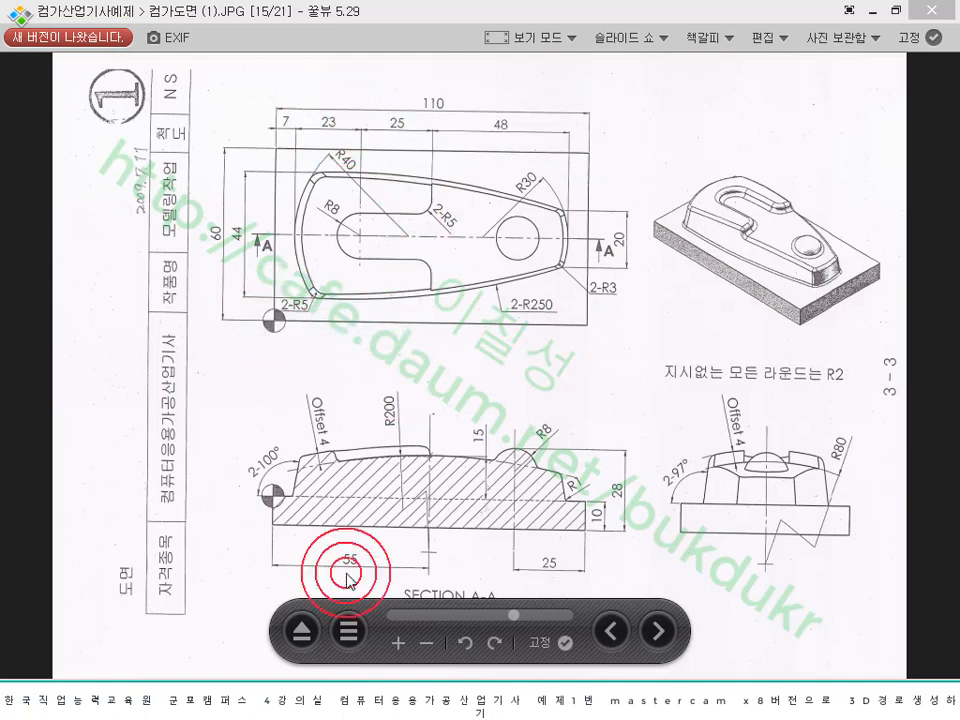
- Minimise the part drawing image, switch to Mastercam and display the coordinate axes with the origin gnomons in the top view
{"action": "left_click", "coordinate": [870, 9]}
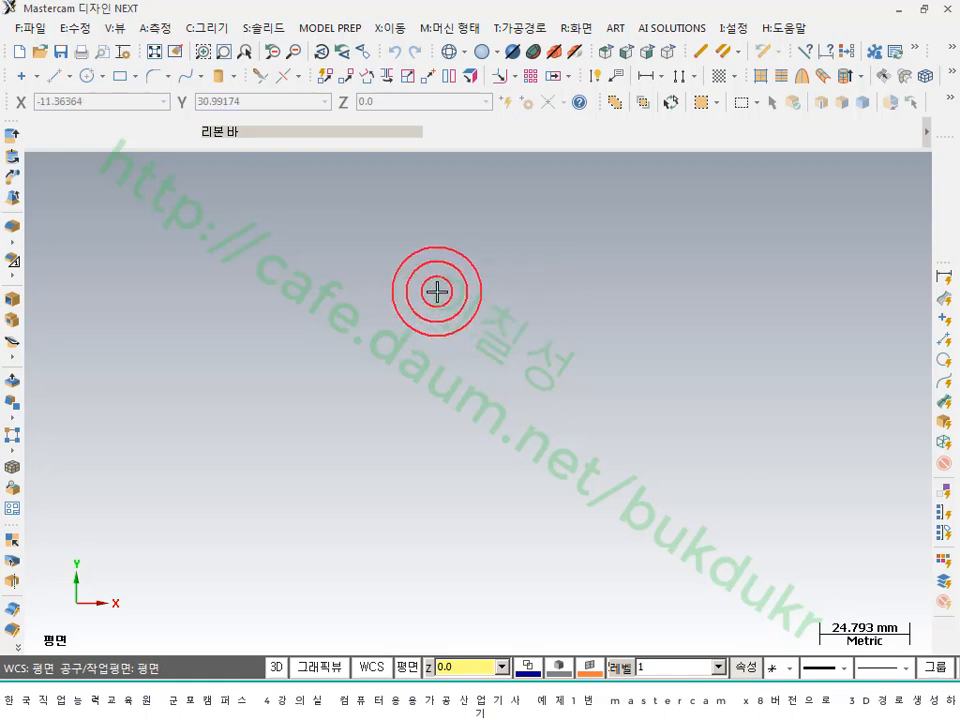
{"action": "key", "text": "F9"}
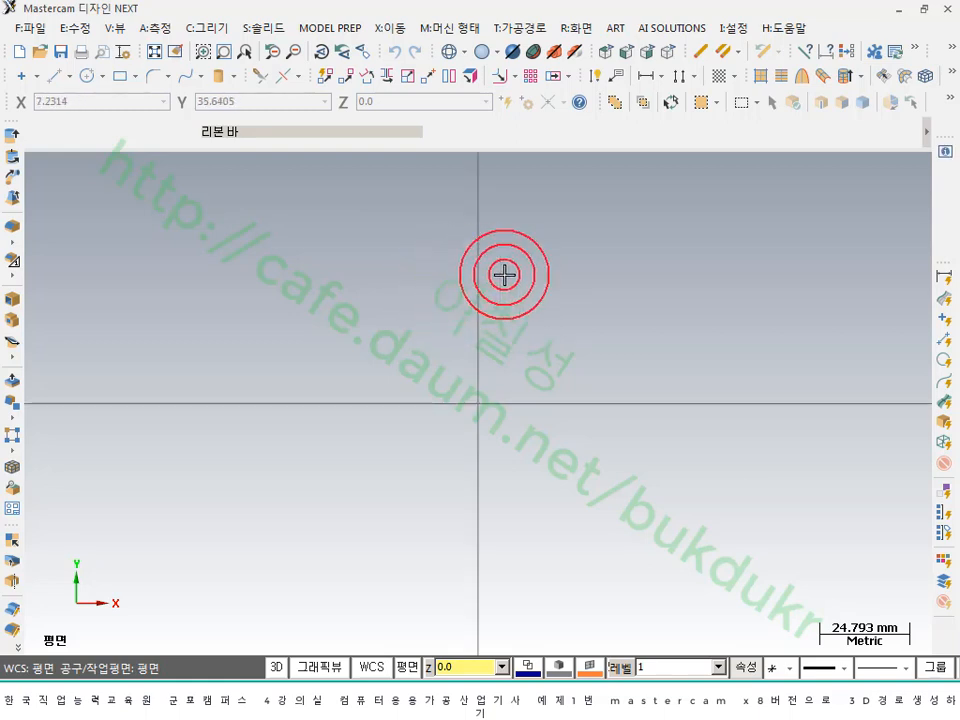
{"action": "scroll", "coordinate": [356, 275], "scroll_direction": "down", "scroll_amount": 2}
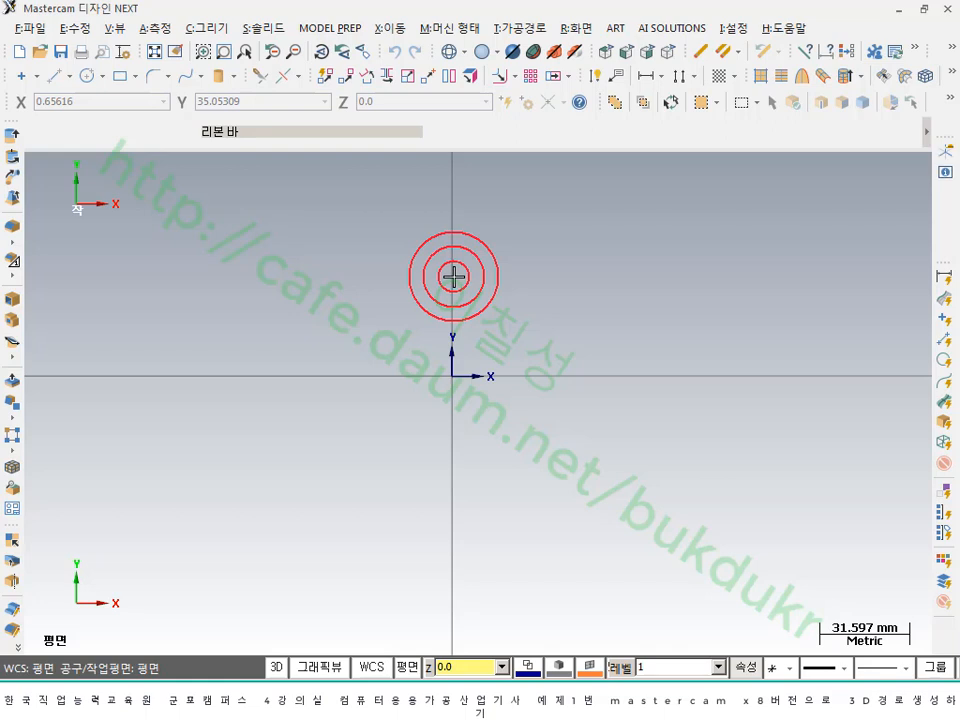
{"action": "scroll", "coordinate": [446, 371], "scroll_direction": "down", "scroll_amount": 1}
{"action": "scroll", "coordinate": [332, 443], "scroll_direction": "down", "scroll_amount": 1}
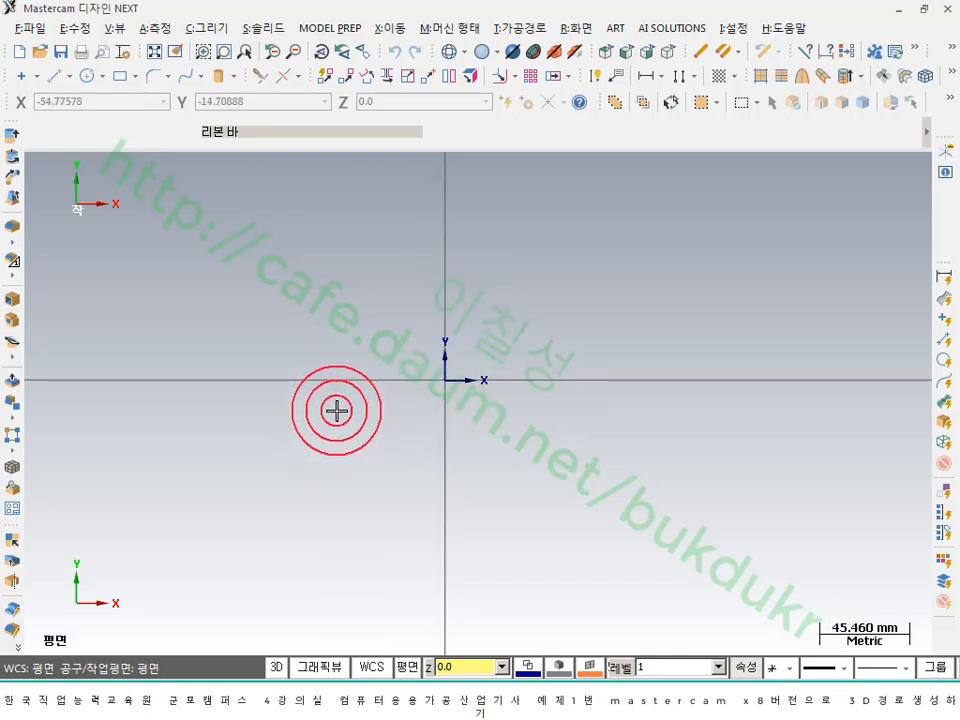
{"action": "scroll", "coordinate": [336, 409], "scroll_direction": "up", "scroll_amount": 1}
- Delete the broken desktop shortcut that points to wDeskPen.exe
{"action": "left_click", "coordinate": [270, 701]}
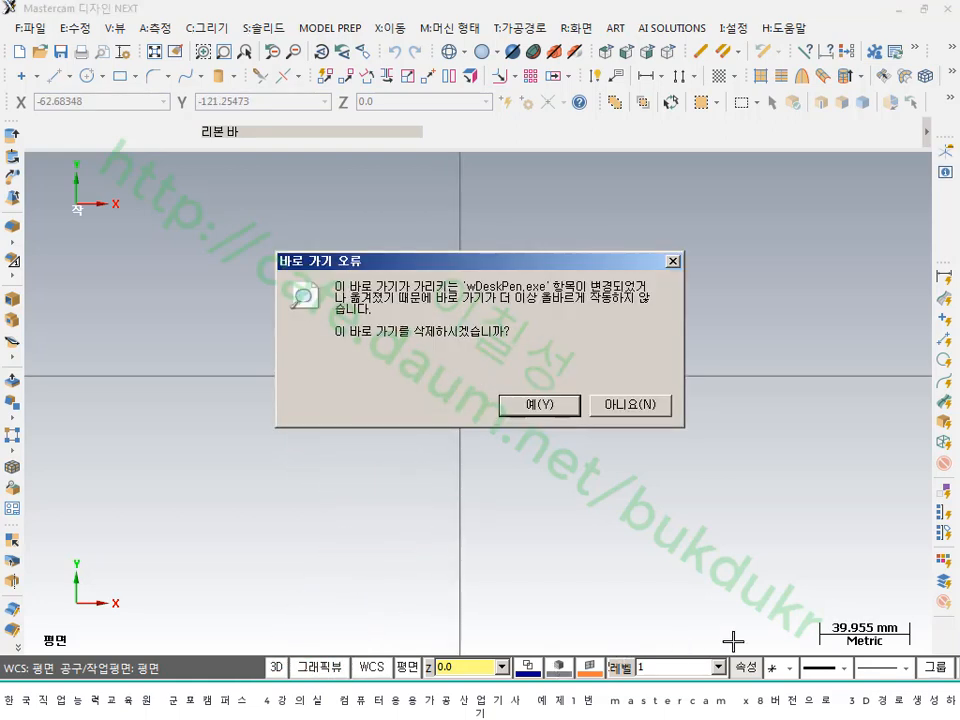
{"action": "left_click", "coordinate": [561, 408]}
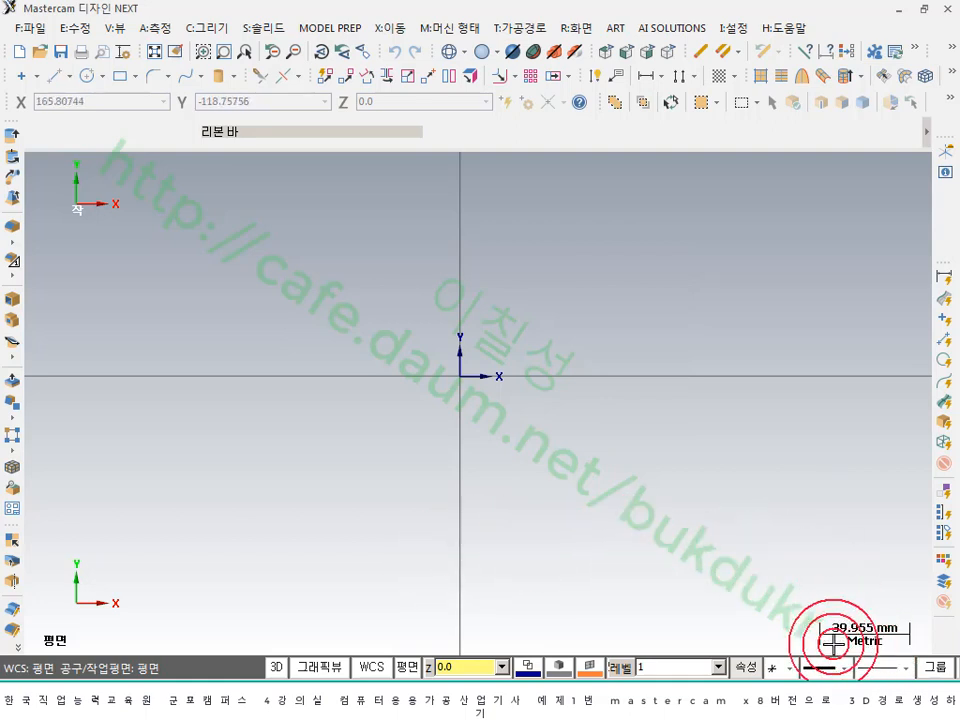
- Examine how the coordinate axes and scale respond to zooming, rotating and restoring the top view
{"action": "scroll", "coordinate": [801, 537], "scroll_direction": "down", "scroll_amount": 2}
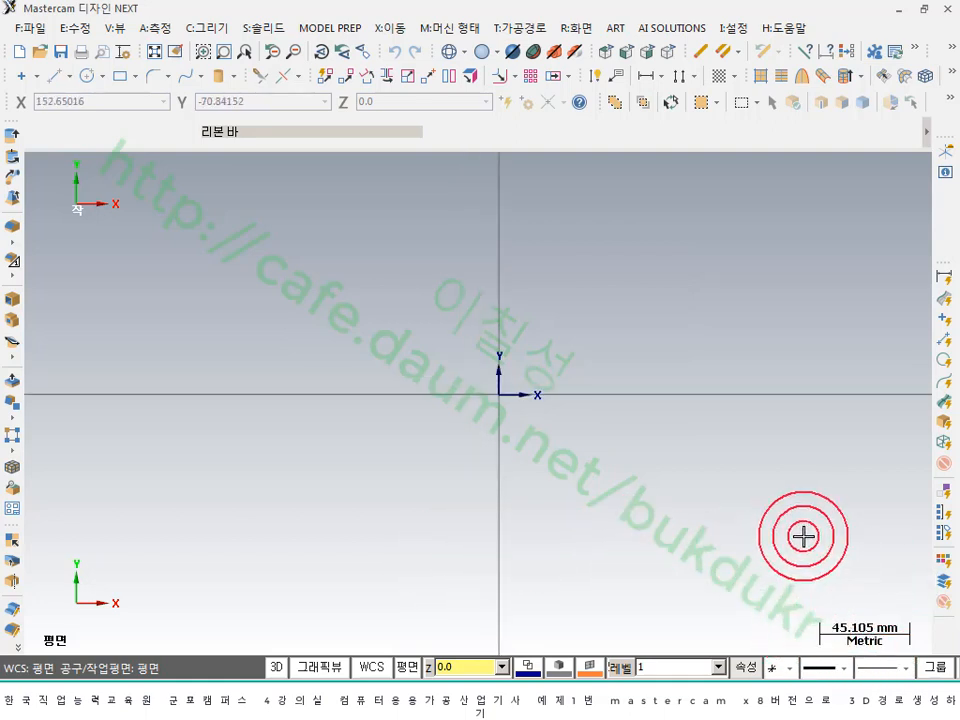
{"action": "scroll", "coordinate": [803, 536], "scroll_direction": "down", "scroll_amount": 2}
{"action": "scroll", "coordinate": [803, 536], "scroll_direction": "up", "scroll_amount": 6}
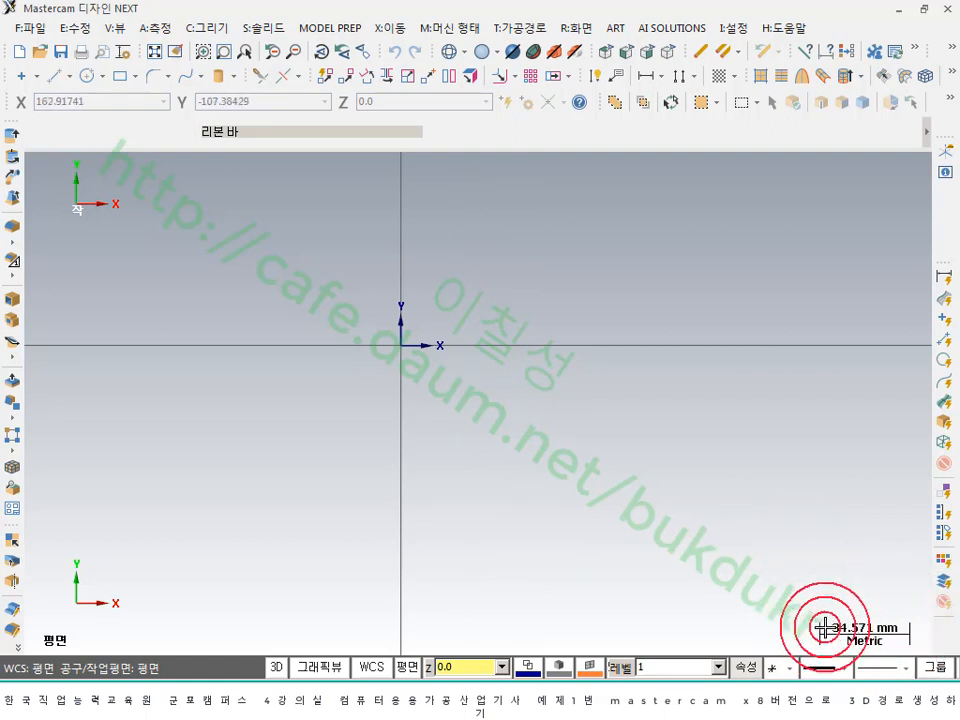
{"action": "scroll", "coordinate": [870, 615], "scroll_direction": "up", "scroll_amount": 4}
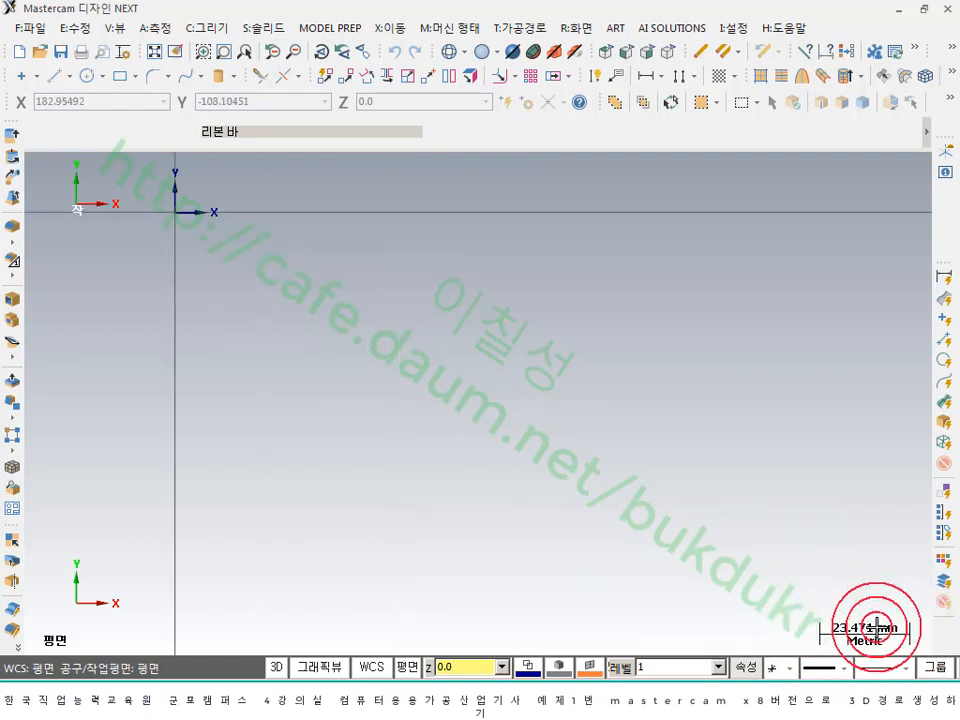
{"action": "scroll", "coordinate": [576, 489], "scroll_direction": "down", "scroll_amount": 2}
{"action": "middle_click_drag", "start_coordinate": [467, 358], "coordinate": [561, 399]}
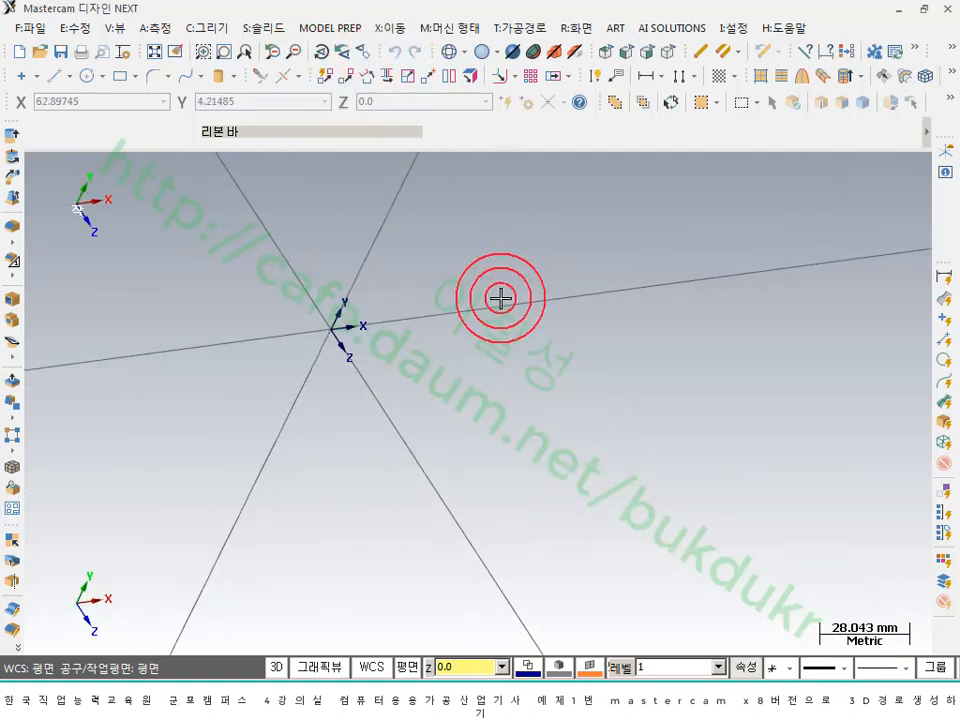
{"action": "key", "text": "alt+1"}
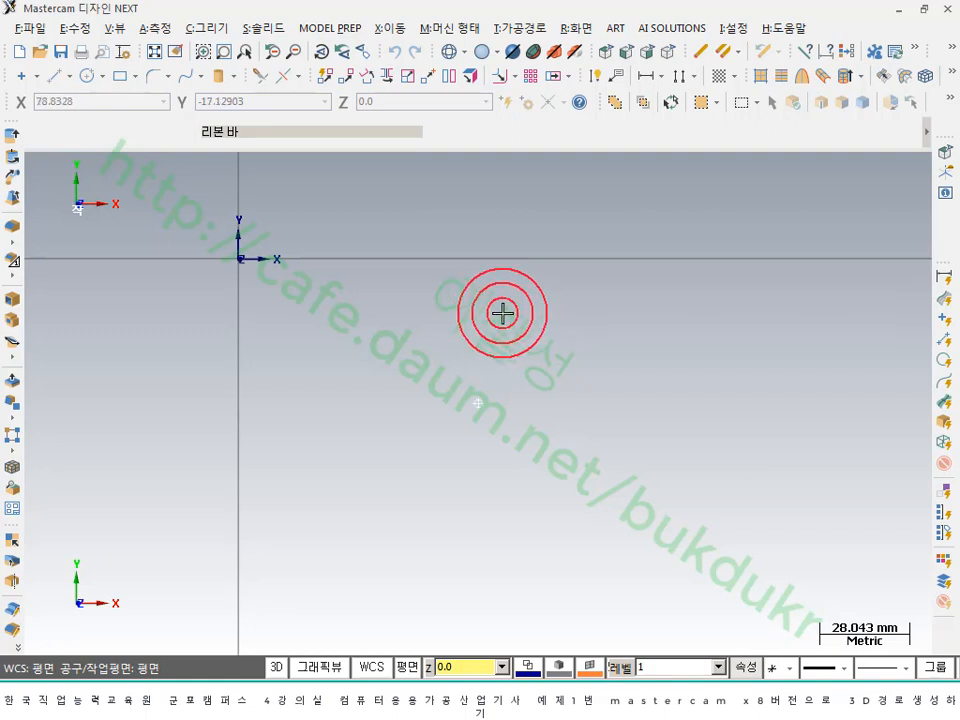
{"action": "middle_click_drag", "start_coordinate": [504, 315], "coordinate": [535, 347]}
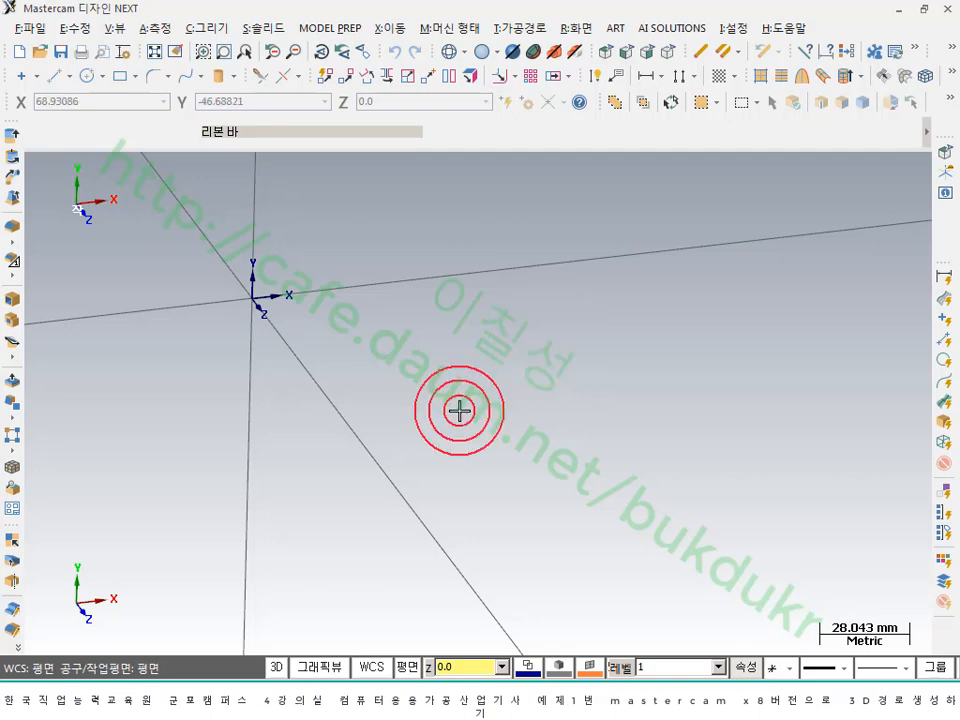
- Set the middle mouse button/wheel to 이동 (pan) in the system configuration's 화면설정 (screen settings) and save the settings to the configuration file
{"action": "left_click", "coordinate": [735, 30]}
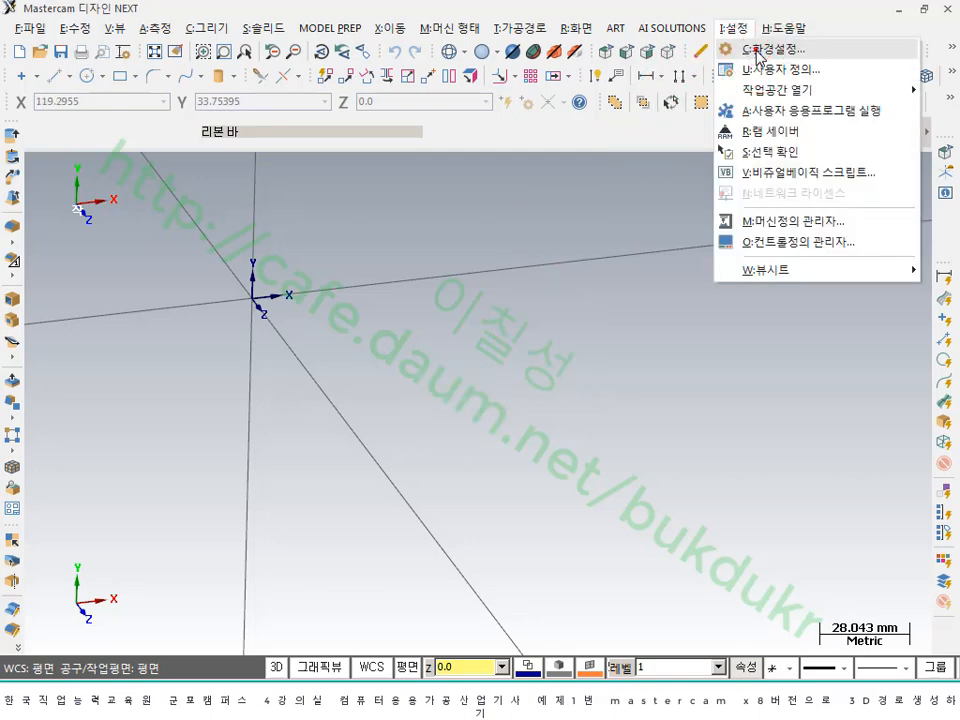
{"action": "left_click", "coordinate": [770, 20]}
{"action": "left_click", "coordinate": [204, 413]}
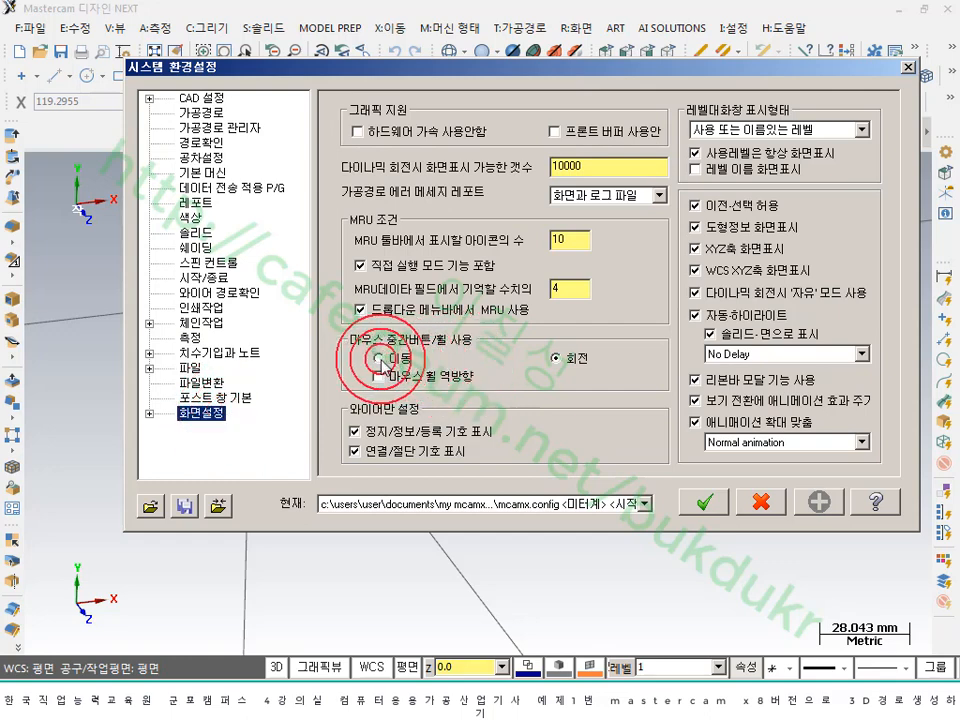
{"action": "left_click", "coordinate": [378, 358]}
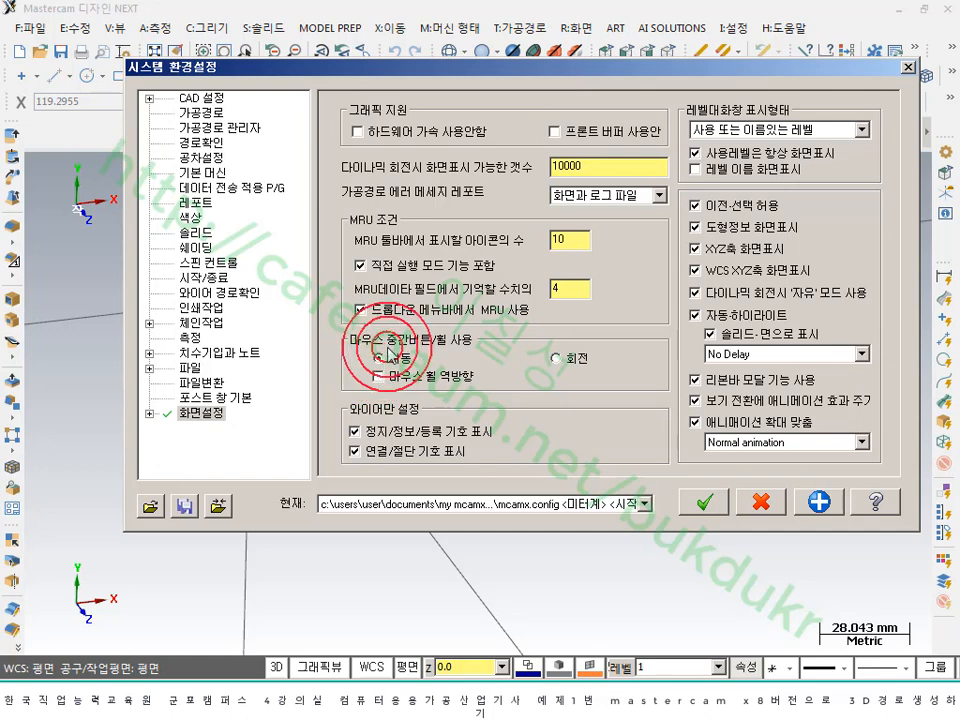
{"action": "left_click", "coordinate": [815, 498]}
{"action": "left_click", "coordinate": [705, 502]}
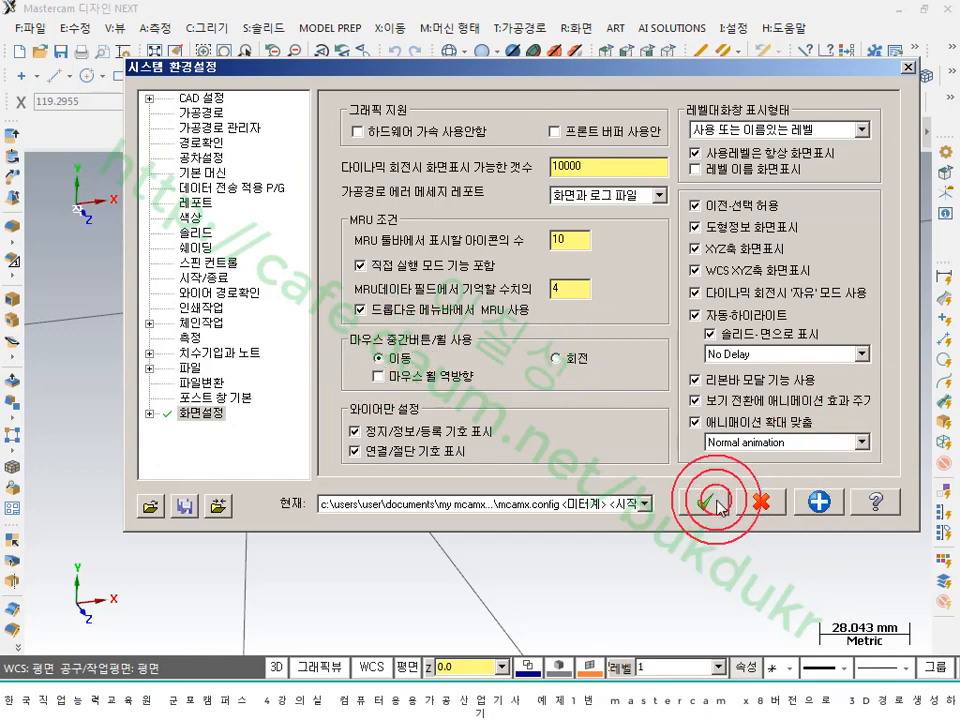
{"action": "left_click", "coordinate": [622, 358]}
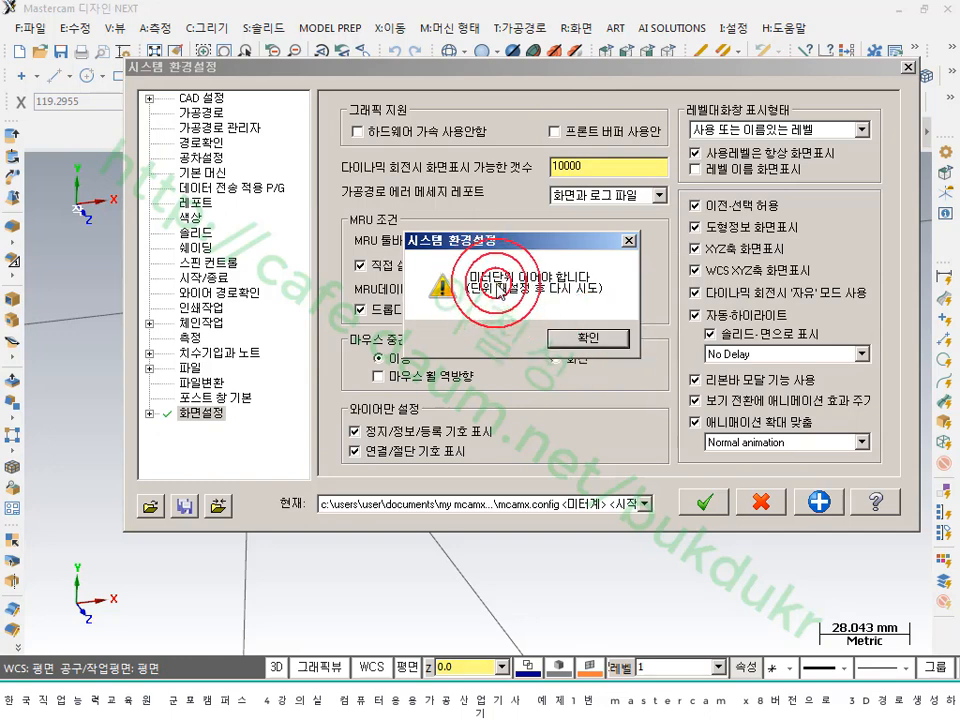
{"action": "left_click", "coordinate": [588, 337]}
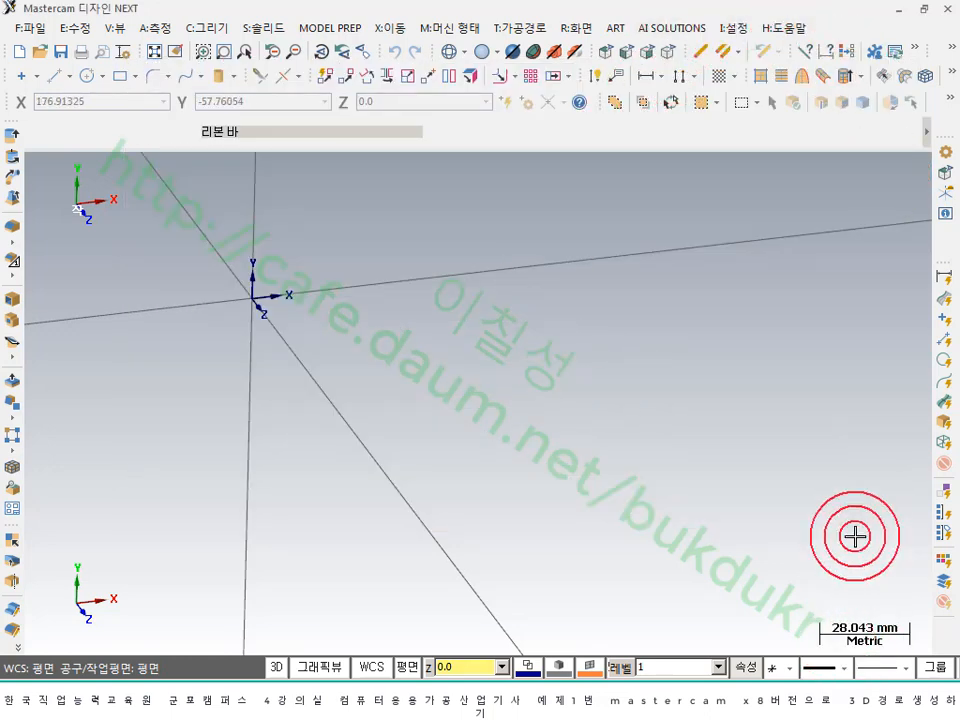
- Choose the metric mcamxm.config as the startup configuration in the 시작/종료 (start/exit) settings and save to the configuration file
{"action": "left_click", "coordinate": [733, 32]}
{"action": "left_click", "coordinate": [748, 46]}
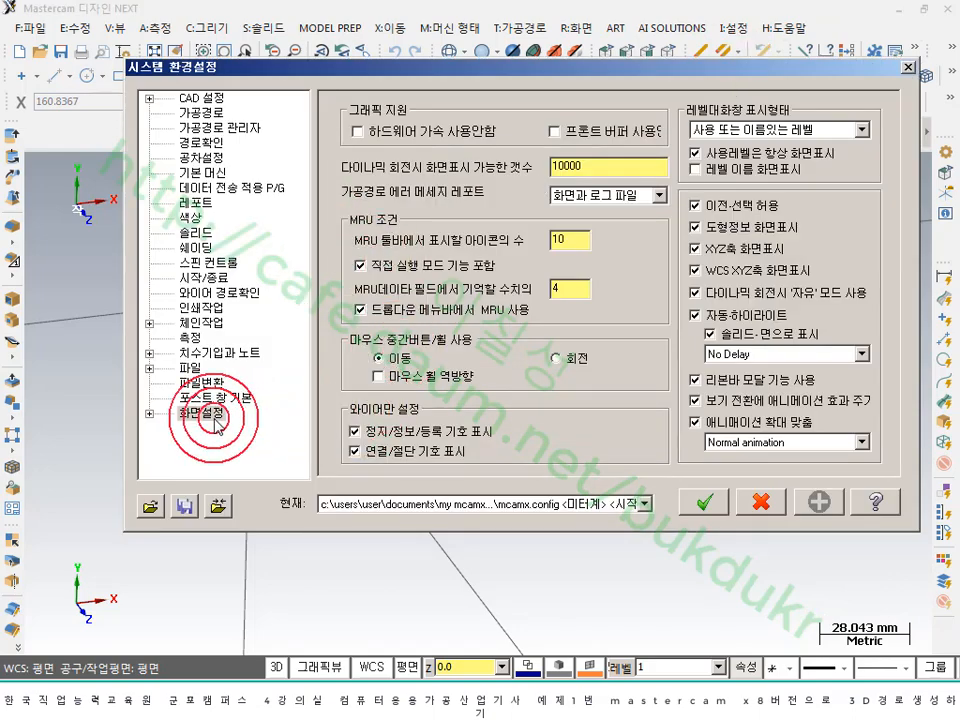
{"action": "left_click", "coordinate": [200, 276]}
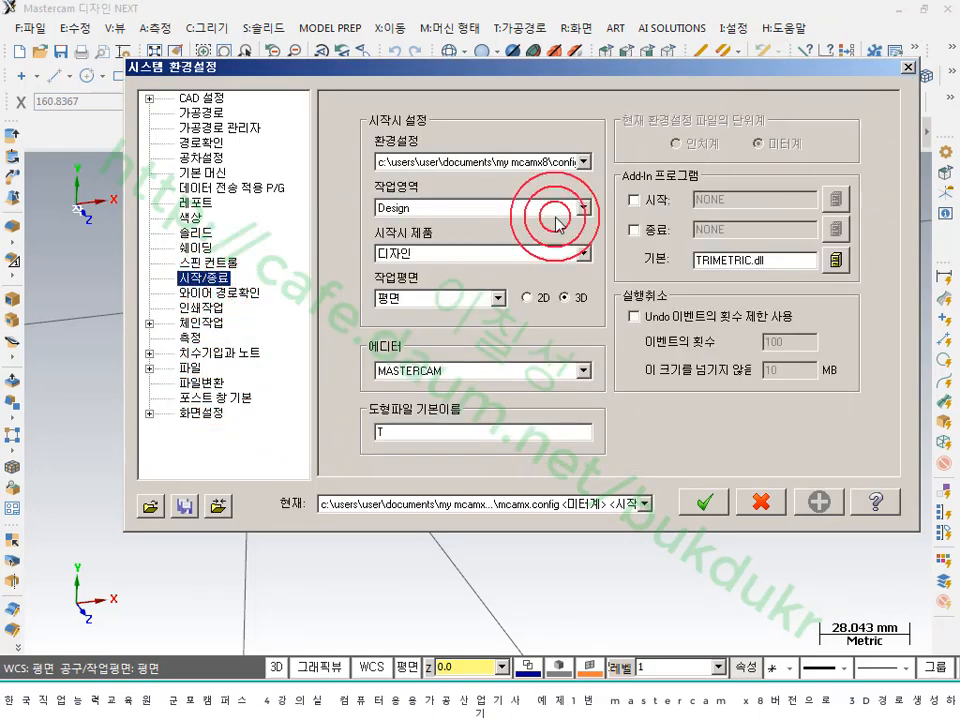
{"action": "left_click", "coordinate": [584, 161]}
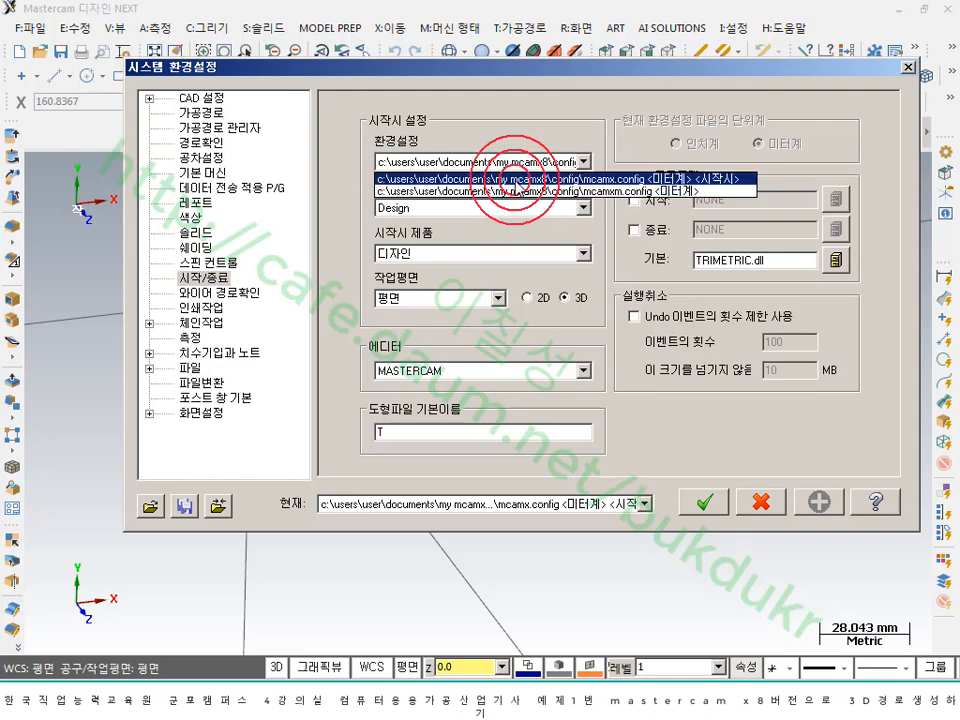
{"action": "left_click", "coordinate": [519, 191]}
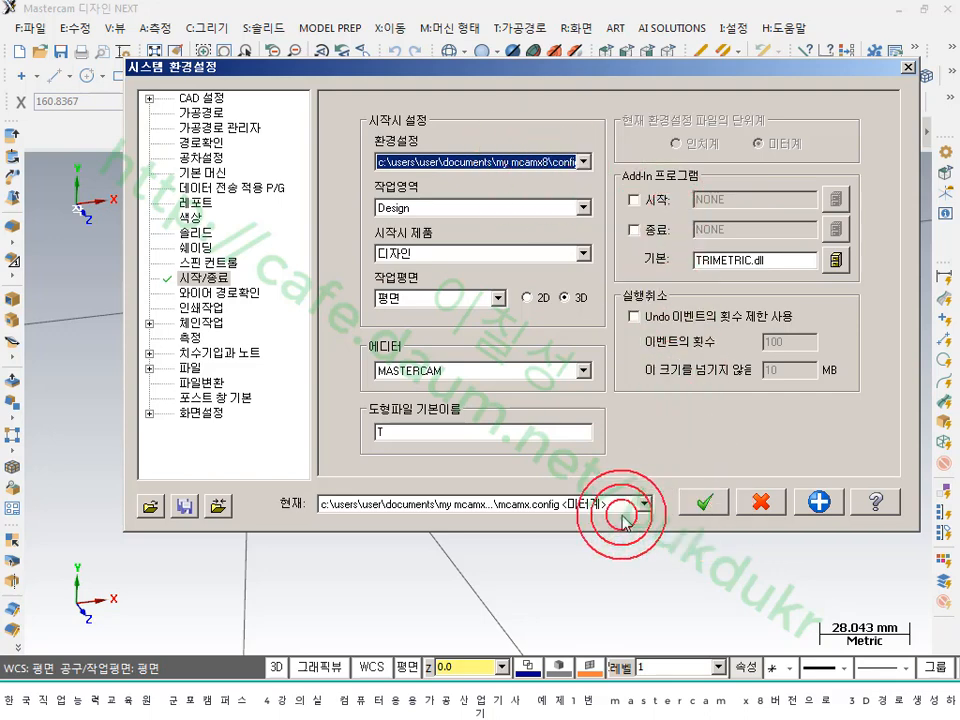
{"action": "left_click", "coordinate": [703, 512]}
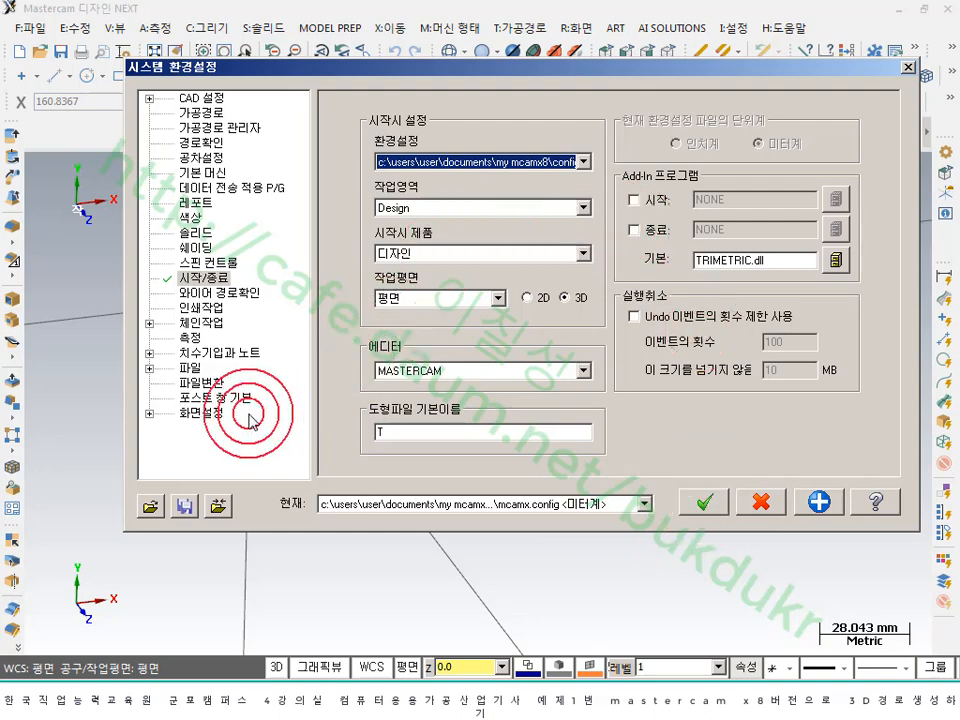
{"action": "left_click", "coordinate": [826, 503]}
{"action": "left_click", "coordinate": [612, 352]}
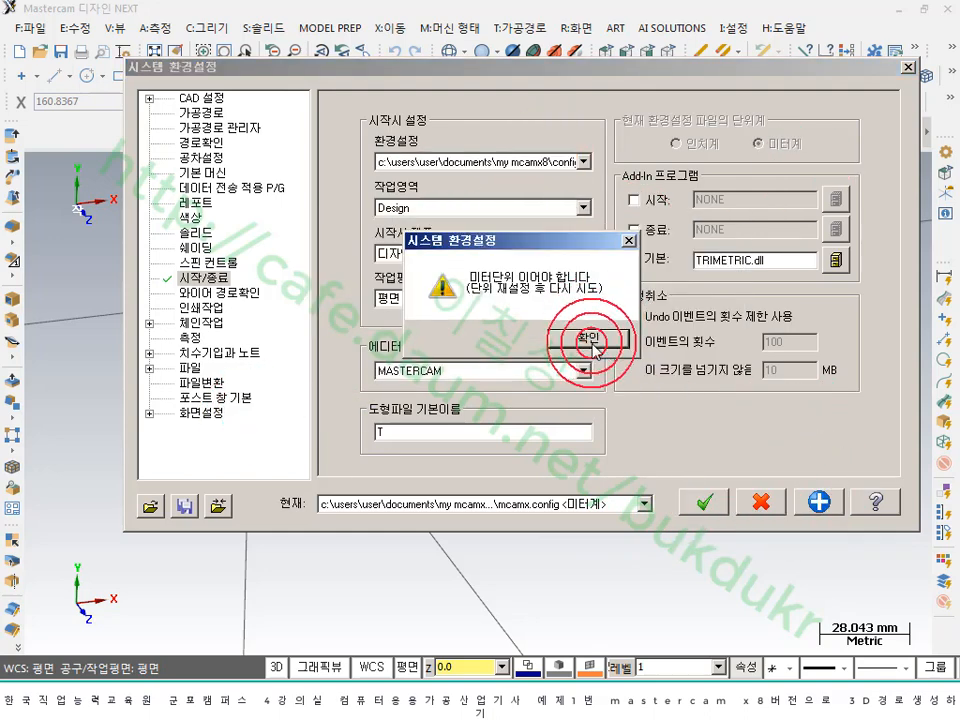
{"action": "left_click", "coordinate": [592, 340]}
{"action": "left_click", "coordinate": [702, 502]}
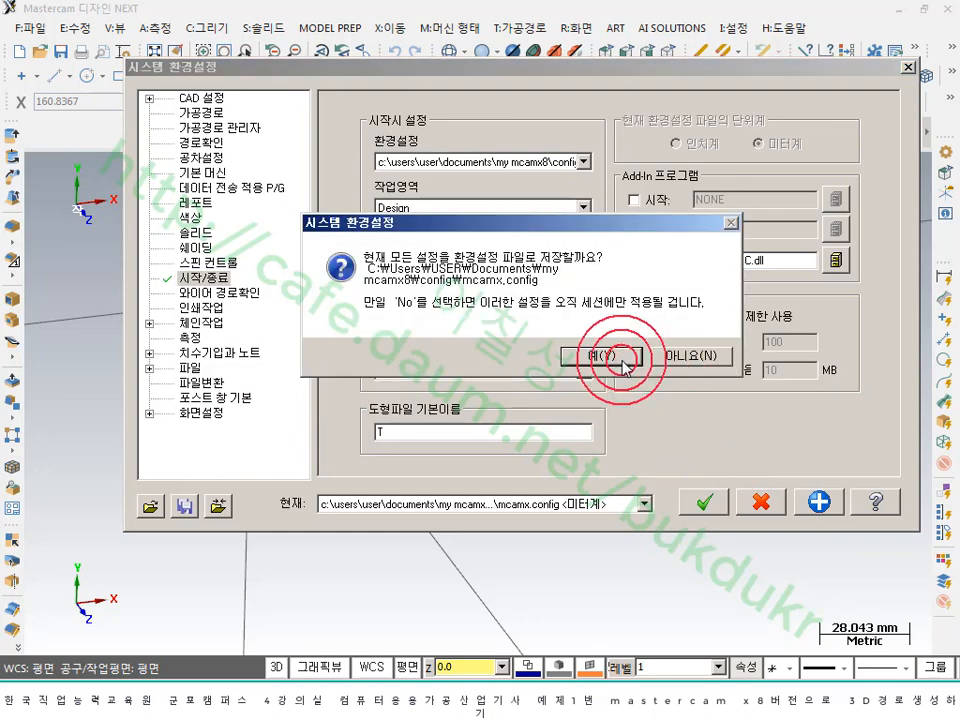
{"action": "left_click", "coordinate": [612, 356]}
{"action": "left_click", "coordinate": [609, 344]}
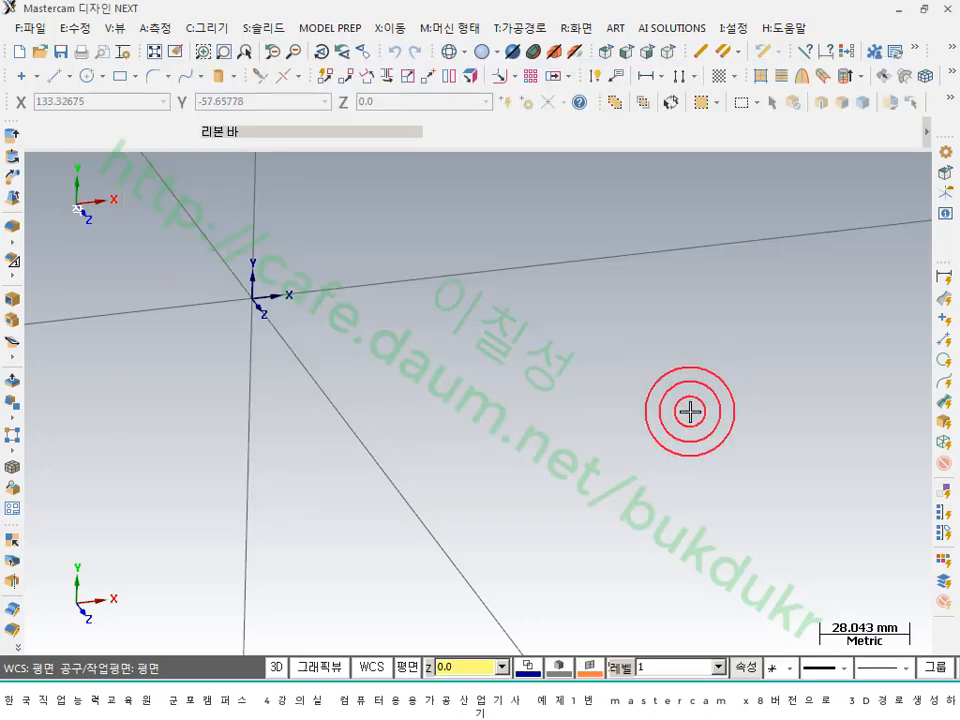
- Check the middle mouse button option and the available current configuration files in the system configuration's 화면설정 (screen settings)
{"action": "left_click", "coordinate": [733, 28]}
{"action": "left_click", "coordinate": [745, 43]}
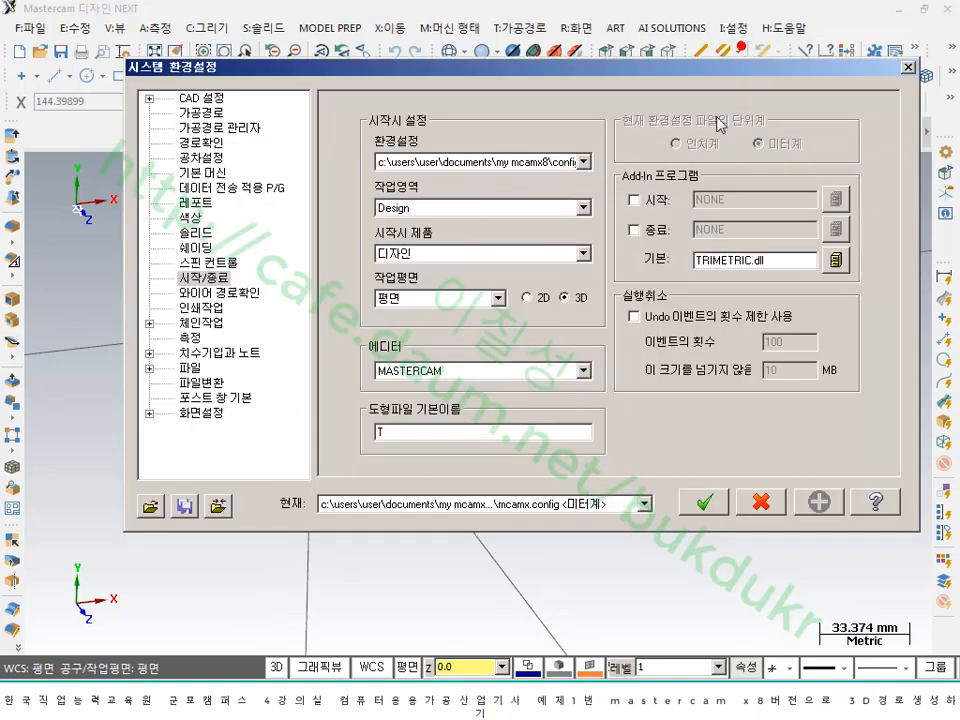
{"action": "left_click", "coordinate": [200, 412]}
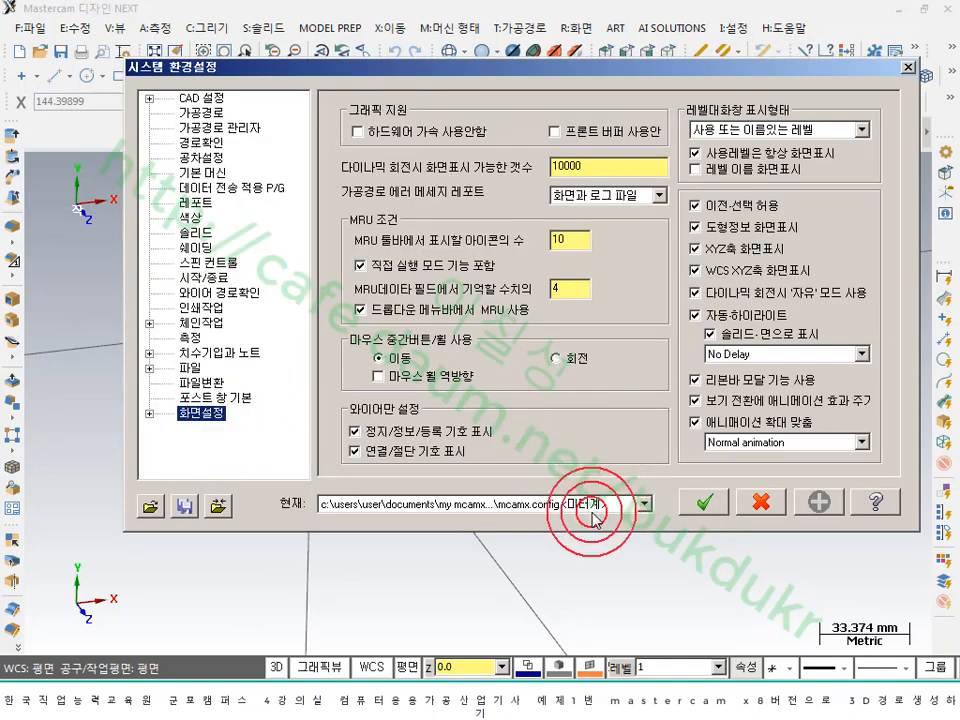
{"action": "left_click", "coordinate": [530, 507]}
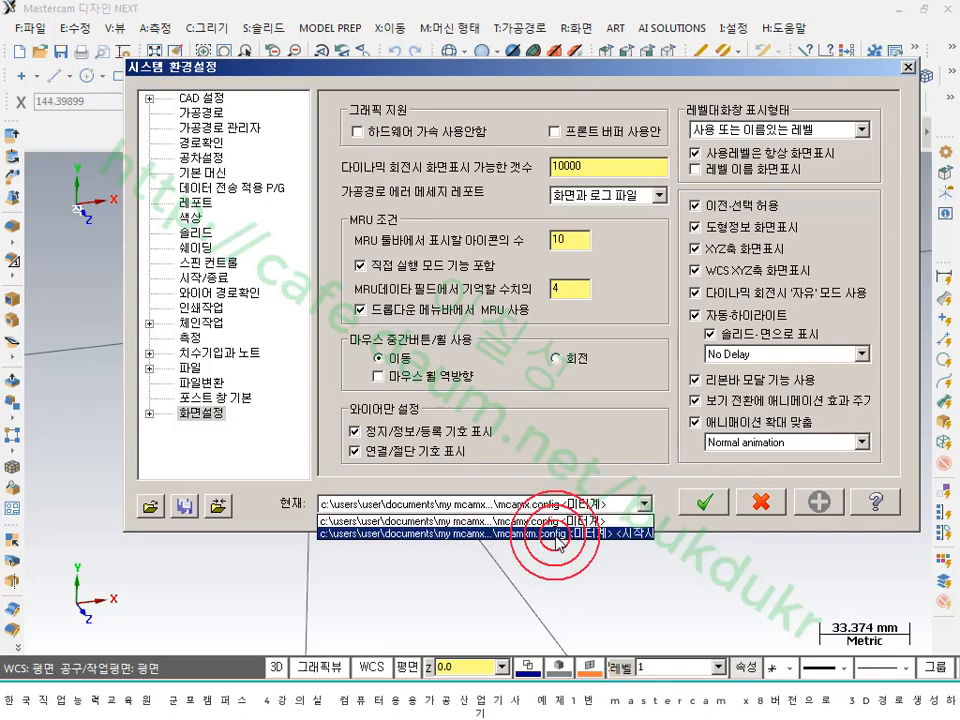
{"action": "left_click", "coordinate": [203, 280]}
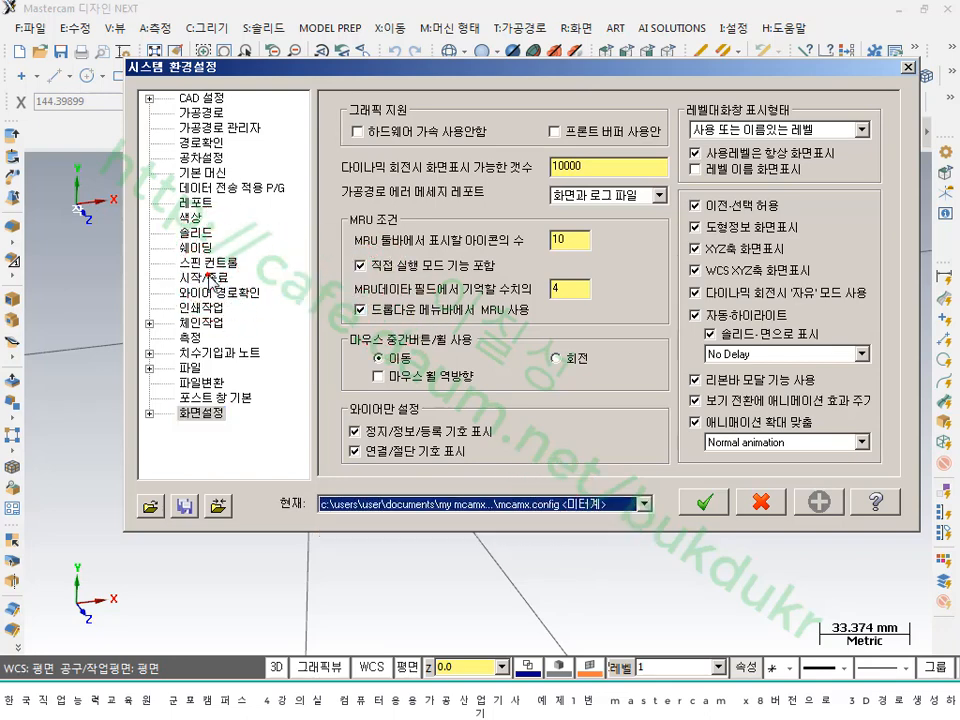
- Compare mcamx.config and mcamxm.config as startup configurations, reselect the metric mcamxm.config, and save the system configuration
{"action": "left_click", "coordinate": [205, 280]}
{"action": "left_click", "coordinate": [540, 161]}
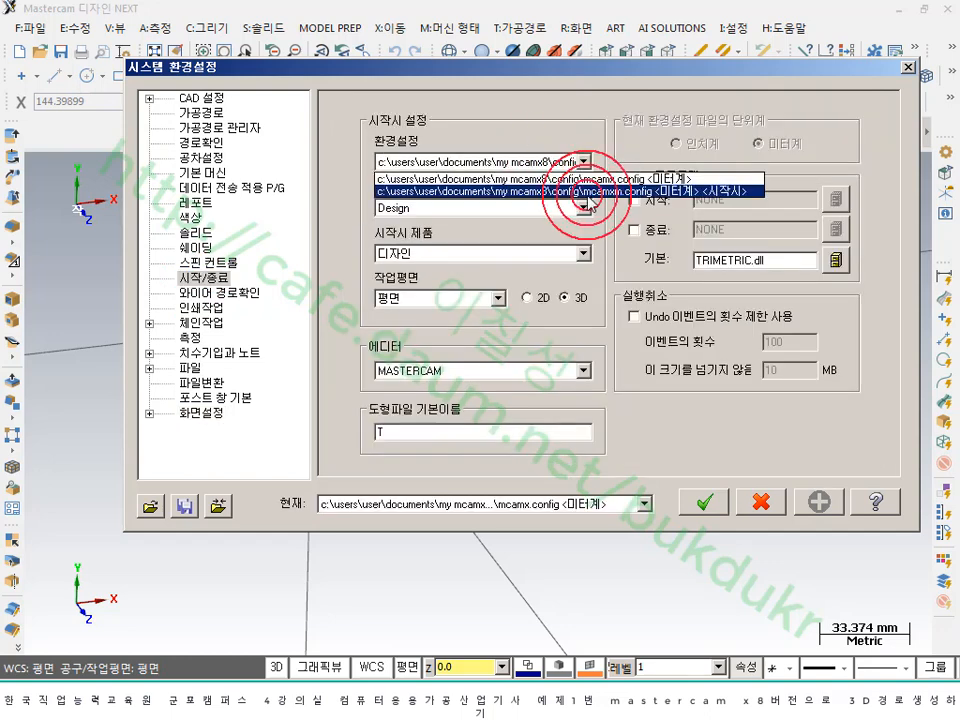
{"action": "left_click", "coordinate": [538, 179]}
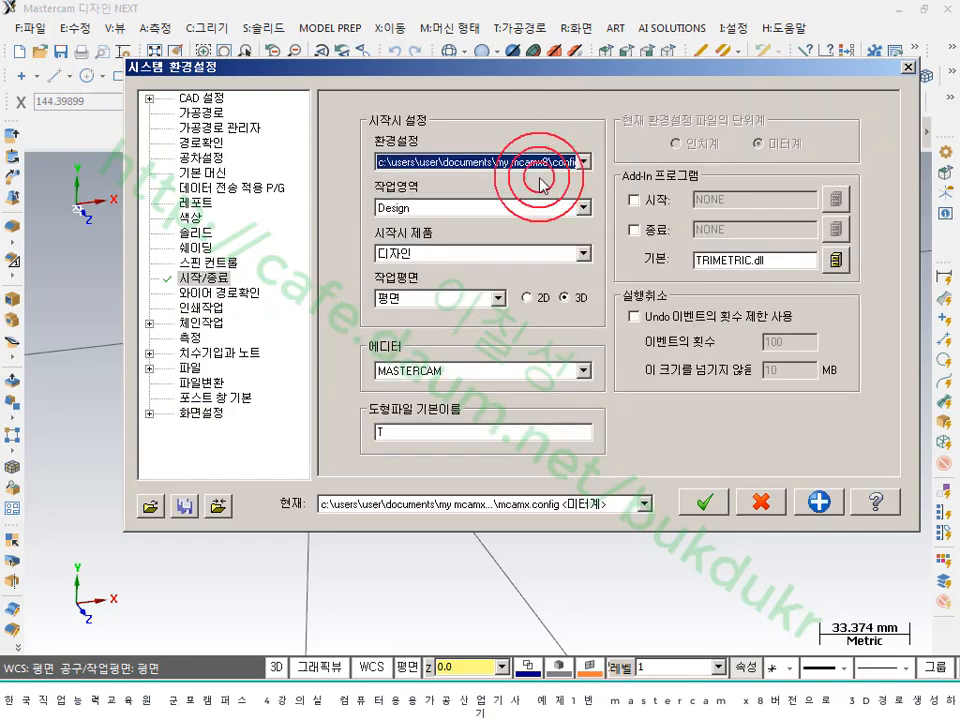
{"action": "left_click", "coordinate": [548, 163]}
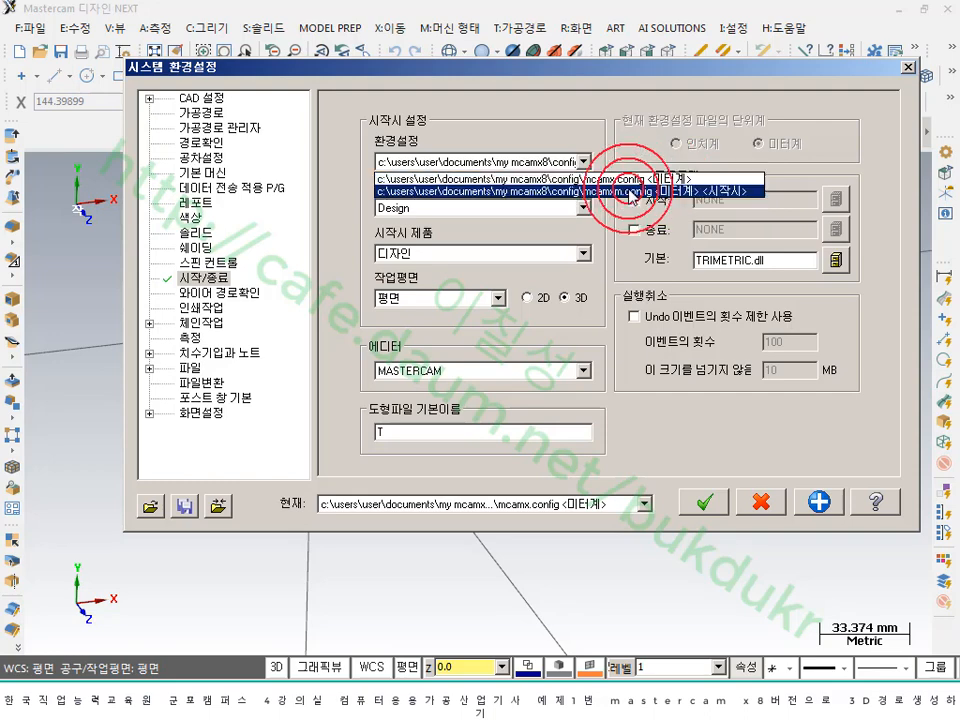
{"action": "left_click", "coordinate": [628, 191]}
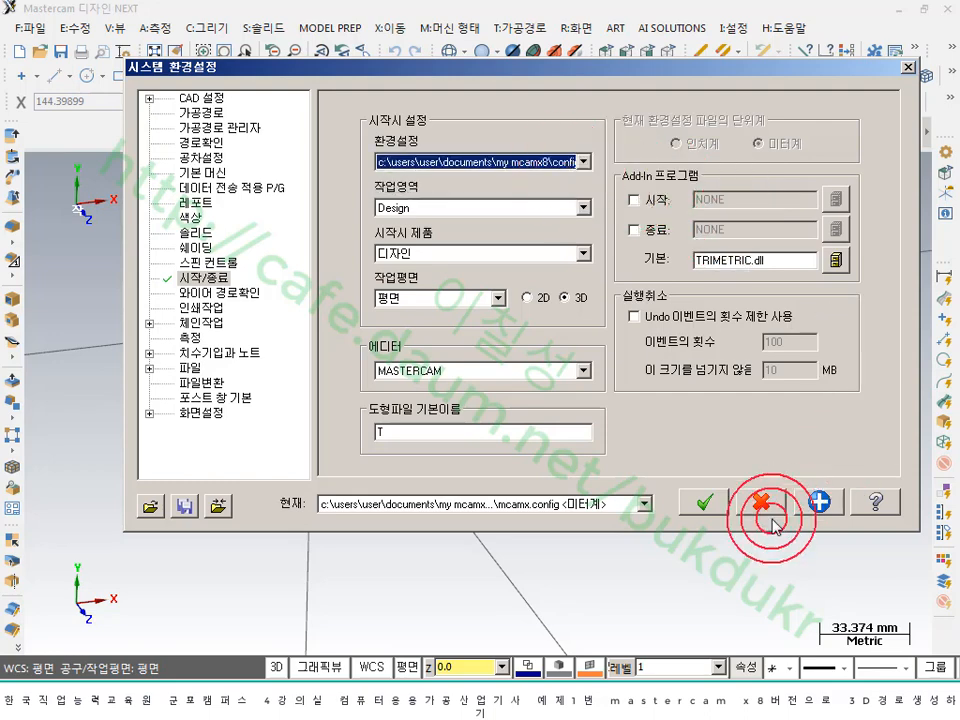
{"action": "left_click", "coordinate": [705, 503]}
{"action": "left_click", "coordinate": [617, 353]}
{"action": "left_click", "coordinate": [612, 340]}
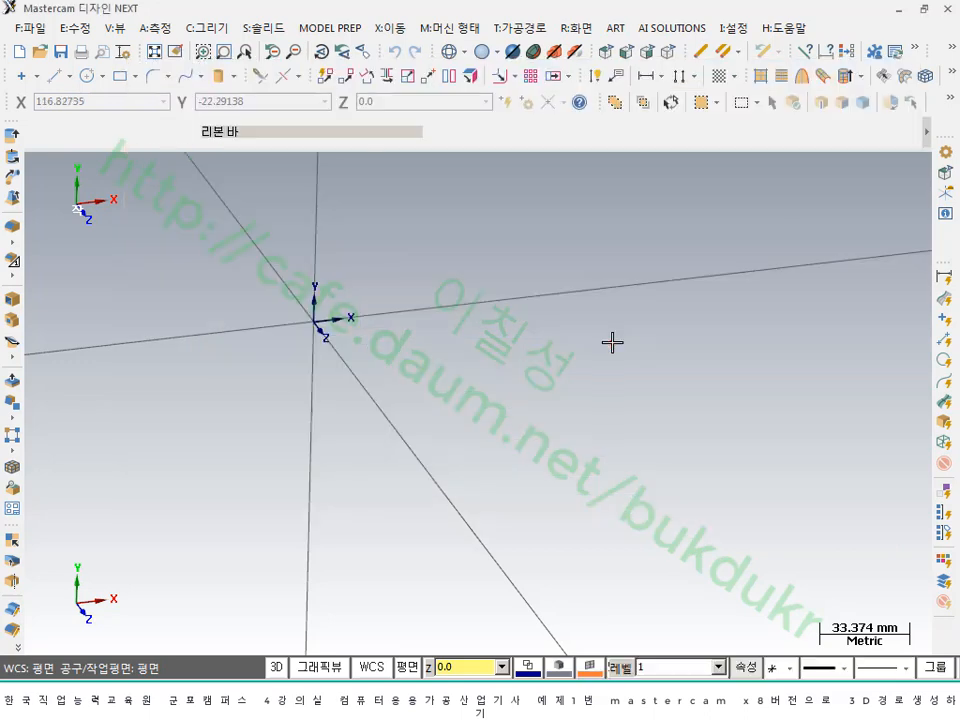
- Switch the current system configuration to the metric mcamxm.config, check its 화면설정 (screen) and 시작/종료 (start/exit) settings, and accept
{"action": "left_click", "coordinate": [735, 28]}
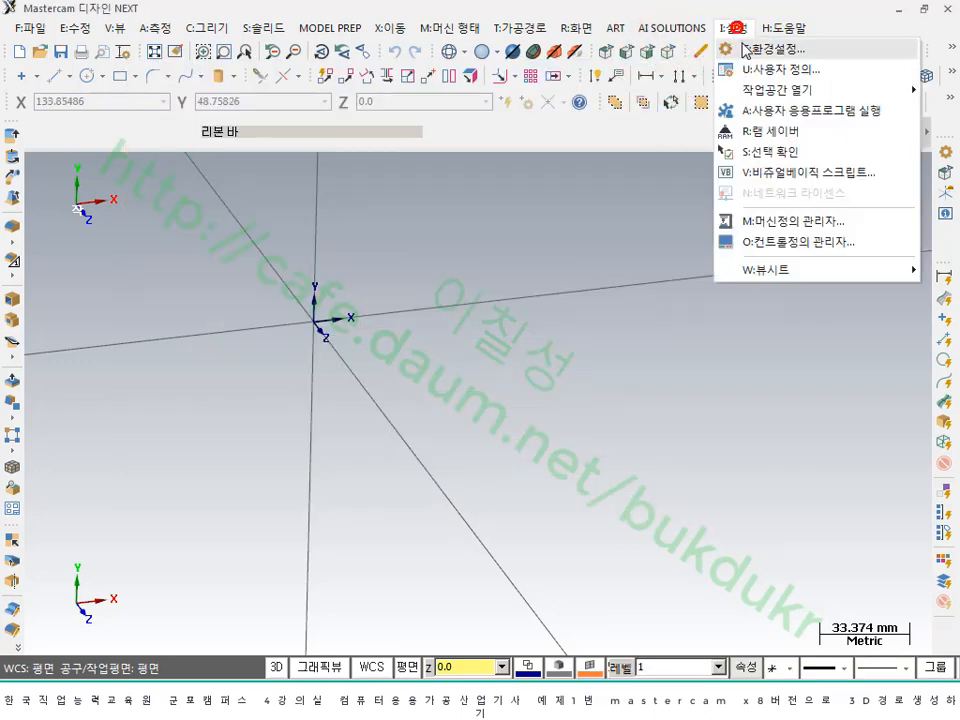
{"action": "left_click", "coordinate": [740, 46]}
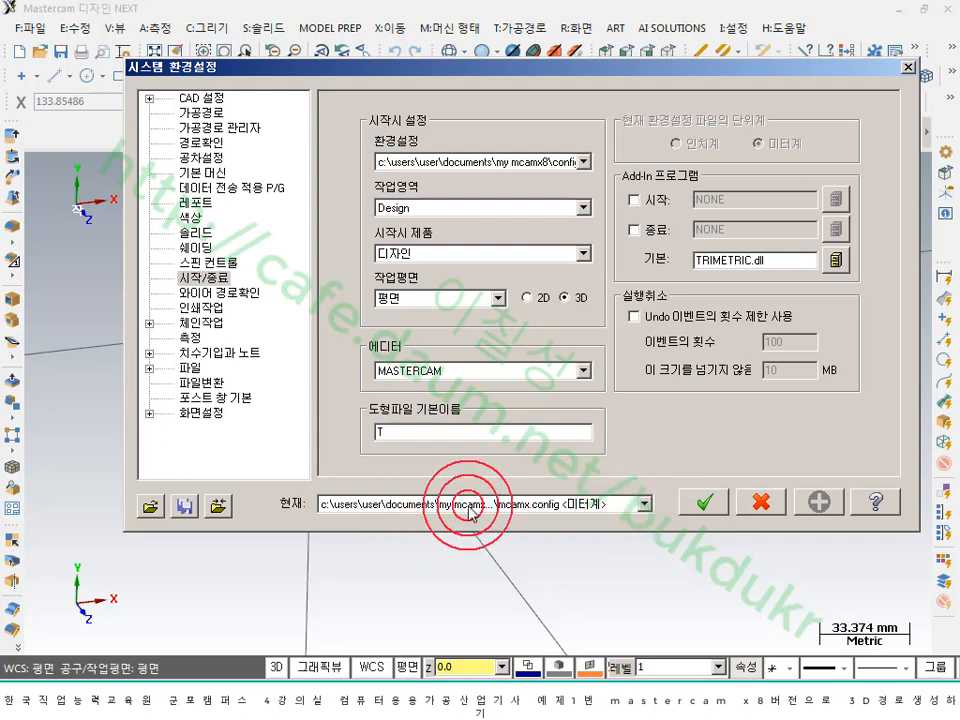
{"action": "left_click", "coordinate": [538, 505]}
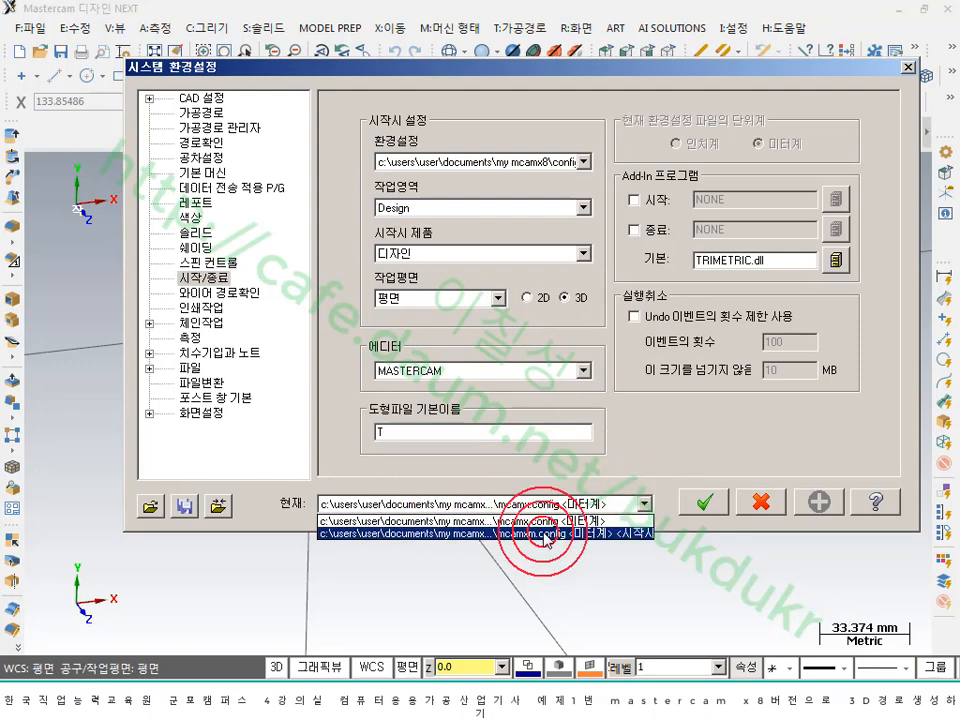
{"action": "left_click", "coordinate": [543, 533]}
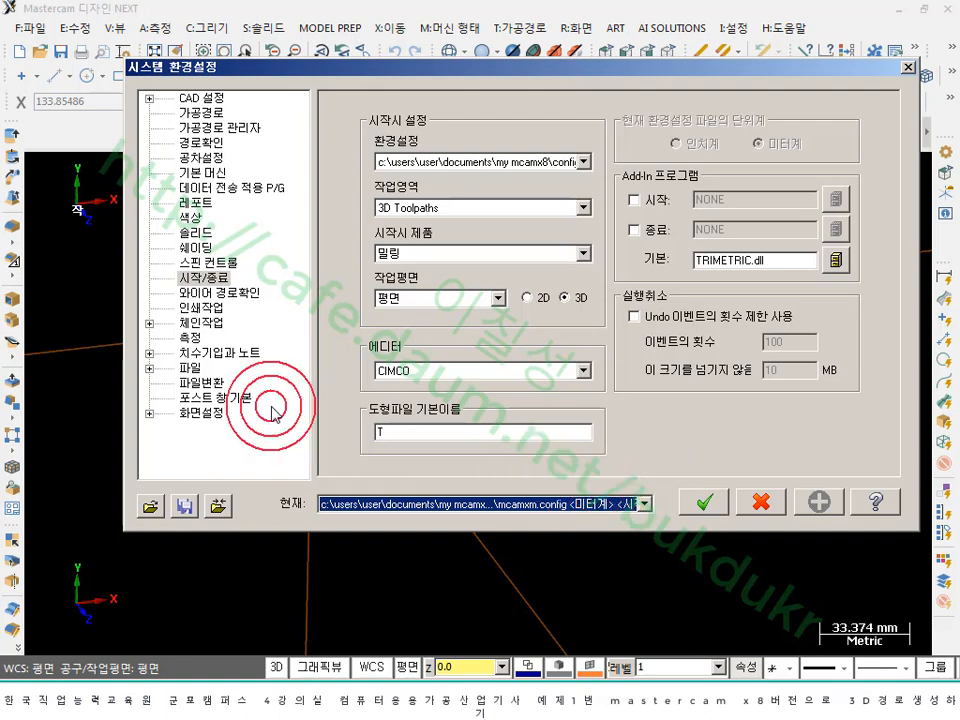
{"action": "left_click", "coordinate": [200, 413]}
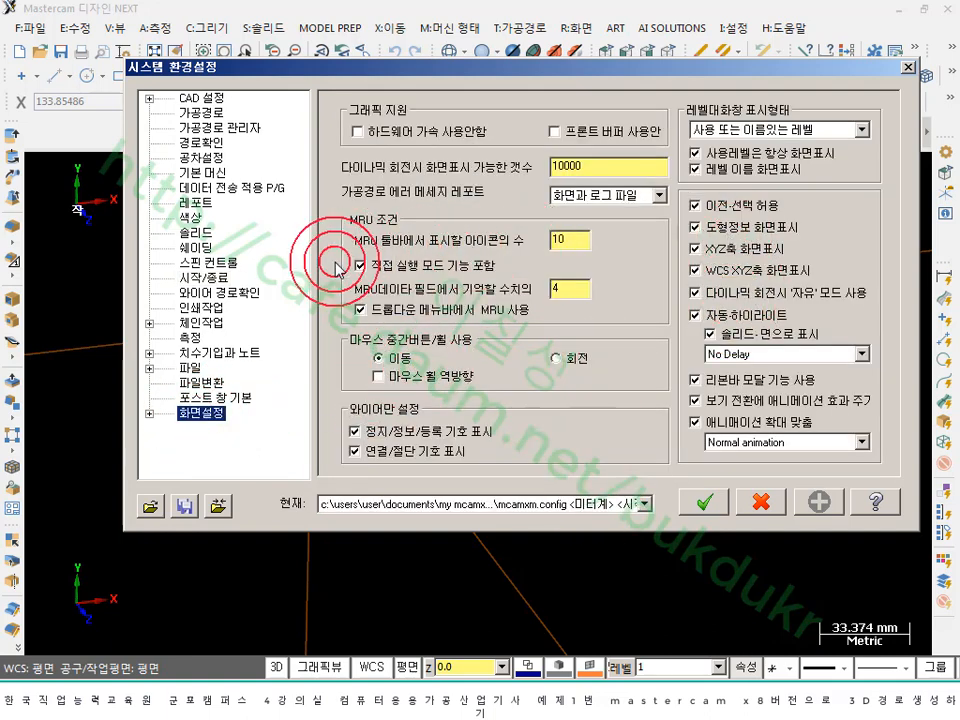
{"action": "left_click", "coordinate": [213, 278]}
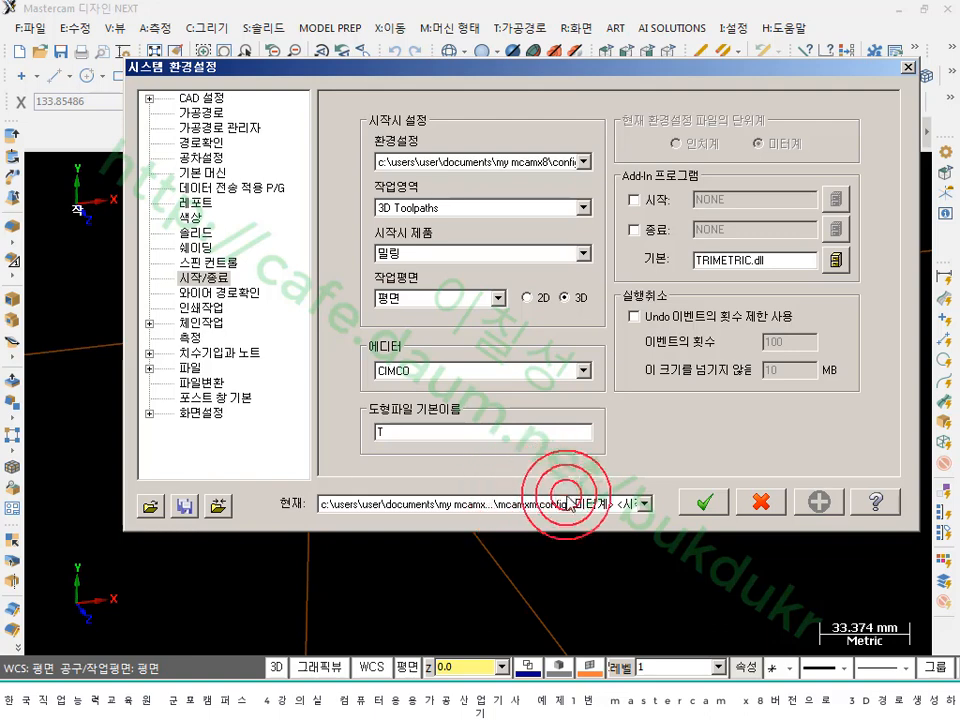
{"action": "left_click", "coordinate": [700, 503]}
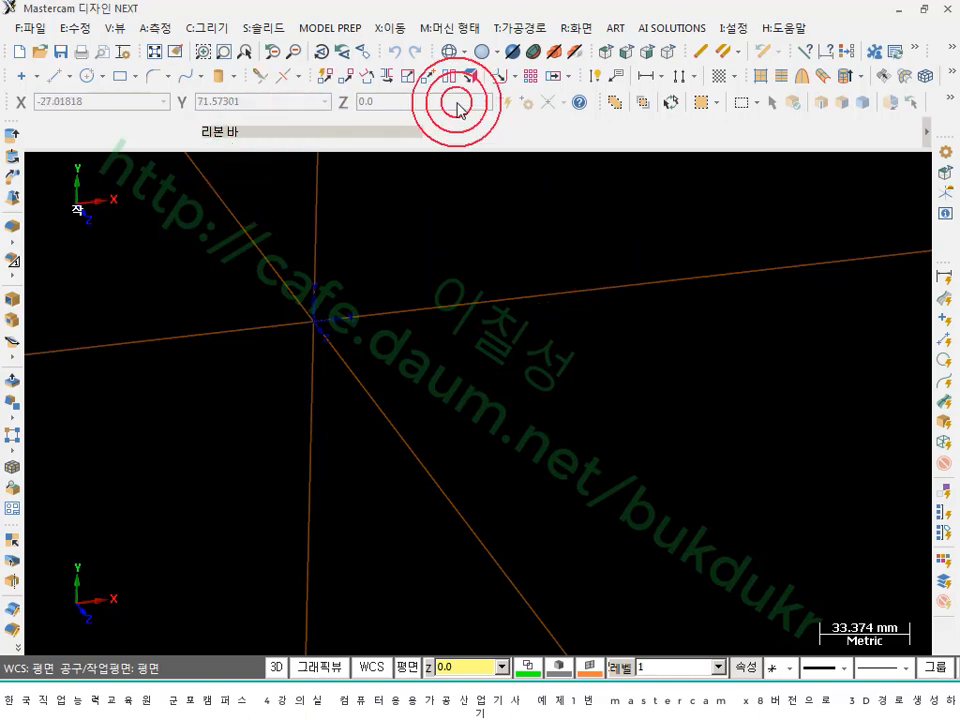
- Set the graphics view to the top plane (평면) and adjust the zoom around the origin
{"action": "left_click", "coordinate": [607, 54]}
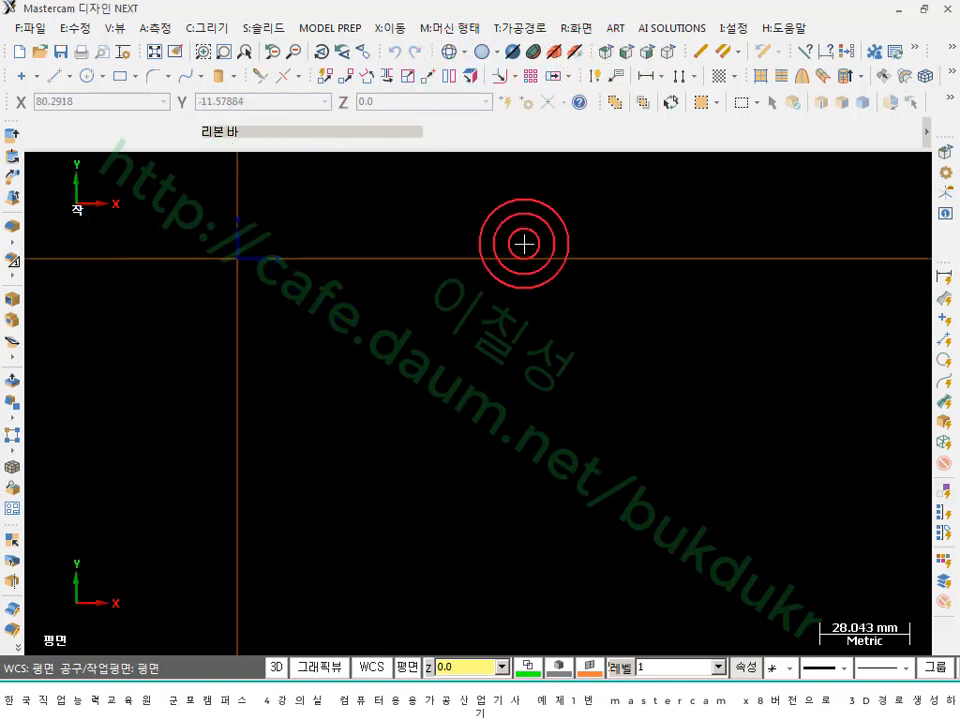
{"action": "scroll", "coordinate": [444, 407], "scroll_direction": "up", "scroll_amount": 1}
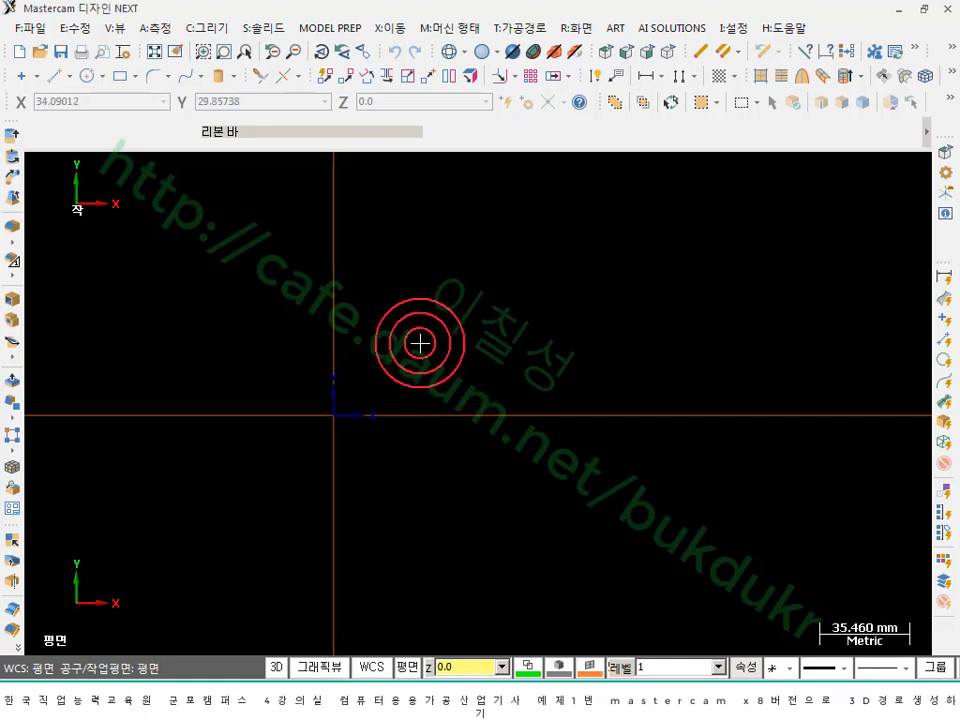
{"action": "scroll", "coordinate": [462, 292], "scroll_direction": "down", "scroll_amount": 1}
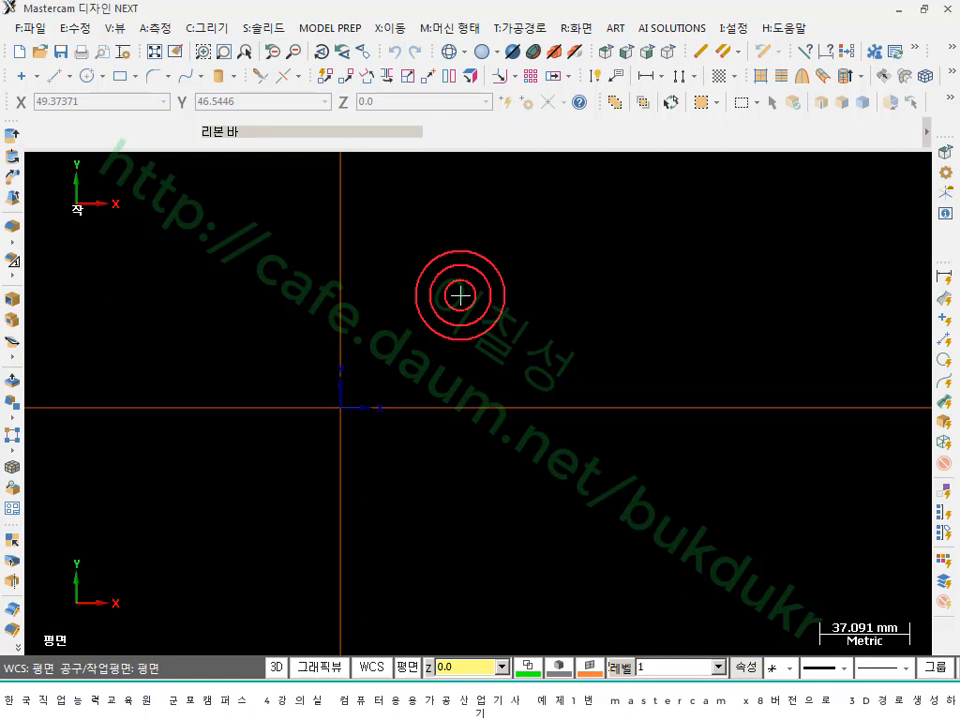
{"action": "scroll", "coordinate": [630, 350], "scroll_direction": "down", "scroll_amount": 2}
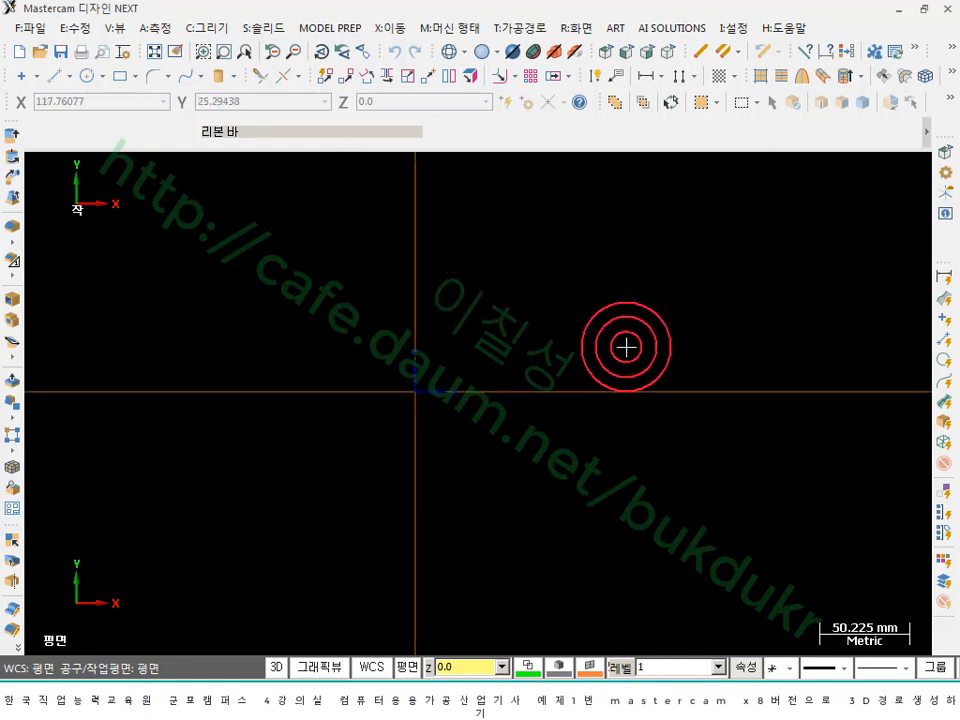
{"action": "scroll", "coordinate": [626, 347], "scroll_direction": "up", "scroll_amount": 1}
{"action": "left_click", "coordinate": [897, 9]}
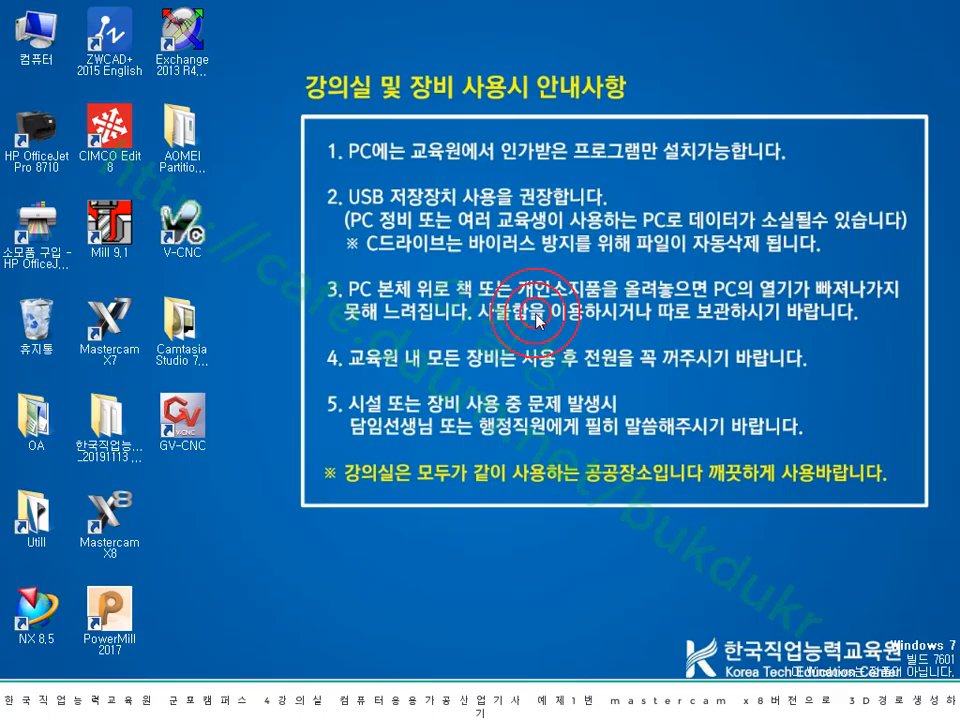
{"action": "left_click", "coordinate": [378, 679]}
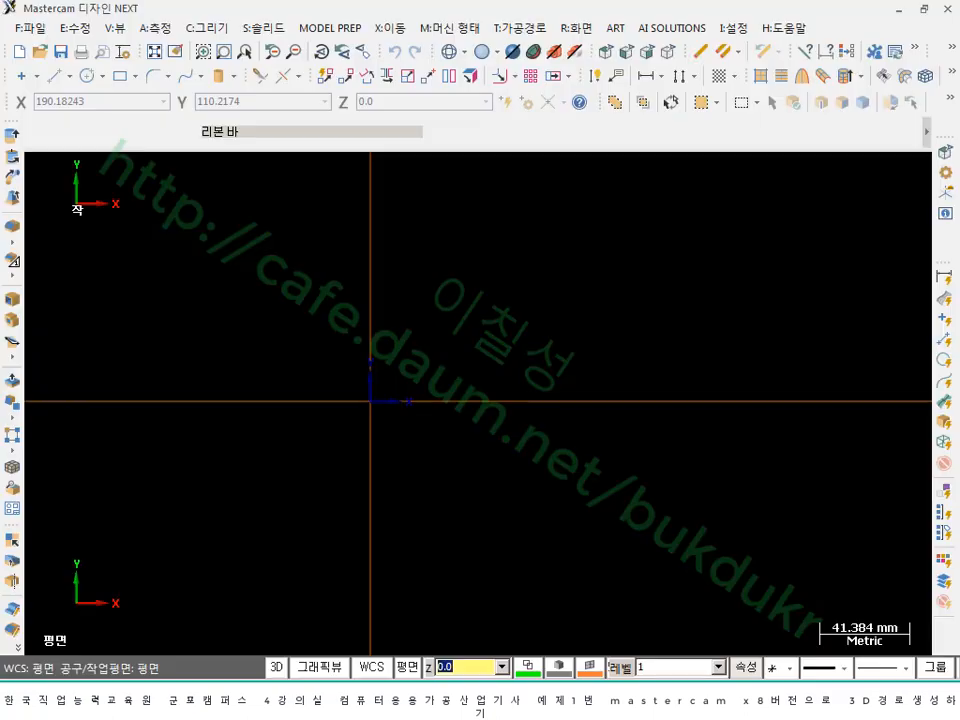
{"action": "left_click", "coordinate": [517, 397]}
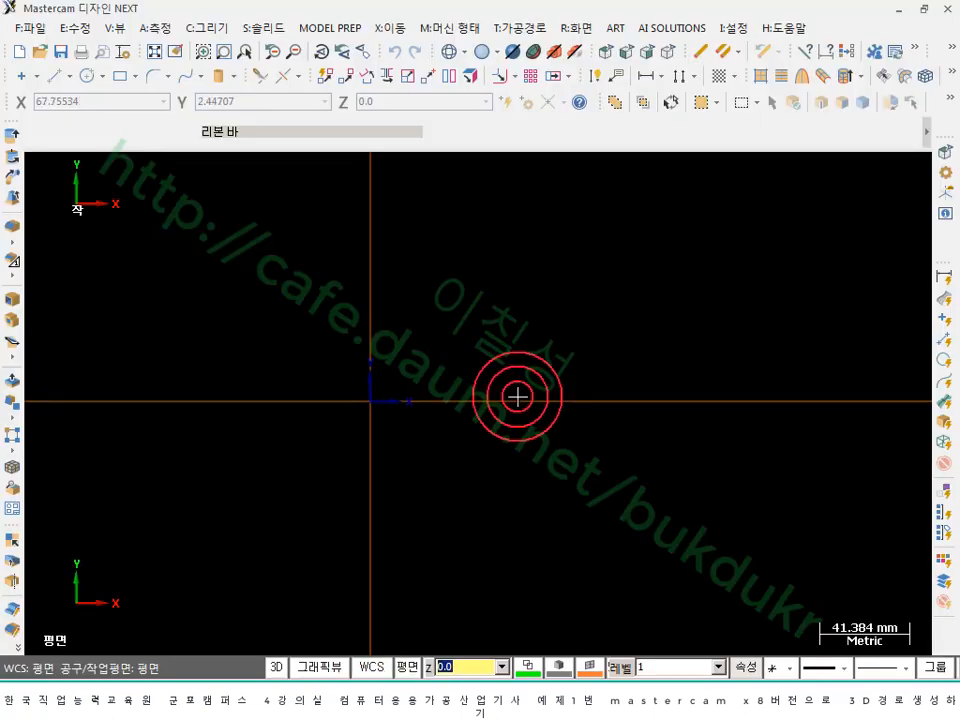
{"action": "left_click", "coordinate": [902, 9]}
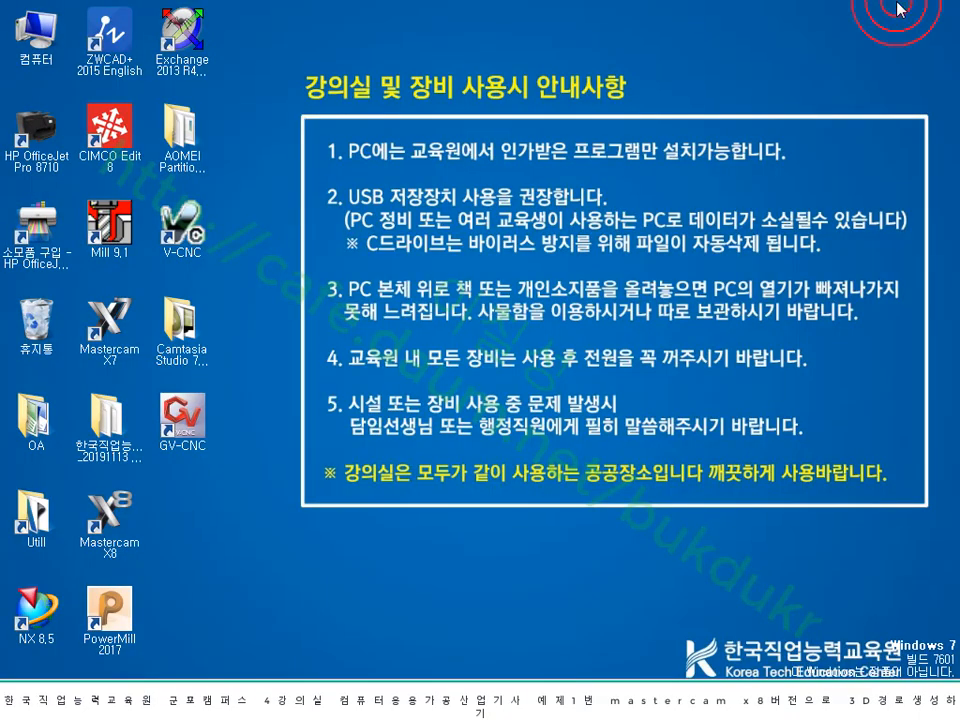
{"action": "left_click", "coordinate": [320, 698]}
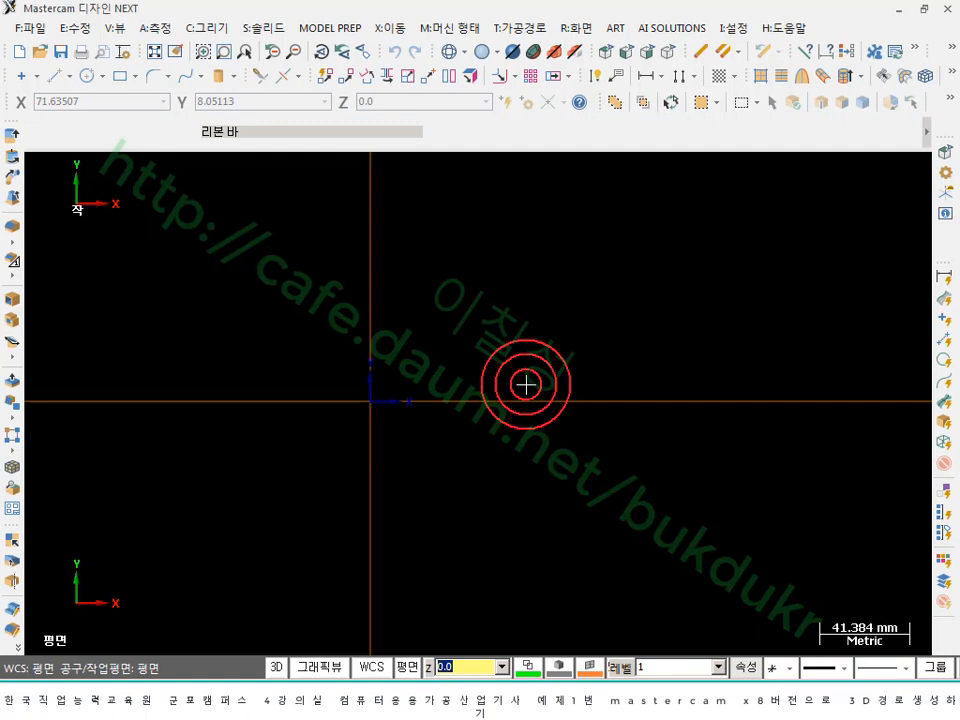
- Switch to the Windows desktop and look at the 개인 설정 (personalization) window before closing it
{"action": "left_click", "coordinate": [904, 9]}
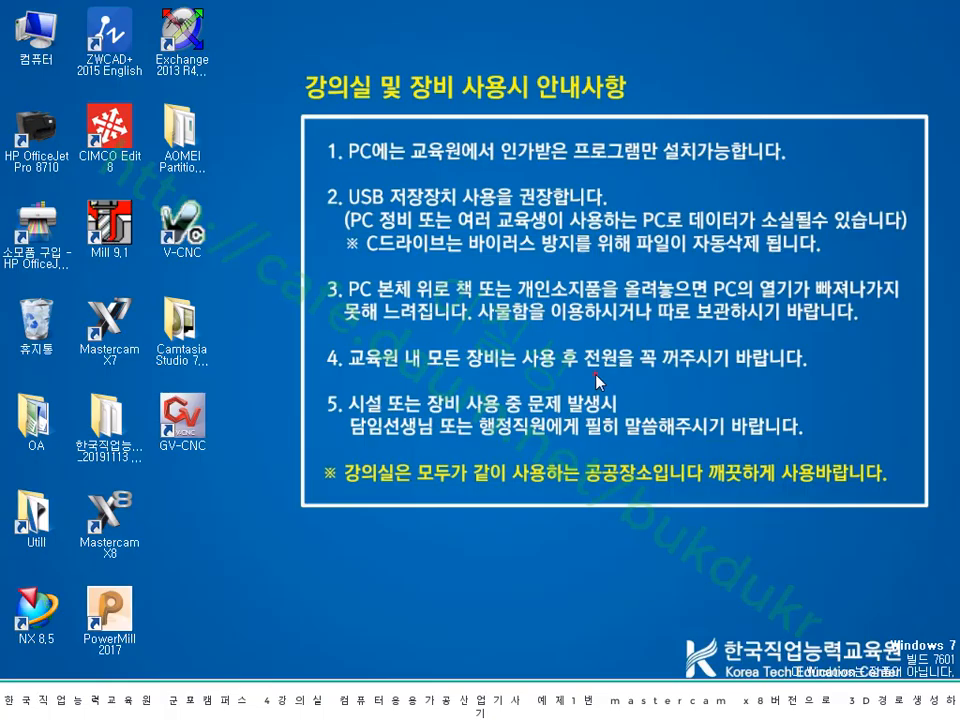
{"action": "right_click", "coordinate": [422, 437]}
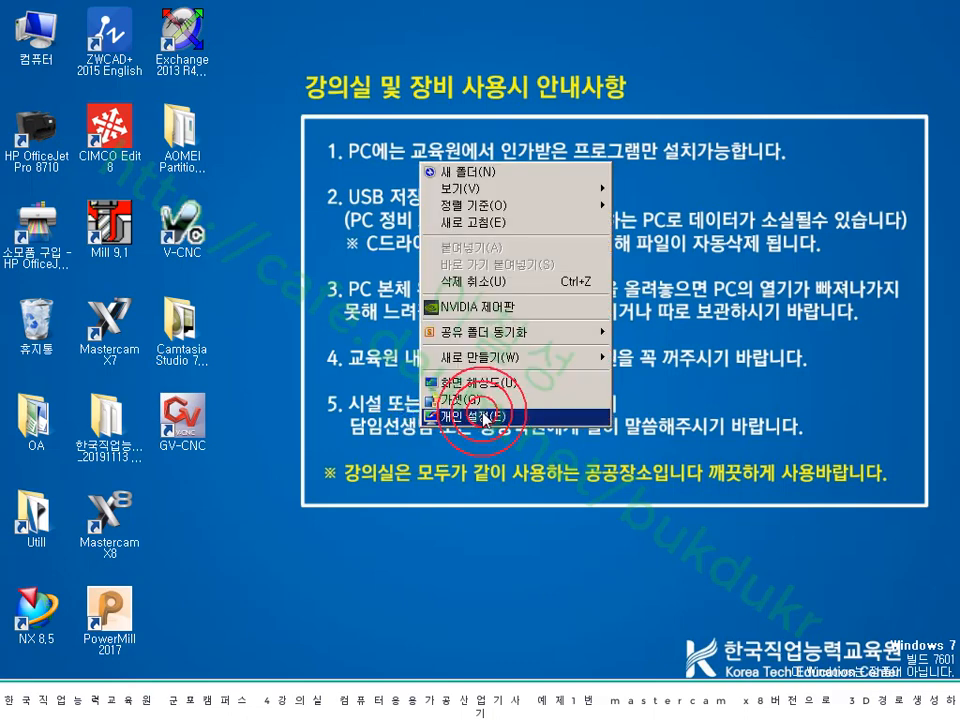
{"action": "left_click", "coordinate": [497, 414]}
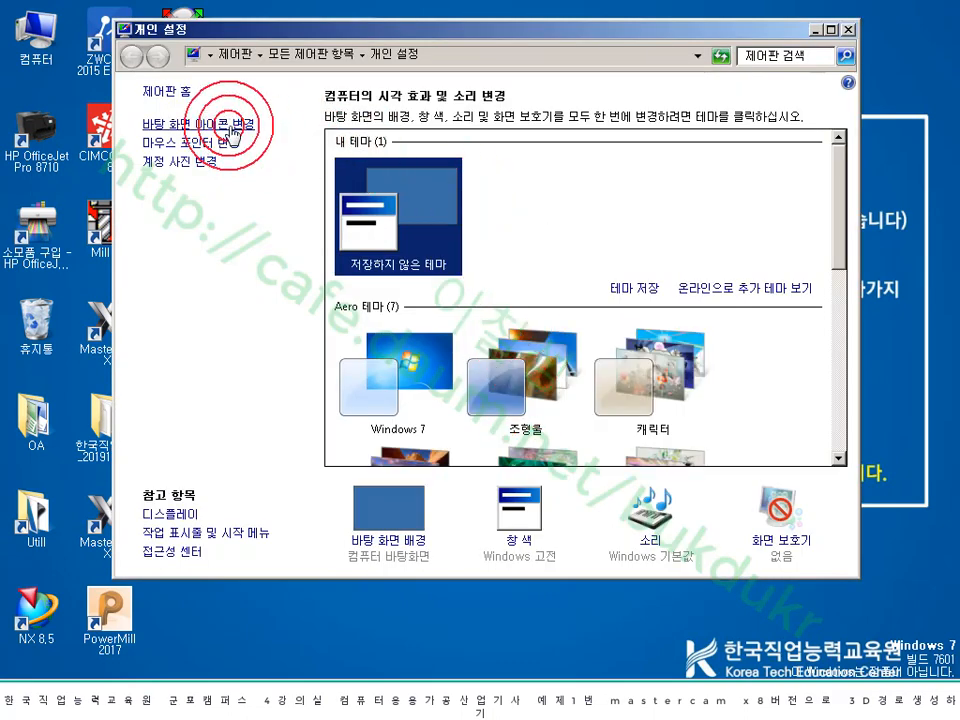
{"action": "left_click", "coordinate": [848, 29]}
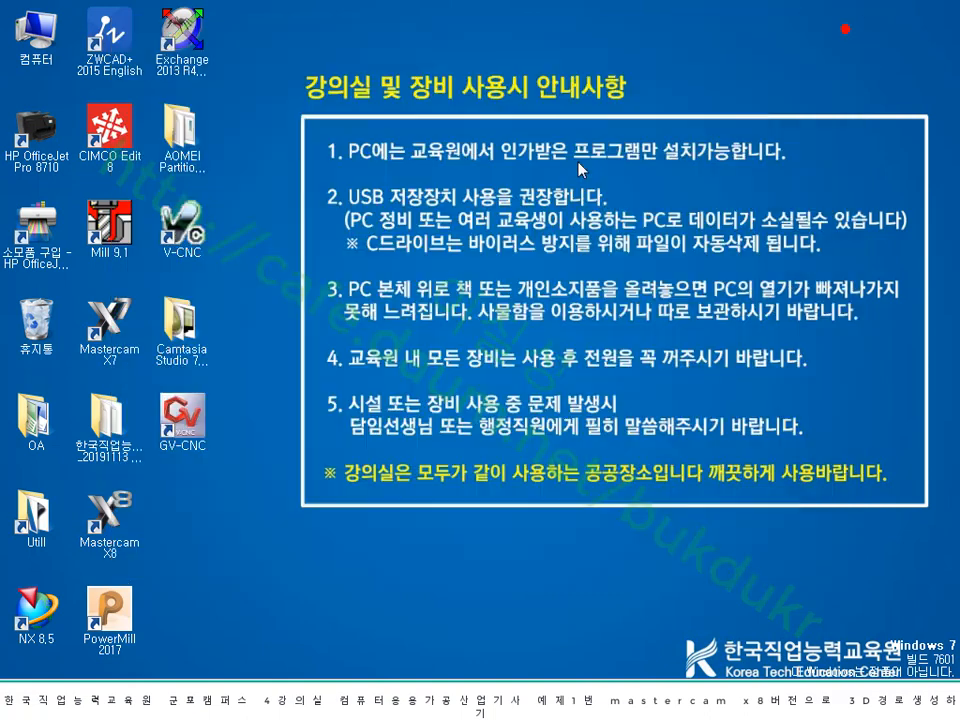
- Open the NVIDIA Control Panel and examine its display pages for resolution, desktop colour, rotation, digital audio, desktop size and multiple displays
{"action": "right_click", "coordinate": [546, 167]}
{"action": "left_click", "coordinate": [609, 308]}
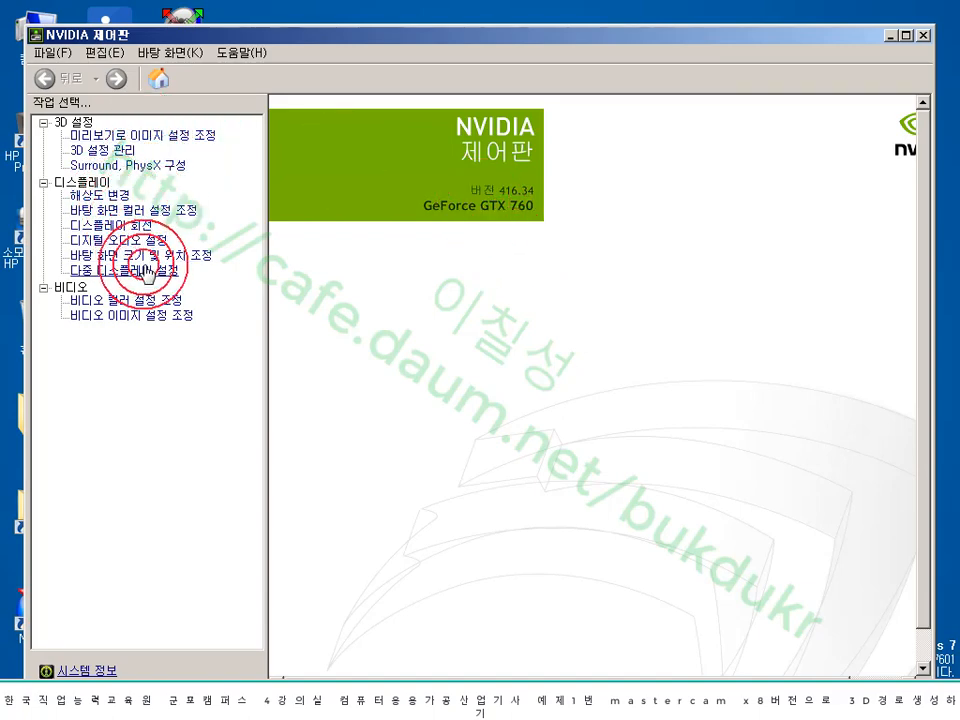
{"action": "left_click", "coordinate": [99, 182]}
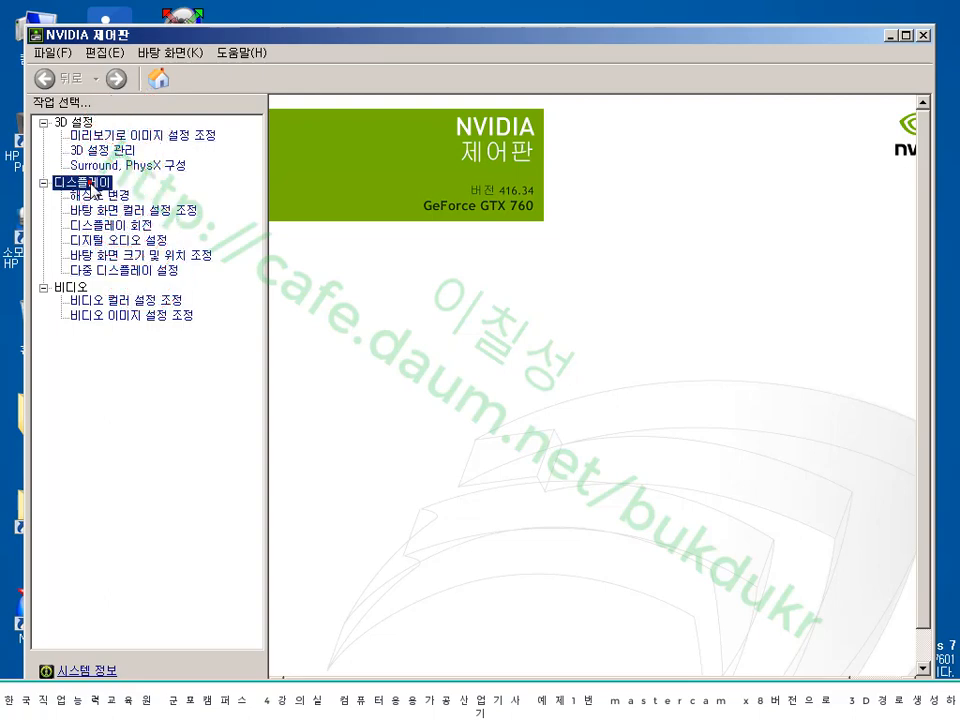
{"action": "left_click", "coordinate": [107, 197]}
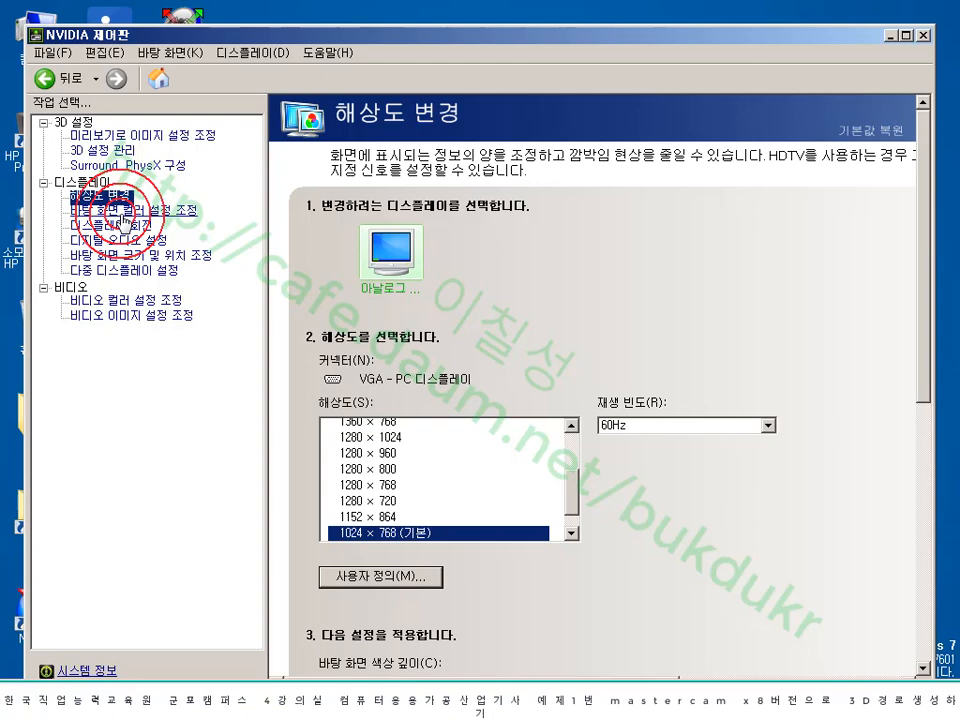
{"action": "left_click", "coordinate": [121, 211]}
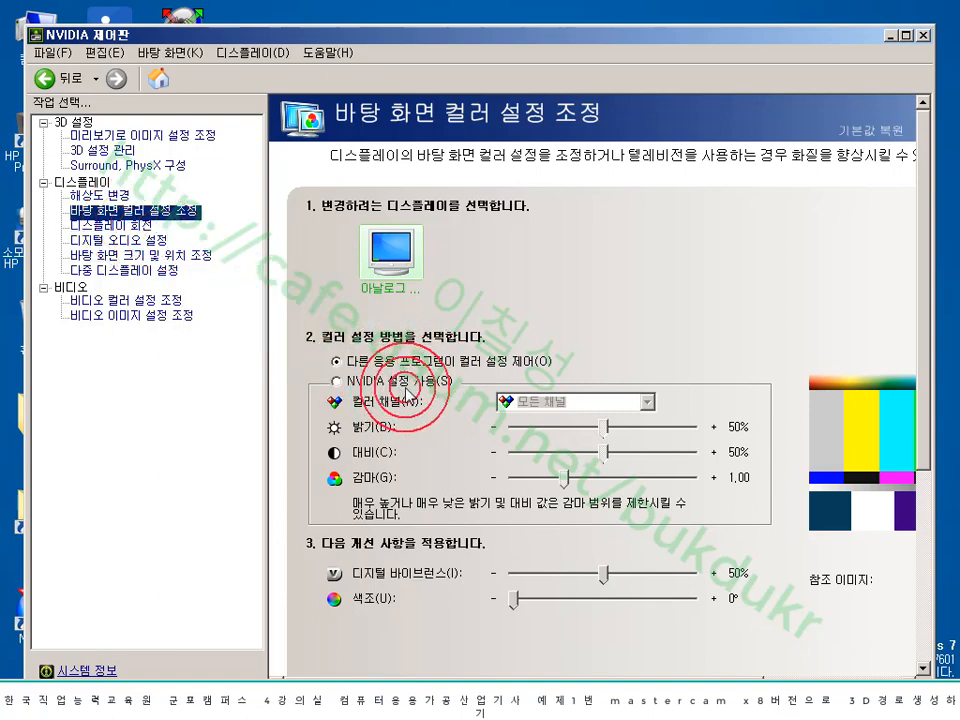
{"action": "left_click", "coordinate": [133, 225]}
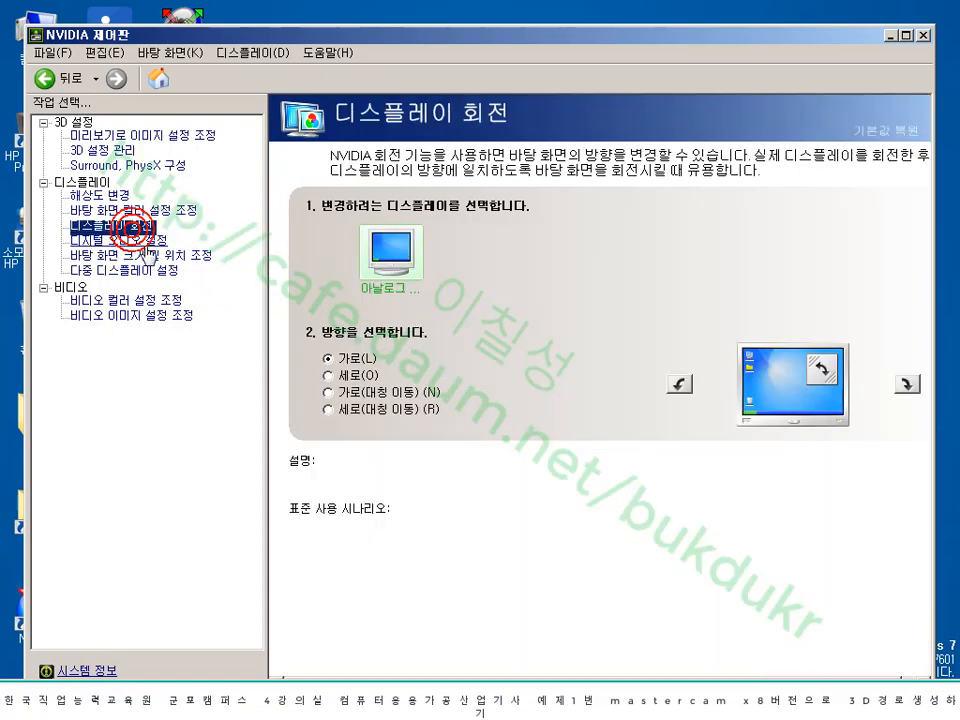
{"action": "left_click", "coordinate": [140, 241]}
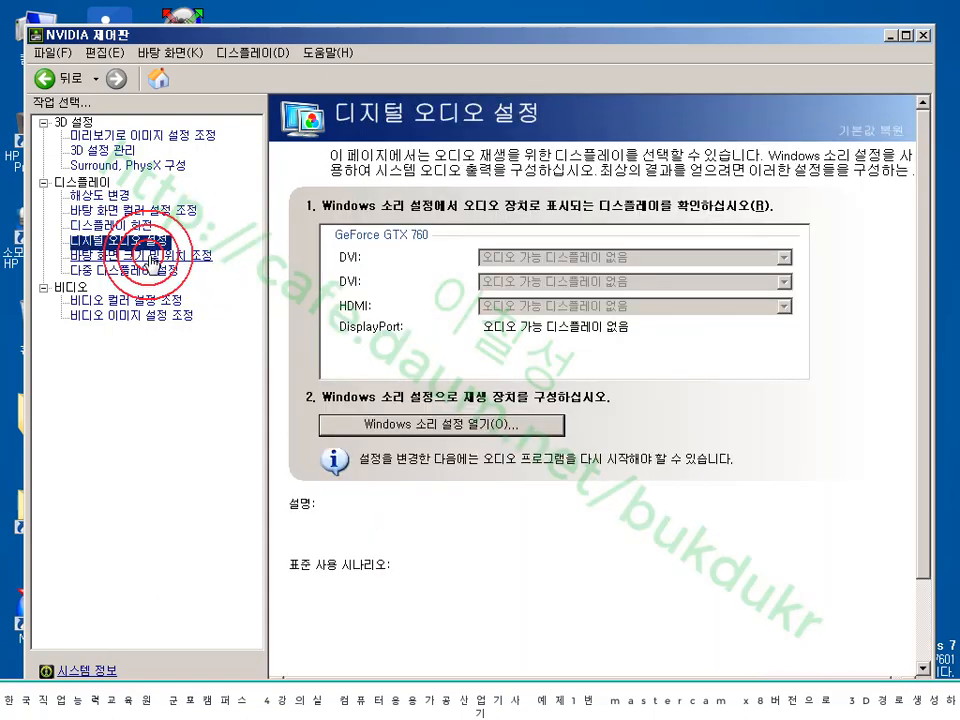
{"action": "left_click", "coordinate": [150, 257]}
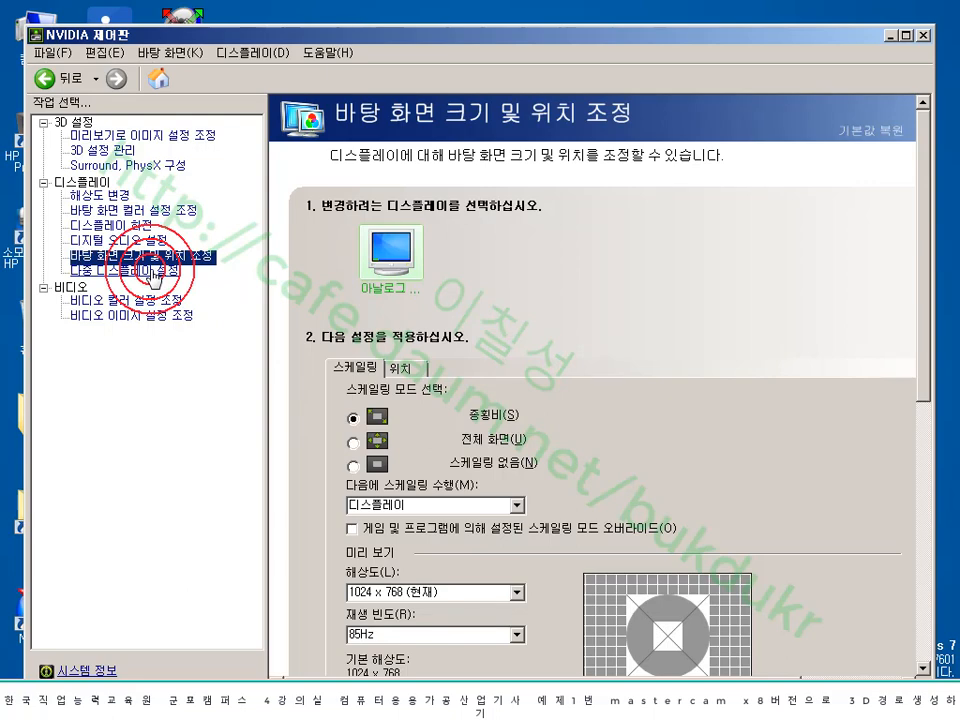
{"action": "left_click", "coordinate": [152, 270]}
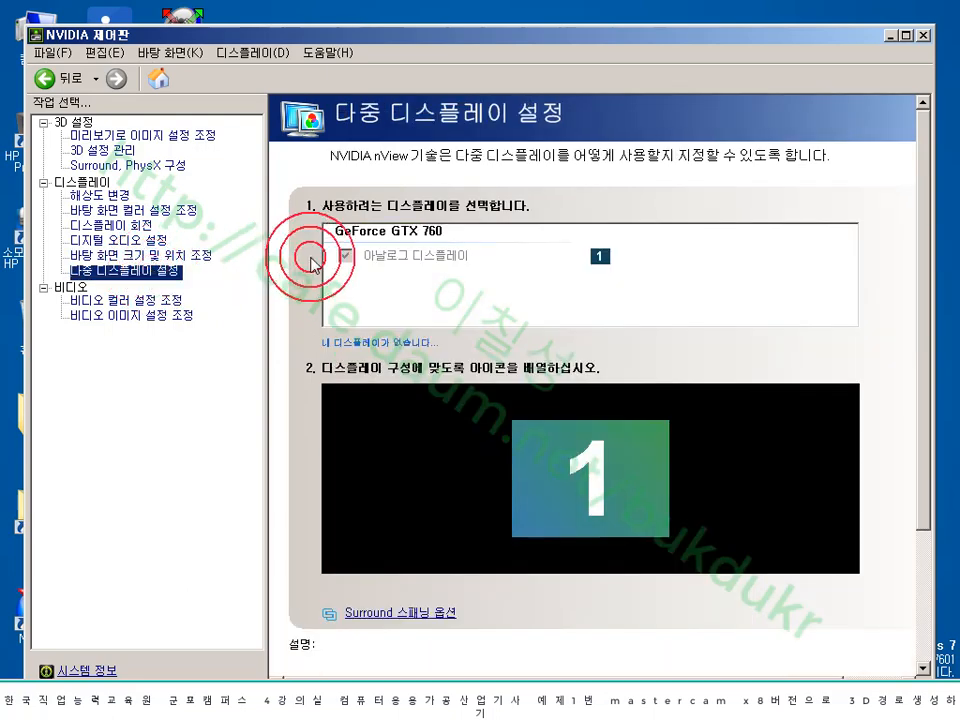
- Examine the global and program-specific settings under 3D 설정 관리 (manage 3D settings), close the NVIDIA Control Panel and return to Mastercam
{"action": "left_click", "coordinate": [100, 150]}
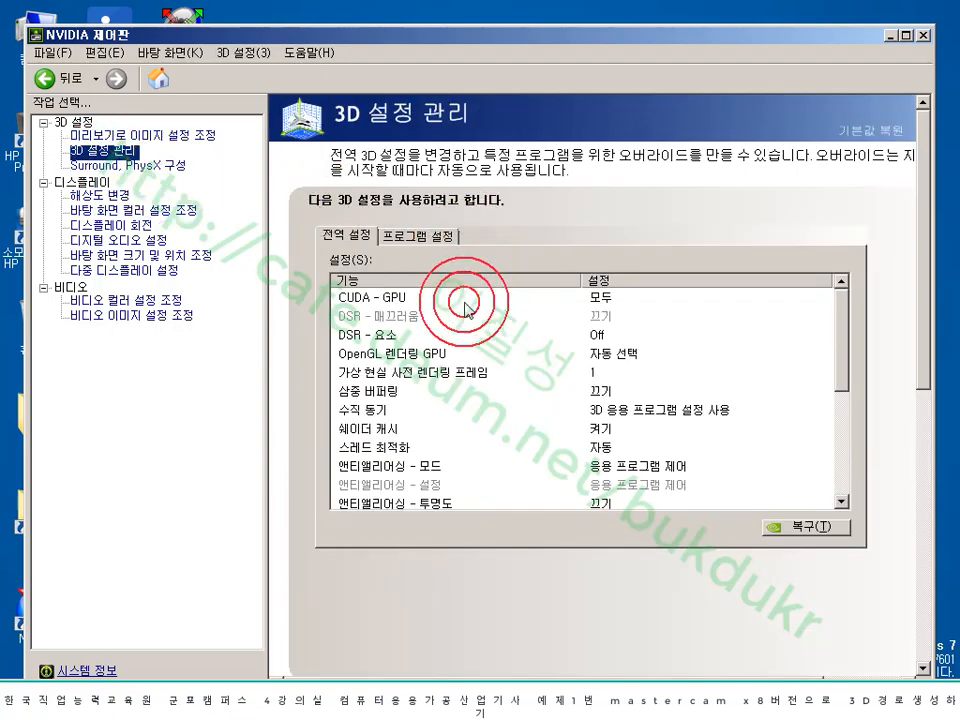
{"action": "left_click", "coordinate": [428, 240]}
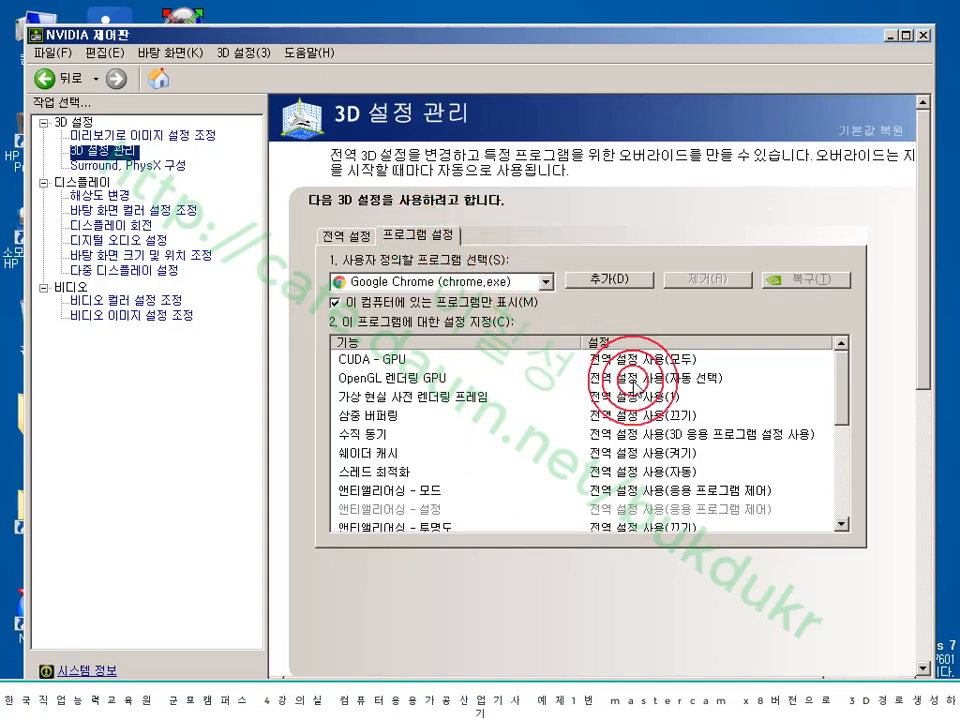
{"action": "left_click", "coordinate": [545, 282]}
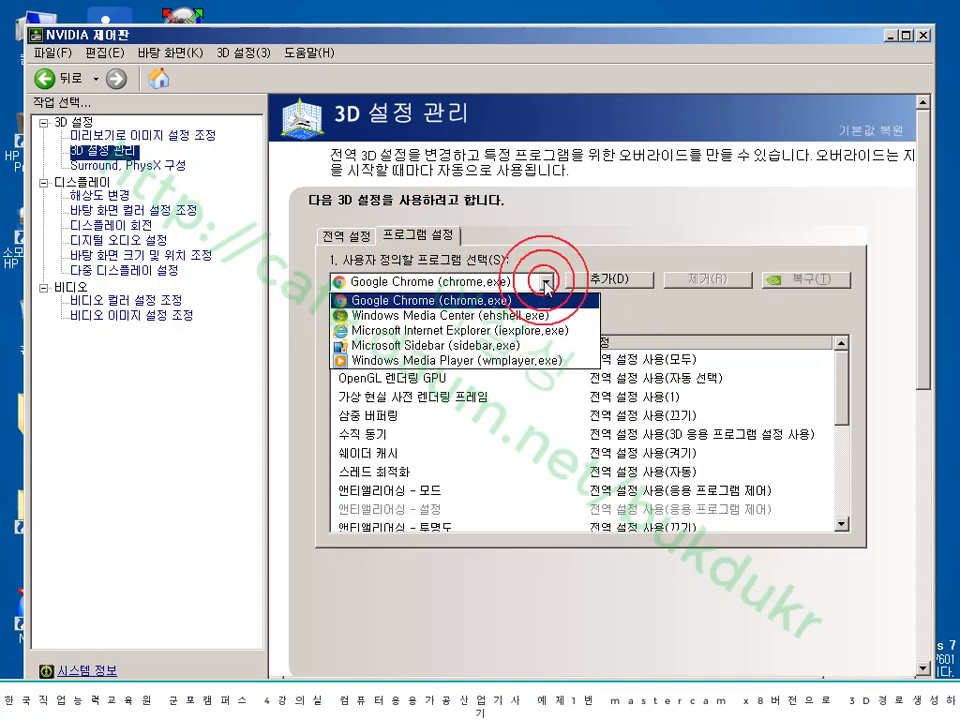
{"action": "left_click", "coordinate": [545, 282]}
{"action": "left_click_drag", "start_coordinate": [843, 352], "coordinate": [857, 380]}
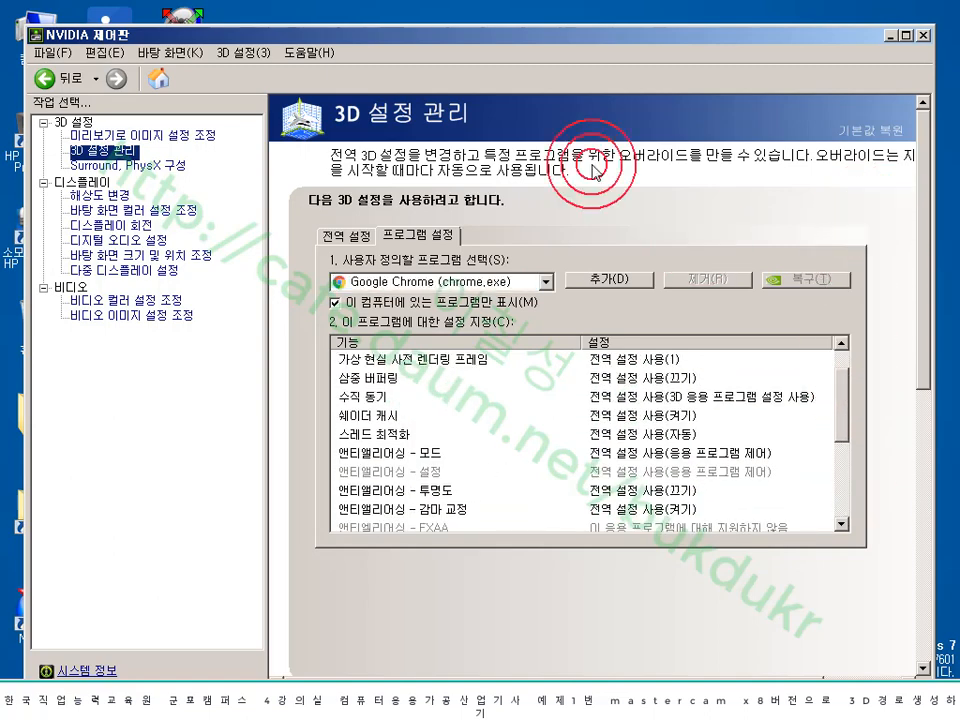
{"action": "left_click", "coordinate": [925, 35]}
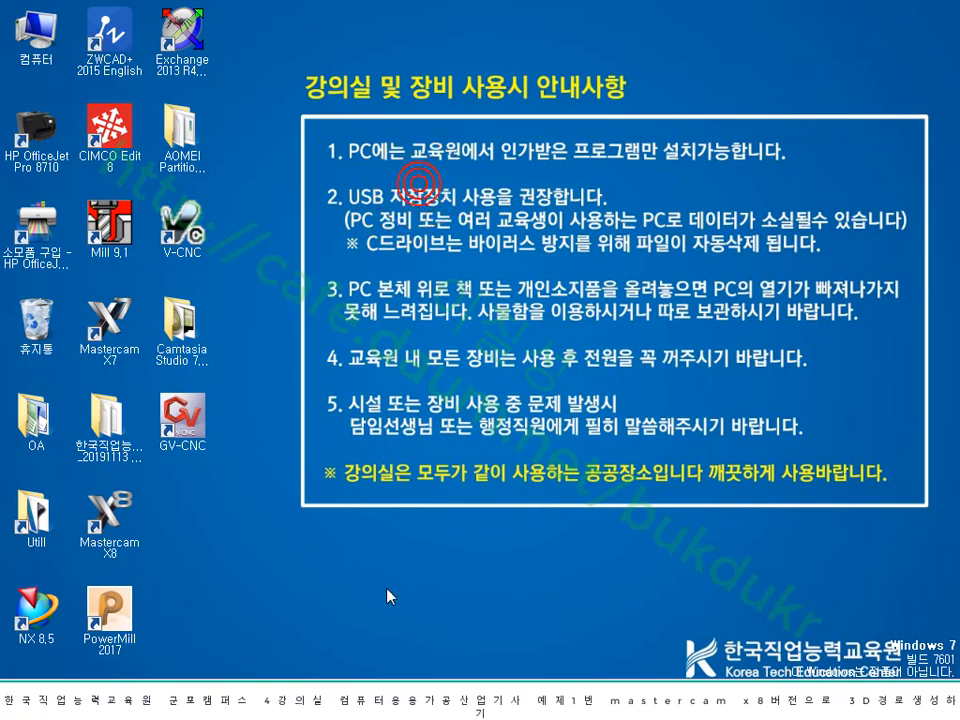
{"action": "left_click", "coordinate": [375, 695]}
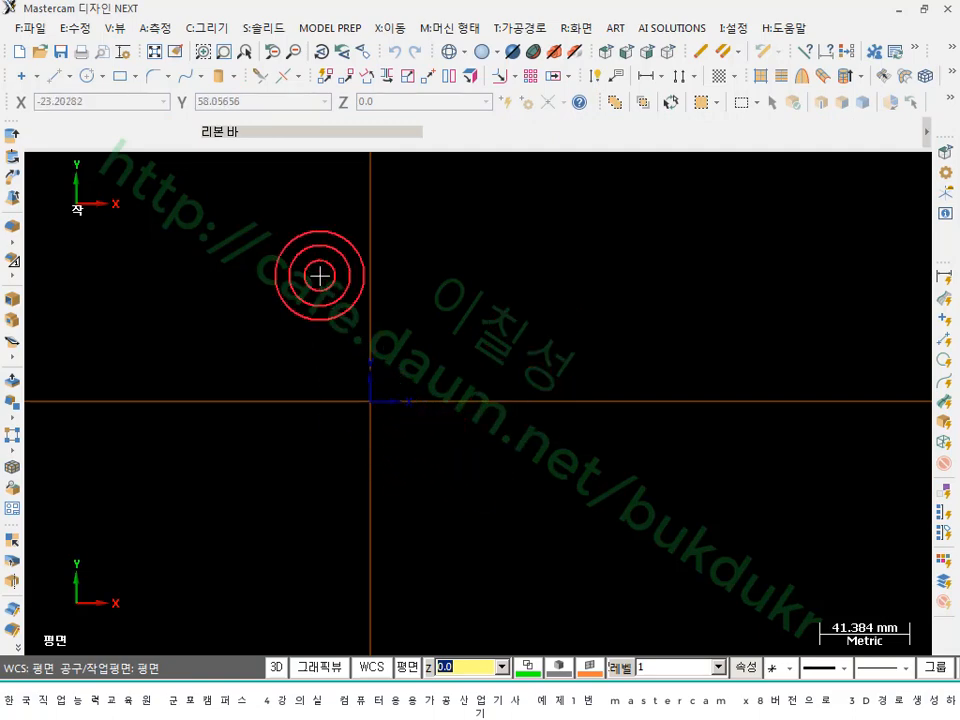
{"action": "scroll", "coordinate": [297, 385], "scroll_direction": "down", "scroll_amount": 1}
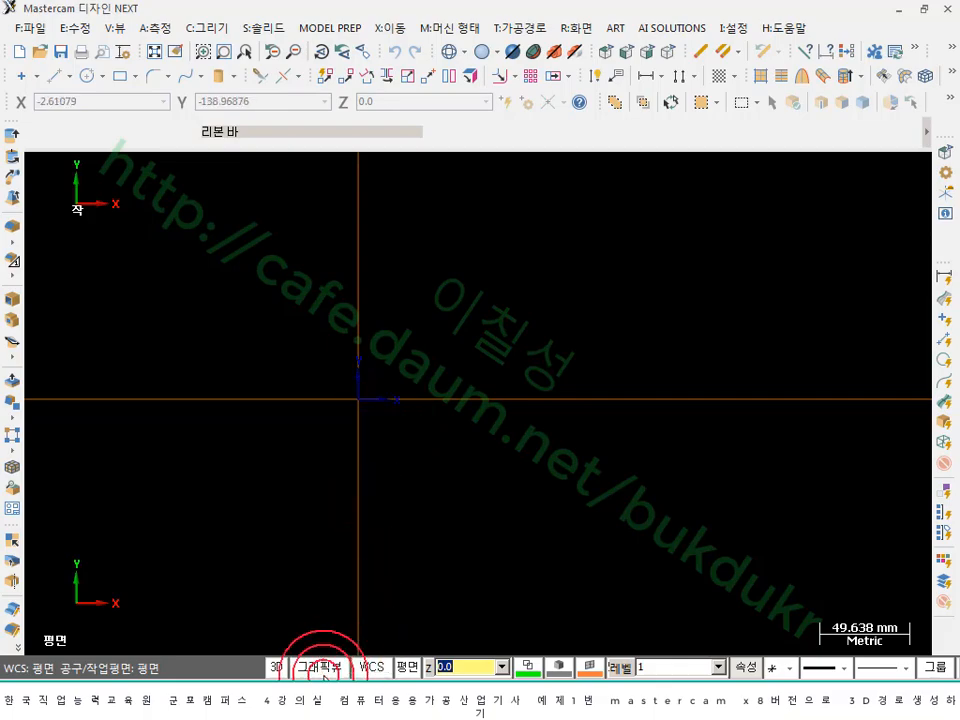
- Check the example 1 part drawing, return to Mastercam and draw a rectangle about 215.7 by 88 mm from the origin
{"action": "left_click", "coordinate": [266, 697]}
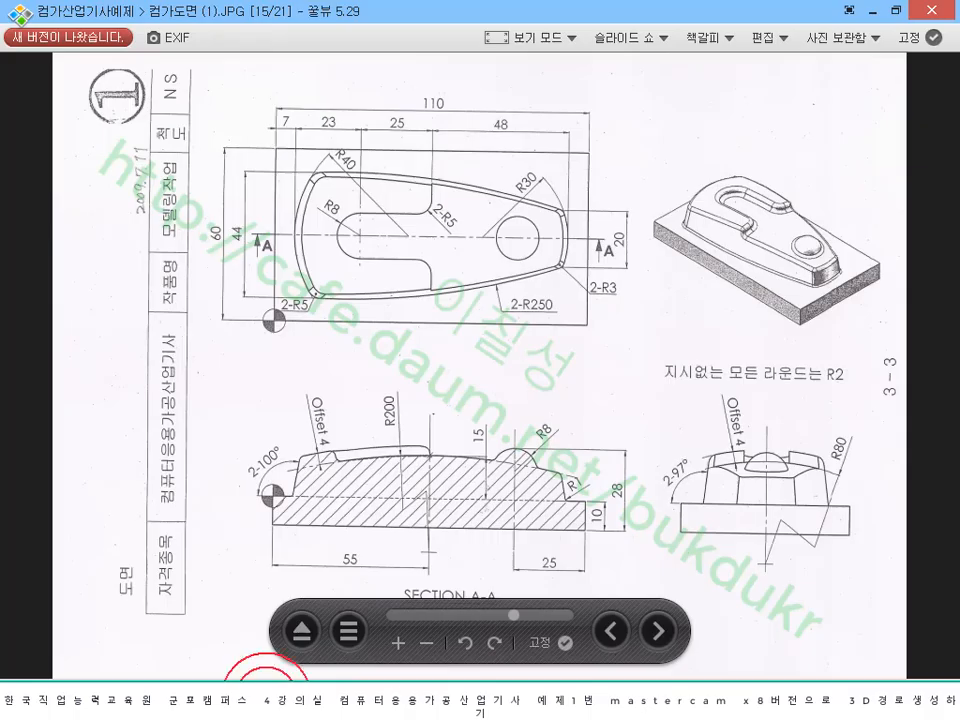
{"action": "left_click", "coordinate": [266, 690]}
{"action": "left_click", "coordinate": [120, 76]}
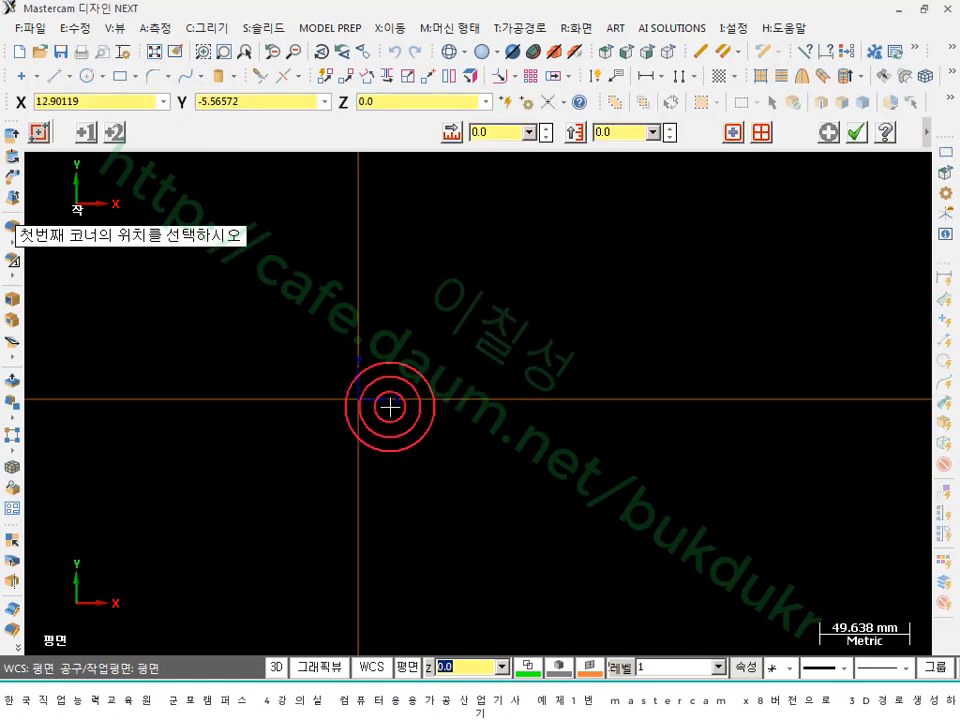
{"action": "left_click", "coordinate": [360, 400]}
{"action": "left_click", "coordinate": [748, 241]}
- Set the rectangle's width to 110 mm and its height to 60 mm
{"action": "left_click", "coordinate": [508, 132]}
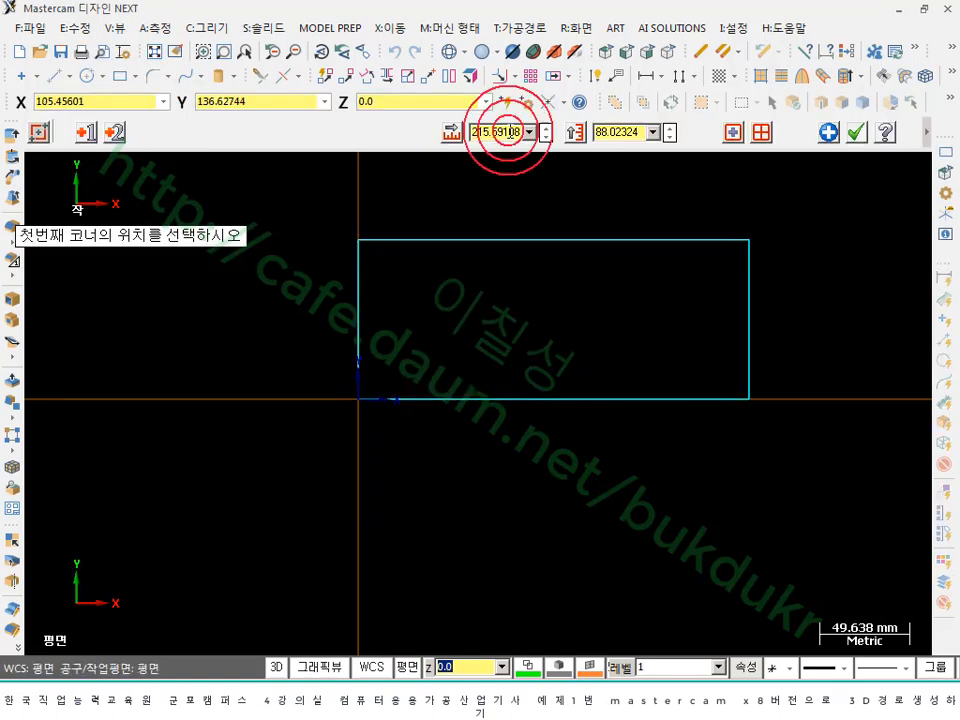
{"action": "double_click", "coordinate": [508, 132]}
{"action": "type", "text": "110"}
{"action": "left_click", "coordinate": [705, 137]}
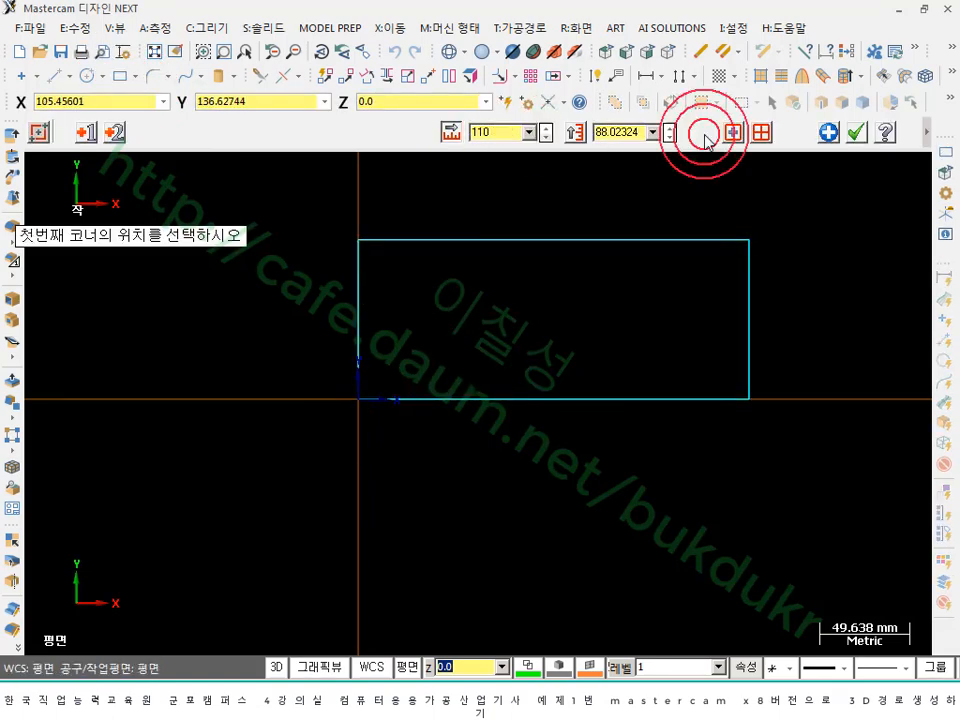
{"action": "double_click", "coordinate": [616, 132]}
{"action": "type", "text": "60"}
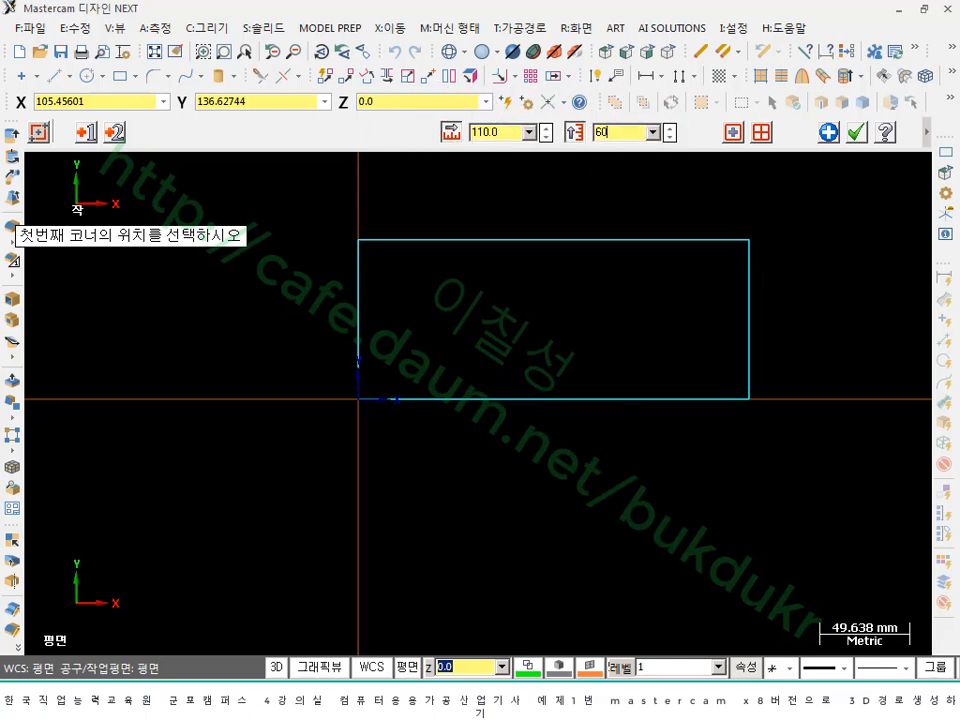
{"action": "key", "text": "Return"}
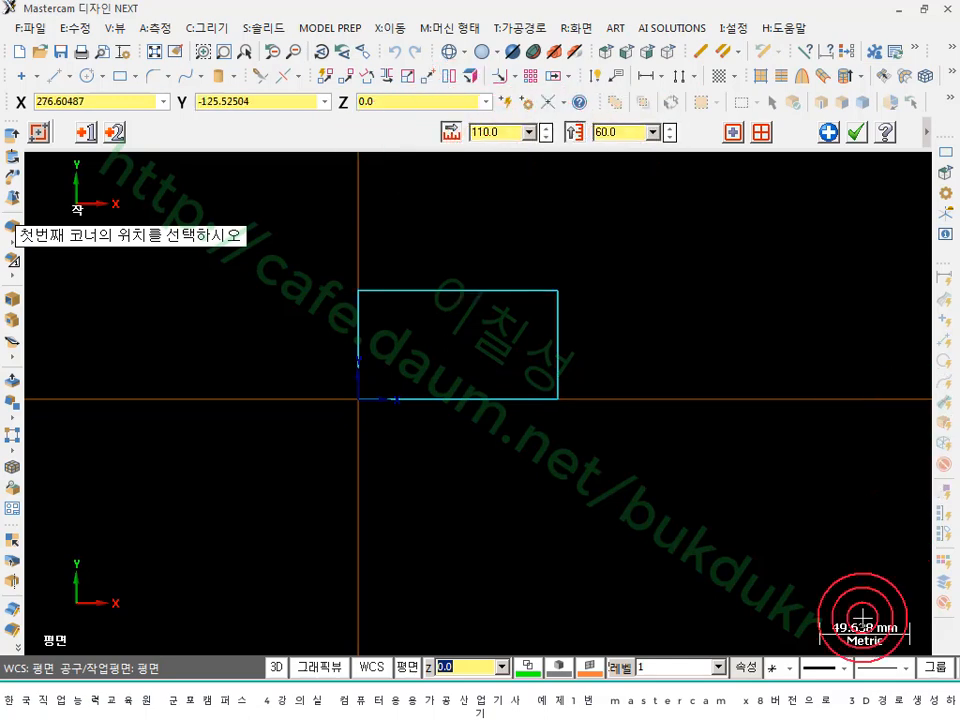
- Give the rectangle a thicker line width and accept it
{"action": "left_click", "coordinate": [880, 667]}
{"action": "left_click", "coordinate": [880, 607]}
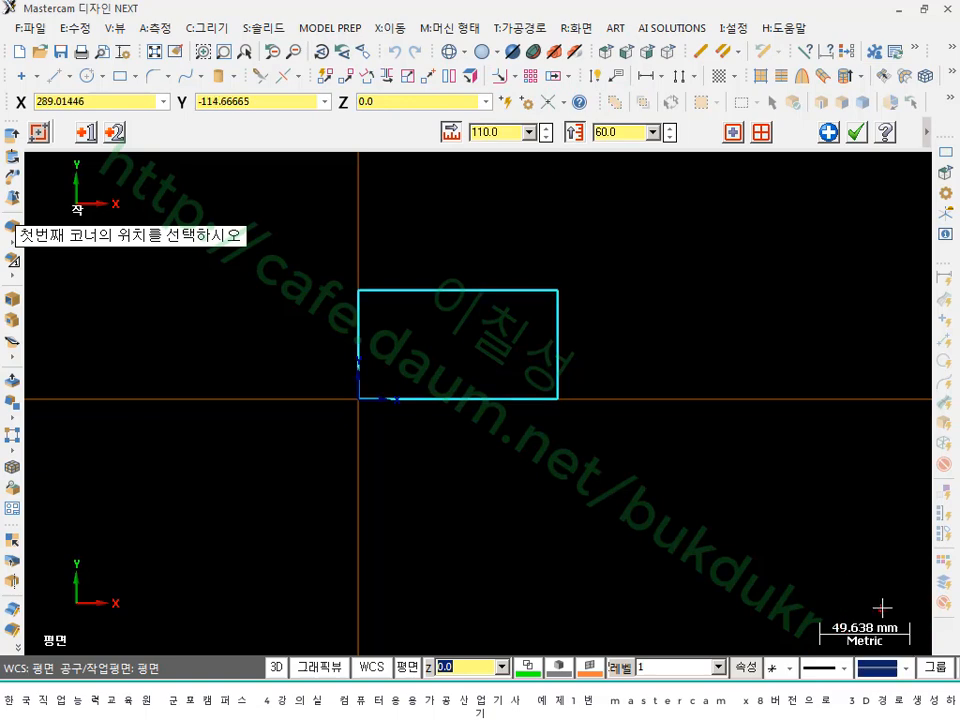
{"action": "left_click", "coordinate": [738, 426]}
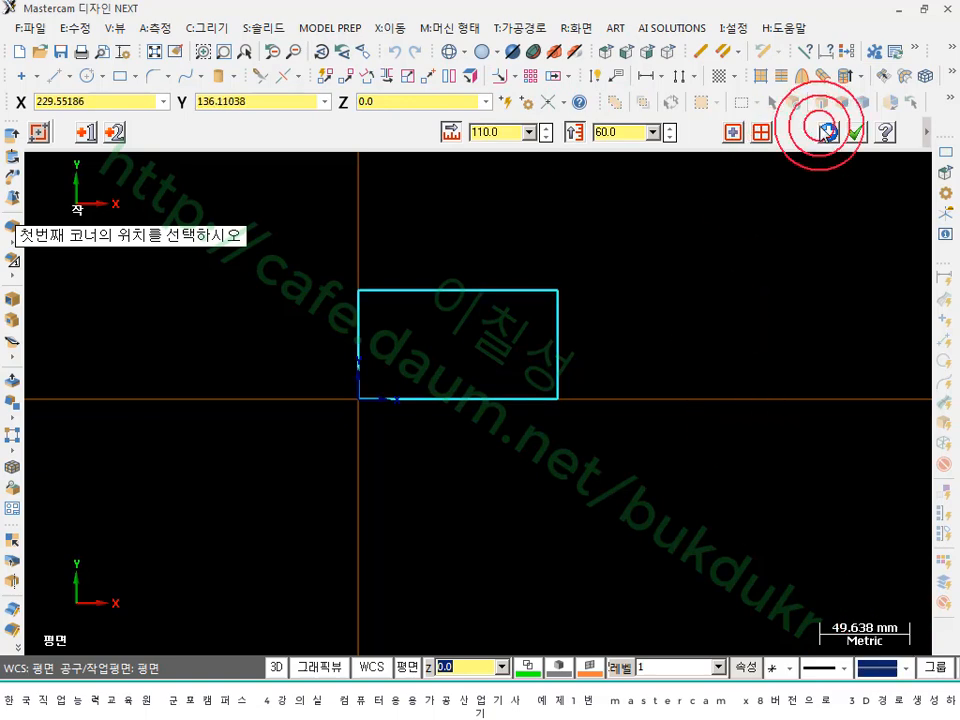
{"action": "left_click", "coordinate": [856, 131]}
{"action": "scroll", "coordinate": [494, 268], "scroll_direction": "up", "scroll_amount": 2}
{"action": "scroll", "coordinate": [485, 380], "scroll_direction": "up", "scroll_amount": 3}
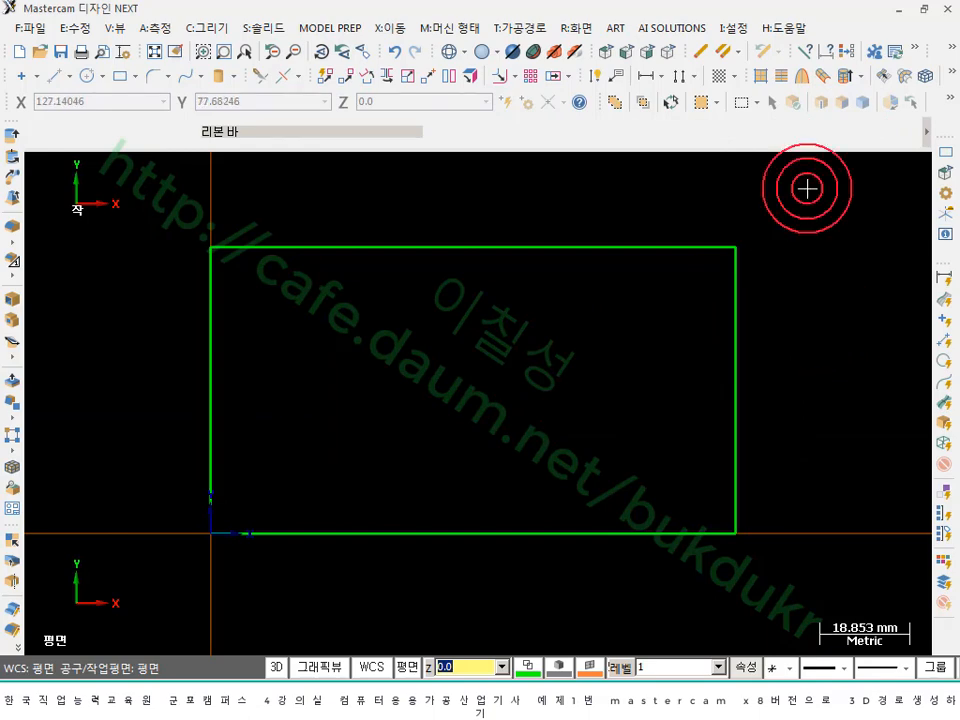
- Add smart dimensions to the rectangle's right edge and top edge
{"action": "left_click", "coordinate": [596, 75]}
{"action": "left_click", "coordinate": [736, 285]}
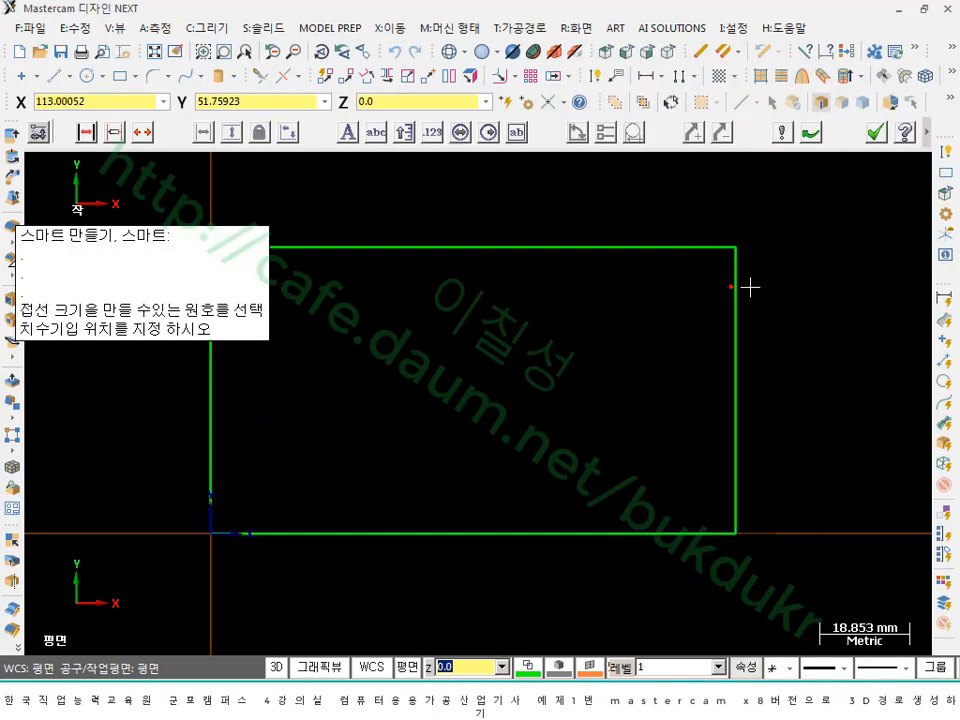
{"action": "left_click", "coordinate": [795, 290]}
{"action": "left_click", "coordinate": [682, 240]}
{"action": "left_click", "coordinate": [690, 198]}
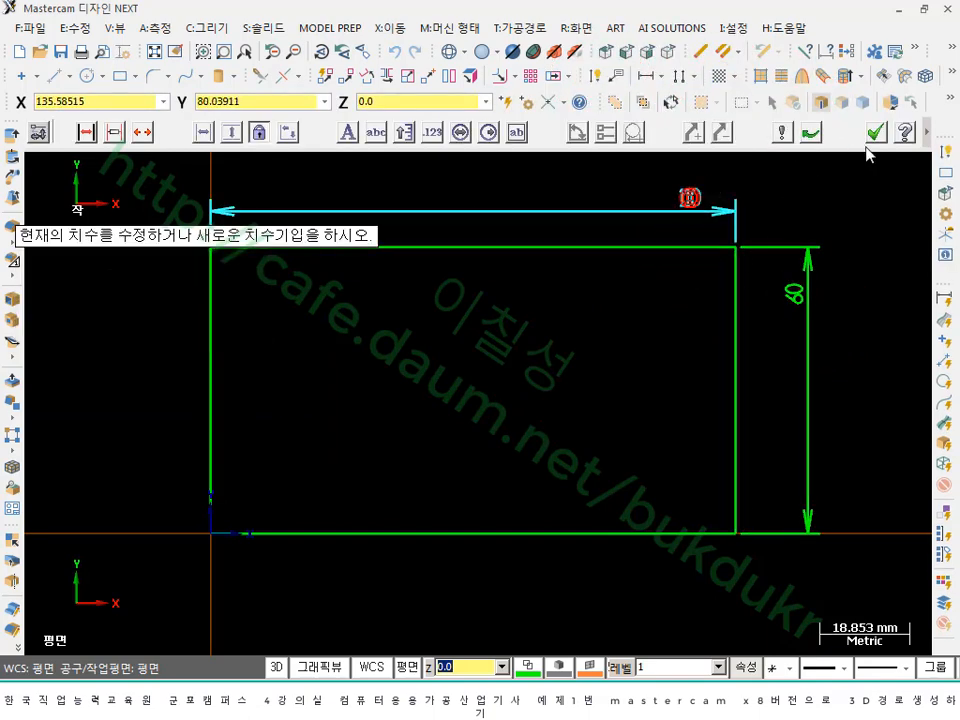
{"action": "left_click", "coordinate": [876, 136]}
{"action": "scroll", "coordinate": [810, 259], "scroll_direction": "down", "scroll_amount": 2}
{"action": "scroll", "coordinate": [824, 212], "scroll_direction": "up", "scroll_amount": 1}
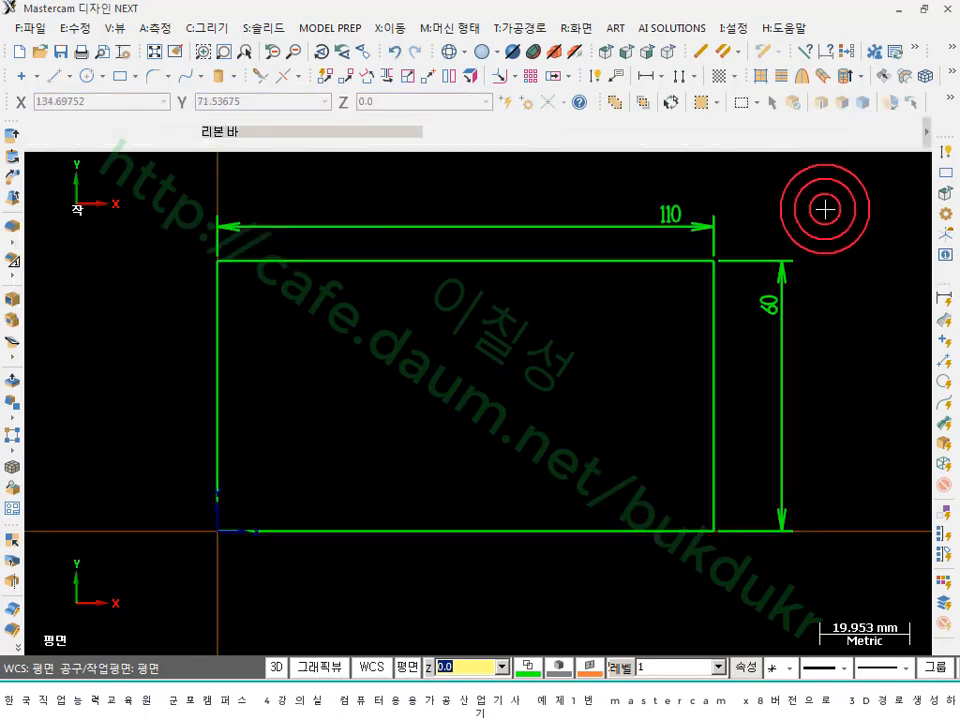
- Select all dimensions on the rectangle and delete them
{"action": "left_click", "coordinate": [945, 299]}
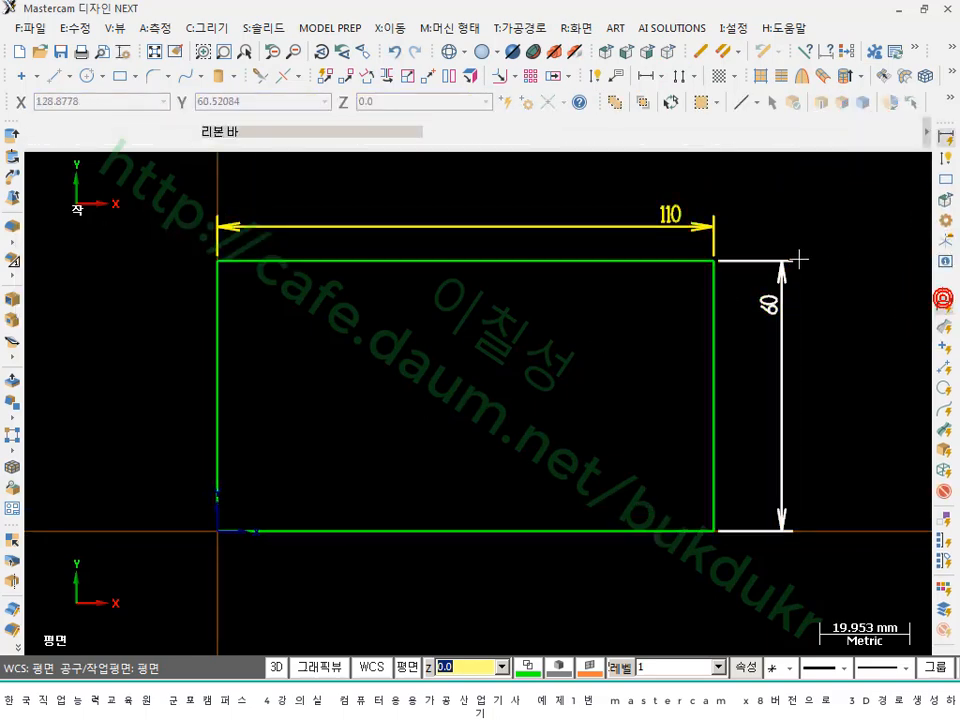
{"action": "key", "text": "Delete"}
{"action": "scroll", "coordinate": [664, 332], "scroll_direction": "down", "scroll_amount": 1}
{"action": "scroll", "coordinate": [467, 377], "scroll_direction": "up", "scroll_amount": 1}
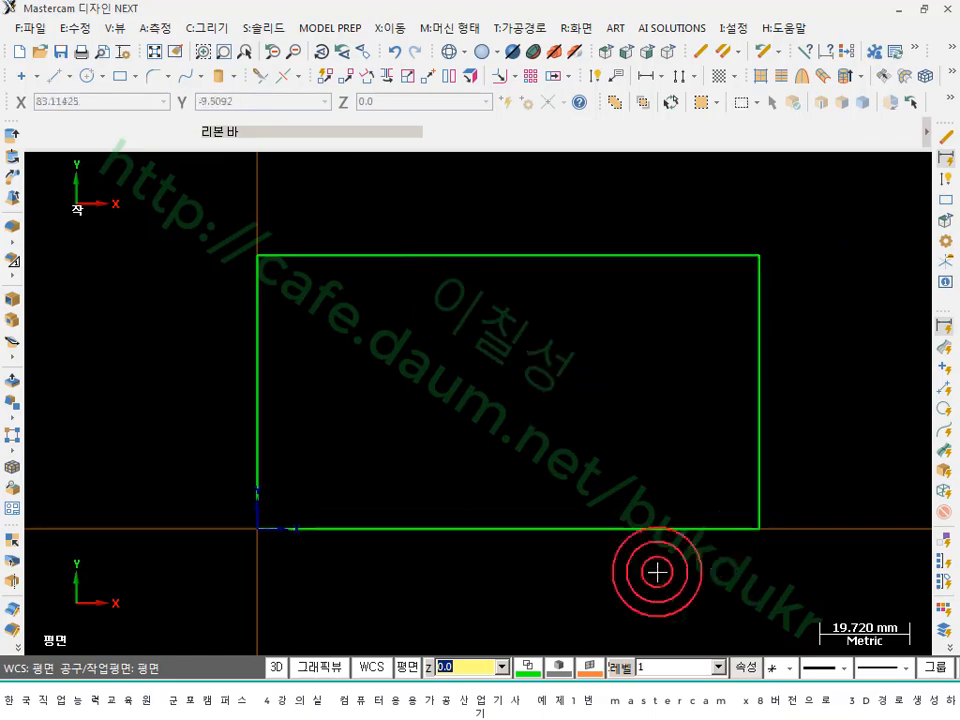
- Consult the part drawing, then offset the rectangle's left edge 7 mm inward as a single copy
{"action": "left_click", "coordinate": [261, 701]}
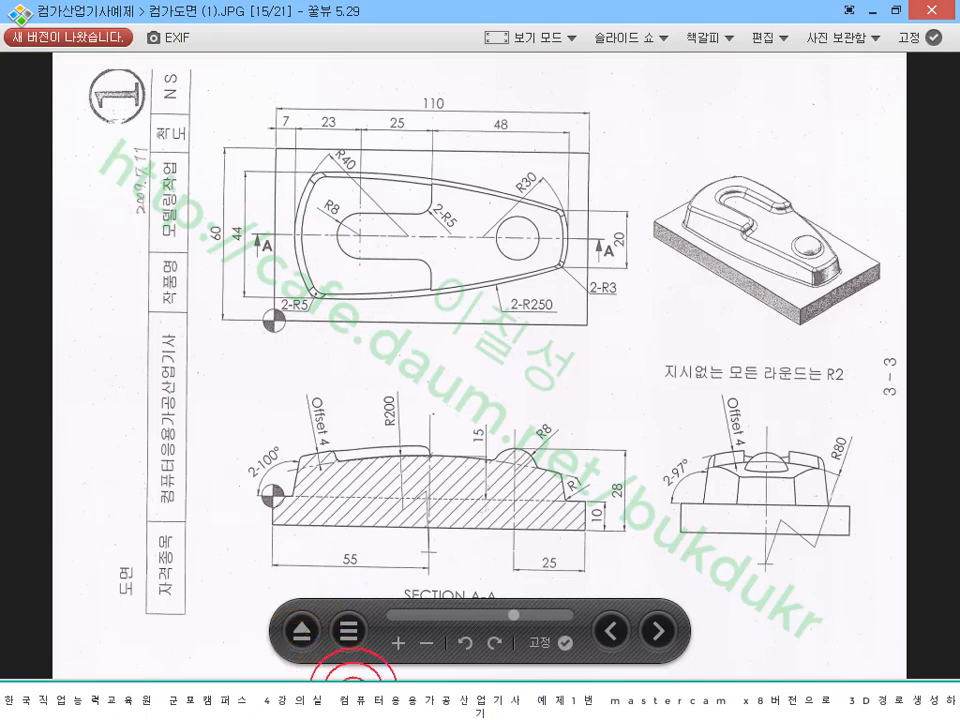
{"action": "left_click", "coordinate": [353, 691]}
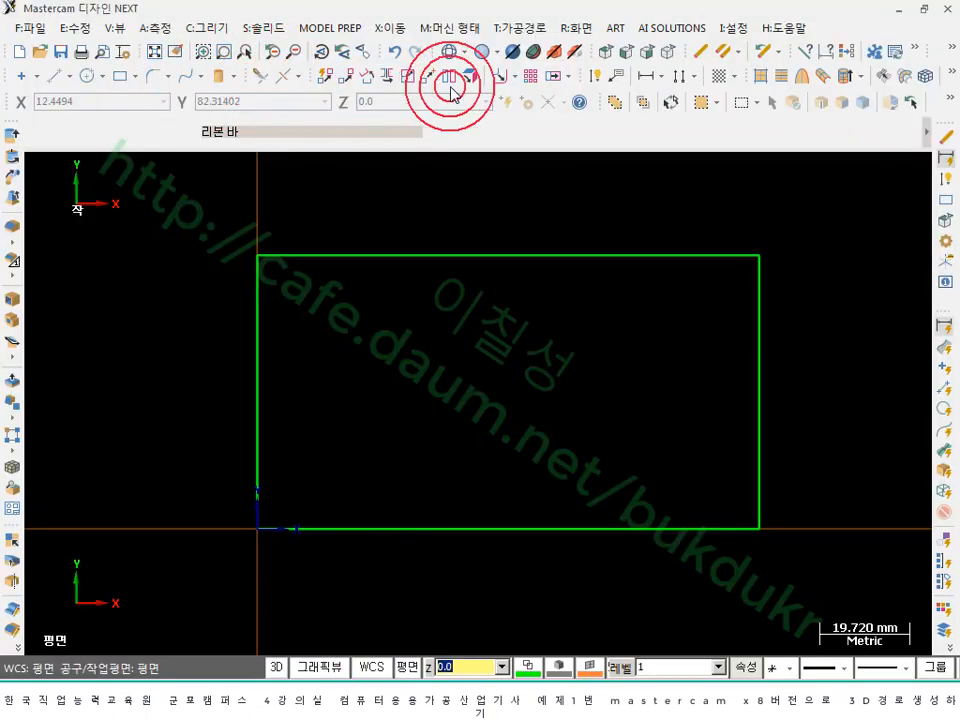
{"action": "left_click", "coordinate": [516, 79]}
{"action": "left_click", "coordinate": [516, 79]}
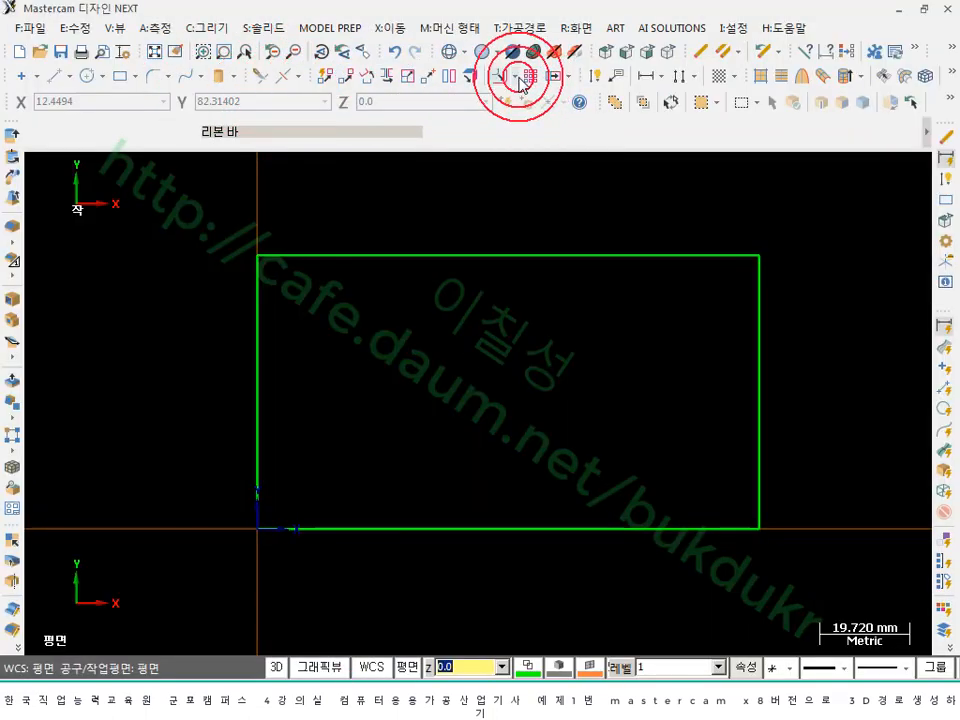
{"action": "left_click", "coordinate": [518, 79]}
{"action": "left_click", "coordinate": [522, 120]}
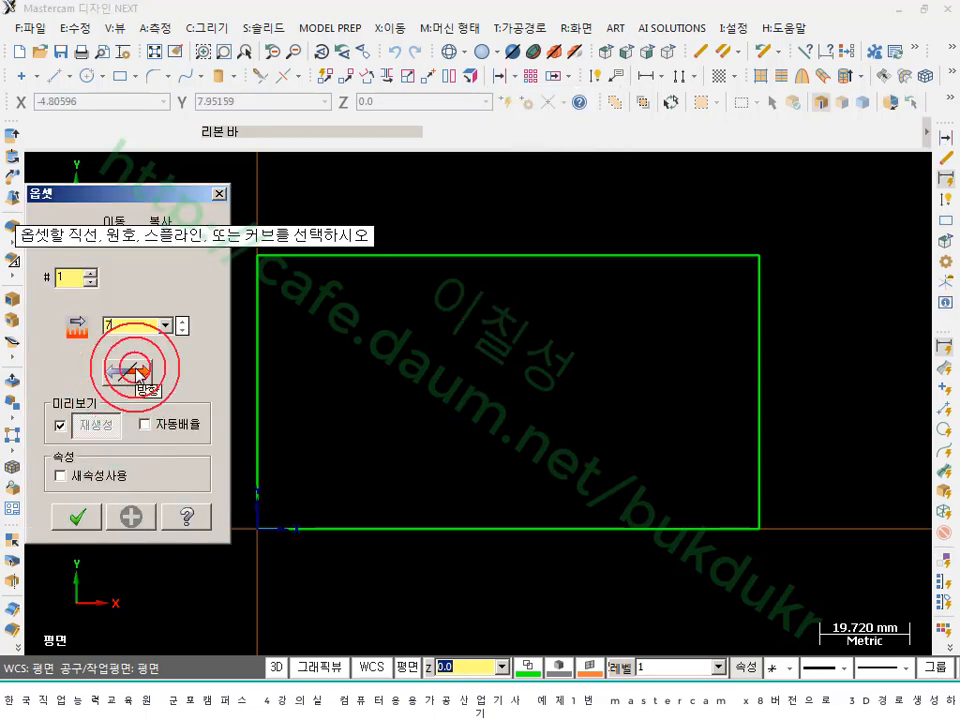
{"action": "left_click", "coordinate": [279, 360]}
{"action": "left_click", "coordinate": [343, 362]}
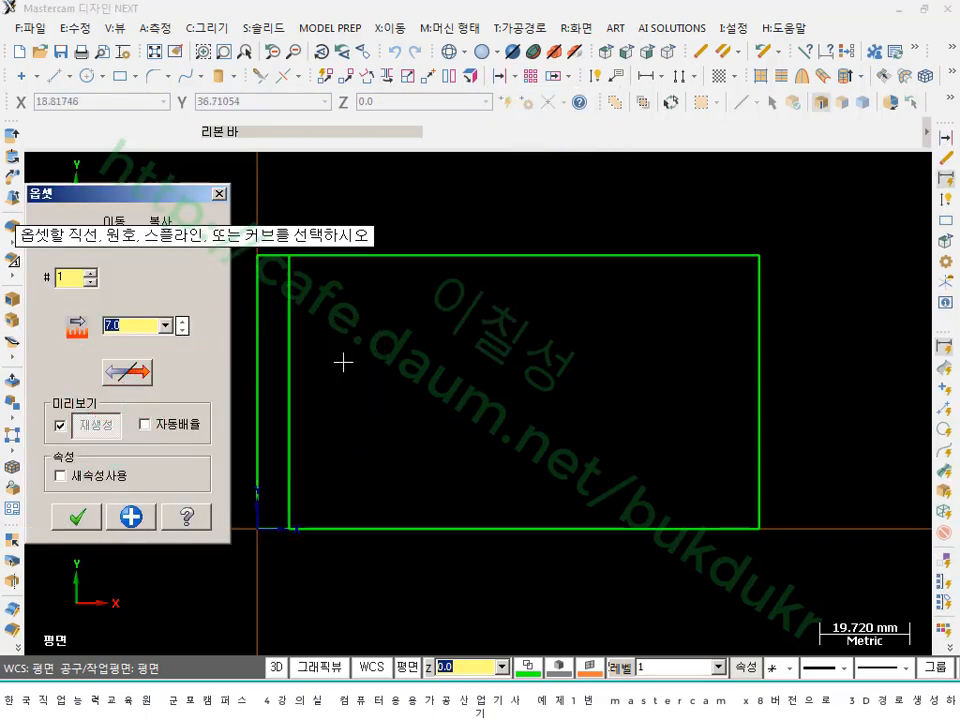
{"action": "left_click", "coordinate": [77, 516]}
{"action": "scroll", "coordinate": [518, 360], "scroll_direction": "up", "scroll_amount": 1}
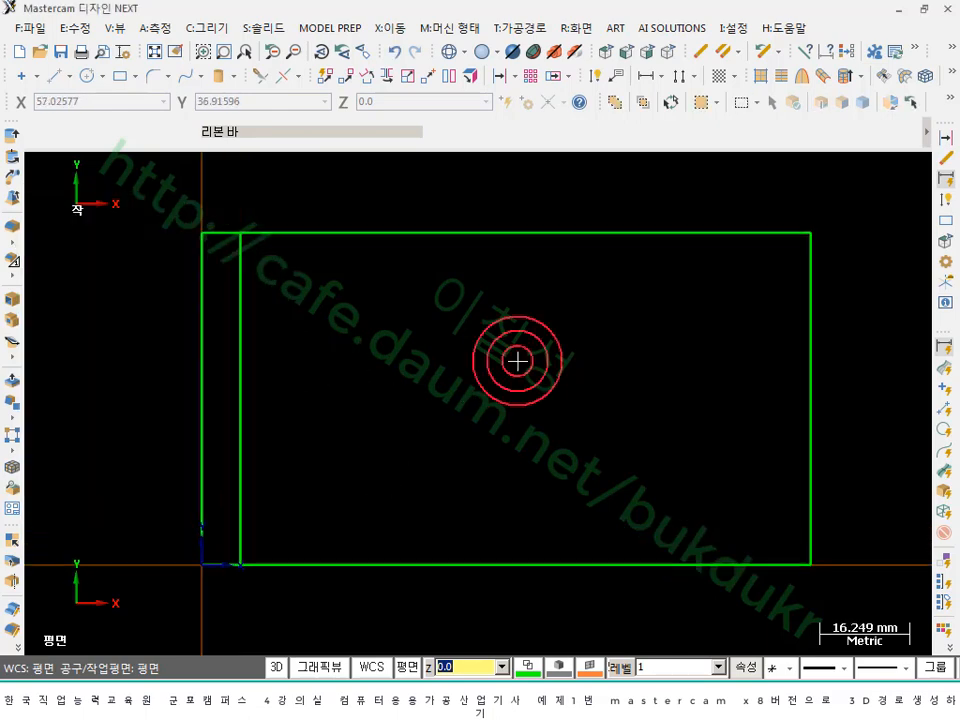
- Examine the part drawing's plan view for the horizontal distances between the outline's left and right ends
{"action": "left_click", "coordinate": [241, 379]}
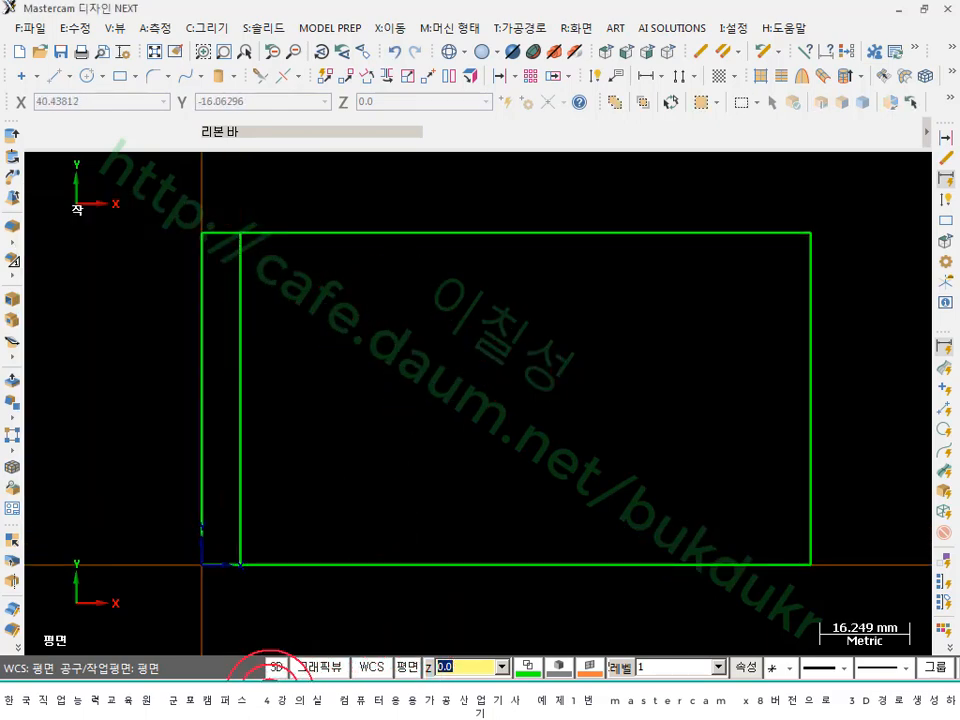
{"action": "left_click", "coordinate": [272, 668]}
{"action": "left_click", "coordinate": [287, 251]}
{"action": "mouse_move", "coordinate": [299, 238]}
{"action": "left_mouse_down"}
{"action": "mouse_move", "coordinate": [428, 157]}
{"action": "mouse_move", "coordinate": [486, 216]}
{"action": "mouse_move", "coordinate": [594, 249]}
{"action": "mouse_move", "coordinate": [570, 247]}
{"action": "mouse_move", "coordinate": [582, 242]}
{"action": "left_mouse_up"}
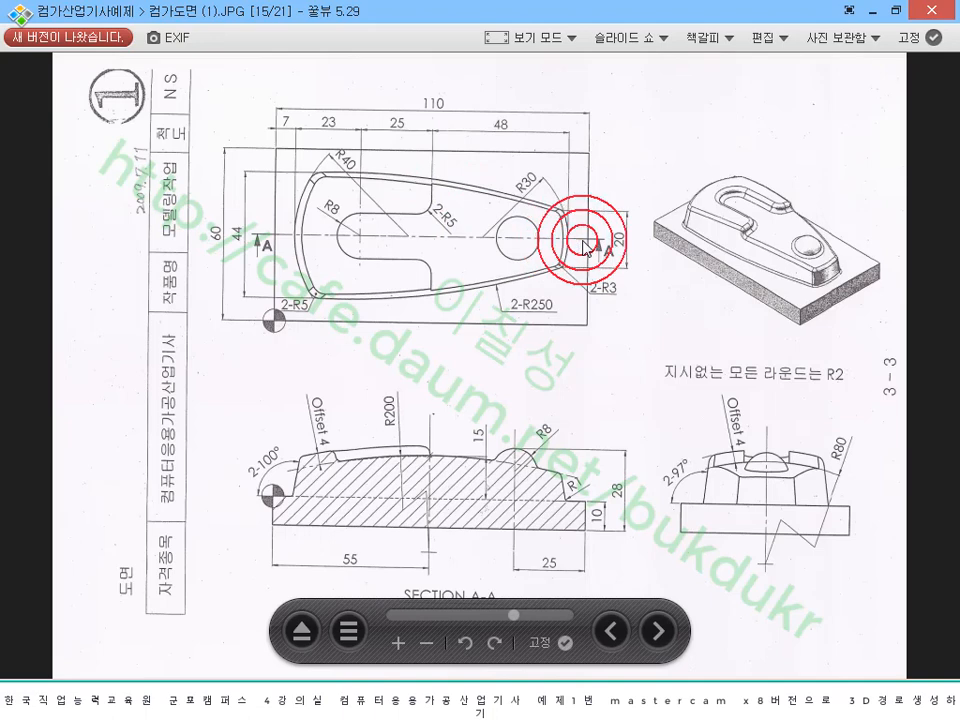
{"action": "mouse_move", "coordinate": [583, 246]}
{"action": "left_mouse_down"}
{"action": "mouse_move", "coordinate": [328, 124]}
{"action": "mouse_move", "coordinate": [336, 137]}
{"action": "mouse_move", "coordinate": [381, 101]}
{"action": "mouse_move", "coordinate": [470, 136]}
{"action": "mouse_move", "coordinate": [516, 134]}
{"action": "left_mouse_up"}
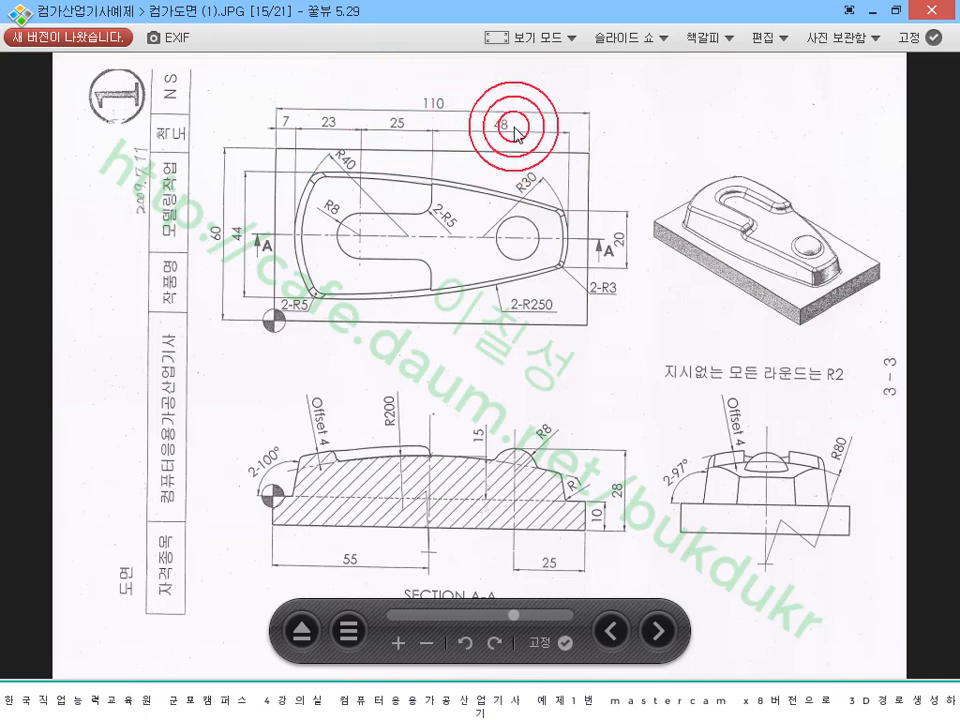
{"action": "left_click_drag", "start_coordinate": [516, 134], "coordinate": [305, 605]}
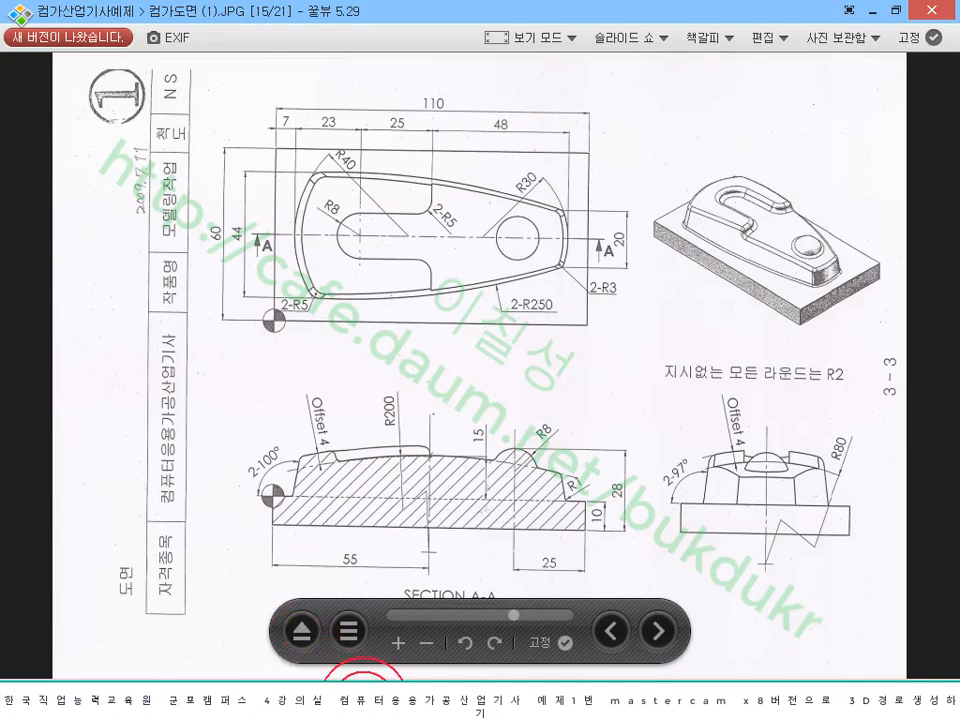
{"action": "left_click", "coordinate": [363, 700]}
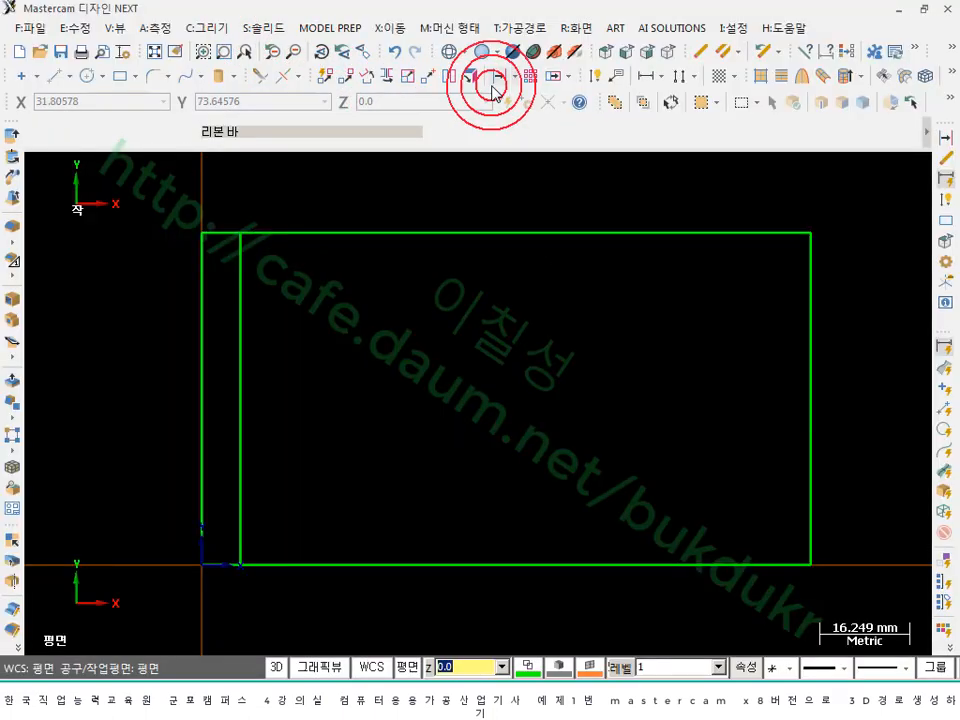
- Offset the inner vertical line 96 mm (23+25+48) toward the rectangle's right edge as a single copy
{"action": "left_click", "coordinate": [492, 84]}
{"action": "double_click", "coordinate": [129, 325]}
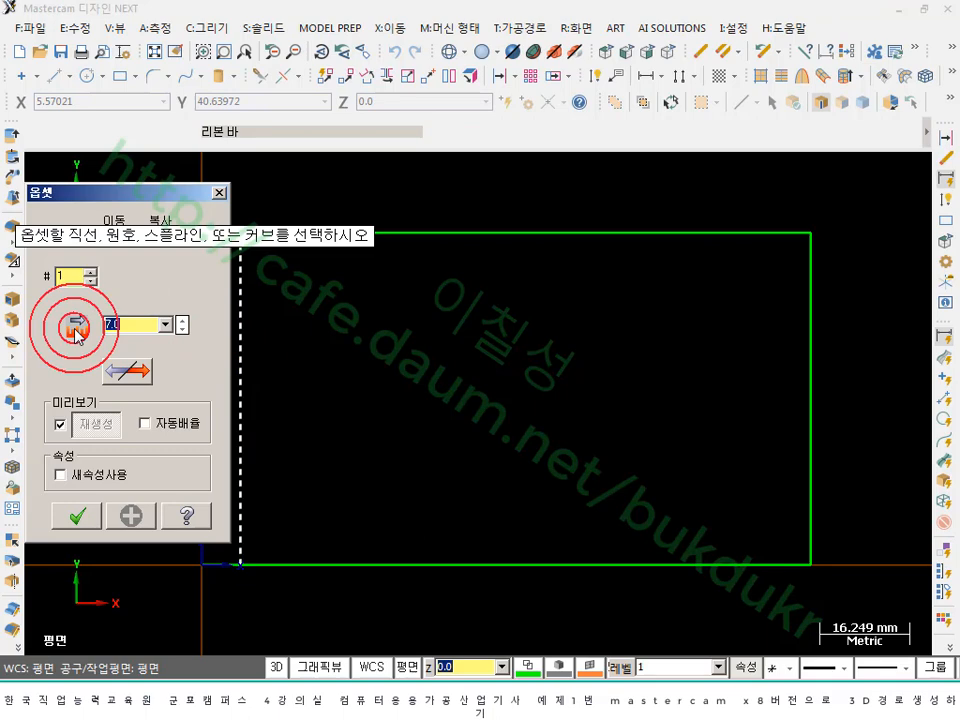
{"action": "left_click", "coordinate": [240, 698]}
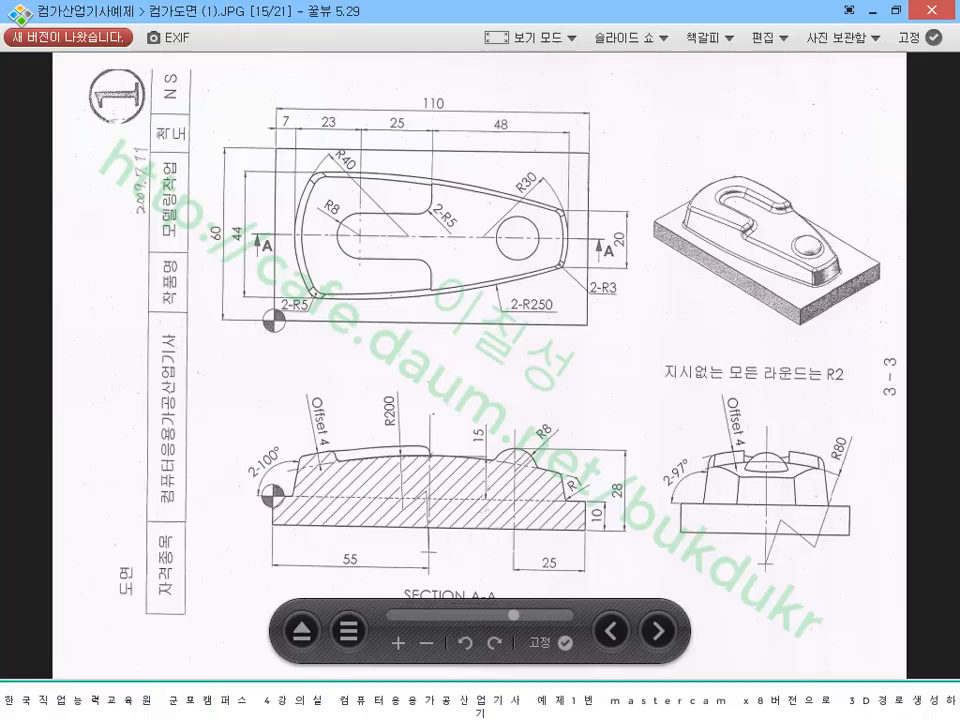
{"action": "left_click", "coordinate": [269, 704]}
{"action": "left_click", "coordinate": [116, 386]}
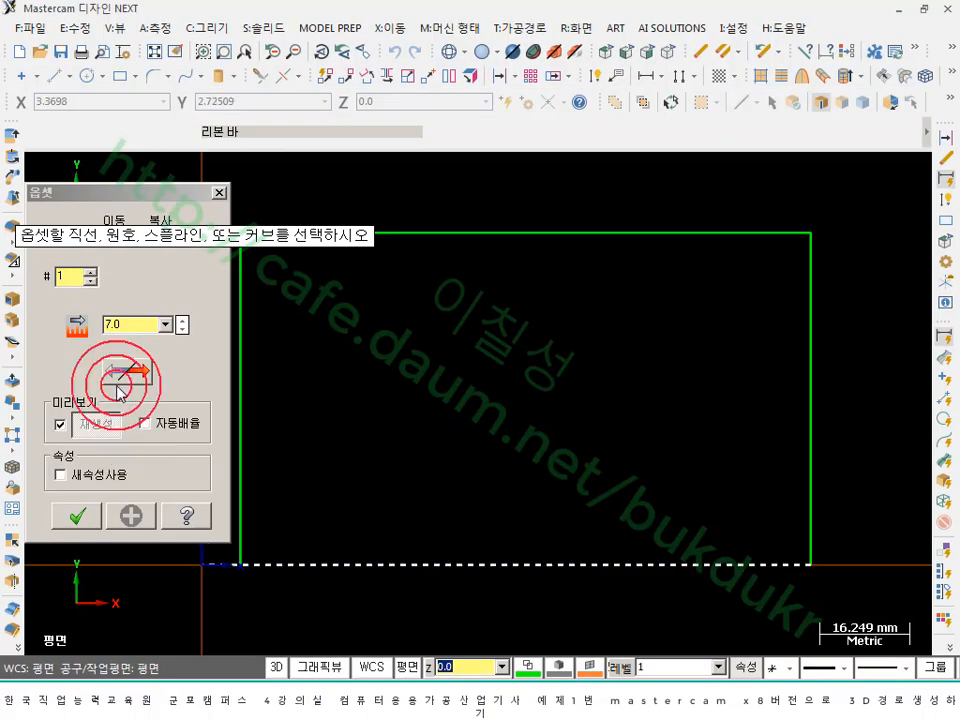
{"action": "left_click", "coordinate": [130, 326]}
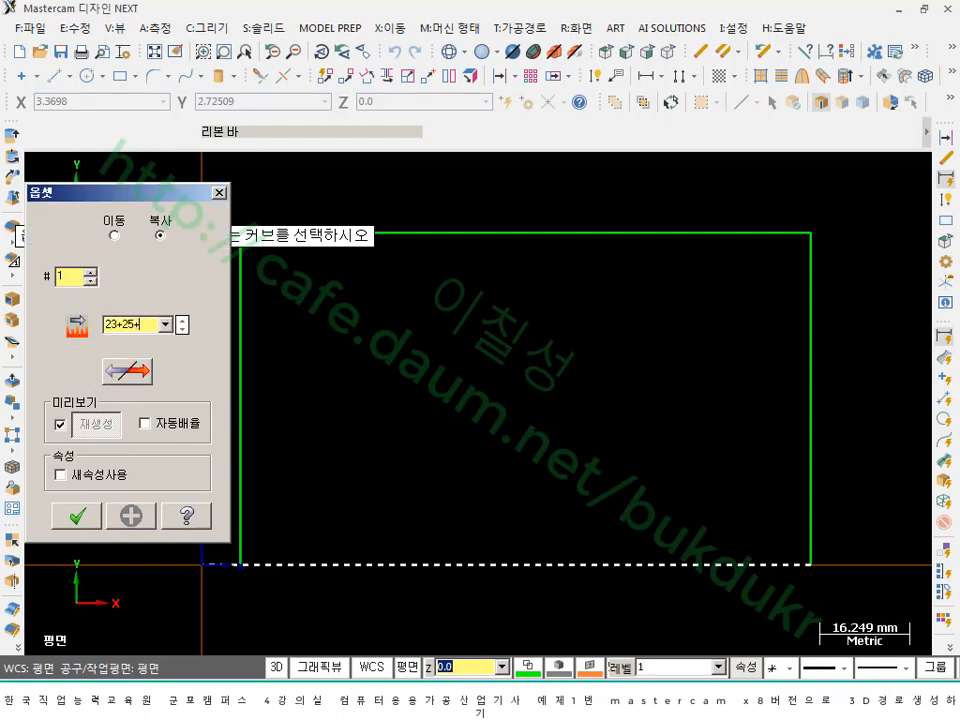
{"action": "key", "text": "Return"}
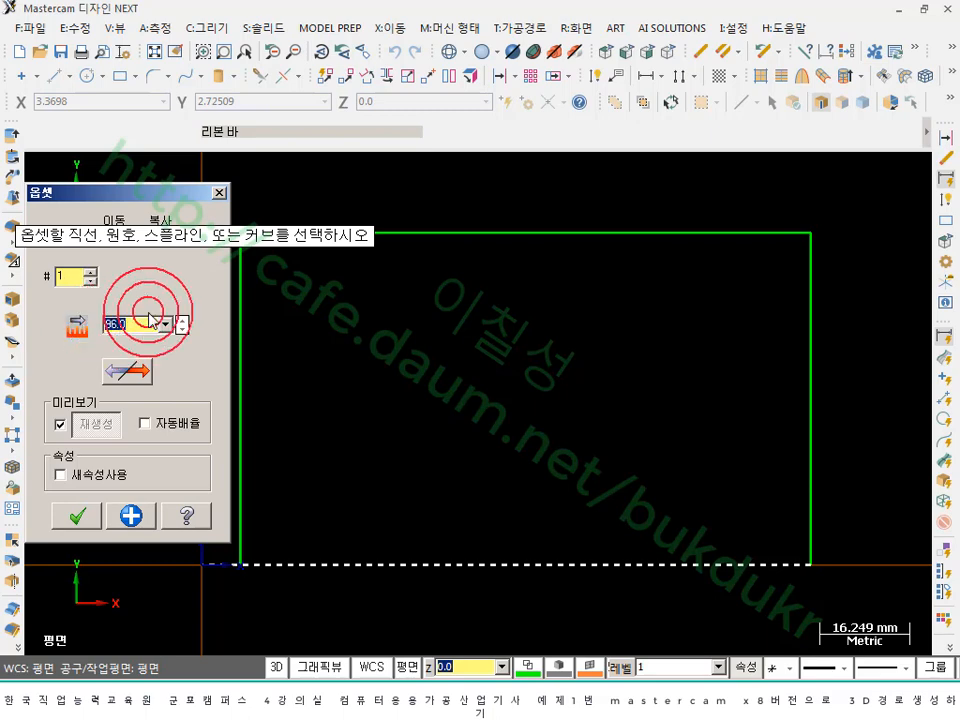
{"action": "scroll", "coordinate": [614, 397], "scroll_direction": "down", "scroll_amount": 2}
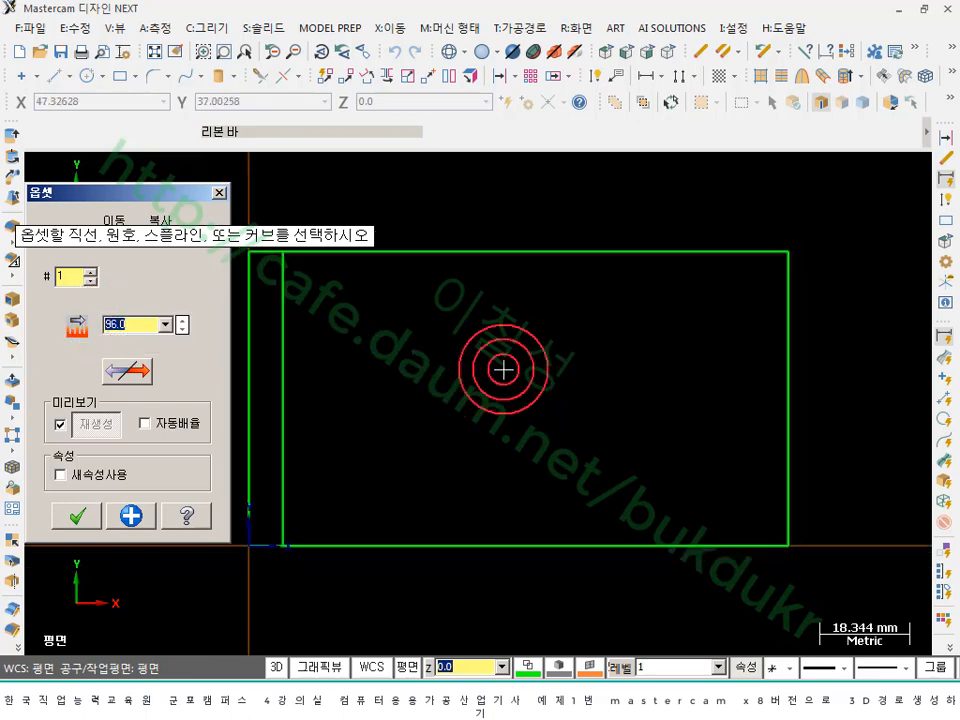
{"action": "left_click", "coordinate": [293, 338]}
{"action": "left_click", "coordinate": [430, 353]}
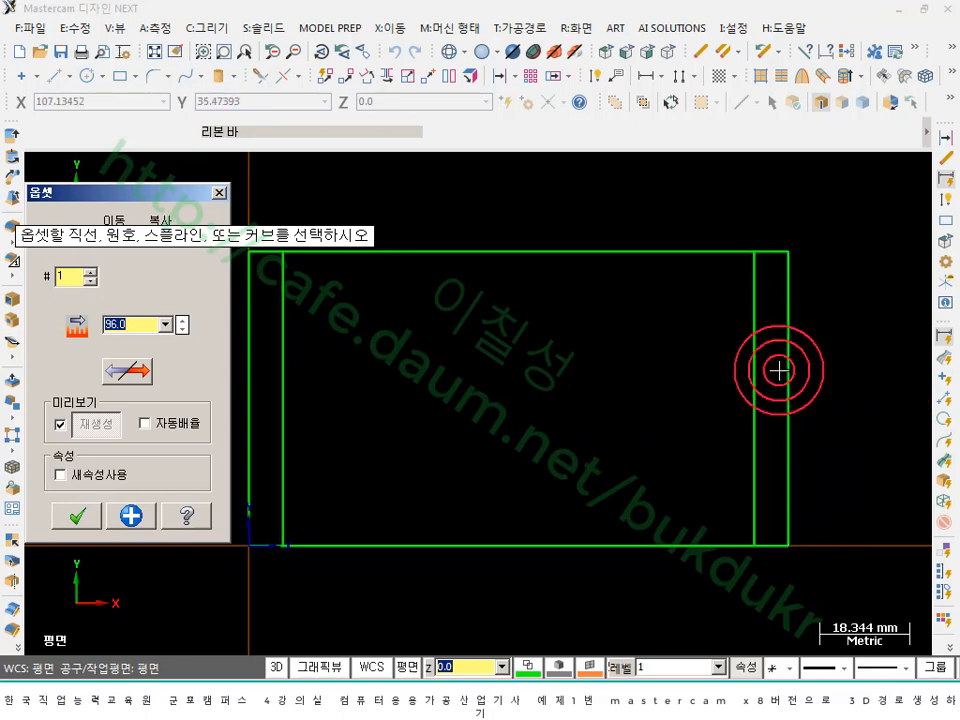
{"action": "left_click", "coordinate": [80, 516]}
{"action": "scroll", "coordinate": [723, 382], "scroll_direction": "up", "scroll_amount": 1}
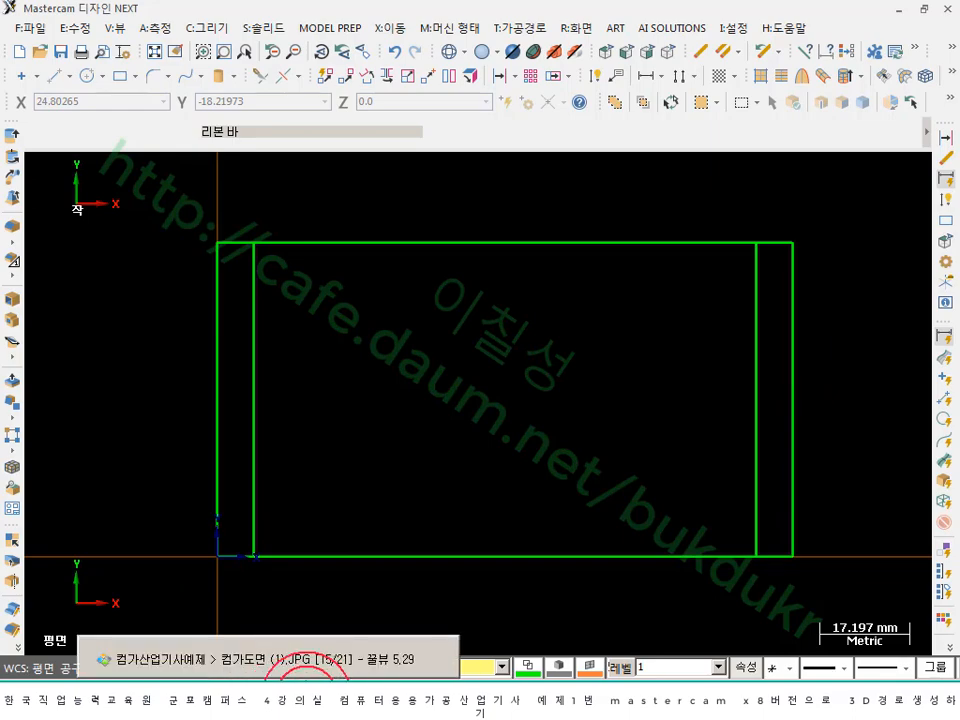
- Consult the part drawing, then draw a horizontal centreline joining the midpoints of the two inner vertical lines
{"action": "left_click", "coordinate": [281, 698]}
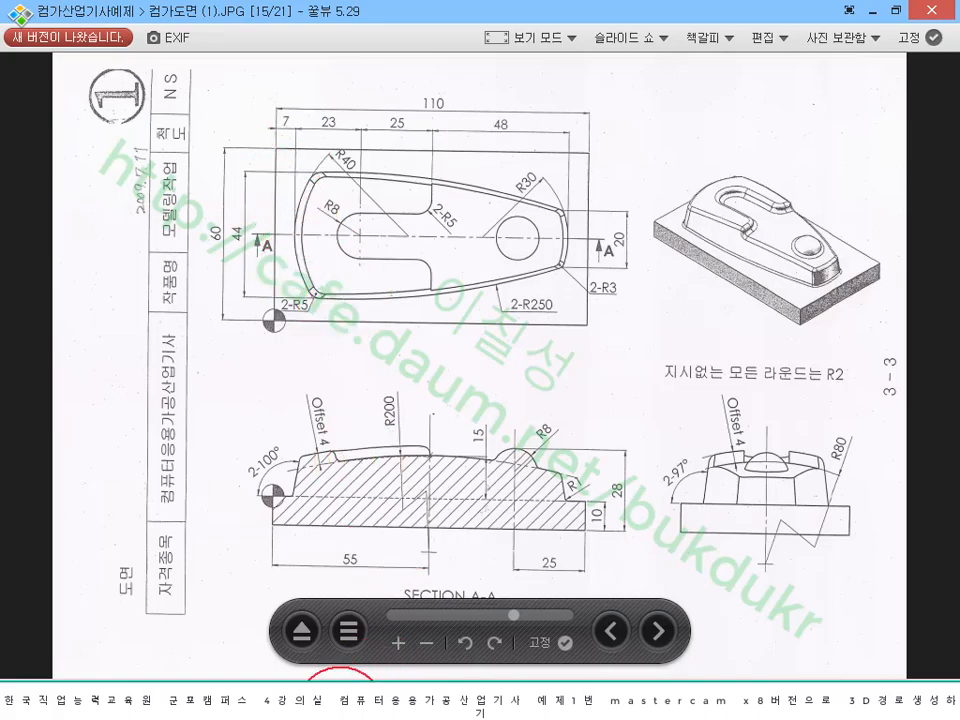
{"action": "left_click", "coordinate": [340, 711]}
{"action": "left_click", "coordinate": [50, 80]}
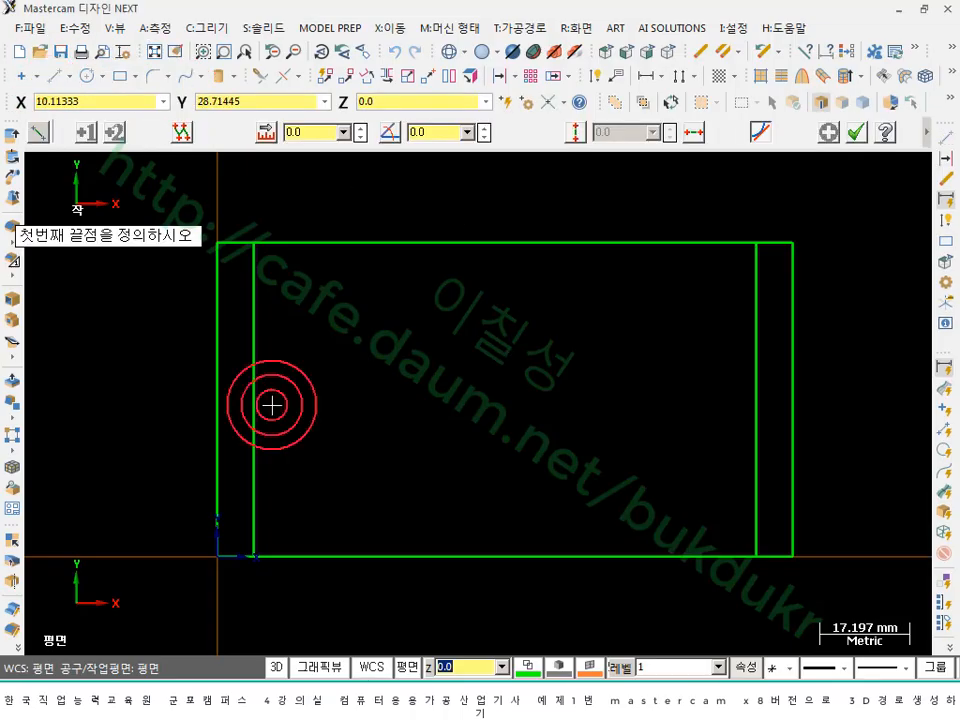
{"action": "left_click", "coordinate": [254, 401]}
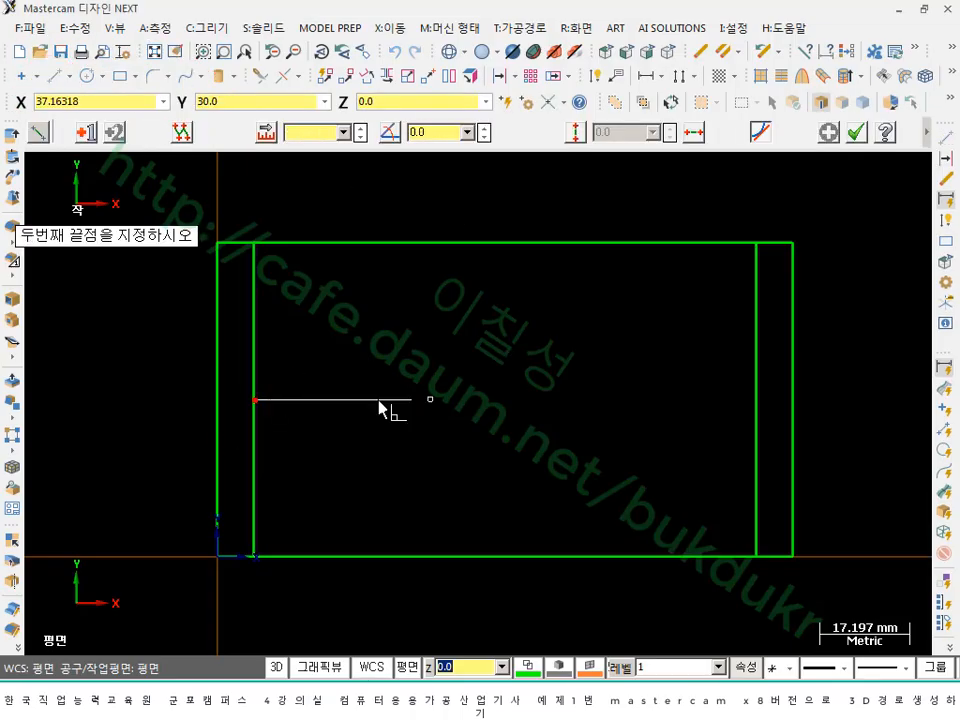
{"action": "left_click", "coordinate": [755, 401]}
- Offset the horizontal centreline once upward and once downward as copies, by half of the drawing's 44 mm outline width
{"action": "left_click", "coordinate": [941, 166]}
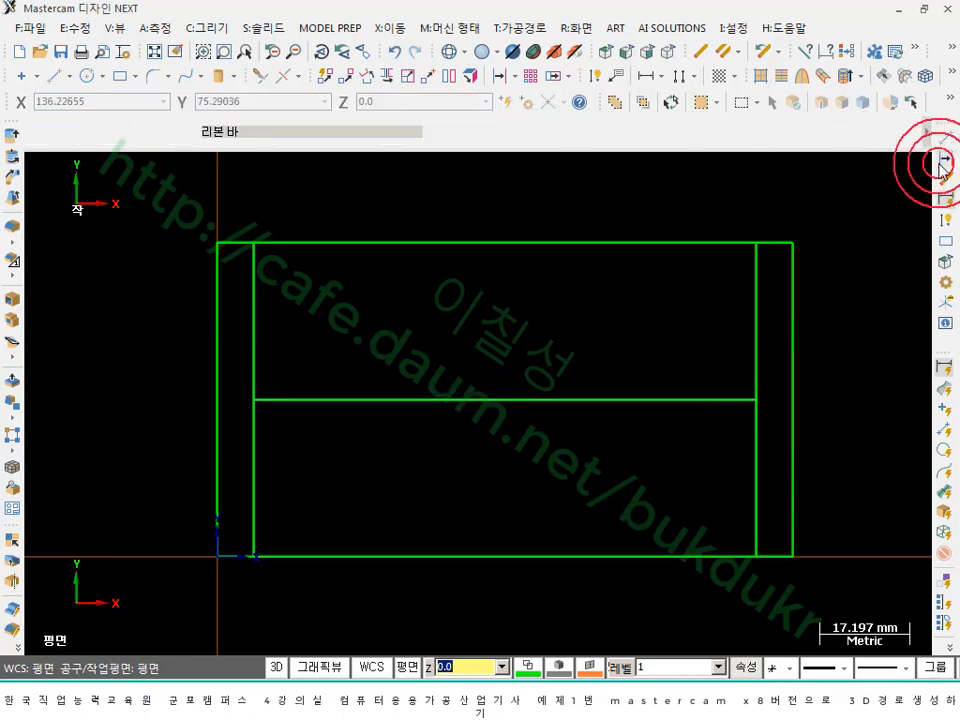
{"action": "left_click", "coordinate": [155, 323]}
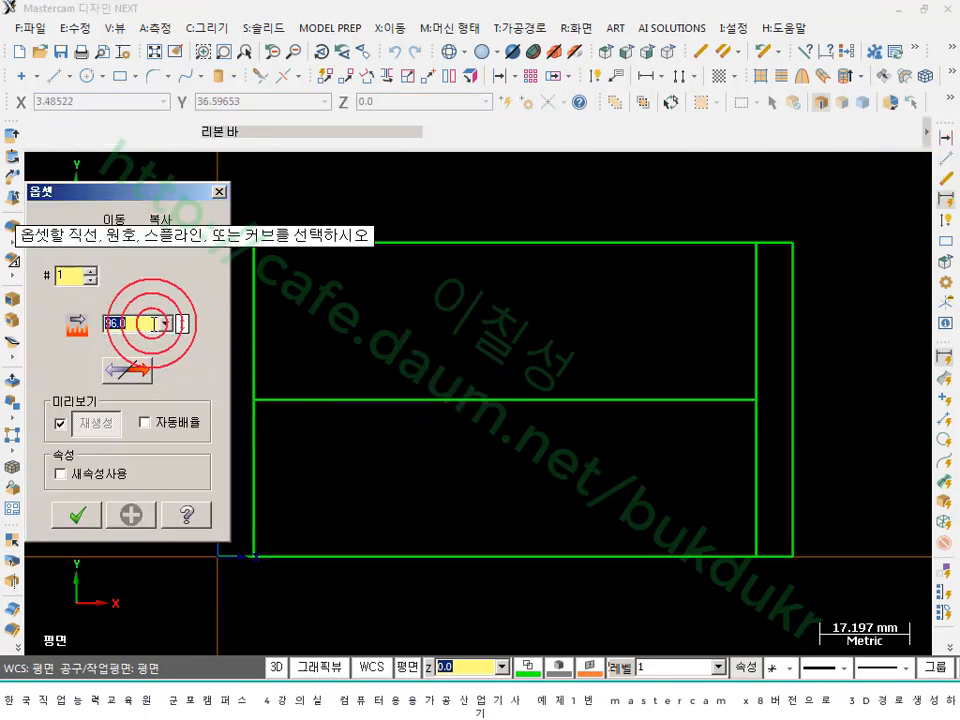
{"action": "left_click", "coordinate": [491, 400]}
{"action": "left_click", "coordinate": [491, 354]}
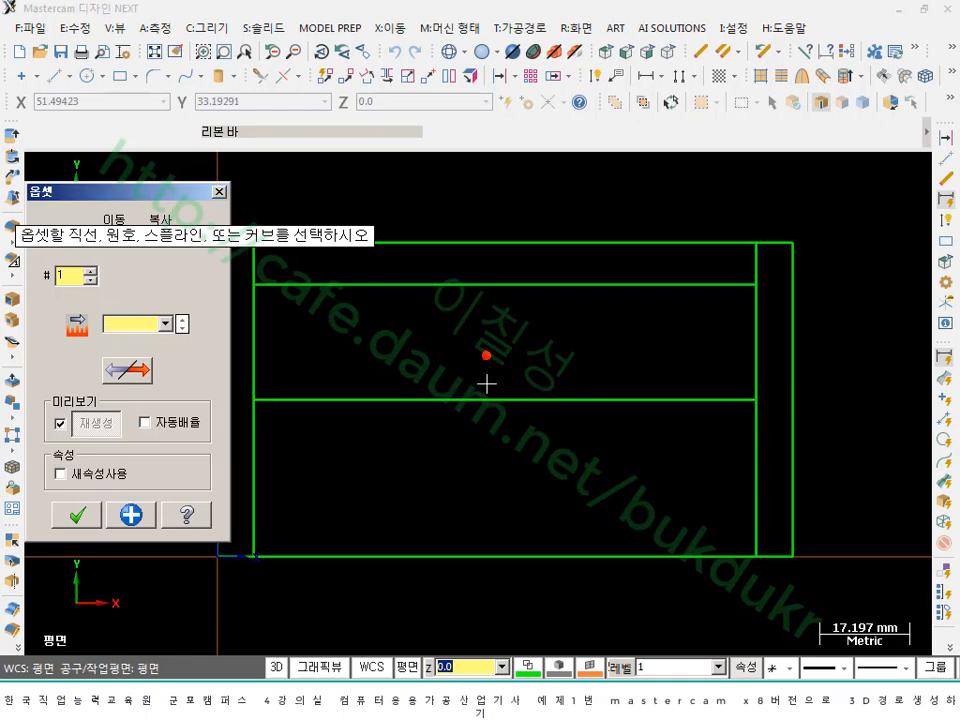
{"action": "left_click", "coordinate": [491, 400]}
{"action": "left_click", "coordinate": [488, 442]}
{"action": "left_click", "coordinate": [83, 512]}
{"action": "scroll", "coordinate": [458, 522], "scroll_direction": "down", "scroll_amount": 1}
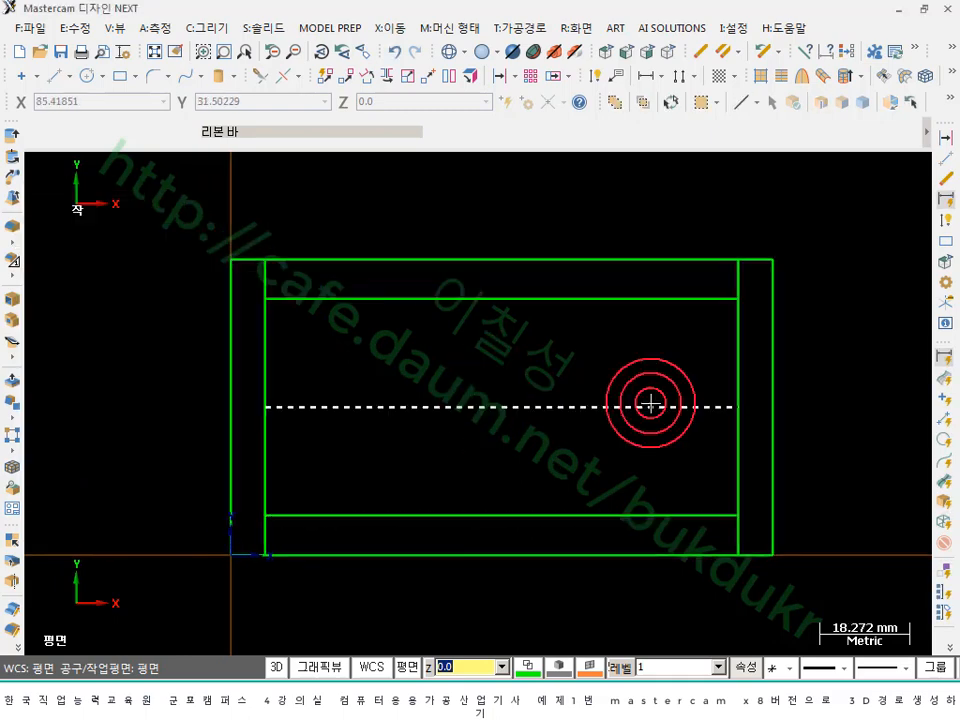
{"action": "scroll", "coordinate": [672, 380], "scroll_direction": "up", "scroll_amount": 1}
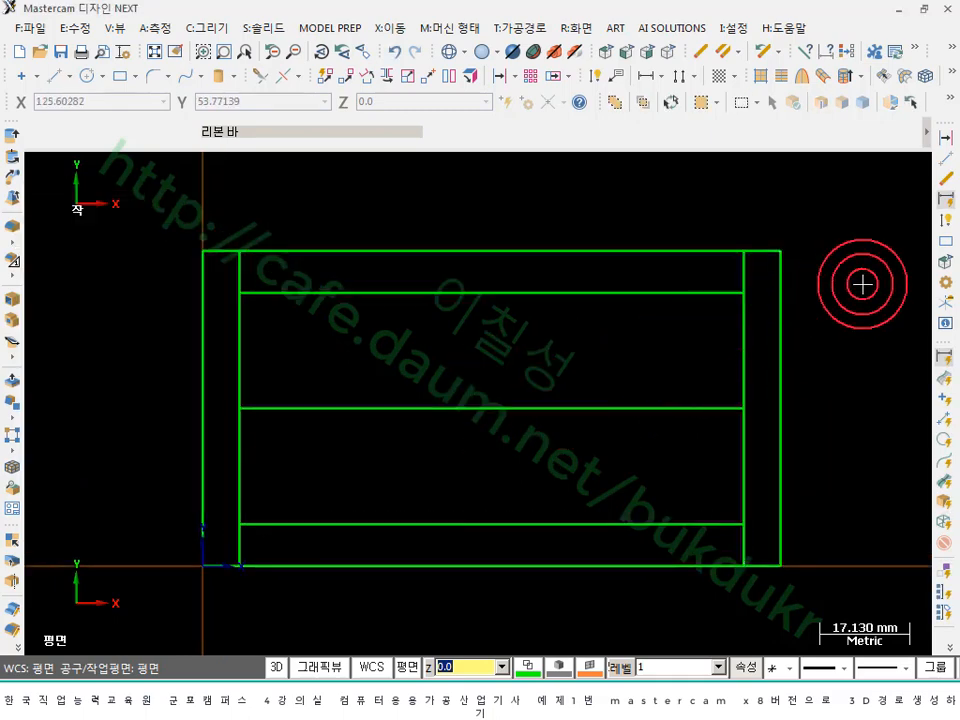
- Consult the drawing's left end, then create a 40 mm radius arc tangent to the left inner vertical line at the centreline, keeping the upper right-hand solution
{"action": "left_click", "coordinate": [269, 695]}
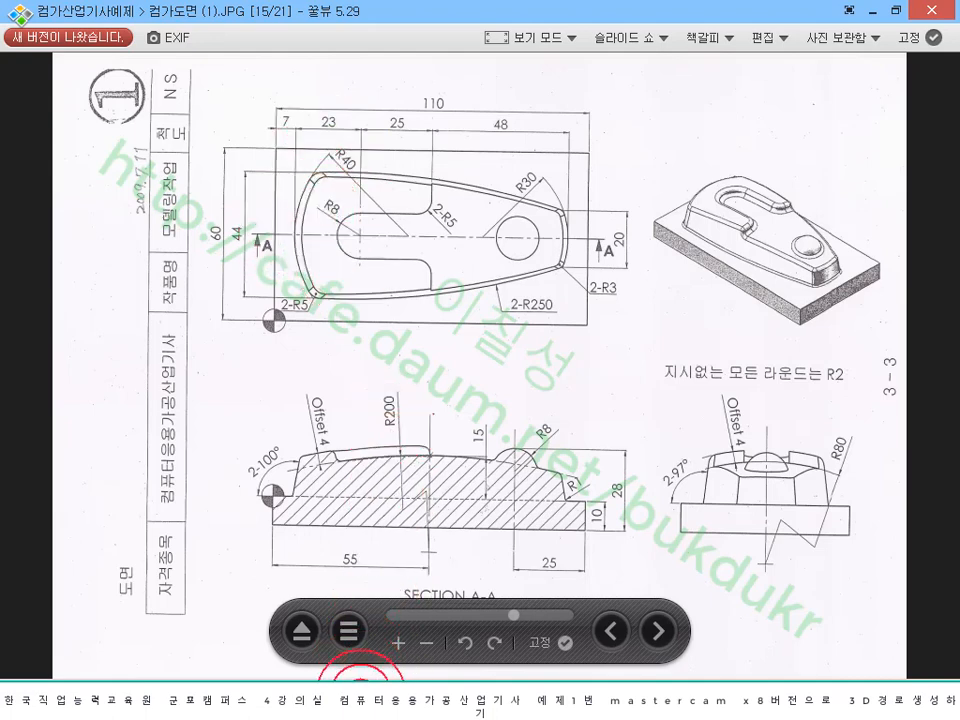
{"action": "left_click", "coordinate": [361, 695]}
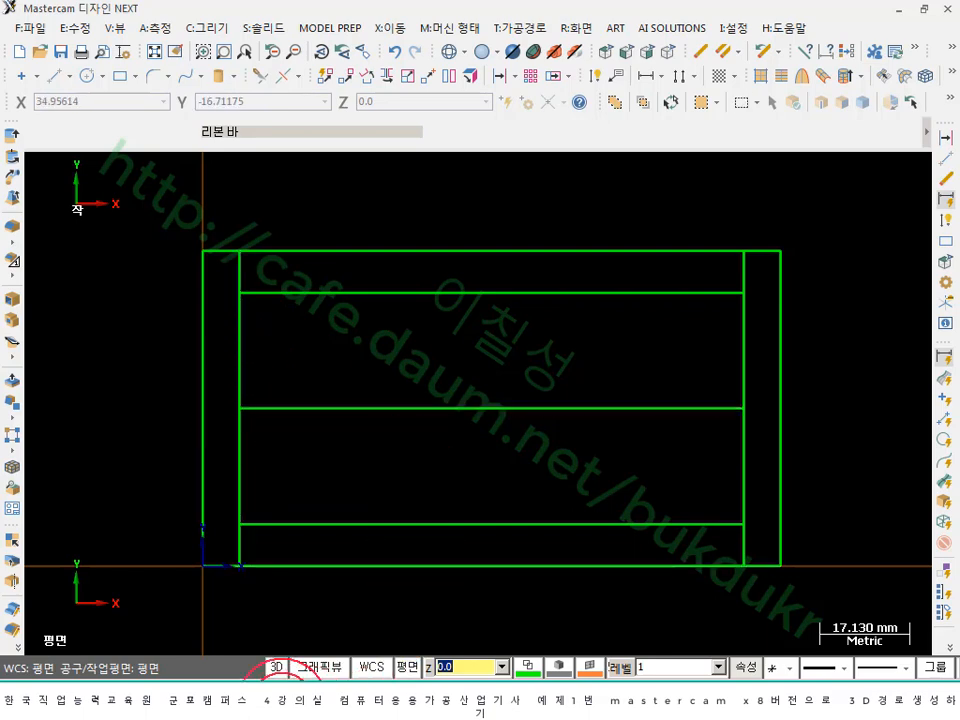
{"action": "left_click", "coordinate": [286, 700]}
{"action": "left_click", "coordinate": [272, 698]}
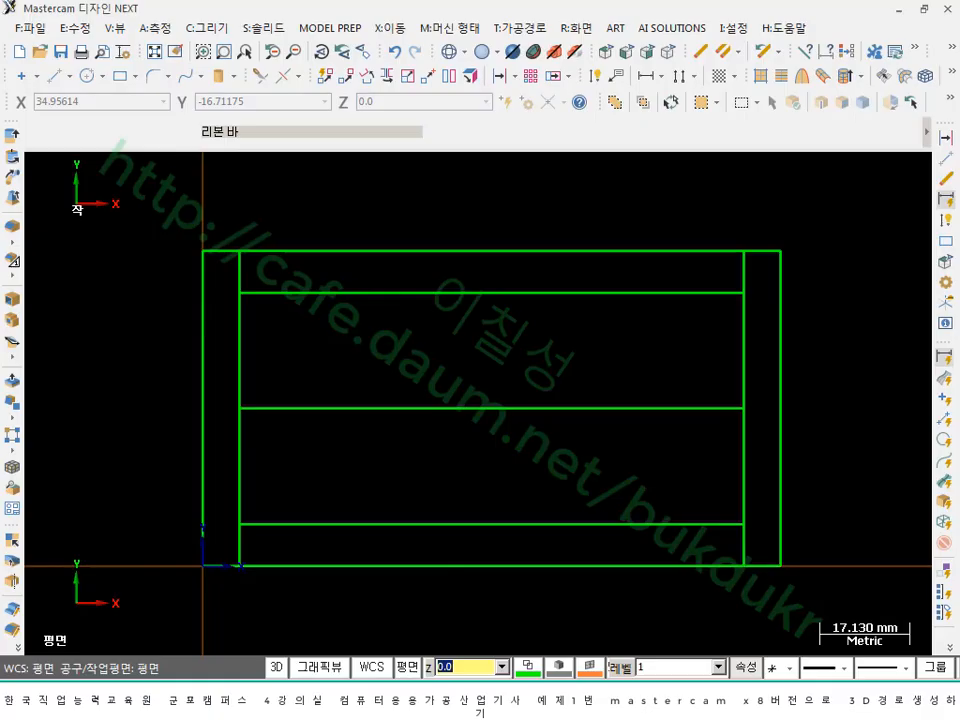
{"action": "left_click", "coordinate": [100, 76]}
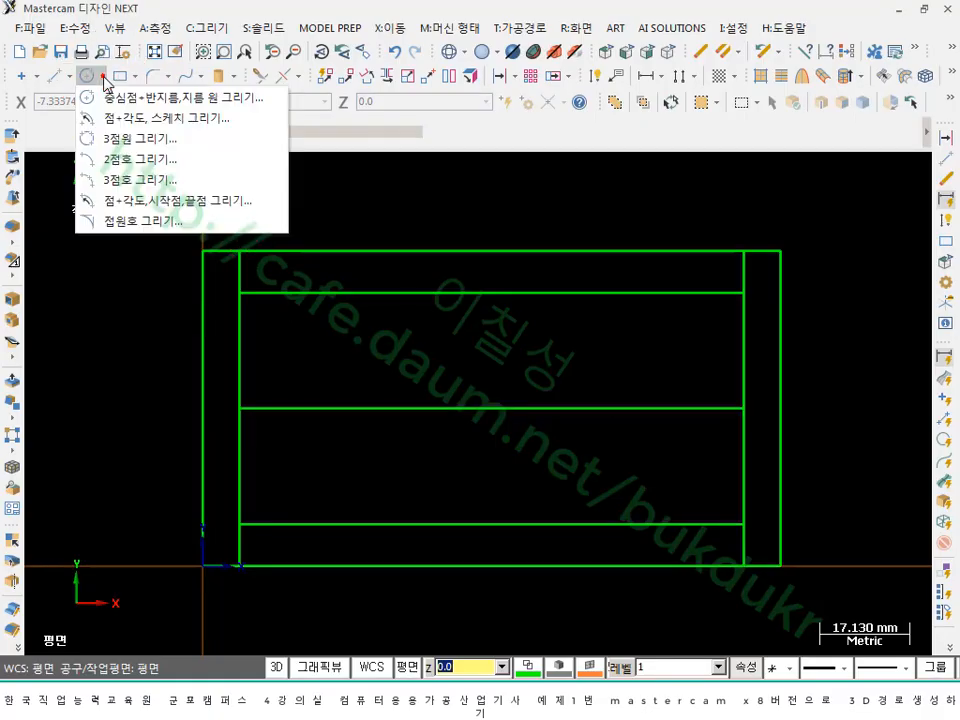
{"action": "left_click", "coordinate": [138, 221]}
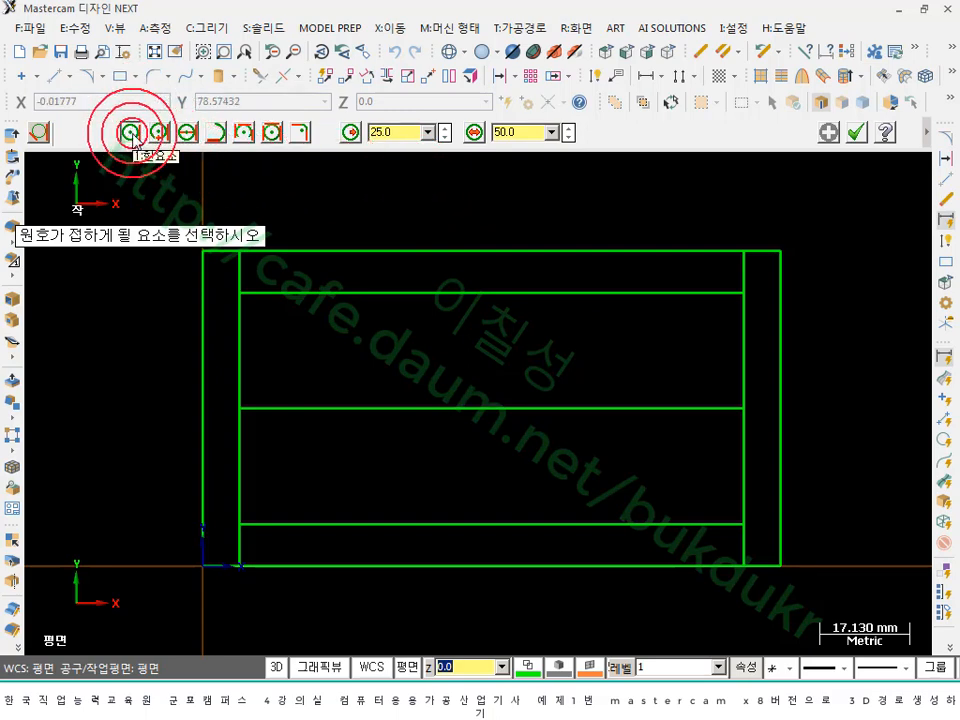
{"action": "left_click", "coordinate": [290, 696]}
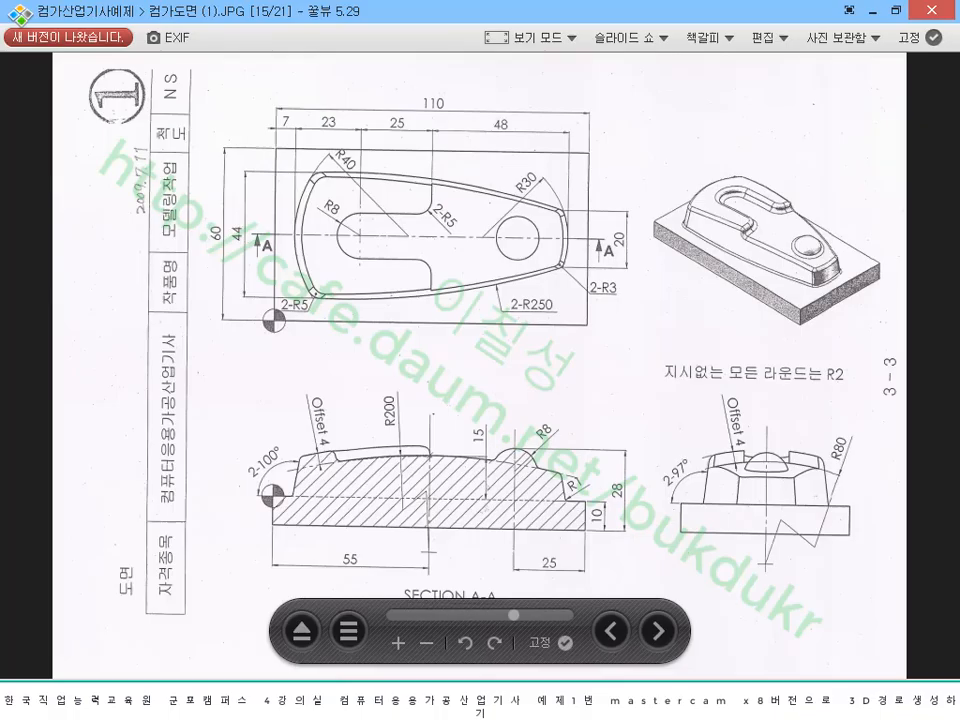
{"action": "left_click", "coordinate": [277, 690]}
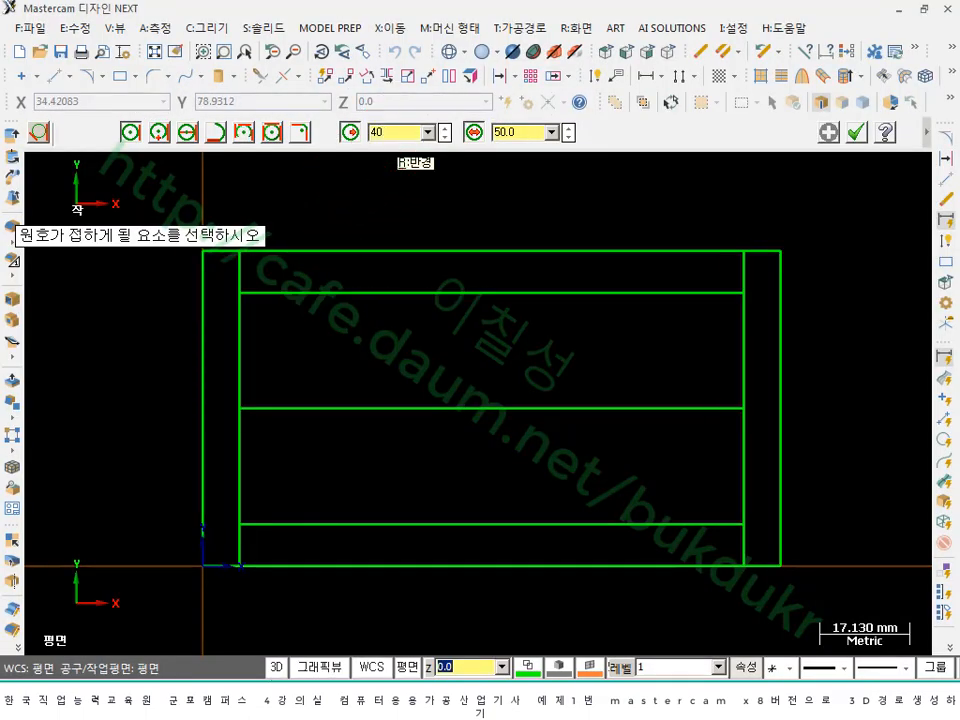
{"action": "left_click", "coordinate": [241, 348]}
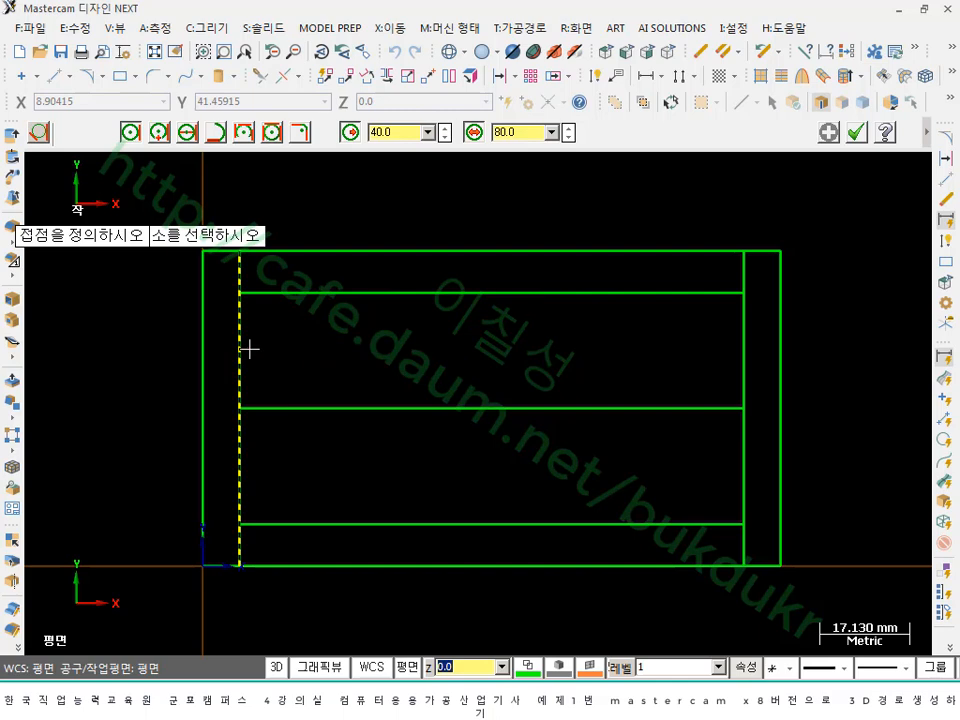
{"action": "left_click", "coordinate": [243, 408]}
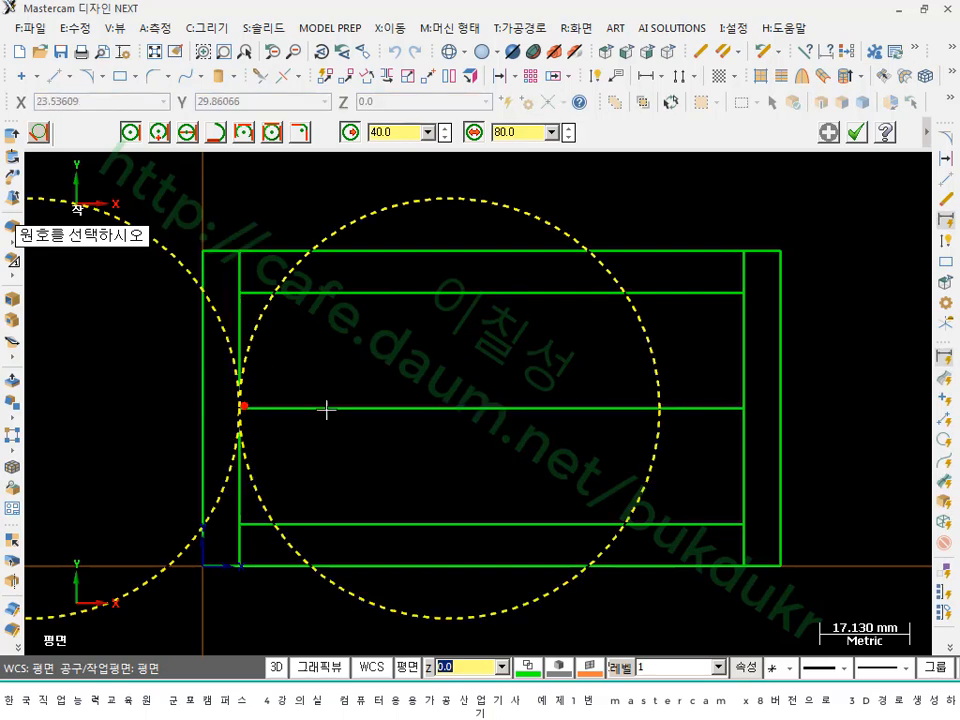
{"action": "left_click", "coordinate": [270, 316]}
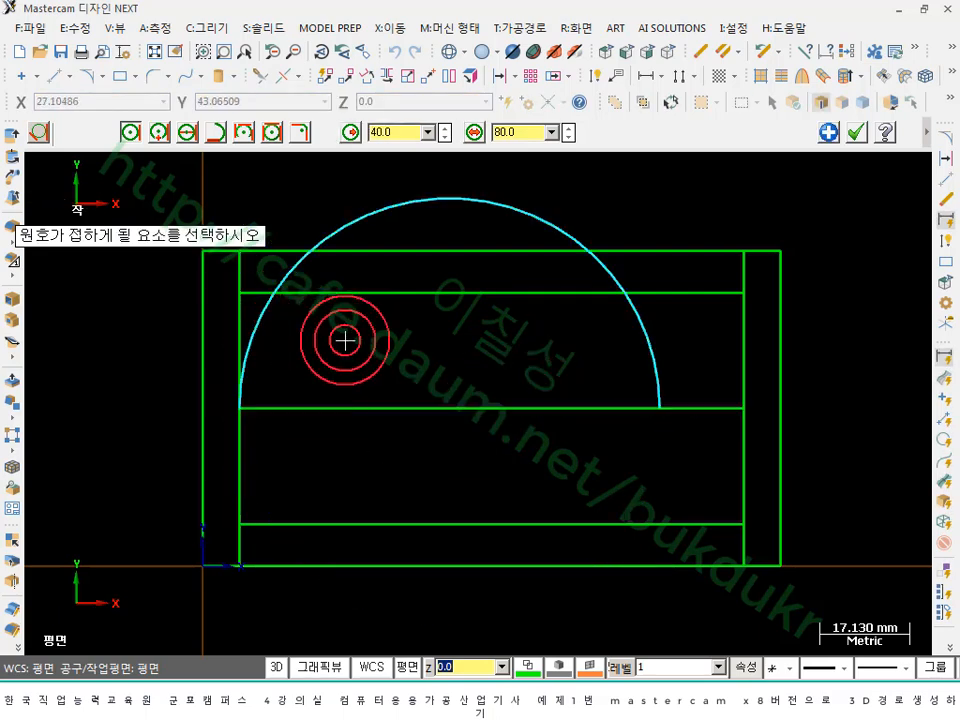
{"action": "left_click", "coordinate": [857, 132]}
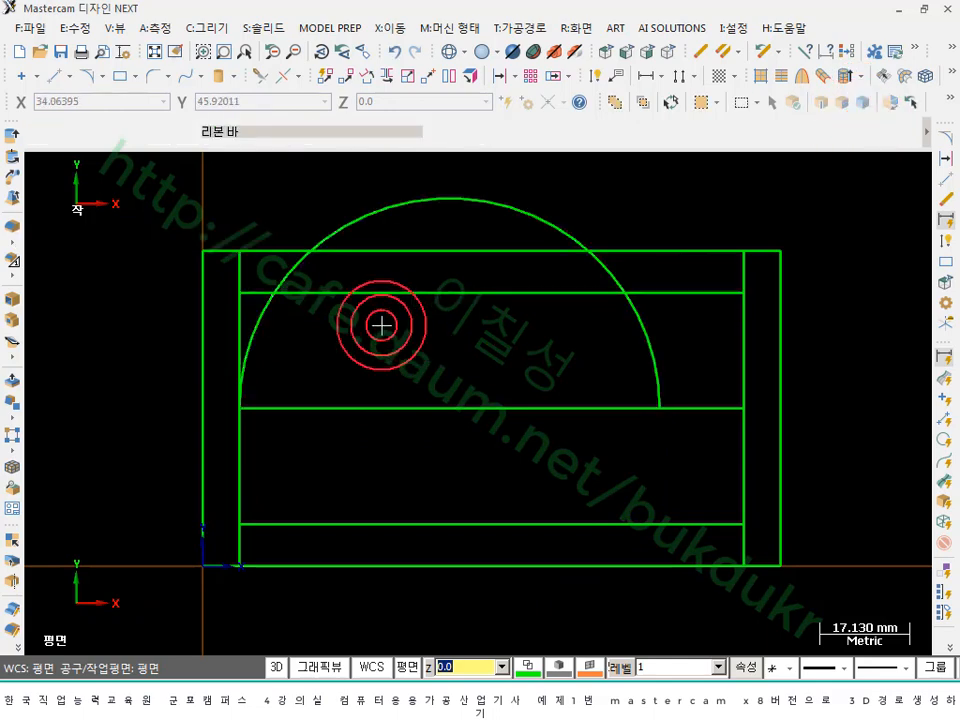
- Extend the R40 arc below the rectangle's bottom edge and trim its upper portion back to near the top edge
{"action": "scroll", "coordinate": [356, 379], "scroll_direction": "up", "scroll_amount": 3}
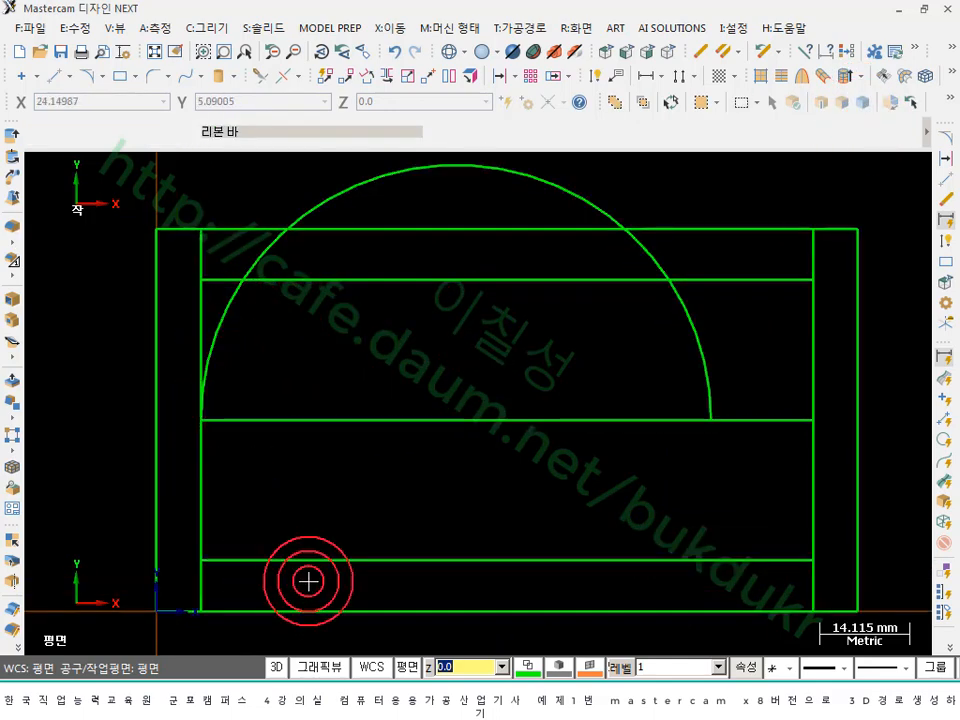
{"action": "scroll", "coordinate": [451, 377], "scroll_direction": "down", "scroll_amount": 1}
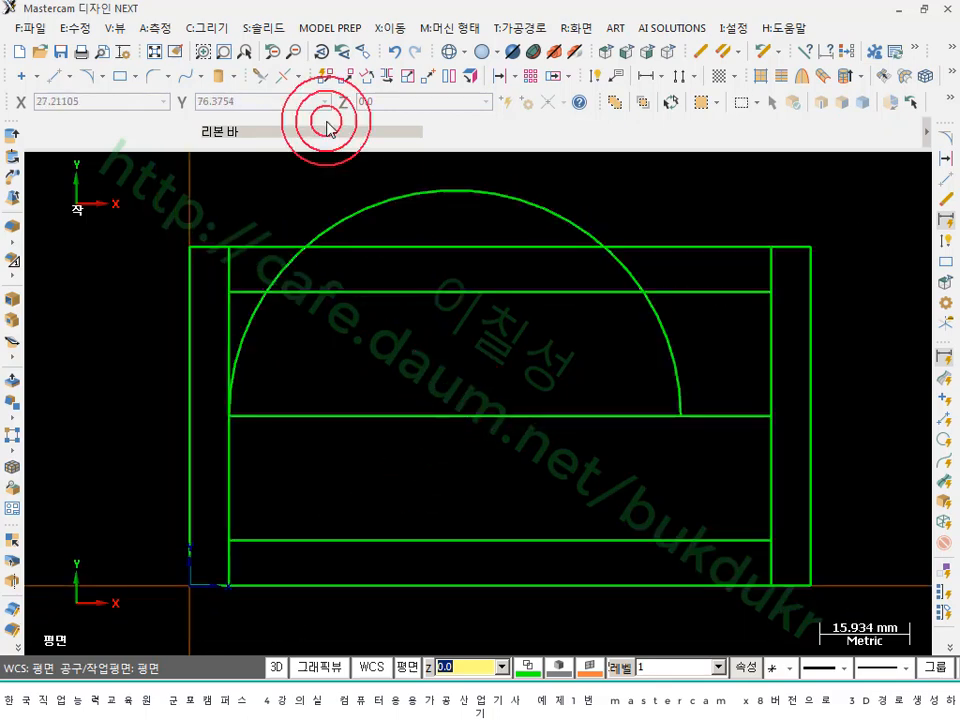
{"action": "left_click", "coordinate": [259, 76]}
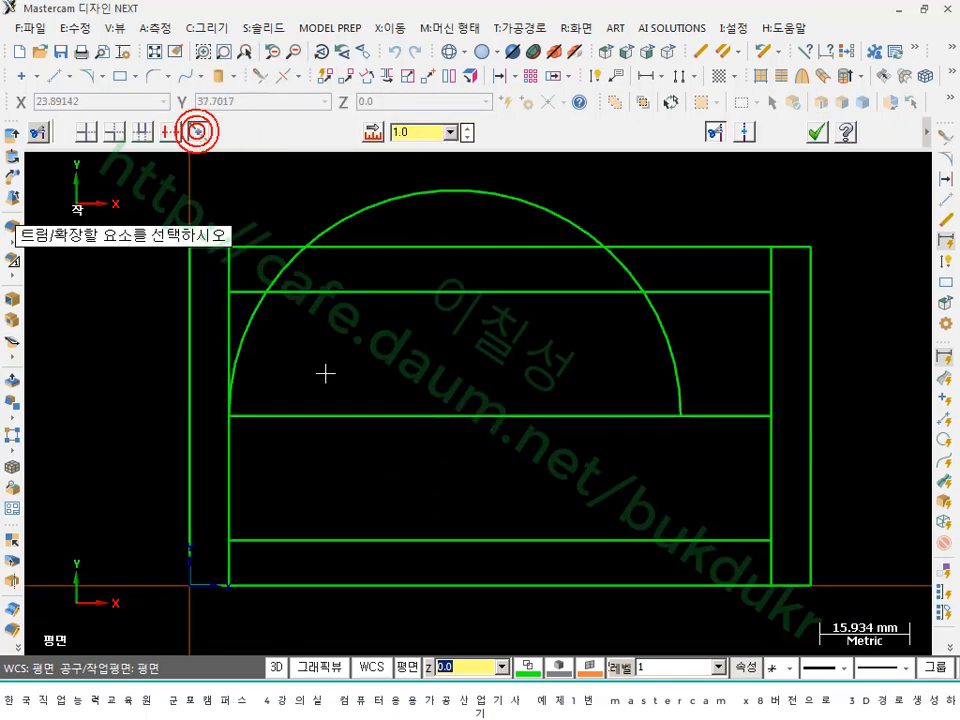
{"action": "left_click", "coordinate": [242, 347]}
{"action": "left_click", "coordinate": [395, 508]}
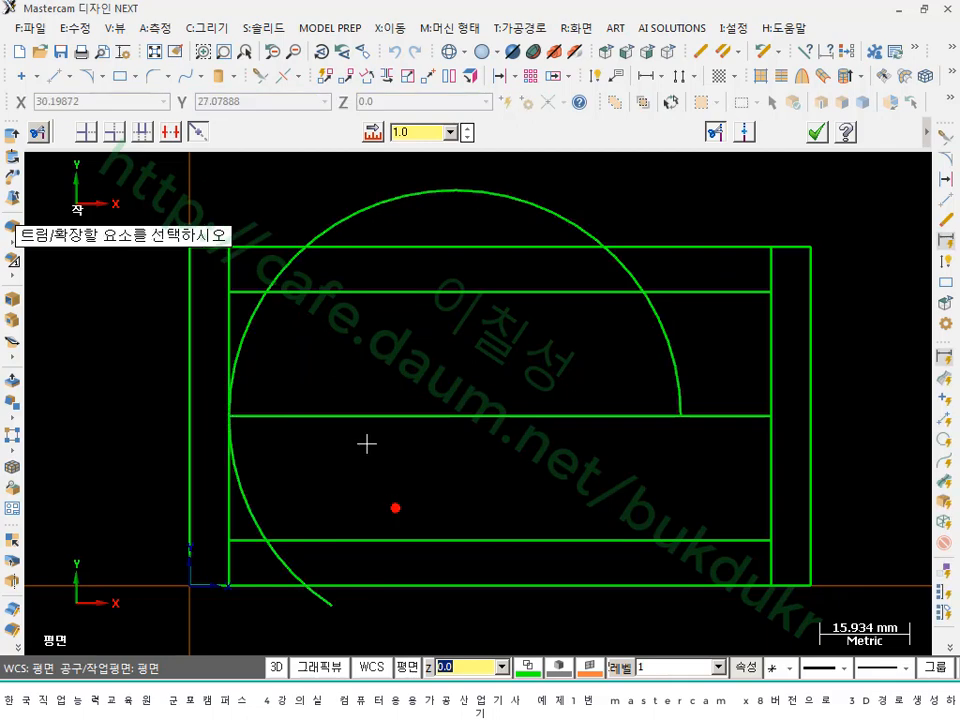
{"action": "left_click", "coordinate": [249, 341]}
{"action": "left_click", "coordinate": [364, 321]}
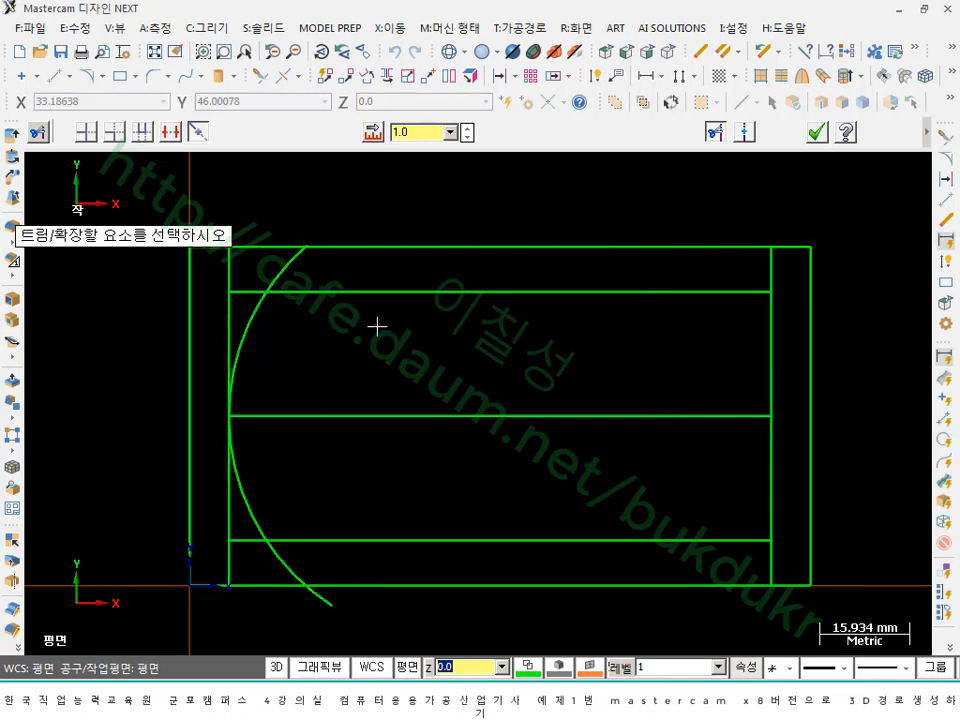
{"action": "left_click", "coordinate": [817, 131]}
- Arrange the part drawing side by side with Mastercam and fit the whole sketch in the narrower view
{"action": "scroll", "coordinate": [227, 316], "scroll_direction": "down", "scroll_amount": 3}
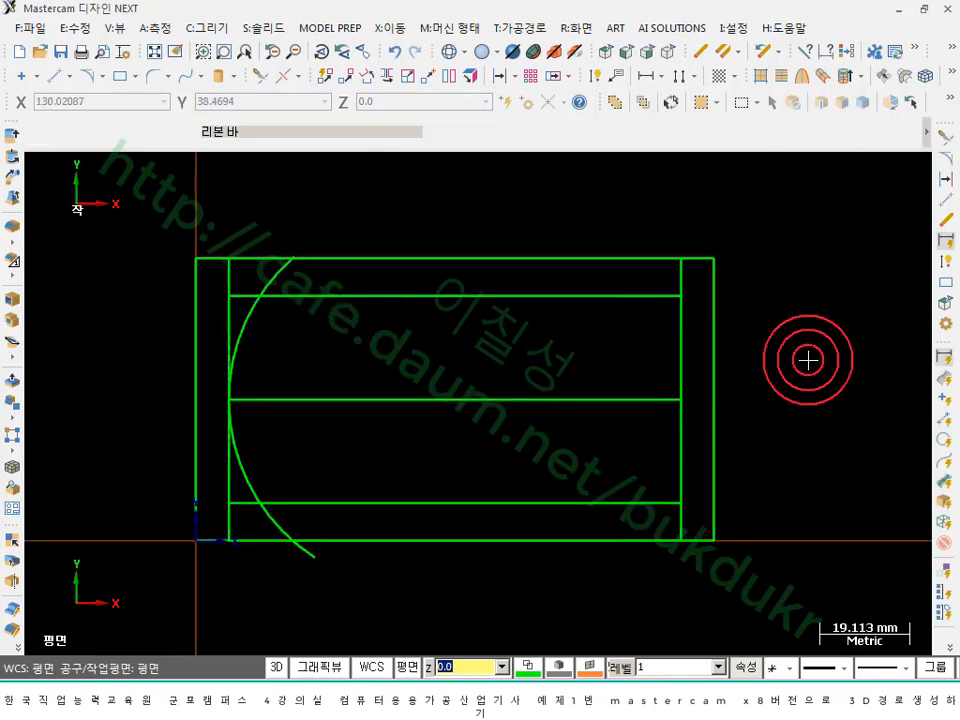
{"action": "scroll", "coordinate": [335, 430], "scroll_direction": "up", "scroll_amount": 1}
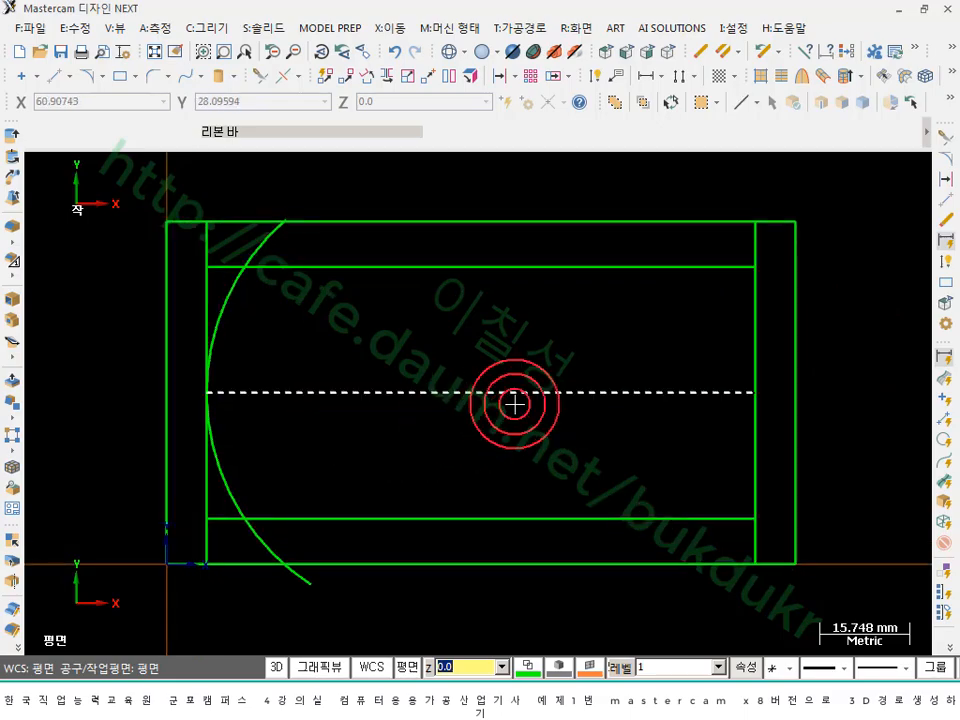
{"action": "left_click", "coordinate": [264, 698]}
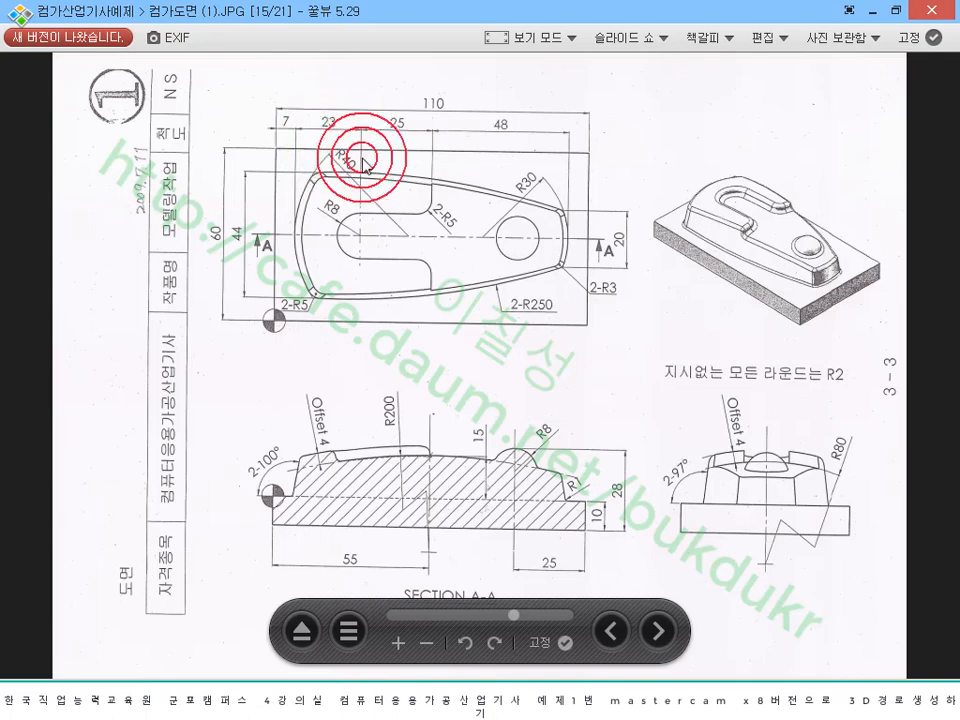
{"action": "left_click", "coordinate": [349, 630]}
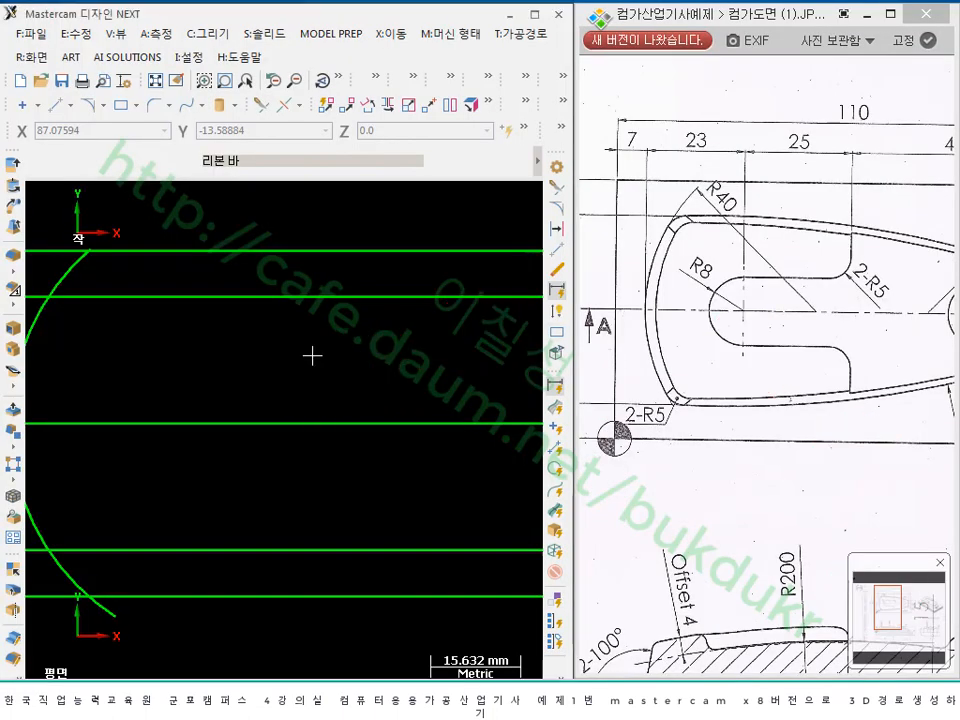
{"action": "scroll", "coordinate": [191, 356], "scroll_direction": "down", "scroll_amount": 1}
{"action": "scroll", "coordinate": [191, 356], "scroll_direction": "down", "scroll_amount": 1}
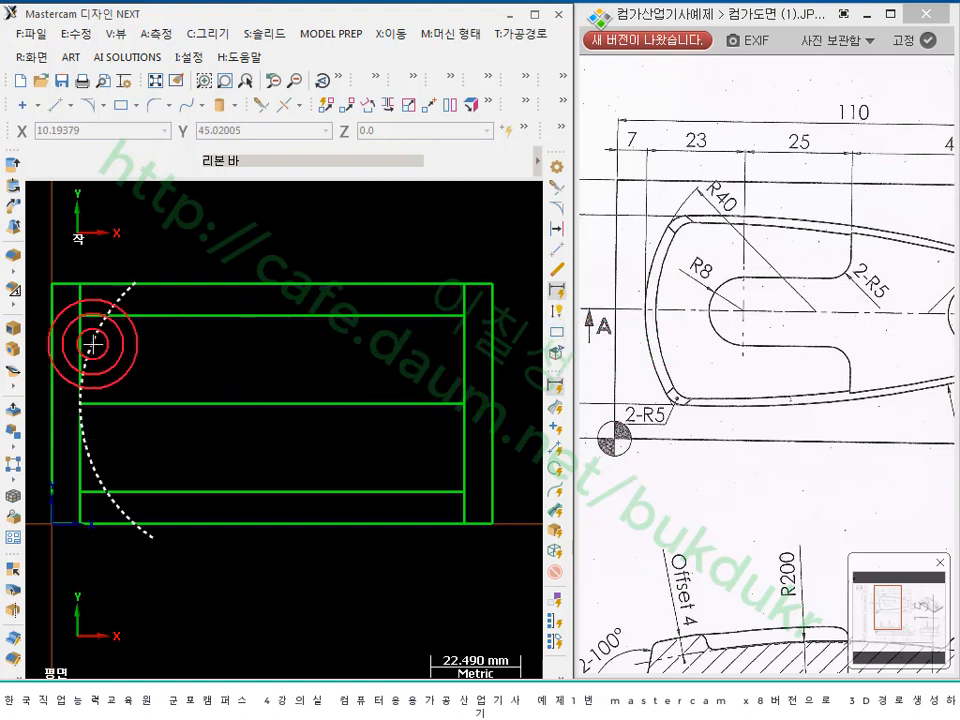
- Examine the right end of the part drawing for the end arc's radius and the vertical line it is tangent to
{"action": "left_click_drag", "start_coordinate": [854, 347], "coordinate": [750, 354]}
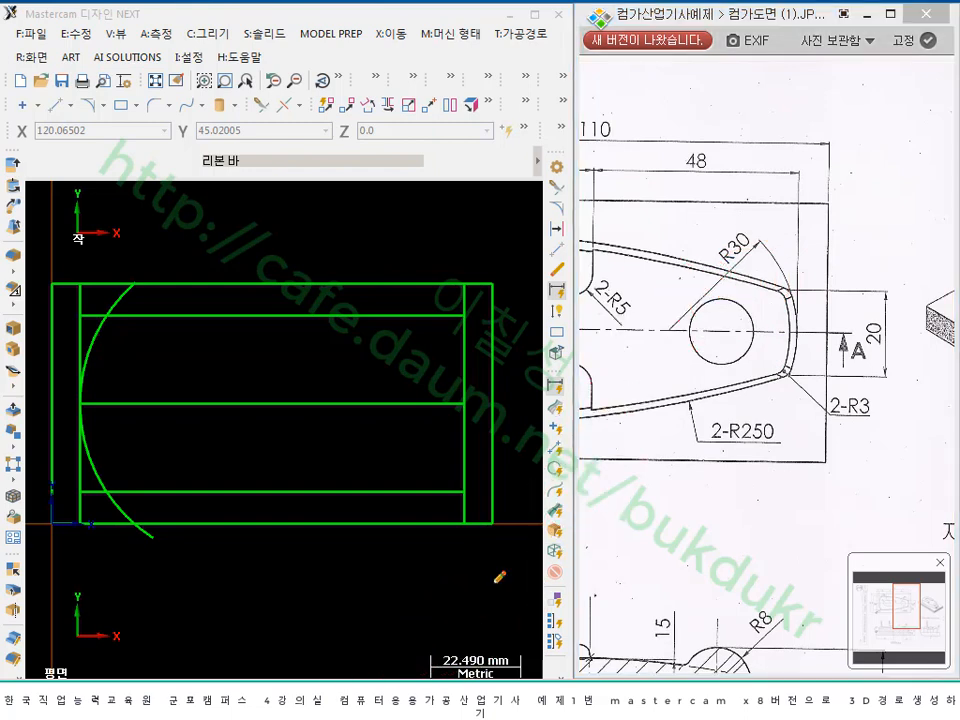
{"action": "mouse_move", "coordinate": [766, 224]}
{"action": "left_mouse_down"}
{"action": "mouse_move", "coordinate": [740, 266]}
{"action": "mouse_move", "coordinate": [702, 256]}
{"action": "left_mouse_up"}
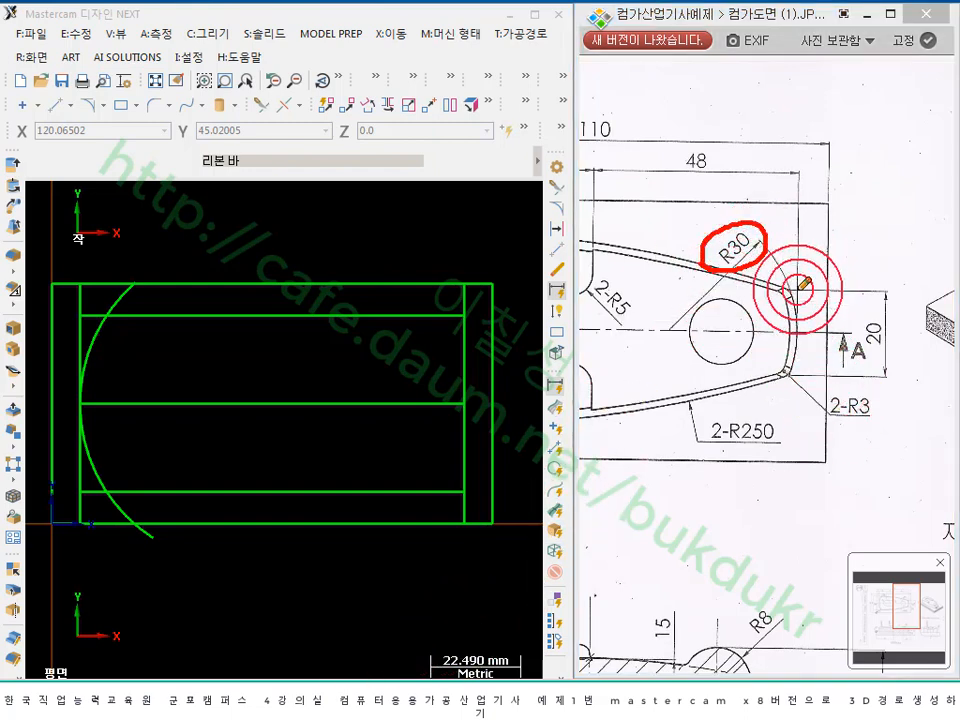
{"action": "left_click_drag", "start_coordinate": [797, 290], "coordinate": [800, 380]}
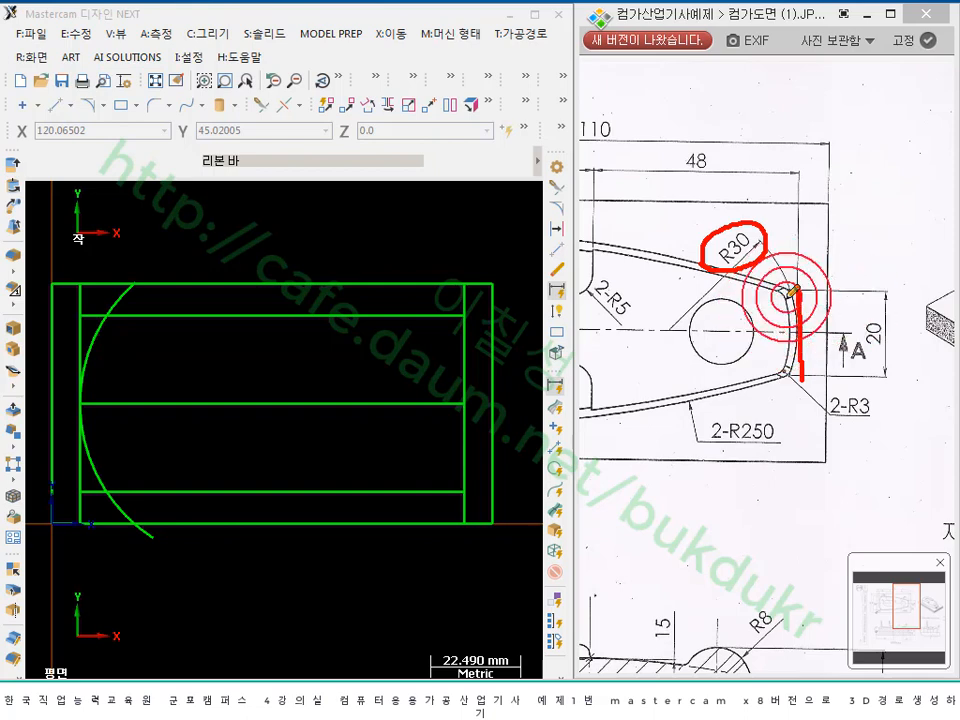
{"action": "right_click", "coordinate": [877, 193]}
{"action": "left_click", "coordinate": [850, 381]}
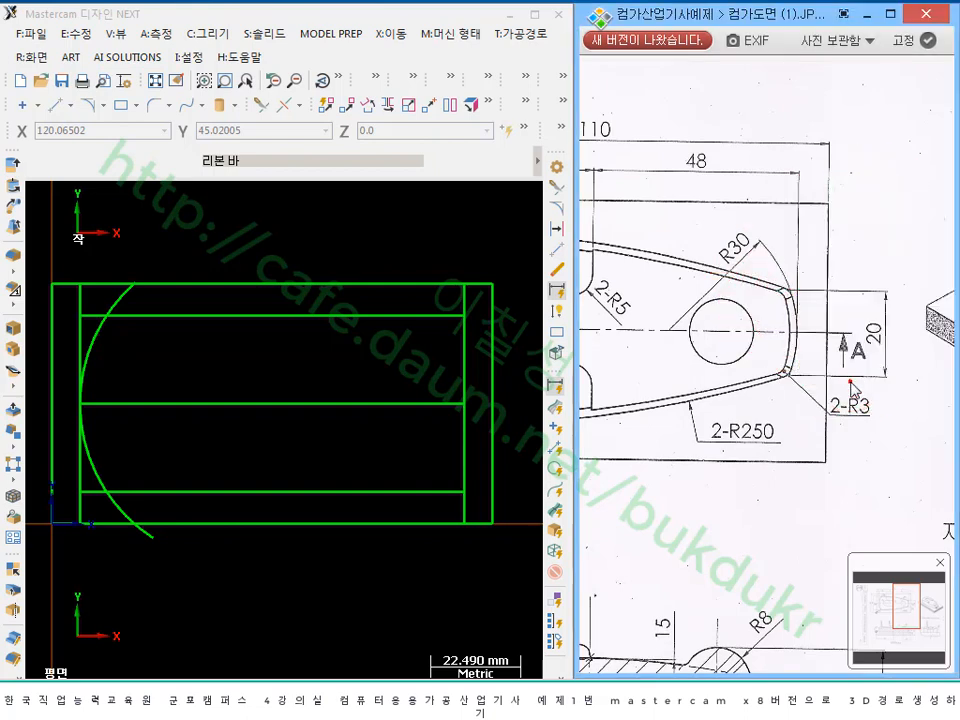
- Create a 30 mm radius arc tangent to the right inner vertical line at the centreline, keeping the upper left-hand solution
{"action": "left_click", "coordinate": [87, 104]}
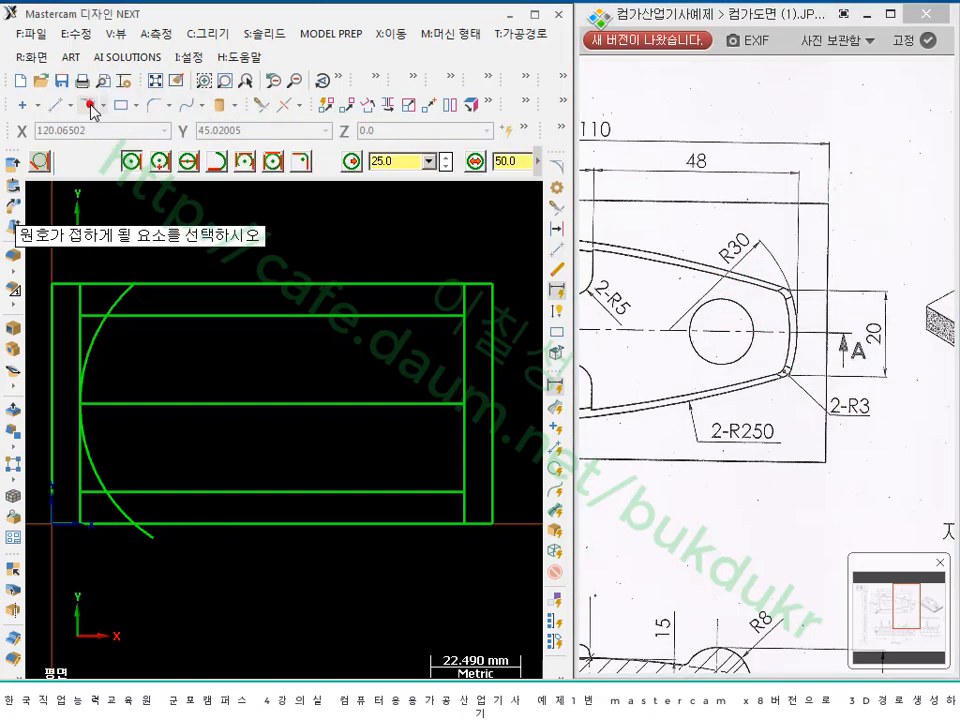
{"action": "left_click", "coordinate": [462, 365]}
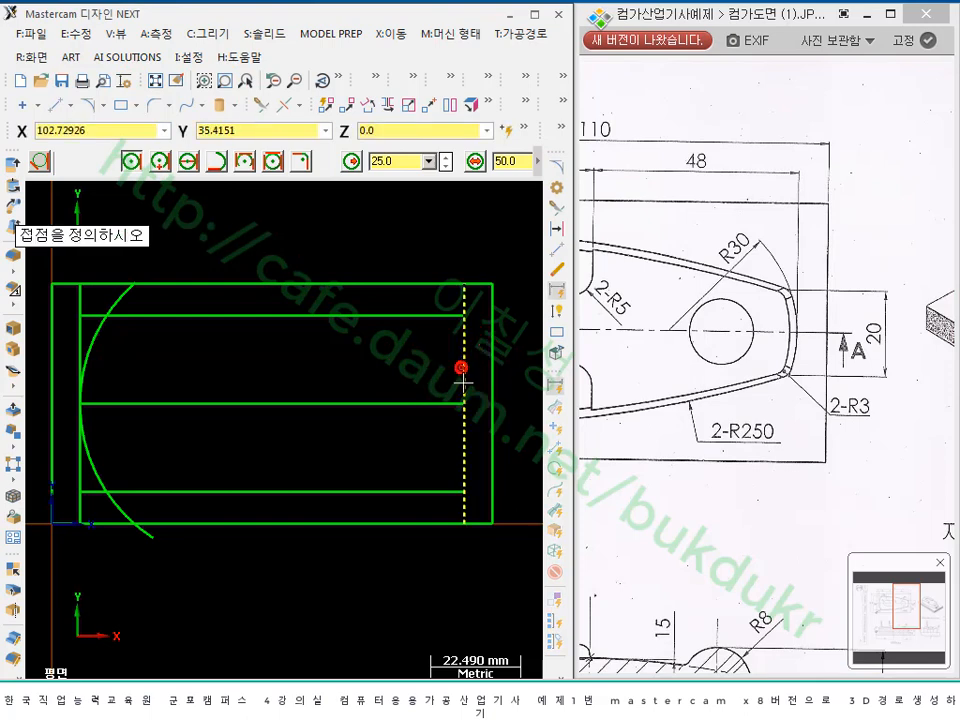
{"action": "left_click", "coordinate": [463, 404]}
{"action": "left_click", "coordinate": [440, 340]}
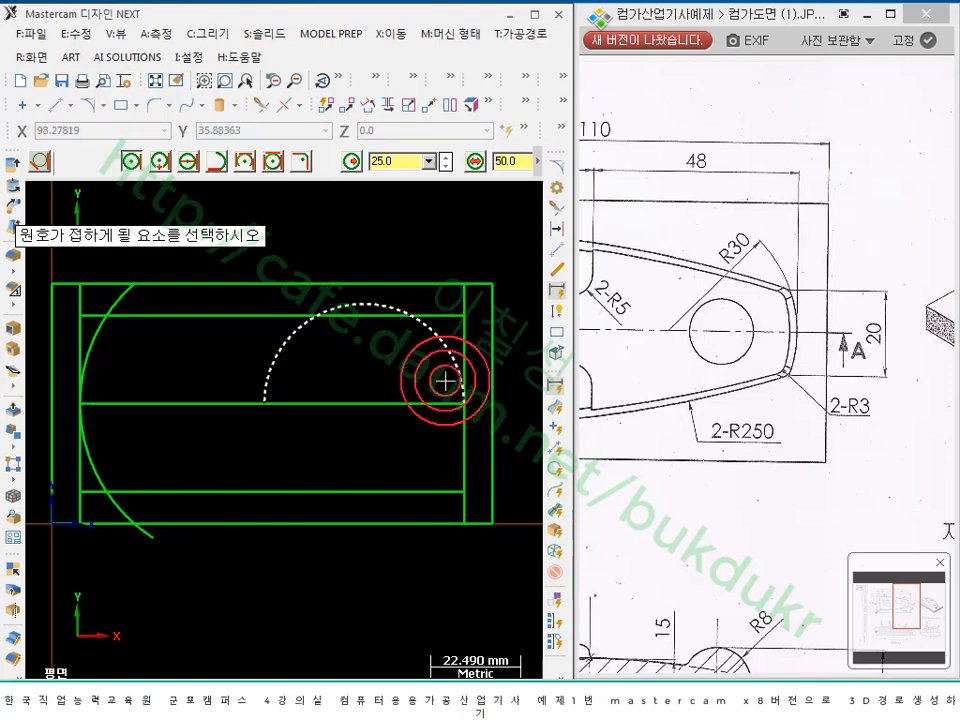
{"action": "double_click", "coordinate": [398, 160]}
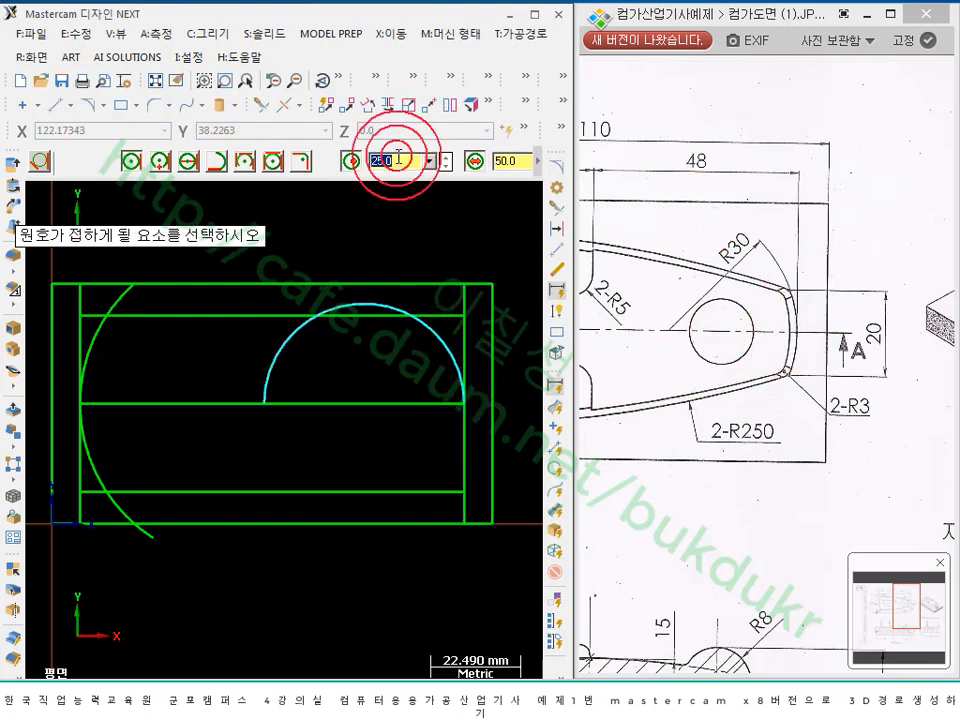
{"action": "type", "text": "30"}
{"action": "key", "text": "Return"}
{"action": "left_click", "coordinate": [398, 157]}
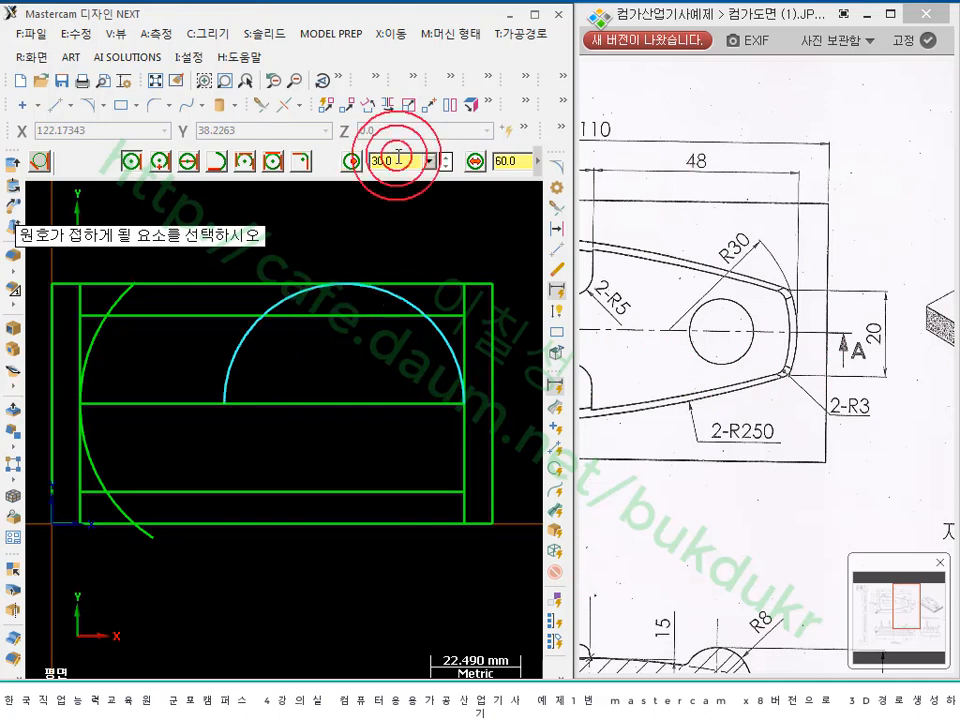
- Extend the R30 arc downward past the lower offset line and trim its upper portion back to just above the upper offset line
{"action": "left_click", "coordinate": [556, 213]}
{"action": "left_click", "coordinate": [446, 343]}
{"action": "left_click", "coordinate": [400, 482]}
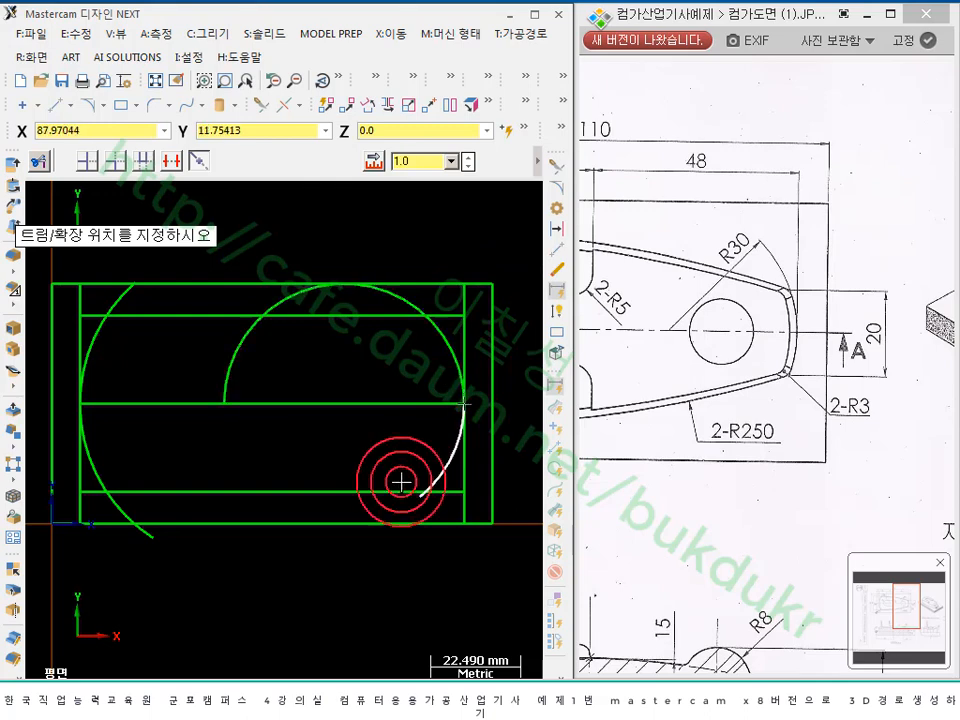
{"action": "left_click", "coordinate": [455, 355]}
{"action": "left_click", "coordinate": [381, 338]}
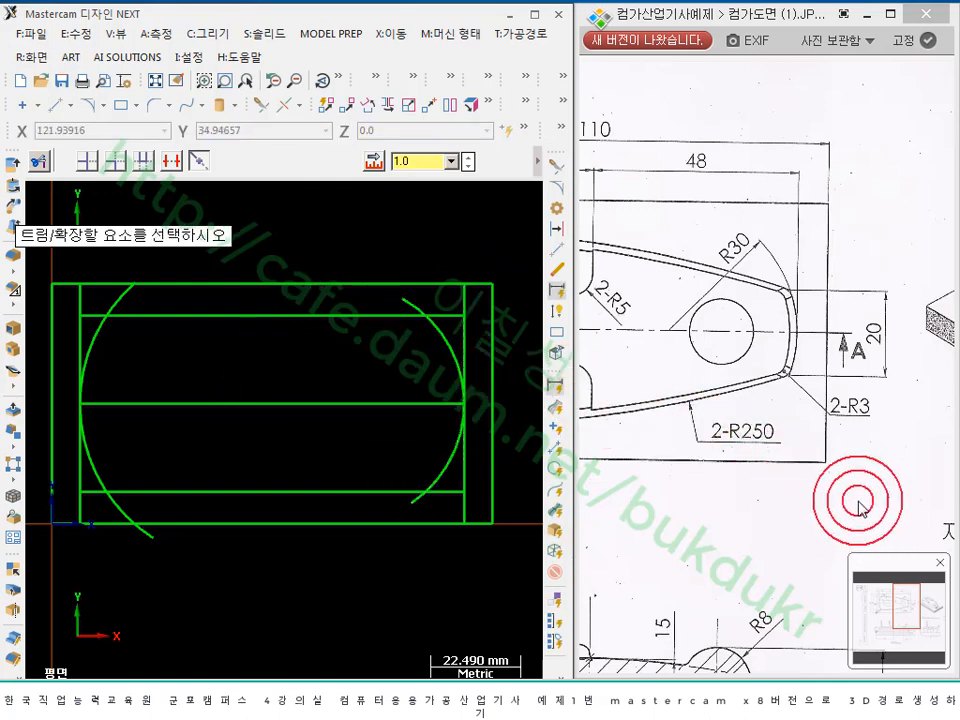
- Add radius dimensions to the right and left end arcs, placed outside the outline
{"action": "left_click", "coordinate": [558, 316]}
{"action": "left_click", "coordinate": [438, 325]}
{"action": "left_click", "coordinate": [484, 231]}
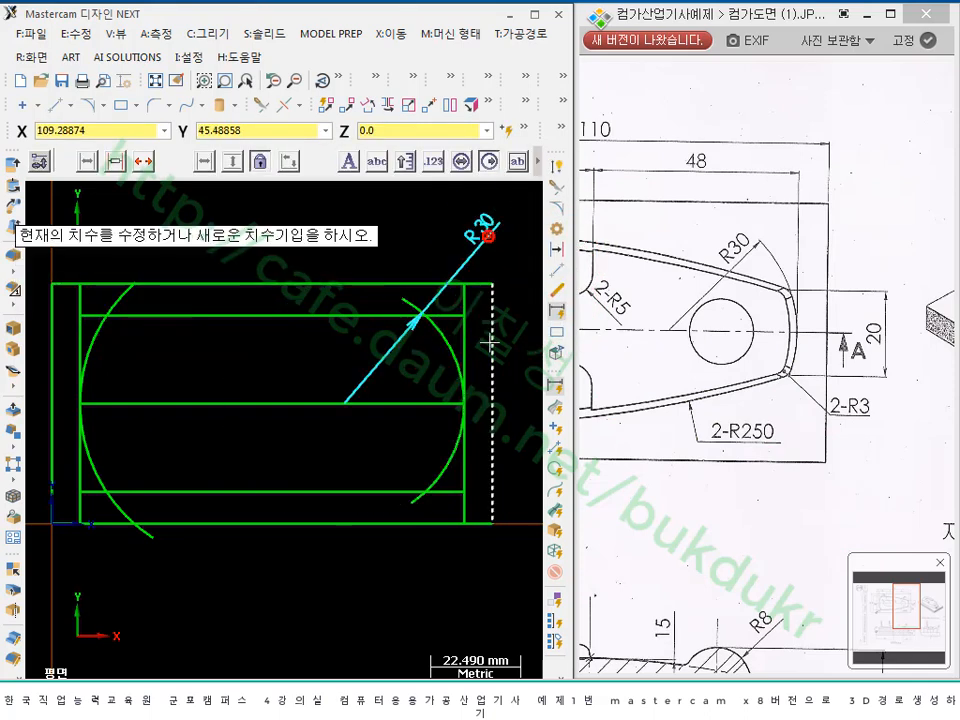
{"action": "scroll", "coordinate": [321, 332], "scroll_direction": "down", "scroll_amount": 1}
{"action": "left_click", "coordinate": [172, 337]}
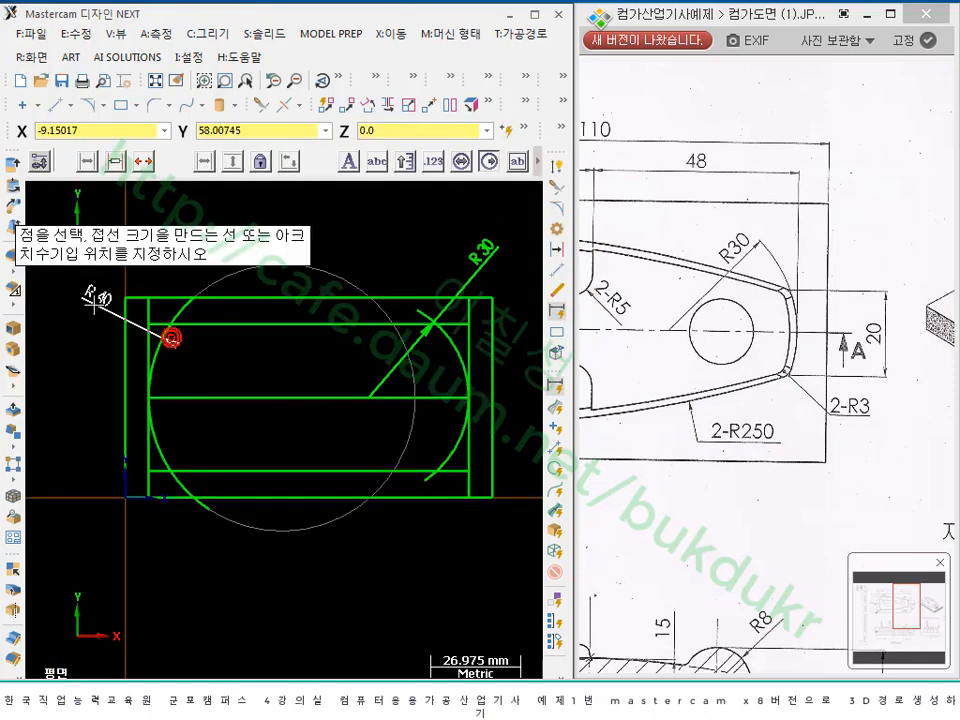
{"action": "left_click", "coordinate": [84, 290]}
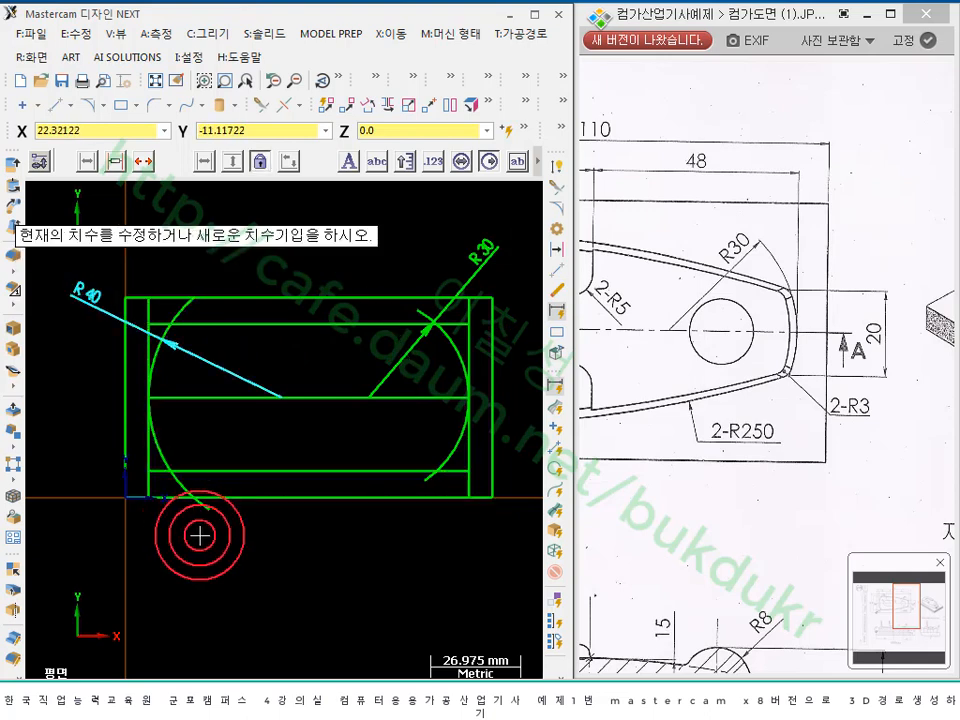
- Consult the drawing's left end, then dimension the vertical distance between the left endpoints of the two outer offset lines
{"action": "left_click", "coordinate": [469, 397]}
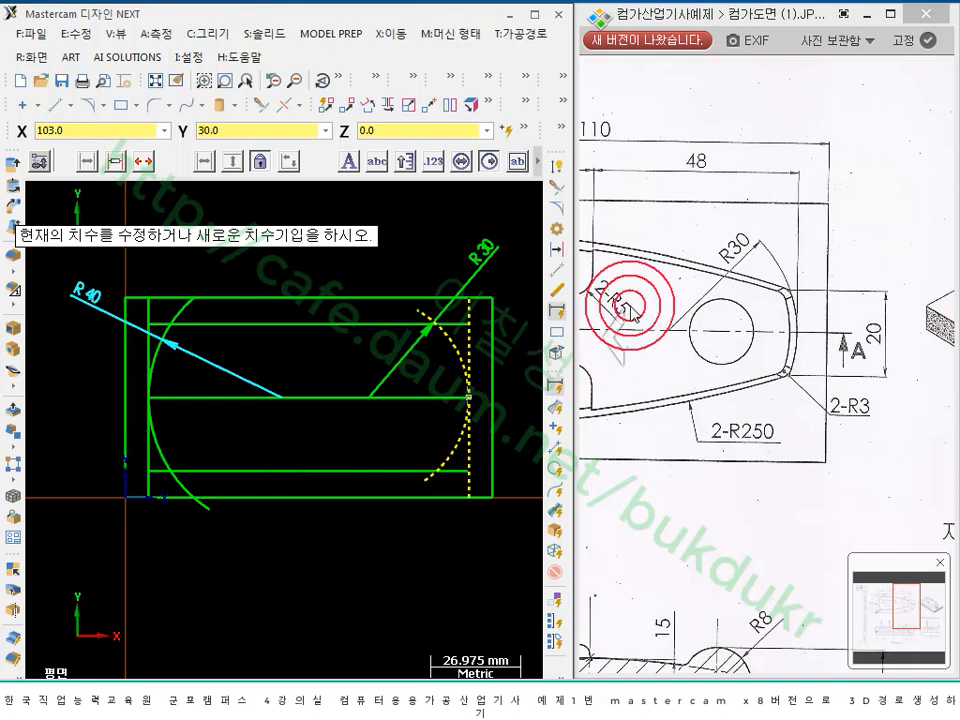
{"action": "mouse_move", "coordinate": [714, 289]}
{"action": "left_mouse_down"}
{"action": "mouse_move", "coordinate": [664, 306]}
{"action": "mouse_move", "coordinate": [818, 313]}
{"action": "left_mouse_up"}
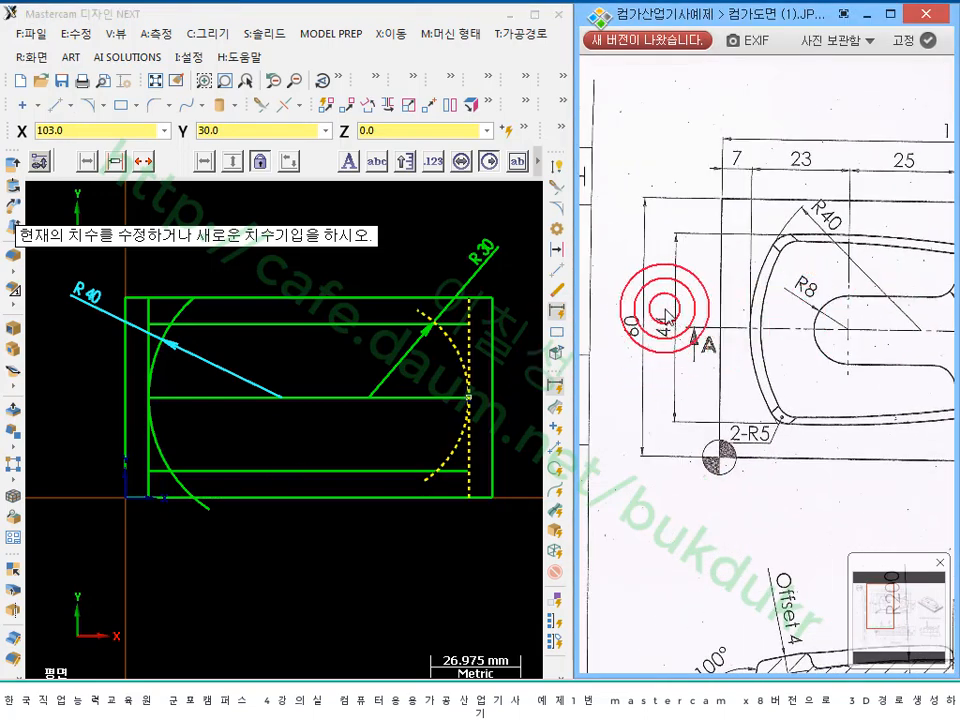
{"action": "left_click", "coordinate": [560, 168]}
{"action": "left_click", "coordinate": [150, 323]}
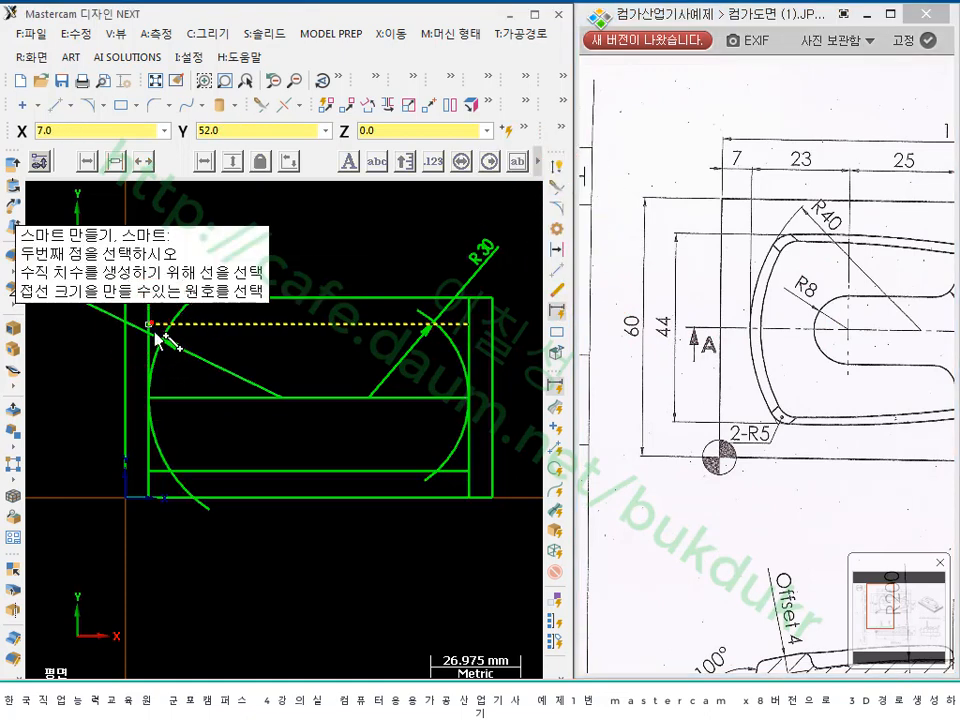
{"action": "left_click", "coordinate": [150, 471]}
{"action": "left_click", "coordinate": [90, 395]}
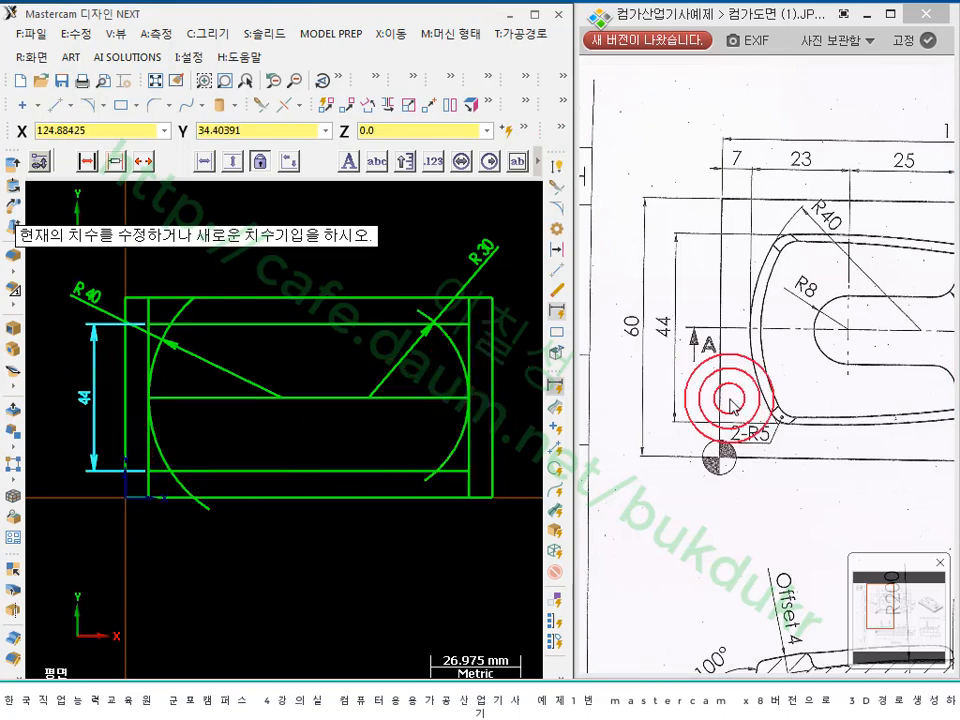
- Consult the drawing's right end, then offset the horizontal centreline by 10 mm as copies, once upward and once downward
{"action": "left_click_drag", "start_coordinate": [853, 364], "coordinate": [760, 385]}
{"action": "mouse_move", "coordinate": [840, 338]}
{"action": "left_mouse_down"}
{"action": "mouse_move", "coordinate": [599, 339]}
{"action": "mouse_move", "coordinate": [642, 342]}
{"action": "left_mouse_up"}
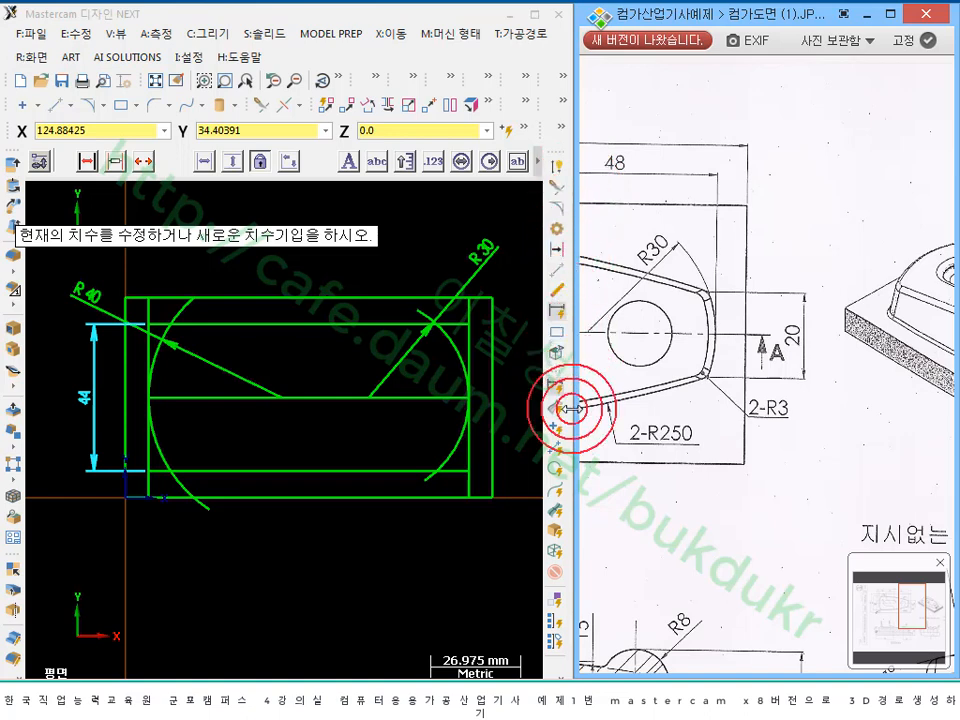
{"action": "left_click", "coordinate": [561, 260]}
{"action": "double_click", "coordinate": [130, 325]}
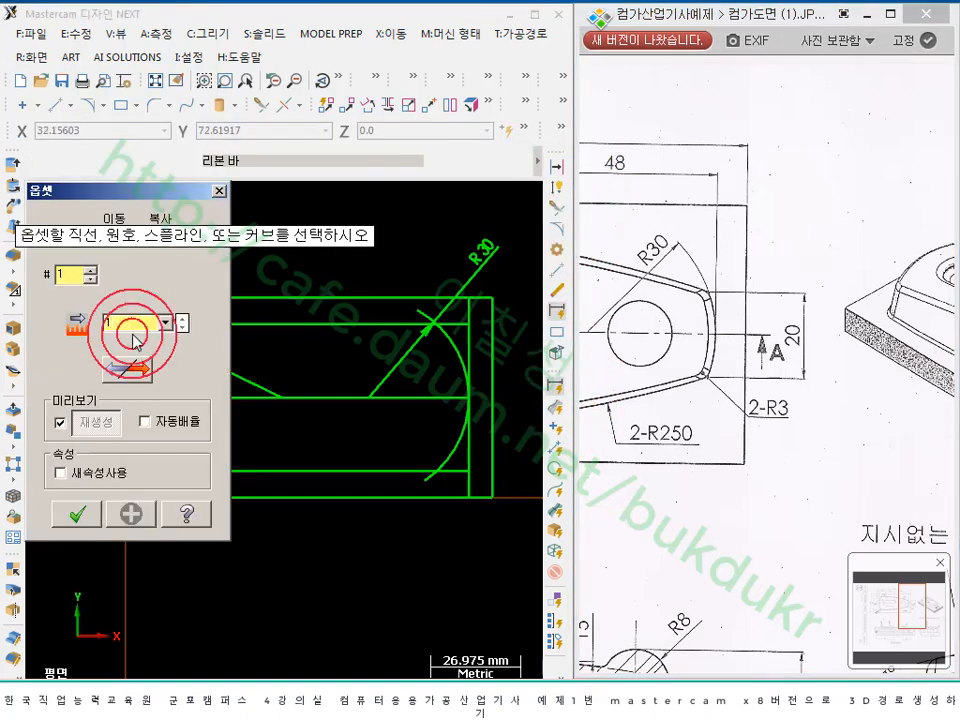
{"action": "left_click", "coordinate": [450, 389]}
{"action": "left_click", "coordinate": [448, 378]}
{"action": "left_click", "coordinate": [444, 393]}
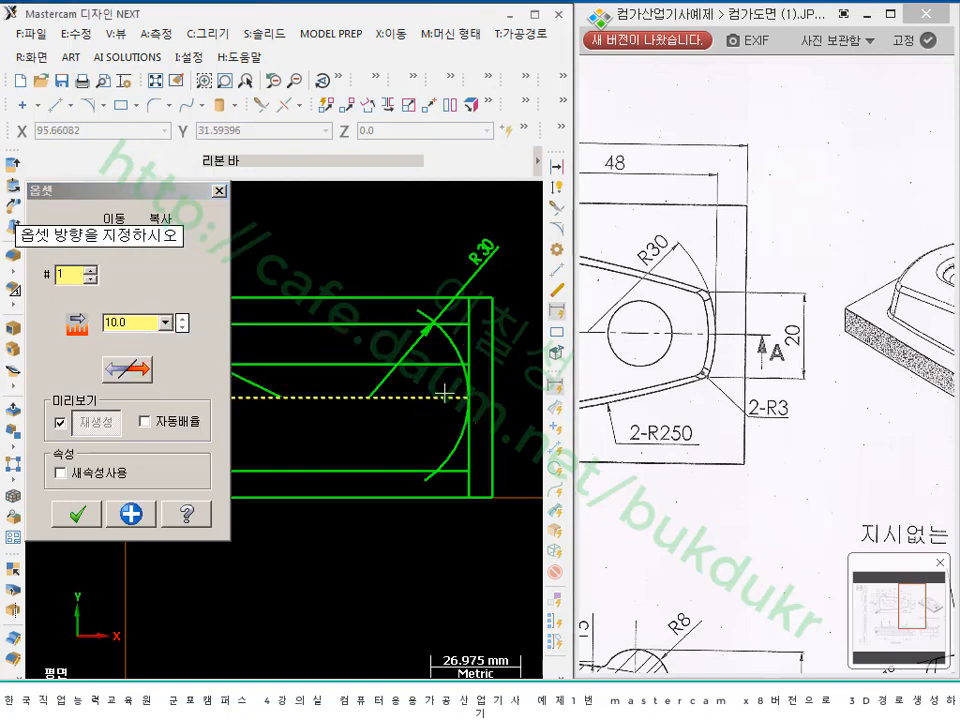
{"action": "left_click", "coordinate": [440, 411]}
{"action": "left_click", "coordinate": [90, 508]}
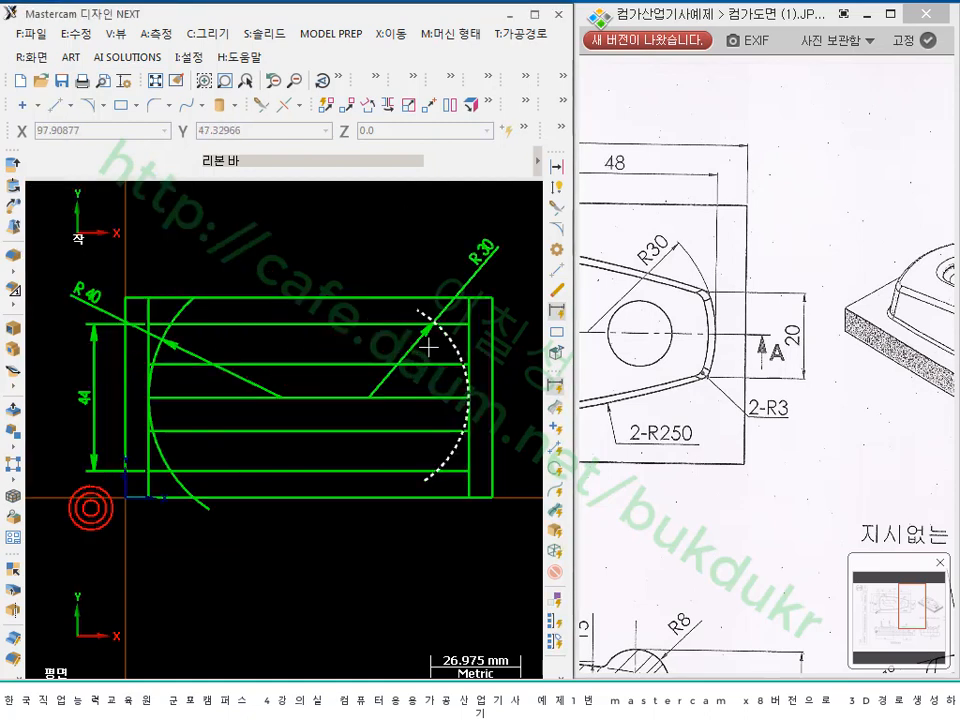
- Trim the R30 arc and the two 10 mm offset lines to each other at their upper and lower intersections
{"action": "scroll", "coordinate": [503, 383], "scroll_direction": "up", "scroll_amount": 4}
{"action": "scroll", "coordinate": [521, 399], "scroll_direction": "up", "scroll_amount": 5}
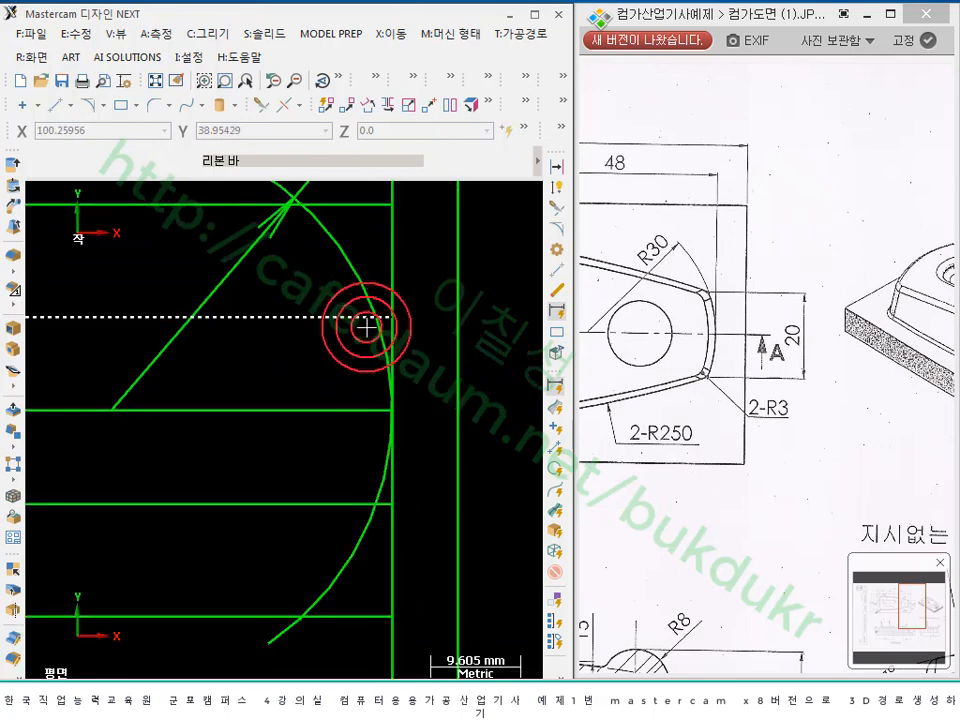
{"action": "left_click", "coordinate": [557, 209]}
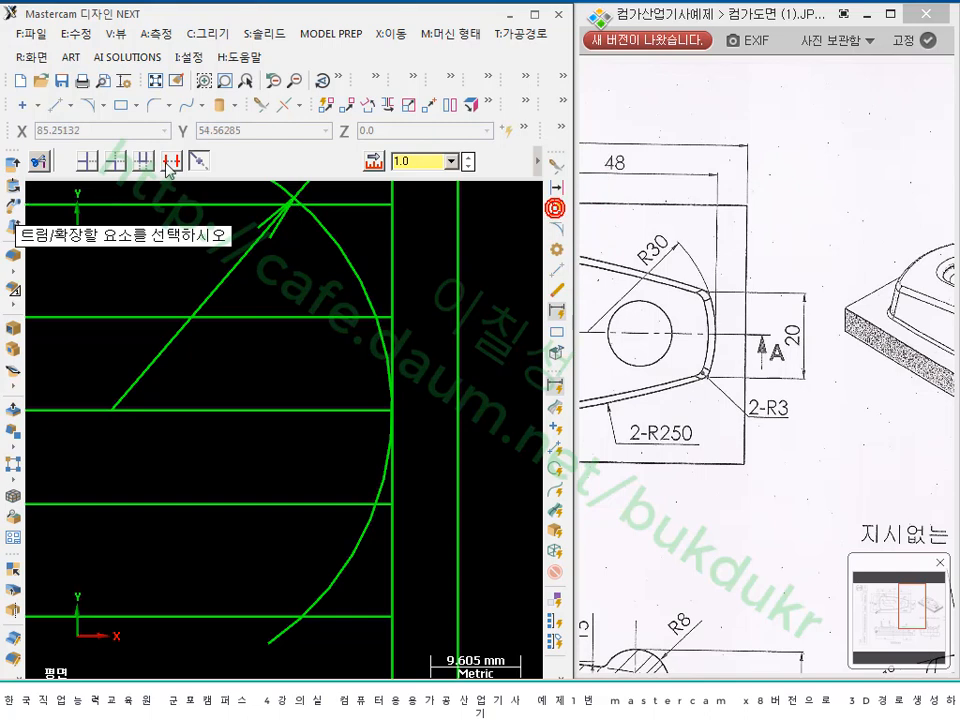
{"action": "left_click", "coordinate": [336, 317]}
{"action": "left_click", "coordinate": [373, 336]}
{"action": "left_click", "coordinate": [377, 482]}
{"action": "left_click", "coordinate": [348, 503]}
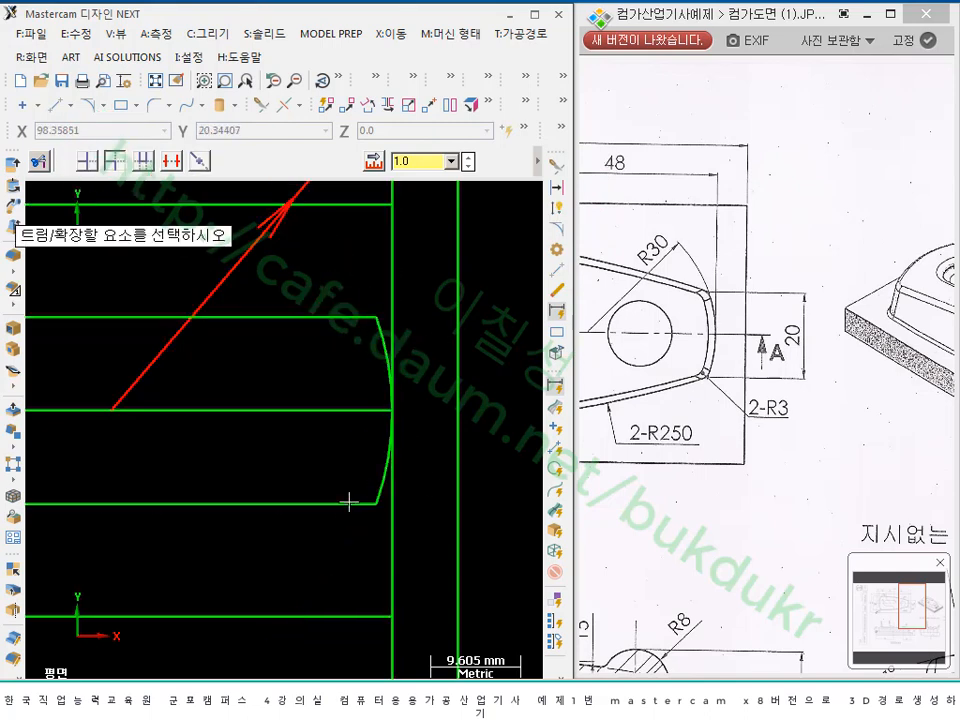
- Trim the R40 arc and the two outer horizontal lines to each other at their upper and lower intersections
{"action": "scroll", "coordinate": [493, 439], "scroll_direction": "down", "scroll_amount": 4}
{"action": "scroll", "coordinate": [188, 405], "scroll_direction": "up", "scroll_amount": 2}
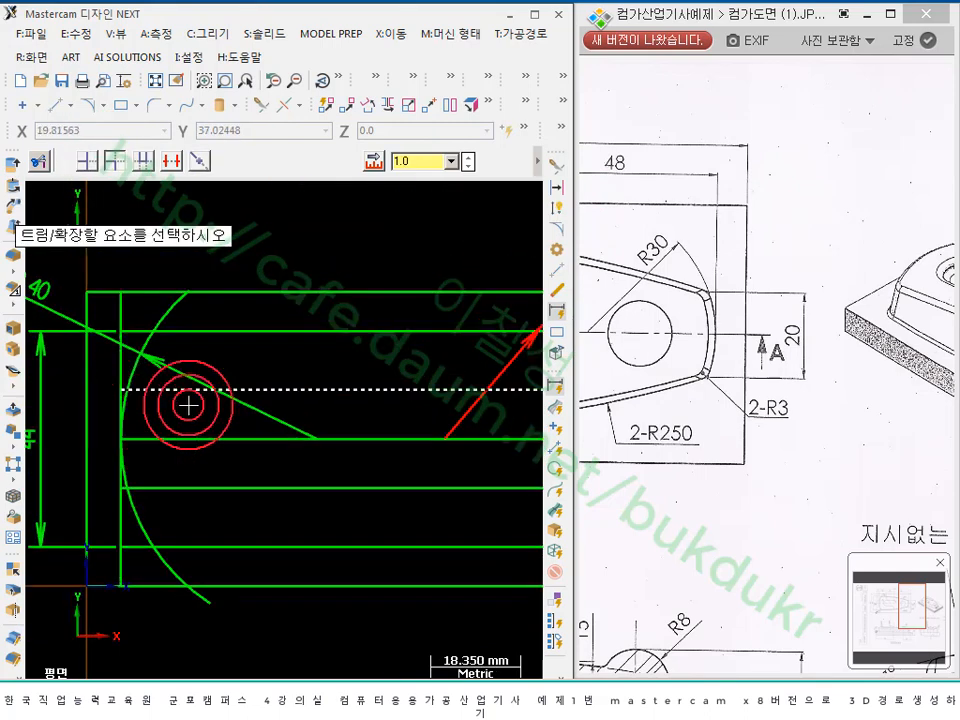
{"action": "scroll", "coordinate": [188, 405], "scroll_direction": "up", "scroll_amount": 1}
{"action": "left_click", "coordinate": [137, 345]}
{"action": "left_click", "coordinate": [181, 320]}
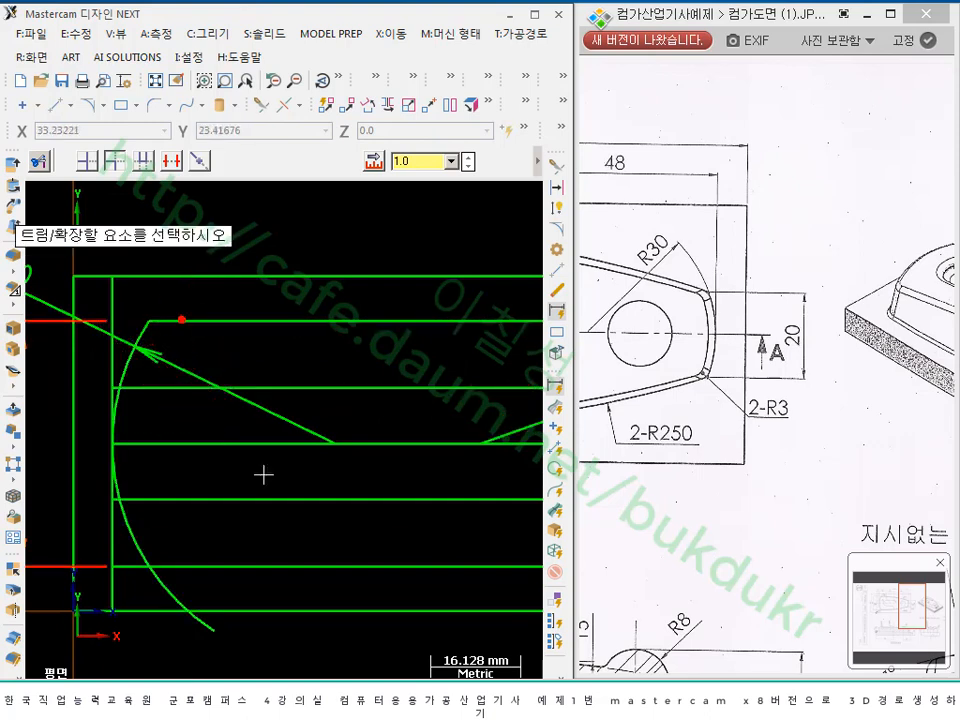
{"action": "left_click", "coordinate": [146, 550]}
{"action": "left_click", "coordinate": [201, 565]}
- Select all drafting dimensions in the sketch and delete them
{"action": "scroll", "coordinate": [143, 396], "scroll_direction": "down", "scroll_amount": 5}
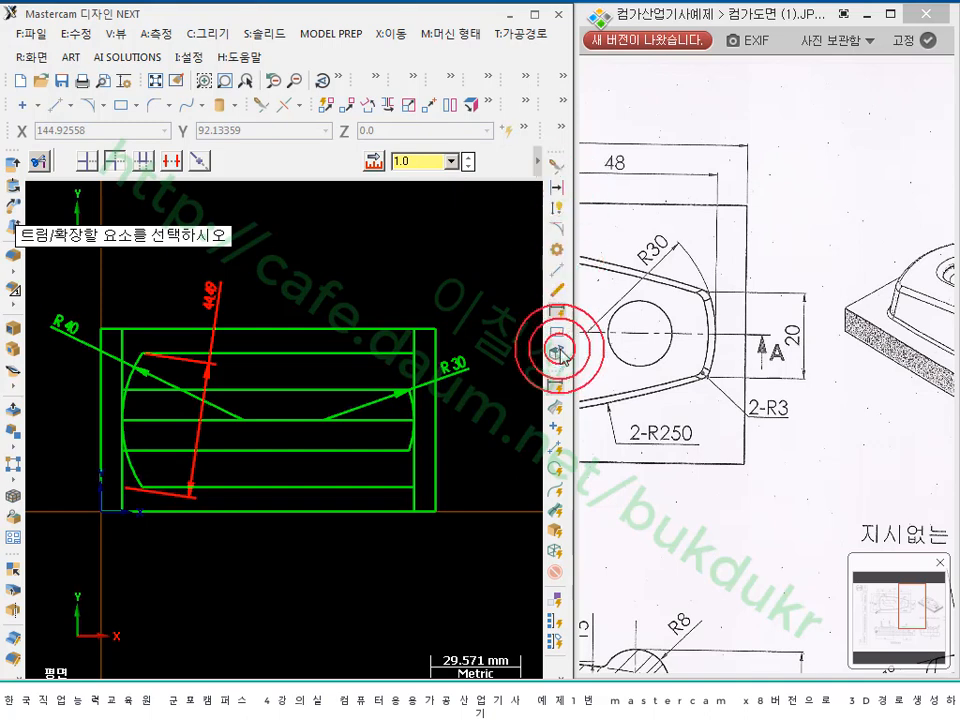
{"action": "left_click", "coordinate": [559, 384]}
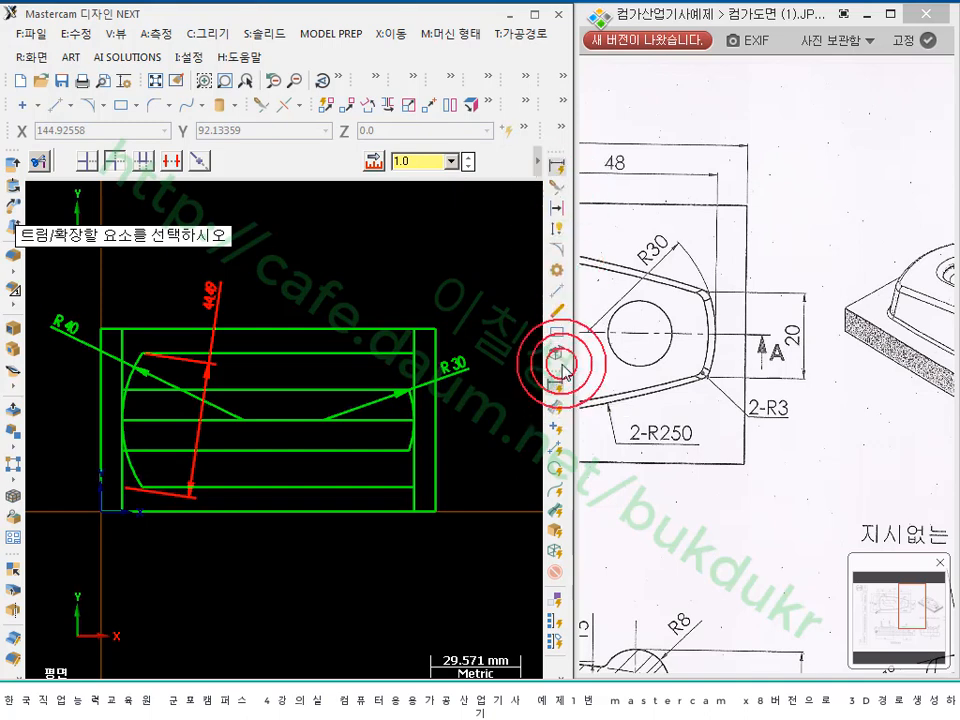
{"action": "key", "text": "Escape"}
{"action": "left_click", "coordinate": [559, 386]}
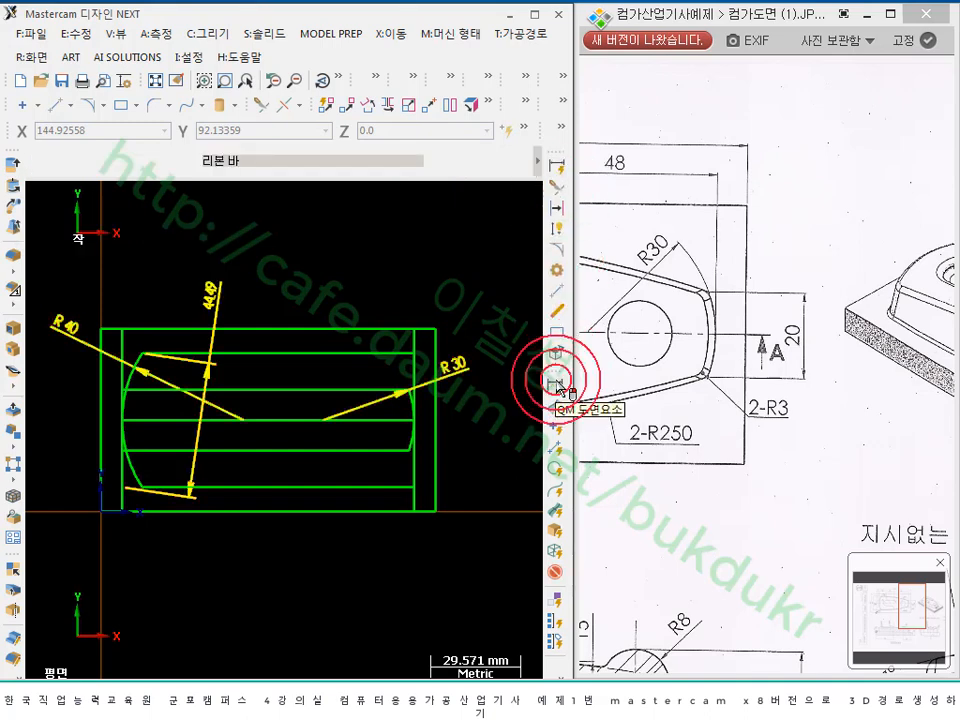
{"action": "key", "text": "Delete"}
- Delete the horizontal centreline, its four offset copies and the two inner vertical lines, keeping the outer rectangle and both end arcs
{"action": "scroll", "coordinate": [464, 247], "scroll_direction": "down", "scroll_amount": 1}
{"action": "scroll", "coordinate": [390, 330], "scroll_direction": "up", "scroll_amount": 2}
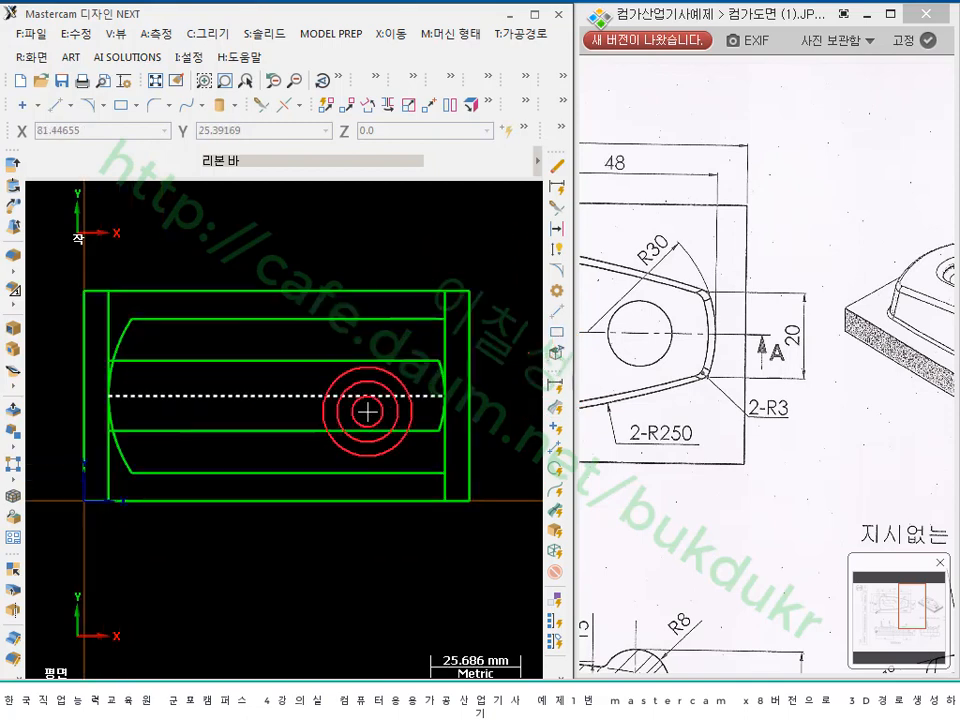
{"action": "scroll", "coordinate": [194, 367], "scroll_direction": "up", "scroll_amount": 1}
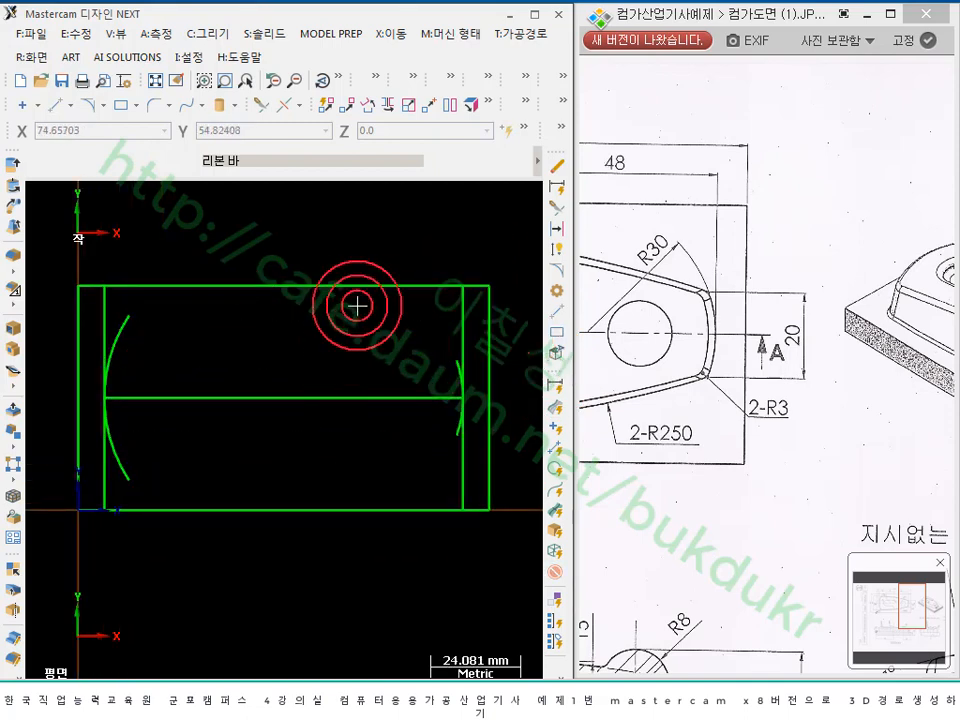
{"action": "key", "text": "Delete"}
{"action": "key", "text": "Delete"}
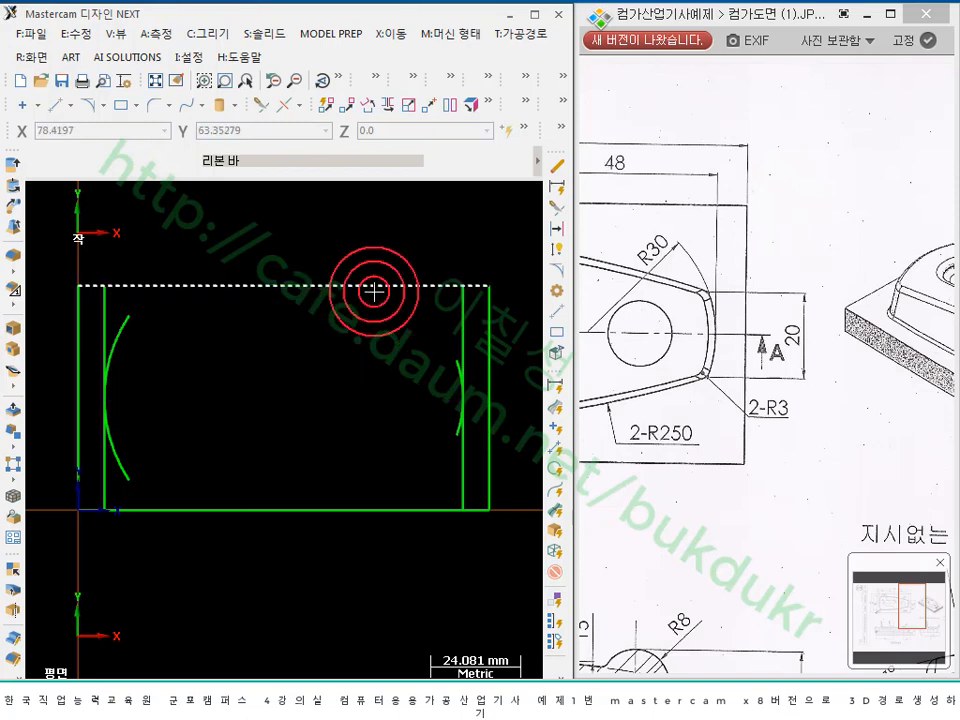
{"action": "scroll", "coordinate": [369, 285], "scroll_direction": "down", "scroll_amount": 1}
{"action": "left_click", "coordinate": [133, 316]}
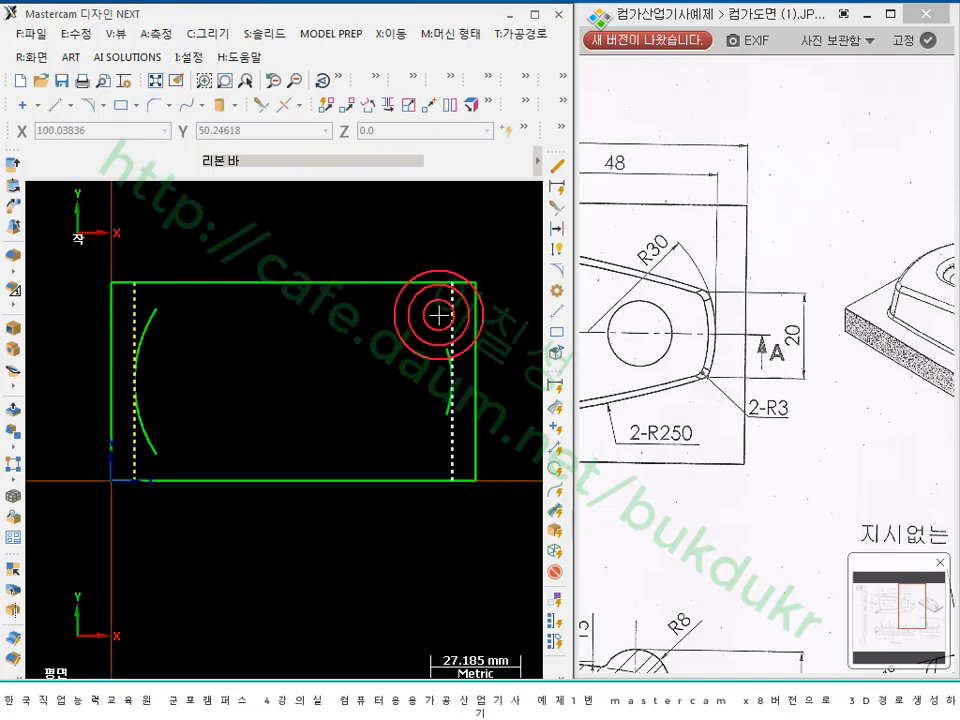
{"action": "key", "text": "Delete"}
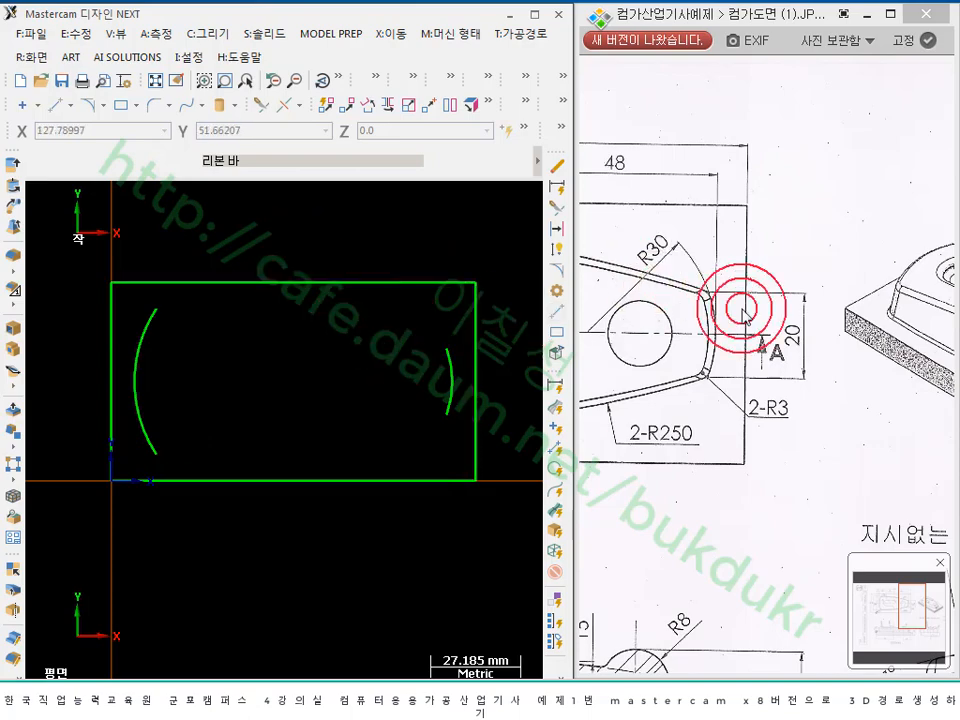
- Draw a two-point arc of radius 250 mm joining the upper ends of the R40 and R30 end arcs
{"action": "left_click_drag", "start_coordinate": [729, 343], "coordinate": [846, 352]}
{"action": "mouse_move", "coordinate": [738, 331]}
{"action": "left_mouse_down"}
{"action": "mouse_move", "coordinate": [826, 331]}
{"action": "mouse_move", "coordinate": [728, 333]}
{"action": "mouse_move", "coordinate": [692, 311]}
{"action": "left_mouse_up"}
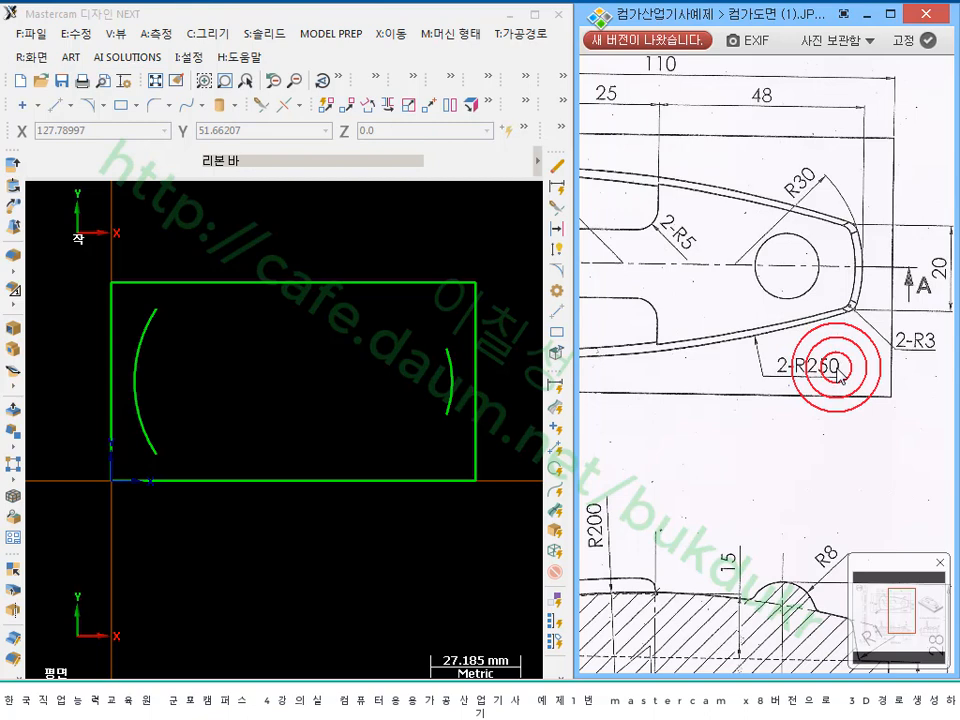
{"action": "left_click", "coordinate": [102, 104]}
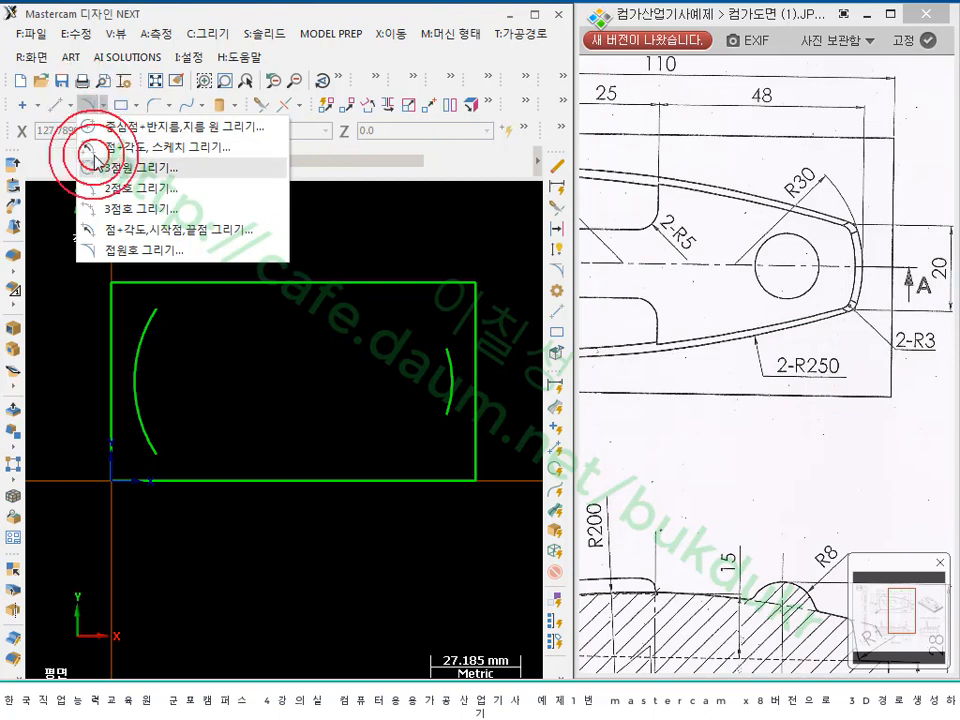
{"action": "left_click", "coordinate": [95, 188]}
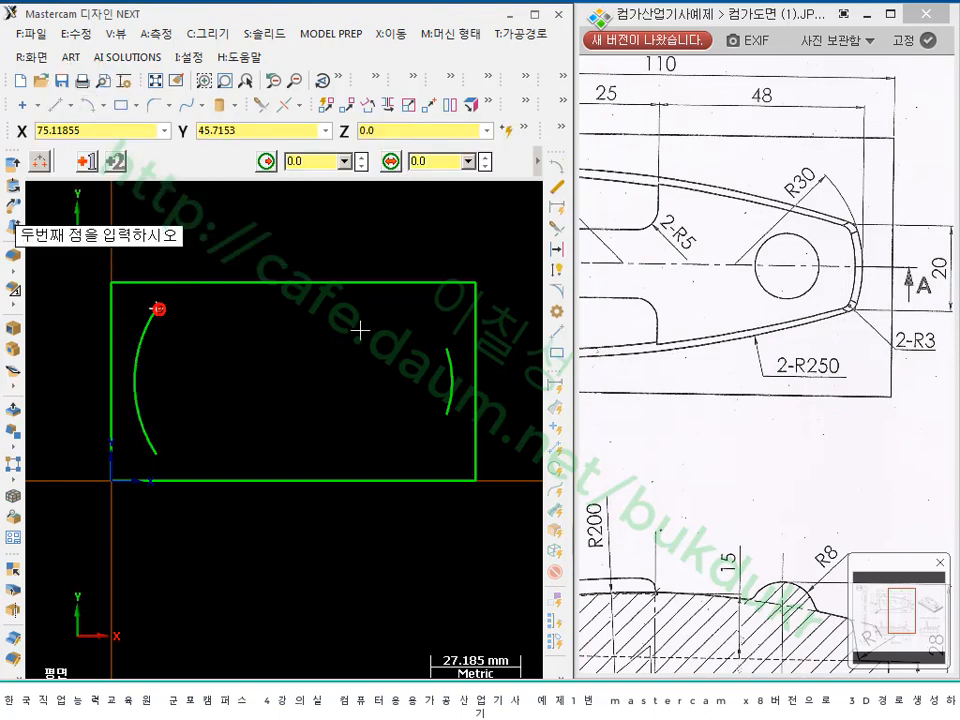
{"action": "left_click", "coordinate": [447, 348]}
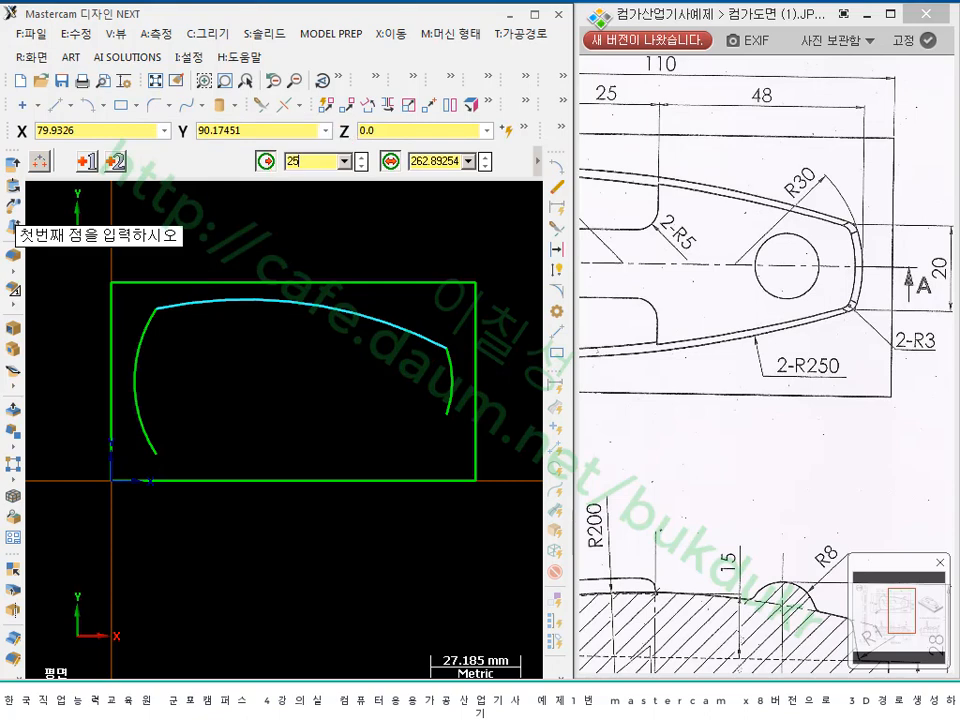
{"action": "left_click", "coordinate": [306, 161]}
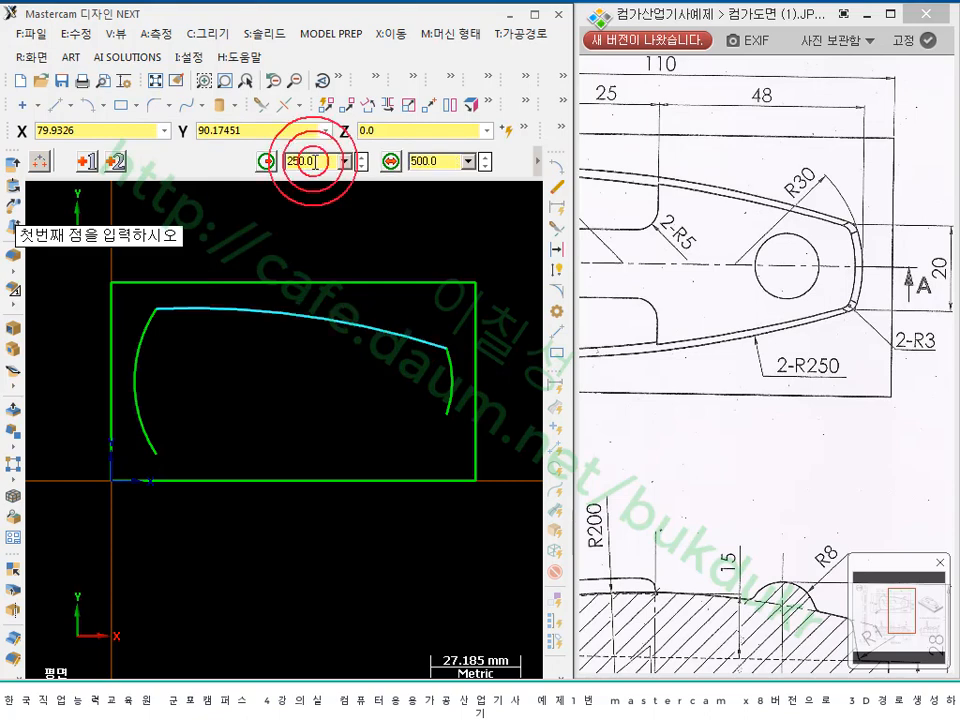
- Draw the matching two-point arc of radius 250 mm between the lower ends of the R40 and R30 end arcs
{"action": "left_click", "coordinate": [158, 453]}
{"action": "left_click", "coordinate": [444, 413]}
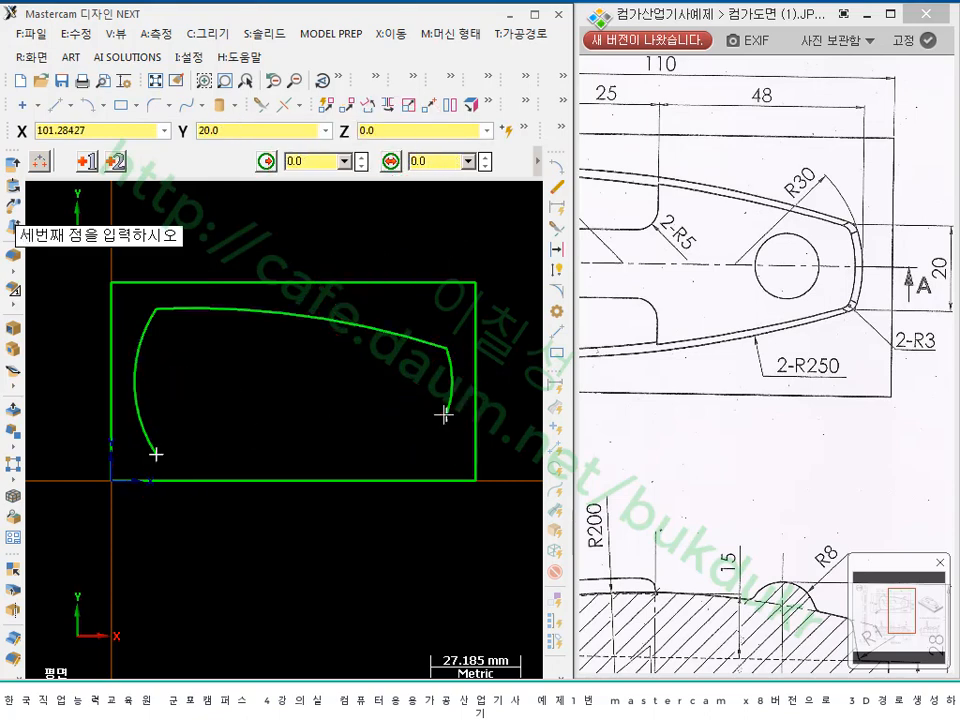
{"action": "left_click", "coordinate": [364, 440]}
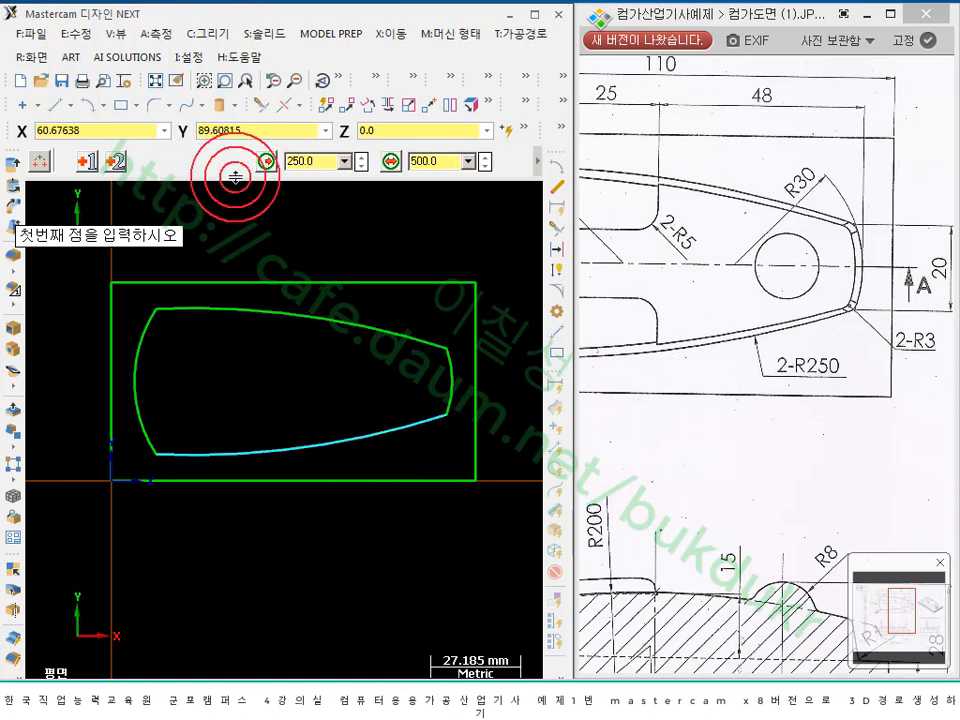
{"action": "scroll", "coordinate": [315, 223], "scroll_direction": "down", "scroll_amount": 1}
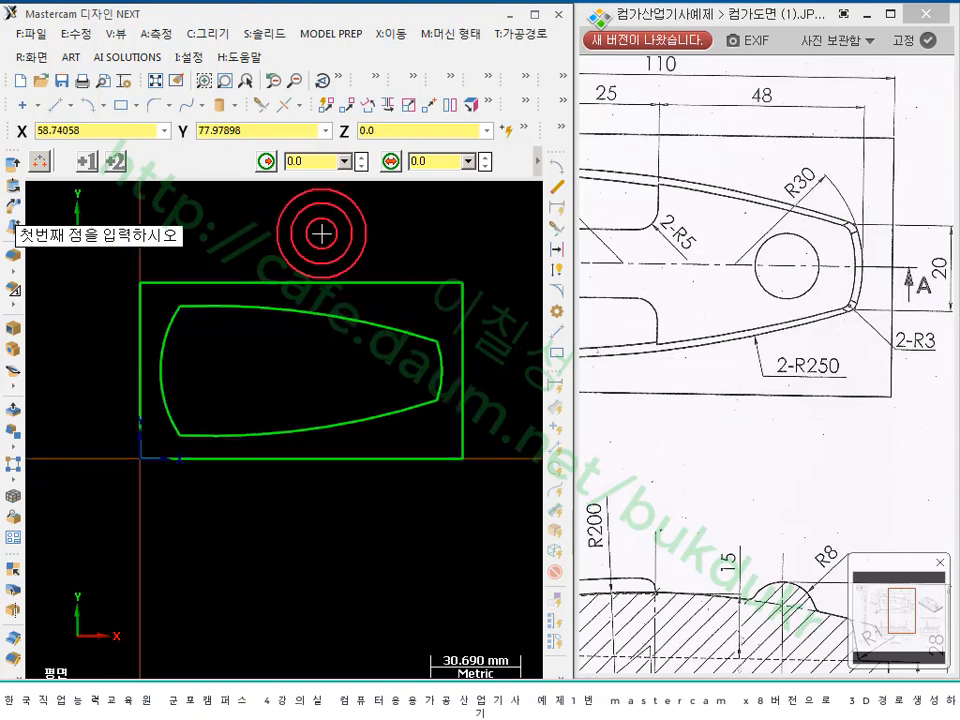
{"action": "scroll", "coordinate": [321, 223], "scroll_direction": "up", "scroll_amount": 2}
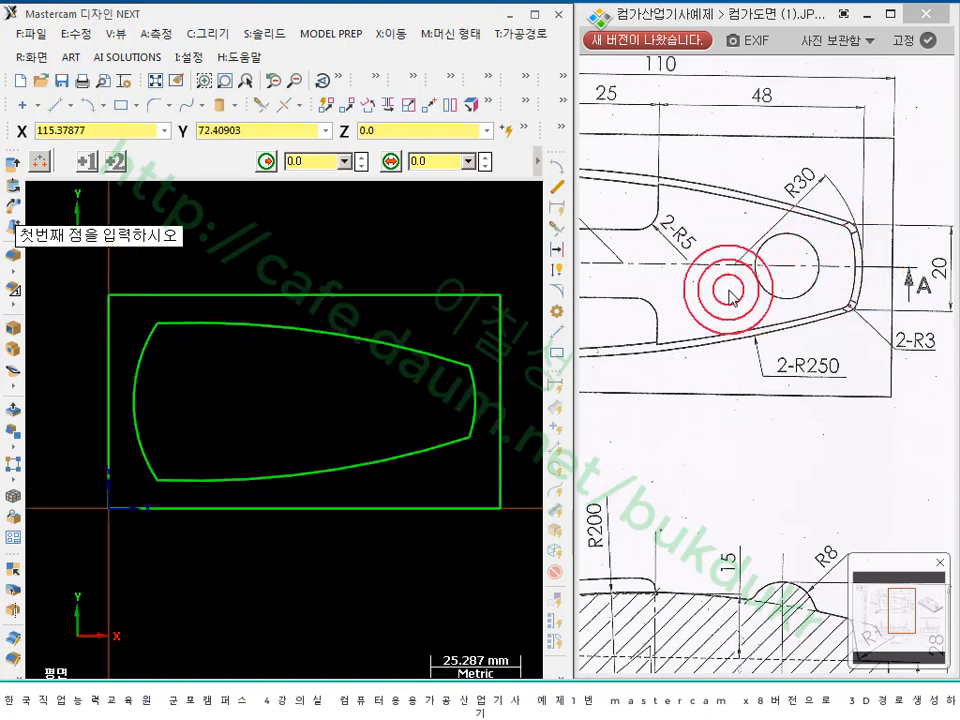
{"action": "left_click", "coordinate": [557, 268]}
{"action": "scroll", "coordinate": [210, 390], "scroll_direction": "down", "scroll_amount": 1}
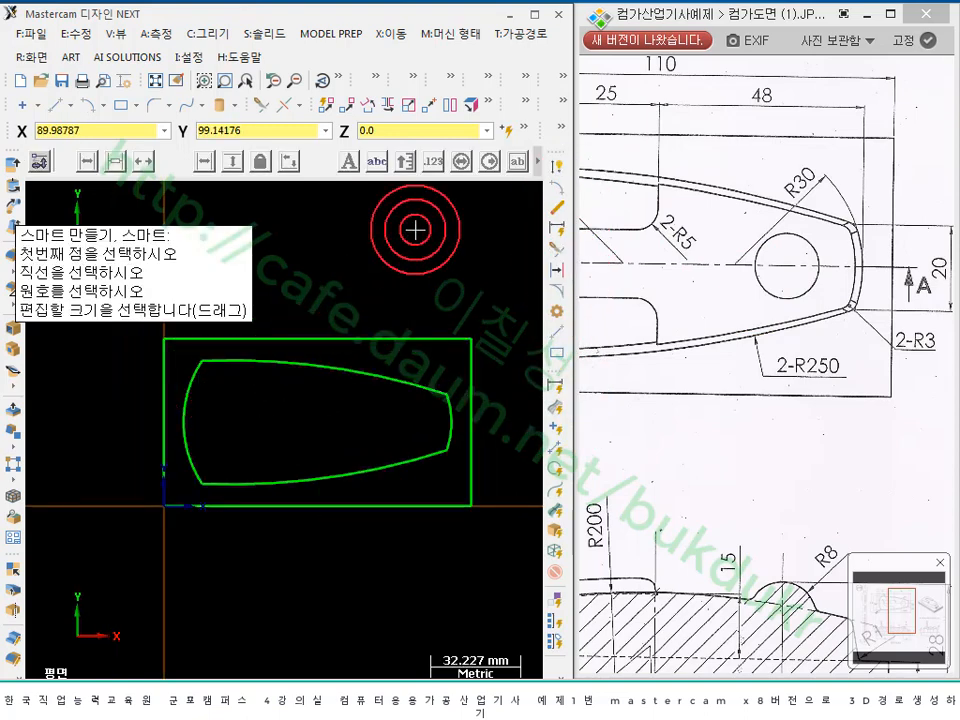
{"action": "key", "text": "Escape"}
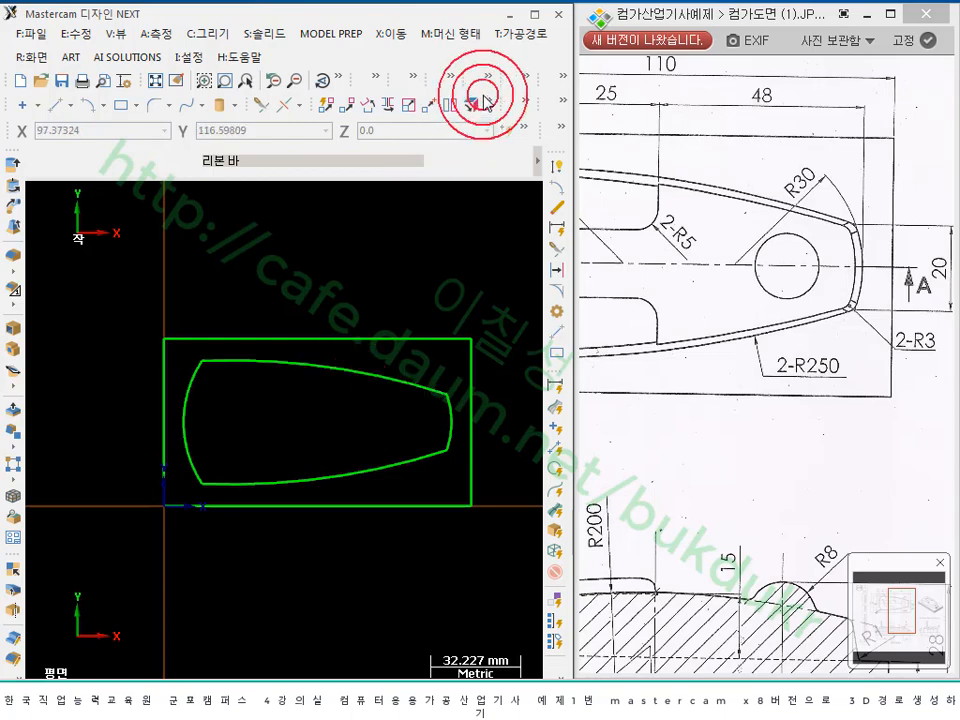
- In the CAD settings' entity attributes, assign colour 7 and a thin line width to notes, leader/extension lines, dimensions and hatching
{"action": "left_click", "coordinate": [189, 57]}
{"action": "left_click", "coordinate": [220, 76]}
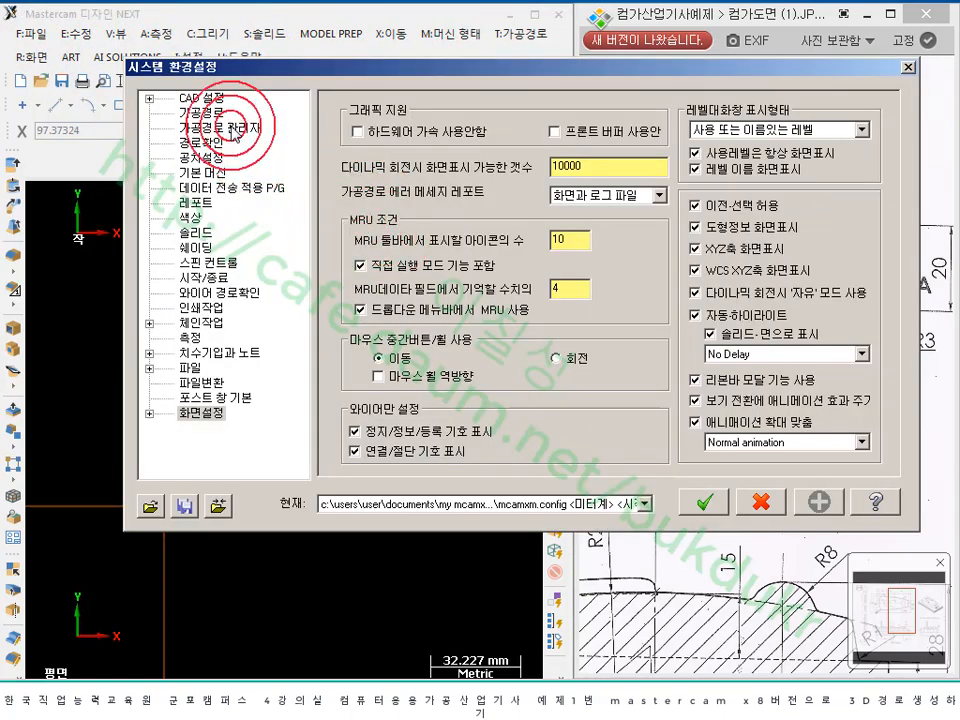
{"action": "left_click", "coordinate": [200, 98]}
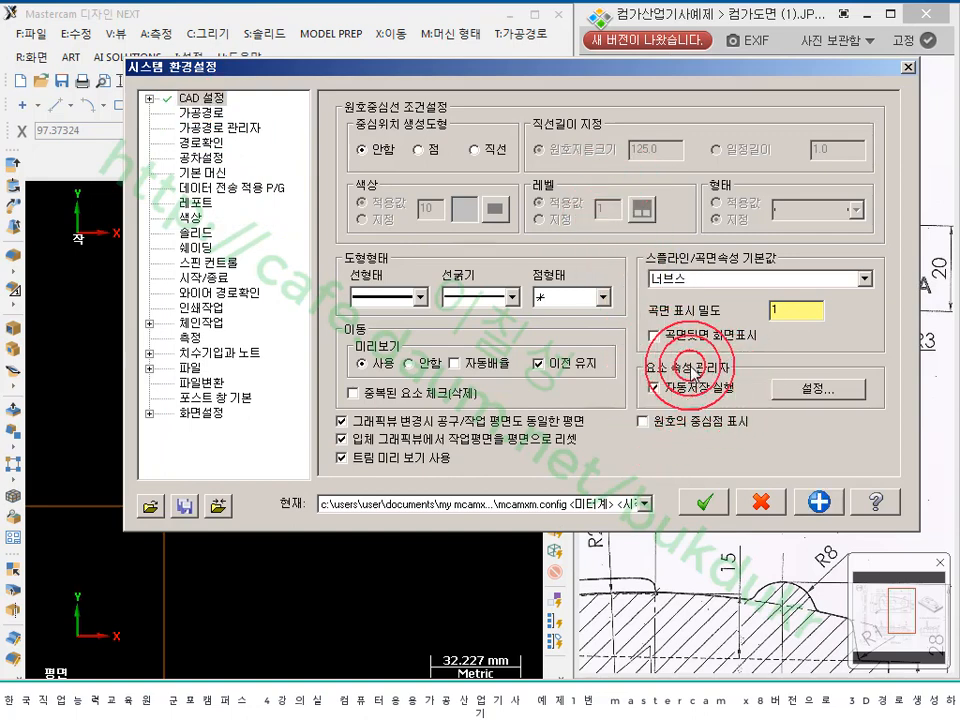
{"action": "left_click", "coordinate": [788, 386]}
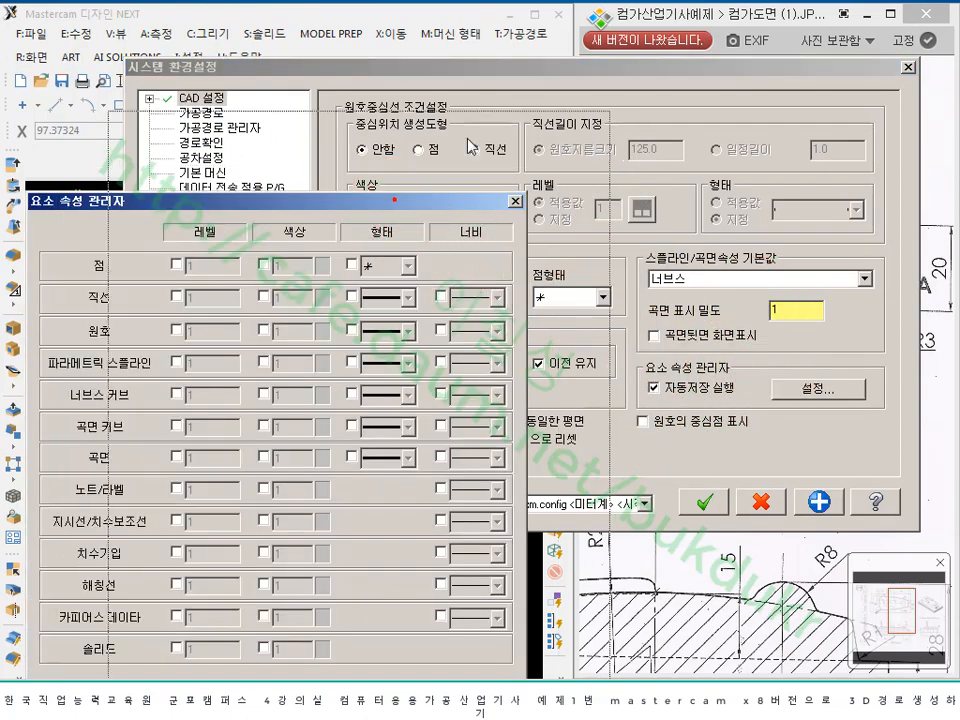
{"action": "left_click_drag", "start_coordinate": [400, 200], "coordinate": [500, 49]}
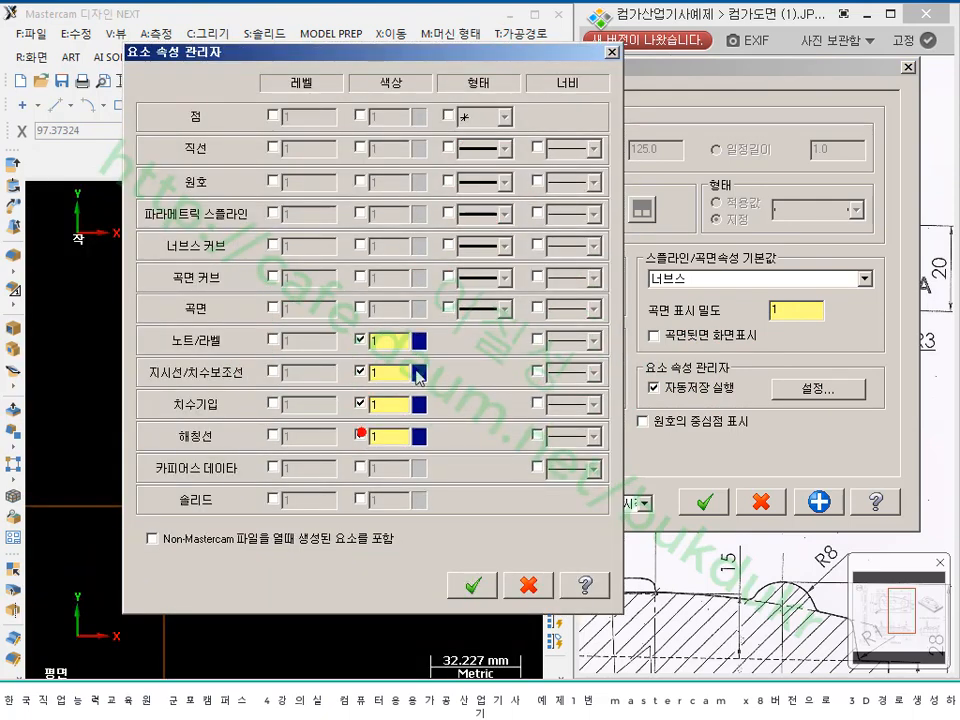
{"action": "left_click", "coordinate": [419, 342]}
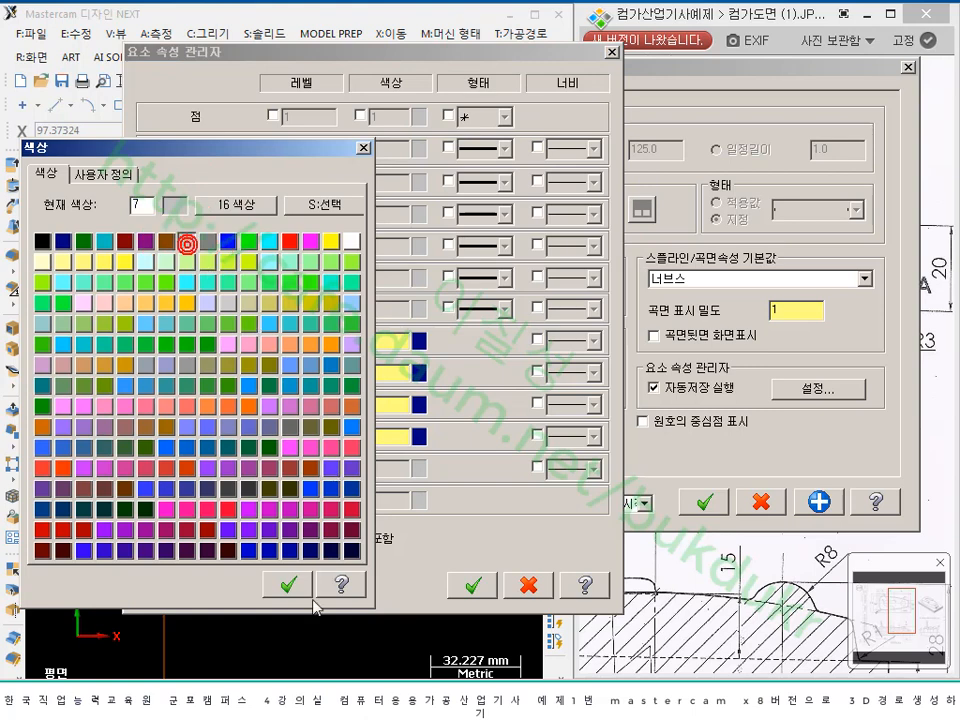
{"action": "left_click", "coordinate": [289, 584]}
{"action": "left_click", "coordinate": [388, 390]}
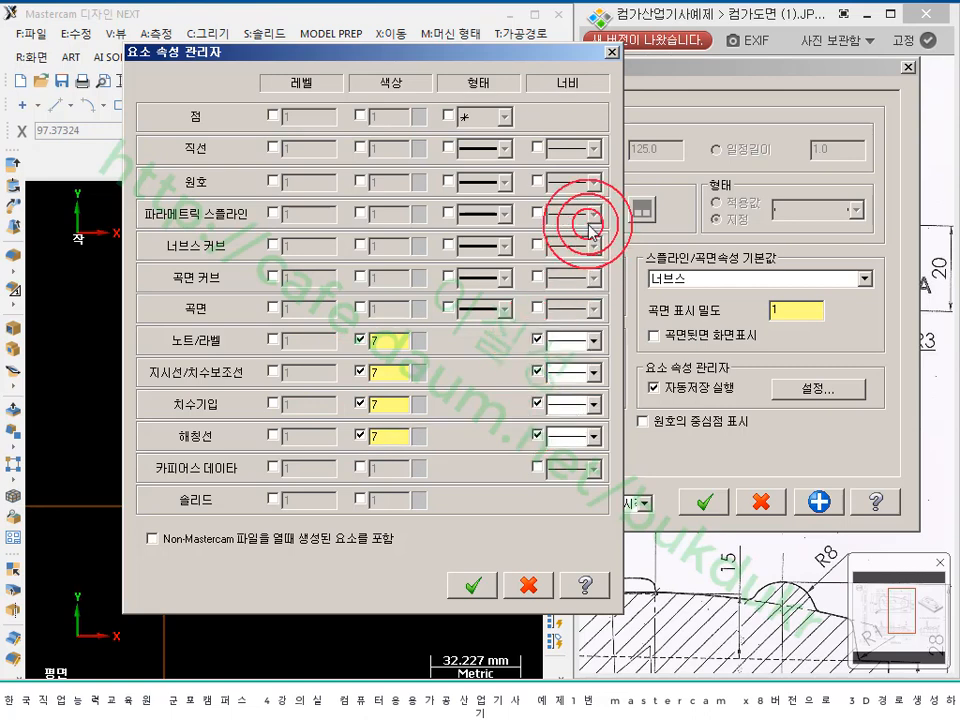
{"action": "left_click", "coordinate": [474, 585]}
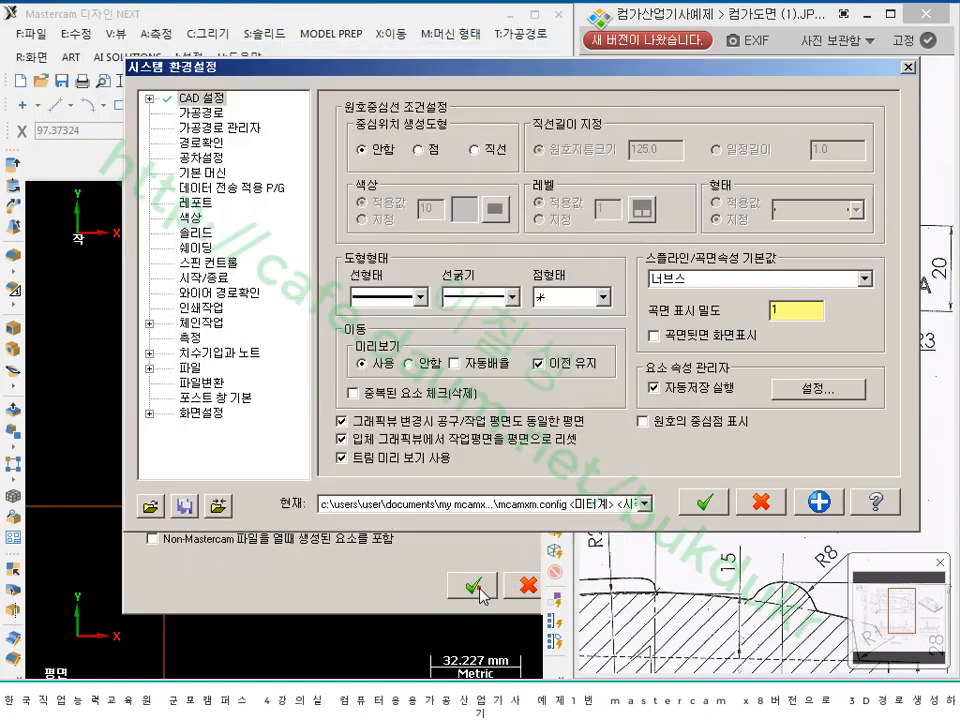
{"action": "left_click", "coordinate": [707, 504]}
{"action": "left_click", "coordinate": [585, 356]}
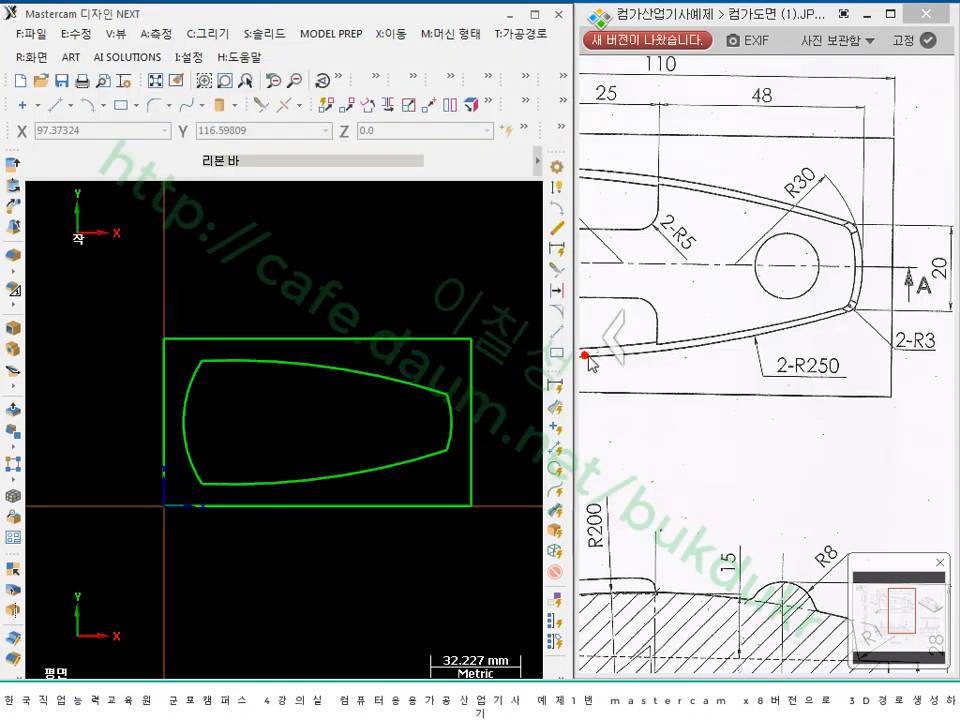
- Dimension the vertical distance between the endpoints of the R30 end arc and between the endpoints of the R40 end arc
{"action": "scroll", "coordinate": [298, 311], "scroll_direction": "down", "scroll_amount": 1}
{"action": "scroll", "coordinate": [443, 333], "scroll_direction": "up", "scroll_amount": 1}
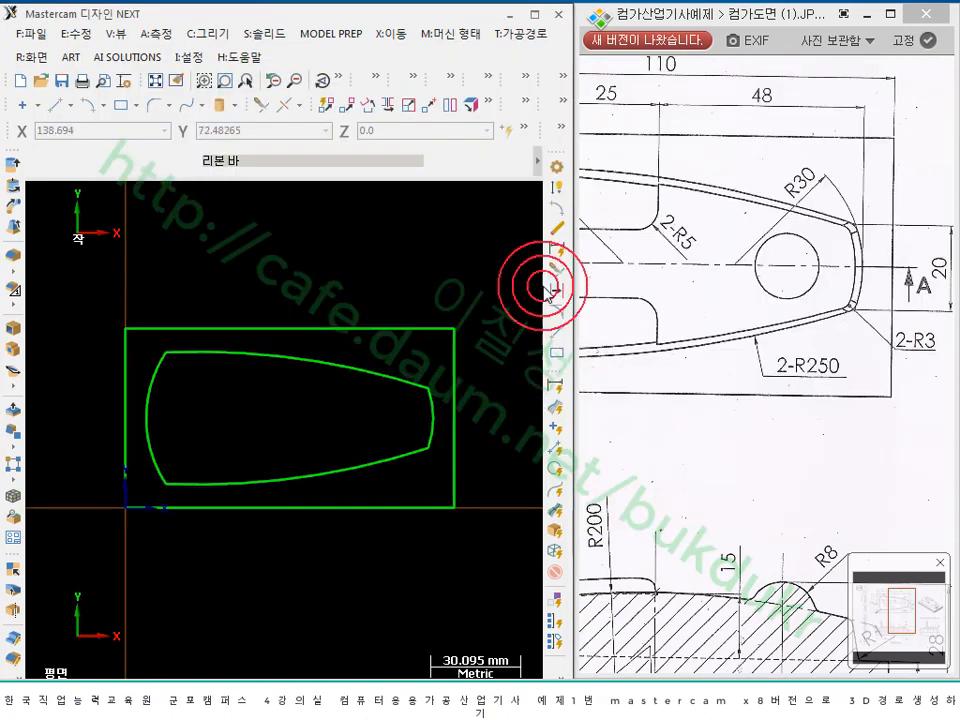
{"action": "left_click", "coordinate": [557, 189]}
{"action": "left_click", "coordinate": [430, 389]}
{"action": "left_click", "coordinate": [430, 450]}
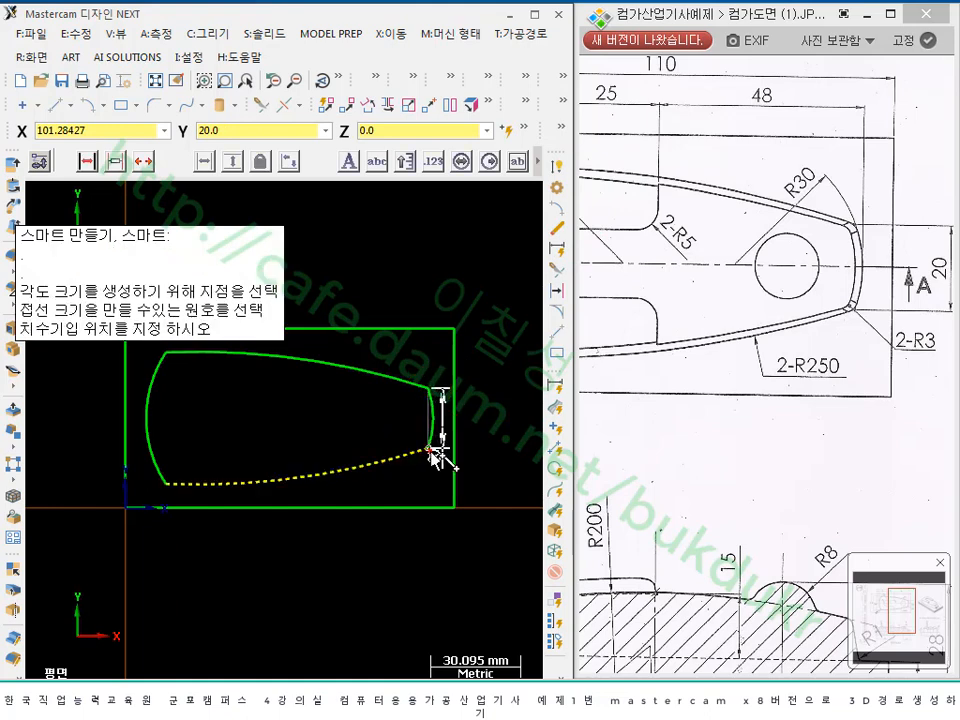
{"action": "left_click", "coordinate": [492, 420]}
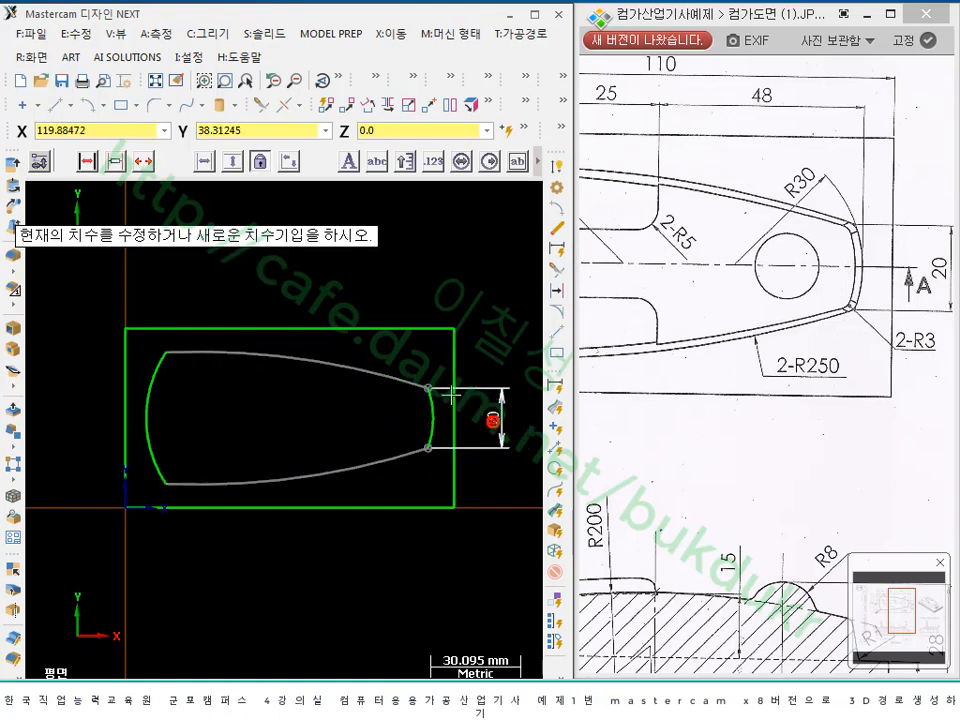
{"action": "left_click", "coordinate": [168, 353]}
{"action": "left_click", "coordinate": [167, 485]}
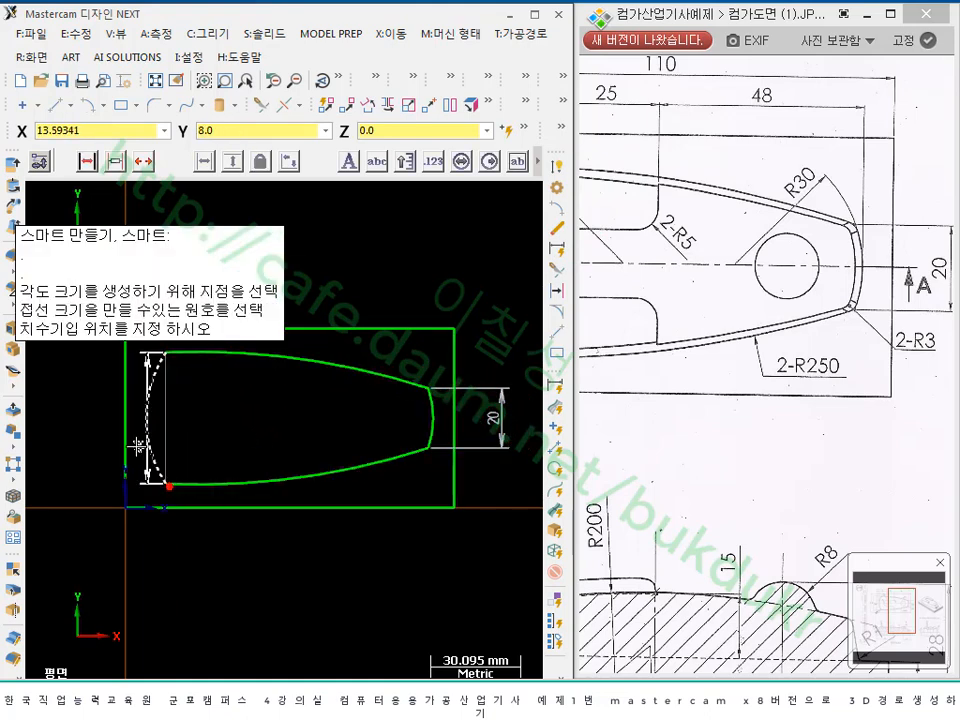
{"action": "left_click", "coordinate": [90, 427]}
- Add radius dimensions to the upper long arc and both end arcs of the inner outline
{"action": "left_click", "coordinate": [240, 362]}
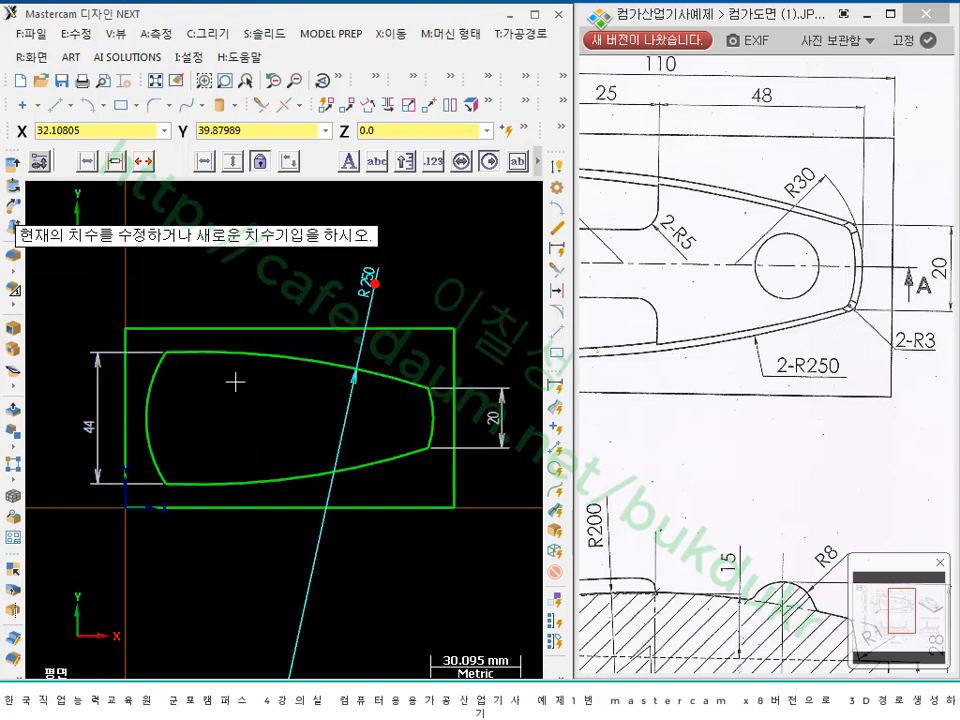
{"action": "left_click", "coordinate": [371, 274]}
{"action": "left_click", "coordinate": [58, 317]}
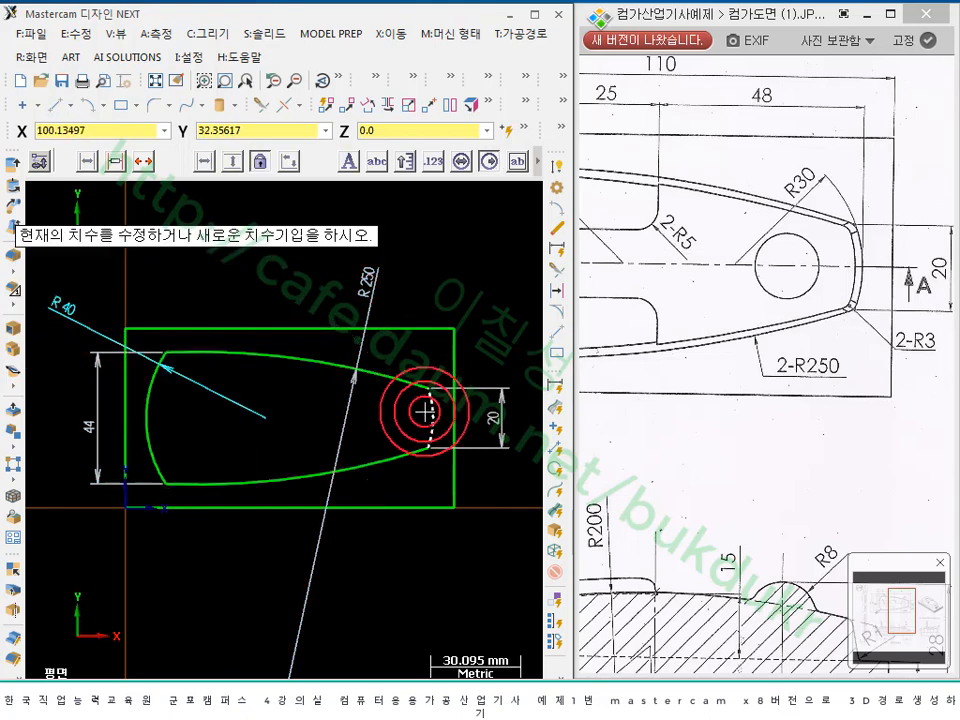
{"action": "left_click", "coordinate": [425, 410]}
{"action": "left_click", "coordinate": [512, 354]}
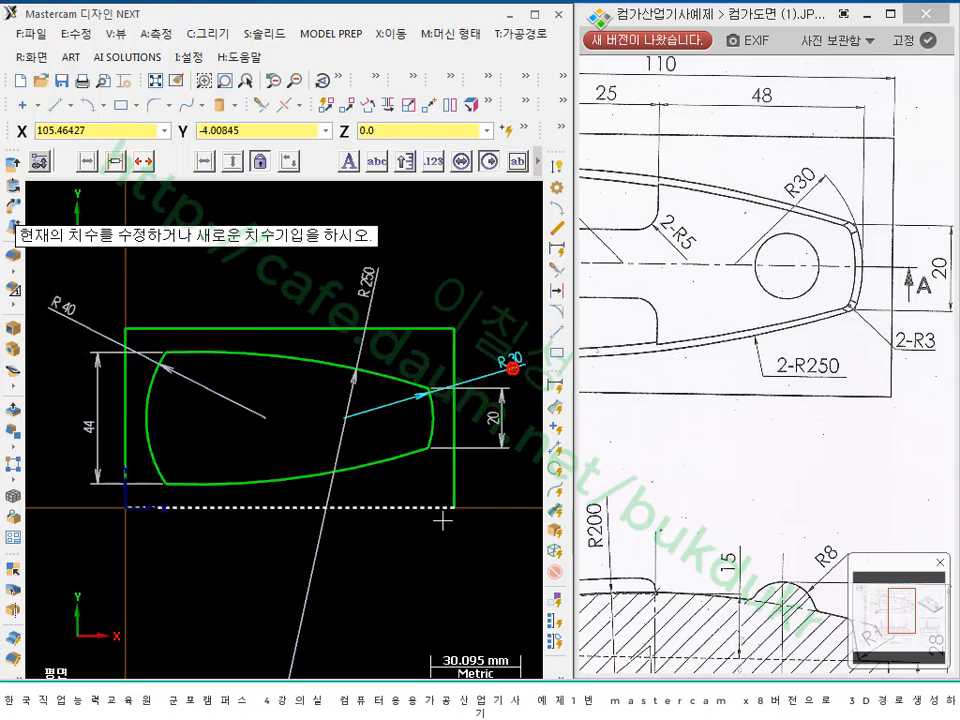
- Dimension the horizontal gap between each end arc and the adjacent vertical side of the outer rectangle
{"action": "left_click", "coordinate": [436, 424]}
{"action": "left_click", "coordinate": [447, 481]}
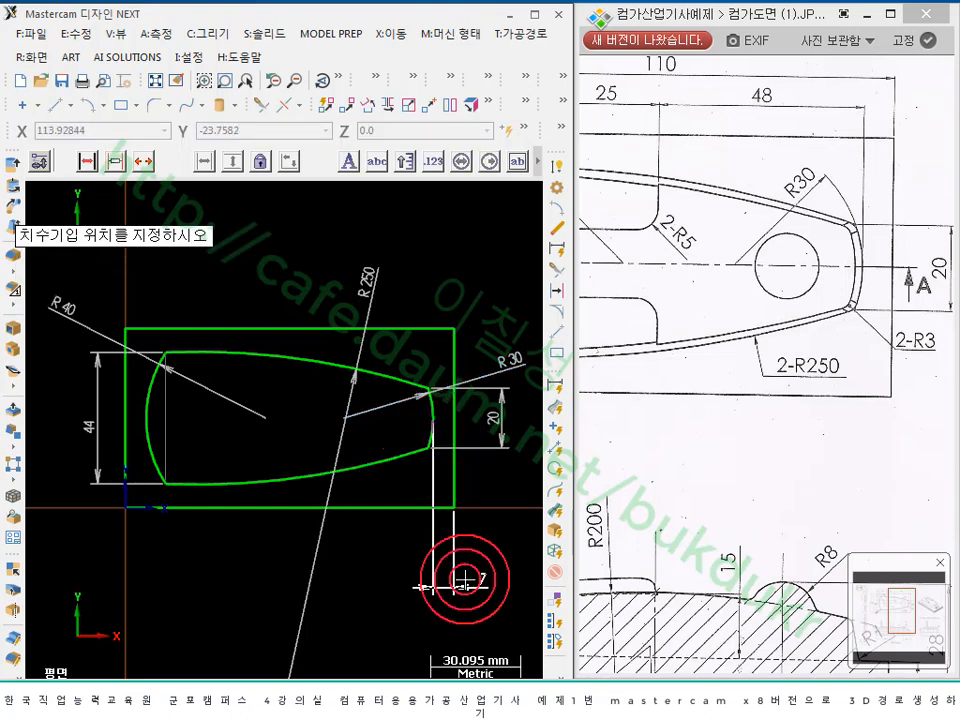
{"action": "left_click", "coordinate": [488, 578]}
{"action": "left_click", "coordinate": [147, 421]}
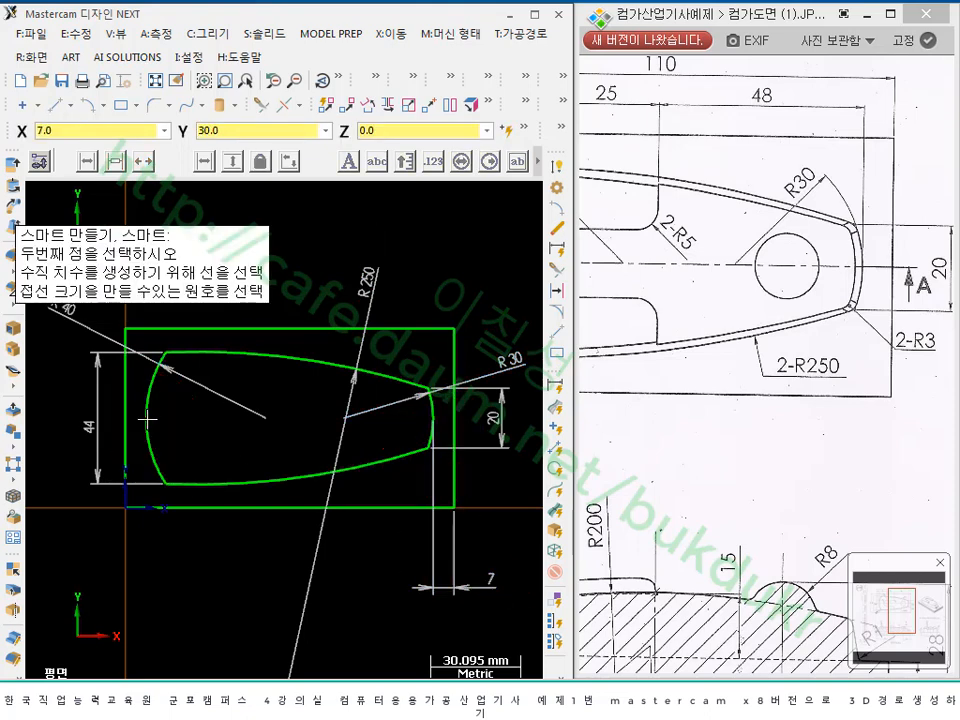
{"action": "left_click", "coordinate": [127, 398]}
{"action": "left_click", "coordinate": [165, 546]}
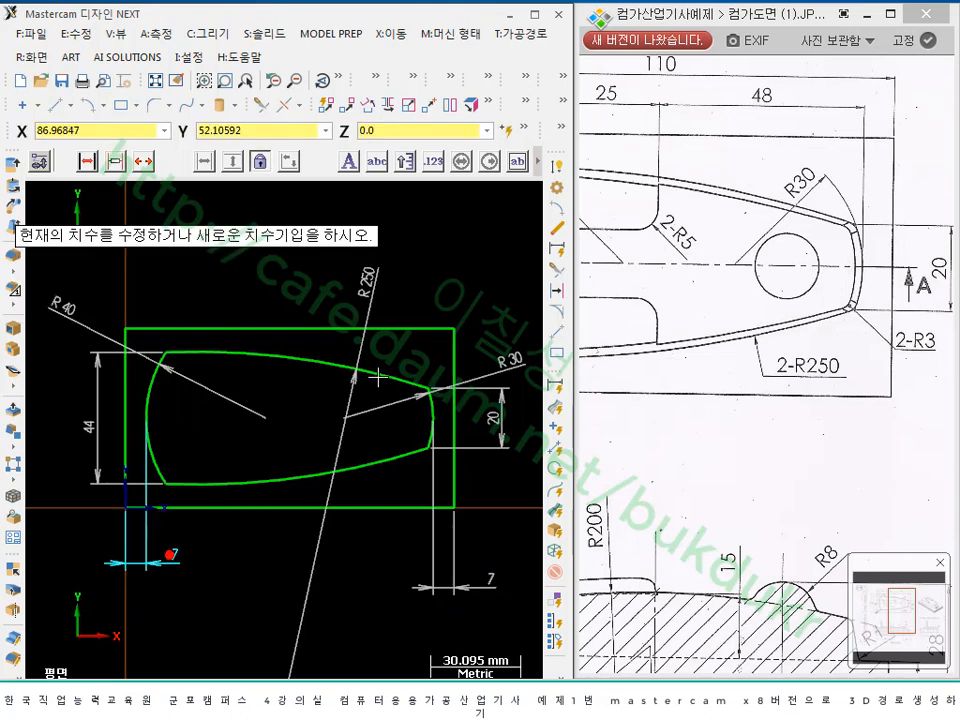
{"action": "left_click", "coordinate": [515, 162]}
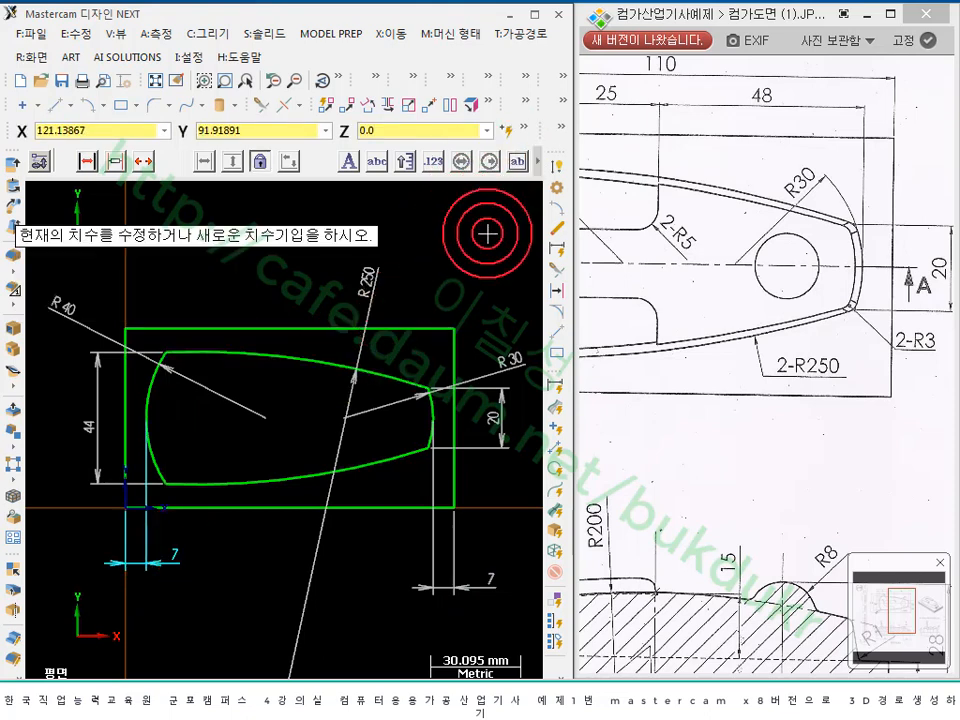
{"action": "key", "text": "Escape"}
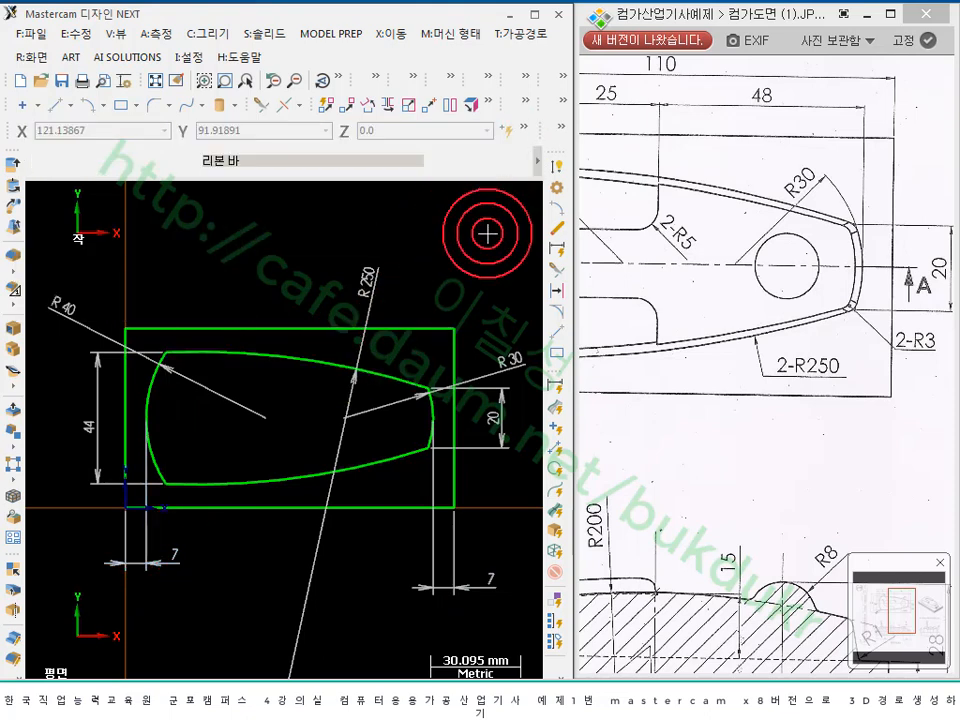
- Save the part on the Desktop as 20200610.mcx-8
{"action": "scroll", "coordinate": [471, 214], "scroll_direction": "down", "scroll_amount": 1}
{"action": "scroll", "coordinate": [406, 456], "scroll_direction": "up", "scroll_amount": 2}
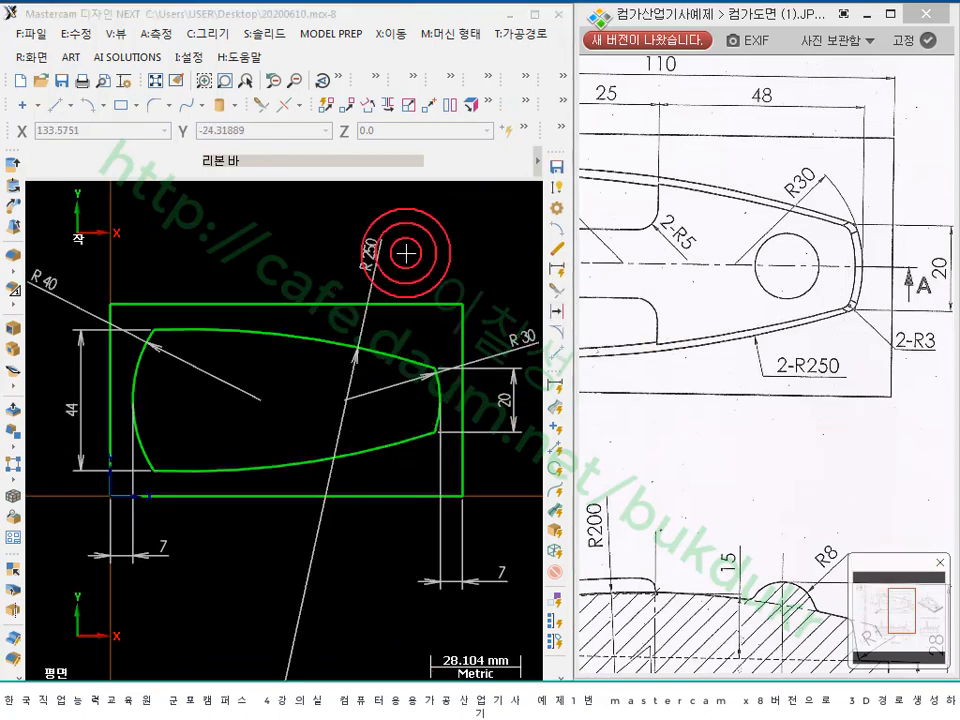
{"action": "left_click", "coordinate": [417, 251]}
{"action": "scroll", "coordinate": [254, 280], "scroll_direction": "down", "scroll_amount": 3}
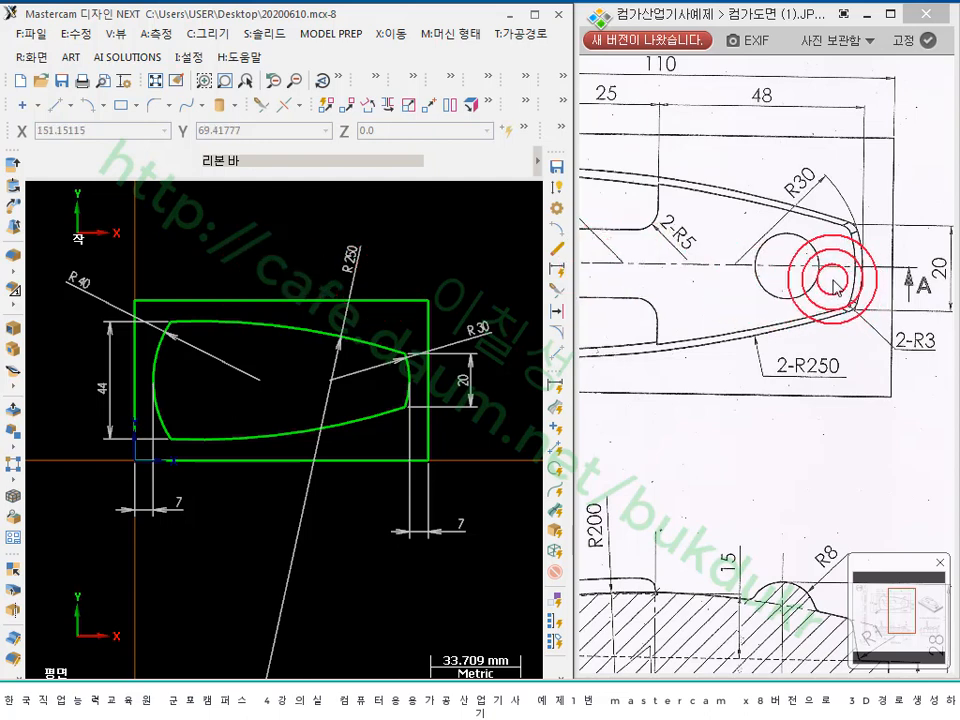
- Delete all the linear and radius dimensions from the sketch, keeping the rectangle and inner outline
{"action": "left_click", "coordinate": [556, 387]}
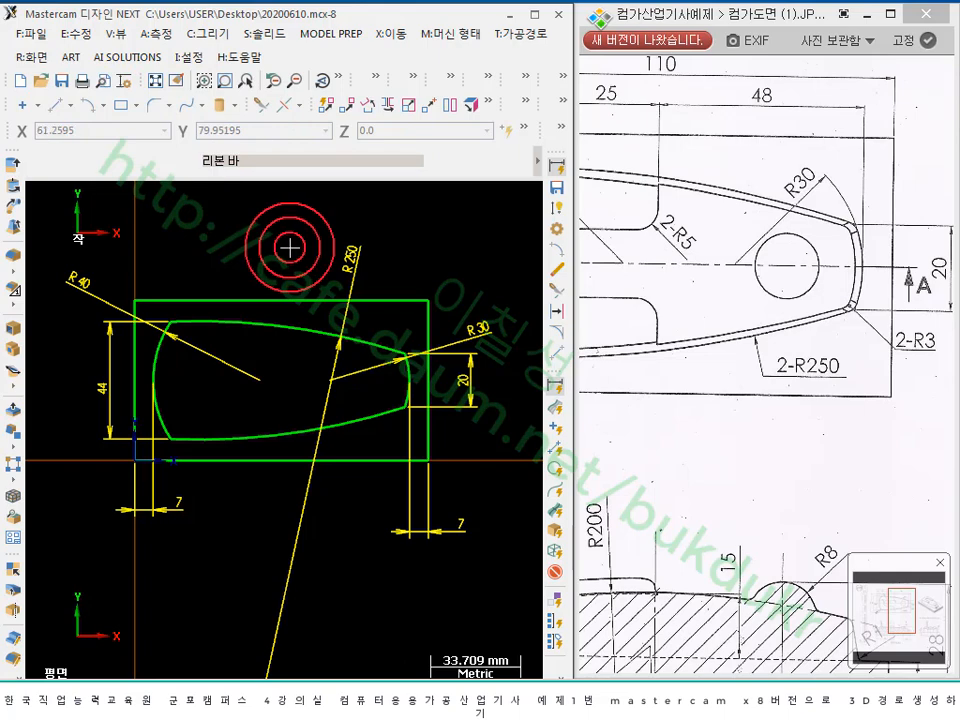
{"action": "left_click", "coordinate": [553, 275]}
{"action": "scroll", "coordinate": [277, 302], "scroll_direction": "down", "scroll_amount": 2}
{"action": "scroll", "coordinate": [277, 302], "scroll_direction": "up", "scroll_amount": 5}
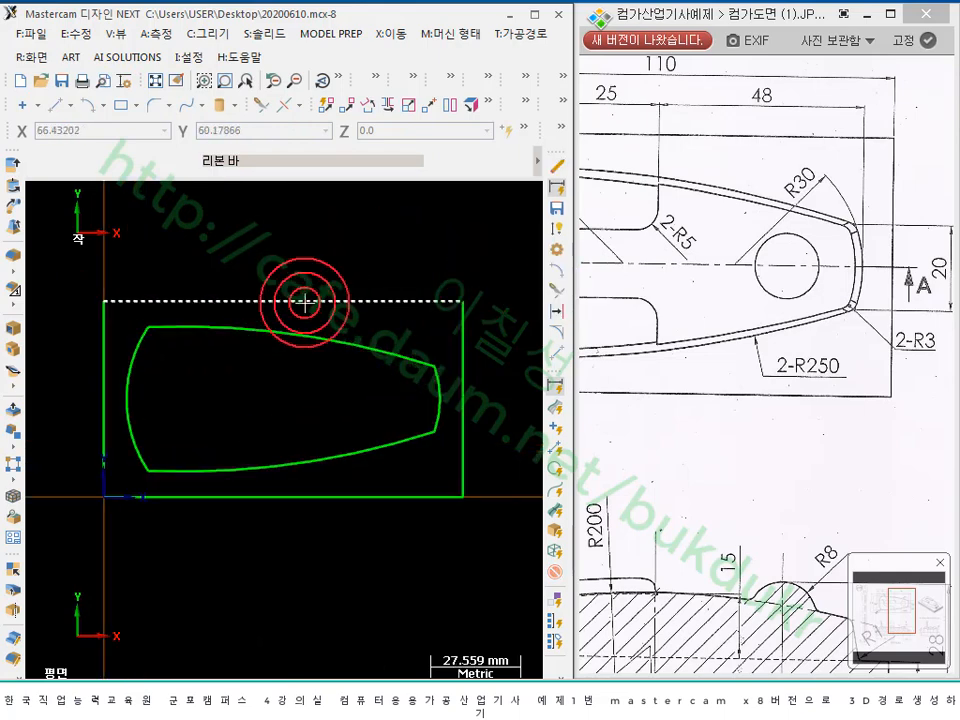
- Examine the plan view and the left half of section A-A in the drawing, temporarily marking the 2-100° side angle
{"action": "scroll", "coordinate": [840, 293], "scroll_direction": "down", "scroll_amount": 5}
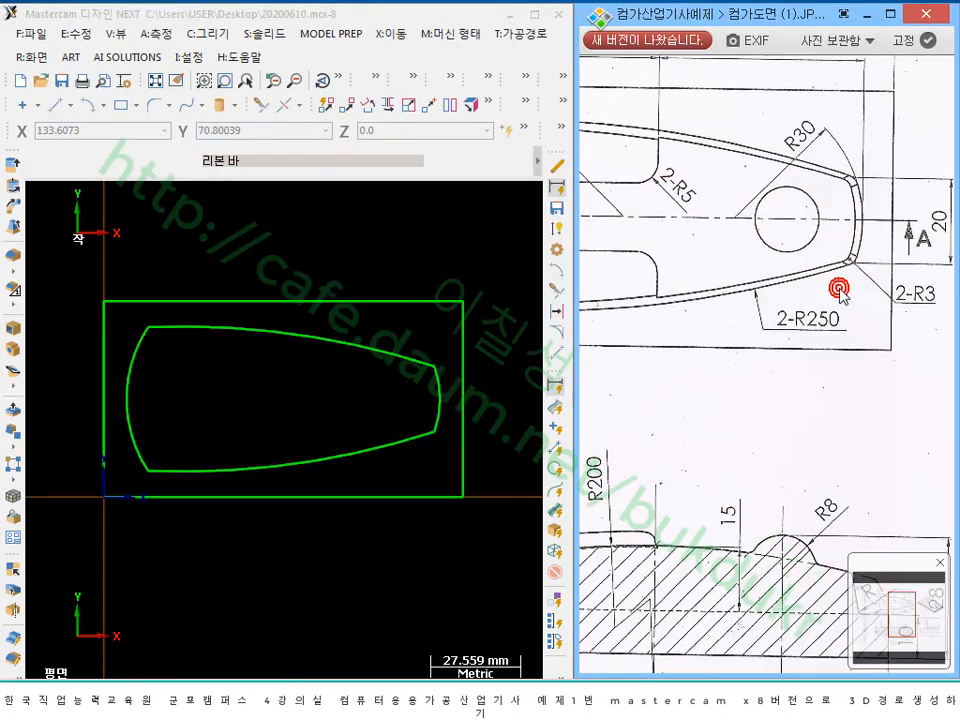
{"action": "scroll", "coordinate": [729, 261], "scroll_direction": "up", "scroll_amount": 6}
{"action": "scroll", "coordinate": [770, 270], "scroll_direction": "left", "scroll_amount": 3}
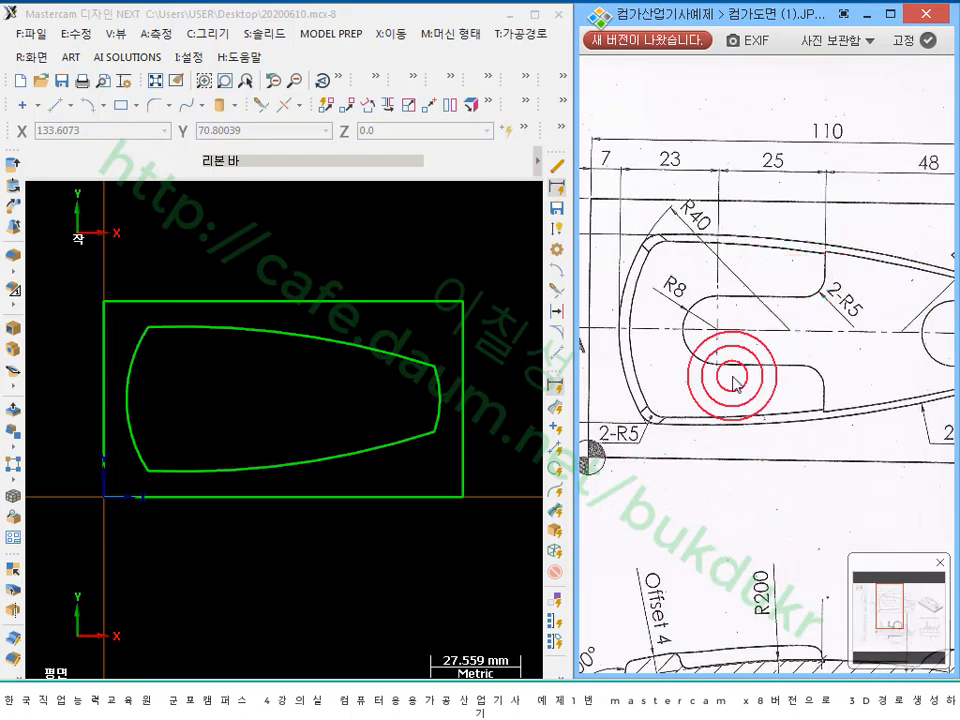
{"action": "scroll", "coordinate": [790, 370], "scroll_direction": "down", "scroll_amount": 5}
{"action": "scroll", "coordinate": [810, 372], "scroll_direction": "left", "scroll_amount": 4}
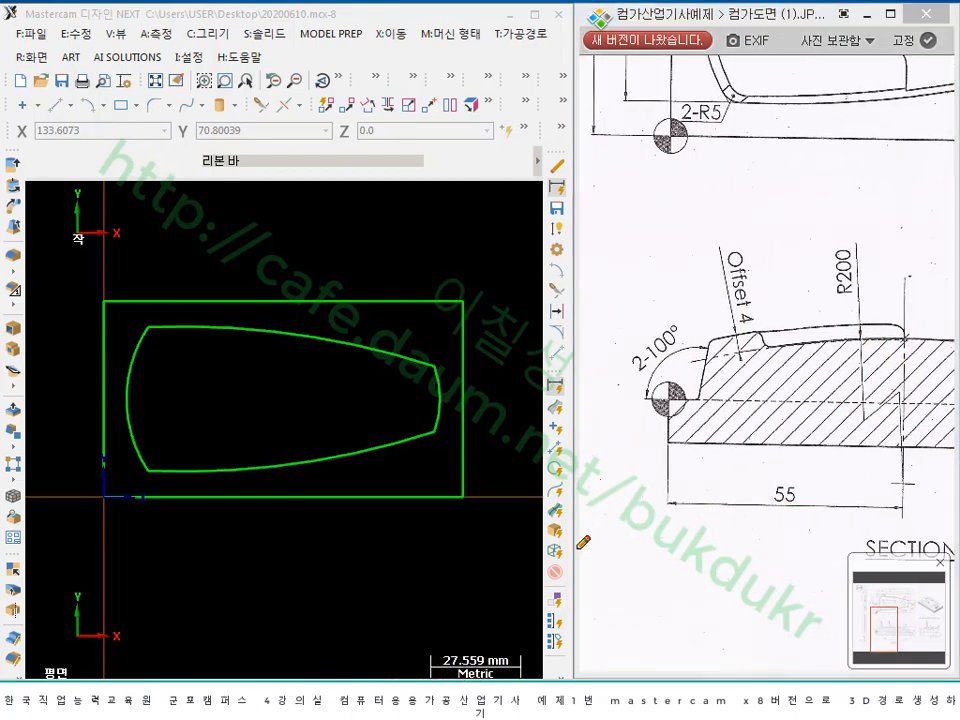
{"action": "left_click", "coordinate": [674, 367]}
{"action": "left_click", "coordinate": [697, 352]}
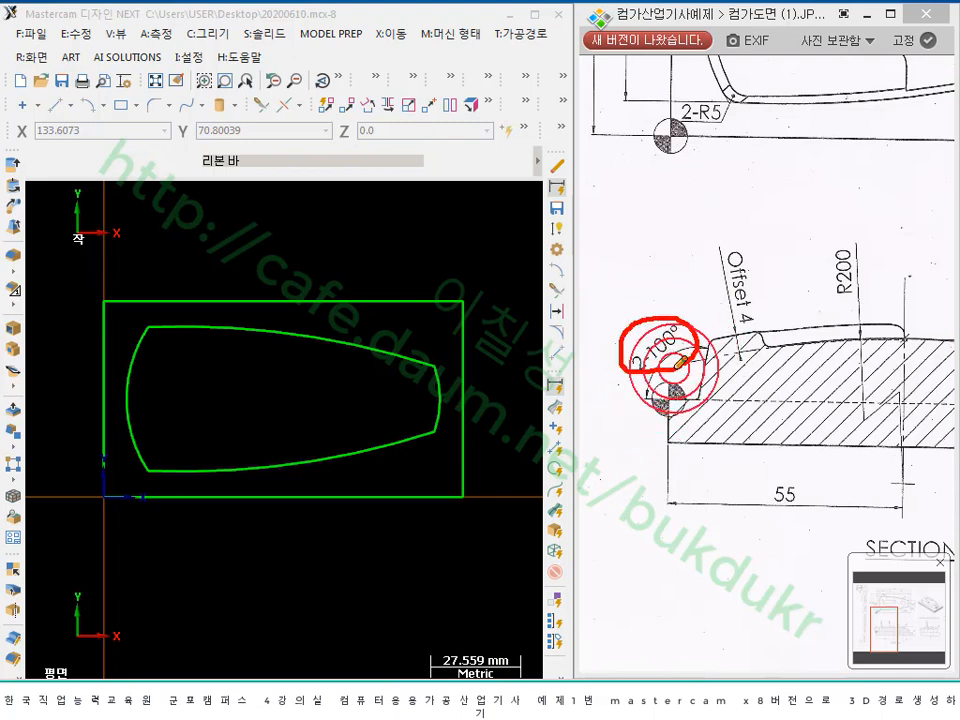
{"action": "left_click_drag", "start_coordinate": [674, 369], "coordinate": [670, 369]}
{"action": "right_click", "coordinate": [707, 300]}
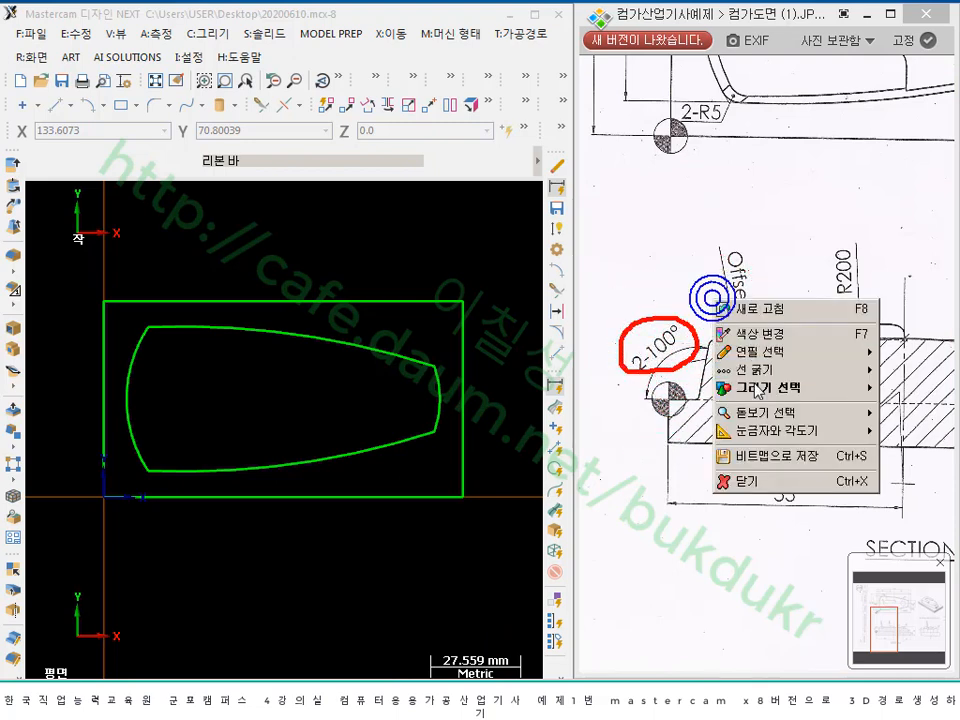
{"action": "left_click", "coordinate": [747, 477]}
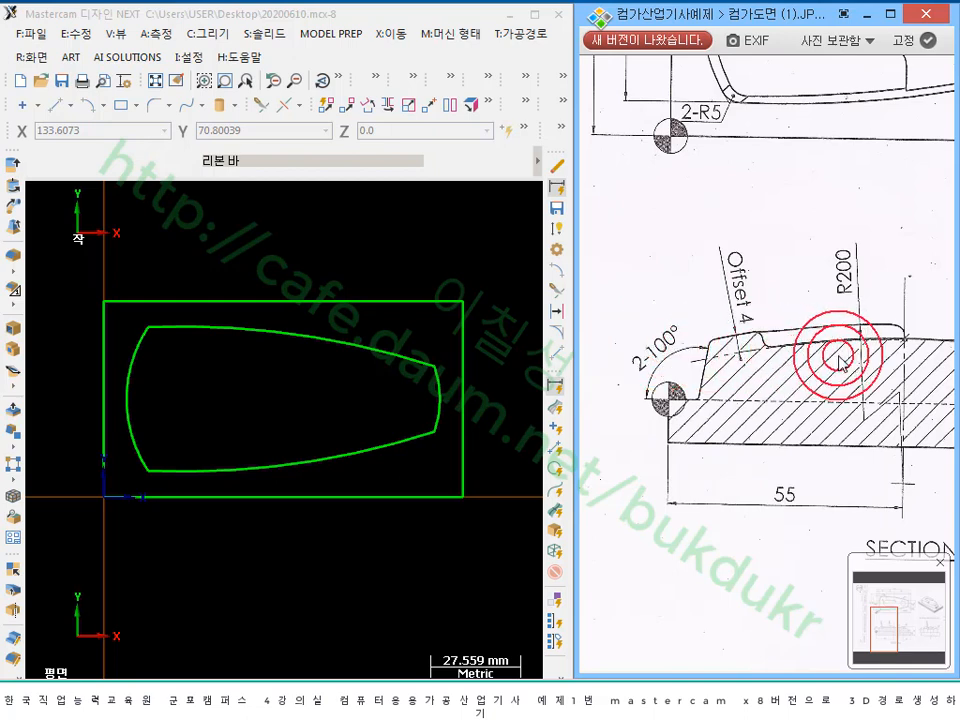
- Examine section A-A and the end view in the drawing for side angles, R200 and R80 profiles, offset and heights
{"action": "left_click_drag", "start_coordinate": [796, 377], "coordinate": [641, 380]}
{"action": "left_click_drag", "start_coordinate": [820, 375], "coordinate": [626, 383]}
{"action": "left_click_drag", "start_coordinate": [808, 375], "coordinate": [772, 377]}
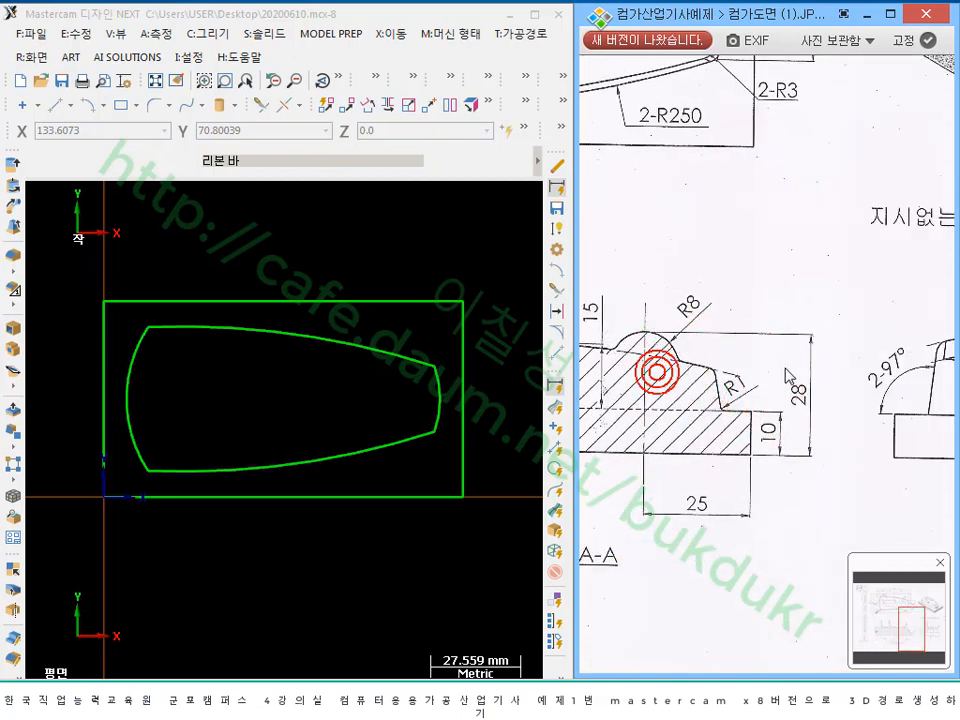
{"action": "left_click_drag", "start_coordinate": [788, 375], "coordinate": [920, 382]}
{"action": "left_click_drag", "start_coordinate": [677, 383], "coordinate": [910, 392]}
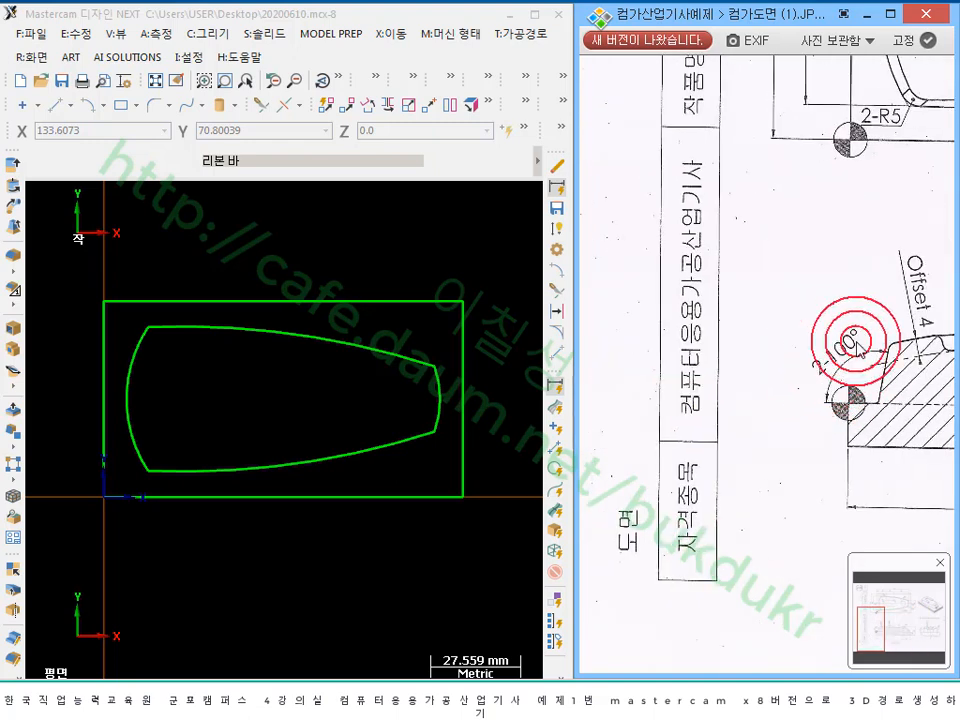
{"action": "left_click_drag", "start_coordinate": [838, 290], "coordinate": [722, 304]}
{"action": "left_click_drag", "start_coordinate": [821, 319], "coordinate": [707, 317]}
{"action": "left_click_drag", "start_coordinate": [860, 318], "coordinate": [757, 316]}
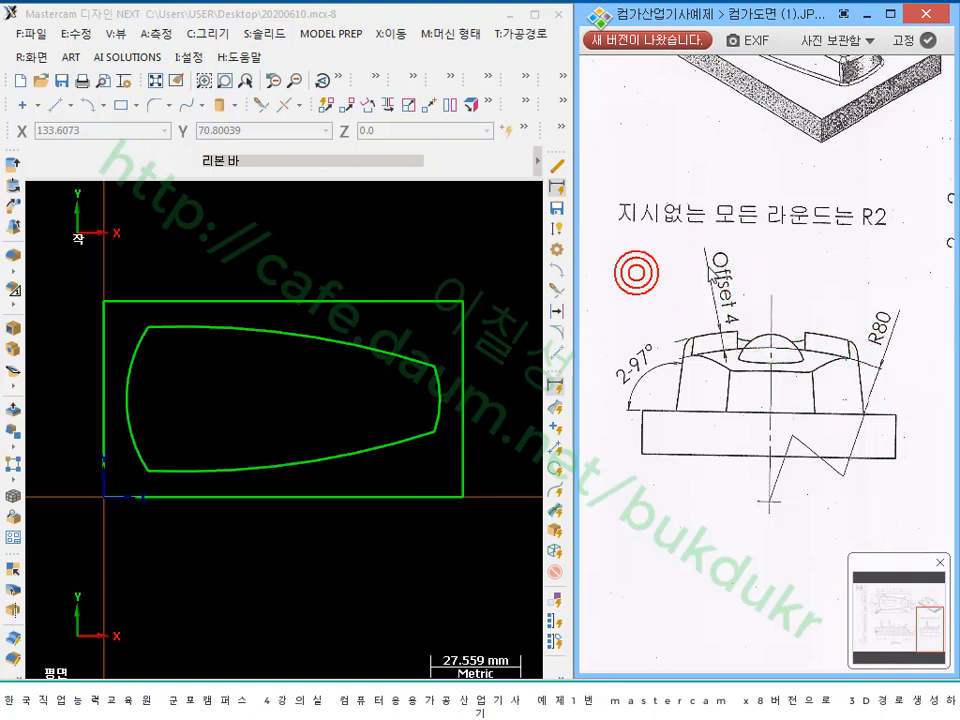
{"action": "left_click_drag", "start_coordinate": [709, 266], "coordinate": [790, 270]}
{"action": "mouse_move", "coordinate": [673, 276]}
{"action": "left_mouse_down"}
{"action": "mouse_move", "coordinate": [851, 272]}
{"action": "mouse_move", "coordinate": [806, 275]}
{"action": "left_mouse_up"}
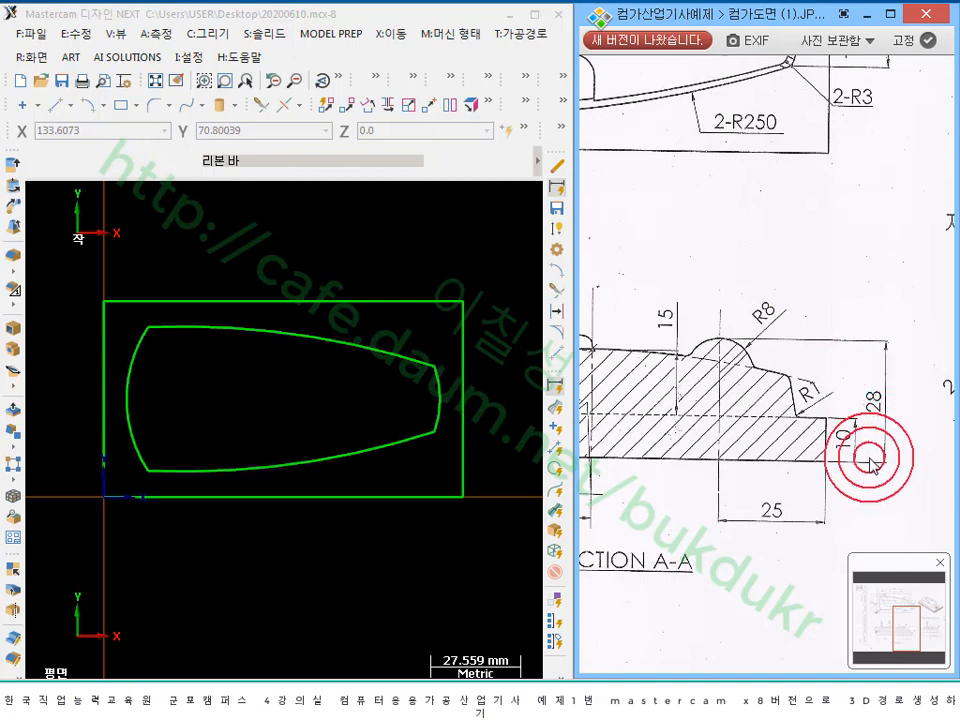
{"action": "mouse_move", "coordinate": [769, 267]}
{"action": "left_mouse_down"}
{"action": "mouse_move", "coordinate": [866, 261]}
{"action": "mouse_move", "coordinate": [768, 264]}
{"action": "left_mouse_up"}
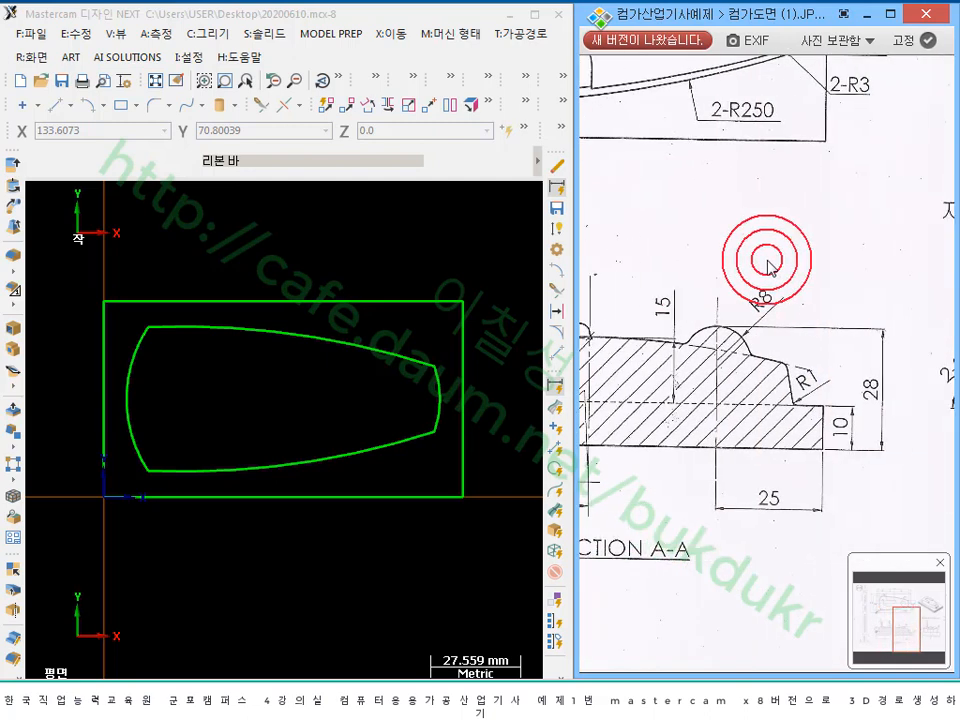
{"action": "left_click_drag", "start_coordinate": [768, 264], "coordinate": [838, 267]}
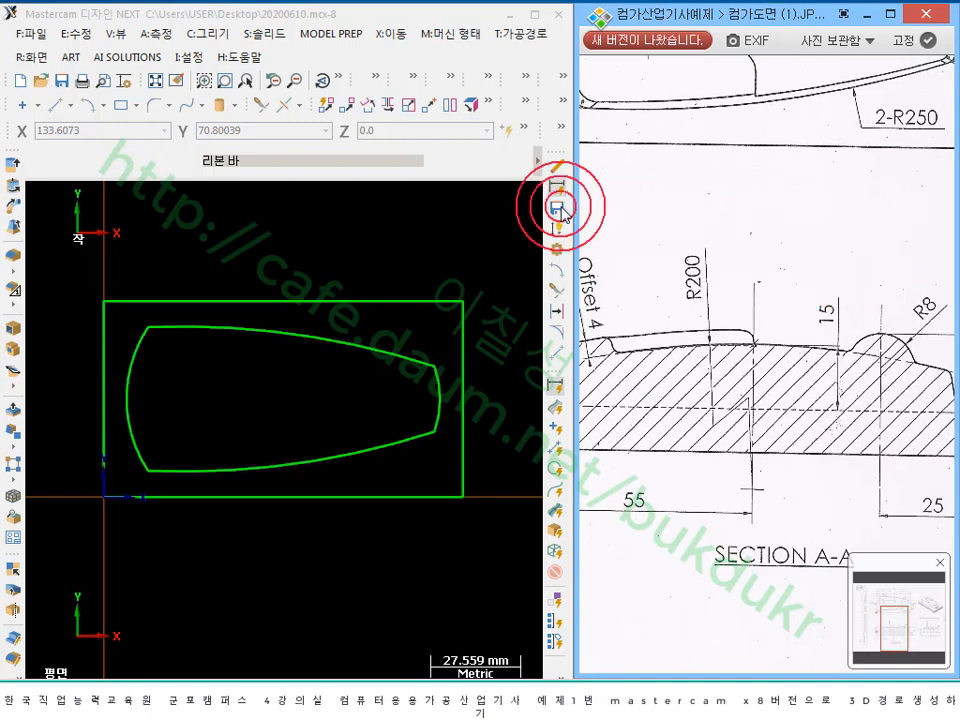
- In isometric view, chain the closed inner outline for a solid extrusion and reverse the chain direction
{"action": "left_click", "coordinate": [364, 234]}
{"action": "scroll", "coordinate": [336, 386], "scroll_direction": "down", "scroll_amount": 1}
{"action": "scroll", "coordinate": [334, 374], "scroll_direction": "up", "scroll_amount": 1}
{"action": "right_click", "coordinate": [324, 279]}
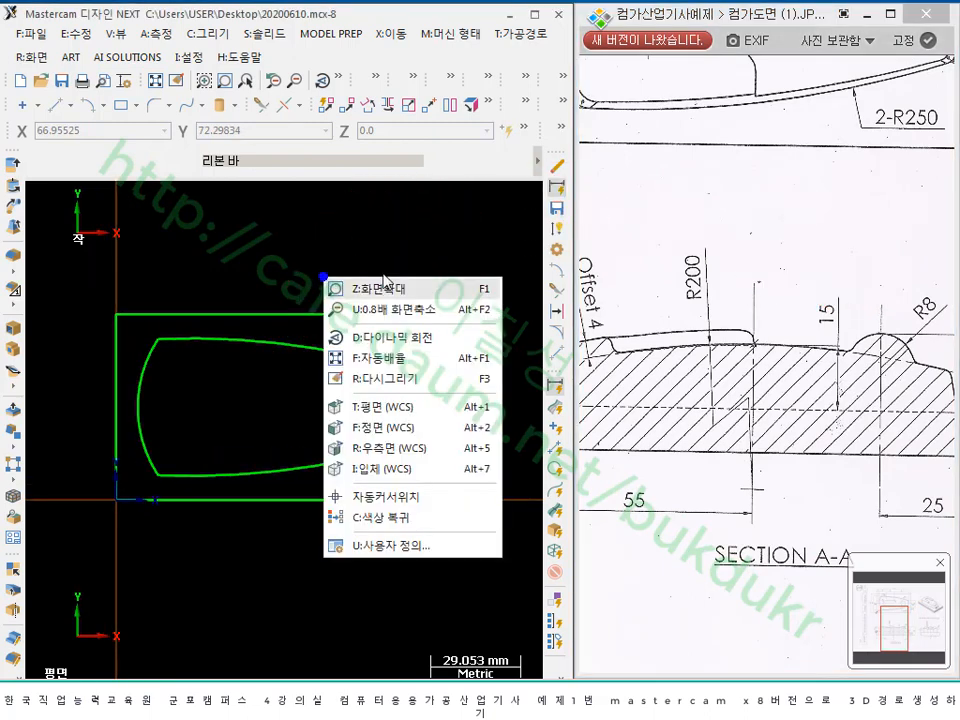
{"action": "left_click", "coordinate": [386, 479]}
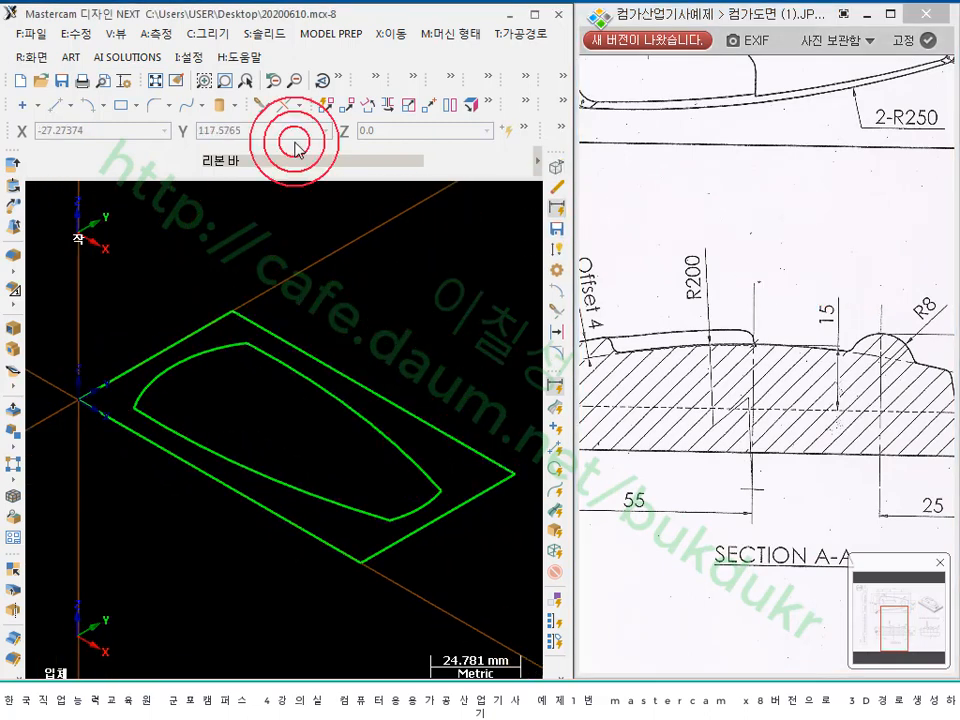
{"action": "left_click", "coordinate": [271, 34]}
{"action": "left_click", "coordinate": [284, 54]}
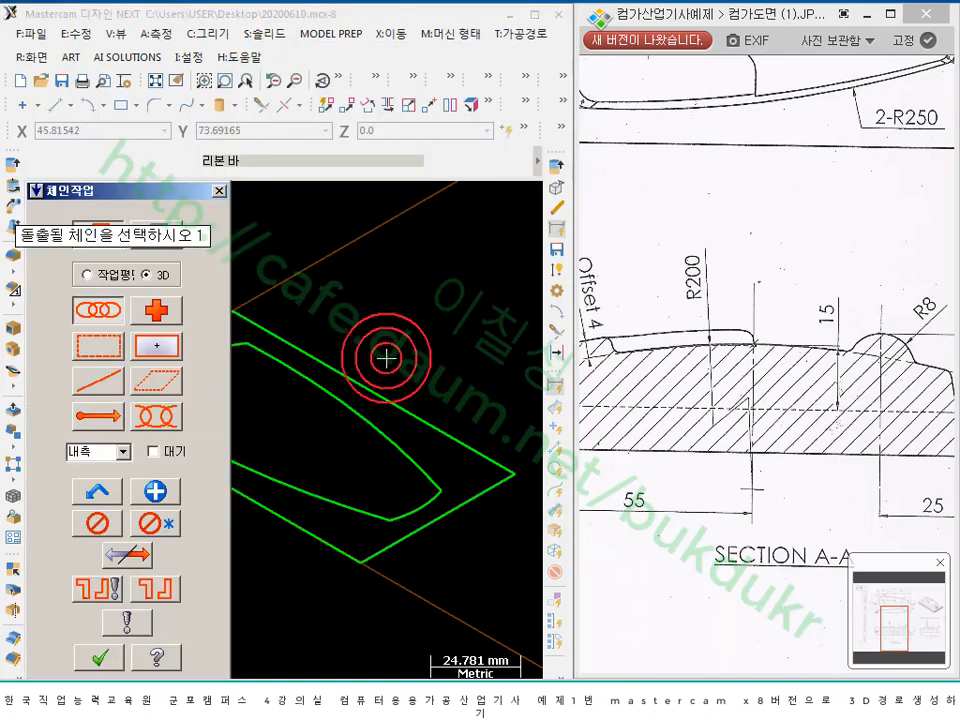
{"action": "scroll", "coordinate": [386, 355], "scroll_direction": "down", "scroll_amount": 2}
{"action": "left_click", "coordinate": [395, 362]}
{"action": "scroll", "coordinate": [375, 364], "scroll_direction": "down", "scroll_amount": 1}
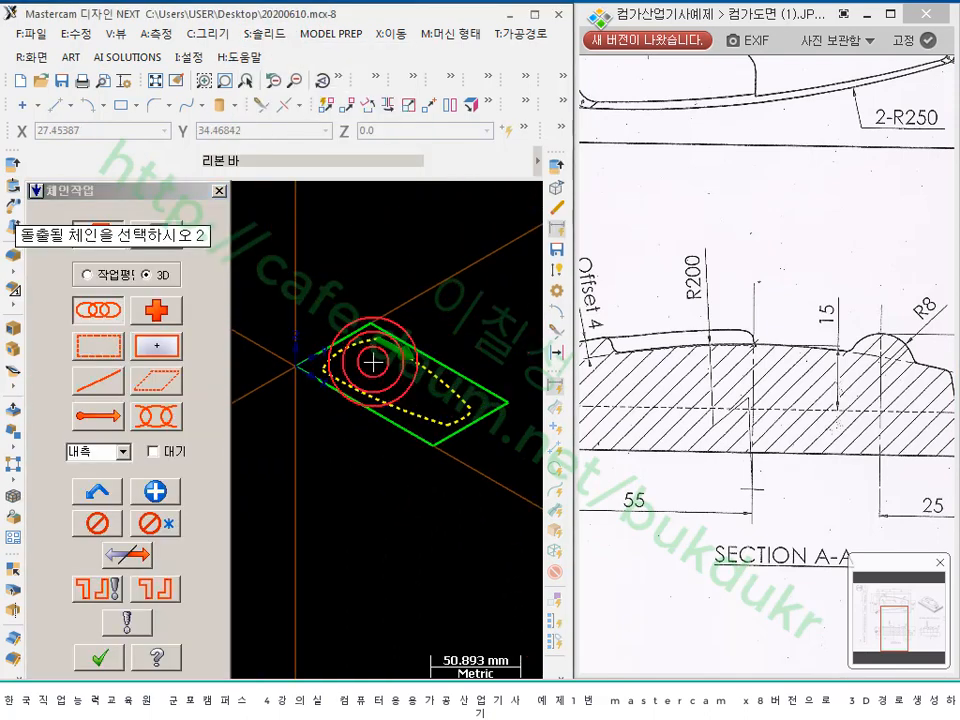
{"action": "scroll", "coordinate": [454, 392], "scroll_direction": "up", "scroll_amount": 2}
{"action": "left_click", "coordinate": [145, 557]}
{"action": "left_click", "coordinate": [100, 657]}
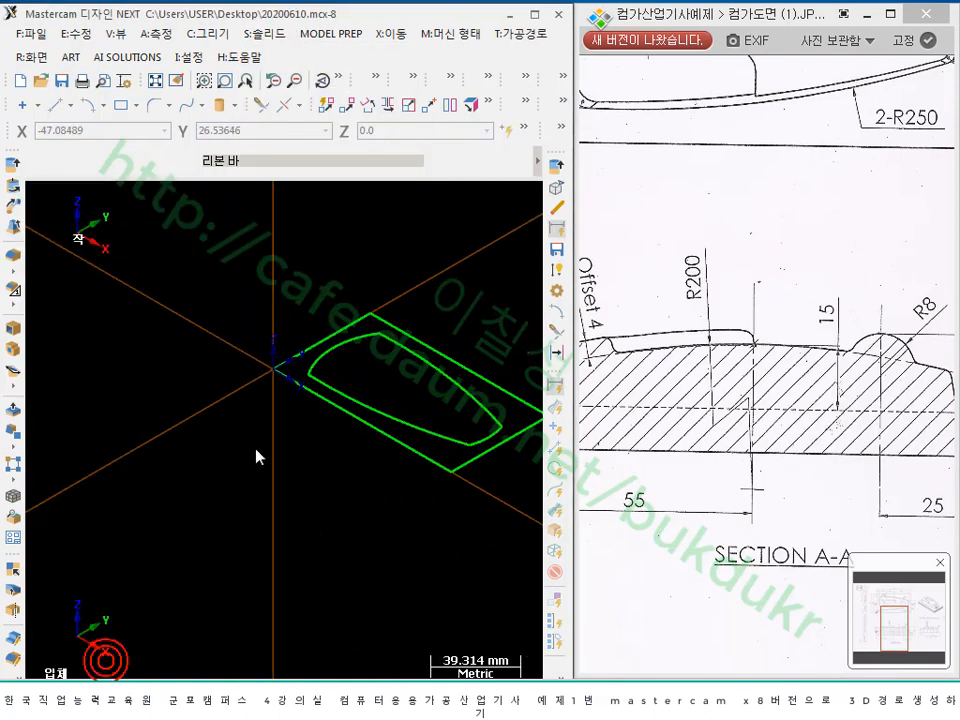
- Set the extrusion distance of the new solid body to 25 mm
{"action": "left_click", "coordinate": [181, 421]}
{"action": "middle_click_drag", "start_coordinate": [308, 420], "coordinate": [492, 343]}
{"action": "left_click", "coordinate": [165, 607]}
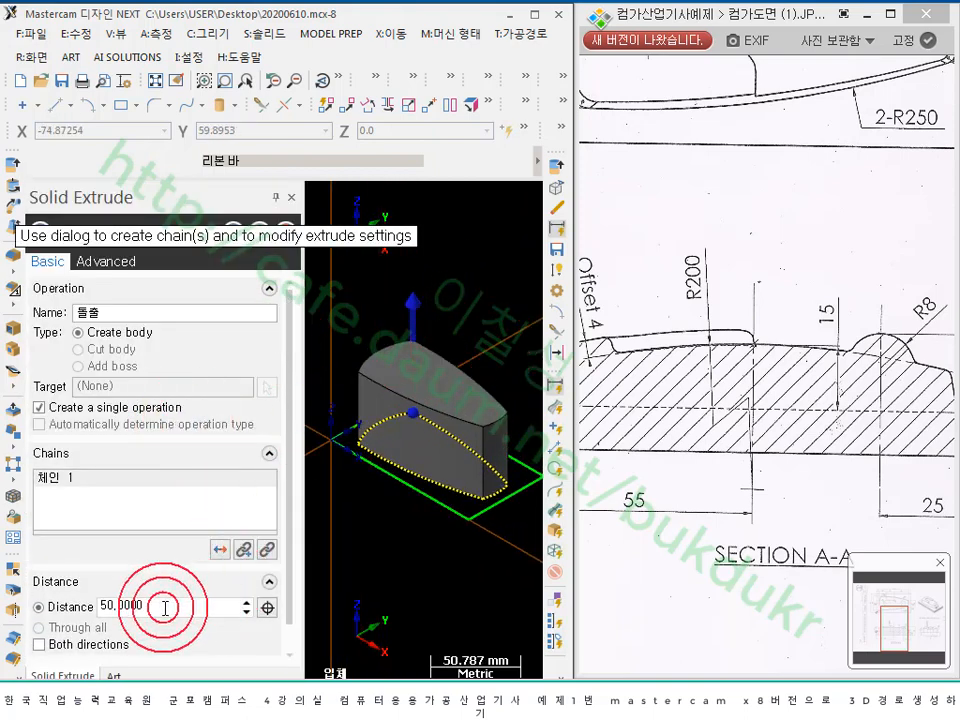
{"action": "key", "text": "Return"}
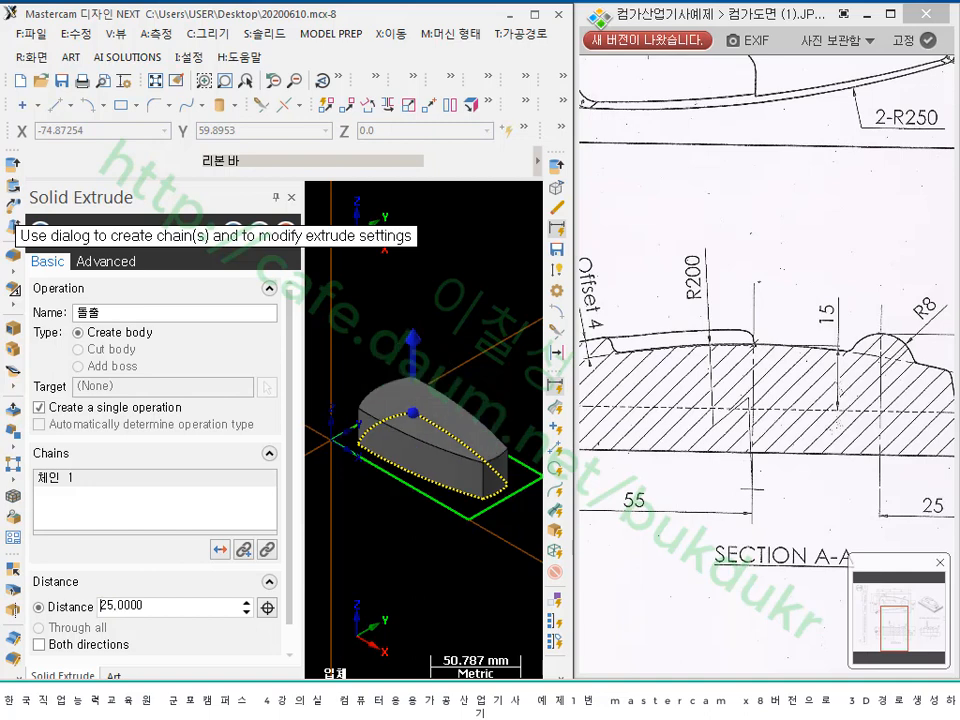
{"action": "left_click", "coordinate": [419, 436]}
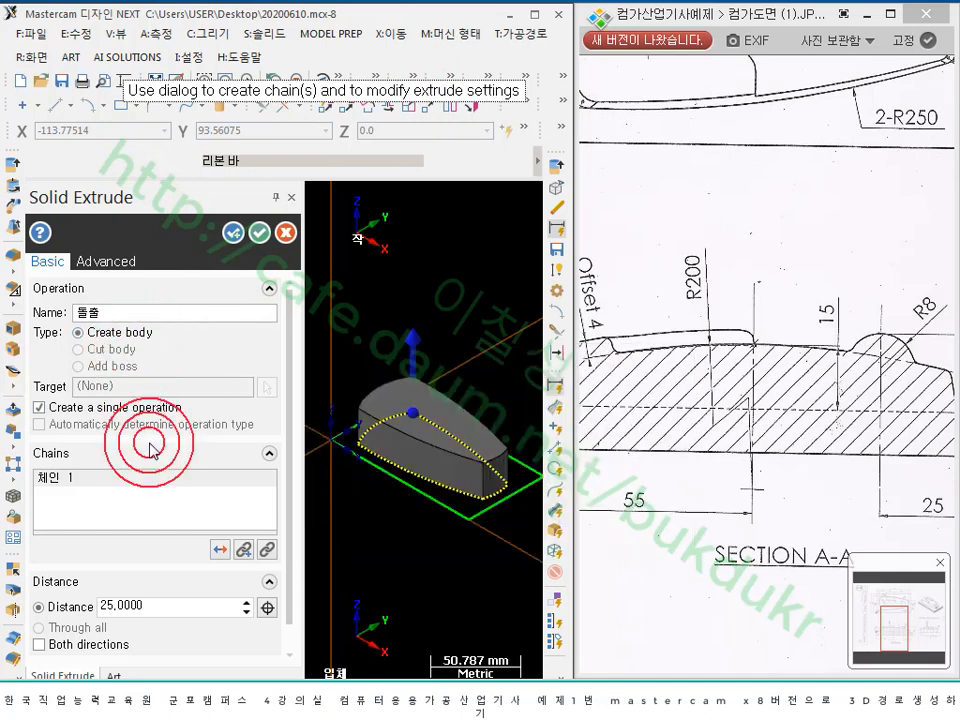
- Apply a 10° draft to the extrusion walls, create the solid, and close the Art manager
{"action": "left_click", "coordinate": [90, 264]}
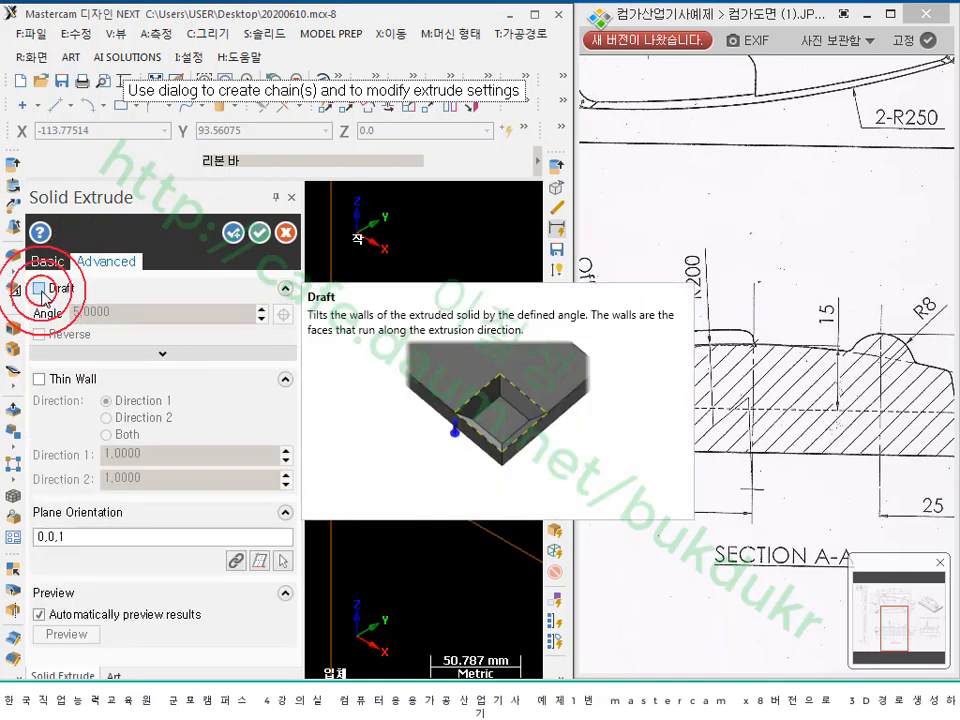
{"action": "left_click", "coordinate": [40, 290]}
{"action": "left_click", "coordinate": [128, 313]}
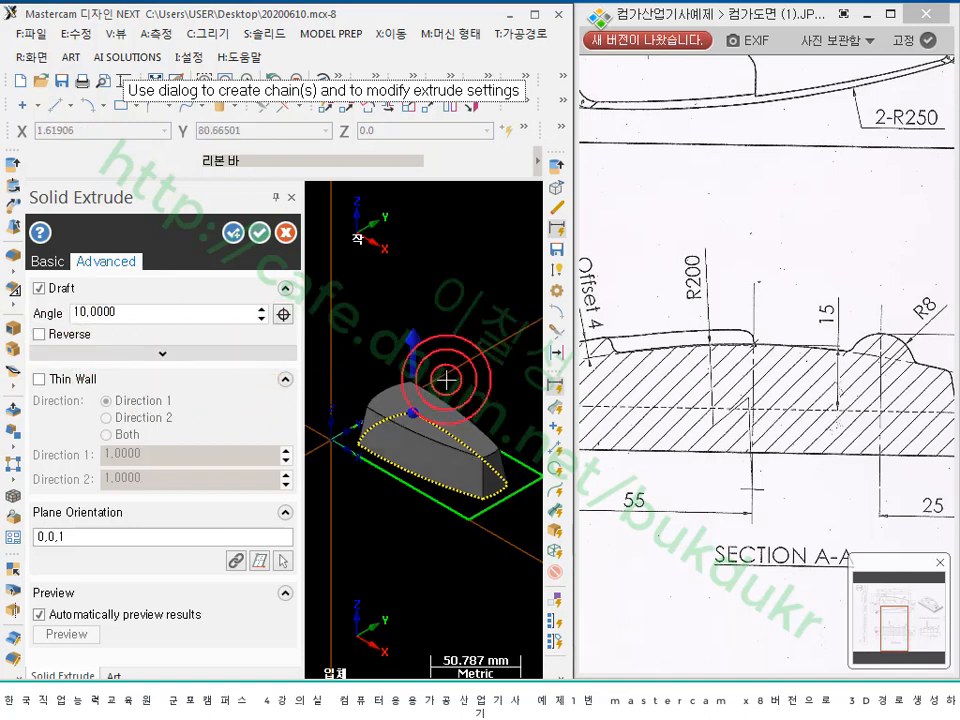
{"action": "scroll", "coordinate": [430, 392], "scroll_direction": "up", "scroll_amount": 2}
{"action": "scroll", "coordinate": [430, 392], "scroll_direction": "down", "scroll_amount": 3}
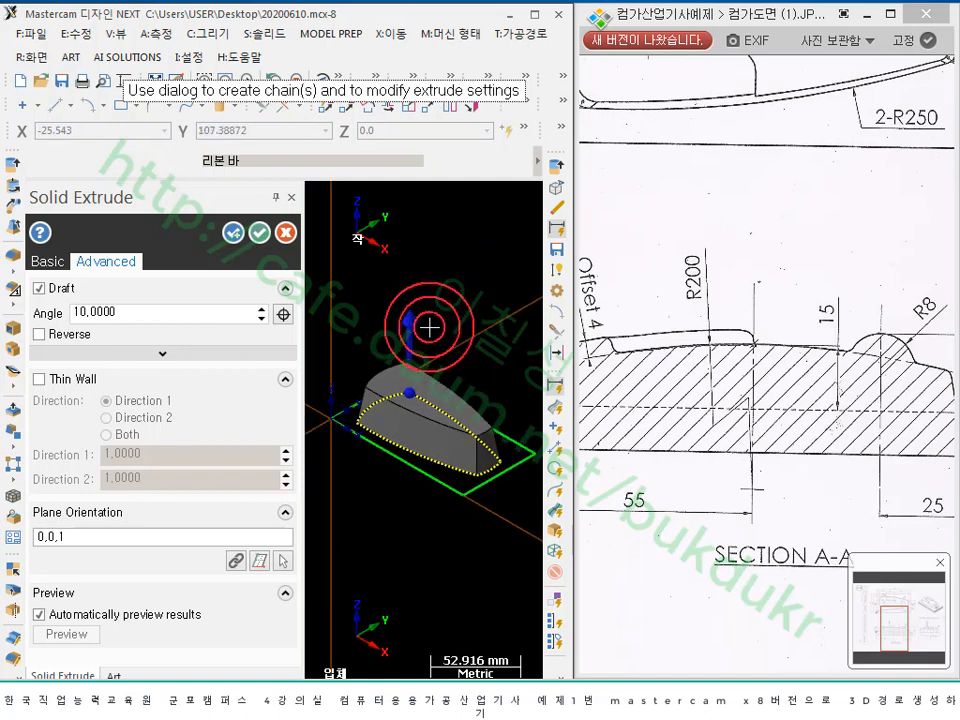
{"action": "left_click", "coordinate": [261, 235]}
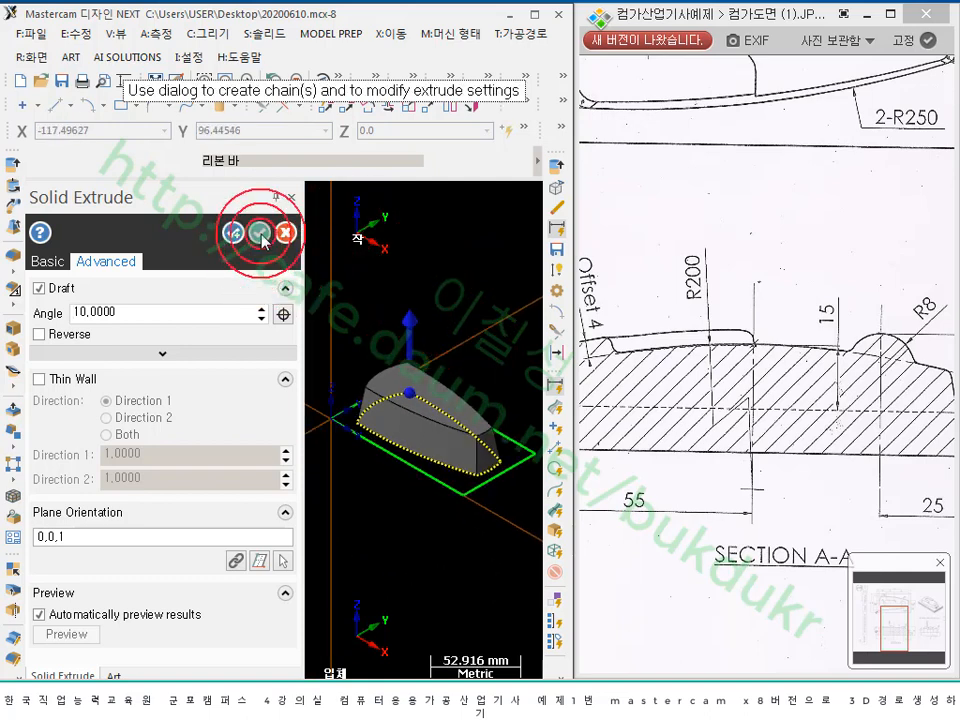
{"action": "scroll", "coordinate": [450, 321], "scroll_direction": "up", "scroll_amount": 2}
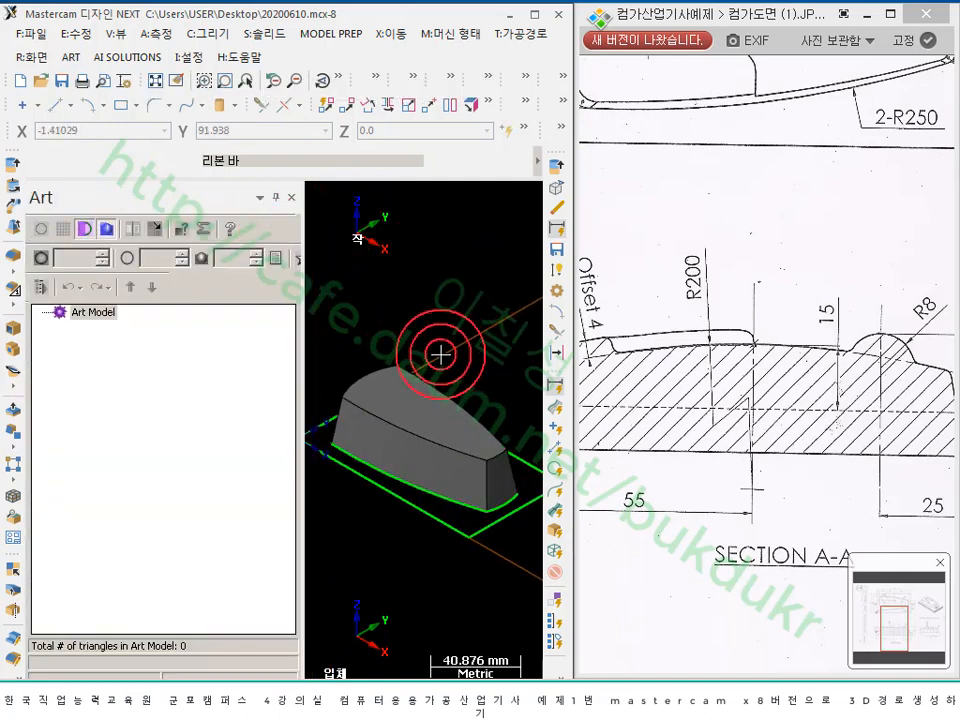
{"action": "left_click", "coordinate": [290, 199]}
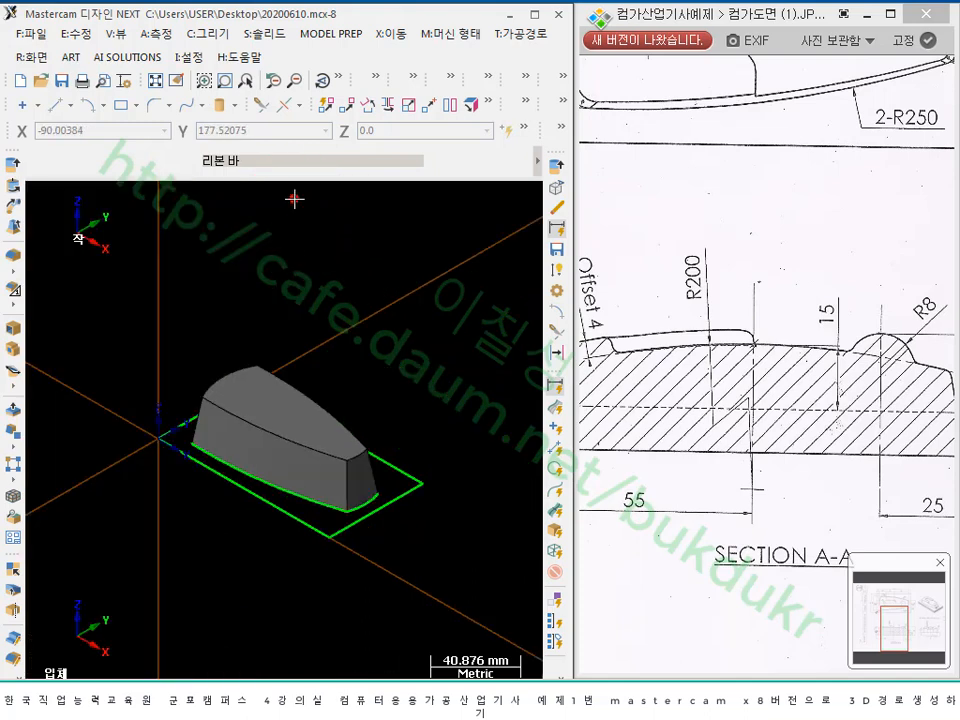
- Inspect the drafted solid and check its long front side face with the dynamic analysis
{"action": "scroll", "coordinate": [321, 444], "scroll_direction": "up", "scroll_amount": 4}
{"action": "scroll", "coordinate": [268, 417], "scroll_direction": "up", "scroll_amount": 1}
{"action": "mouse_move", "coordinate": [278, 412]}
{"action": "middle_mouse_down"}
{"action": "mouse_move", "coordinate": [313, 384]}
{"action": "mouse_move", "coordinate": [291, 388]}
{"action": "mouse_move", "coordinate": [279, 391]}
{"action": "mouse_move", "coordinate": [339, 379]}
{"action": "mouse_move", "coordinate": [399, 388]}
{"action": "mouse_move", "coordinate": [422, 449]}
{"action": "mouse_move", "coordinate": [339, 369]}
{"action": "mouse_move", "coordinate": [279, 390]}
{"action": "mouse_move", "coordinate": [288, 407]}
{"action": "middle_mouse_up"}
{"action": "scroll", "coordinate": [288, 407], "scroll_direction": "up", "scroll_amount": 1}
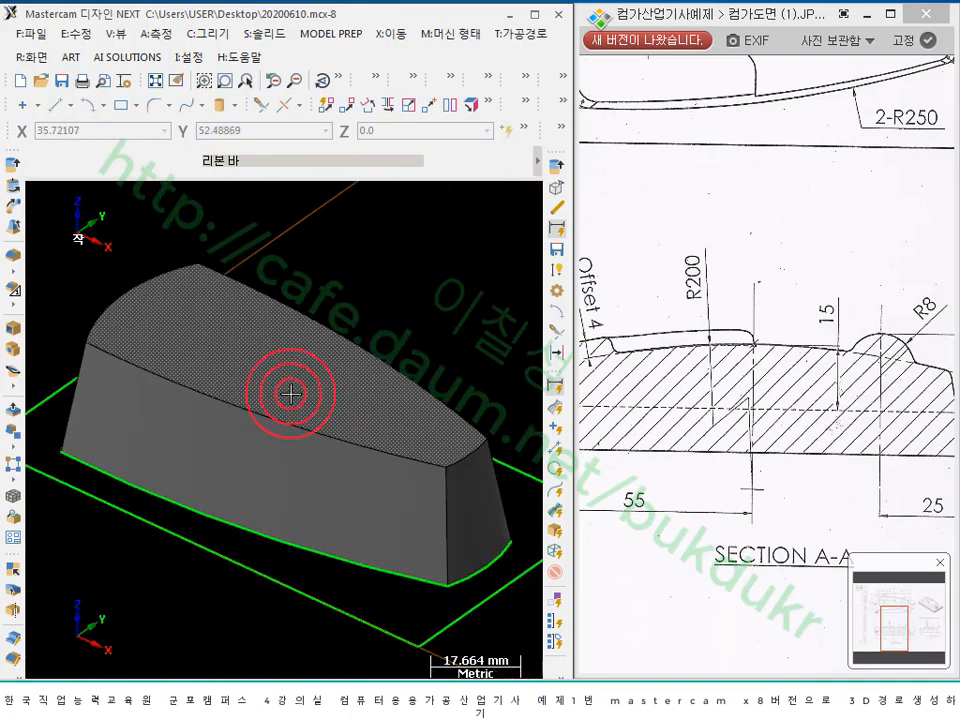
{"action": "scroll", "coordinate": [290, 395], "scroll_direction": "down", "scroll_amount": 1}
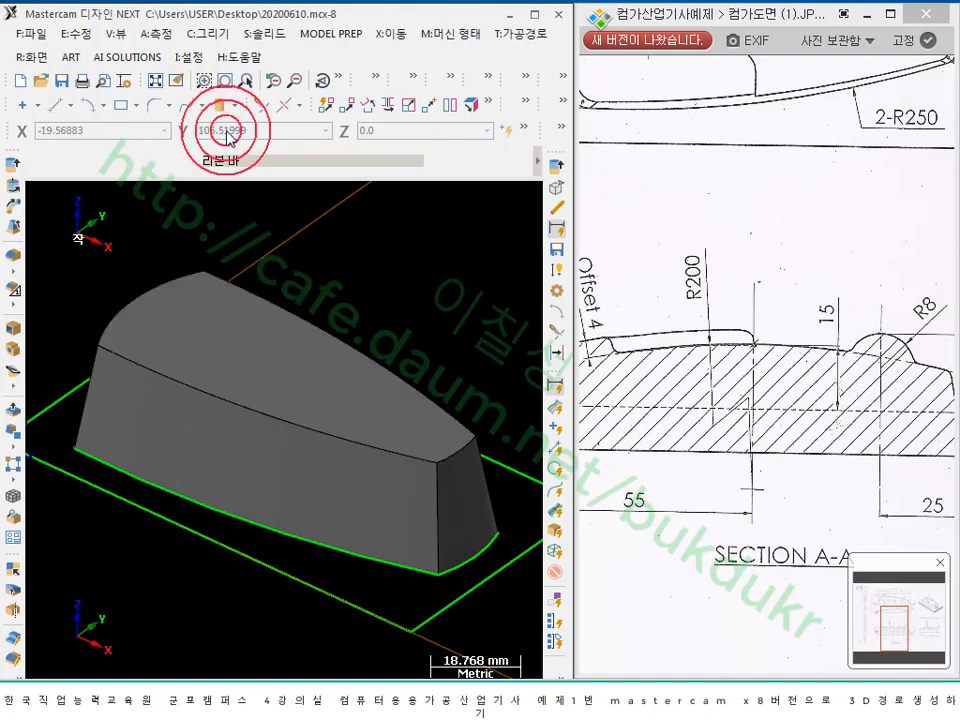
{"action": "left_click", "coordinate": [157, 33]}
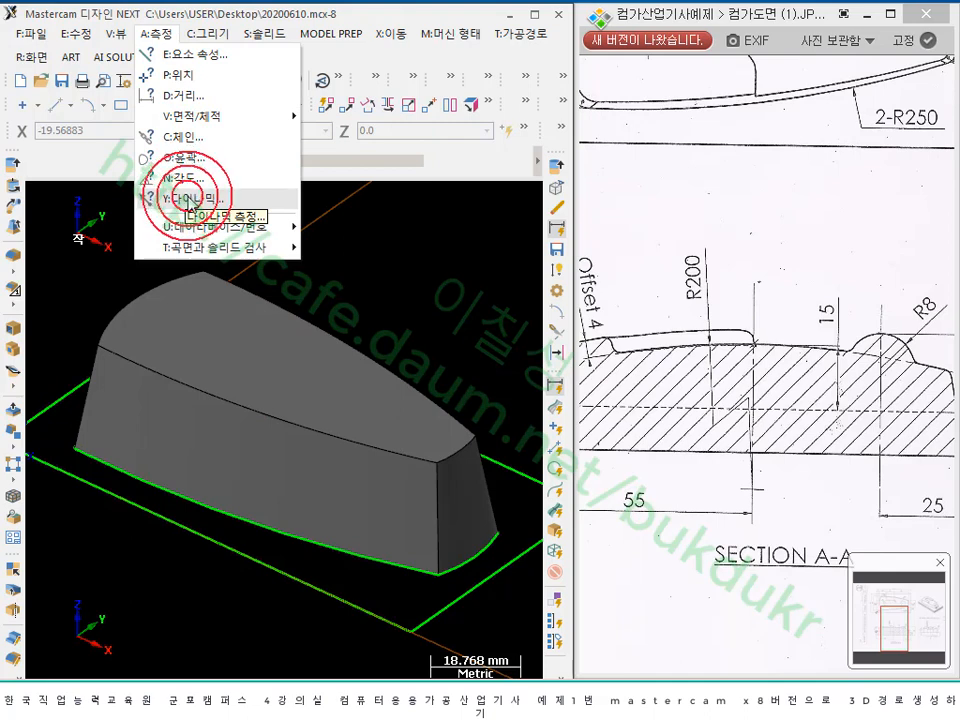
{"action": "left_click", "coordinate": [190, 198]}
{"action": "left_click", "coordinate": [233, 450]}
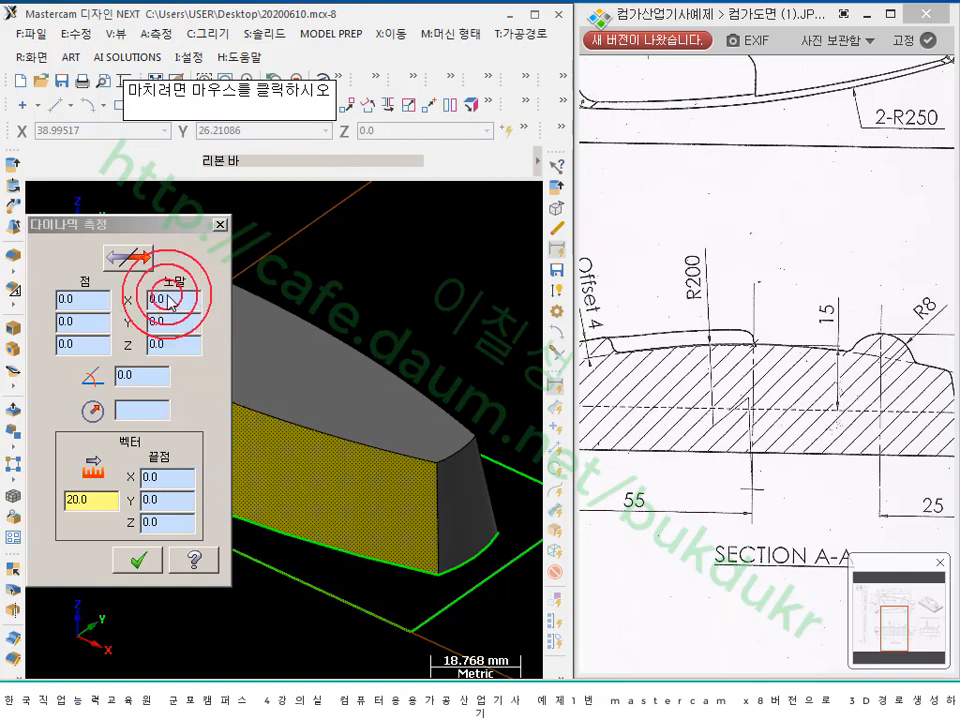
{"action": "left_click_drag", "start_coordinate": [145, 222], "coordinate": [700, 106]}
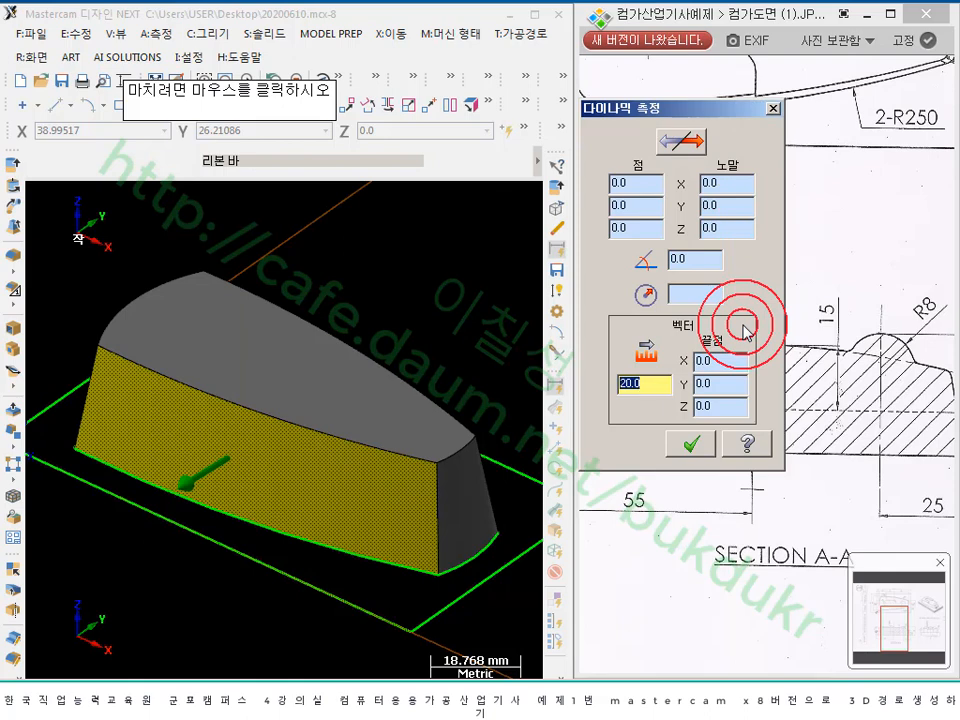
{"action": "left_click", "coordinate": [703, 260]}
{"action": "left_click", "coordinate": [724, 450]}
{"action": "scroll", "coordinate": [375, 349], "scroll_direction": "down", "scroll_amount": 2}
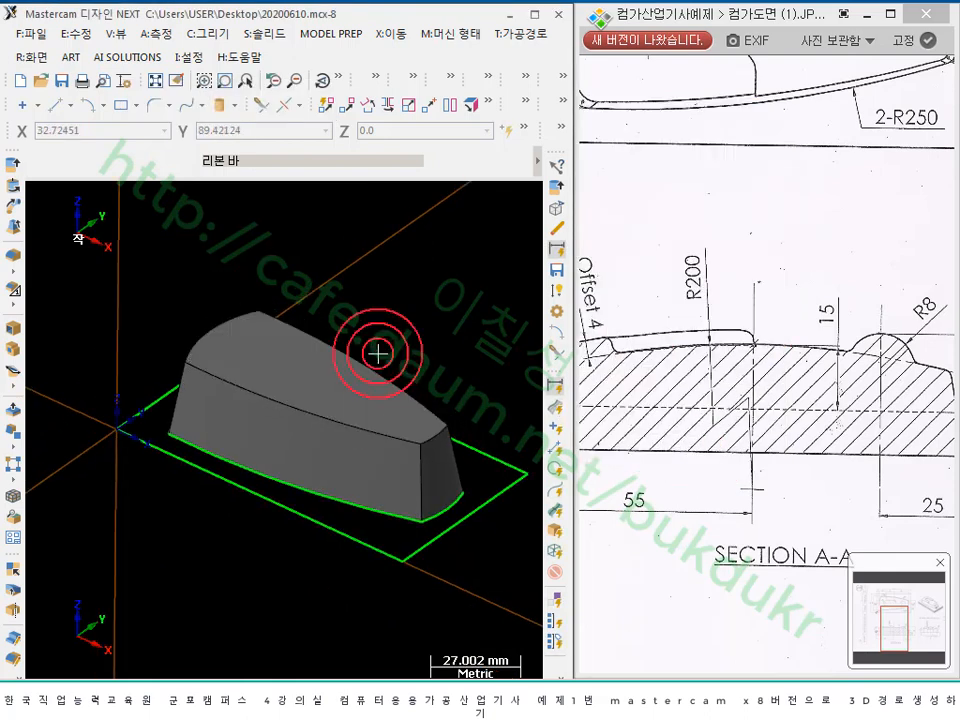
- Measure the draft angle of the solid's long front side face with the dynamic analysis in the enlarged window
{"action": "scroll", "coordinate": [375, 349], "scroll_direction": "up", "scroll_amount": 1}
{"action": "left_click", "coordinate": [116, 34]}
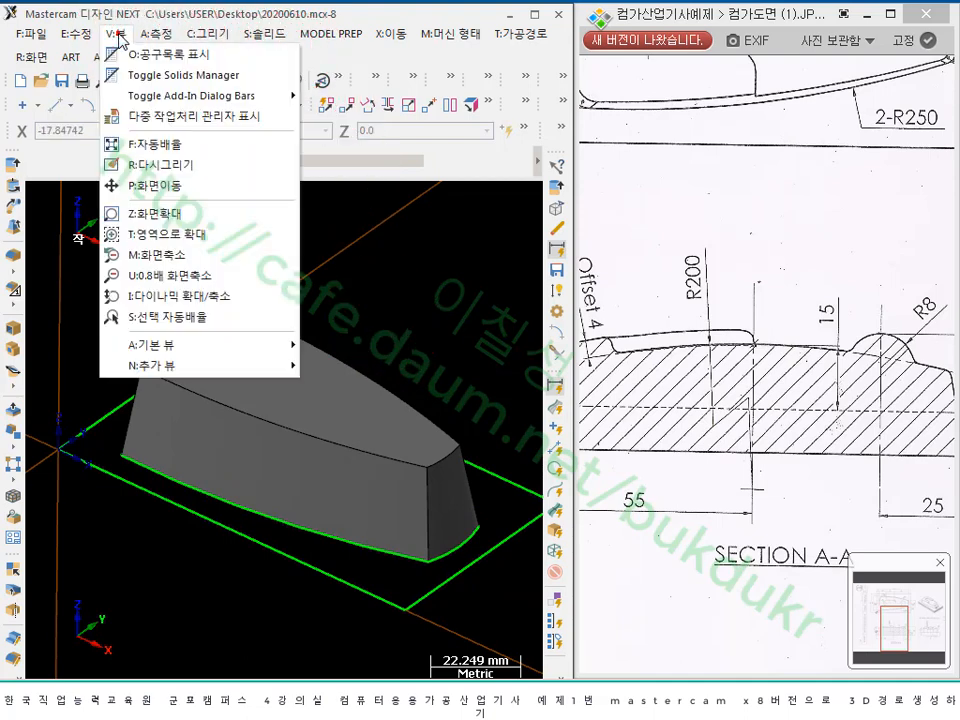
{"action": "mouse_move", "coordinate": [148, 40]}
{"action": "left_click", "coordinate": [193, 198]}
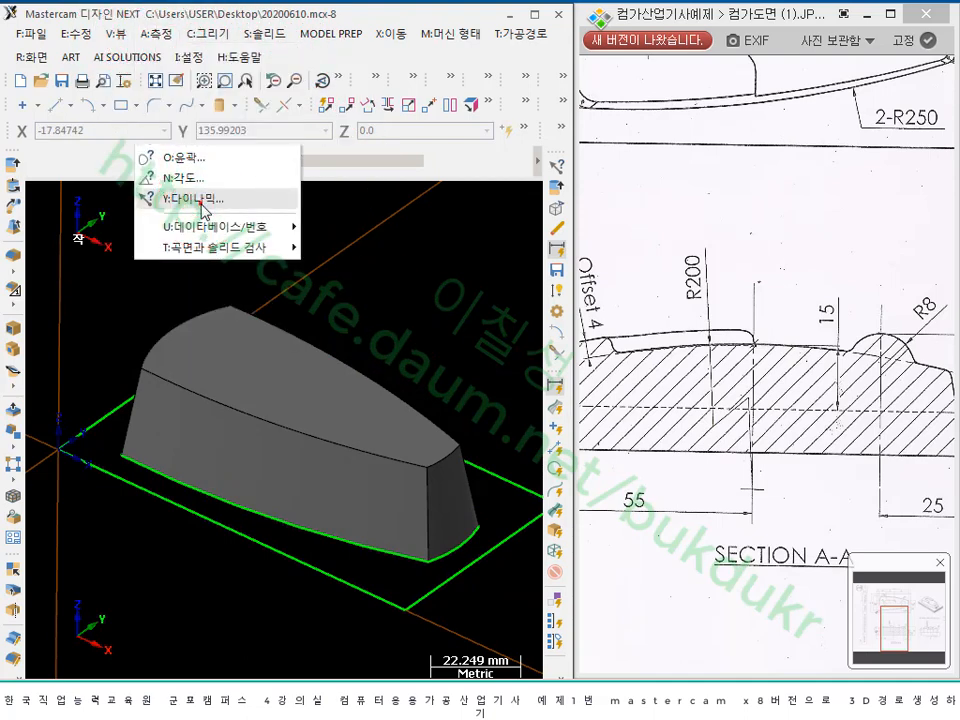
{"action": "double_click", "coordinate": [383, 12]}
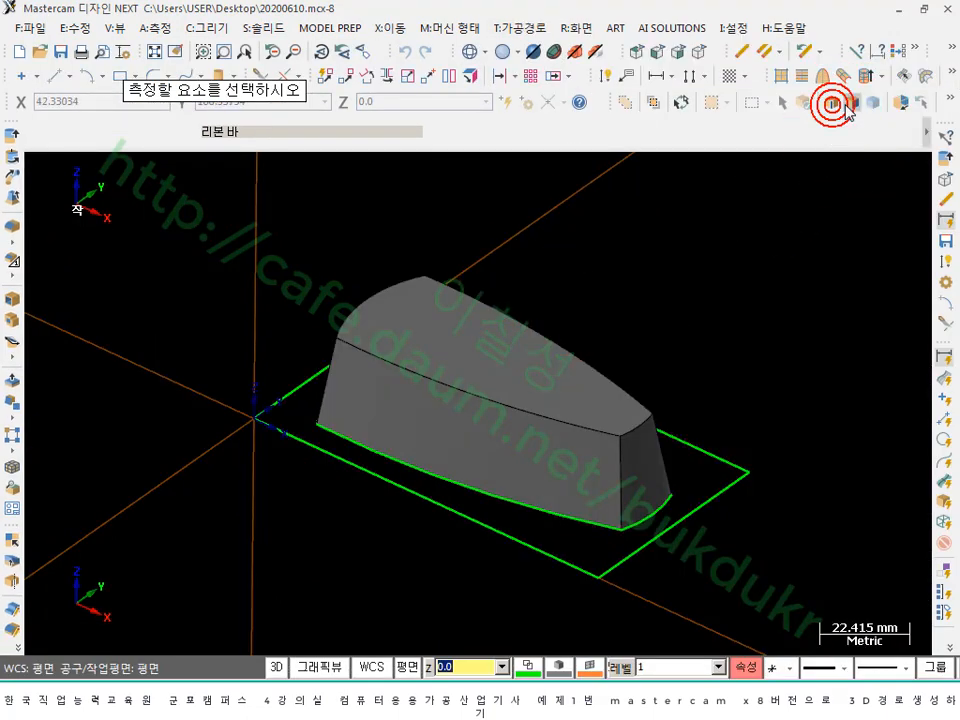
{"action": "left_click", "coordinate": [643, 272]}
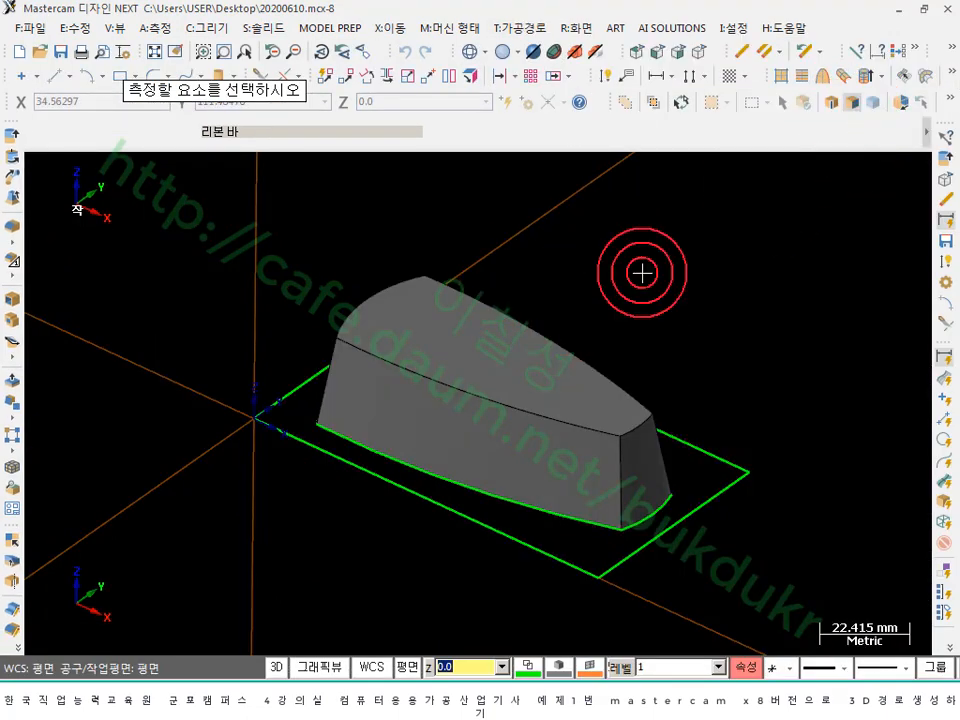
{"action": "left_click", "coordinate": [561, 446]}
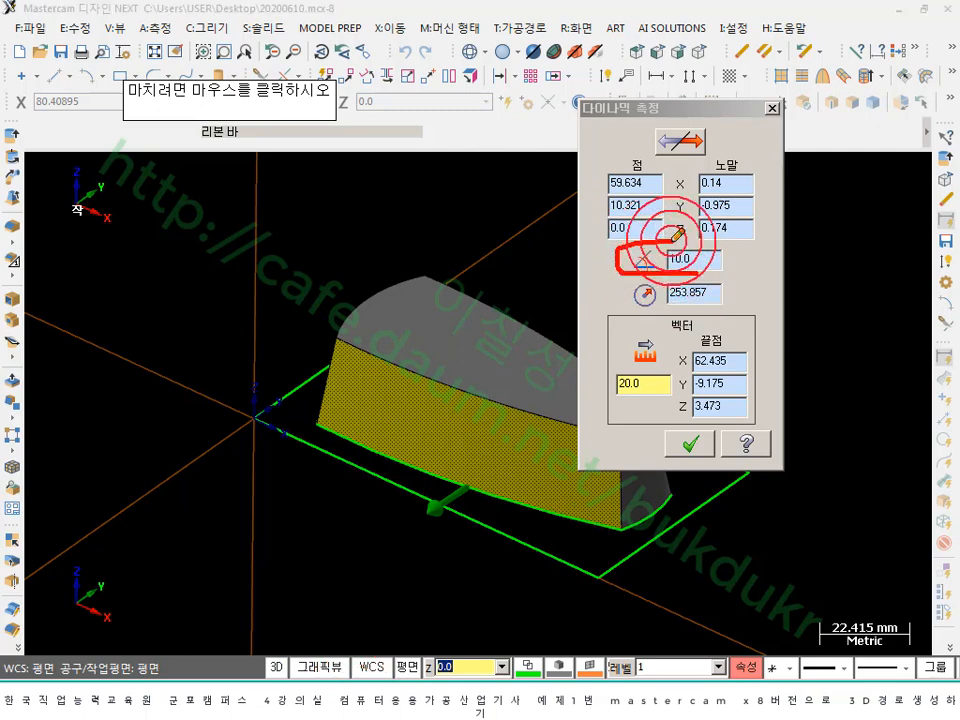
{"action": "mouse_move", "coordinate": [671, 241]}
{"action": "left_mouse_down"}
{"action": "mouse_move", "coordinate": [746, 259]}
{"action": "mouse_move", "coordinate": [697, 272]}
{"action": "left_mouse_up"}
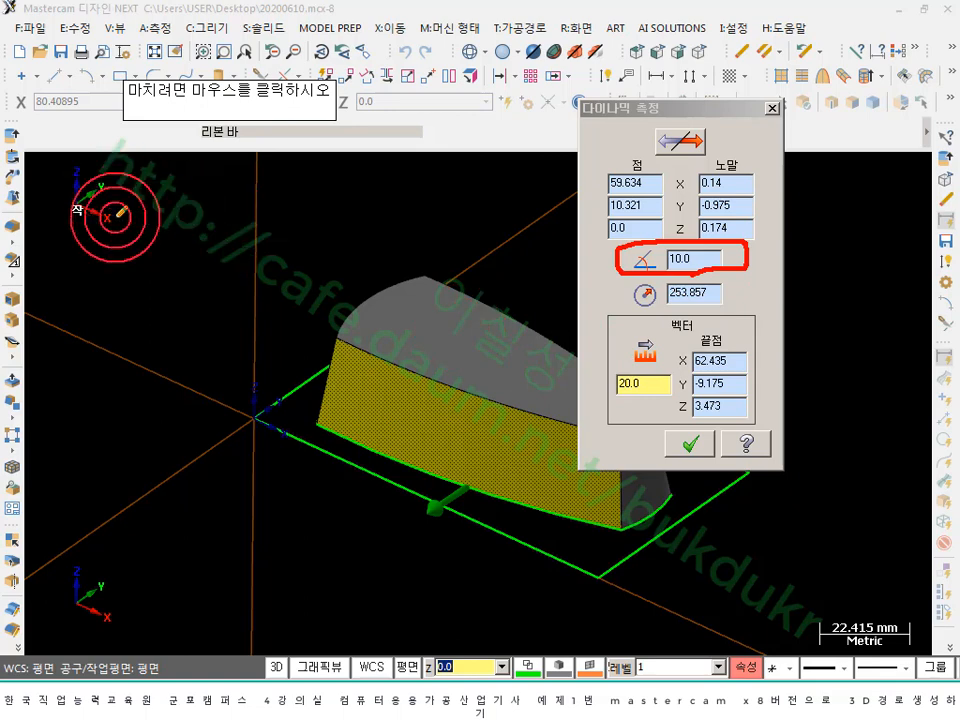
{"action": "left_click_drag", "start_coordinate": [92, 133], "coordinate": [82, 210]}
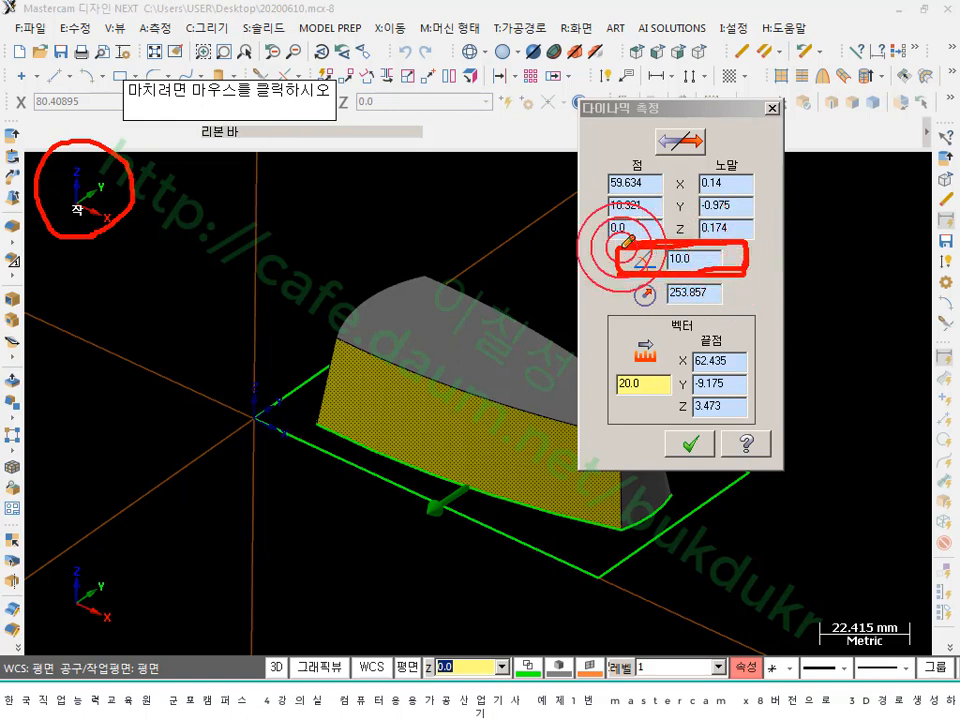
{"action": "right_click", "coordinate": [325, 238]}
{"action": "left_click", "coordinate": [371, 415]}
{"action": "left_click_drag", "start_coordinate": [620, 457], "coordinate": [551, 431]}
{"action": "left_click", "coordinate": [689, 443]}
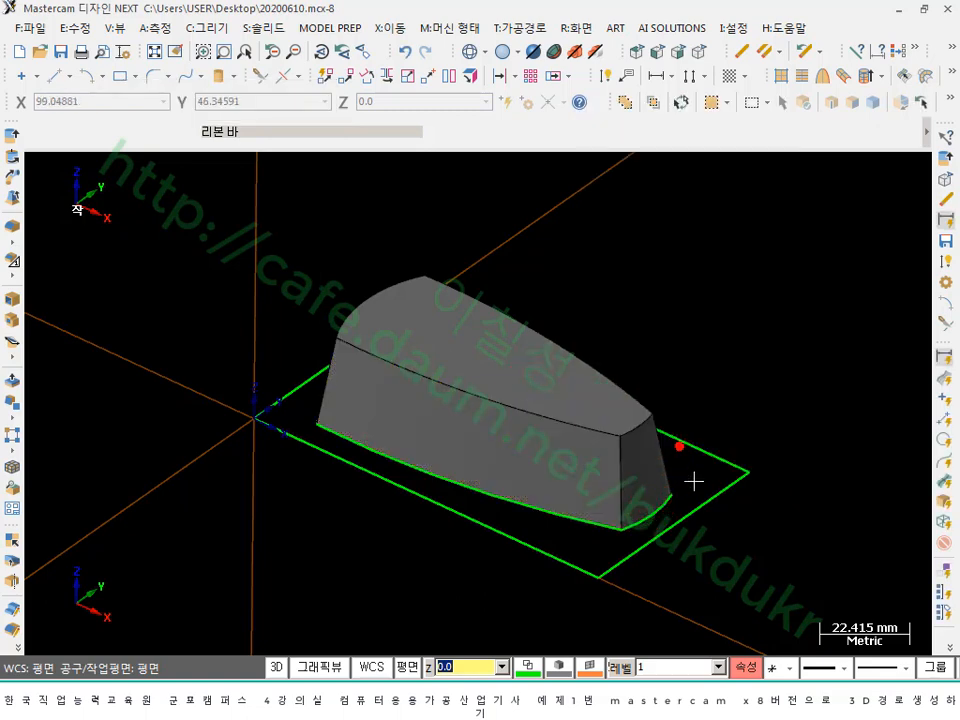
- Measure the draft angle of the narrow curved end face at the far X end with the dynamic analysis
{"action": "scroll", "coordinate": [785, 440], "scroll_direction": "up", "scroll_amount": 2}
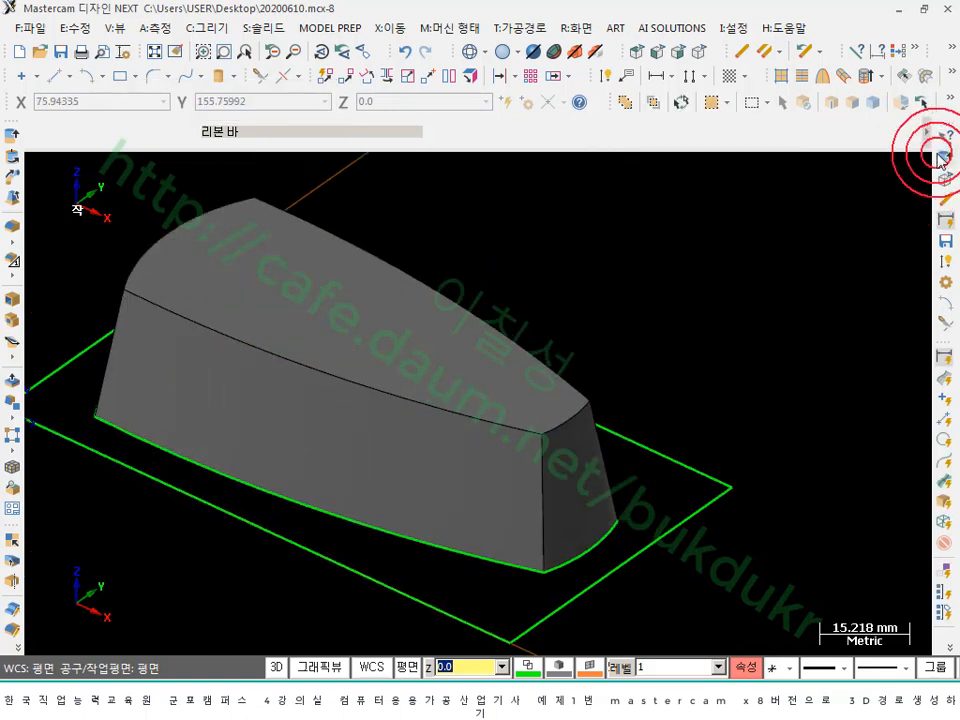
{"action": "left_click", "coordinate": [945, 137]}
{"action": "left_click", "coordinate": [565, 488]}
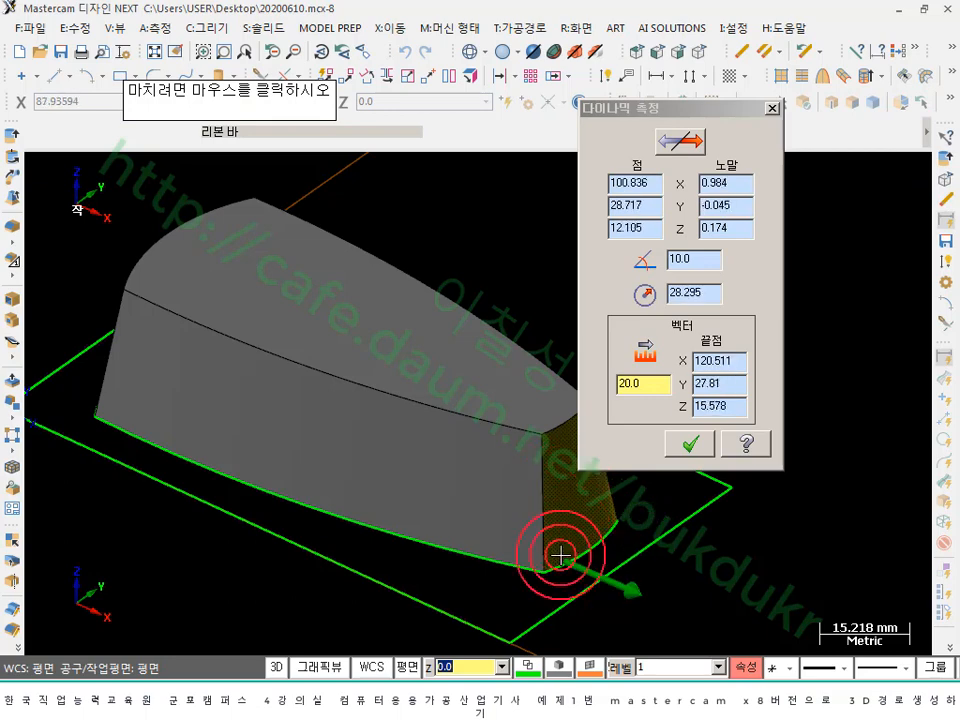
{"action": "left_click_drag", "start_coordinate": [738, 272], "coordinate": [622, 272]}
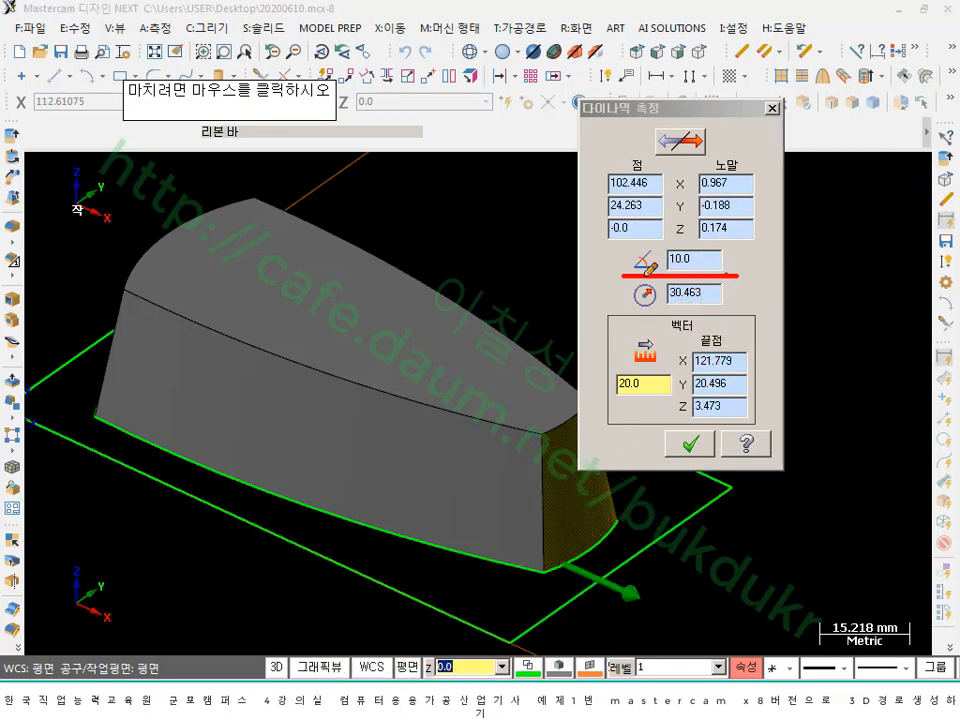
{"action": "mouse_move", "coordinate": [689, 235]}
{"action": "left_mouse_down"}
{"action": "mouse_move", "coordinate": [765, 264]}
{"action": "mouse_move", "coordinate": [735, 275]}
{"action": "left_mouse_up"}
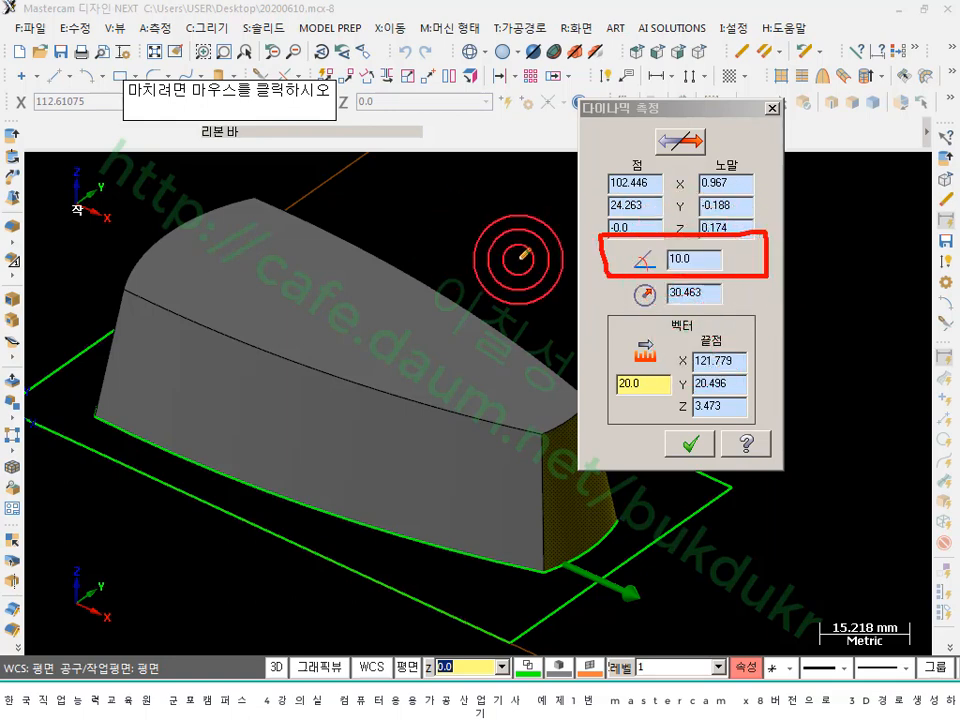
{"action": "right_click", "coordinate": [484, 240]}
{"action": "left_click", "coordinate": [511, 424]}
{"action": "scroll", "coordinate": [468, 350], "scroll_direction": "down", "scroll_amount": 3}
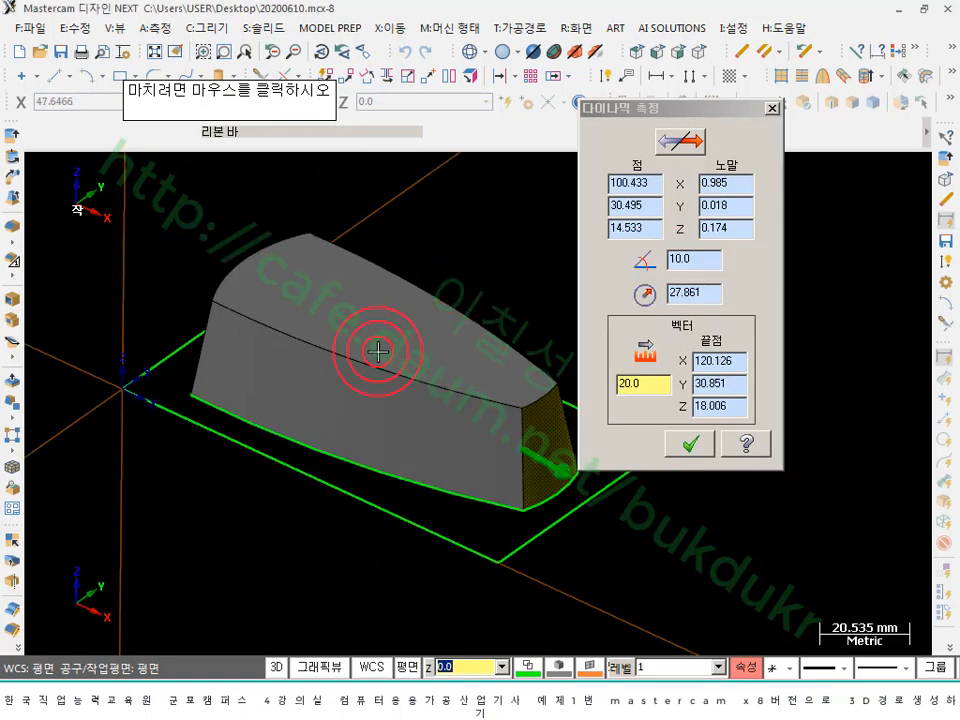
{"action": "middle_click_drag", "start_coordinate": [377, 349], "coordinate": [373, 388]}
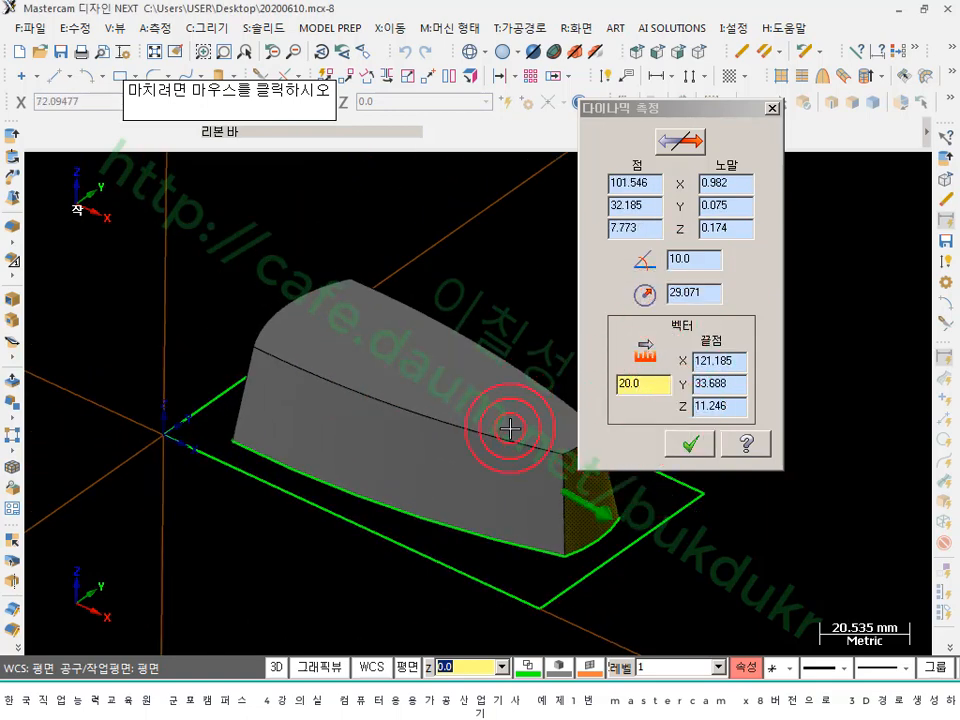
{"action": "left_click", "coordinate": [575, 511]}
- Measure the draft angle of the wide curved end face near the origin with the dynamic analysis
{"action": "scroll", "coordinate": [480, 454], "scroll_direction": "up", "scroll_amount": 4}
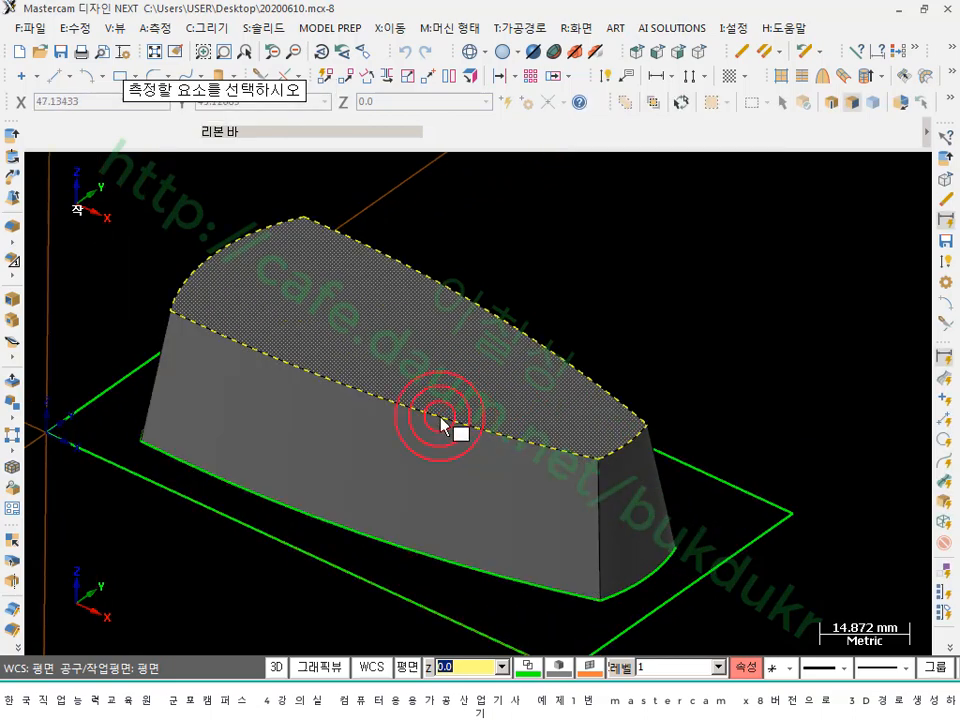
{"action": "middle_click_drag", "start_coordinate": [441, 418], "coordinate": [615, 420]}
{"action": "scroll", "coordinate": [771, 394], "scroll_direction": "down", "scroll_amount": 4}
{"action": "scroll", "coordinate": [302, 350], "scroll_direction": "up", "scroll_amount": 4}
{"action": "left_click", "coordinate": [284, 372]}
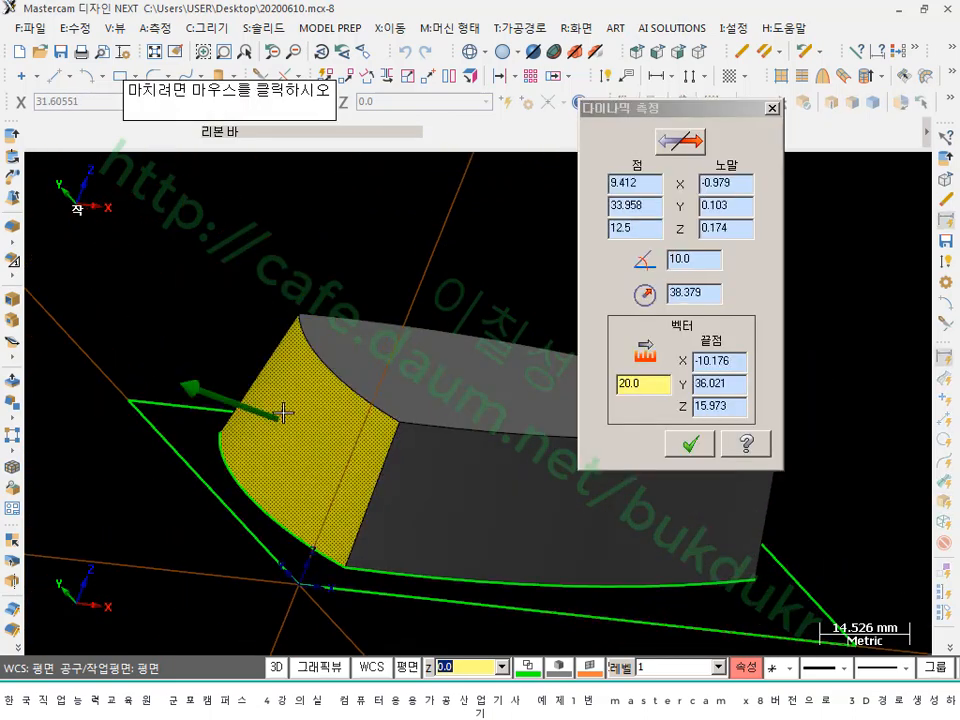
{"action": "left_click", "coordinate": [289, 401]}
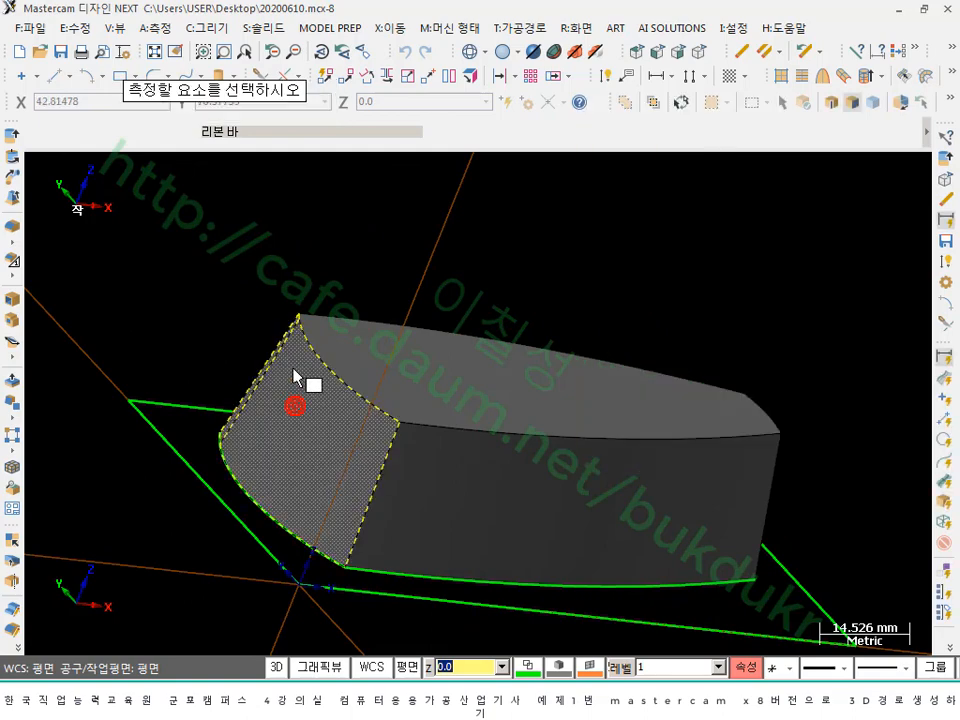
- Measure the draft angle of the long rear side face and return to the isometric view
{"action": "middle_click_drag", "start_coordinate": [294, 371], "coordinate": [474, 422]}
{"action": "left_click", "coordinate": [202, 263]}
{"action": "left_click", "coordinate": [189, 260]}
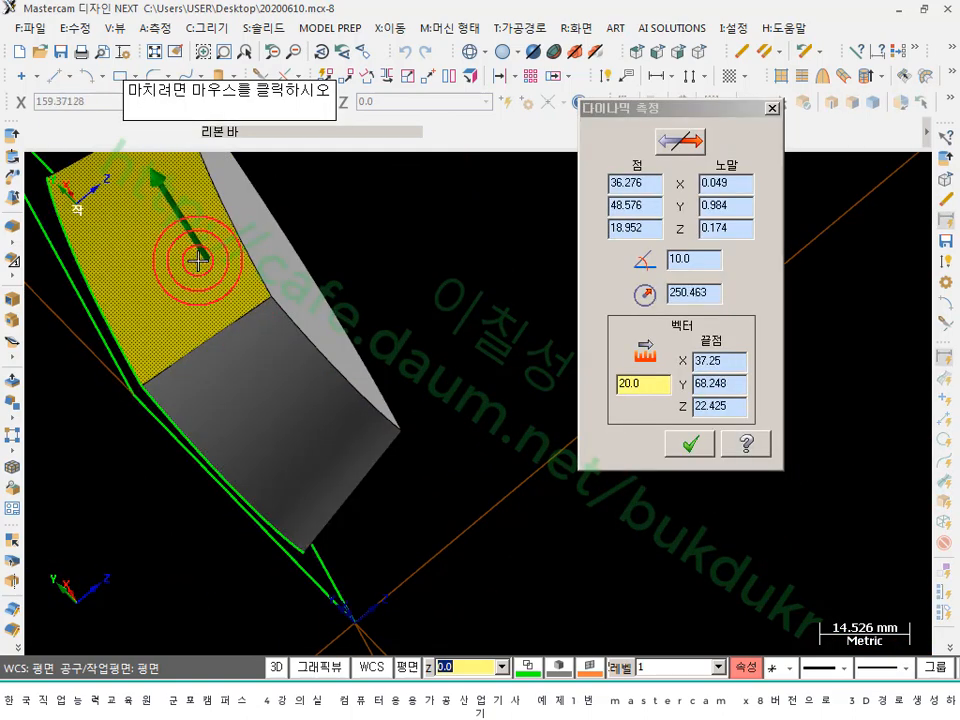
{"action": "scroll", "coordinate": [484, 474], "scroll_direction": "down", "scroll_amount": 3}
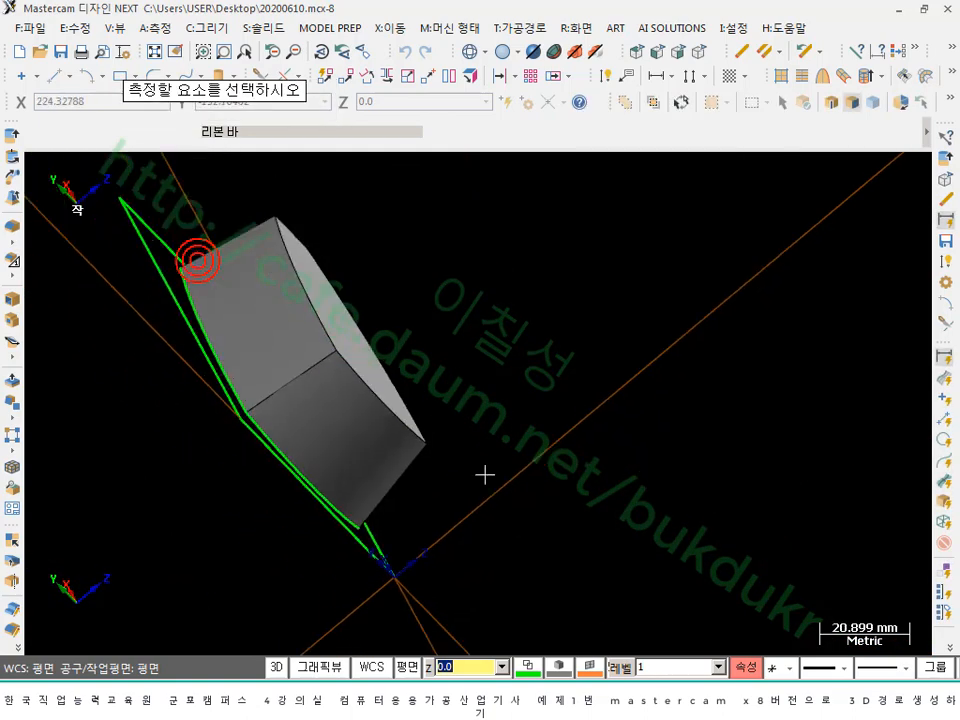
{"action": "right_click", "coordinate": [480, 253]}
{"action": "left_click", "coordinate": [548, 444]}
{"action": "left_click", "coordinate": [587, 394]}
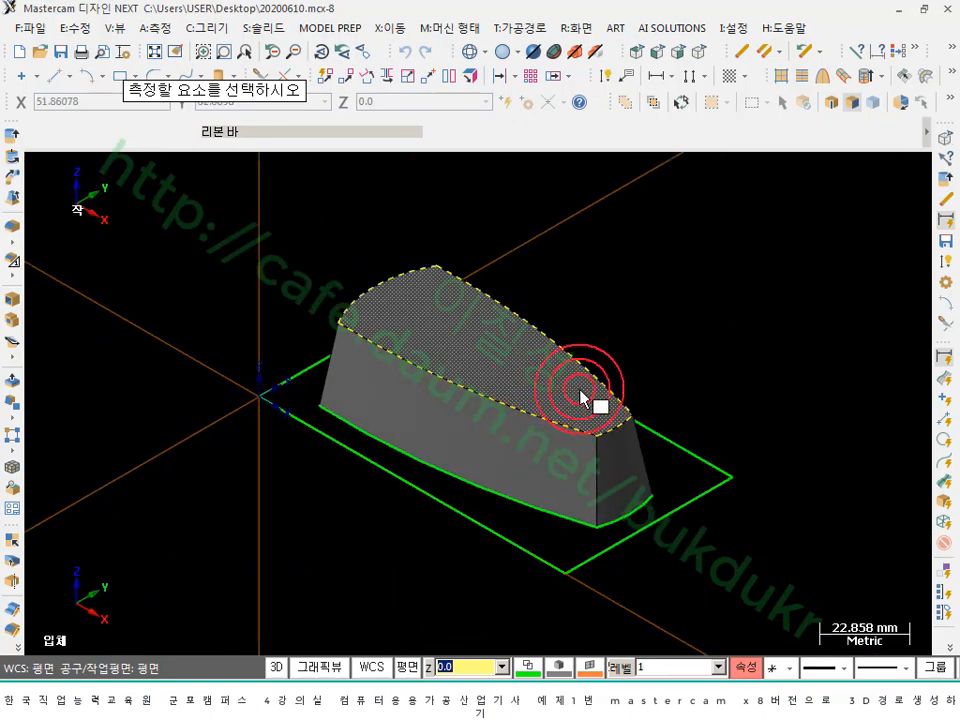
{"action": "scroll", "coordinate": [585, 378], "scroll_direction": "up", "scroll_amount": 1}
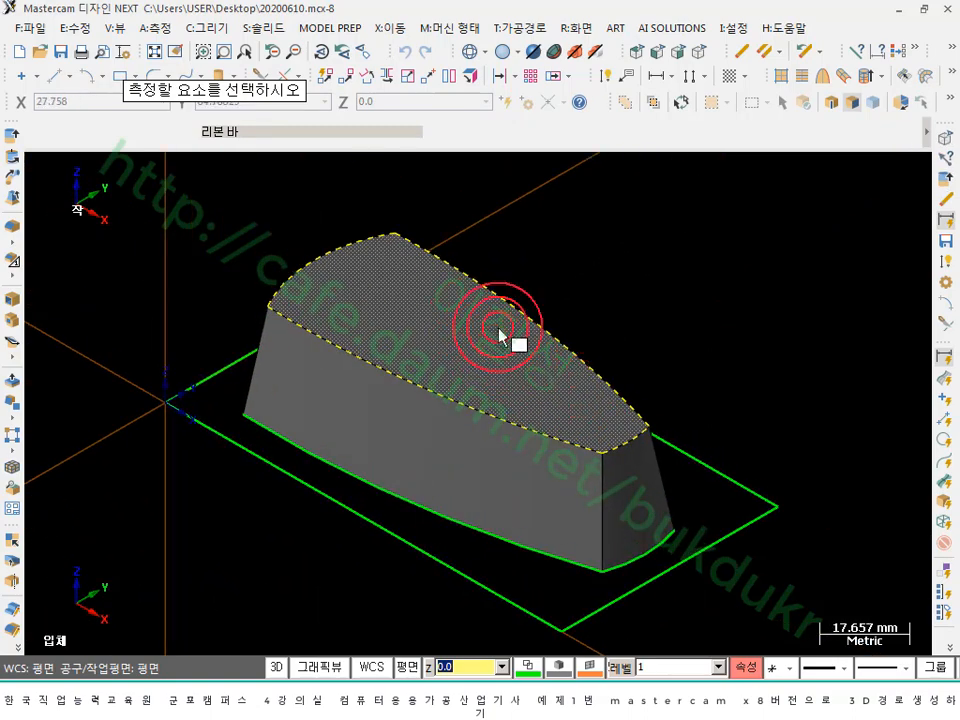
- Restore the side-by-side windows and examine the wall angles in the side view of the example 1 drawing
{"action": "left_click", "coordinate": [924, 10]}
{"action": "scroll", "coordinate": [714, 341], "scroll_direction": "down", "scroll_amount": 5}
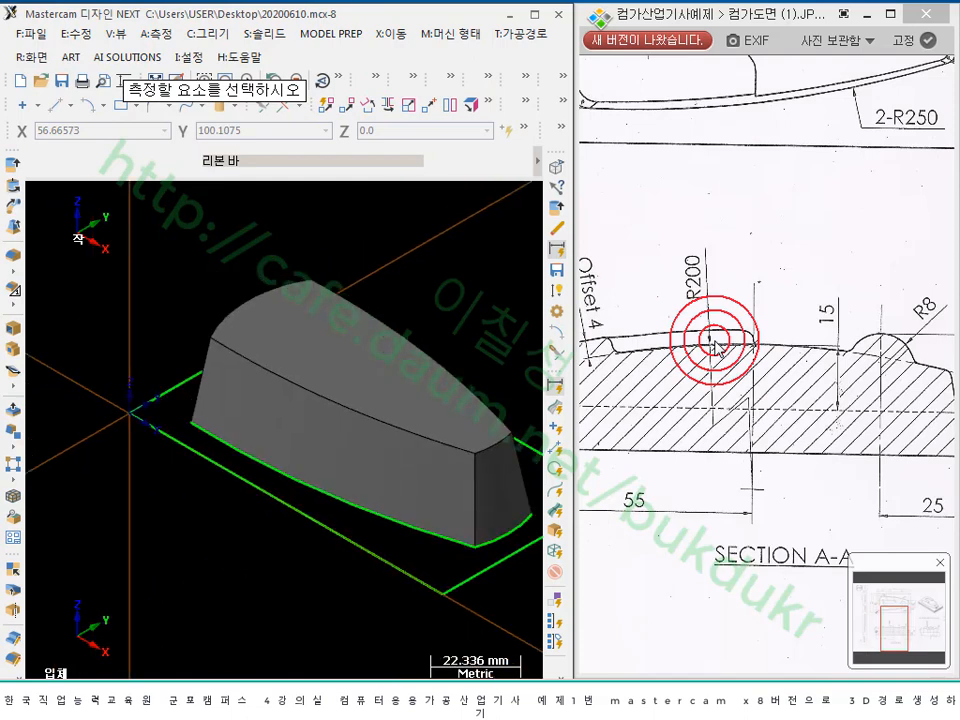
{"action": "scroll", "coordinate": [714, 341], "scroll_direction": "up", "scroll_amount": 4}
{"action": "left_click", "coordinate": [762, 241]}
{"action": "scroll", "coordinate": [746, 304], "scroll_direction": "down", "scroll_amount": 1}
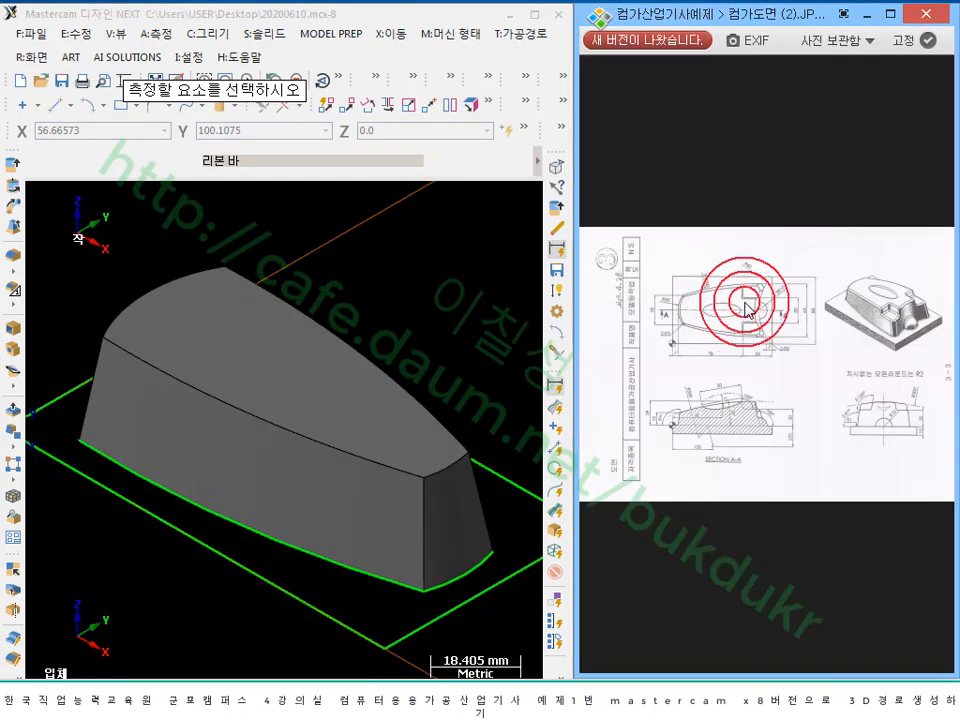
{"action": "scroll", "coordinate": [772, 306], "scroll_direction": "up", "scroll_amount": 4}
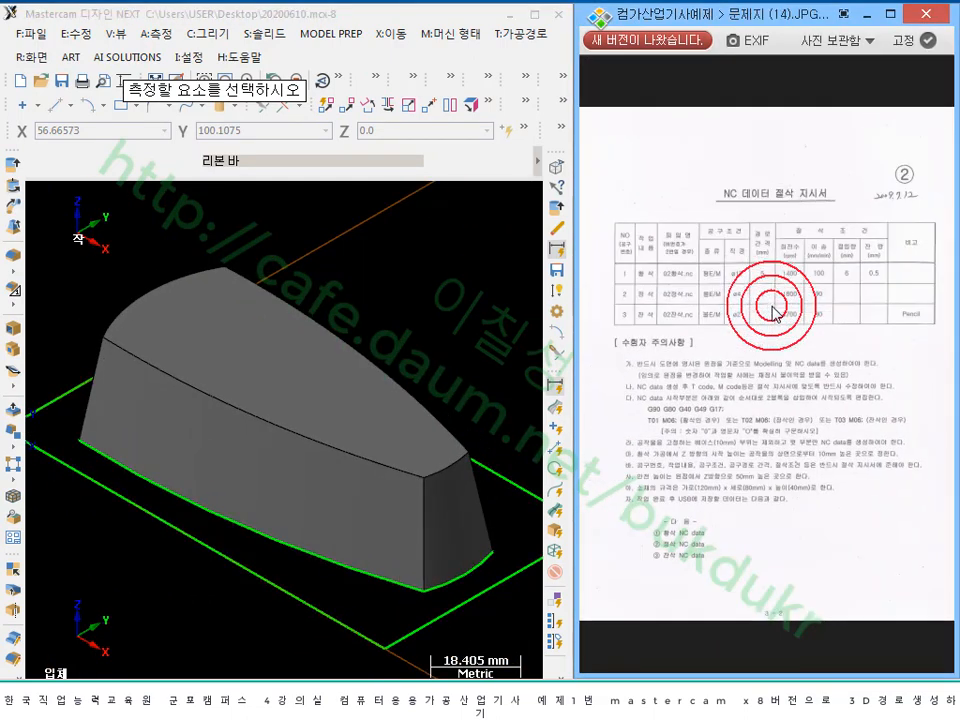
{"action": "scroll", "coordinate": [772, 310], "scroll_direction": "down", "scroll_amount": 1}
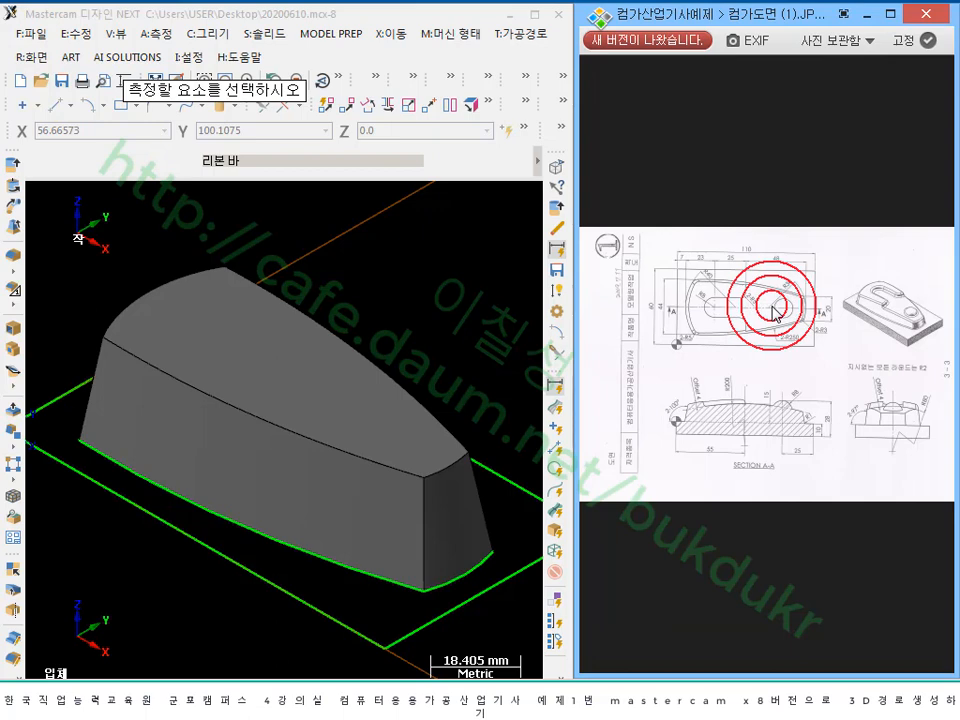
{"action": "left_click", "coordinate": [775, 313]}
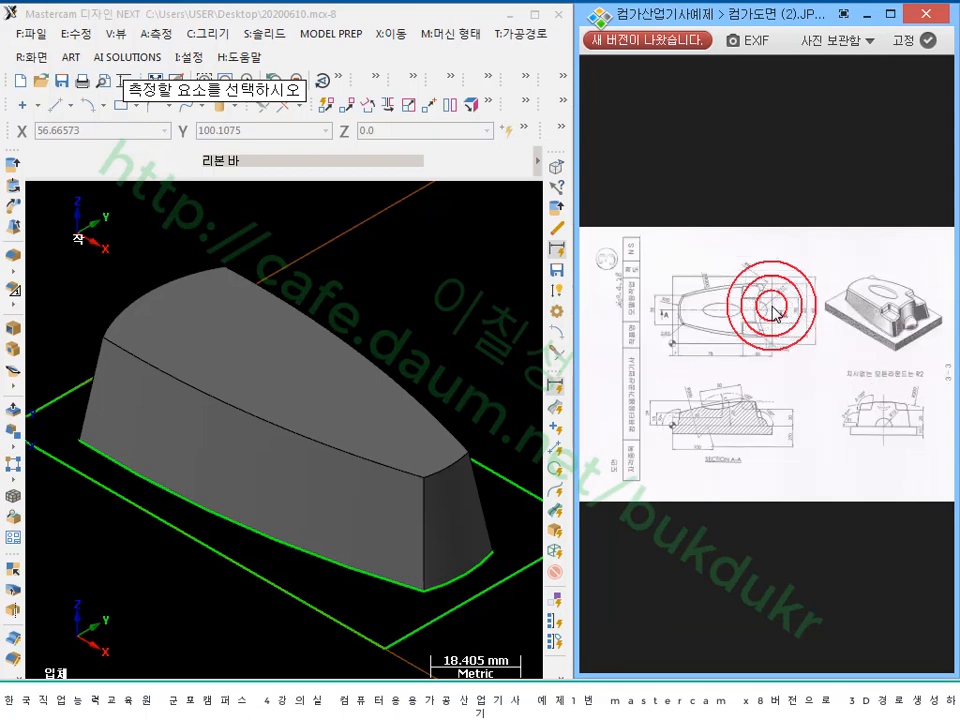
{"action": "left_click", "coordinate": [775, 313]}
{"action": "left_click", "coordinate": [775, 313]}
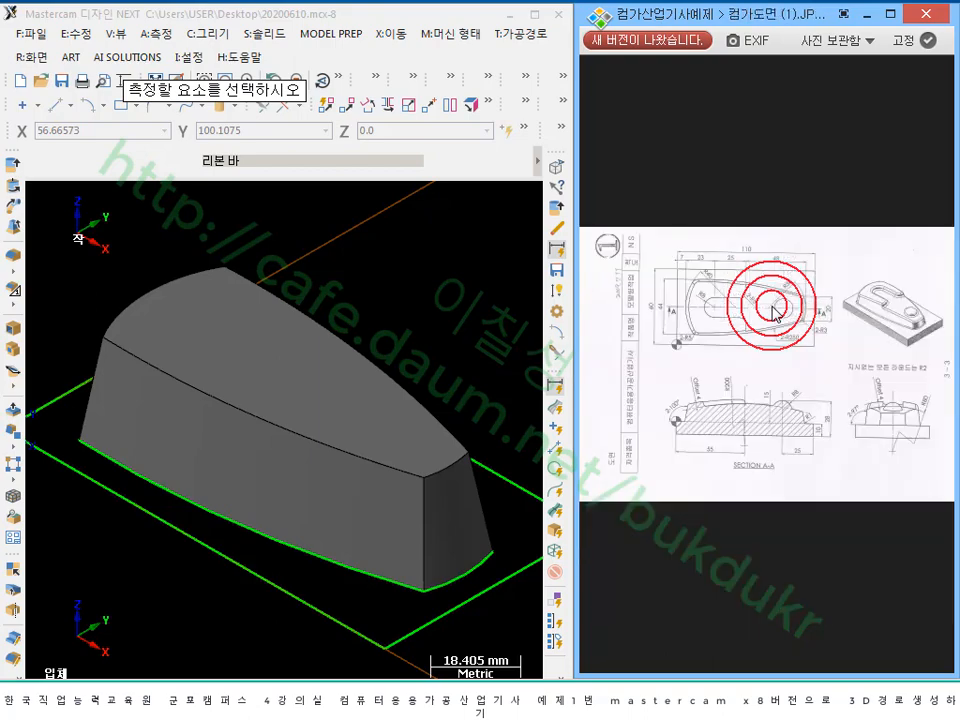
{"action": "left_click", "coordinate": [790, 367]}
{"action": "scroll", "coordinate": [790, 358], "scroll_direction": "up", "scroll_amount": 2, "text": "ctrl"}
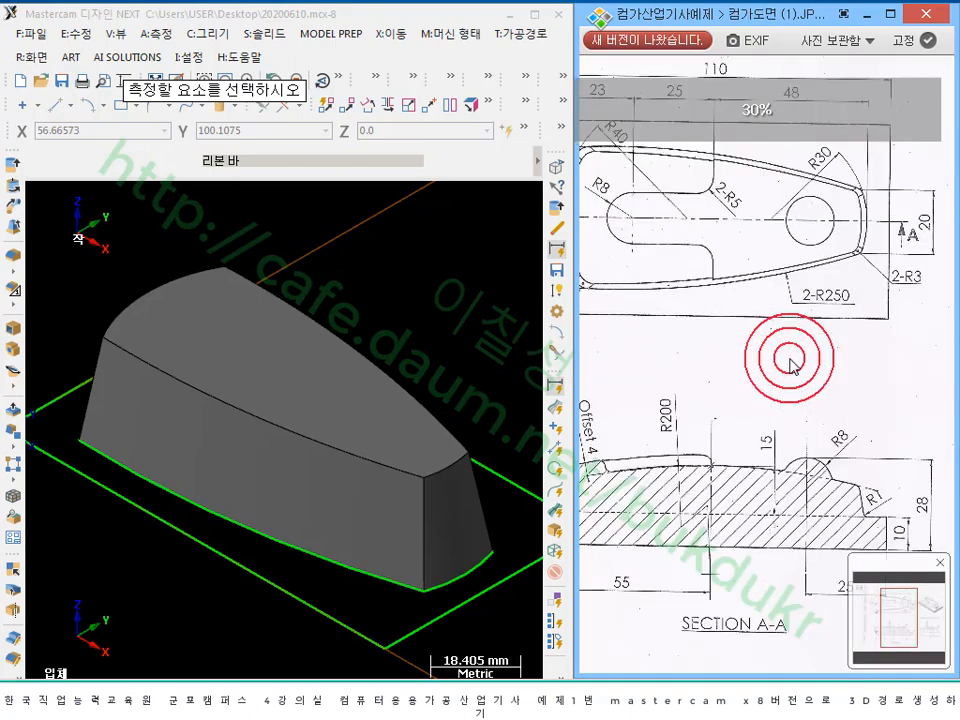
{"action": "left_click_drag", "start_coordinate": [857, 377], "coordinate": [735, 335]}
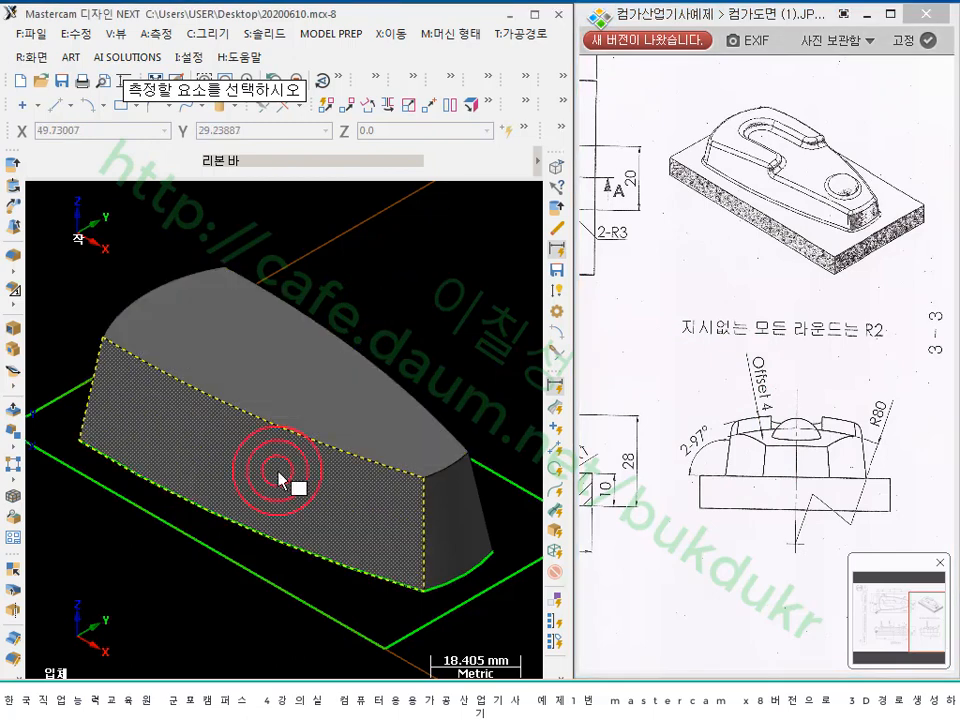
- Apply a 7° Draft to Extrude to the two long curved side faces of the solid
{"action": "scroll", "coordinate": [321, 388], "scroll_direction": "down", "scroll_amount": 3}
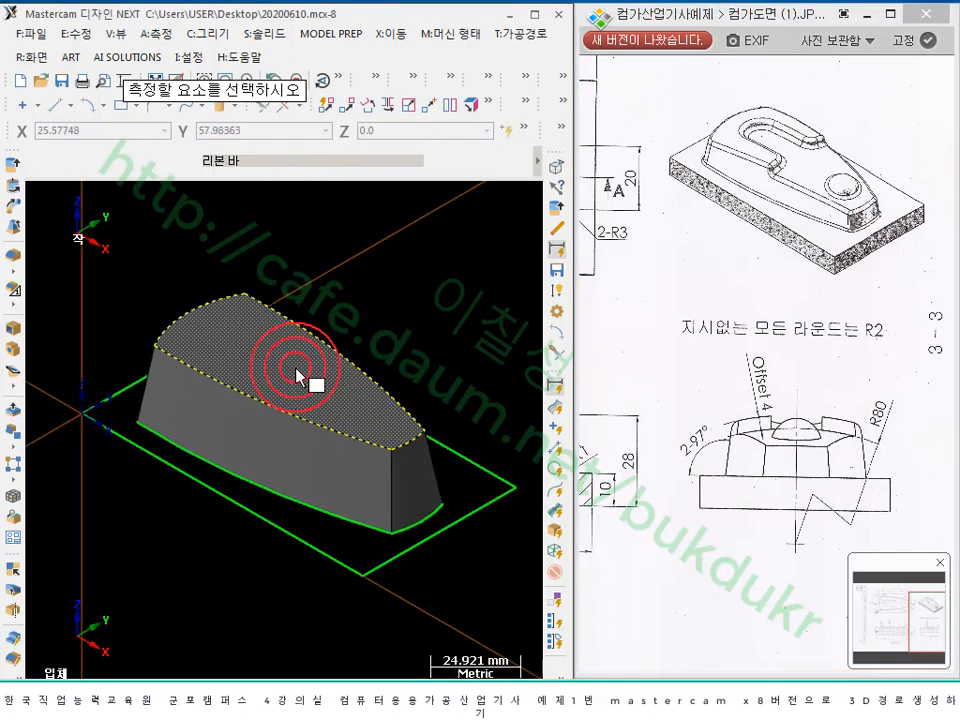
{"action": "left_click", "coordinate": [268, 33]}
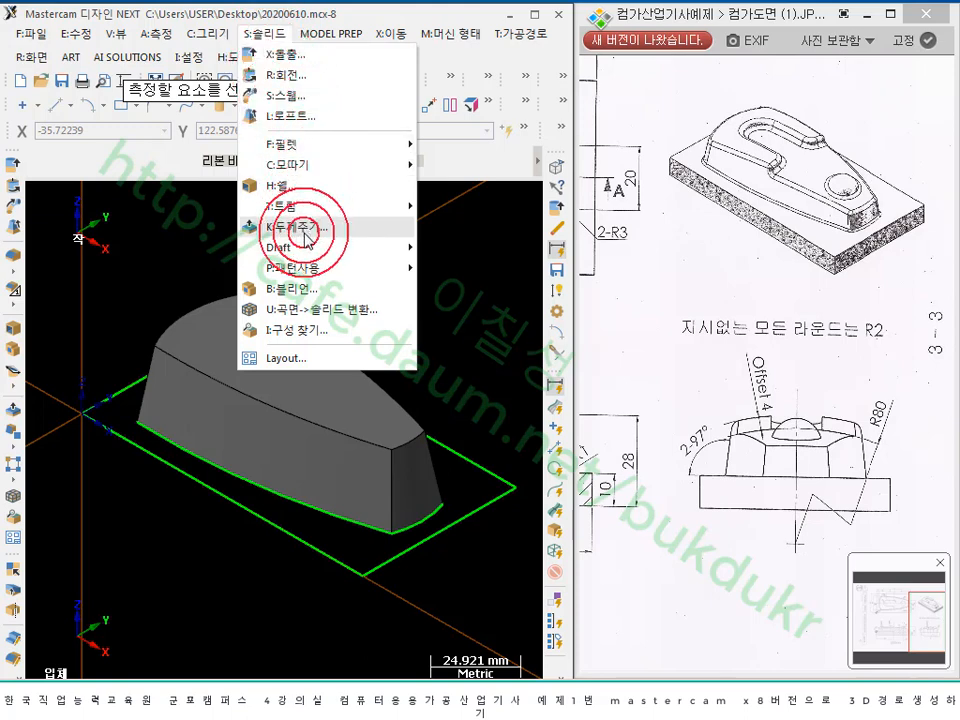
{"action": "mouse_move", "coordinate": [293, 246]}
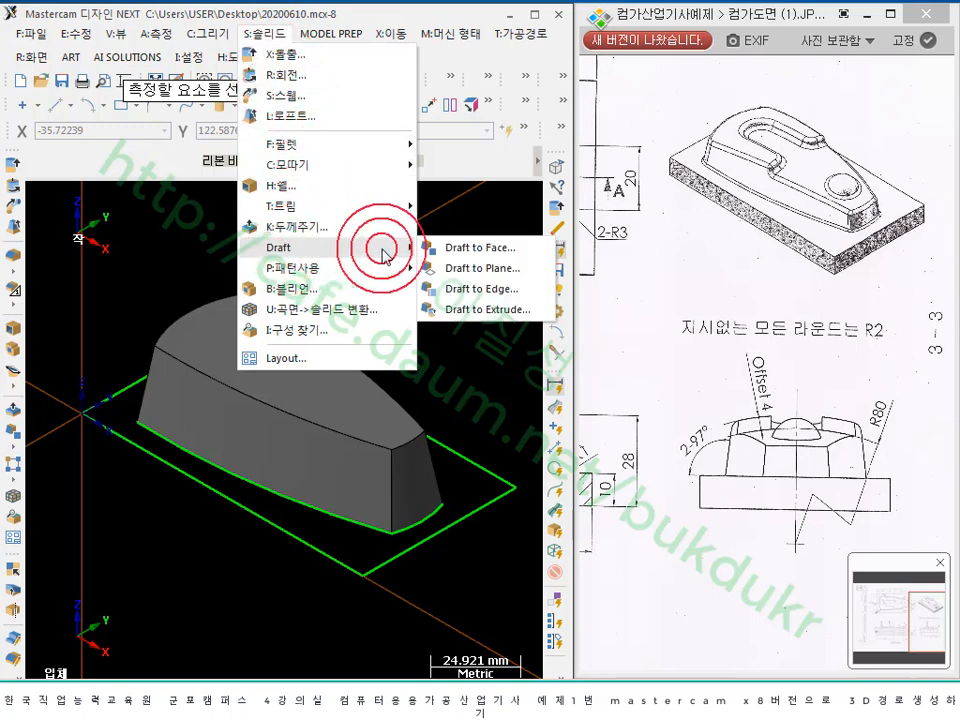
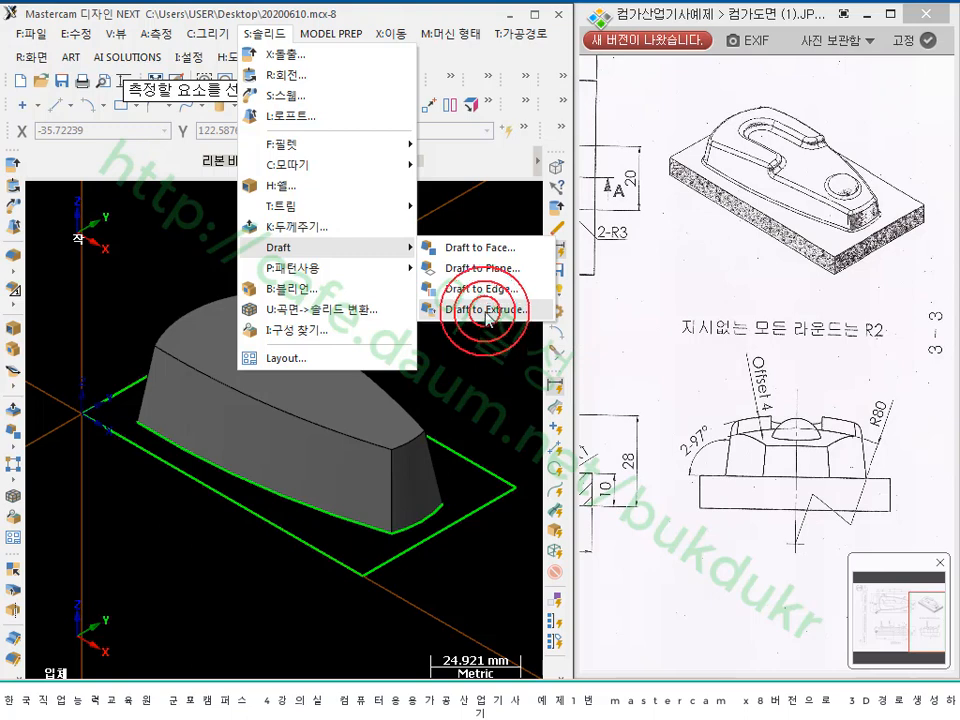
{"action": "left_click", "coordinate": [487, 312]}
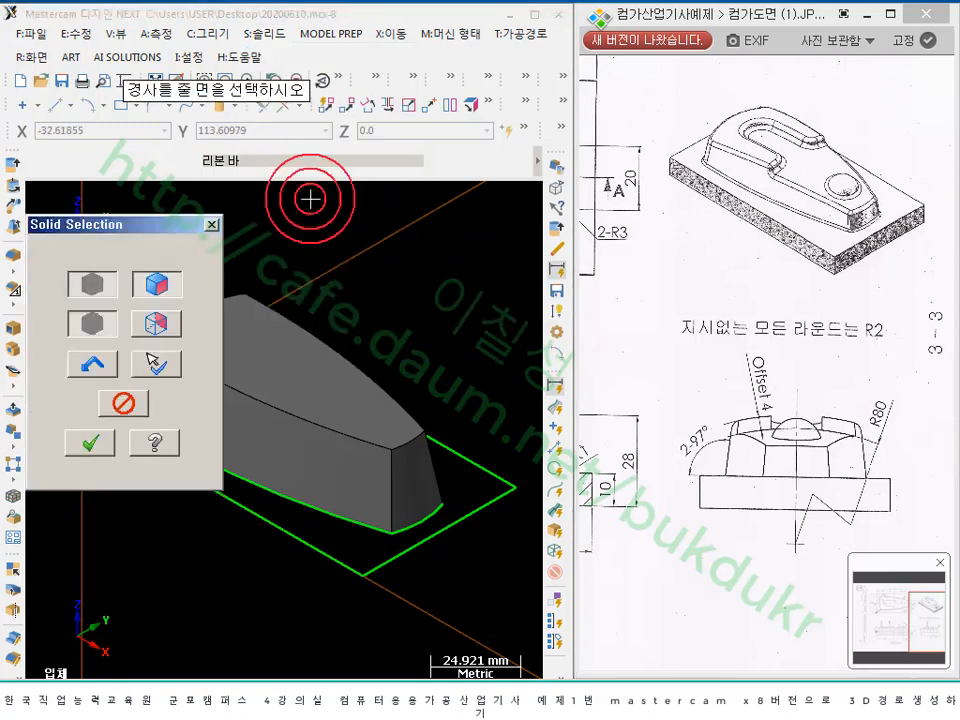
{"action": "left_click", "coordinate": [278, 435]}
{"action": "scroll", "coordinate": [443, 290], "scroll_direction": "down", "scroll_amount": 7}
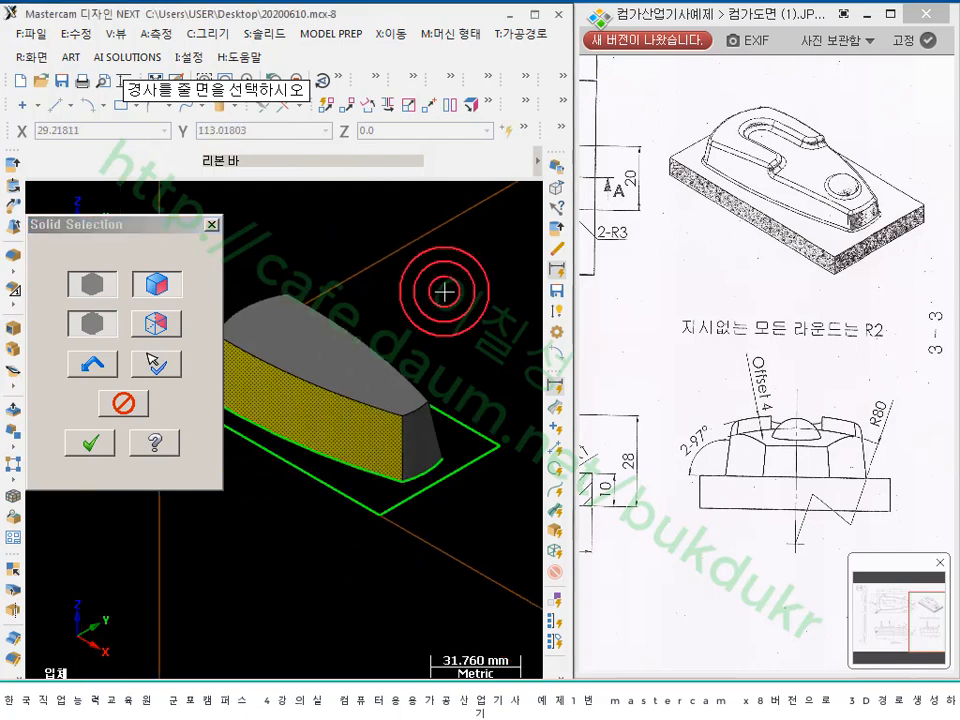
{"action": "mouse_move", "coordinate": [443, 290]}
{"action": "middle_mouse_down"}
{"action": "mouse_move", "coordinate": [403, 294]}
{"action": "mouse_move", "coordinate": [364, 360]}
{"action": "mouse_move", "coordinate": [418, 300]}
{"action": "mouse_move", "coordinate": [450, 290]}
{"action": "middle_mouse_up"}
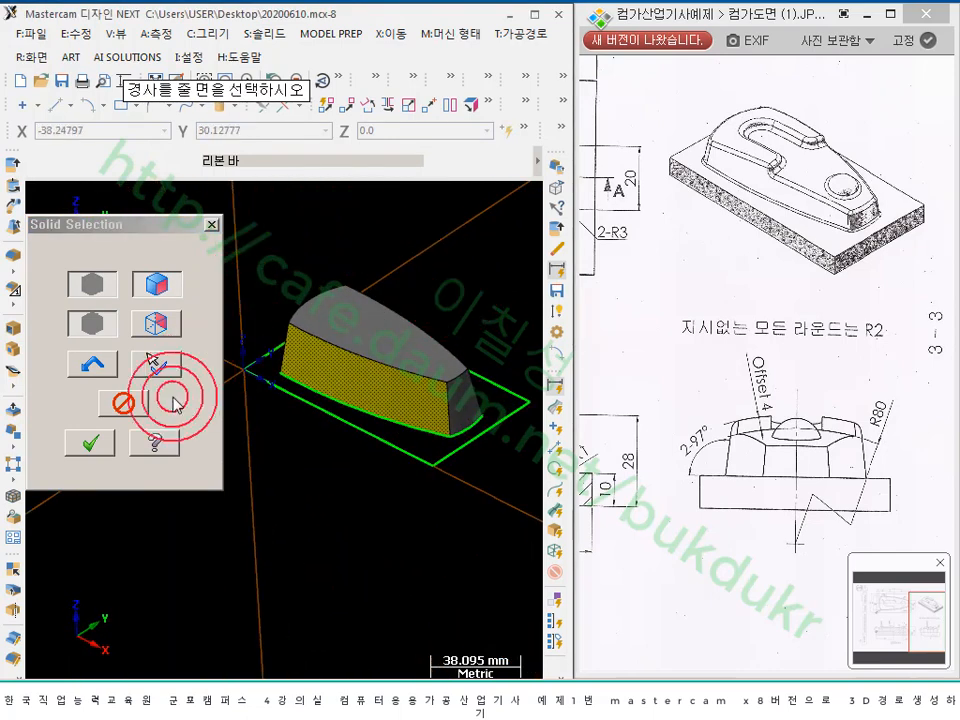
{"action": "left_click", "coordinate": [89, 442]}
{"action": "double_click", "coordinate": [120, 498]}
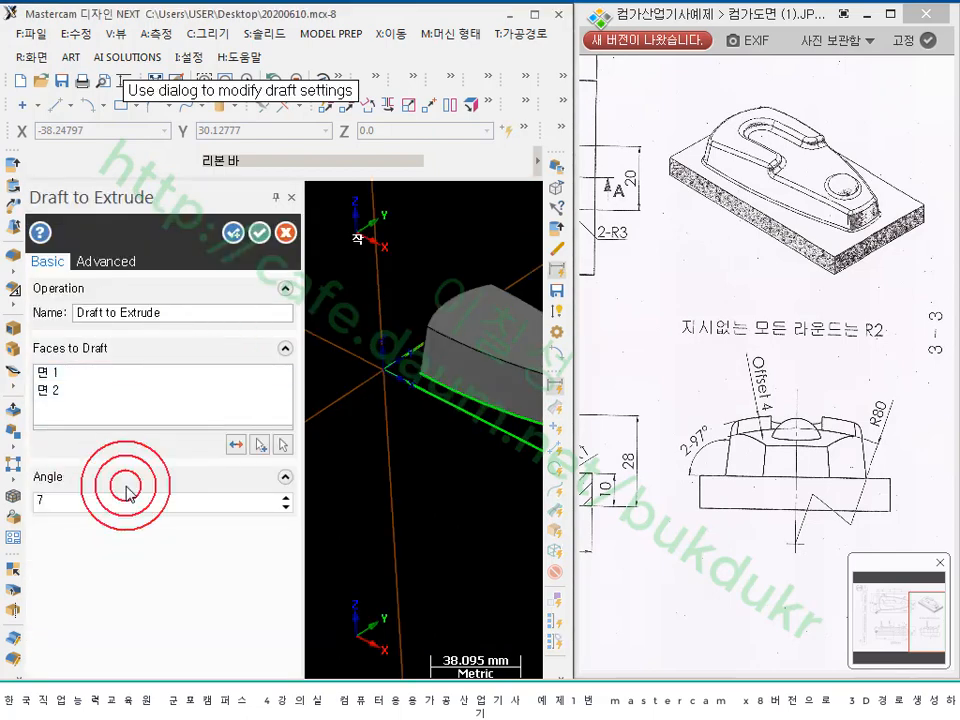
{"action": "left_click", "coordinate": [259, 234]}
- Maximize the modelling window and measure the draft angles of the front and rear long side faces with the dynamic analysis
{"action": "scroll", "coordinate": [403, 326], "scroll_direction": "down", "scroll_amount": 1}
{"action": "scroll", "coordinate": [437, 326], "scroll_direction": "up", "scroll_amount": 3}
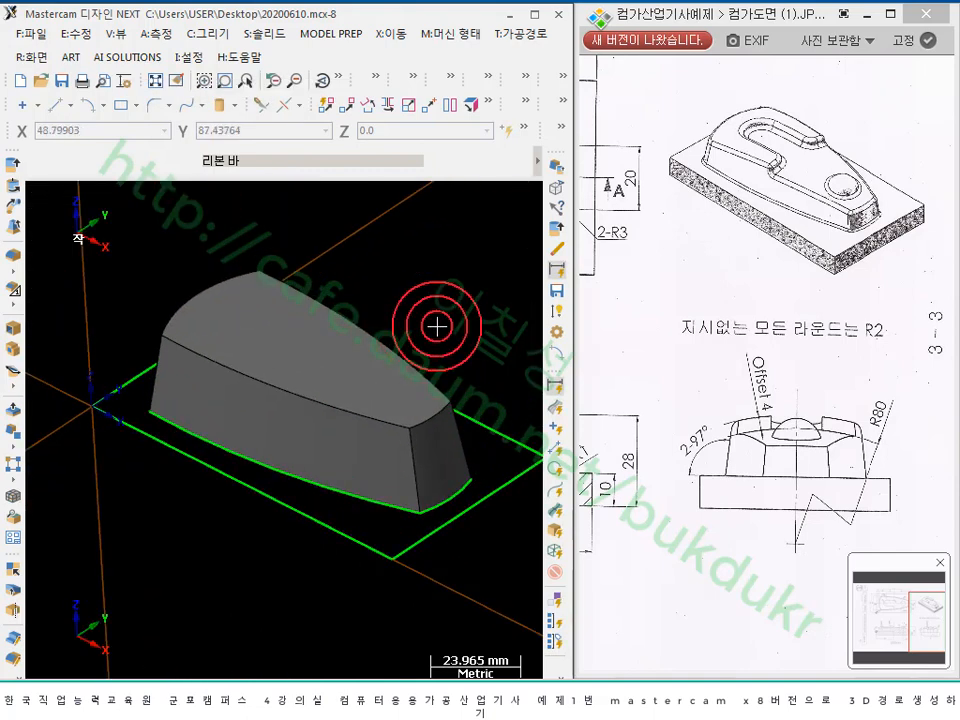
{"action": "left_click", "coordinate": [534, 14]}
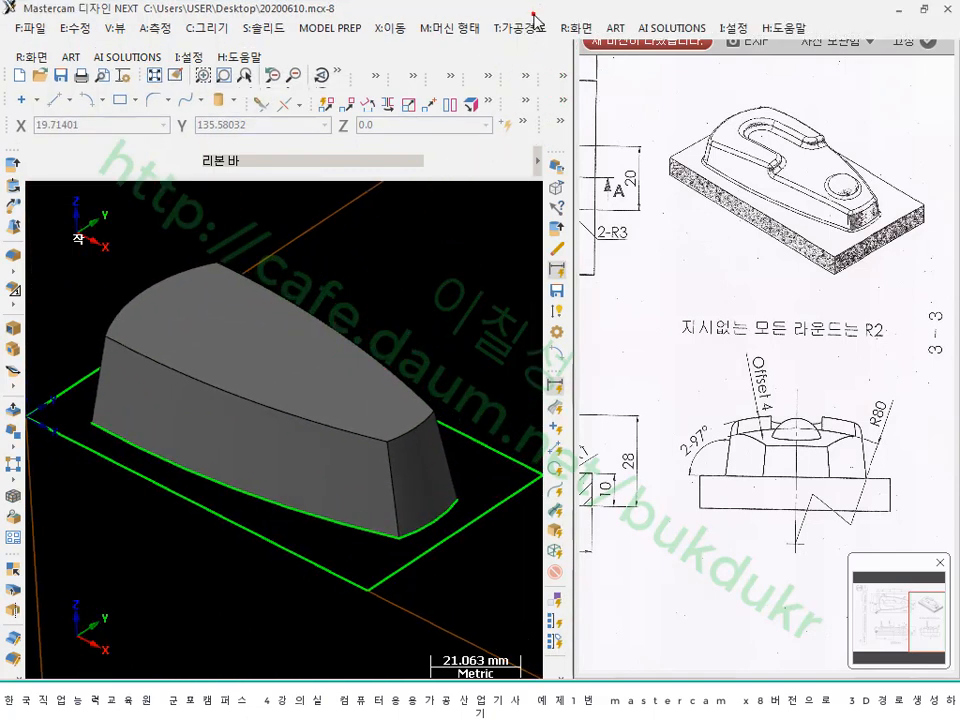
{"action": "scroll", "coordinate": [575, 341], "scroll_direction": "up", "scroll_amount": 1}
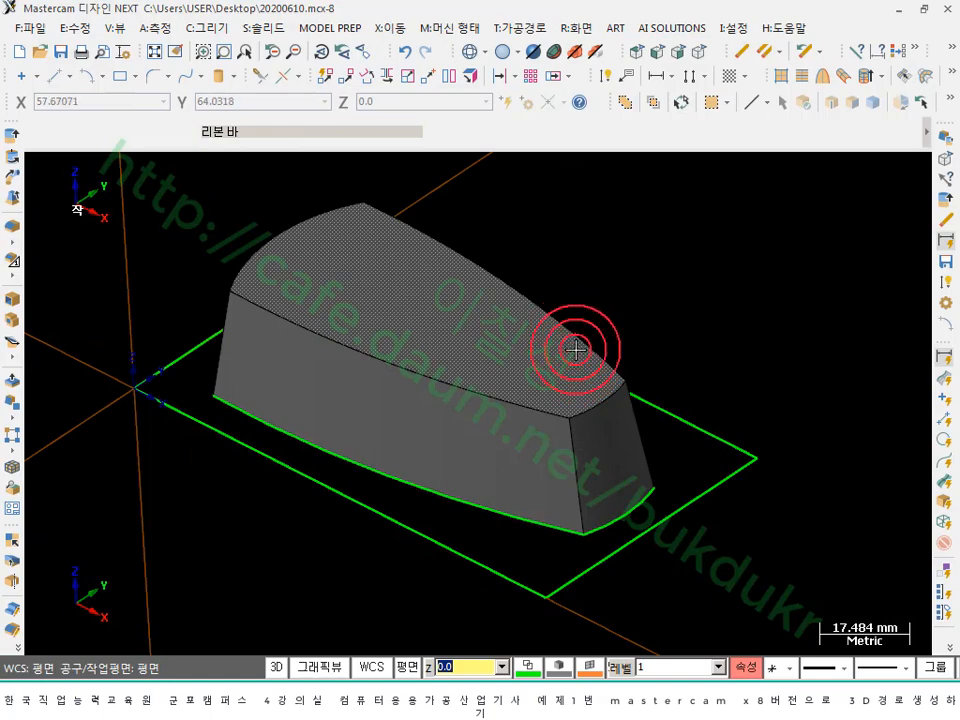
{"action": "middle_click_drag", "start_coordinate": [575, 349], "coordinate": [563, 260]}
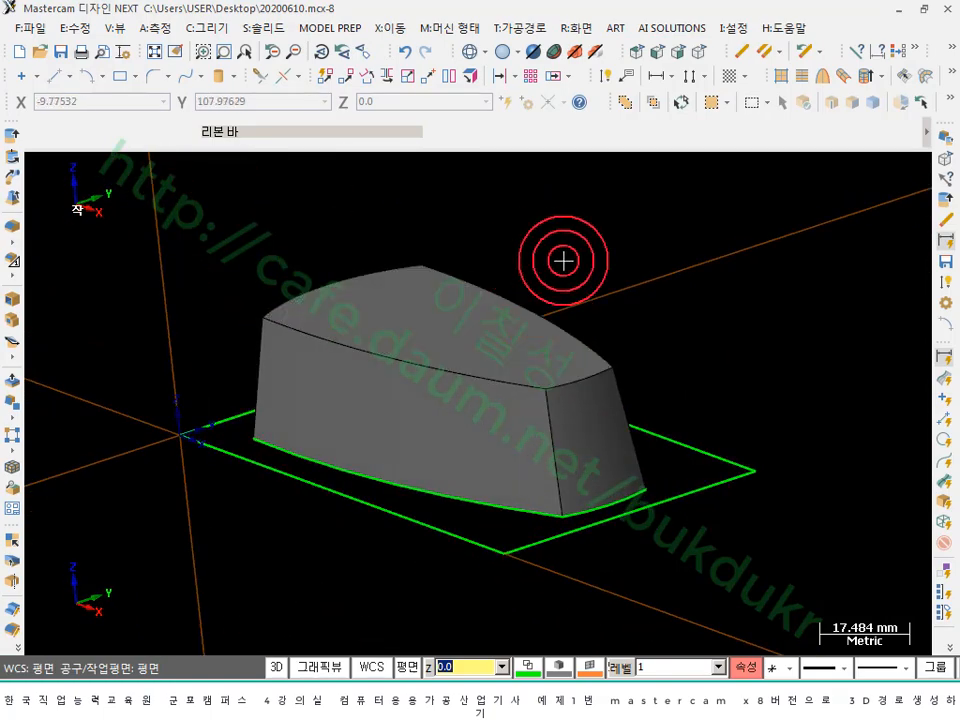
{"action": "left_click", "coordinate": [943, 178]}
{"action": "left_click", "coordinate": [383, 398]}
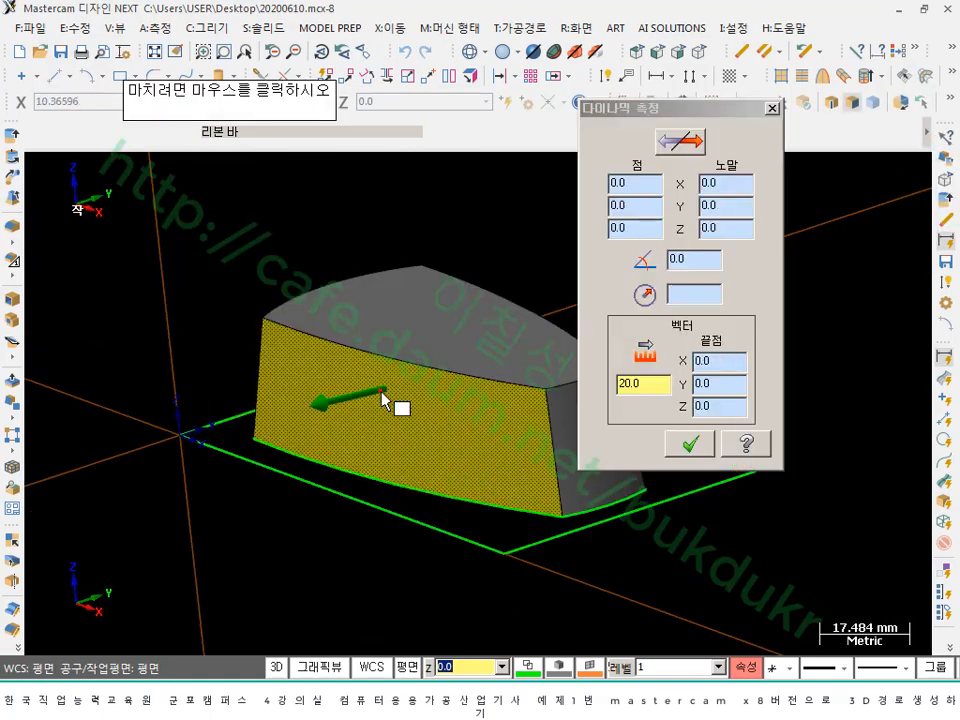
{"action": "middle_click_drag", "start_coordinate": [378, 401], "coordinate": [612, 350]}
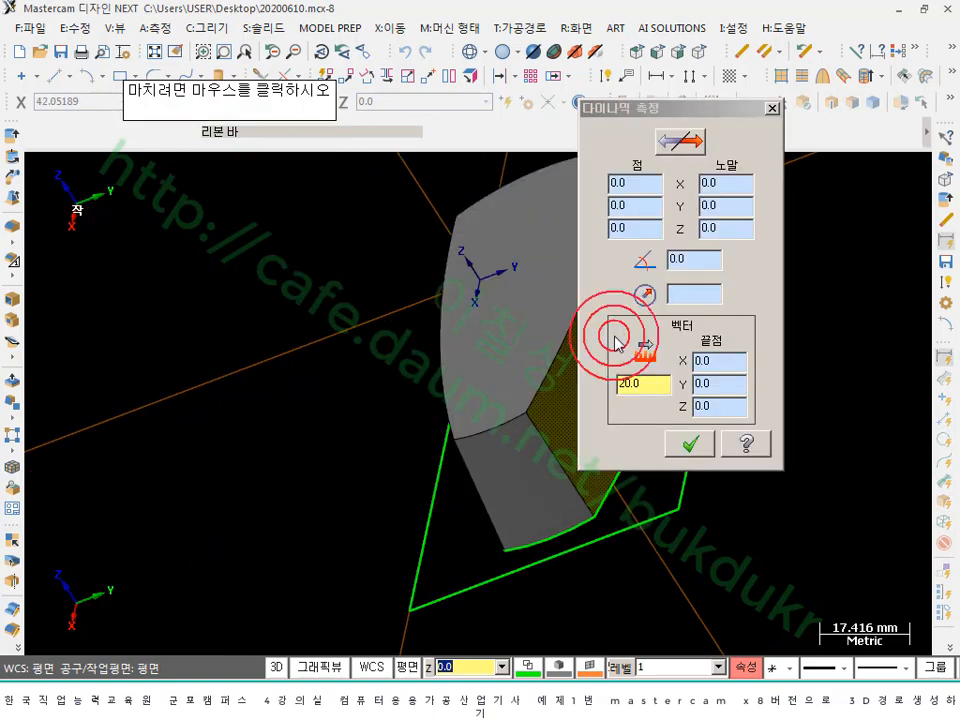
{"action": "middle_click_drag", "start_coordinate": [690, 268], "coordinate": [390, 335]}
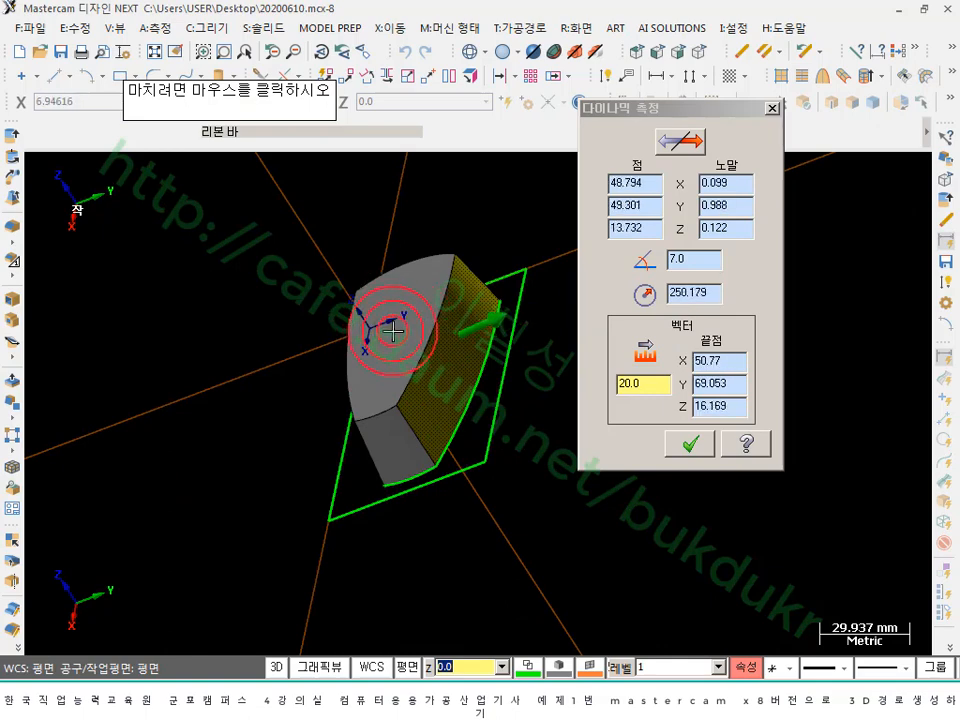
{"action": "left_click", "coordinate": [391, 331]}
{"action": "middle_click_drag", "start_coordinate": [385, 335], "coordinate": [578, 304]}
{"action": "scroll", "coordinate": [381, 340], "scroll_direction": "up", "scroll_amount": 2}
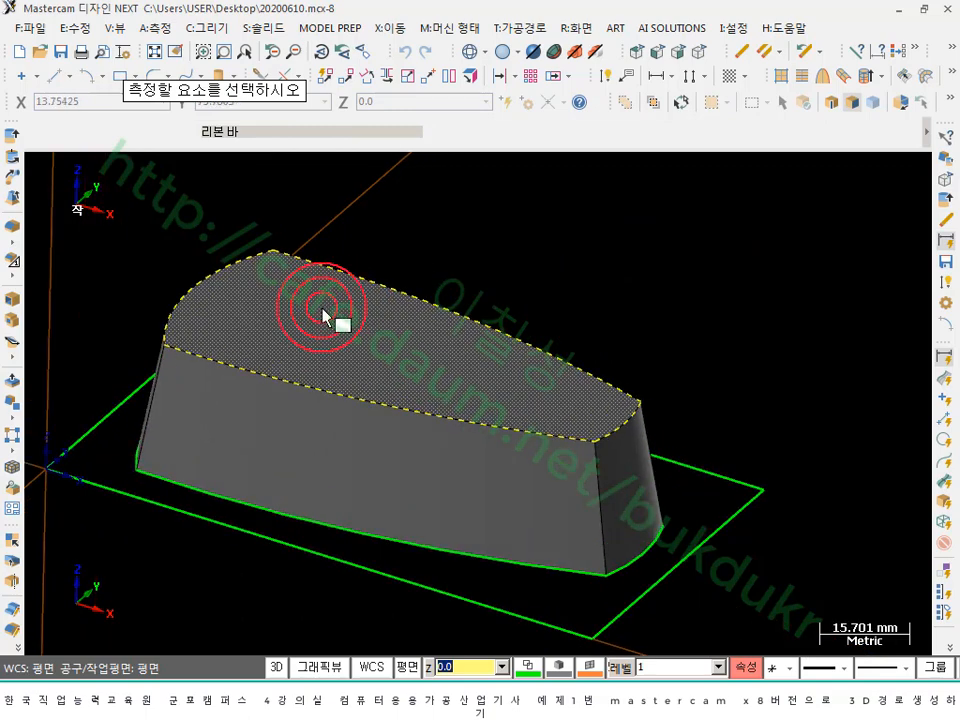
- Restore the side-by-side windows and examine the R200 top curve and its Offset 4 note in section A-A of the drawing
{"action": "left_click", "coordinate": [927, 12]}
{"action": "scroll", "coordinate": [396, 349], "scroll_direction": "down", "scroll_amount": 3}
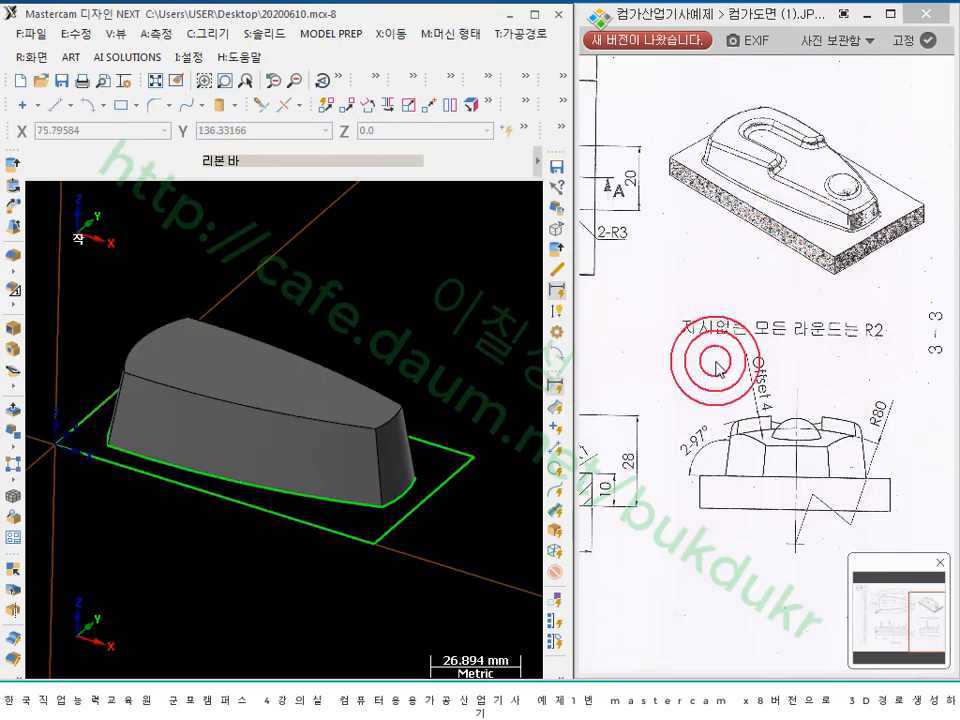
{"action": "mouse_move", "coordinate": [695, 385]}
{"action": "left_mouse_down"}
{"action": "mouse_move", "coordinate": [828, 383]}
{"action": "mouse_move", "coordinate": [810, 323]}
{"action": "mouse_move", "coordinate": [821, 422]}
{"action": "mouse_move", "coordinate": [797, 440]}
{"action": "mouse_move", "coordinate": [773, 433]}
{"action": "mouse_move", "coordinate": [794, 431]}
{"action": "left_mouse_up"}
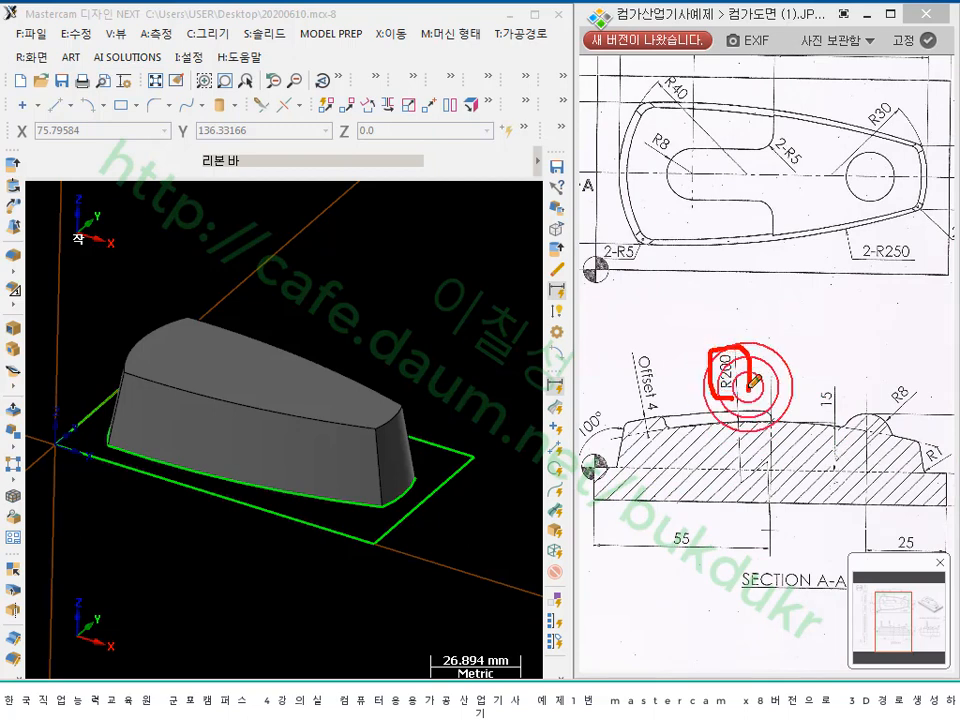
{"action": "left_click_drag", "start_coordinate": [752, 381], "coordinate": [722, 390]}
{"action": "left_click", "coordinate": [748, 585]}
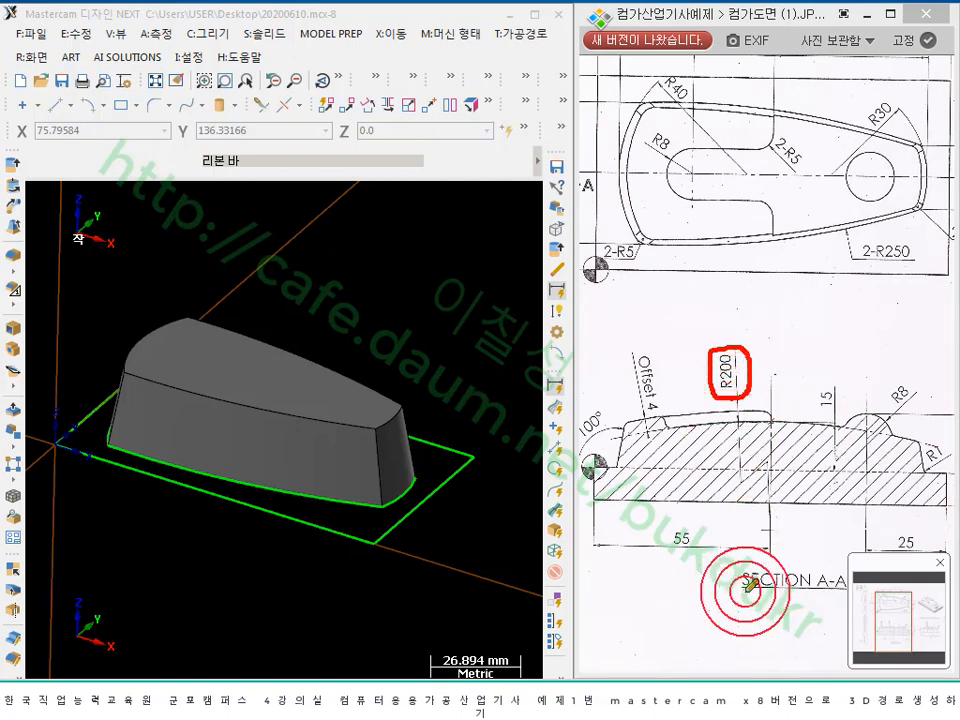
{"action": "left_click", "coordinate": [788, 425]}
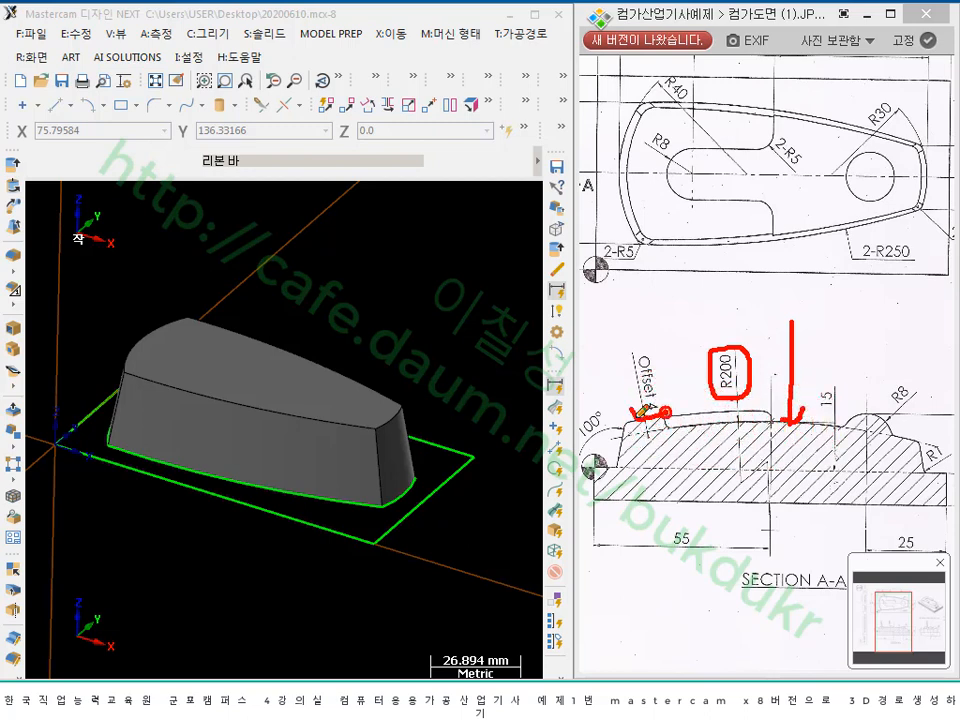
{"action": "mouse_move", "coordinate": [641, 411]}
{"action": "left_mouse_down"}
{"action": "mouse_move", "coordinate": [628, 322]}
{"action": "mouse_move", "coordinate": [660, 405]}
{"action": "left_mouse_up"}
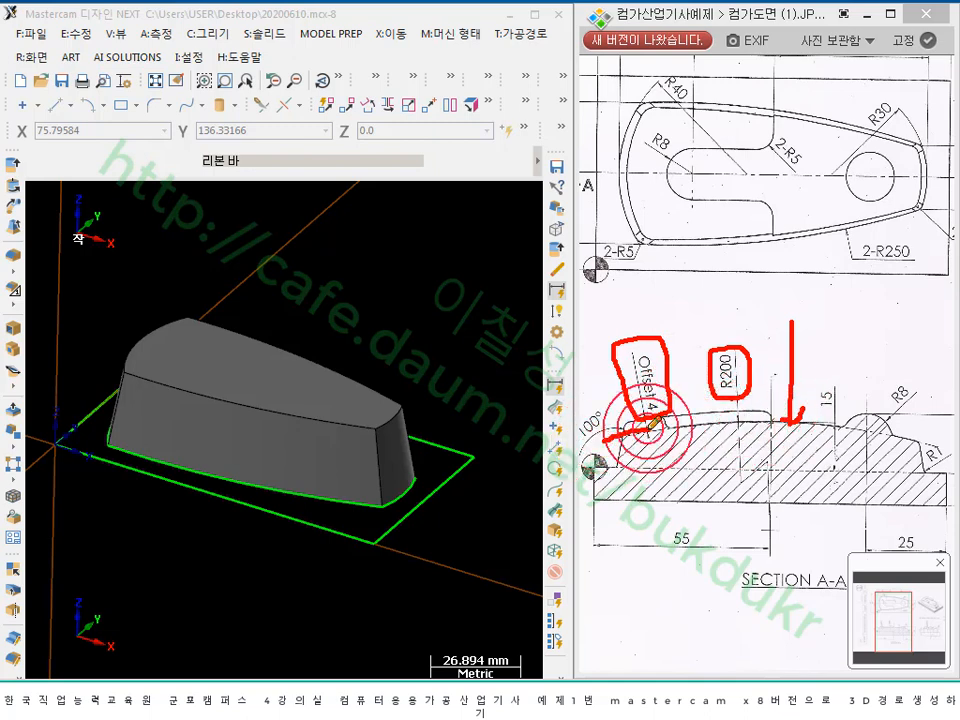
{"action": "mouse_move", "coordinate": [652, 424]}
{"action": "left_mouse_down"}
{"action": "mouse_move", "coordinate": [801, 419]}
{"action": "mouse_move", "coordinate": [931, 438]}
{"action": "left_mouse_up"}
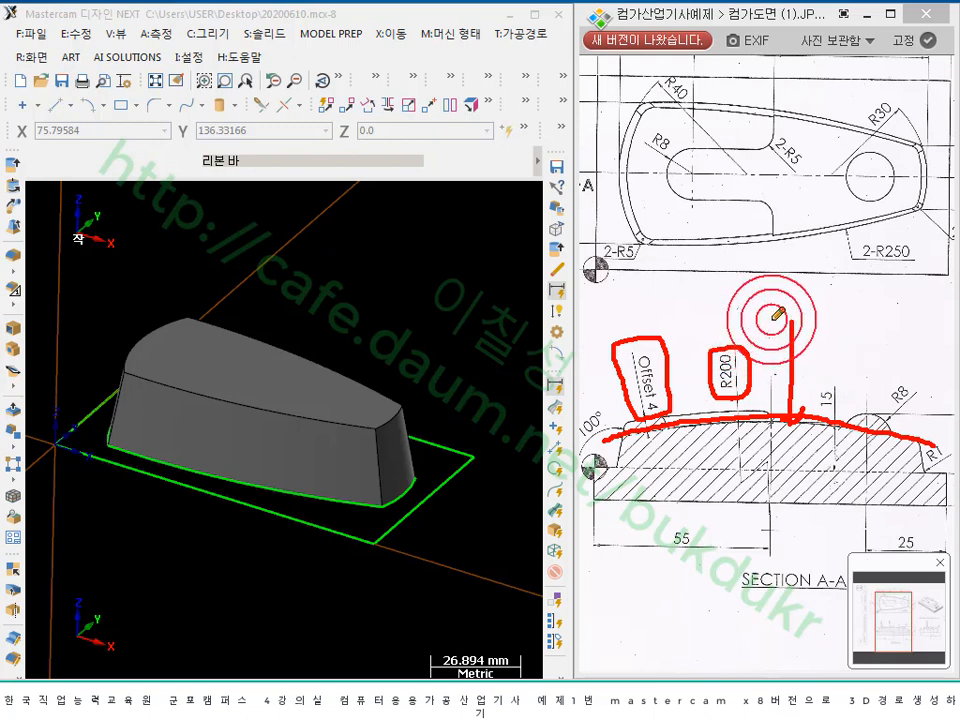
{"action": "left_click_drag", "start_coordinate": [725, 312], "coordinate": [730, 334]}
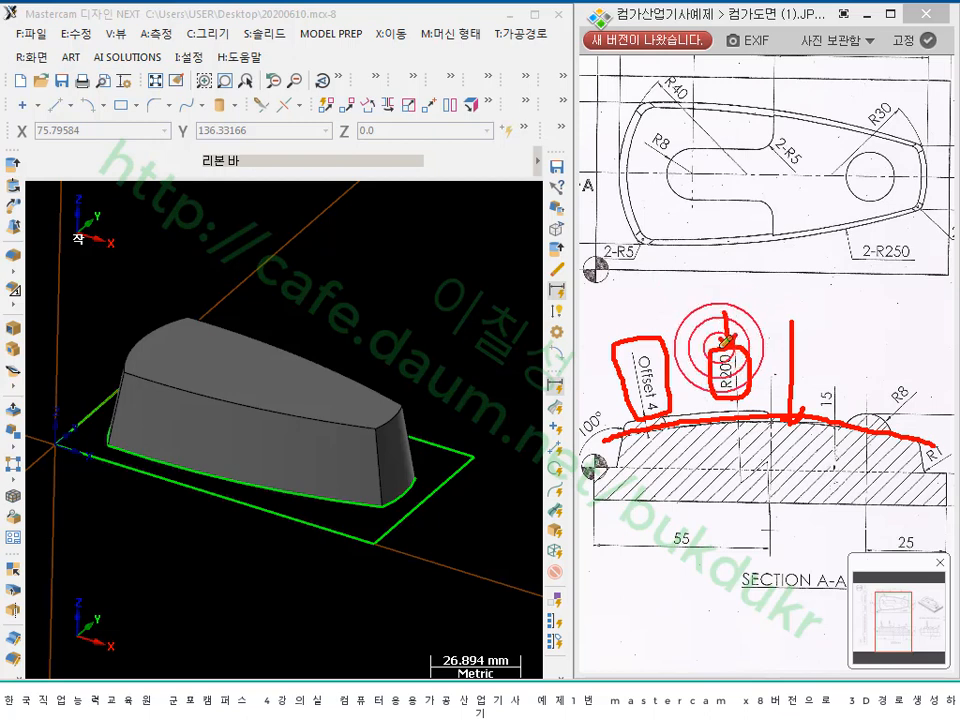
{"action": "right_click", "coordinate": [750, 303]}
{"action": "left_click", "coordinate": [776, 484]}
- Examine the R80 cross curve in the drawing's side view and the top surface it shapes in the isometric view
{"action": "scroll", "coordinate": [782, 482], "scroll_direction": "down", "scroll_amount": 3}
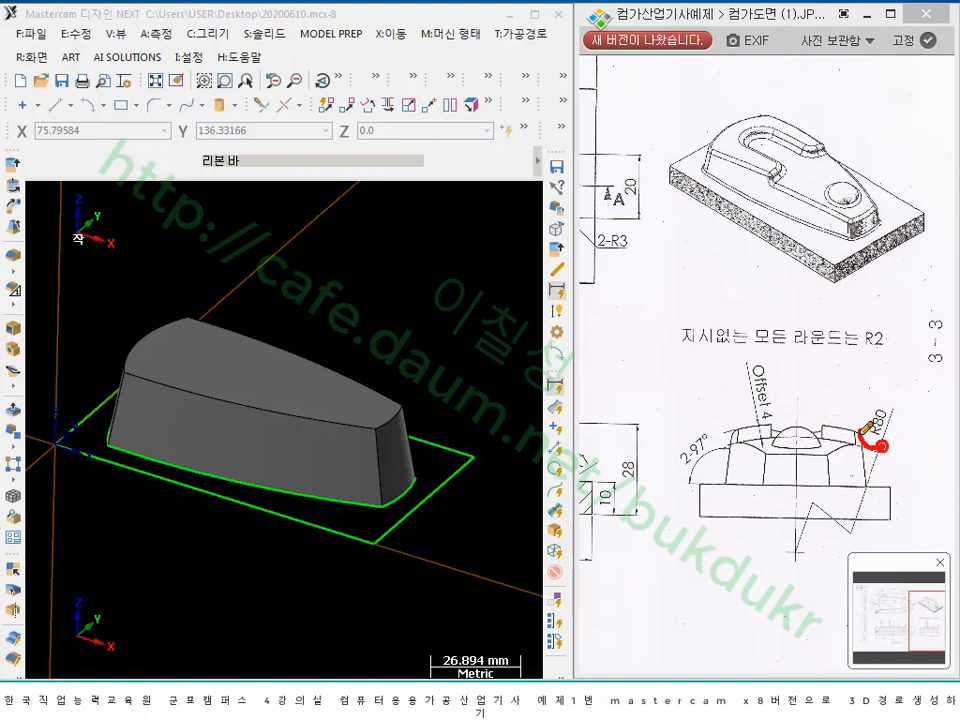
{"action": "mouse_move", "coordinate": [860, 435]}
{"action": "left_mouse_down"}
{"action": "mouse_move", "coordinate": [879, 403]}
{"action": "mouse_move", "coordinate": [899, 424]}
{"action": "mouse_move", "coordinate": [884, 445]}
{"action": "left_mouse_up"}
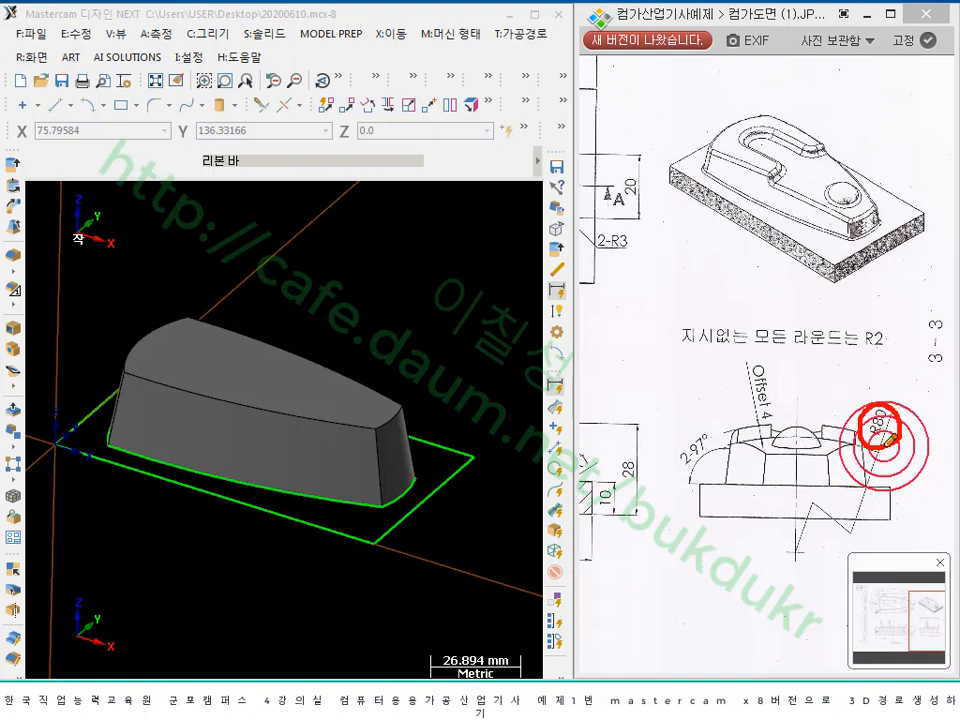
{"action": "mouse_move", "coordinate": [884, 446]}
{"action": "left_mouse_down"}
{"action": "mouse_move", "coordinate": [866, 416]}
{"action": "mouse_move", "coordinate": [897, 429]}
{"action": "left_mouse_up"}
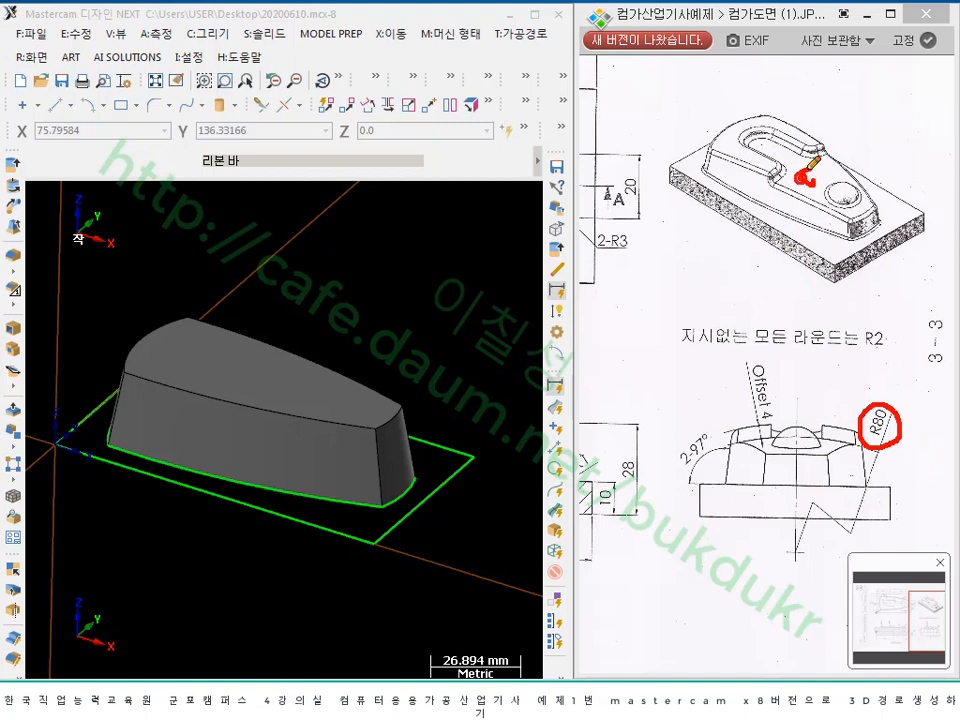
{"action": "mouse_move", "coordinate": [808, 165]}
{"action": "left_mouse_down"}
{"action": "mouse_move", "coordinate": [822, 172]}
{"action": "mouse_move", "coordinate": [806, 168]}
{"action": "left_mouse_up"}
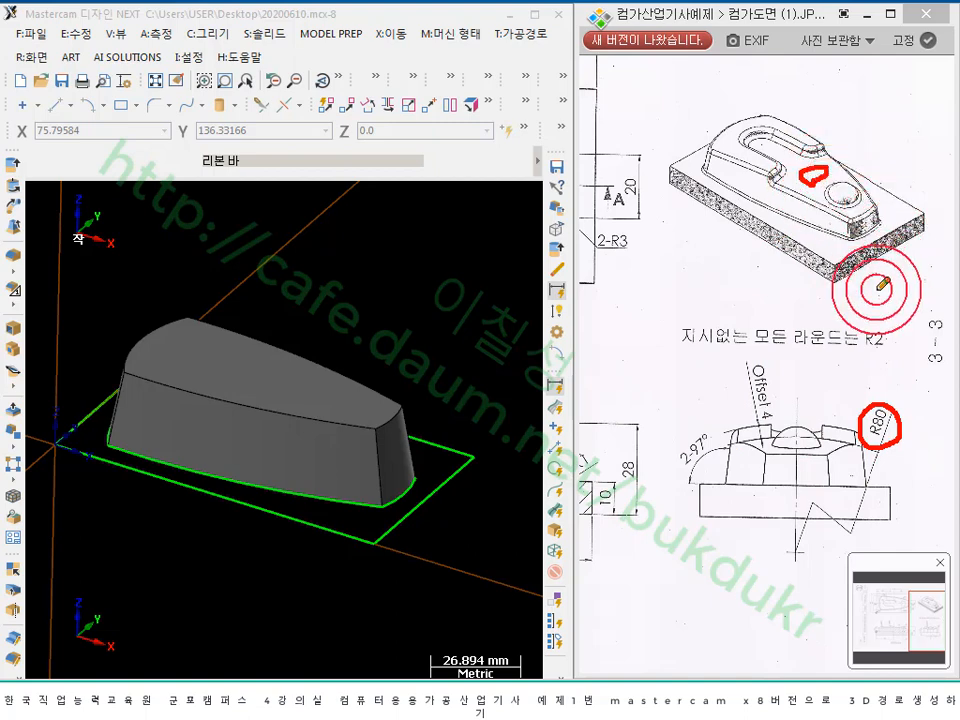
{"action": "right_click", "coordinate": [762, 321]}
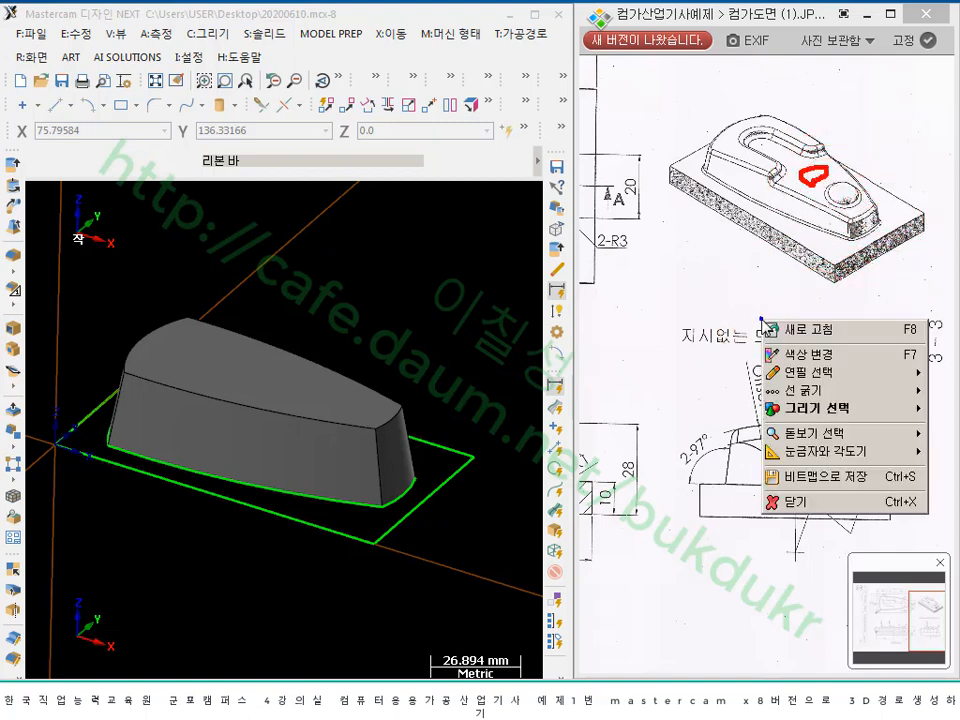
{"action": "left_click", "coordinate": [800, 503]}
- Examine section A-A of the drawing for the R200 top curve and the 15 and 55 dimensions that locate it
{"action": "scroll", "coordinate": [845, 430], "scroll_direction": "up", "scroll_amount": 5}
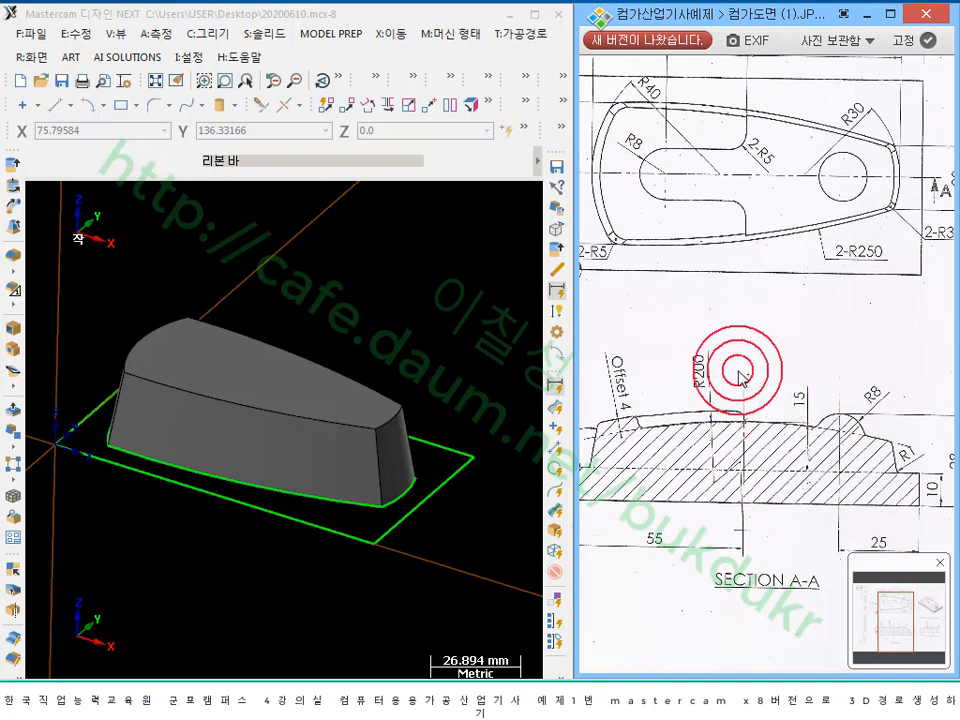
{"action": "left_click_drag", "start_coordinate": [738, 371], "coordinate": [769, 370]}
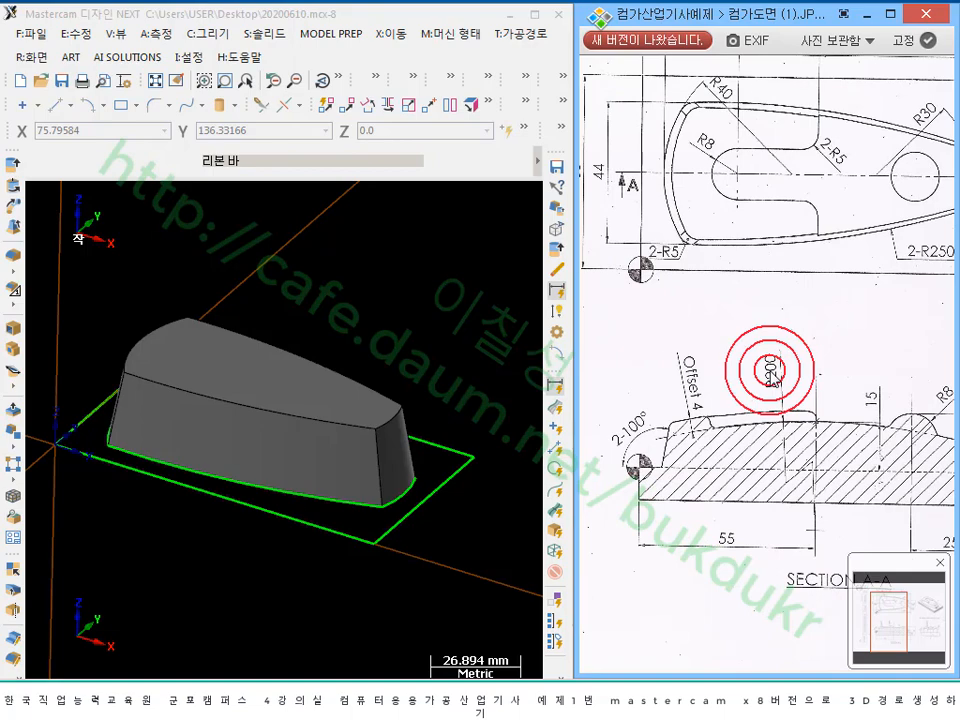
{"action": "left_click_drag", "start_coordinate": [770, 370], "coordinate": [708, 375]}
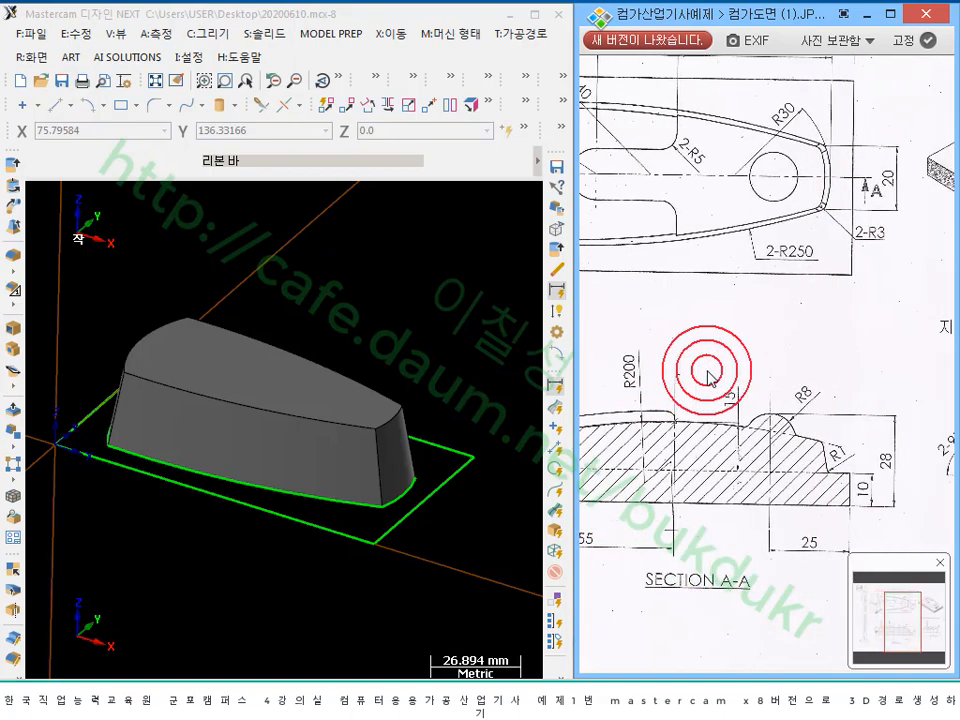
{"action": "left_click_drag", "start_coordinate": [708, 375], "coordinate": [752, 371]}
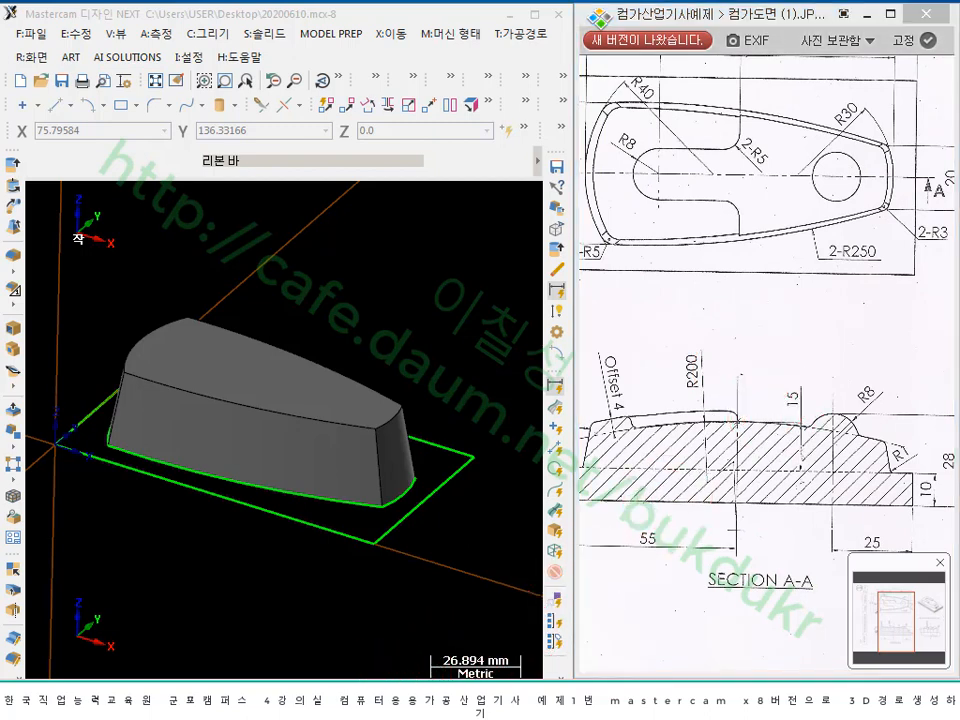
{"action": "mouse_move", "coordinate": [782, 380]}
{"action": "left_mouse_down"}
{"action": "mouse_move", "coordinate": [812, 400]}
{"action": "mouse_move", "coordinate": [796, 378]}
{"action": "left_mouse_up"}
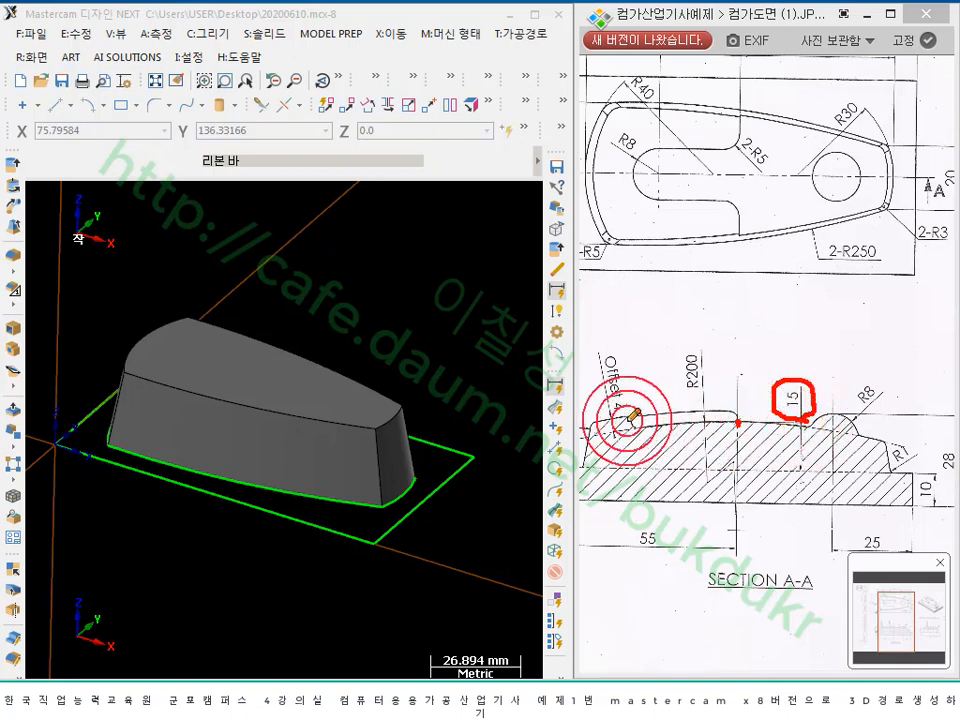
{"action": "mouse_move", "coordinate": [727, 414]}
{"action": "left_mouse_down"}
{"action": "mouse_move", "coordinate": [857, 400]}
{"action": "mouse_move", "coordinate": [862, 412]}
{"action": "left_mouse_up"}
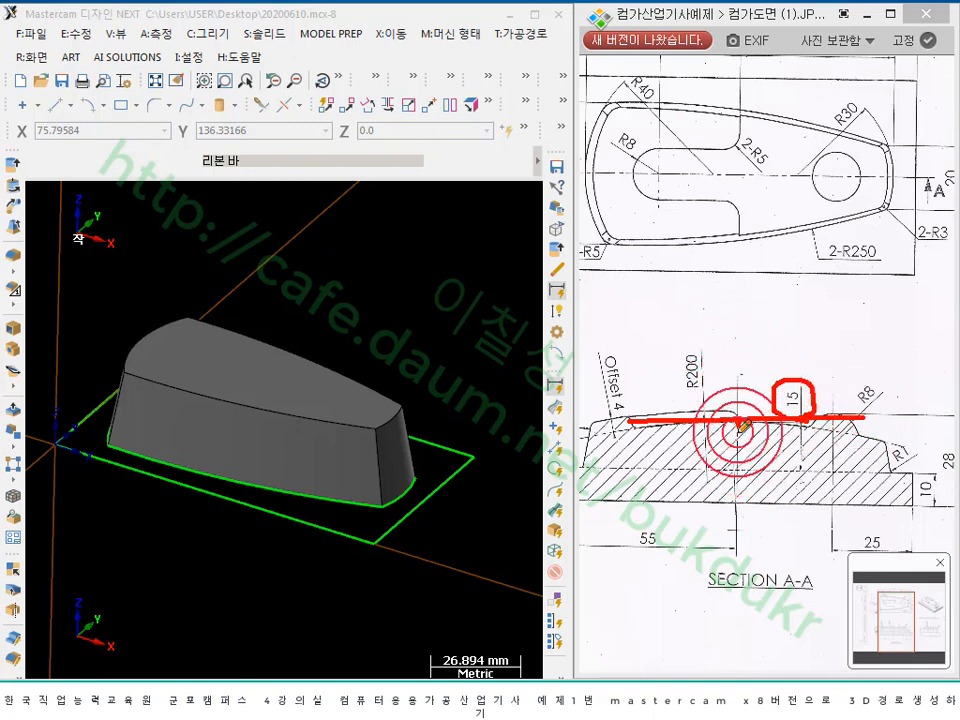
{"action": "left_click_drag", "start_coordinate": [742, 438], "coordinate": [740, 520]}
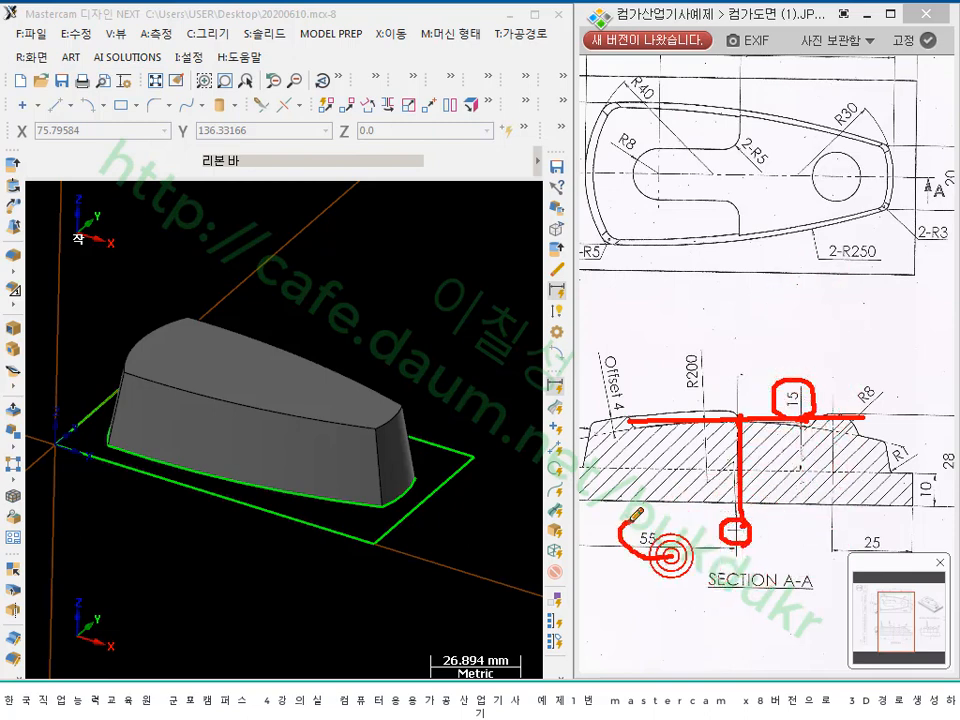
{"action": "mouse_move", "coordinate": [631, 521]}
{"action": "left_mouse_down"}
{"action": "mouse_move", "coordinate": [666, 550]}
{"action": "mouse_move", "coordinate": [656, 556]}
{"action": "left_mouse_up"}
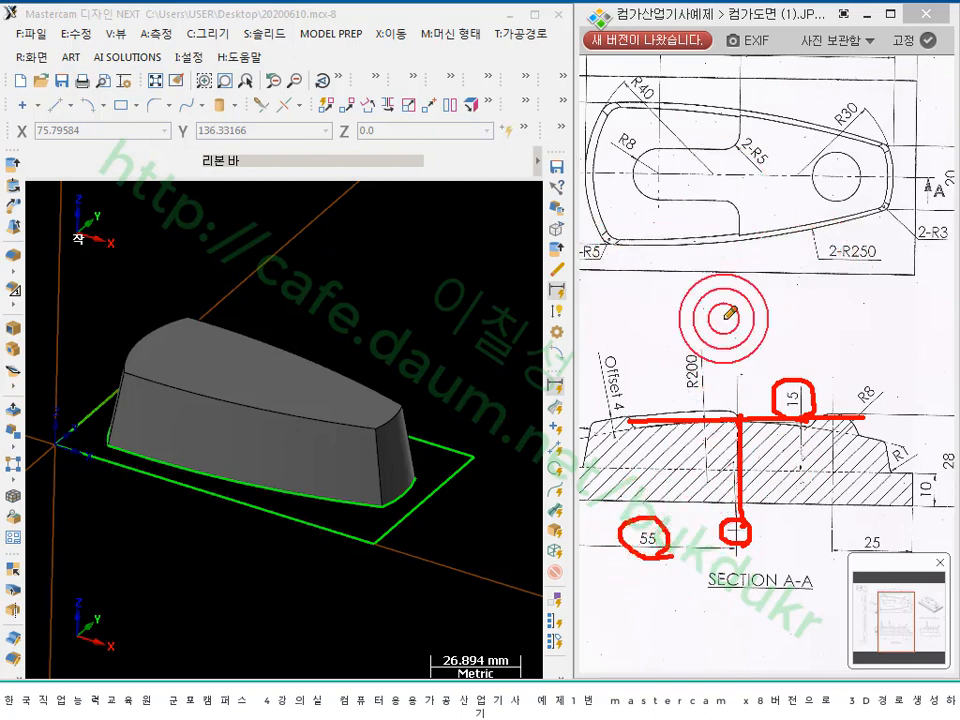
{"action": "mouse_move", "coordinate": [740, 478]}
{"action": "left_mouse_down"}
{"action": "mouse_move", "coordinate": [731, 602]}
{"action": "mouse_move", "coordinate": [742, 630]}
{"action": "left_mouse_up"}
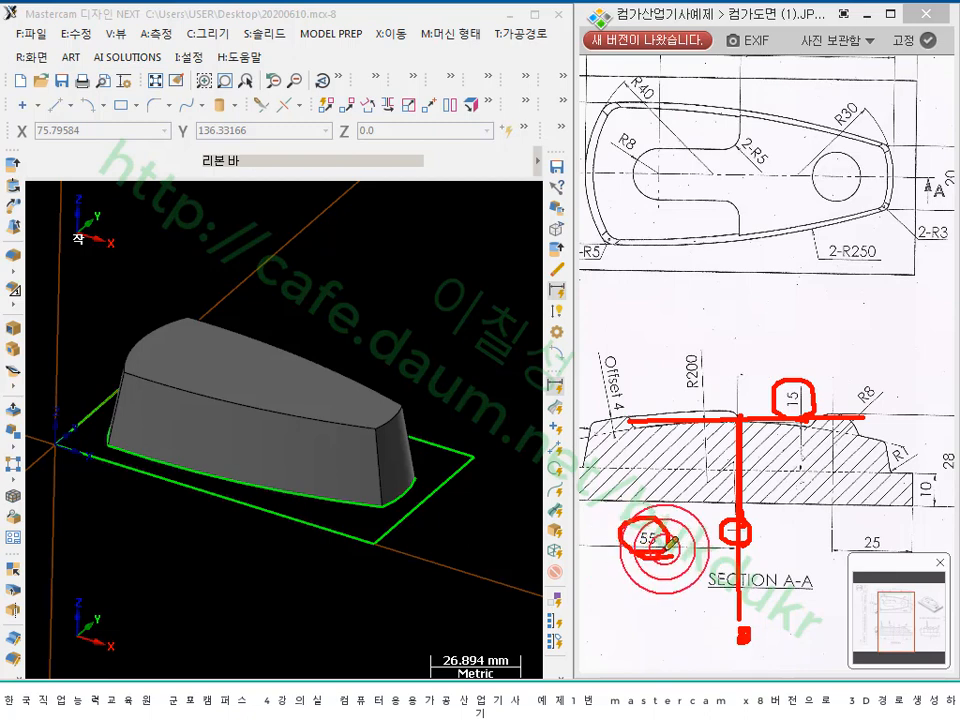
{"action": "left_click", "coordinate": [798, 408]}
{"action": "mouse_move", "coordinate": [802, 416]}
{"action": "left_mouse_down"}
{"action": "mouse_move", "coordinate": [779, 390]}
{"action": "mouse_move", "coordinate": [807, 385]}
{"action": "mouse_move", "coordinate": [806, 421]}
{"action": "left_mouse_up"}
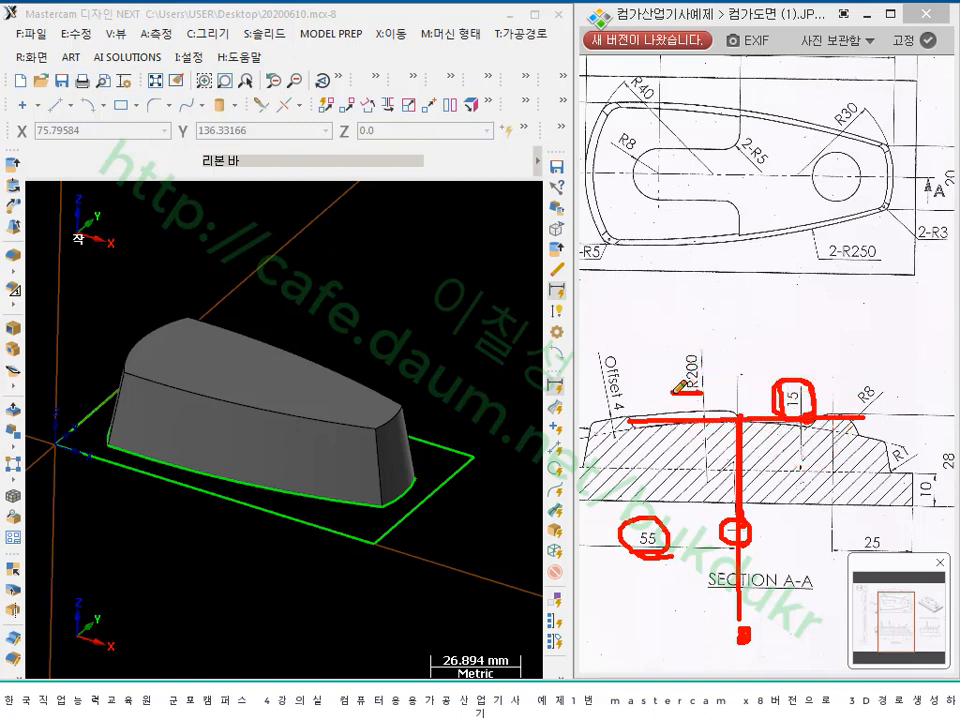
{"action": "left_click_drag", "start_coordinate": [716, 349], "coordinate": [708, 392]}
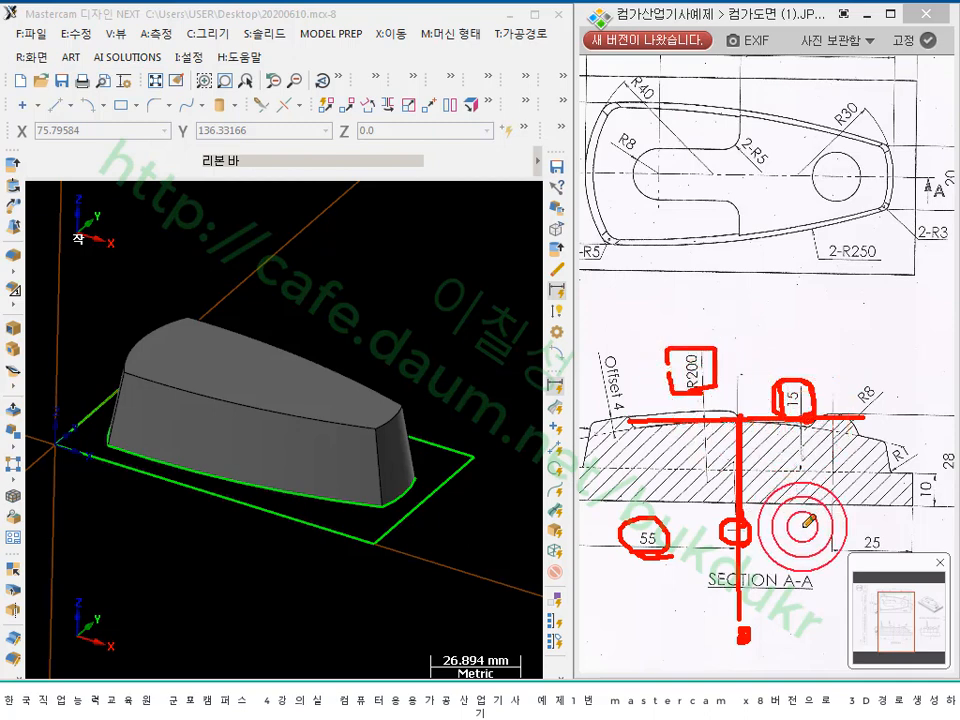
- Examine the R200 curve's tangent point at the 55 dimension, its 15 height and the front viewing direction on the model
{"action": "mouse_move", "coordinate": [656, 562]}
{"action": "left_mouse_down"}
{"action": "mouse_move", "coordinate": [620, 528]}
{"action": "mouse_move", "coordinate": [672, 549]}
{"action": "mouse_move", "coordinate": [645, 563]}
{"action": "mouse_move", "coordinate": [606, 610]}
{"action": "mouse_move", "coordinate": [634, 602]}
{"action": "mouse_move", "coordinate": [644, 616]}
{"action": "left_mouse_up"}
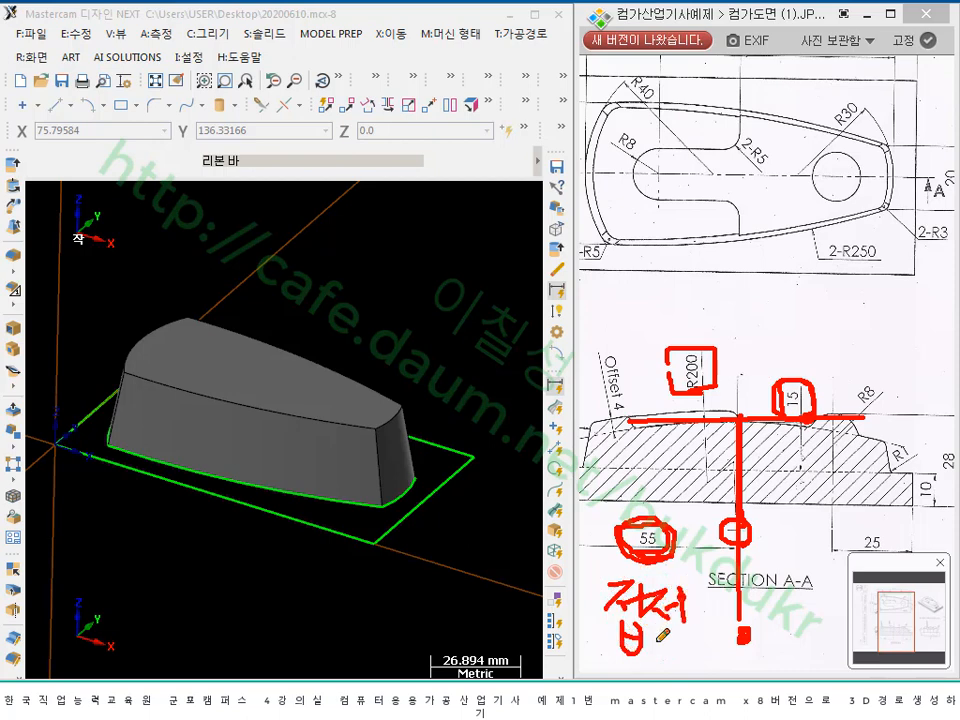
{"action": "left_click_drag", "start_coordinate": [686, 648], "coordinate": [688, 655]}
{"action": "left_click", "coordinate": [804, 472]}
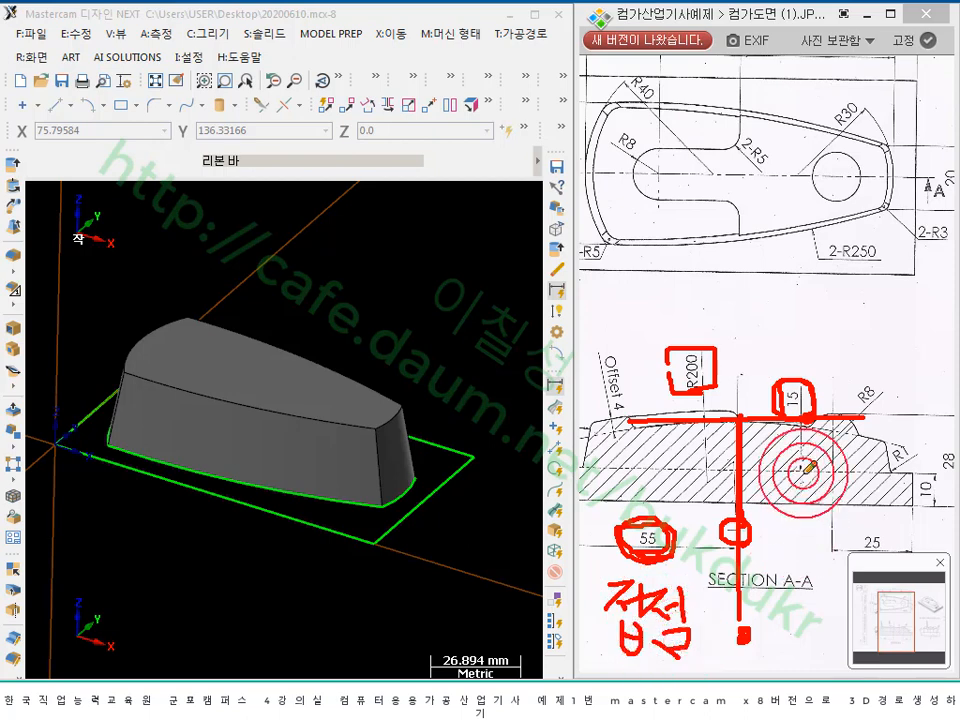
{"action": "left_click", "coordinate": [806, 414]}
{"action": "mouse_move", "coordinate": [779, 382]}
{"action": "left_mouse_down"}
{"action": "mouse_move", "coordinate": [814, 386]}
{"action": "mouse_move", "coordinate": [815, 418]}
{"action": "mouse_move", "coordinate": [789, 422]}
{"action": "left_mouse_up"}
{"action": "left_click", "coordinate": [851, 494]}
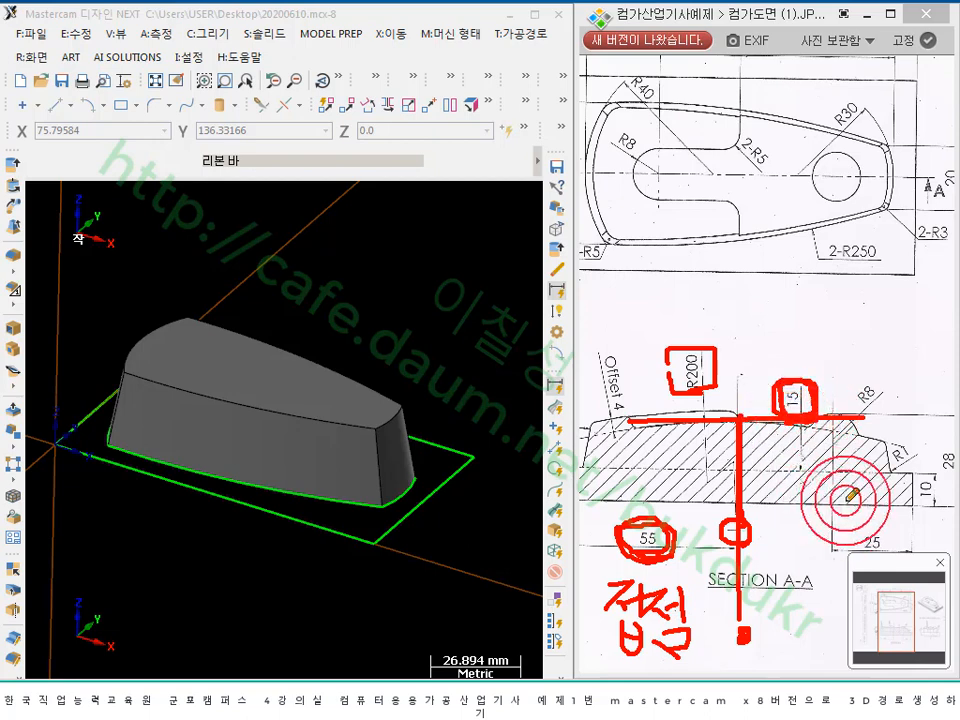
{"action": "left_click_drag", "start_coordinate": [159, 593], "coordinate": [264, 436]}
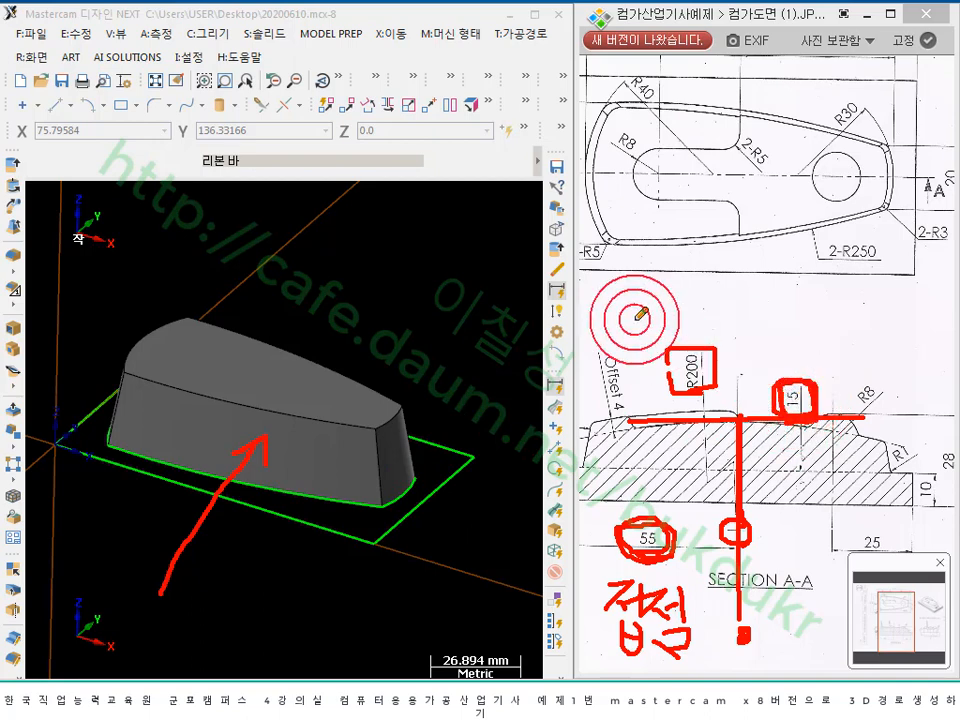
{"action": "right_click", "coordinate": [698, 258]}
{"action": "left_click", "coordinate": [746, 441]}
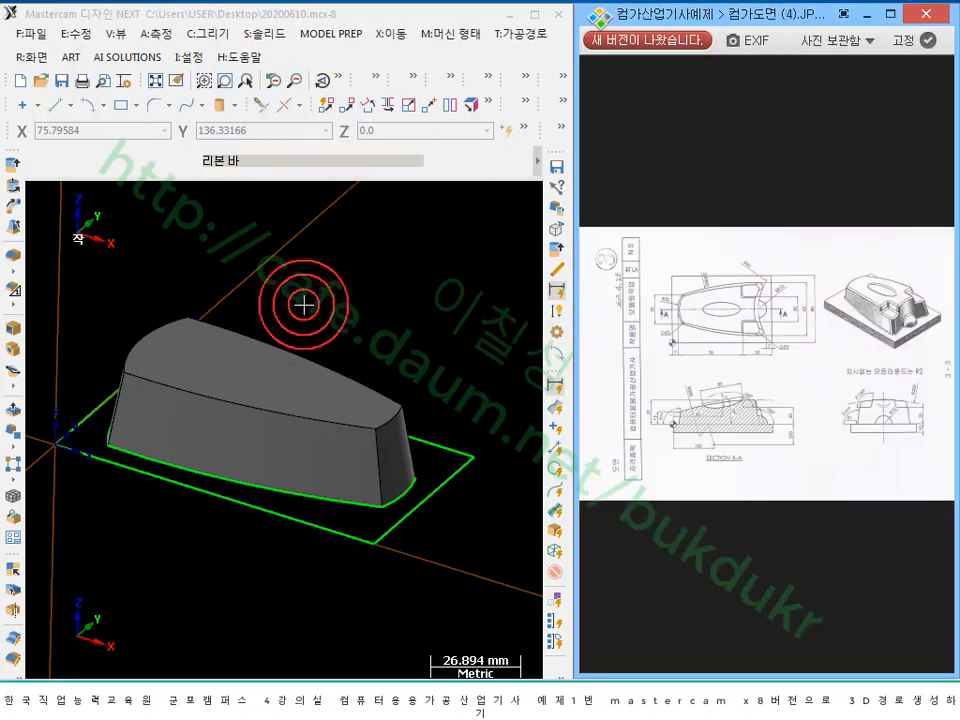
- Maximize the modelling window and set the construction plane to Front (WCS)
{"action": "left_click", "coordinate": [534, 15]}
{"action": "scroll", "coordinate": [499, 334], "scroll_direction": "down", "scroll_amount": 2}
{"action": "scroll", "coordinate": [490, 355], "scroll_direction": "up", "scroll_amount": 4}
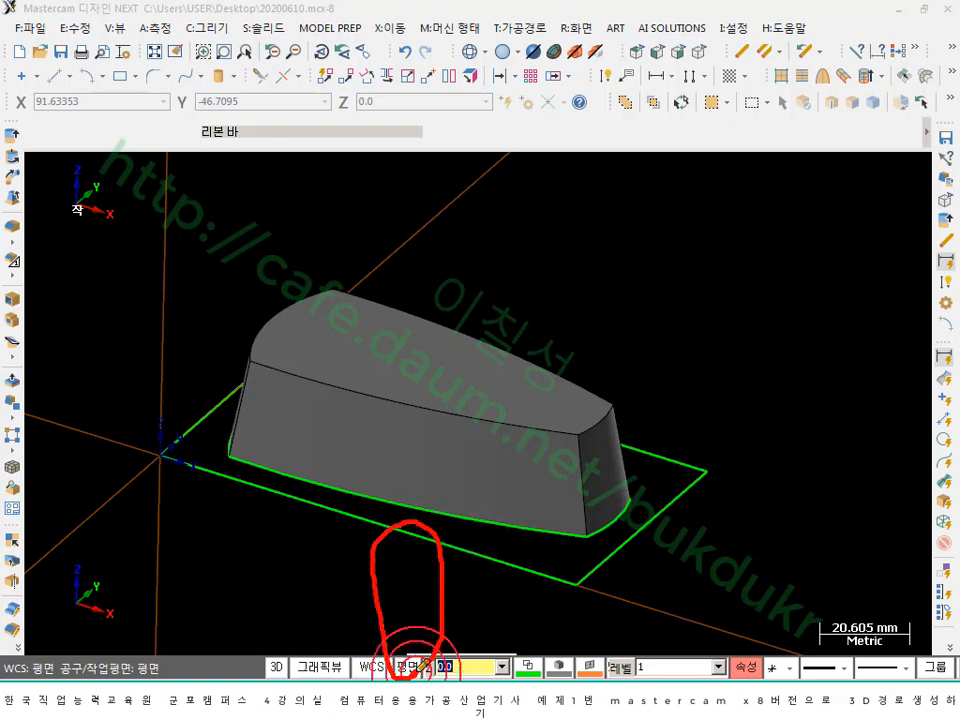
{"action": "left_click", "coordinate": [532, 525]}
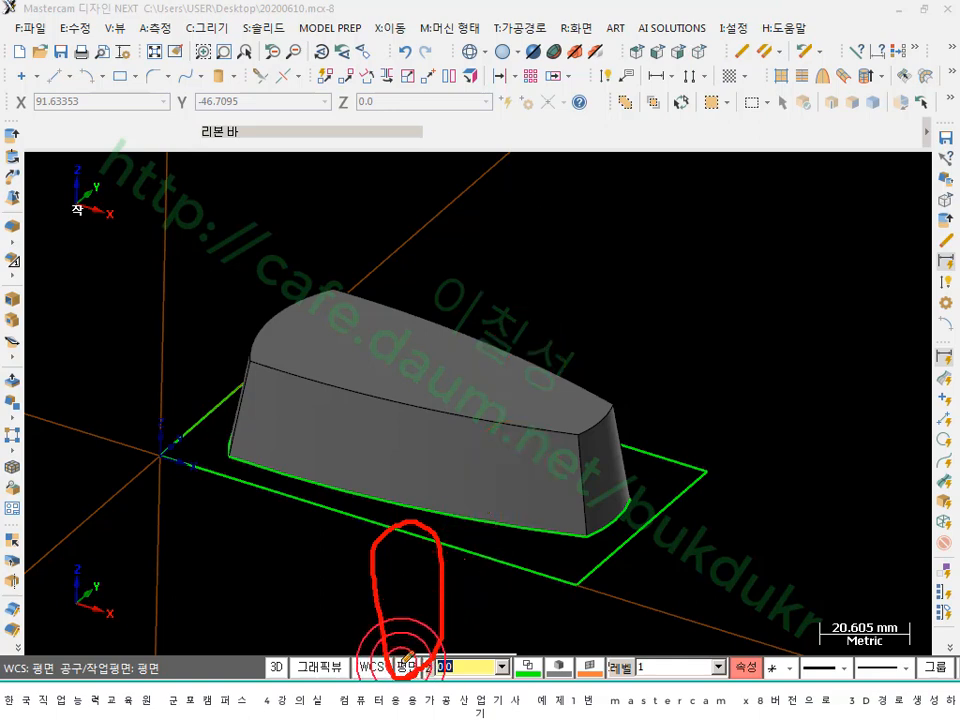
{"action": "right_click", "coordinate": [566, 216]}
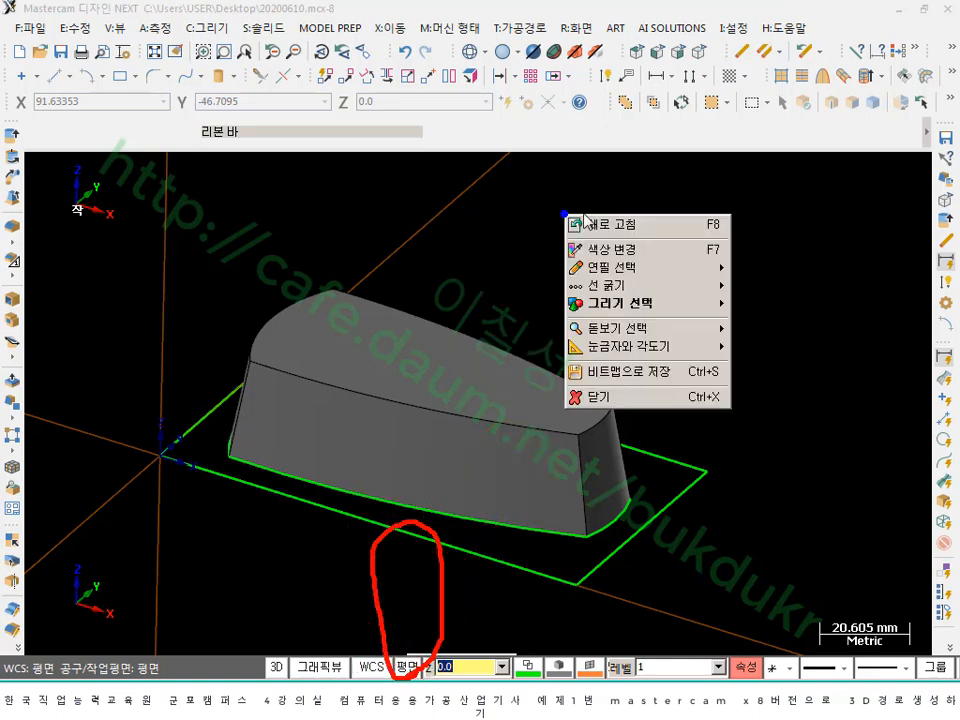
{"action": "left_click", "coordinate": [629, 400]}
{"action": "left_click", "coordinate": [406, 666]}
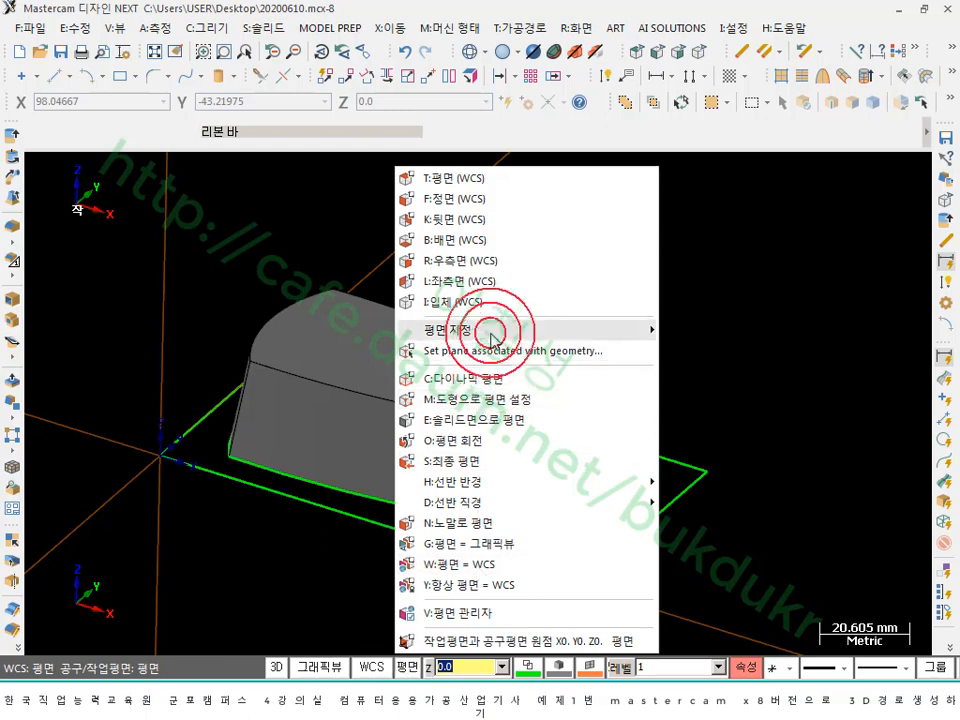
{"action": "left_click", "coordinate": [458, 199]}
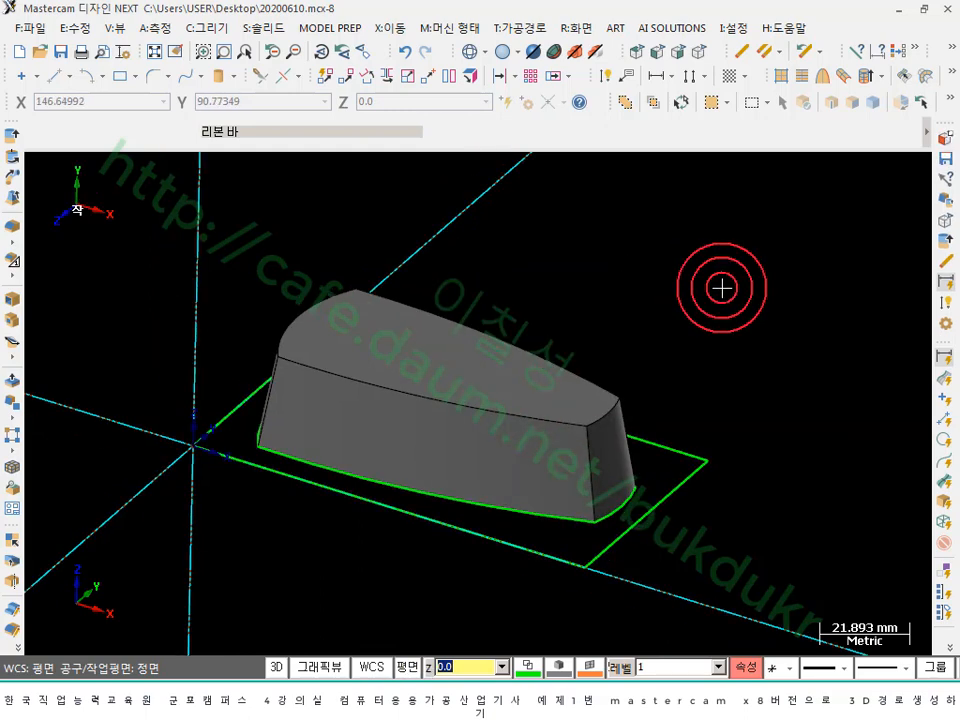
{"action": "scroll", "coordinate": [722, 288], "scroll_direction": "down", "scroll_amount": 1}
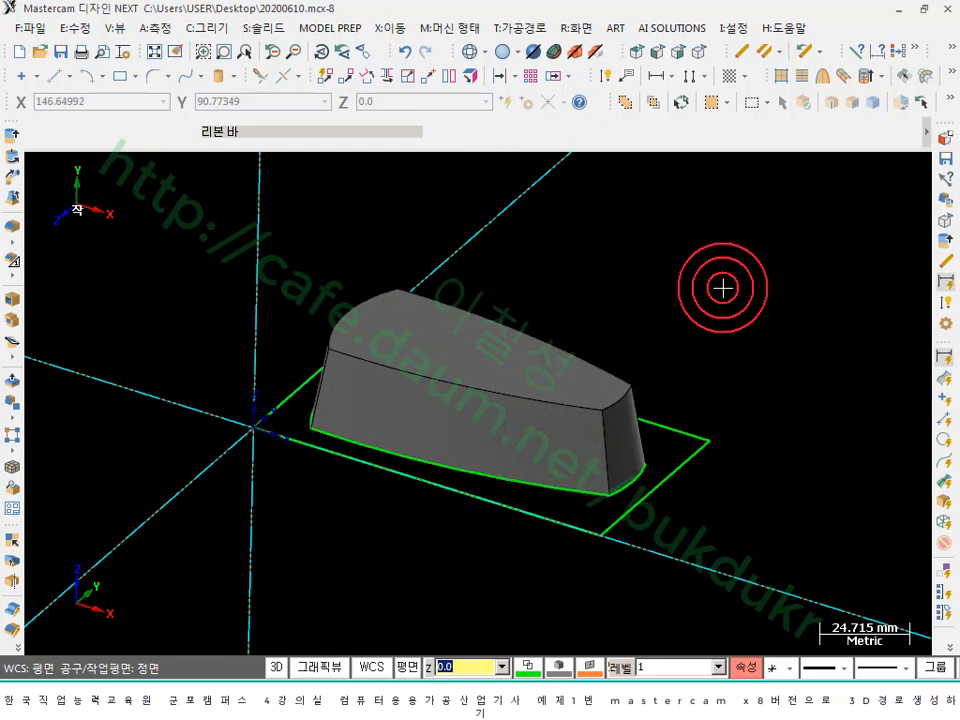
- Examine the axis lines of the front construction plane around the solid and the Z depth setting
{"action": "left_click", "coordinate": [354, 706]}
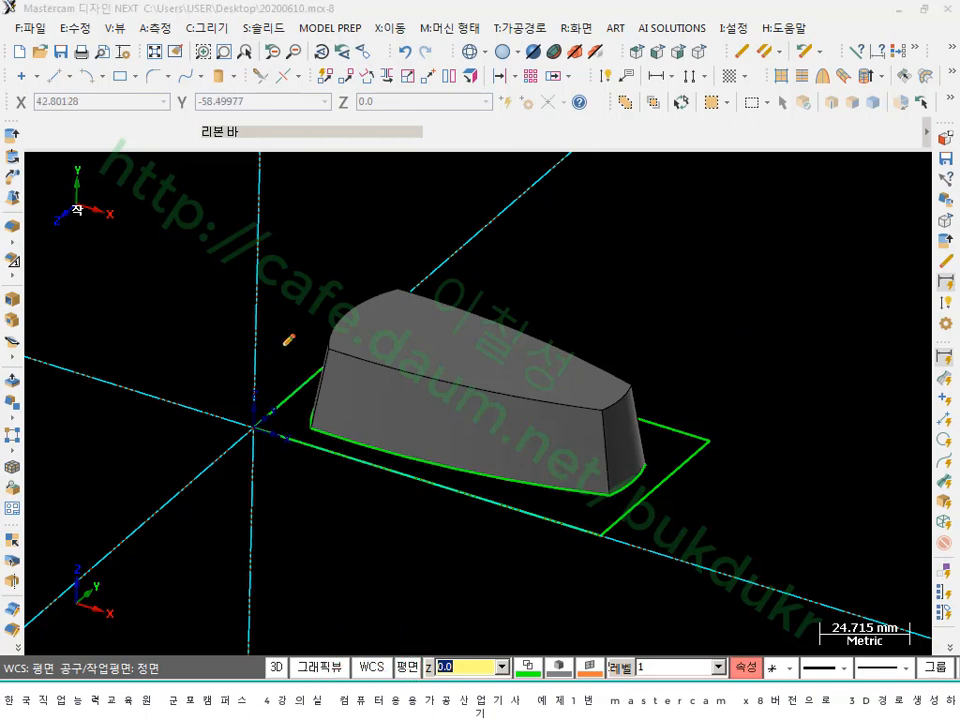
{"action": "left_click_drag", "start_coordinate": [264, 294], "coordinate": [256, 245]}
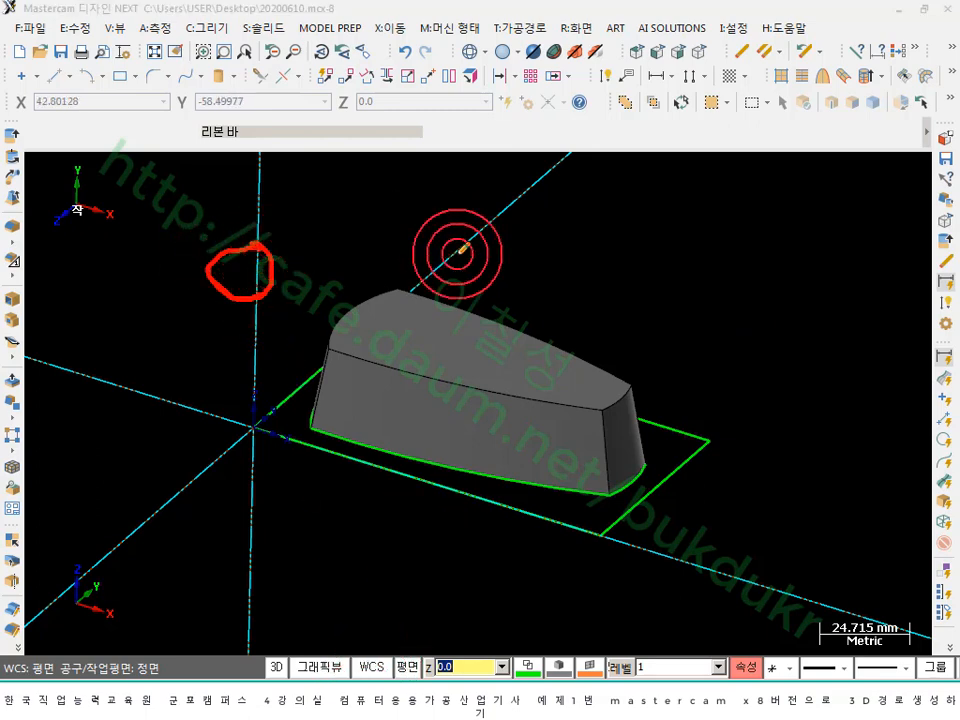
{"action": "mouse_move", "coordinate": [467, 268]}
{"action": "left_mouse_down"}
{"action": "mouse_move", "coordinate": [471, 218]}
{"action": "mouse_move", "coordinate": [484, 260]}
{"action": "mouse_move", "coordinate": [468, 260]}
{"action": "left_mouse_up"}
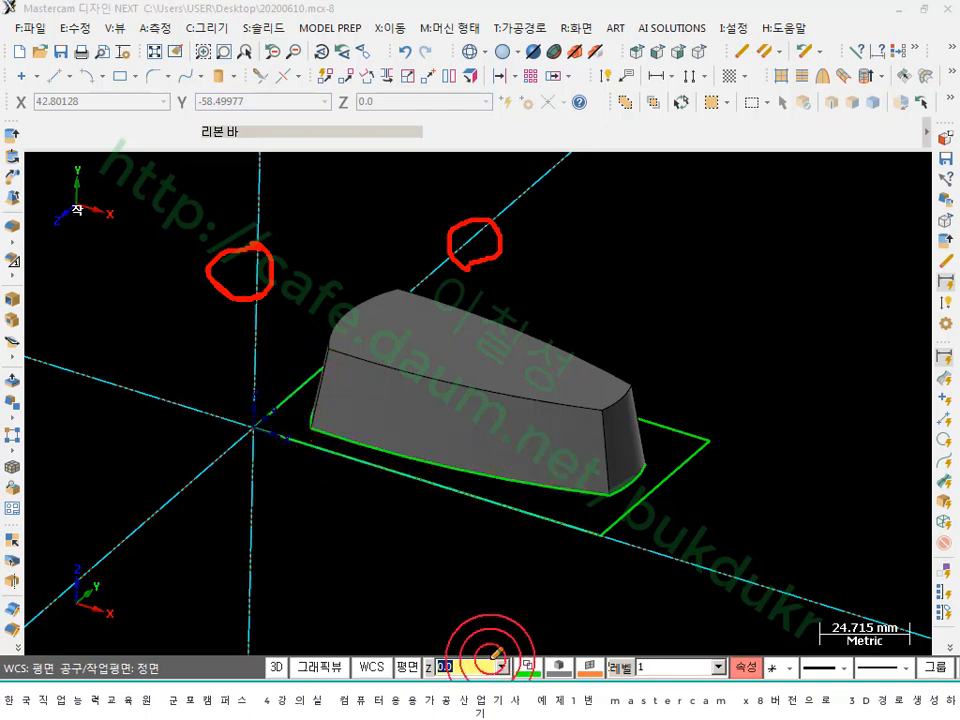
{"action": "mouse_move", "coordinate": [415, 657]}
{"action": "left_mouse_down"}
{"action": "mouse_move", "coordinate": [413, 624]}
{"action": "mouse_move", "coordinate": [452, 619]}
{"action": "mouse_move", "coordinate": [512, 632]}
{"action": "mouse_move", "coordinate": [515, 657]}
{"action": "left_mouse_up"}
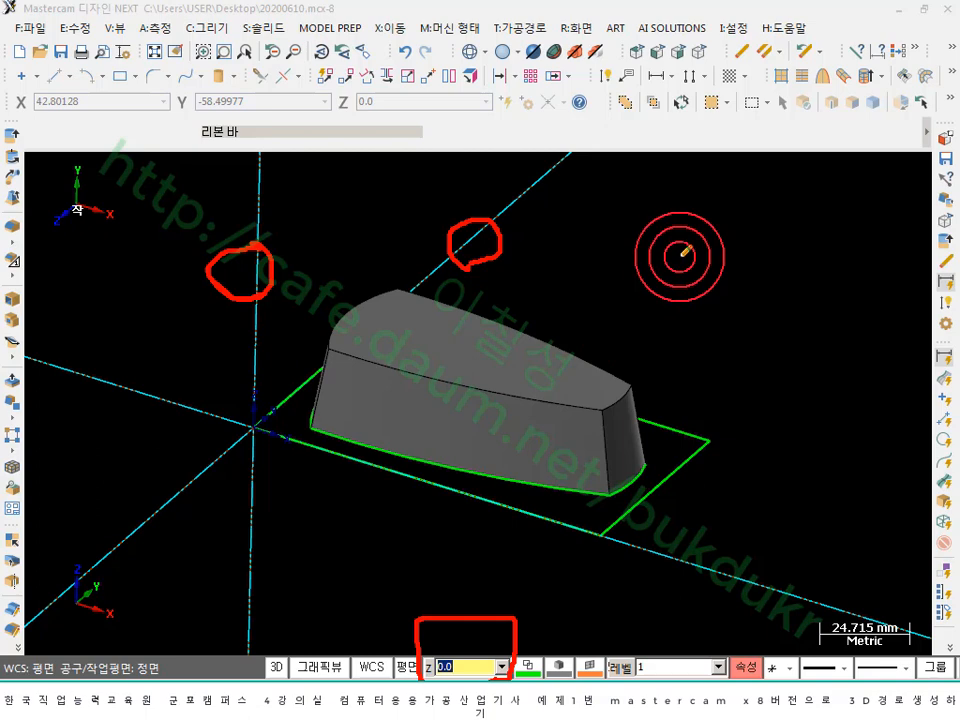
{"action": "right_click", "coordinate": [673, 311]}
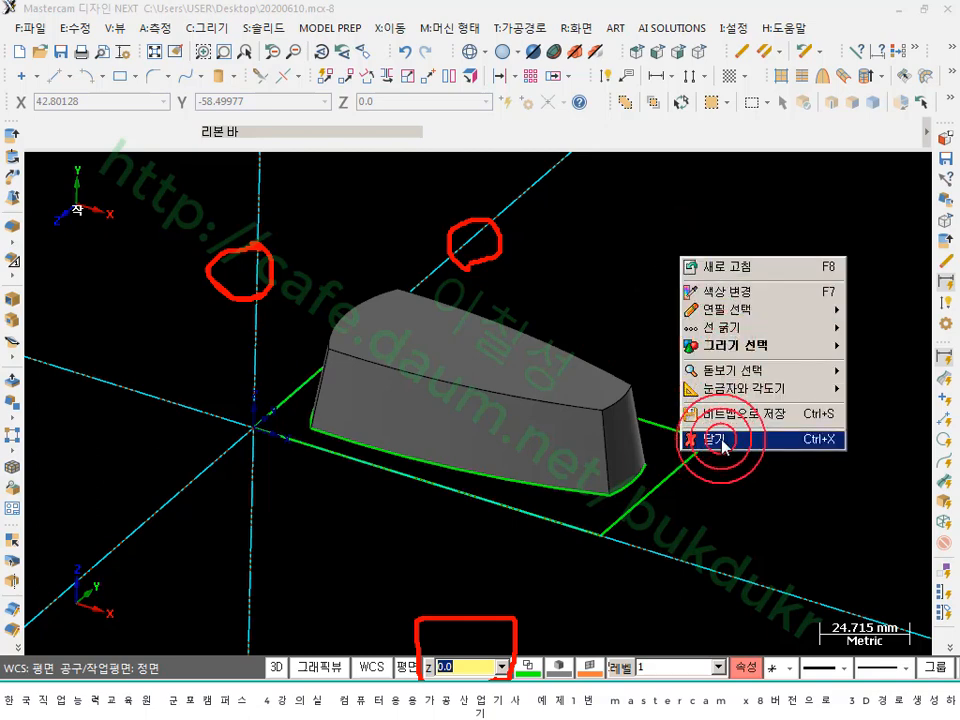
{"action": "left_click", "coordinate": [724, 439]}
{"action": "left_click", "coordinate": [718, 439]}
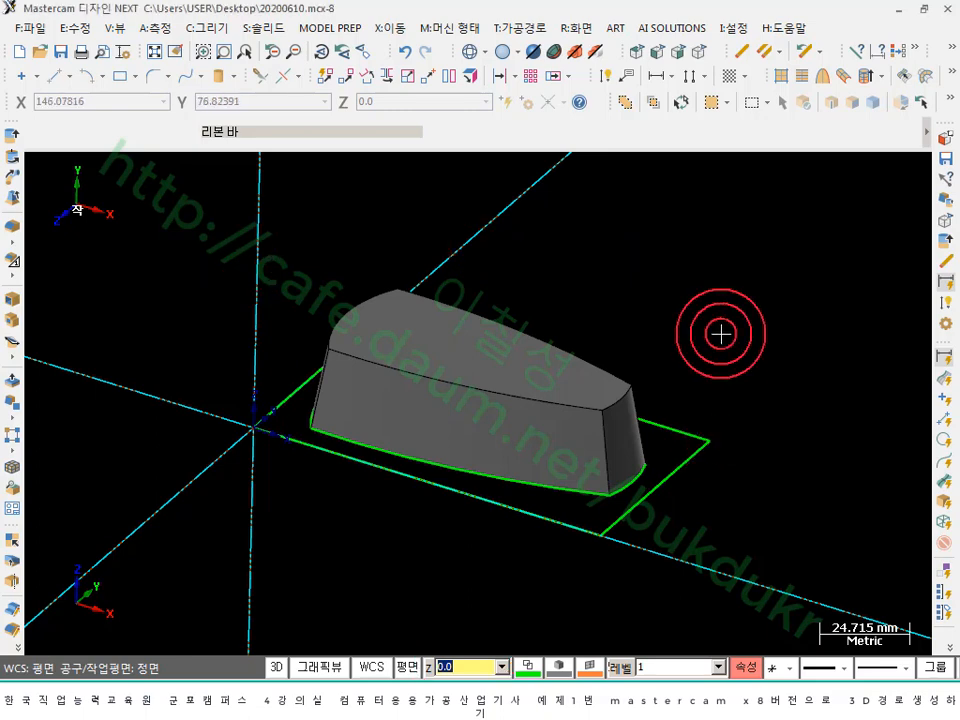
- Turn on grid display in the grid settings and open the grid size for editing
{"action": "left_click", "coordinate": [584, 28]}
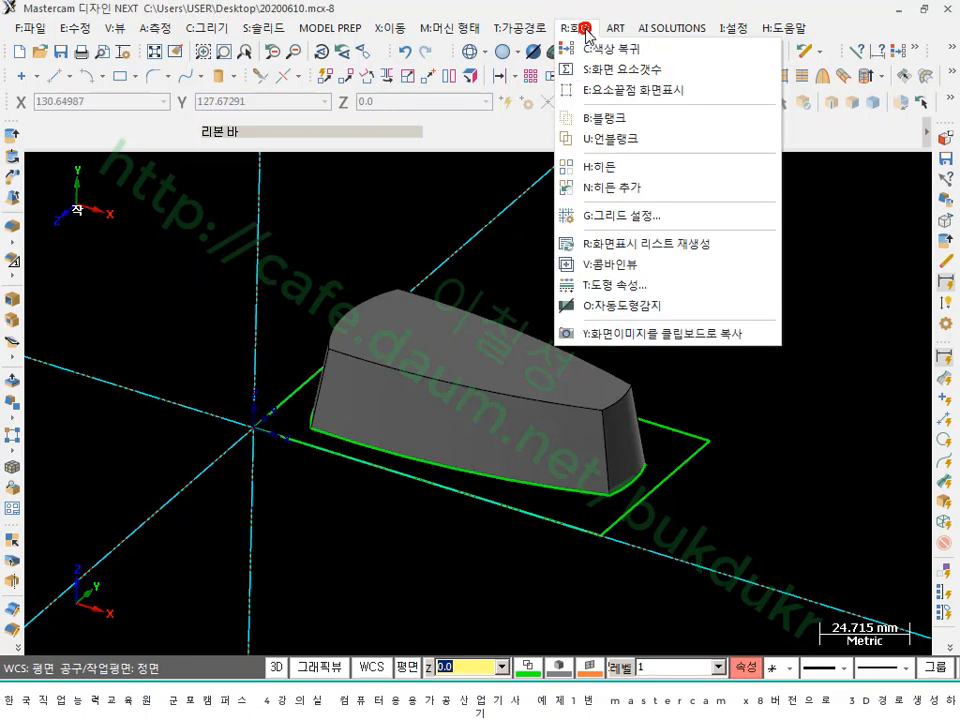
{"action": "left_click", "coordinate": [615, 222]}
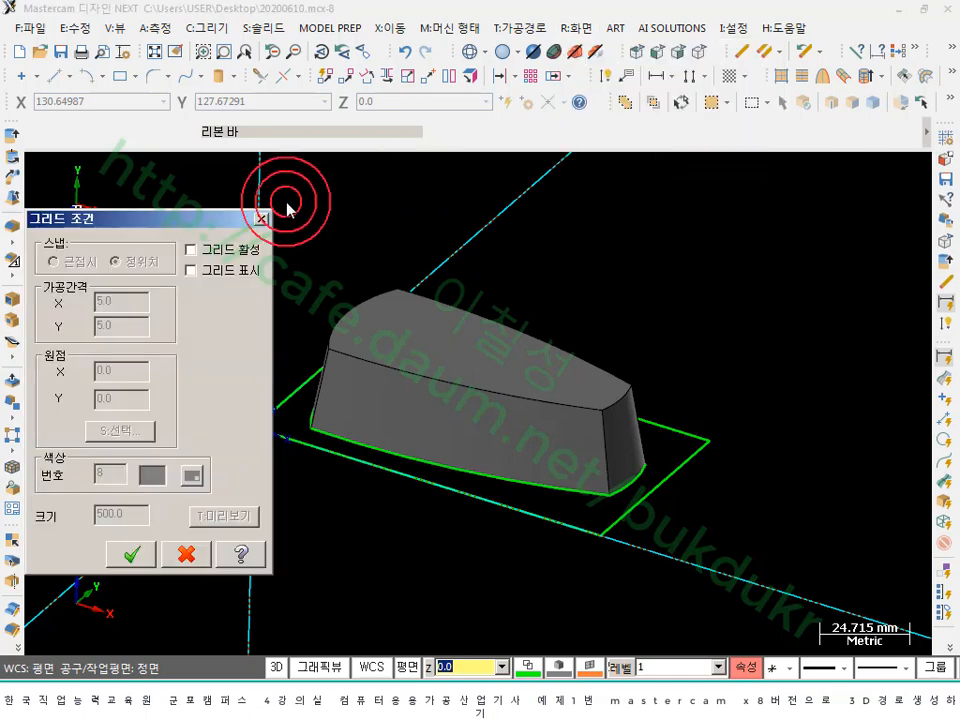
{"action": "left_click_drag", "start_coordinate": [195, 218], "coordinate": [795, 55]}
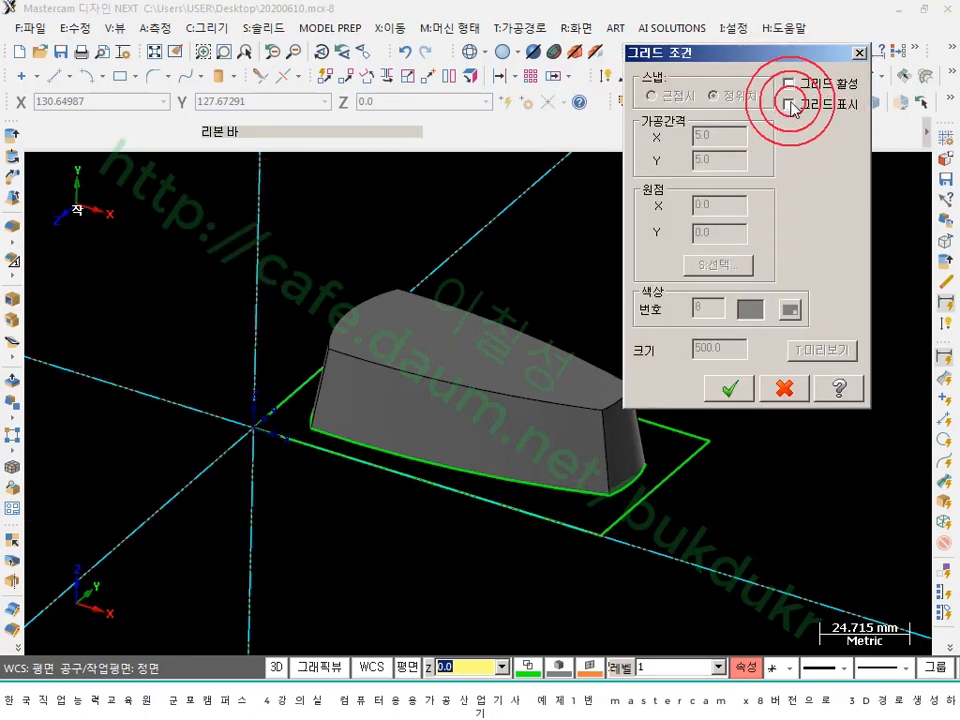
{"action": "left_click", "coordinate": [789, 104]}
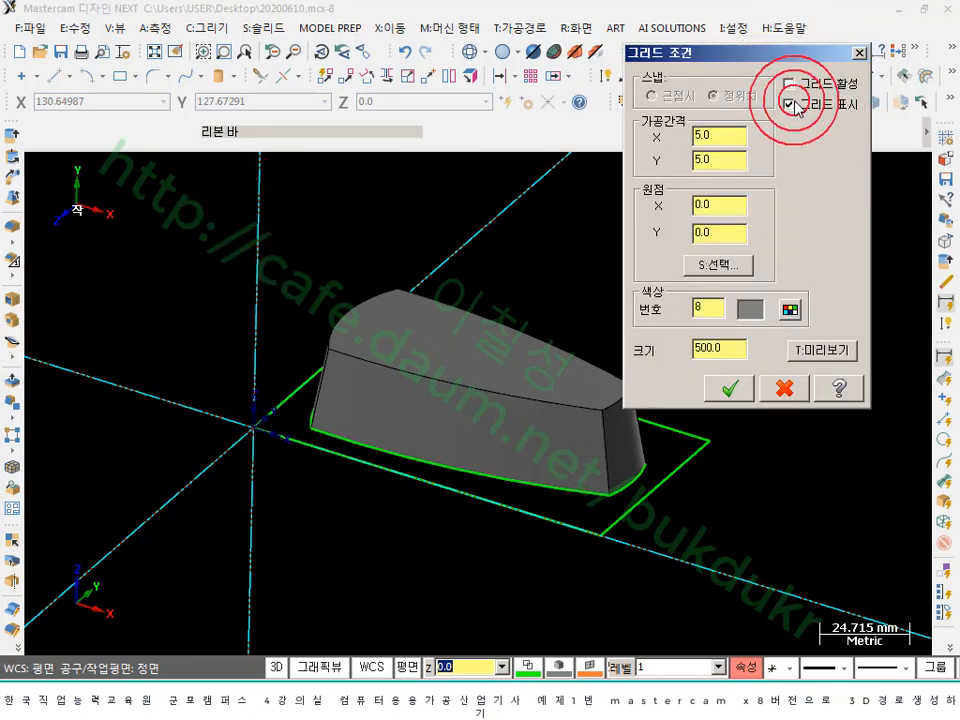
{"action": "left_click_drag", "start_coordinate": [729, 350], "coordinate": [659, 353]}
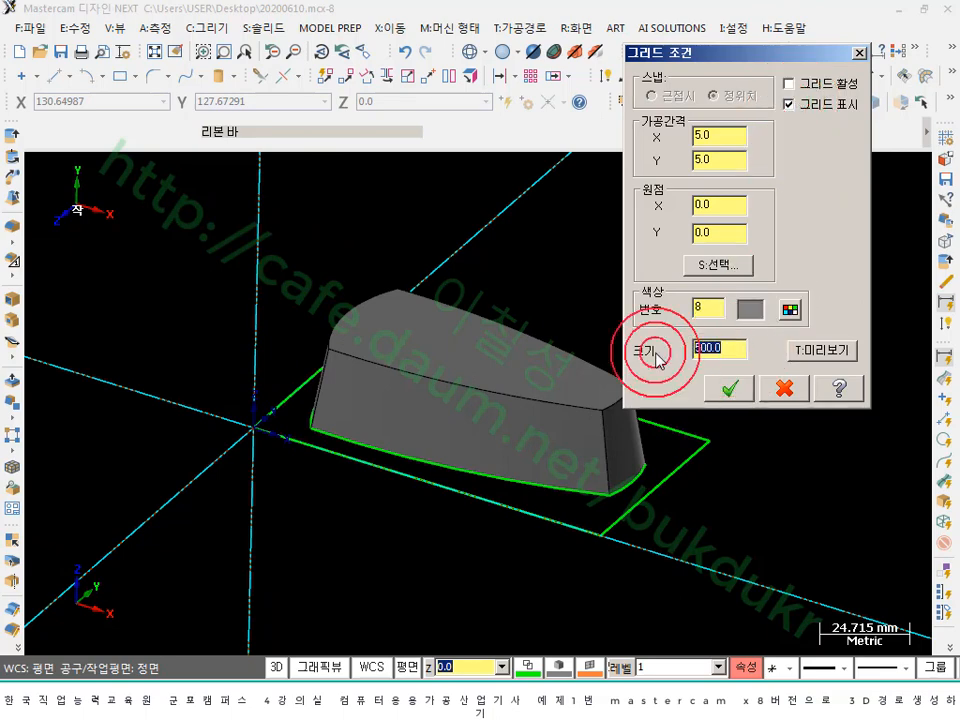
- Set the grid size to 100 and the grid colour to white (15), and apply the grid settings
{"action": "type", "text": "100"}
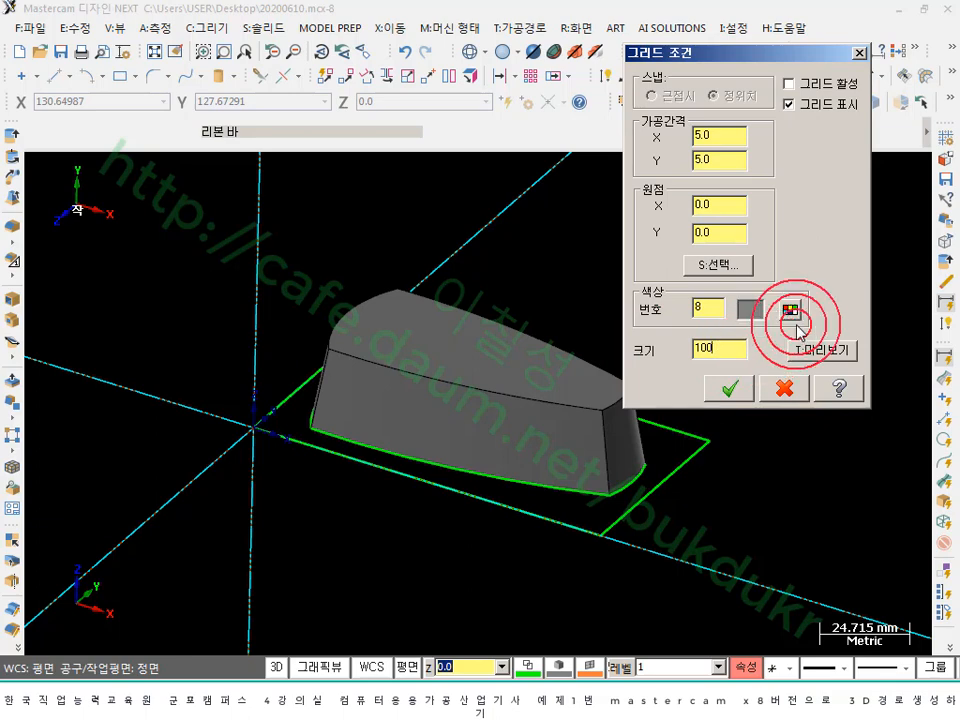
{"action": "left_click", "coordinate": [790, 312]}
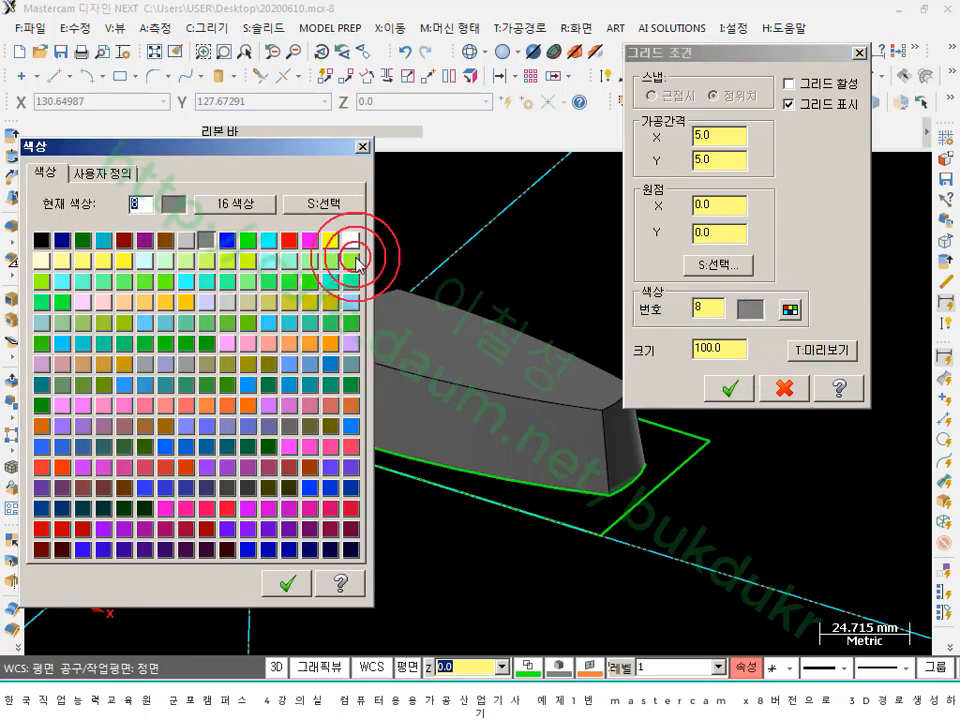
{"action": "left_click", "coordinate": [287, 583]}
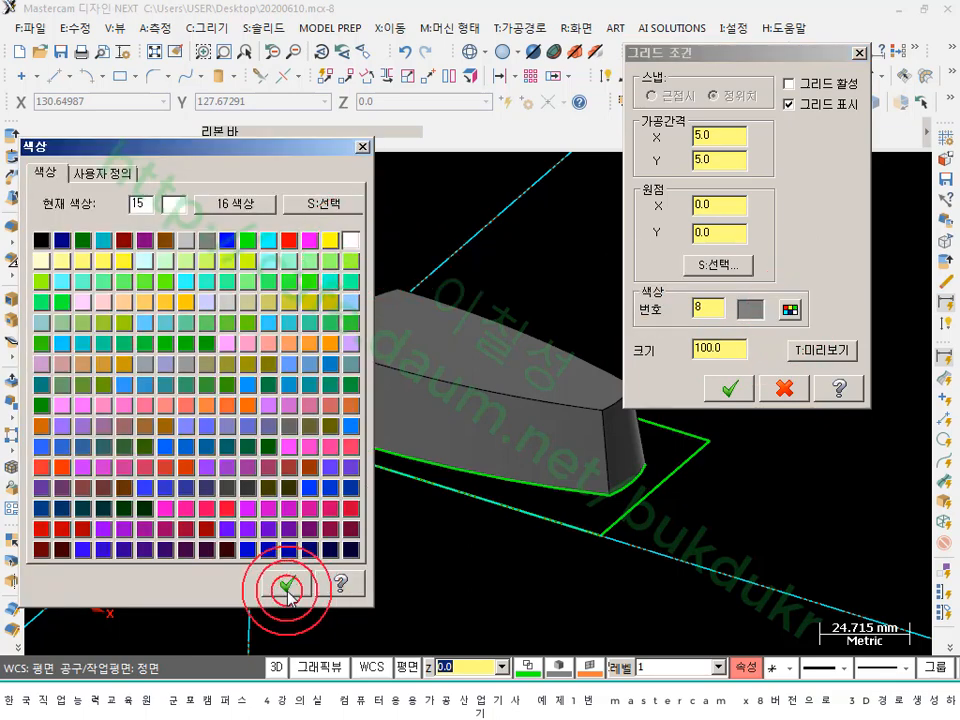
{"action": "left_click", "coordinate": [803, 356]}
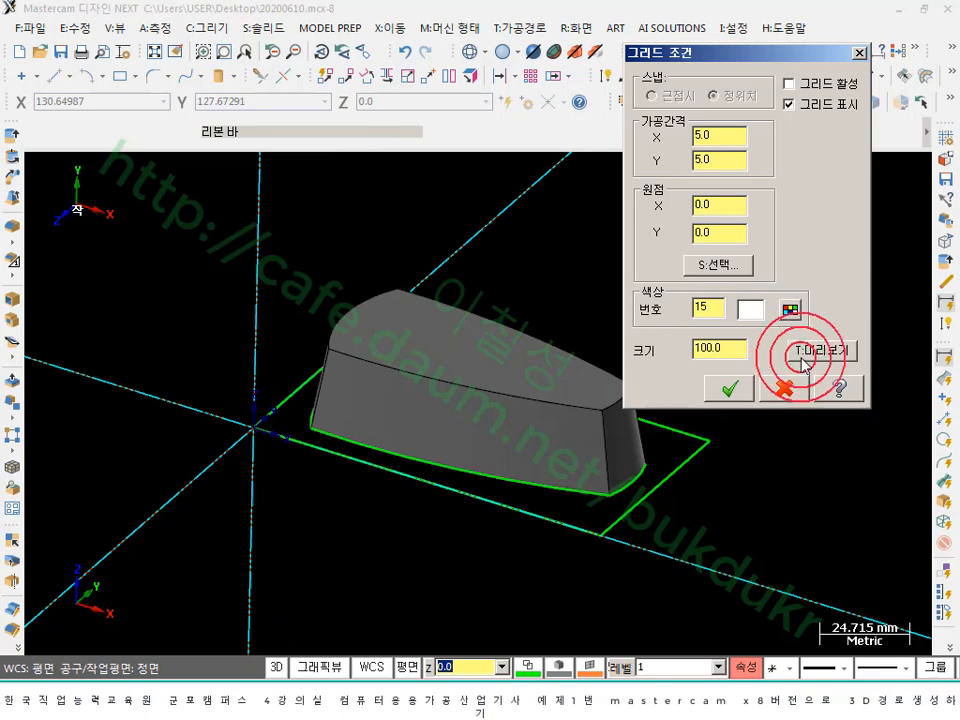
{"action": "left_click", "coordinate": [733, 390]}
{"action": "scroll", "coordinate": [760, 378], "scroll_direction": "down", "scroll_amount": 1}
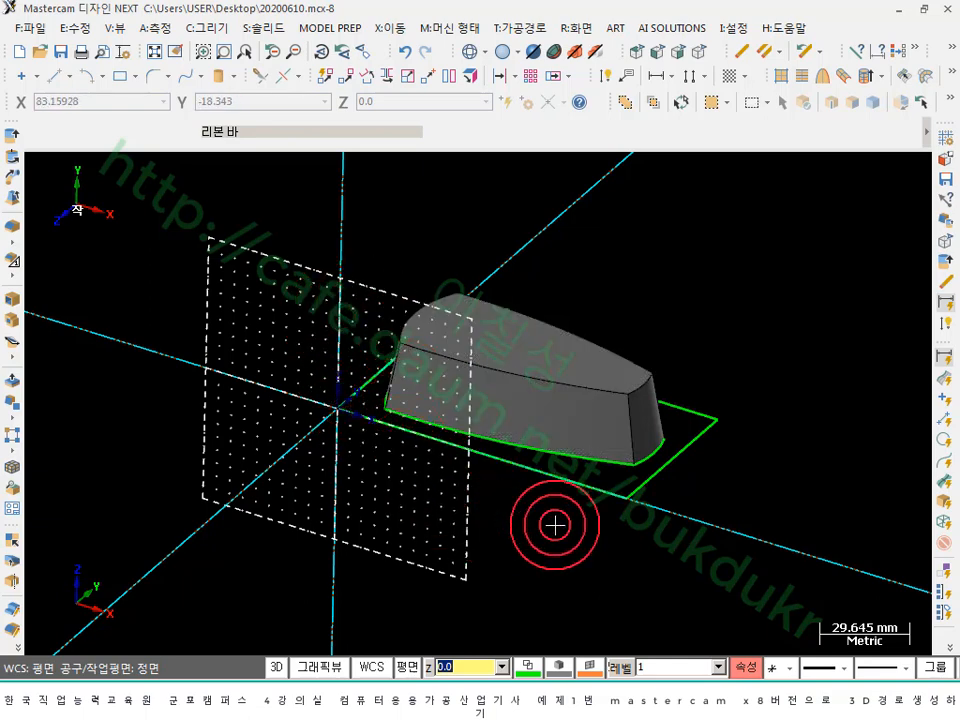
- Reduce the displayed grid to size 50 with a spacing of 10 in both X and Y
{"action": "left_click", "coordinate": [583, 30]}
{"action": "left_click", "coordinate": [655, 274]}
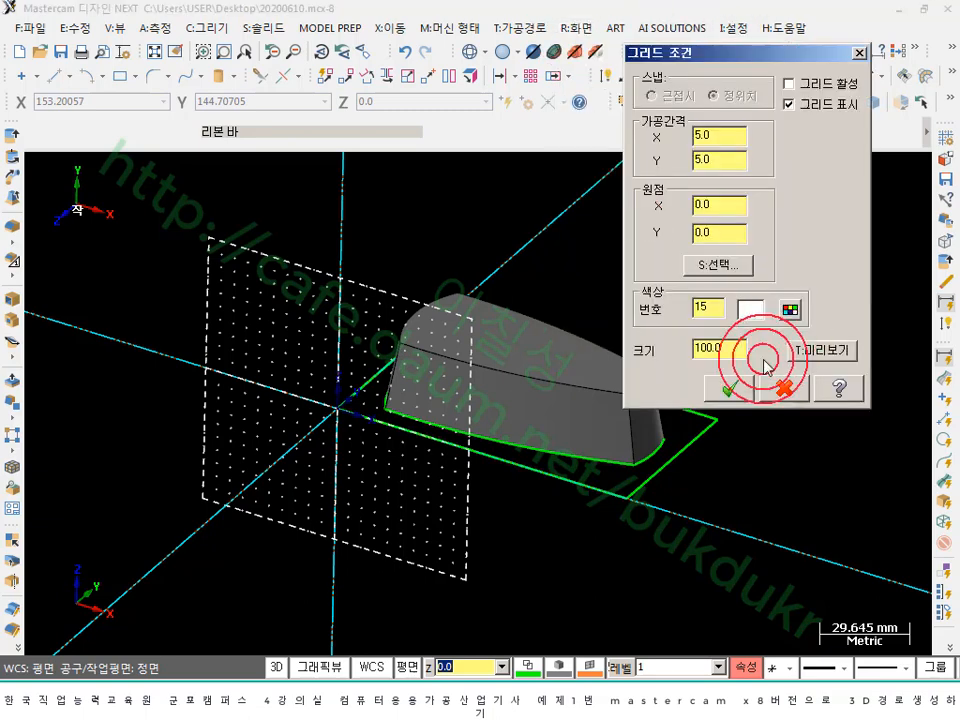
{"action": "double_click", "coordinate": [730, 349]}
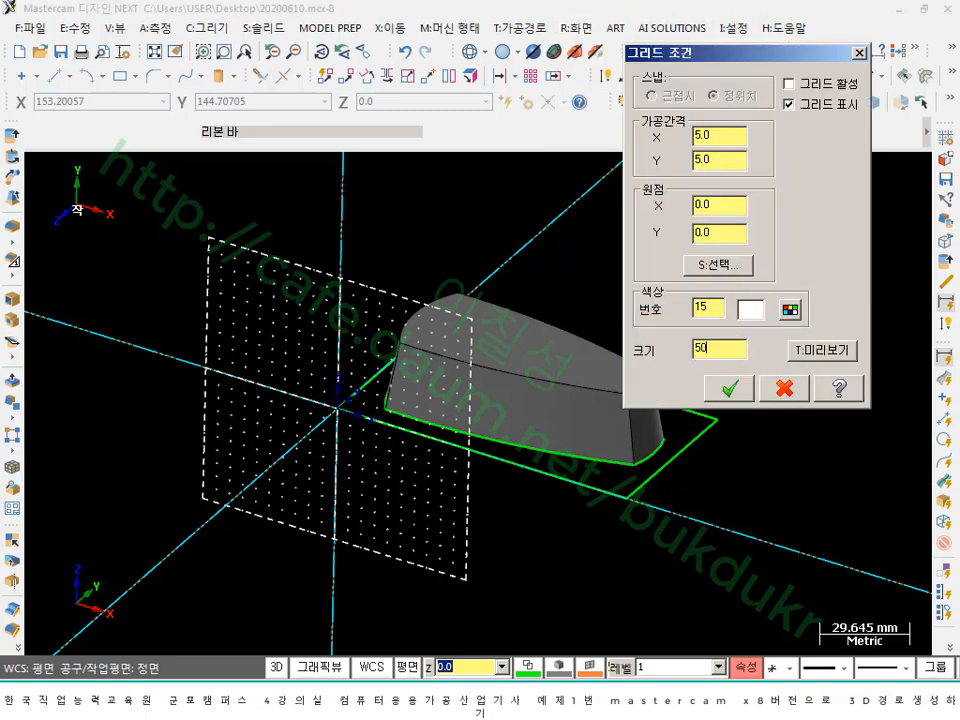
{"action": "left_click", "coordinate": [726, 137]}
{"action": "type", "text": "10"}
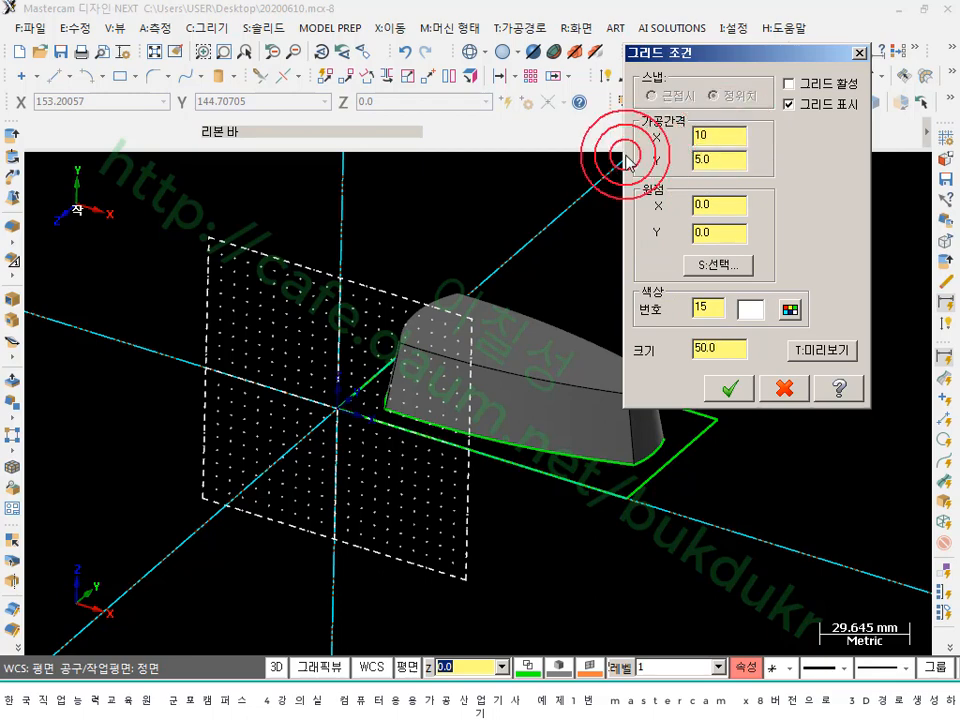
{"action": "left_click", "coordinate": [727, 160]}
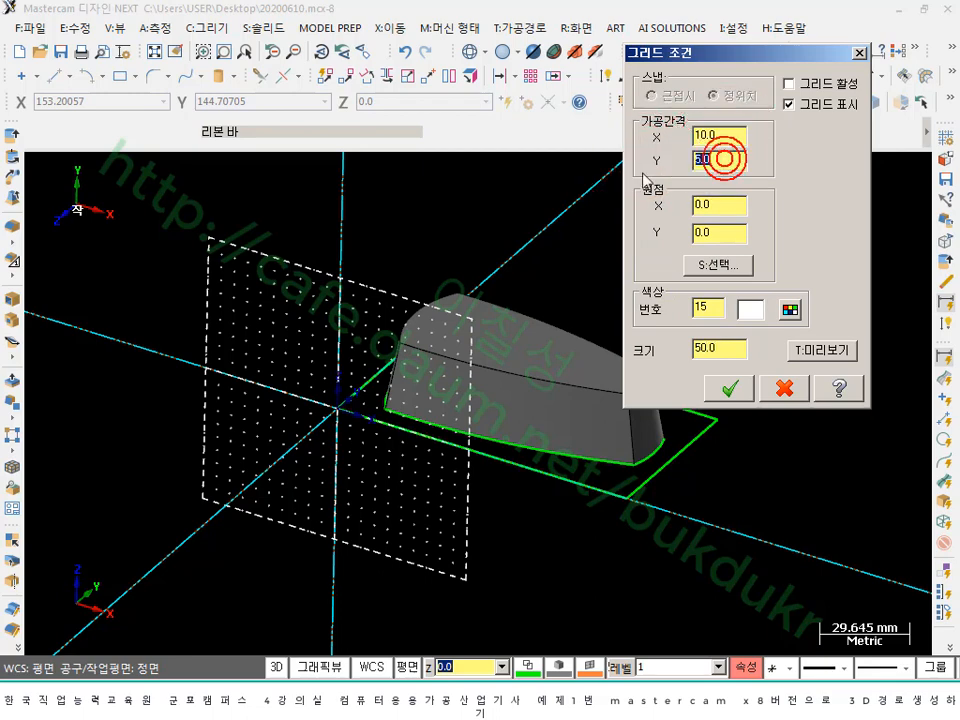
{"action": "type", "text": "10"}
{"action": "left_click", "coordinate": [730, 387]}
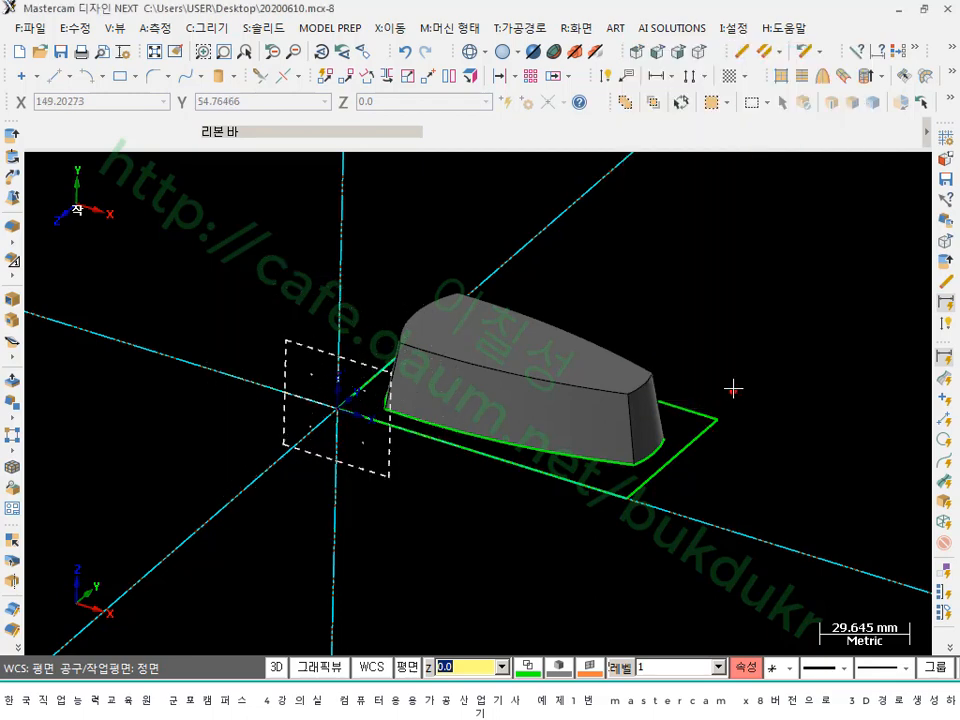
{"action": "scroll", "coordinate": [598, 302], "scroll_direction": "up", "scroll_amount": 2}
{"action": "mouse_move", "coordinate": [472, 331]}
{"action": "middle_mouse_down"}
{"action": "mouse_move", "coordinate": [495, 317]}
{"action": "mouse_move", "coordinate": [527, 329]}
{"action": "mouse_move", "coordinate": [493, 313]}
{"action": "mouse_move", "coordinate": [461, 328]}
{"action": "mouse_move", "coordinate": [493, 335]}
{"action": "mouse_move", "coordinate": [525, 323]}
{"action": "mouse_move", "coordinate": [519, 332]}
{"action": "middle_mouse_up"}
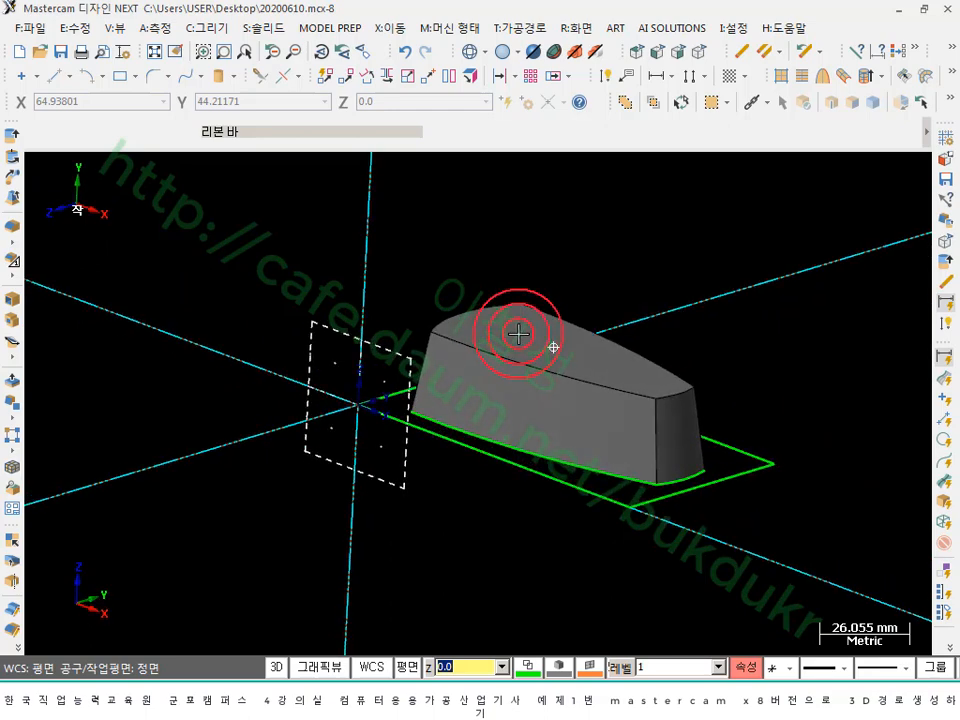
{"action": "scroll", "coordinate": [283, 388], "scroll_direction": "up", "scroll_amount": 4}
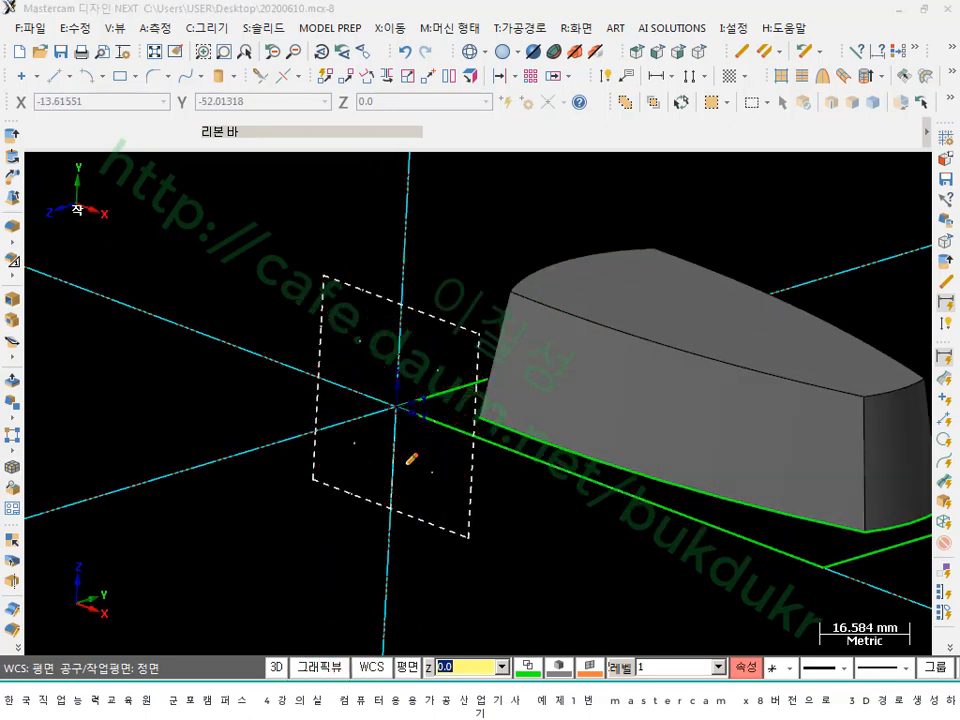
{"action": "mouse_move", "coordinate": [357, 385]}
{"action": "left_mouse_down"}
{"action": "mouse_move", "coordinate": [424, 412]}
{"action": "mouse_move", "coordinate": [398, 458]}
{"action": "left_mouse_up"}
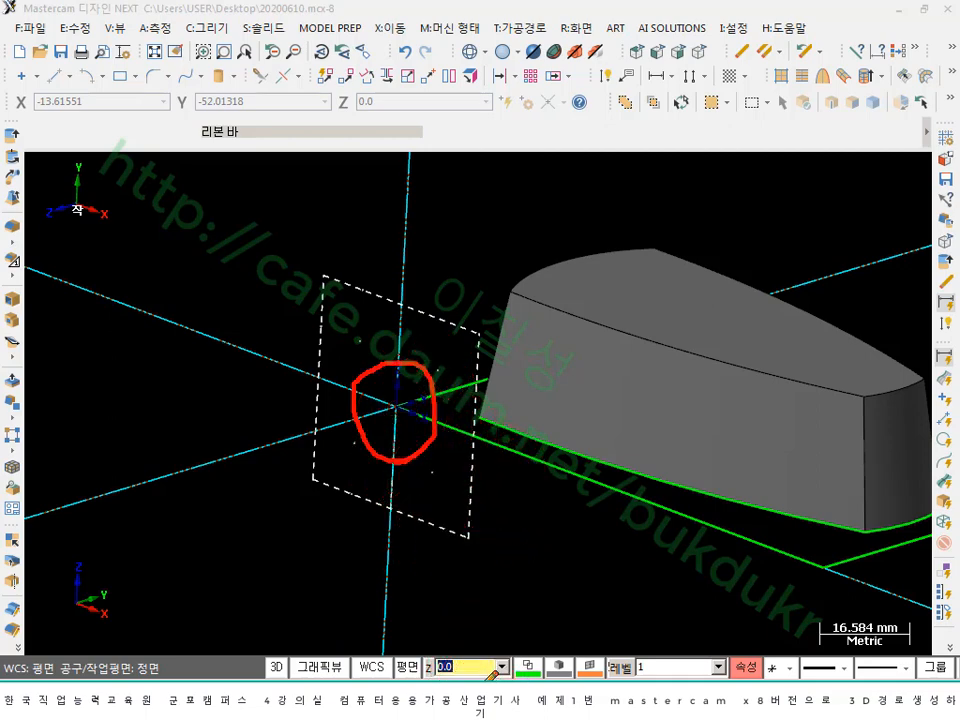
{"action": "mouse_move", "coordinate": [413, 657]}
{"action": "left_mouse_down"}
{"action": "mouse_move", "coordinate": [488, 621]}
{"action": "mouse_move", "coordinate": [425, 630]}
{"action": "left_mouse_up"}
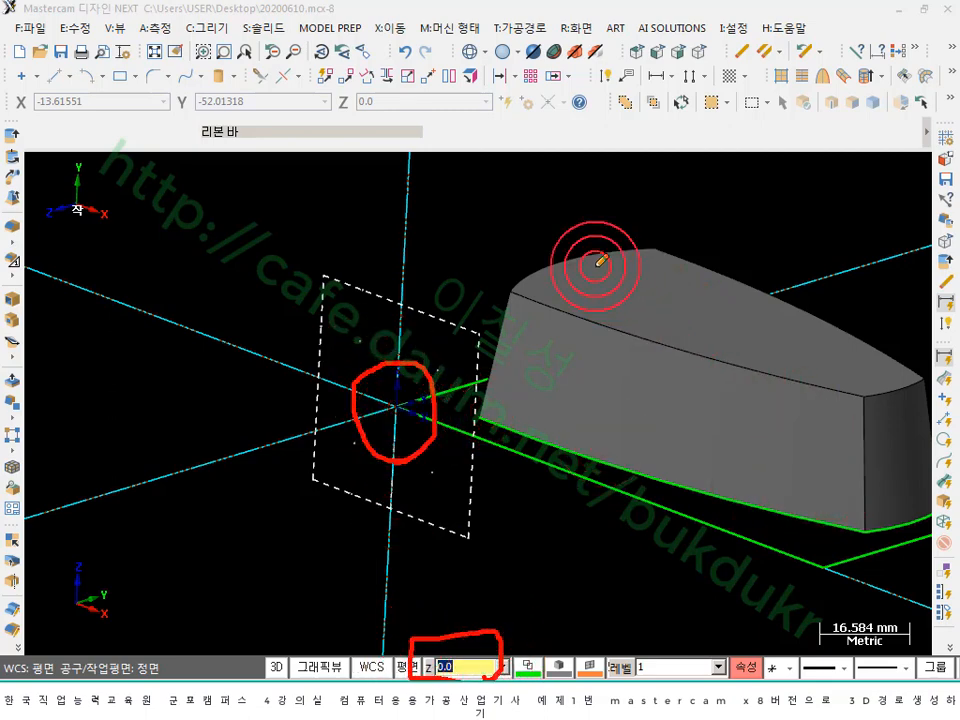
{"action": "mouse_move", "coordinate": [860, 363]}
{"action": "left_mouse_down"}
{"action": "mouse_move", "coordinate": [900, 400]}
{"action": "mouse_move", "coordinate": [887, 510]}
{"action": "mouse_move", "coordinate": [897, 525]}
{"action": "left_mouse_up"}
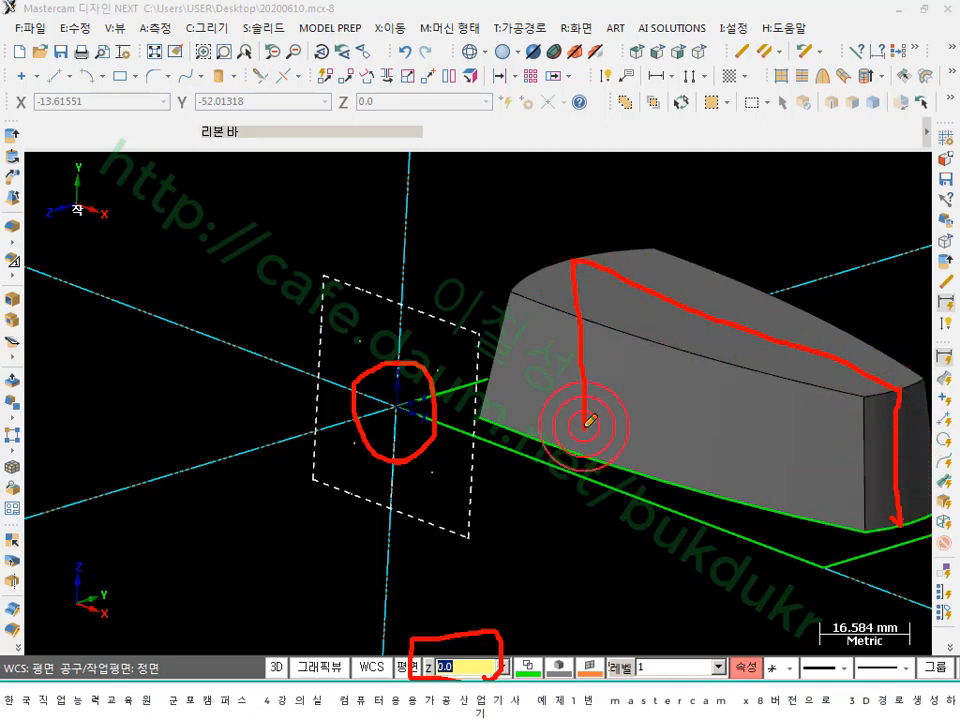
{"action": "left_click_drag", "start_coordinate": [795, 483], "coordinate": [898, 524]}
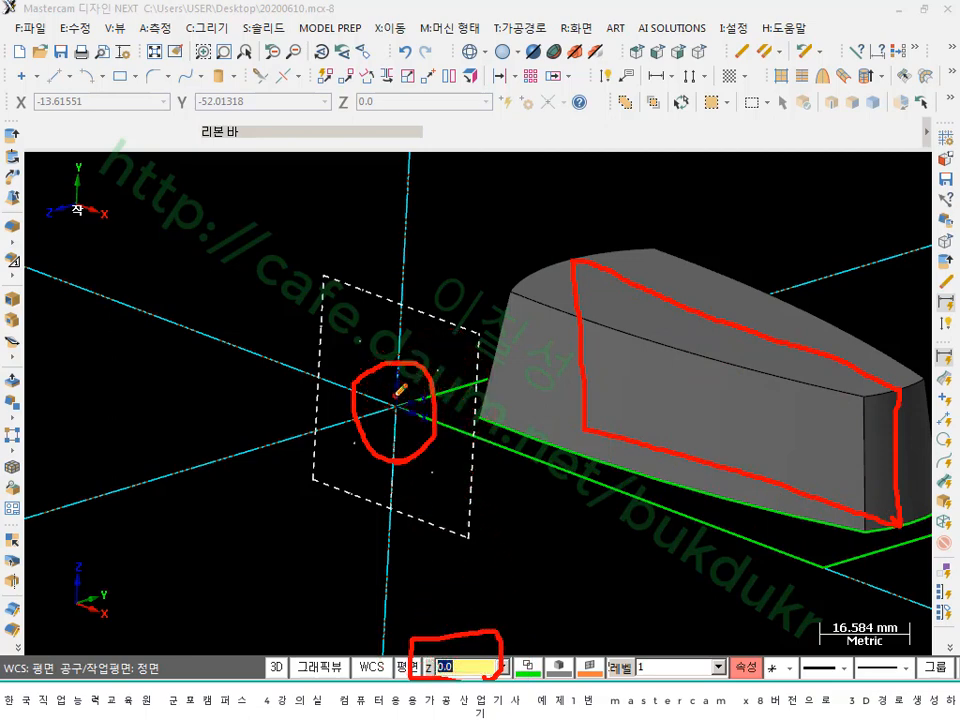
{"action": "left_click_drag", "start_coordinate": [488, 185], "coordinate": [461, 257]}
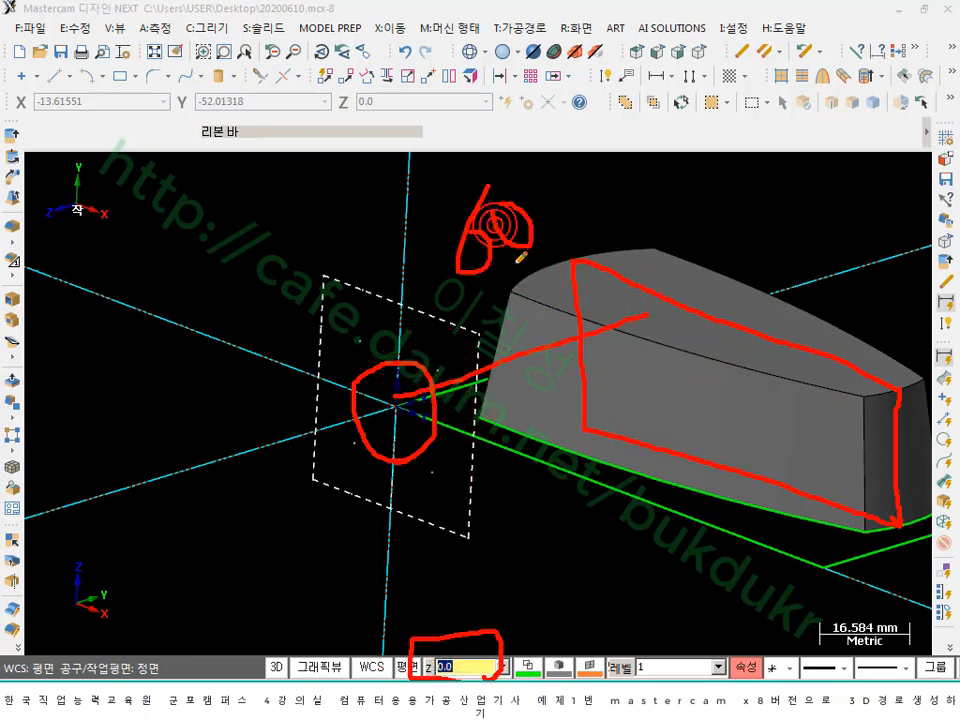
{"action": "mouse_move", "coordinate": [479, 125]}
{"action": "left_mouse_down"}
{"action": "mouse_move", "coordinate": [528, 139]}
{"action": "mouse_move", "coordinate": [505, 176]}
{"action": "left_mouse_up"}
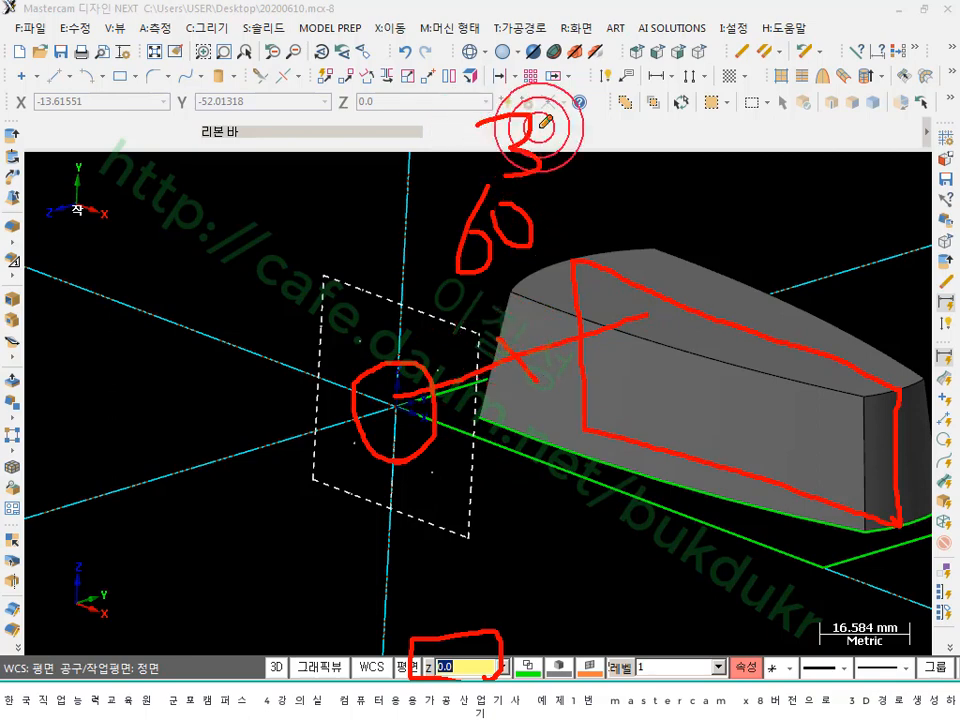
{"action": "left_click_drag", "start_coordinate": [540, 128], "coordinate": [556, 131]}
{"action": "mouse_move", "coordinate": [396, 390]}
{"action": "left_mouse_down"}
{"action": "mouse_move", "coordinate": [406, 407]}
{"action": "mouse_move", "coordinate": [221, 456]}
{"action": "left_mouse_up"}
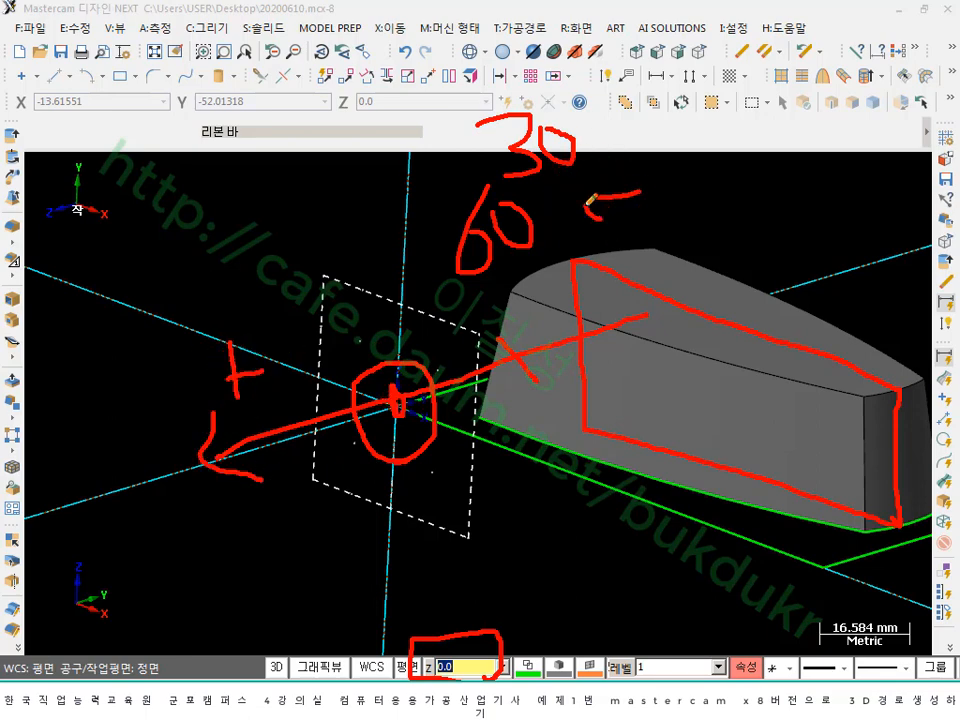
{"action": "left_click_drag", "start_coordinate": [588, 204], "coordinate": [613, 219]}
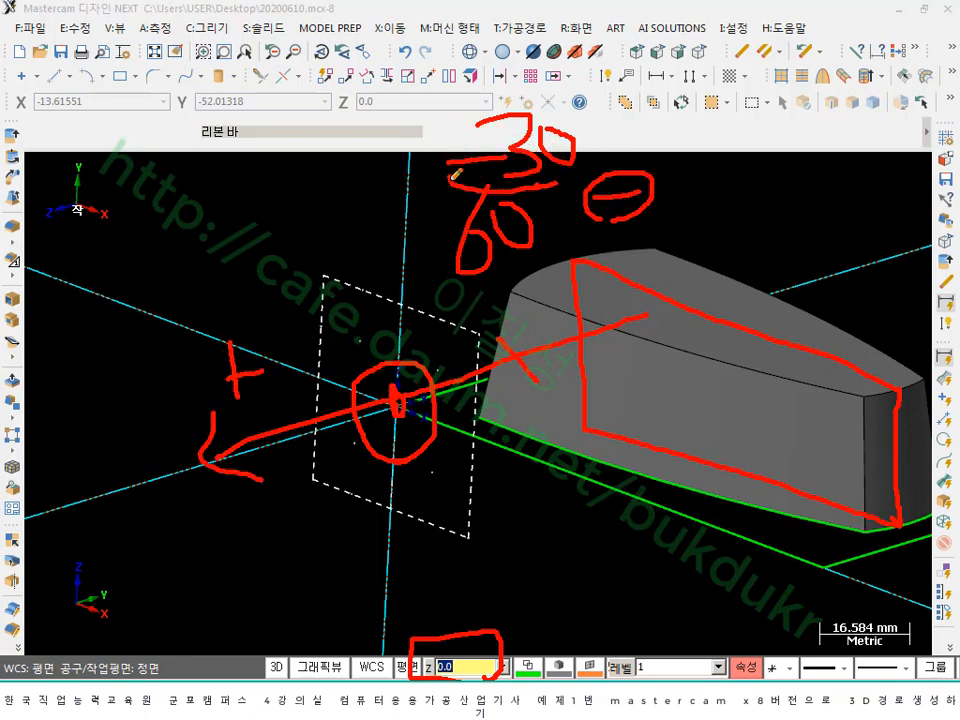
{"action": "mouse_move", "coordinate": [451, 179]}
{"action": "left_mouse_down"}
{"action": "mouse_move", "coordinate": [553, 184]}
{"action": "mouse_move", "coordinate": [549, 388]}
{"action": "mouse_move", "coordinate": [484, 628]}
{"action": "mouse_move", "coordinate": [480, 618]}
{"action": "mouse_move", "coordinate": [511, 614]}
{"action": "left_mouse_up"}
{"action": "left_click", "coordinate": [636, 582]}
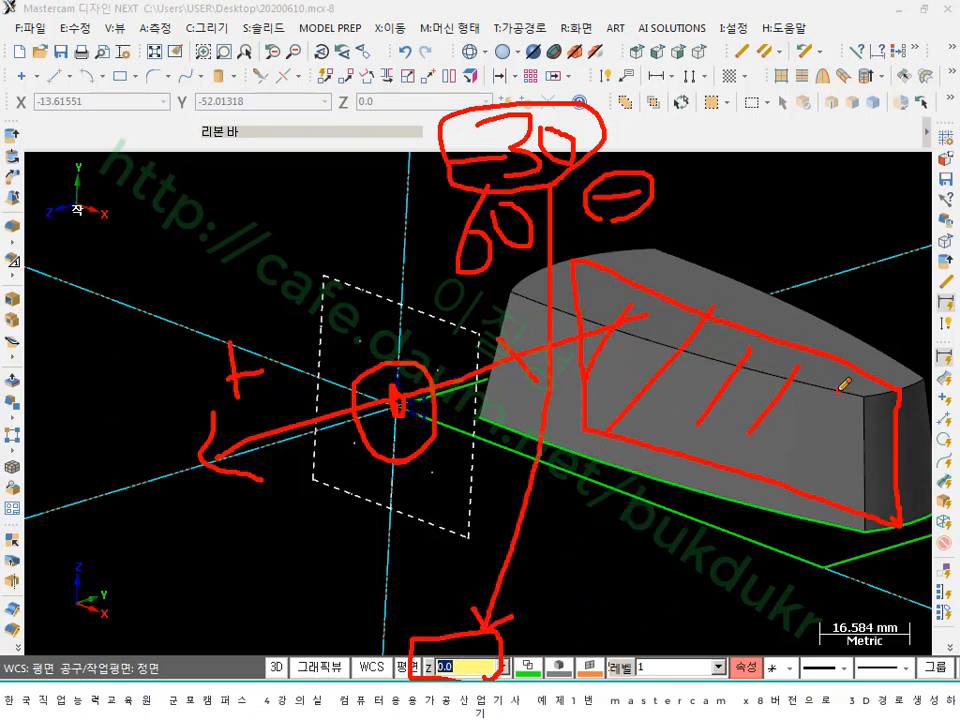
- Close the screen annotation overlay and set the construction depth Z to -30
{"action": "right_click", "coordinate": [235, 241]}
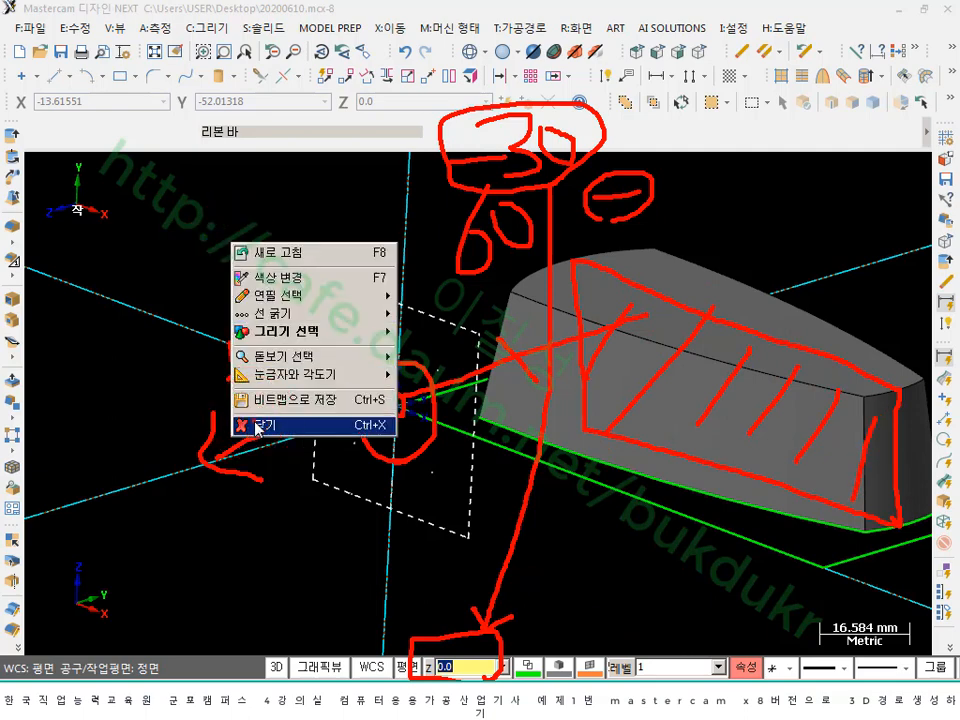
{"action": "left_click", "coordinate": [262, 425]}
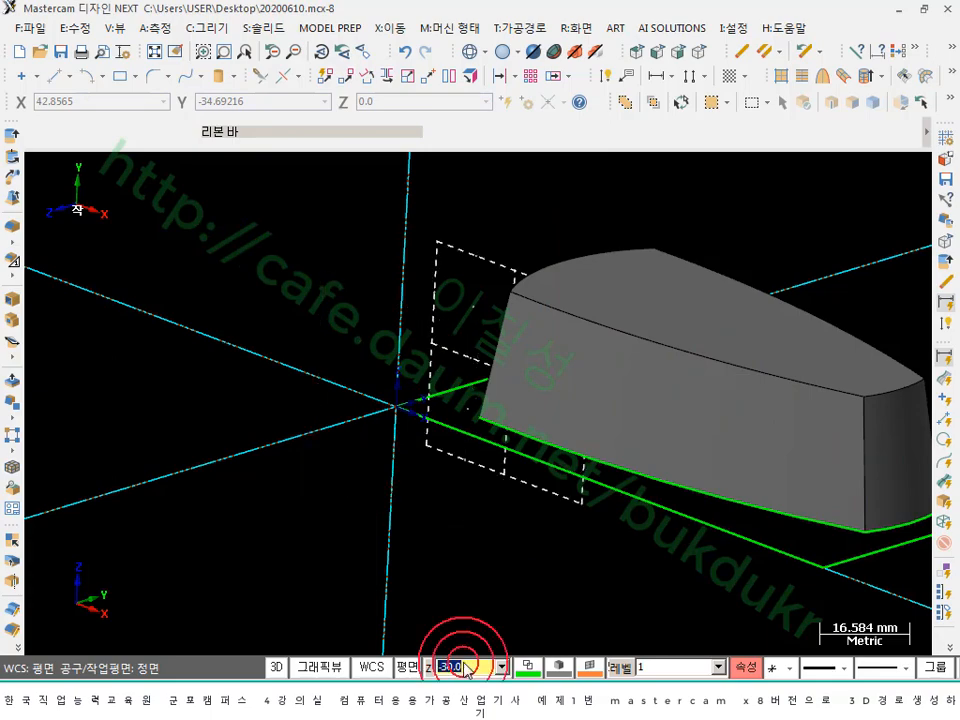
{"action": "middle_click_drag", "start_coordinate": [531, 369], "coordinate": [550, 308]}
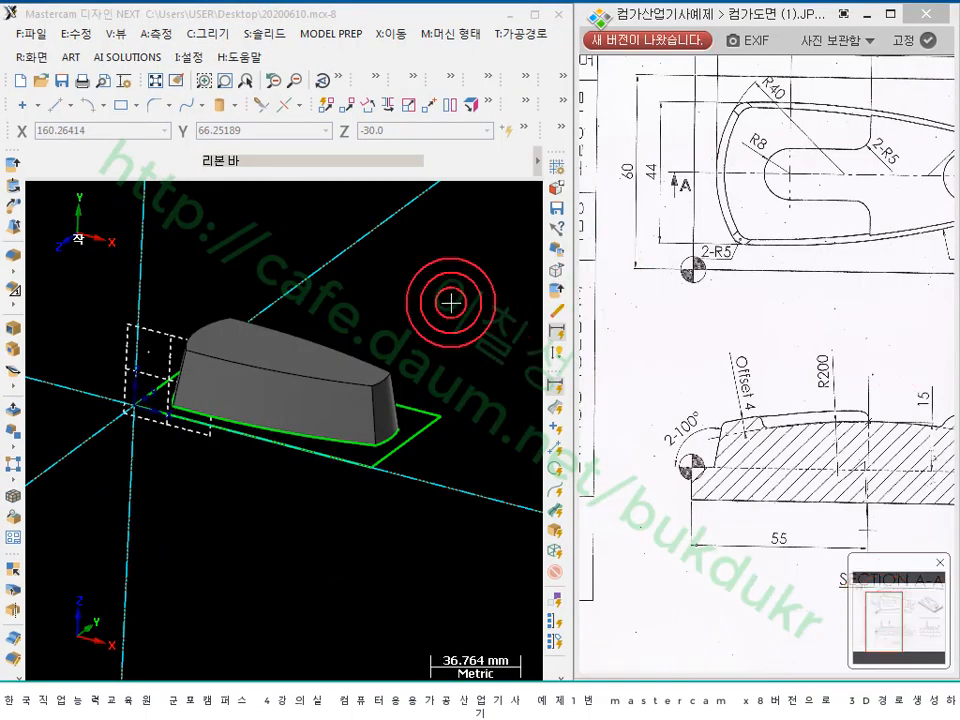
- Show the model in the front view (WCS) and change the shaded solid to wireframe display
{"action": "left_click", "coordinate": [450, 302]}
{"action": "middle_click_drag", "start_coordinate": [303, 321], "coordinate": [298, 321]}
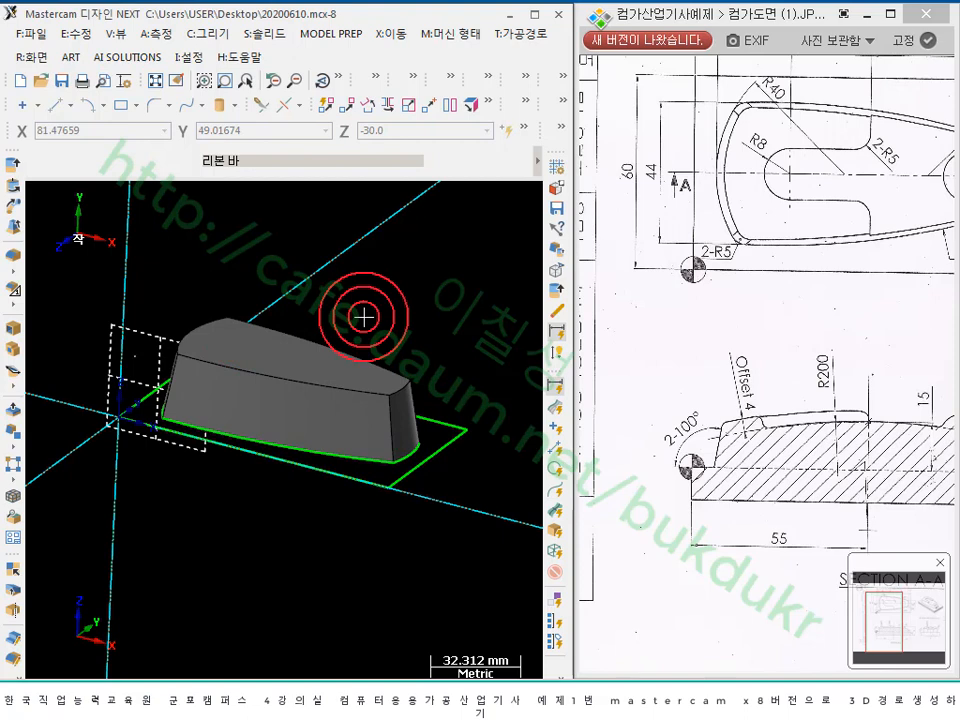
{"action": "middle_click_drag", "start_coordinate": [364, 317], "coordinate": [412, 315]}
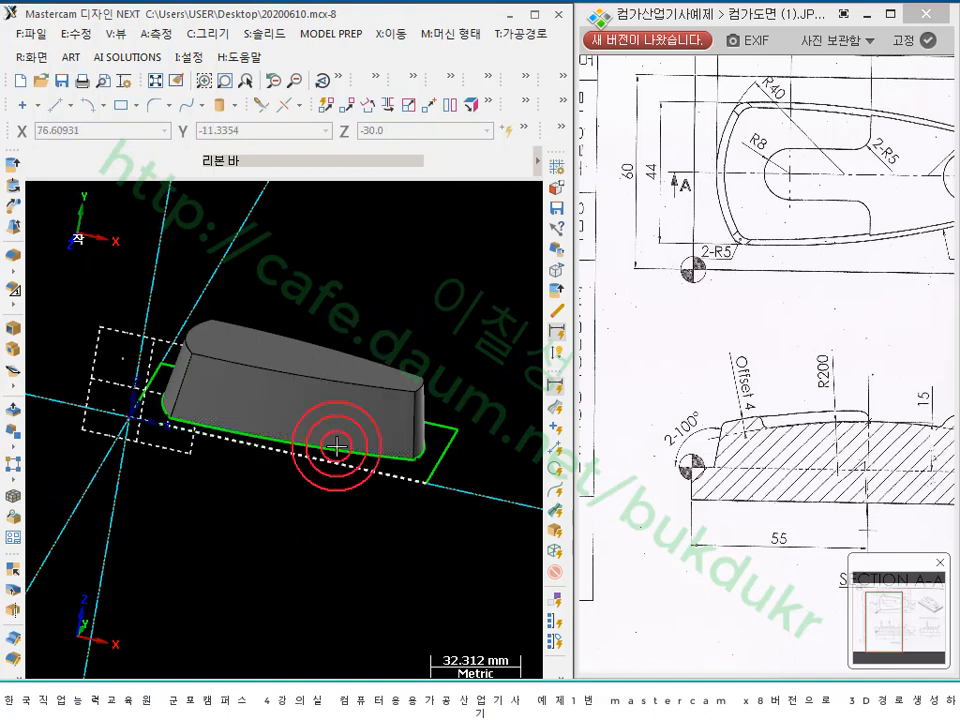
{"action": "right_click_drag", "start_coordinate": [337, 447], "coordinate": [342, 294]}
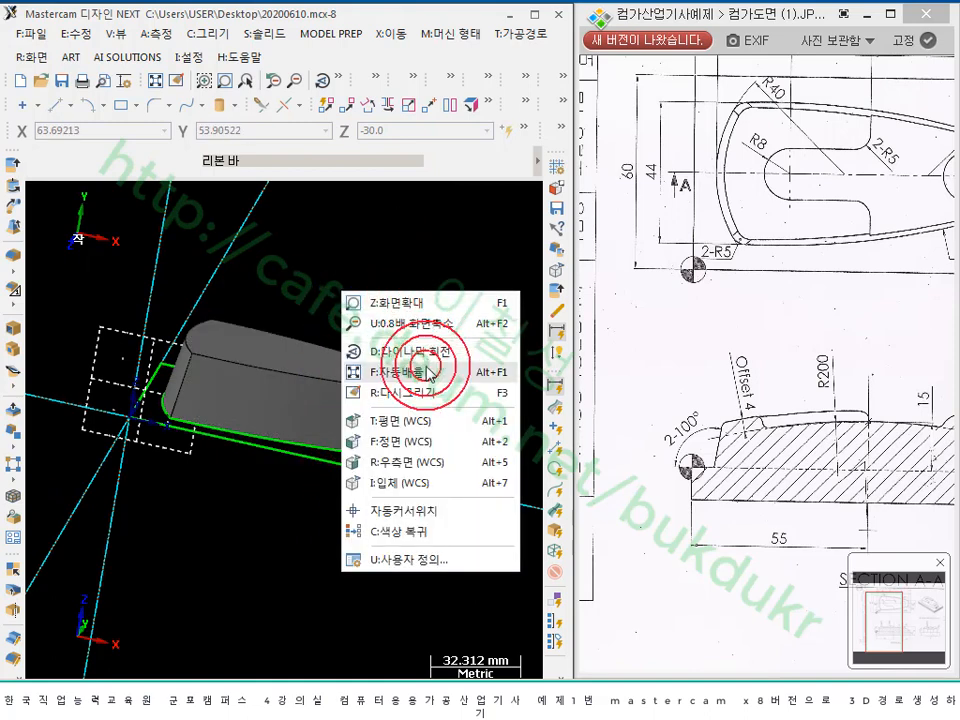
{"action": "left_click", "coordinate": [398, 441]}
{"action": "left_click", "coordinate": [286, 358]}
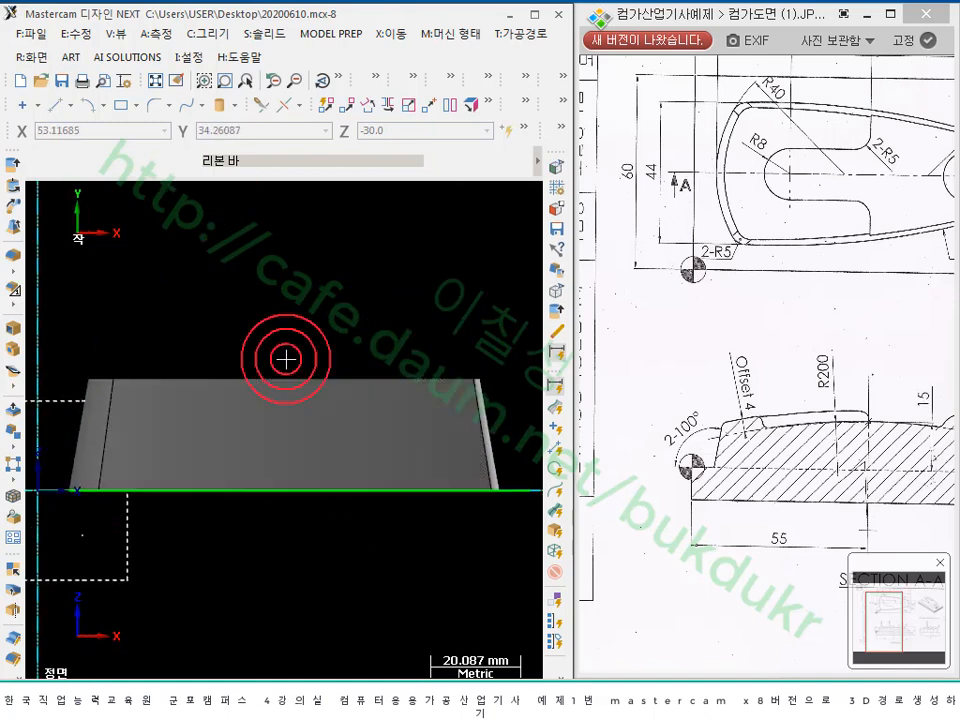
{"action": "scroll", "coordinate": [292, 313], "scroll_direction": "down", "scroll_amount": 1}
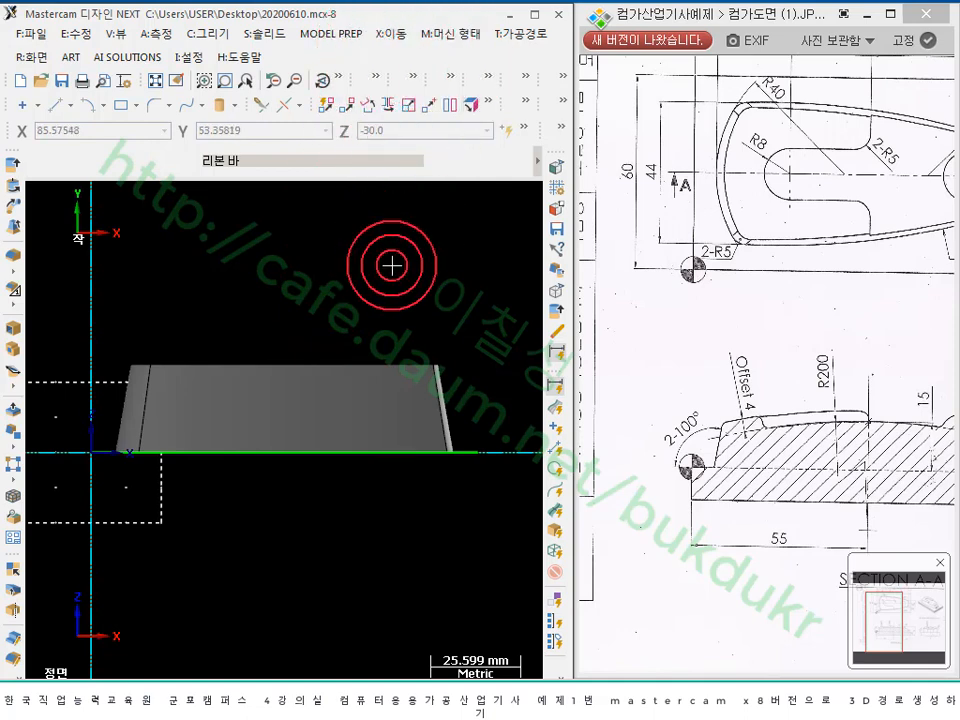
{"action": "key", "text": "alt+s"}
{"action": "scroll", "coordinate": [391, 265], "scroll_direction": "down", "scroll_amount": 1}
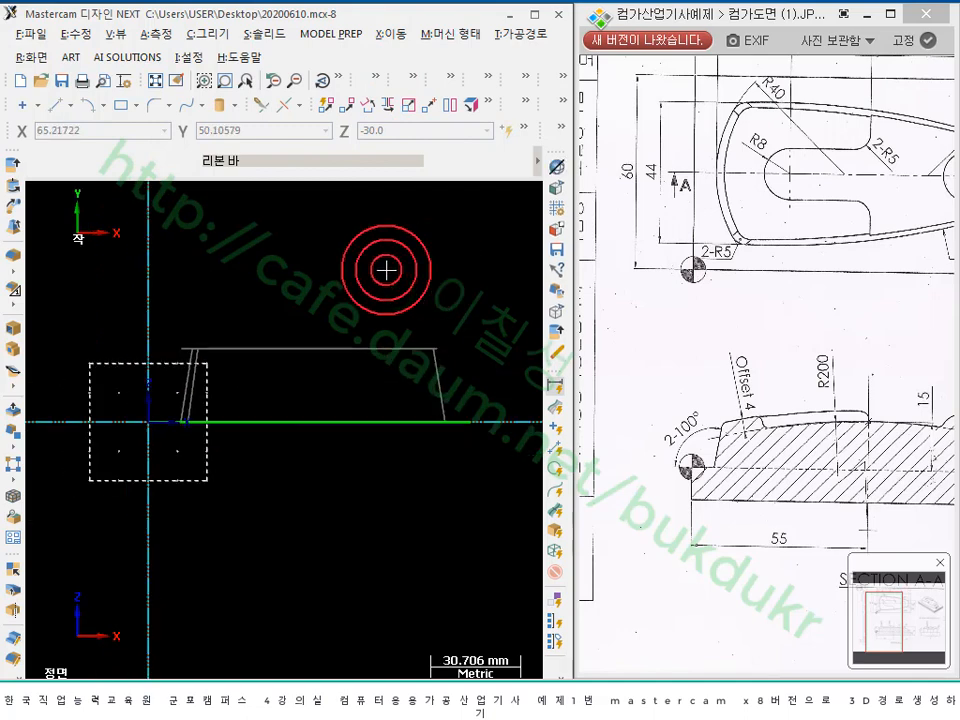
{"action": "scroll", "coordinate": [250, 312], "scroll_direction": "up", "scroll_amount": 1}
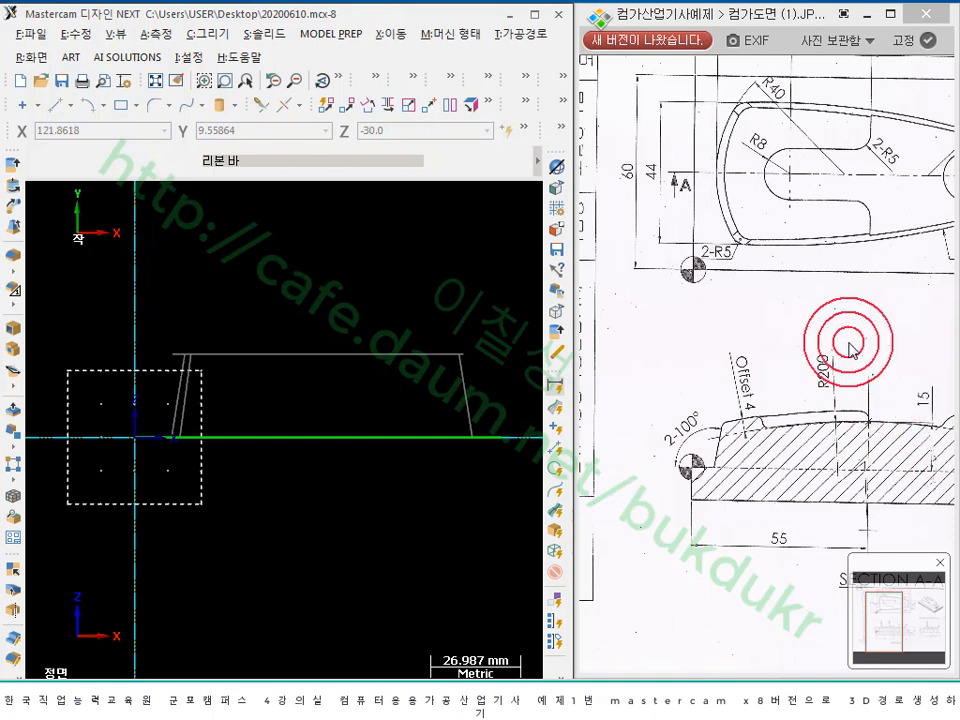
- Draw a horizontal line spanning beyond both ends of the part at Y 15 on the Z -30 depth
{"action": "left_click", "coordinate": [53, 106]}
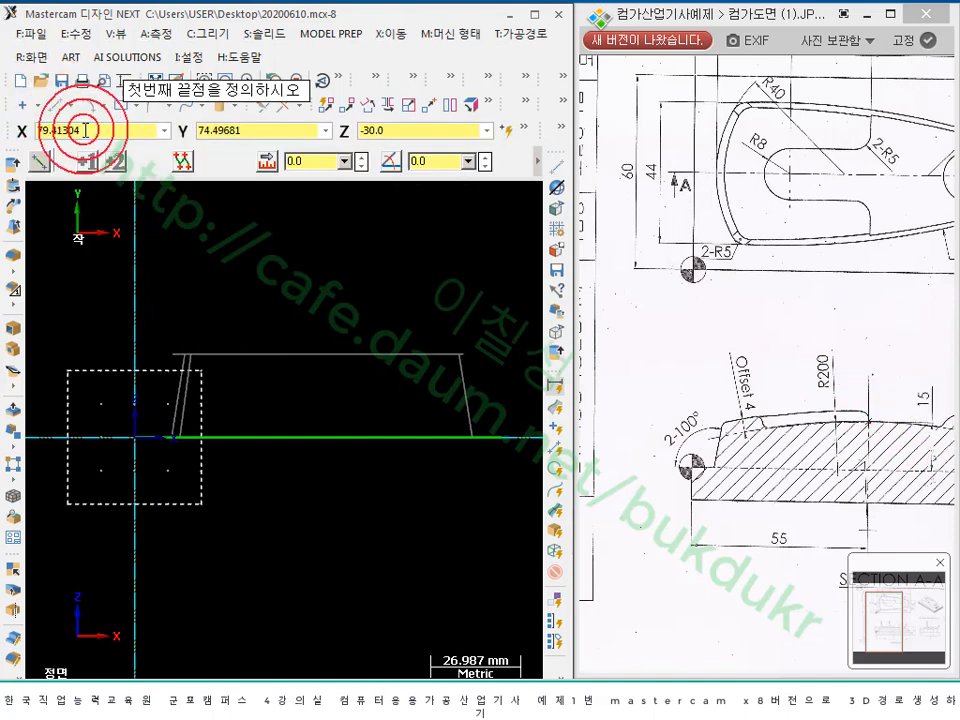
{"action": "left_click", "coordinate": [539, 158]}
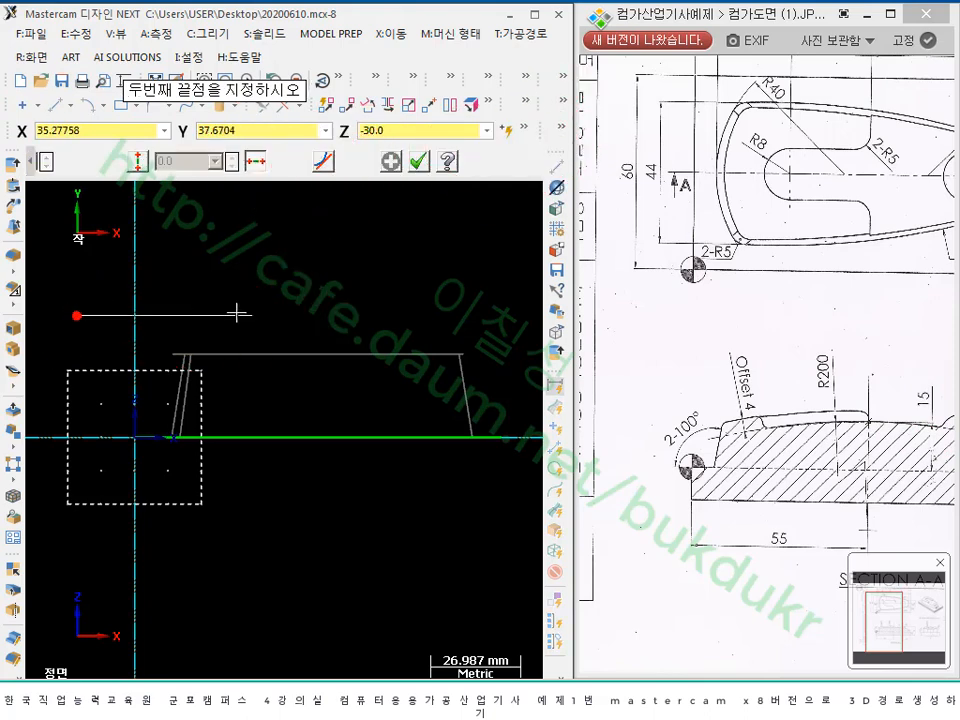
{"action": "left_click", "coordinate": [486, 320]}
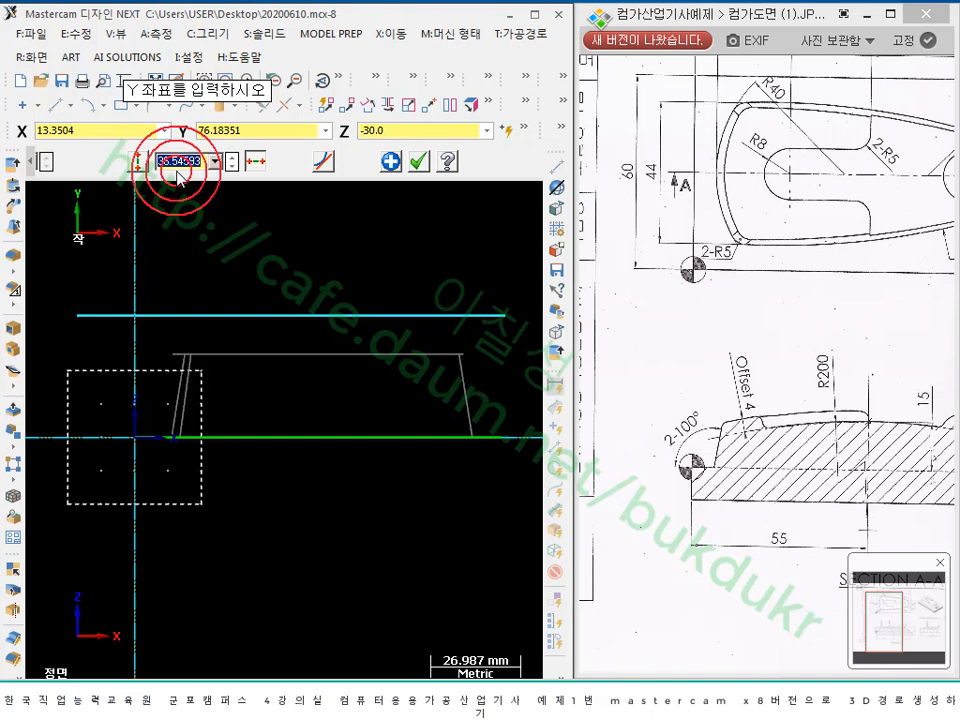
{"action": "key", "text": "Return"}
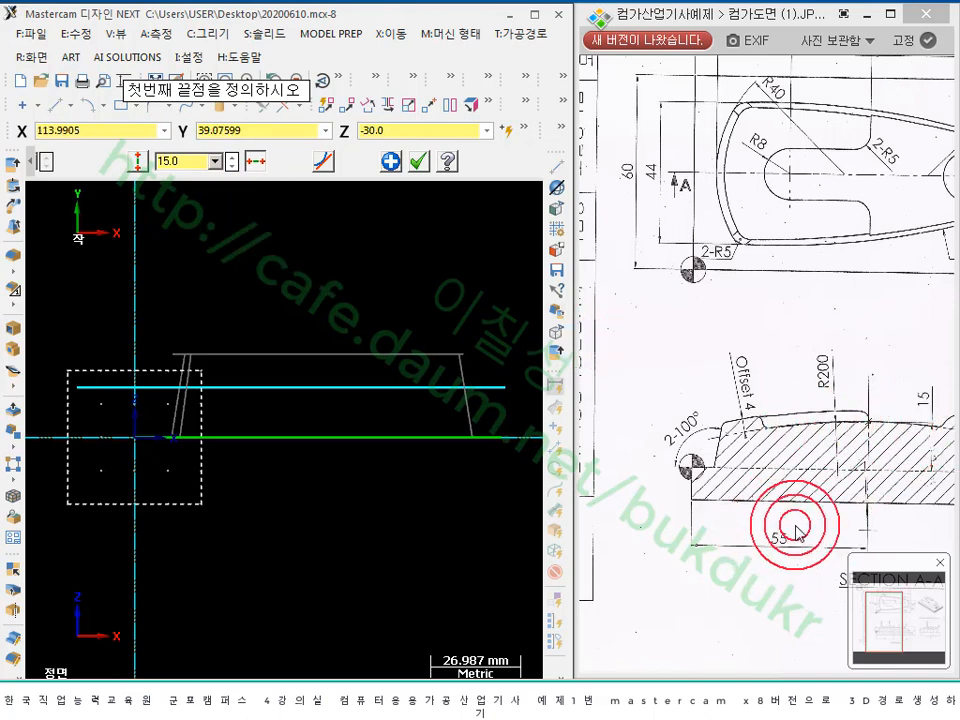
- Draw a vertical line crossing both horizontal lines of the profile and set its X coordinate to 55
{"action": "left_click", "coordinate": [139, 163]}
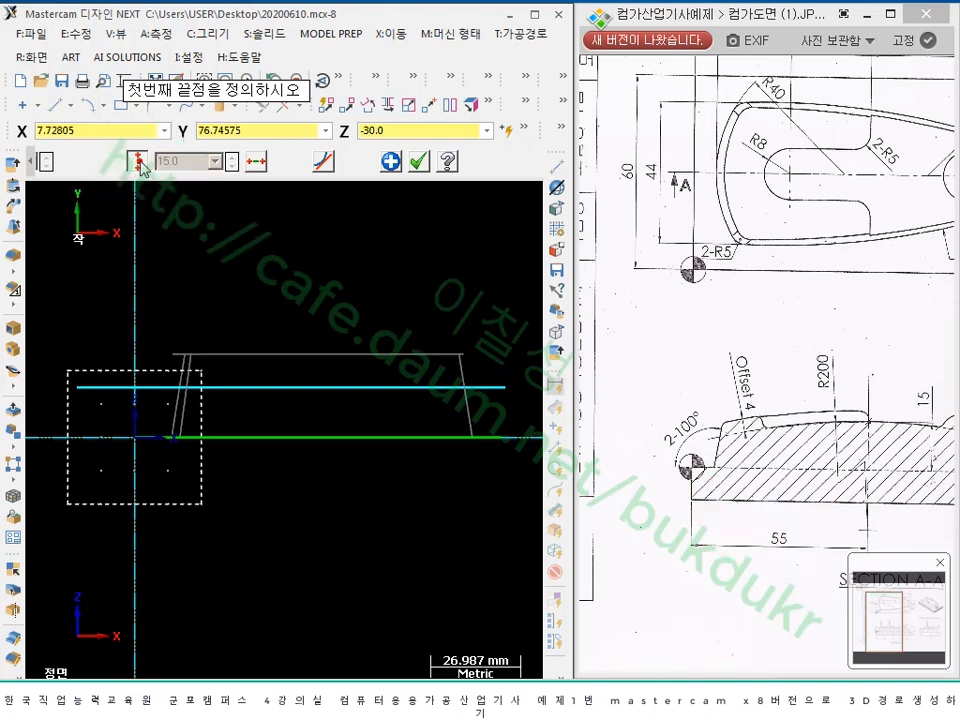
{"action": "left_click", "coordinate": [326, 261]}
{"action": "left_click", "coordinate": [349, 512]}
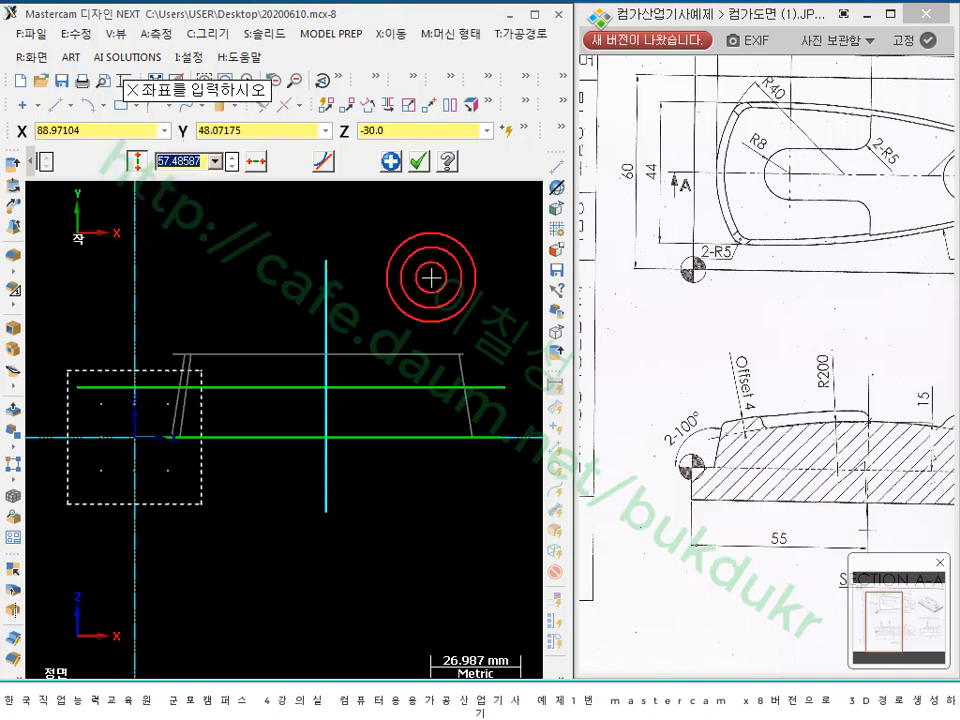
{"action": "type", "text": "55"}
{"action": "key", "text": "Return"}
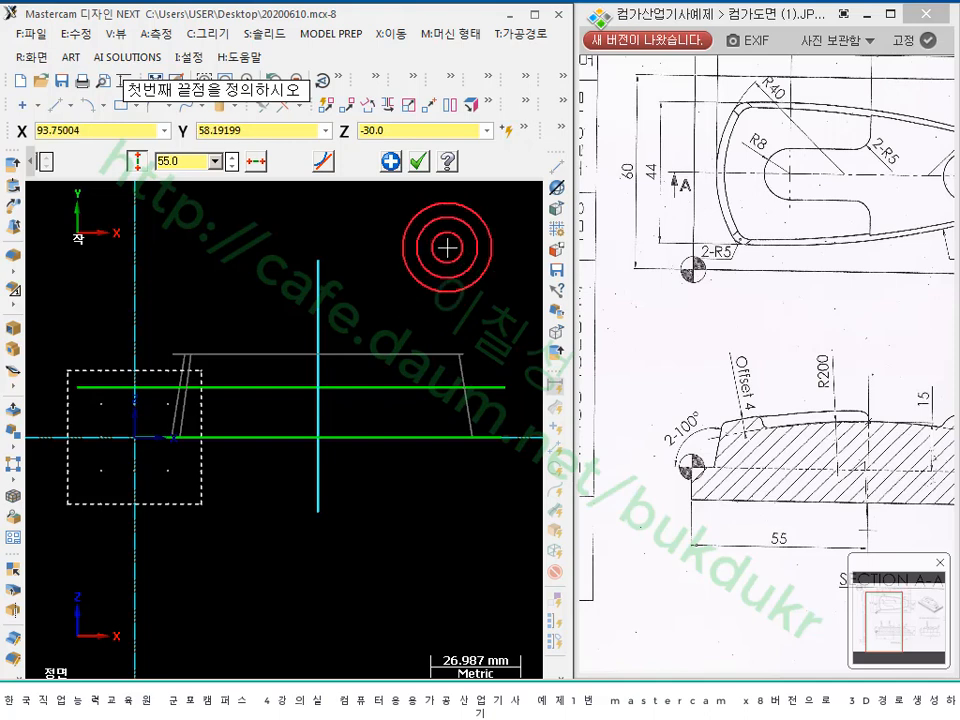
{"action": "left_click", "coordinate": [424, 166]}
{"action": "scroll", "coordinate": [279, 456], "scroll_direction": "up", "scroll_amount": 3}
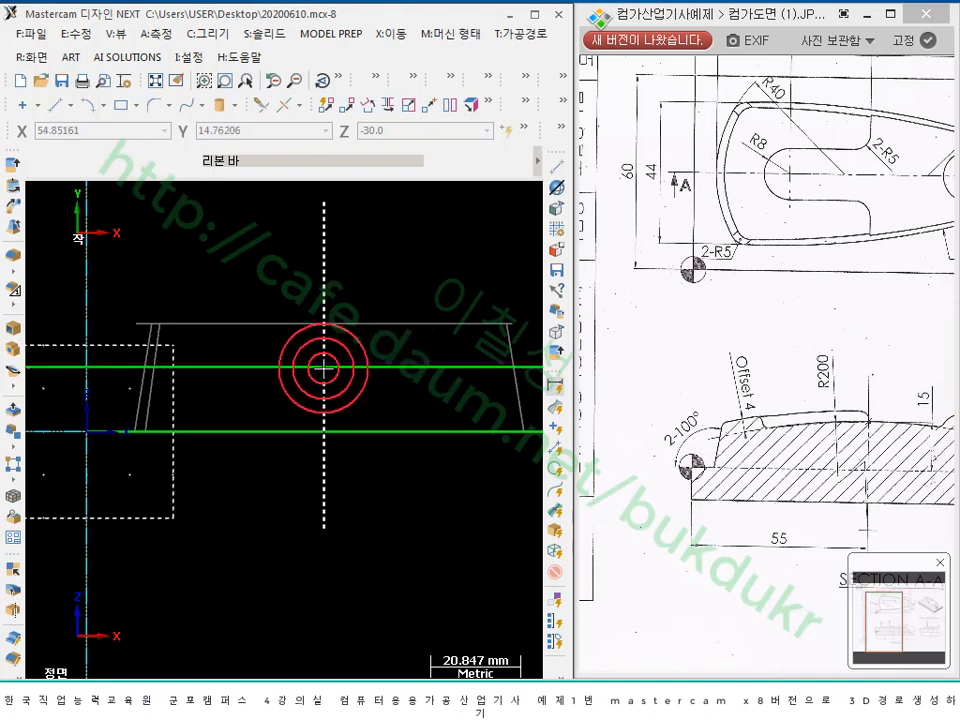
{"action": "scroll", "coordinate": [303, 392], "scroll_direction": "down", "scroll_amount": 3}
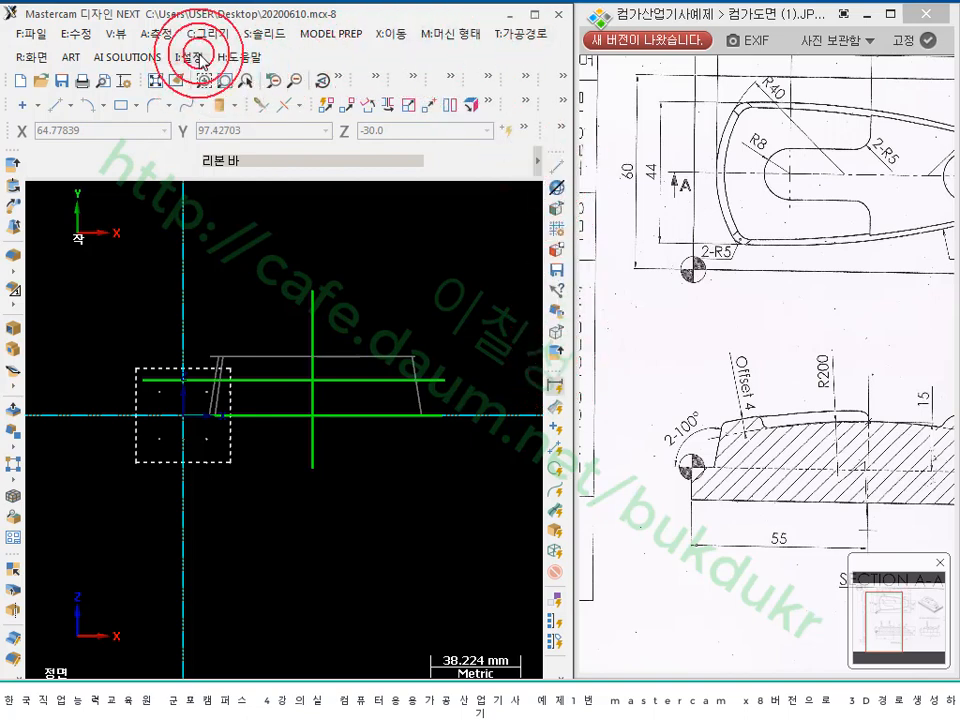
- Check the MRU toolbar icon count in the system configuration's screen settings and accept the configuration
{"action": "left_click", "coordinate": [225, 58]}
{"action": "mouse_move", "coordinate": [191, 60]}
{"action": "left_click", "coordinate": [213, 78]}
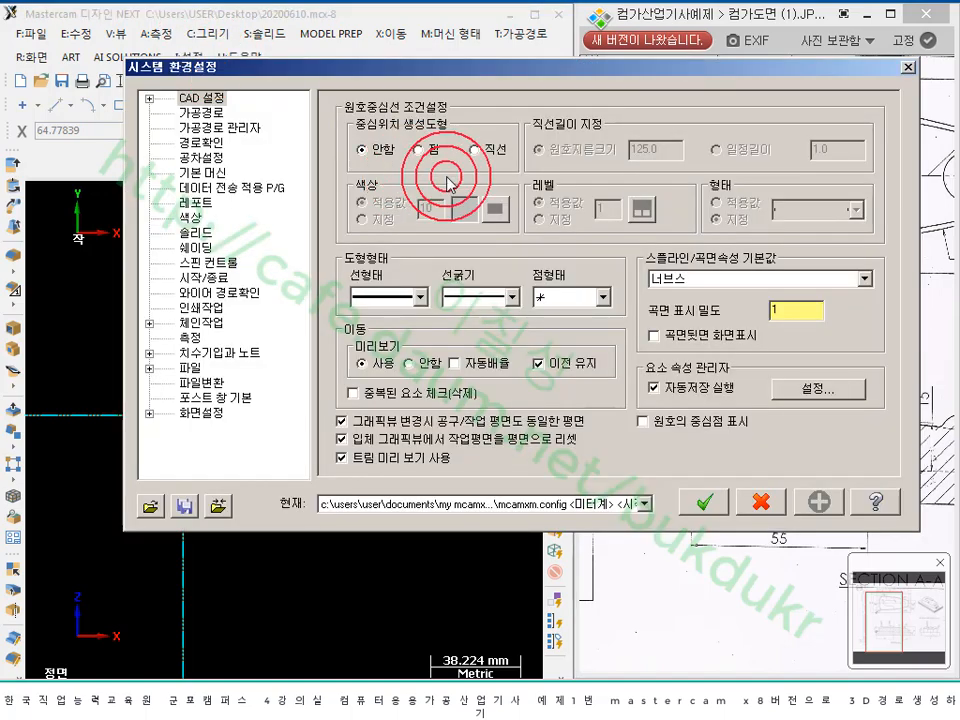
{"action": "left_click", "coordinate": [205, 413]}
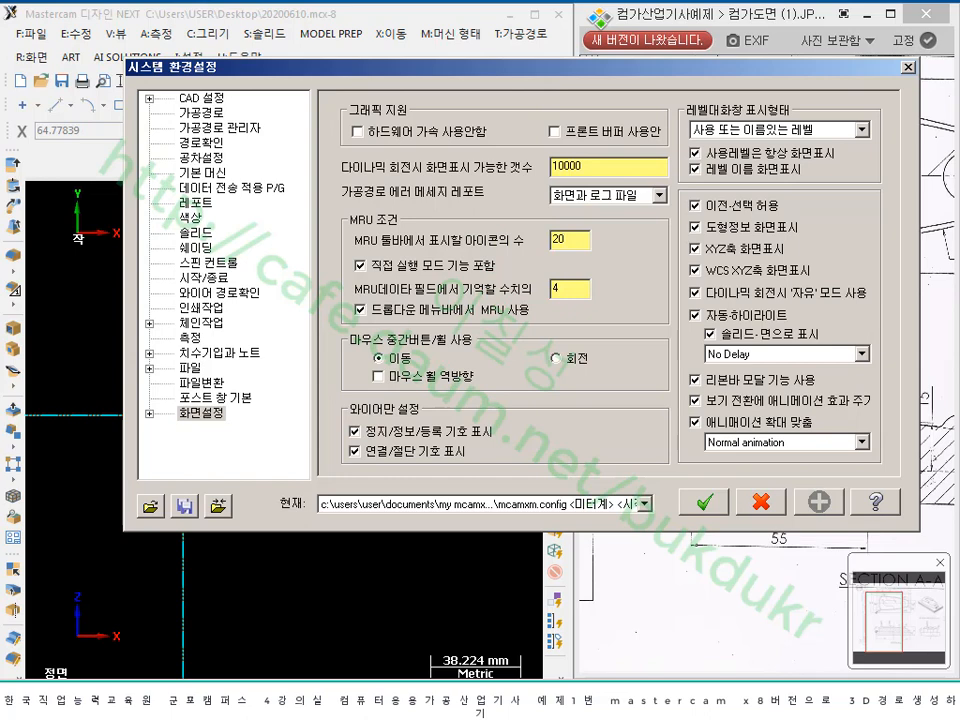
{"action": "left_click", "coordinate": [724, 506]}
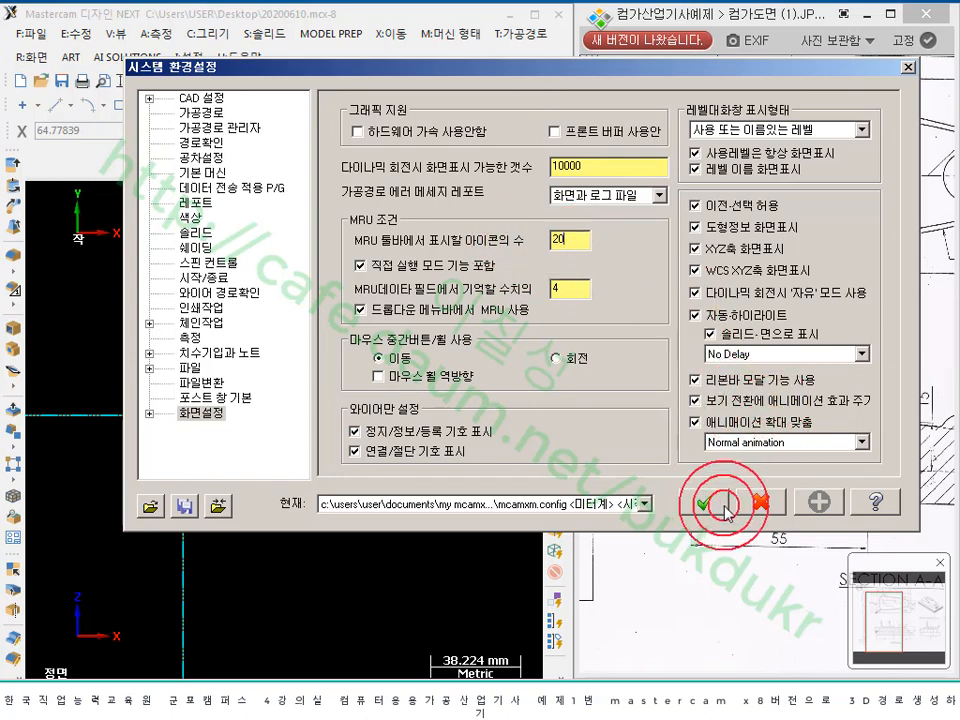
{"action": "left_click", "coordinate": [628, 357]}
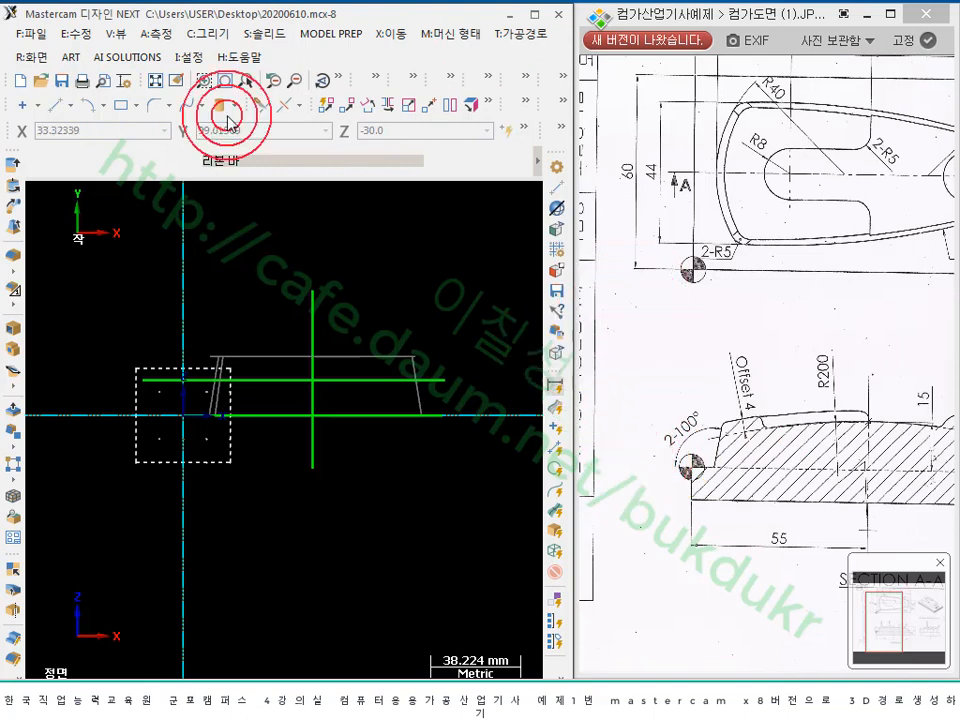
- Create an arc tangent to the Y 15 line at its intersection with the vertical line, keeping the lower-left solution
{"action": "left_click", "coordinate": [105, 110]}
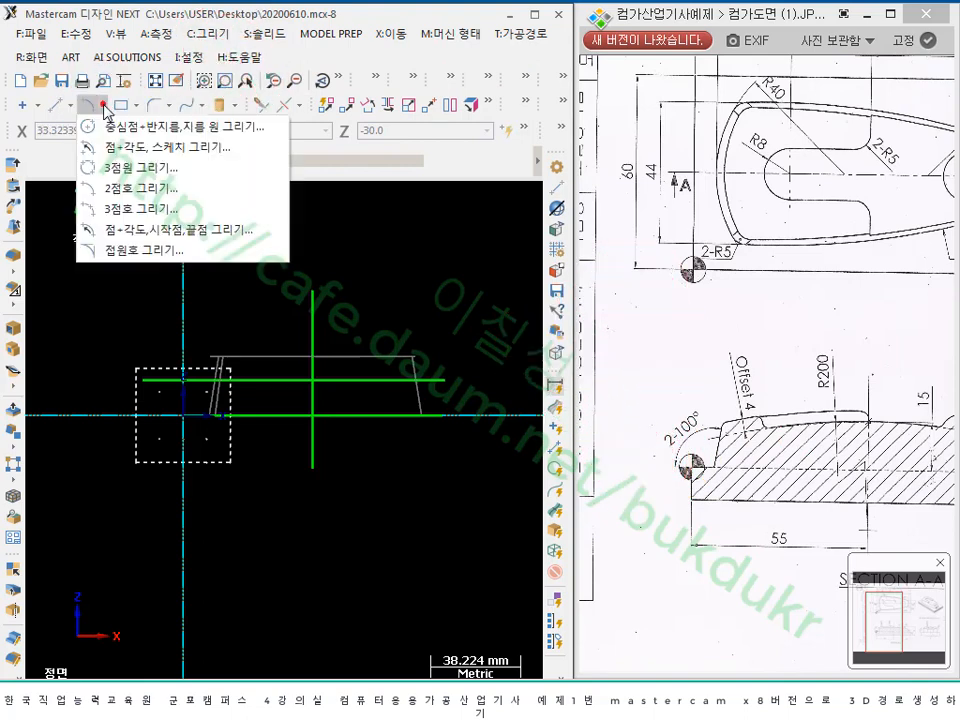
{"action": "left_click", "coordinate": [150, 248]}
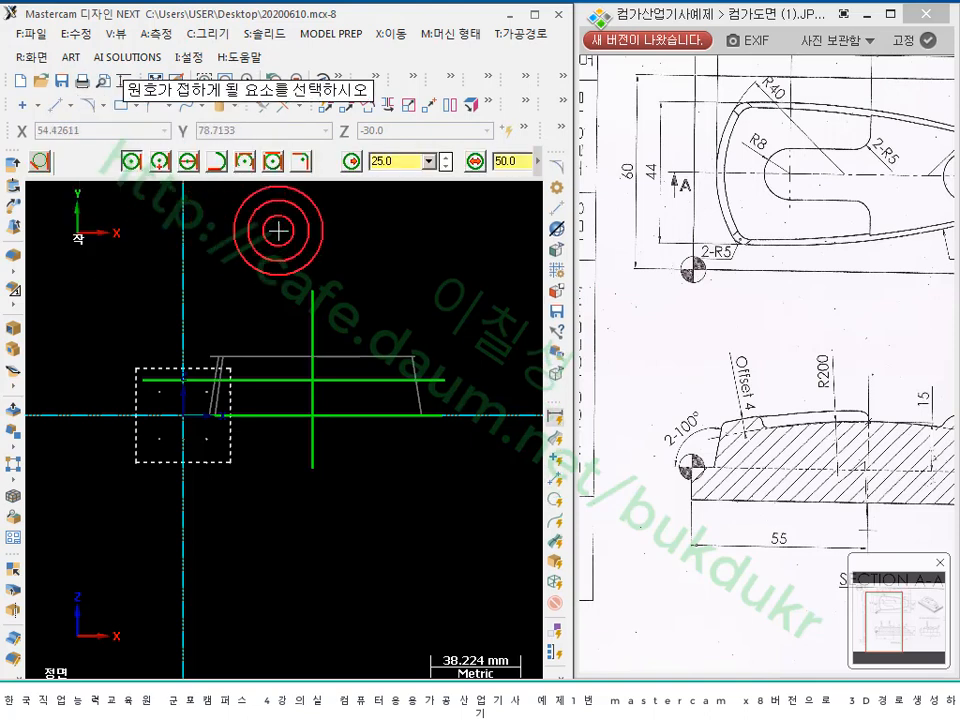
{"action": "scroll", "coordinate": [280, 362], "scroll_direction": "up", "scroll_amount": 1}
{"action": "left_click", "coordinate": [393, 385]}
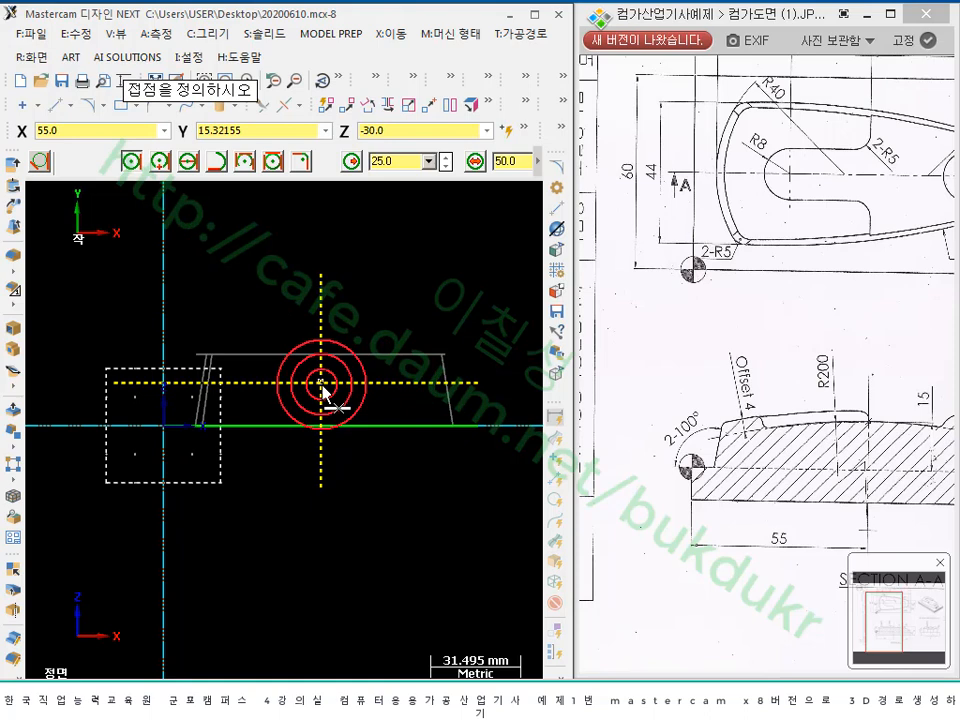
{"action": "scroll", "coordinate": [322, 390], "scroll_direction": "up", "scroll_amount": 4}
{"action": "scroll", "coordinate": [332, 385], "scroll_direction": "up", "scroll_amount": 2}
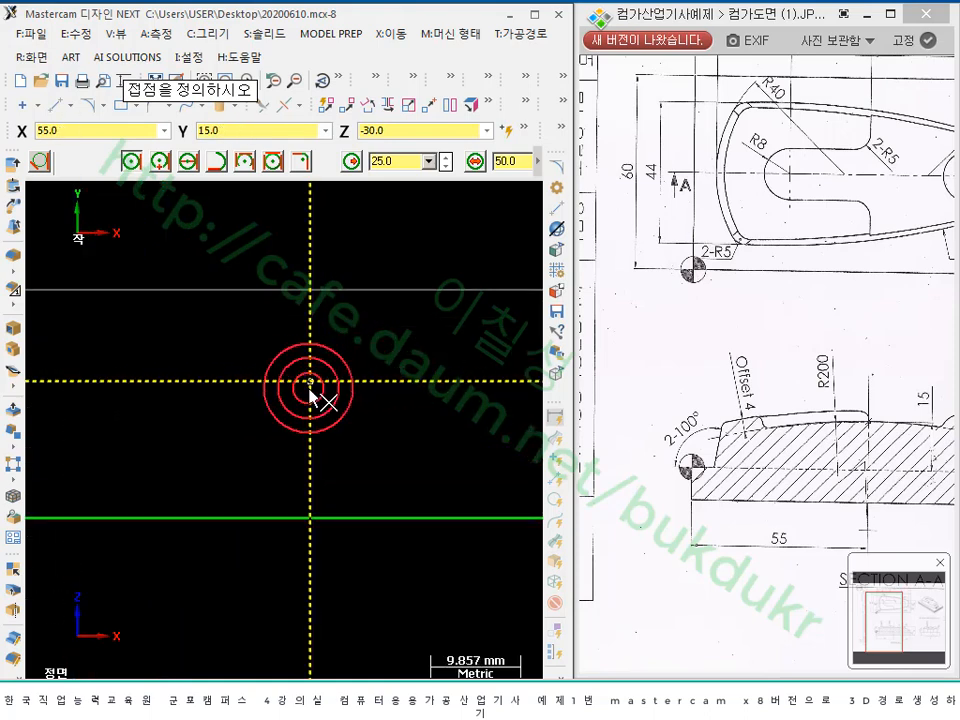
{"action": "left_click", "coordinate": [310, 388]}
{"action": "scroll", "coordinate": [360, 345], "scroll_direction": "down", "scroll_amount": 5}
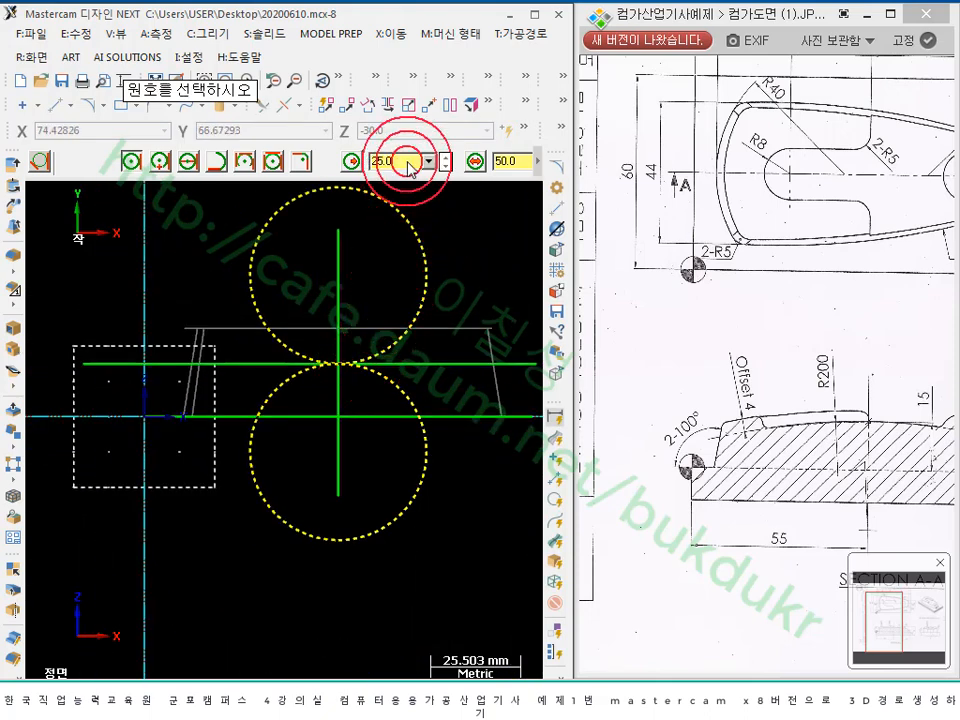
{"action": "left_click", "coordinate": [285, 383]}
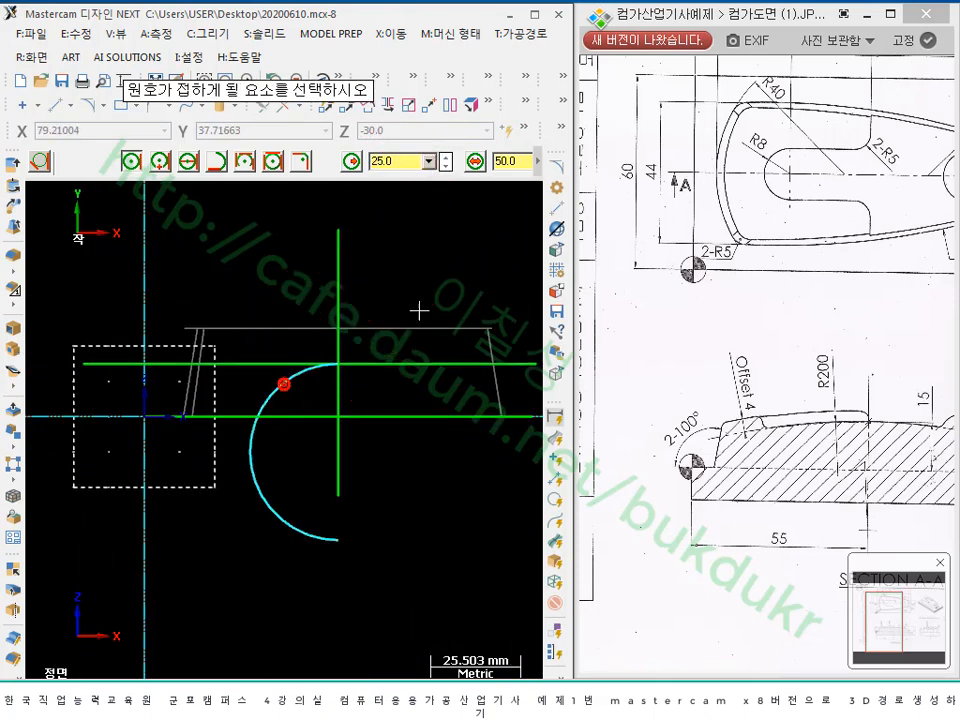
- Set the tangent arc's radius to 200
{"action": "left_click", "coordinate": [398, 172]}
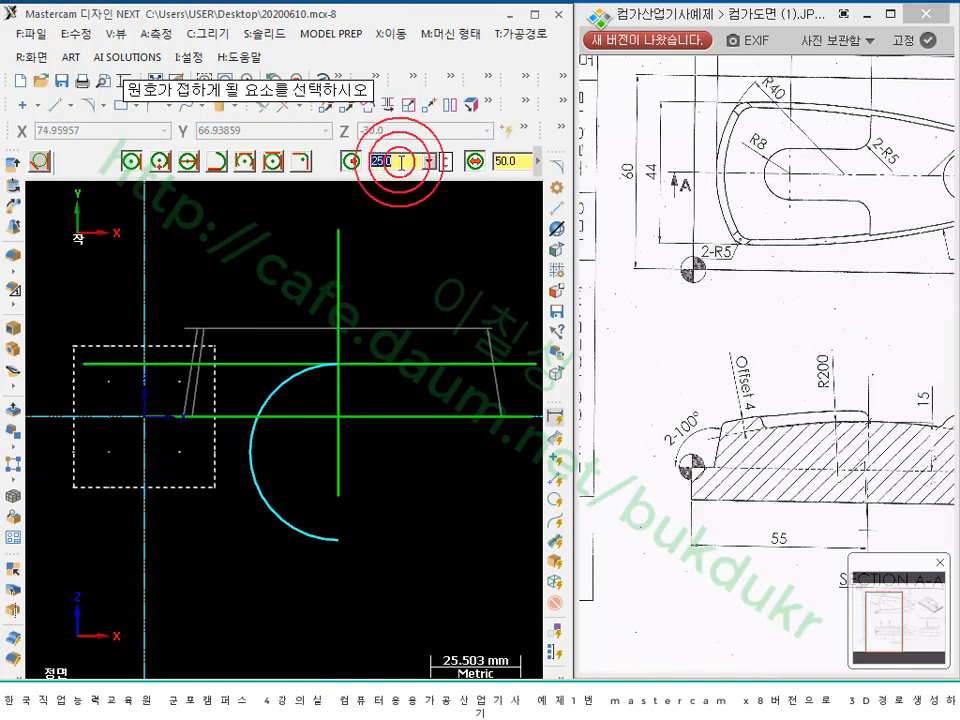
{"action": "key", "text": "Return"}
{"action": "left_click", "coordinate": [400, 162]}
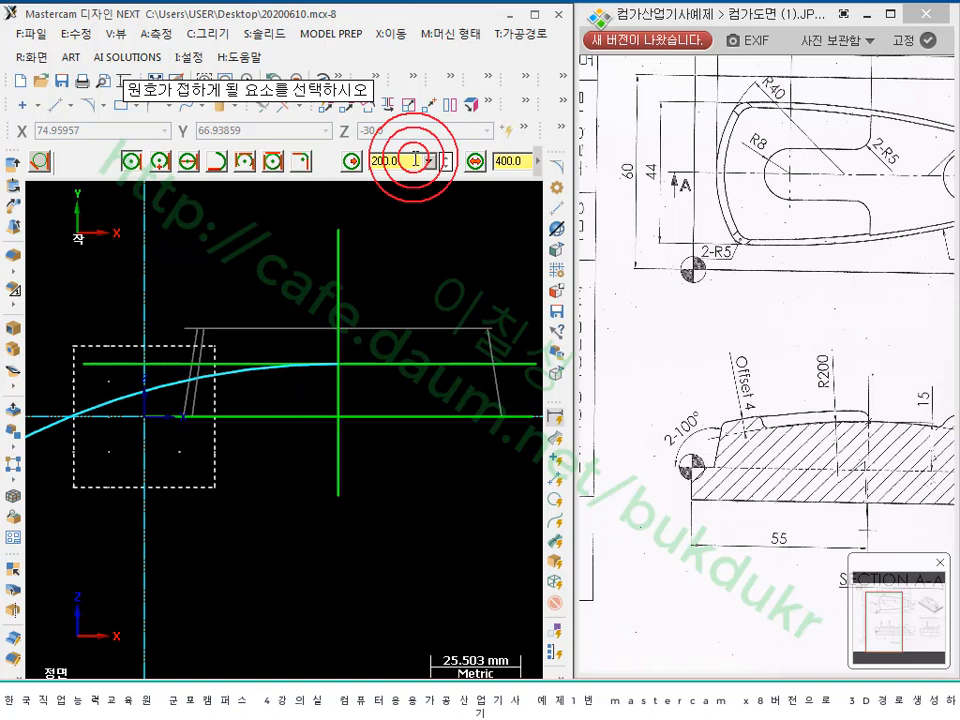
{"action": "scroll", "coordinate": [186, 317], "scroll_direction": "down", "scroll_amount": 1}
{"action": "scroll", "coordinate": [264, 437], "scroll_direction": "down", "scroll_amount": 1}
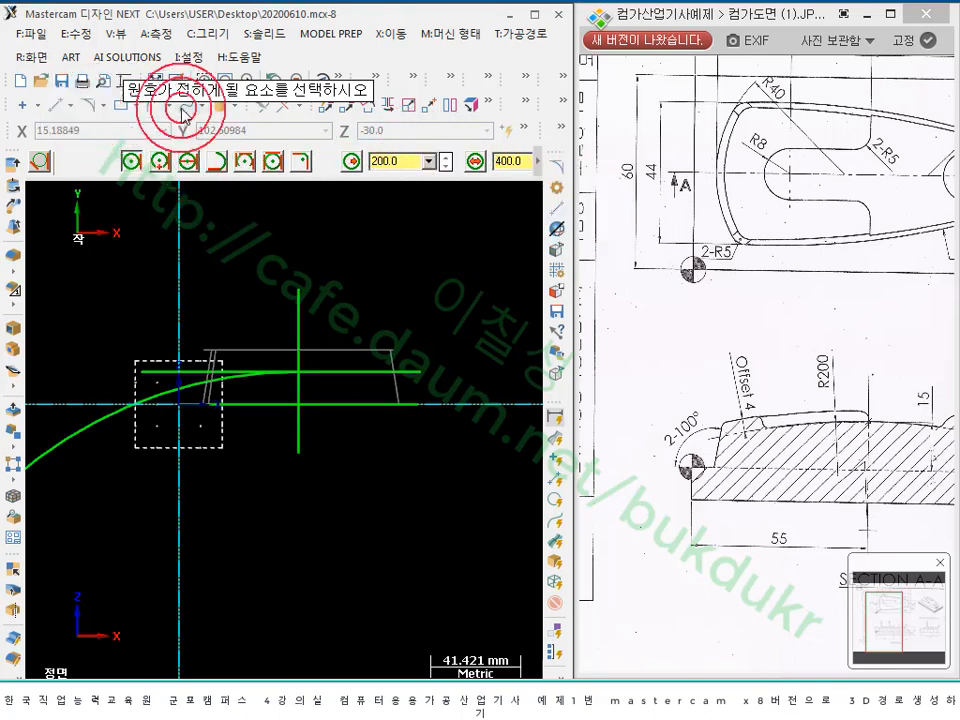
- Extend the R200 arc from its tangent point to beyond the part's right sloped edge
{"action": "left_click", "coordinate": [265, 105]}
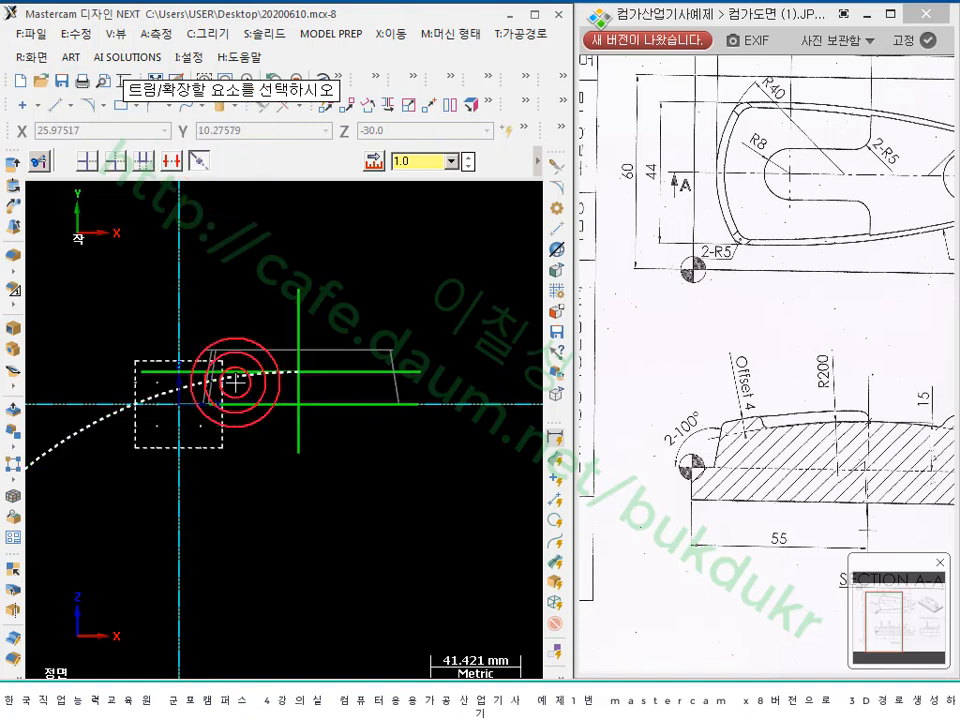
{"action": "left_click", "coordinate": [214, 376]}
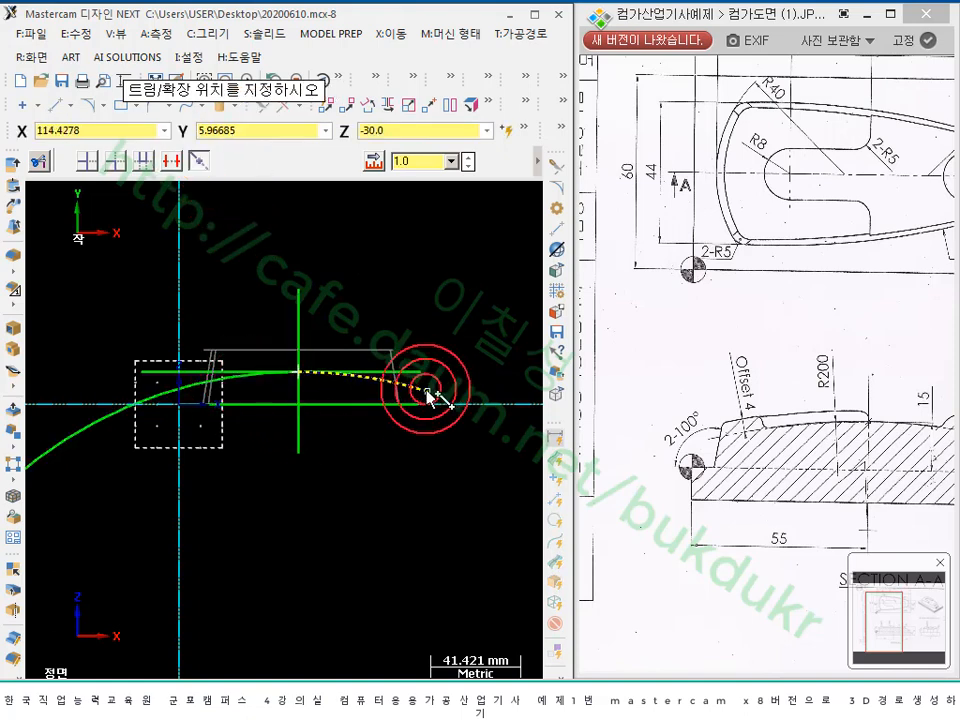
{"action": "scroll", "coordinate": [427, 395], "scroll_direction": "up", "scroll_amount": 4}
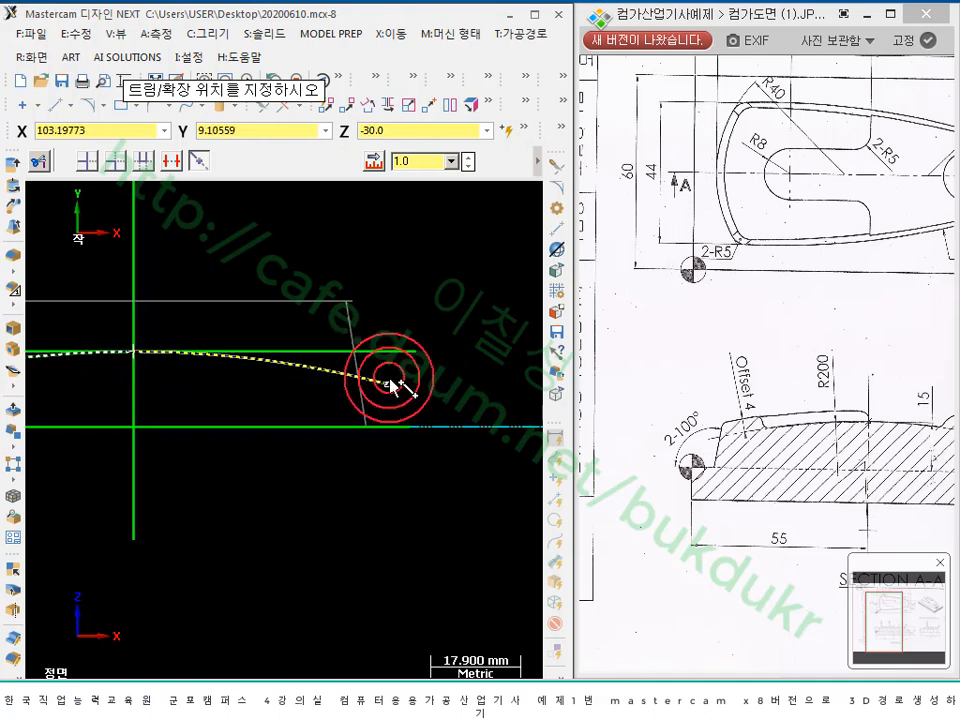
{"action": "left_click", "coordinate": [420, 394]}
{"action": "scroll", "coordinate": [510, 371], "scroll_direction": "down", "scroll_amount": 5}
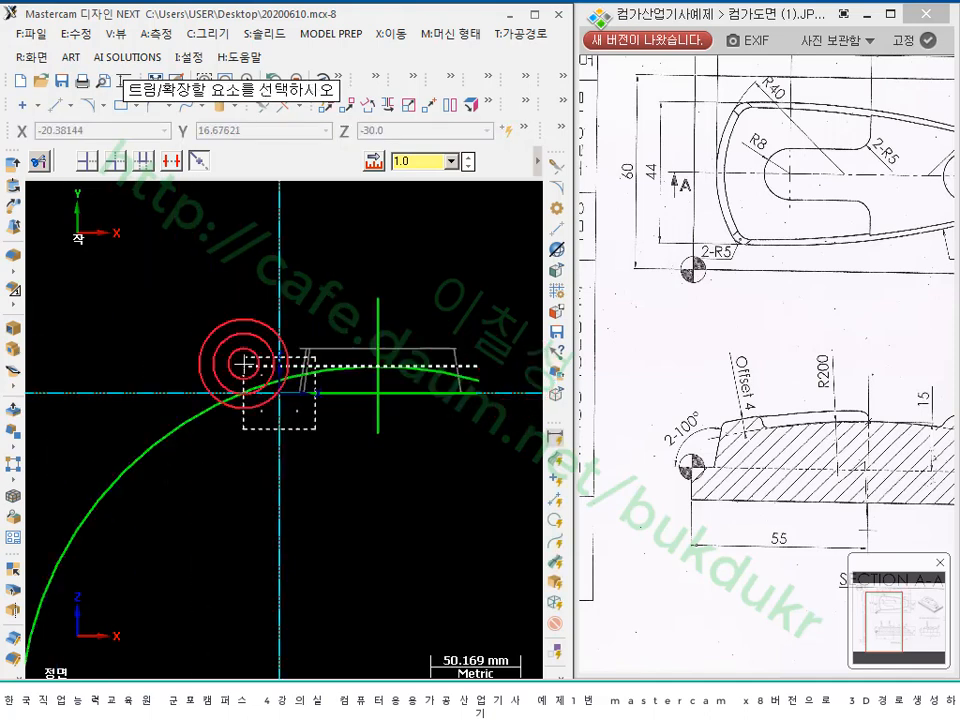
- Trim the long left end of the R200 arc back to just left of the vertical origin axis
{"action": "scroll", "coordinate": [345, 383], "scroll_direction": "up", "scroll_amount": 2}
{"action": "left_click", "coordinate": [386, 381]}
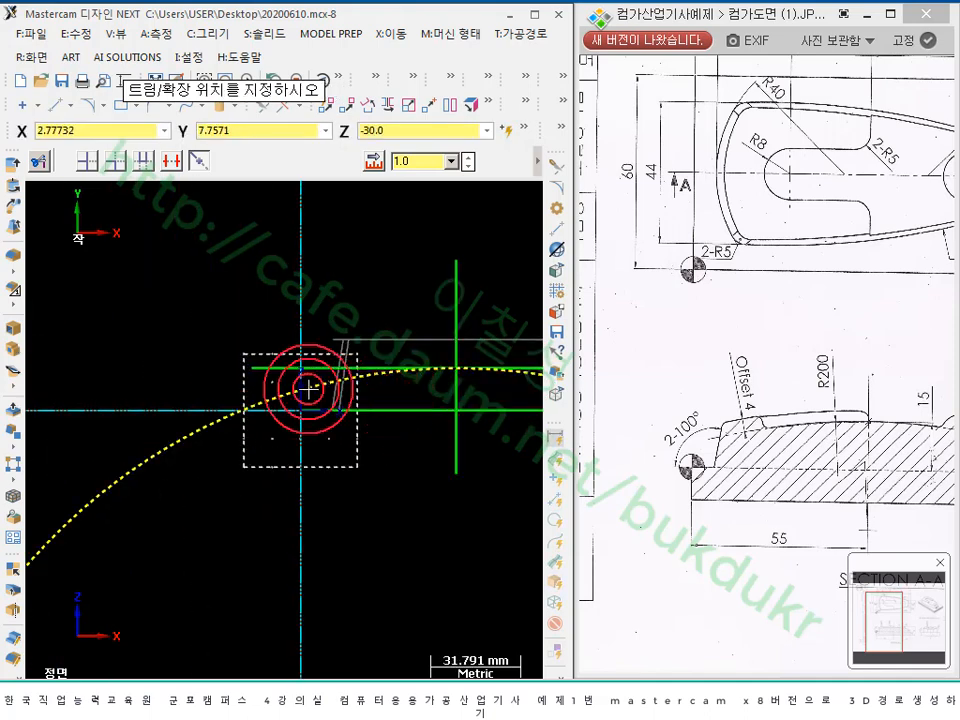
{"action": "left_click", "coordinate": [291, 383]}
{"action": "scroll", "coordinate": [204, 396], "scroll_direction": "up", "scroll_amount": 1}
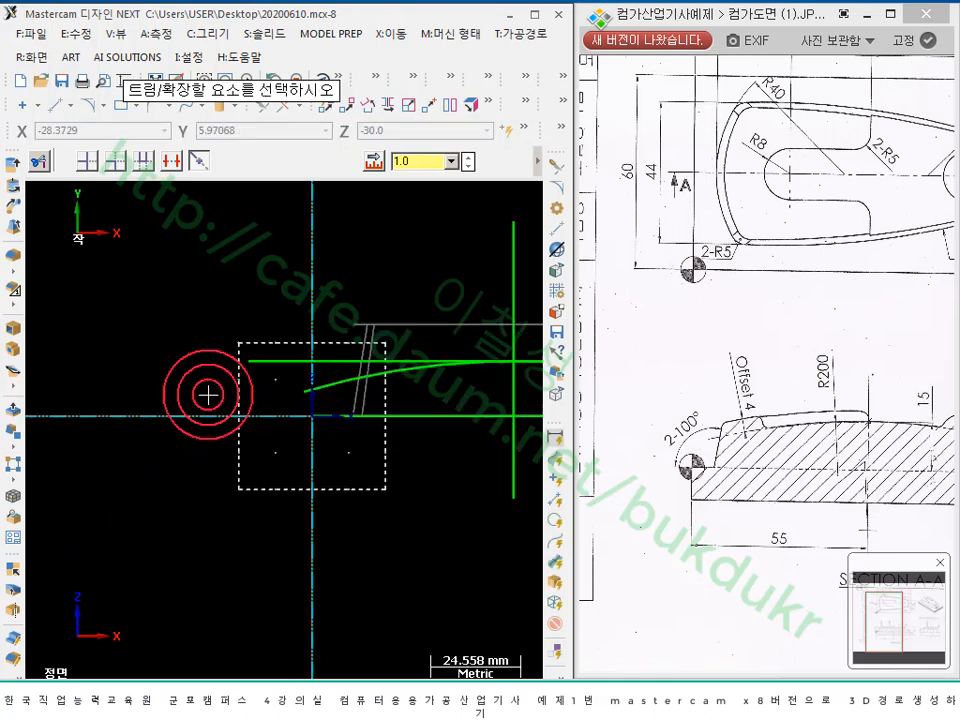
{"action": "scroll", "coordinate": [160, 383], "scroll_direction": "down", "scroll_amount": 2}
{"action": "scroll", "coordinate": [157, 380], "scroll_direction": "down", "scroll_amount": 2}
{"action": "scroll", "coordinate": [350, 342], "scroll_direction": "up", "scroll_amount": 3}
{"action": "scroll", "coordinate": [197, 332], "scroll_direction": "down", "scroll_amount": 2}
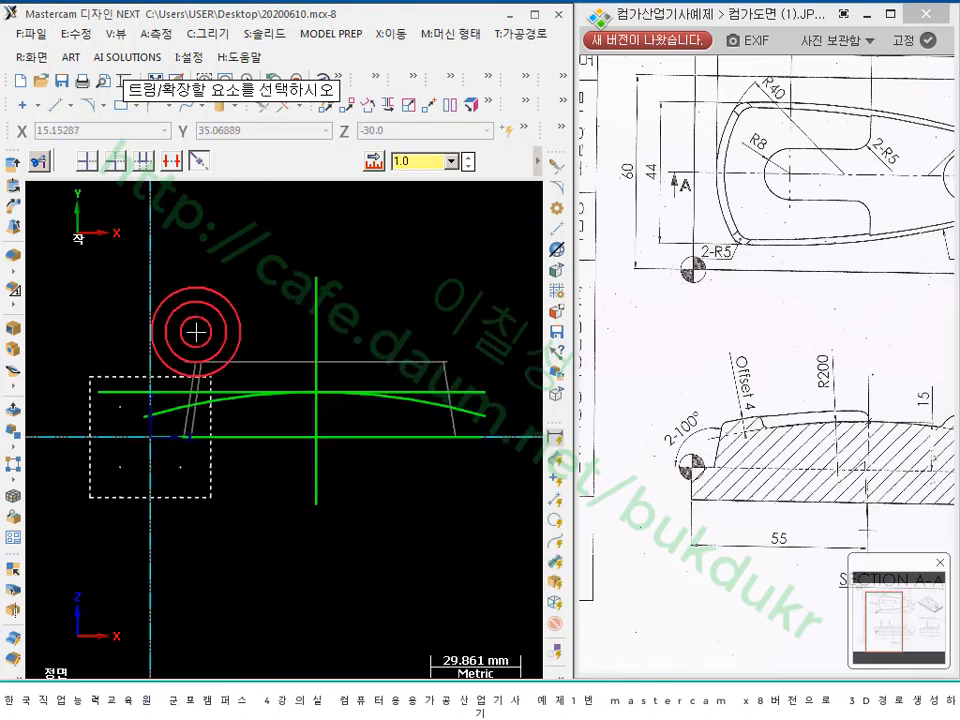
{"action": "scroll", "coordinate": [360, 321], "scroll_direction": "up", "scroll_amount": 1}
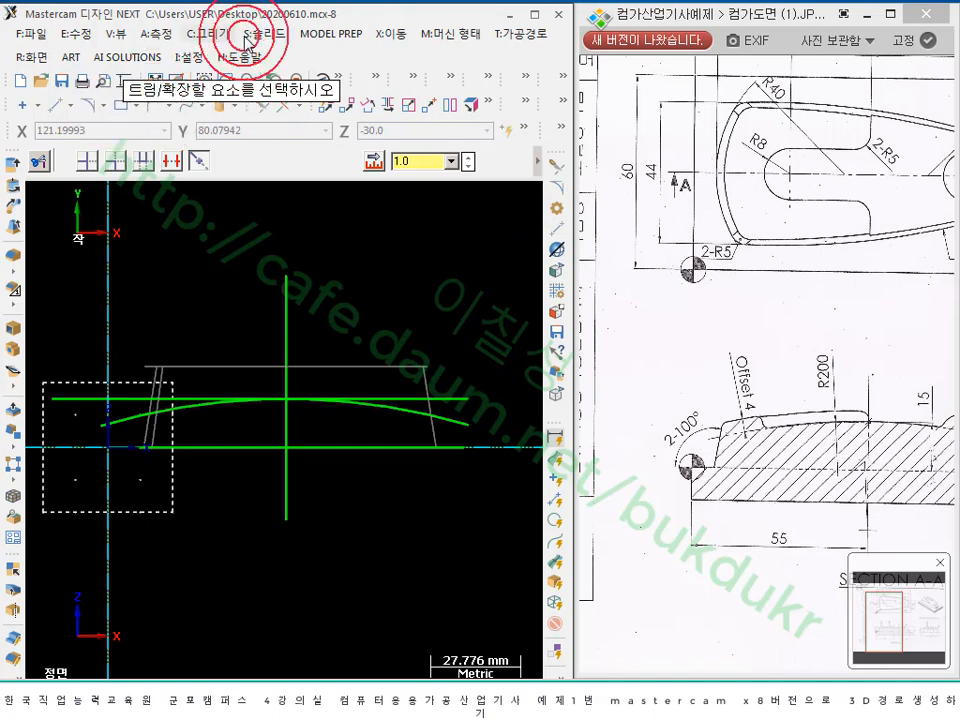
- Add a smart radius dimension to the tangent arc, placing its text above the part on the right side
{"action": "left_click", "coordinate": [205, 34]}
{"action": "left_click", "coordinate": [285, 230]}
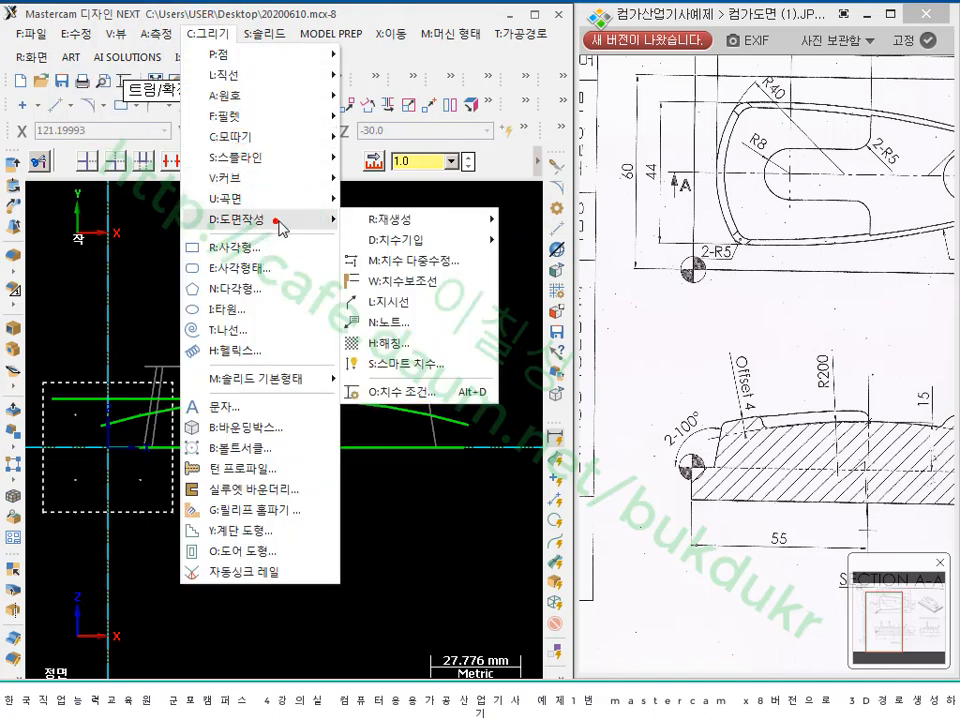
{"action": "left_click", "coordinate": [405, 364]}
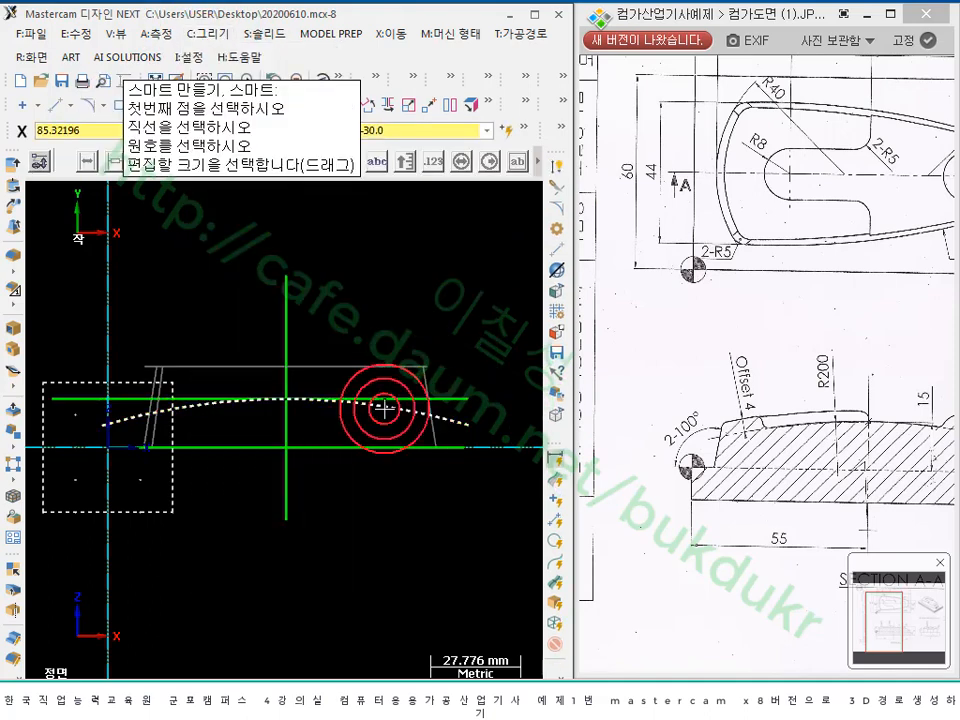
{"action": "left_click", "coordinate": [380, 400]}
{"action": "left_click", "coordinate": [378, 290]}
{"action": "scroll", "coordinate": [398, 285], "scroll_direction": "up", "scroll_amount": 1}
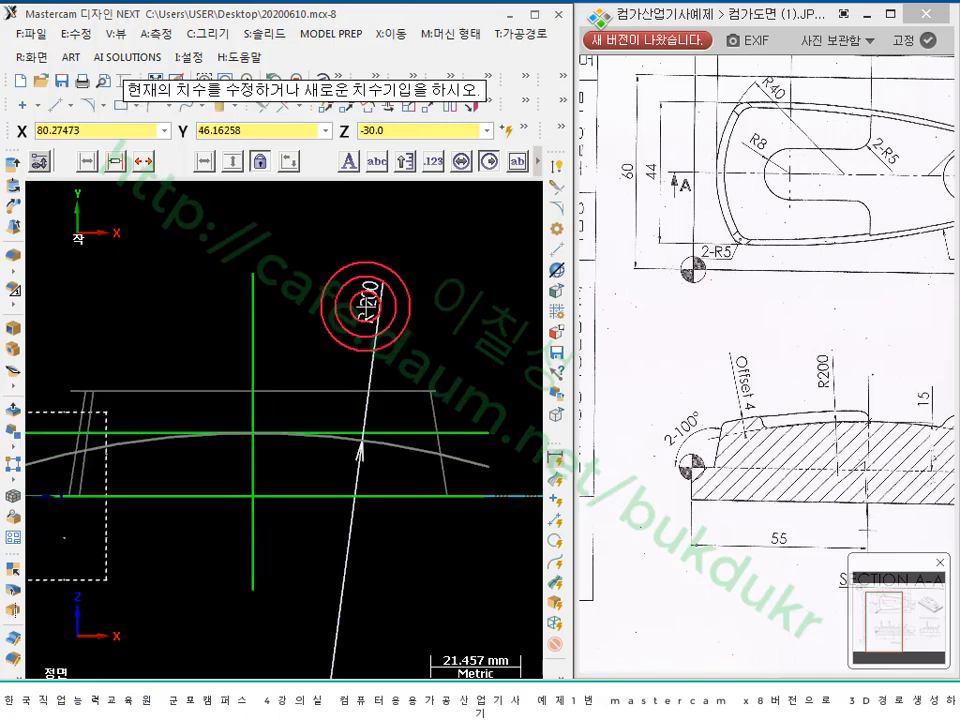
{"action": "scroll", "coordinate": [420, 272], "scroll_direction": "down", "scroll_amount": 1}
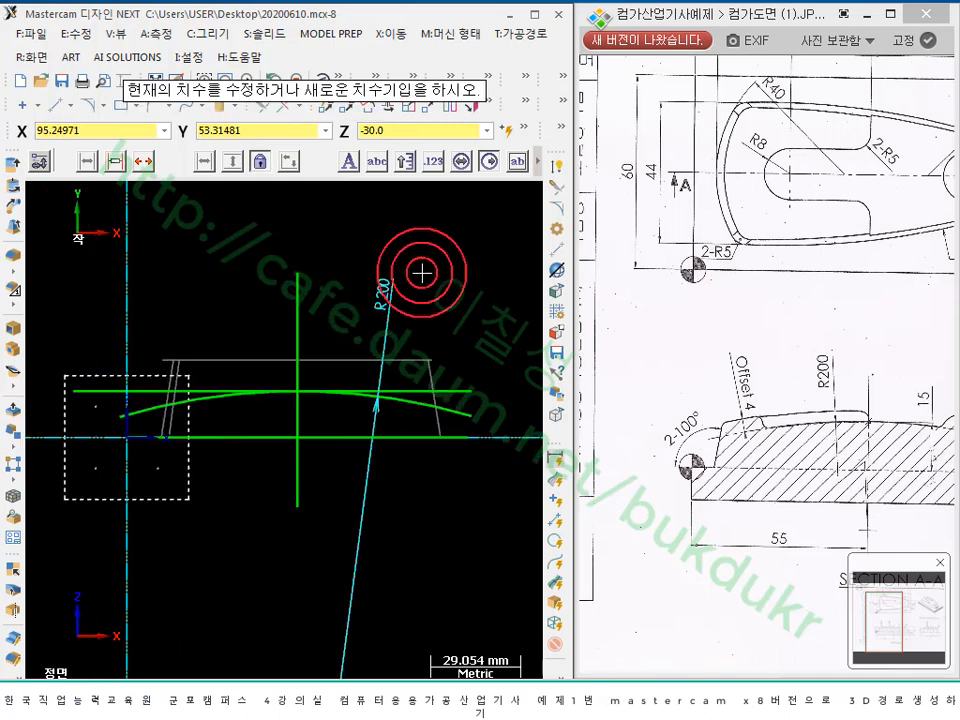
- Dimension the vertical distance between the upper and lower horizontal lines, placing it right of the part
{"action": "left_click", "coordinate": [462, 390]}
{"action": "left_click", "coordinate": [435, 437]}
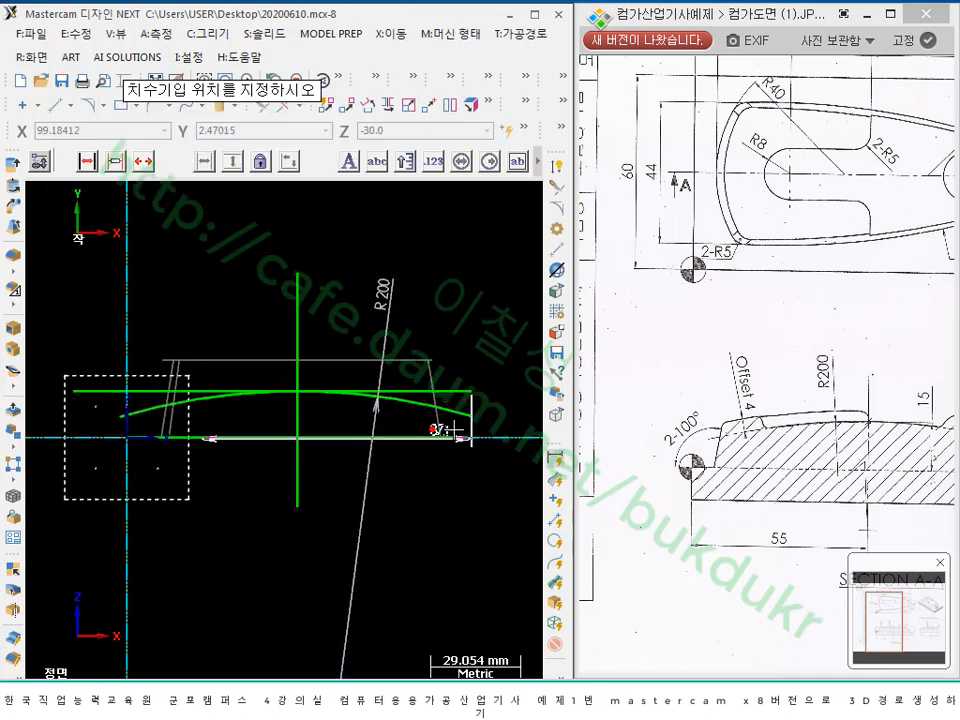
{"action": "left_click", "coordinate": [480, 343]}
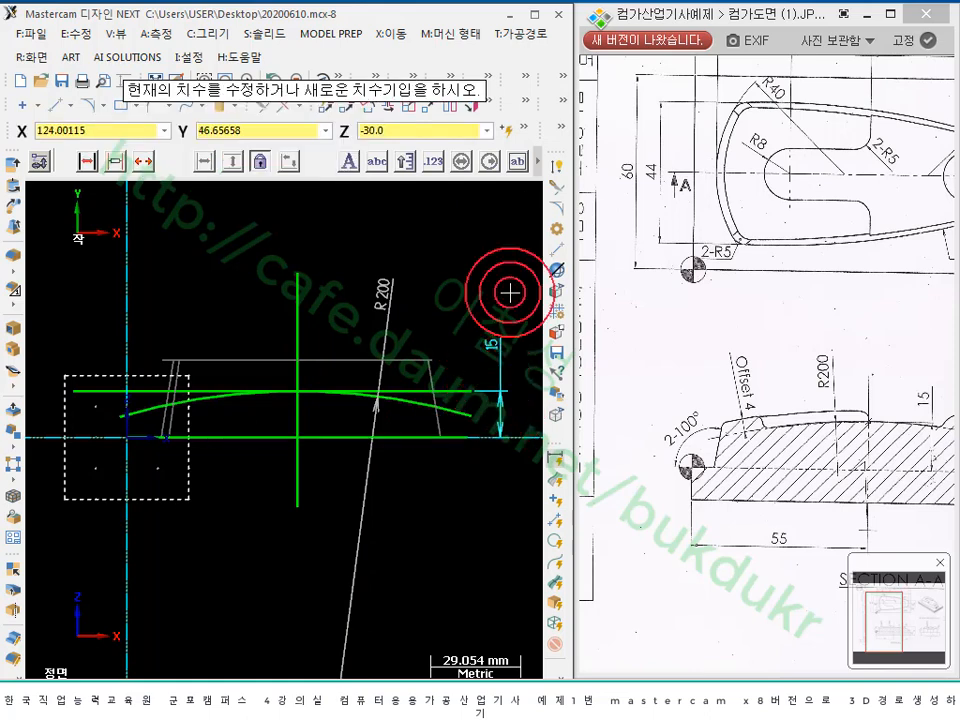
{"action": "scroll", "coordinate": [508, 320], "scroll_direction": "up", "scroll_amount": 1}
{"action": "scroll", "coordinate": [503, 310], "scroll_direction": "down", "scroll_amount": 1}
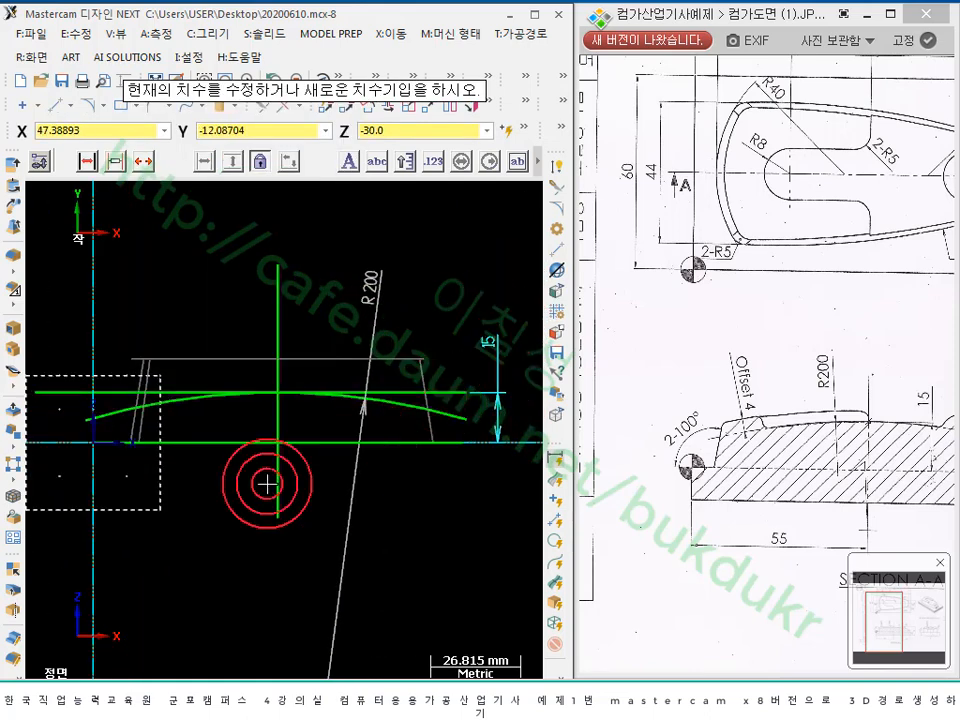
- Dimension the horizontal distance from the origin to the vertical line, placing it above the part
{"action": "left_click", "coordinate": [104, 456]}
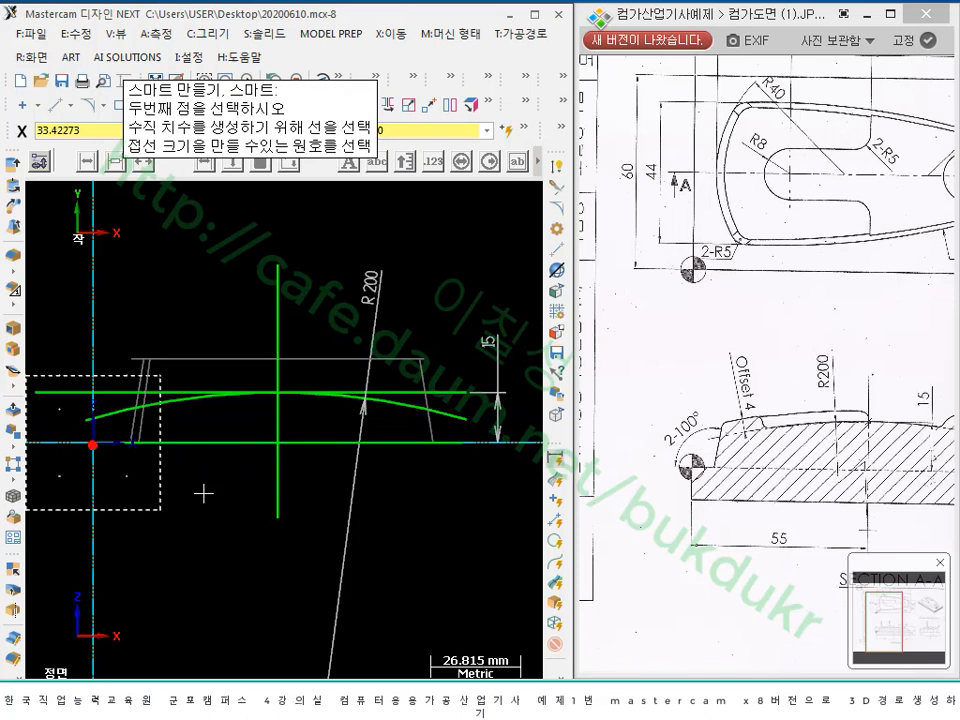
{"action": "left_click", "coordinate": [263, 478]}
{"action": "left_click", "coordinate": [182, 289]}
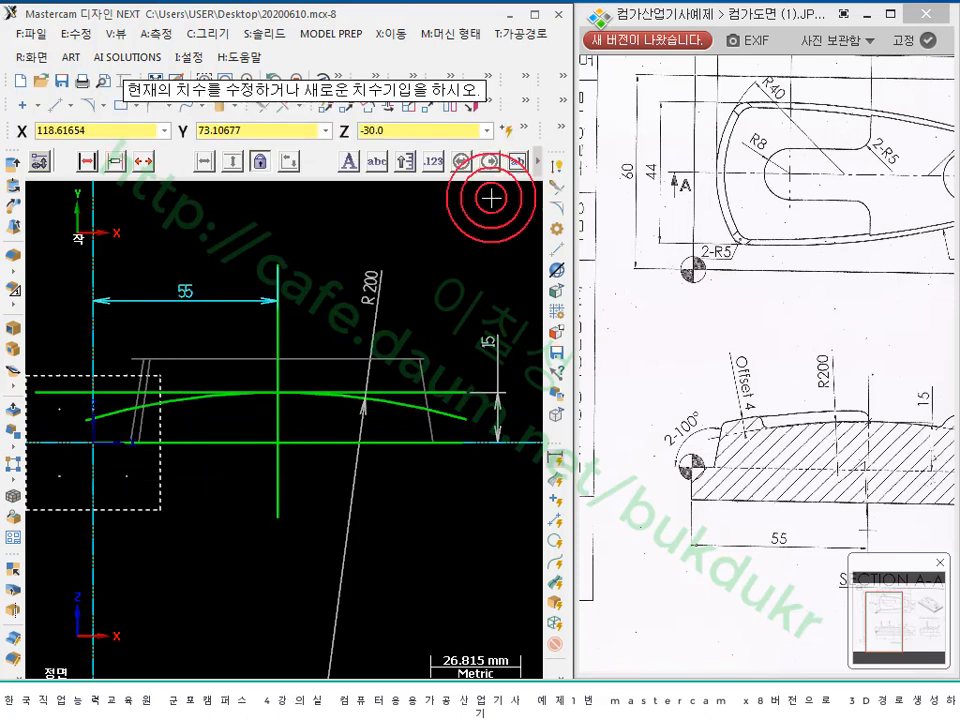
- Change the upper horizontal line and the vertical line to thin grey by matching their attributes to the R200 dimension
{"action": "key", "text": "Escape"}
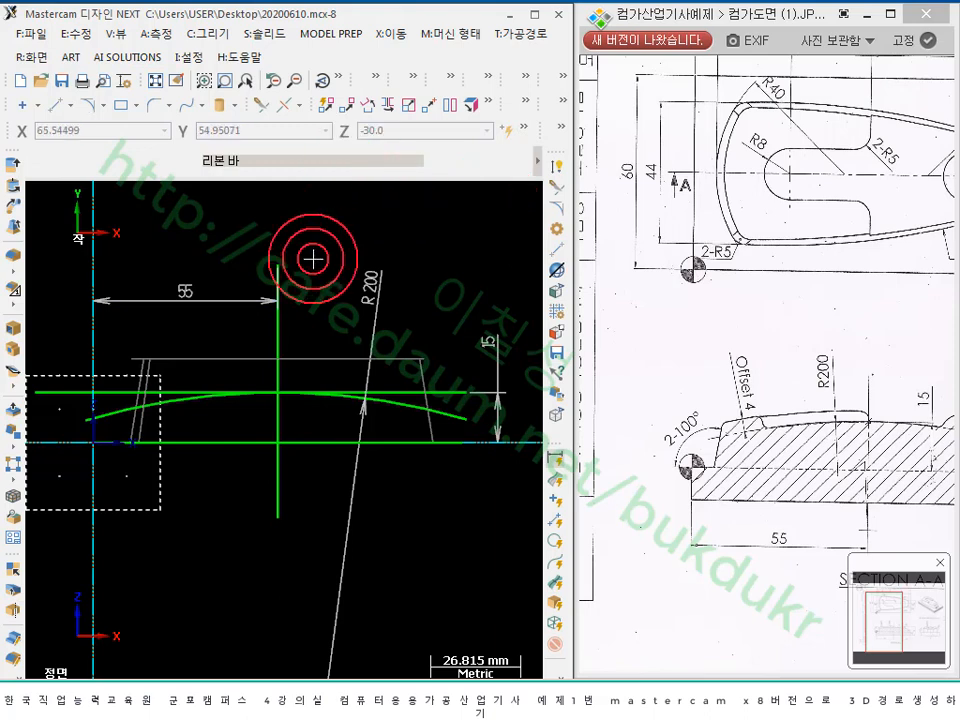
{"action": "scroll", "coordinate": [313, 257], "scroll_direction": "up", "scroll_amount": 1}
{"action": "left_click", "coordinate": [466, 402]}
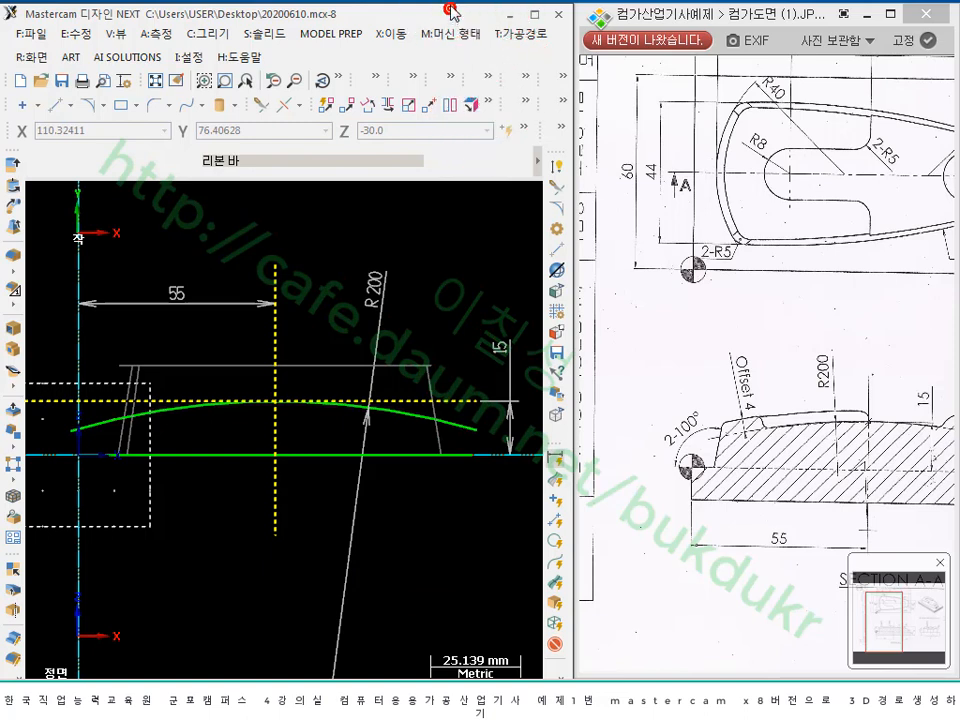
{"action": "mouse_move", "coordinate": [450, 10]}
{"action": "left_mouse_down"}
{"action": "mouse_move", "coordinate": [450, 42]}
{"action": "mouse_move", "coordinate": [450, 18]}
{"action": "left_mouse_up"}
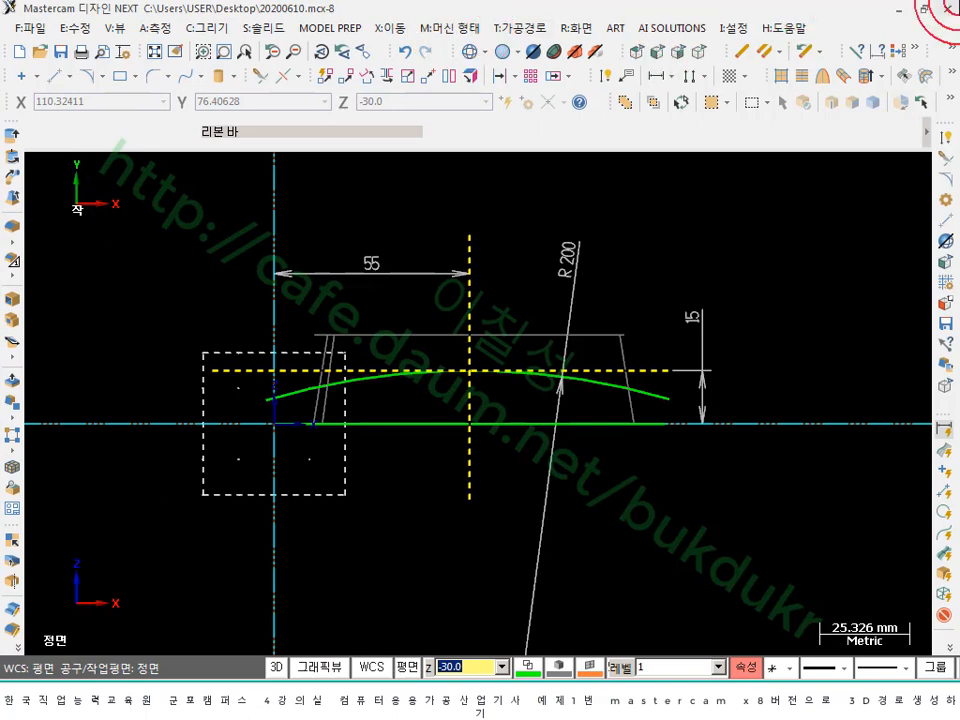
{"action": "left_click", "coordinate": [927, 10]}
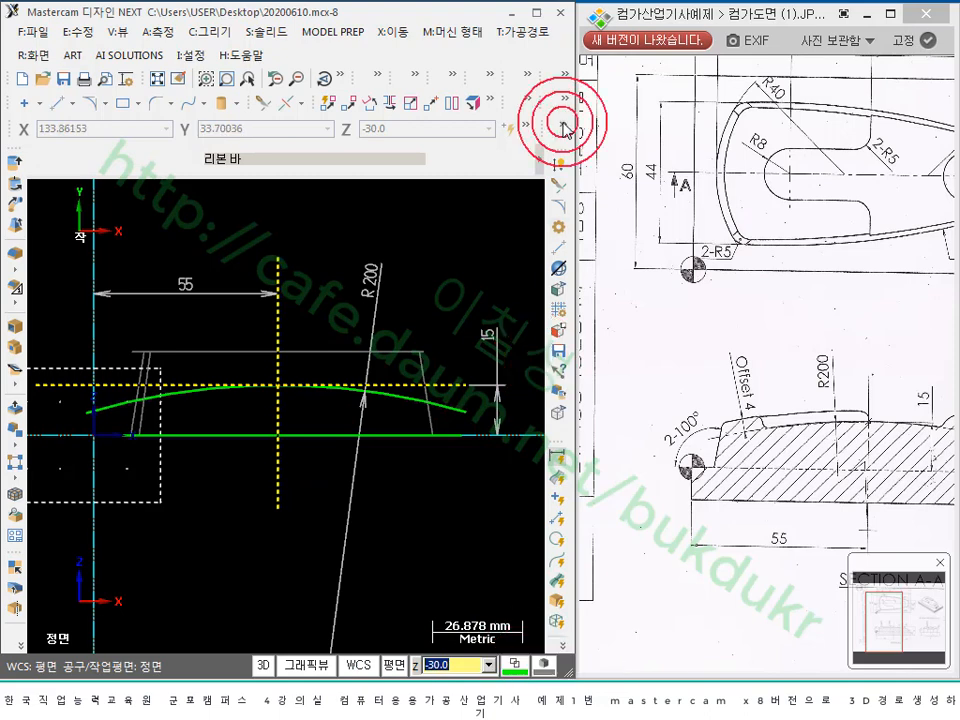
{"action": "left_click", "coordinate": [537, 13]}
{"action": "left_click", "coordinate": [742, 665]}
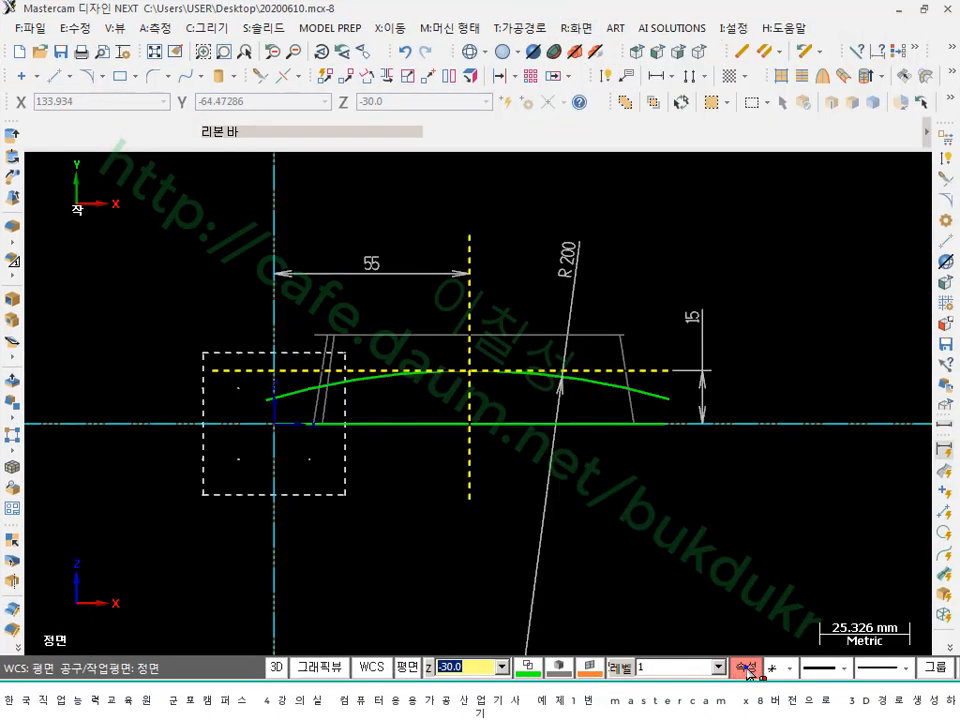
{"action": "left_click", "coordinate": [148, 619]}
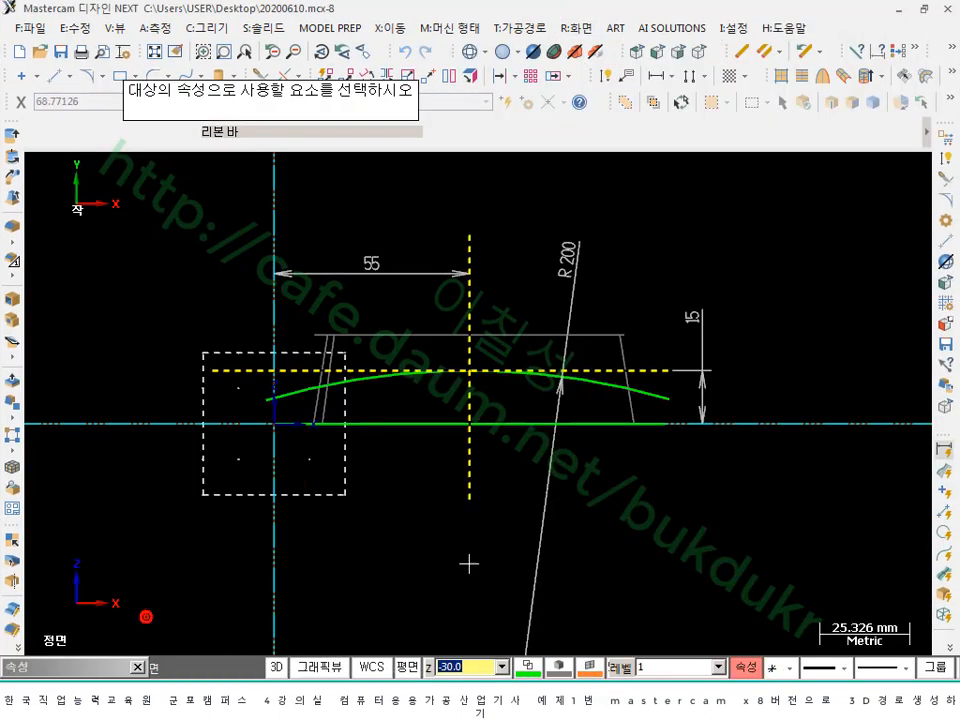
{"action": "left_click", "coordinate": [550, 487]}
{"action": "left_click", "coordinate": [78, 668]}
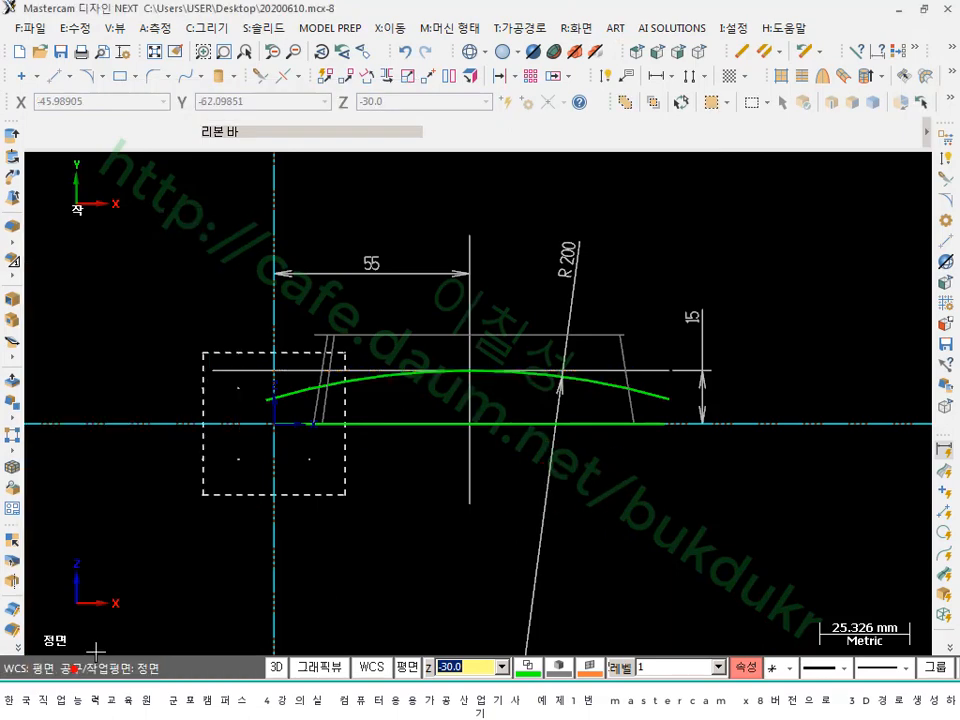
{"action": "scroll", "coordinate": [521, 343], "scroll_direction": "up", "scroll_amount": 1}
{"action": "scroll", "coordinate": [681, 364], "scroll_direction": "up", "scroll_amount": 1}
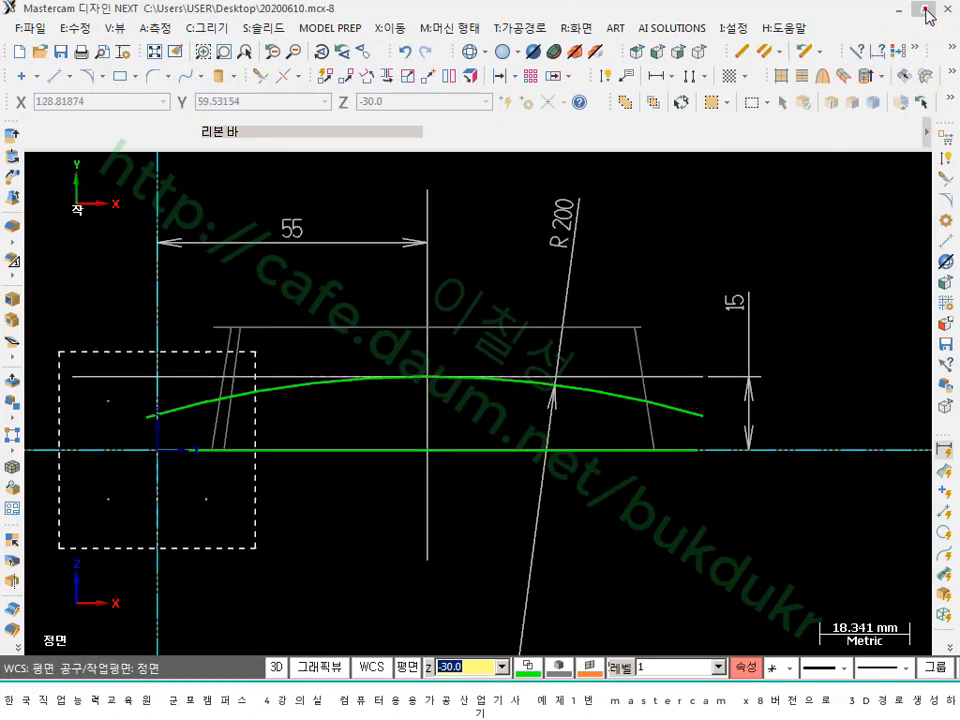
{"action": "left_click", "coordinate": [926, 9]}
{"action": "scroll", "coordinate": [225, 349], "scroll_direction": "down", "scroll_amount": 2}
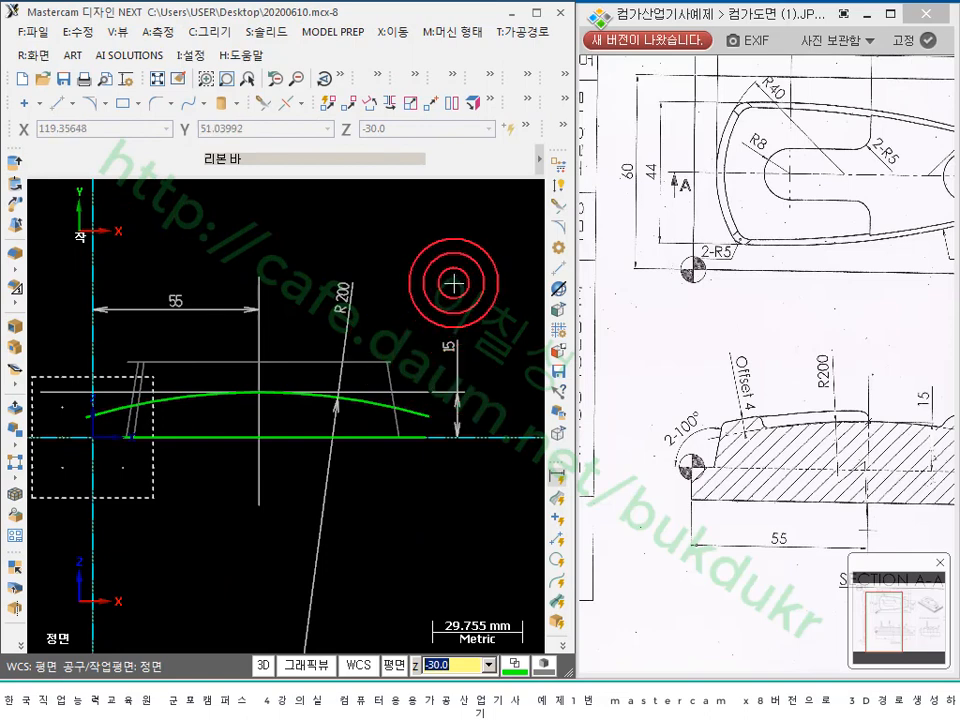
- Save the current part file
{"action": "left_click", "coordinate": [893, 606]}
{"action": "left_click", "coordinate": [438, 253]}
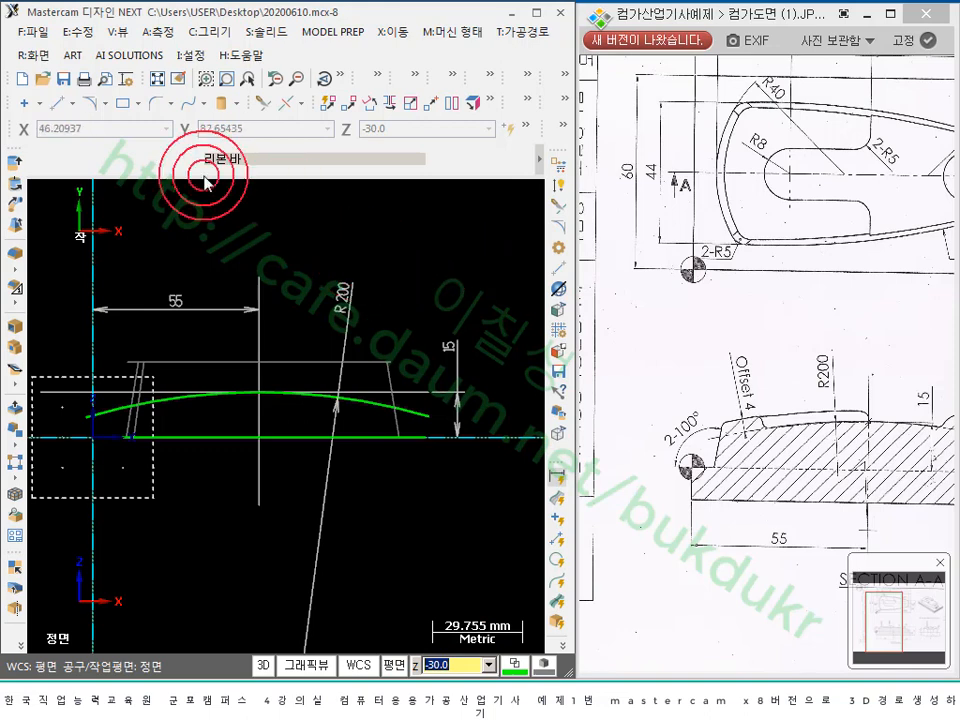
{"action": "left_click", "coordinate": [36, 31]}
{"action": "left_click", "coordinate": [56, 150]}
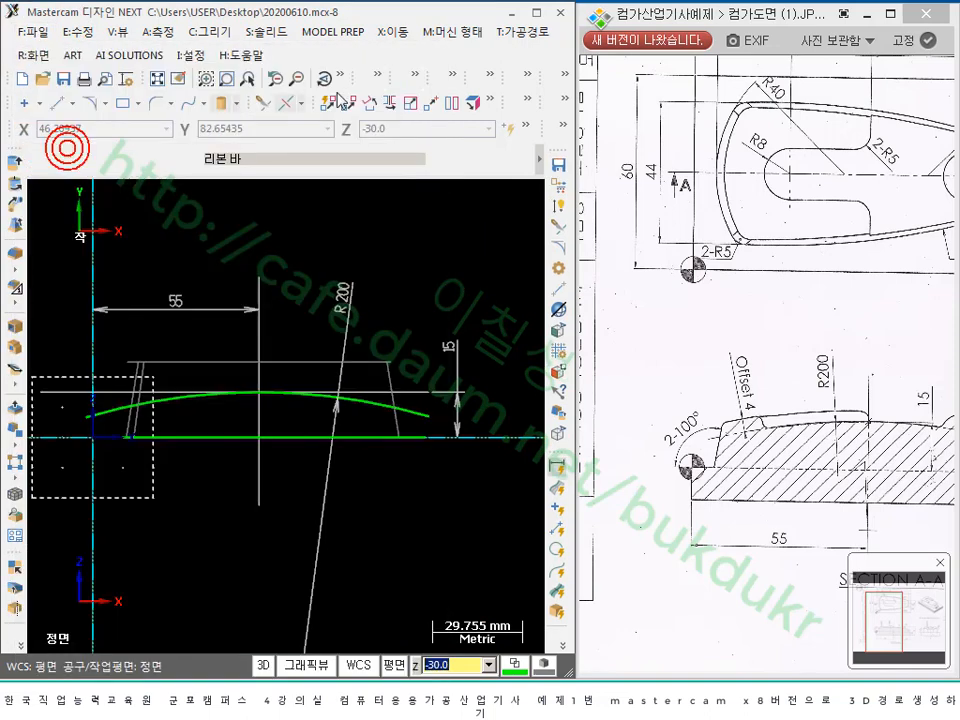
- Copy the saved 20200610 part file from the desktop into the shared folder, then return to Mastercam
{"action": "left_click", "coordinate": [510, 12]}
{"action": "left_click", "coordinate": [336, 551]}
{"action": "left_click", "coordinate": [126, 695]}
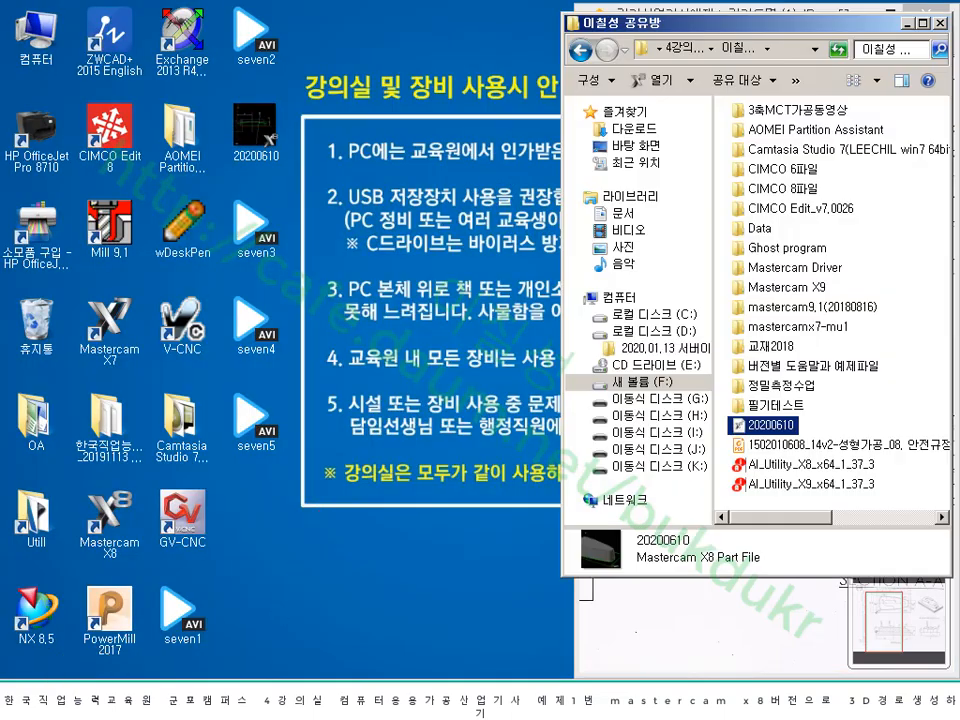
{"action": "left_click", "coordinate": [373, 205]}
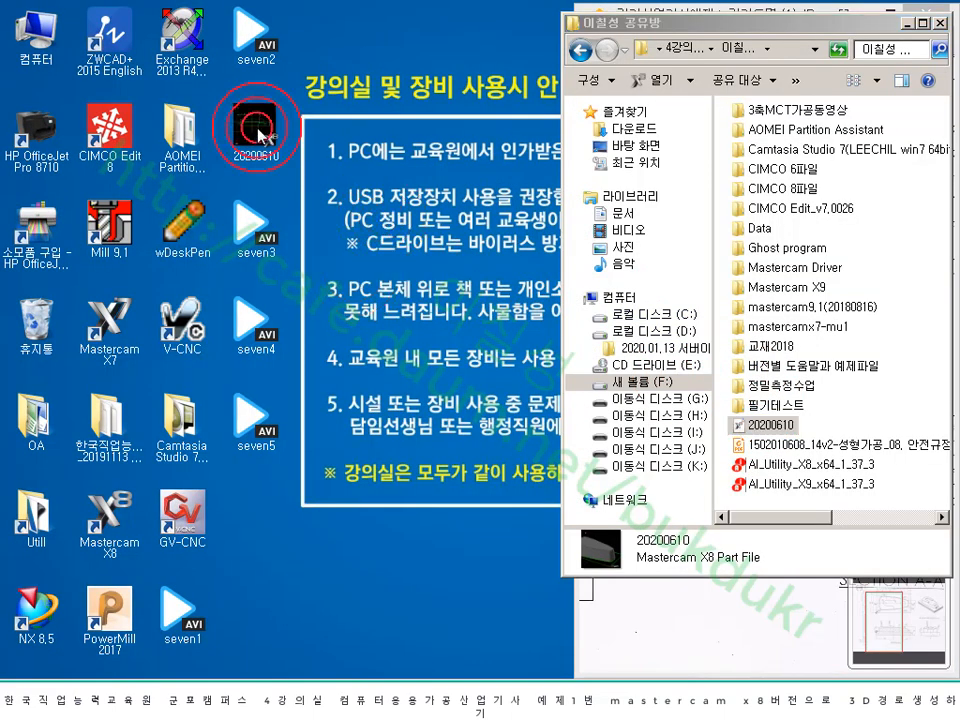
{"action": "left_click_drag", "start_coordinate": [790, 392], "coordinate": [810, 386]}
{"action": "left_click", "coordinate": [508, 338]}
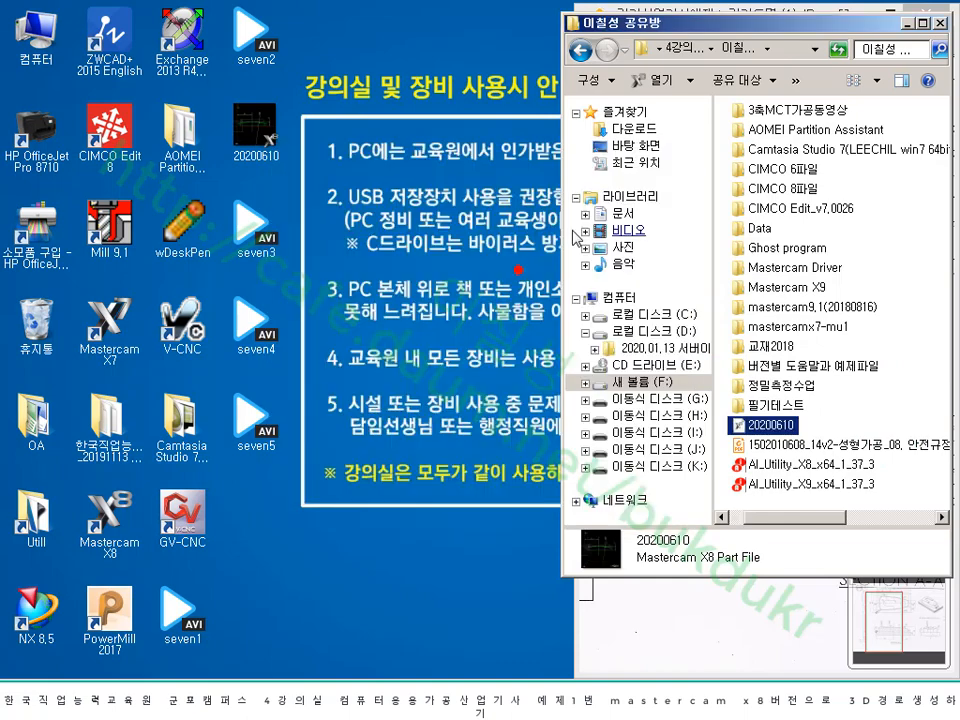
{"action": "left_click", "coordinate": [927, 50]}
{"action": "left_click", "coordinate": [906, 22]}
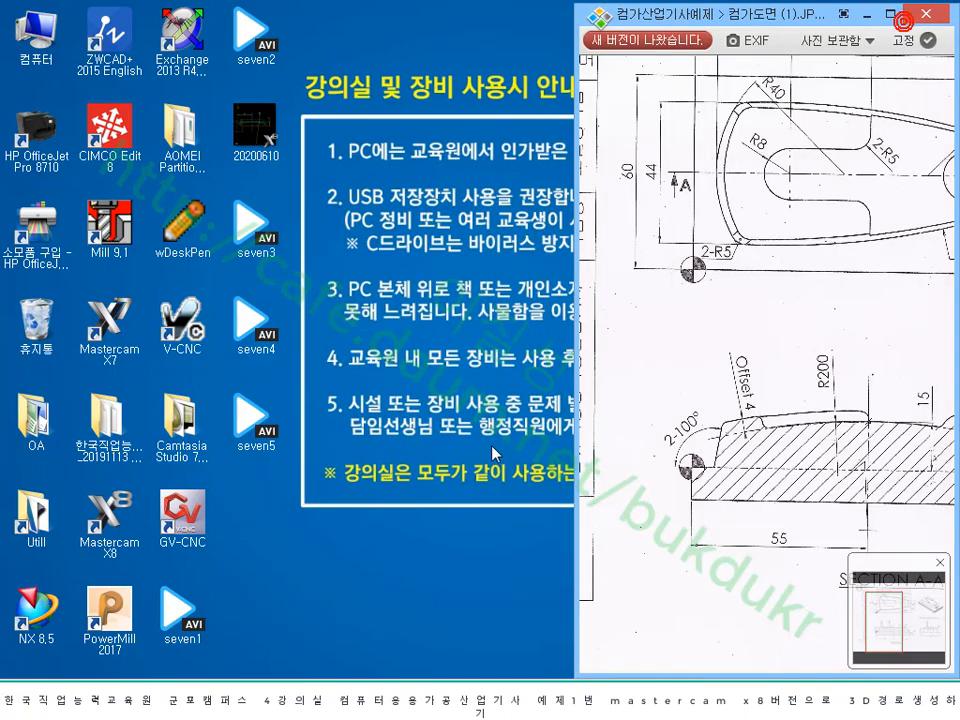
{"action": "left_click", "coordinate": [318, 701]}
{"action": "left_click", "coordinate": [448, 362]}
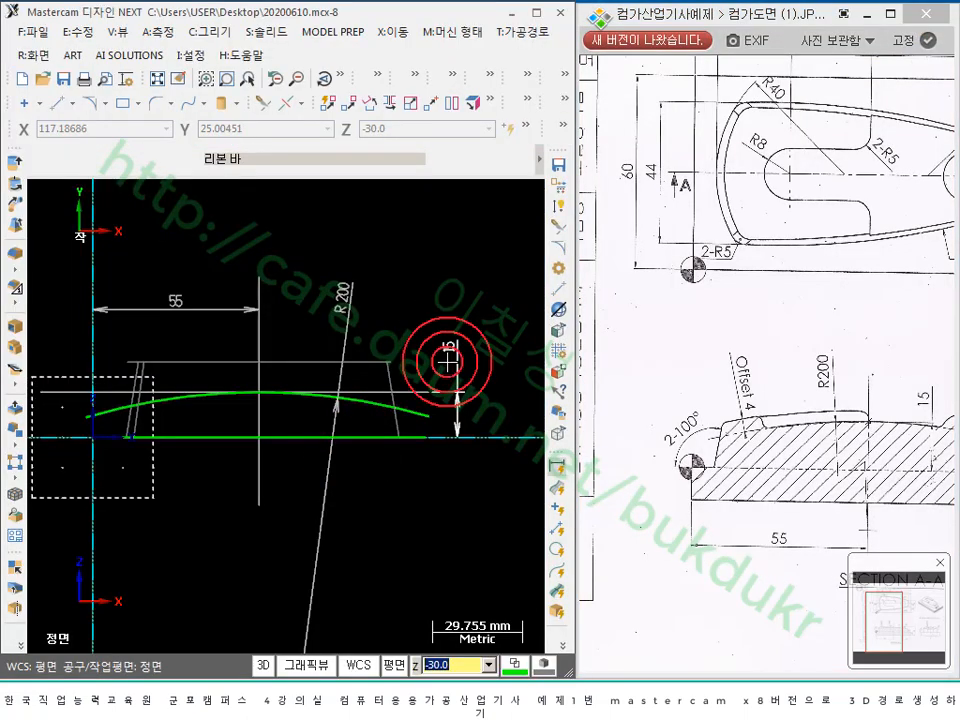
- Delete the 55, R200 and 15 dimensions from the profile
{"action": "left_click", "coordinate": [401, 252]}
{"action": "scroll", "coordinate": [241, 309], "scroll_direction": "down", "scroll_amount": 2}
{"action": "scroll", "coordinate": [243, 310], "scroll_direction": "down", "scroll_amount": 1}
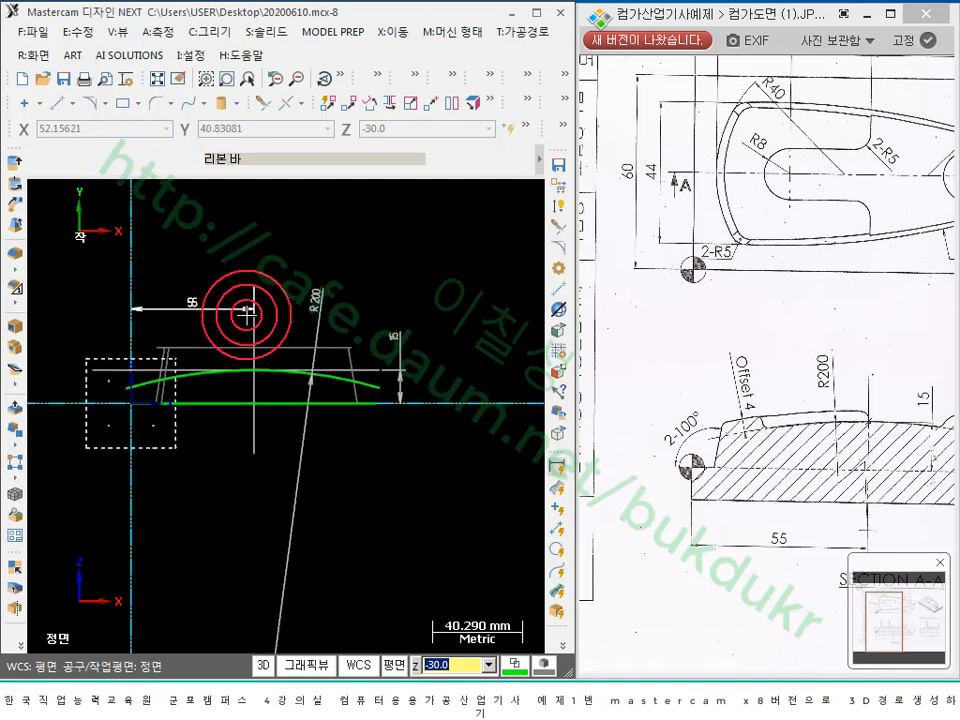
{"action": "left_click", "coordinate": [375, 360]}
{"action": "scroll", "coordinate": [343, 350], "scroll_direction": "up", "scroll_amount": 2}
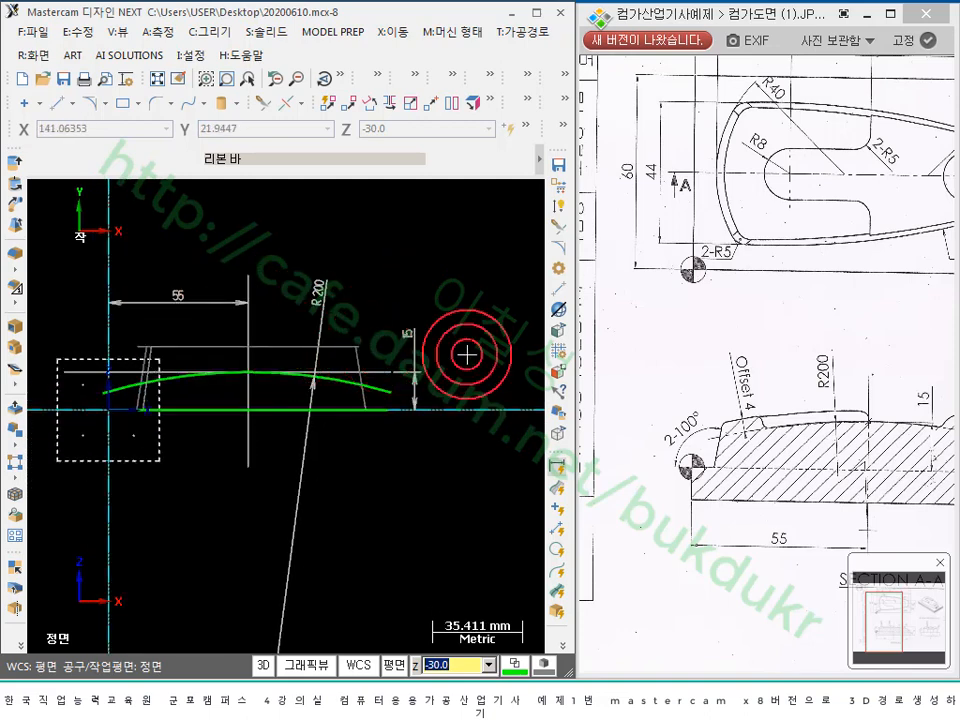
{"action": "left_click", "coordinate": [558, 466]}
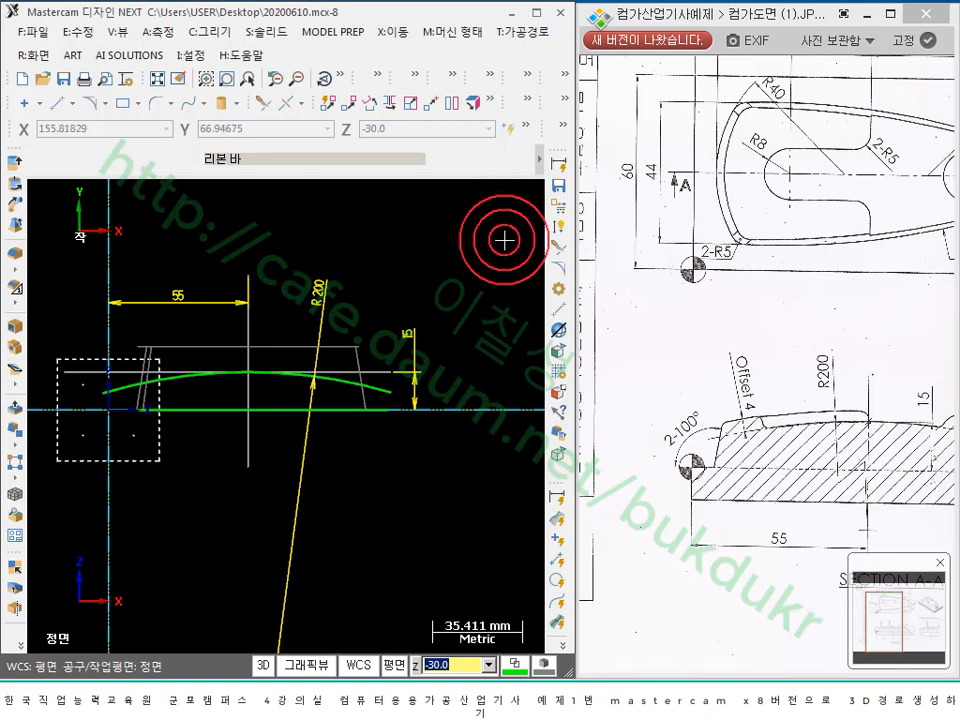
{"action": "key", "text": "Delete"}
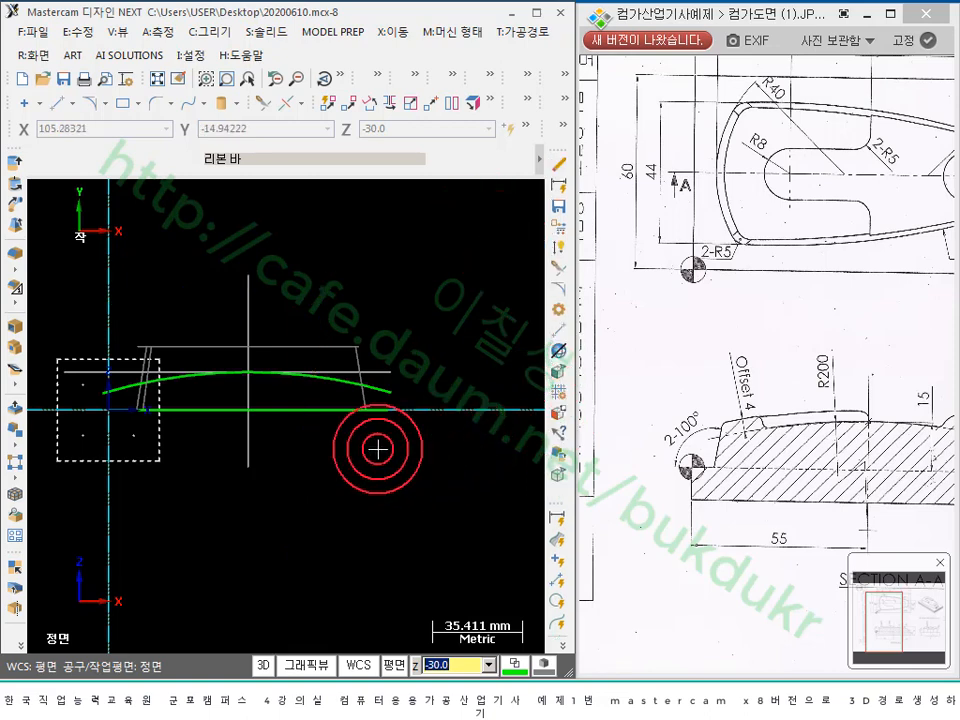
- Isolate the R200 arc and the base rectangle by hiding all other geometry
{"action": "scroll", "coordinate": [274, 315], "scroll_direction": "up", "scroll_amount": 3}
{"action": "scroll", "coordinate": [413, 297], "scroll_direction": "down", "scroll_amount": 1}
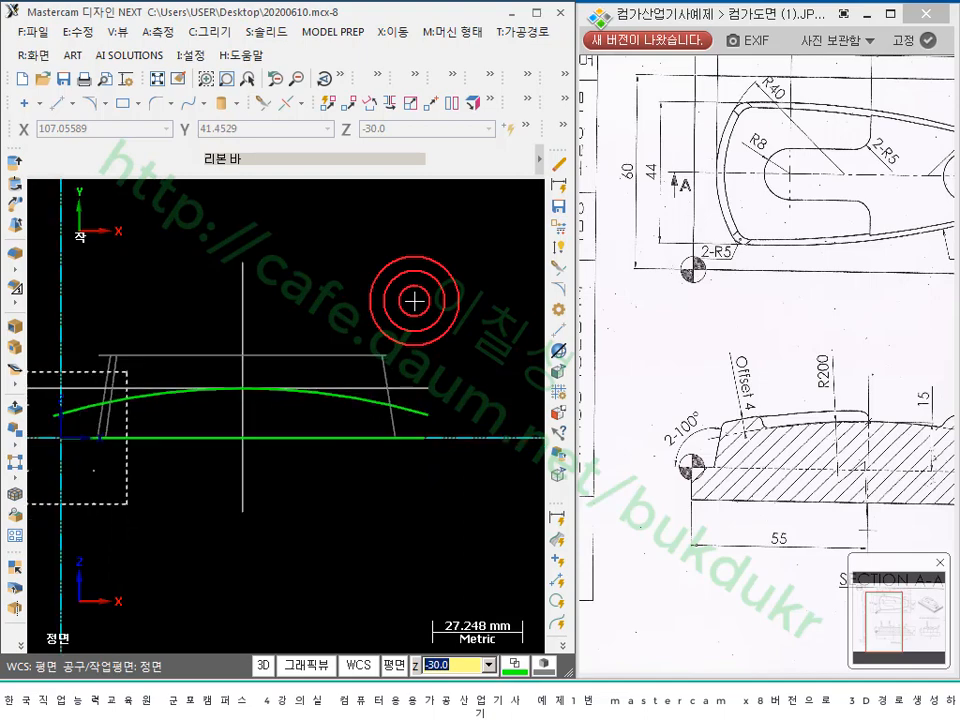
{"action": "middle_click_drag", "start_coordinate": [422, 315], "coordinate": [390, 313]}
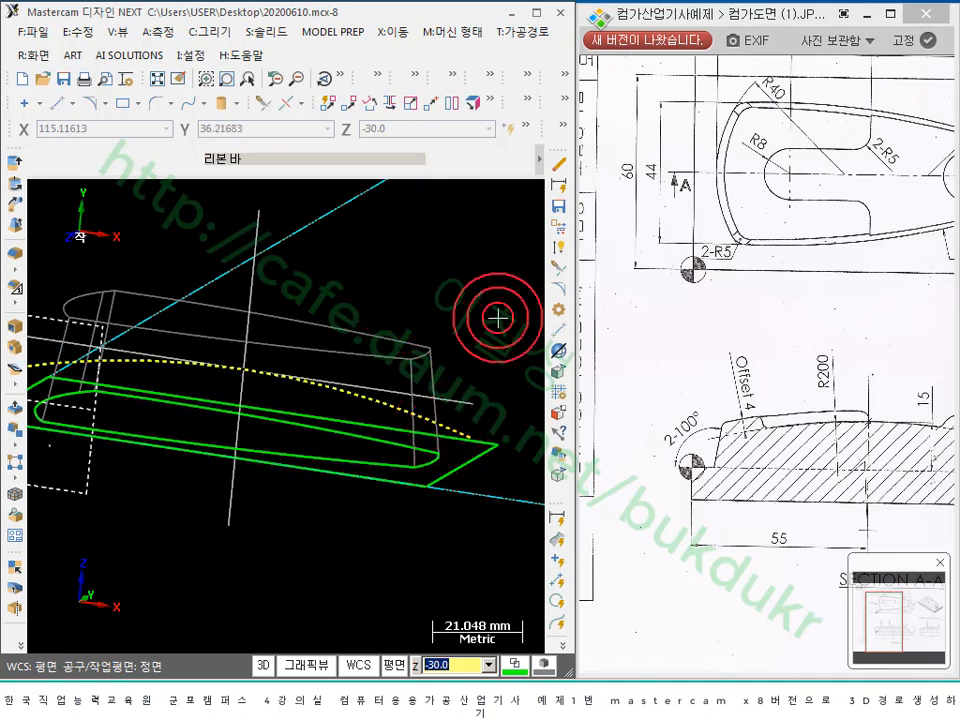
{"action": "left_click", "coordinate": [466, 466]}
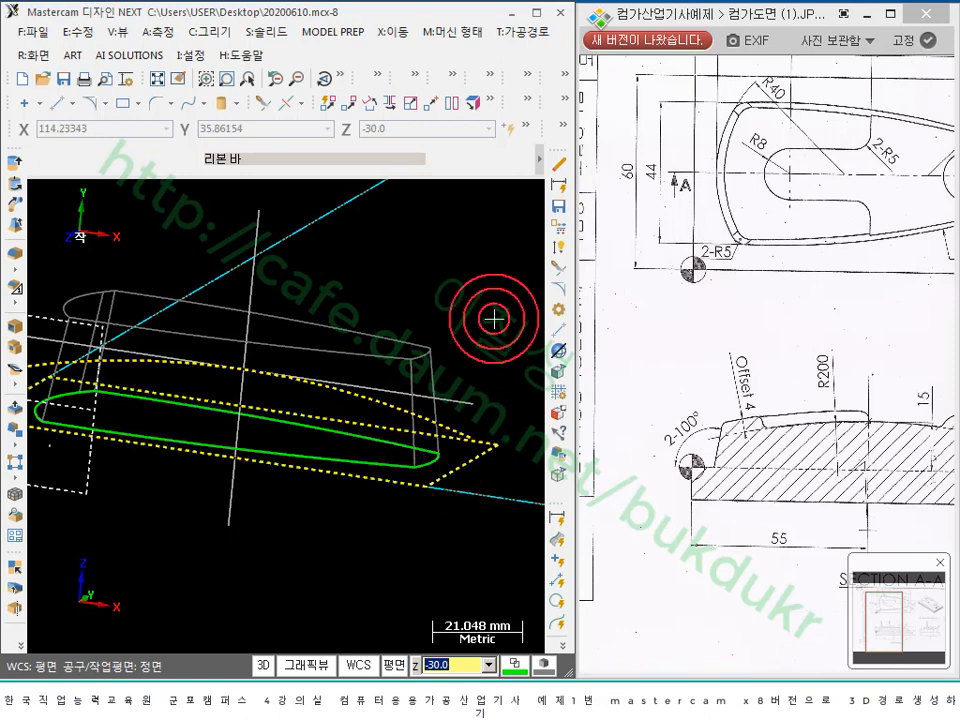
{"action": "key", "text": "alt+e"}
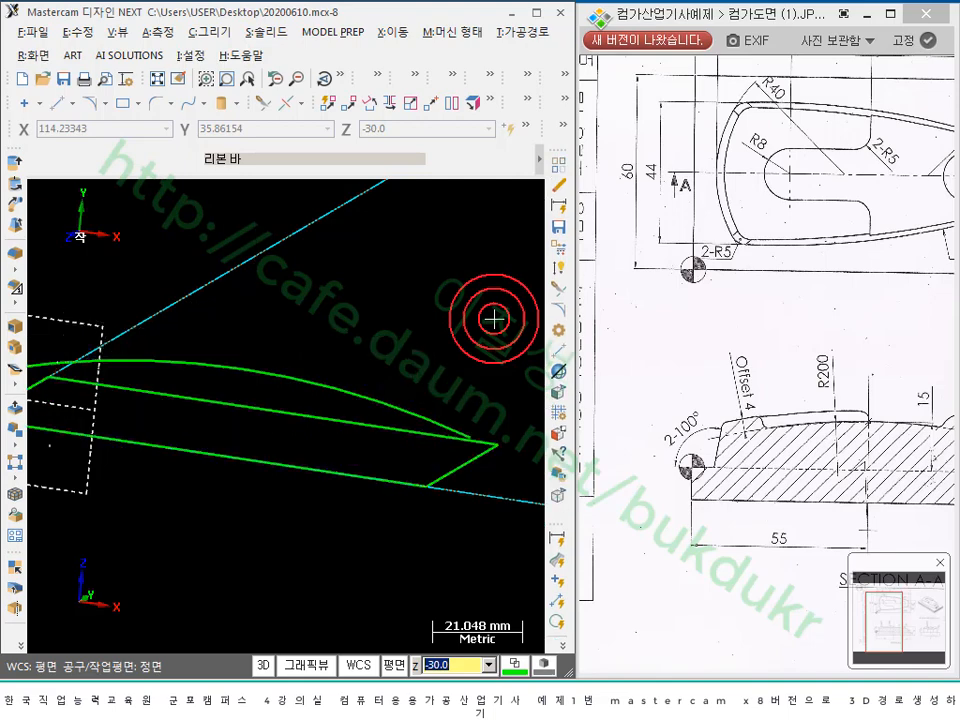
- Select the R200 arc above the base rectangle
{"action": "scroll", "coordinate": [374, 290], "scroll_direction": "down", "scroll_amount": 2}
{"action": "mouse_move", "coordinate": [337, 319]}
{"action": "middle_mouse_down"}
{"action": "mouse_move", "coordinate": [343, 300]}
{"action": "mouse_move", "coordinate": [390, 296]}
{"action": "mouse_move", "coordinate": [485, 322]}
{"action": "mouse_move", "coordinate": [465, 306]}
{"action": "mouse_move", "coordinate": [306, 317]}
{"action": "mouse_move", "coordinate": [332, 316]}
{"action": "middle_mouse_up"}
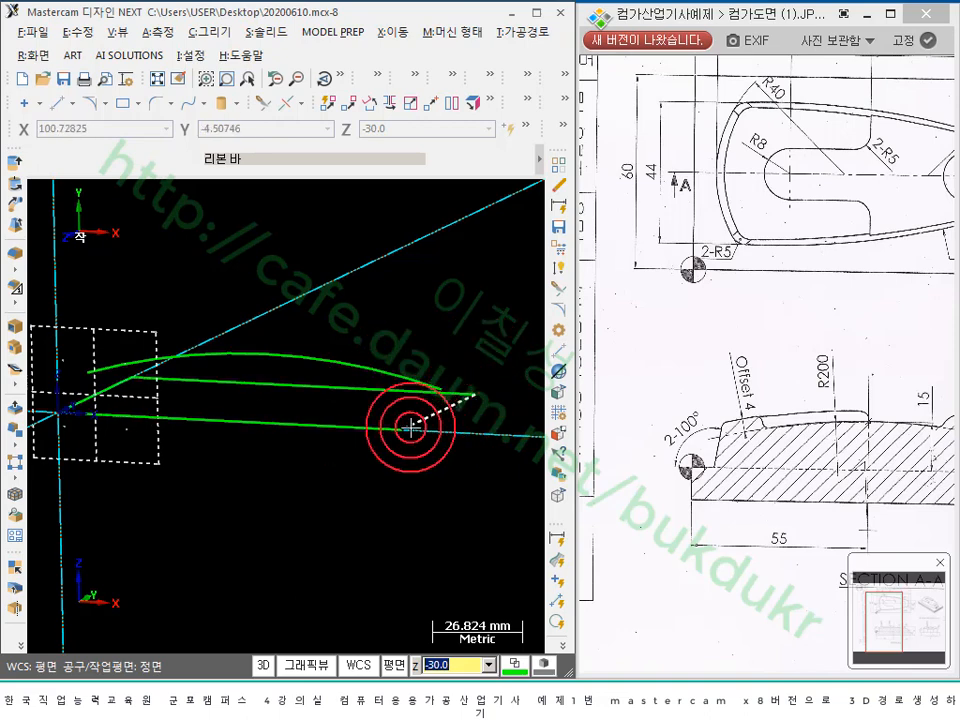
{"action": "left_click", "coordinate": [340, 354]}
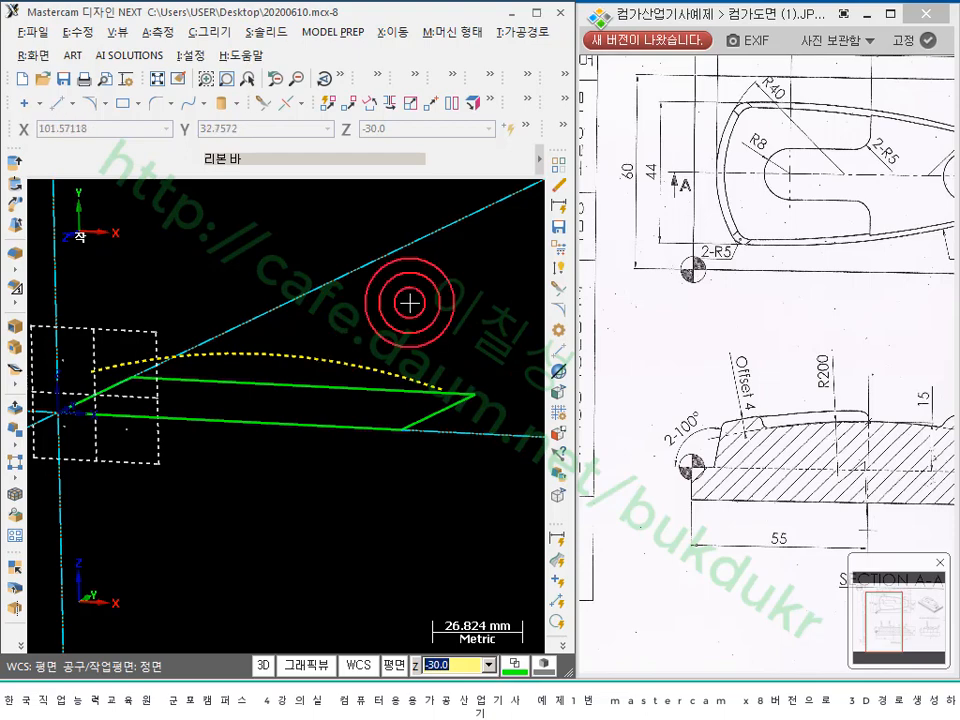
{"action": "scroll", "coordinate": [349, 352], "scroll_direction": "up", "scroll_amount": 1}
{"action": "mouse_move", "coordinate": [341, 310]}
{"action": "middle_mouse_down"}
{"action": "mouse_move", "coordinate": [362, 313]}
{"action": "mouse_move", "coordinate": [386, 293]}
{"action": "mouse_move", "coordinate": [313, 326]}
{"action": "middle_mouse_up"}
{"action": "scroll", "coordinate": [306, 307], "scroll_direction": "down", "scroll_amount": 1}
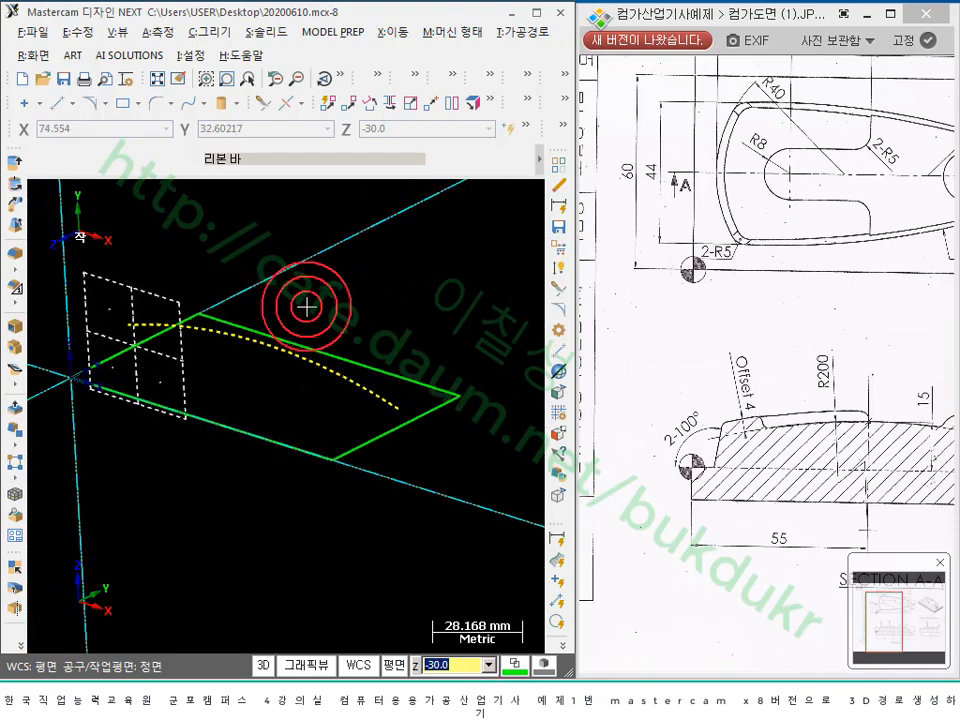
- Examine the end view with the R80 radius in the part drawing
{"action": "left_click_drag", "start_coordinate": [843, 447], "coordinate": [660, 466]}
{"action": "mouse_move", "coordinate": [880, 450]}
{"action": "left_mouse_down"}
{"action": "mouse_move", "coordinate": [782, 468]}
{"action": "mouse_move", "coordinate": [761, 458]}
{"action": "left_mouse_up"}
{"action": "mouse_move", "coordinate": [862, 466]}
{"action": "left_mouse_down"}
{"action": "mouse_move", "coordinate": [725, 445]}
{"action": "mouse_move", "coordinate": [709, 432]}
{"action": "left_mouse_up"}
{"action": "left_click", "coordinate": [444, 632]}
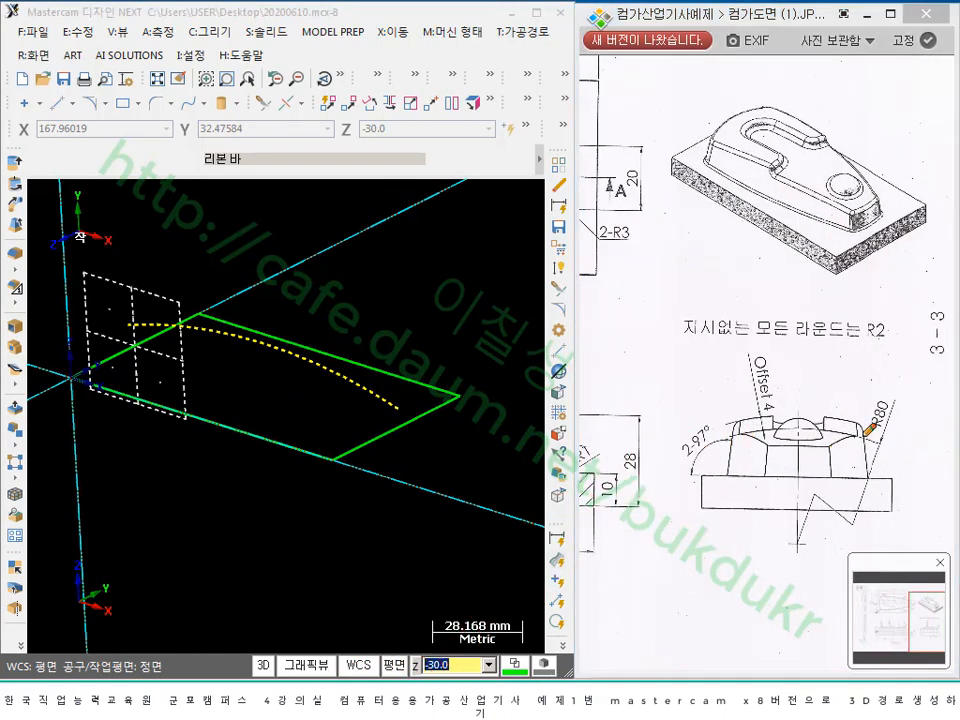
{"action": "left_click_drag", "start_coordinate": [893, 395], "coordinate": [885, 420]}
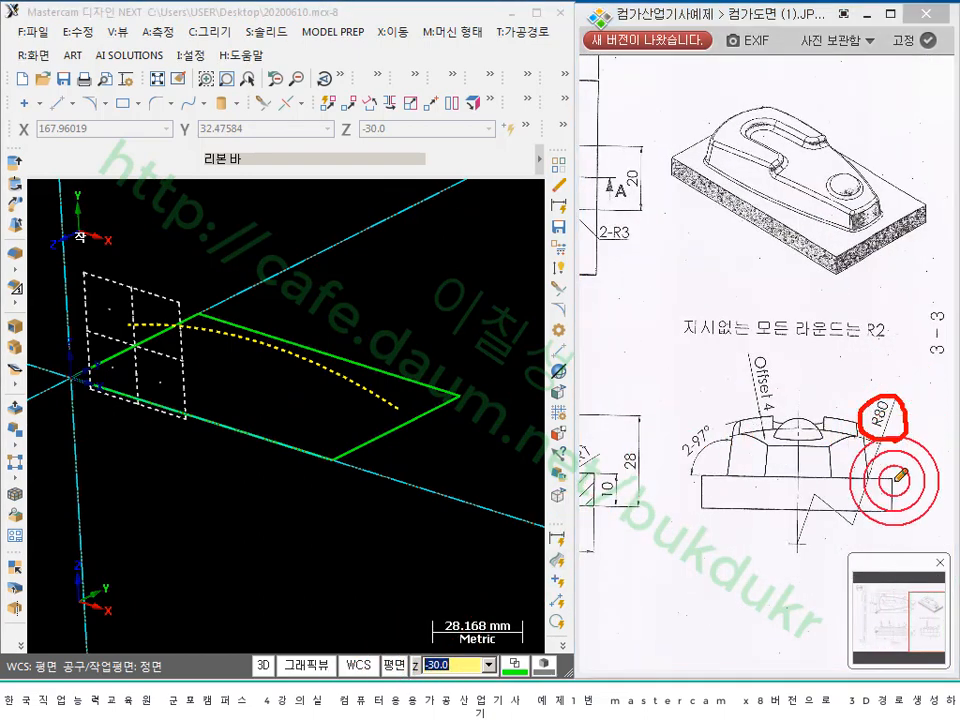
{"action": "left_click", "coordinate": [382, 420]}
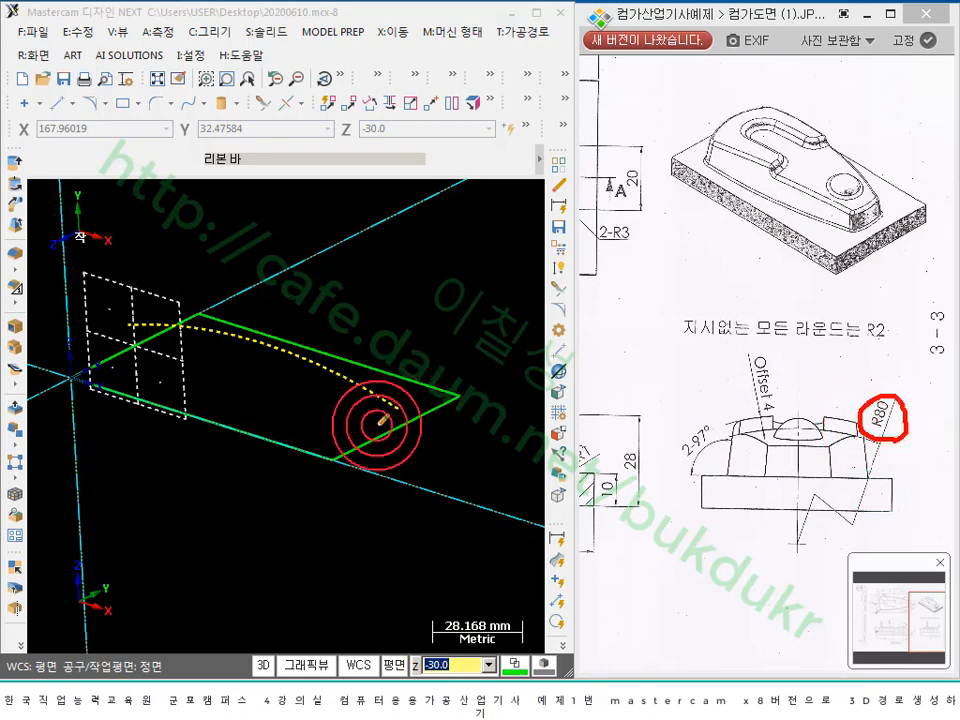
{"action": "mouse_move", "coordinate": [367, 362]}
{"action": "left_mouse_down"}
{"action": "mouse_move", "coordinate": [267, 327]}
{"action": "mouse_move", "coordinate": [150, 317]}
{"action": "left_mouse_up"}
{"action": "left_click_drag", "start_coordinate": [387, 411], "coordinate": [473, 404]}
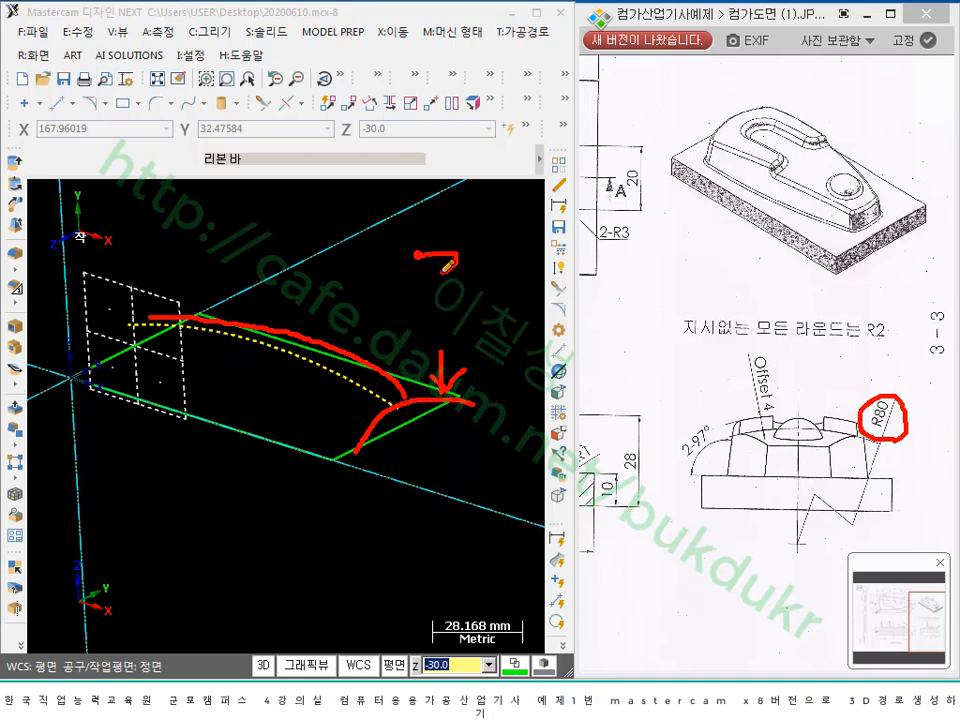
{"action": "mouse_move", "coordinate": [442, 272]}
{"action": "left_mouse_down"}
{"action": "mouse_move", "coordinate": [411, 257]}
{"action": "mouse_move", "coordinate": [461, 286]}
{"action": "left_mouse_up"}
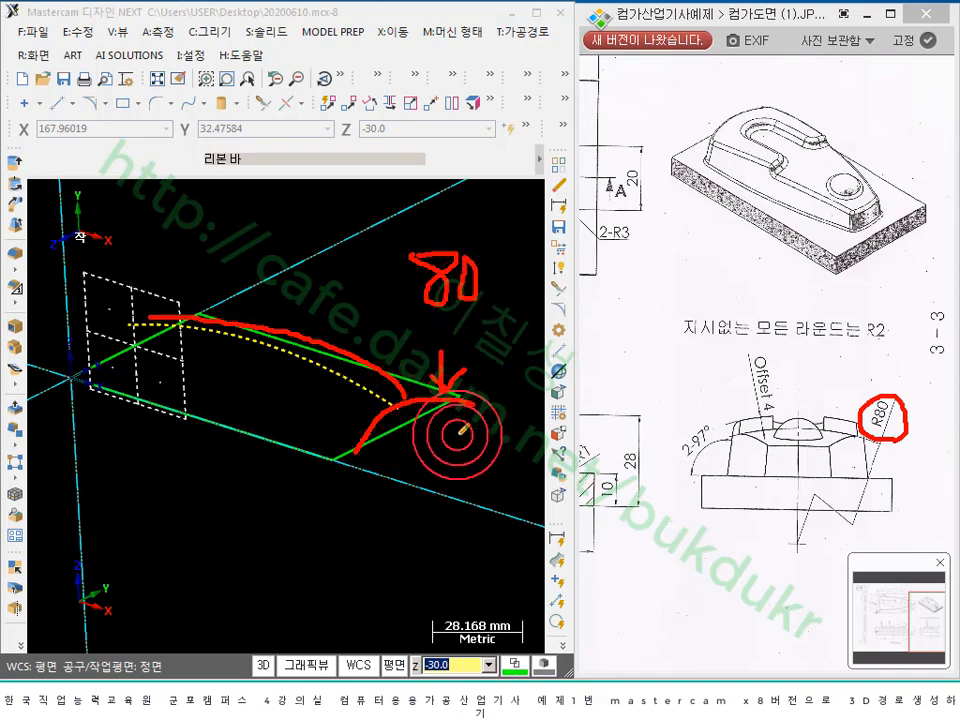
{"action": "mouse_move", "coordinate": [511, 504]}
{"action": "left_mouse_down"}
{"action": "mouse_move", "coordinate": [429, 482]}
{"action": "mouse_move", "coordinate": [431, 463]}
{"action": "left_mouse_up"}
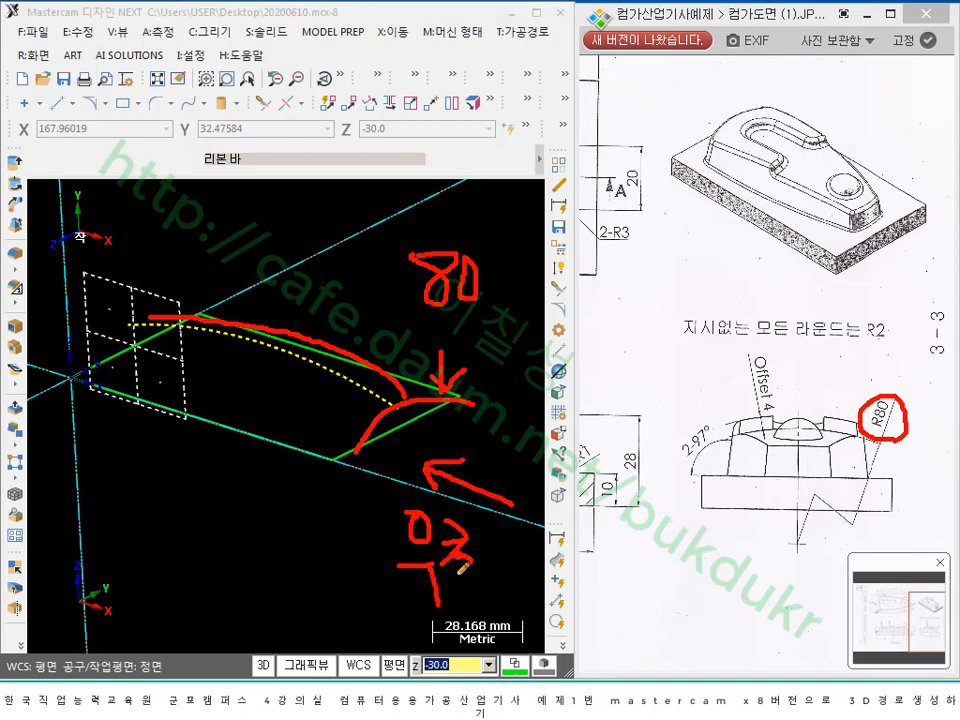
{"action": "left_click_drag", "start_coordinate": [165, 444], "coordinate": [113, 432]}
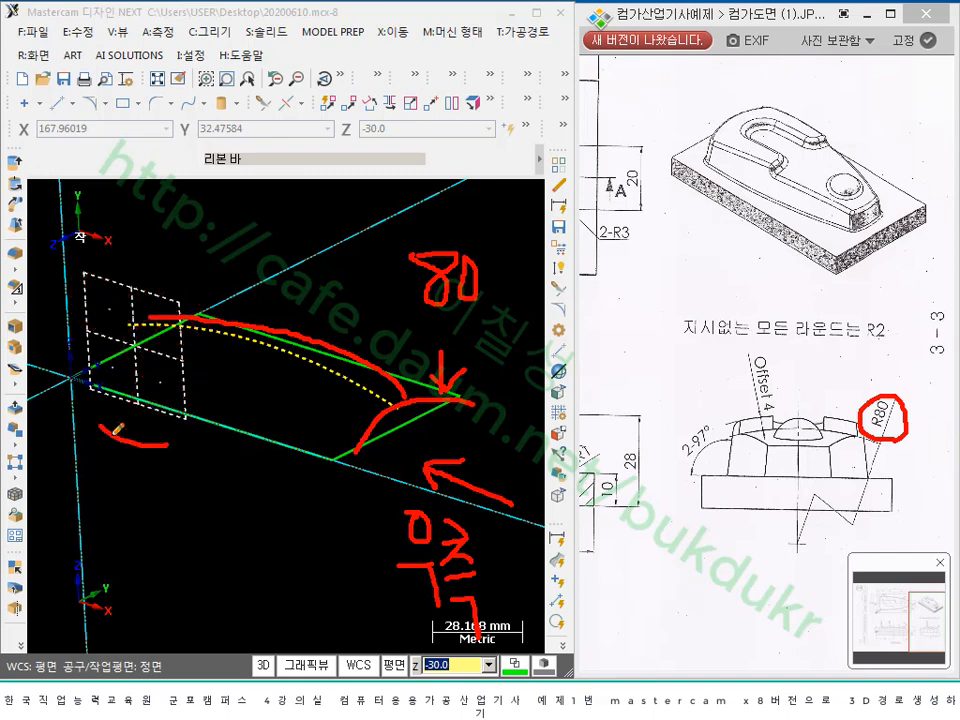
{"action": "left_click_drag", "start_coordinate": [186, 356], "coordinate": [140, 440]}
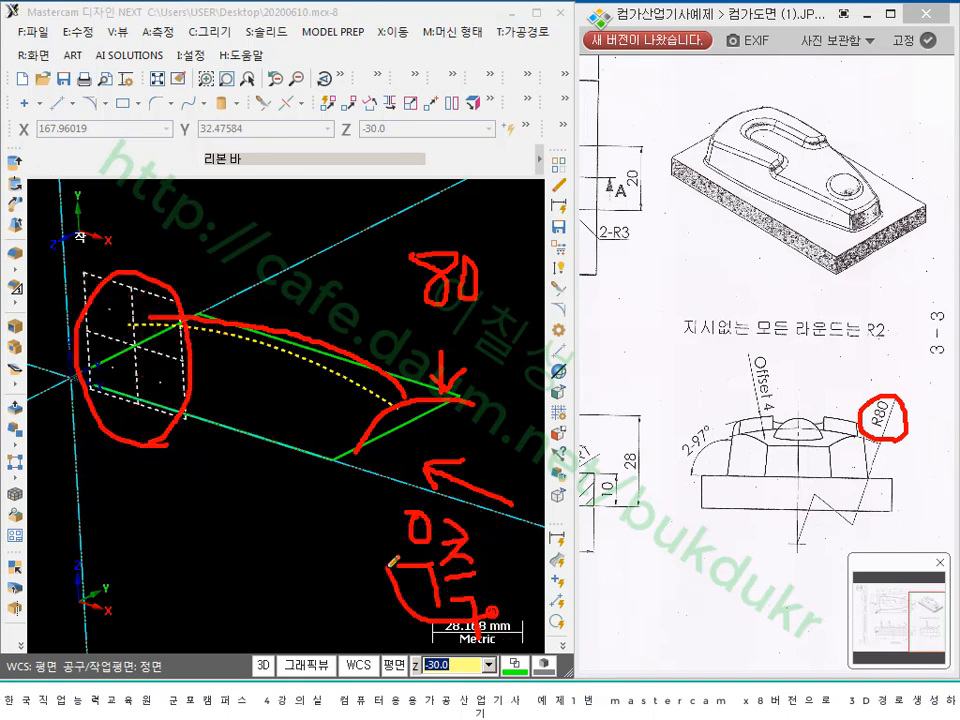
{"action": "mouse_move", "coordinate": [393, 562]}
{"action": "left_mouse_down"}
{"action": "mouse_move", "coordinate": [456, 501]}
{"action": "mouse_move", "coordinate": [499, 583]}
{"action": "mouse_move", "coordinate": [392, 505]}
{"action": "left_mouse_up"}
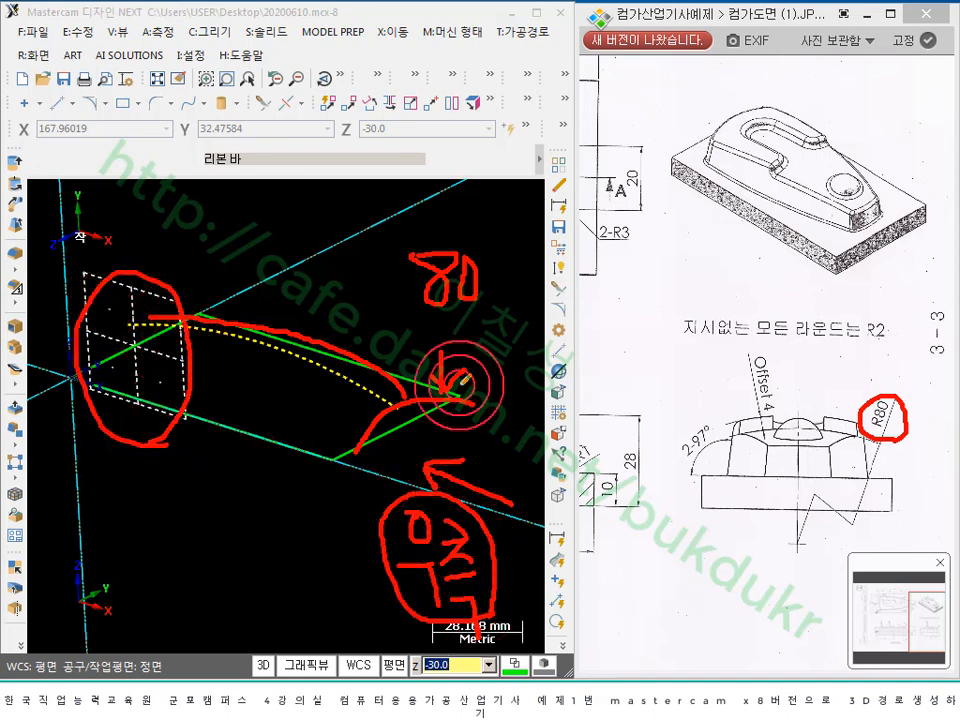
{"action": "right_click", "coordinate": [507, 296]}
{"action": "left_click", "coordinate": [526, 478]}
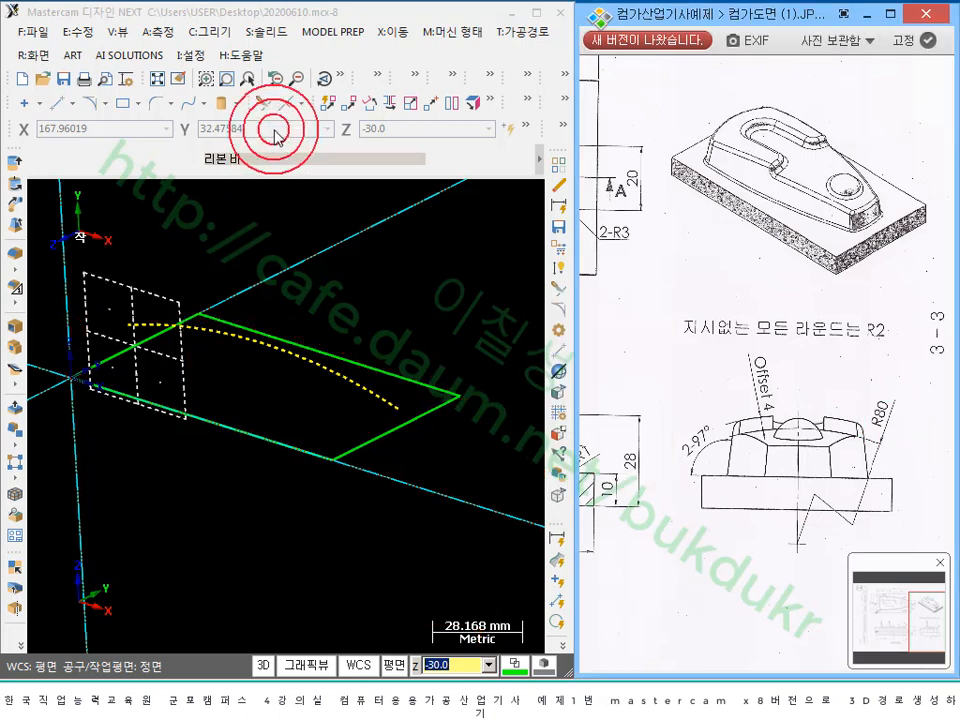
- Set the construction plane to the right side view (우측면)
{"action": "left_click", "coordinate": [396, 664]}
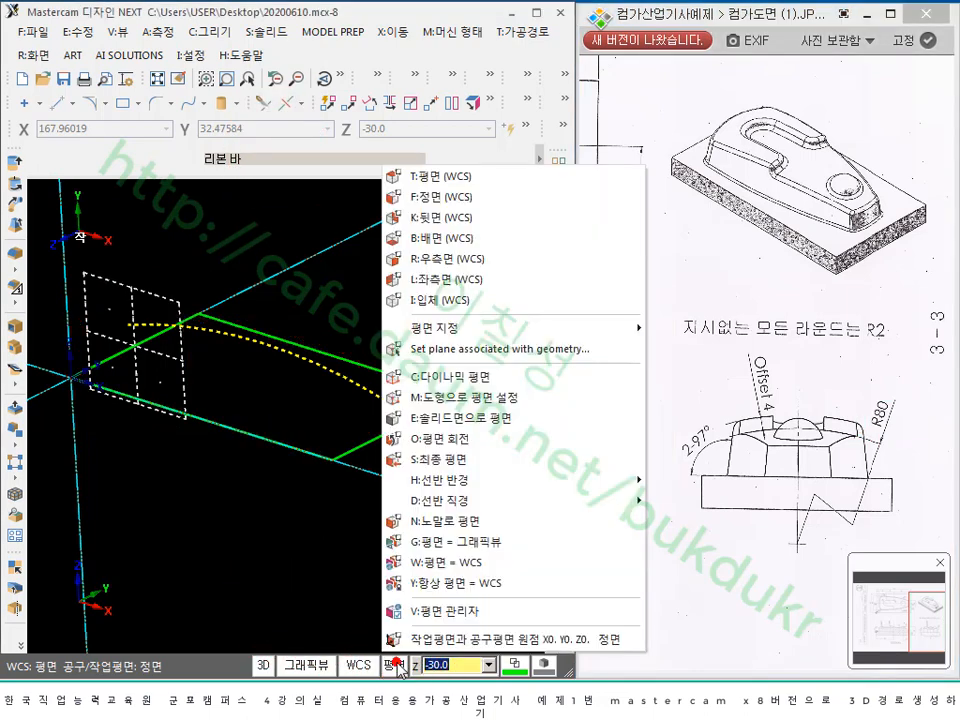
{"action": "left_click", "coordinate": [446, 256]}
{"action": "scroll", "coordinate": [474, 422], "scroll_direction": "down", "scroll_amount": 5}
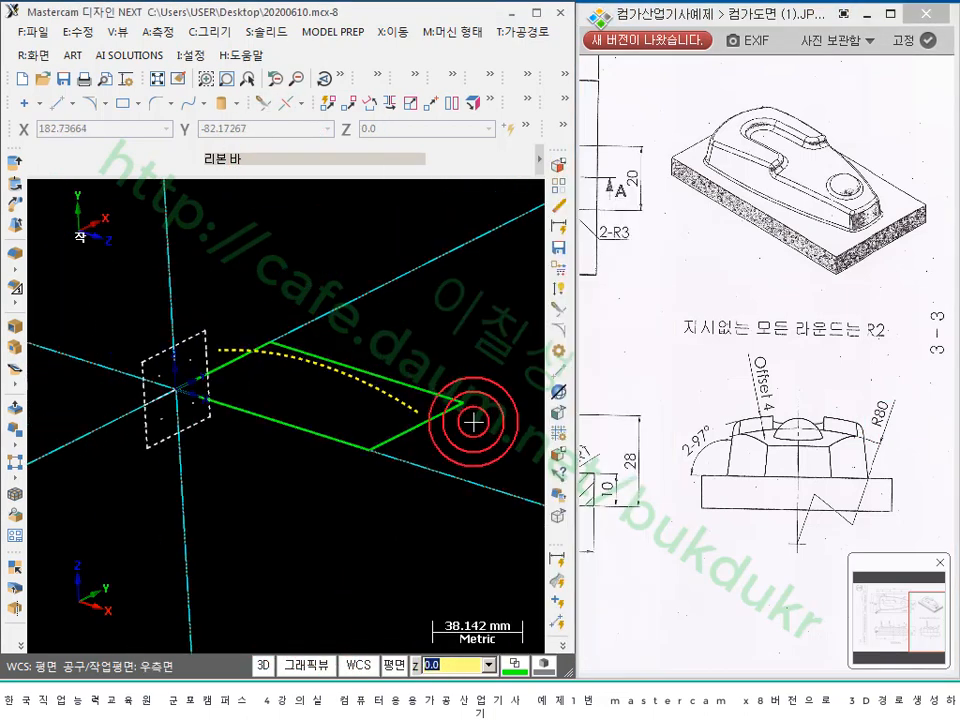
{"action": "scroll", "coordinate": [206, 390], "scroll_direction": "up", "scroll_amount": 2}
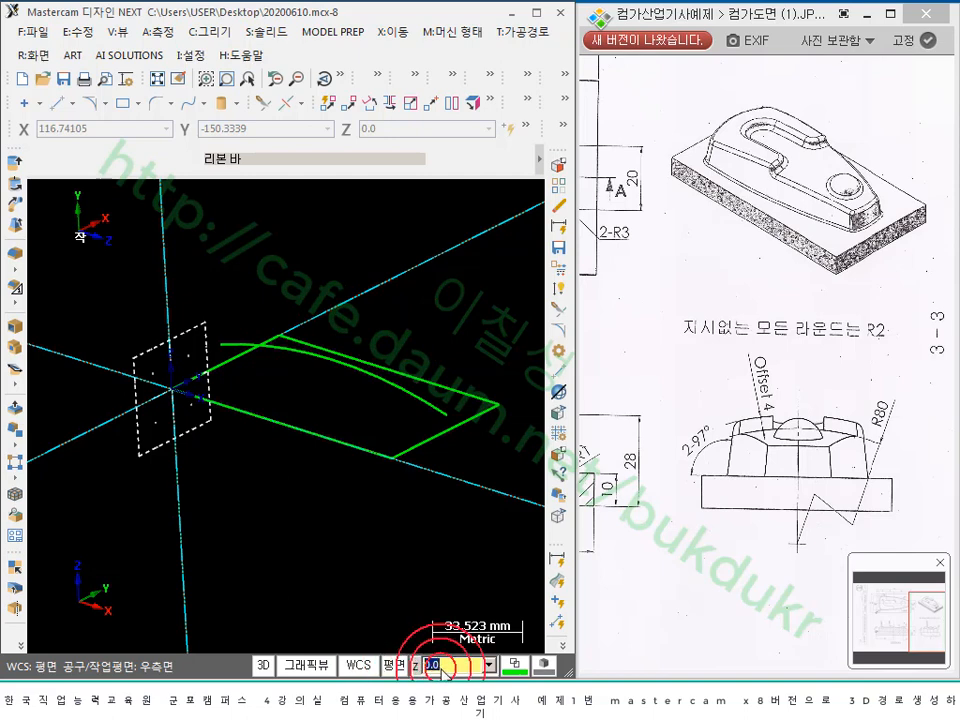
{"action": "scroll", "coordinate": [474, 396], "scroll_direction": "up", "scroll_amount": 5}
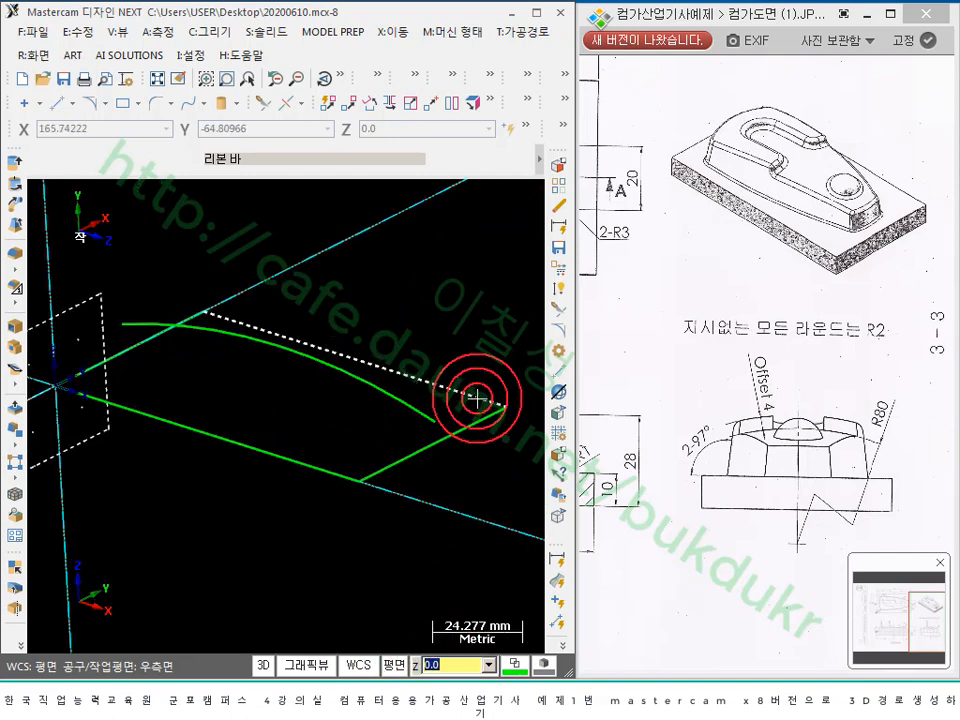
{"action": "scroll", "coordinate": [438, 424], "scroll_direction": "down", "scroll_amount": 4}
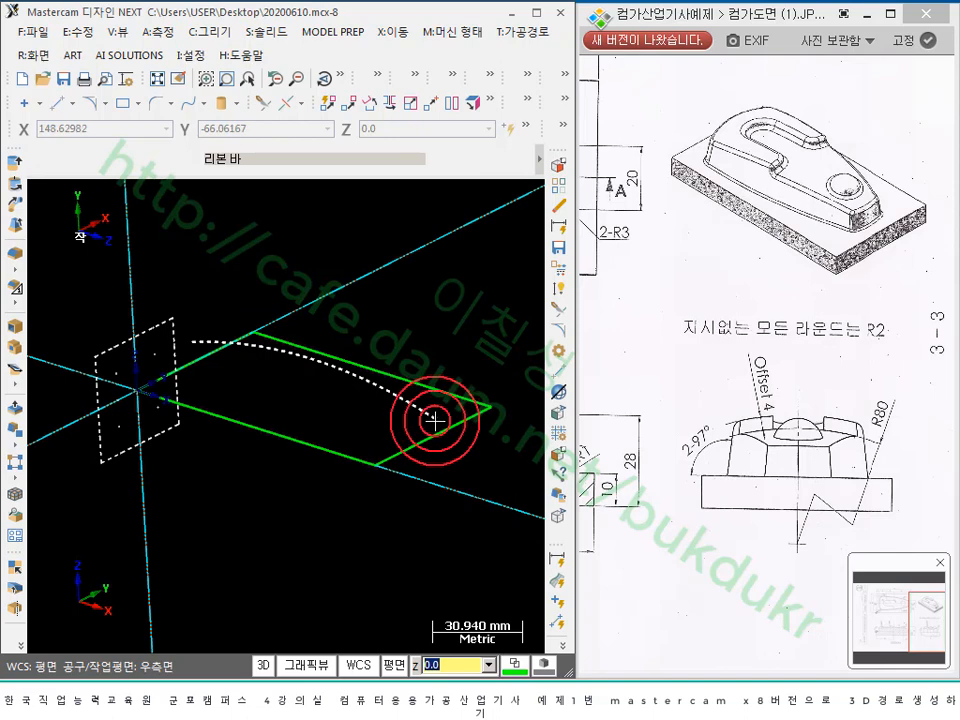
- Set the construction depth to the R200 arc's endpoint at the far short edge of the base rectangle
{"action": "middle_click_drag", "start_coordinate": [311, 392], "coordinate": [127, 352]}
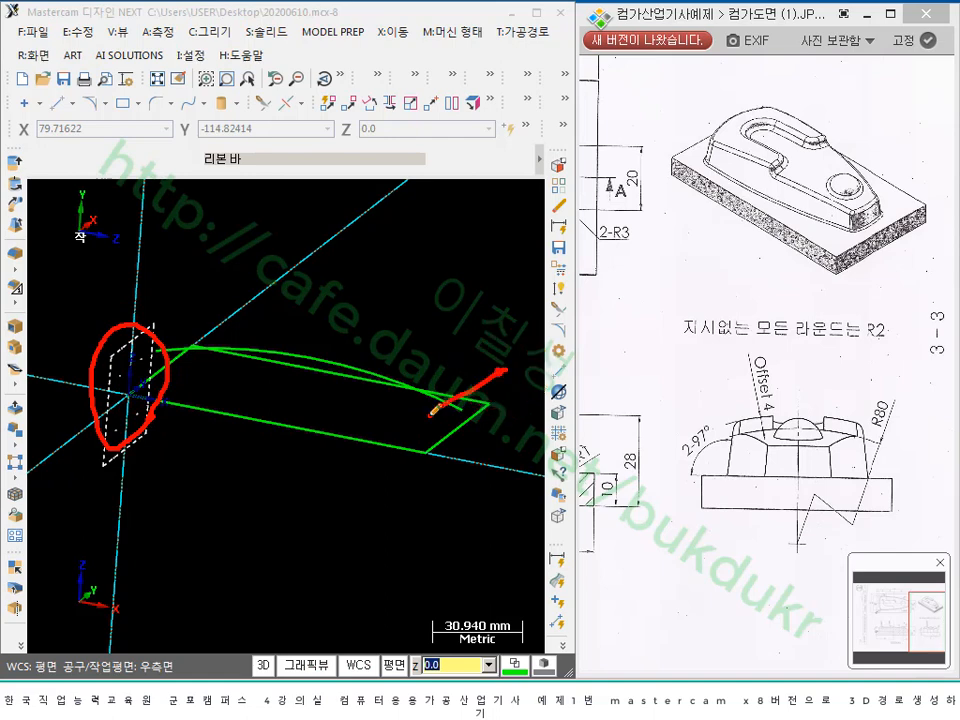
{"action": "mouse_move", "coordinate": [432, 412]}
{"action": "left_mouse_down"}
{"action": "mouse_move", "coordinate": [422, 491]}
{"action": "mouse_move", "coordinate": [491, 450]}
{"action": "mouse_move", "coordinate": [493, 356]}
{"action": "mouse_move", "coordinate": [468, 391]}
{"action": "left_mouse_up"}
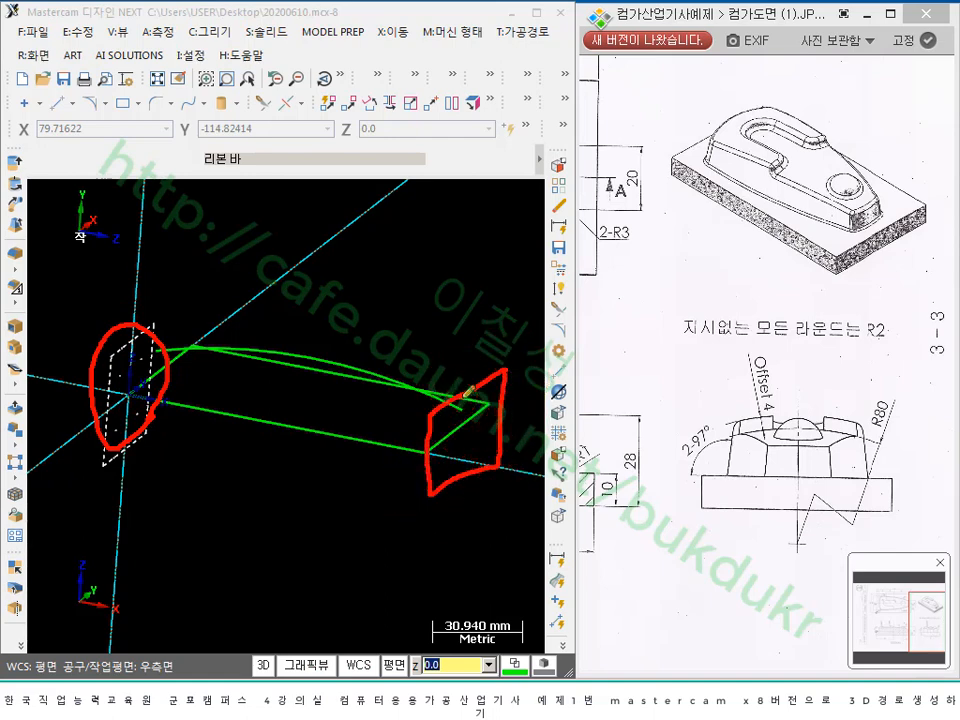
{"action": "right_click", "coordinate": [400, 270]}
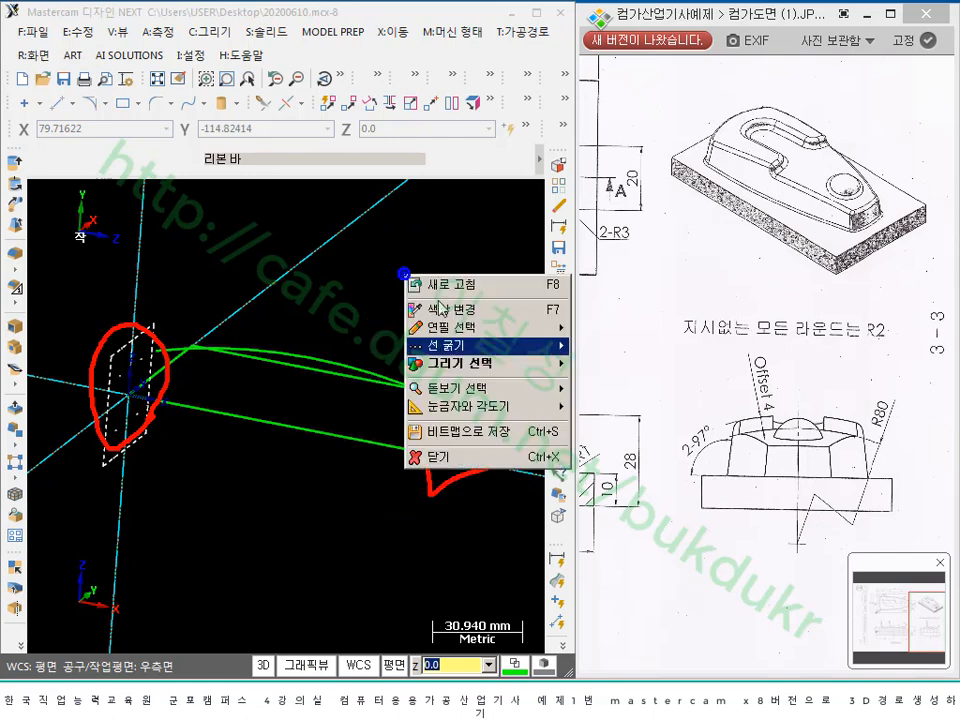
{"action": "left_click", "coordinate": [440, 457]}
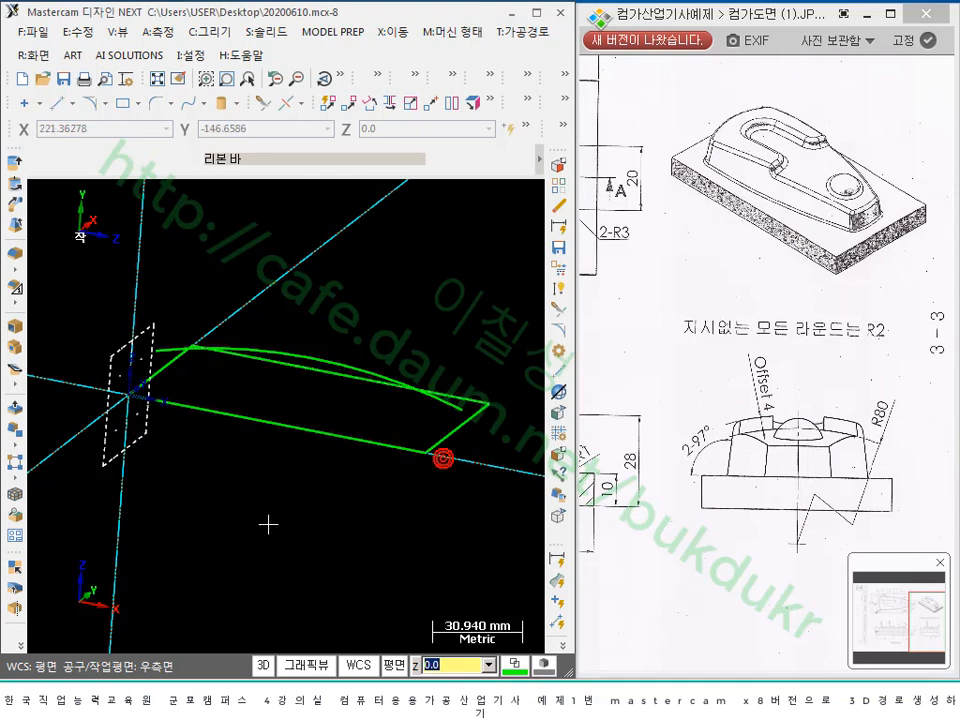
{"action": "left_click", "coordinate": [416, 665]}
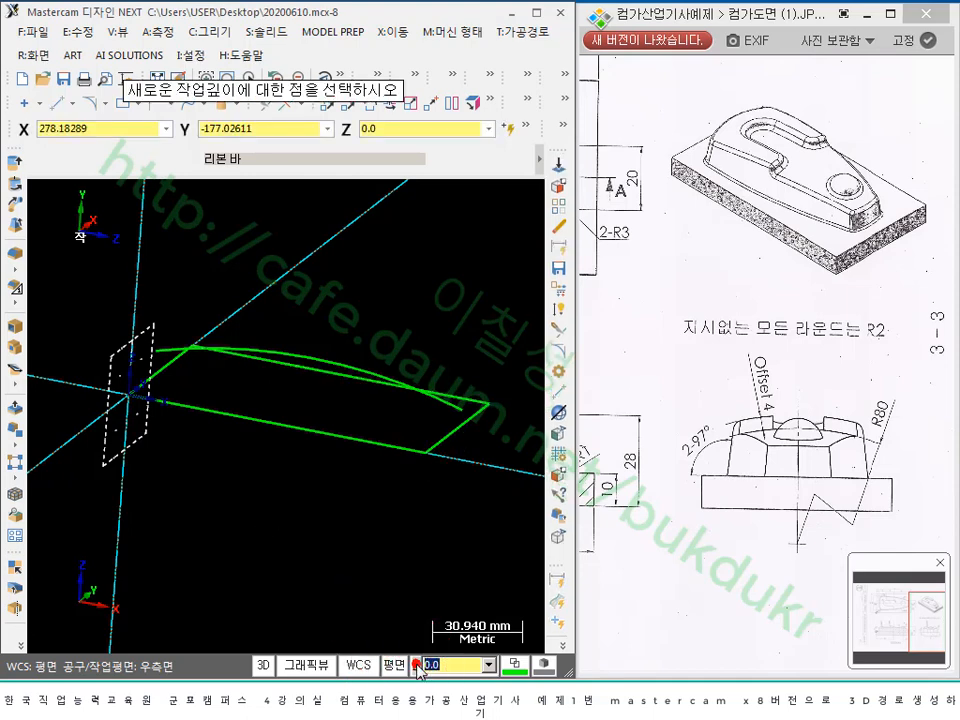
{"action": "left_click", "coordinate": [463, 411]}
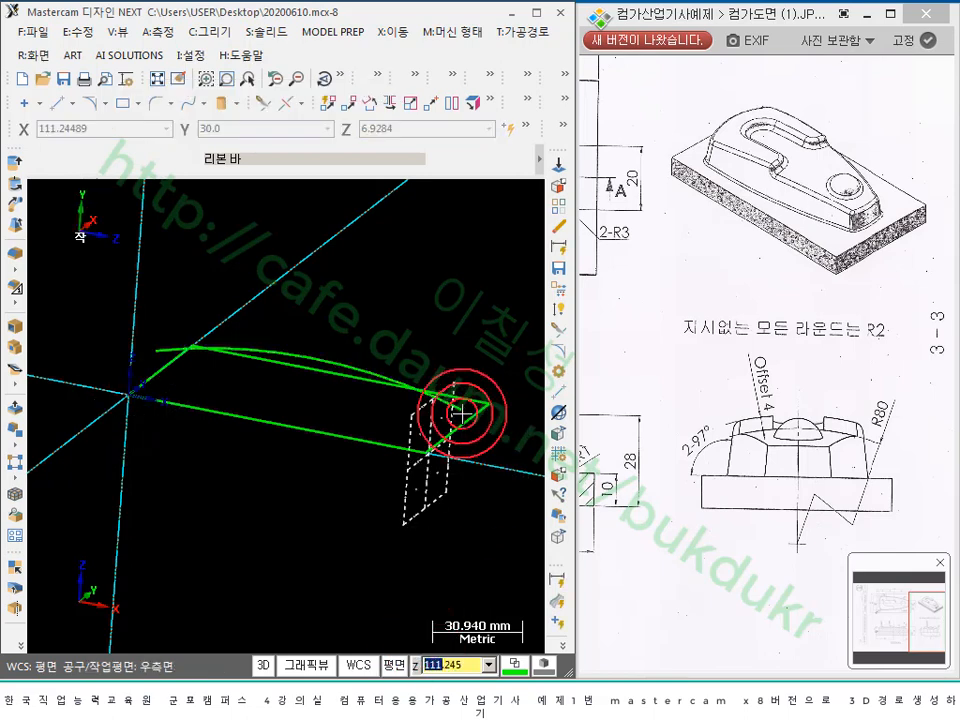
- Examine the construction plane at the R200 arc's end and compare it with the R80 cross-section in the part drawing
{"action": "mouse_move", "coordinate": [493, 456]}
{"action": "middle_mouse_down"}
{"action": "mouse_move", "coordinate": [491, 435]}
{"action": "mouse_move", "coordinate": [311, 437]}
{"action": "mouse_move", "coordinate": [332, 450]}
{"action": "mouse_move", "coordinate": [326, 424]}
{"action": "mouse_move", "coordinate": [338, 423]}
{"action": "middle_mouse_up"}
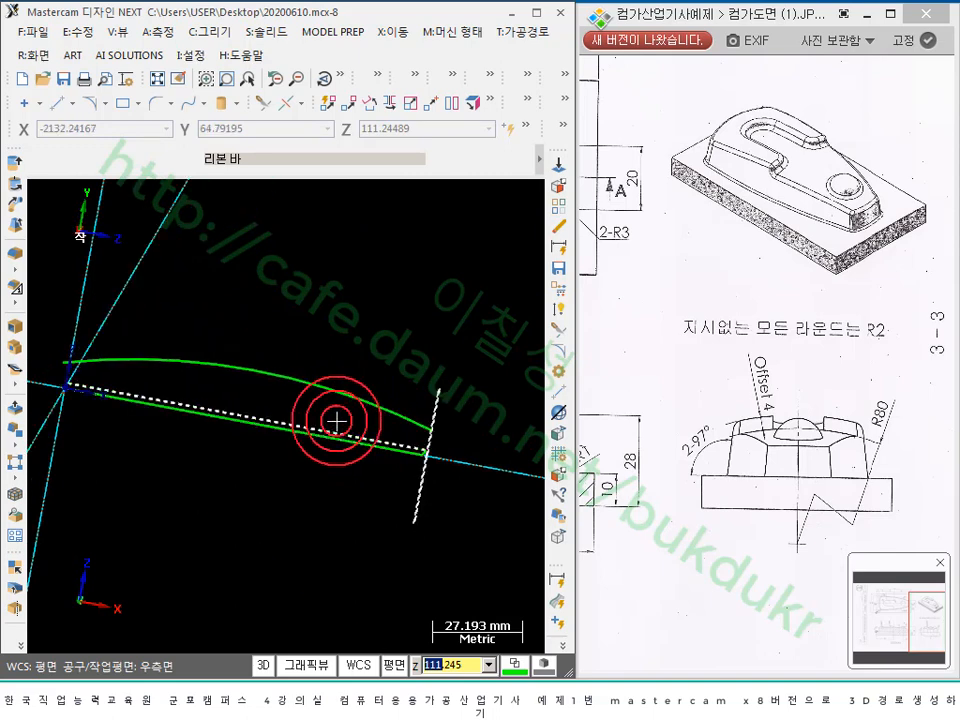
{"action": "scroll", "coordinate": [286, 415], "scroll_direction": "up", "scroll_amount": 5}
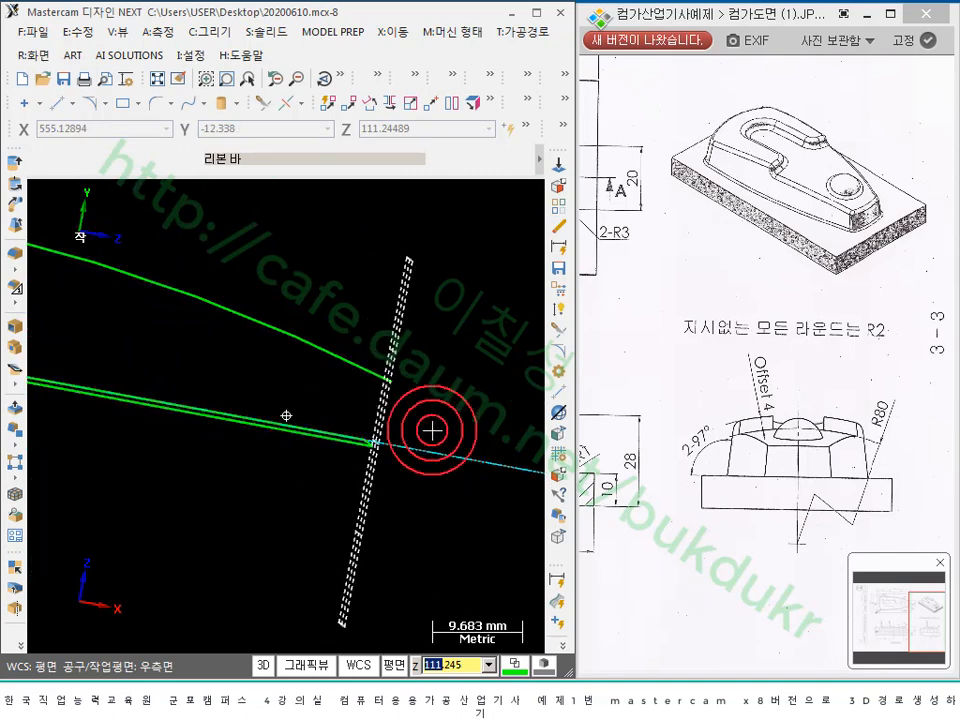
{"action": "middle_click_drag", "start_coordinate": [286, 415], "coordinate": [286, 415]}
{"action": "scroll", "coordinate": [388, 459], "scroll_direction": "down", "scroll_amount": 2}
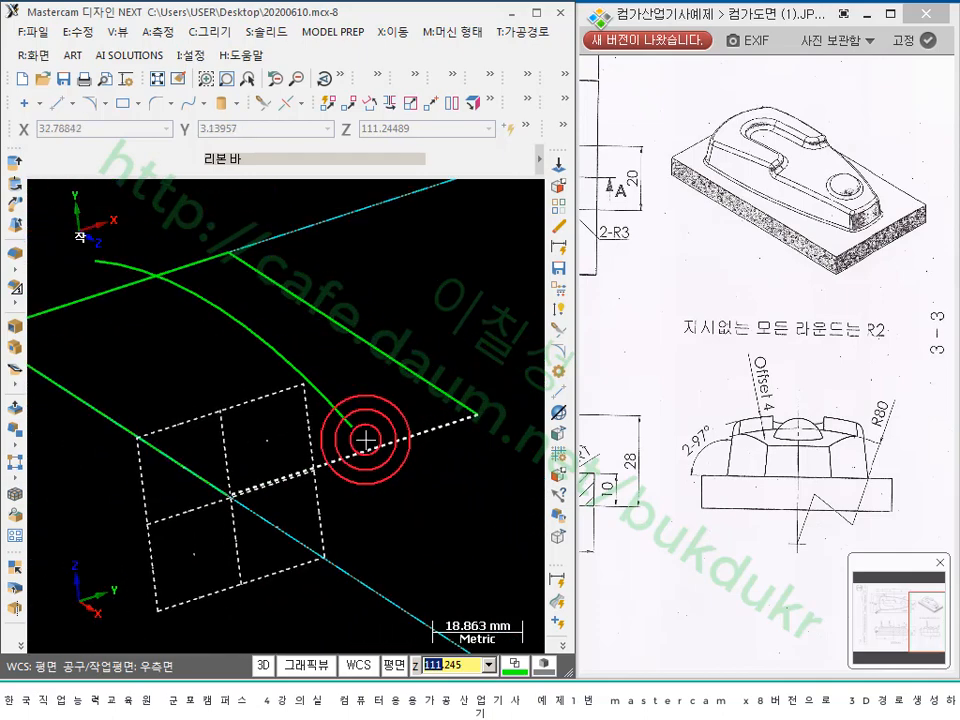
{"action": "mouse_move", "coordinate": [365, 439]}
{"action": "middle_mouse_down"}
{"action": "mouse_move", "coordinate": [354, 417]}
{"action": "mouse_move", "coordinate": [361, 432]}
{"action": "middle_mouse_up"}
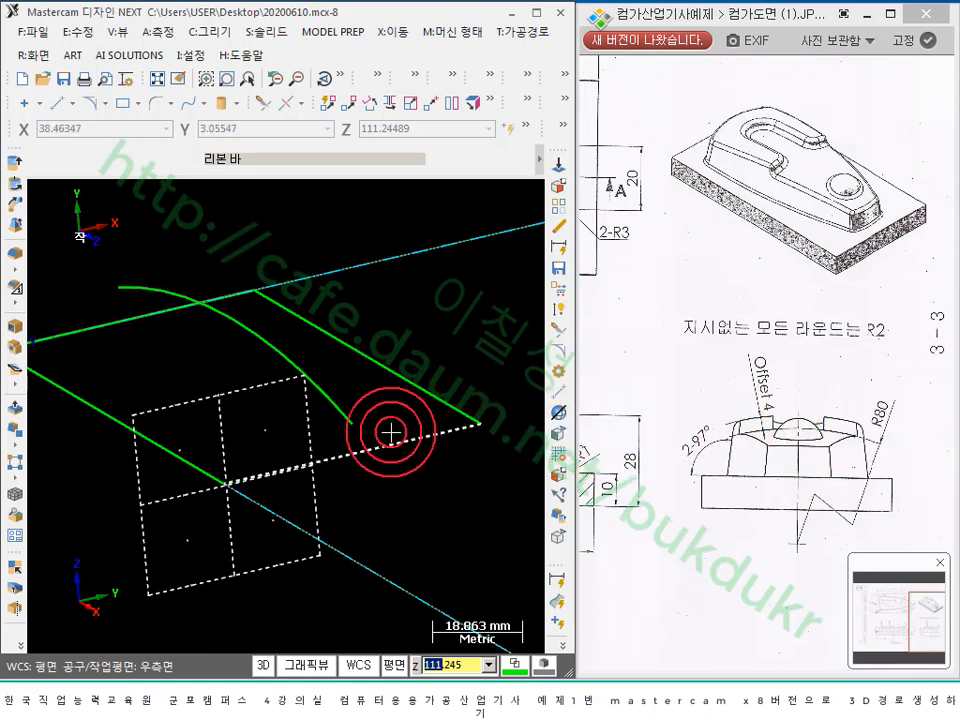
{"action": "middle_click_drag", "start_coordinate": [287, 416], "coordinate": [369, 433]}
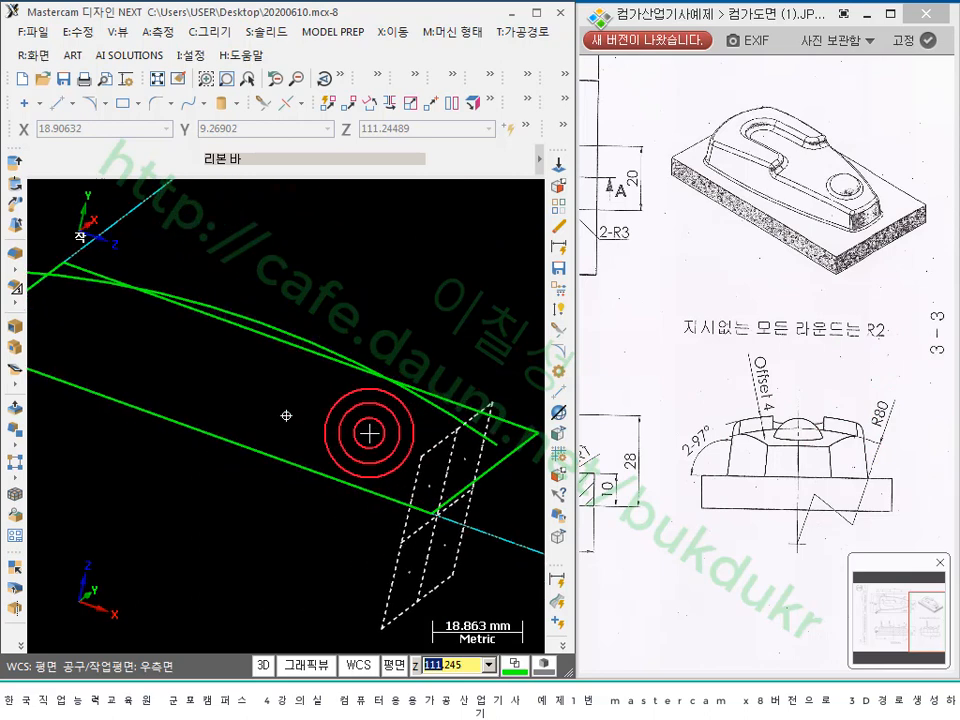
{"action": "scroll", "coordinate": [195, 394], "scroll_direction": "down", "scroll_amount": 11}
{"action": "middle_click_drag", "start_coordinate": [424, 419], "coordinate": [370, 413]}
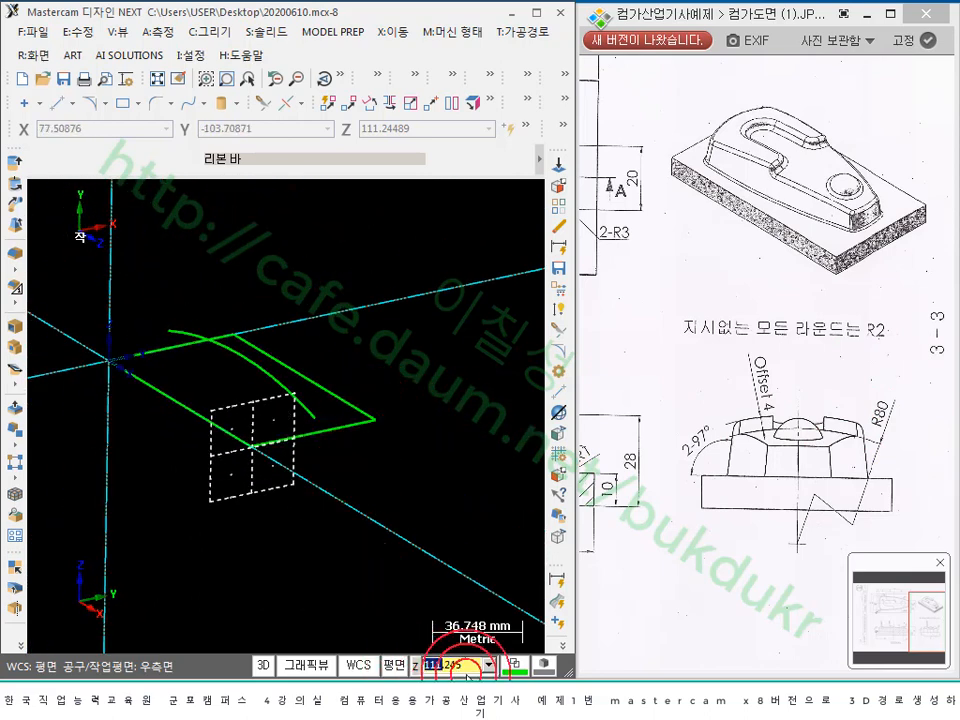
{"action": "scroll", "coordinate": [285, 452], "scroll_direction": "up", "scroll_amount": 5}
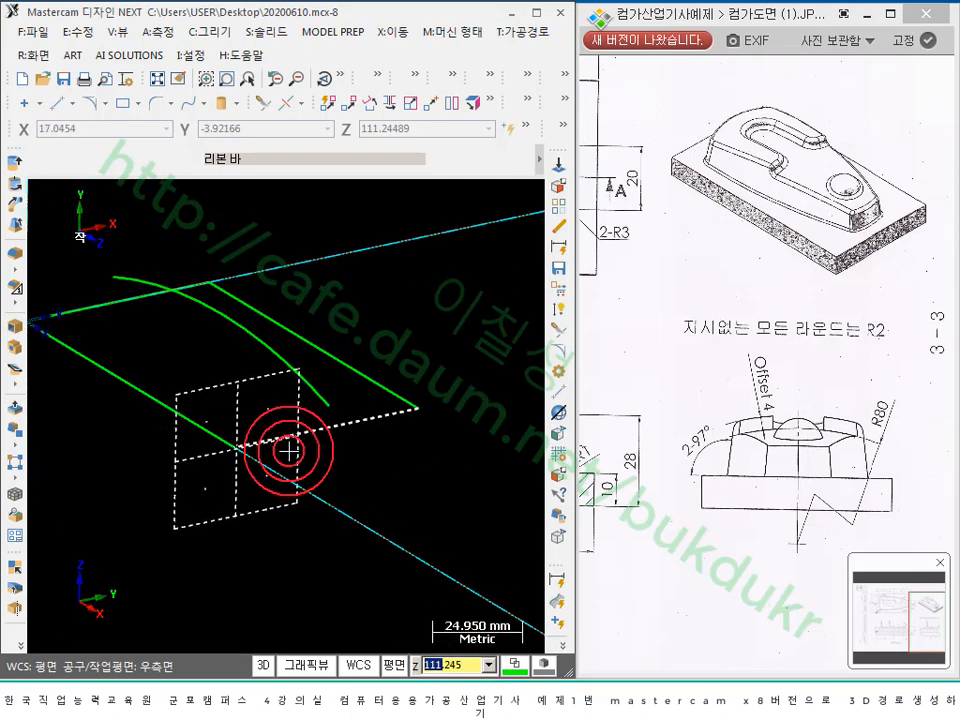
{"action": "mouse_move", "coordinate": [342, 456]}
{"action": "middle_mouse_down"}
{"action": "mouse_move", "coordinate": [274, 454]}
{"action": "mouse_move", "coordinate": [332, 444]}
{"action": "mouse_move", "coordinate": [339, 456]}
{"action": "middle_mouse_up"}
{"action": "left_click", "coordinate": [861, 437]}
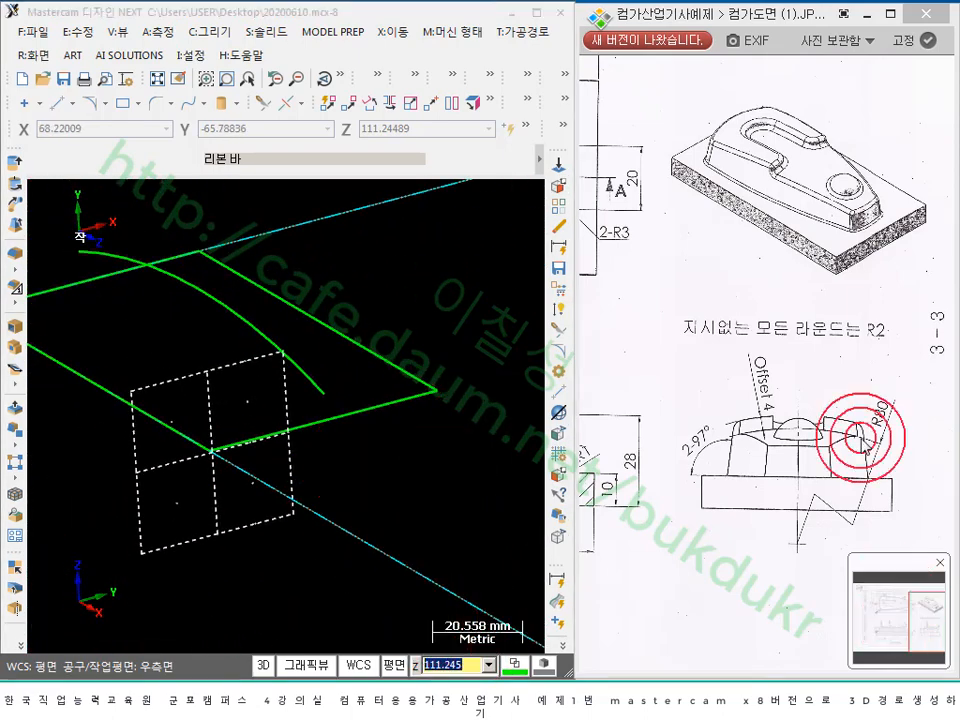
{"action": "left_click", "coordinate": [418, 276]}
{"action": "scroll", "coordinate": [360, 333], "scroll_direction": "down", "scroll_amount": 6}
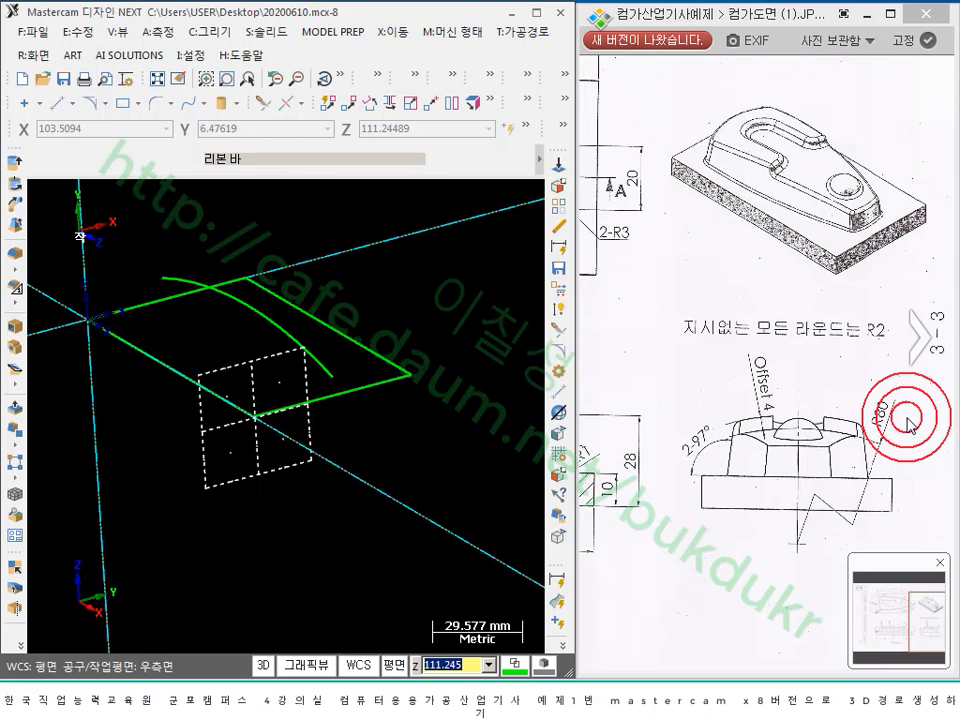
{"action": "scroll", "coordinate": [335, 425], "scroll_direction": "up", "scroll_amount": 2}
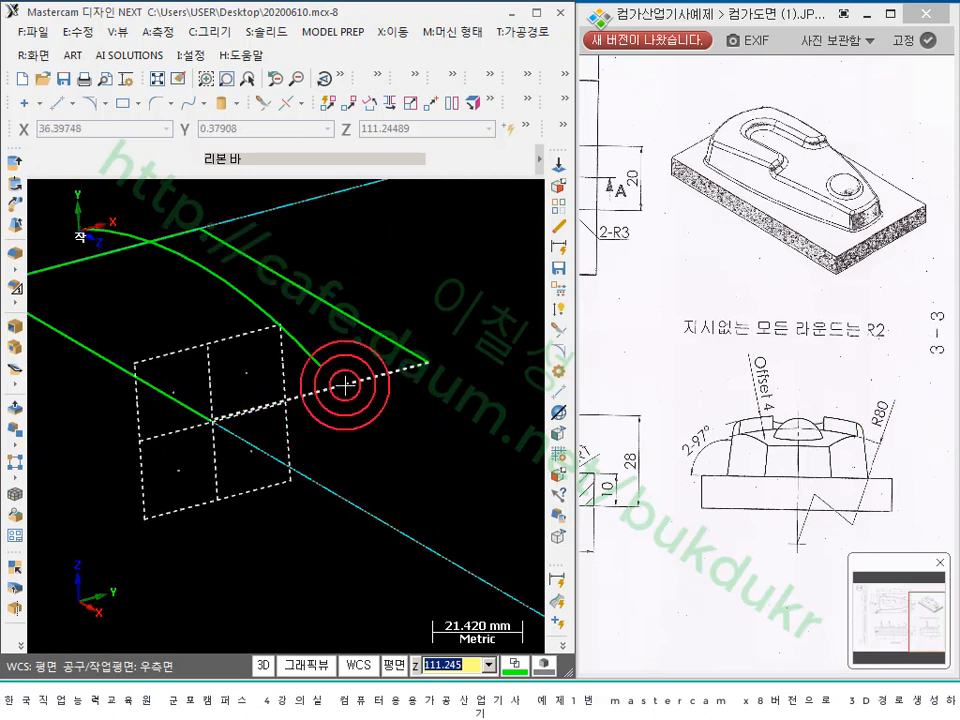
{"action": "left_click", "coordinate": [386, 350]}
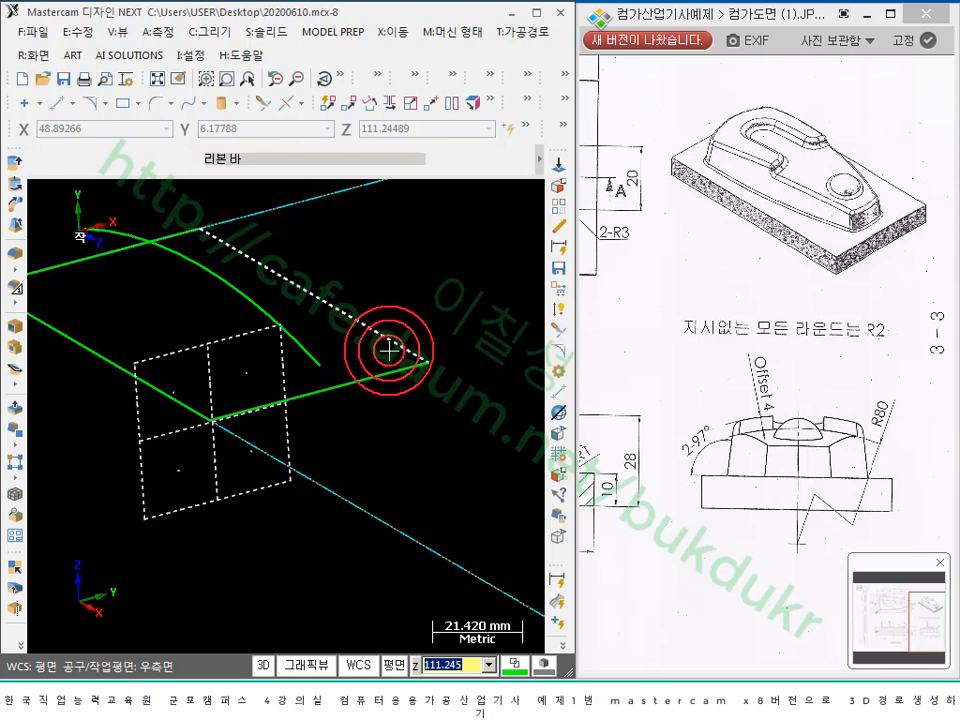
- Sketch a polar arc centred at Y-80 relative to the R200 arc's endpoint, between the rectangle's two end corners, keeping the short upper segment
{"action": "left_click", "coordinate": [105, 104]}
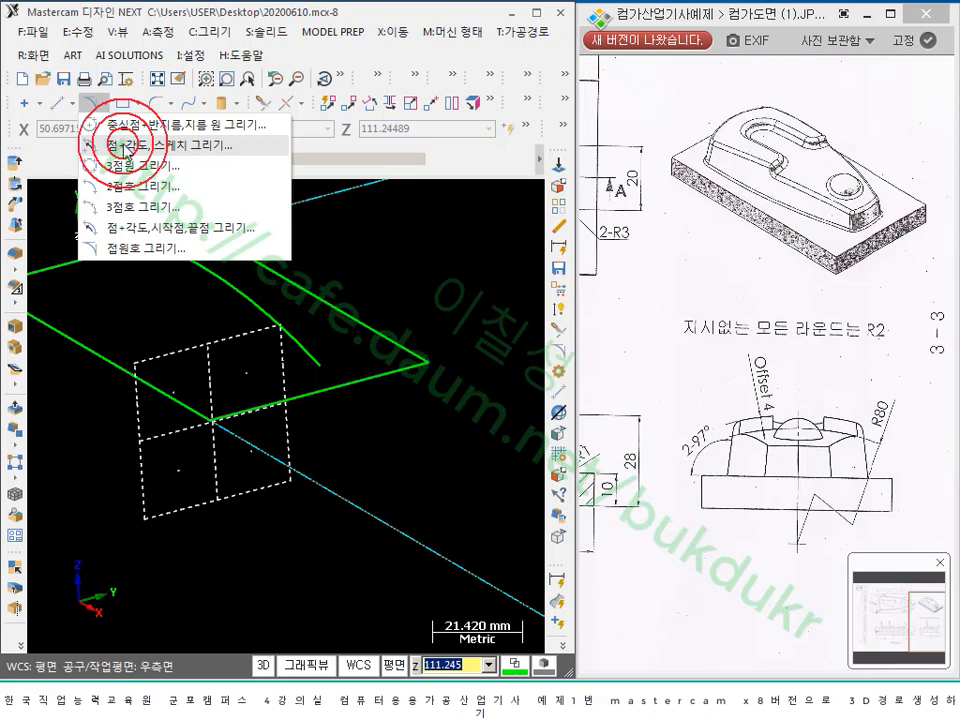
{"action": "left_click", "coordinate": [124, 146]}
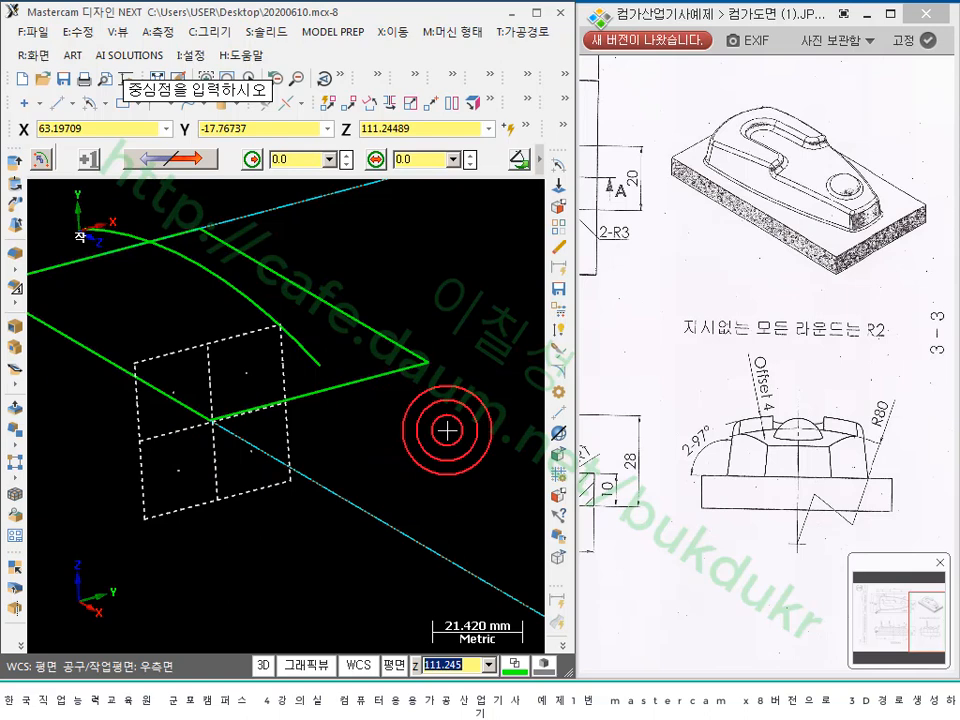
{"action": "left_click", "coordinate": [321, 369], "text": "shift"}
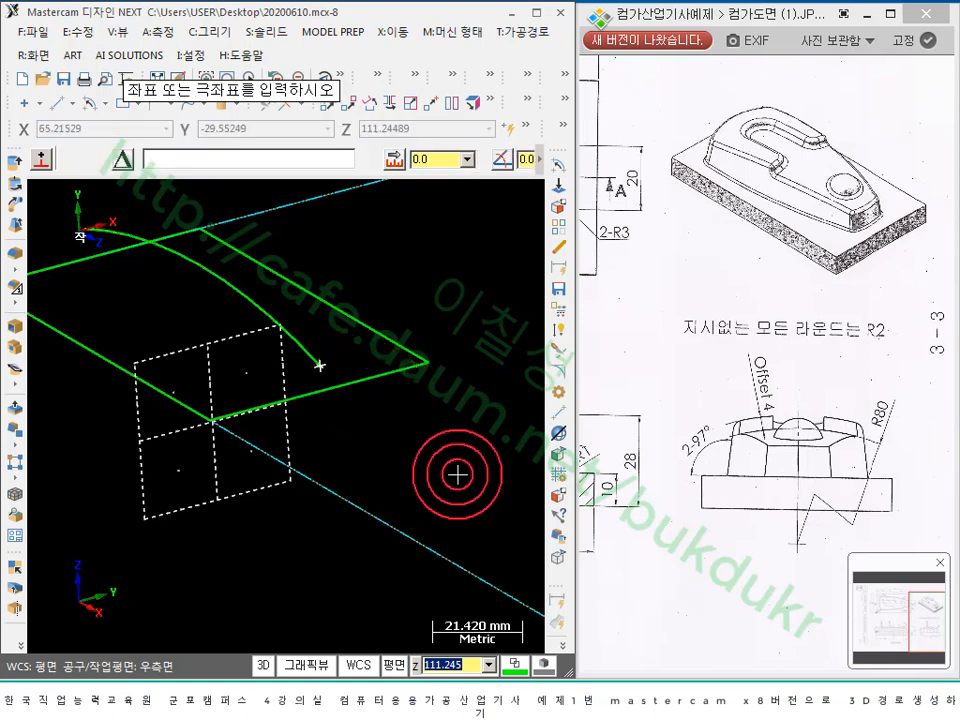
{"action": "type", "text": "Y-80"}
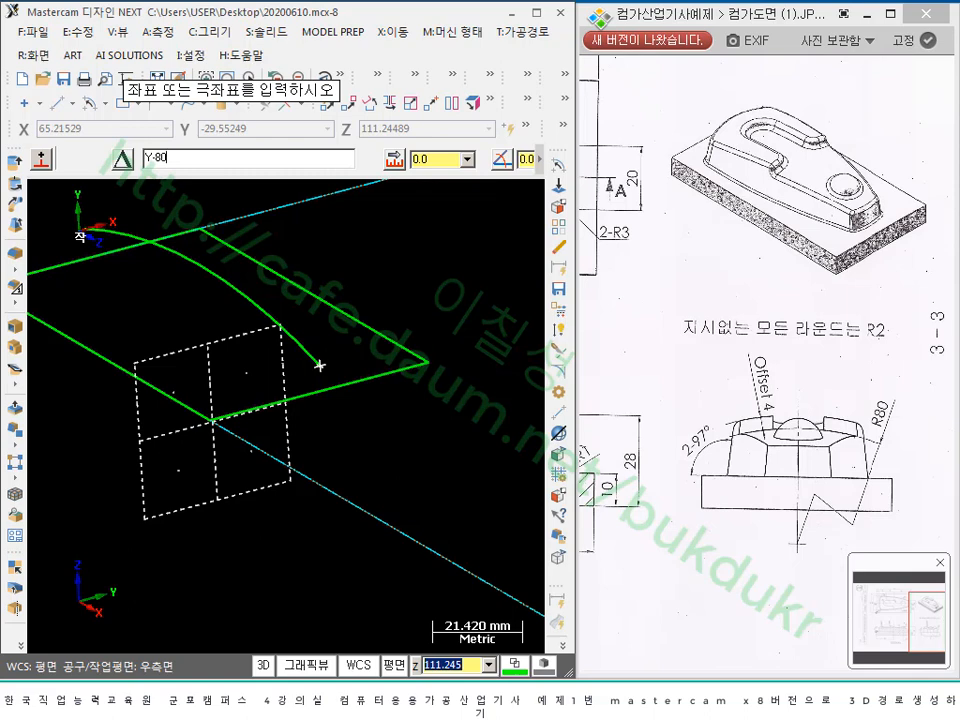
{"action": "key", "text": "Return"}
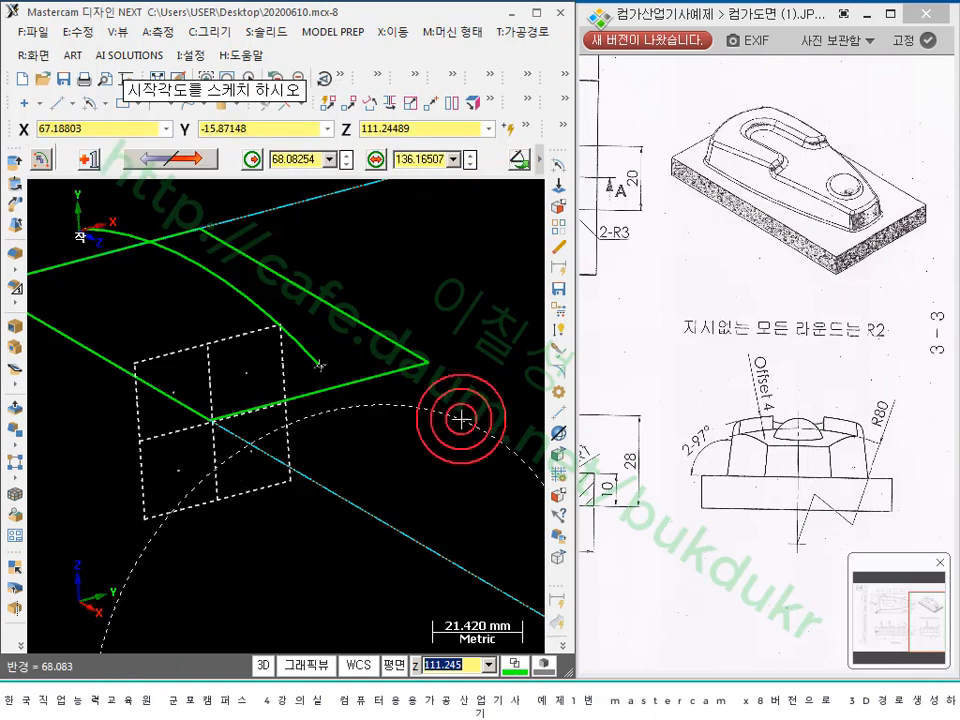
{"action": "left_click", "coordinate": [430, 365]}
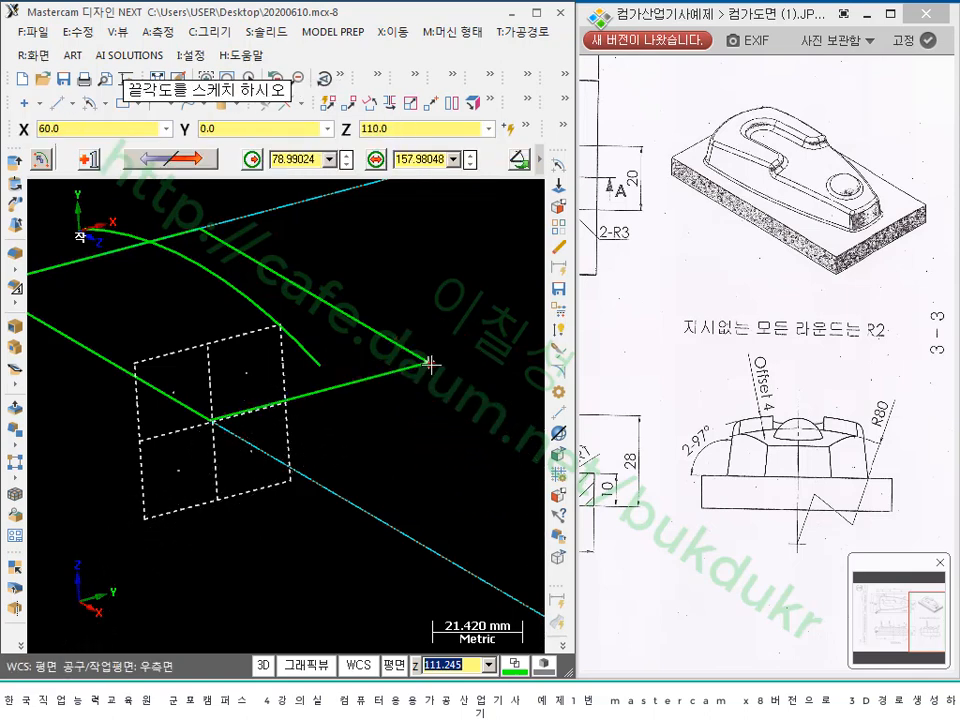
{"action": "left_click", "coordinate": [212, 421]}
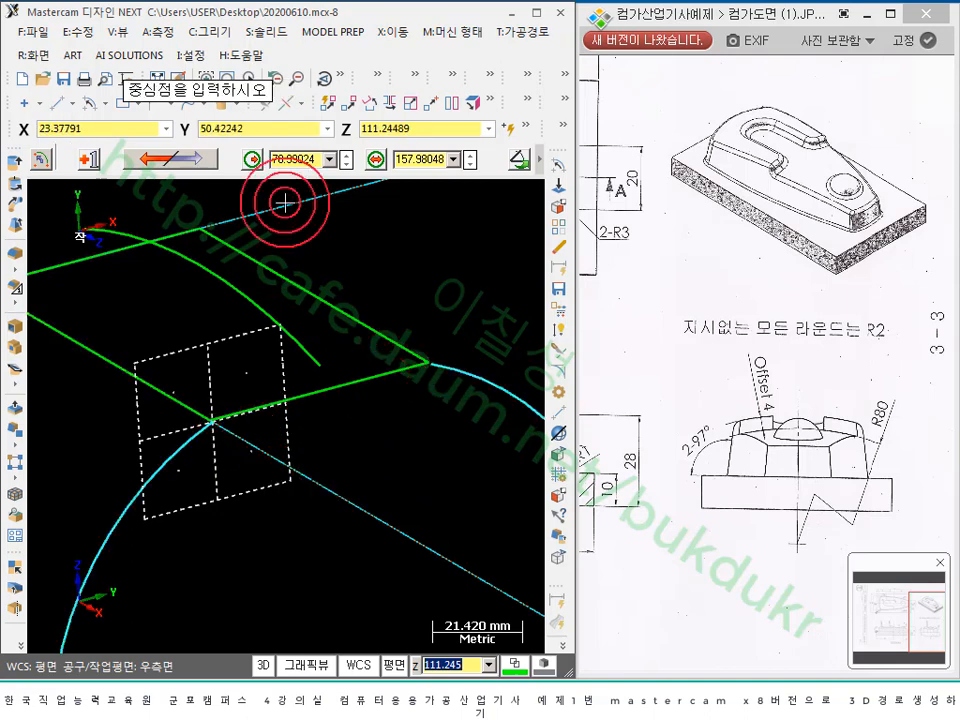
{"action": "left_click", "coordinate": [172, 160]}
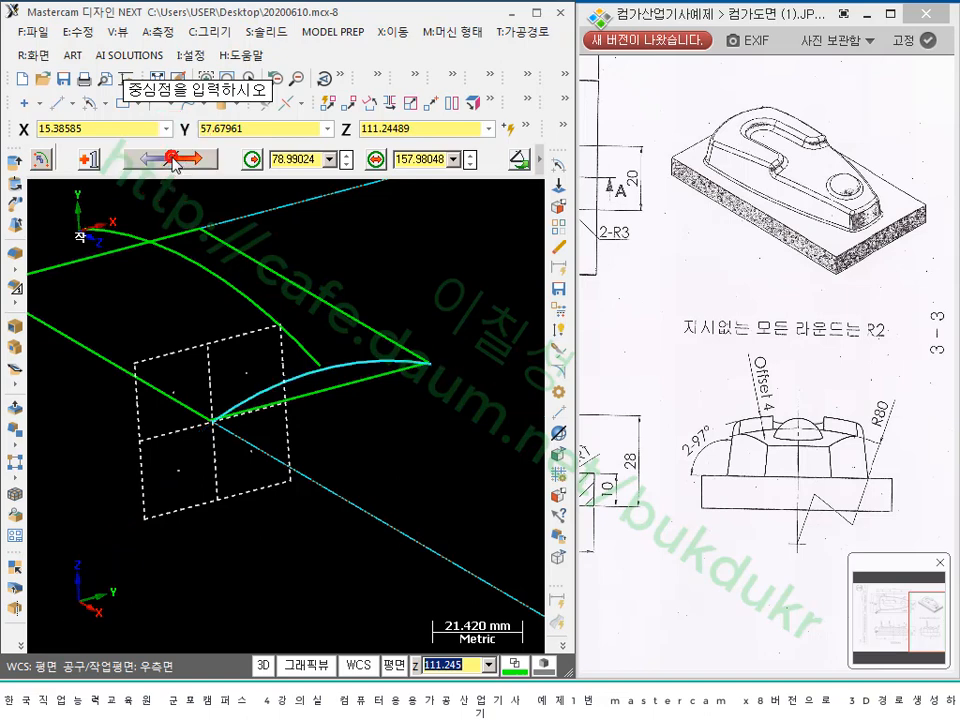
- Set the cross-section arc's radius to 80 and finalize it at the end of the R200 arc
{"action": "left_click", "coordinate": [290, 159]}
{"action": "type", "text": "8"}
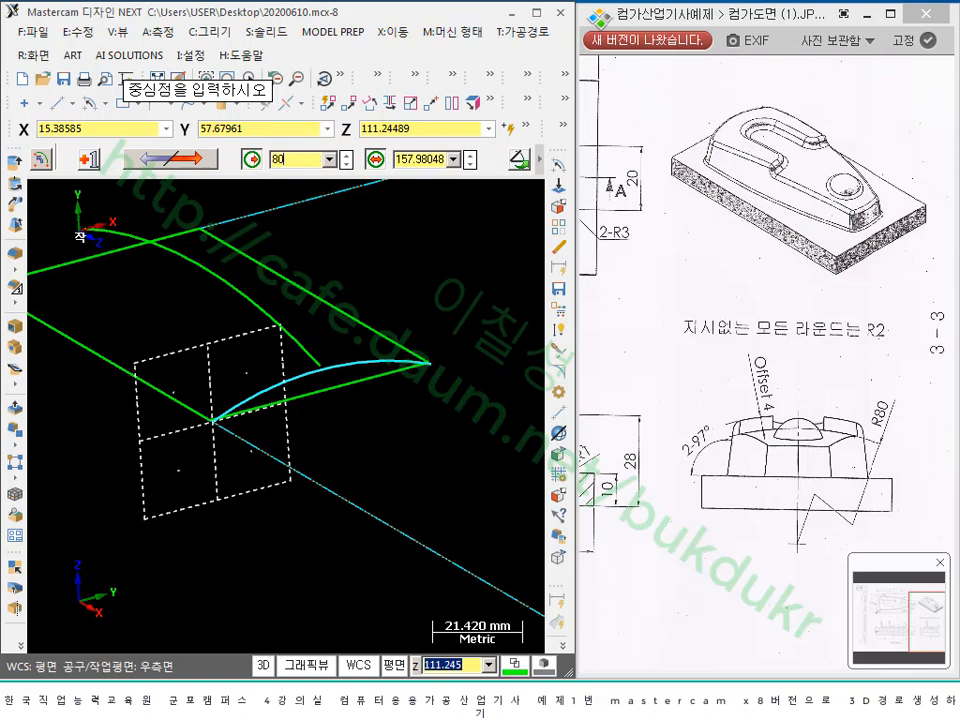
{"action": "type", "text": "0"}
{"action": "key", "text": "Return"}
{"action": "left_click", "coordinate": [299, 157]}
{"action": "scroll", "coordinate": [312, 343], "scroll_direction": "up", "scroll_amount": 4}
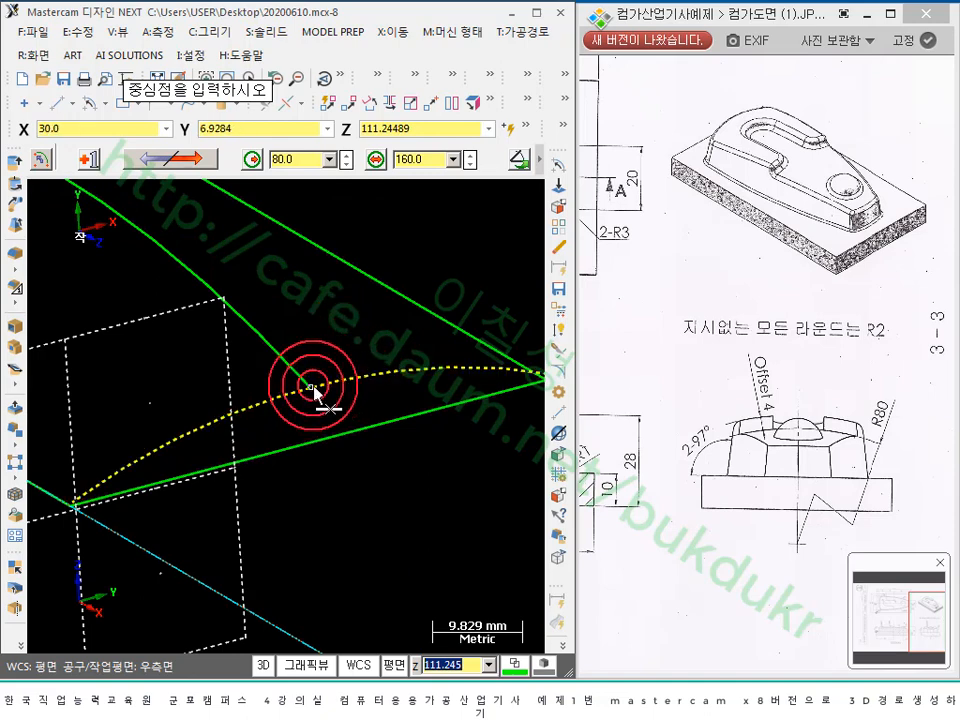
{"action": "left_click", "coordinate": [311, 388]}
{"action": "scroll", "coordinate": [311, 388], "scroll_direction": "down", "scroll_amount": 3}
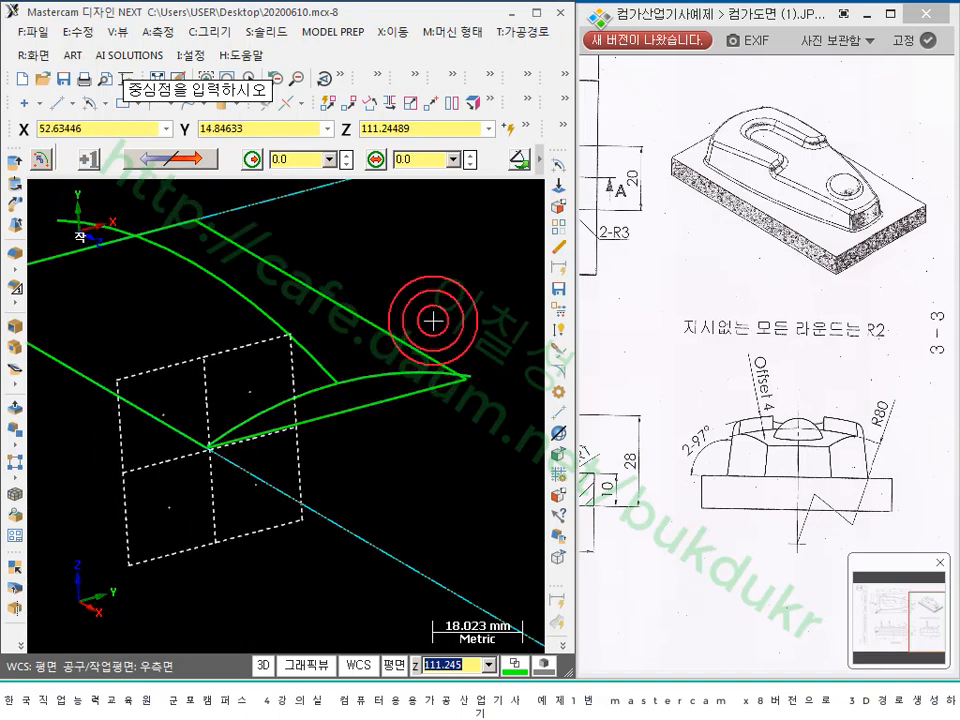
- Dimension the radius of the cross-section arc at the end of the R200 arc, placing the label above the arc
{"action": "scroll", "coordinate": [439, 350], "scroll_direction": "down", "scroll_amount": 1}
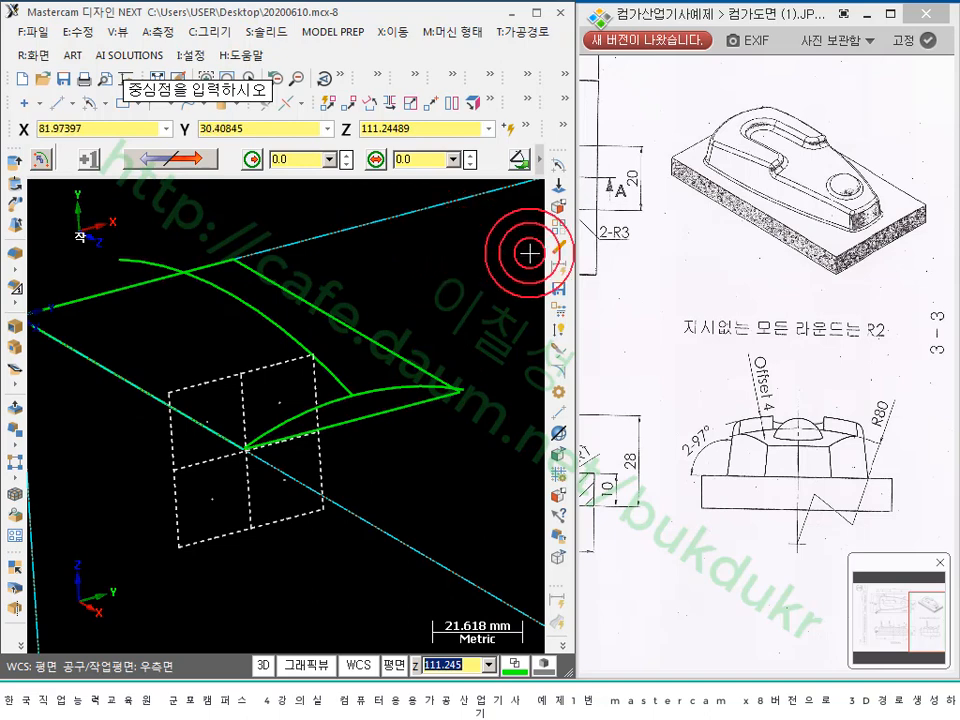
{"action": "left_click", "coordinate": [558, 330]}
{"action": "left_click", "coordinate": [425, 388]}
{"action": "left_click", "coordinate": [437, 285]}
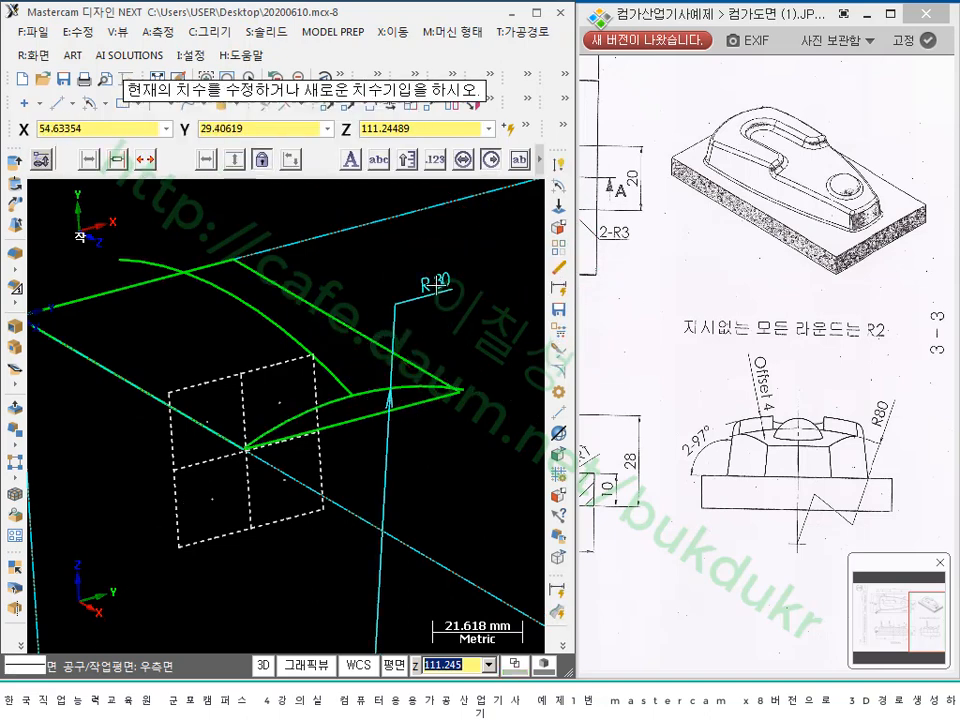
{"action": "scroll", "coordinate": [410, 278], "scroll_direction": "up", "scroll_amount": 2}
{"action": "scroll", "coordinate": [445, 282], "scroll_direction": "down", "scroll_amount": 1}
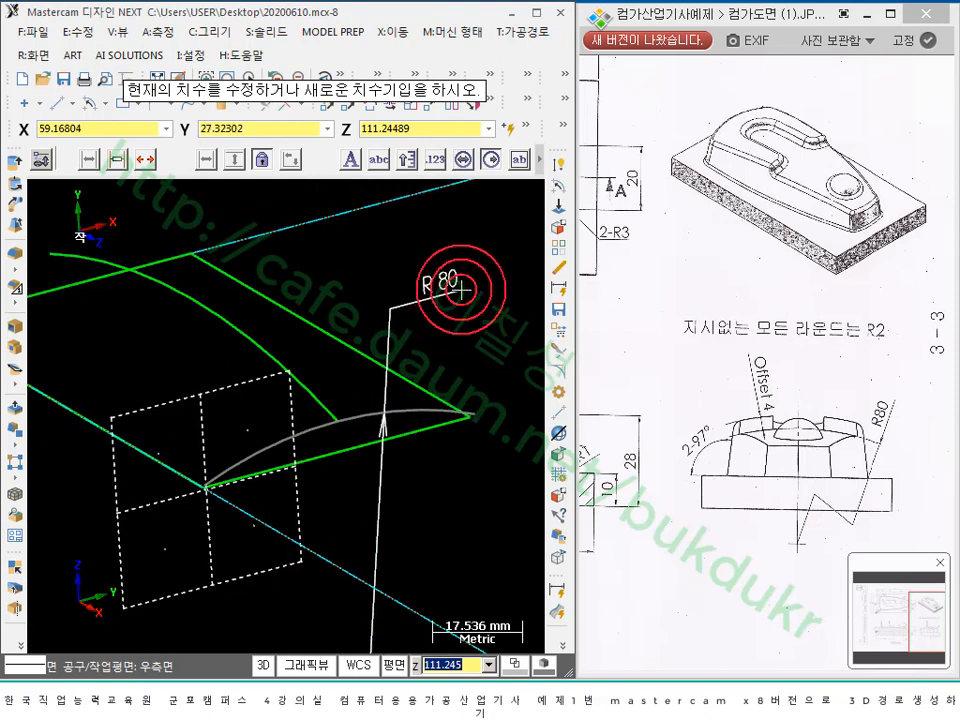
{"action": "left_click", "coordinate": [462, 289]}
{"action": "scroll", "coordinate": [481, 455], "scroll_direction": "down", "scroll_amount": 1}
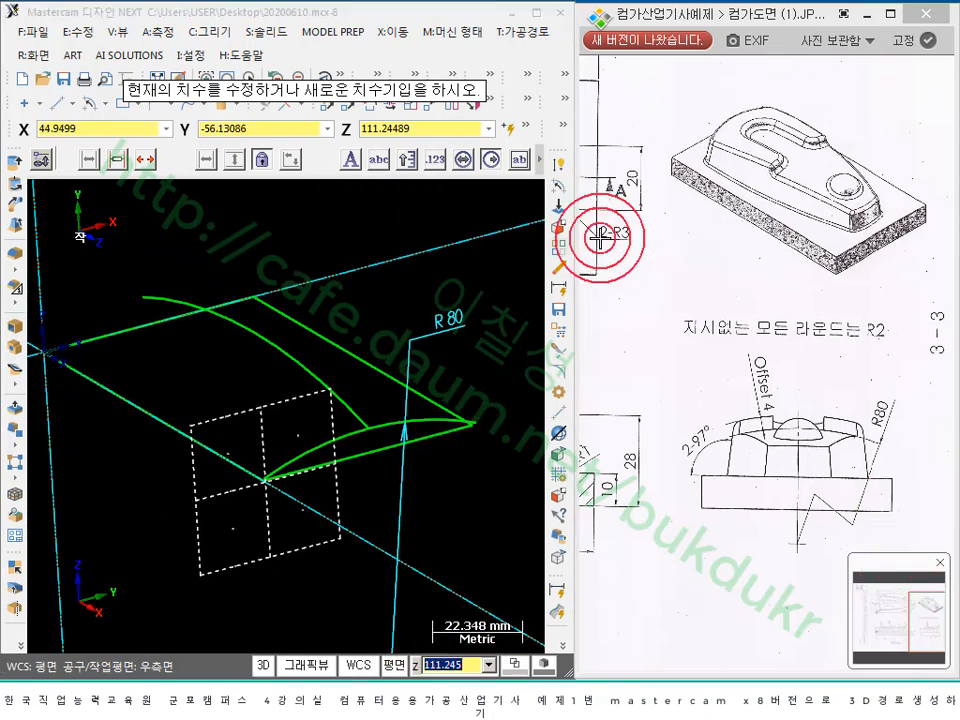
{"action": "left_click", "coordinate": [370, 222]}
{"action": "scroll", "coordinate": [290, 408], "scroll_direction": "down", "scroll_amount": 2}
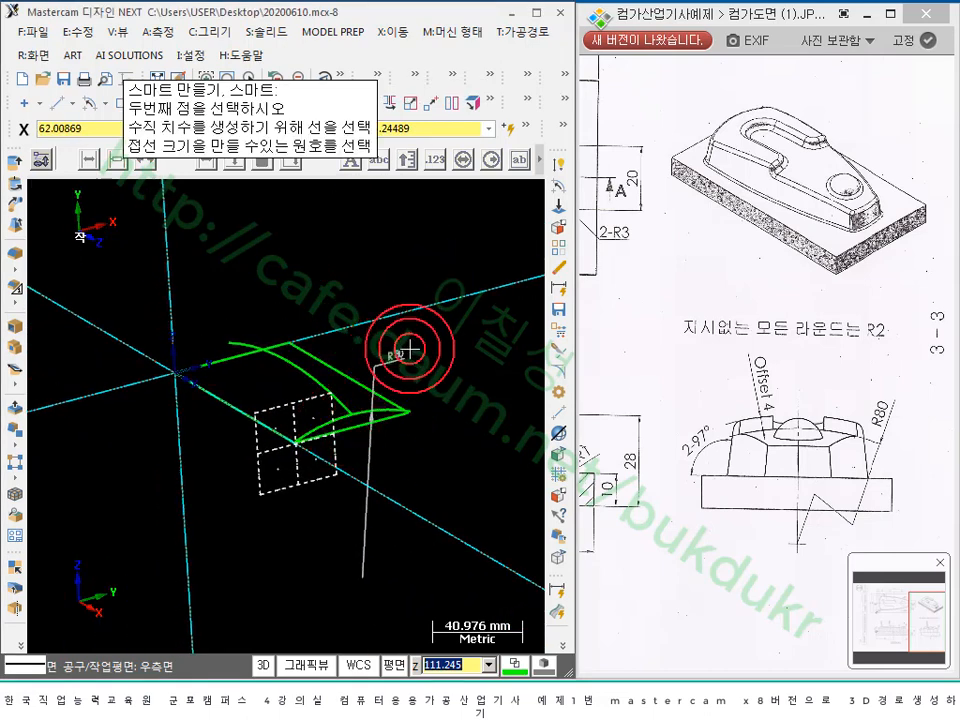
{"action": "key", "text": "Escape"}
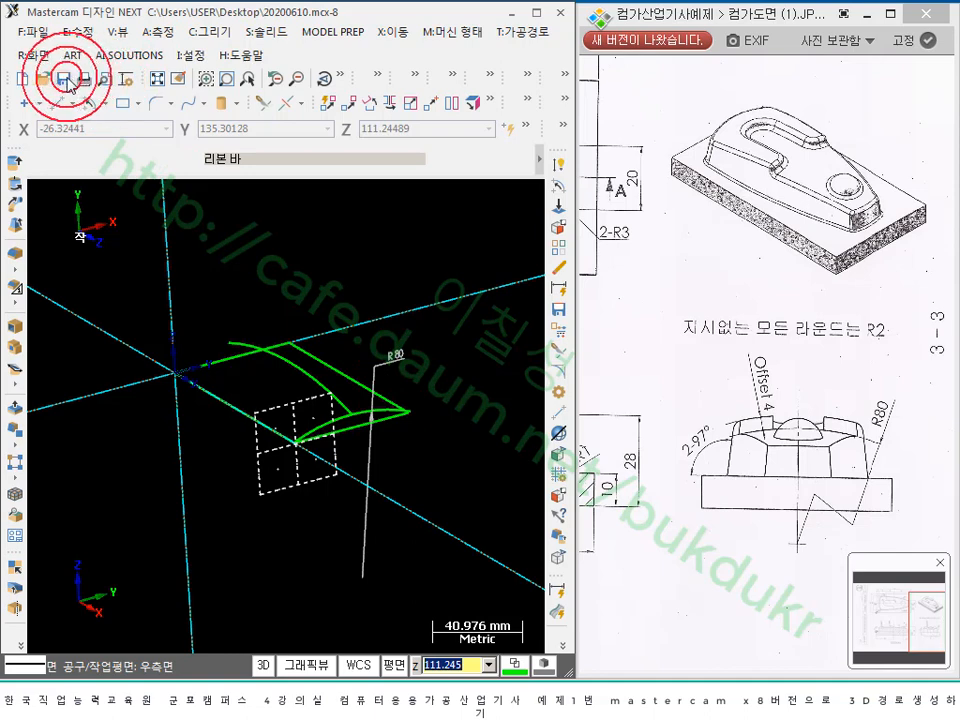
- Copy the 20200610 part file from the desktop into the shared folder, then return to Mastercam
{"action": "left_click", "coordinate": [511, 13]}
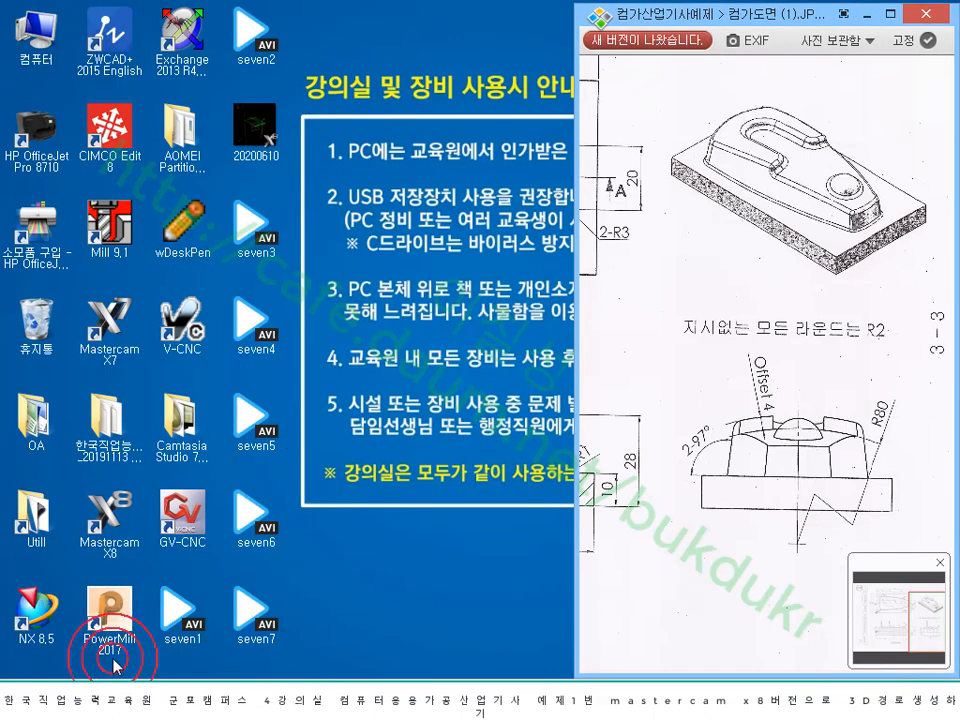
{"action": "left_click", "coordinate": [118, 695]}
{"action": "left_click_drag", "start_coordinate": [268, 143], "coordinate": [739, 407]}
{"action": "left_click", "coordinate": [488, 262]}
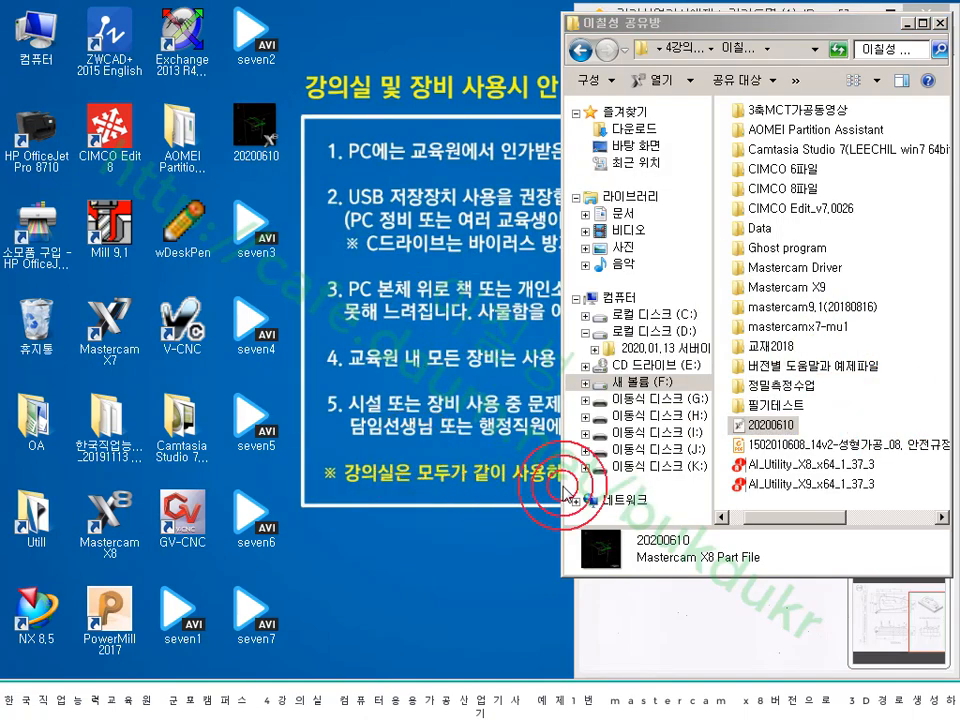
{"action": "left_click", "coordinate": [318, 701]}
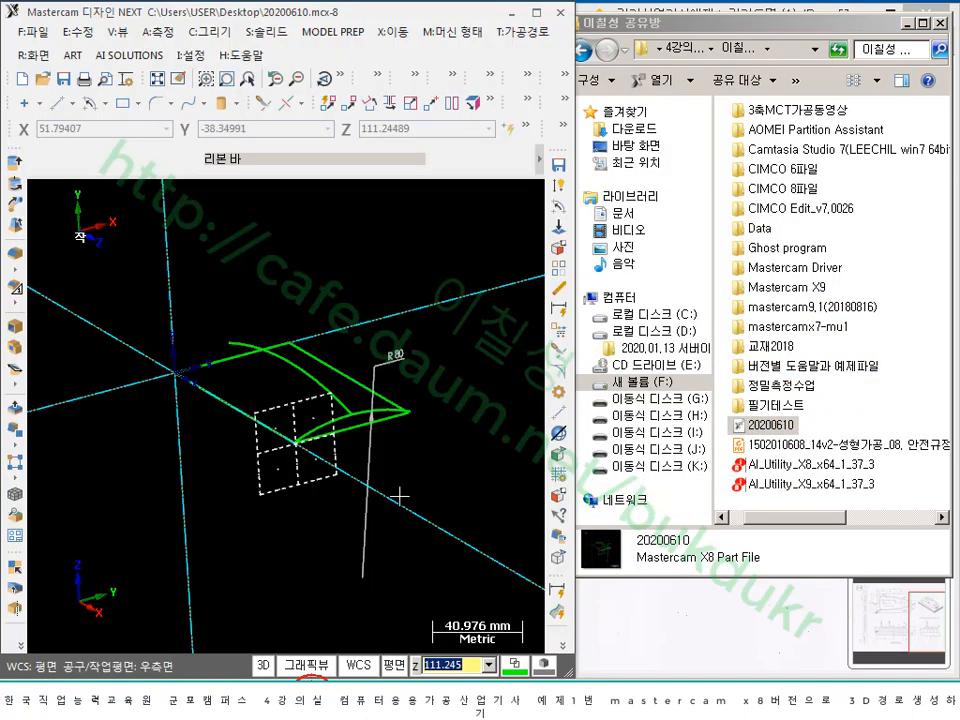
{"action": "left_click", "coordinate": [907, 23]}
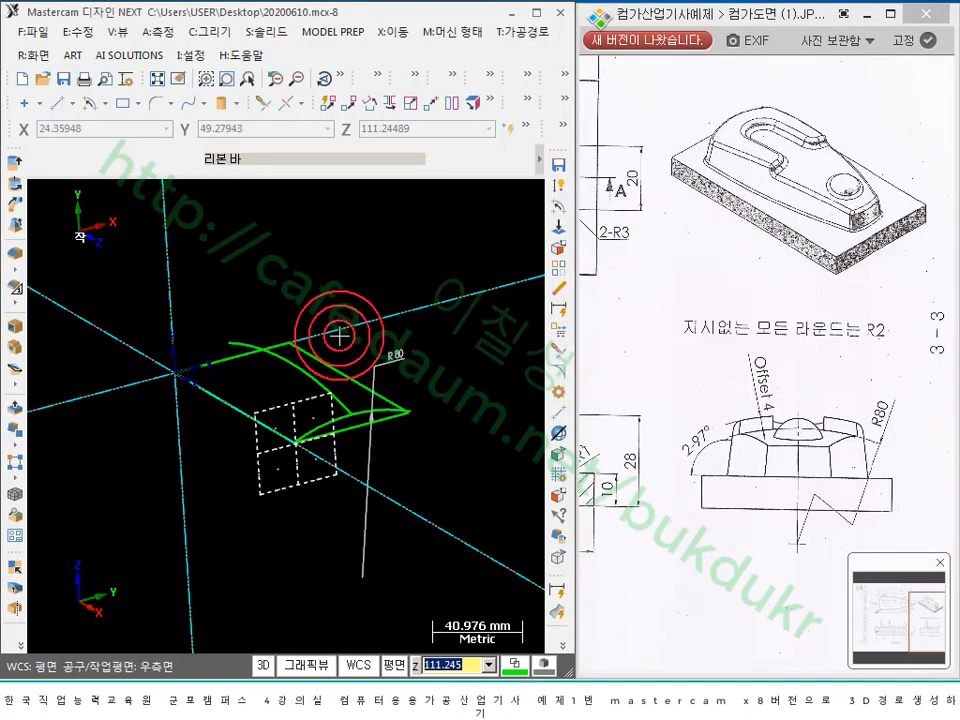
- Switch to the isometric view and delete the R80 radius dimension
{"action": "scroll", "coordinate": [394, 377], "scroll_direction": "up", "scroll_amount": 2}
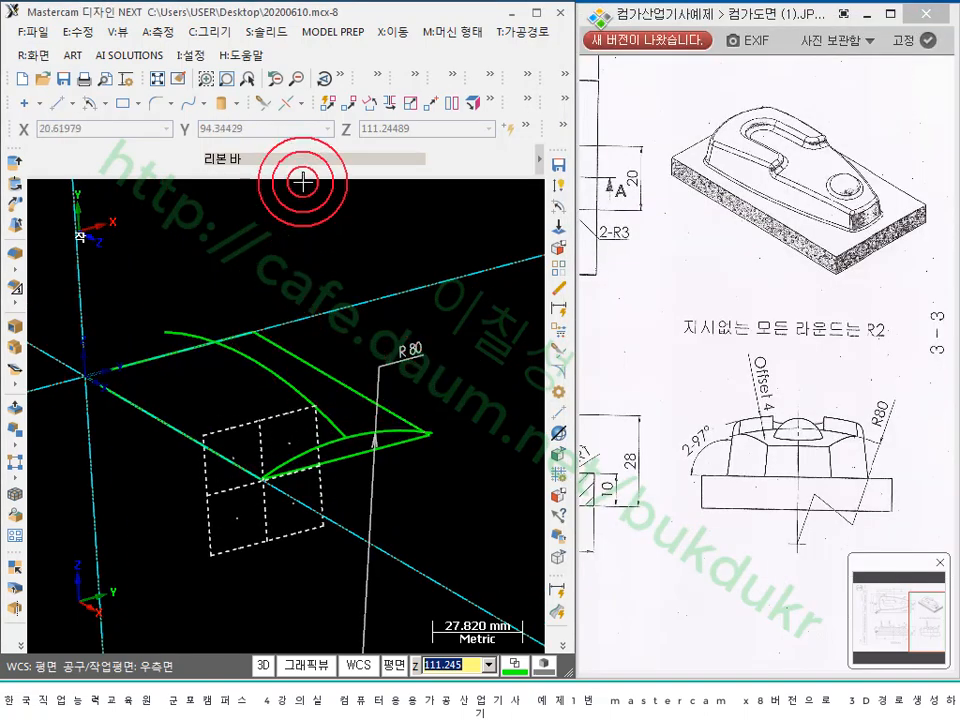
{"action": "right_click", "coordinate": [254, 242]}
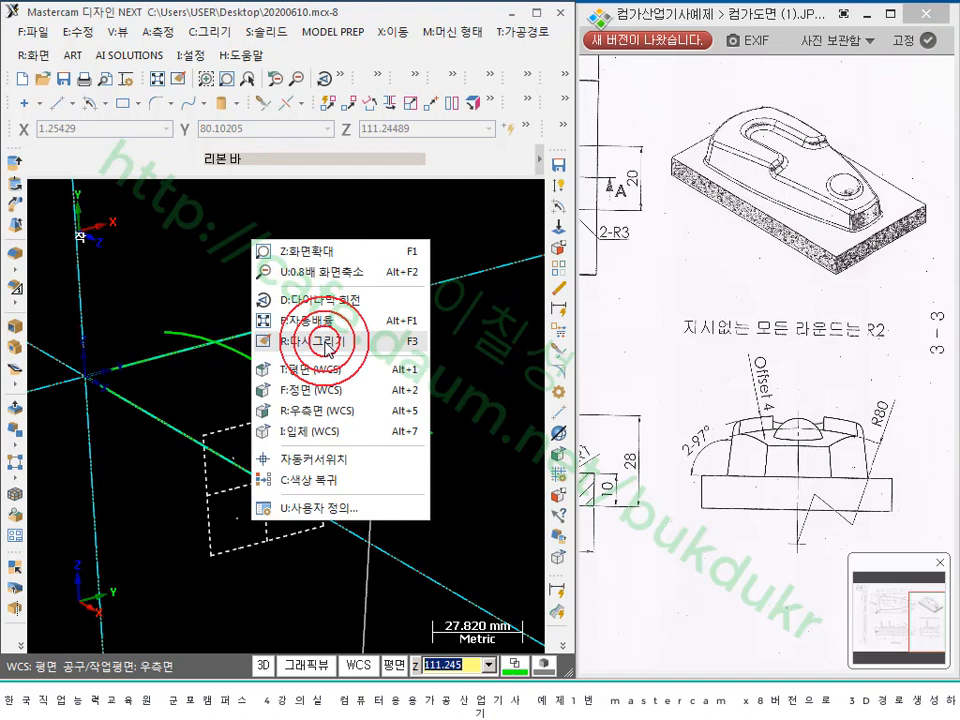
{"action": "left_click", "coordinate": [318, 430]}
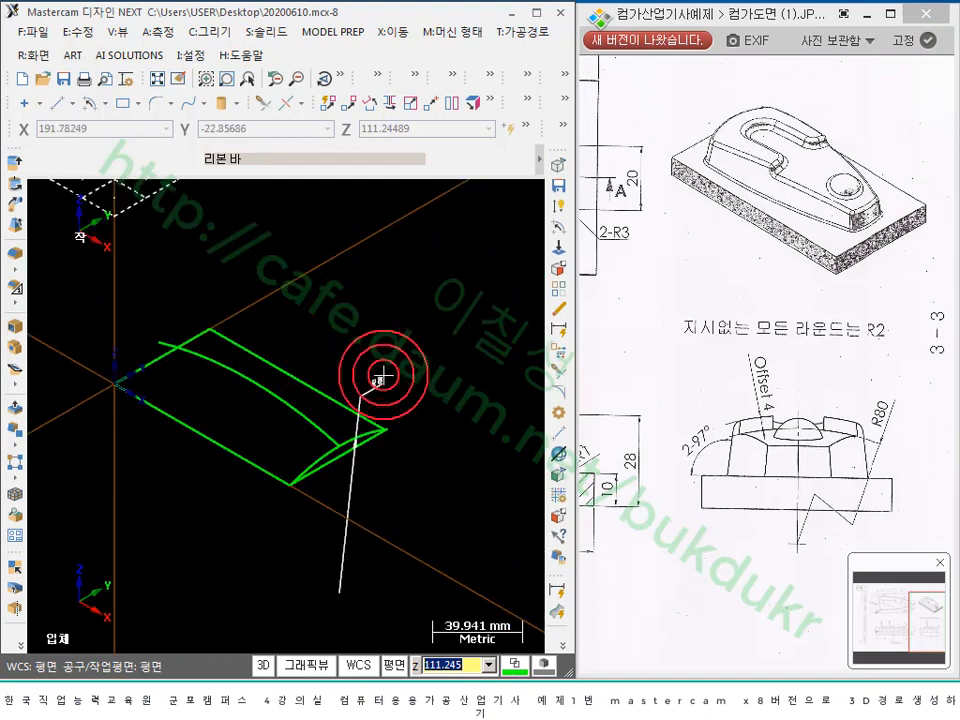
{"action": "left_click", "coordinate": [381, 377]}
{"action": "key", "text": "Delete"}
{"action": "scroll", "coordinate": [369, 338], "scroll_direction": "down", "scroll_amount": 4}
{"action": "scroll", "coordinate": [320, 217], "scroll_direction": "up", "scroll_amount": 2}
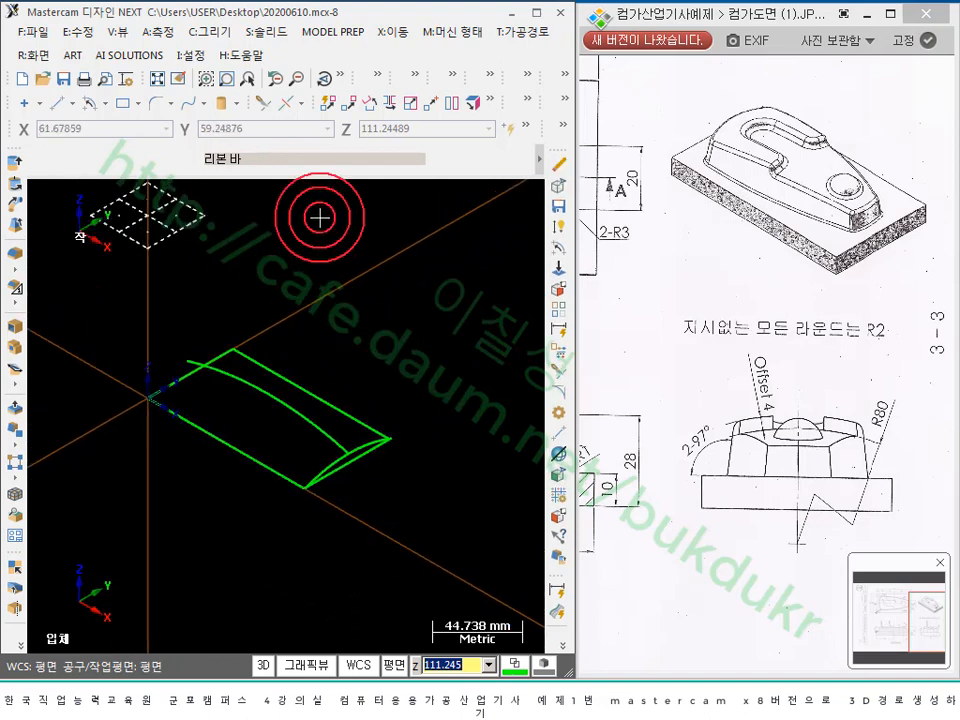
- Isolate the R200 arc and the R80 cross-section arc, hiding the base rectangle
{"action": "scroll", "coordinate": [394, 534], "scroll_direction": "up", "scroll_amount": 6}
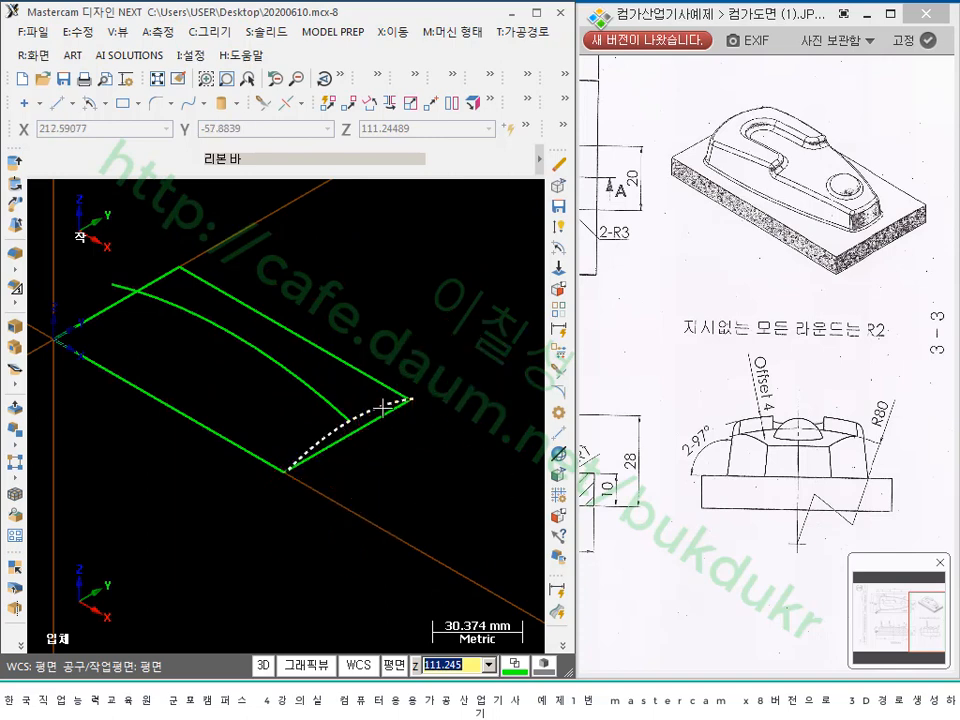
{"action": "left_click", "coordinate": [322, 388]}
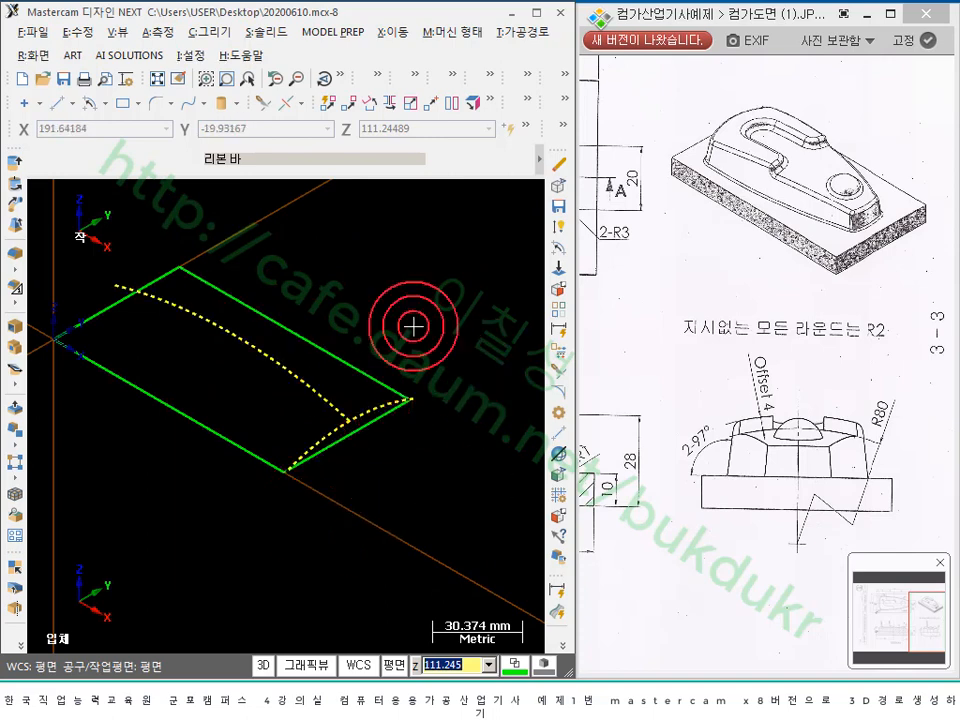
{"action": "key", "text": "alt+e"}
{"action": "scroll", "coordinate": [407, 326], "scroll_direction": "up", "scroll_amount": 2}
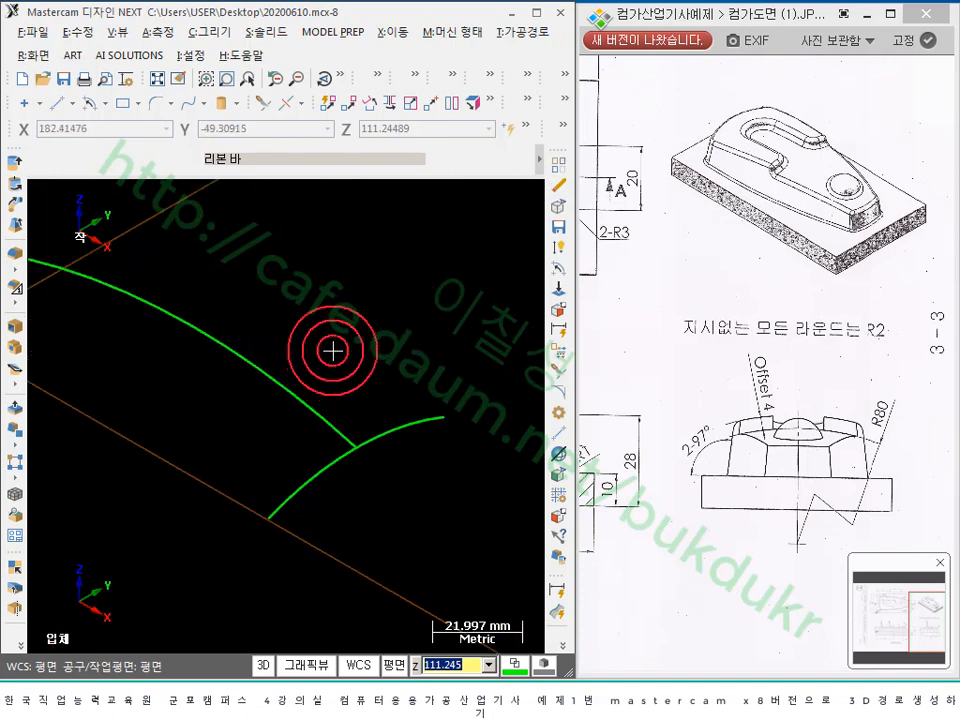
{"action": "middle_click_drag", "start_coordinate": [332, 351], "coordinate": [304, 313]}
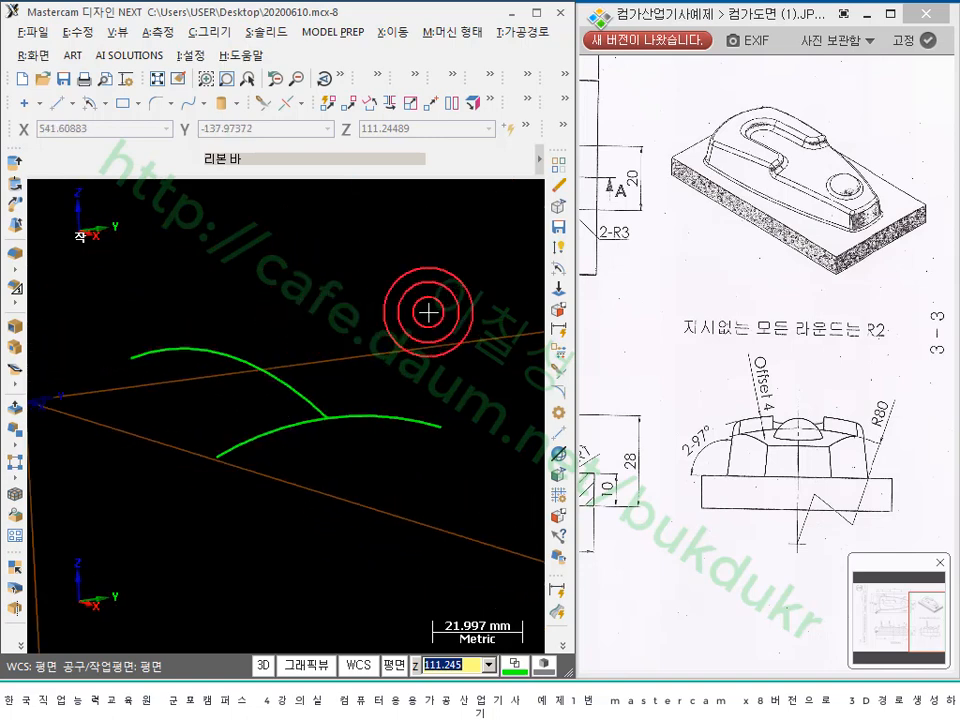
{"action": "left_click", "coordinate": [401, 430]}
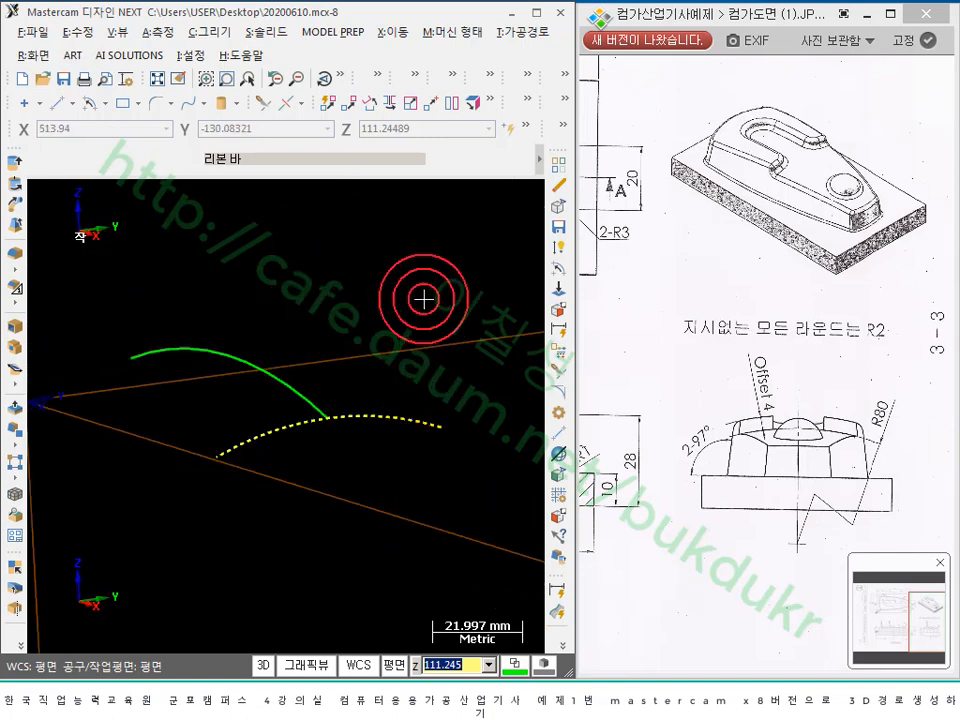
{"action": "left_click", "coordinate": [274, 373]}
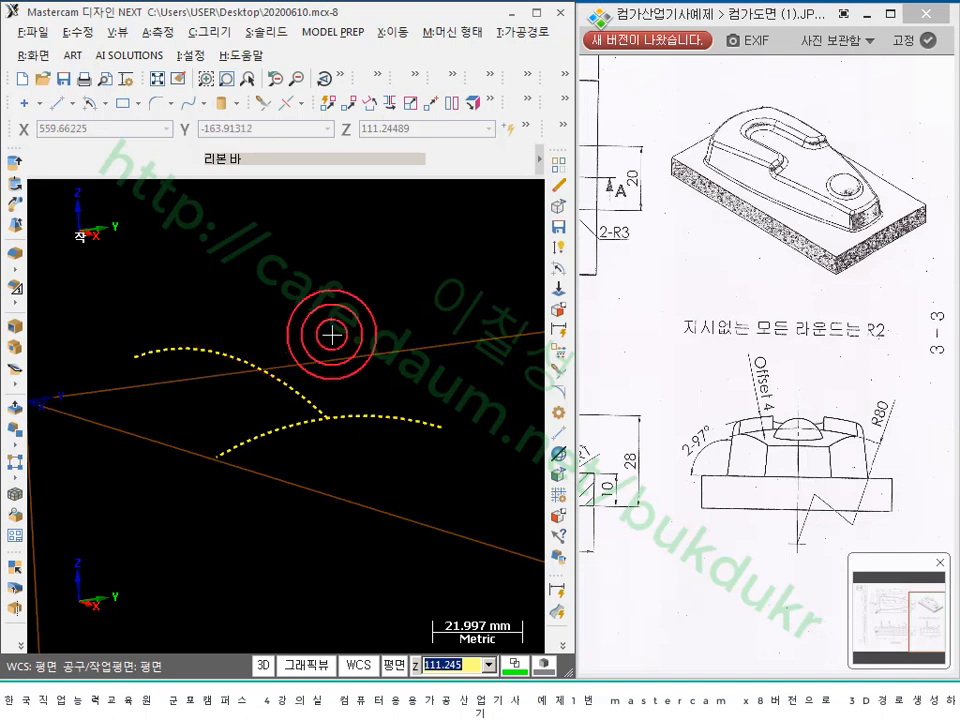
{"action": "scroll", "coordinate": [470, 369], "scroll_direction": "down", "scroll_amount": 1}
{"action": "left_click", "coordinate": [369, 400]}
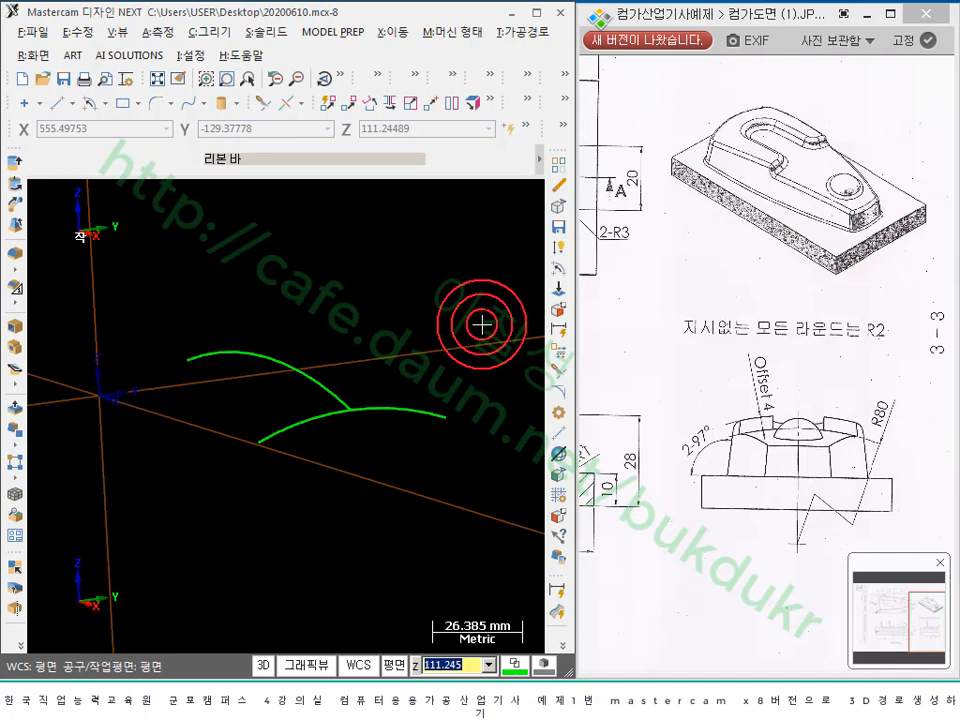
- Start a swept surface with the translate method, keeping the chaining dialog clear of the two arcs
{"action": "left_click", "coordinate": [213, 27]}
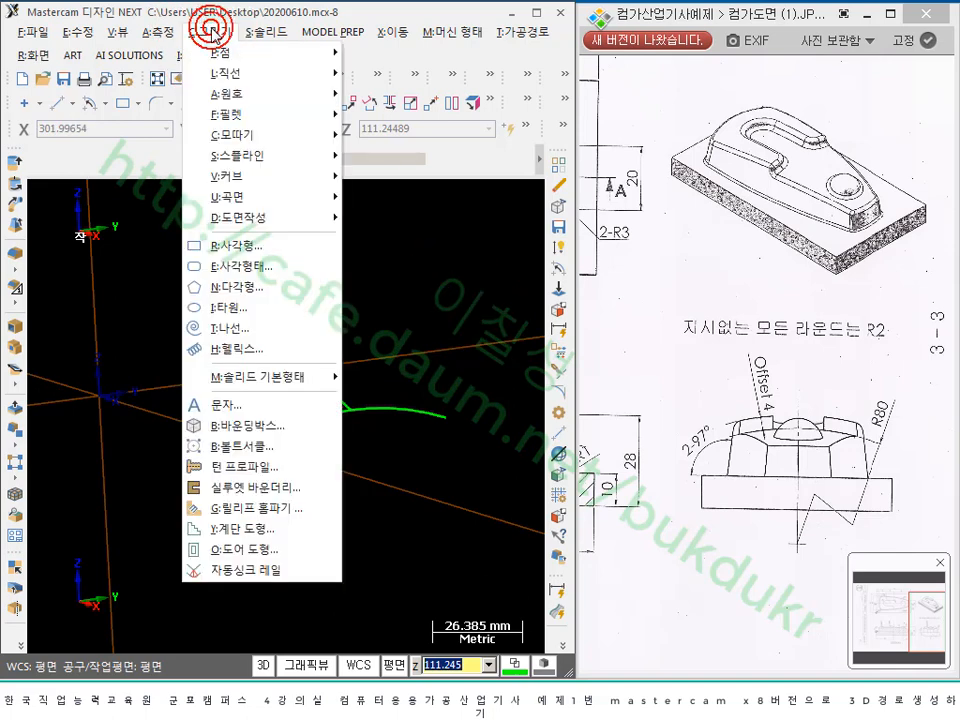
{"action": "mouse_move", "coordinate": [230, 196]}
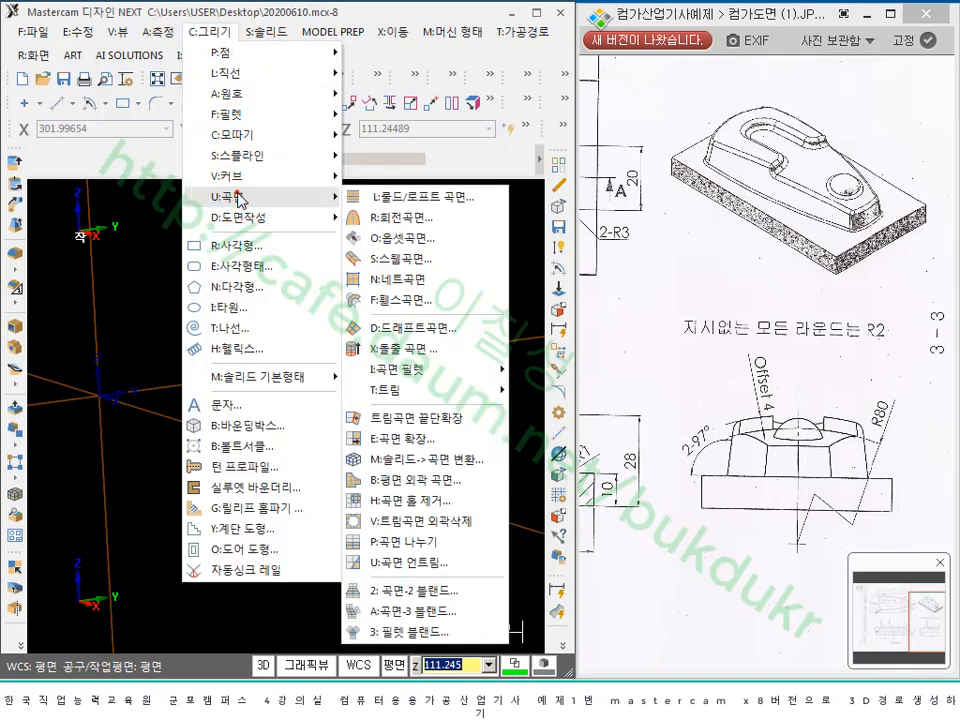
{"action": "left_click", "coordinate": [403, 260]}
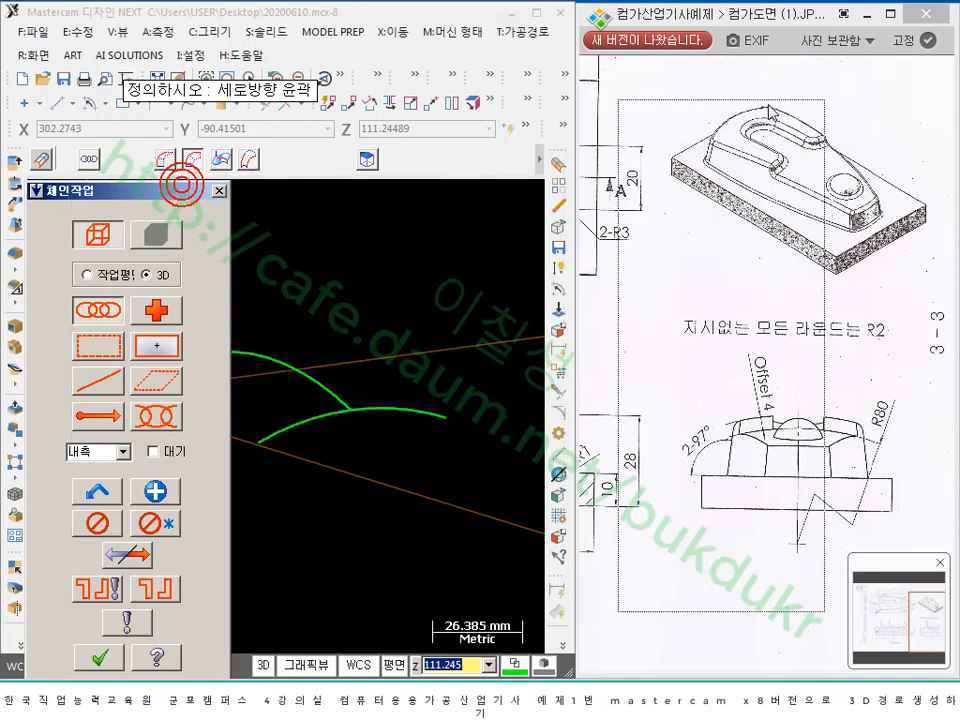
{"action": "left_click_drag", "start_coordinate": [183, 188], "coordinate": [768, 100]}
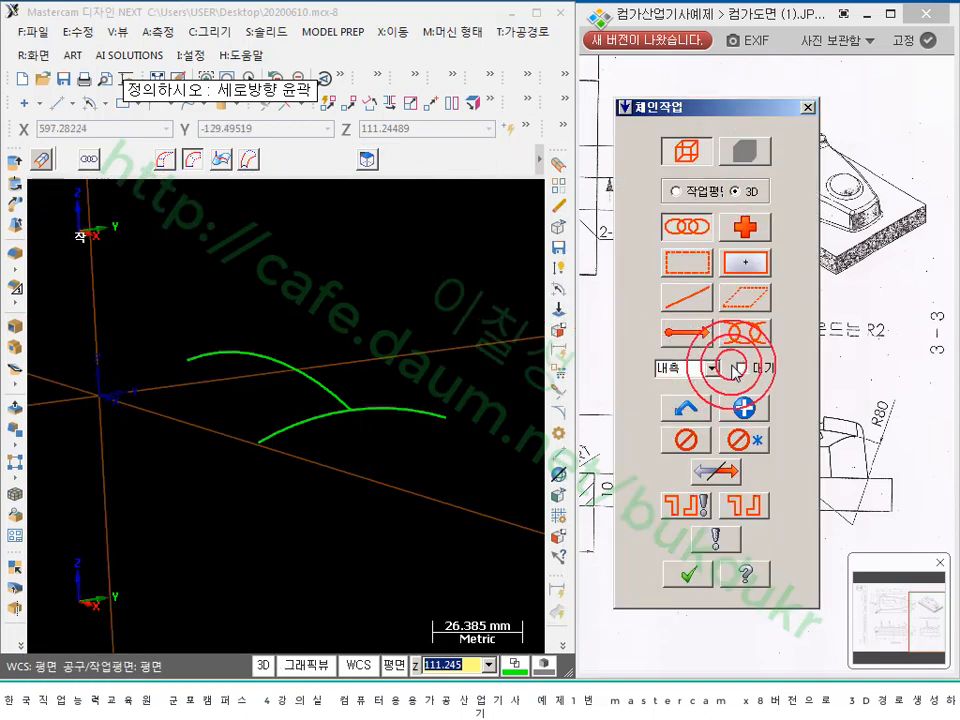
{"action": "left_click", "coordinate": [164, 161]}
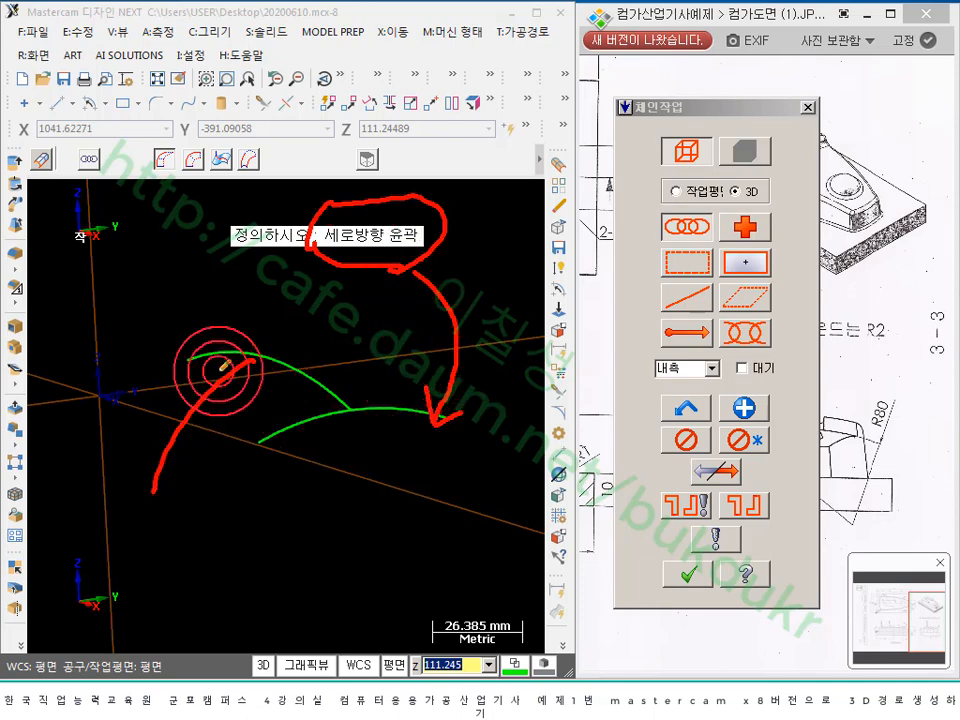
{"action": "left_click_drag", "start_coordinate": [256, 355], "coordinate": [246, 378]}
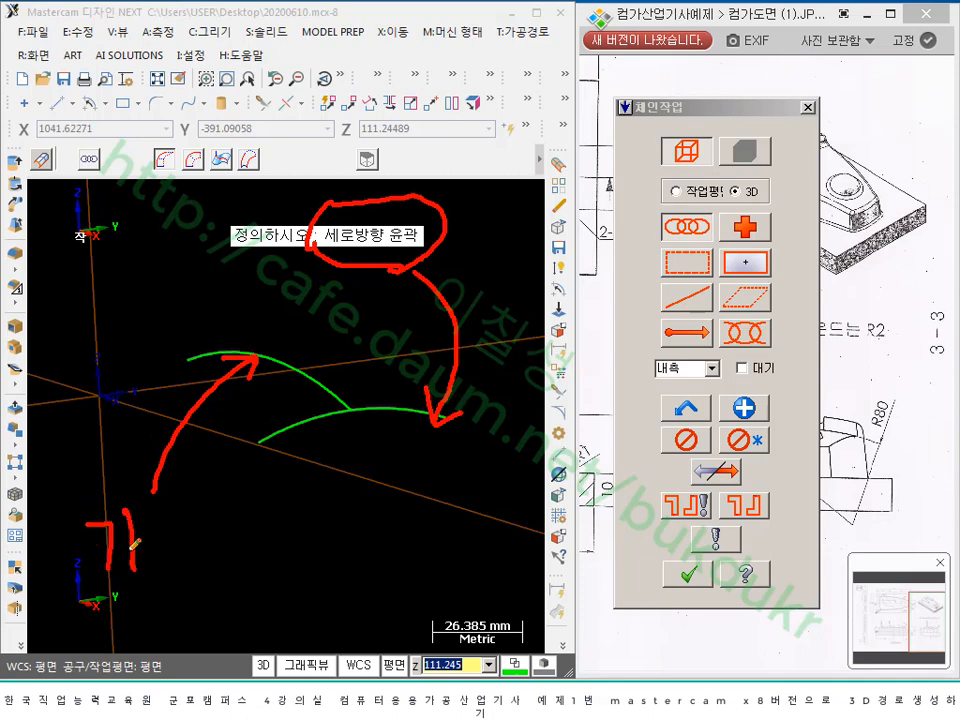
{"action": "left_click_drag", "start_coordinate": [181, 541], "coordinate": [186, 561]}
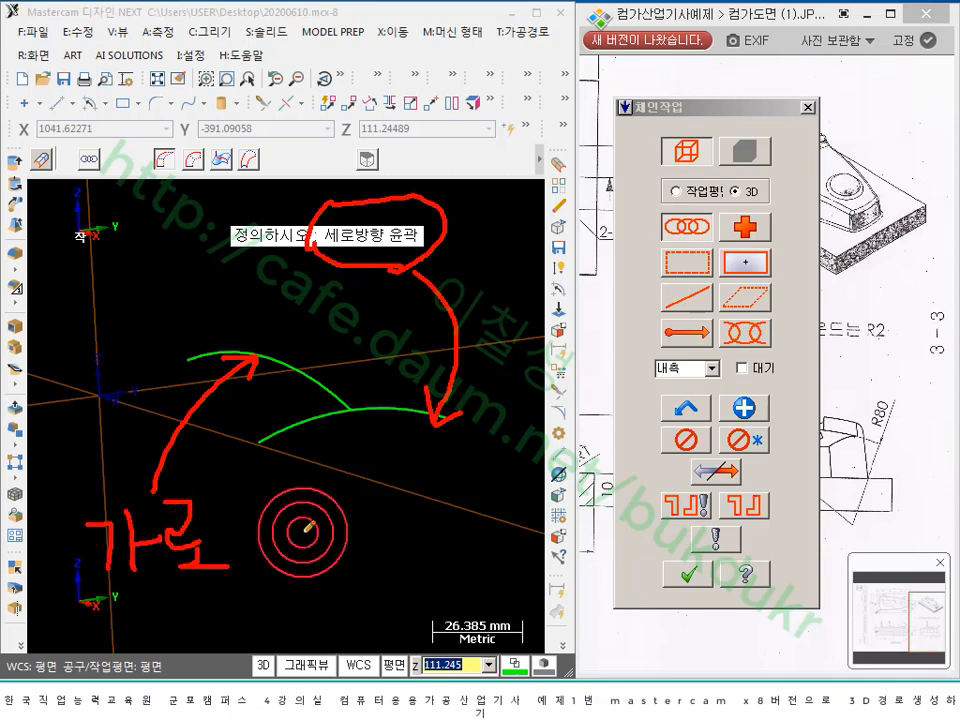
{"action": "right_click", "coordinate": [222, 253]}
{"action": "left_click", "coordinate": [253, 437]}
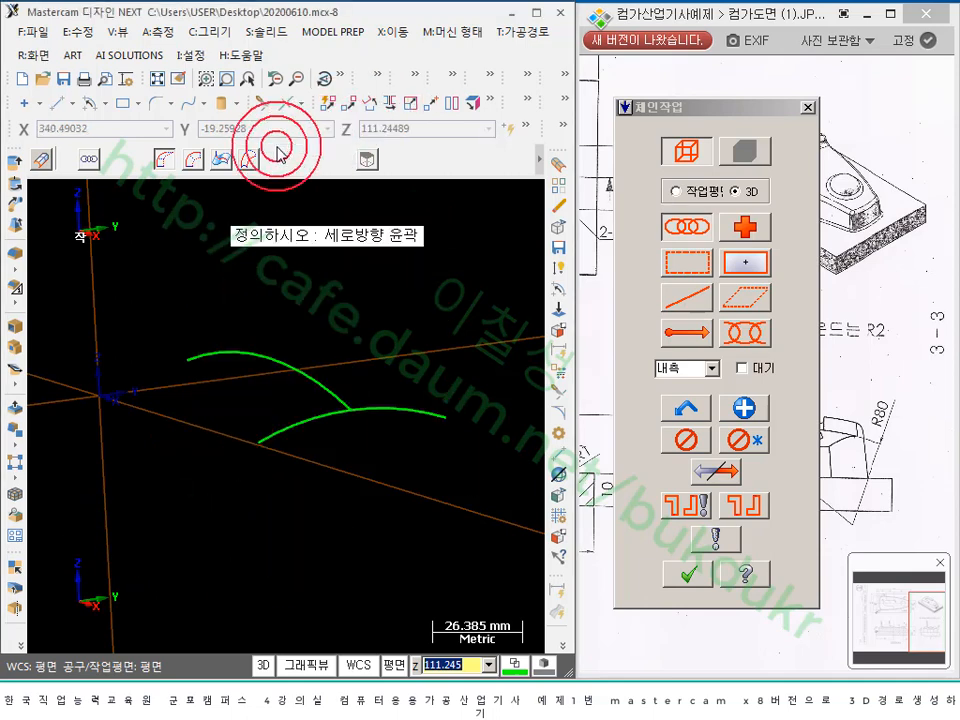
- Sweep the R80 cross-section arc as the across contour along the R200 arc to generate the curved top surface
{"action": "left_click", "coordinate": [429, 401]}
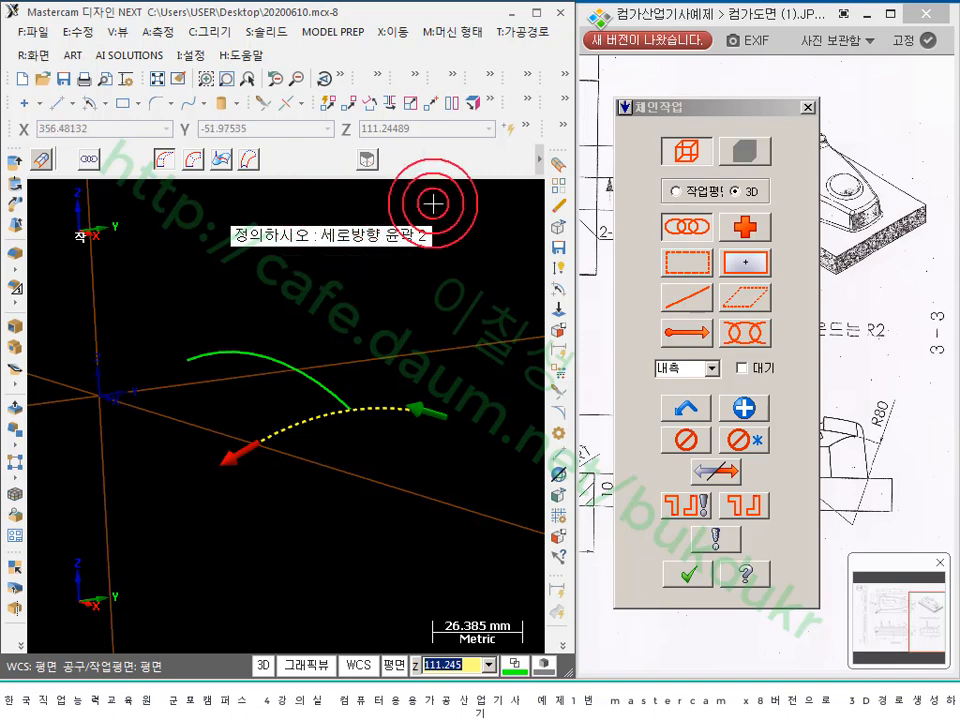
{"action": "left_click", "coordinate": [704, 578]}
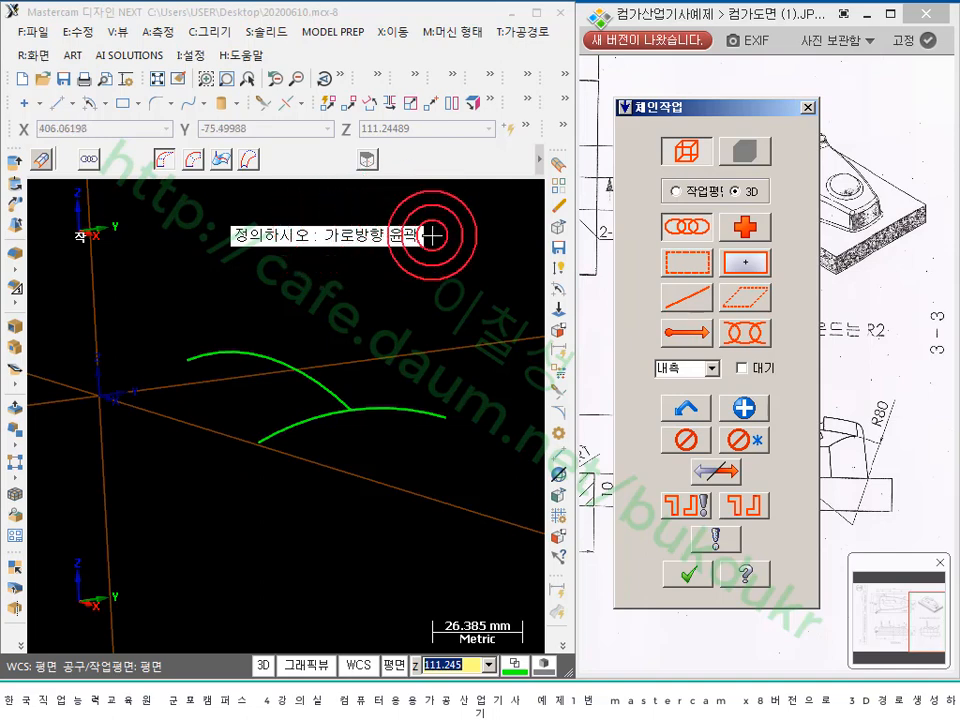
{"action": "left_click", "coordinate": [341, 390]}
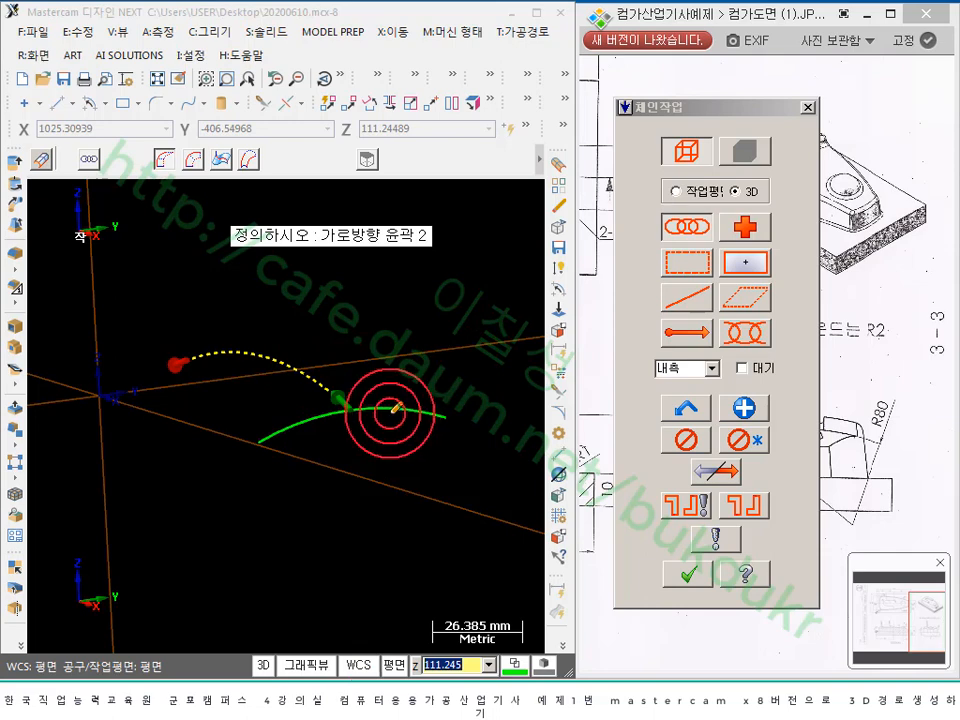
{"action": "left_click_drag", "start_coordinate": [326, 344], "coordinate": [187, 344]}
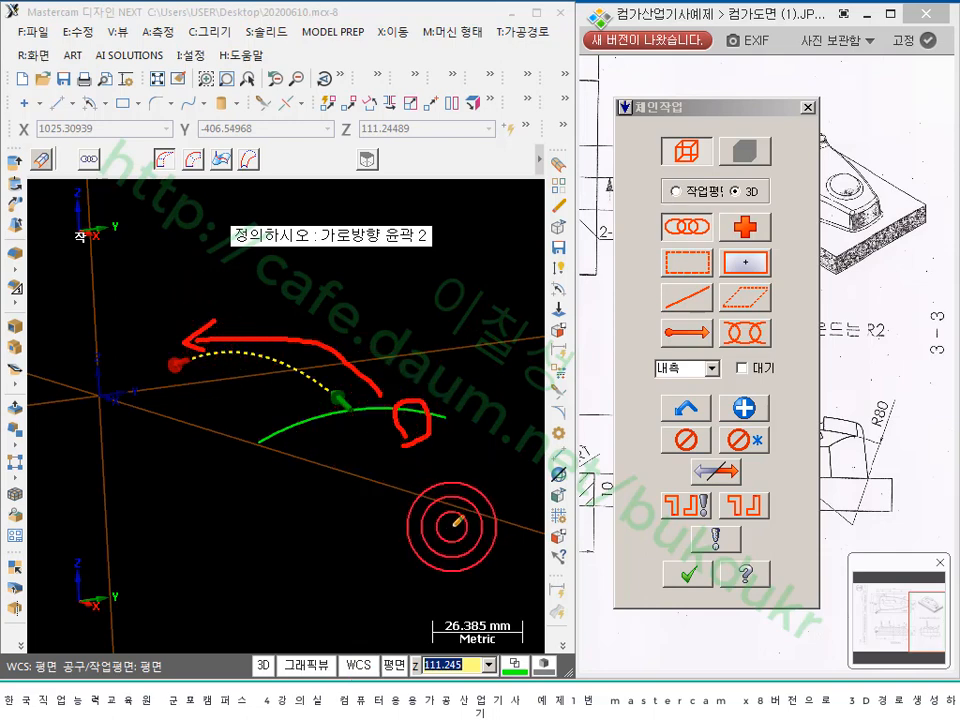
{"action": "right_click", "coordinate": [354, 366]}
{"action": "left_click", "coordinate": [400, 492]}
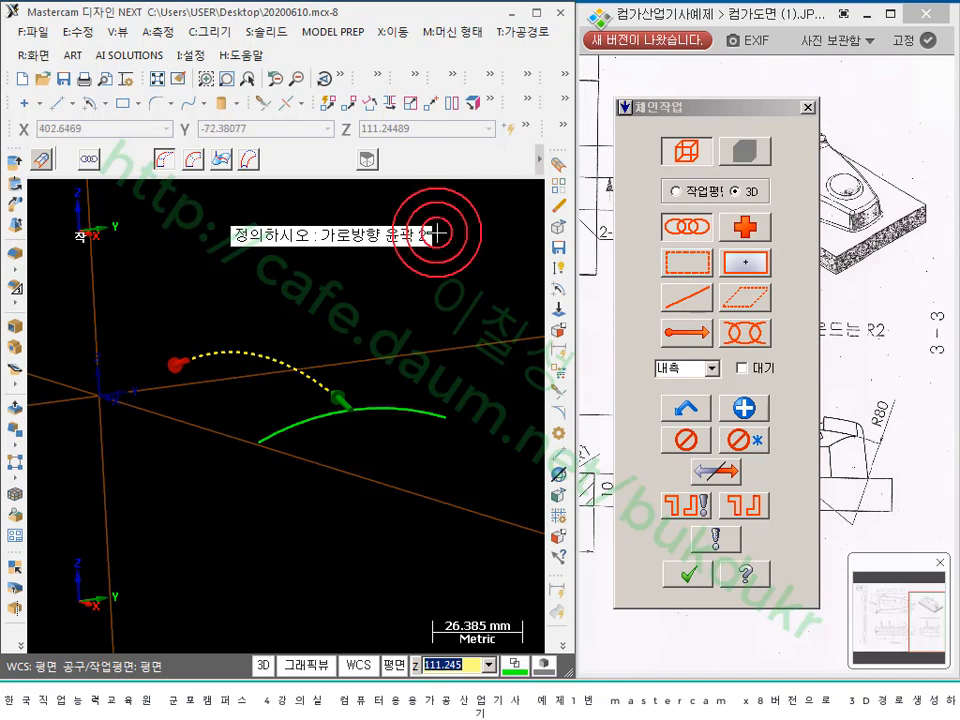
{"action": "left_click", "coordinate": [686, 577]}
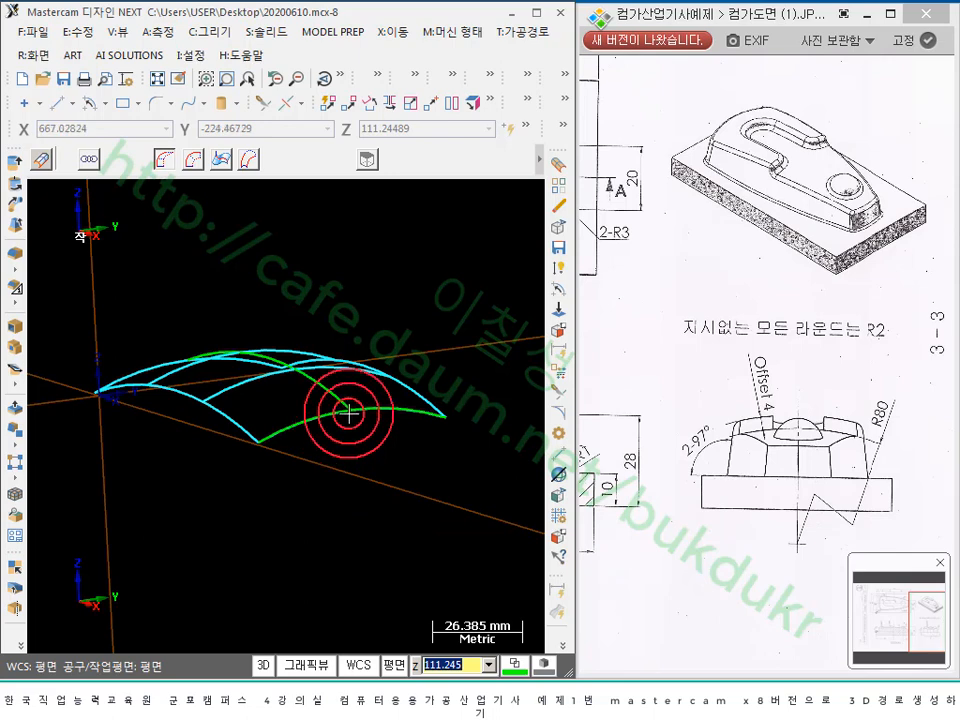
- Shade the swept surface and inspect its curvature from several angles
{"action": "middle_click_drag", "start_coordinate": [335, 340], "coordinate": [349, 380]}
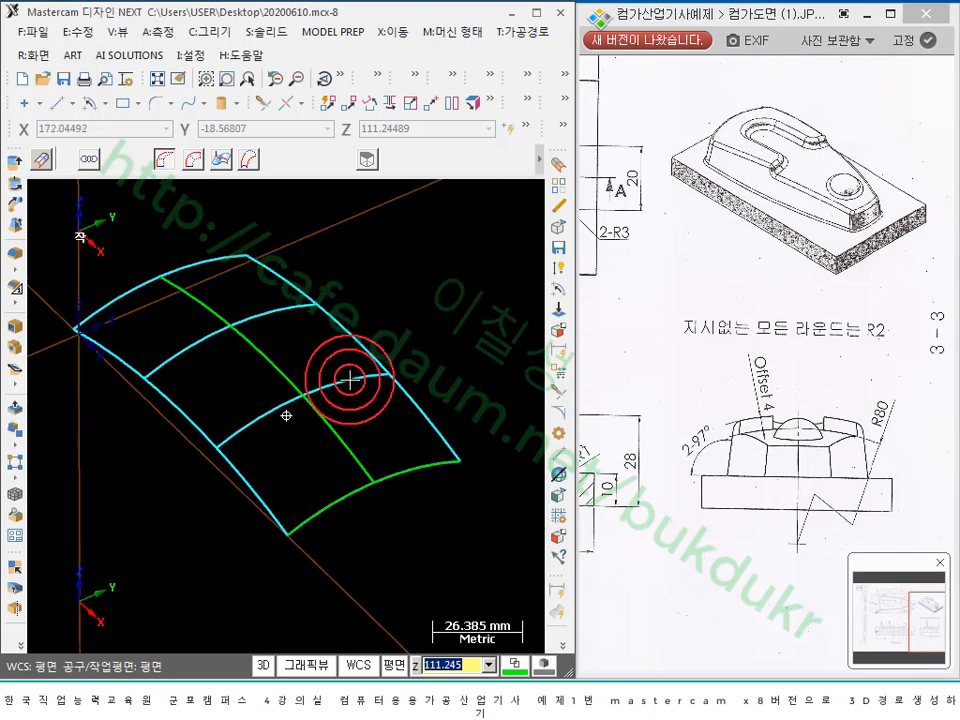
{"action": "scroll", "coordinate": [424, 317], "scroll_direction": "down", "scroll_amount": 1}
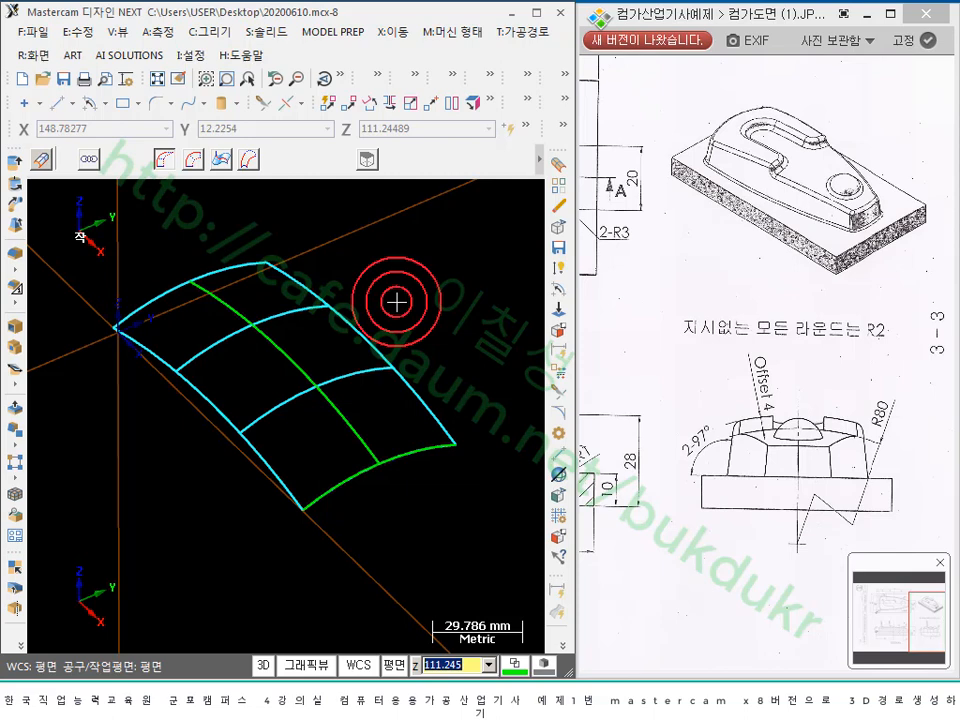
{"action": "key", "text": "alt+s"}
{"action": "scroll", "coordinate": [311, 328], "scroll_direction": "up", "scroll_amount": 3}
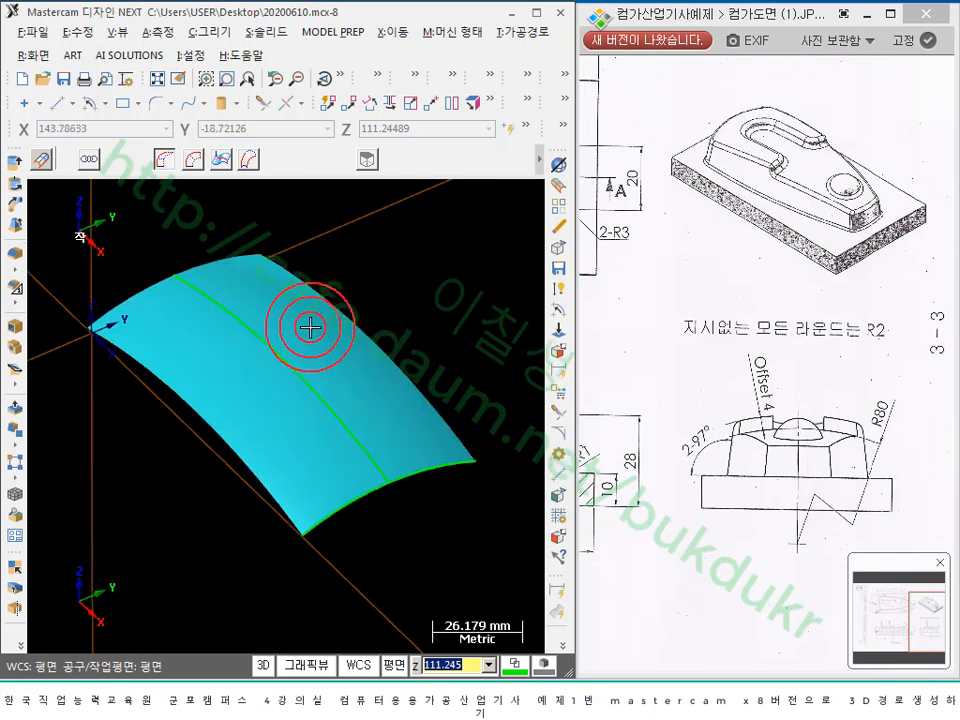
{"action": "mouse_move", "coordinate": [336, 313]}
{"action": "middle_mouse_down"}
{"action": "mouse_move", "coordinate": [364, 290]}
{"action": "mouse_move", "coordinate": [443, 283]}
{"action": "mouse_move", "coordinate": [433, 339]}
{"action": "mouse_move", "coordinate": [370, 339]}
{"action": "mouse_move", "coordinate": [416, 328]}
{"action": "mouse_move", "coordinate": [412, 319]}
{"action": "middle_mouse_up"}
{"action": "scroll", "coordinate": [446, 289], "scroll_direction": "down", "scroll_amount": 3}
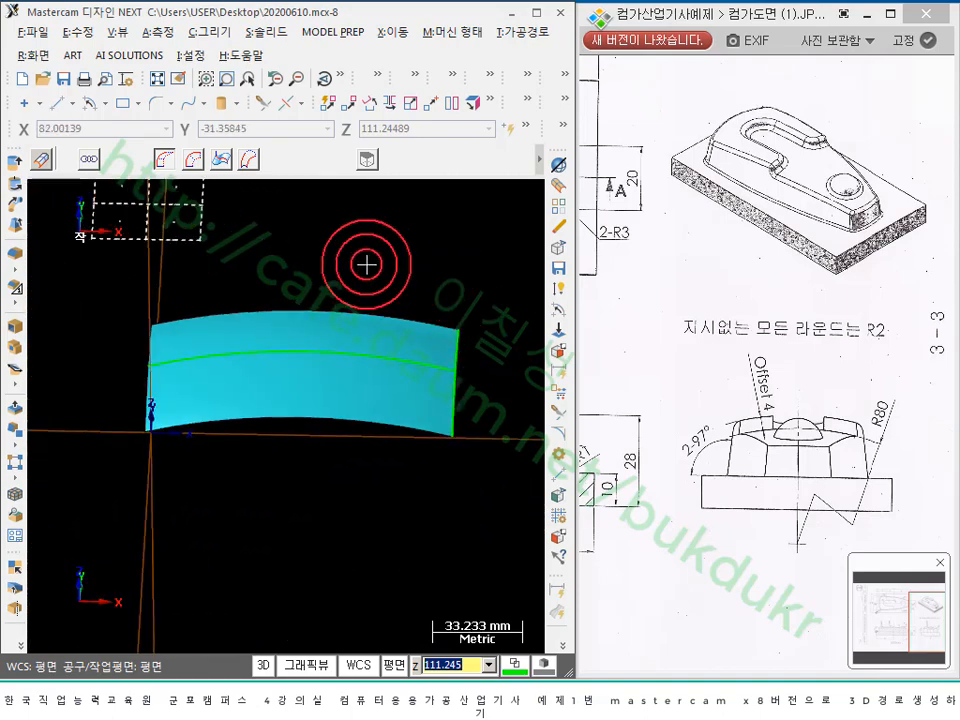
- Show the surface as wireframe in the top view and mark with the screen pen how the R80 section shifts parallel along the sweep
{"action": "key", "text": "alt+1"}
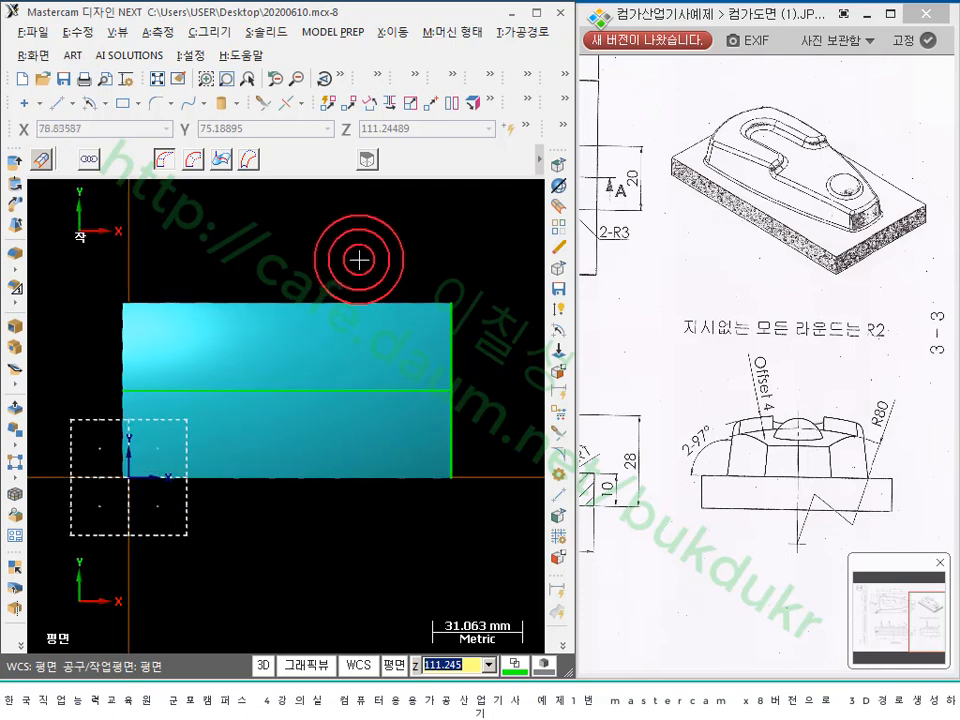
{"action": "scroll", "coordinate": [317, 238], "scroll_direction": "down", "scroll_amount": 1}
{"action": "scroll", "coordinate": [317, 238], "scroll_direction": "up", "scroll_amount": 1}
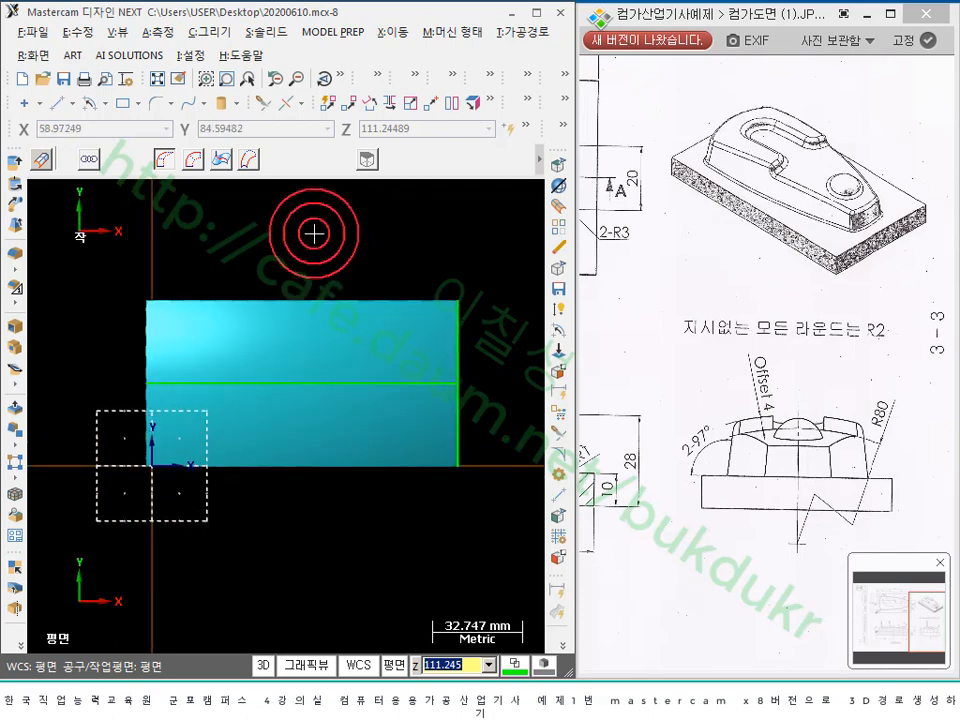
{"action": "key", "text": "alt+s"}
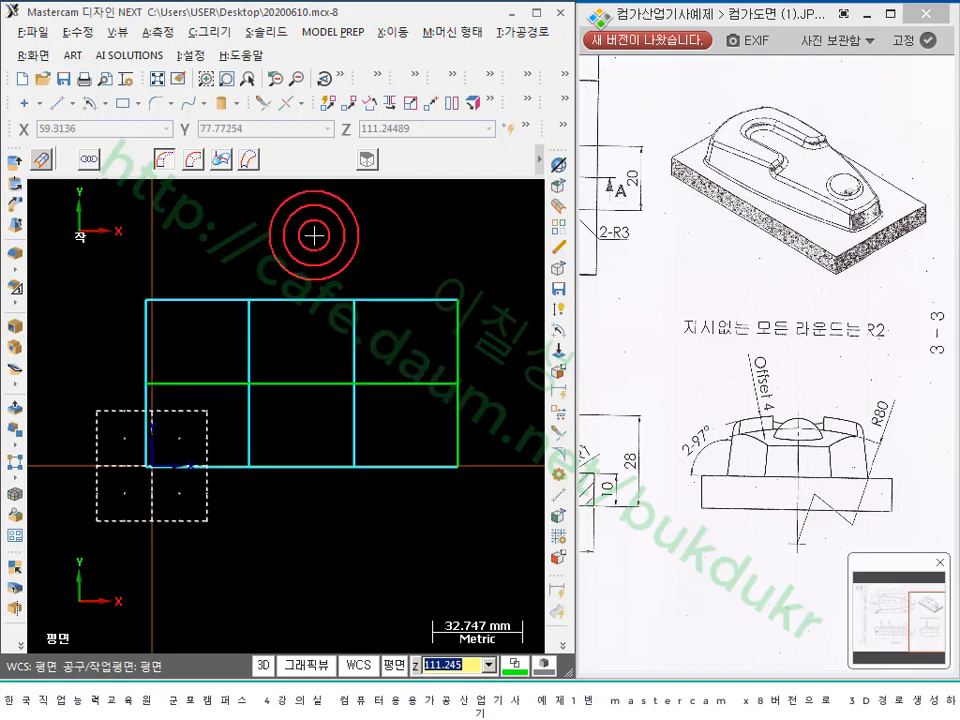
{"action": "left_click", "coordinate": [353, 697]}
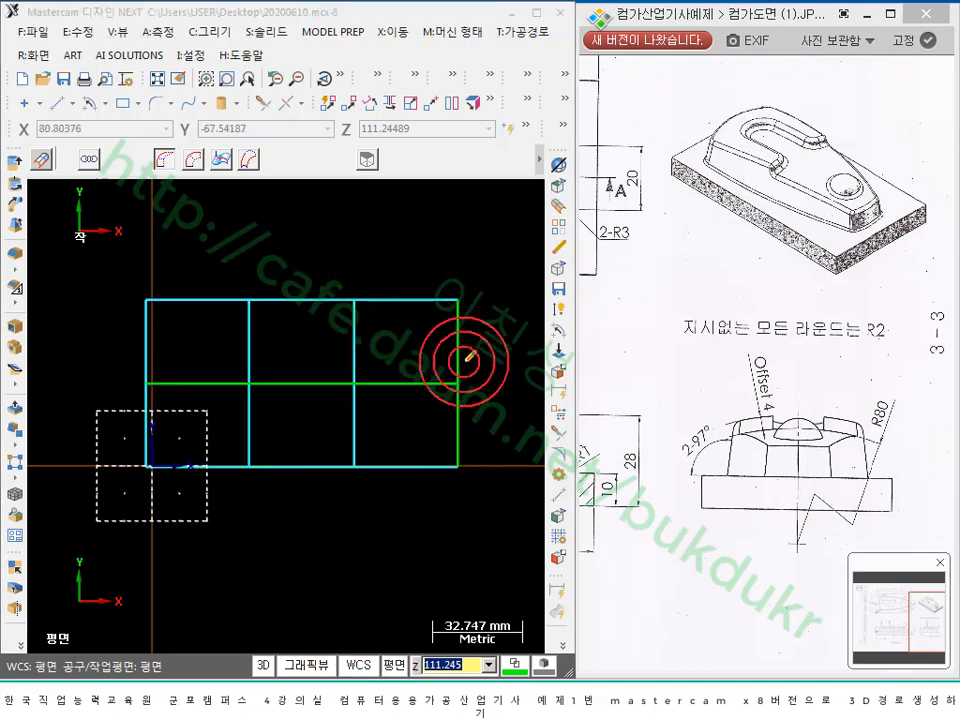
{"action": "mouse_move", "coordinate": [451, 340]}
{"action": "left_mouse_down"}
{"action": "mouse_move", "coordinate": [468, 348]}
{"action": "mouse_move", "coordinate": [449, 357]}
{"action": "left_mouse_up"}
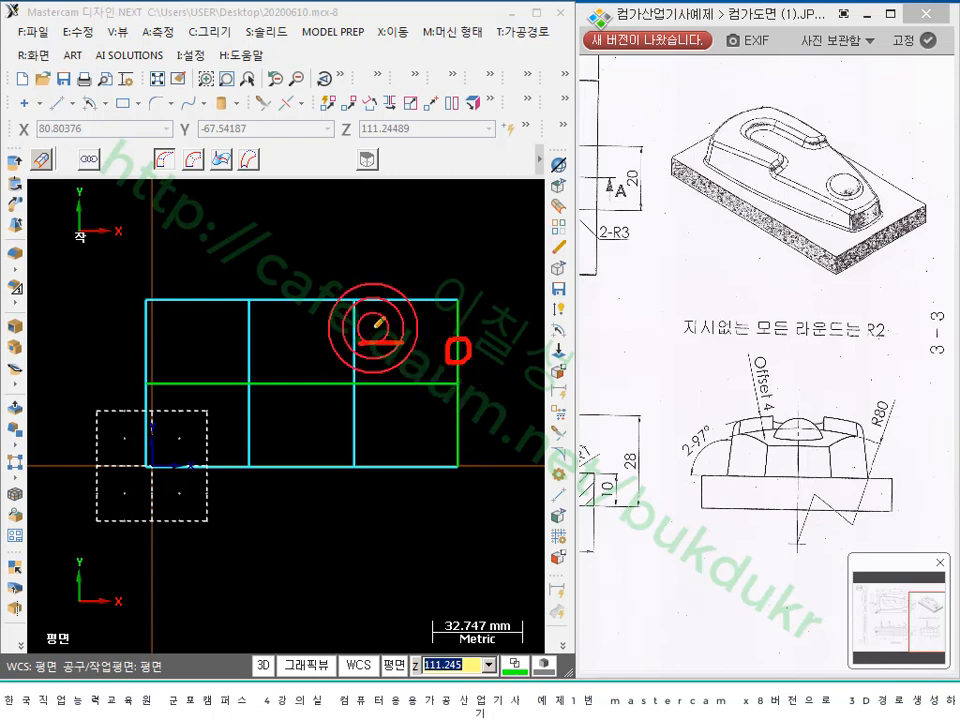
{"action": "left_click_drag", "start_coordinate": [359, 343], "coordinate": [376, 355]}
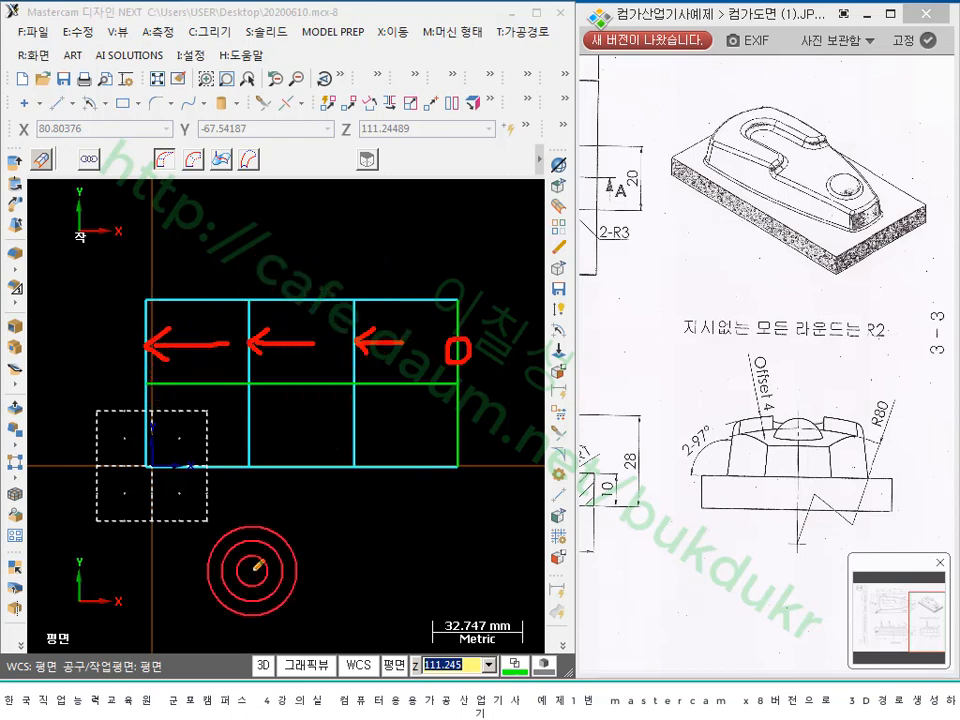
{"action": "left_click_drag", "start_coordinate": [386, 394], "coordinate": [397, 553]}
{"action": "left_click_drag", "start_coordinate": [320, 244], "coordinate": [323, 271]}
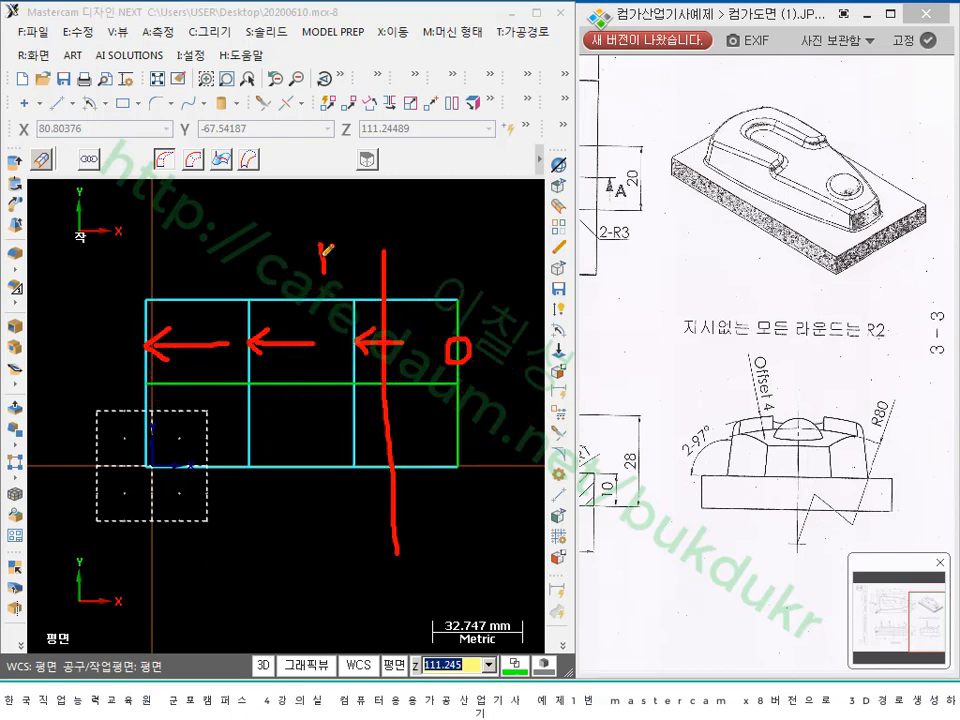
{"action": "left_click_drag", "start_coordinate": [263, 257], "coordinate": [266, 563]}
{"action": "left_click_drag", "start_coordinate": [207, 268], "coordinate": [213, 550]}
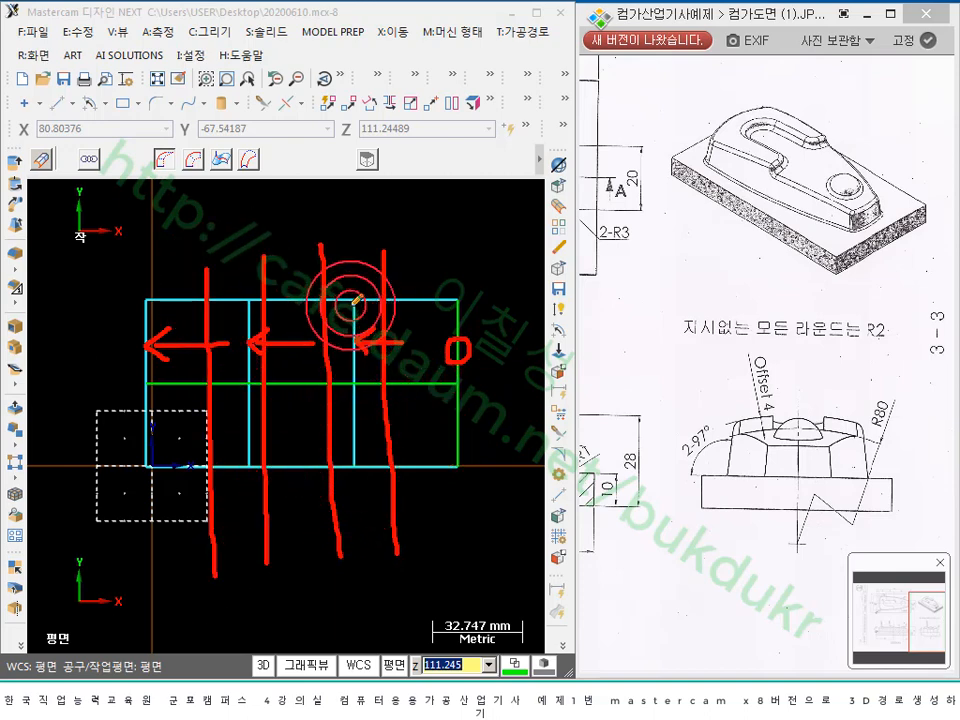
{"action": "right_click", "coordinate": [428, 243]}
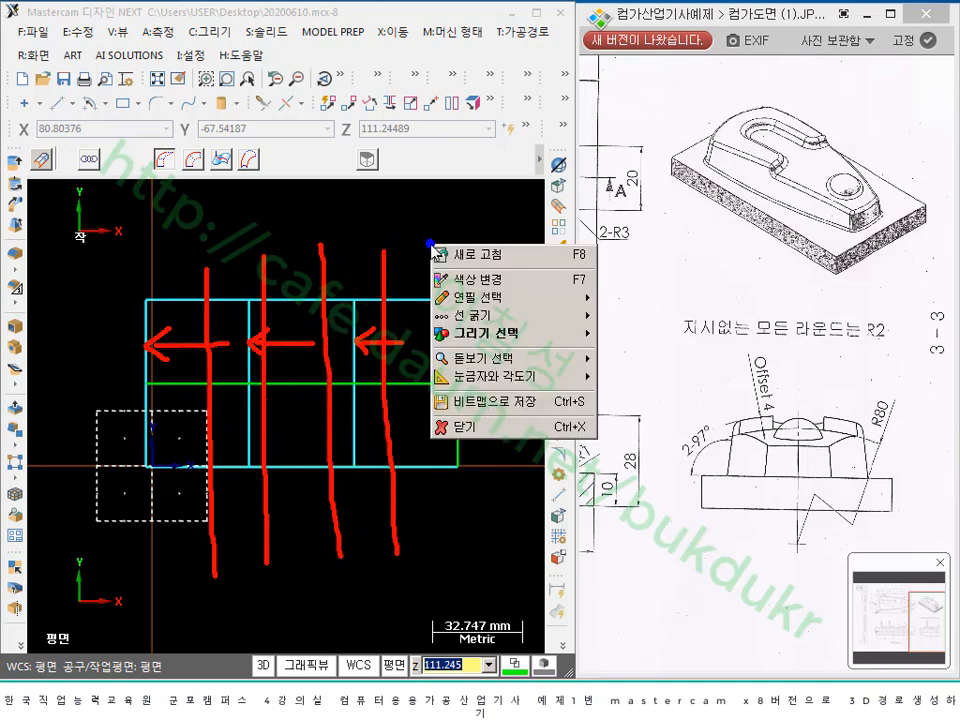
{"action": "left_click", "coordinate": [489, 424]}
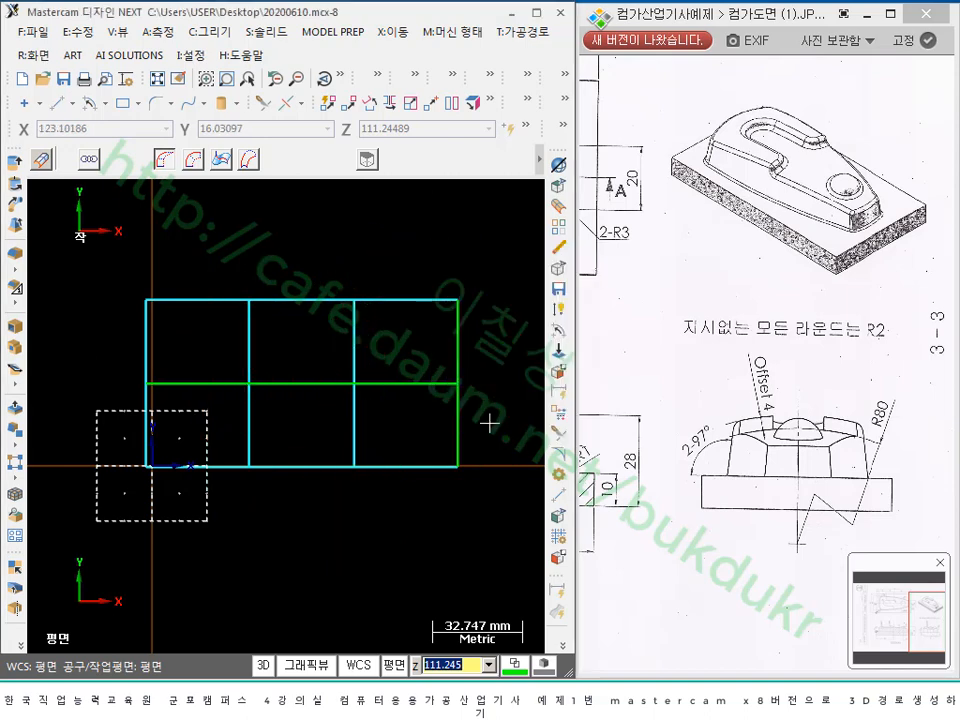
- Preview the sweep with the rotate method and mark its sections against the R80 arc on the drawing
{"action": "left_click", "coordinate": [193, 162]}
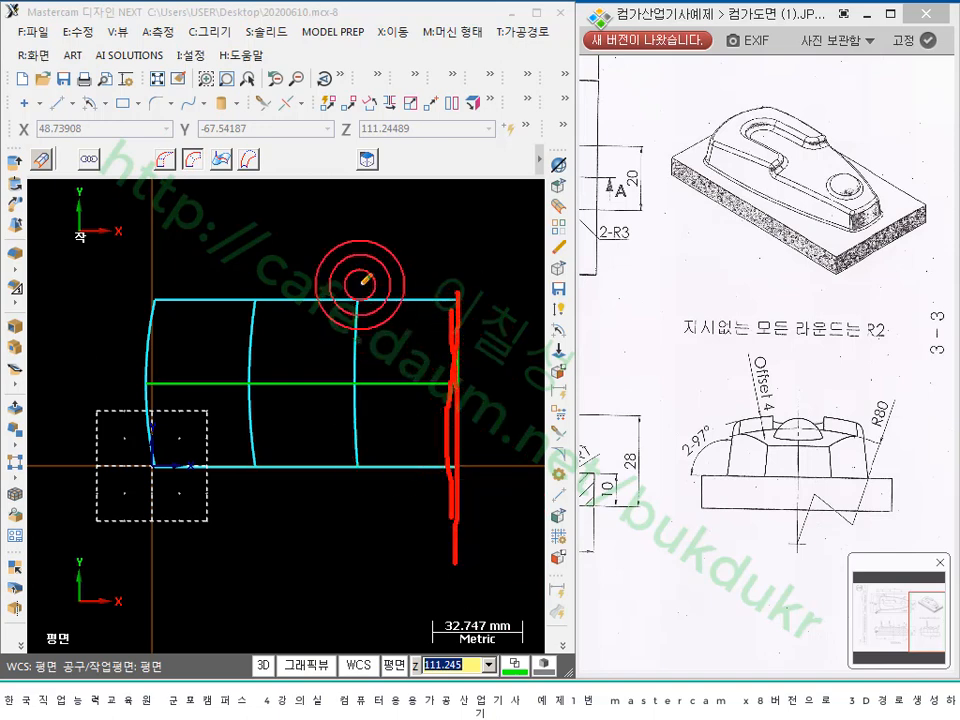
{"action": "left_click_drag", "start_coordinate": [355, 274], "coordinate": [358, 508]}
{"action": "left_click_drag", "start_coordinate": [259, 285], "coordinate": [260, 557]}
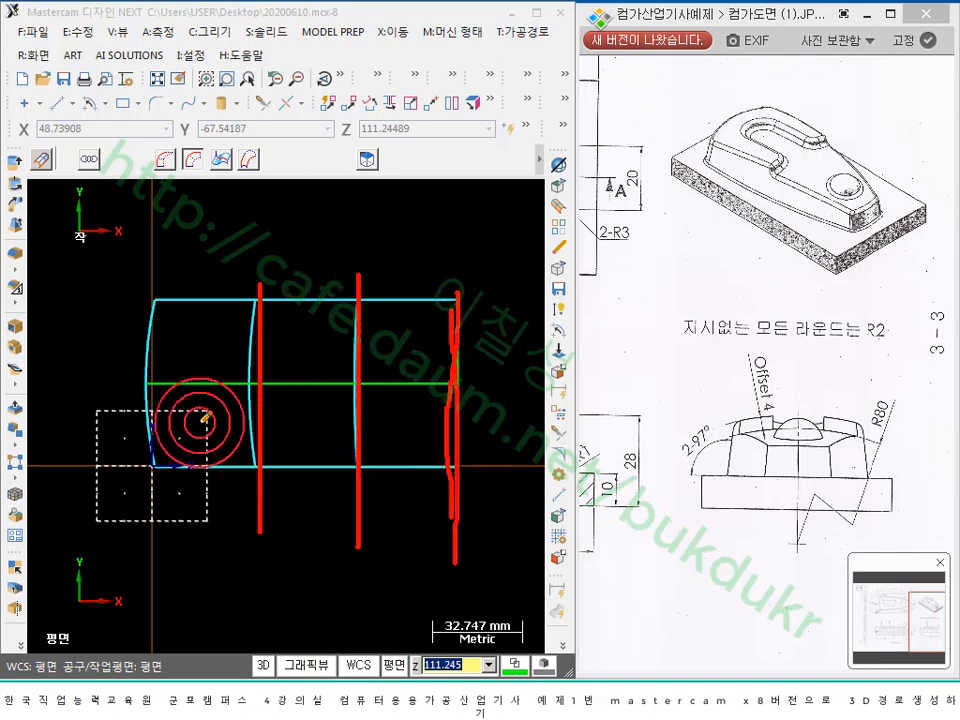
{"action": "left_click_drag", "start_coordinate": [161, 270], "coordinate": [160, 520]}
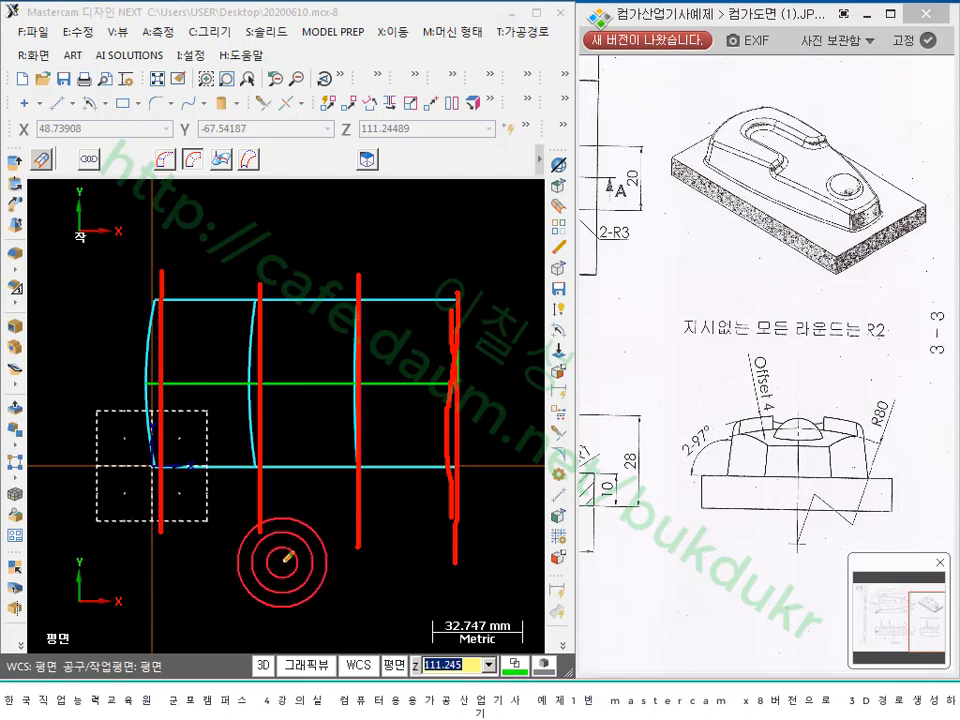
{"action": "left_click_drag", "start_coordinate": [173, 198], "coordinate": [158, 198]}
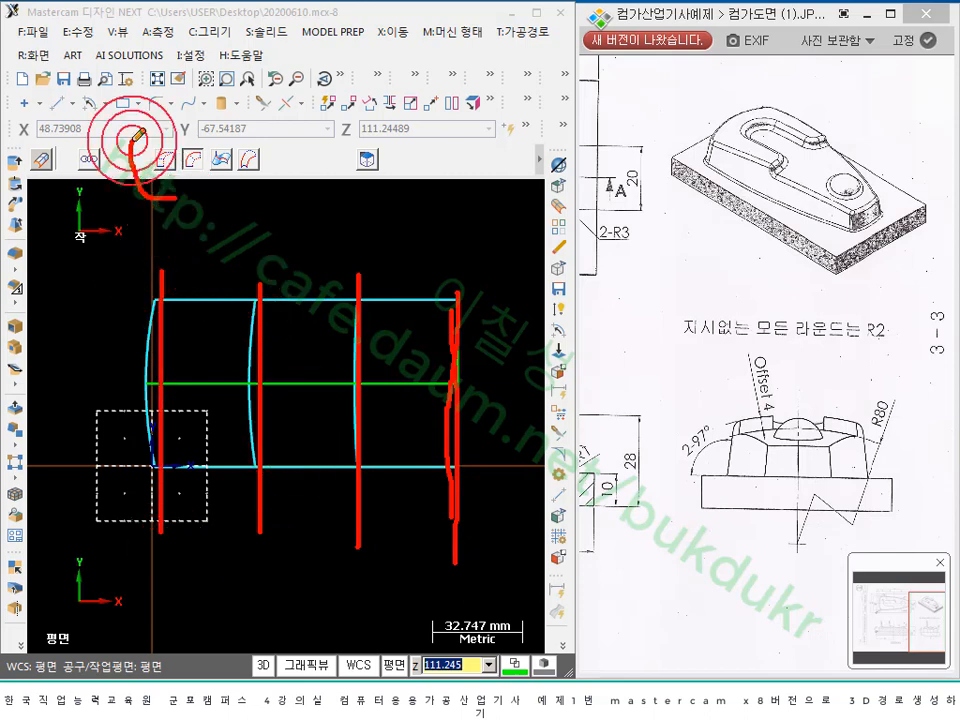
{"action": "mouse_move", "coordinate": [133, 140]}
{"action": "left_mouse_down"}
{"action": "mouse_move", "coordinate": [161, 138]}
{"action": "mouse_move", "coordinate": [181, 196]}
{"action": "left_mouse_up"}
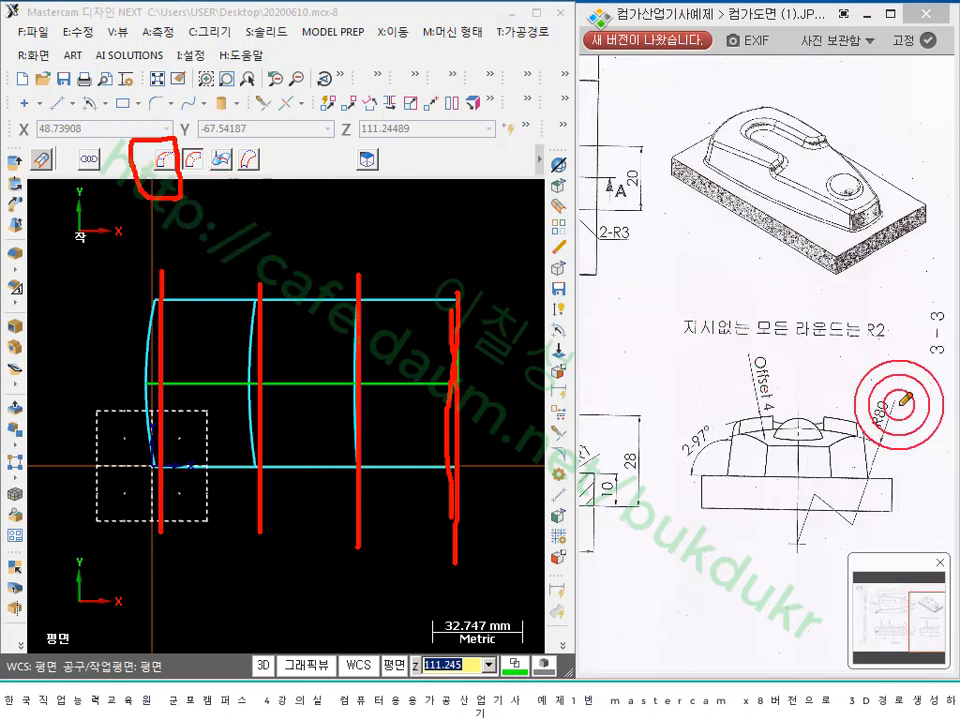
{"action": "mouse_move", "coordinate": [872, 387]}
{"action": "left_mouse_down"}
{"action": "mouse_move", "coordinate": [913, 420]}
{"action": "mouse_move", "coordinate": [902, 423]}
{"action": "left_mouse_up"}
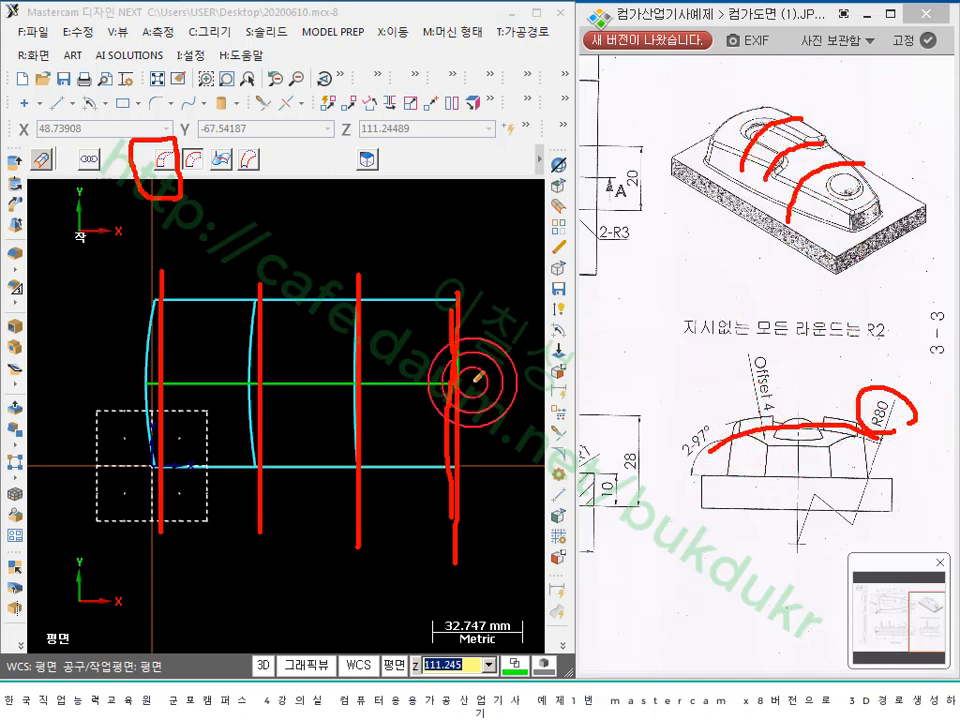
{"action": "left_click_drag", "start_coordinate": [860, 434], "coordinate": [930, 434]}
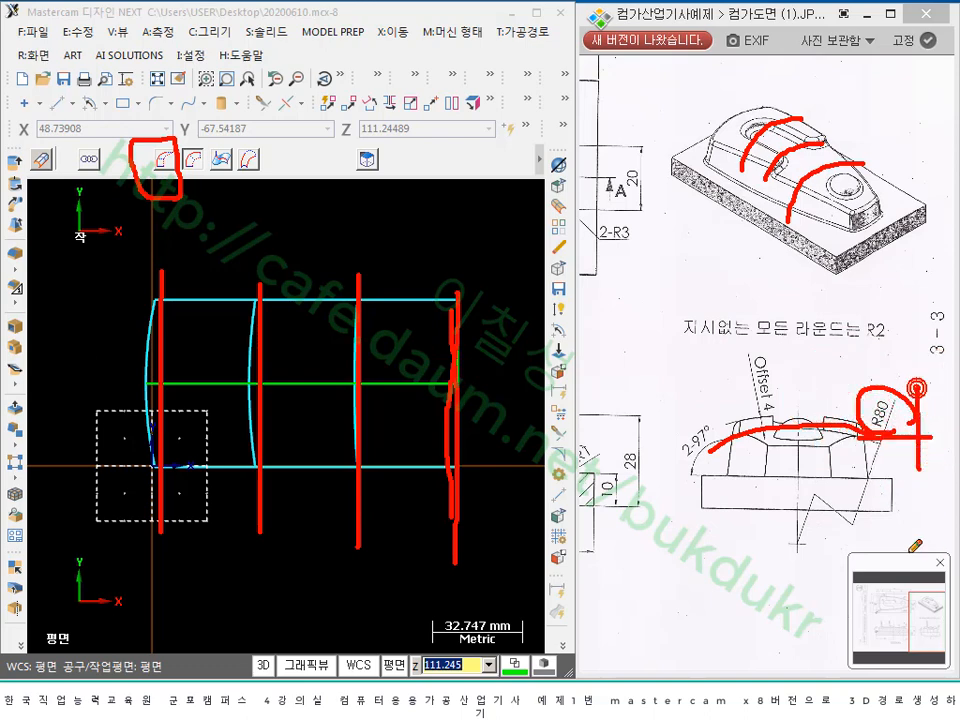
- Remove the pen marks, accept the swept surface with the translate method, and leave the follow-up chaining dialog
{"action": "right_click", "coordinate": [664, 342]}
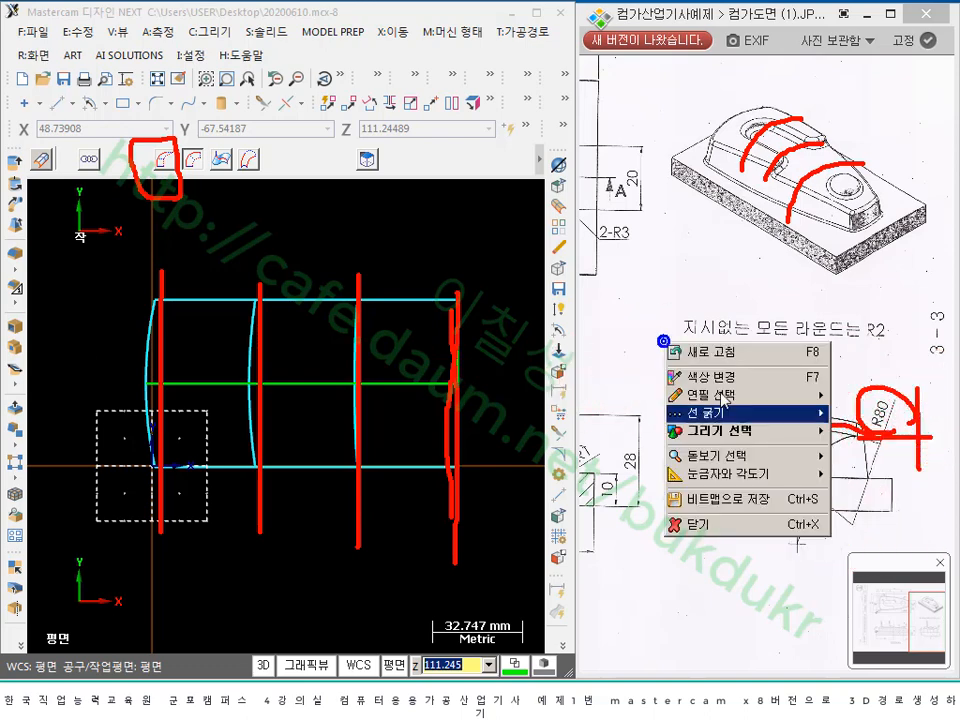
{"action": "left_click", "coordinate": [716, 525]}
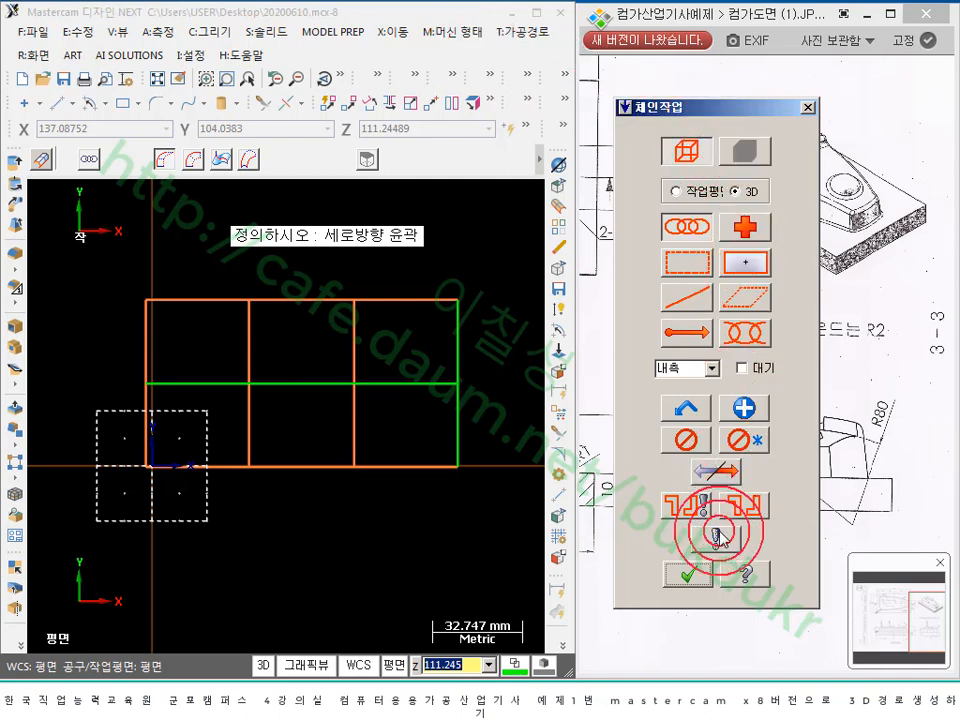
{"action": "left_click", "coordinate": [808, 108]}
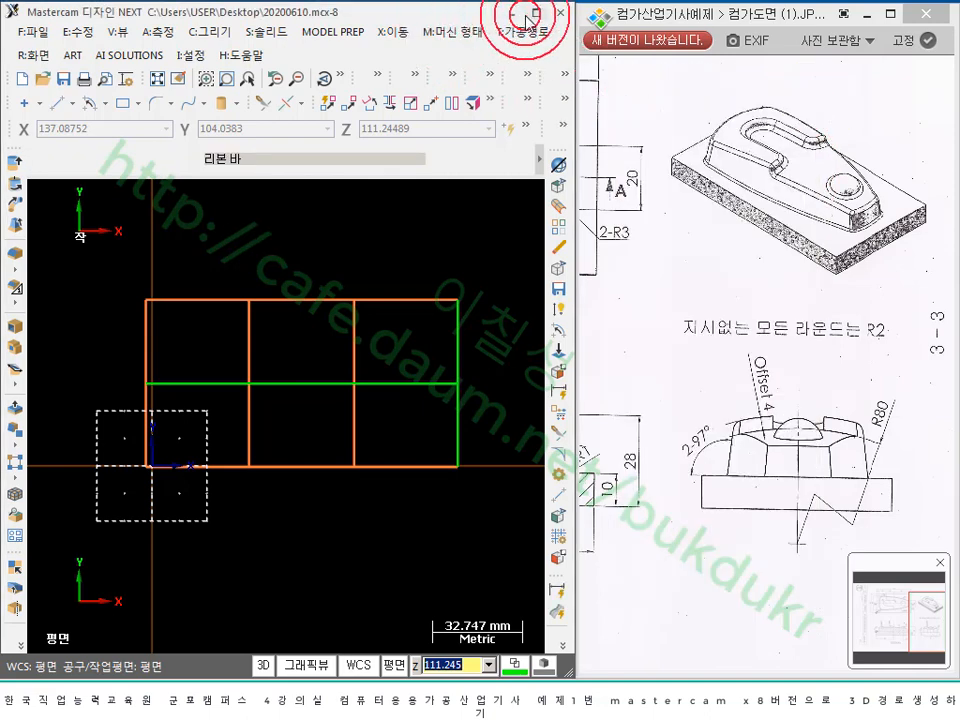
- Maximize the modelling window and show the swept surface shaded in the isometric view
{"action": "left_click", "coordinate": [538, 14]}
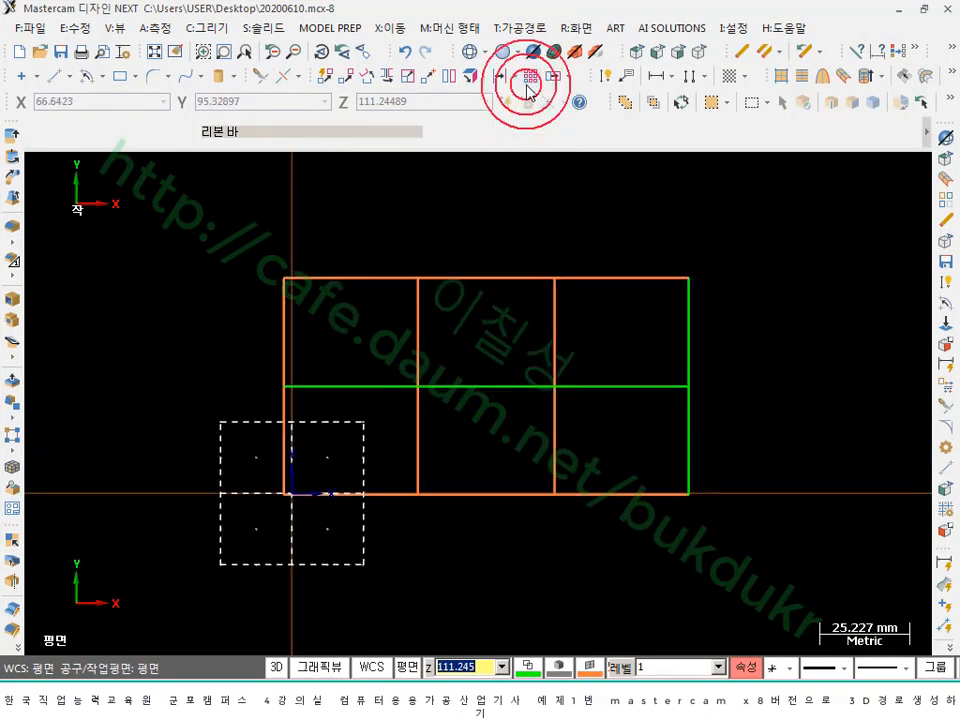
{"action": "left_click", "coordinate": [699, 51]}
{"action": "scroll", "coordinate": [787, 323], "scroll_direction": "down", "scroll_amount": 1}
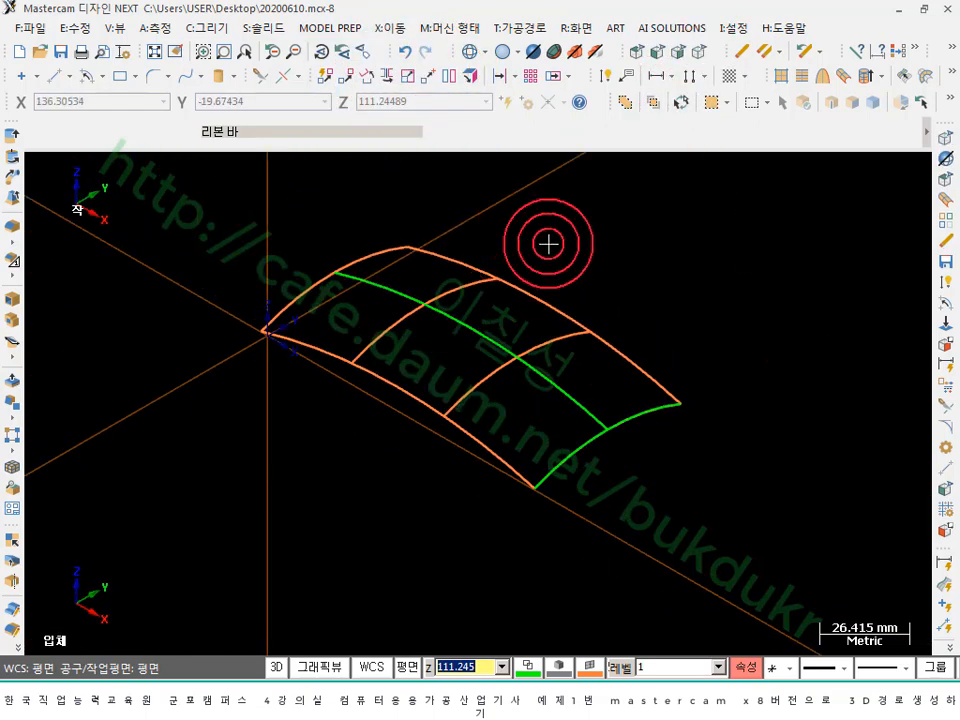
{"action": "key", "text": "alt+s"}
{"action": "scroll", "coordinate": [393, 292], "scroll_direction": "up", "scroll_amount": 1}
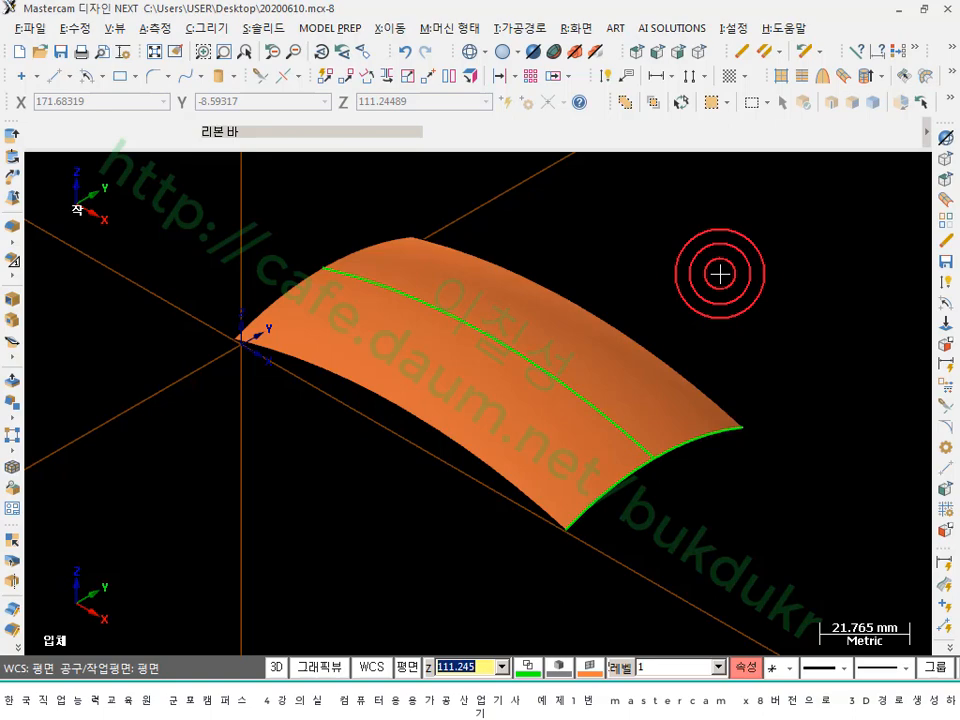
- Bring back the hidden solid body and base geometry around the swept surface
{"action": "key", "text": "alt+e"}
{"action": "scroll", "coordinate": [537, 387], "scroll_direction": "up", "scroll_amount": 5}
{"action": "middle_click_drag", "start_coordinate": [541, 367], "coordinate": [495, 395]}
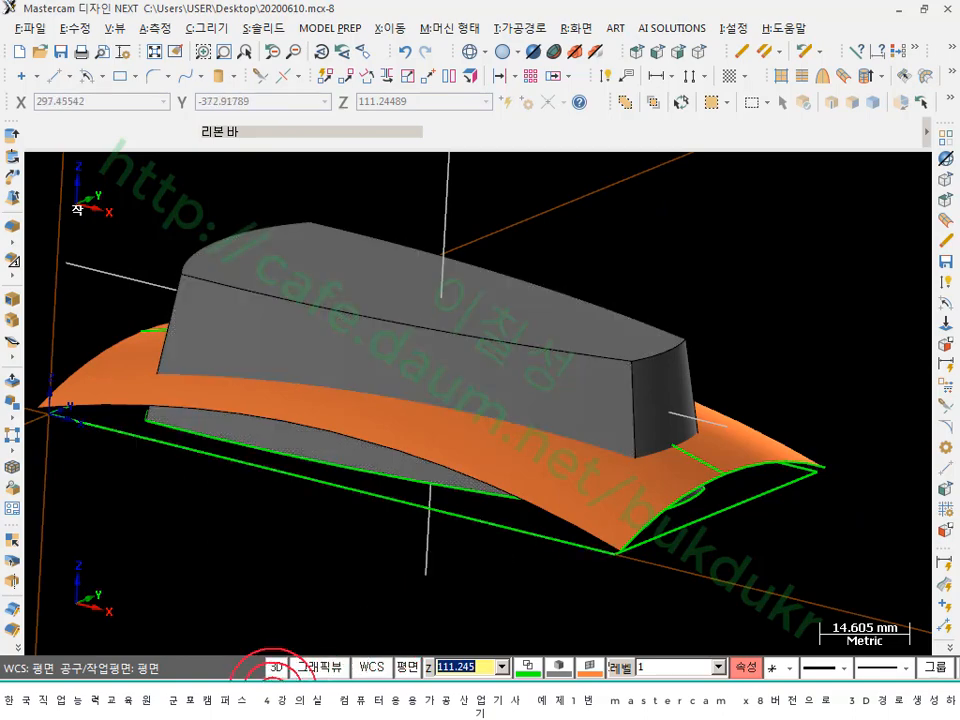
- Switch to the drawing viewer, maximize it, and mark the Offset 4 note and the R200 curve with its offset in section A-A
{"action": "left_click", "coordinate": [272, 692]}
{"action": "left_click", "coordinate": [896, 14]}
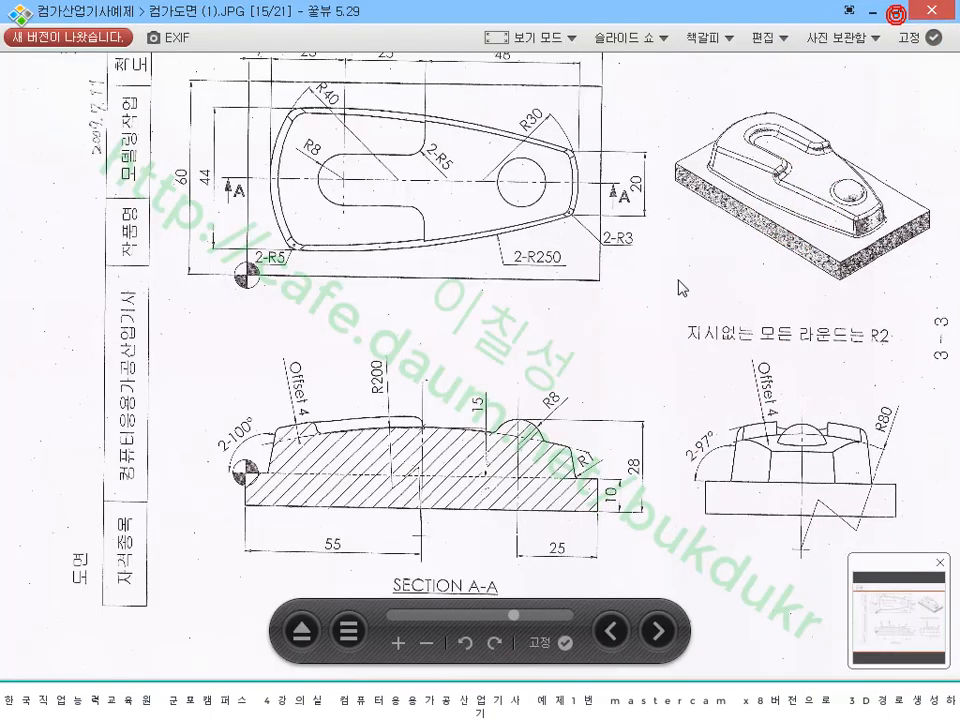
{"action": "mouse_move", "coordinate": [552, 329]}
{"action": "left_mouse_down"}
{"action": "mouse_move", "coordinate": [551, 337]}
{"action": "mouse_move", "coordinate": [536, 302]}
{"action": "mouse_move", "coordinate": [537, 341]}
{"action": "mouse_move", "coordinate": [536, 278]}
{"action": "left_mouse_up"}
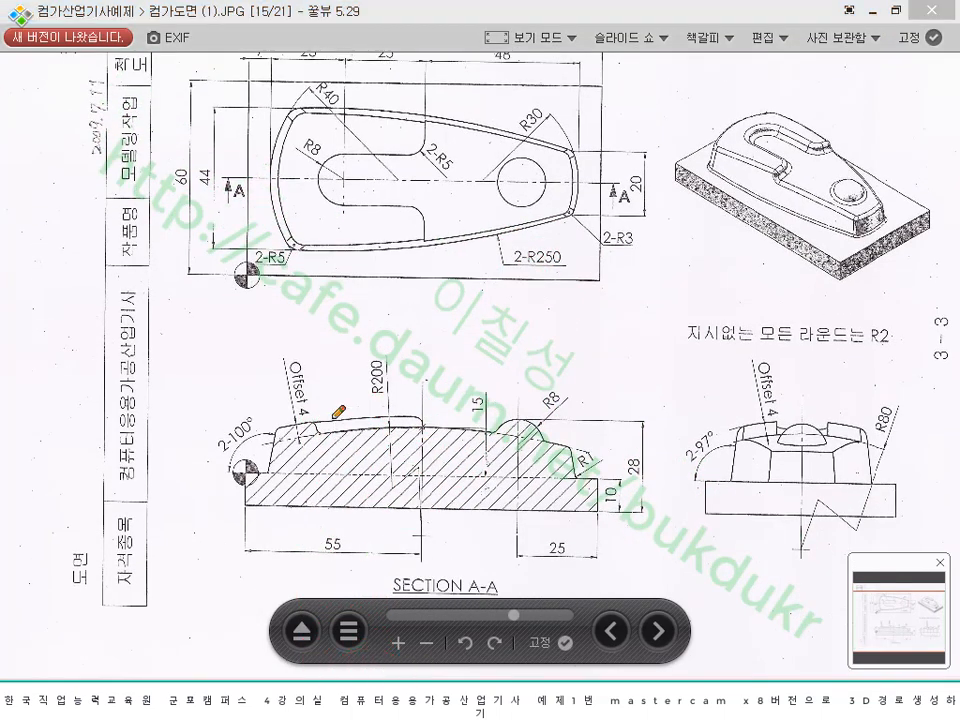
{"action": "mouse_move", "coordinate": [279, 357]}
{"action": "left_mouse_down"}
{"action": "mouse_move", "coordinate": [305, 360]}
{"action": "mouse_move", "coordinate": [320, 412]}
{"action": "left_mouse_up"}
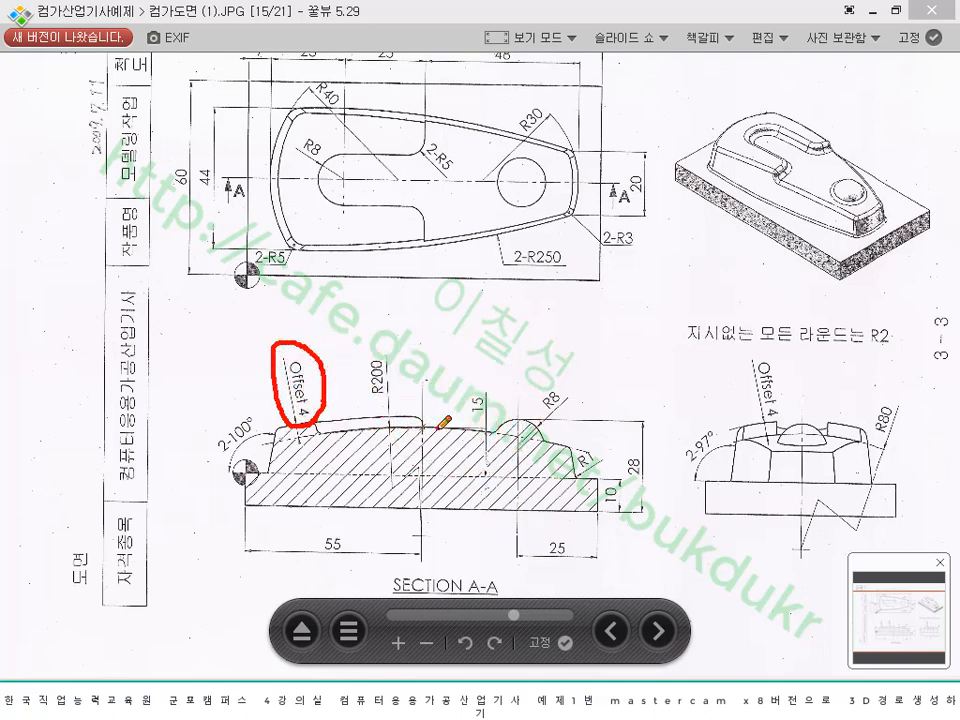
{"action": "left_click_drag", "start_coordinate": [495, 428], "coordinate": [583, 448]}
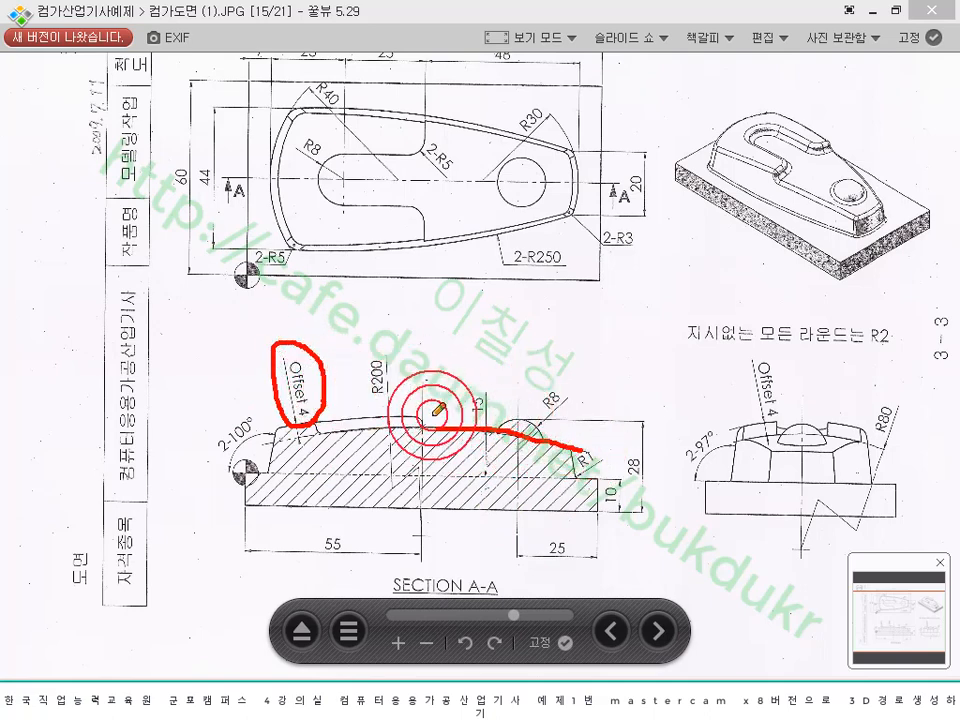
{"action": "left_click_drag", "start_coordinate": [546, 414], "coordinate": [628, 436]}
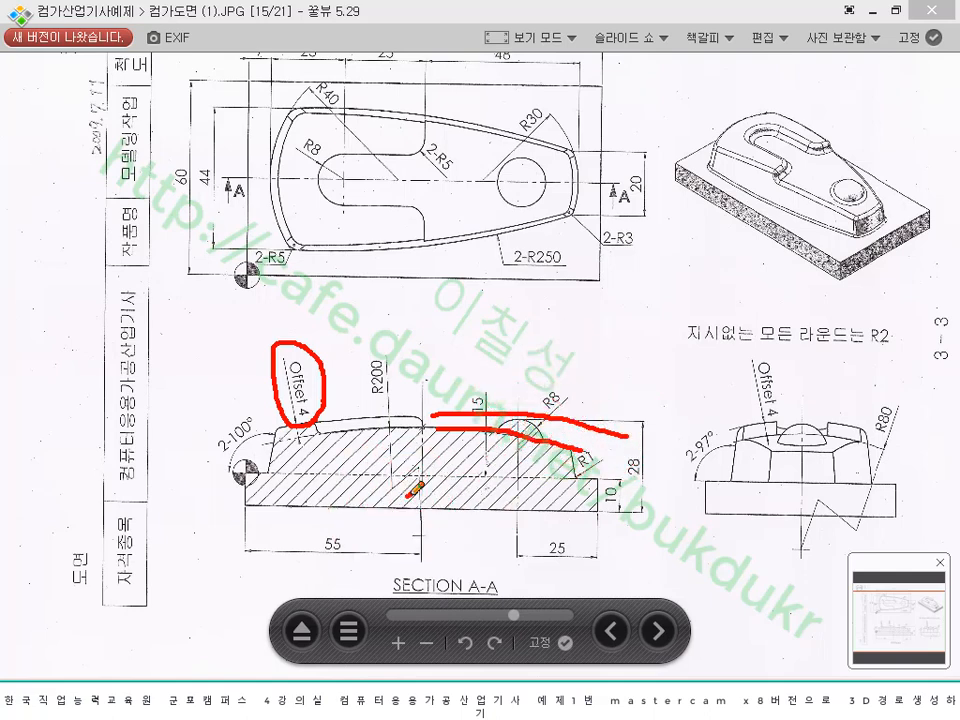
- Mark the body, the extended R200 and offset curves in section A-A, and the slotted region in the plan view
{"action": "left_click_drag", "start_coordinate": [405, 468], "coordinate": [396, 488]}
{"action": "mouse_move", "coordinate": [248, 438]}
{"action": "left_mouse_down"}
{"action": "mouse_move", "coordinate": [300, 420]}
{"action": "mouse_move", "coordinate": [605, 408]}
{"action": "left_mouse_up"}
{"action": "mouse_move", "coordinate": [213, 467]}
{"action": "left_mouse_down"}
{"action": "mouse_move", "coordinate": [255, 447]}
{"action": "mouse_move", "coordinate": [457, 408]}
{"action": "mouse_move", "coordinate": [640, 470]}
{"action": "left_mouse_up"}
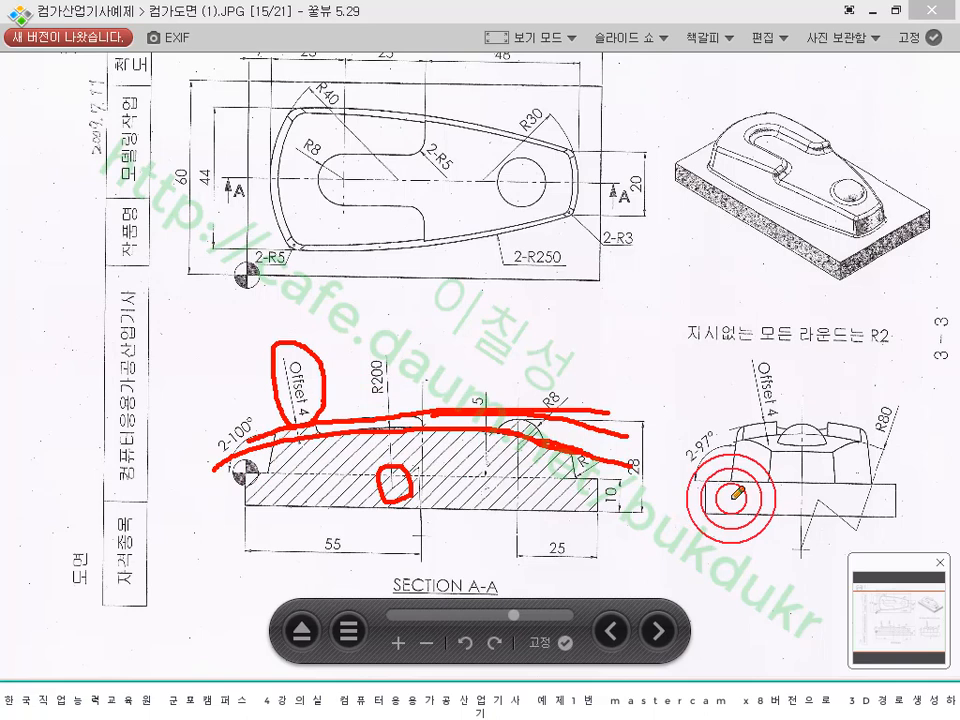
{"action": "mouse_move", "coordinate": [378, 258]}
{"action": "left_mouse_down"}
{"action": "mouse_move", "coordinate": [313, 265]}
{"action": "mouse_move", "coordinate": [367, 77]}
{"action": "mouse_move", "coordinate": [377, 246]}
{"action": "mouse_move", "coordinate": [345, 256]}
{"action": "left_mouse_up"}
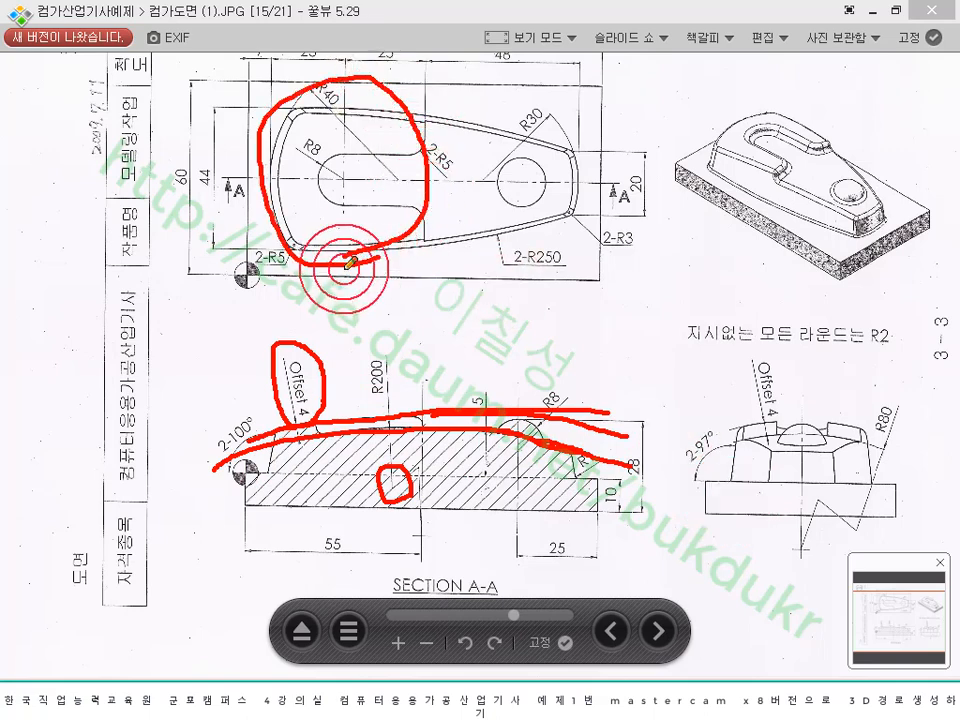
- Circle the raised slotted region in the isometric sketch, mark the raised and lower top faces with arrows, and clear all markings
{"action": "mouse_move", "coordinate": [780, 171]}
{"action": "left_mouse_down"}
{"action": "mouse_move", "coordinate": [766, 98]}
{"action": "mouse_move", "coordinate": [768, 178]}
{"action": "left_mouse_up"}
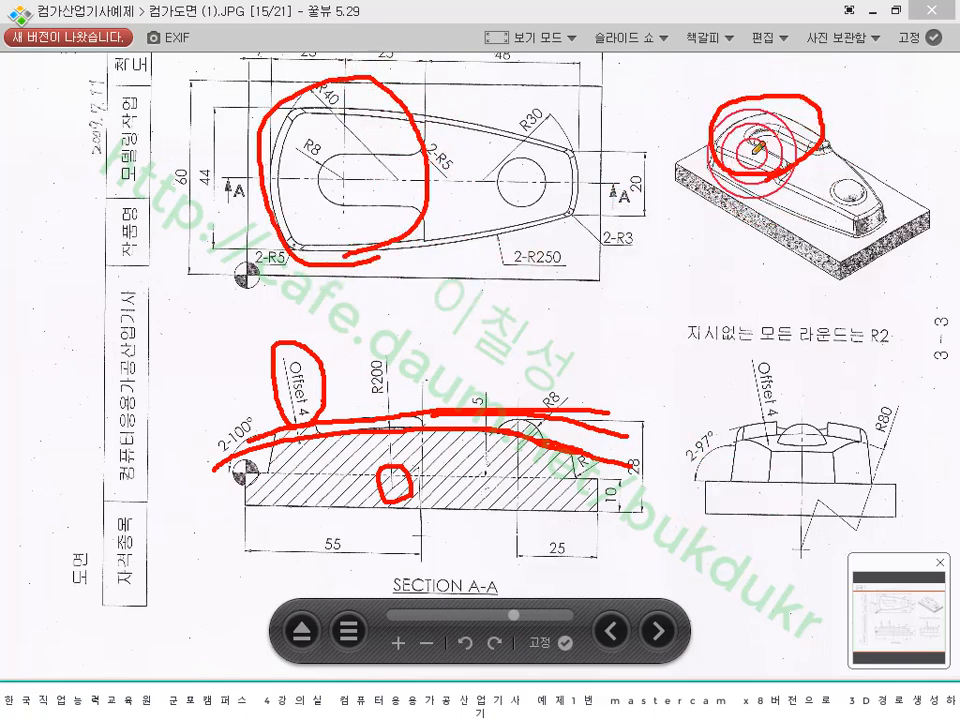
{"action": "mouse_move", "coordinate": [822, 89]}
{"action": "left_mouse_down"}
{"action": "mouse_move", "coordinate": [796, 123]}
{"action": "mouse_move", "coordinate": [814, 121]}
{"action": "left_mouse_up"}
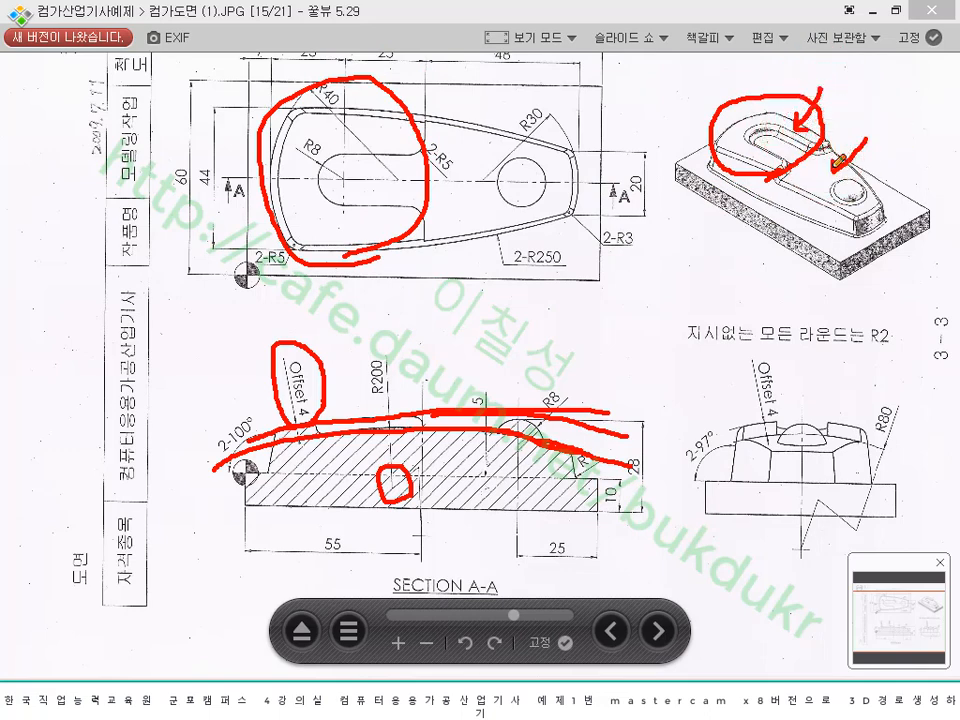
{"action": "left_click_drag", "start_coordinate": [833, 167], "coordinate": [848, 174]}
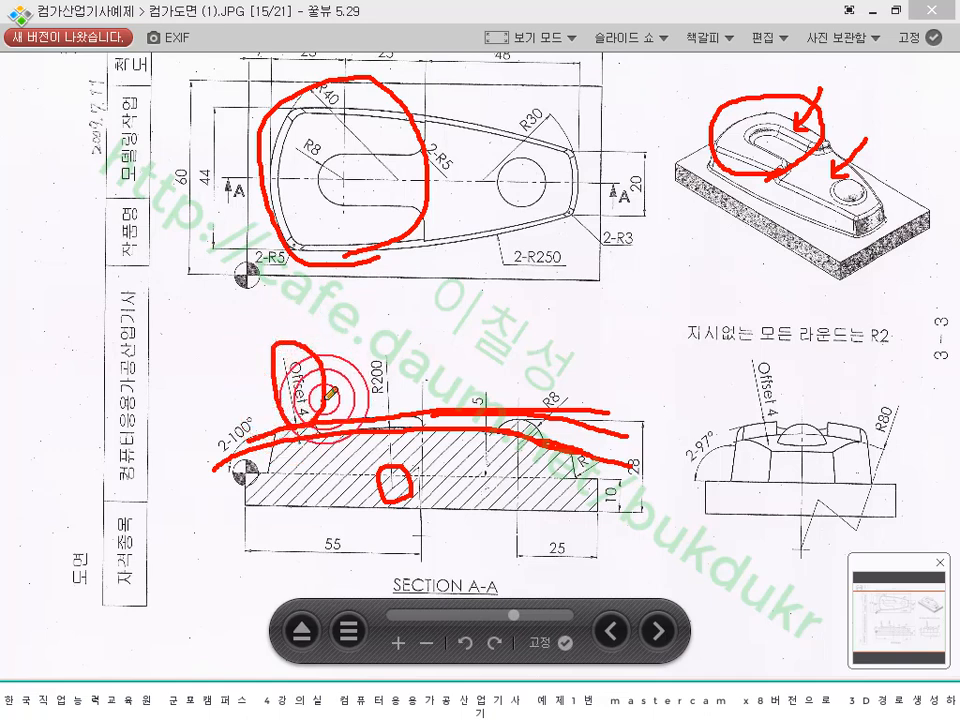
{"action": "right_click", "coordinate": [570, 332]}
{"action": "left_click", "coordinate": [608, 514]}
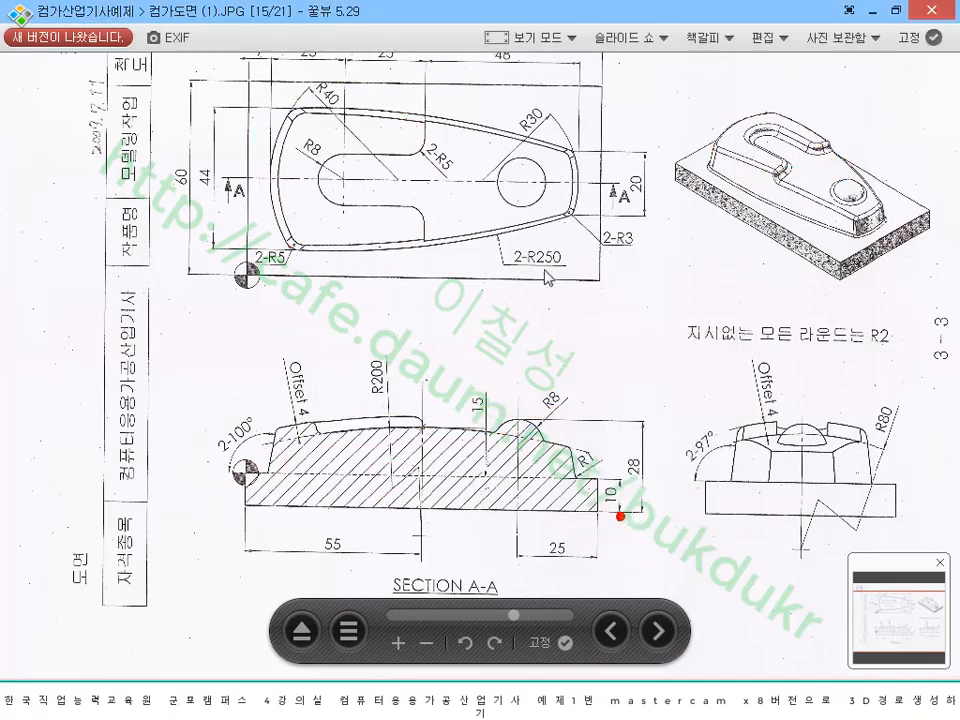
- Switch to Mastercam, compare the swept surface around the body with section A-A in the drawing viewer, and return to Mastercam
{"action": "left_click", "coordinate": [329, 703]}
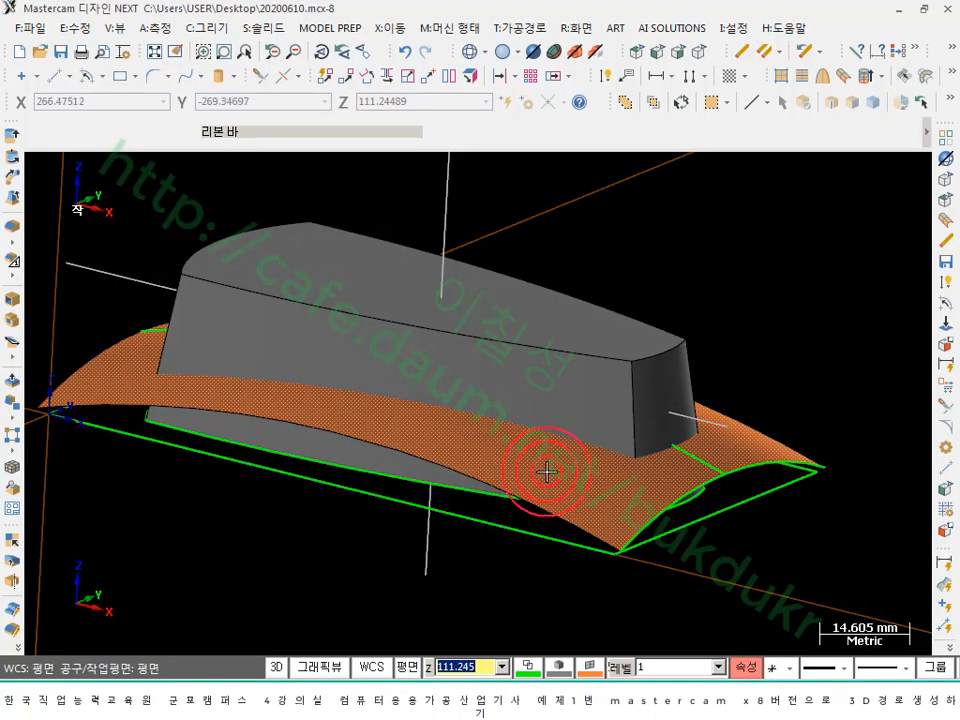
{"action": "middle_click_drag", "start_coordinate": [546, 472], "coordinate": [699, 171]}
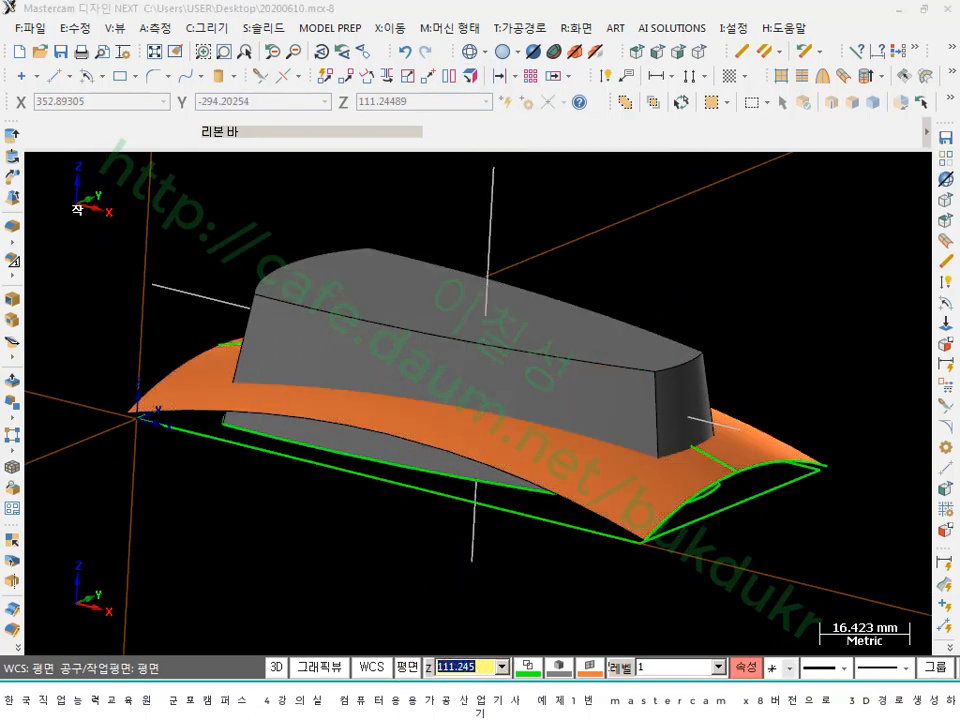
{"action": "middle_click_drag", "start_coordinate": [759, 253], "coordinate": [553, 313]}
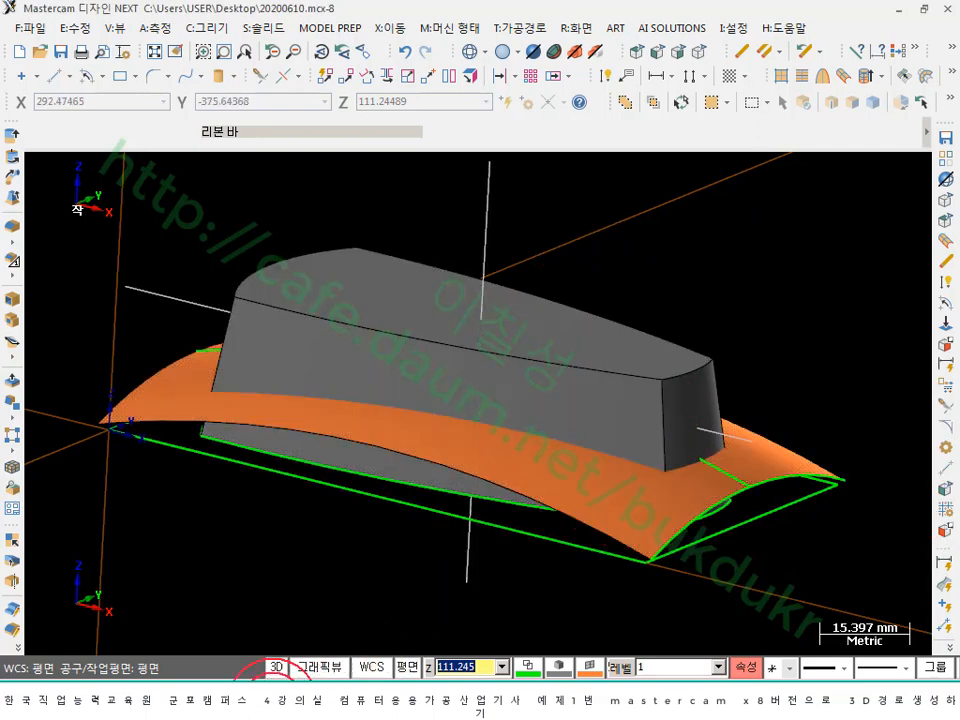
{"action": "left_click", "coordinate": [272, 700]}
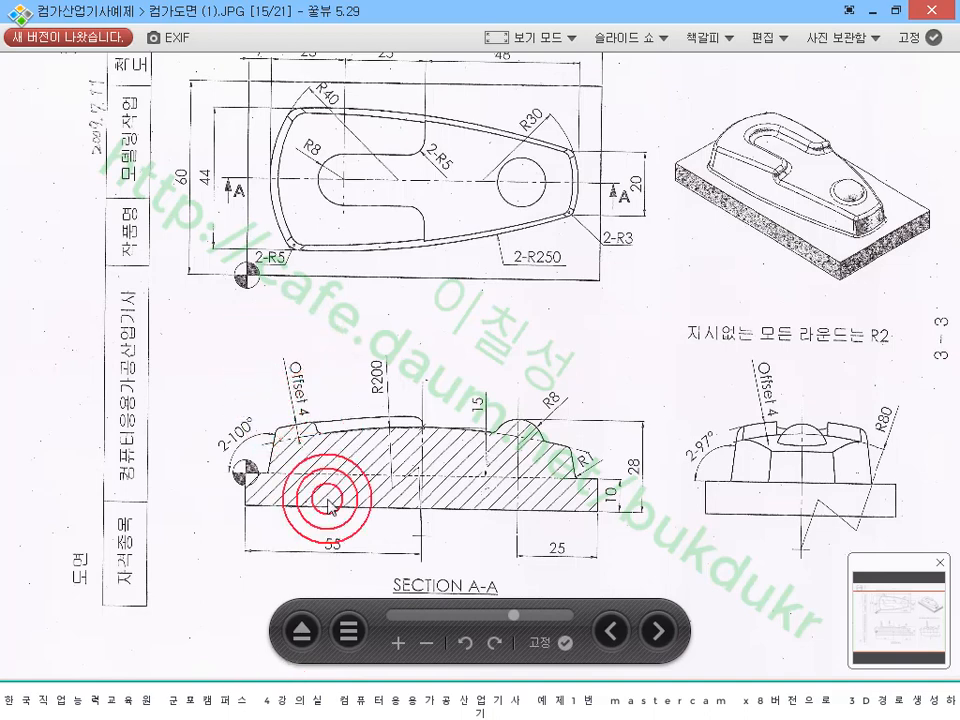
{"action": "left_click", "coordinate": [318, 678]}
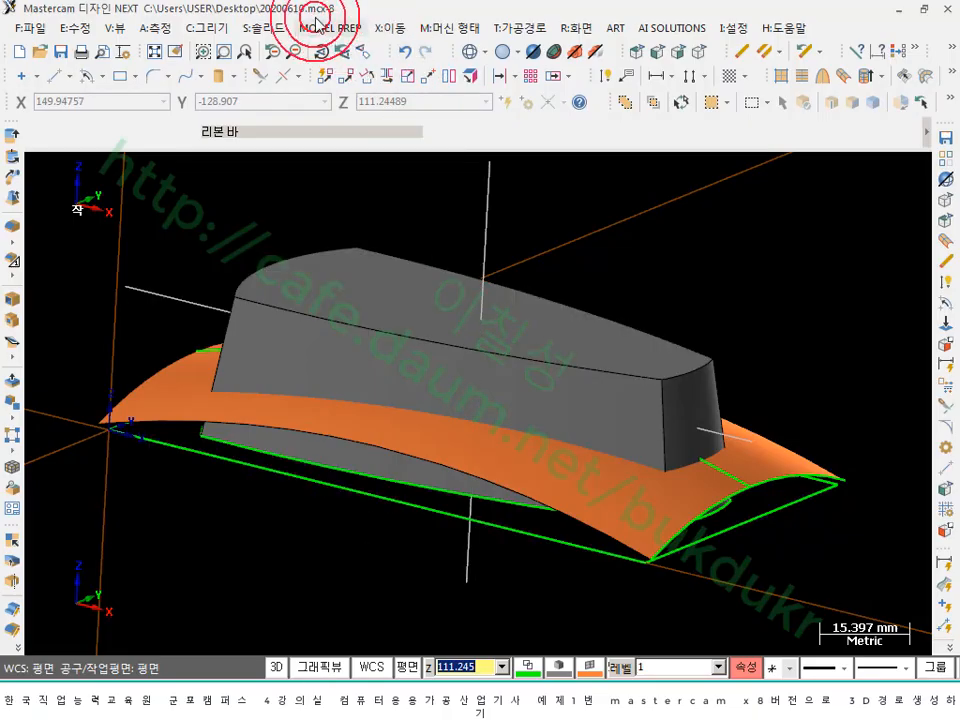
- Create an offset surface from the swept surface with an offset distance of 4 mm
{"action": "left_click", "coordinate": [215, 28]}
{"action": "mouse_move", "coordinate": [232, 192]}
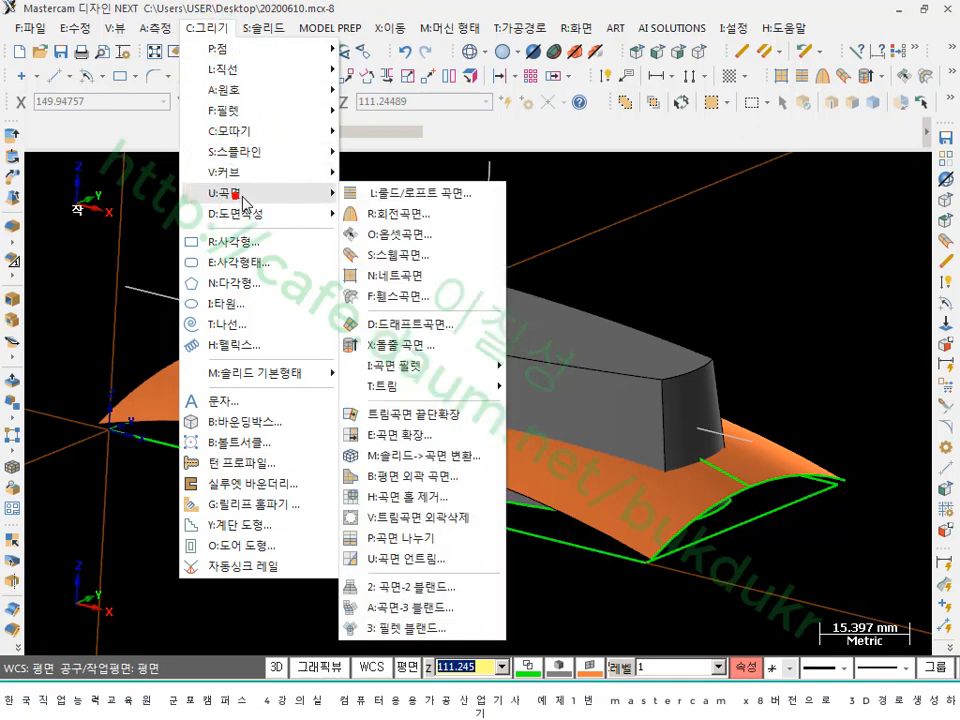
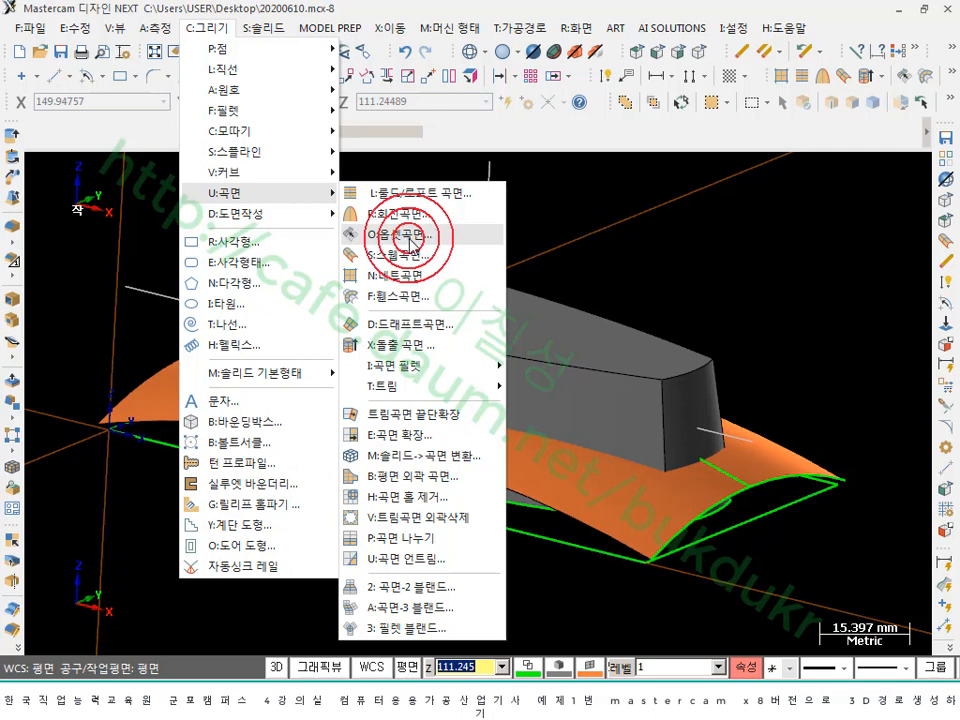
{"action": "left_click", "coordinate": [413, 237]}
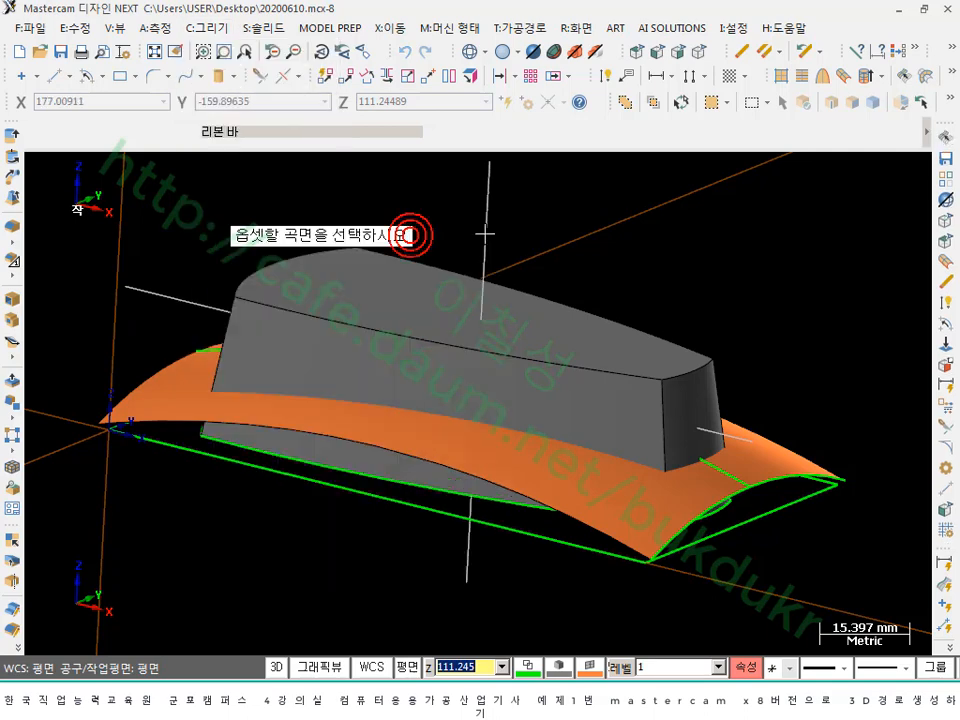
{"action": "scroll", "coordinate": [707, 223], "scroll_direction": "down", "scroll_amount": 2}
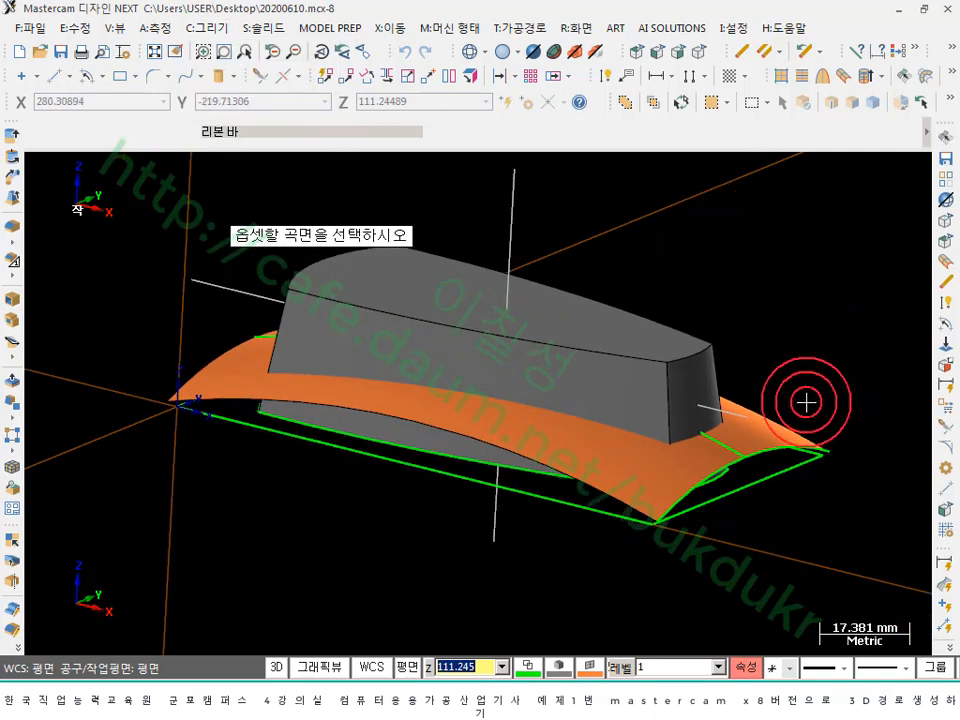
{"action": "left_click", "coordinate": [763, 404]}
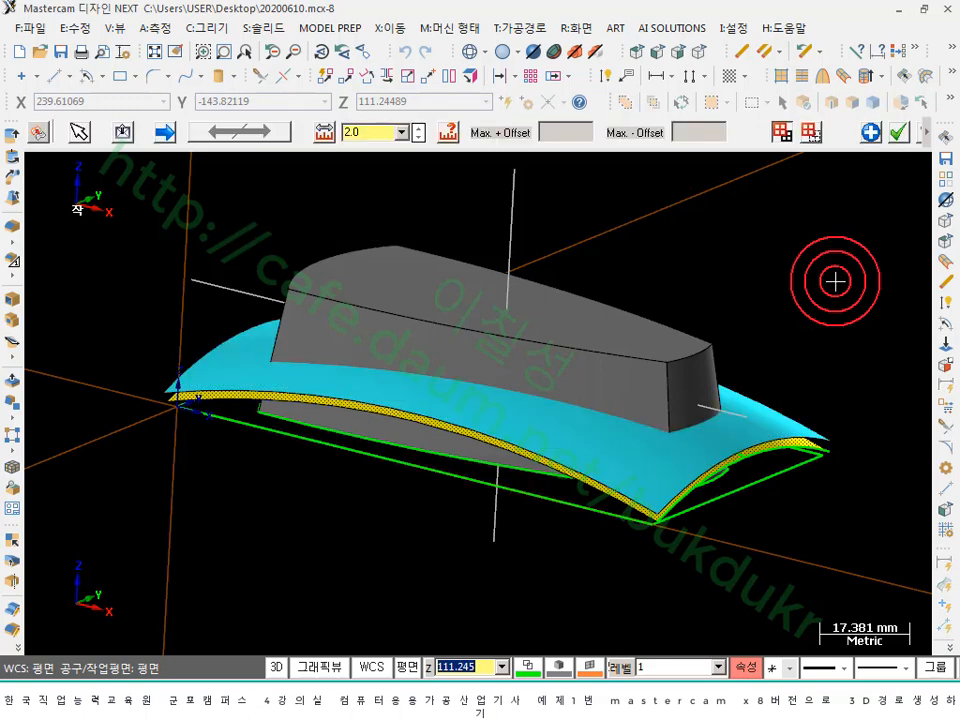
{"action": "scroll", "coordinate": [570, 463], "scroll_direction": "up", "scroll_amount": 1}
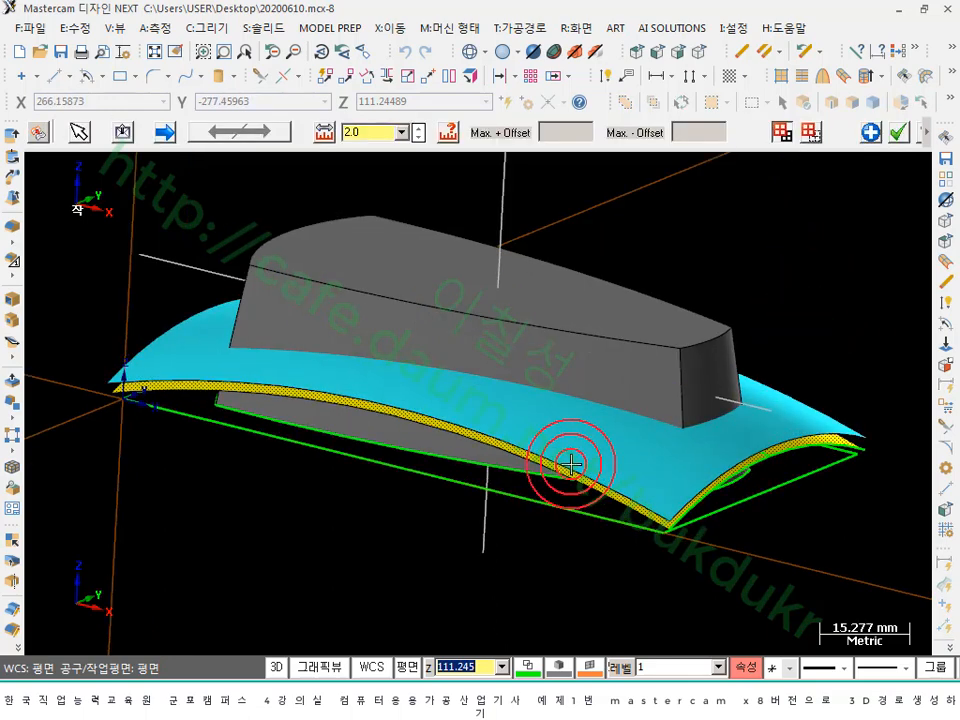
{"action": "scroll", "coordinate": [592, 320], "scroll_direction": "up", "scroll_amount": 1}
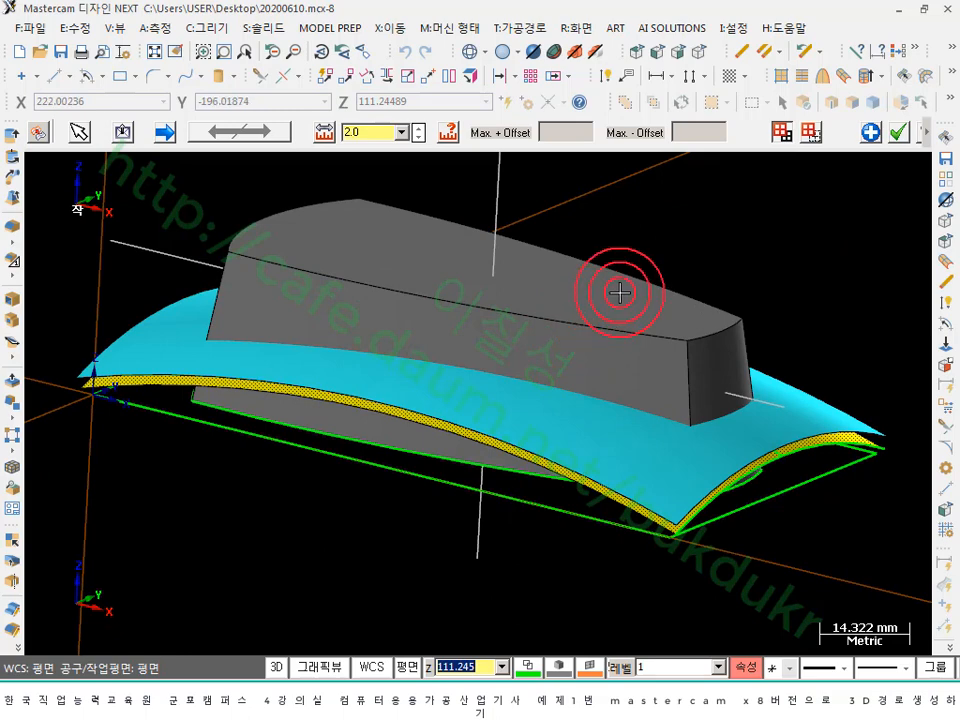
{"action": "left_click", "coordinate": [383, 131]}
{"action": "type", "text": "4"}
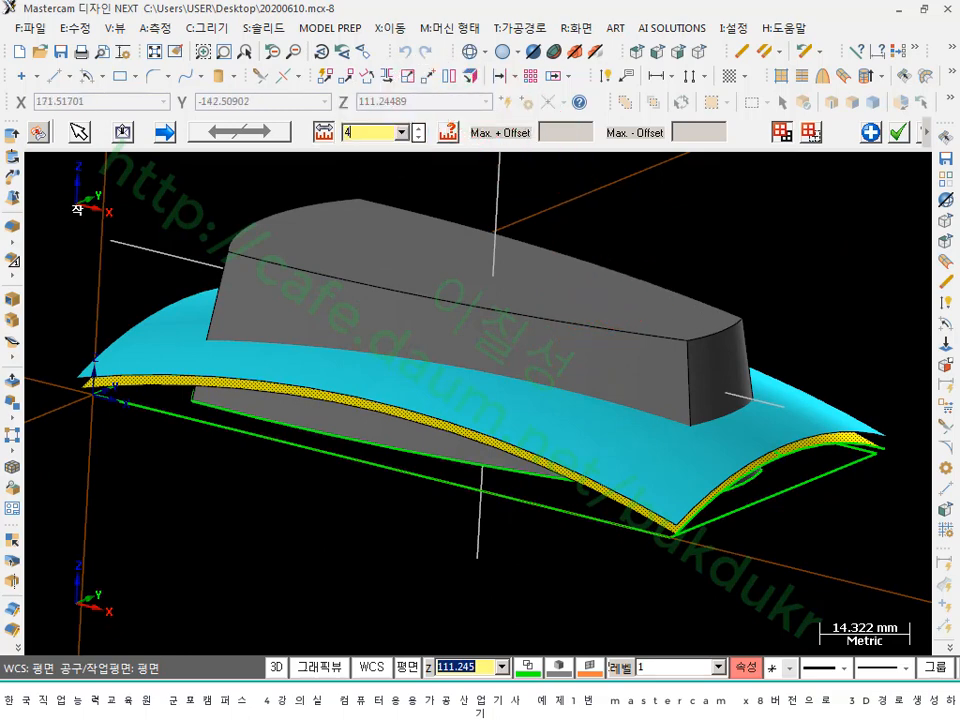
{"action": "key", "text": "Return"}
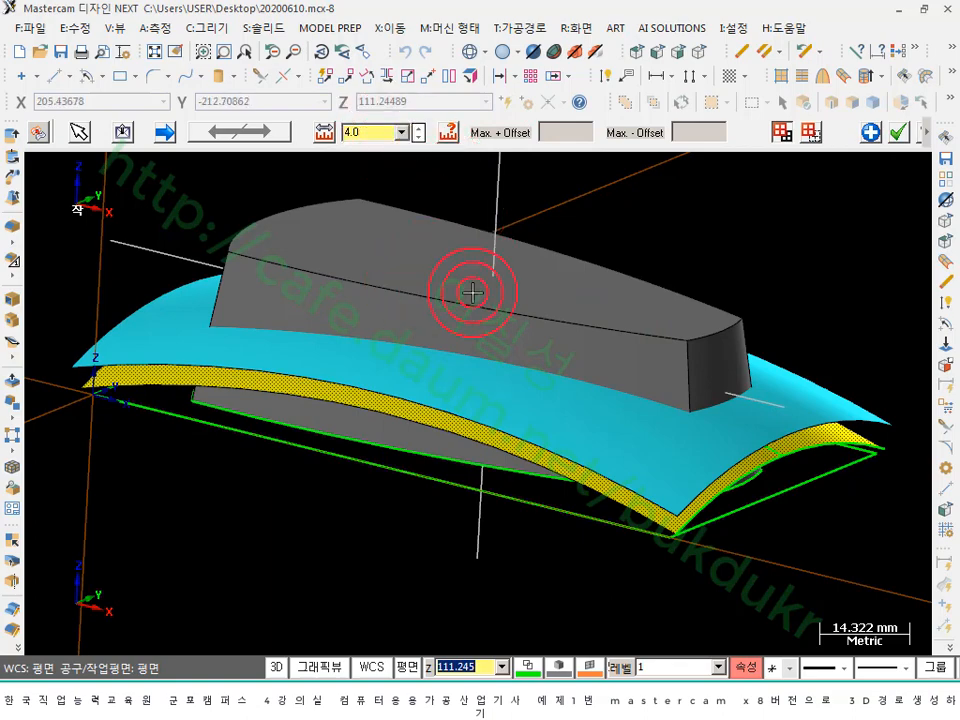
- Flip the offset direction so that the previewed surface lies below the swept surface
{"action": "middle_click_drag", "start_coordinate": [478, 299], "coordinate": [514, 264]}
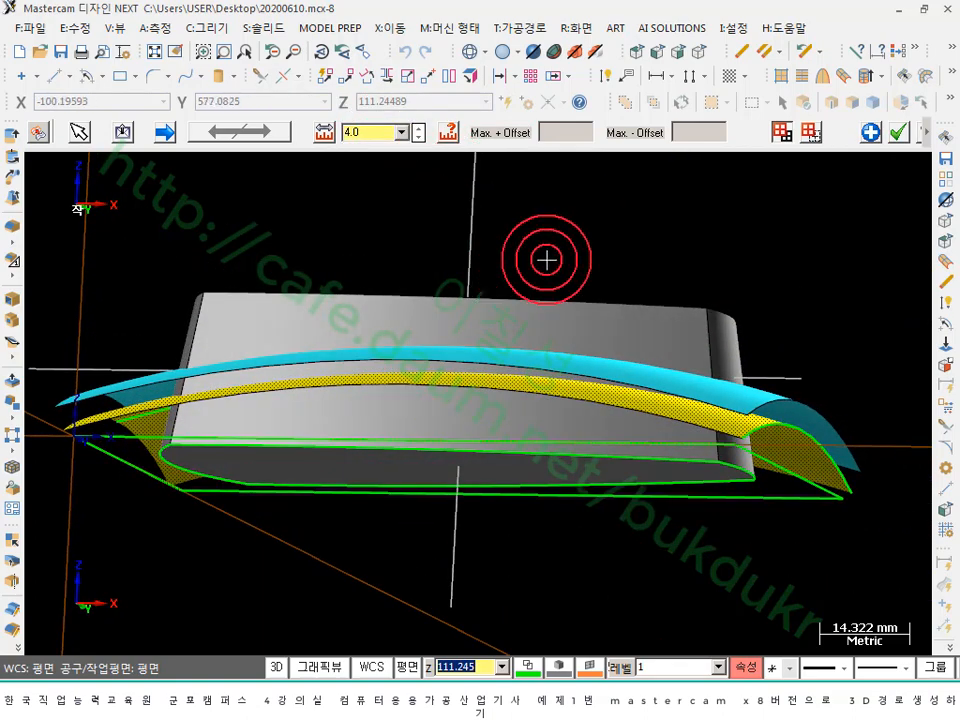
{"action": "scroll", "coordinate": [668, 255], "scroll_direction": "down", "scroll_amount": 2}
{"action": "scroll", "coordinate": [419, 319], "scroll_direction": "up", "scroll_amount": 1}
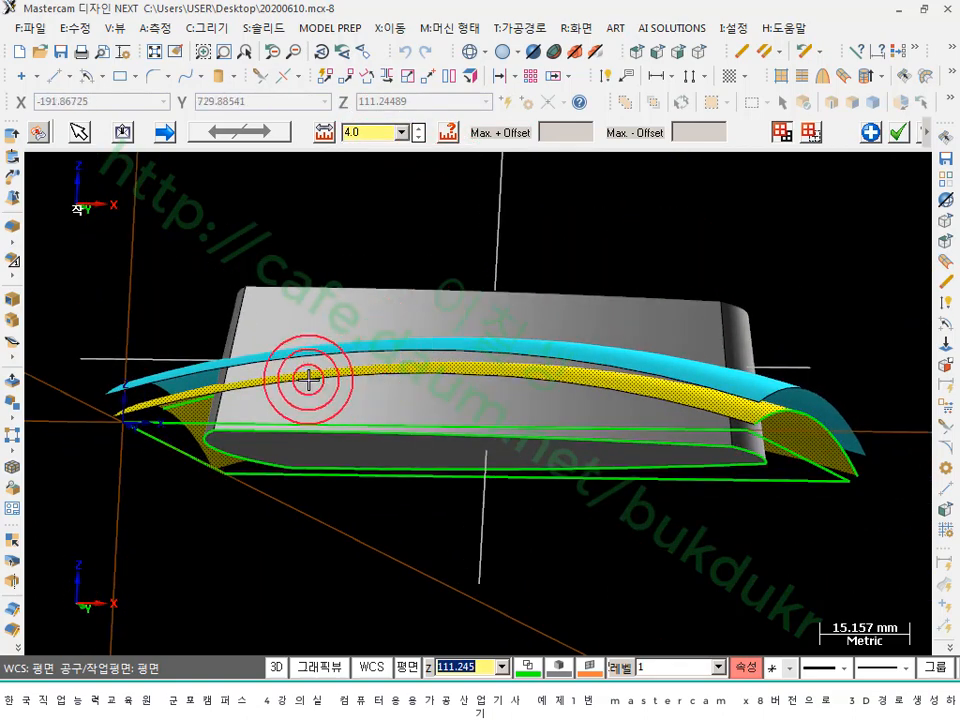
{"action": "scroll", "coordinate": [315, 366], "scroll_direction": "up", "scroll_amount": 1}
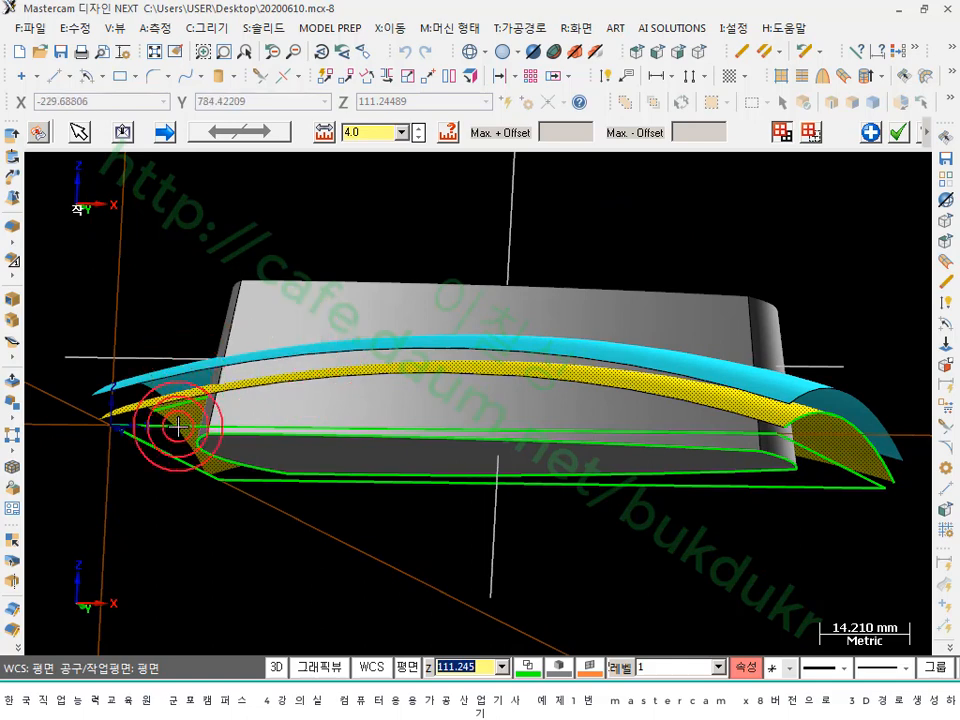
{"action": "left_click", "coordinate": [162, 132]}
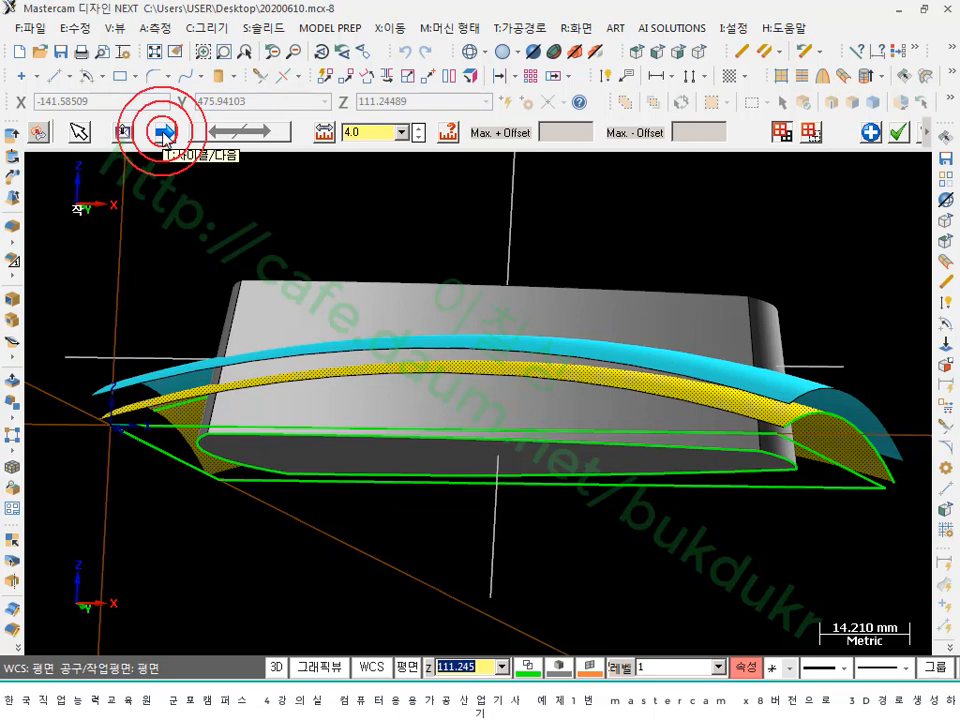
{"action": "left_click", "coordinate": [122, 133]}
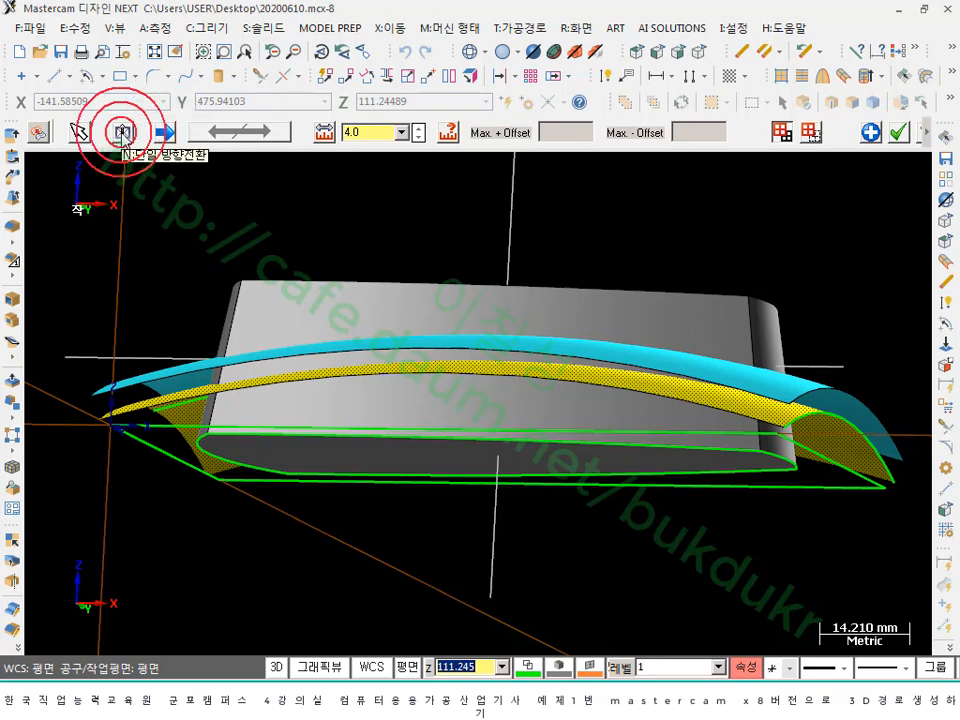
{"action": "left_click", "coordinate": [122, 133]}
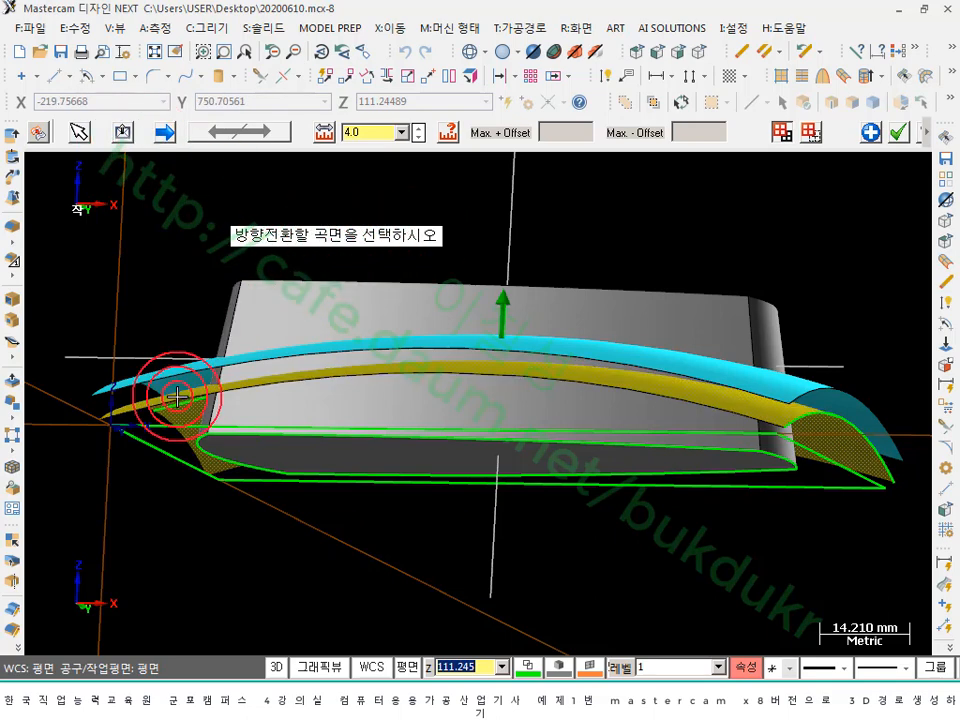
{"action": "left_click", "coordinate": [780, 414]}
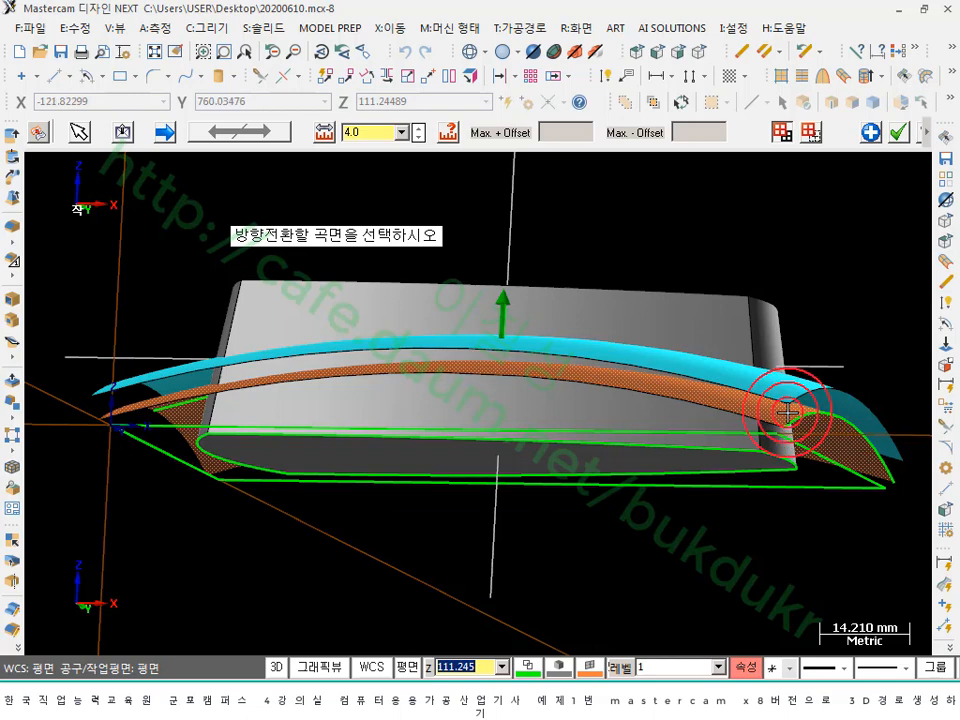
{"action": "left_click", "coordinate": [763, 377]}
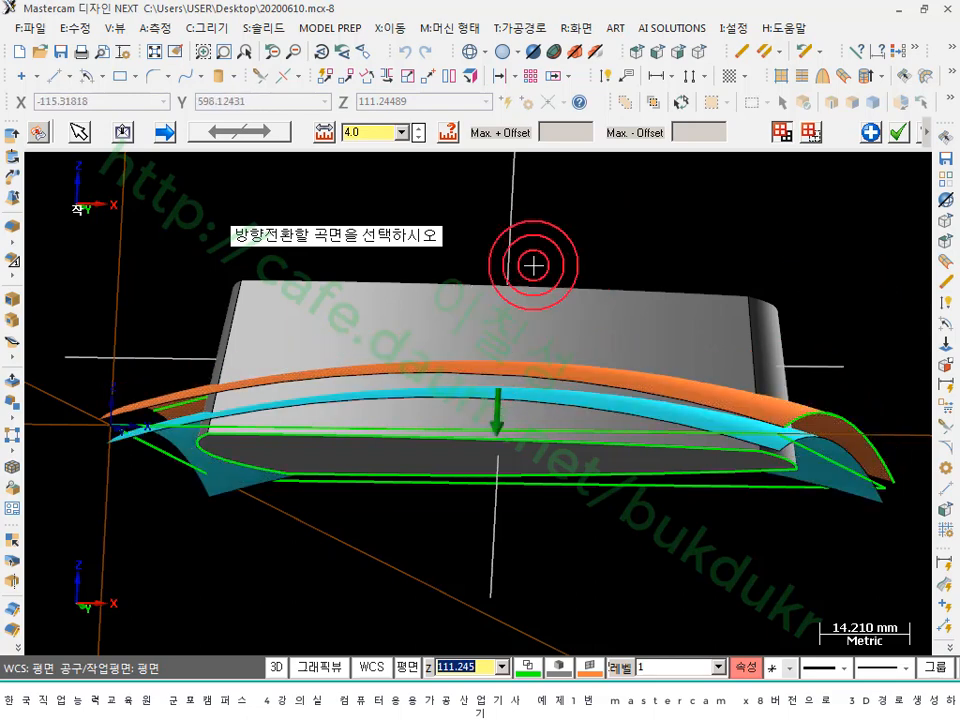
- Flip the offset direction back to above the swept surface and accept the offset surface
{"action": "scroll", "coordinate": [156, 455], "scroll_direction": "up", "scroll_amount": 1}
{"action": "scroll", "coordinate": [160, 453], "scroll_direction": "up", "scroll_amount": 1}
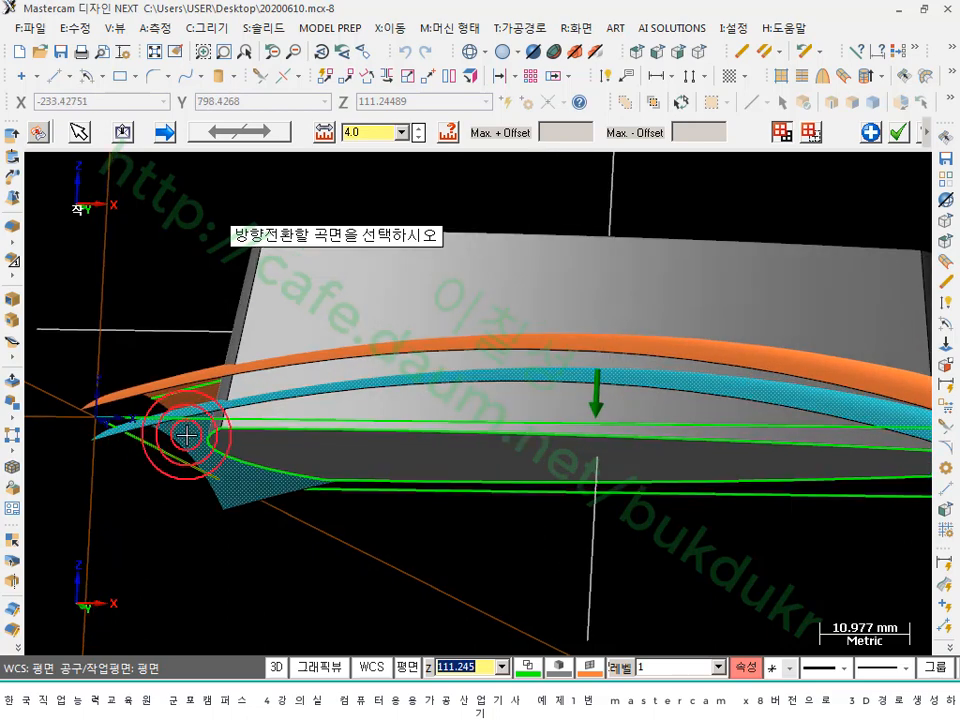
{"action": "left_click", "coordinate": [186, 436]}
{"action": "left_click", "coordinate": [174, 392]}
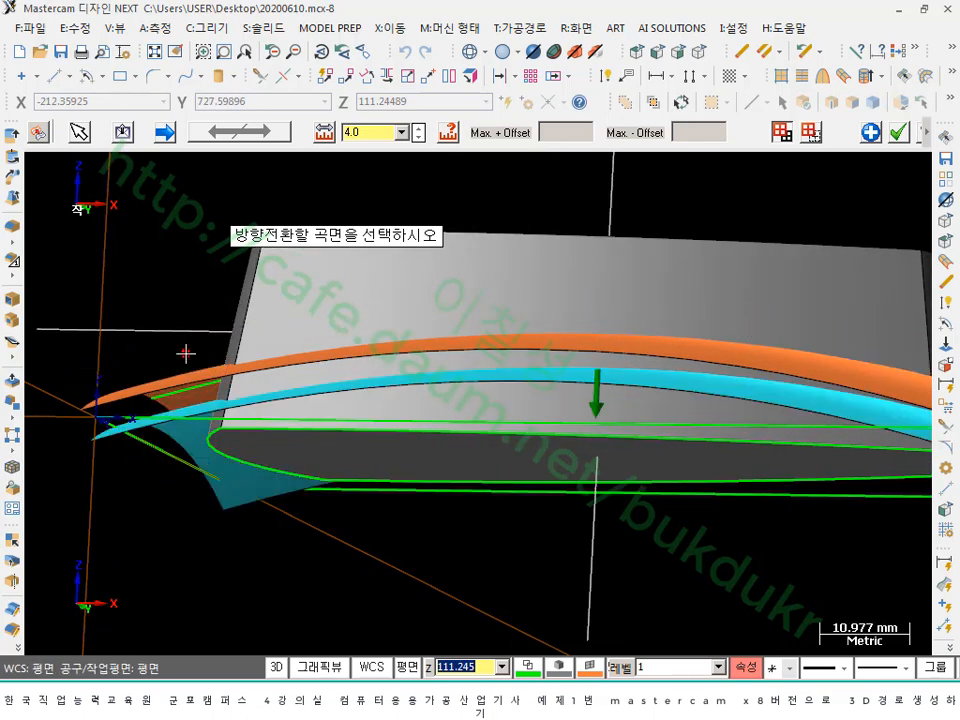
{"action": "left_click", "coordinate": [201, 439]}
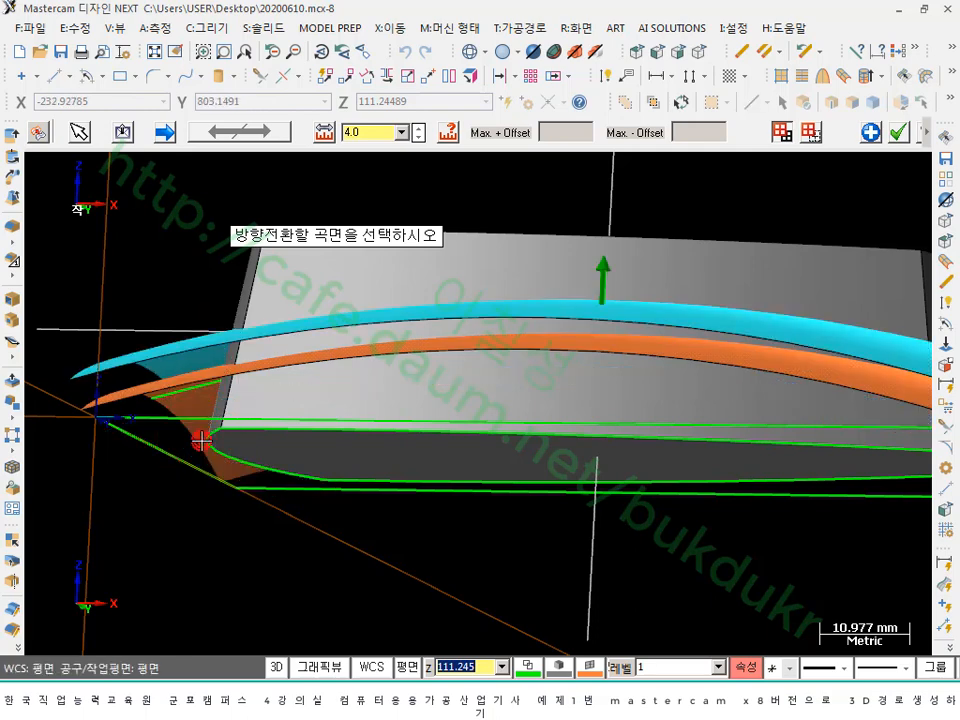
{"action": "left_click", "coordinate": [201, 345]}
{"action": "left_click", "coordinate": [193, 437]}
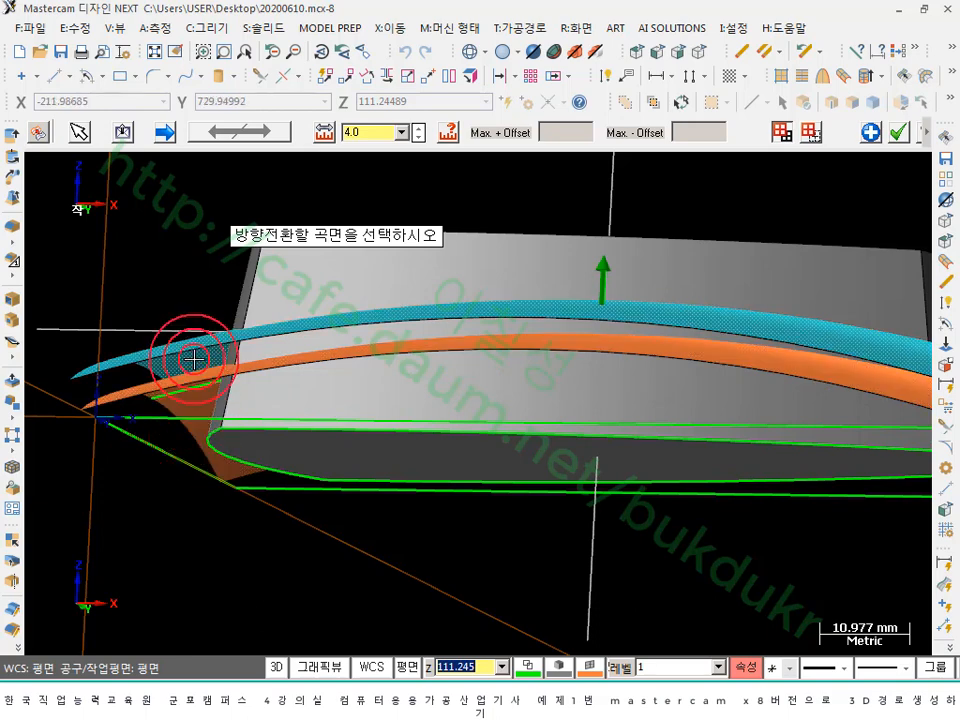
{"action": "scroll", "coordinate": [175, 325], "scroll_direction": "down", "scroll_amount": 1}
{"action": "scroll", "coordinate": [175, 325], "scroll_direction": "down", "scroll_amount": 2}
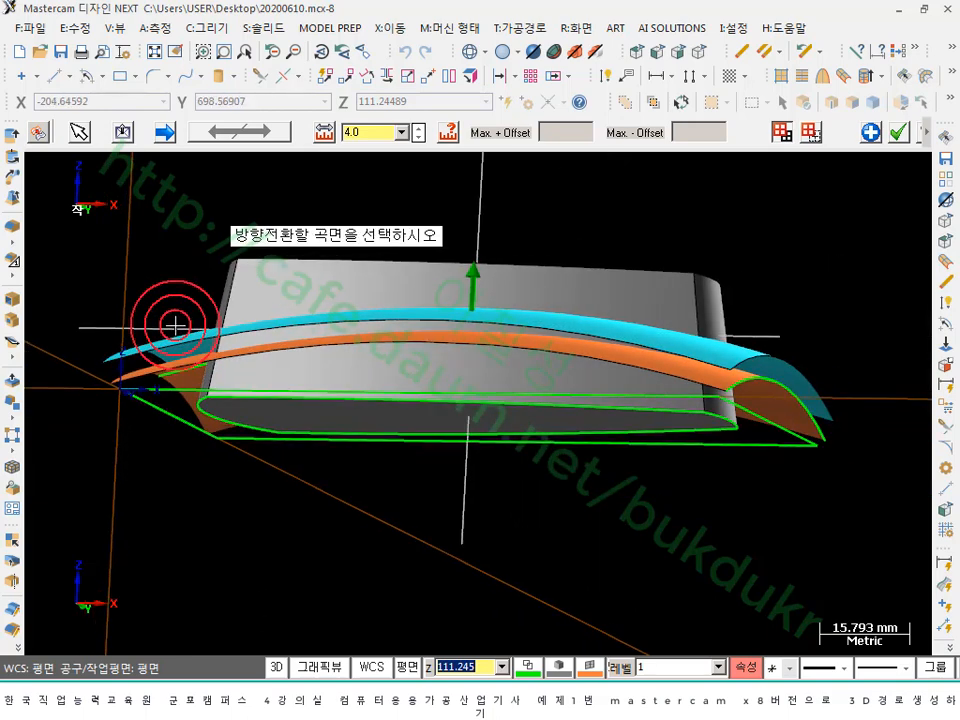
{"action": "left_click", "coordinate": [899, 131]}
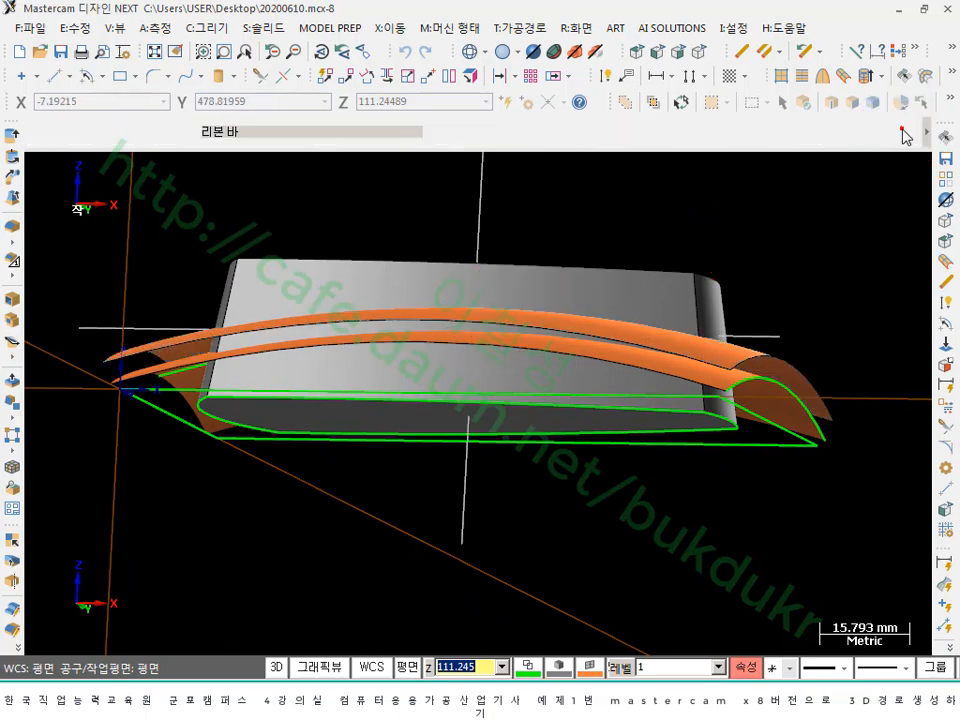
{"action": "scroll", "coordinate": [698, 218], "scroll_direction": "up", "scroll_amount": 1}
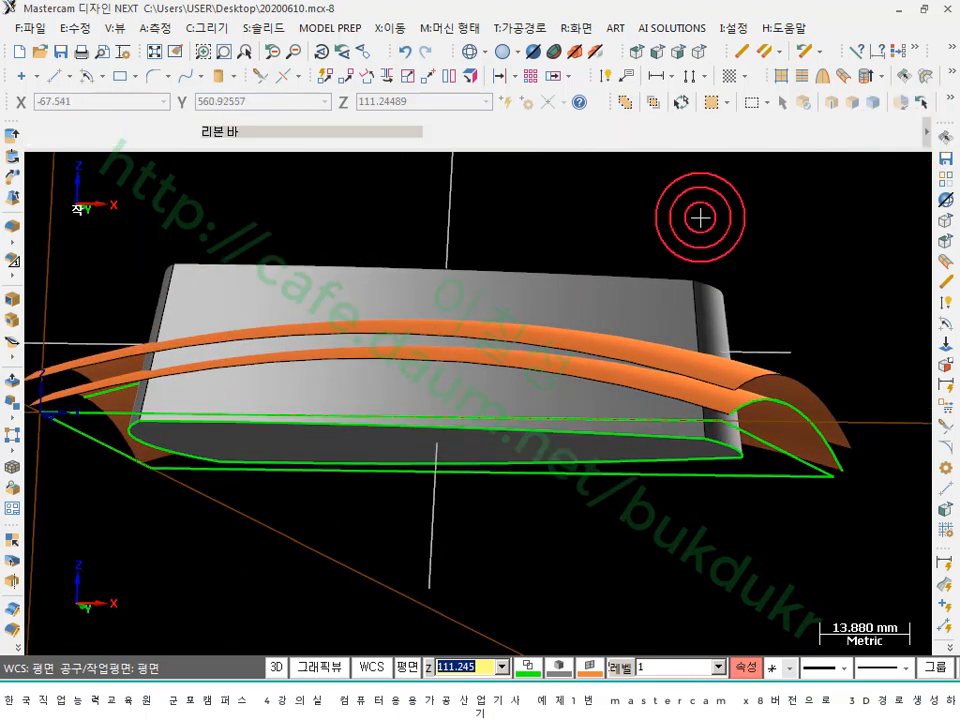
{"action": "middle_click_drag", "start_coordinate": [700, 217], "coordinate": [517, 561]}
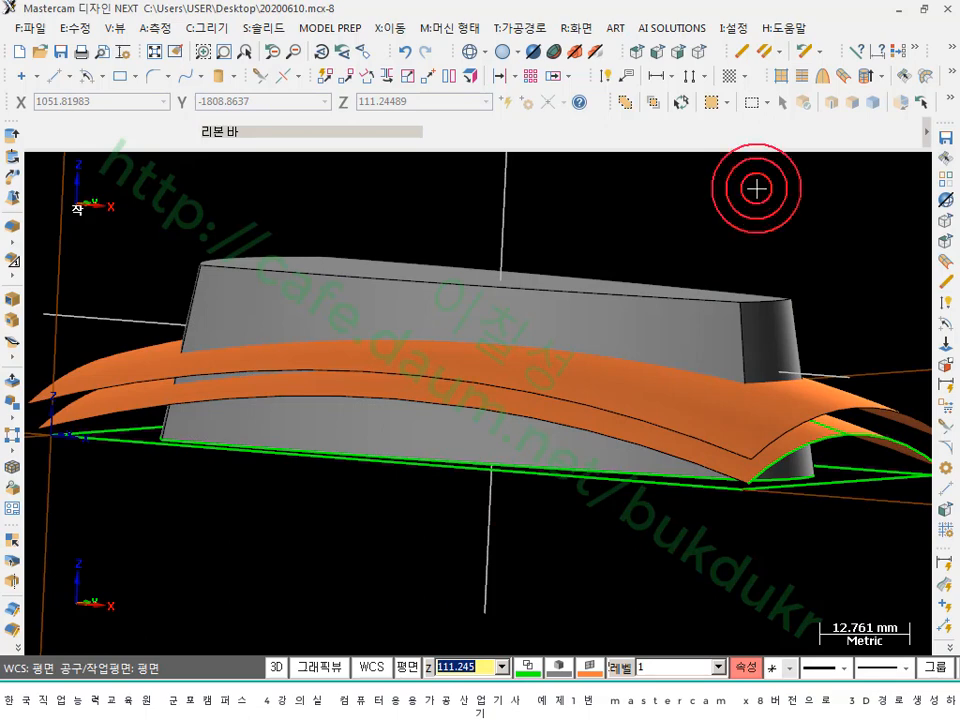
{"action": "left_click", "coordinate": [113, 358]}
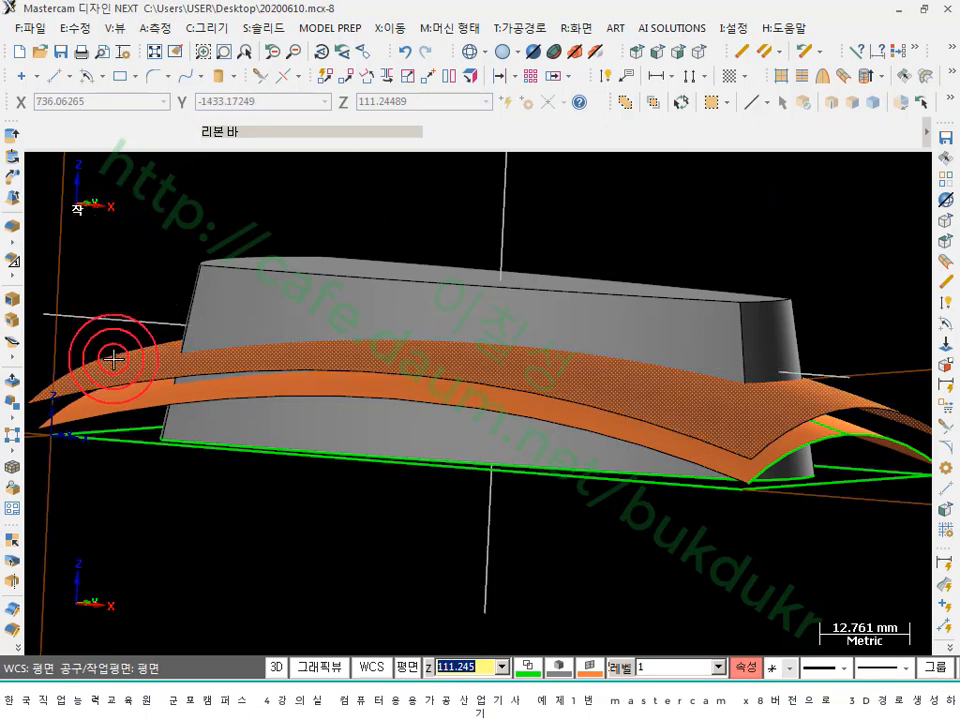
- Switch to the drawing viewer, trace the upper and lower curves of section A-A, clear the marks, and return to Mastercam
{"action": "left_click", "coordinate": [251, 329]}
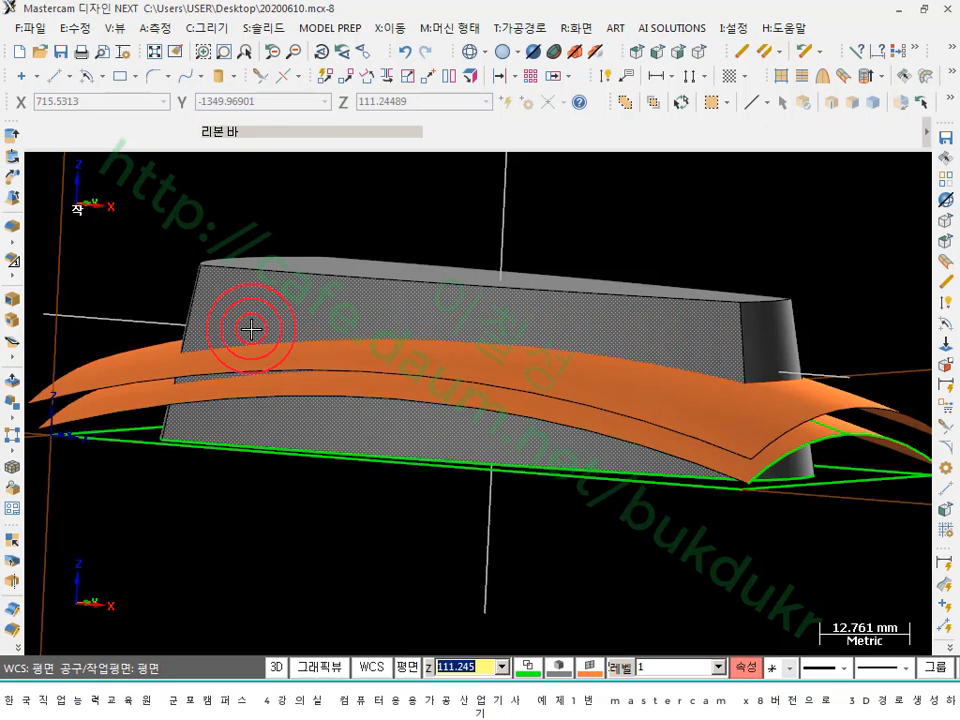
{"action": "left_click", "coordinate": [279, 702]}
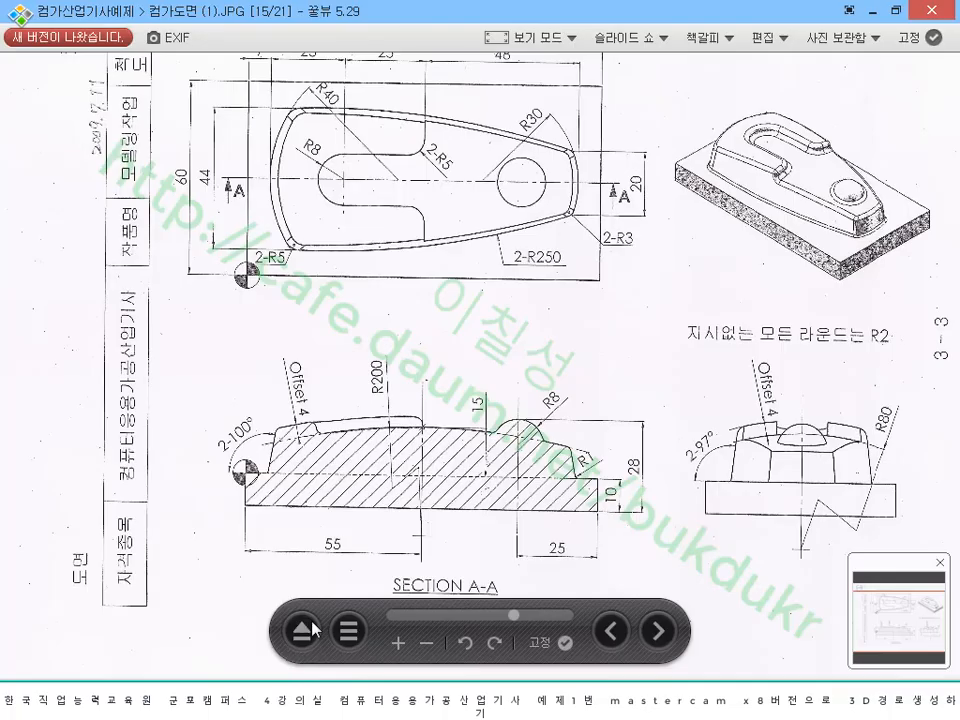
{"action": "left_click", "coordinate": [376, 698]}
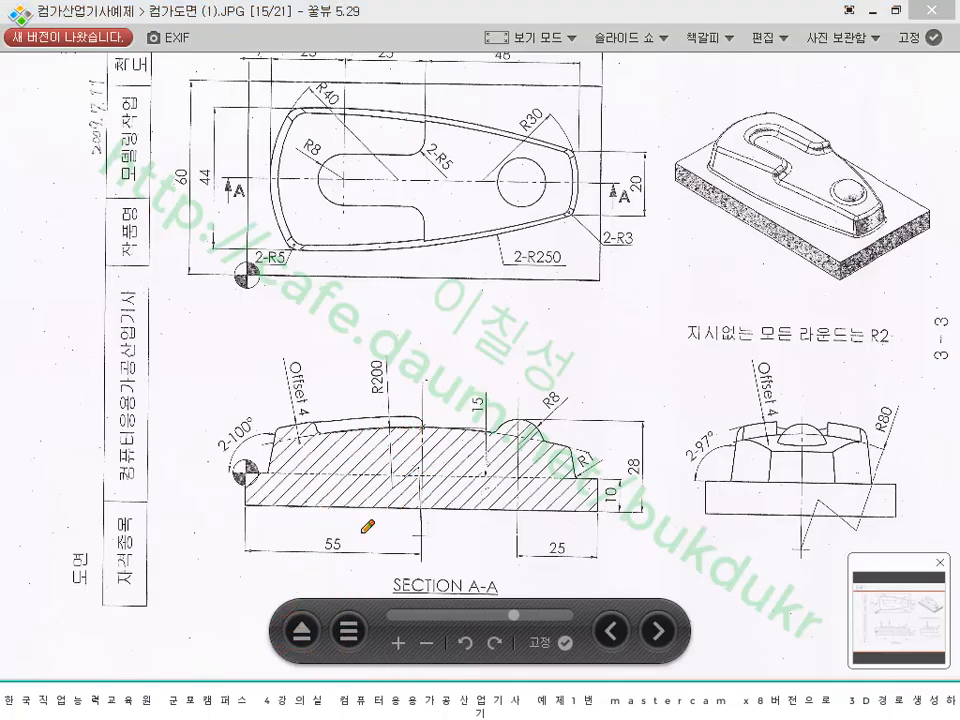
{"action": "mouse_move", "coordinate": [268, 432]}
{"action": "left_mouse_down"}
{"action": "mouse_move", "coordinate": [452, 412]}
{"action": "mouse_move", "coordinate": [583, 418]}
{"action": "mouse_move", "coordinate": [628, 445]}
{"action": "left_mouse_up"}
{"action": "mouse_move", "coordinate": [463, 418]}
{"action": "left_mouse_down"}
{"action": "mouse_move", "coordinate": [463, 318]}
{"action": "mouse_move", "coordinate": [432, 368]}
{"action": "left_mouse_up"}
{"action": "left_click_drag", "start_coordinate": [465, 318], "coordinate": [490, 370]}
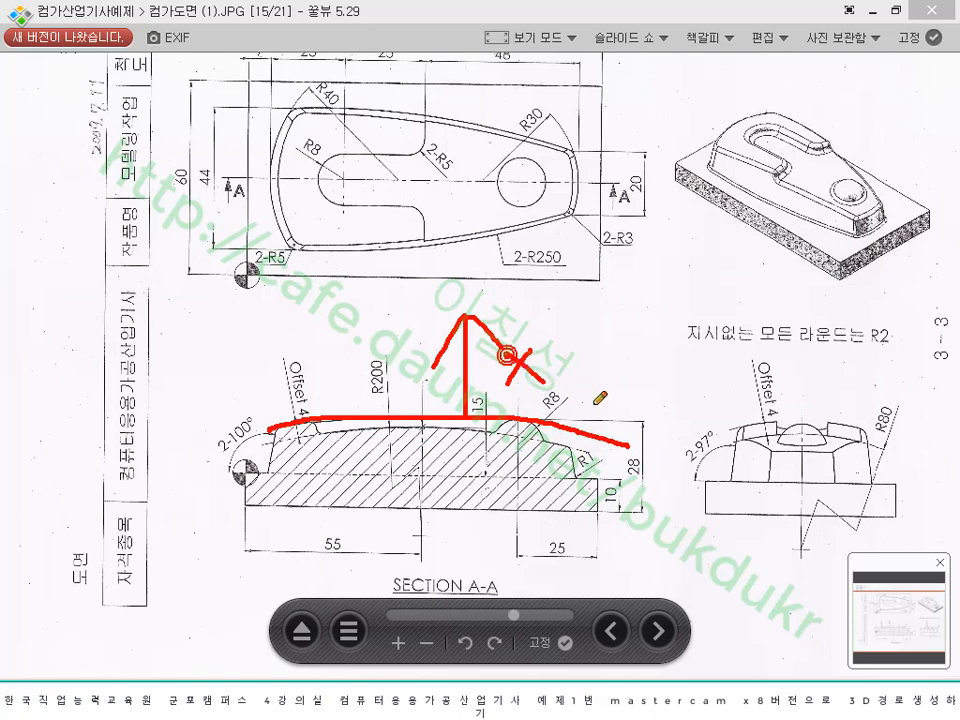
{"action": "left_click", "coordinate": [258, 448]}
{"action": "mouse_move", "coordinate": [311, 432]}
{"action": "left_mouse_down"}
{"action": "mouse_move", "coordinate": [456, 429]}
{"action": "mouse_move", "coordinate": [583, 461]}
{"action": "left_mouse_up"}
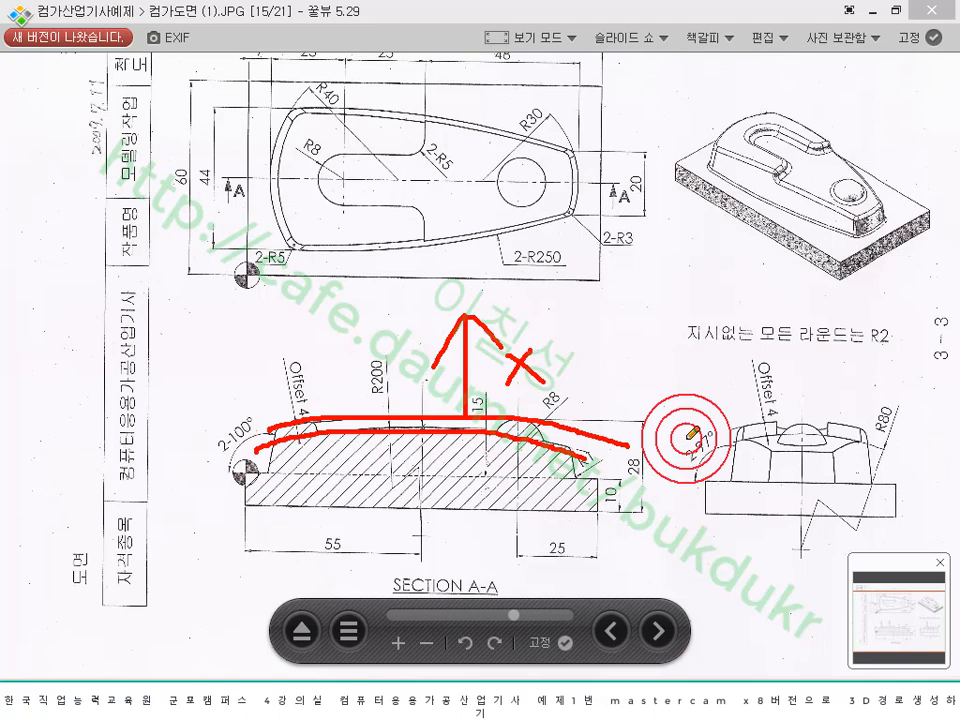
{"action": "right_click", "coordinate": [638, 324]}
{"action": "left_click", "coordinate": [682, 510]}
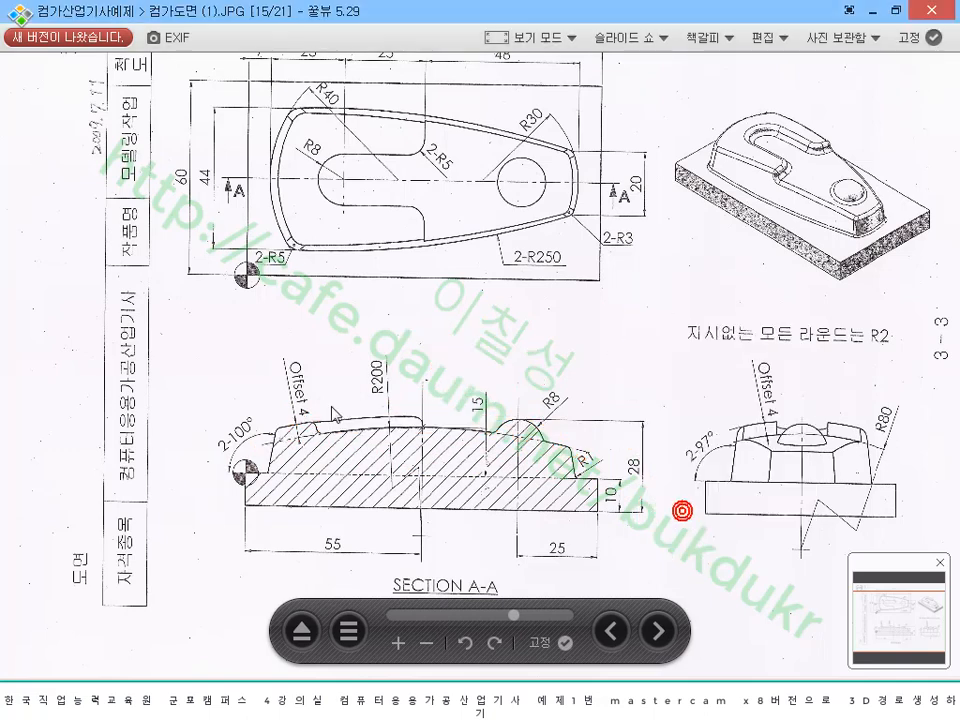
{"action": "left_click", "coordinate": [318, 702]}
- Set up a Trim to Surface/Sheet operation with the solid body as the target and the upper offset surface as the trim tool
{"action": "left_click", "coordinate": [149, 364]}
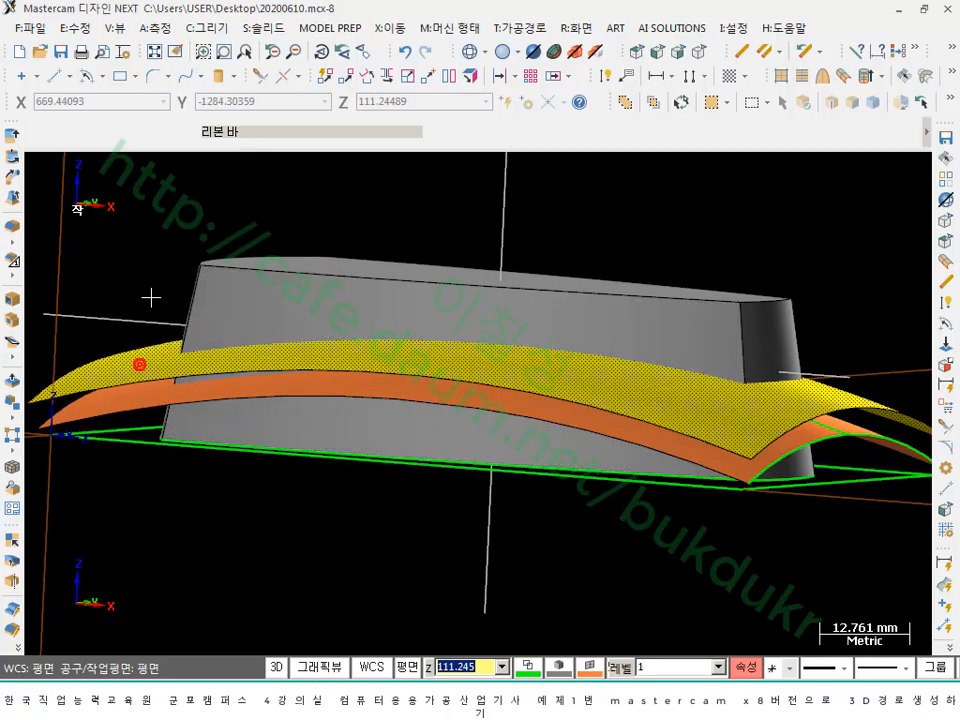
{"action": "left_click", "coordinate": [237, 285]}
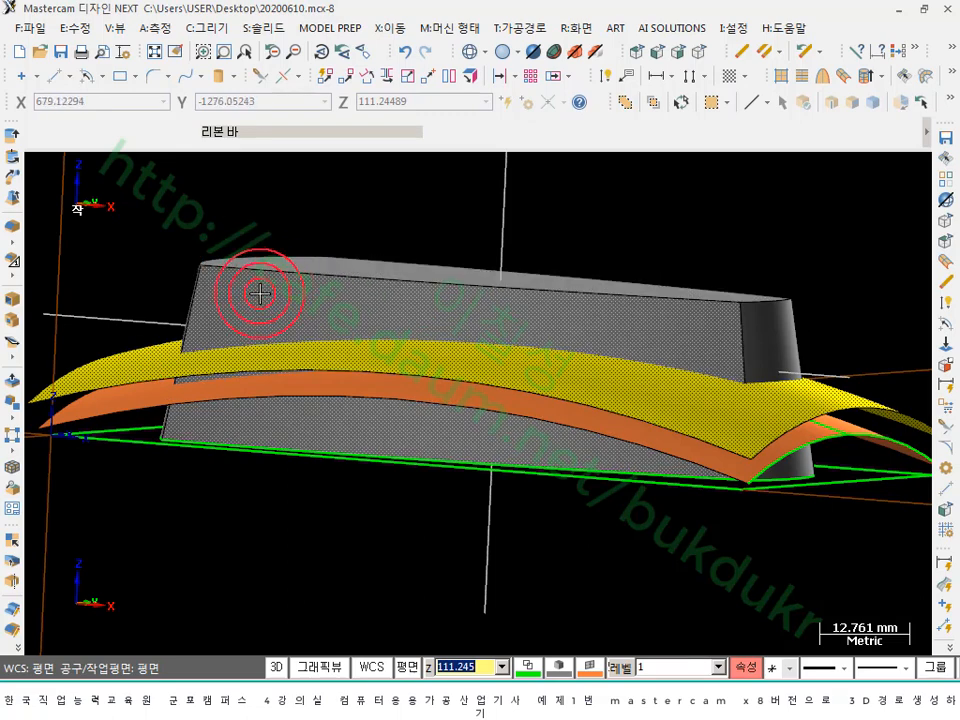
{"action": "left_click", "coordinate": [262, 27]}
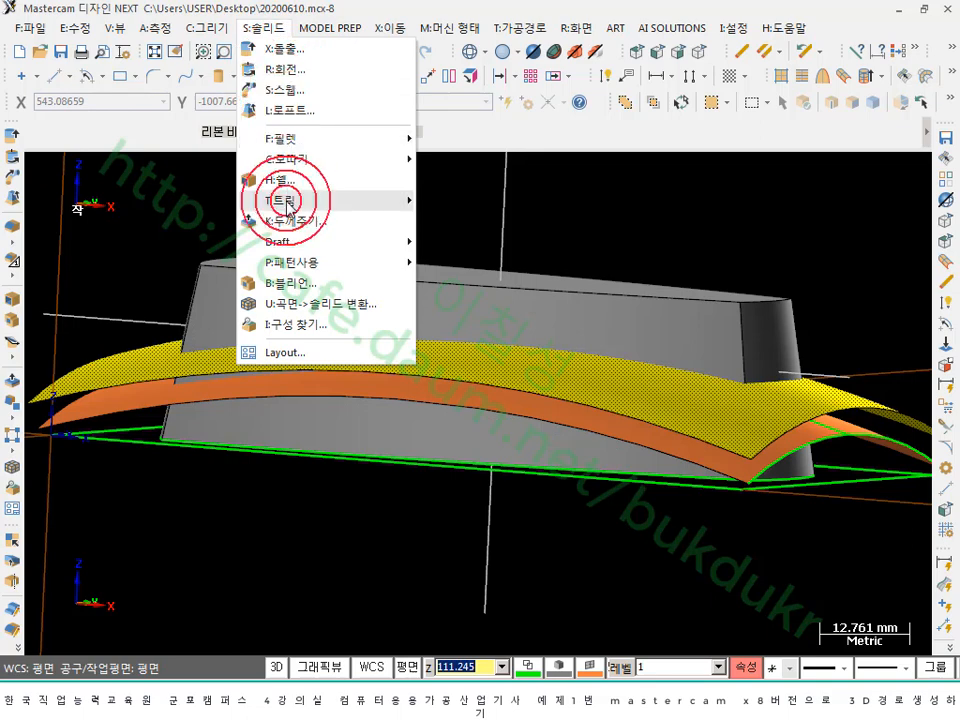
{"action": "mouse_move", "coordinate": [288, 203]}
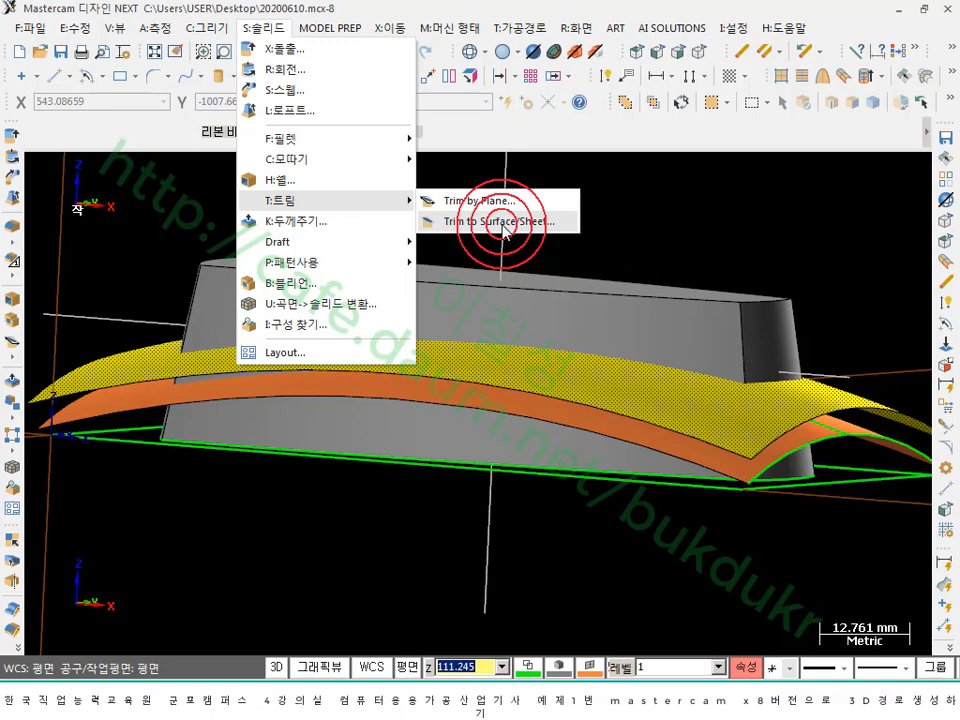
{"action": "left_click", "coordinate": [503, 229]}
{"action": "left_click", "coordinate": [463, 169]}
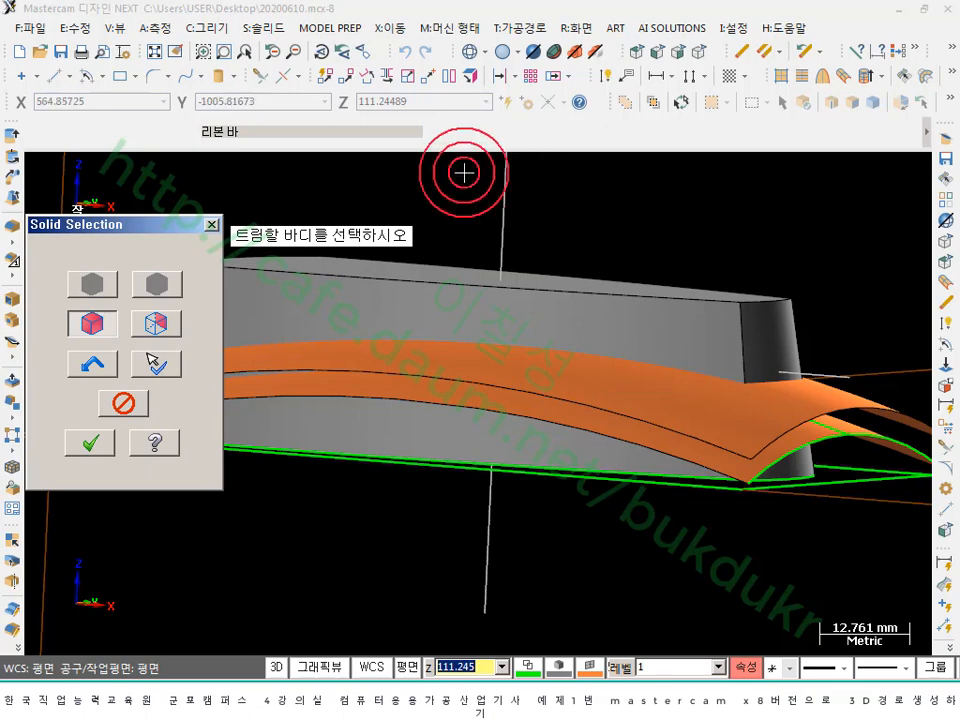
{"action": "left_click", "coordinate": [135, 226]}
{"action": "left_click_drag", "start_coordinate": [600, 110], "coordinate": [768, 20]}
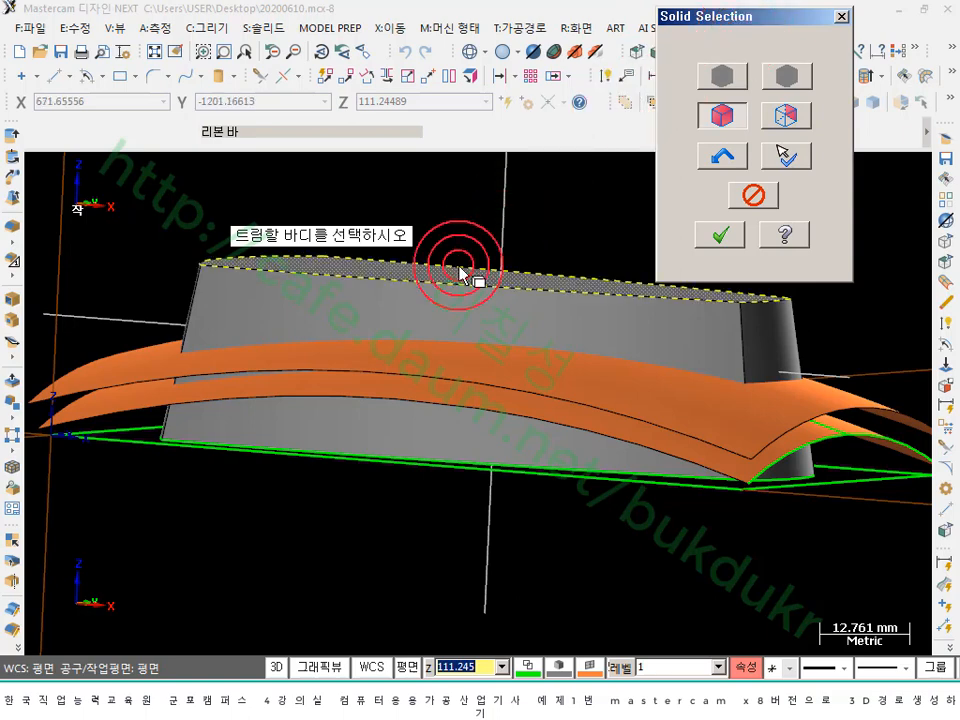
{"action": "left_click", "coordinate": [430, 305]}
{"action": "key", "text": "Return"}
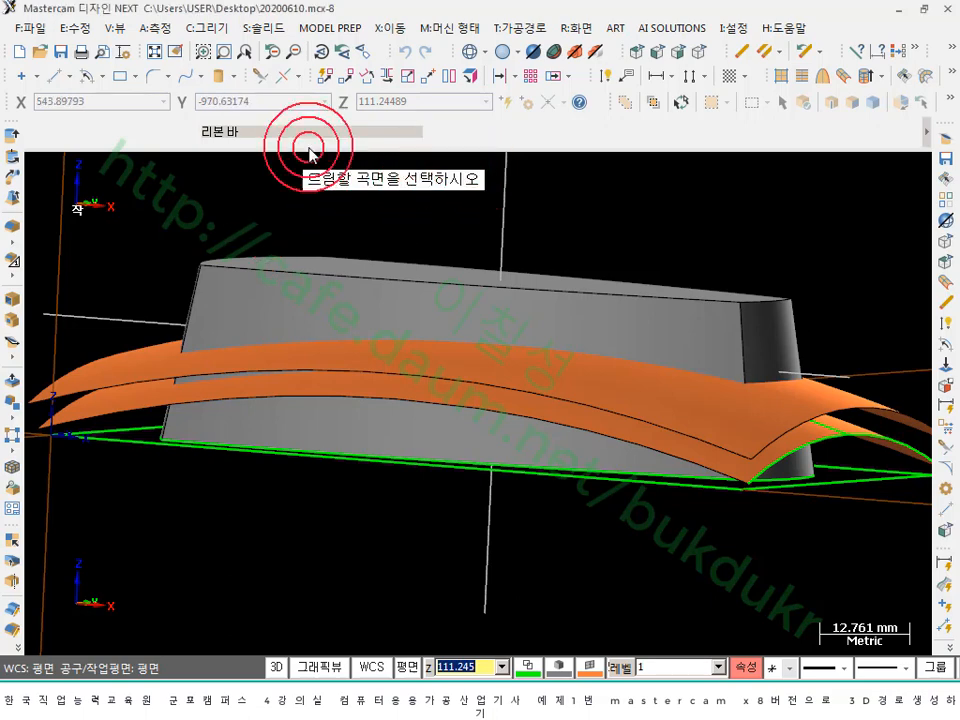
{"action": "left_click", "coordinate": [116, 361]}
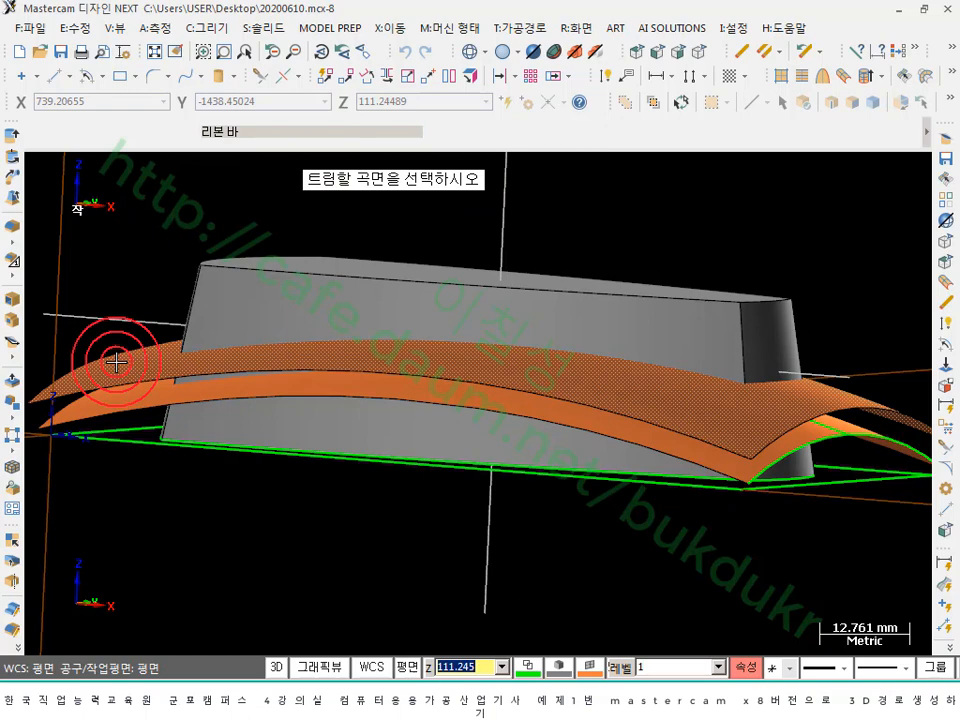
{"action": "left_click", "coordinate": [116, 362]}
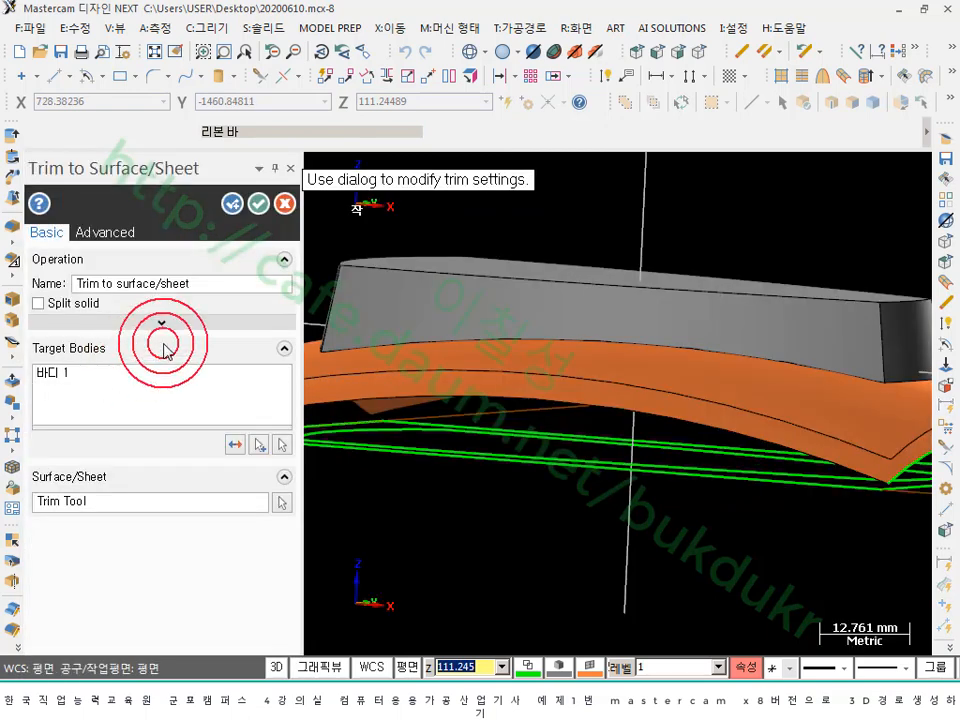
- Reverse the trim direction to keep the body below the offset surface, then accept it and continue with a new trim operation
{"action": "scroll", "coordinate": [617, 334], "scroll_direction": "down", "scroll_amount": 7}
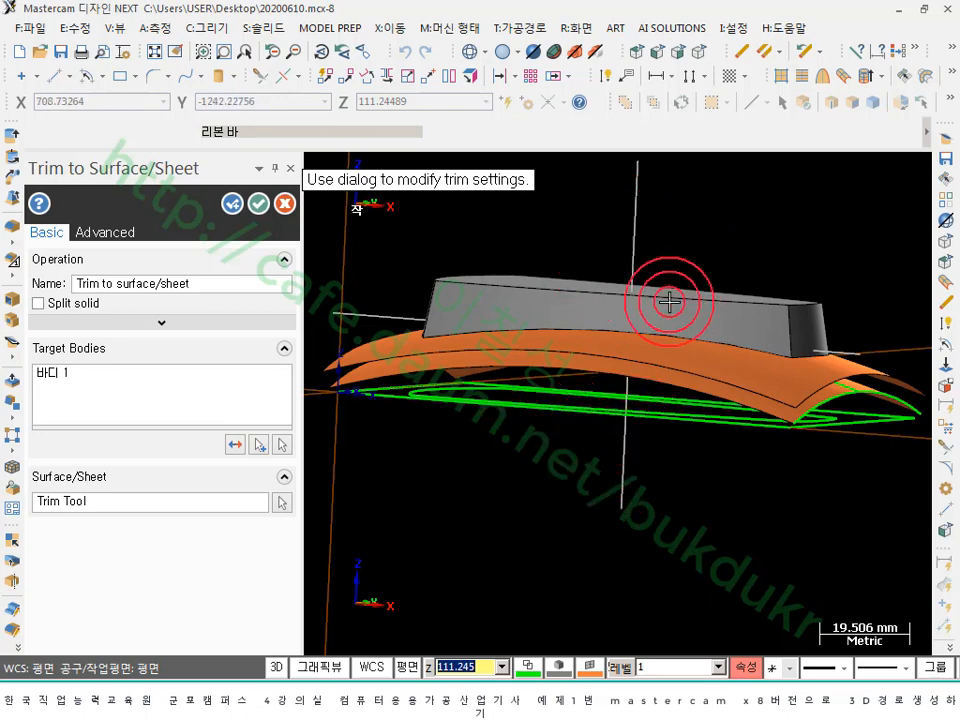
{"action": "left_click", "coordinate": [237, 449]}
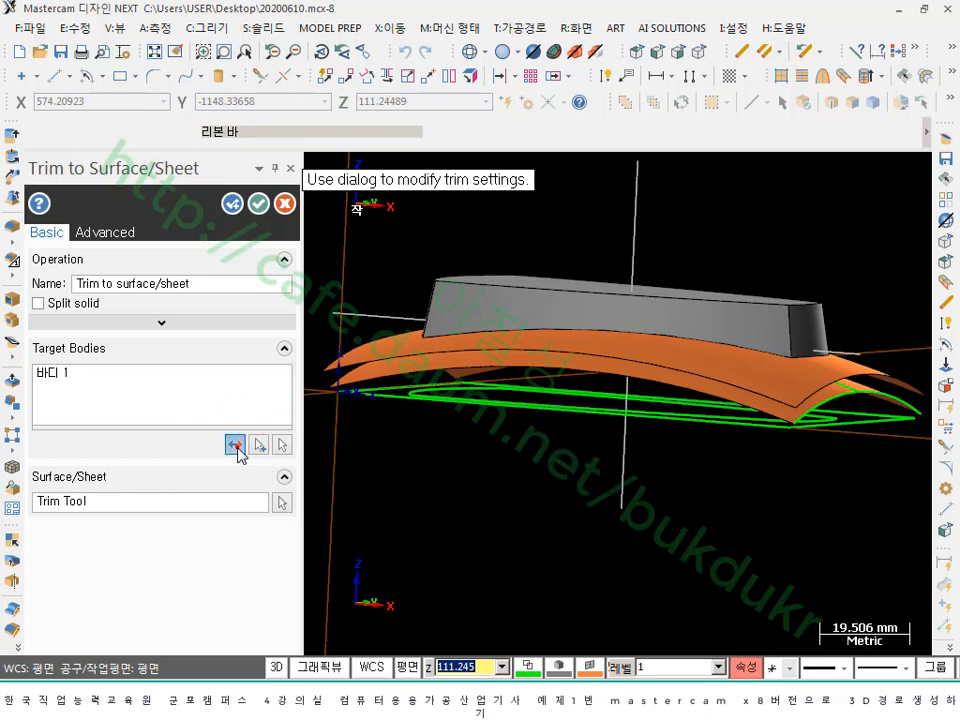
{"action": "middle_click_drag", "start_coordinate": [613, 248], "coordinate": [647, 285]}
{"action": "scroll", "coordinate": [761, 415], "scroll_direction": "up", "scroll_amount": 3}
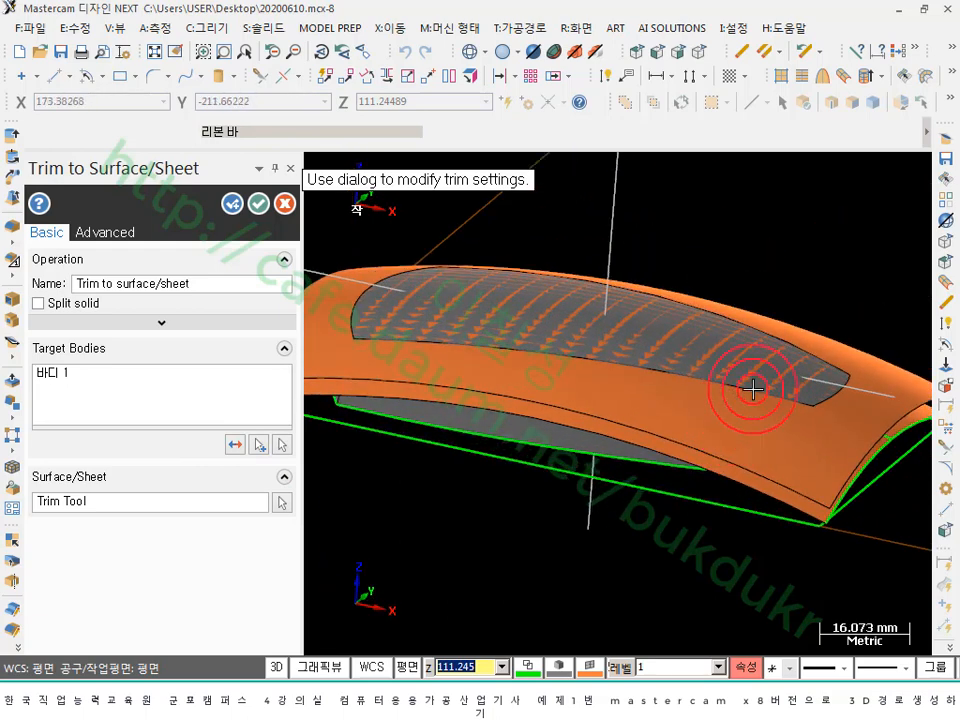
{"action": "scroll", "coordinate": [751, 386], "scroll_direction": "down", "scroll_amount": 1}
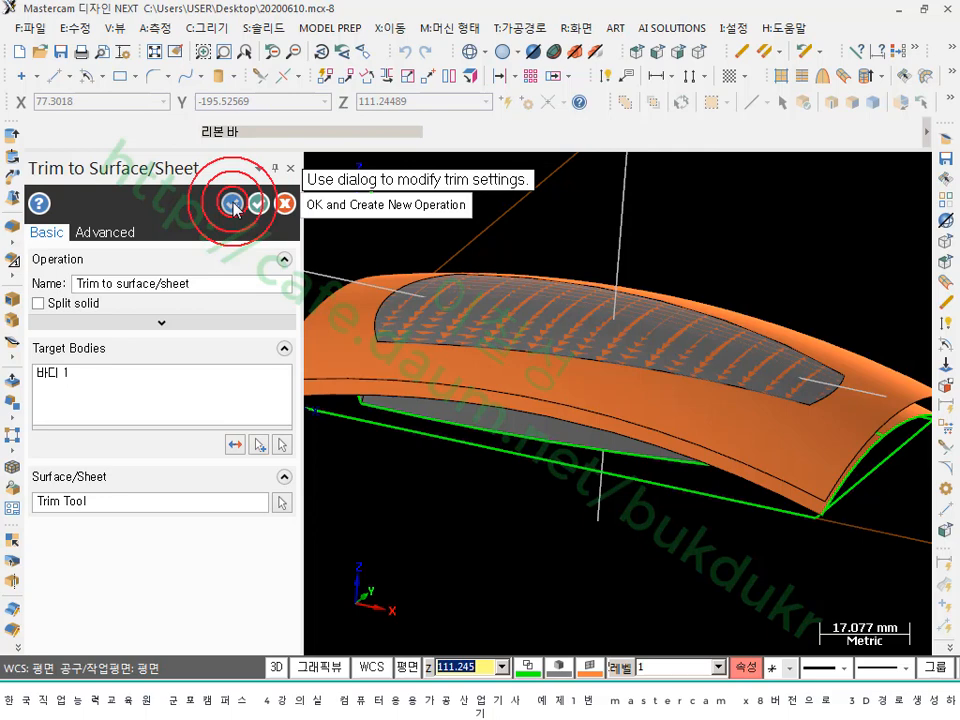
{"action": "left_click", "coordinate": [232, 205]}
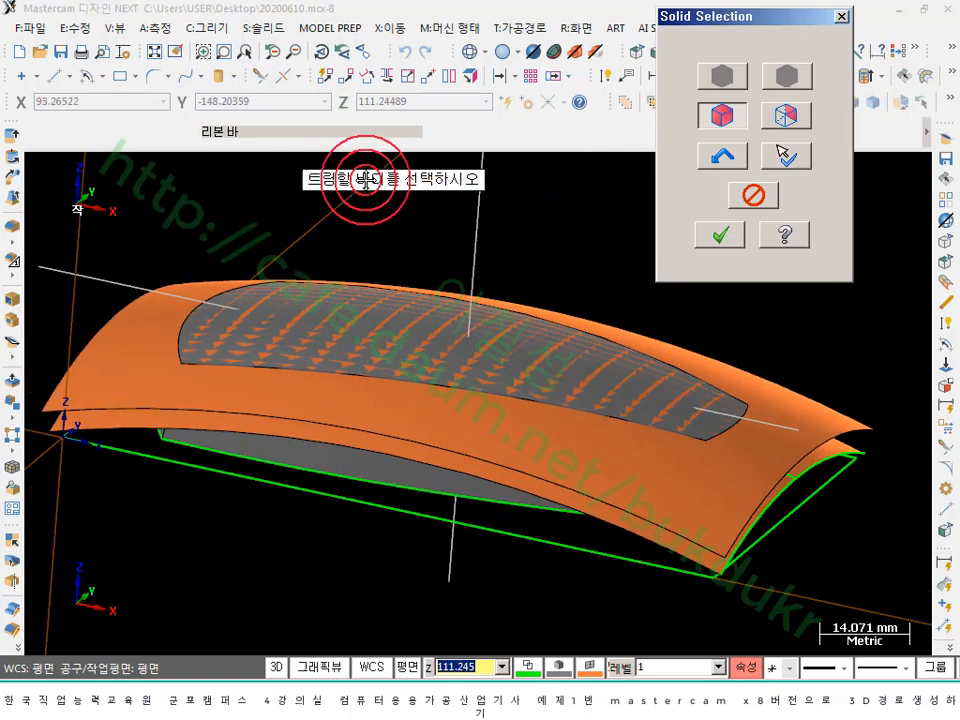
- Trim the body to the lower swept surface with Split solid enabled so that both portions are kept
{"action": "left_click", "coordinate": [358, 467]}
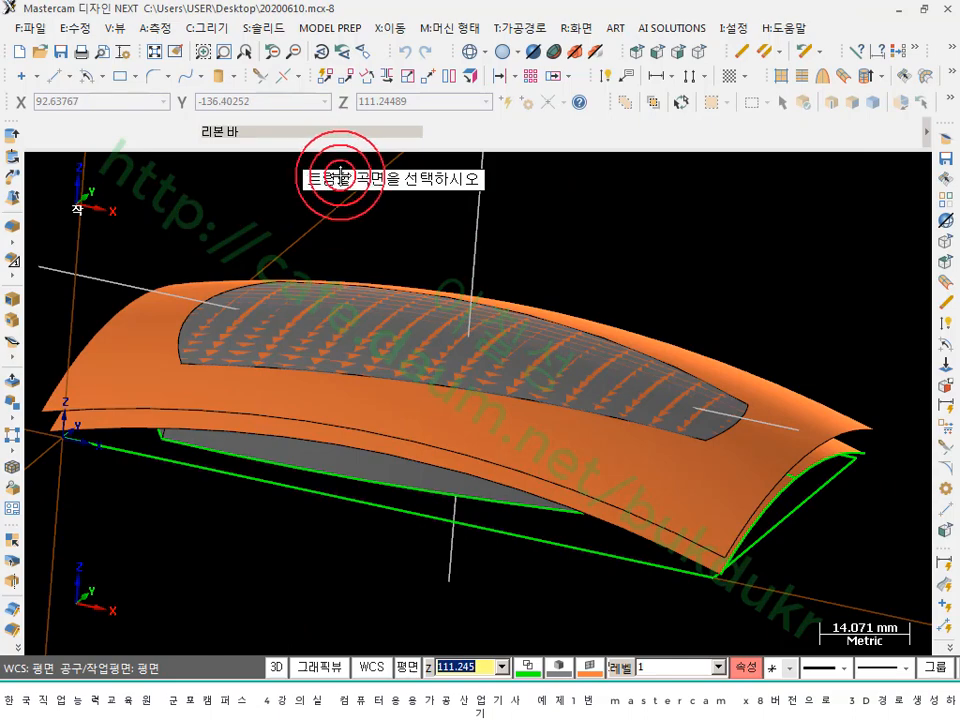
{"action": "left_click", "coordinate": [701, 555]}
{"action": "scroll", "coordinate": [855, 334], "scroll_direction": "down", "scroll_amount": 5}
{"action": "scroll", "coordinate": [652, 263], "scroll_direction": "up", "scroll_amount": 1}
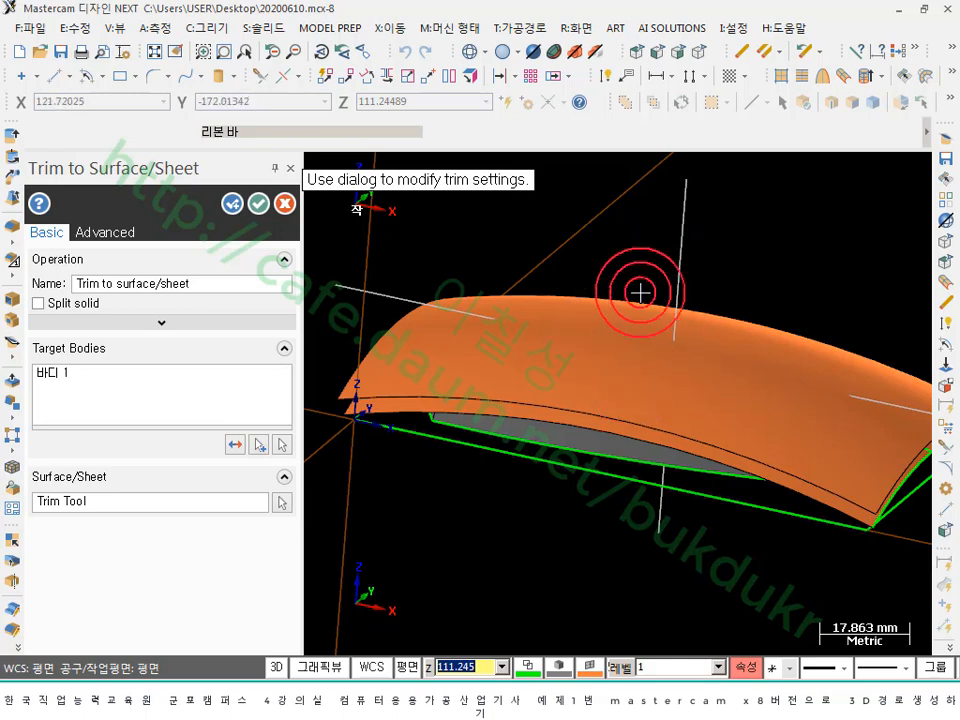
{"action": "middle_click_drag", "start_coordinate": [664, 273], "coordinate": [681, 237]}
{"action": "scroll", "coordinate": [491, 405], "scroll_direction": "up", "scroll_amount": 3}
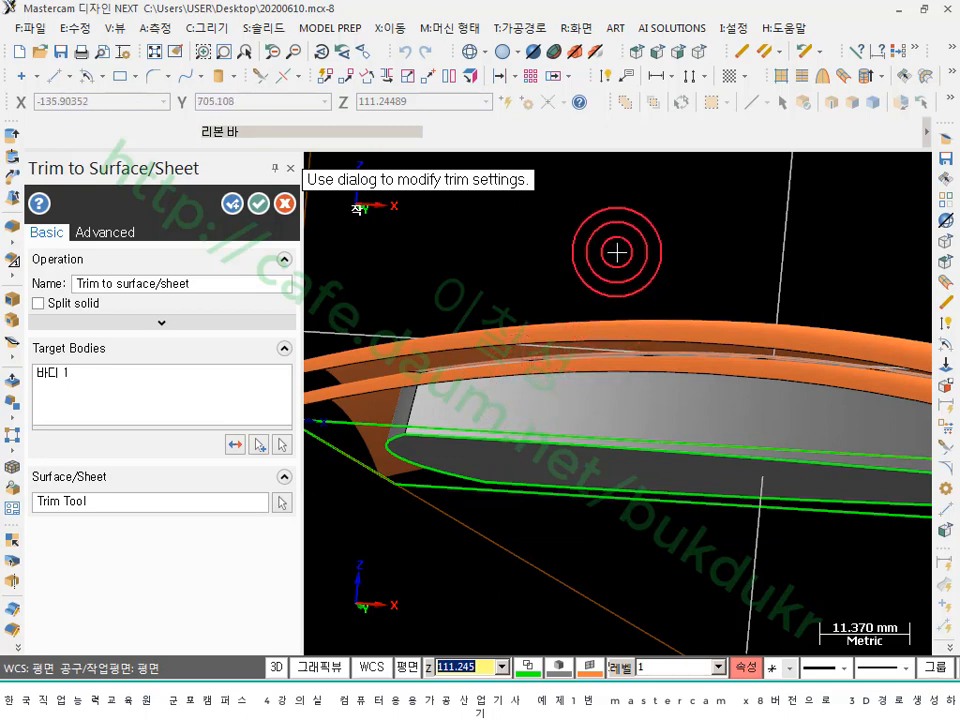
{"action": "left_click", "coordinate": [38, 304]}
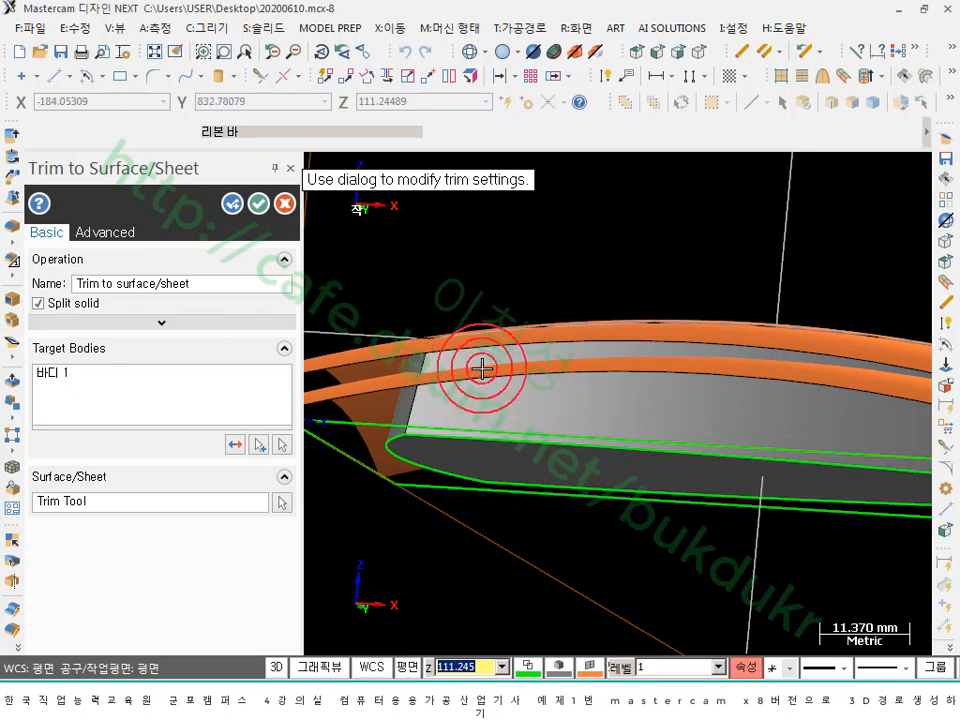
{"action": "left_click", "coordinate": [260, 204]}
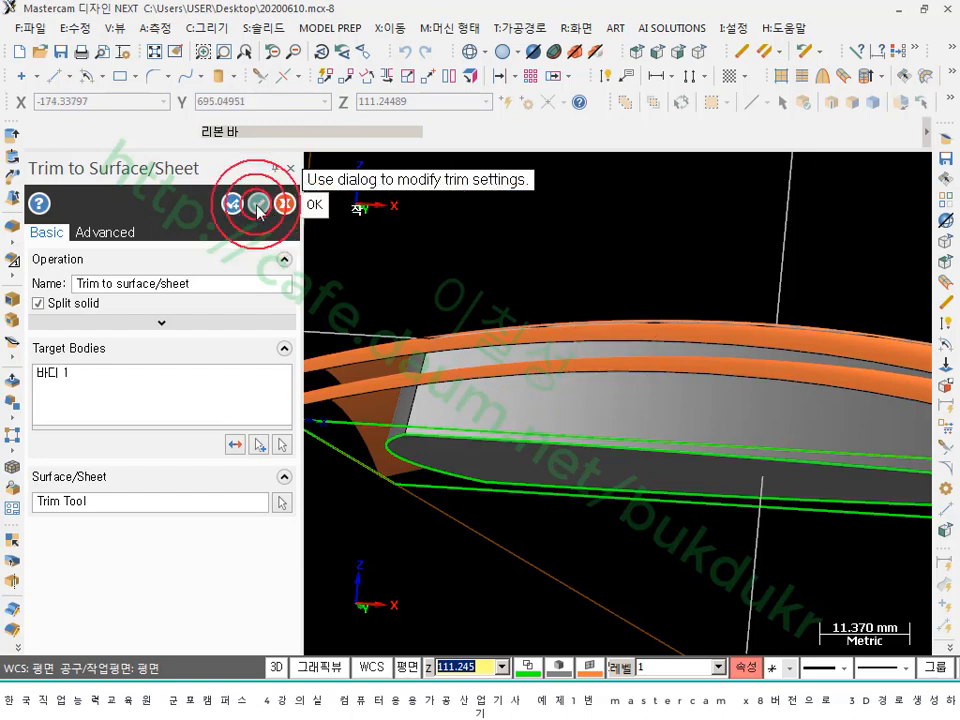
- Blank the swept surface and its offset surface so that only the solids and wireframe stay displayed
{"action": "middle_click_drag", "start_coordinate": [255, 204], "coordinate": [326, 219]}
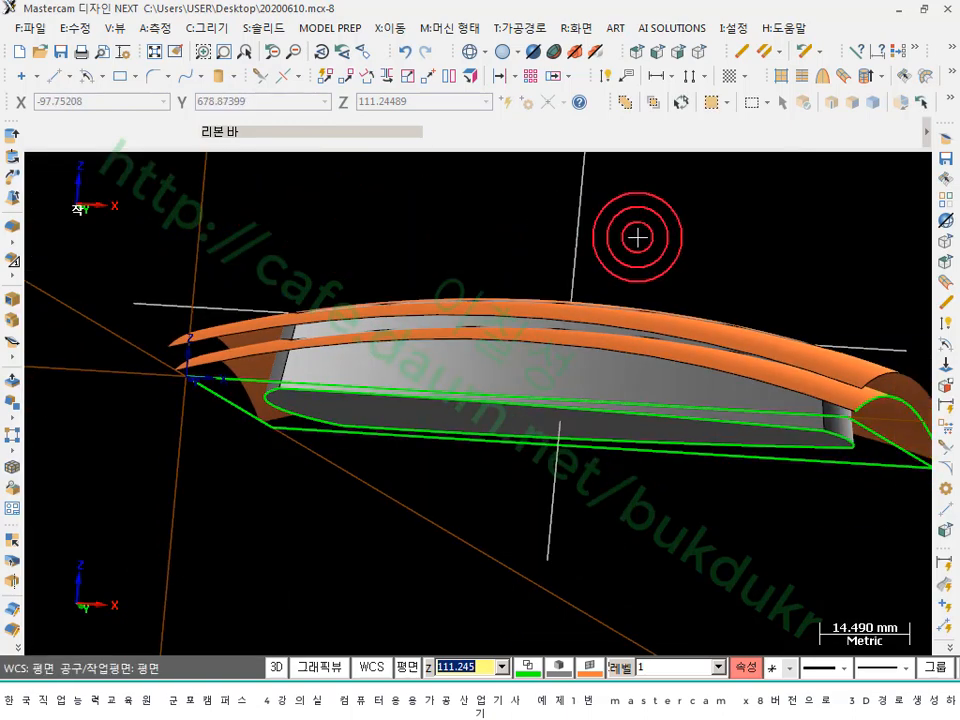
{"action": "middle_click_drag", "start_coordinate": [637, 237], "coordinate": [297, 302]}
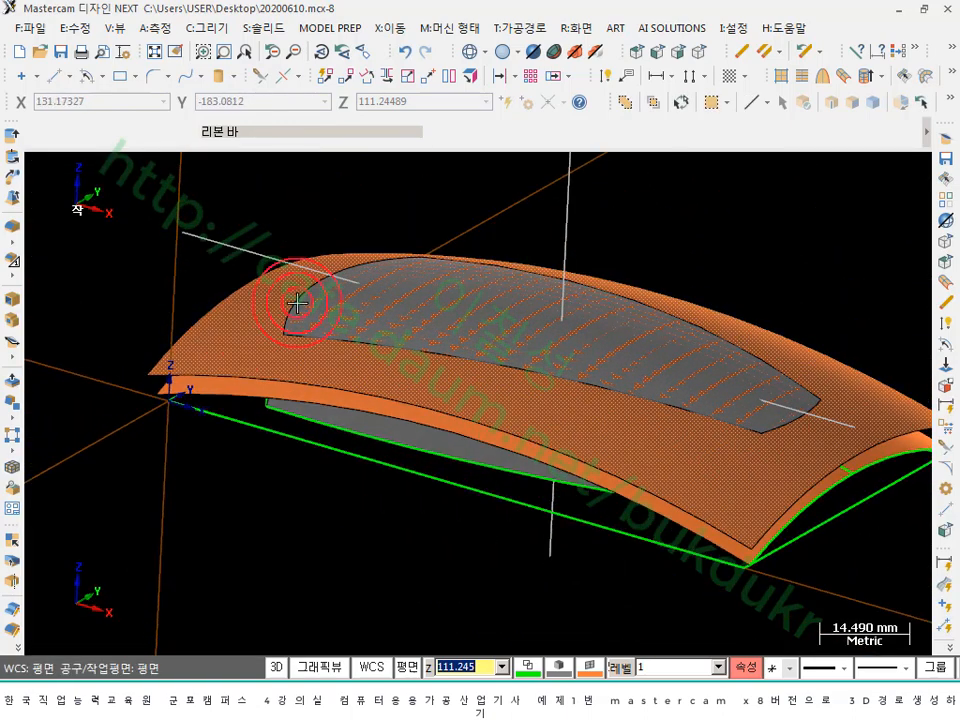
{"action": "left_click", "coordinate": [229, 327]}
{"action": "left_click", "coordinate": [417, 260]}
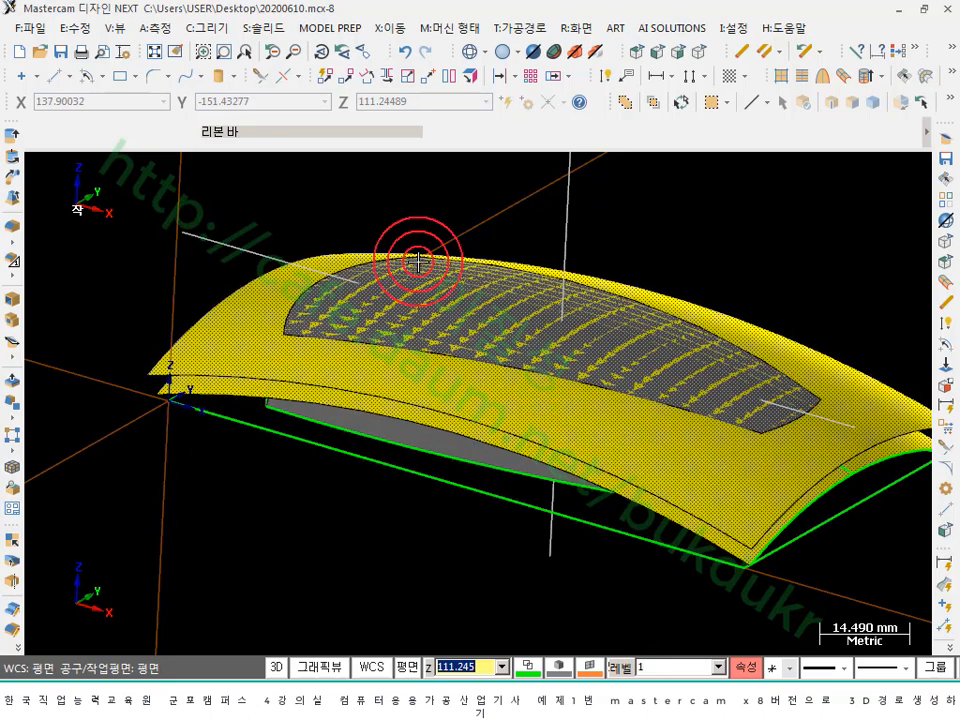
{"action": "left_click", "coordinate": [417, 257]}
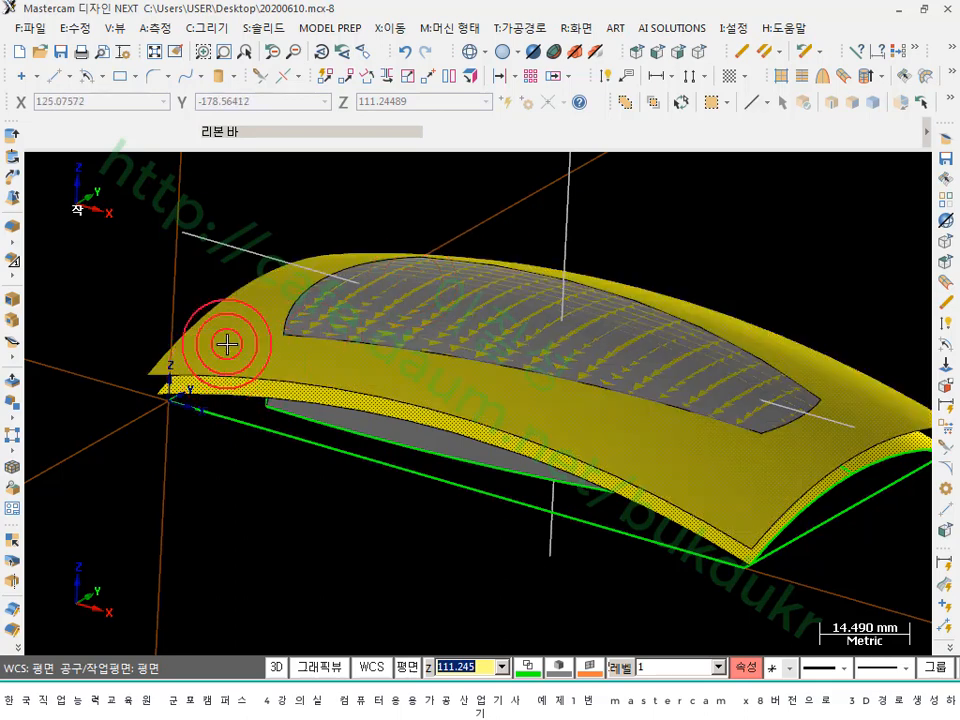
{"action": "left_click", "coordinate": [577, 28]}
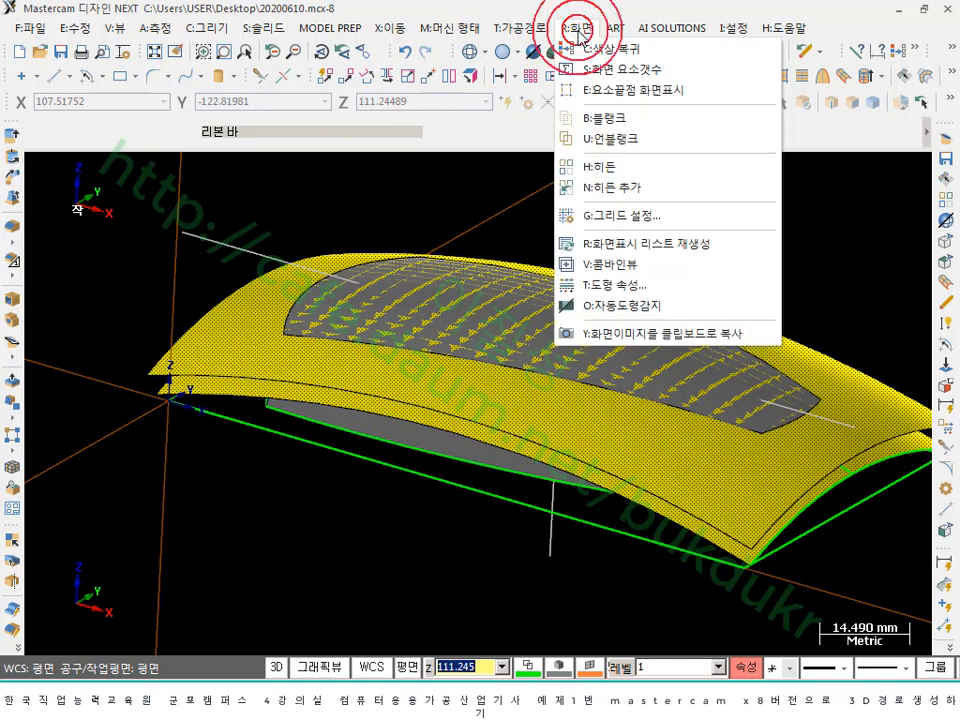
{"action": "left_click", "coordinate": [604, 121]}
- Change the colour of the upper split solid body to blue
{"action": "scroll", "coordinate": [775, 300], "scroll_direction": "up", "scroll_amount": 3}
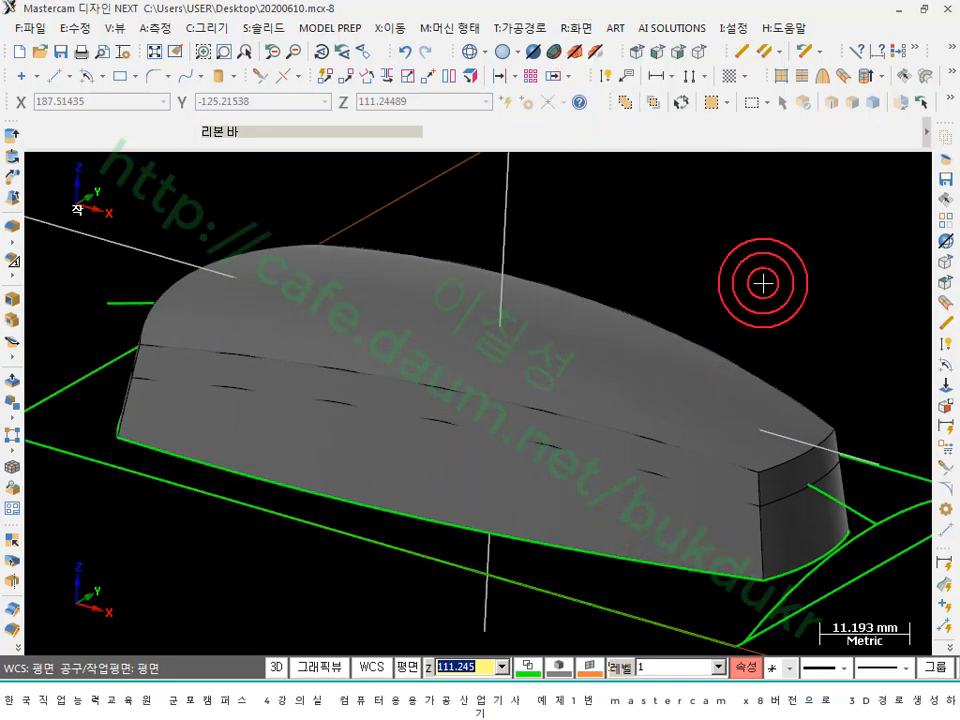
{"action": "left_click", "coordinate": [410, 306]}
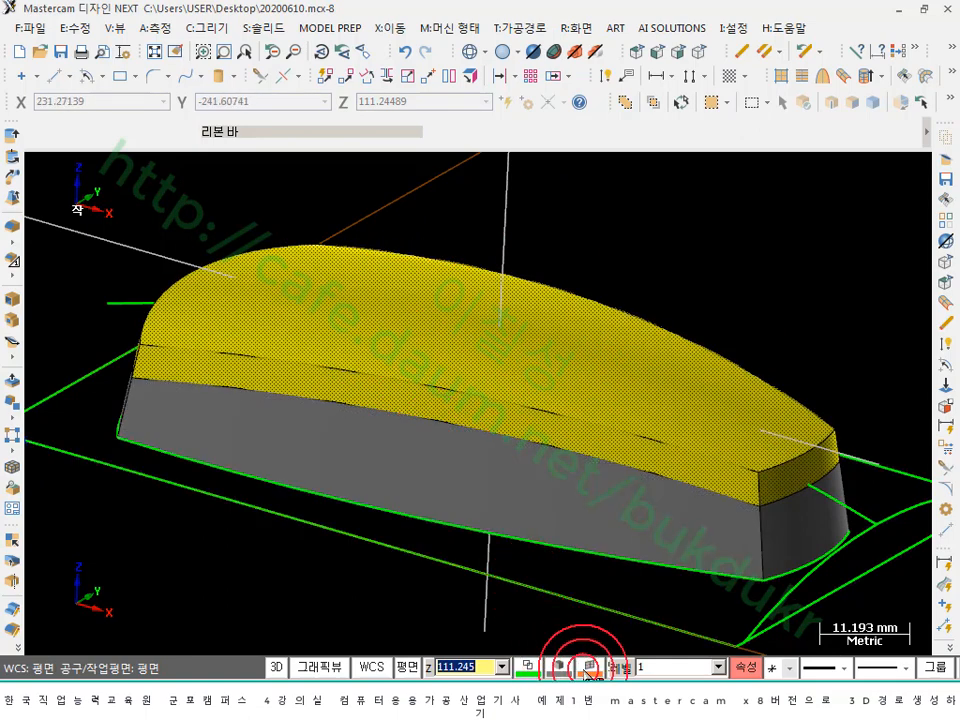
{"action": "left_click", "coordinate": [588, 665]}
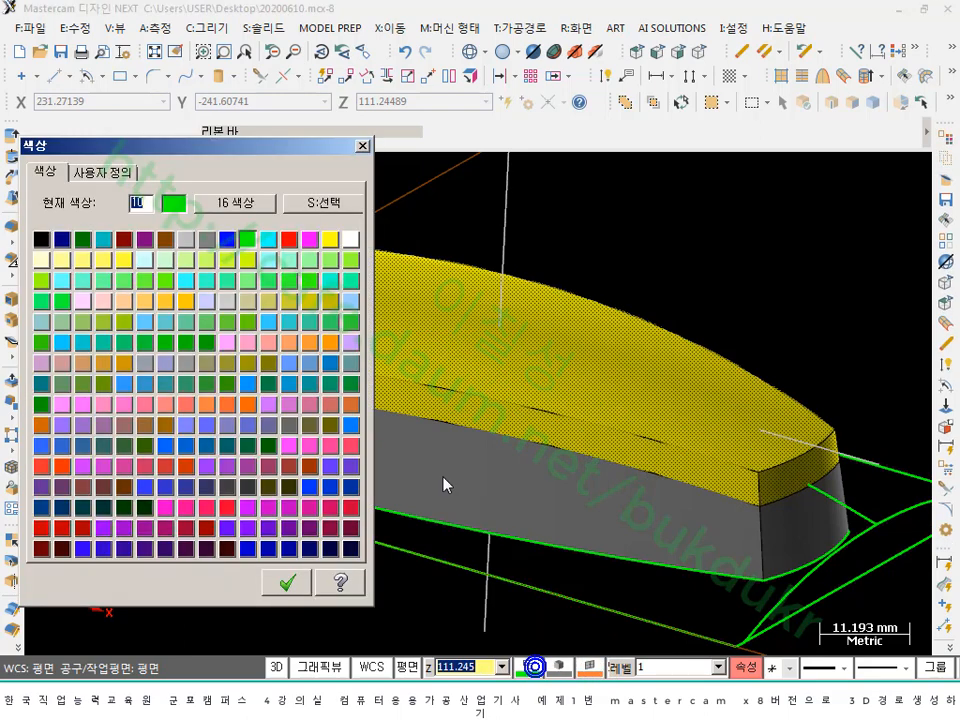
{"action": "left_click", "coordinate": [268, 241]}
{"action": "left_click", "coordinate": [230, 242]}
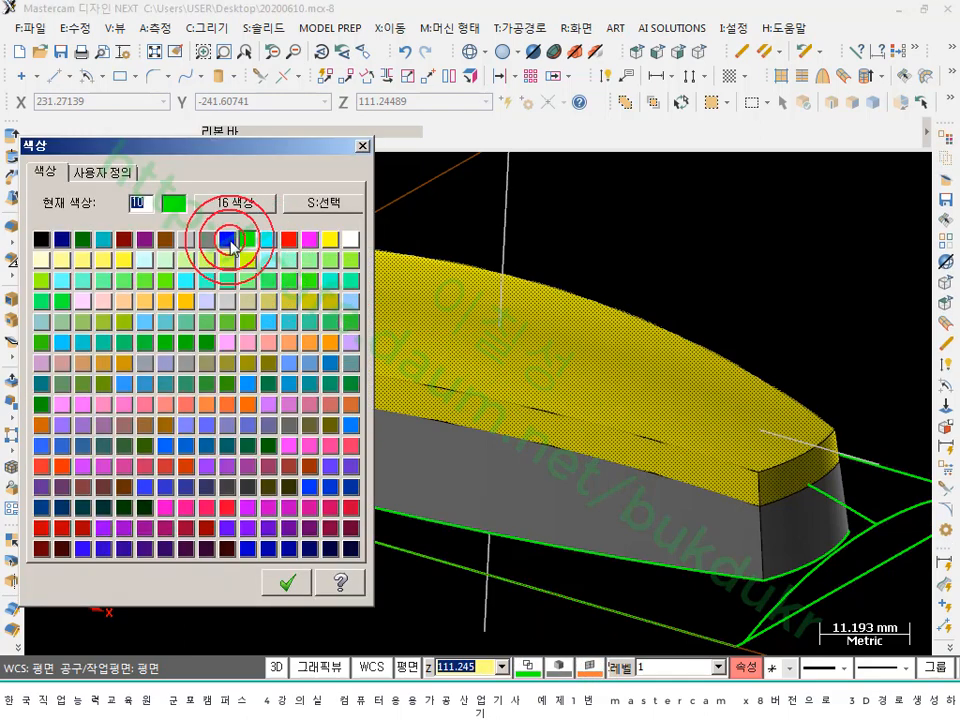
{"action": "left_click", "coordinate": [287, 581]}
{"action": "scroll", "coordinate": [585, 252], "scroll_direction": "up", "scroll_amount": 1}
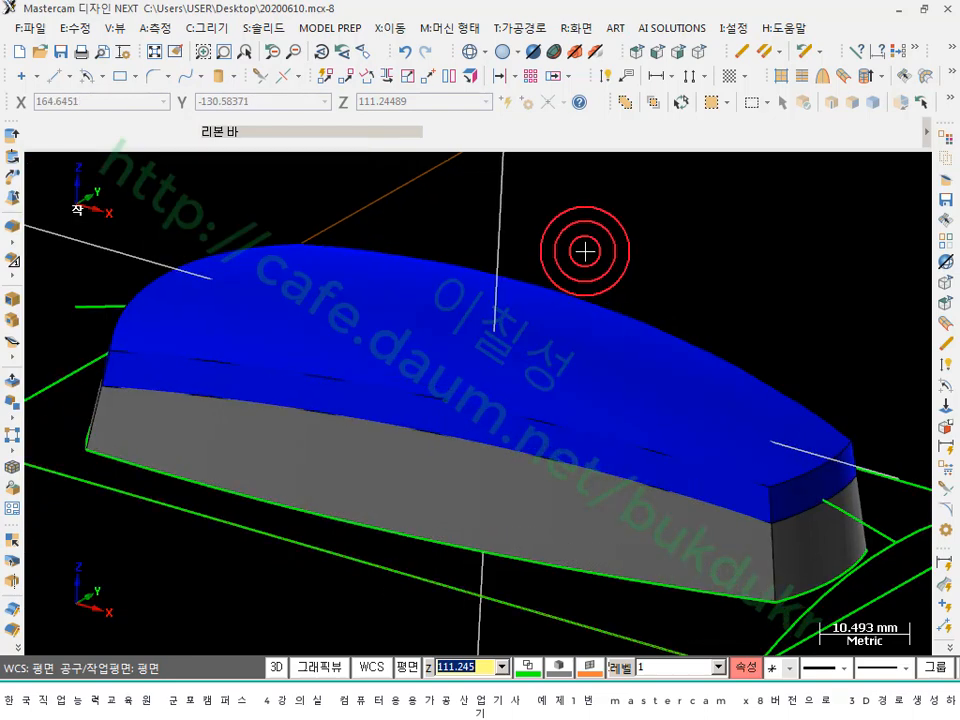
- Switch to the part drawing in 꿀뷰 and examine the raised offset region in section A-A and the slot outline in the plan view
{"action": "left_click", "coordinate": [435, 698]}
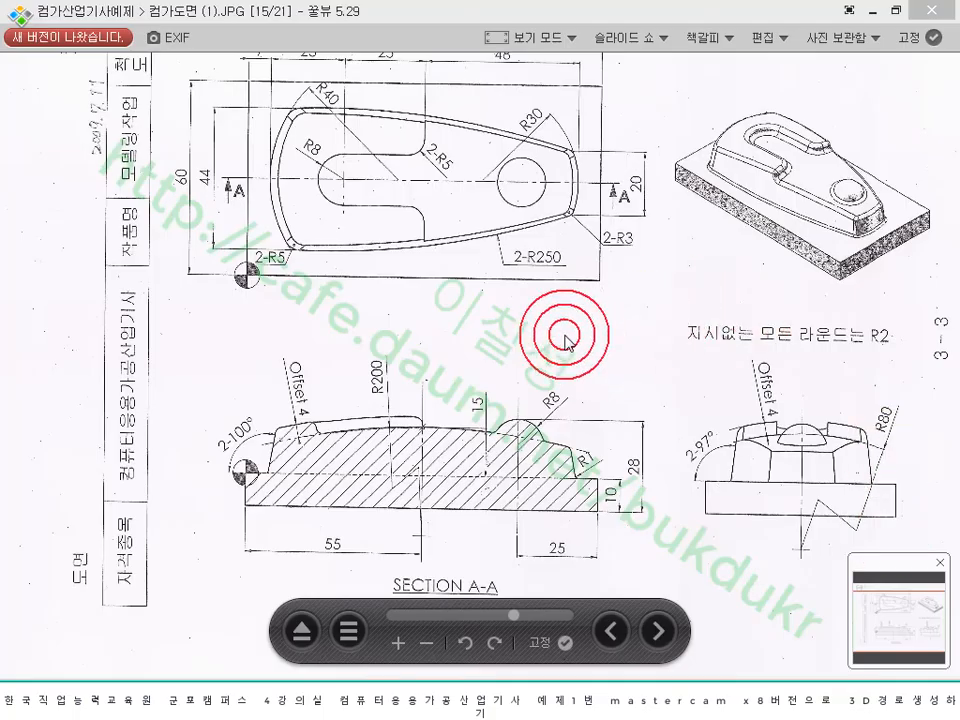
{"action": "left_click", "coordinate": [395, 627]}
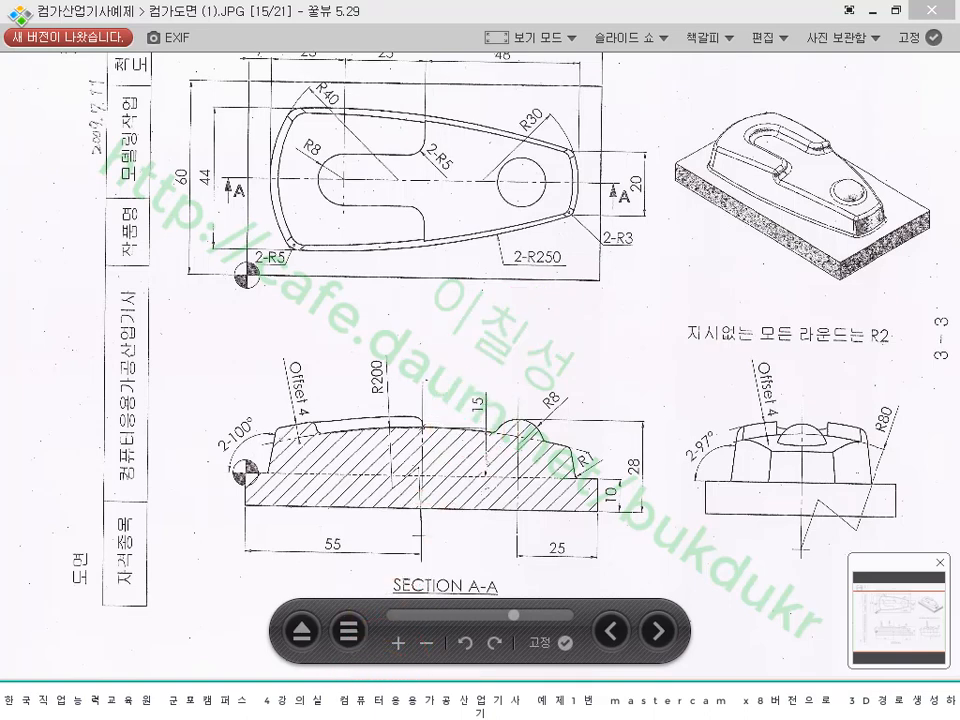
{"action": "mouse_move", "coordinate": [349, 440]}
{"action": "left_mouse_down"}
{"action": "mouse_move", "coordinate": [290, 408]}
{"action": "mouse_move", "coordinate": [405, 386]}
{"action": "mouse_move", "coordinate": [411, 423]}
{"action": "mouse_move", "coordinate": [340, 437]}
{"action": "left_mouse_up"}
{"action": "left_click_drag", "start_coordinate": [476, 441], "coordinate": [445, 470]}
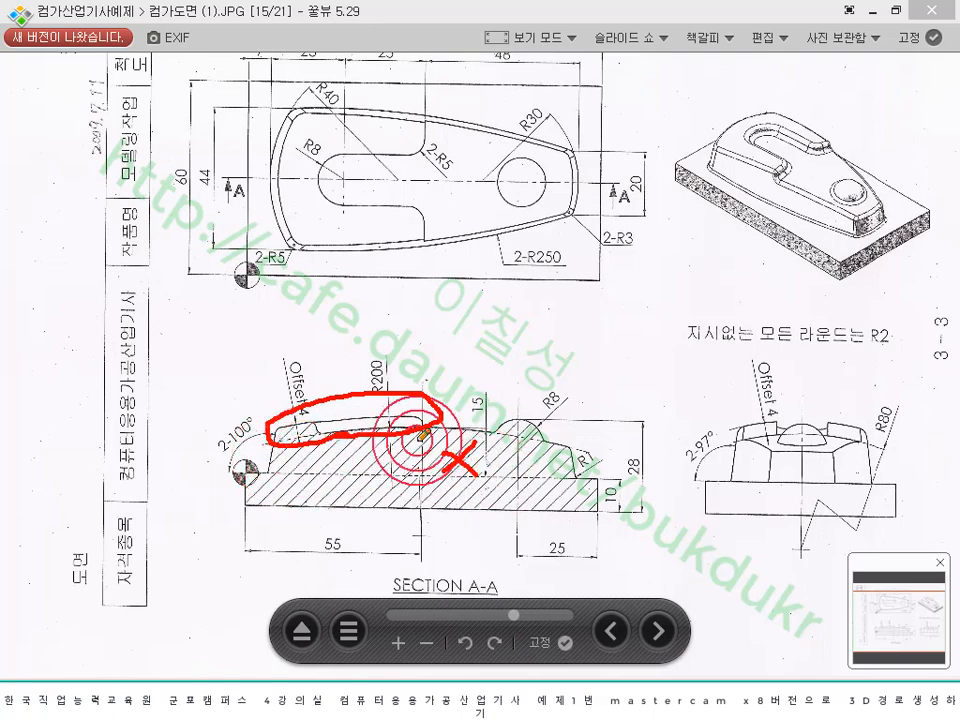
{"action": "mouse_move", "coordinate": [268, 425]}
{"action": "left_mouse_down"}
{"action": "mouse_move", "coordinate": [440, 412]}
{"action": "mouse_move", "coordinate": [574, 435]}
{"action": "mouse_move", "coordinate": [321, 450]}
{"action": "mouse_move", "coordinate": [258, 442]}
{"action": "left_mouse_up"}
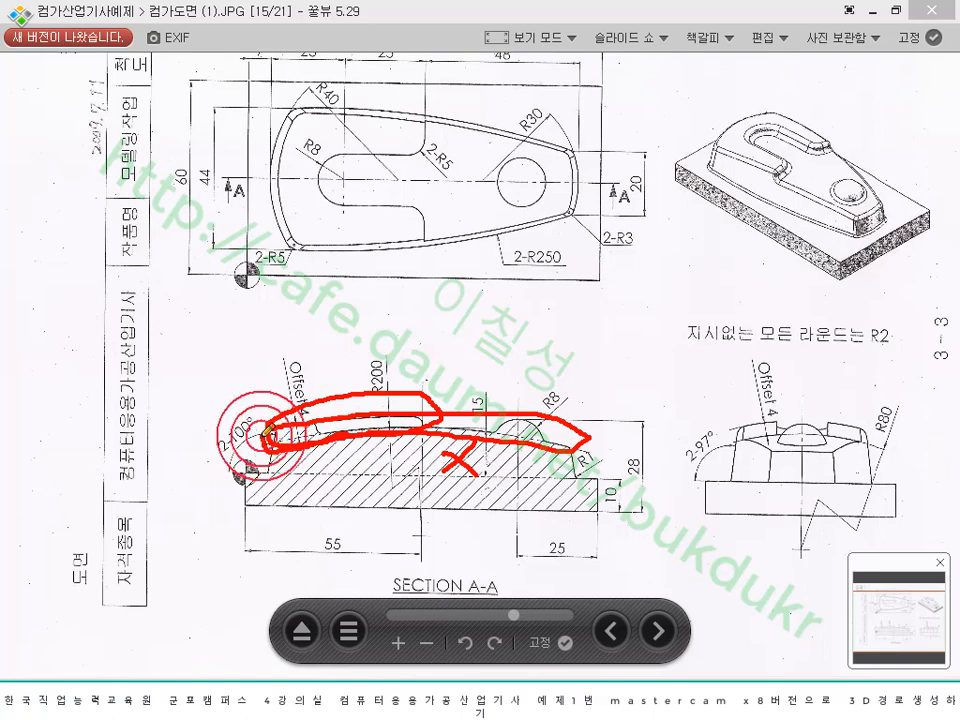
{"action": "left_click_drag", "start_coordinate": [376, 100], "coordinate": [293, 100]}
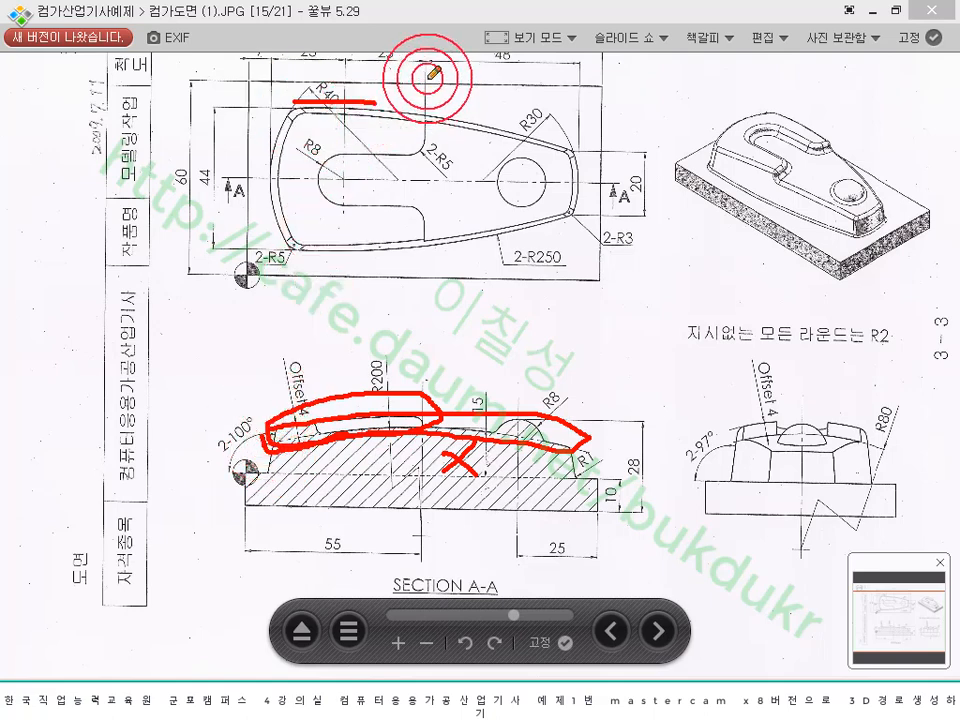
{"action": "mouse_move", "coordinate": [428, 76]}
{"action": "left_mouse_down"}
{"action": "mouse_move", "coordinate": [423, 132]}
{"action": "mouse_move", "coordinate": [396, 150]}
{"action": "mouse_move", "coordinate": [343, 161]}
{"action": "mouse_move", "coordinate": [339, 188]}
{"action": "mouse_move", "coordinate": [384, 195]}
{"action": "mouse_move", "coordinate": [398, 210]}
{"action": "mouse_move", "coordinate": [428, 305]}
{"action": "mouse_move", "coordinate": [427, 345]}
{"action": "left_mouse_up"}
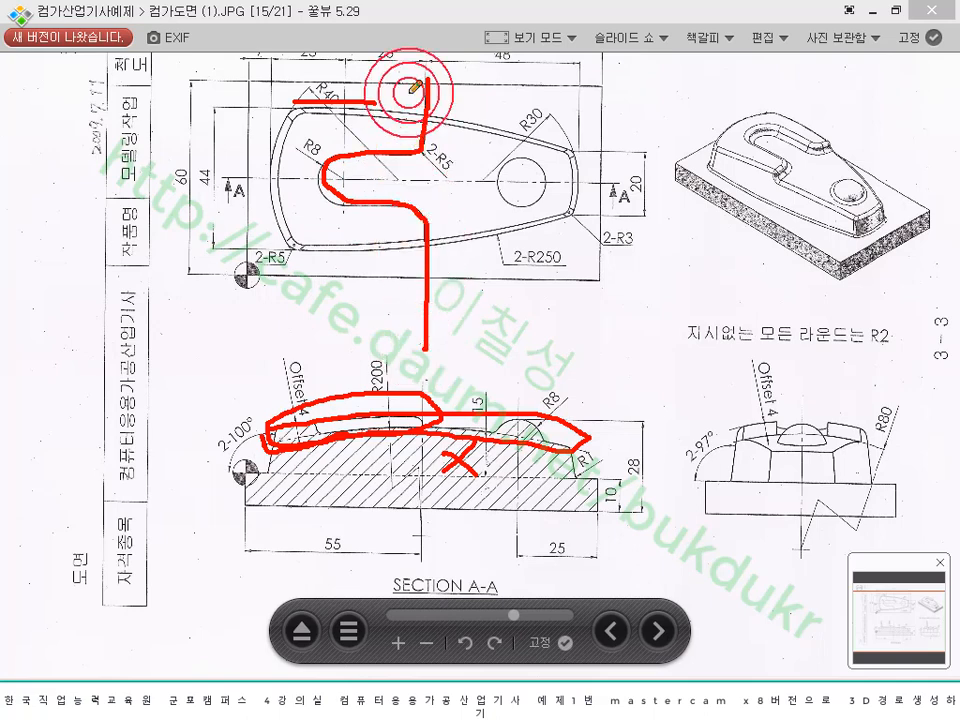
{"action": "mouse_move", "coordinate": [430, 80]}
{"action": "left_mouse_down"}
{"action": "mouse_move", "coordinate": [428, 62]}
{"action": "mouse_move", "coordinate": [429, 146]}
{"action": "mouse_move", "coordinate": [332, 167]}
{"action": "mouse_move", "coordinate": [418, 204]}
{"action": "left_mouse_up"}
{"action": "right_click", "coordinate": [531, 253]}
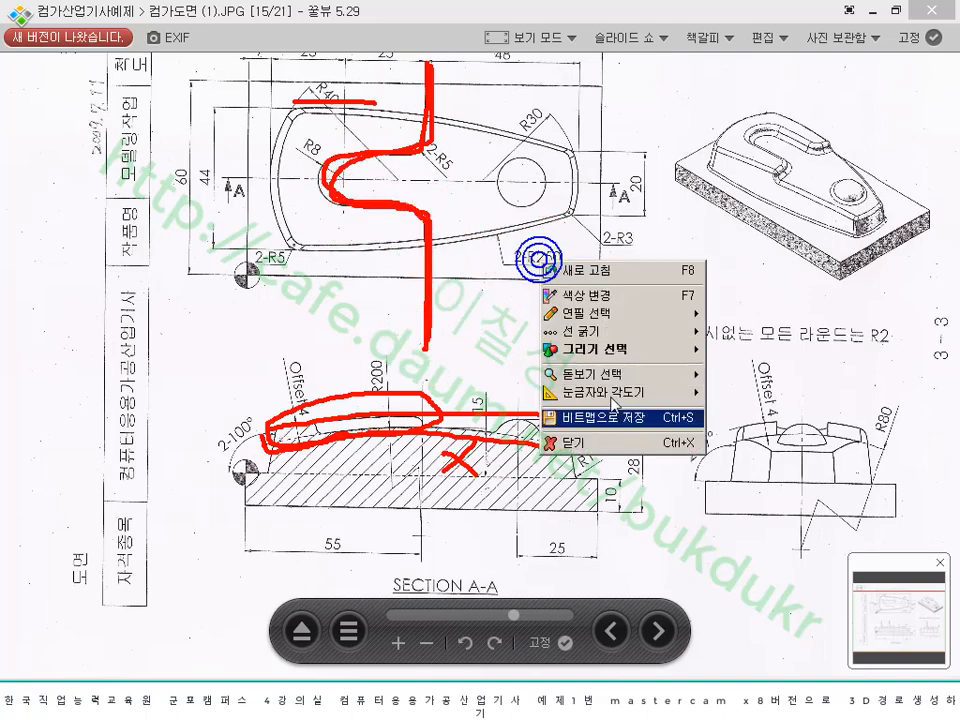
{"action": "left_click", "coordinate": [600, 441]}
{"action": "left_click", "coordinate": [353, 714]}
- Isolate the blue upper solid and the base rectangle, hiding the lower solid and all other wireframe
{"action": "left_click", "coordinate": [566, 345]}
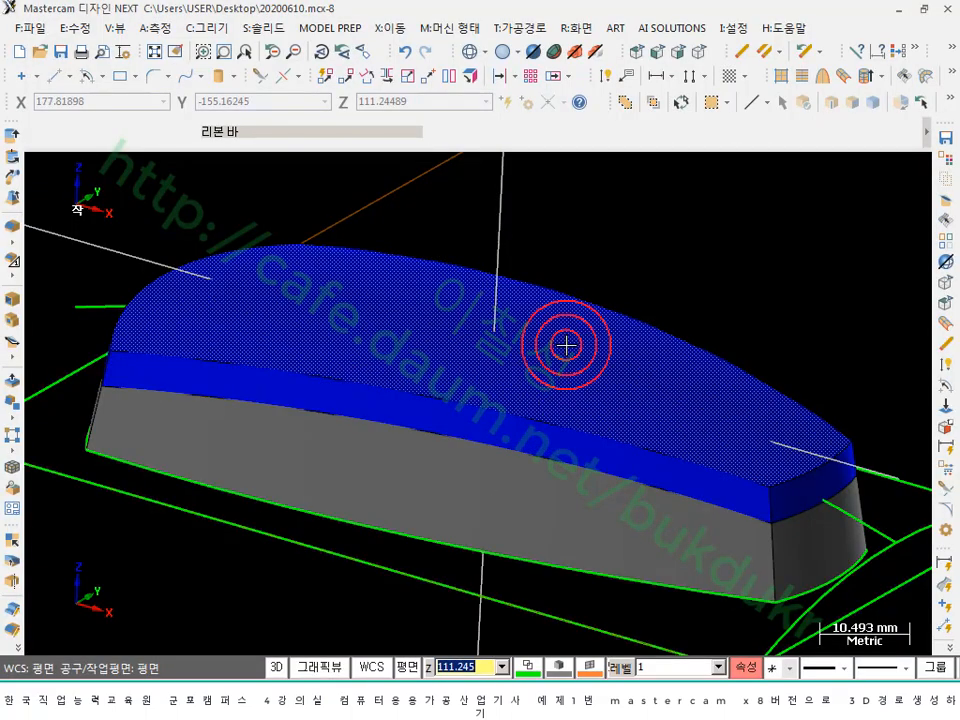
{"action": "left_click", "coordinate": [693, 311]}
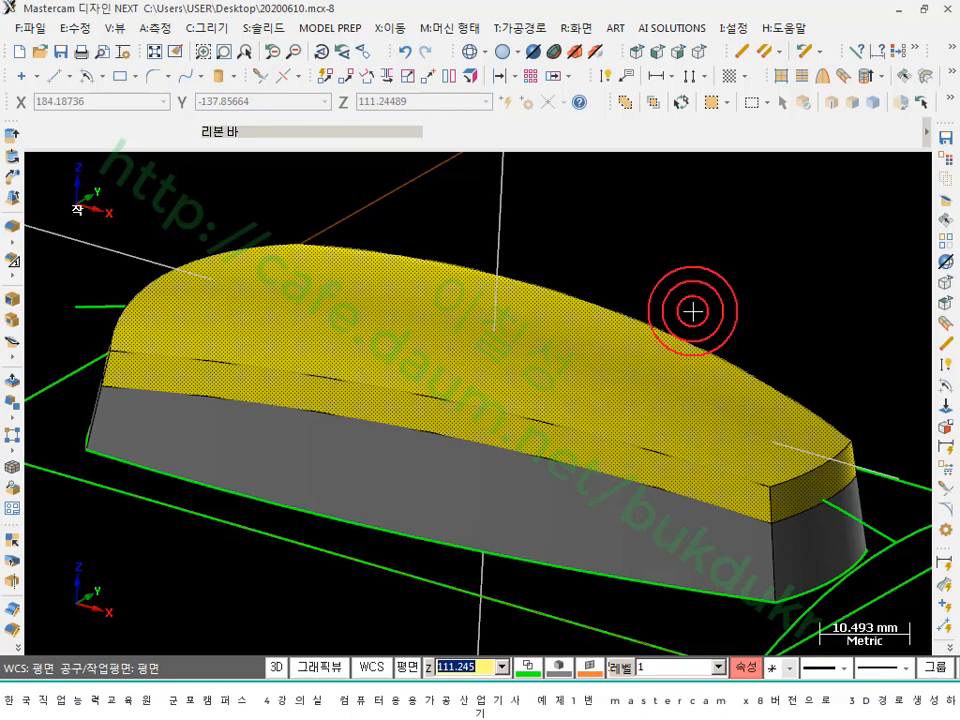
{"action": "scroll", "coordinate": [693, 311], "scroll_direction": "down", "scroll_amount": 2}
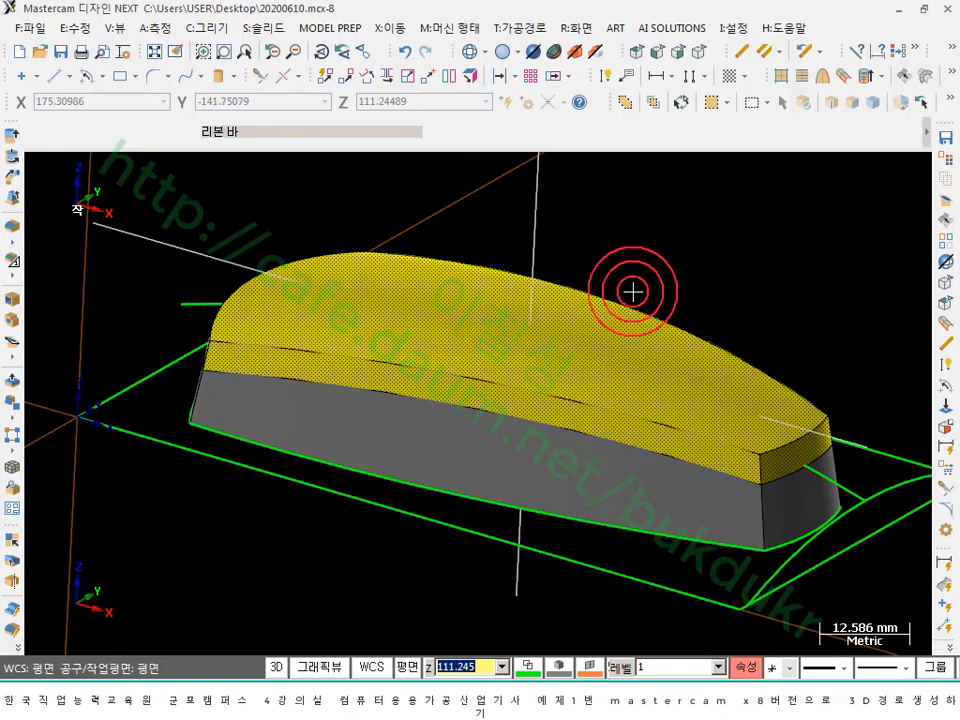
{"action": "left_click", "coordinate": [448, 527]}
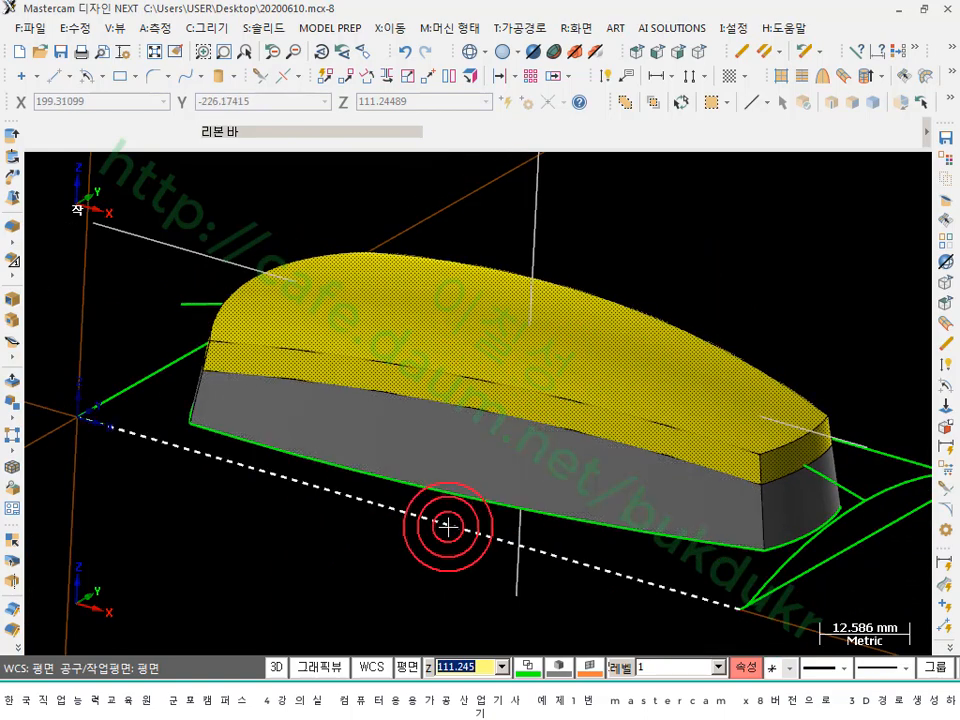
{"action": "left_click", "coordinate": [448, 527], "text": "shift"}
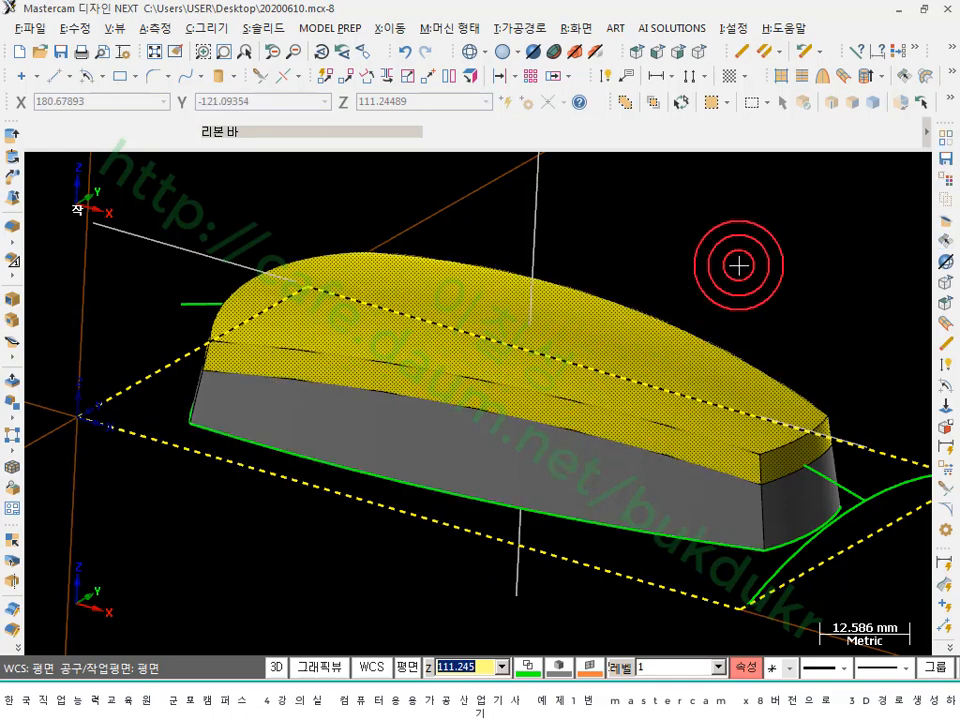
{"action": "left_click", "coordinate": [738, 265]}
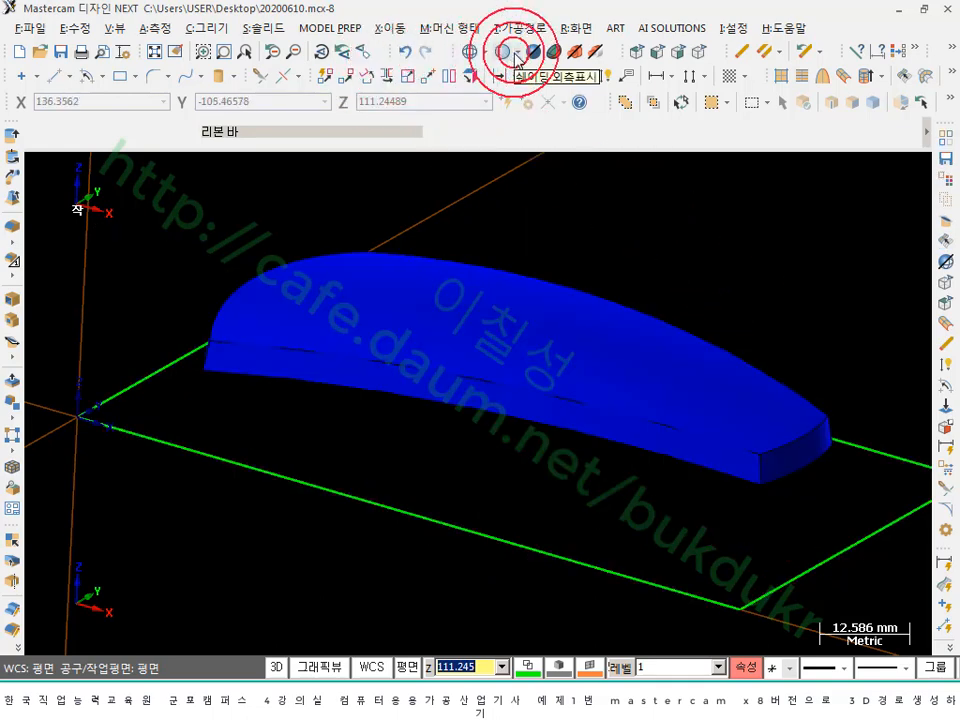
- Show the isolated geometry in the top view with wireframe display
{"action": "left_click", "coordinate": [637, 54]}
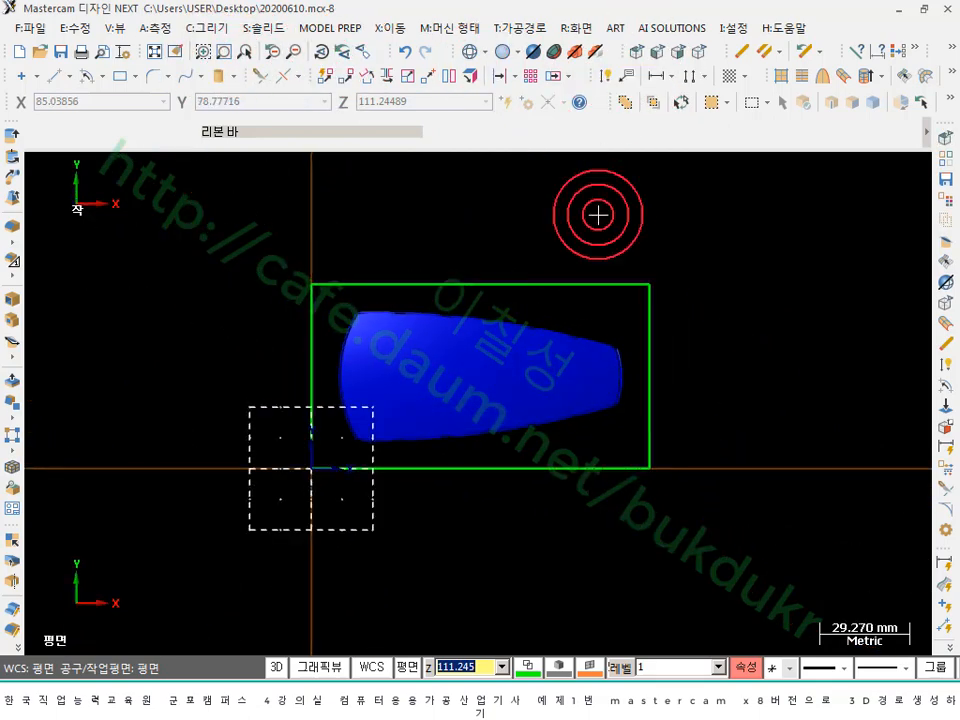
{"action": "scroll", "coordinate": [426, 310], "scroll_direction": "up", "scroll_amount": 3}
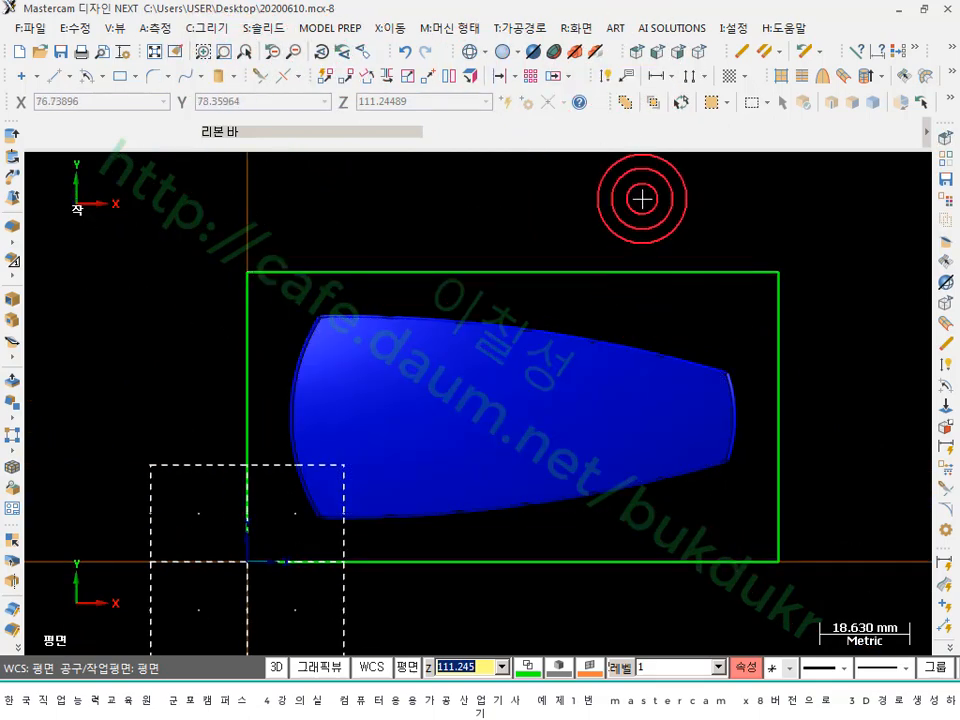
{"action": "left_click", "coordinate": [469, 51]}
{"action": "scroll", "coordinate": [300, 405], "scroll_direction": "up", "scroll_amount": 1}
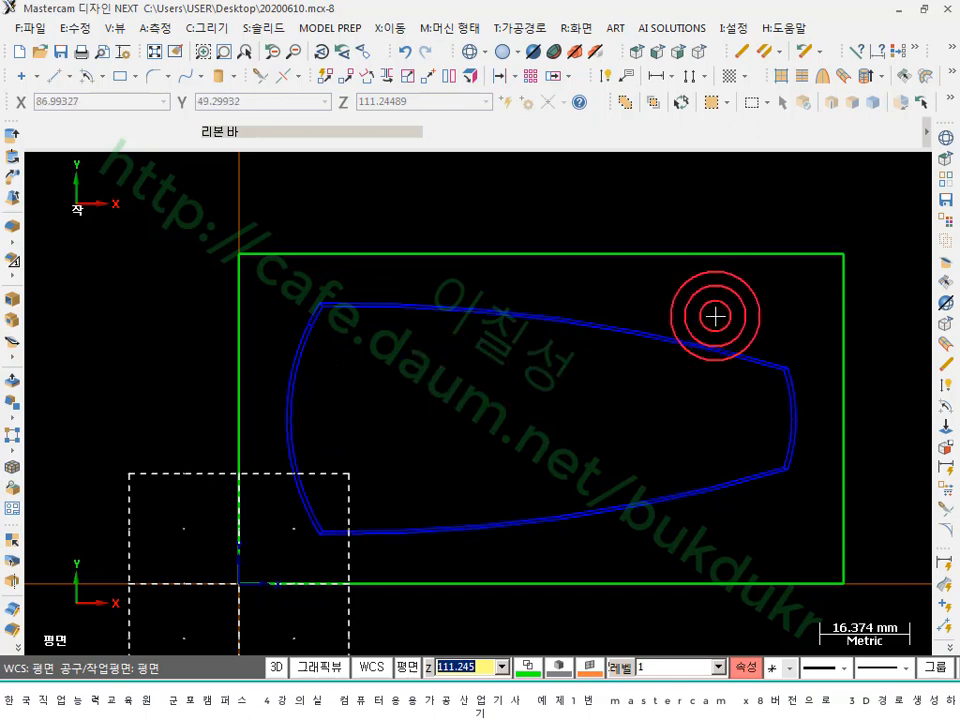
{"action": "scroll", "coordinate": [750, 272], "scroll_direction": "down", "scroll_amount": 1}
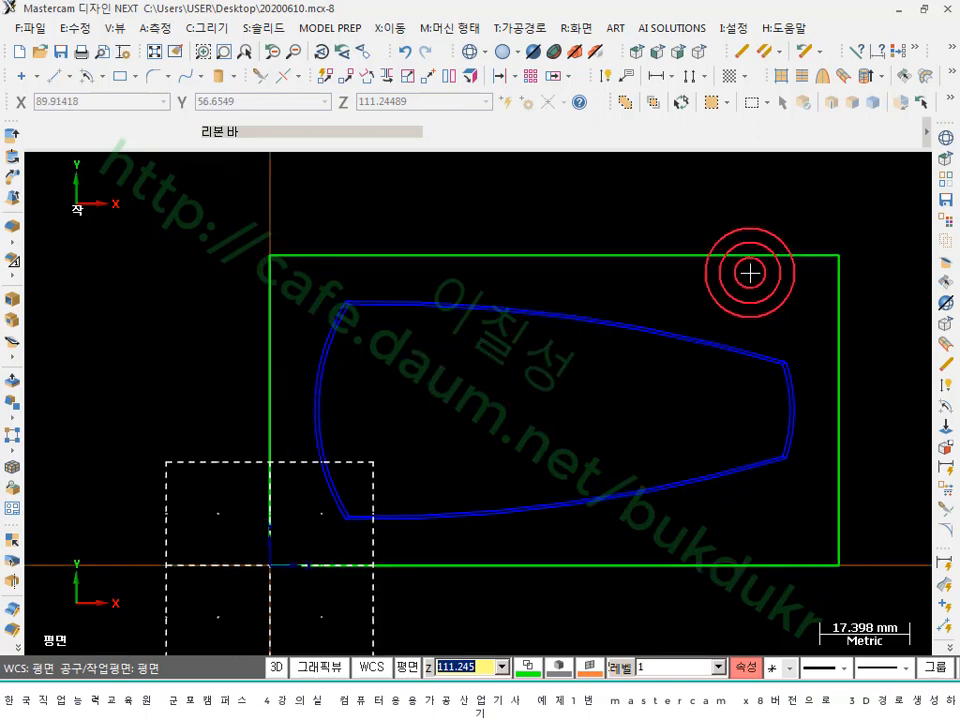
- Study the drawing's plan view for the slot outline and the horizontal dimensions that locate its straight edge
{"action": "left_click", "coordinate": [276, 700]}
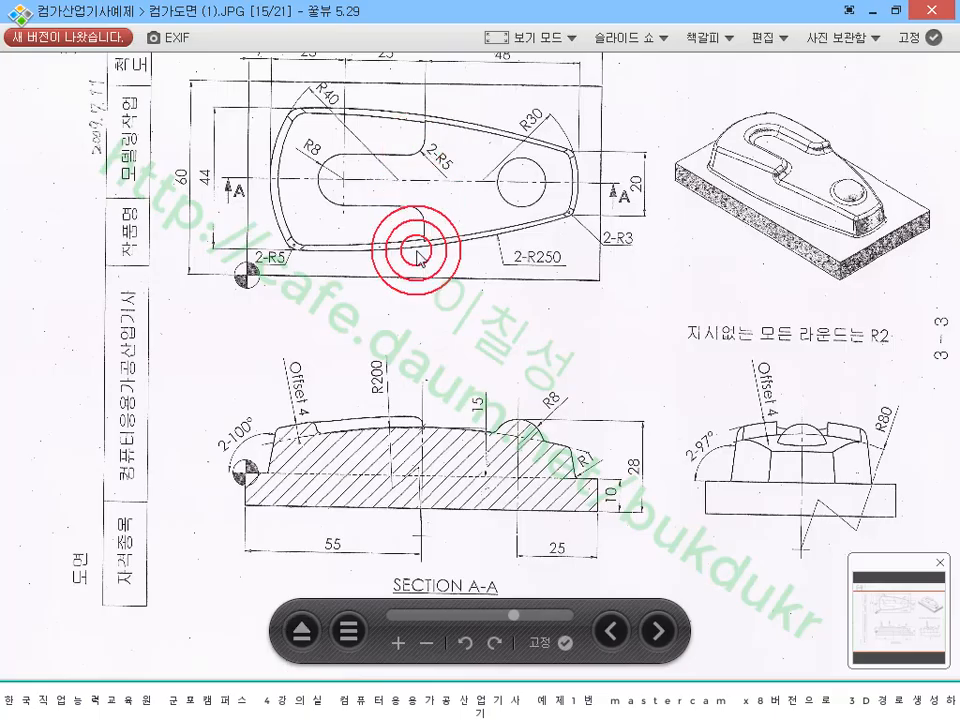
{"action": "scroll", "coordinate": [417, 250], "scroll_direction": "up", "scroll_amount": 1}
{"action": "left_click", "coordinate": [348, 712]}
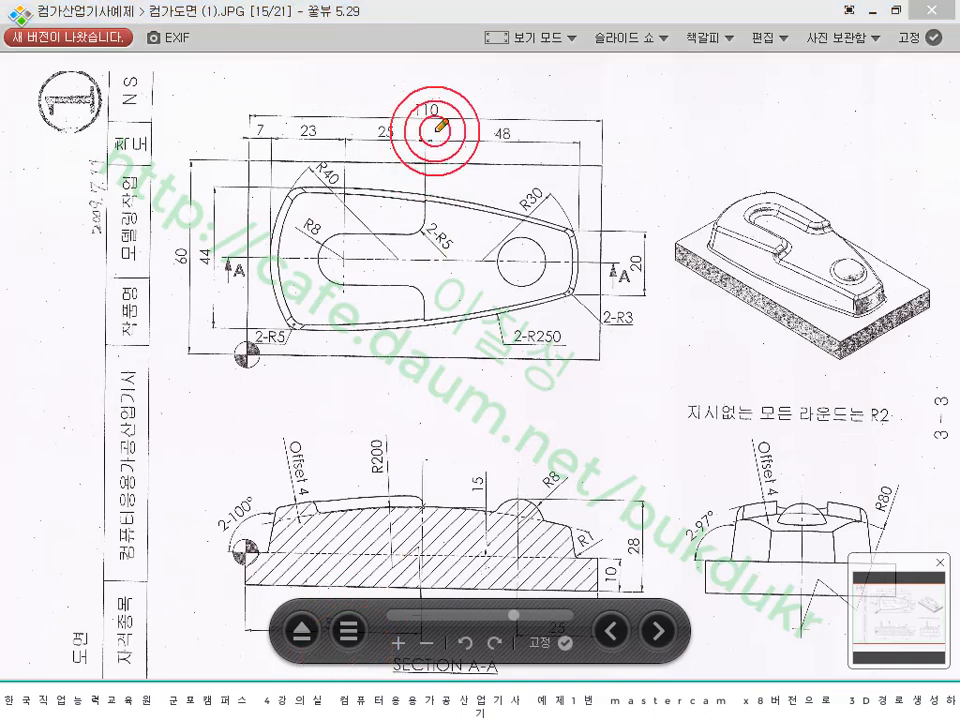
{"action": "mouse_move", "coordinate": [426, 113]}
{"action": "left_mouse_down"}
{"action": "mouse_move", "coordinate": [437, 197]}
{"action": "mouse_move", "coordinate": [332, 262]}
{"action": "mouse_move", "coordinate": [403, 284]}
{"action": "mouse_move", "coordinate": [426, 386]}
{"action": "mouse_move", "coordinate": [422, 416]}
{"action": "left_mouse_up"}
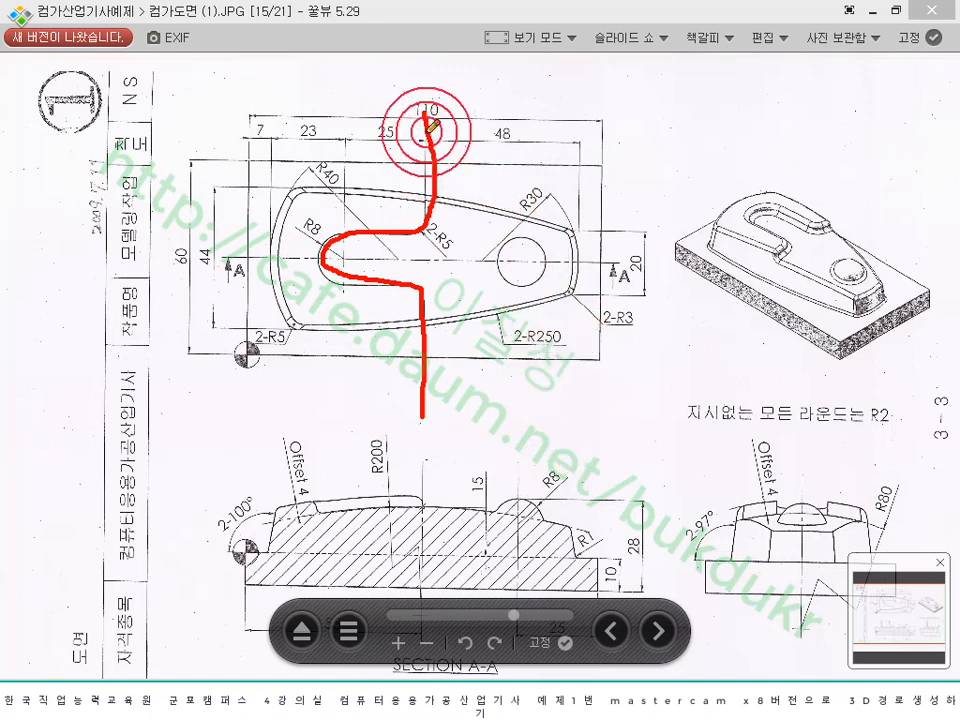
{"action": "left_click_drag", "start_coordinate": [426, 130], "coordinate": [427, 240]}
{"action": "mouse_move", "coordinate": [396, 151]}
{"action": "left_mouse_down"}
{"action": "mouse_move", "coordinate": [376, 116]}
{"action": "mouse_move", "coordinate": [400, 153]}
{"action": "left_mouse_up"}
{"action": "mouse_move", "coordinate": [316, 152]}
{"action": "left_mouse_down"}
{"action": "mouse_move", "coordinate": [289, 142]}
{"action": "mouse_move", "coordinate": [325, 143]}
{"action": "mouse_move", "coordinate": [247, 146]}
{"action": "mouse_move", "coordinate": [274, 143]}
{"action": "left_mouse_up"}
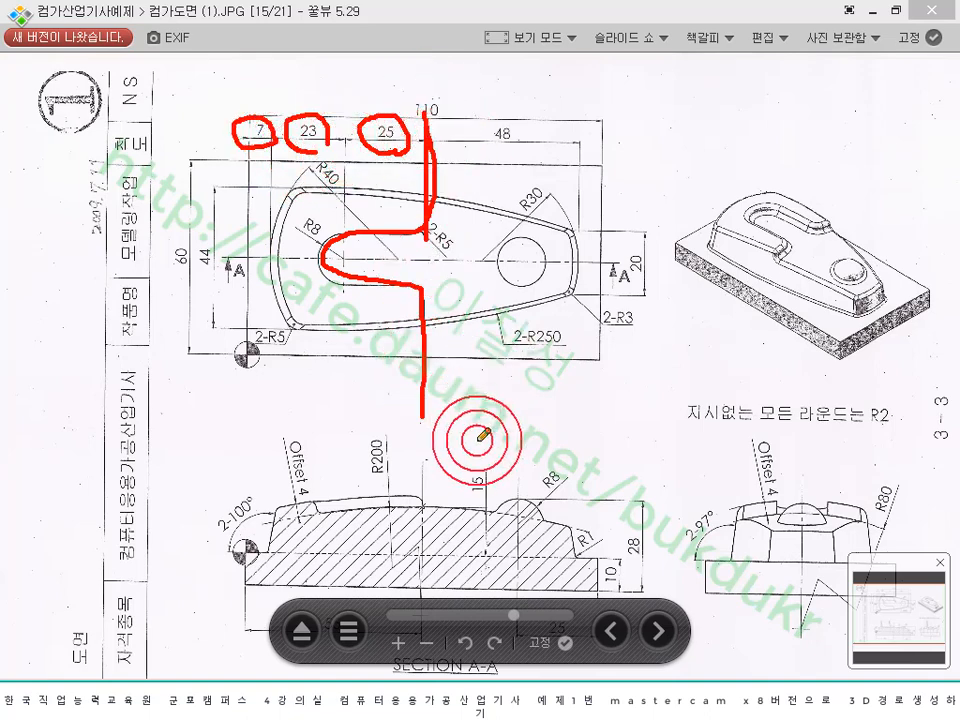
{"action": "right_click", "coordinate": [652, 377]}
{"action": "left_click", "coordinate": [700, 561]}
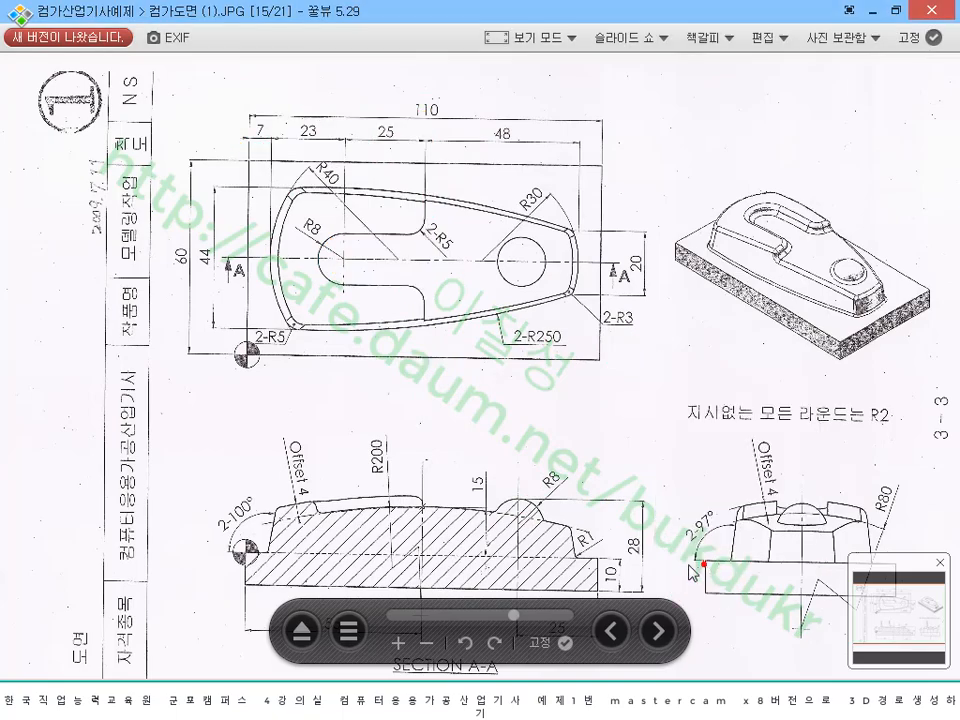
- Return to Mastercam and set the construction mode to 2D with a Z depth of 30
{"action": "left_click", "coordinate": [292, 50]}
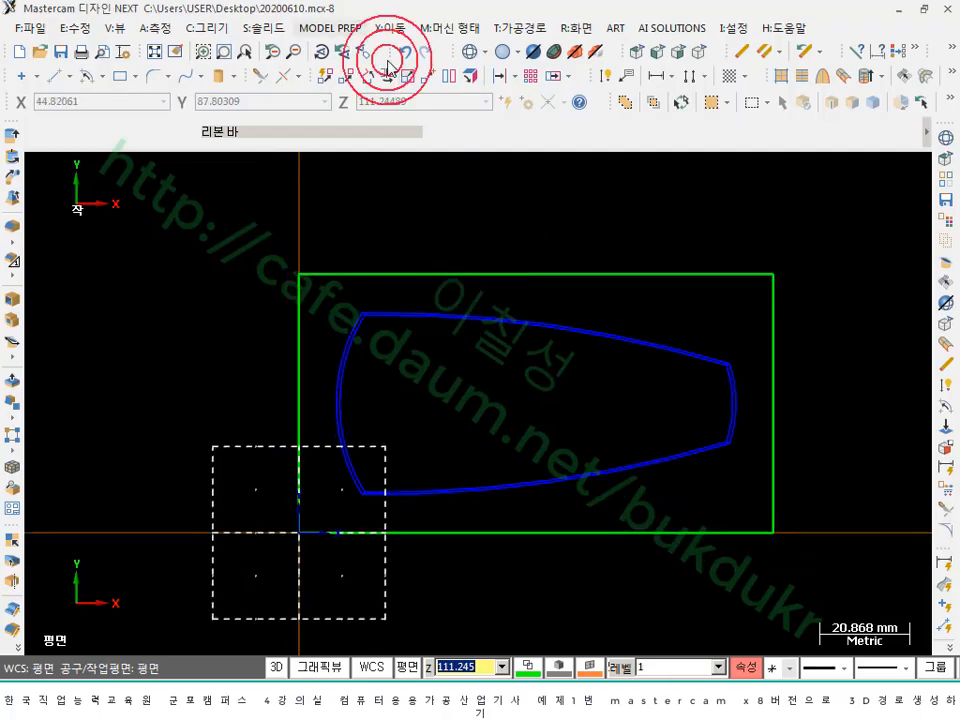
{"action": "left_click", "coordinate": [51, 77]}
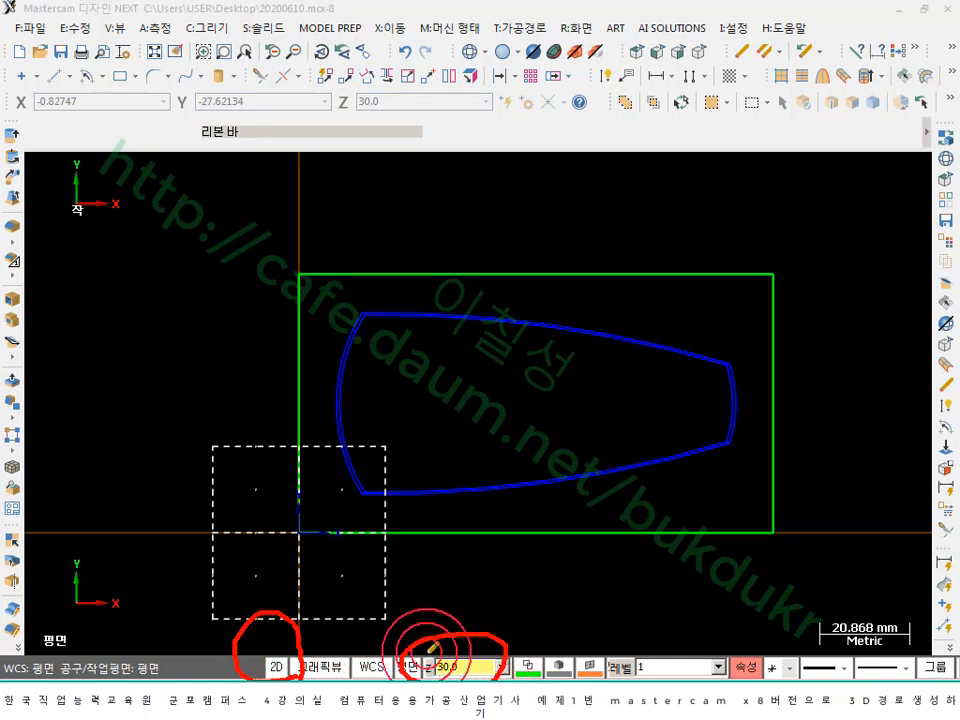
- Mark up the 2D/3D construction mode and Z depth settings to review how they control the drawing height
{"action": "left_click_drag", "start_coordinate": [200, 322], "coordinate": [222, 352]}
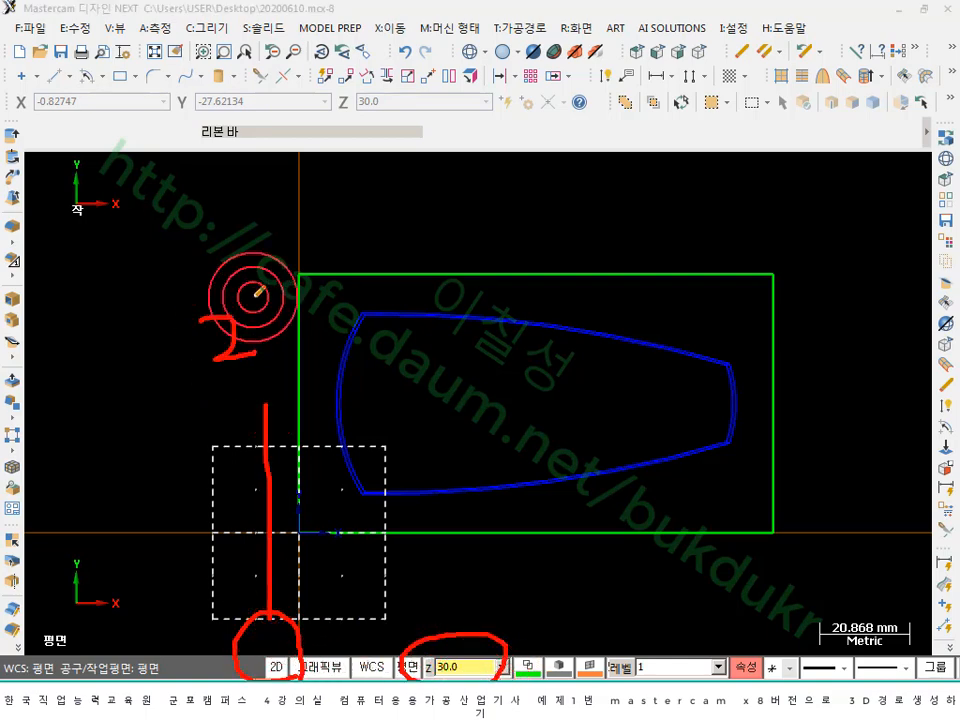
{"action": "left_click_drag", "start_coordinate": [362, 243], "coordinate": [237, 462]}
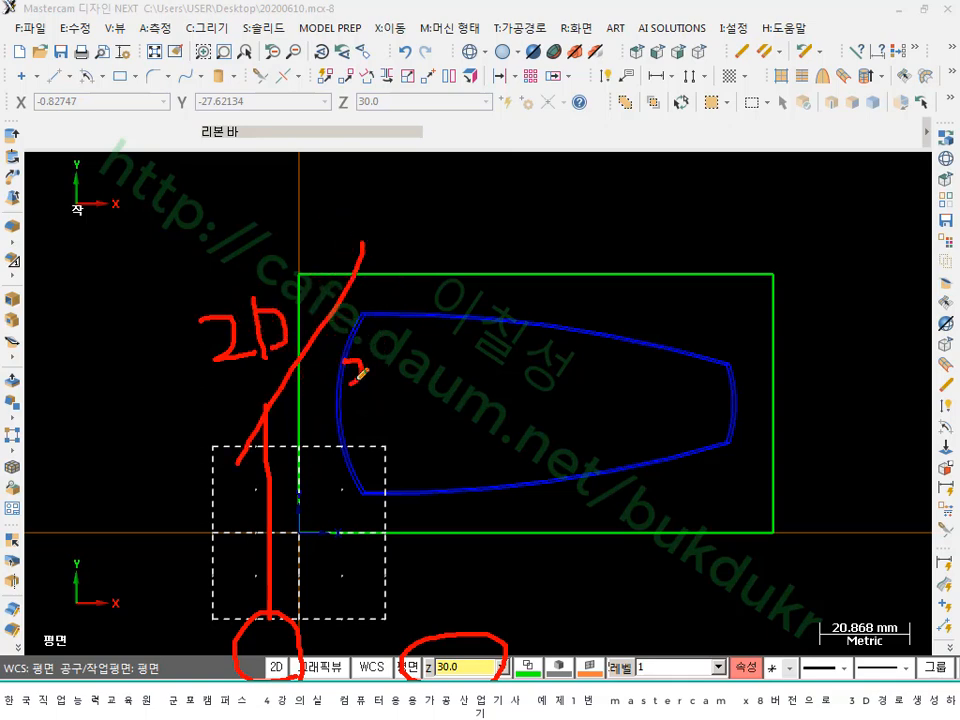
{"action": "left_click_drag", "start_coordinate": [457, 388], "coordinate": [400, 412]}
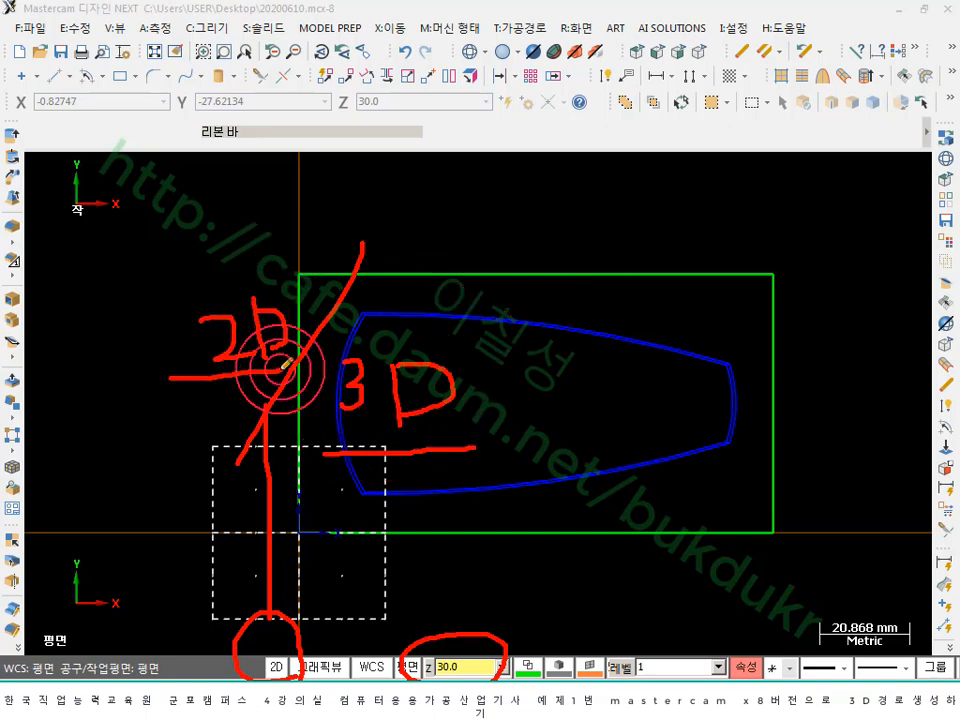
{"action": "left_click_drag", "start_coordinate": [218, 428], "coordinate": [221, 566]}
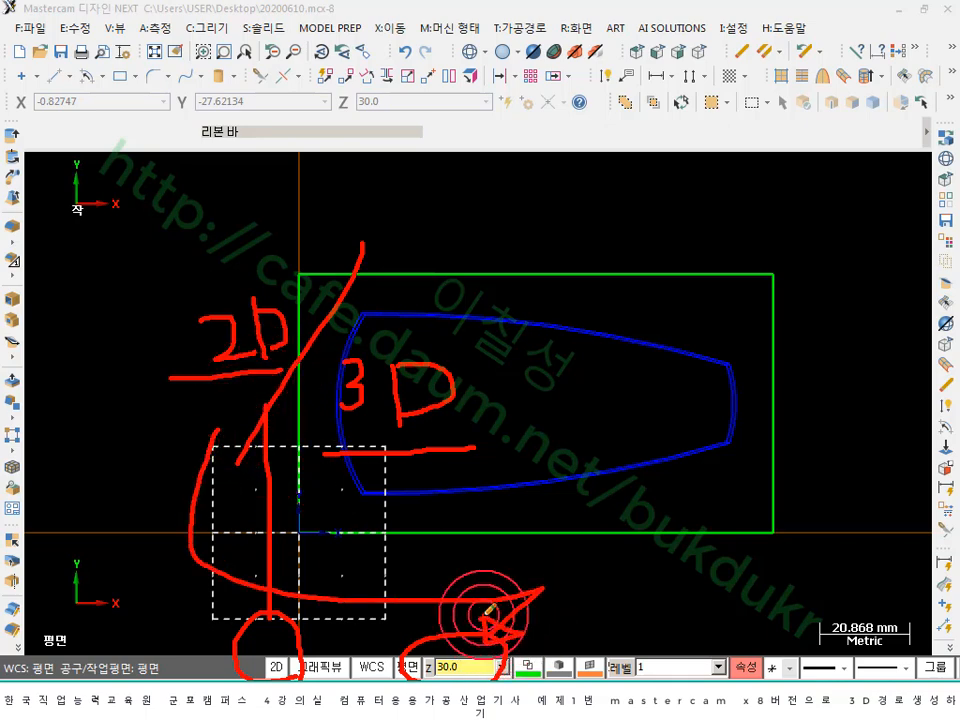
{"action": "left_click_drag", "start_coordinate": [268, 268], "coordinate": [189, 383]}
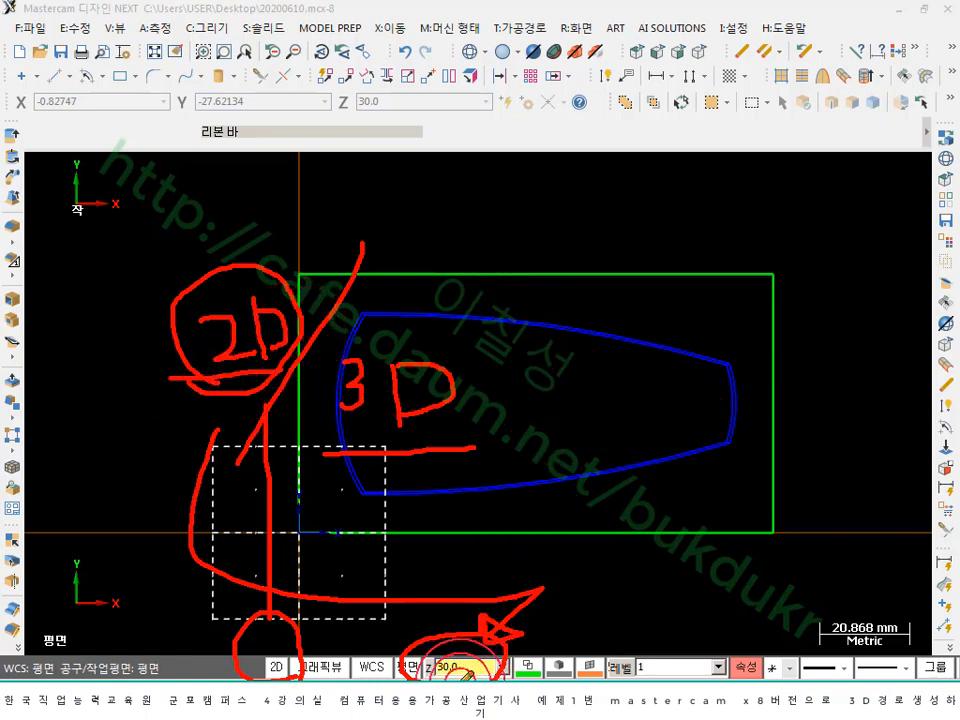
{"action": "left_click_drag", "start_coordinate": [522, 188], "coordinate": [521, 600]}
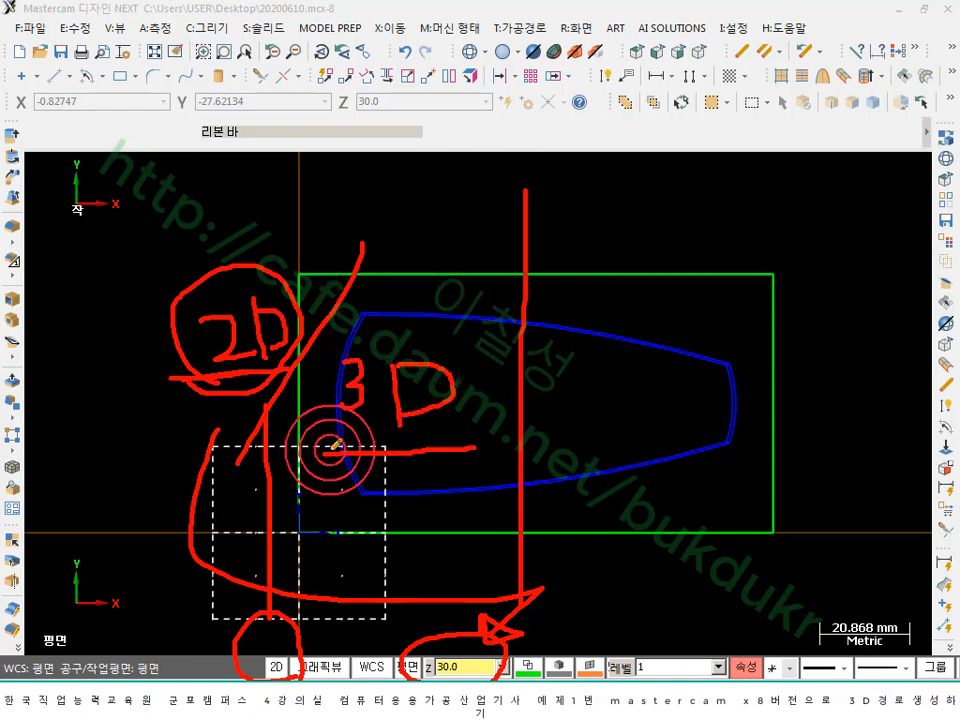
{"action": "right_click", "coordinate": [726, 356]}
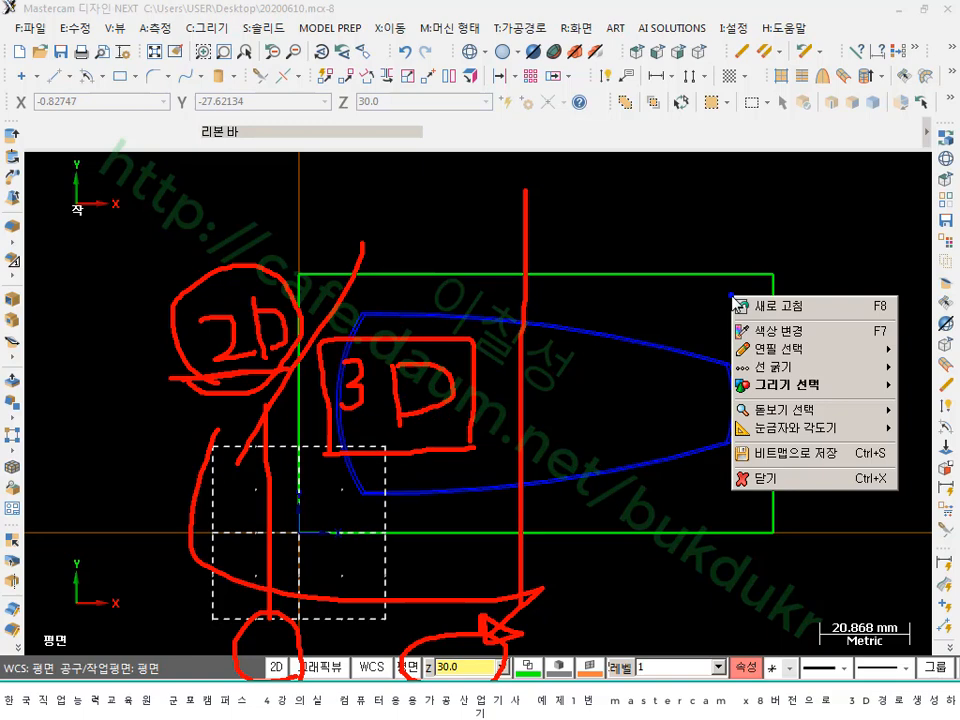
{"action": "left_click", "coordinate": [770, 478]}
- Draw a 60 mm vertical line at X 55, Z 30 from the midpoint of the rectangle's upper edge to its lower edge
{"action": "left_click", "coordinate": [276, 667]}
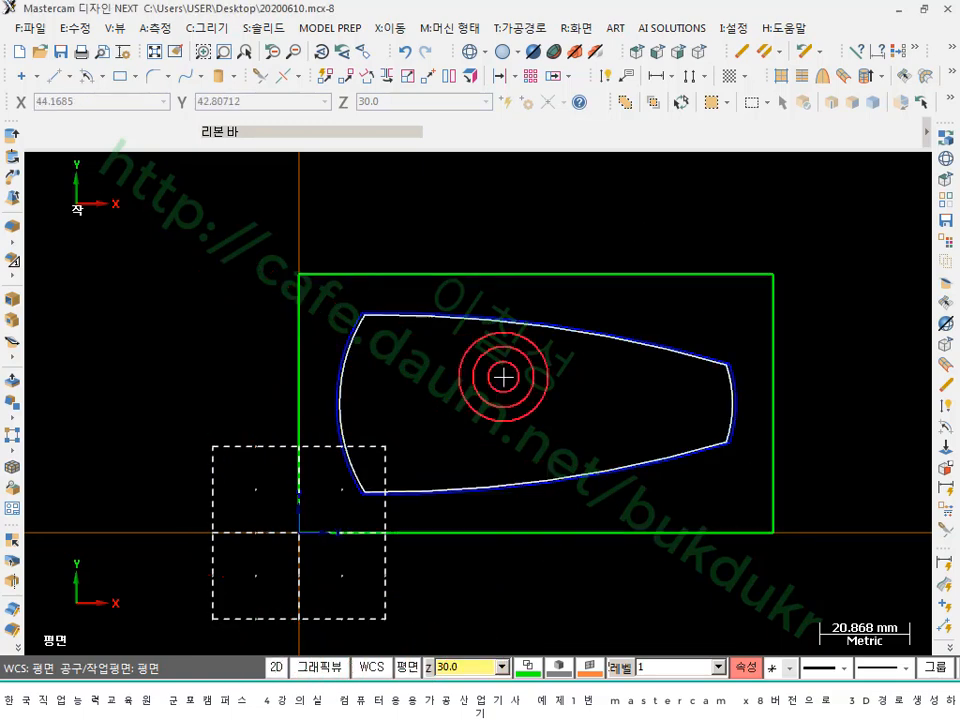
{"action": "left_click", "coordinate": [56, 76]}
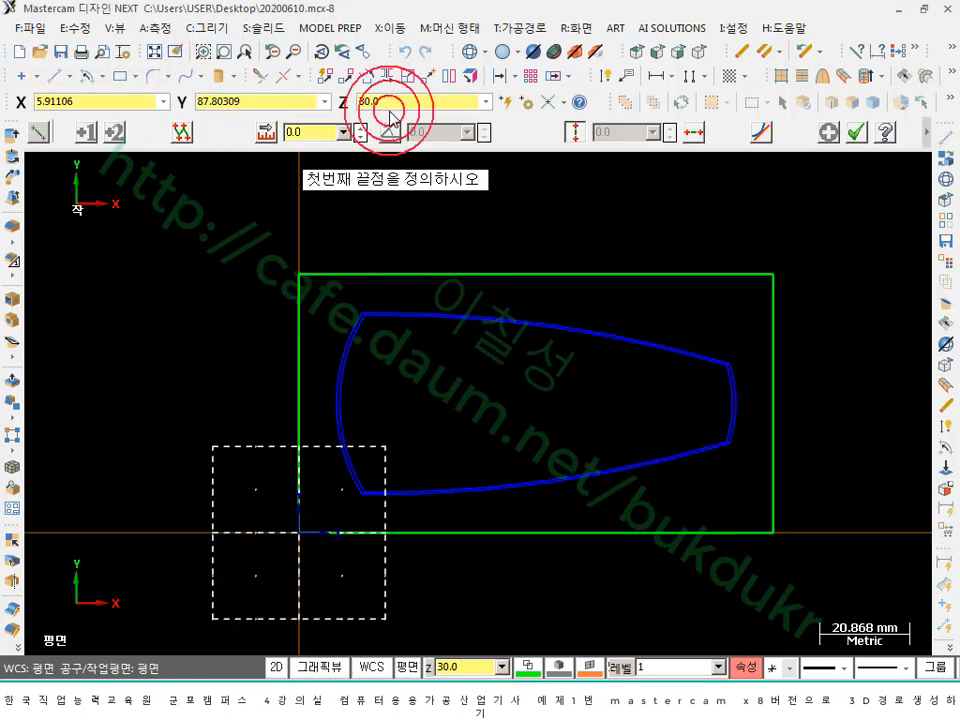
{"action": "left_click", "coordinate": [589, 135]}
{"action": "left_click", "coordinate": [536, 276]}
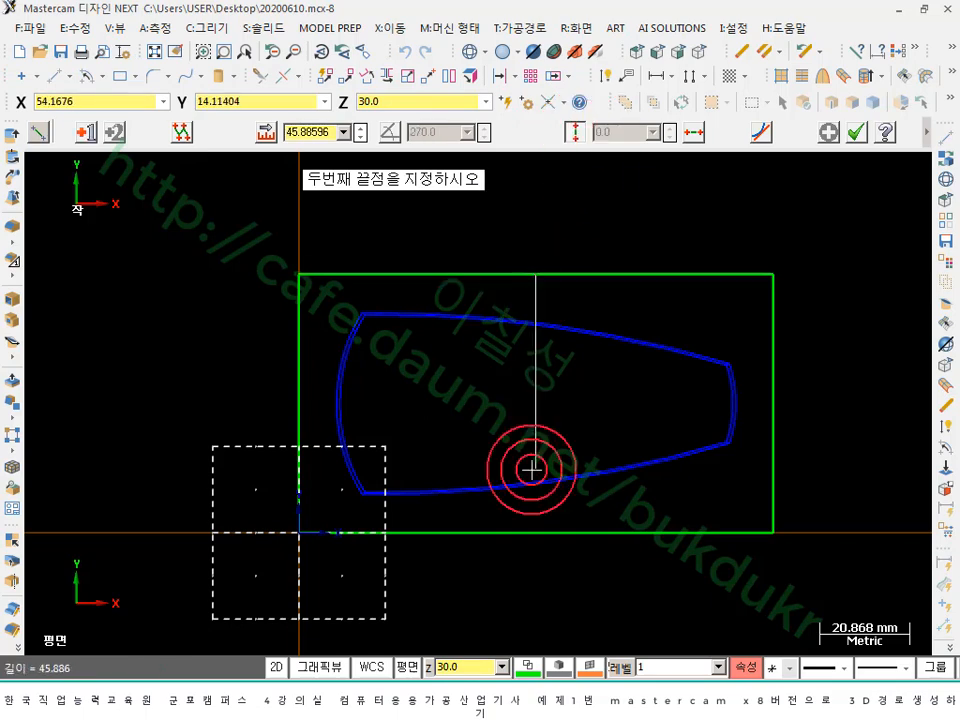
{"action": "left_click", "coordinate": [536, 532]}
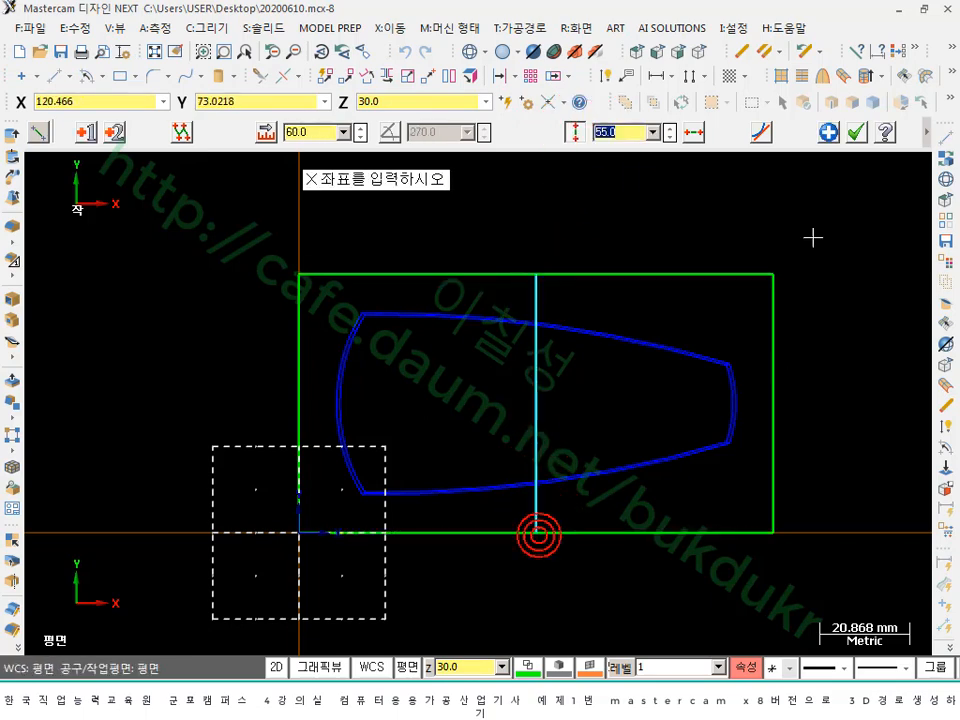
- Accept the vertical dividing line at X 55 and finish the line command
{"action": "left_click", "coordinate": [862, 146]}
{"action": "scroll", "coordinate": [514, 429], "scroll_direction": "up", "scroll_amount": 3}
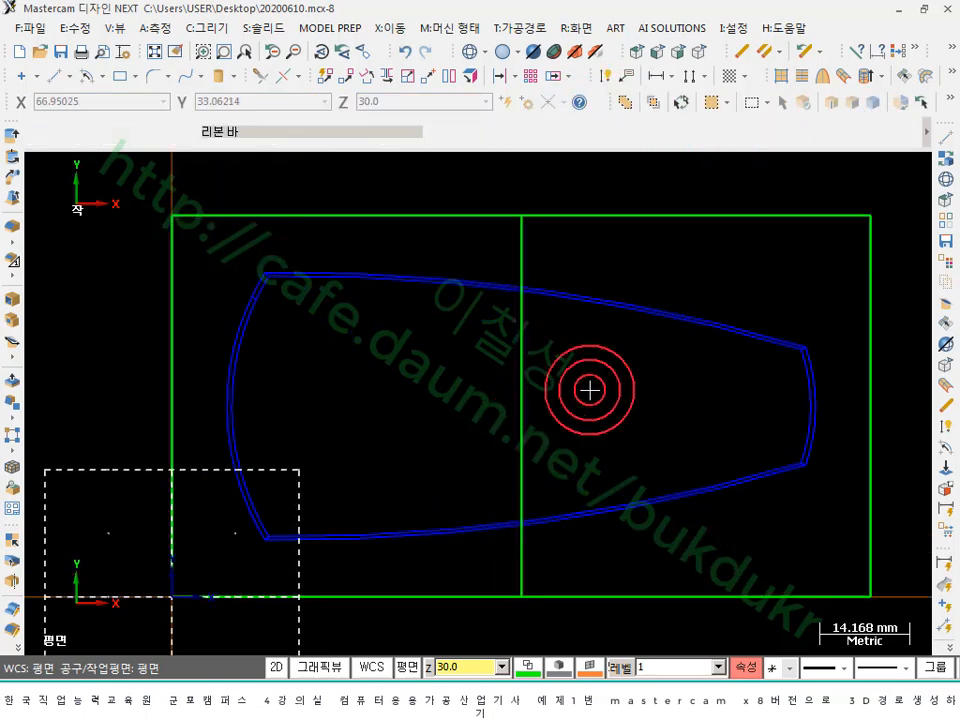
- Switch to the drawing image and mark up the slot as a rectangle, highlighting the 25 and R8 dimensions and noting 33 as its length
{"action": "left_click", "coordinate": [292, 702]}
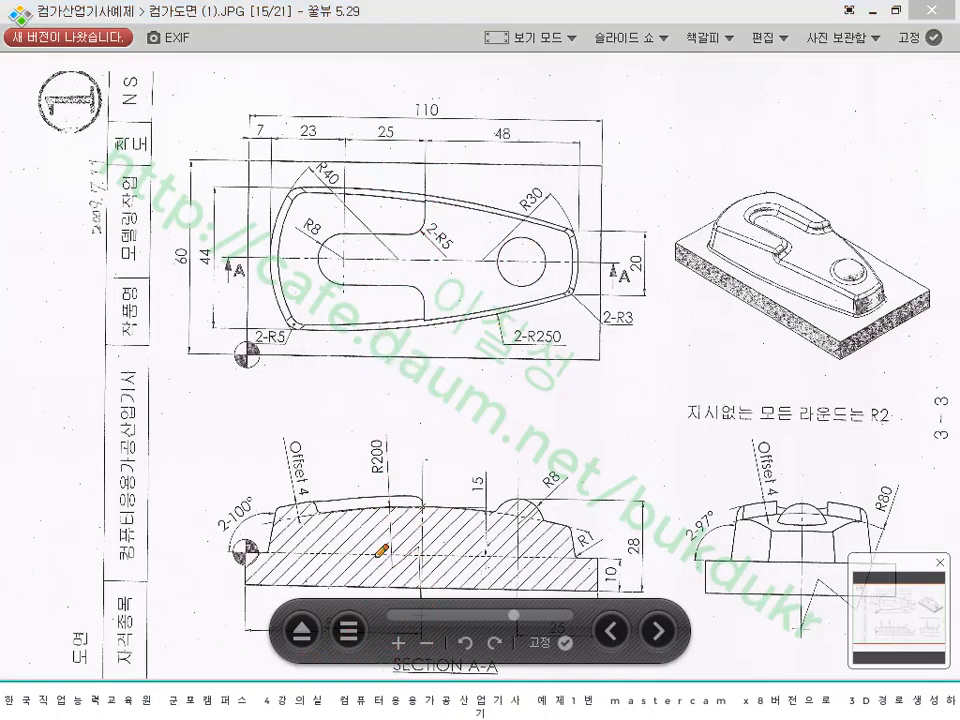
{"action": "mouse_move", "coordinate": [323, 228]}
{"action": "left_mouse_down"}
{"action": "mouse_move", "coordinate": [321, 268]}
{"action": "mouse_move", "coordinate": [354, 289]}
{"action": "mouse_move", "coordinate": [420, 276]}
{"action": "mouse_move", "coordinate": [424, 236]}
{"action": "mouse_move", "coordinate": [426, 250]}
{"action": "left_mouse_up"}
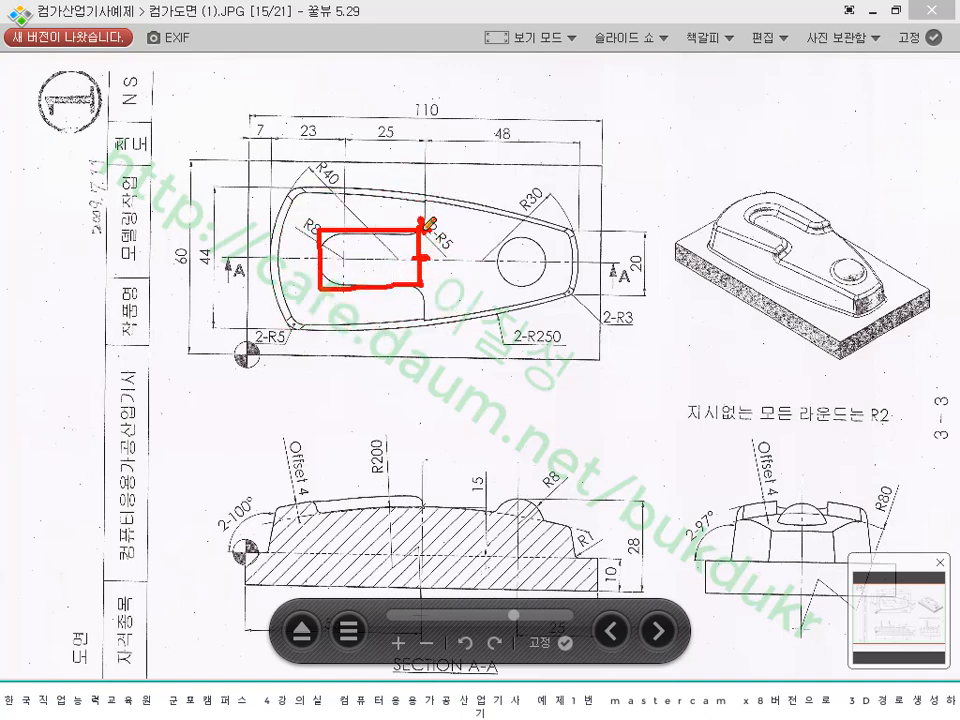
{"action": "left_click_drag", "start_coordinate": [422, 226], "coordinate": [429, 320]}
{"action": "left_click_drag", "start_coordinate": [318, 145], "coordinate": [319, 134]}
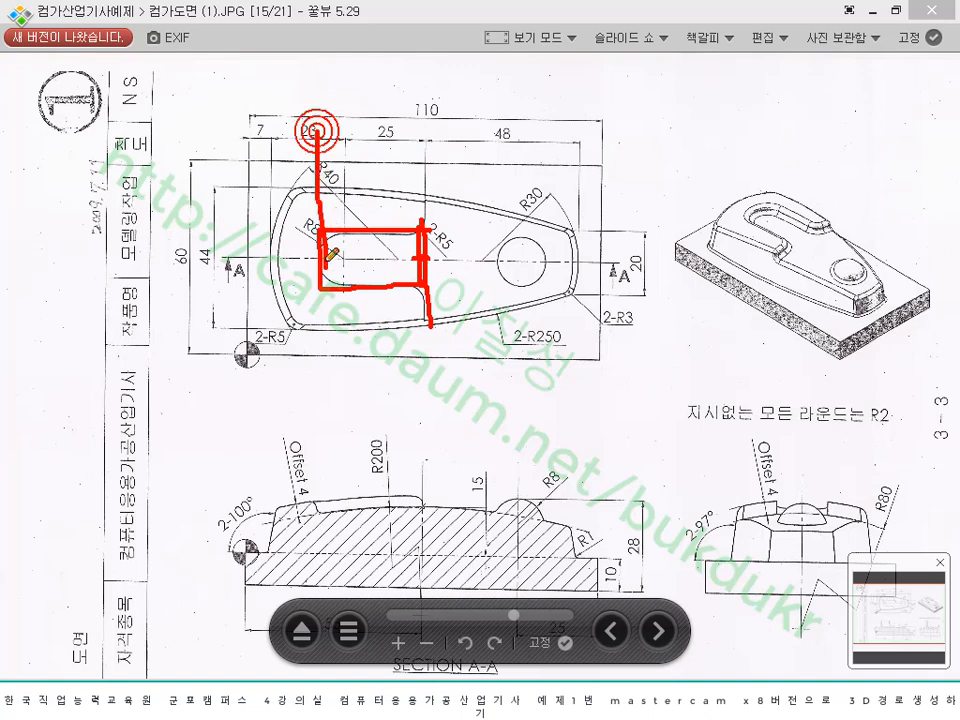
{"action": "left_click_drag", "start_coordinate": [326, 260], "coordinate": [326, 381]}
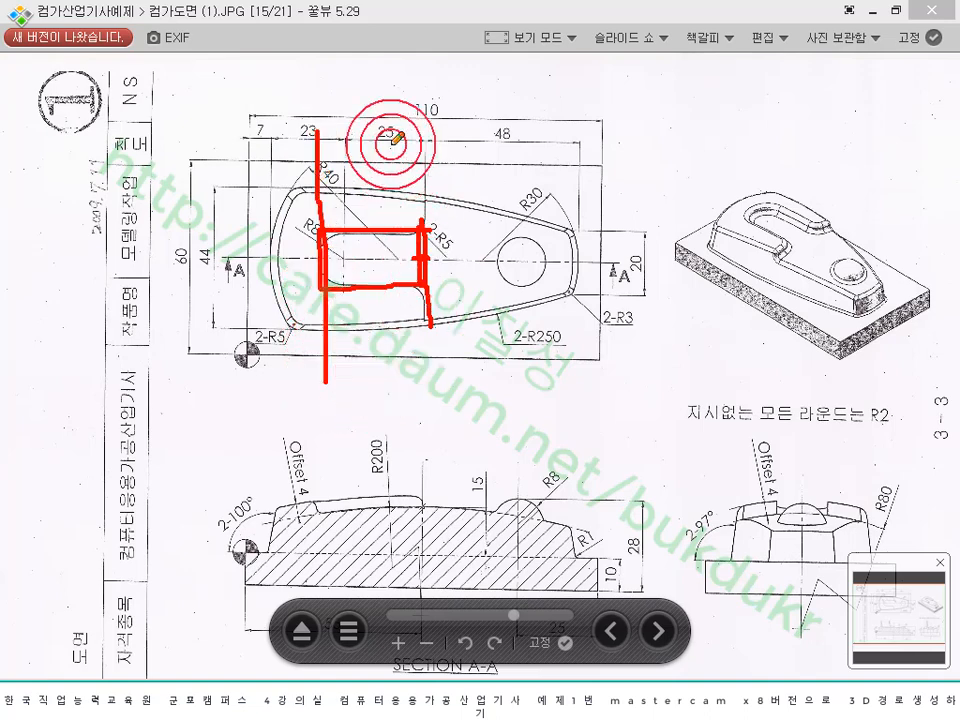
{"action": "left_click_drag", "start_coordinate": [372, 125], "coordinate": [403, 133]}
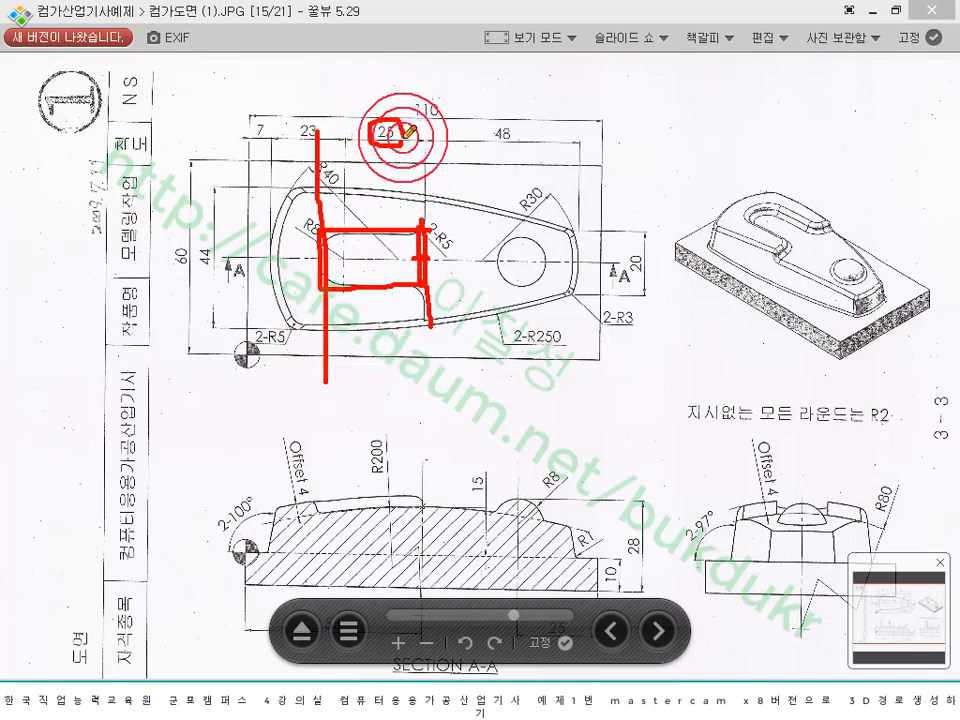
{"action": "mouse_move", "coordinate": [298, 210]}
{"action": "left_mouse_down"}
{"action": "mouse_move", "coordinate": [321, 223]}
{"action": "mouse_move", "coordinate": [314, 212]}
{"action": "left_mouse_up"}
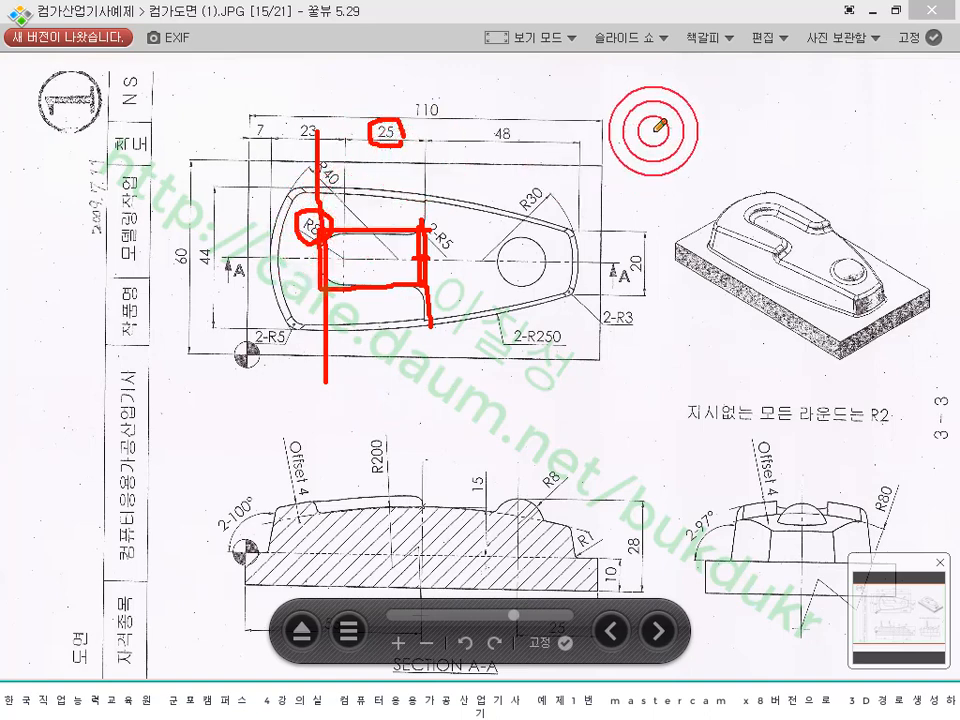
{"action": "left_click_drag", "start_coordinate": [668, 129], "coordinate": [683, 217]}
{"action": "left_click_drag", "start_coordinate": [632, 143], "coordinate": [648, 154]}
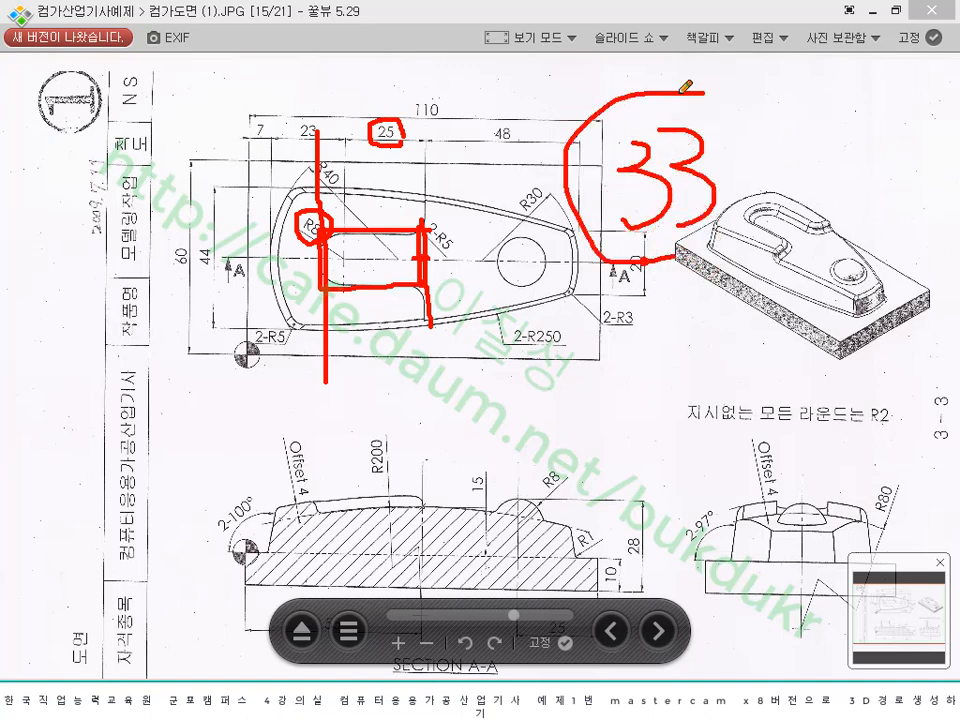
- Mark up the slot's edges, 33 length and 16 width on the part drawing, and erase the markup
{"action": "left_click_drag", "start_coordinate": [683, 90], "coordinate": [702, 247]}
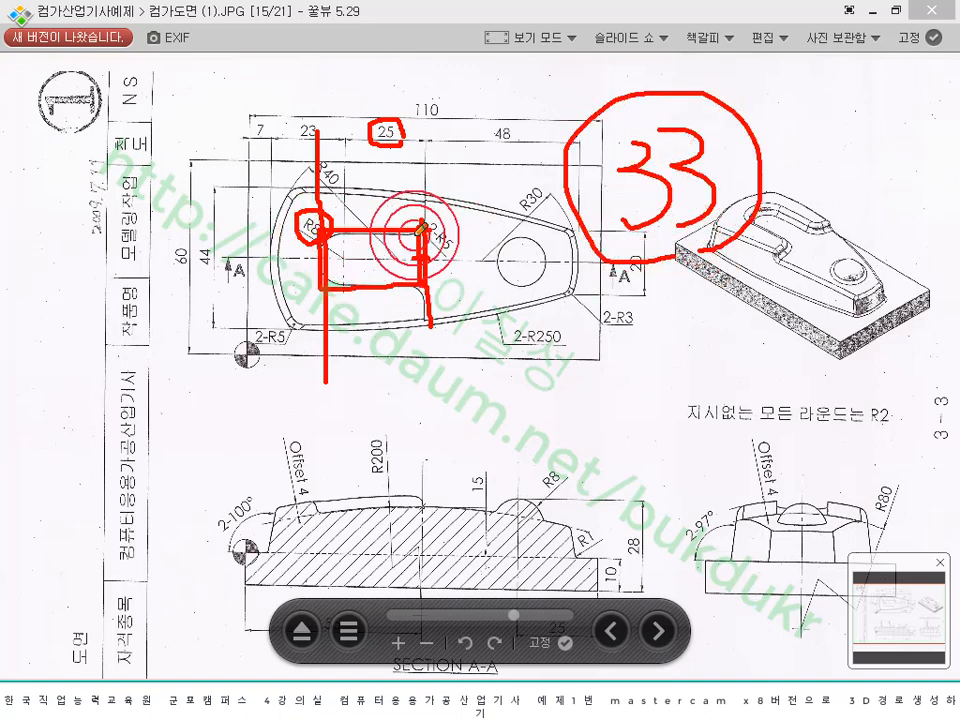
{"action": "left_click_drag", "start_coordinate": [414, 292], "coordinate": [550, 292]}
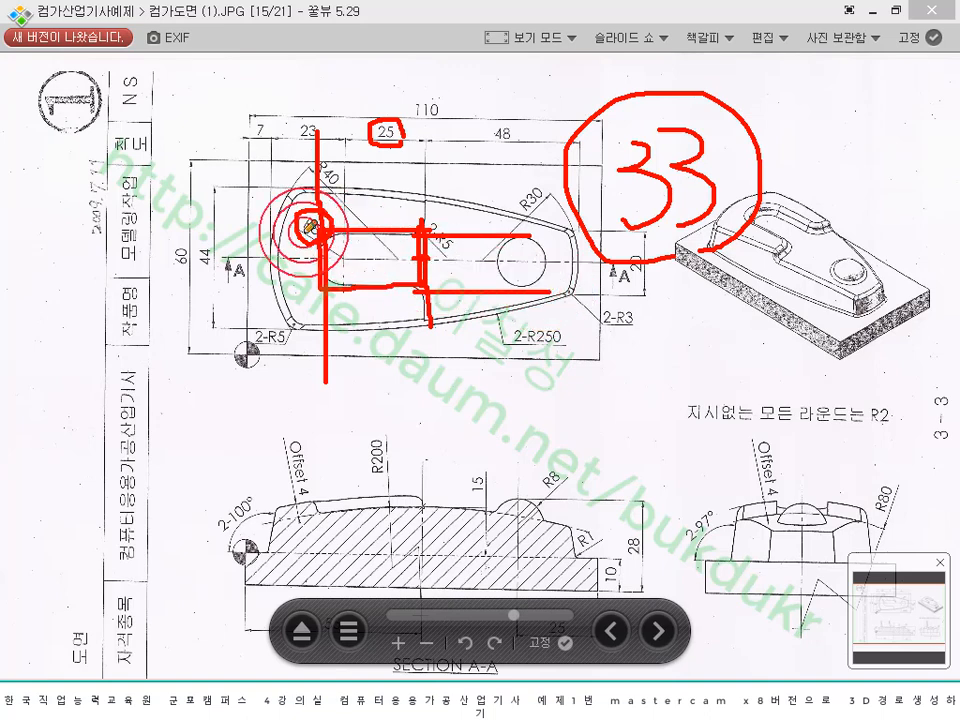
{"action": "left_click_drag", "start_coordinate": [830, 122], "coordinate": [810, 219]}
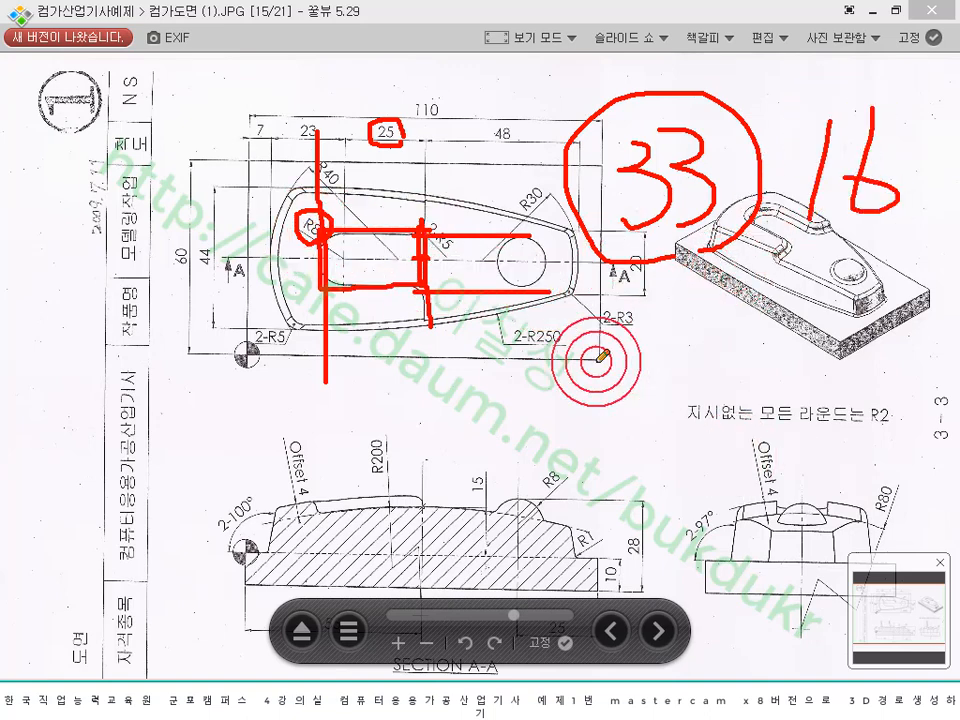
{"action": "right_click", "coordinate": [660, 368]}
{"action": "left_click", "coordinate": [720, 568]}
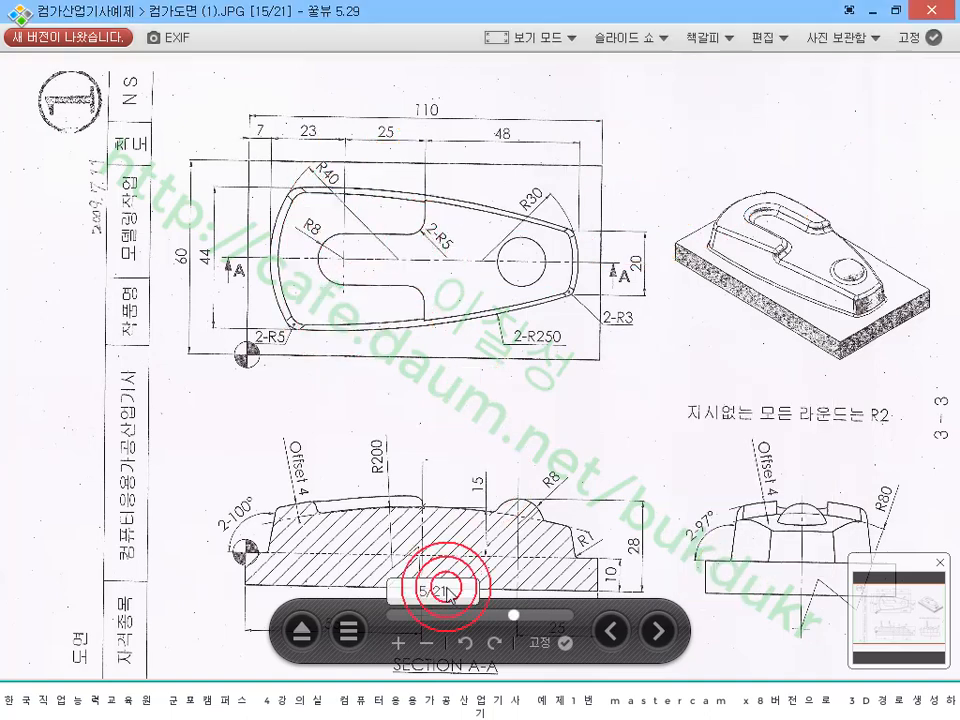
- Switch to Mastercam and draw a rectangular shape about 29 by 16 mm, its middle-right anchor on the vertical centre line's midpoint
{"action": "left_click", "coordinate": [322, 698]}
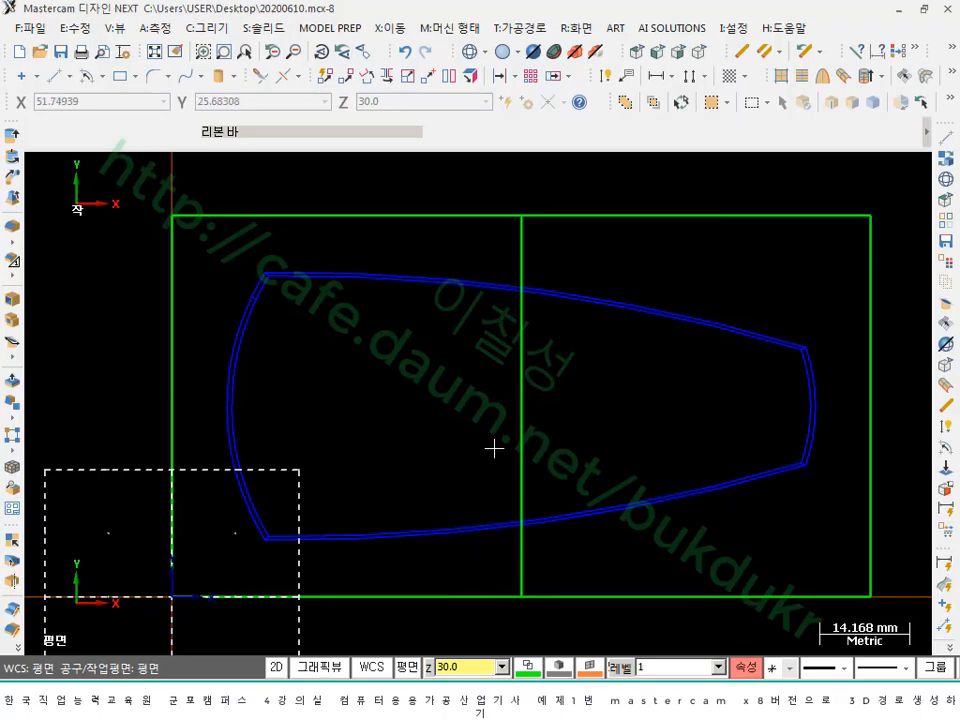
{"action": "left_click", "coordinate": [134, 76]}
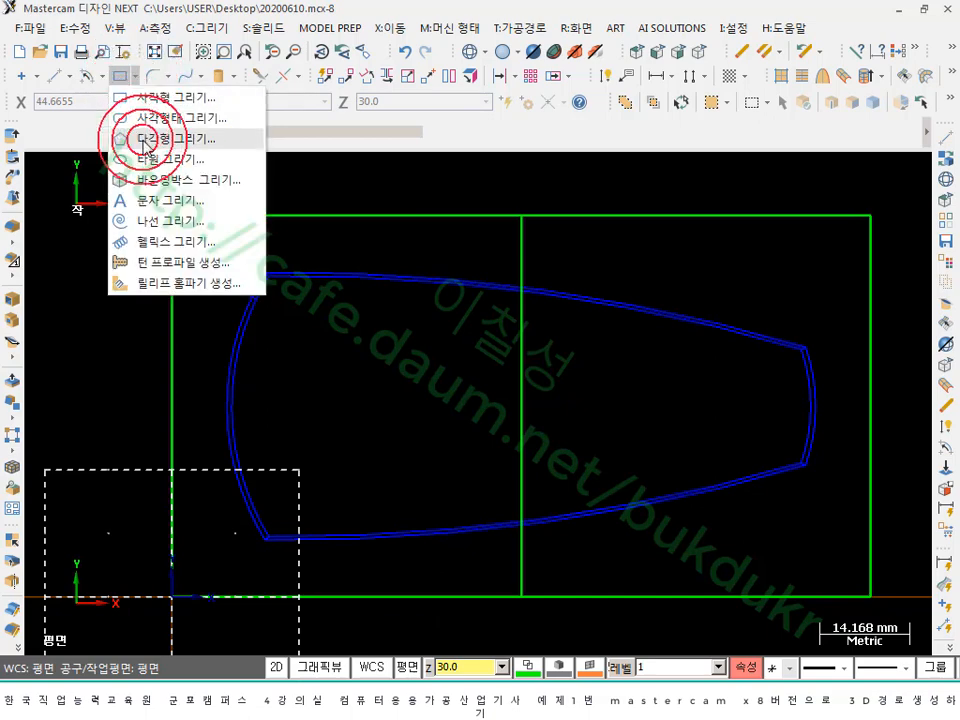
{"action": "left_click", "coordinate": [150, 117]}
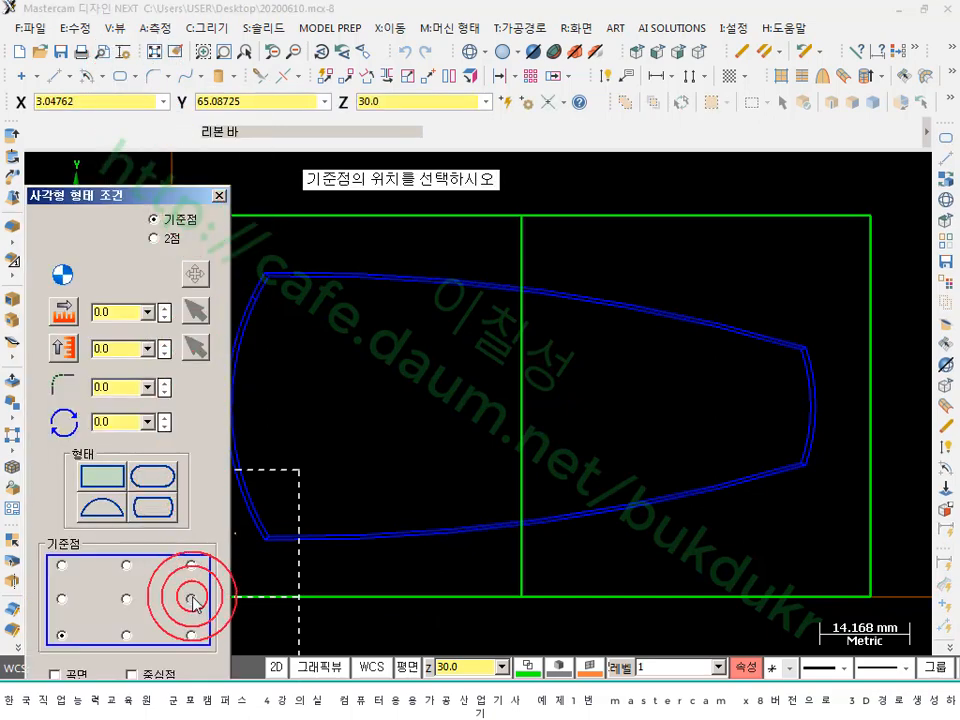
{"action": "left_click", "coordinate": [521, 406]}
{"action": "left_click", "coordinate": [337, 355]}
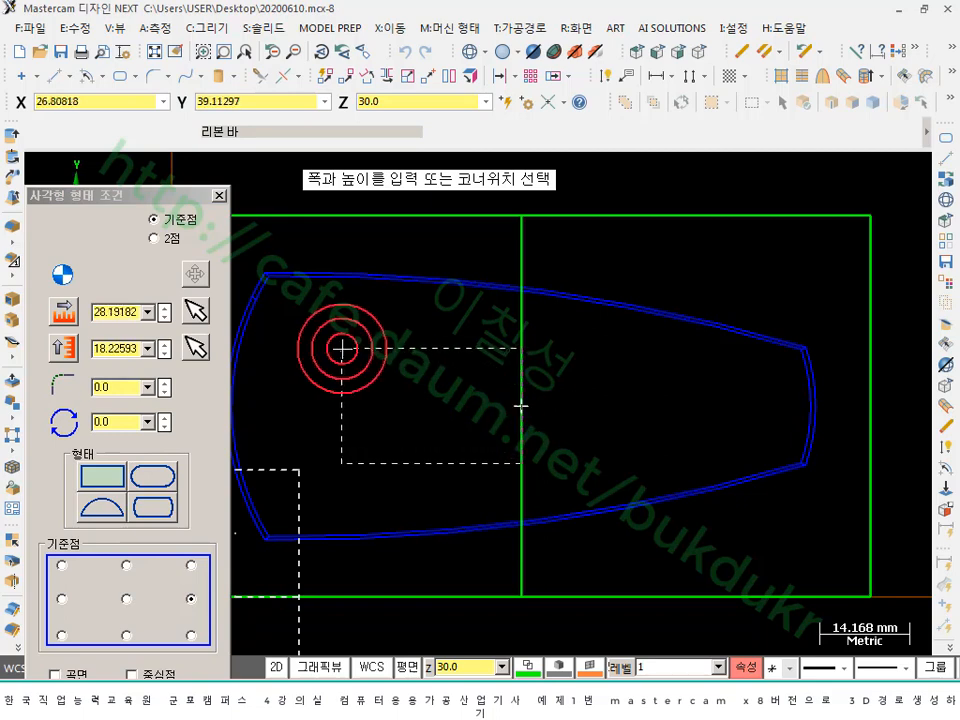
- Set the rectangular shape's width to 33 mm and its height to 16 mm
{"action": "double_click", "coordinate": [117, 313]}
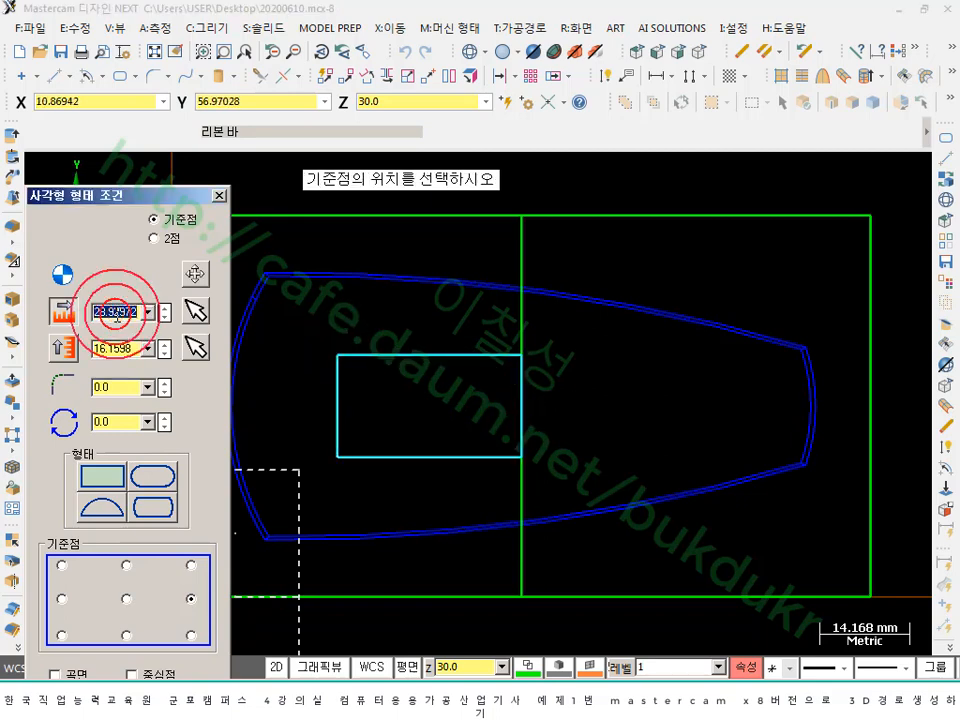
{"action": "type", "text": "33"}
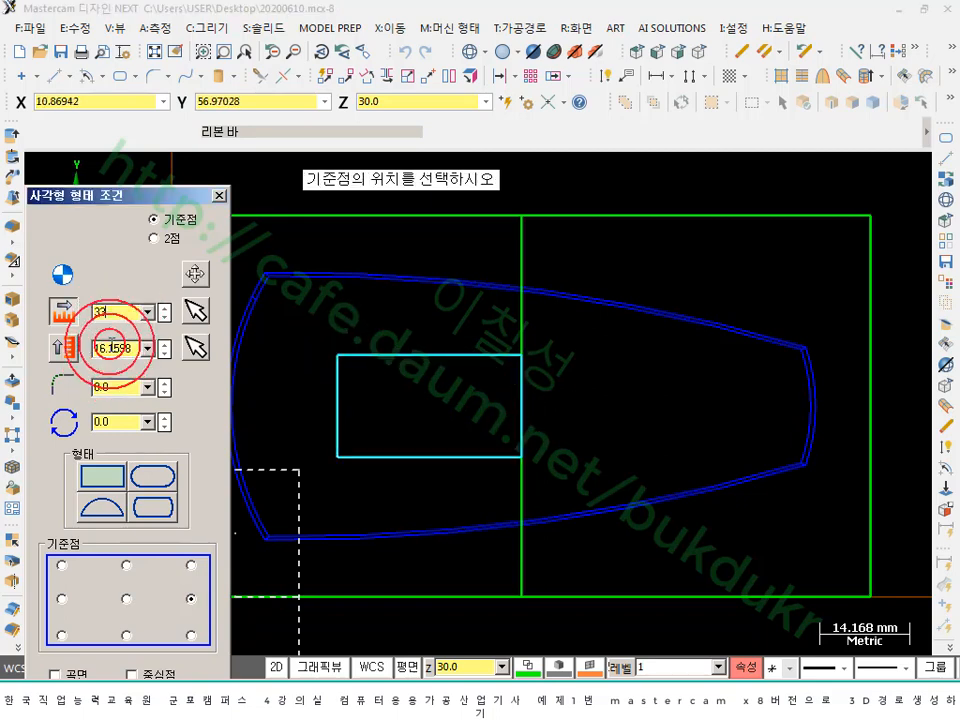
{"action": "double_click", "coordinate": [108, 347]}
{"action": "key", "text": "Return"}
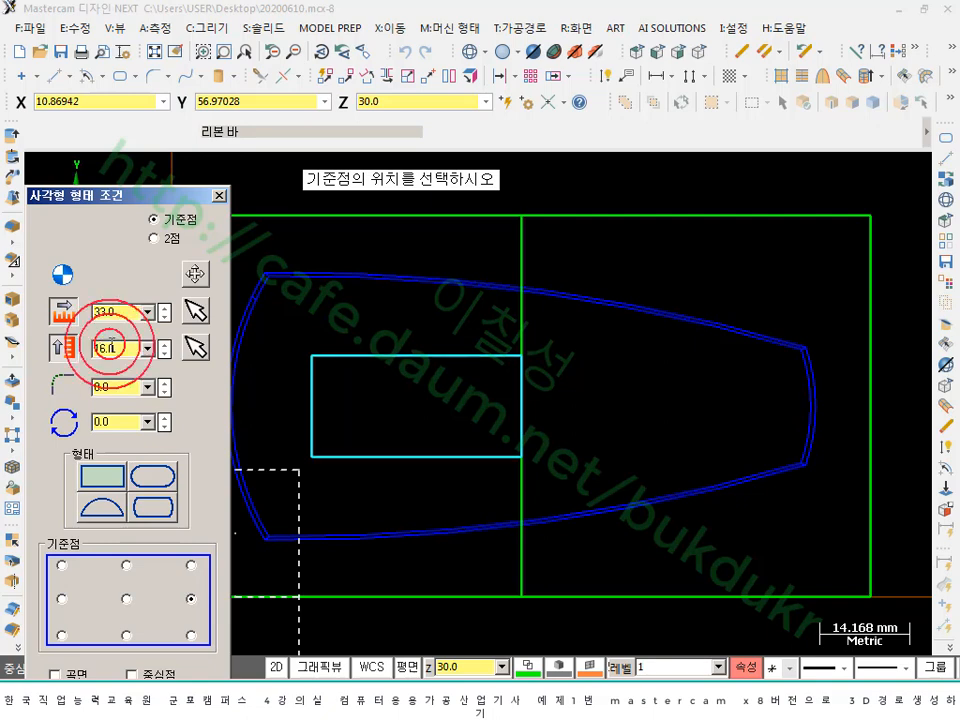
- Change the rectangular shape to an obround with fully rounded ends and accept it
{"action": "scroll", "coordinate": [648, 387], "scroll_direction": "down", "scroll_amount": 5}
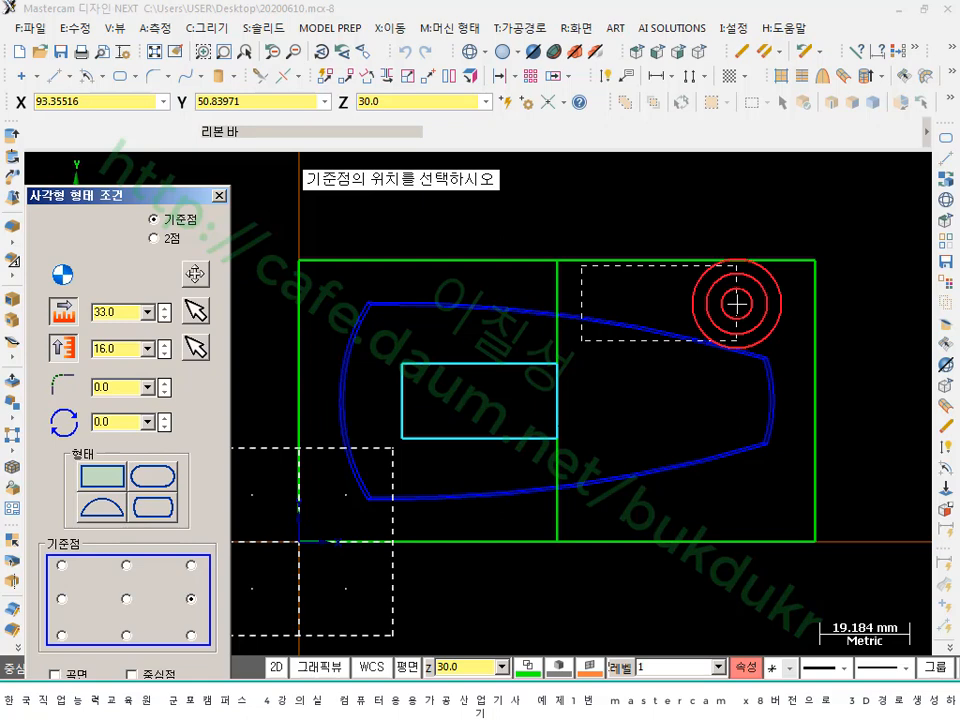
{"action": "left_click", "coordinate": [152, 478]}
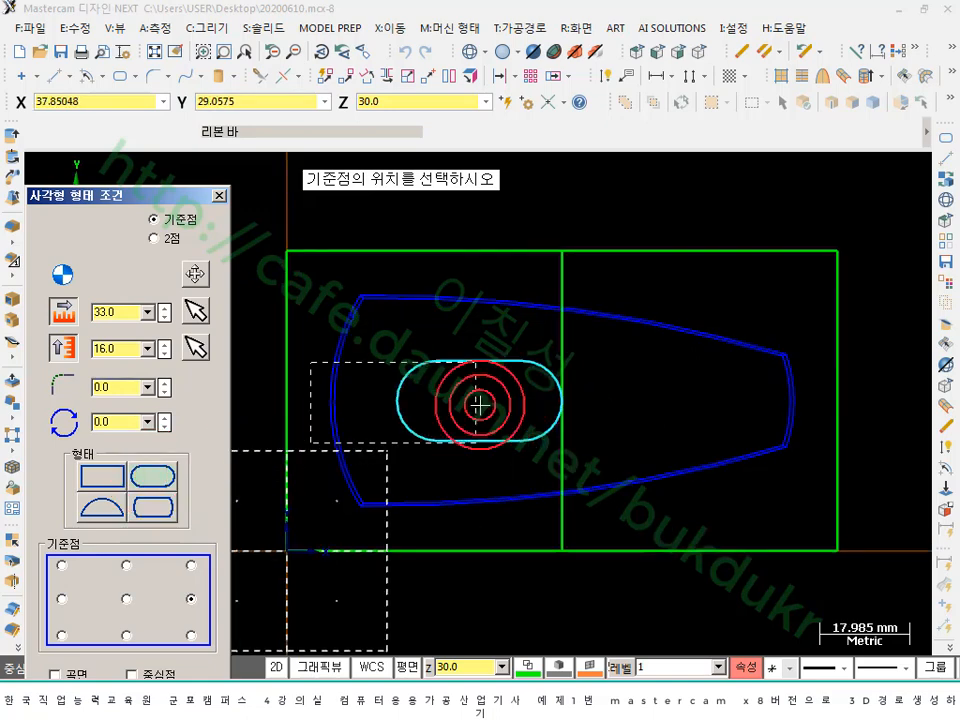
{"action": "scroll", "coordinate": [482, 405], "scroll_direction": "up", "scroll_amount": 2}
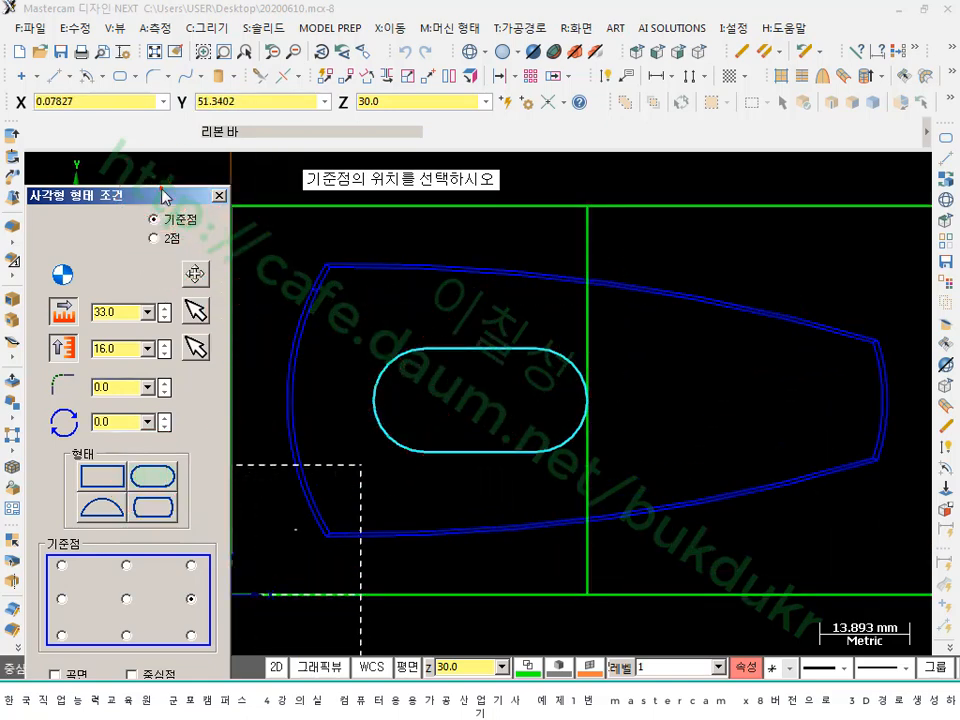
{"action": "left_click_drag", "start_coordinate": [140, 195], "coordinate": [165, 81]}
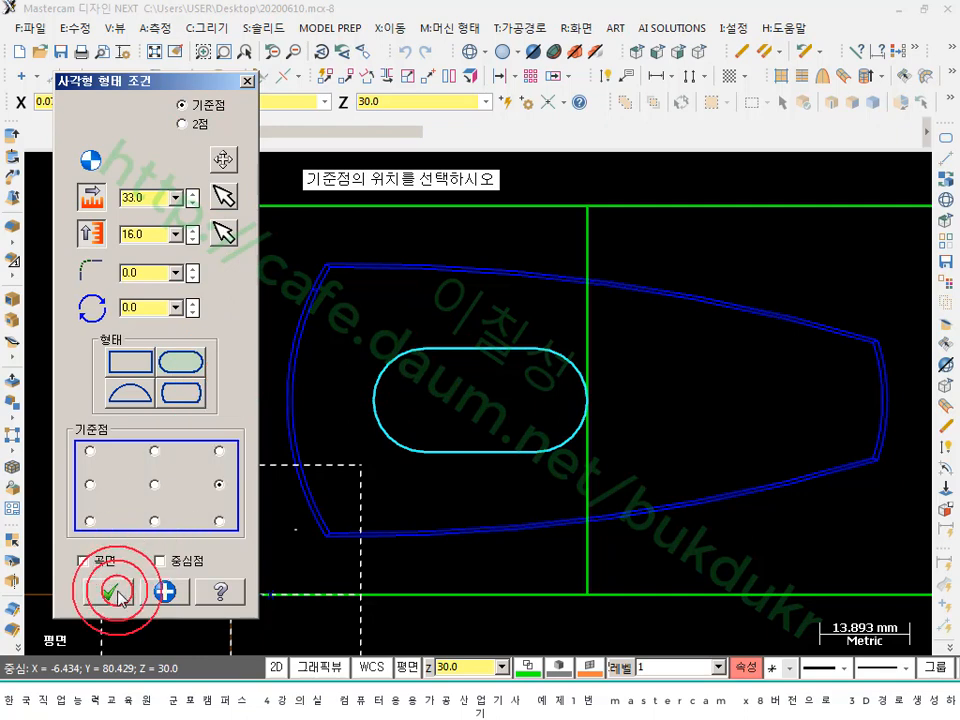
{"action": "left_click", "coordinate": [116, 593]}
{"action": "scroll", "coordinate": [690, 404], "scroll_direction": "up", "scroll_amount": 1}
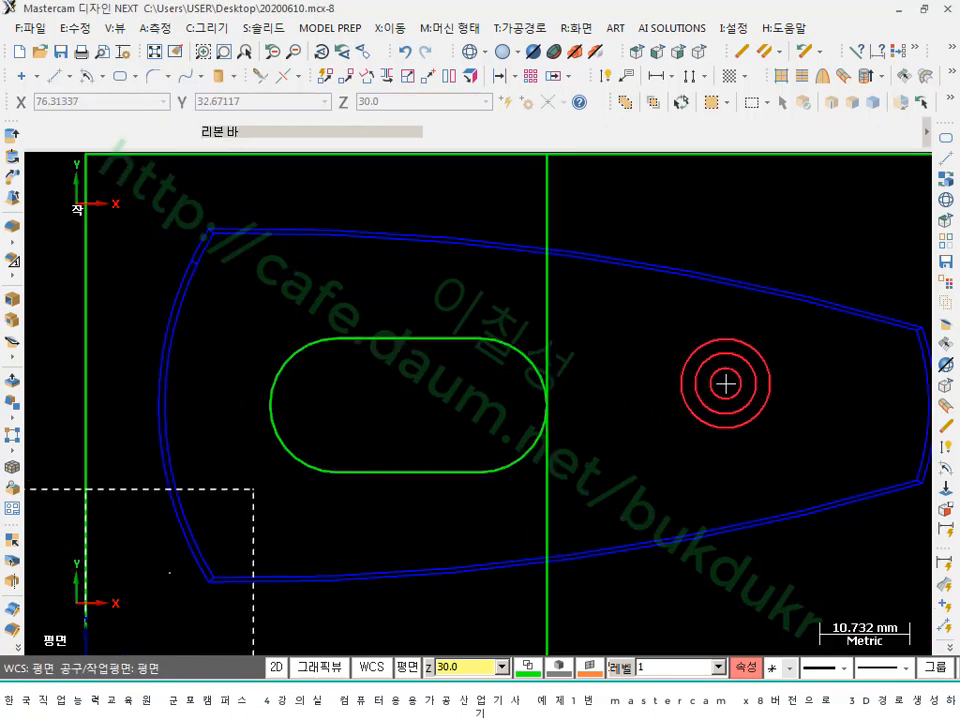
- Extend the obround's upper and lower straight edges to the vertical centre line using Trim/Extend
{"action": "left_click", "coordinate": [262, 75]}
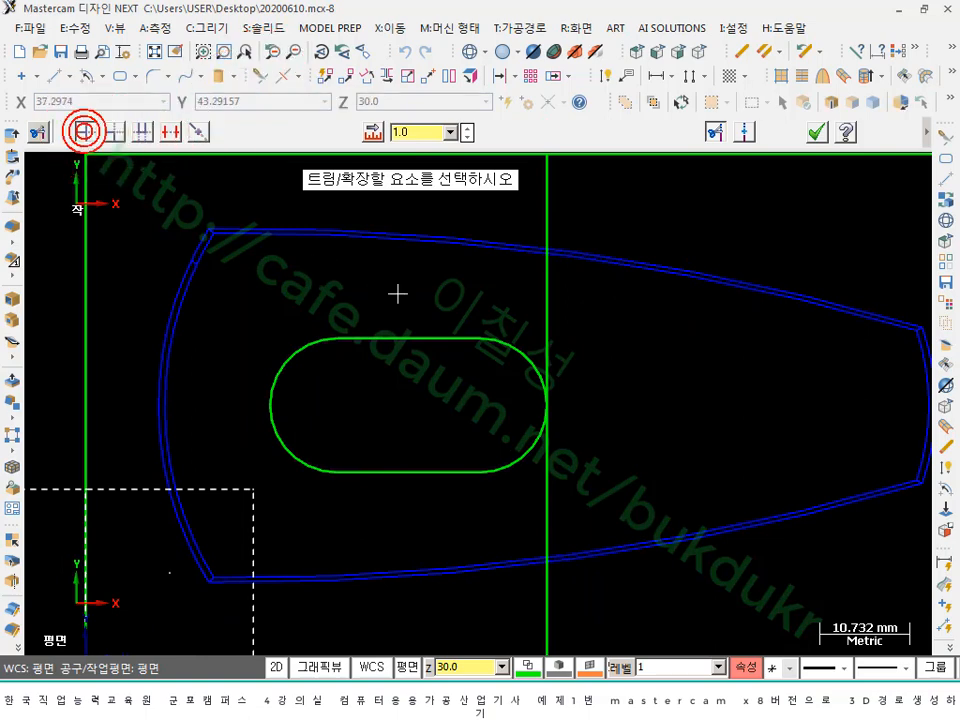
{"action": "left_click", "coordinate": [408, 338]}
{"action": "left_click", "coordinate": [545, 287]}
{"action": "left_click", "coordinate": [457, 469]}
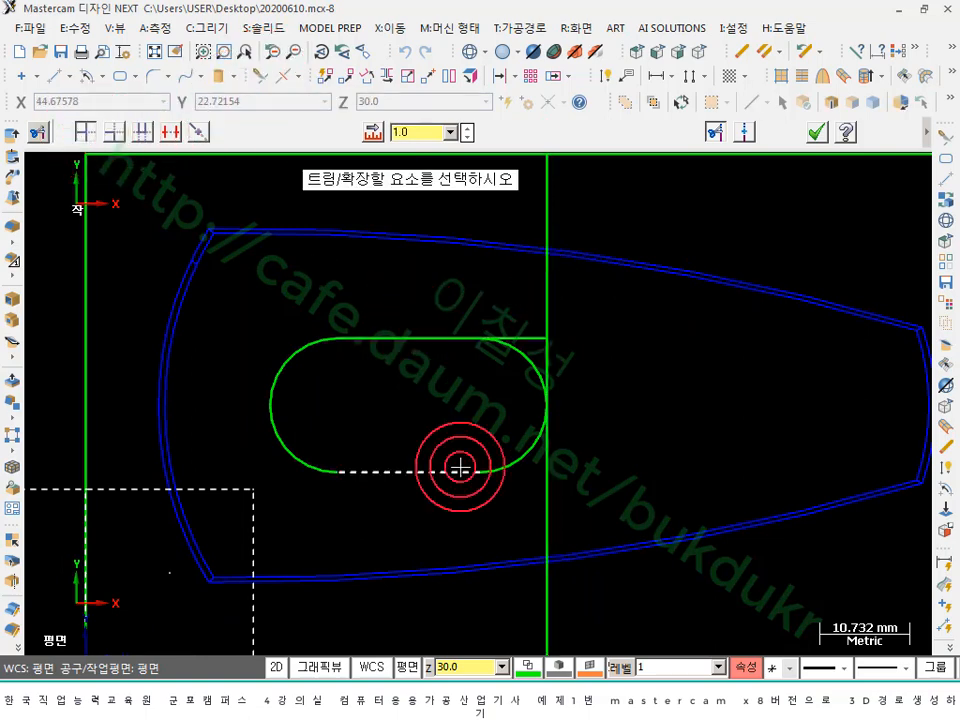
{"action": "left_click", "coordinate": [533, 530]}
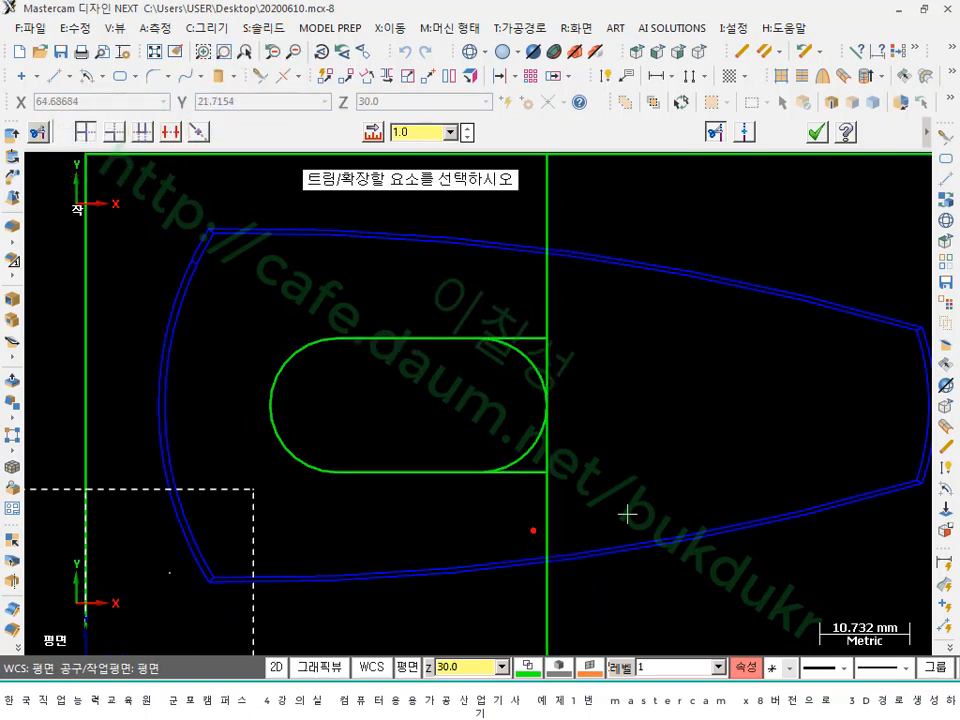
- Trim away the obround's right-end arc and the centre line's portion between the two straight edges using Divide
{"action": "left_click", "coordinate": [170, 132]}
{"action": "left_click", "coordinate": [541, 372]}
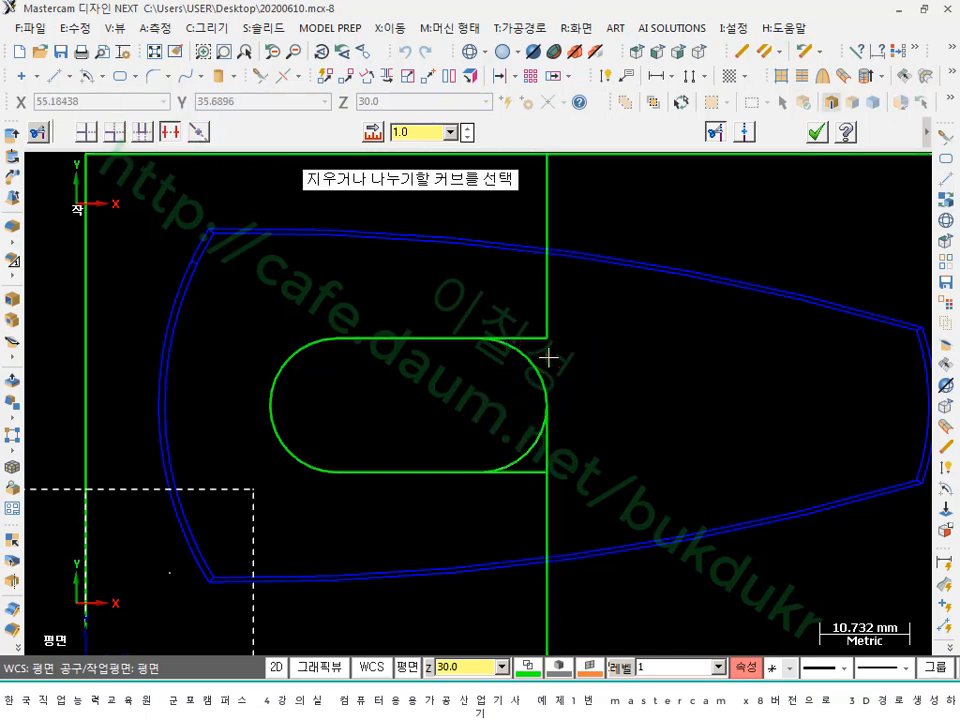
{"action": "left_click", "coordinate": [543, 436]}
{"action": "scroll", "coordinate": [703, 336], "scroll_direction": "down", "scroll_amount": 1}
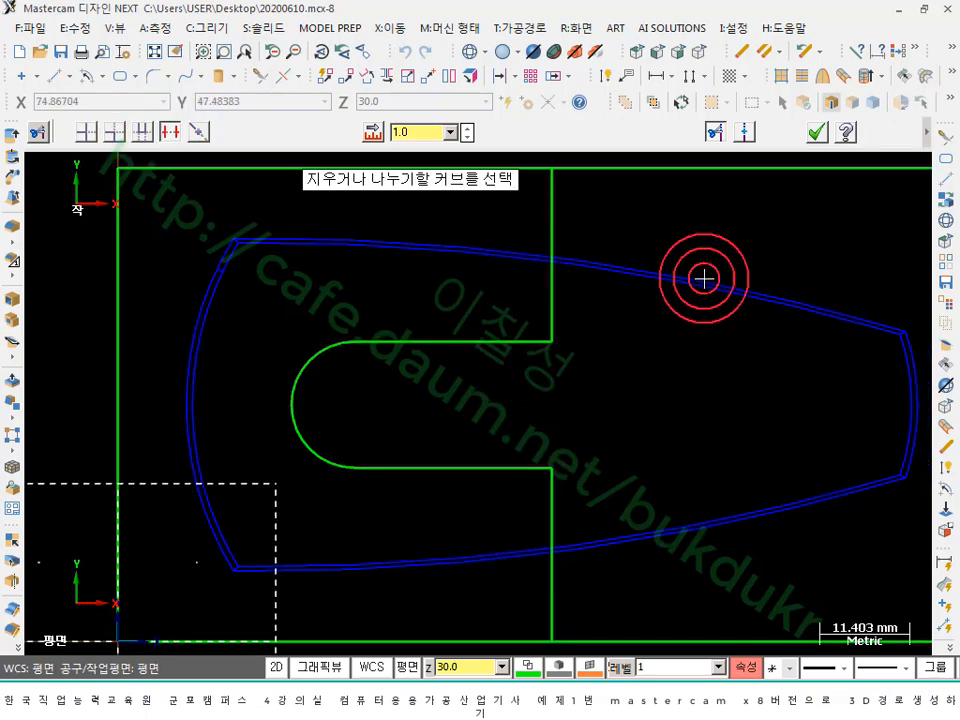
{"action": "left_click", "coordinate": [815, 133]}
{"action": "scroll", "coordinate": [578, 266], "scroll_direction": "down", "scroll_amount": 4}
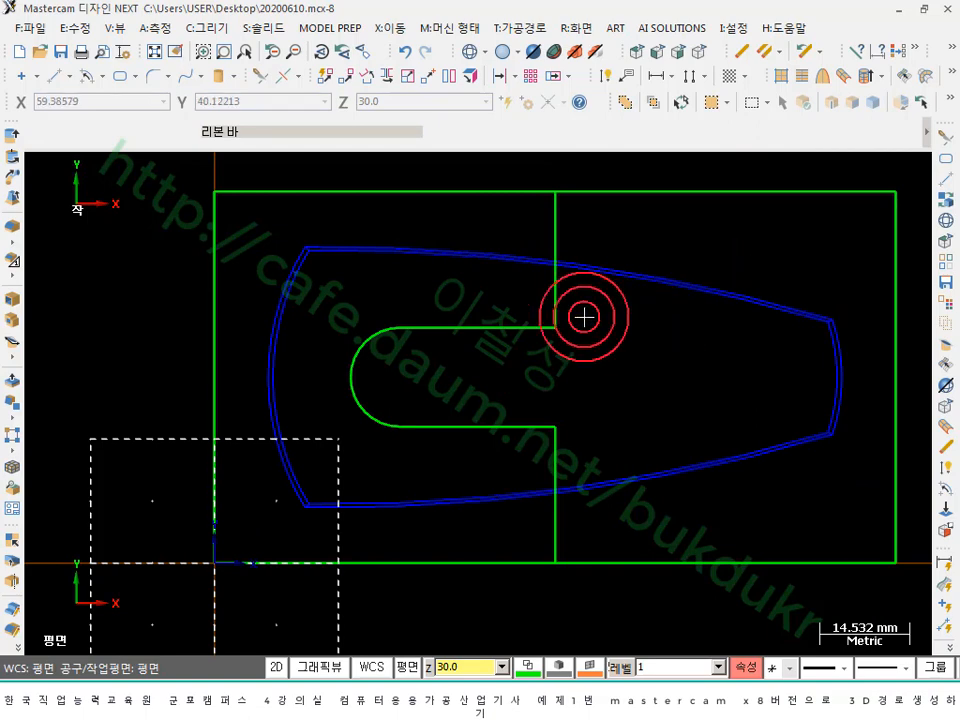
{"action": "scroll", "coordinate": [355, 445], "scroll_direction": "down", "scroll_amount": 1}
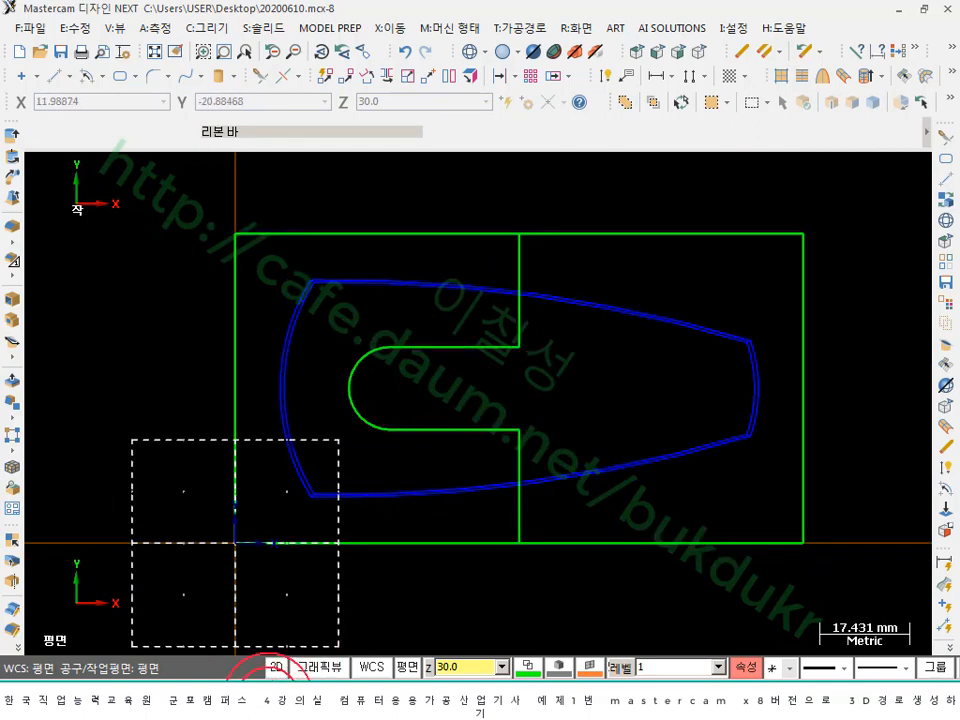
- Consult the part drawing and fillet both corners where the slot meets the vertical line with a 5 mm radius
{"action": "left_click", "coordinate": [268, 700]}
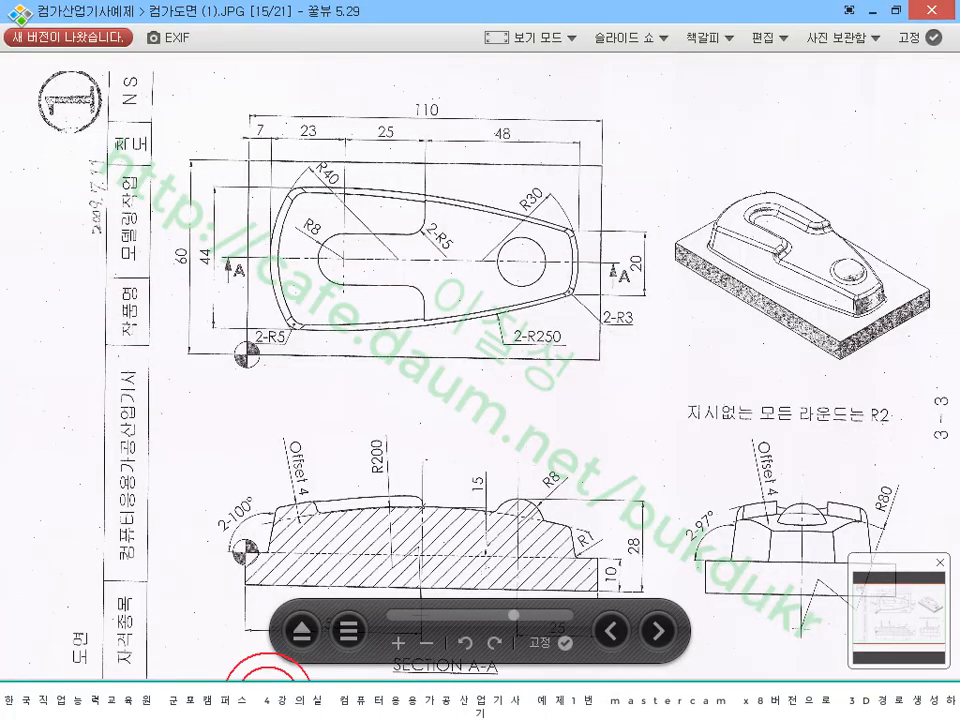
{"action": "left_click", "coordinate": [268, 698]}
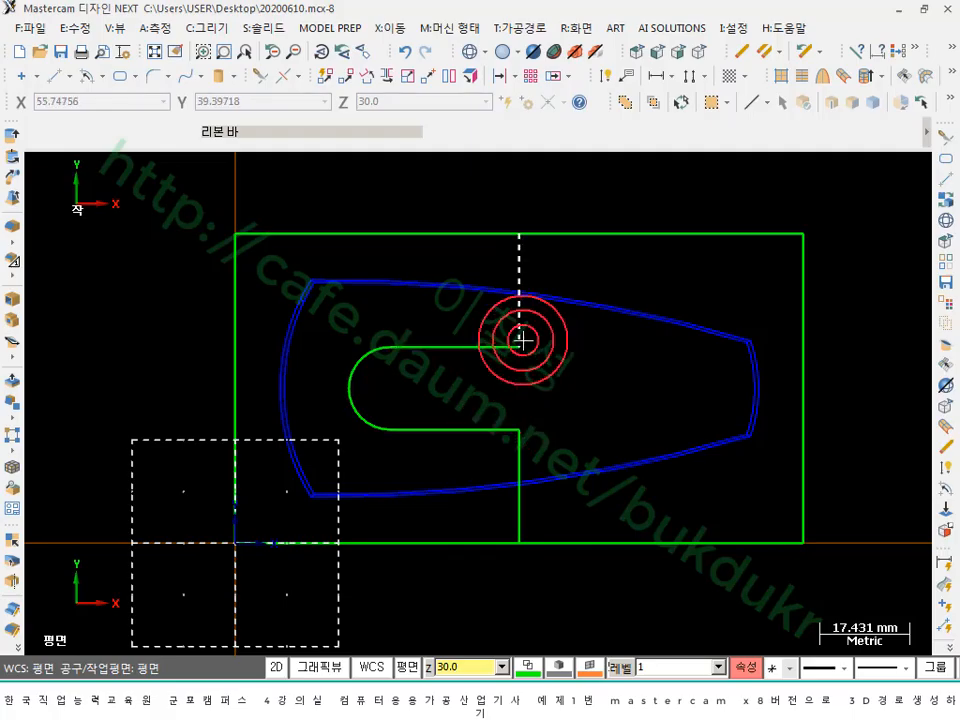
{"action": "left_click", "coordinate": [153, 77]}
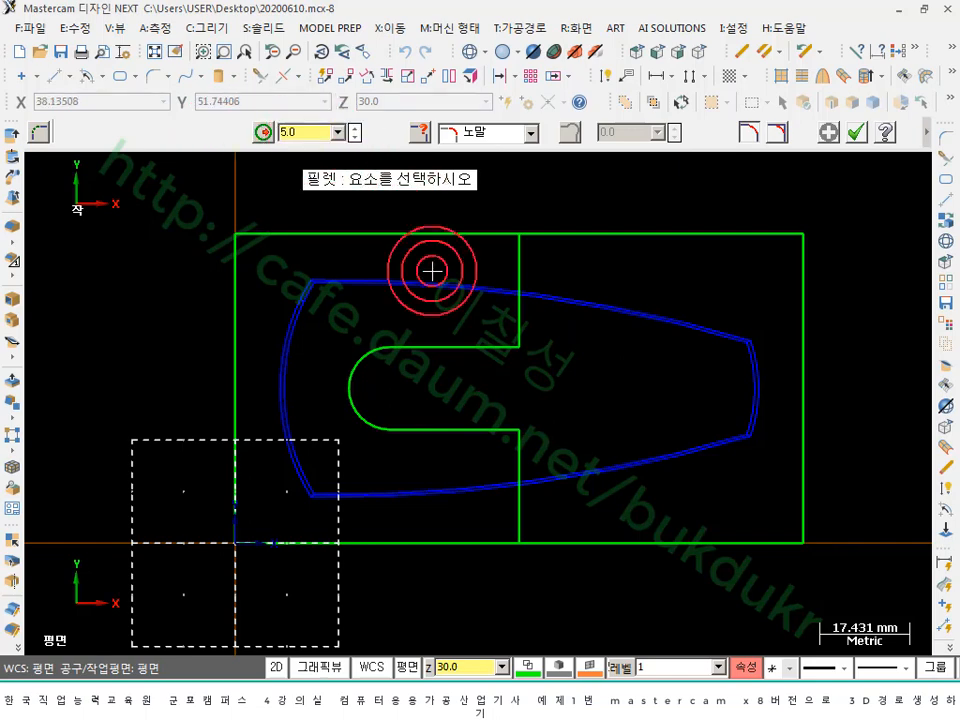
{"action": "left_click", "coordinate": [497, 345]}
{"action": "left_click", "coordinate": [518, 300]}
{"action": "left_click", "coordinate": [463, 440]}
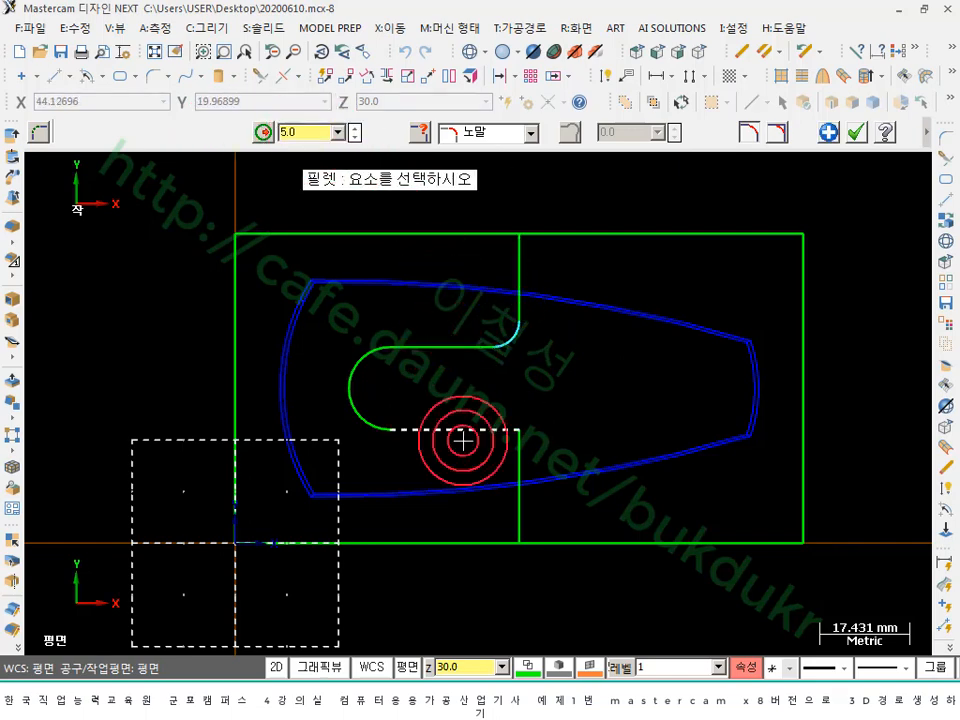
{"action": "left_click", "coordinate": [514, 505]}
{"action": "scroll", "coordinate": [626, 349], "scroll_direction": "down", "scroll_amount": 1}
{"action": "left_click", "coordinate": [838, 141]}
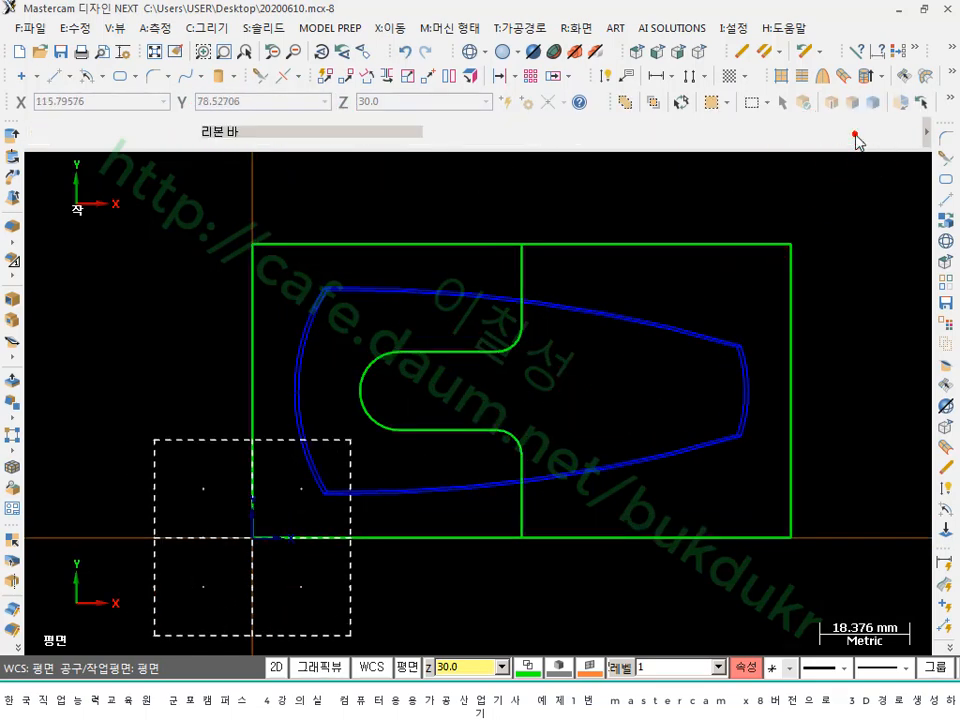
- Select the entire open slot profile above the body, and show the model from the top and in isometric view
{"action": "scroll", "coordinate": [546, 364], "scroll_direction": "up", "scroll_amount": 1}
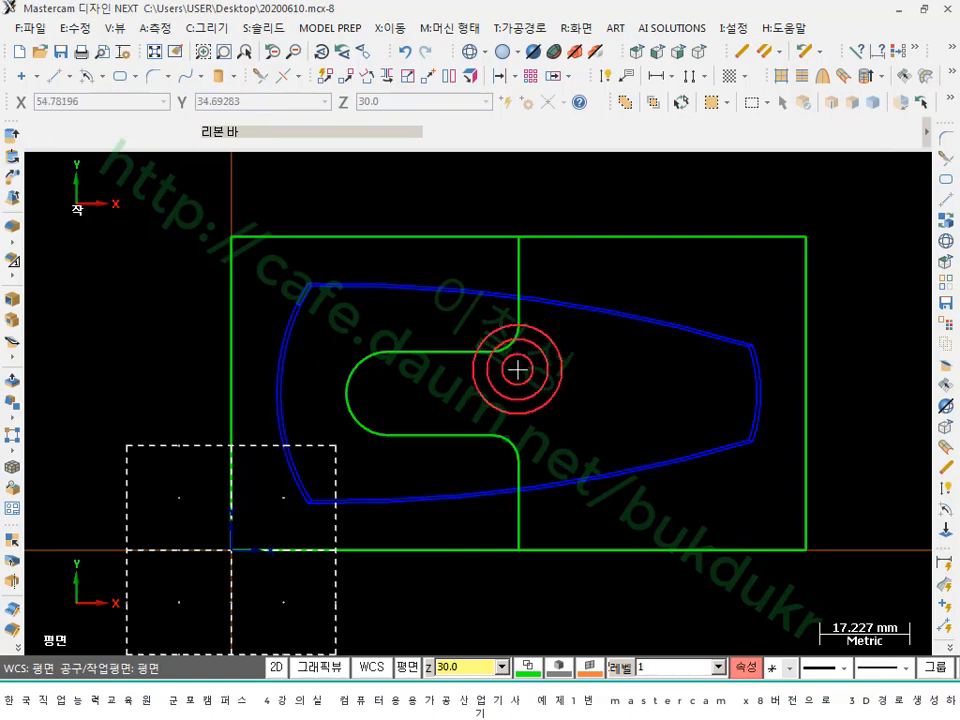
{"action": "middle_click_drag", "start_coordinate": [495, 530], "coordinate": [478, 403]}
{"action": "middle_click_drag", "start_coordinate": [520, 299], "coordinate": [496, 262]}
{"action": "scroll", "coordinate": [538, 319], "scroll_direction": "up", "scroll_amount": 4}
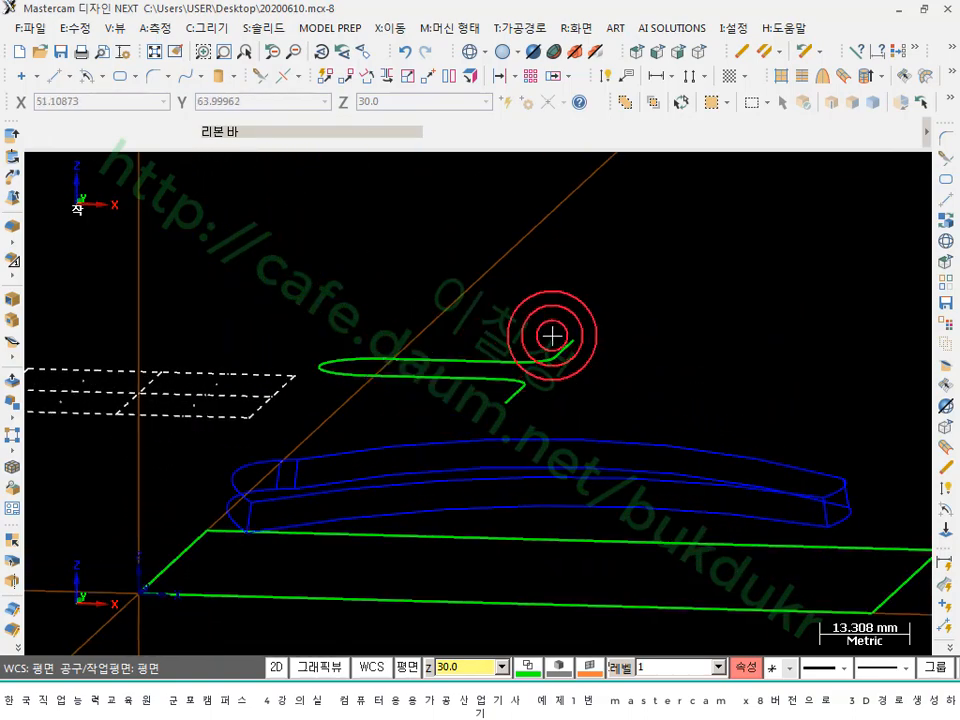
{"action": "mouse_move", "coordinate": [527, 358]}
{"action": "middle_mouse_down"}
{"action": "mouse_move", "coordinate": [456, 444]}
{"action": "mouse_move", "coordinate": [581, 349]}
{"action": "mouse_move", "coordinate": [489, 609]}
{"action": "mouse_move", "coordinate": [492, 544]}
{"action": "mouse_move", "coordinate": [504, 521]}
{"action": "mouse_move", "coordinate": [480, 576]}
{"action": "mouse_move", "coordinate": [911, 497]}
{"action": "mouse_move", "coordinate": [773, 272]}
{"action": "middle_mouse_up"}
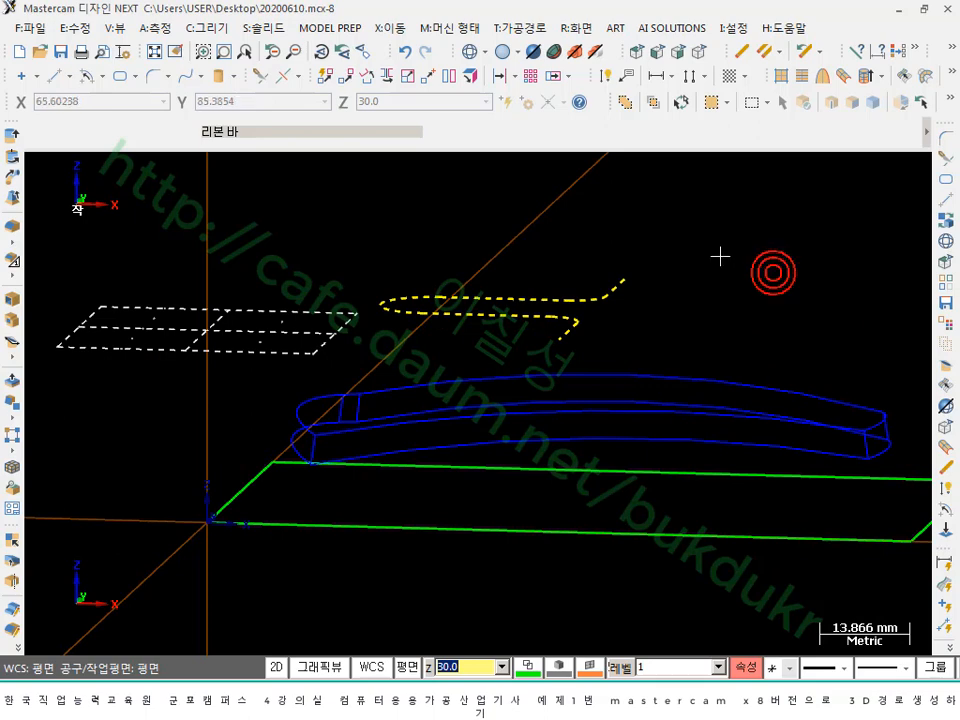
{"action": "scroll", "coordinate": [719, 257], "scroll_direction": "down", "scroll_amount": 2}
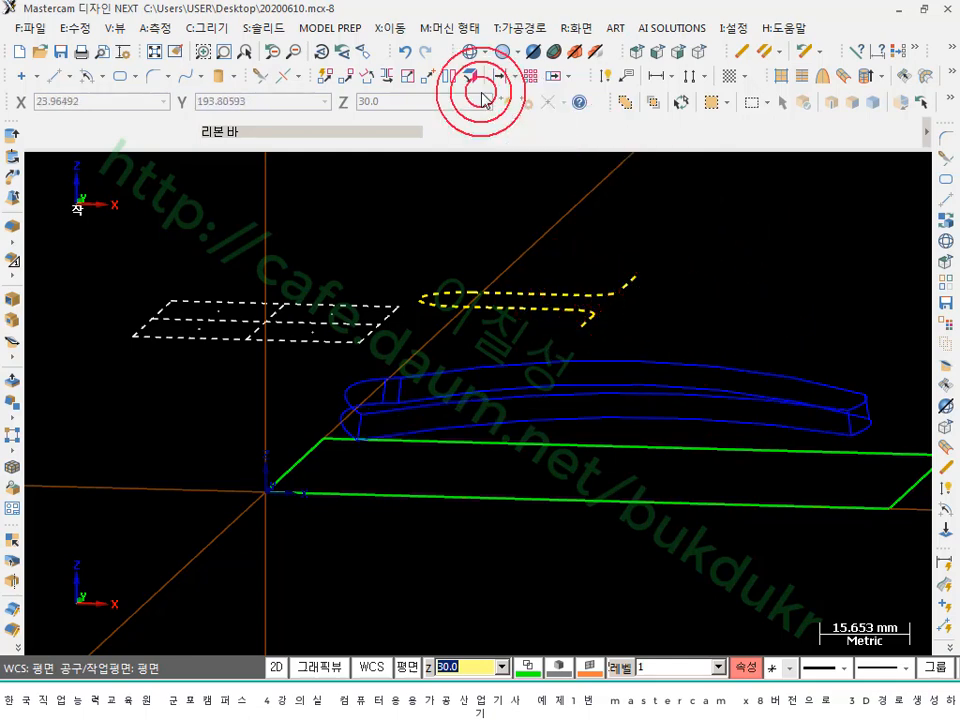
{"action": "right_click", "coordinate": [739, 266]}
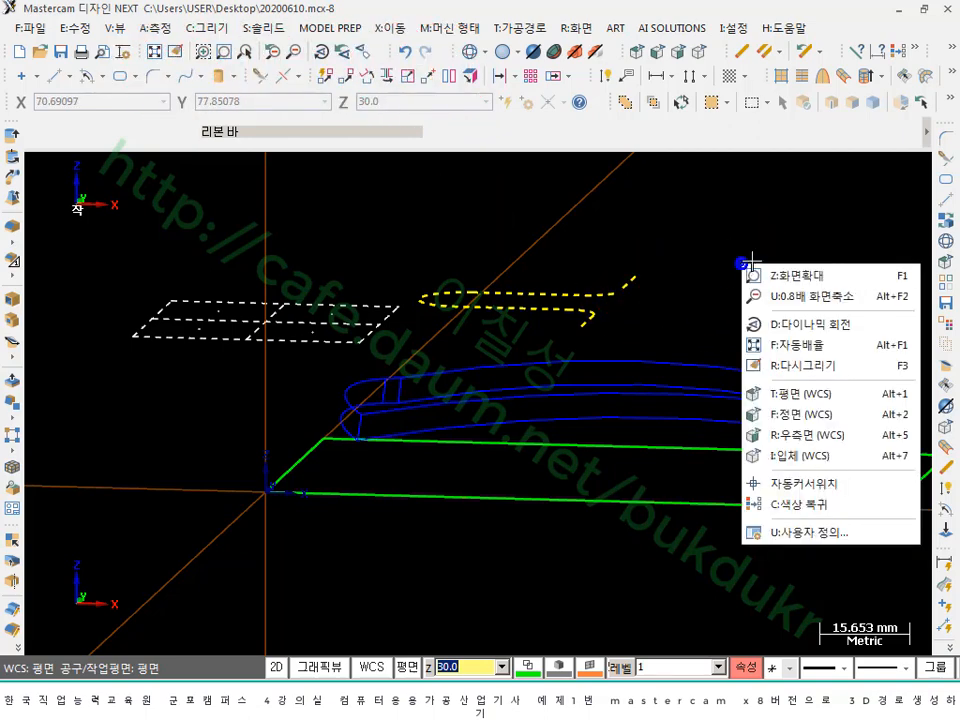
{"action": "left_click", "coordinate": [790, 393]}
{"action": "scroll", "coordinate": [457, 325], "scroll_direction": "up", "scroll_amount": 2}
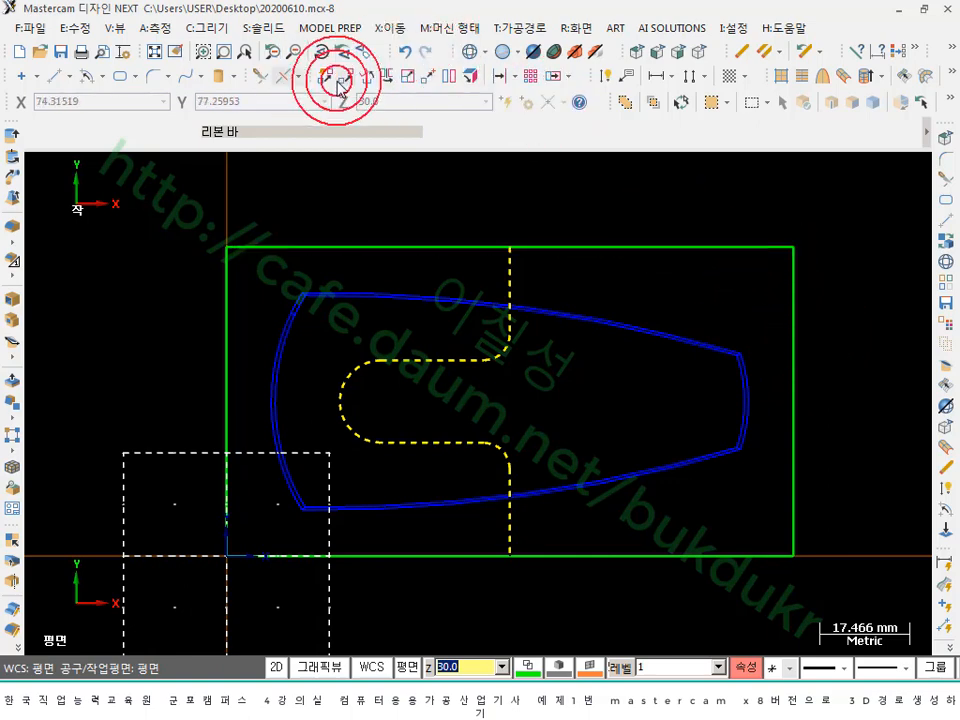
{"action": "left_click", "coordinate": [690, 51]}
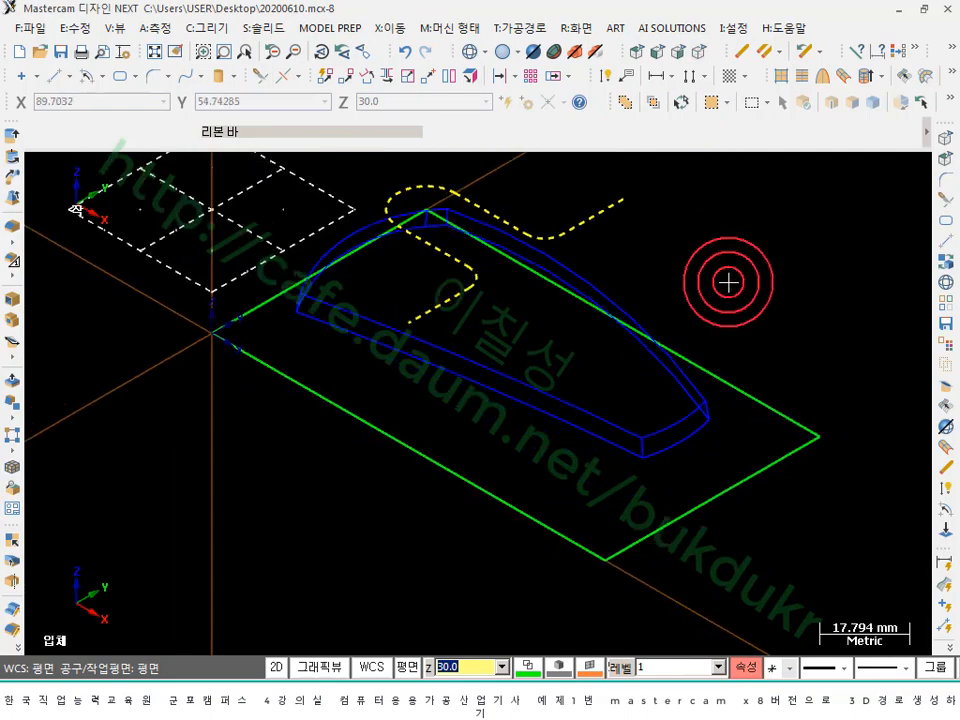
- Create a draft surface from the whole open slot profile above the body
{"action": "scroll", "coordinate": [621, 396], "scroll_direction": "down", "scroll_amount": 1}
{"action": "scroll", "coordinate": [643, 214], "scroll_direction": "up", "scroll_amount": 1}
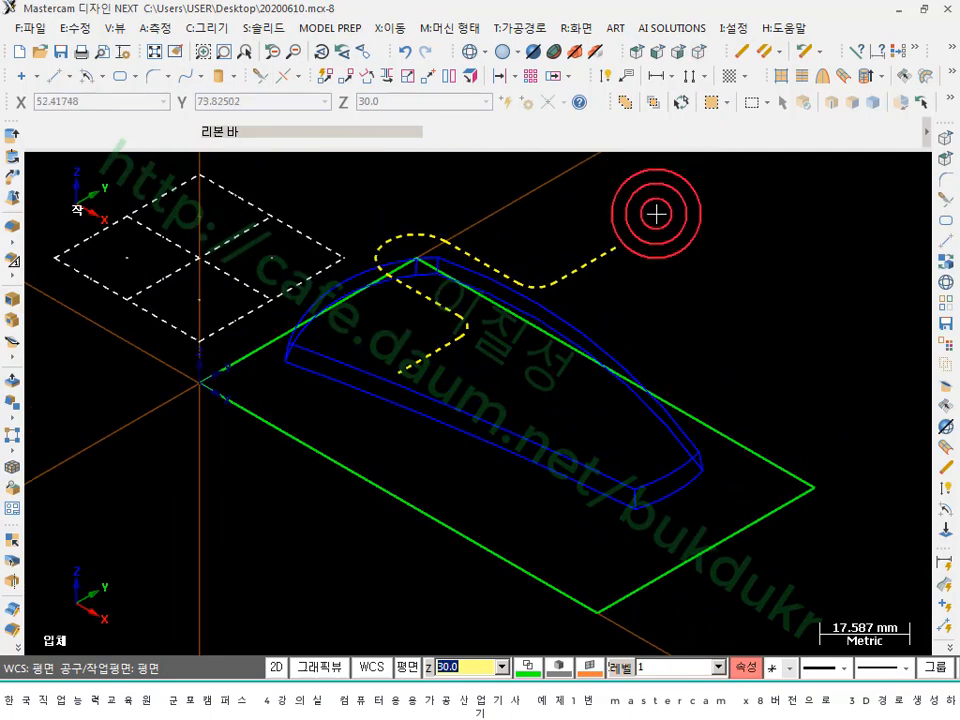
{"action": "left_click", "coordinate": [212, 28]}
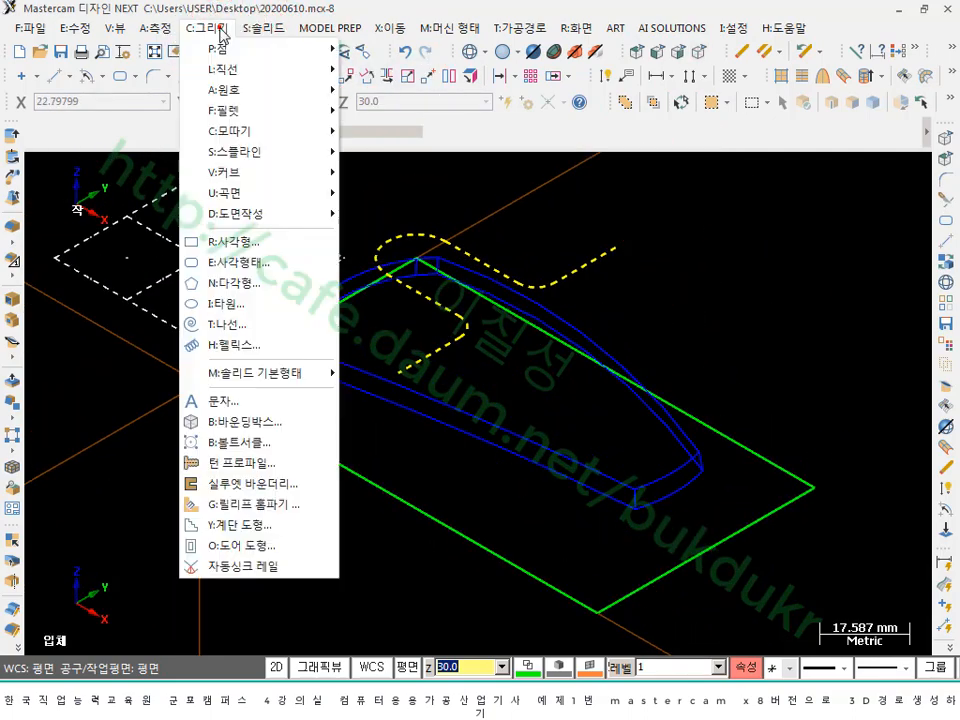
{"action": "left_click", "coordinate": [221, 190]}
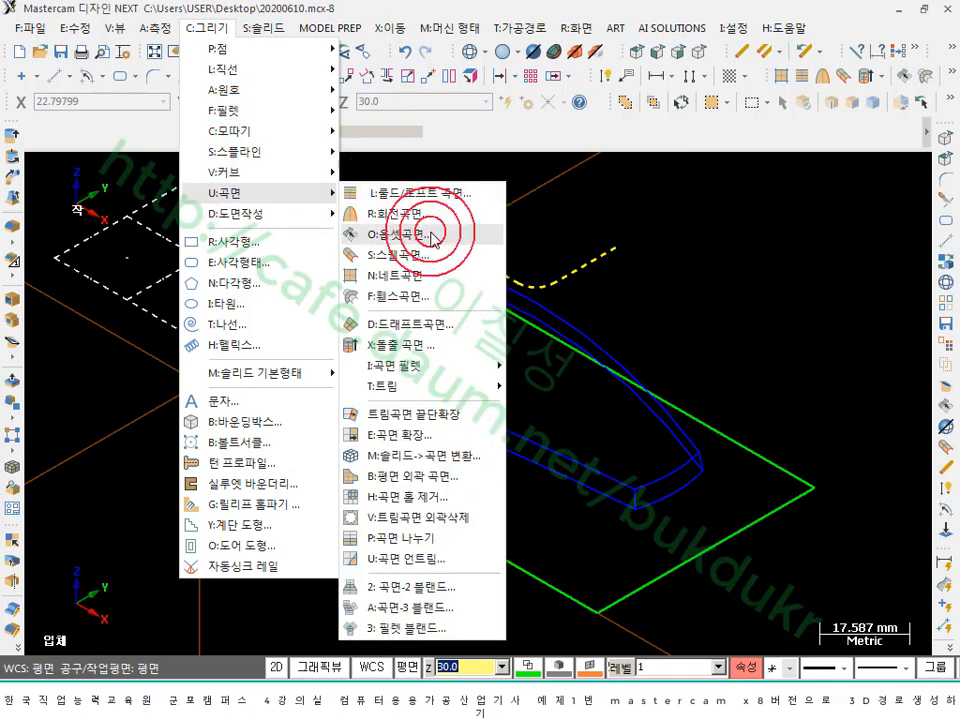
{"action": "left_click", "coordinate": [420, 326]}
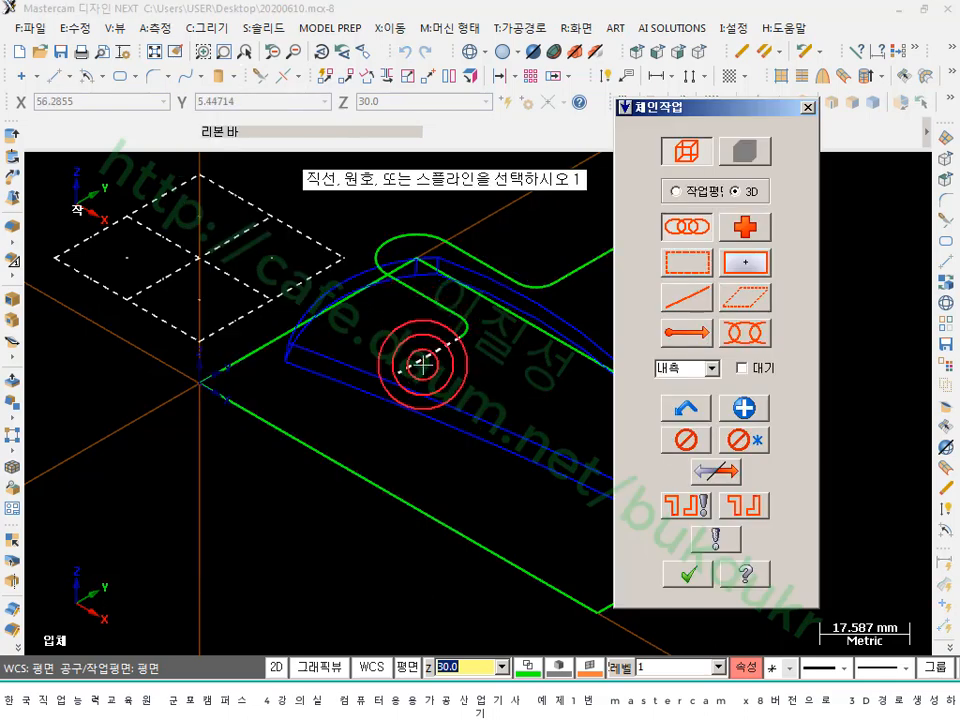
{"action": "left_click", "coordinate": [422, 366]}
{"action": "scroll", "coordinate": [289, 403], "scroll_direction": "down", "scroll_amount": 2}
{"action": "left_click", "coordinate": [684, 573]}
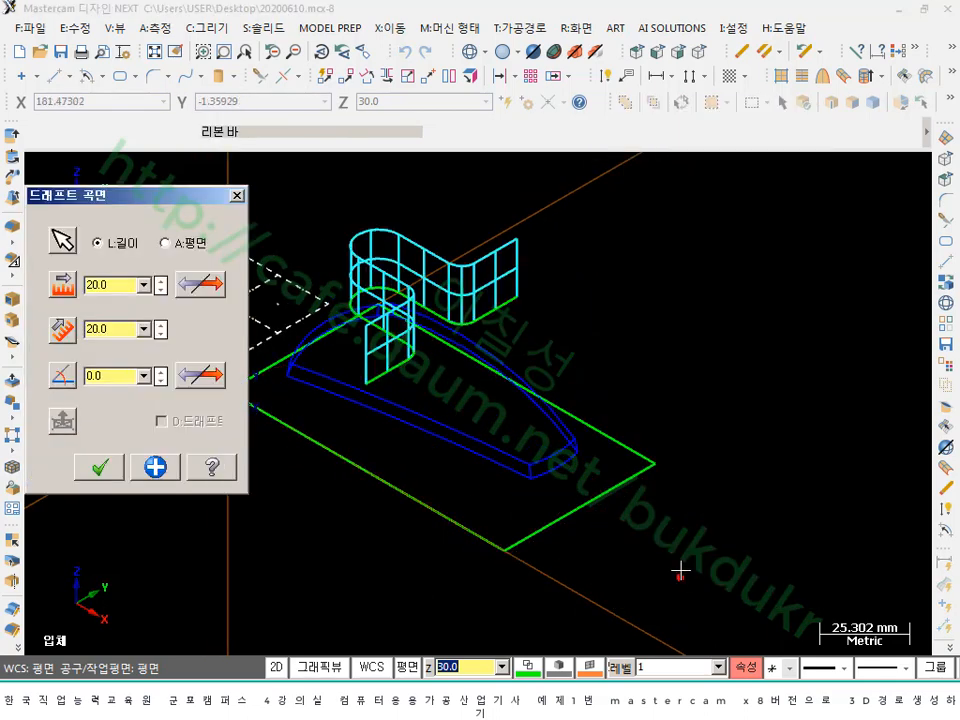
- Reverse the draft surface so it extends downward through the body, and set its length to 50 mm
{"action": "scroll", "coordinate": [396, 256], "scroll_direction": "up", "scroll_amount": 6}
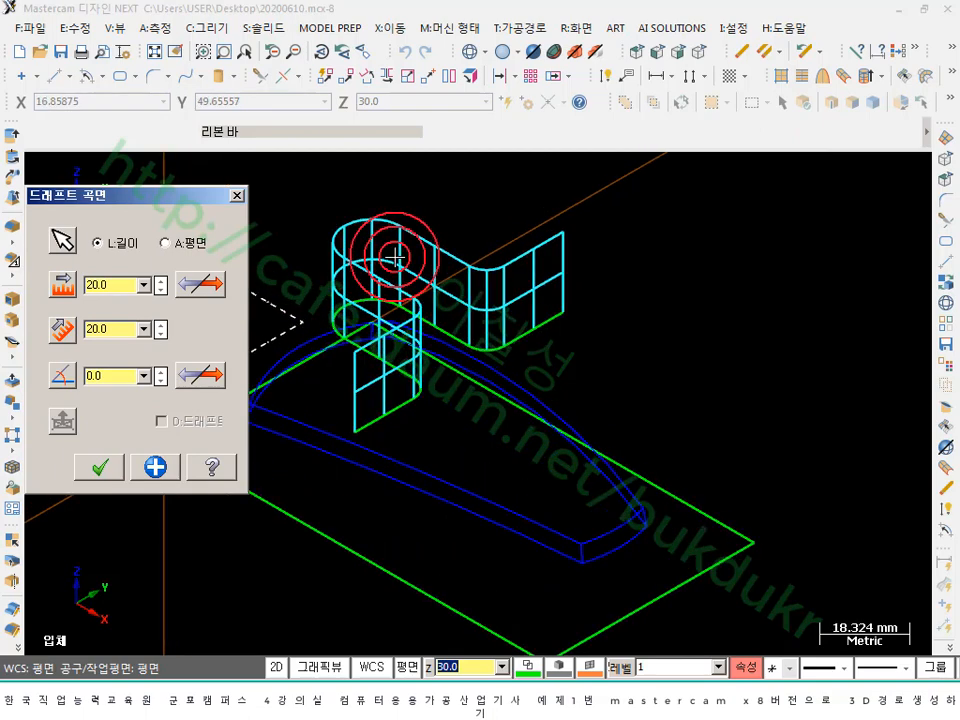
{"action": "left_click", "coordinate": [204, 285]}
{"action": "left_click", "coordinate": [115, 289]}
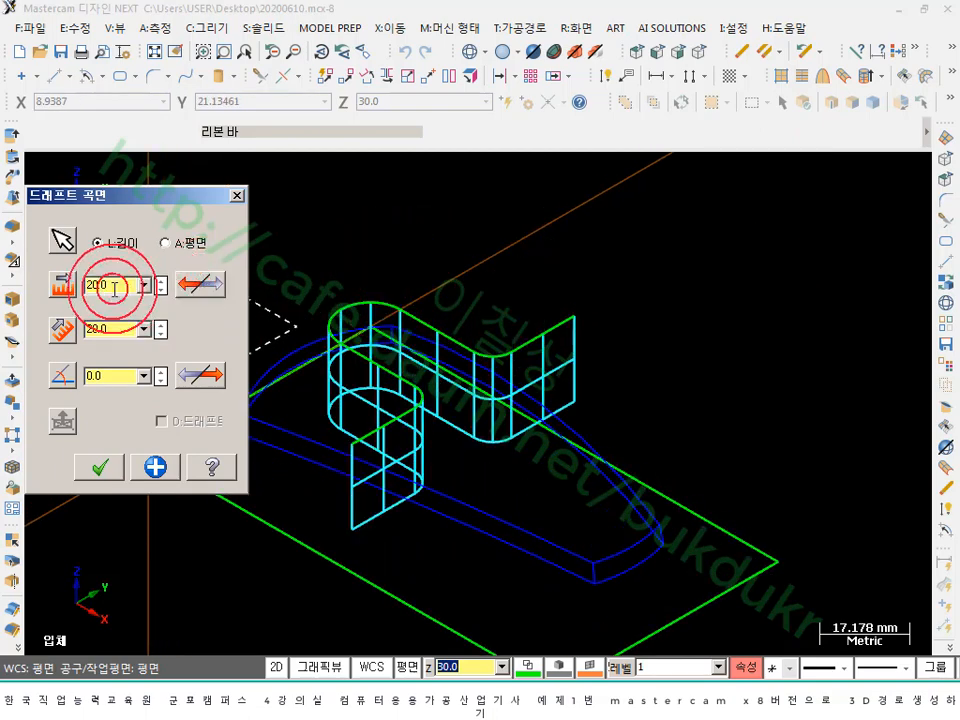
{"action": "double_click", "coordinate": [113, 287]}
{"action": "type", "text": "50"}
{"action": "key", "text": "Return"}
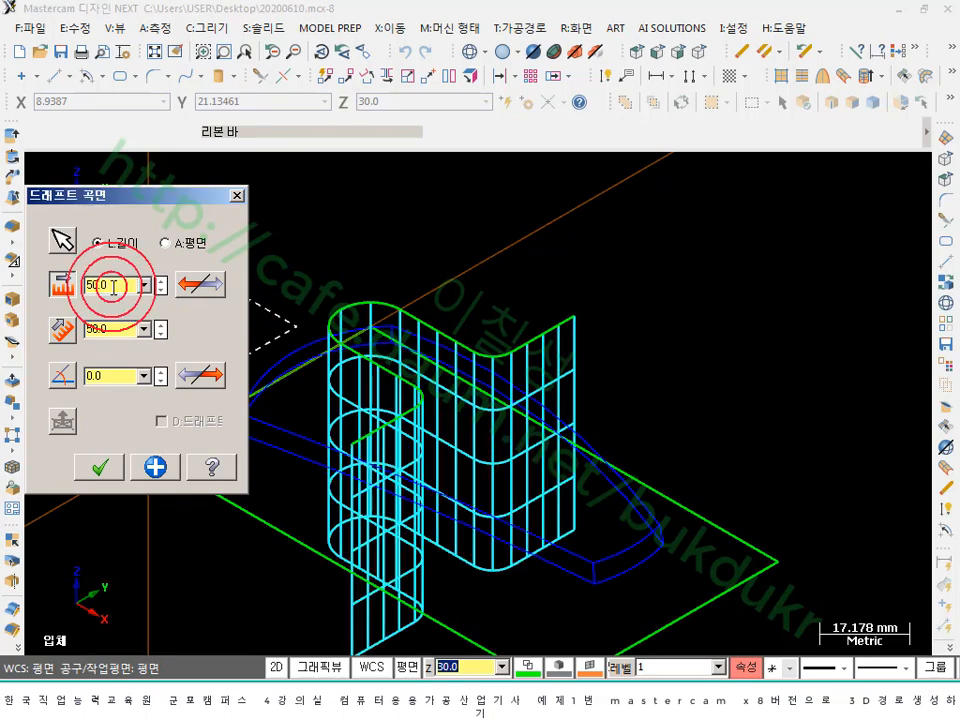
- Shade the model, inspect the slot's draft surface crossing the body from a lower angle, and accept it
{"action": "left_click", "coordinate": [504, 51]}
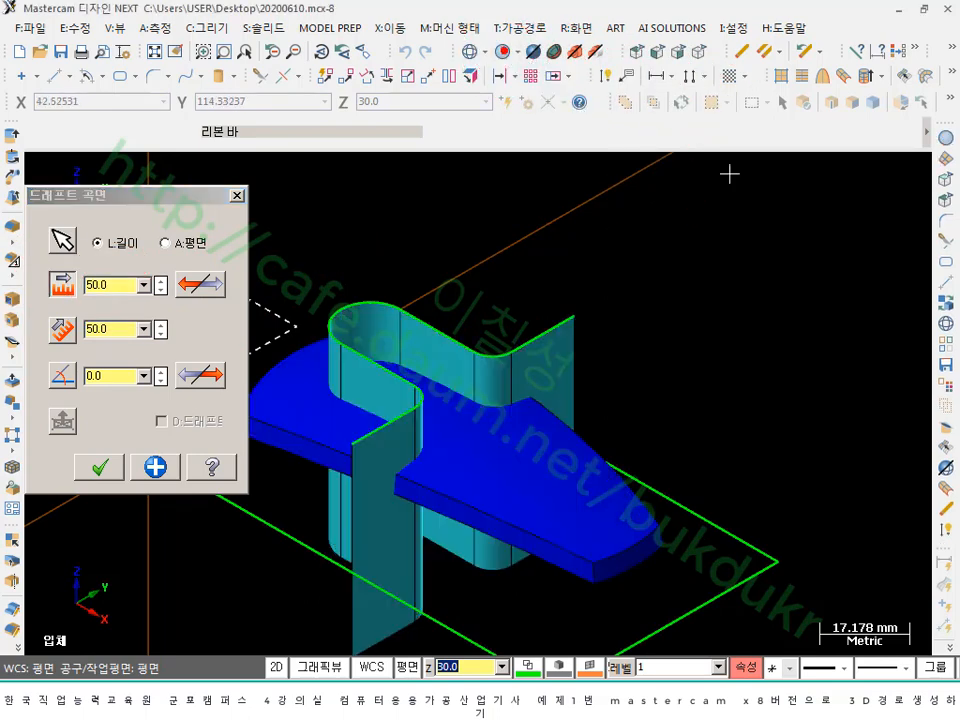
{"action": "scroll", "coordinate": [730, 174], "scroll_direction": "down", "scroll_amount": 4}
{"action": "scroll", "coordinate": [493, 373], "scroll_direction": "up", "scroll_amount": 4}
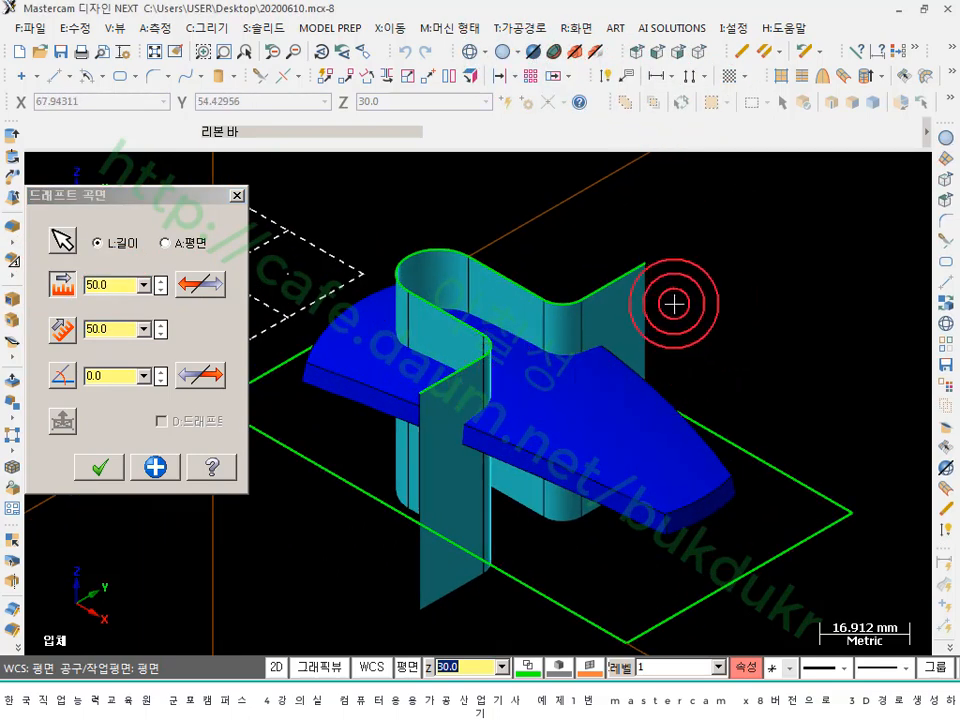
{"action": "mouse_move", "coordinate": [666, 313]}
{"action": "middle_mouse_down"}
{"action": "mouse_move", "coordinate": [735, 349]}
{"action": "mouse_move", "coordinate": [800, 270]}
{"action": "mouse_move", "coordinate": [814, 336]}
{"action": "mouse_move", "coordinate": [855, 360]}
{"action": "mouse_move", "coordinate": [718, 279]}
{"action": "mouse_move", "coordinate": [684, 290]}
{"action": "middle_mouse_up"}
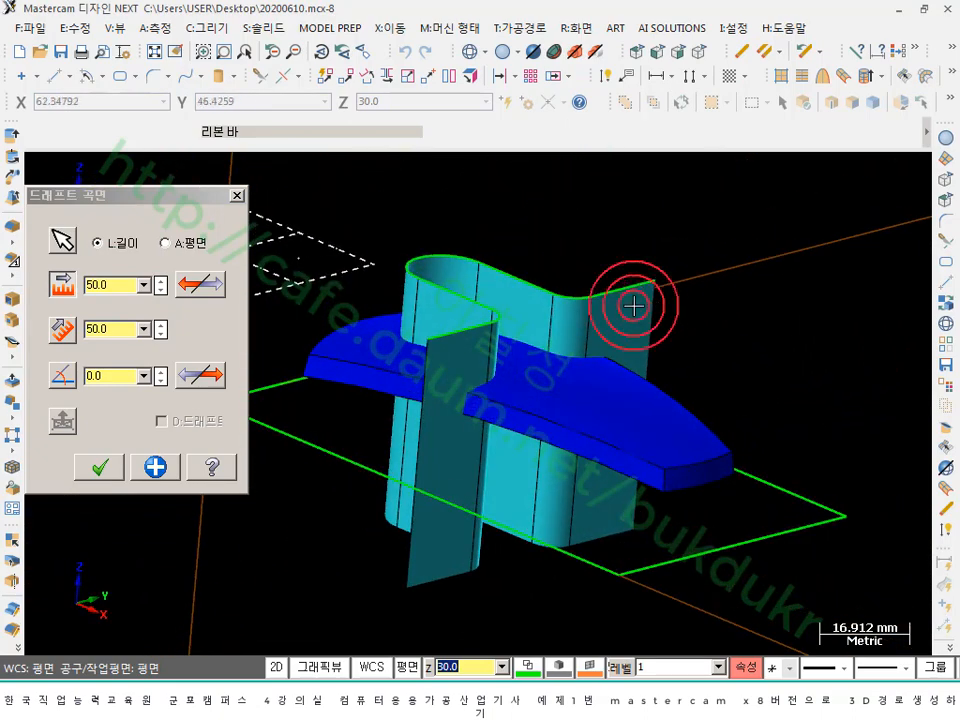
{"action": "scroll", "coordinate": [540, 304], "scroll_direction": "up", "scroll_amount": 4}
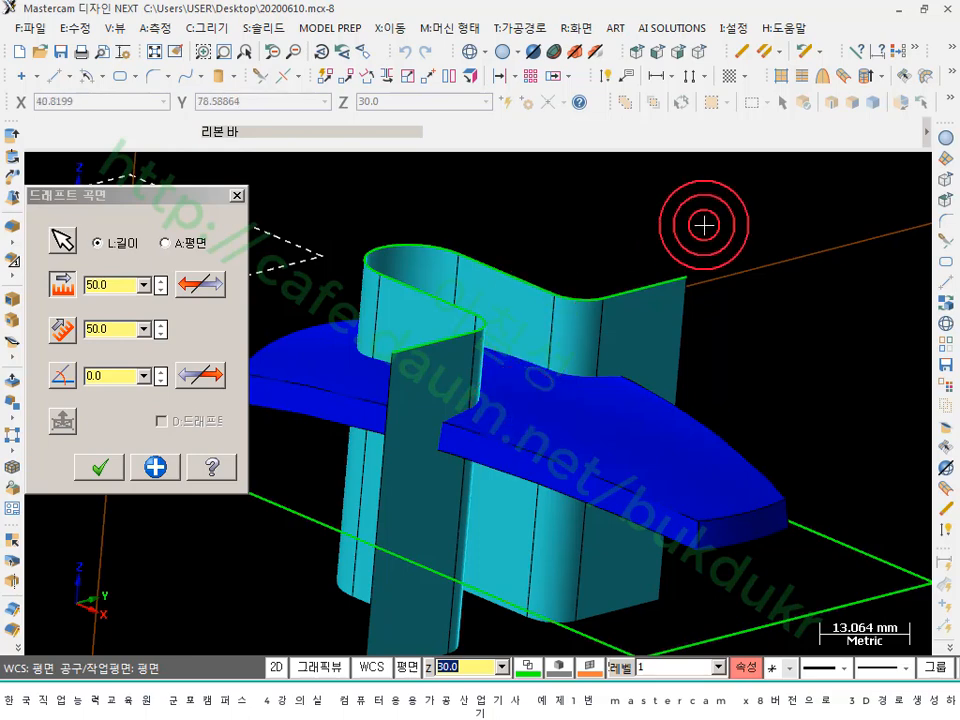
{"action": "scroll", "coordinate": [631, 199], "scroll_direction": "down", "scroll_amount": 1}
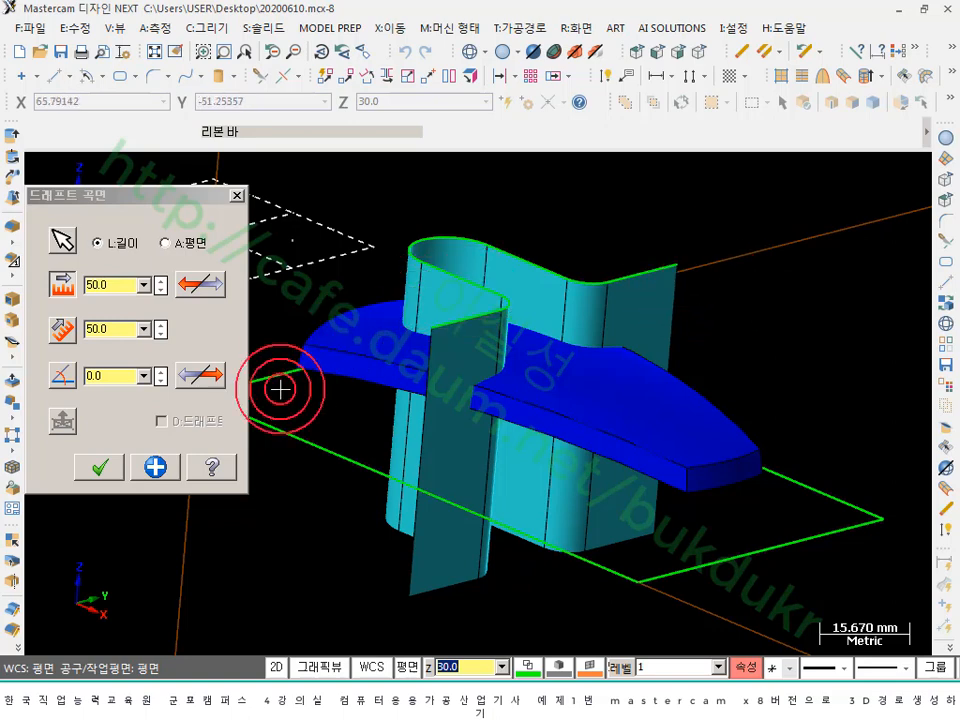
{"action": "left_click", "coordinate": [111, 463]}
- Select the slot's separate wall surfaces one after another, and undo the creation of the draft surfaces
{"action": "scroll", "coordinate": [758, 330], "scroll_direction": "up", "scroll_amount": 2}
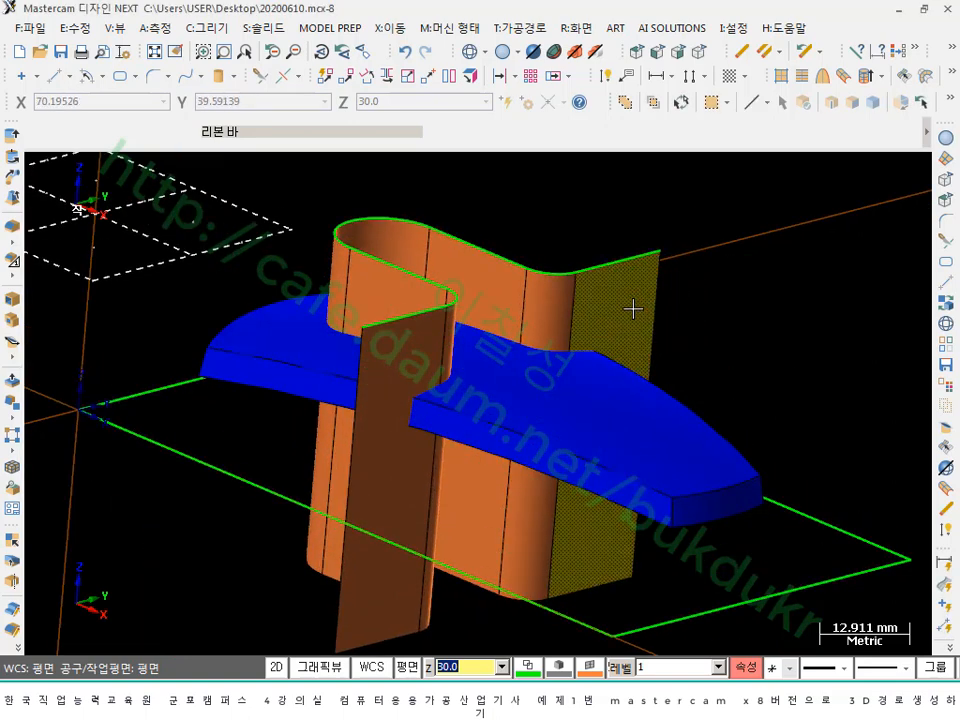
{"action": "left_click", "coordinate": [561, 304]}
{"action": "left_click", "coordinate": [491, 285]}
{"action": "left_click", "coordinate": [408, 246]}
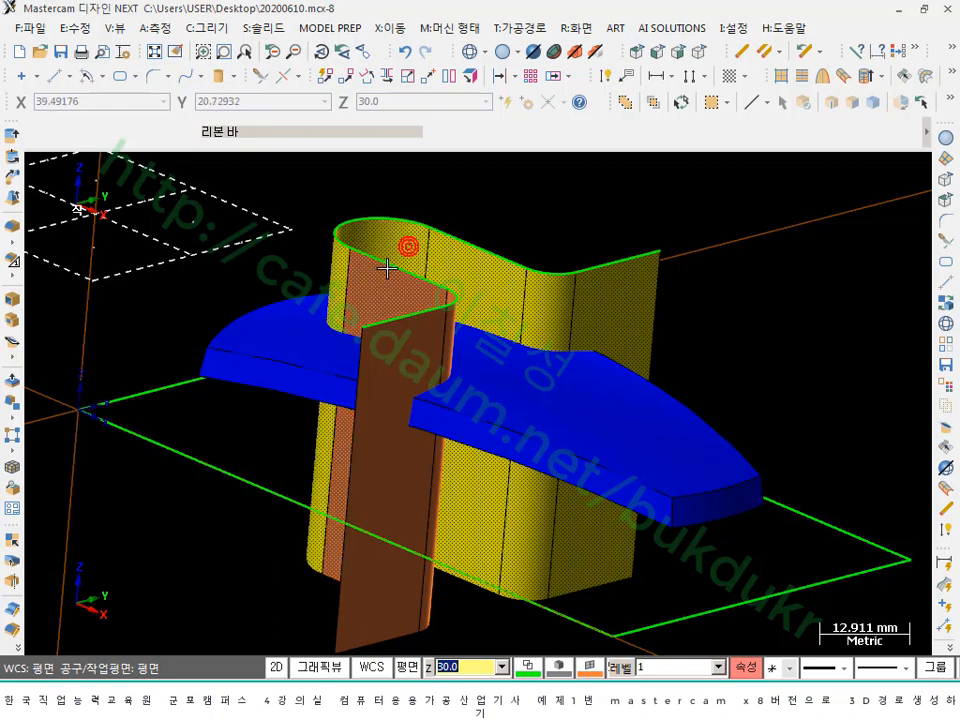
{"action": "left_click", "coordinate": [384, 275]}
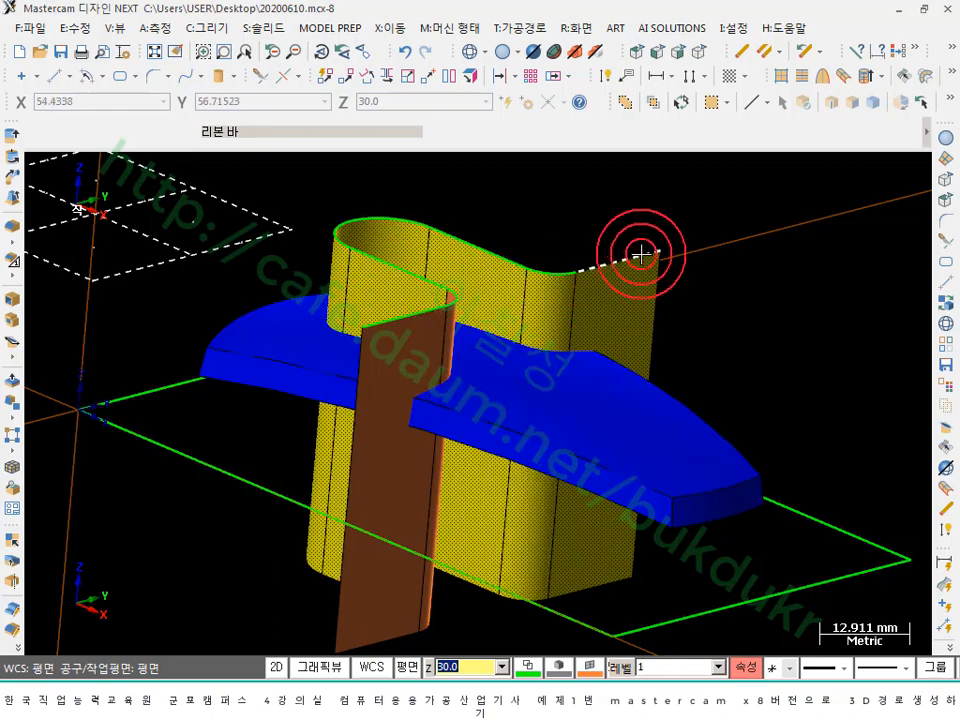
{"action": "scroll", "coordinate": [641, 255], "scroll_direction": "up", "scroll_amount": 1}
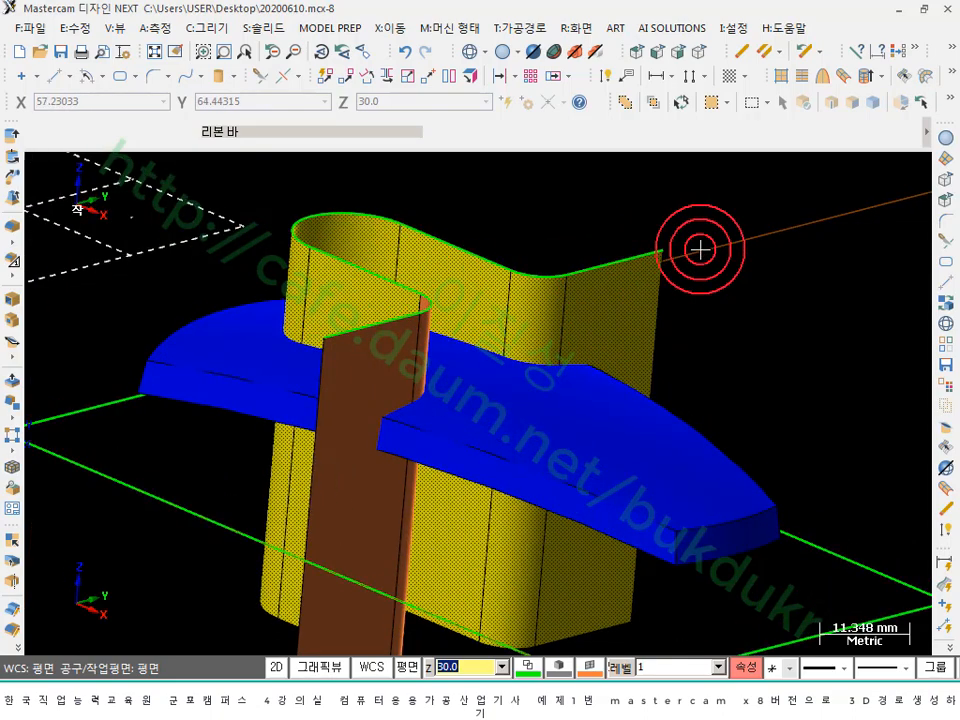
{"action": "scroll", "coordinate": [701, 249], "scroll_direction": "down", "scroll_amount": 2}
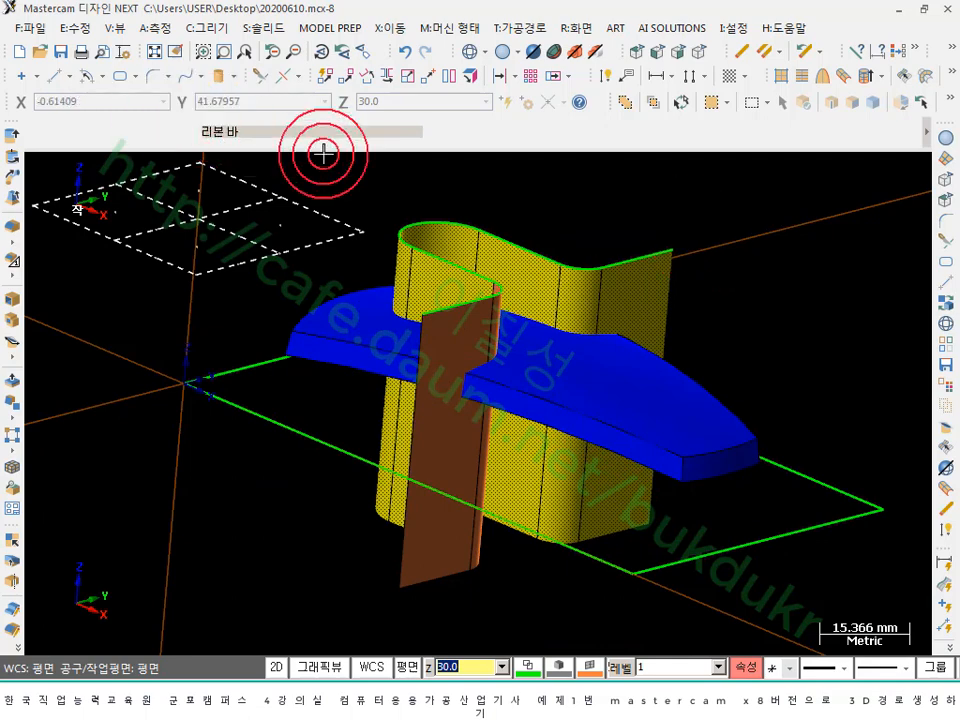
{"action": "left_click", "coordinate": [405, 51]}
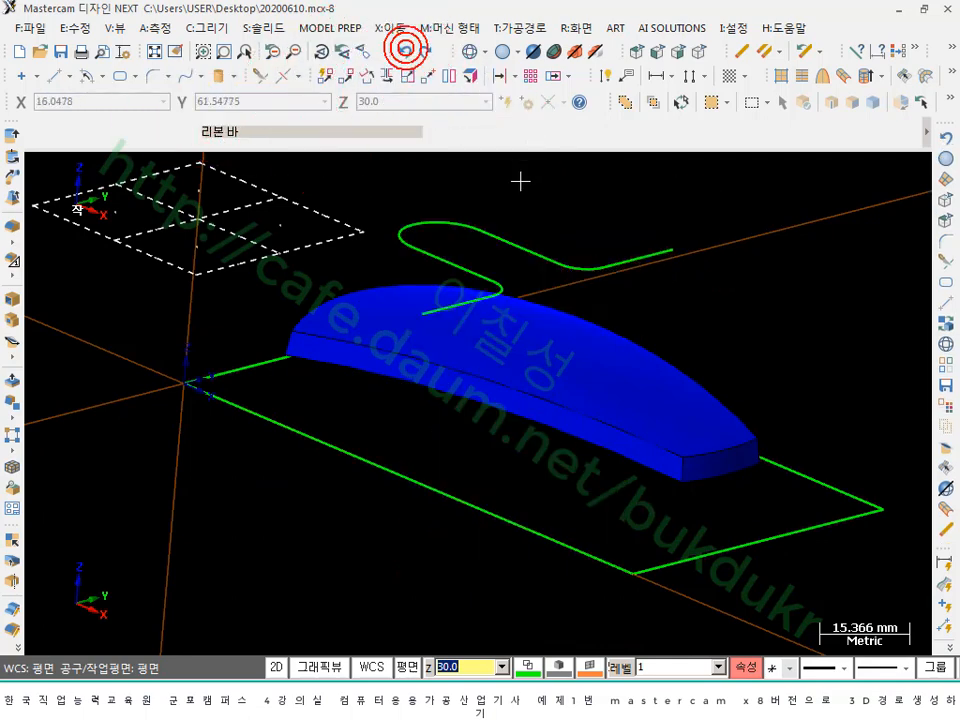
- Examine the separate line and arc segments of the open slot profile by selecting them individually, and clear the selection
{"action": "scroll", "coordinate": [574, 191], "scroll_direction": "up", "scroll_amount": 2}
{"action": "left_click", "coordinate": [692, 288]}
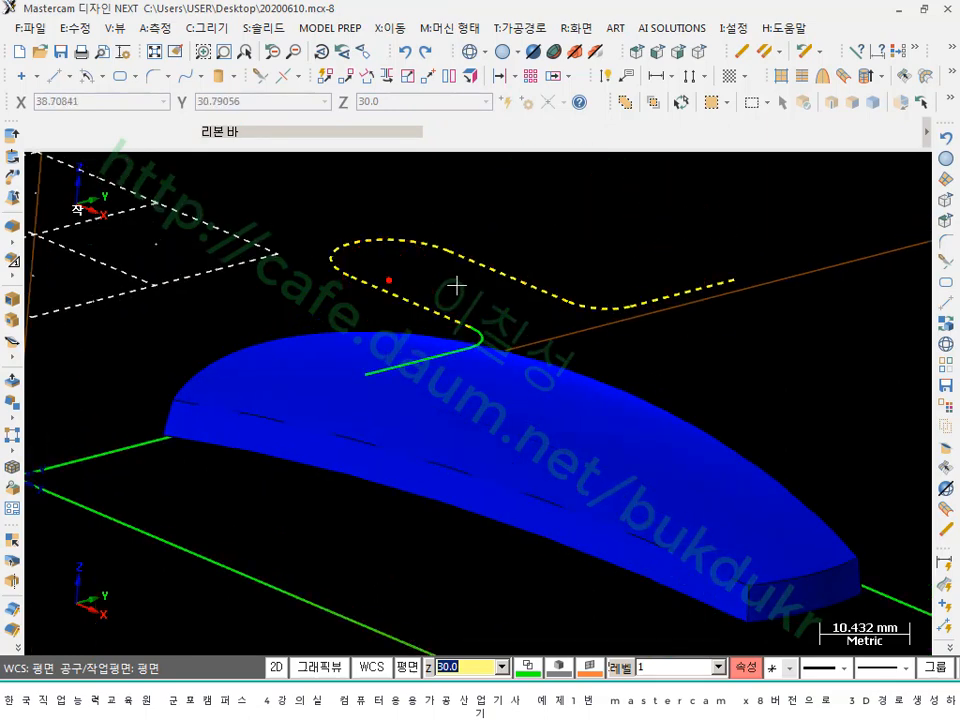
{"action": "left_click", "coordinate": [491, 381]}
{"action": "left_click", "coordinate": [632, 288]}
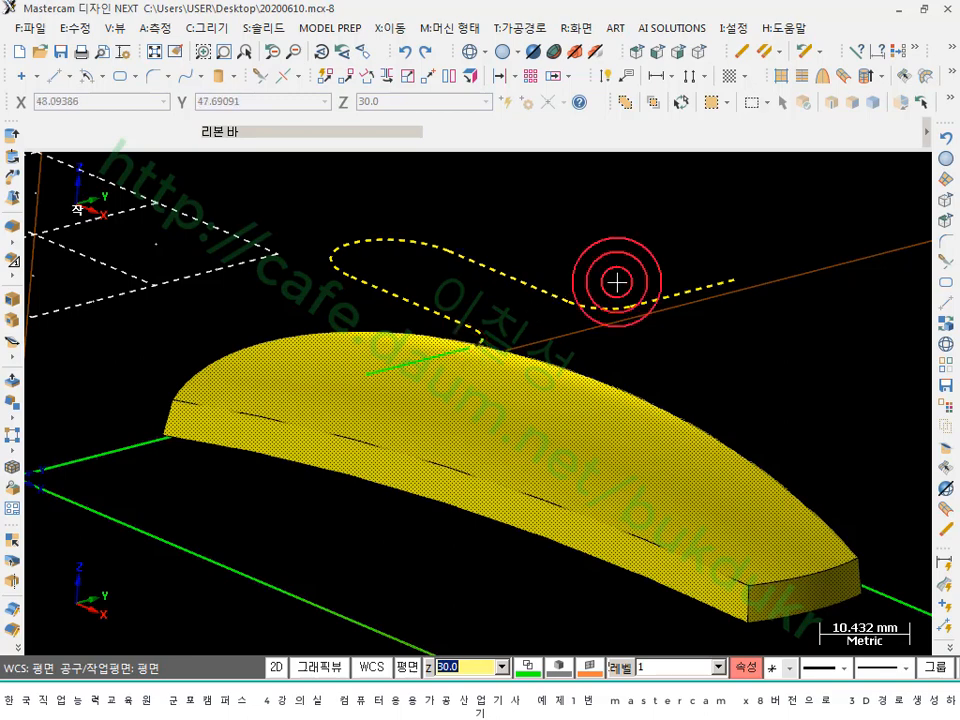
{"action": "left_click", "coordinate": [672, 266]}
{"action": "key", "text": "Escape"}
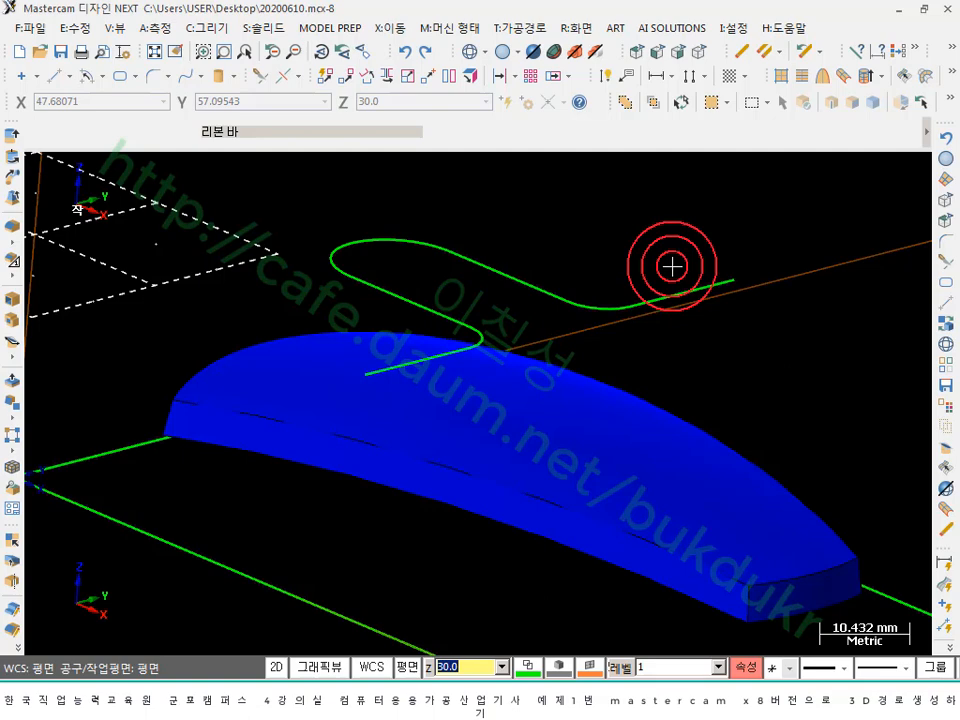
{"action": "left_click", "coordinate": [685, 283]}
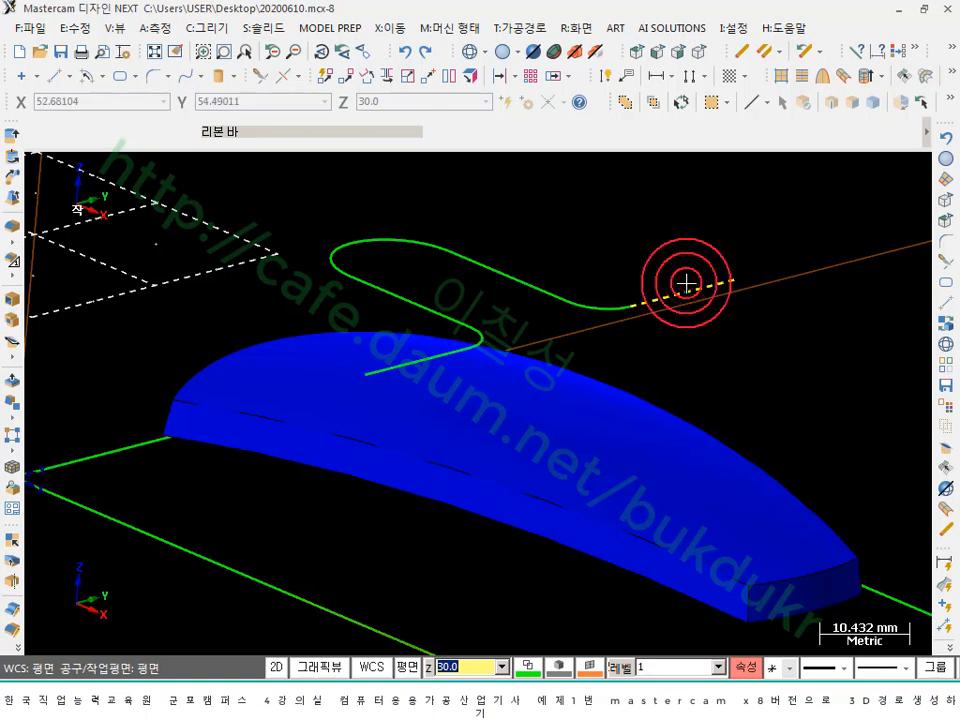
{"action": "left_click", "coordinate": [623, 307]}
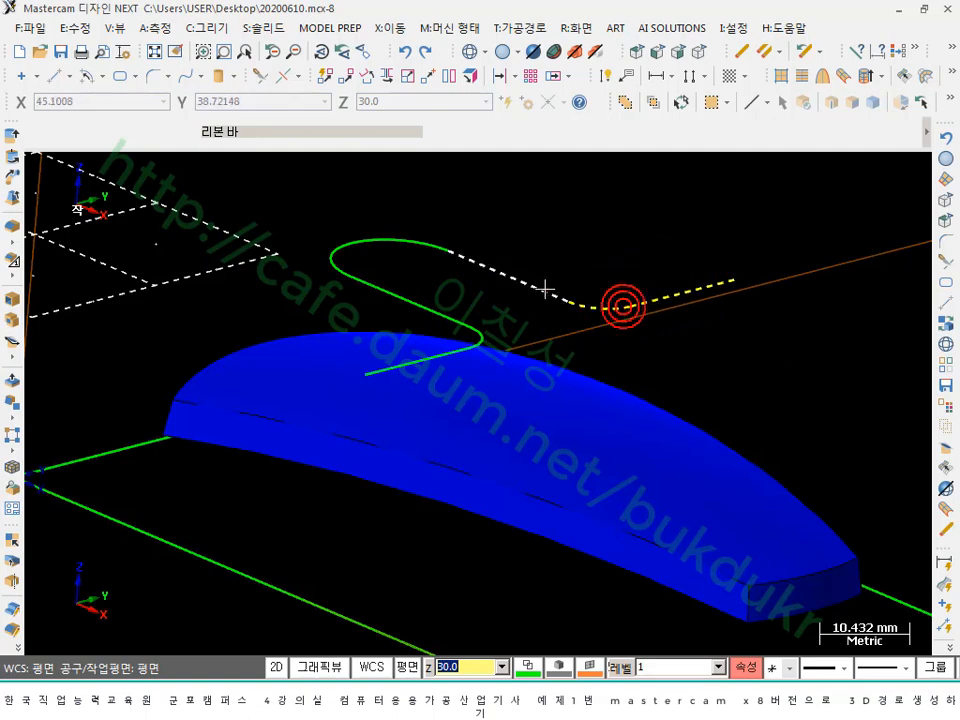
{"action": "left_click", "coordinate": [537, 257]}
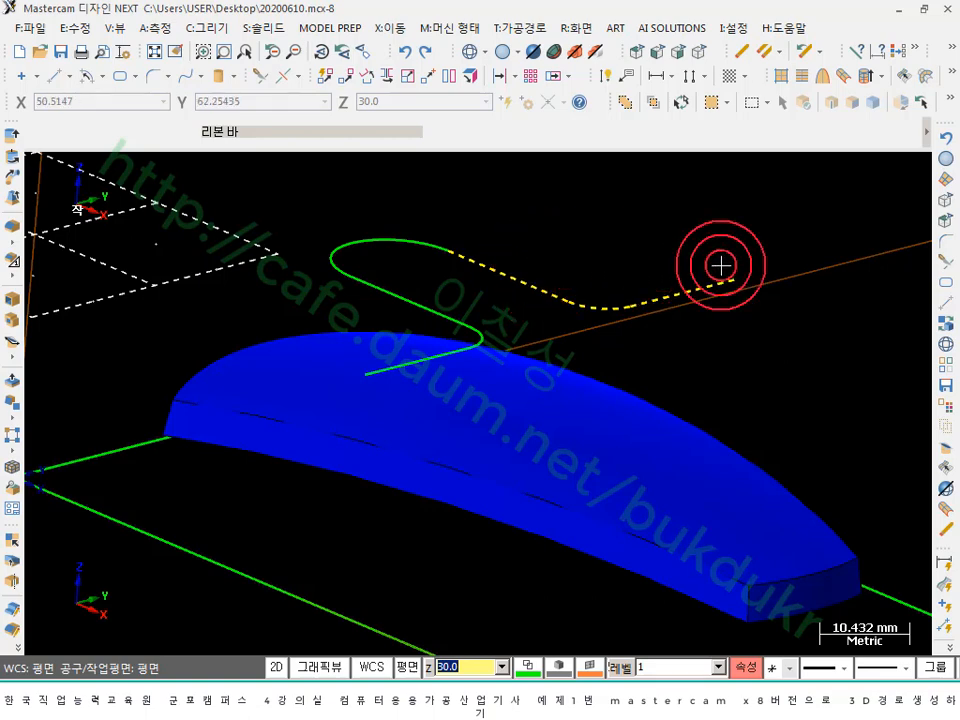
{"action": "left_click", "coordinate": [694, 287]}
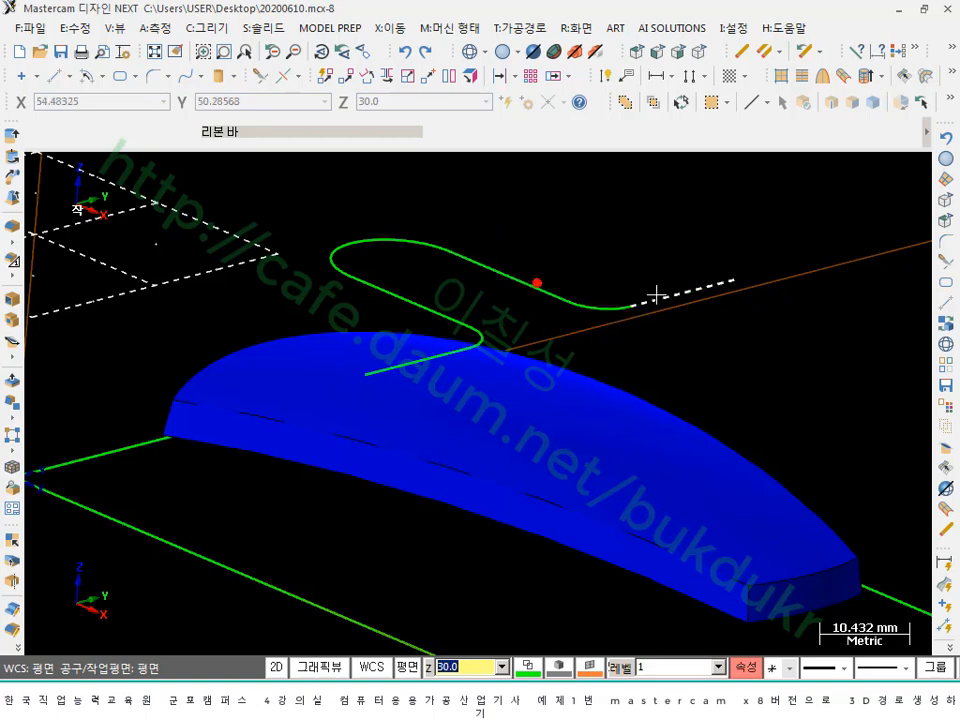
{"action": "left_click", "coordinate": [574, 289]}
{"action": "left_click", "coordinate": [373, 240]}
{"action": "left_click", "coordinate": [578, 262]}
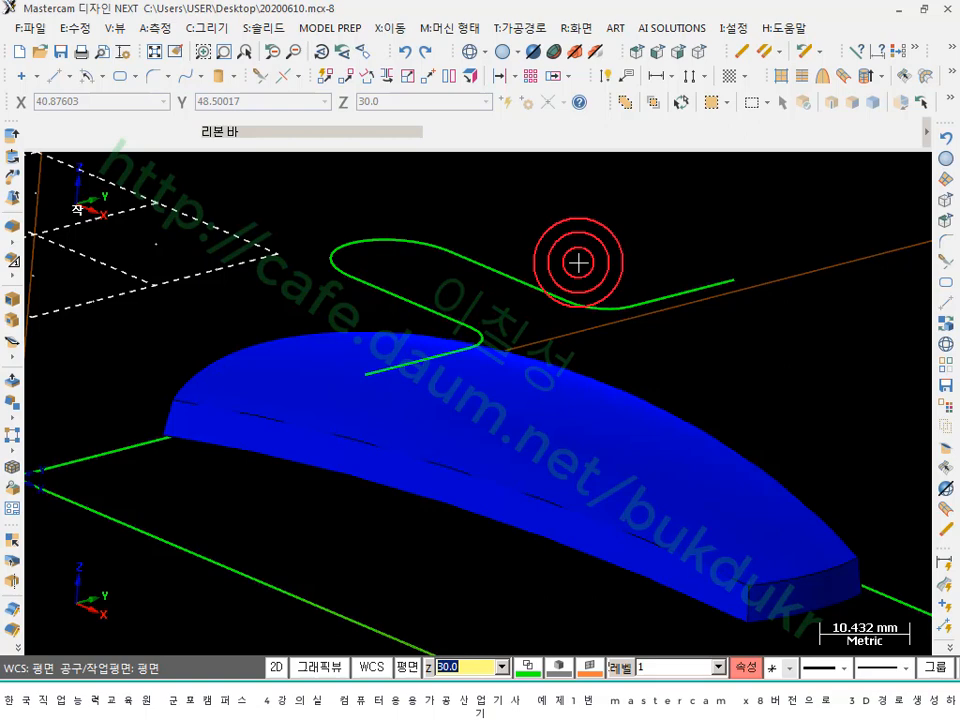
{"action": "left_click", "coordinate": [588, 288]}
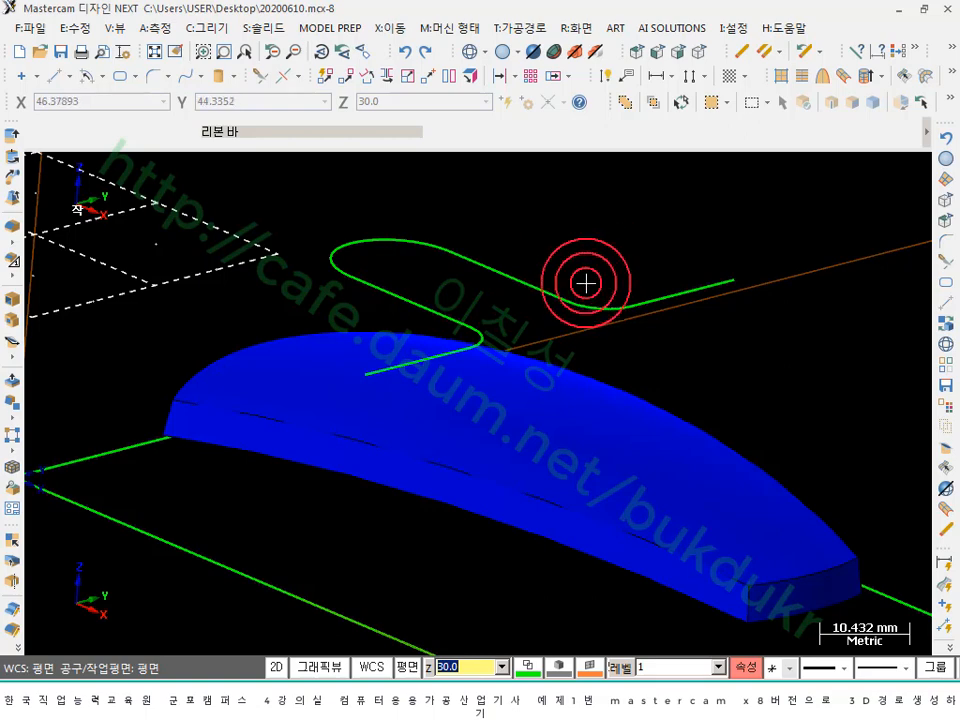
{"action": "left_click", "coordinate": [343, 110]}
- Convert the chained open slot profile into a single spline with a 0.02 tolerance, deleting the original curves
{"action": "left_click", "coordinate": [216, 29]}
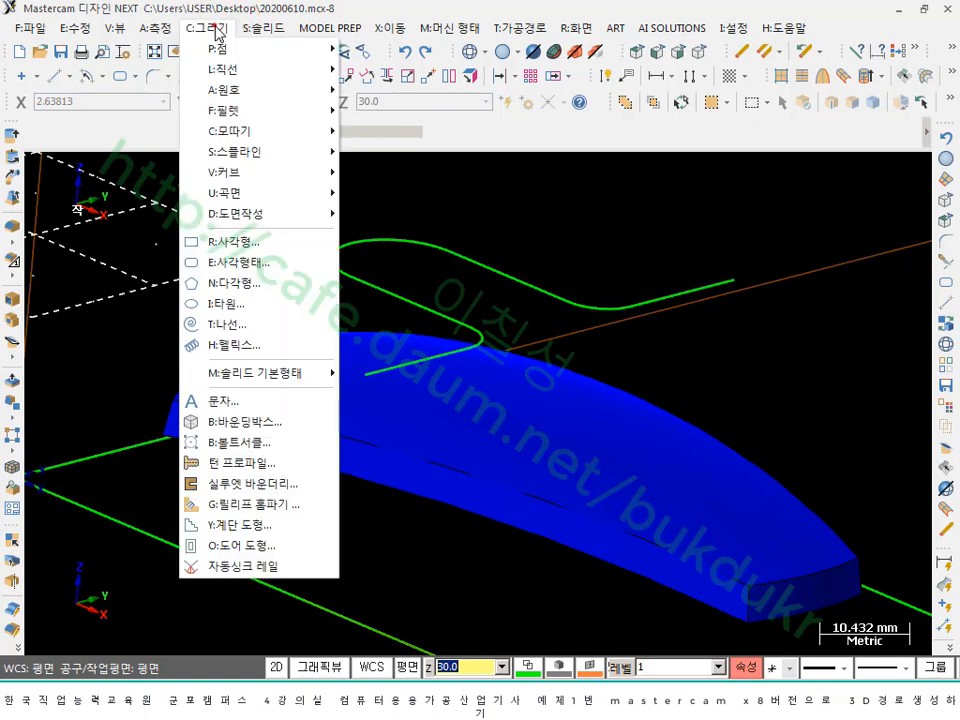
{"action": "left_click", "coordinate": [243, 168]}
{"action": "left_click", "coordinate": [410, 177]}
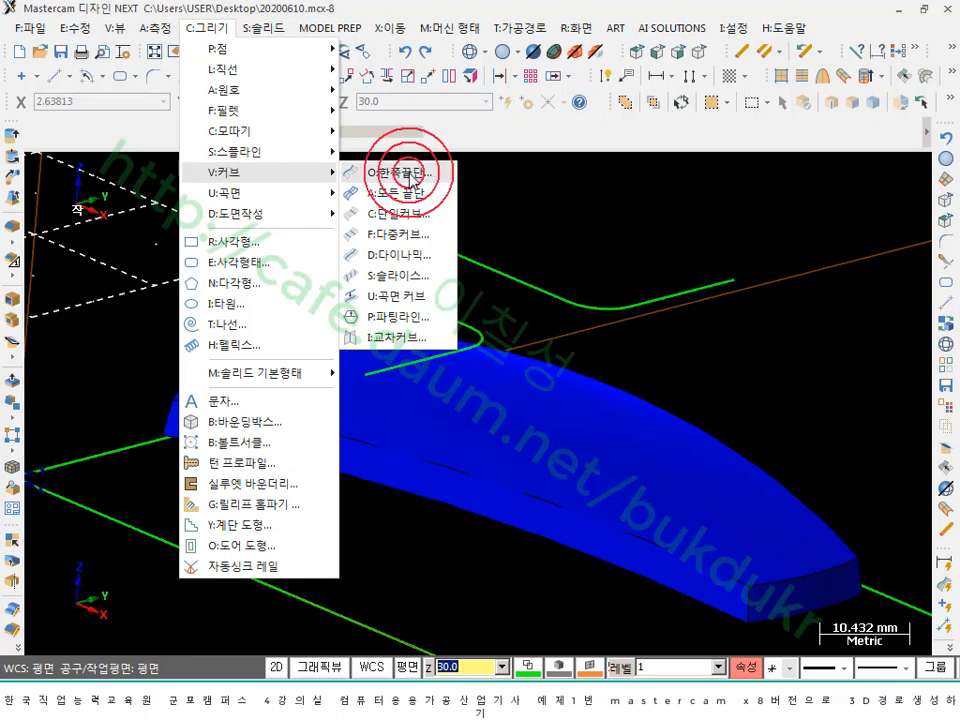
{"action": "left_click", "coordinate": [296, 151]}
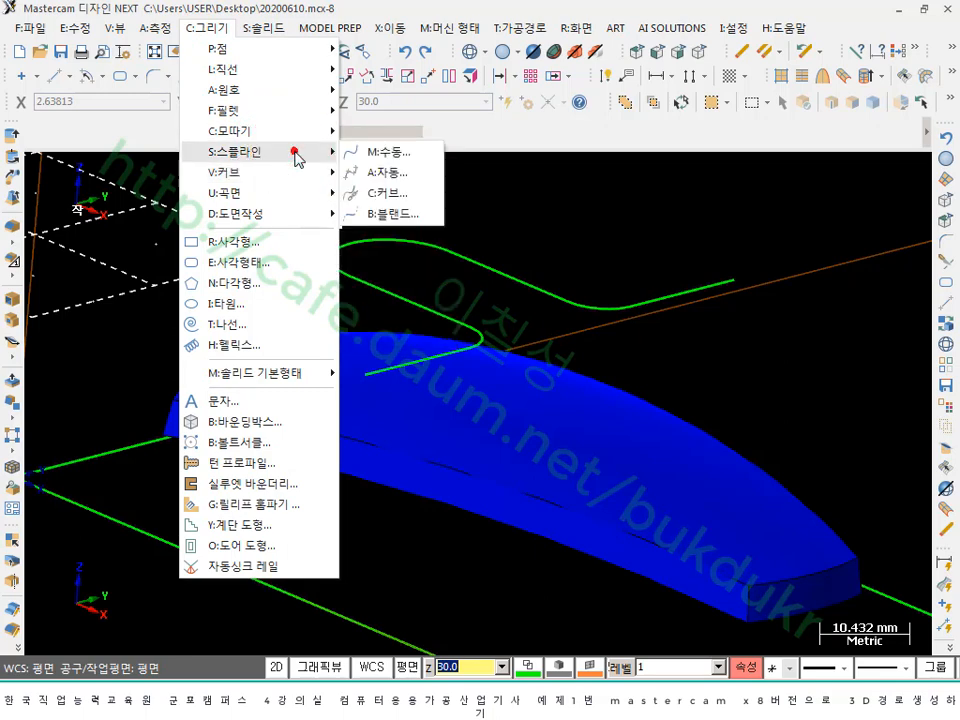
{"action": "left_click", "coordinate": [408, 196]}
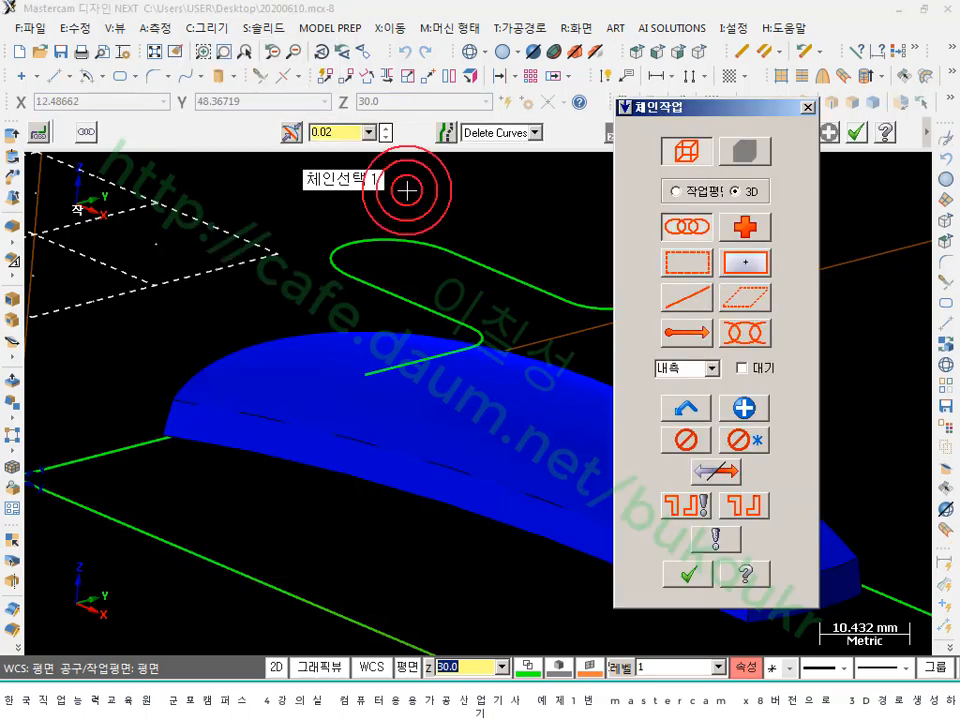
{"action": "scroll", "coordinate": [453, 208], "scroll_direction": "down", "scroll_amount": 2}
{"action": "left_click", "coordinate": [553, 262]}
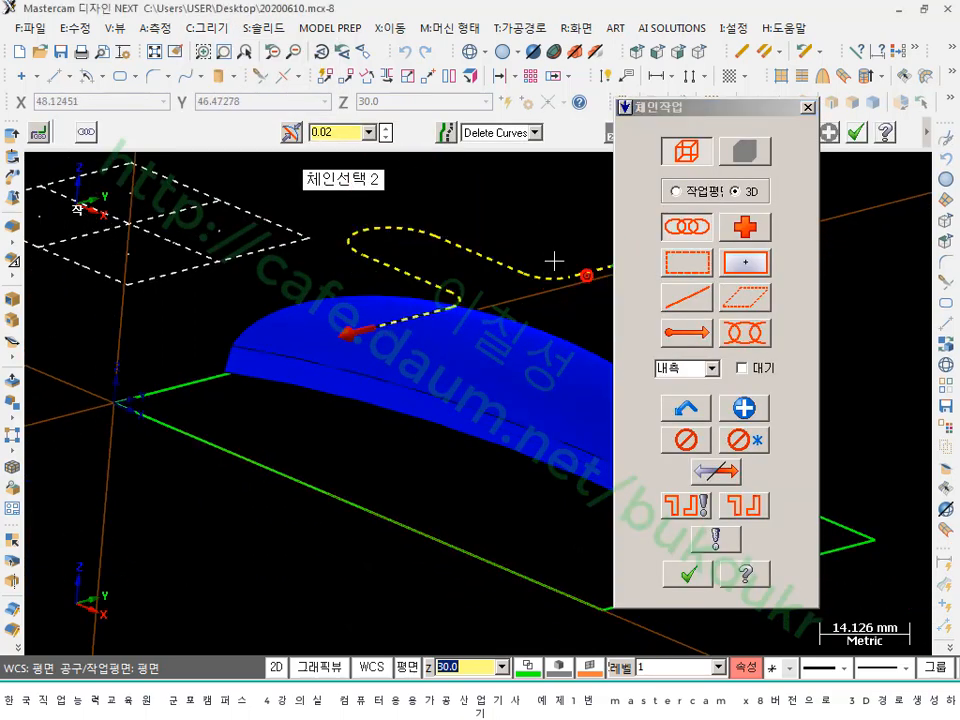
{"action": "scroll", "coordinate": [553, 221], "scroll_direction": "up", "scroll_amount": 1}
{"action": "scroll", "coordinate": [219, 320], "scroll_direction": "down", "scroll_amount": 2}
{"action": "scroll", "coordinate": [290, 305], "scroll_direction": "up", "scroll_amount": 1}
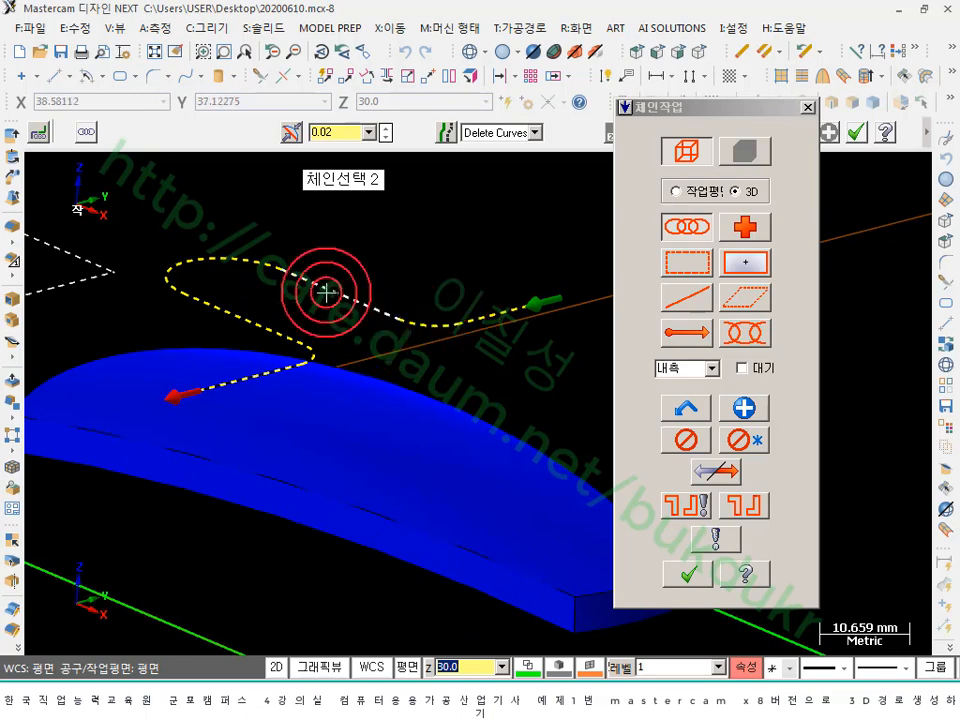
{"action": "left_click", "coordinate": [689, 573]}
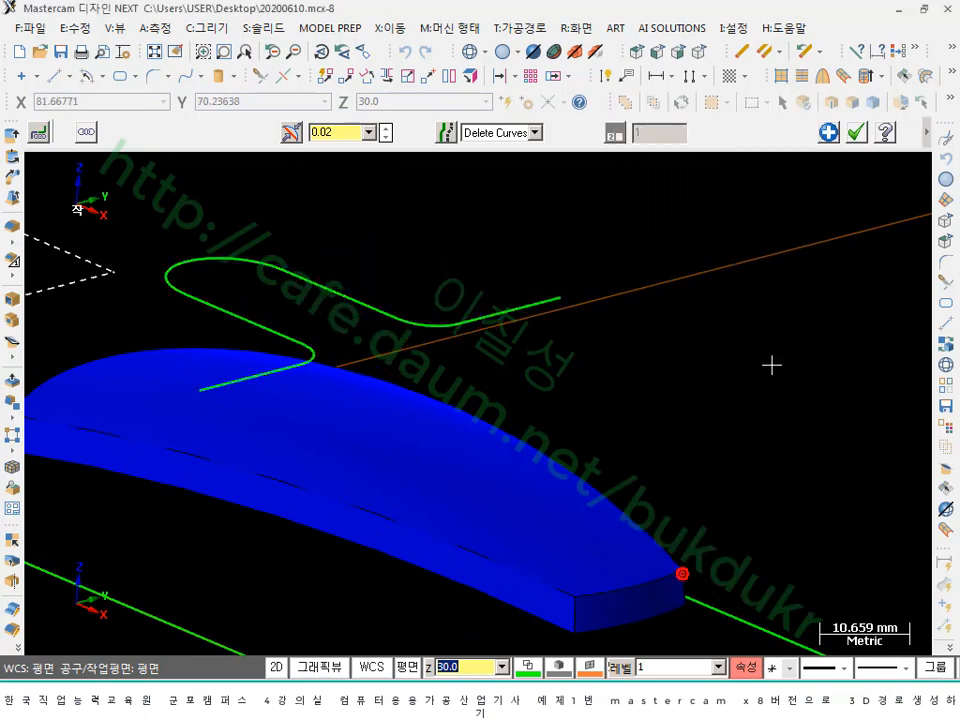
{"action": "left_click", "coordinate": [857, 134]}
- Create a draft surface 20 mm long with a 0° angle from the slot spline, extending down through the blue body
{"action": "scroll", "coordinate": [793, 332], "scroll_direction": "down", "scroll_amount": 1}
{"action": "left_click", "coordinate": [573, 314]}
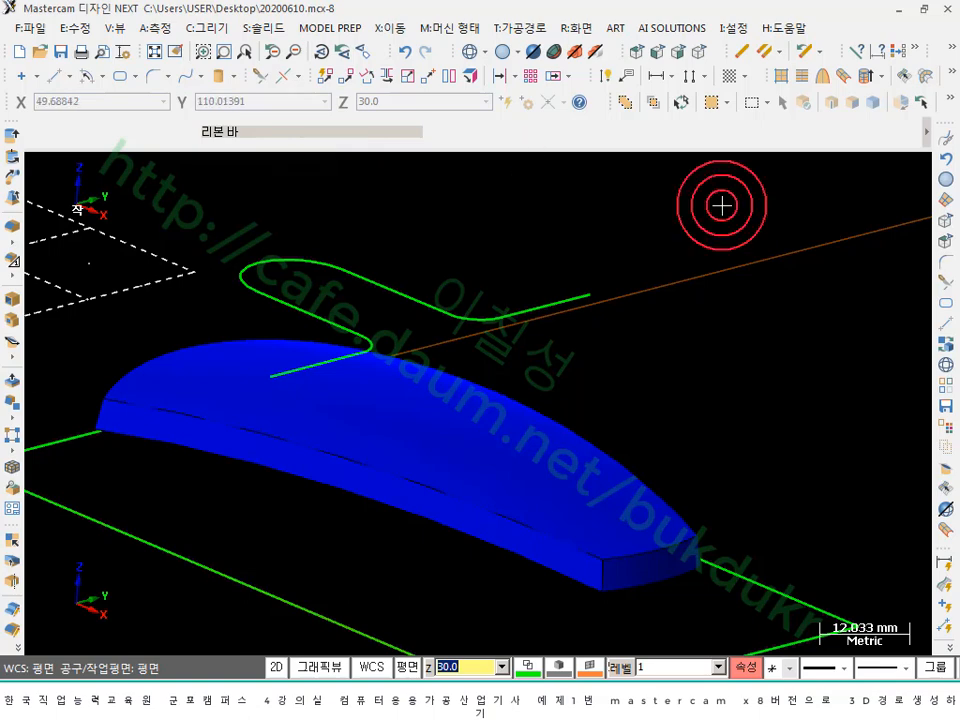
{"action": "left_click", "coordinate": [944, 197]}
{"action": "left_click", "coordinate": [557, 290]}
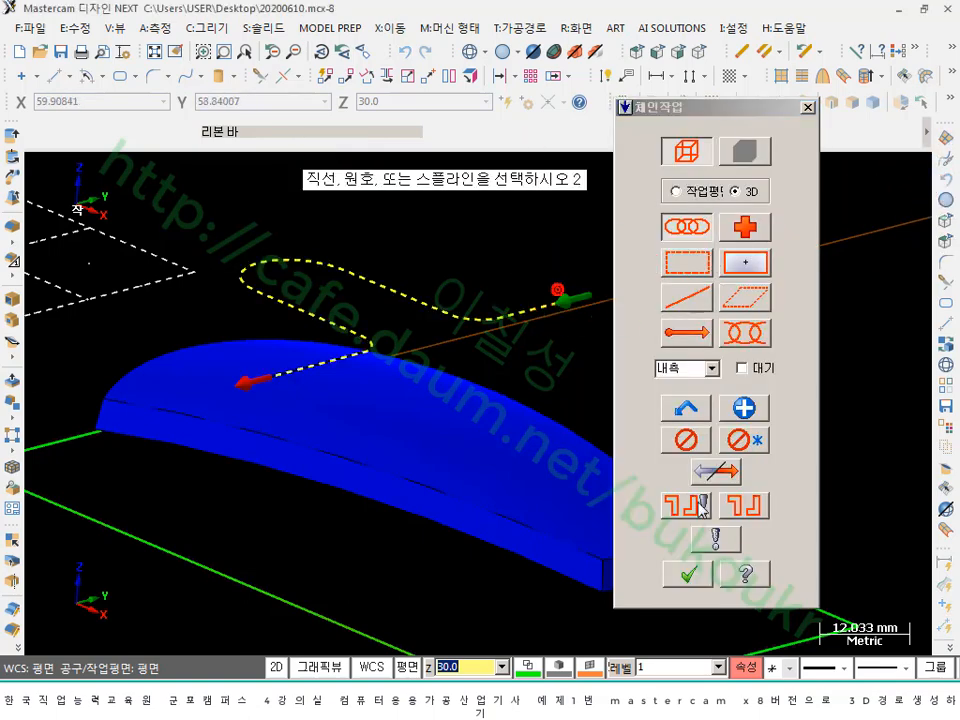
{"action": "left_click", "coordinate": [687, 573]}
{"action": "middle_click_drag", "start_coordinate": [741, 306], "coordinate": [399, 300]}
{"action": "scroll", "coordinate": [399, 300], "scroll_direction": "up", "scroll_amount": 2}
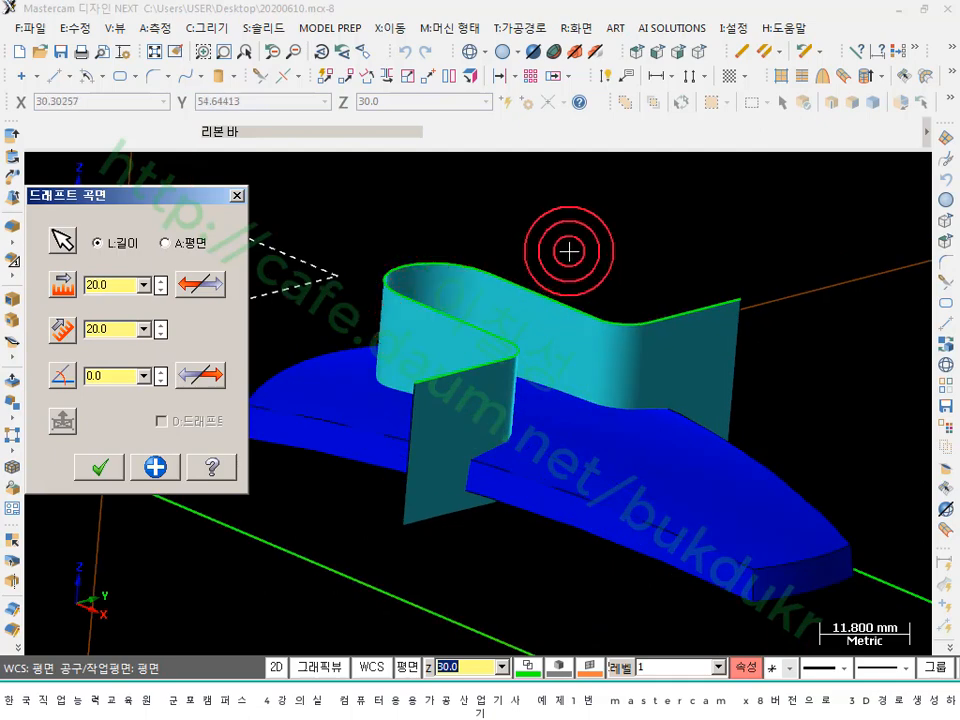
{"action": "left_click", "coordinate": [100, 465]}
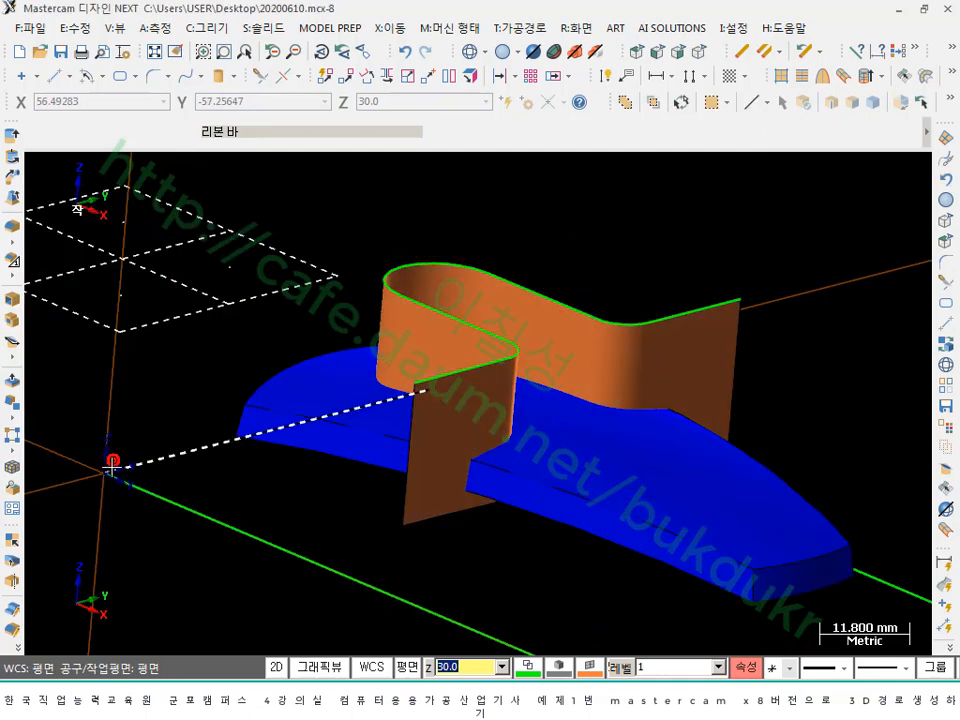
- Select the slot's draft surface to check that it is one continuous surface, comparing it with the blue body it crosses
{"action": "left_click", "coordinate": [793, 321]}
{"action": "left_click", "coordinate": [866, 285]}
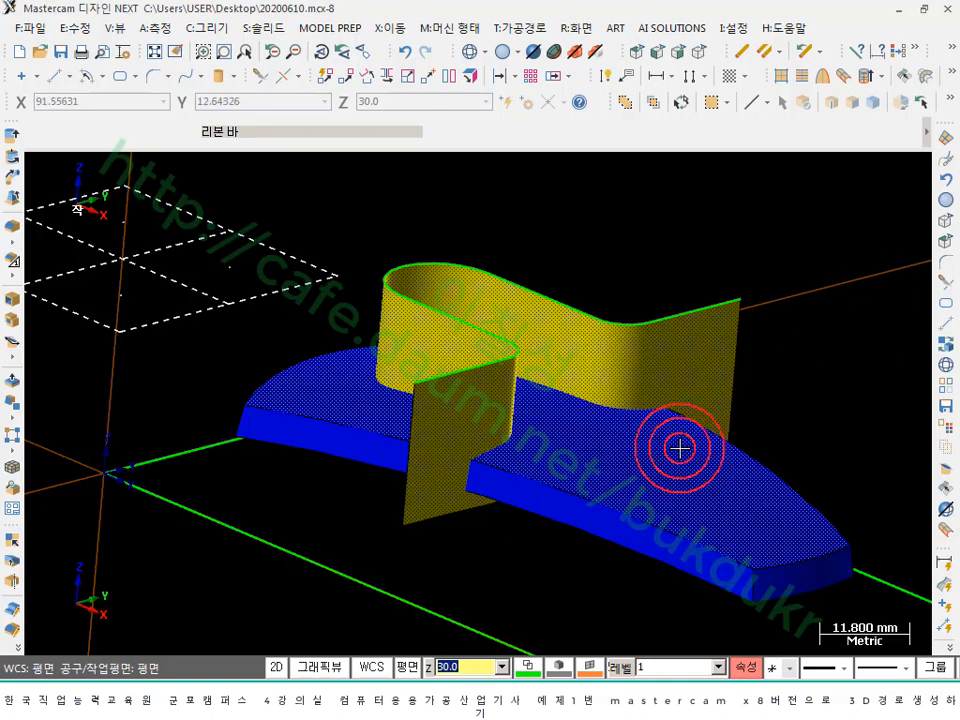
{"action": "left_click", "coordinate": [705, 344]}
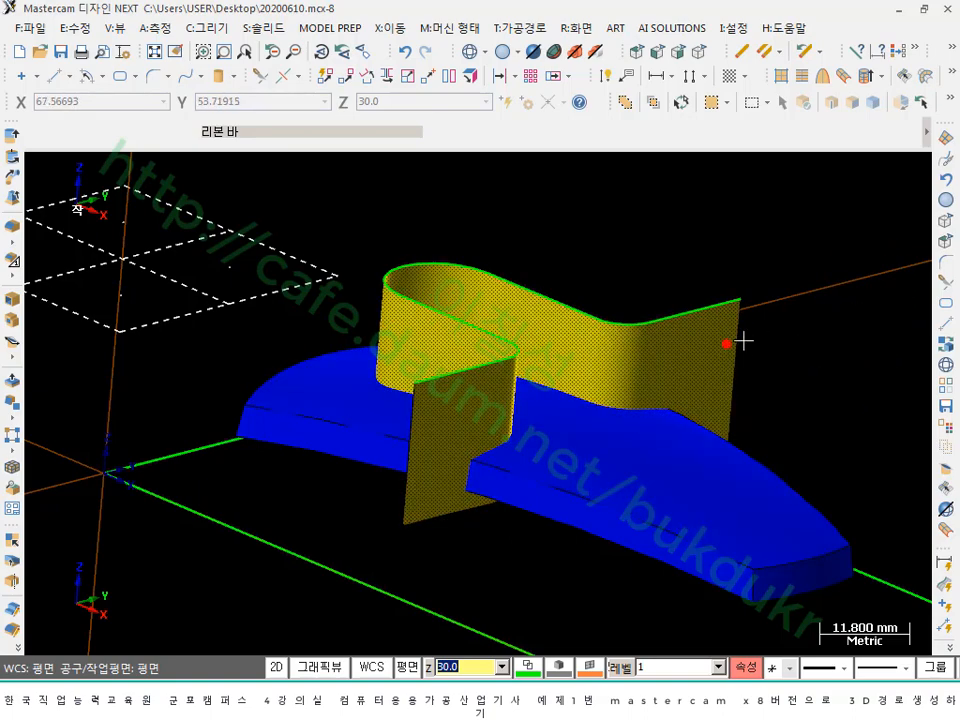
{"action": "left_click", "coordinate": [697, 481]}
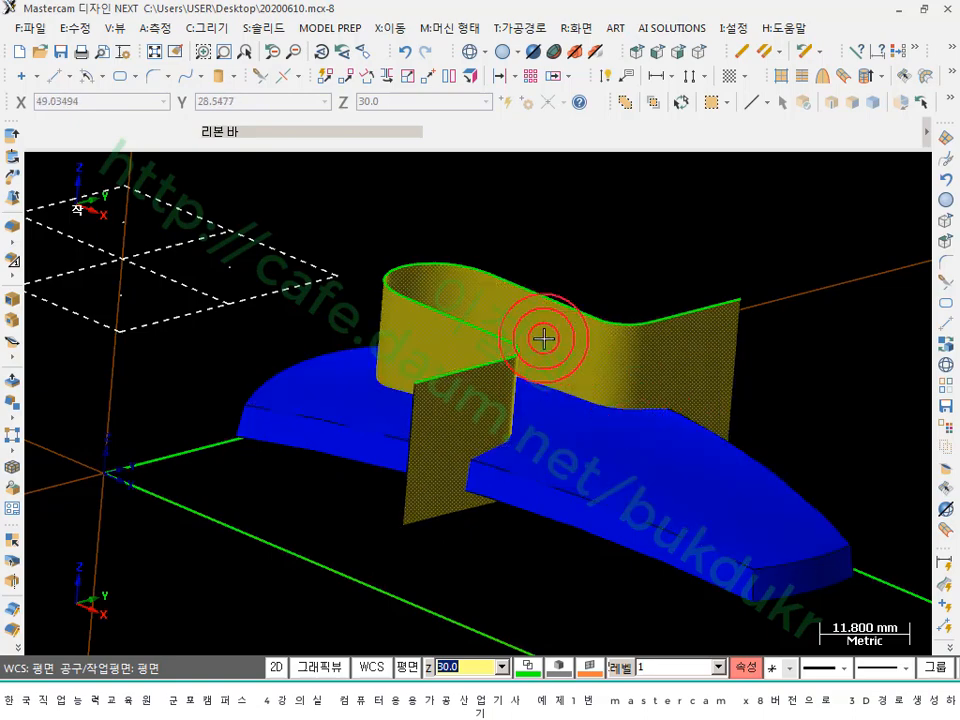
{"action": "scroll", "coordinate": [332, 260], "scroll_direction": "down", "scroll_amount": 2}
{"action": "scroll", "coordinate": [539, 244], "scroll_direction": "up", "scroll_amount": 1}
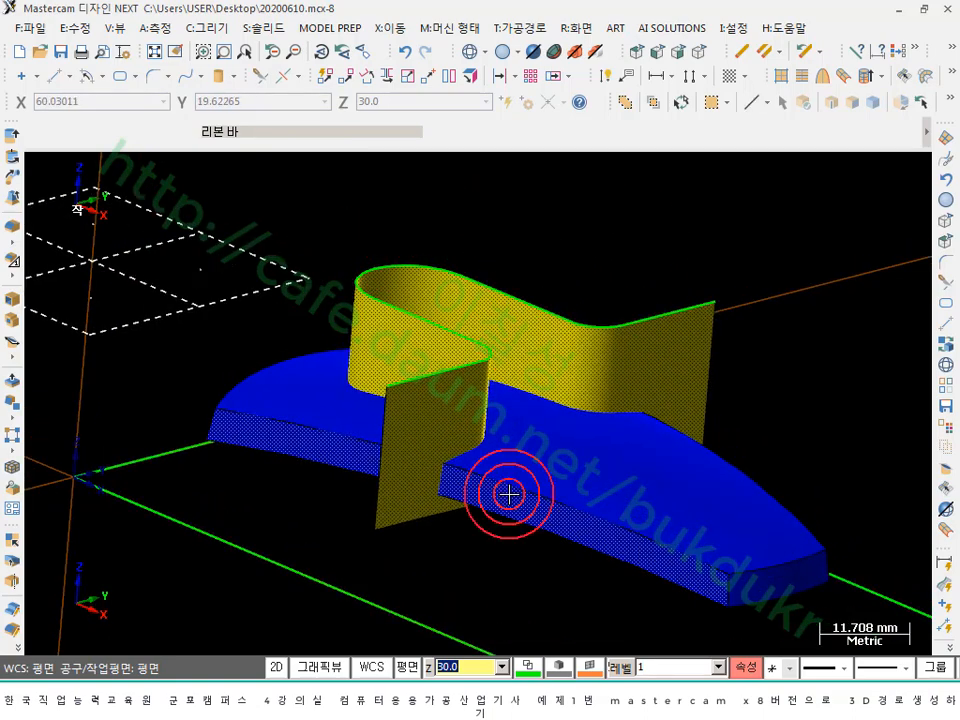
{"action": "left_click", "coordinate": [528, 666]}
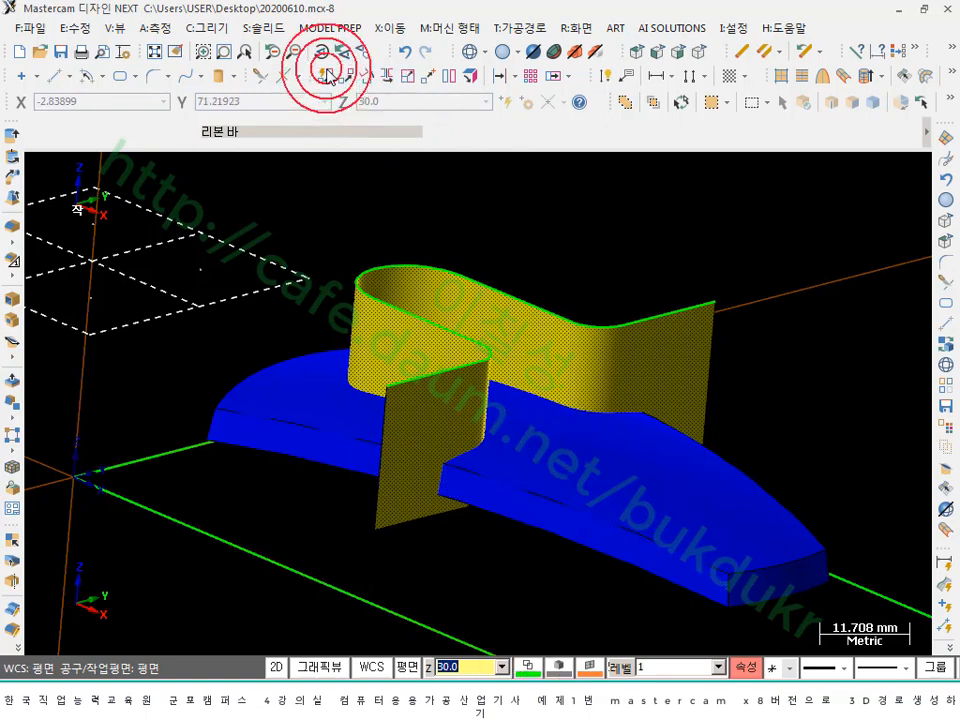
- Set up a Trim to Surface/Sheet on the blue solid body, using the slot's draft surface as the trimming tool
{"action": "left_click", "coordinate": [262, 28]}
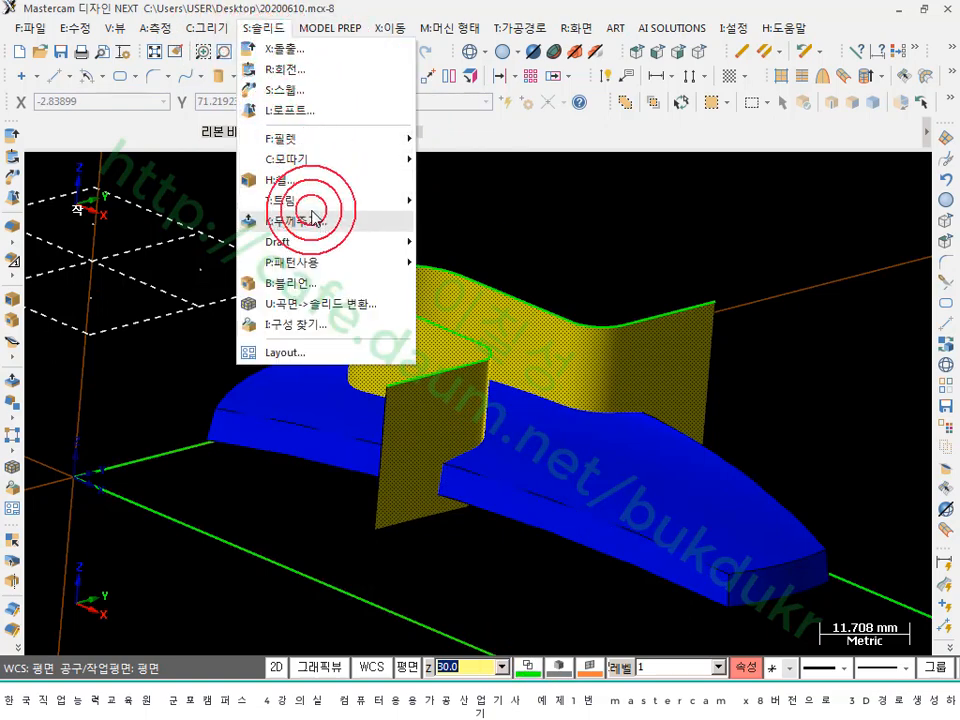
{"action": "mouse_move", "coordinate": [321, 199]}
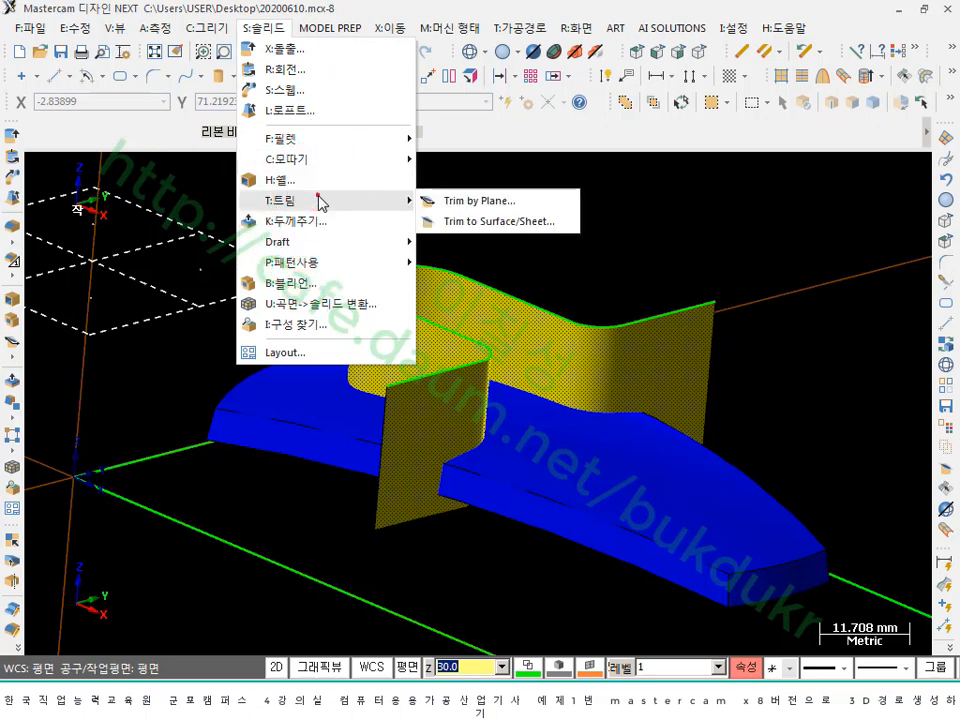
{"action": "left_click", "coordinate": [491, 229]}
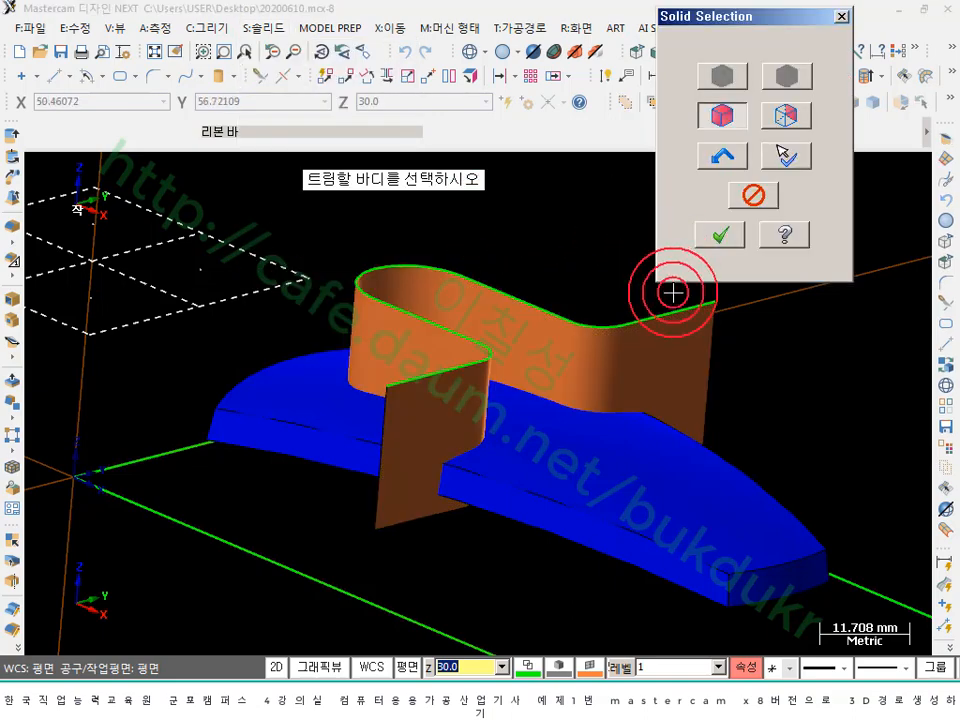
{"action": "left_click", "coordinate": [663, 474]}
{"action": "left_click", "coordinate": [679, 360]}
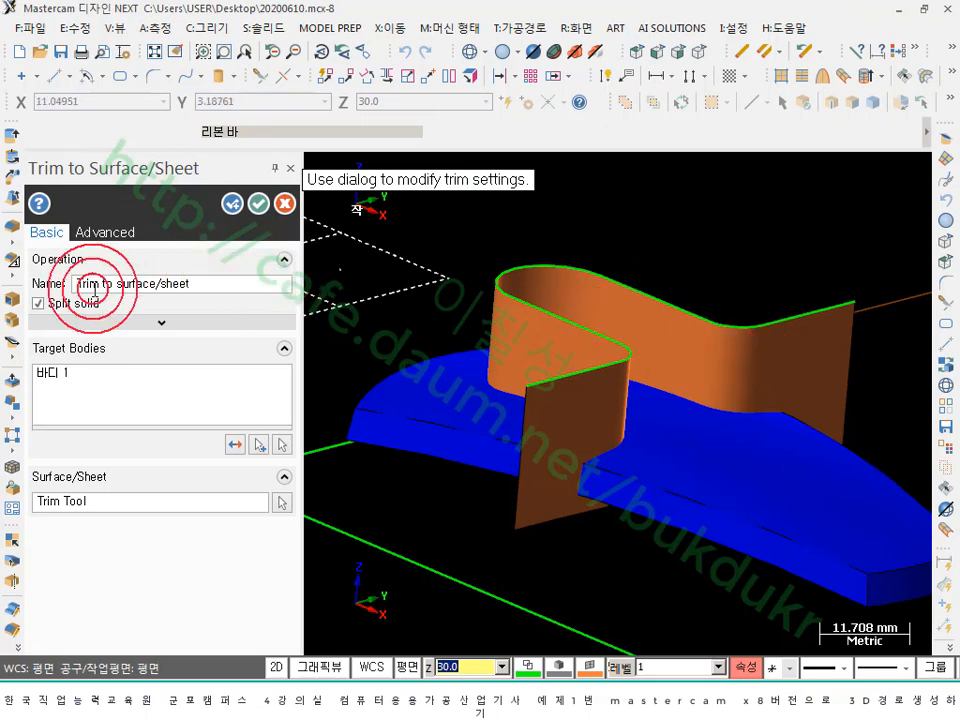
- Turn off Split solid and reverse the trim direction to keep the U-shaped part of the blue body, and accept the trim
{"action": "left_click", "coordinate": [38, 303]}
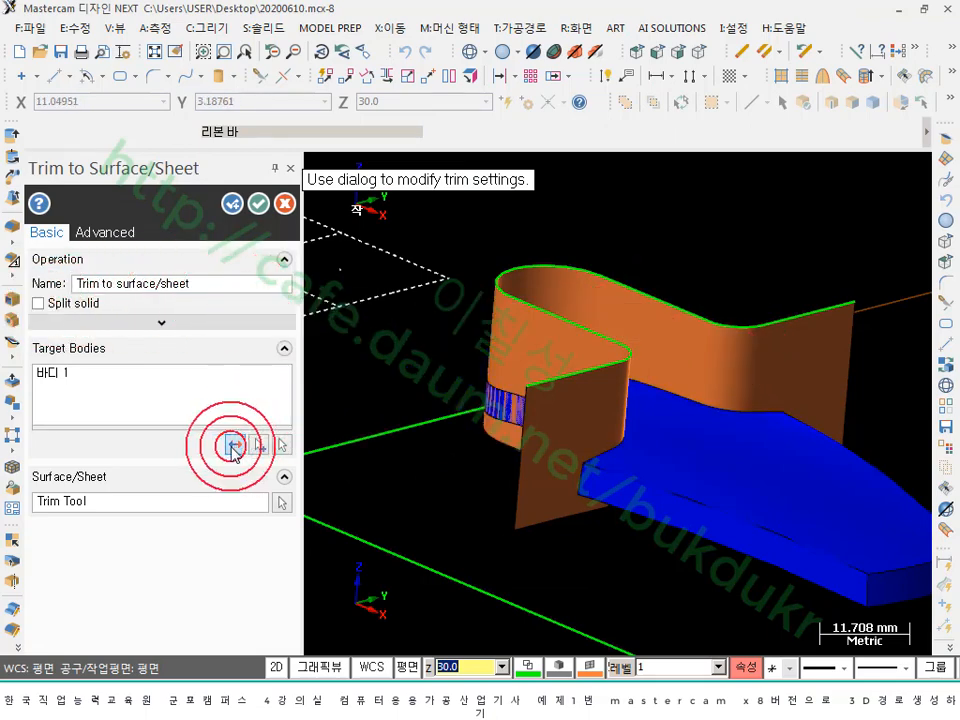
{"action": "left_click", "coordinate": [238, 445]}
{"action": "scroll", "coordinate": [580, 324], "scroll_direction": "down", "scroll_amount": 1}
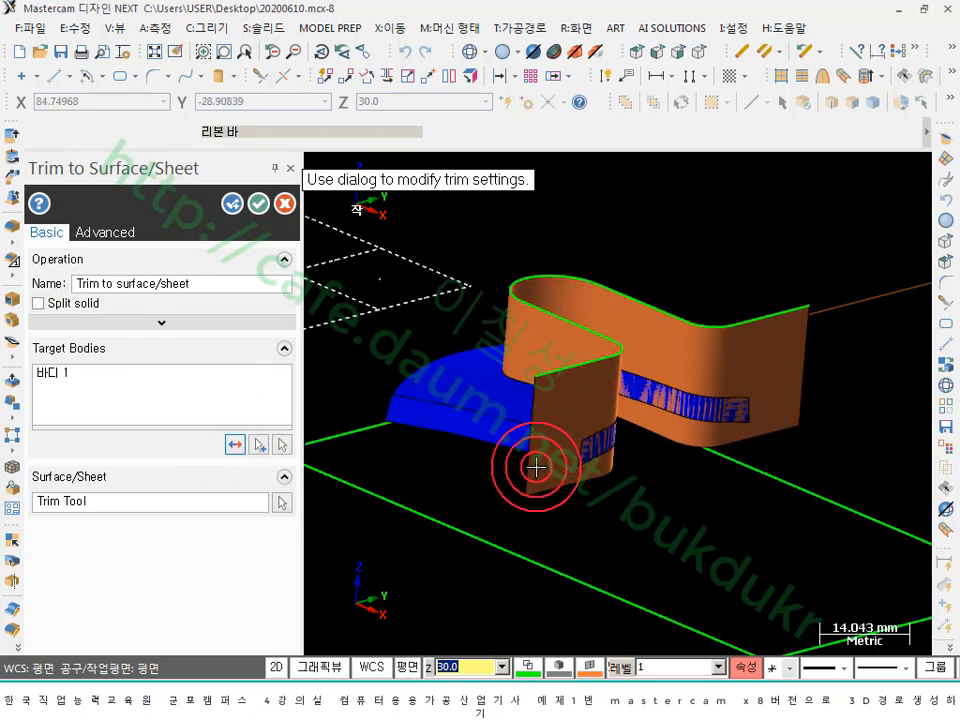
{"action": "middle_click_drag", "start_coordinate": [536, 463], "coordinate": [572, 502]}
{"action": "scroll", "coordinate": [530, 240], "scroll_direction": "down", "scroll_amount": 3}
{"action": "scroll", "coordinate": [529, 229], "scroll_direction": "up", "scroll_amount": 3}
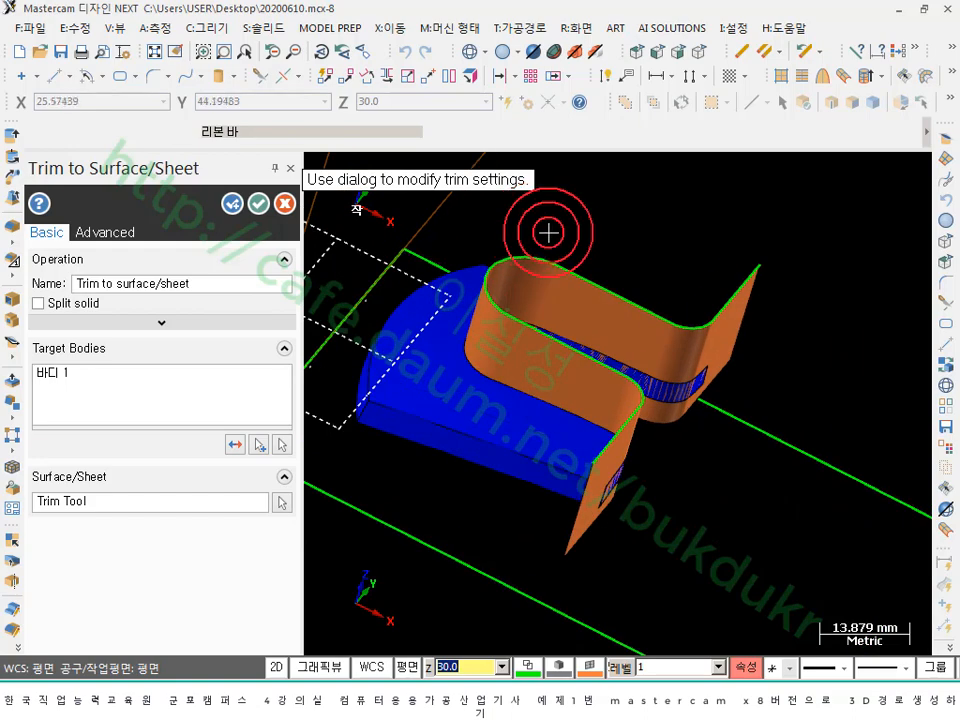
{"action": "left_click", "coordinate": [259, 203]}
- Blank the slot's draft surface and its spline, leaving the trimmed U-shaped body displayed
{"action": "scroll", "coordinate": [321, 279], "scroll_direction": "up", "scroll_amount": 2}
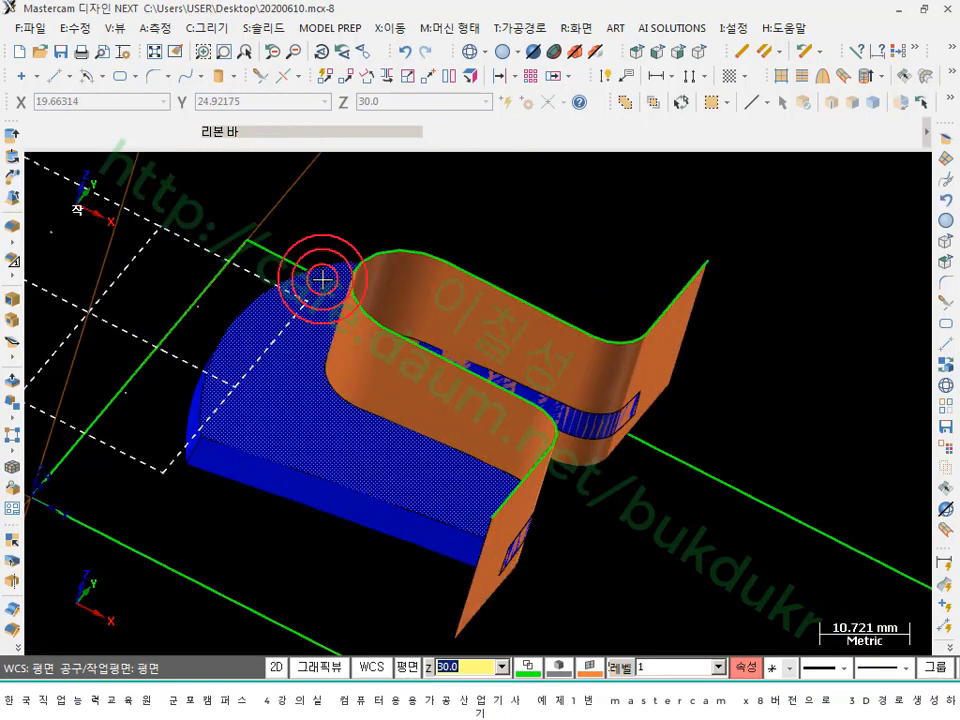
{"action": "scroll", "coordinate": [705, 293], "scroll_direction": "up", "scroll_amount": 1}
{"action": "scroll", "coordinate": [769, 264], "scroll_direction": "down", "scroll_amount": 2}
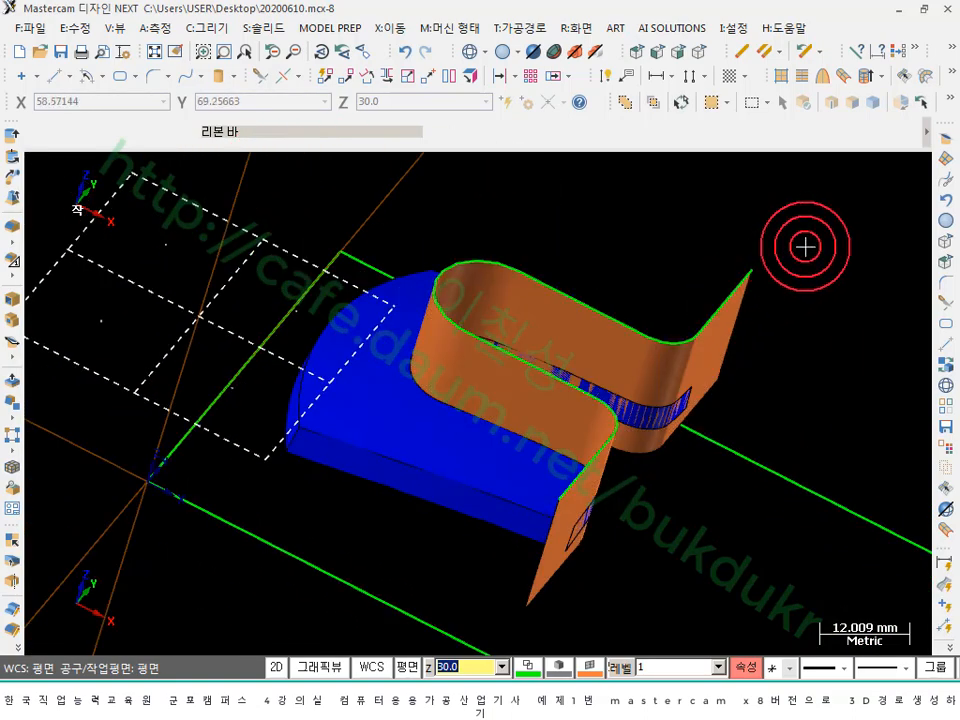
{"action": "left_click", "coordinate": [727, 298]}
{"action": "left_click", "coordinate": [786, 302]}
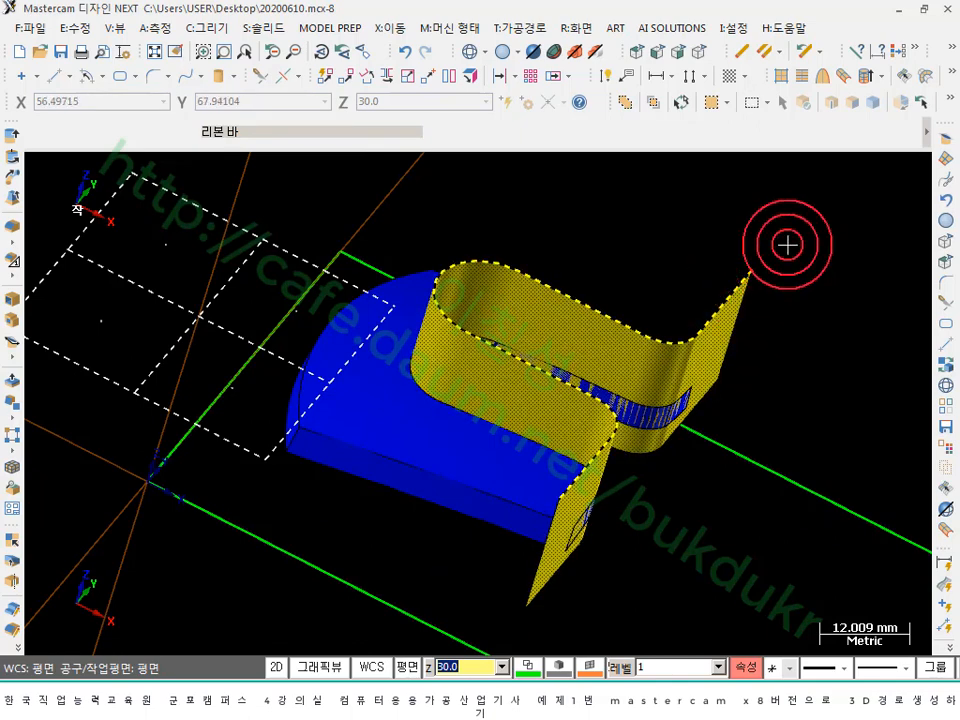
{"action": "left_click", "coordinate": [578, 29]}
{"action": "left_click", "coordinate": [626, 136]}
{"action": "left_click", "coordinate": [627, 119]}
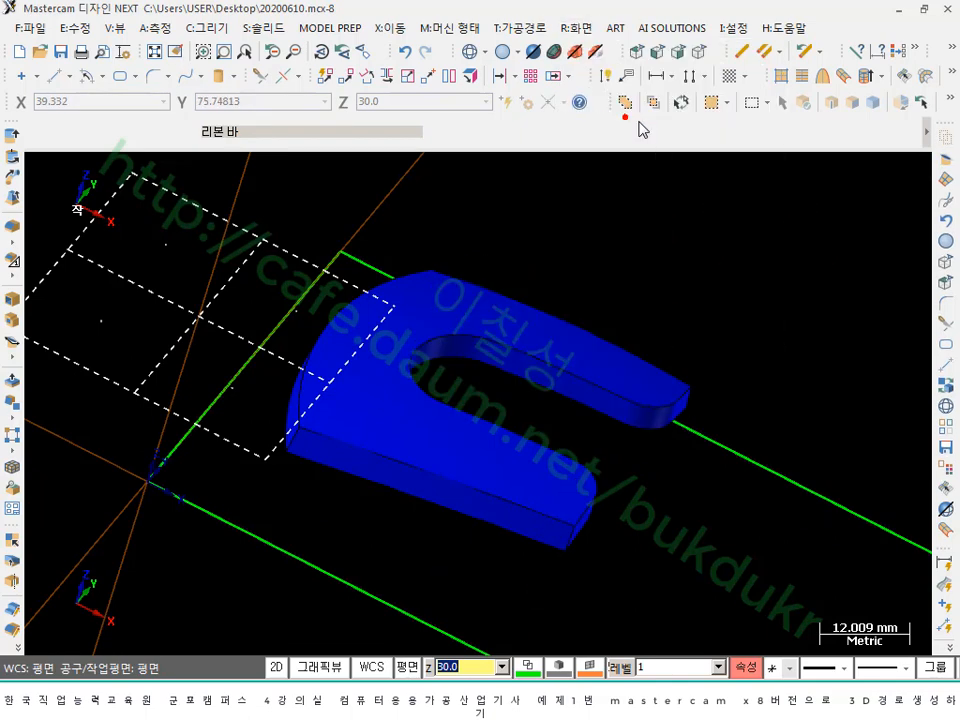
- Unhide the gray lower body with its wireframe, and inspect how the trimmed blue body sits on it
{"action": "scroll", "coordinate": [390, 307], "scroll_direction": "up", "scroll_amount": 1}
{"action": "scroll", "coordinate": [470, 290], "scroll_direction": "down", "scroll_amount": 5}
{"action": "scroll", "coordinate": [748, 392], "scroll_direction": "up", "scroll_amount": 2}
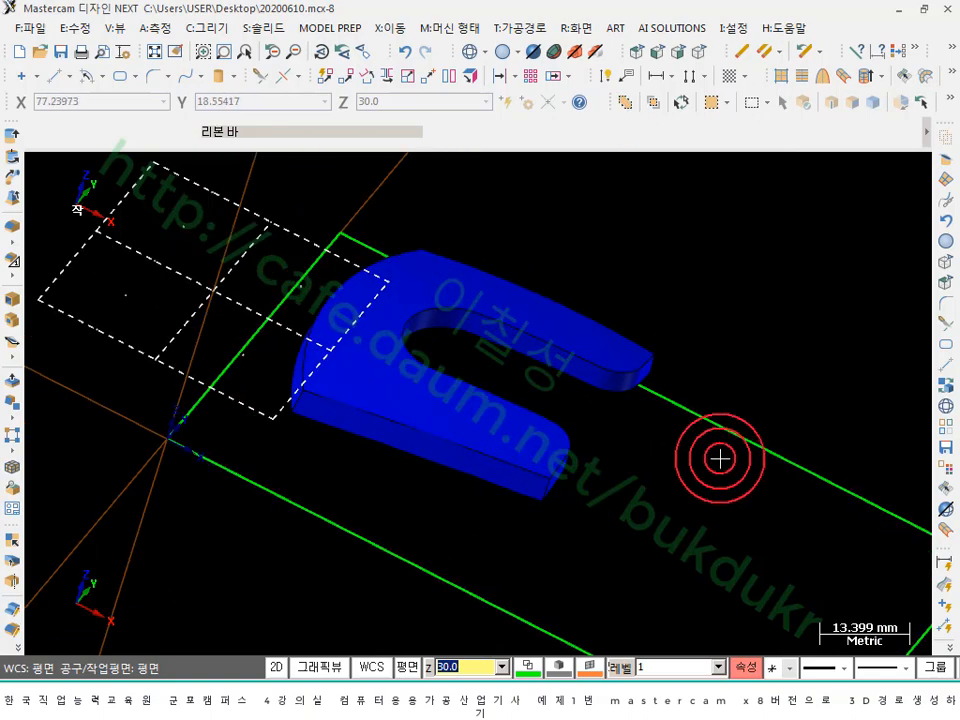
{"action": "key", "text": "Escape"}
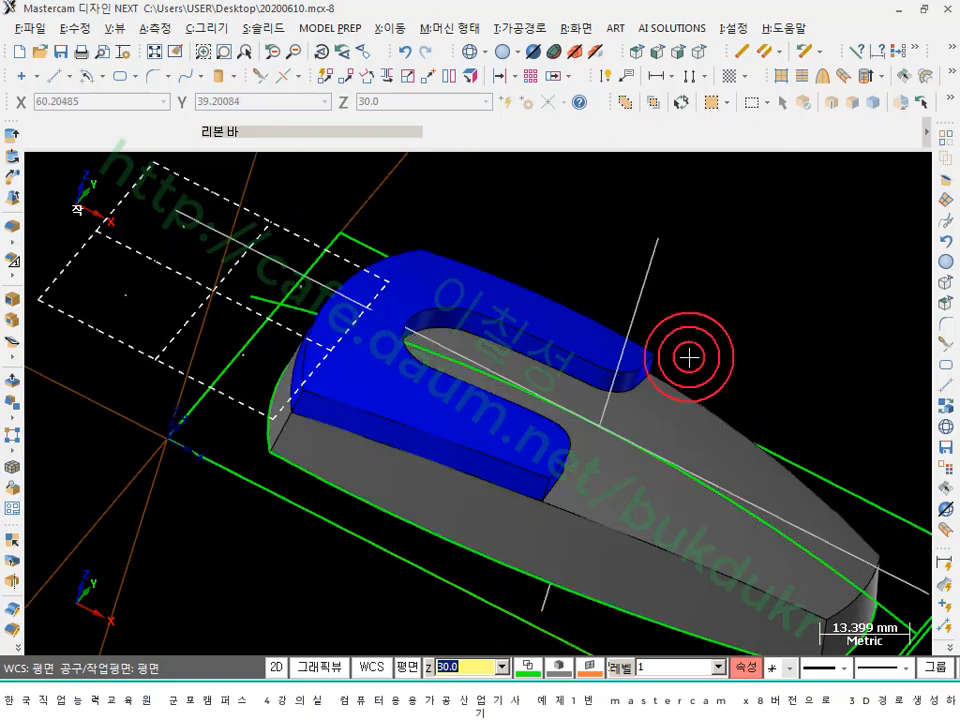
{"action": "scroll", "coordinate": [685, 350], "scroll_direction": "down", "scroll_amount": 1}
{"action": "middle_click_drag", "start_coordinate": [640, 300], "coordinate": [571, 288]}
{"action": "scroll", "coordinate": [800, 500], "scroll_direction": "up", "scroll_amount": 3}
{"action": "scroll", "coordinate": [829, 489], "scroll_direction": "up", "scroll_amount": 1}
{"action": "scroll", "coordinate": [307, 361], "scroll_direction": "down", "scroll_amount": 1}
{"action": "scroll", "coordinate": [307, 361], "scroll_direction": "down", "scroll_amount": 1}
{"action": "scroll", "coordinate": [642, 278], "scroll_direction": "up", "scroll_amount": 2}
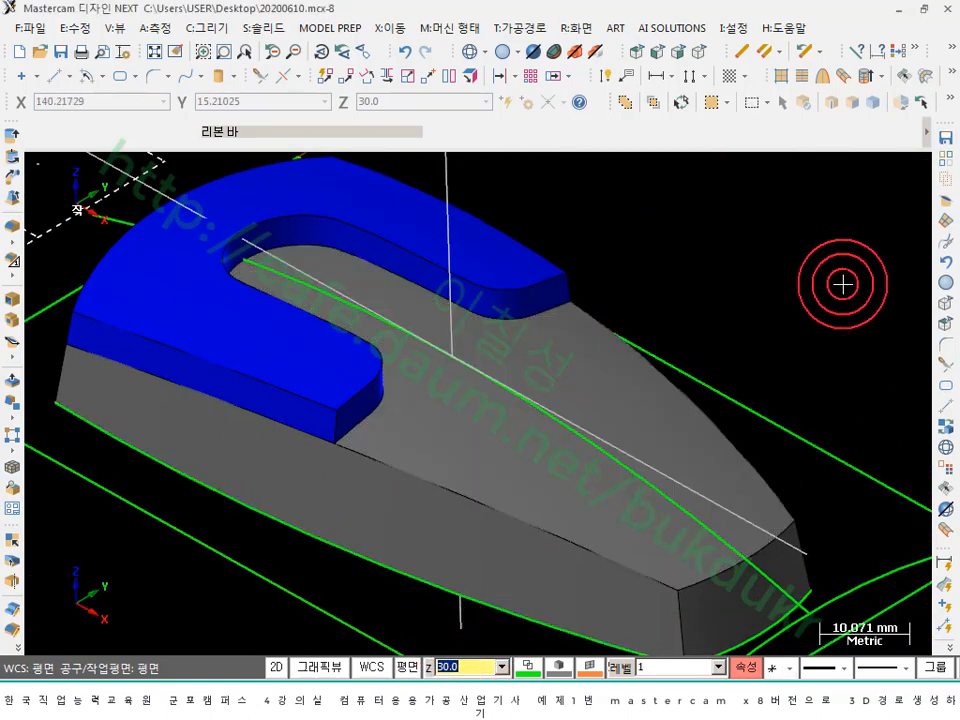
- Select the blue upper body and the gray lower body to check that they are separate solids, and clear the selection
{"action": "left_click", "coordinate": [497, 253]}
{"action": "left_click", "coordinate": [561, 366]}
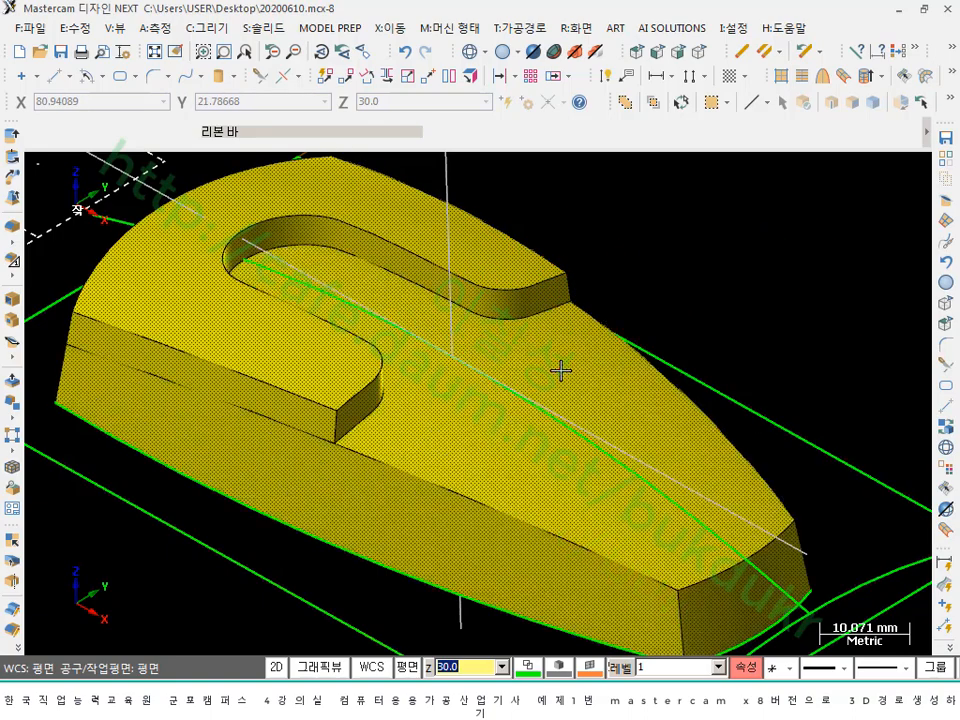
{"action": "left_click", "coordinate": [560, 369]}
{"action": "left_click", "coordinate": [521, 266]}
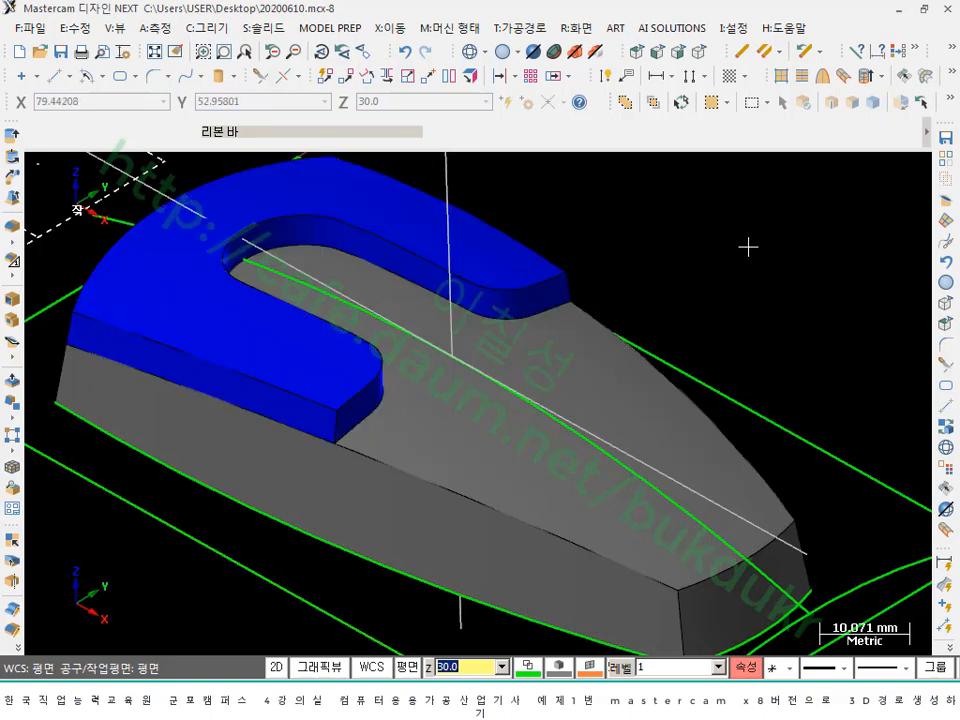
- Join the blue upper body to the gray lower body with a Boolean Add, using the gray body as the target
{"action": "left_click", "coordinate": [268, 28]}
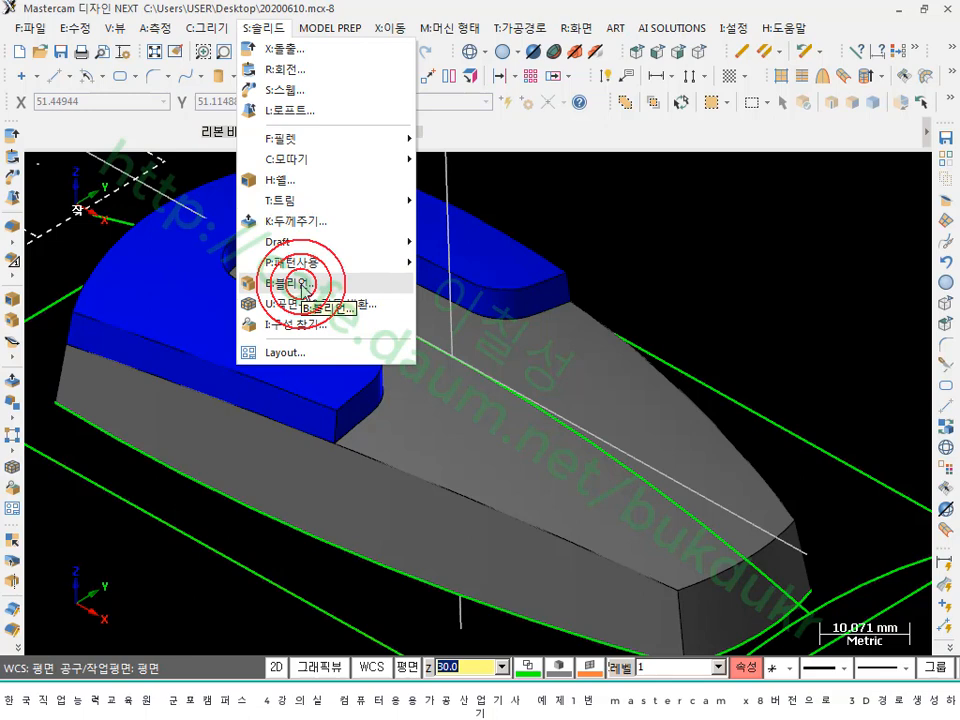
{"action": "left_click", "coordinate": [301, 284]}
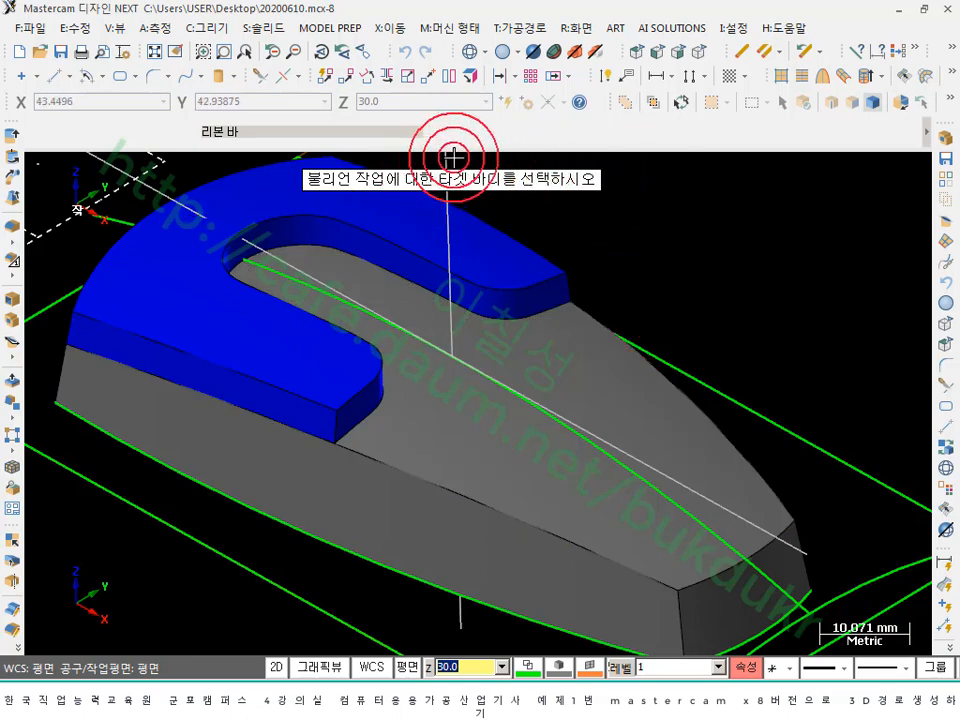
{"action": "left_click", "coordinate": [468, 458]}
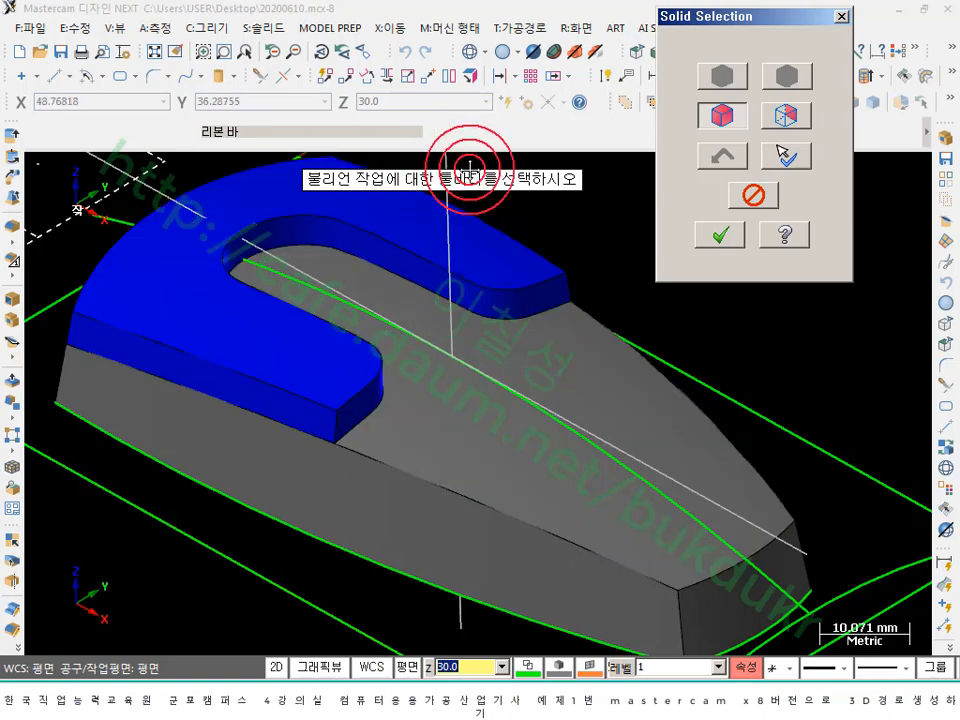
{"action": "left_click", "coordinate": [496, 256]}
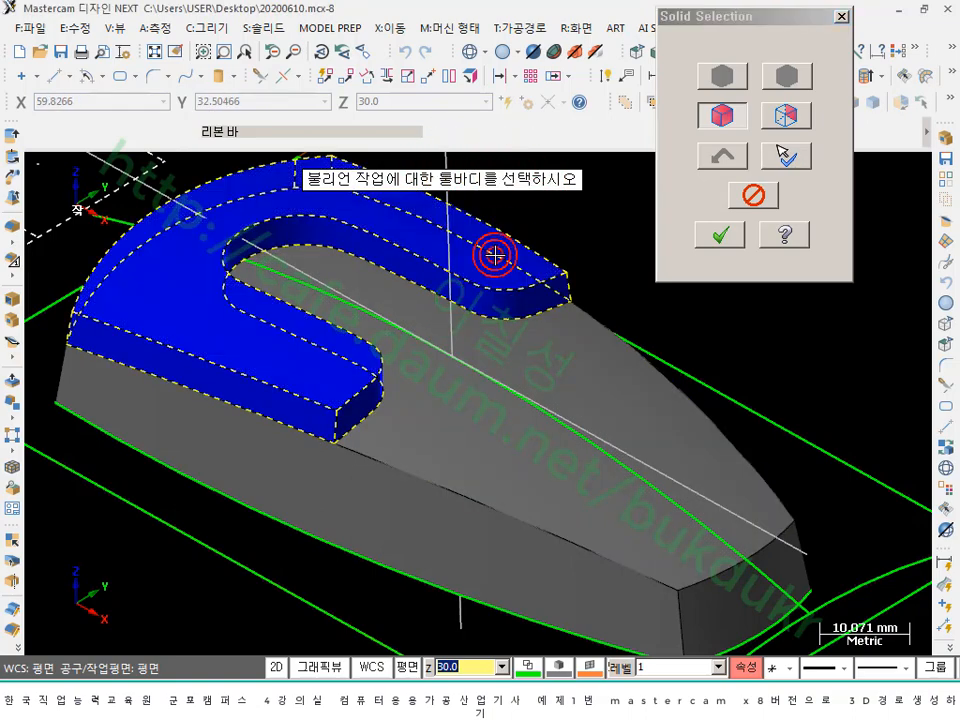
{"action": "left_click", "coordinate": [720, 236]}
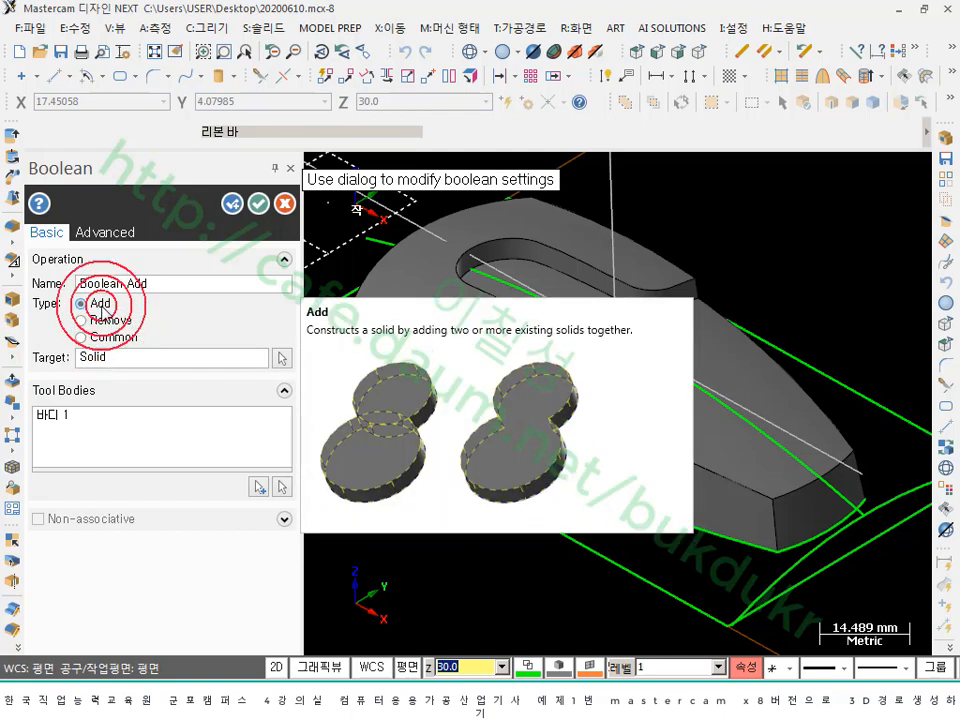
{"action": "left_click", "coordinate": [259, 205]}
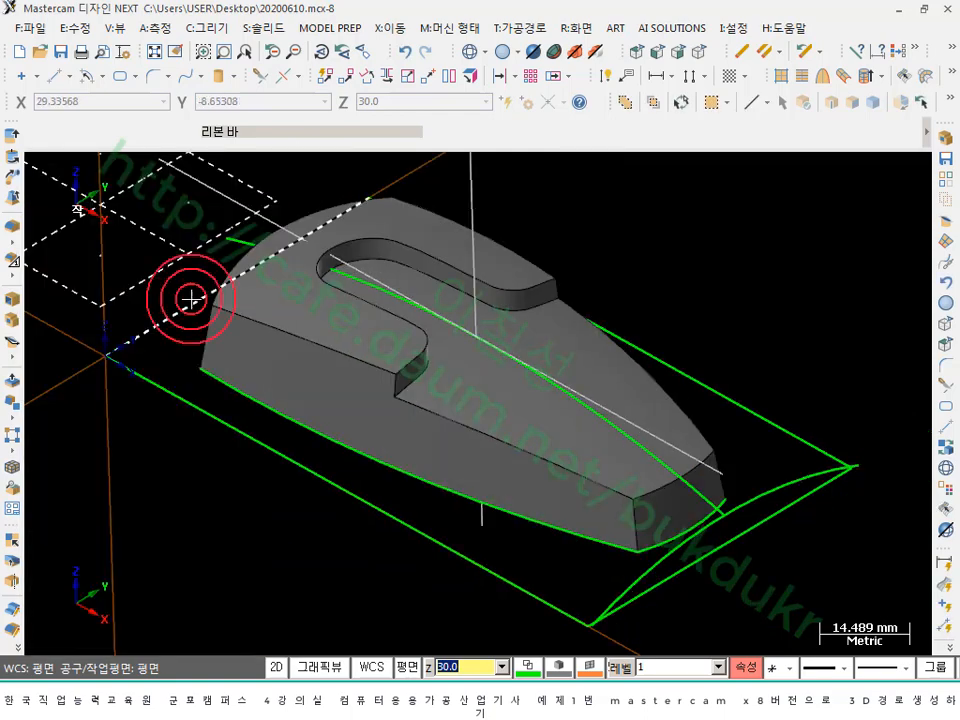
- Select the merged iron body to check that it is a single solid, and clear the selection
{"action": "scroll", "coordinate": [579, 246], "scroll_direction": "up", "scroll_amount": 1}
{"action": "left_click", "coordinate": [443, 426]}
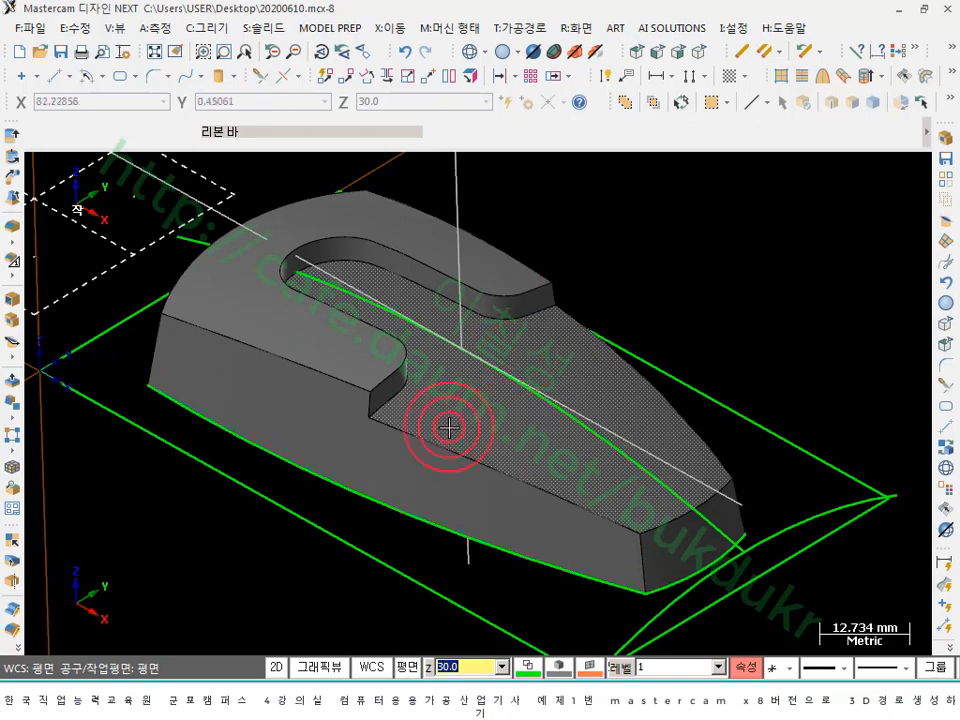
{"action": "left_click", "coordinate": [546, 407]}
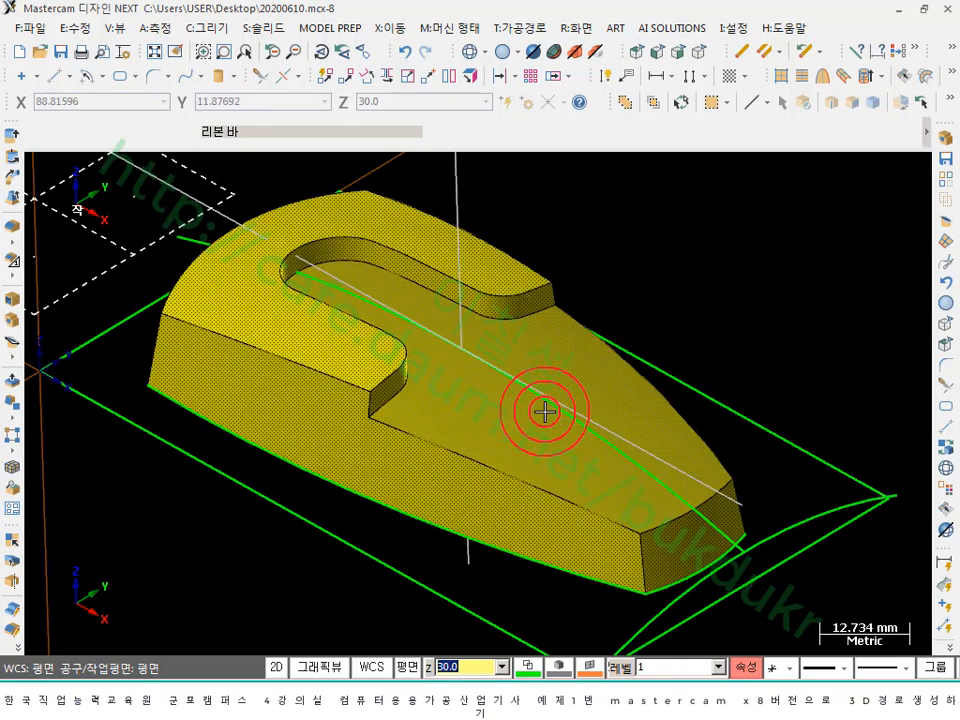
{"action": "left_click", "coordinate": [546, 407]}
{"action": "left_click", "coordinate": [485, 428]}
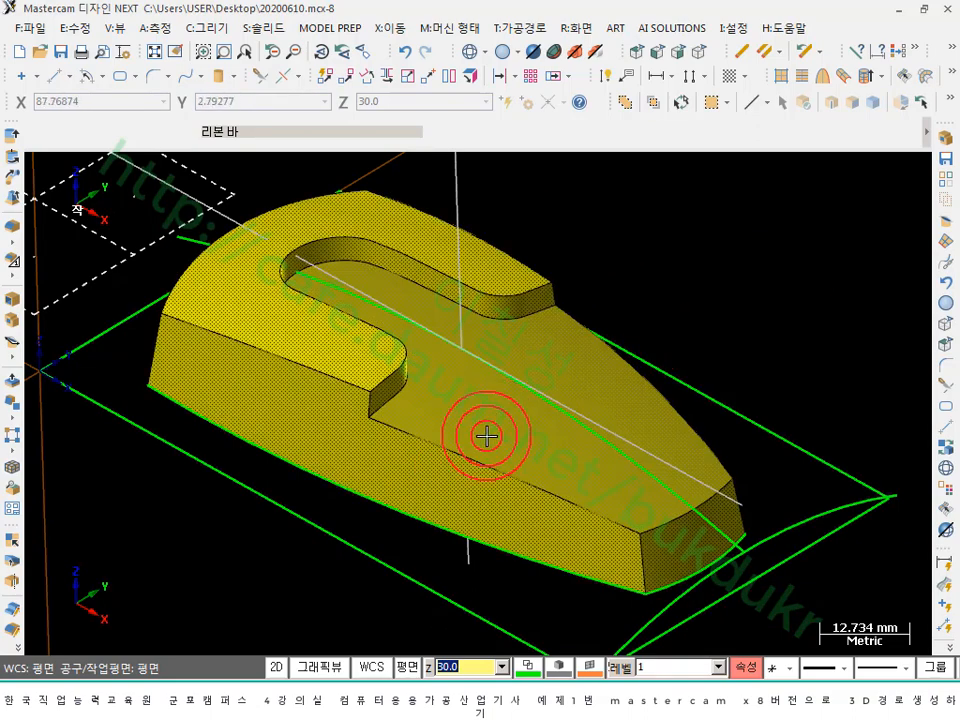
{"action": "scroll", "coordinate": [673, 288], "scroll_direction": "down", "scroll_amount": 1}
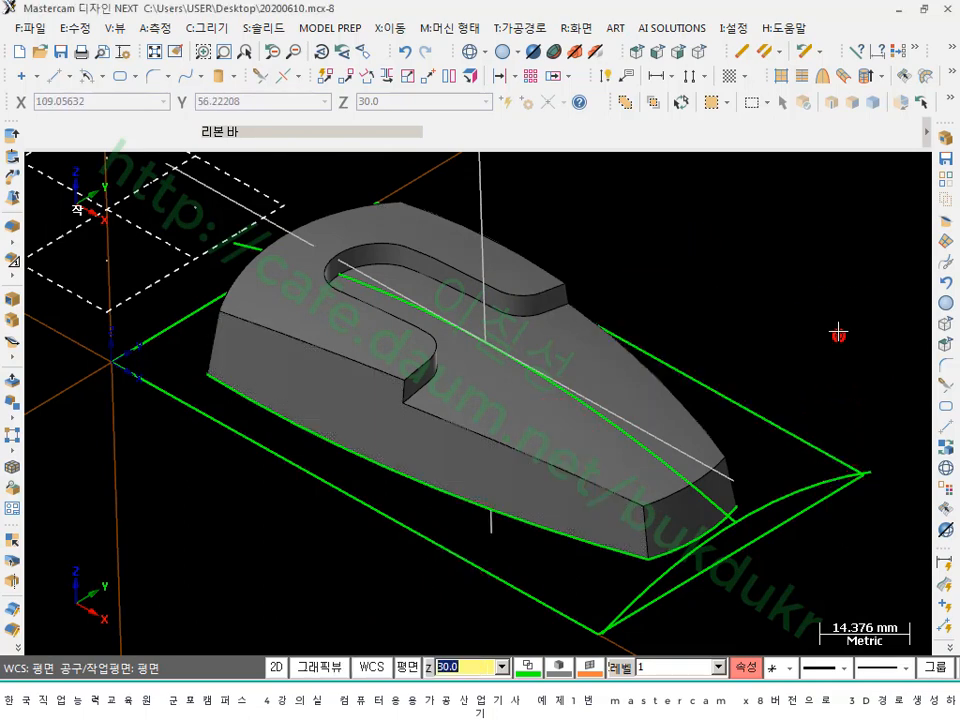
{"action": "scroll", "coordinate": [838, 332], "scroll_direction": "up", "scroll_amount": 1}
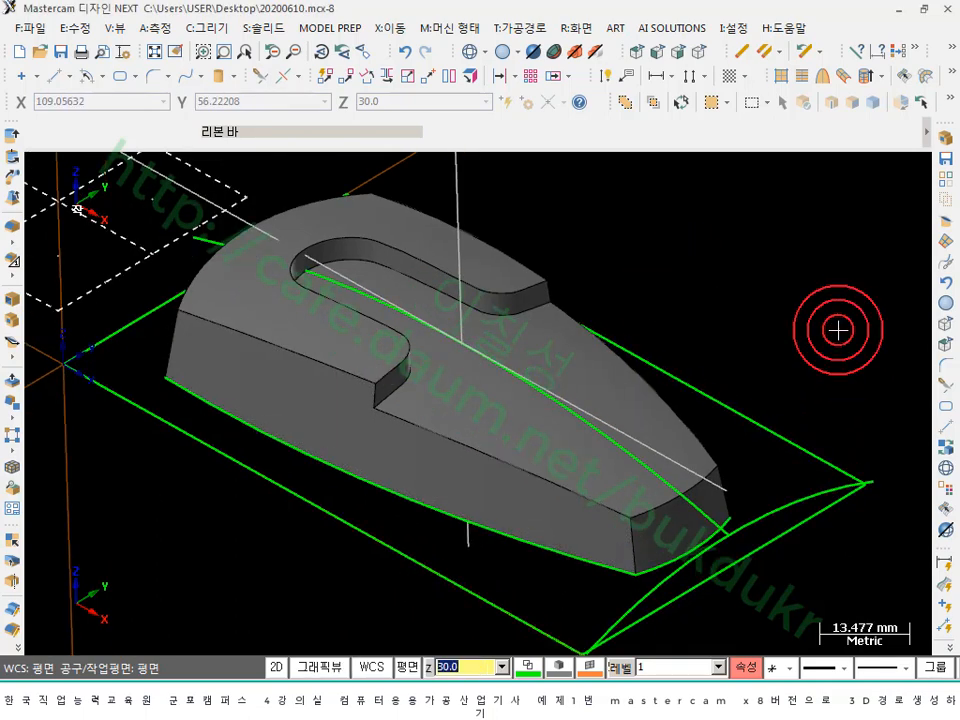
- Switch to the part drawing and mark the spherical boss, its X distance from the origin and its Y position of 30
{"action": "left_click", "coordinate": [275, 697]}
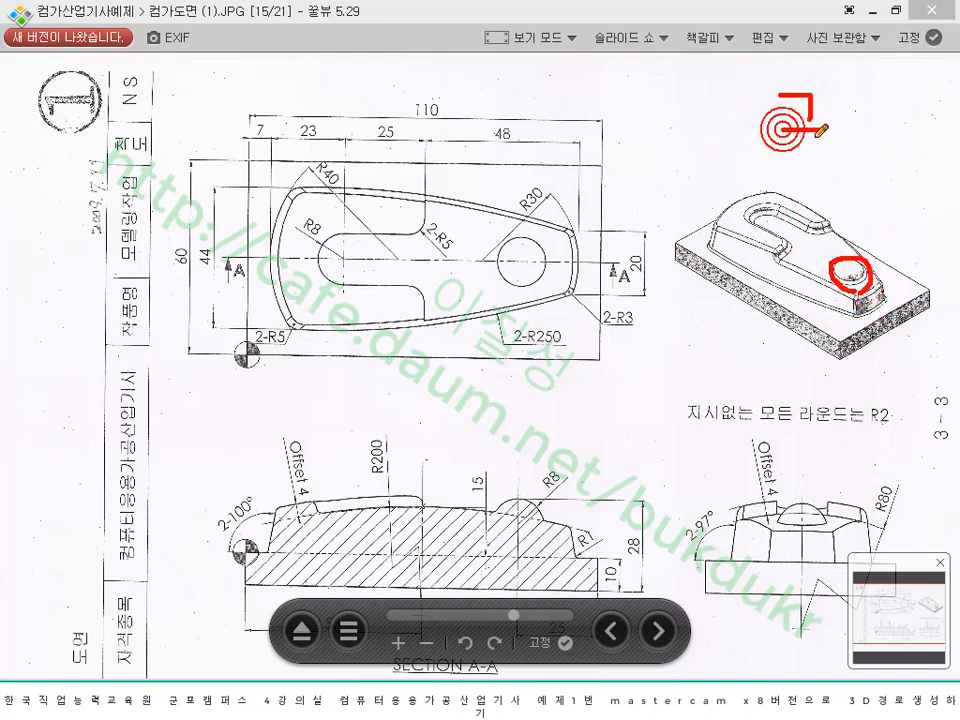
{"action": "left_click_drag", "start_coordinate": [781, 140], "coordinate": [823, 140]}
{"action": "mouse_move", "coordinate": [803, 141]}
{"action": "left_mouse_down"}
{"action": "mouse_move", "coordinate": [803, 174]}
{"action": "mouse_move", "coordinate": [814, 77]}
{"action": "mouse_move", "coordinate": [831, 160]}
{"action": "mouse_move", "coordinate": [798, 188]}
{"action": "left_mouse_up"}
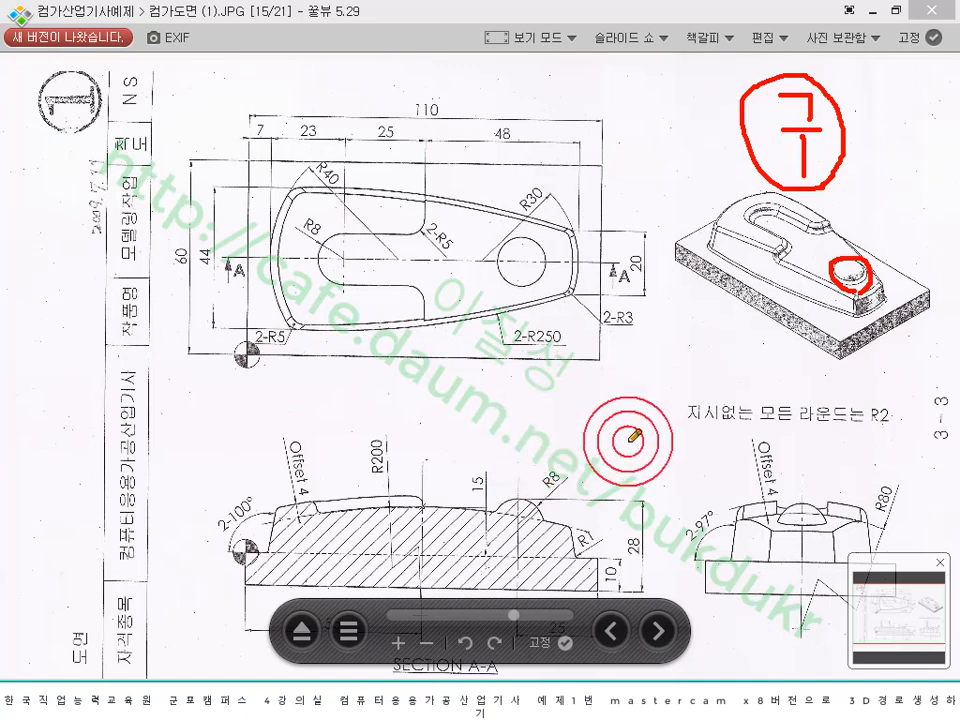
{"action": "mouse_move", "coordinate": [517, 522]}
{"action": "left_mouse_down"}
{"action": "mouse_move", "coordinate": [514, 574]}
{"action": "mouse_move", "coordinate": [514, 553]}
{"action": "mouse_move", "coordinate": [248, 551]}
{"action": "left_mouse_up"}
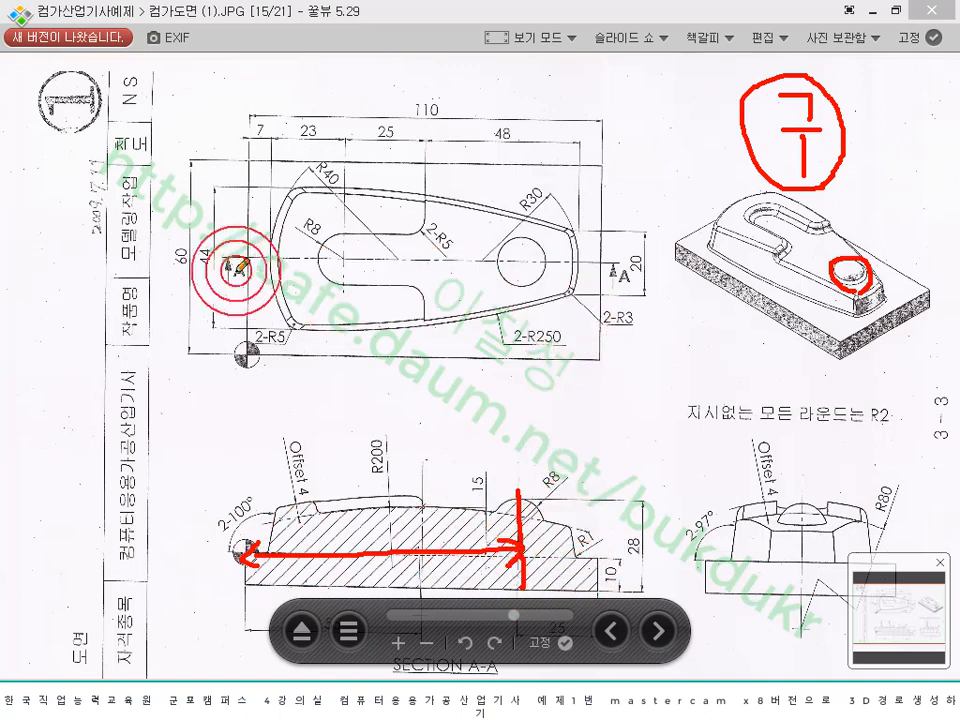
{"action": "left_click_drag", "start_coordinate": [350, 254], "coordinate": [628, 254]}
{"action": "mouse_move", "coordinate": [155, 245]}
{"action": "left_mouse_down"}
{"action": "mouse_move", "coordinate": [187, 247]}
{"action": "mouse_move", "coordinate": [162, 298]}
{"action": "left_mouse_up"}
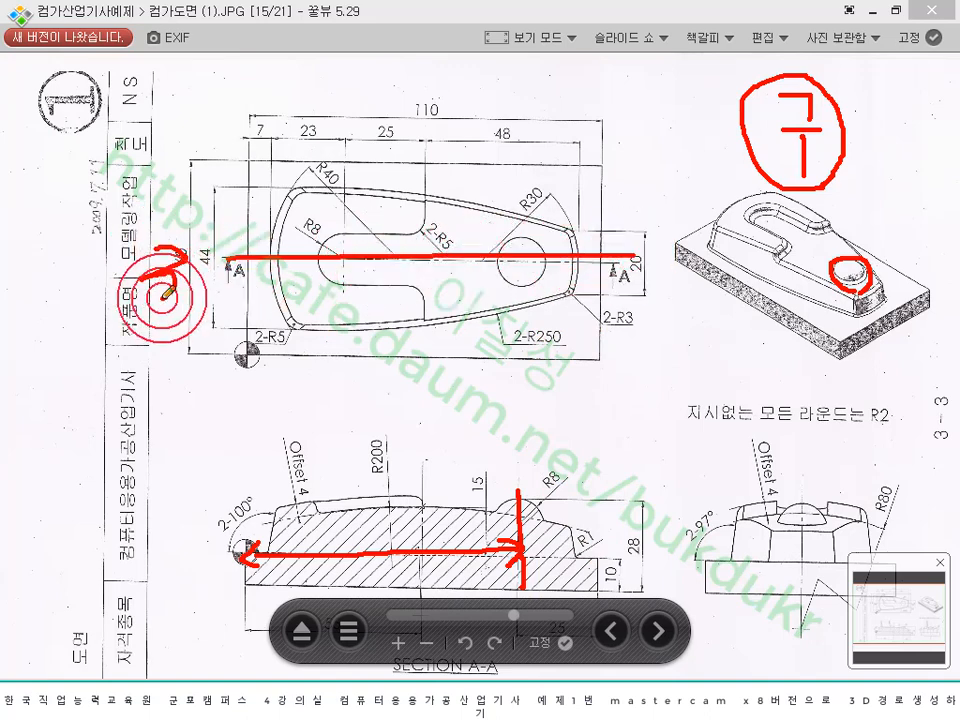
{"action": "mouse_move", "coordinate": [194, 262]}
{"action": "left_mouse_down"}
{"action": "mouse_move", "coordinate": [210, 272]}
{"action": "mouse_move", "coordinate": [194, 262]}
{"action": "left_mouse_up"}
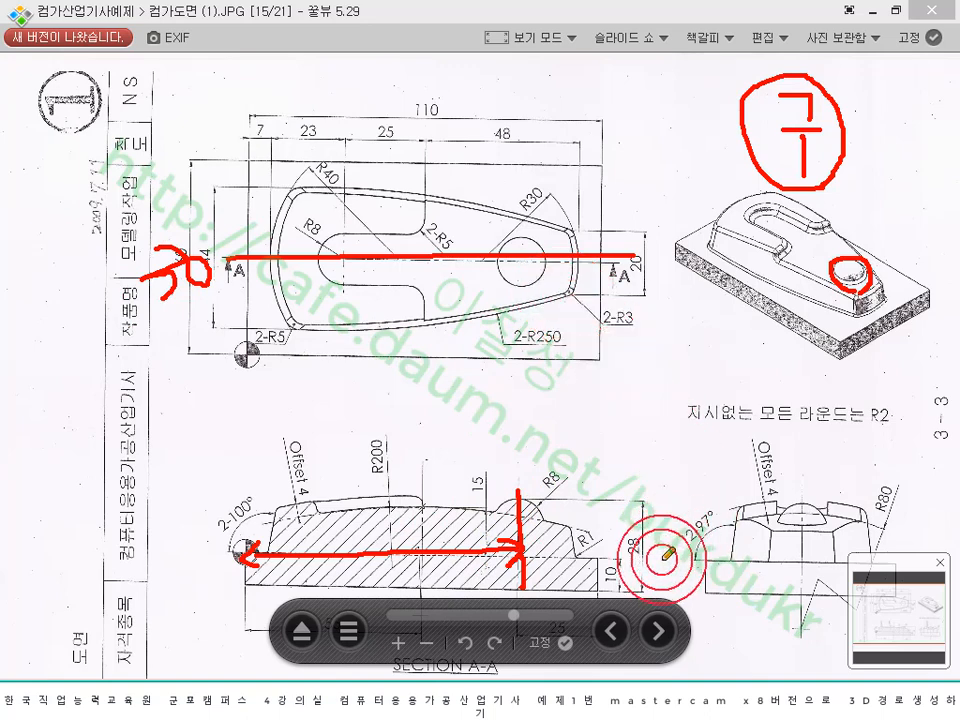
- Mark the 28 height and R8 radius on the section view, note 10 for the sphere centre's height, and clear the markup
{"action": "mouse_move", "coordinate": [660, 562]}
{"action": "left_mouse_down"}
{"action": "mouse_move", "coordinate": [664, 536]}
{"action": "mouse_move", "coordinate": [607, 530]}
{"action": "left_mouse_up"}
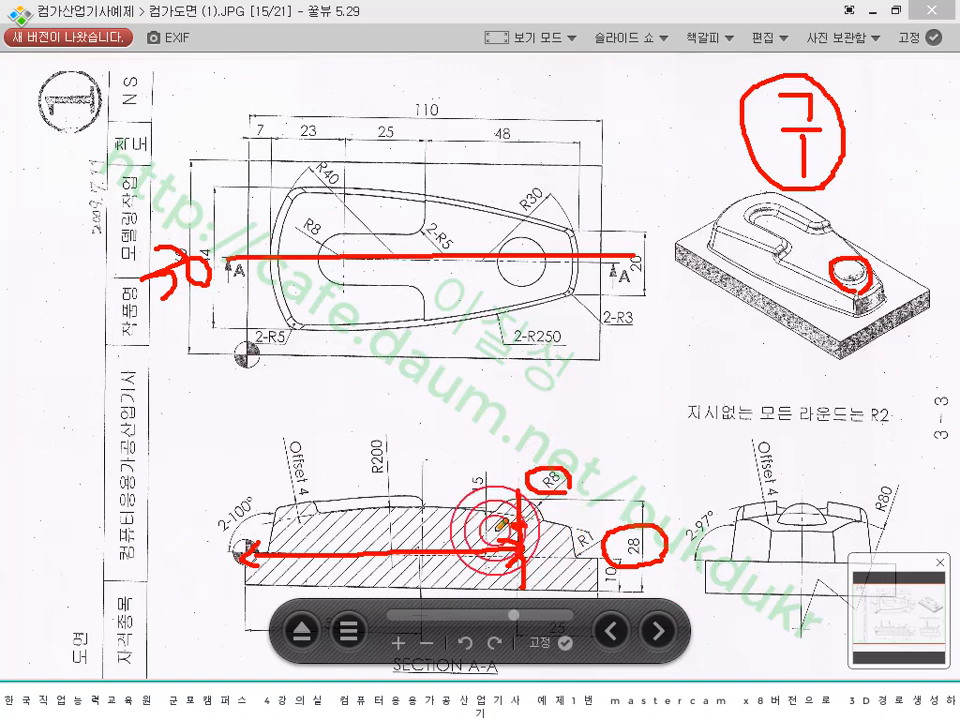
{"action": "left_click_drag", "start_coordinate": [583, 480], "coordinate": [582, 495]}
{"action": "left_click_drag", "start_coordinate": [607, 494], "coordinate": [602, 512]}
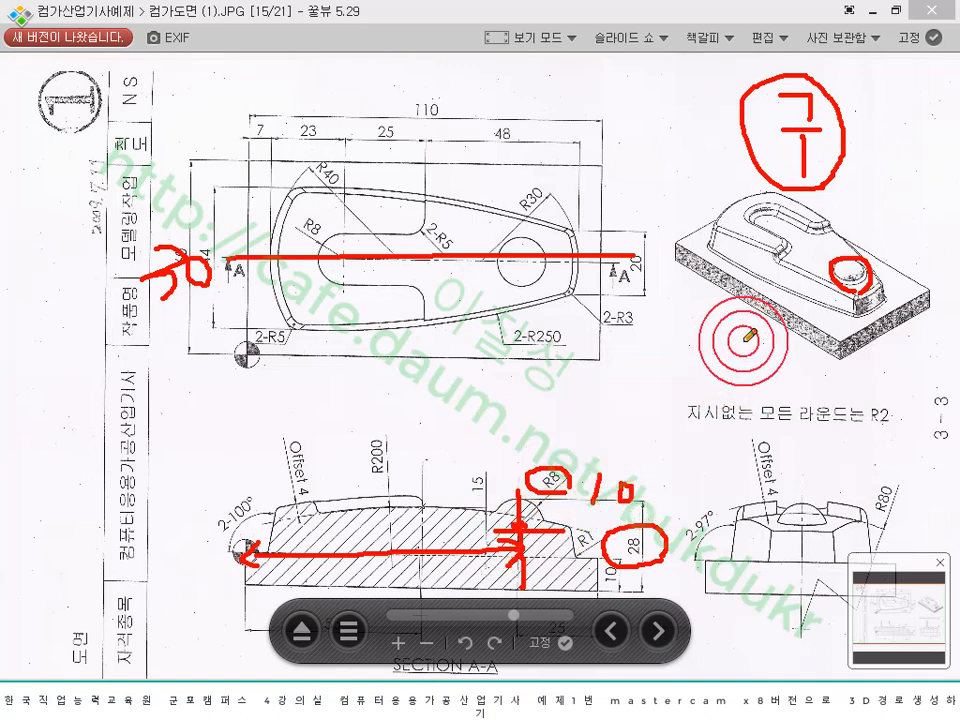
{"action": "right_click", "coordinate": [651, 369]}
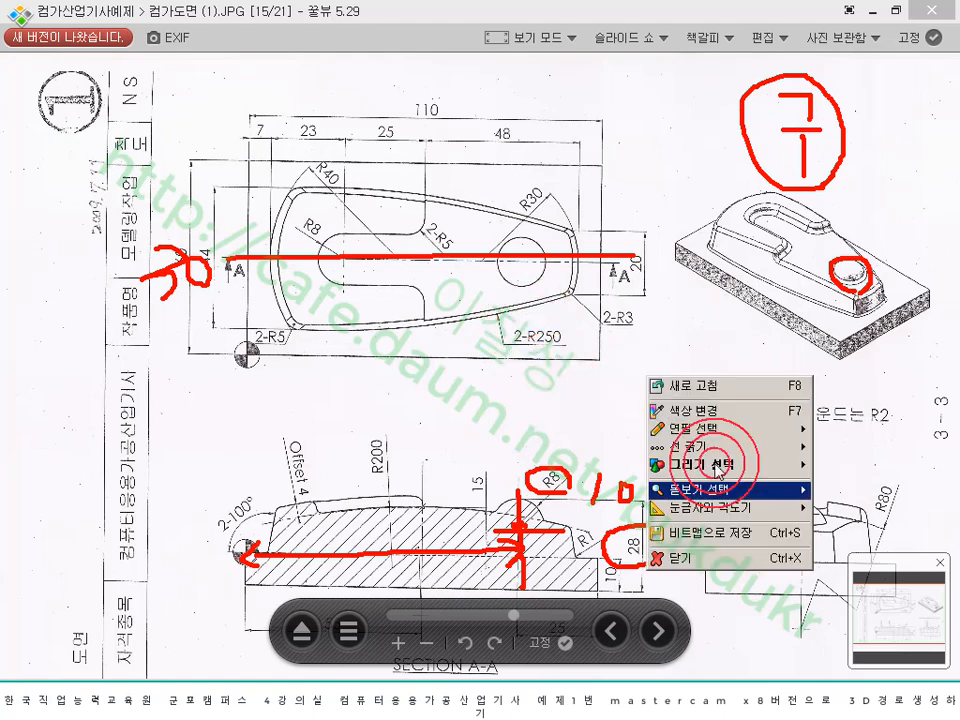
{"action": "left_click", "coordinate": [707, 552]}
{"action": "left_click_drag", "start_coordinate": [583, 474], "coordinate": [579, 420]}
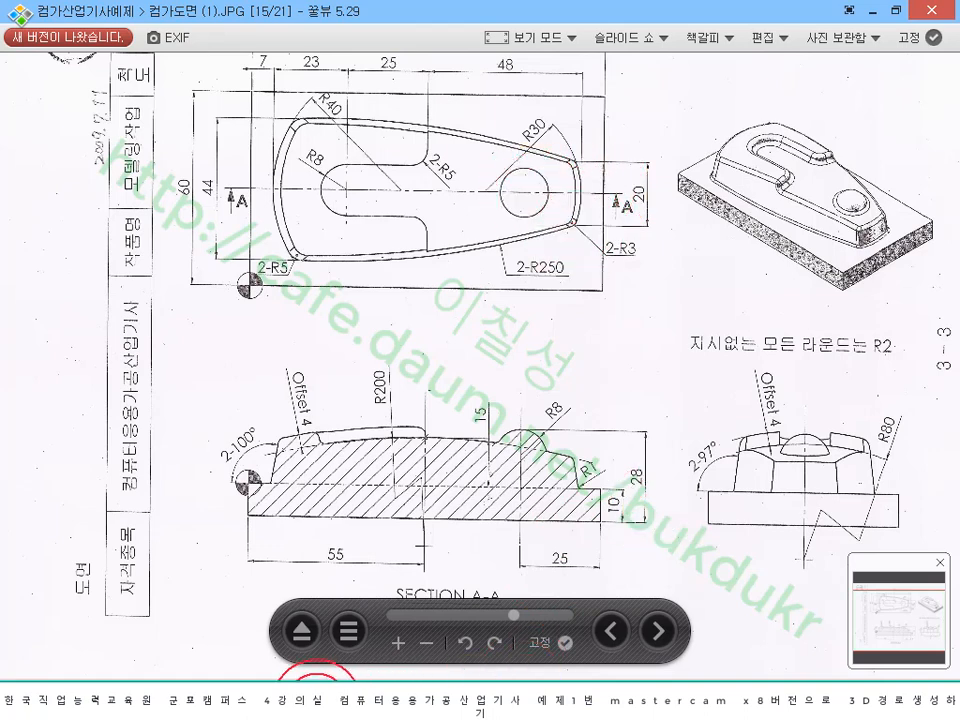
- Switch back to Mastercam, start a solid sphere primitive, and expand its settings to show the sweep angles and axis
{"action": "left_click", "coordinate": [317, 704]}
{"action": "scroll", "coordinate": [516, 501], "scroll_direction": "down", "scroll_amount": 1}
{"action": "scroll", "coordinate": [700, 370], "scroll_direction": "down", "scroll_amount": 1}
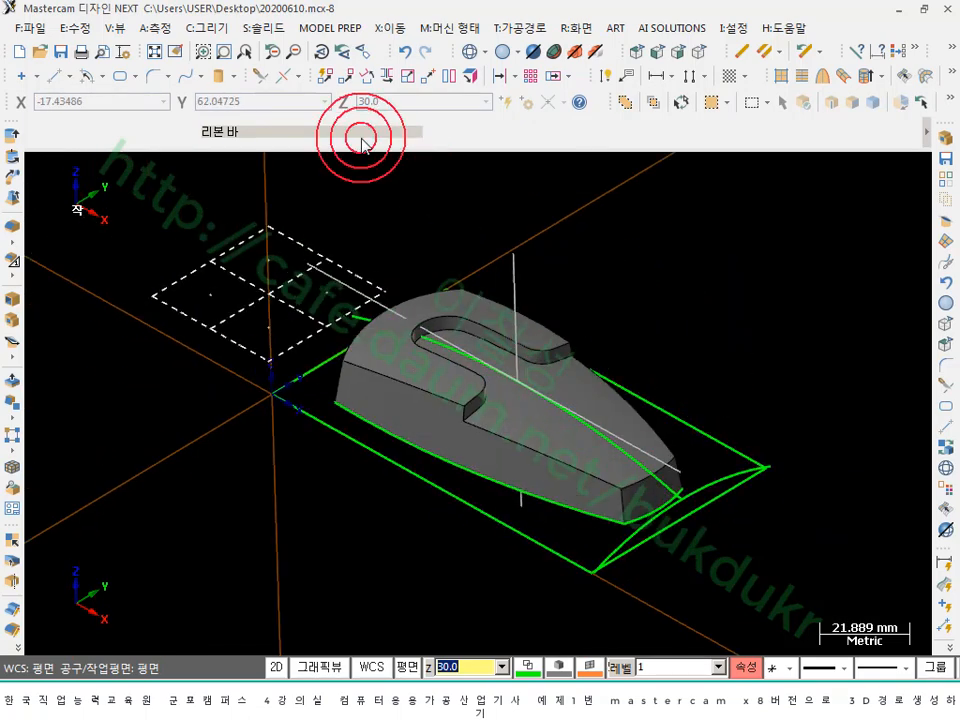
{"action": "left_click", "coordinate": [206, 27]}
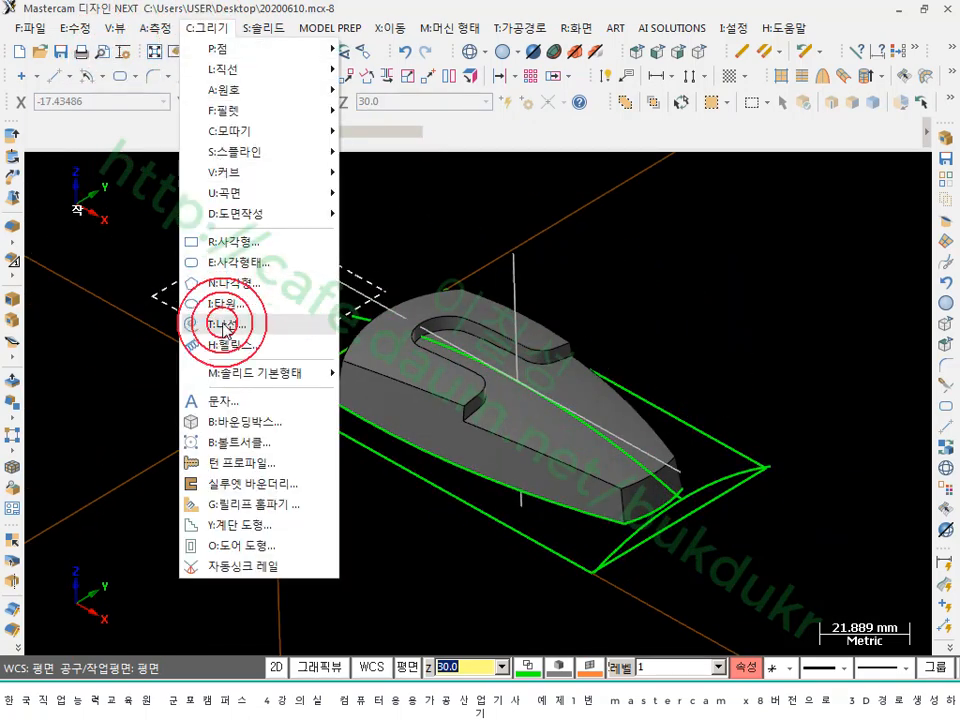
{"action": "mouse_move", "coordinate": [300, 374]}
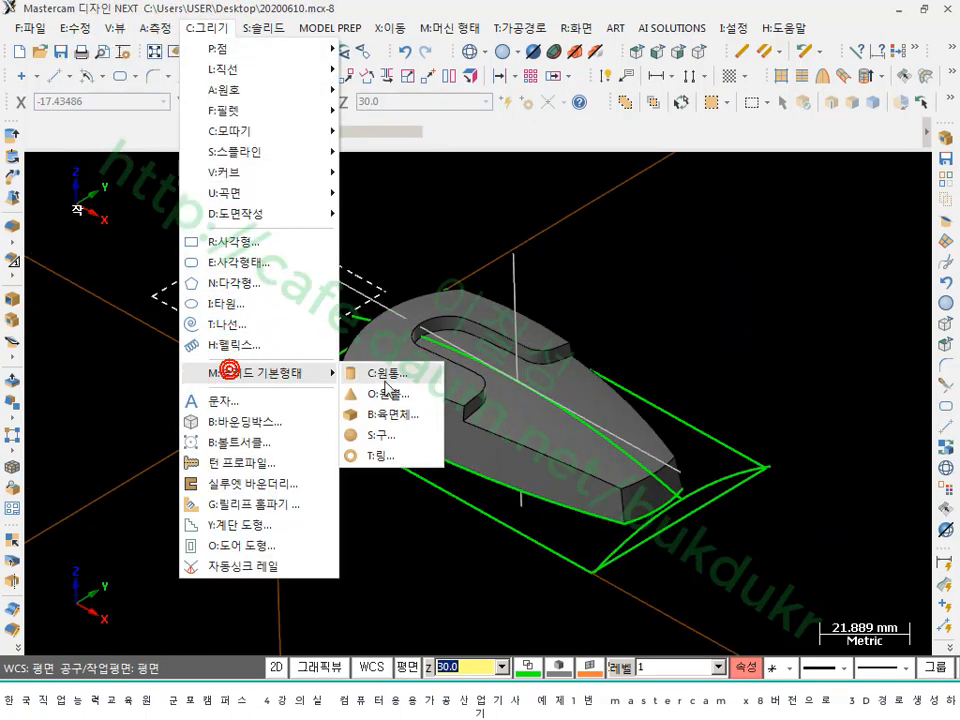
{"action": "left_click", "coordinate": [384, 440]}
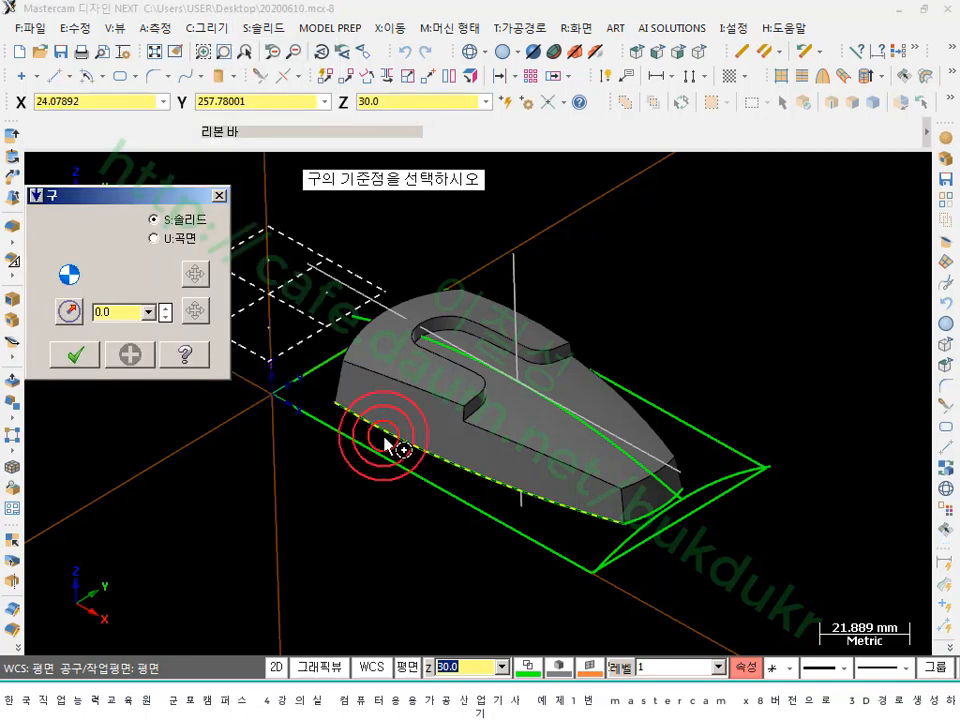
{"action": "left_click_drag", "start_coordinate": [150, 197], "coordinate": [716, 47]}
{"action": "left_click", "coordinate": [621, 44]}
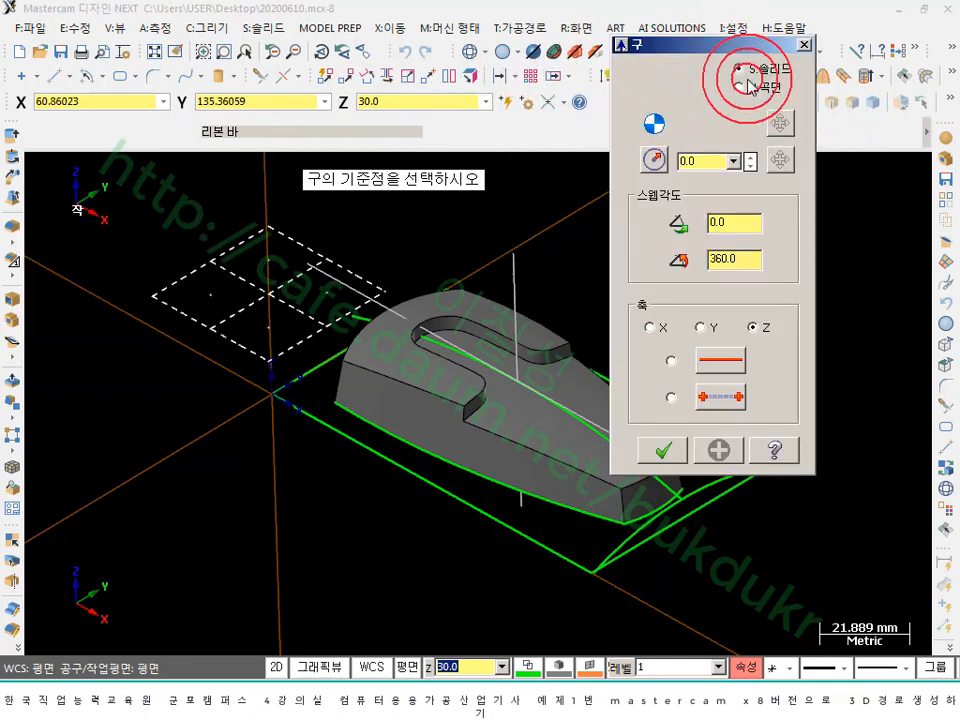
- Review the sphere's solid or surface type, radius and sweep angle settings with temporary markup, and clear the markup
{"action": "left_click", "coordinate": [376, 690]}
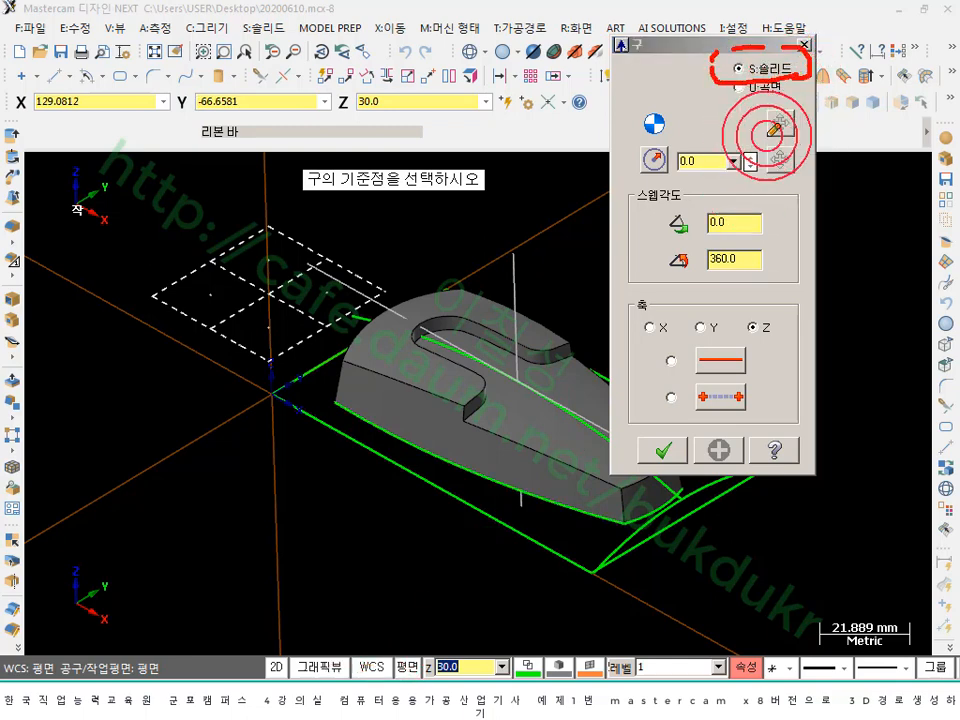
{"action": "left_click_drag", "start_coordinate": [777, 101], "coordinate": [779, 101]}
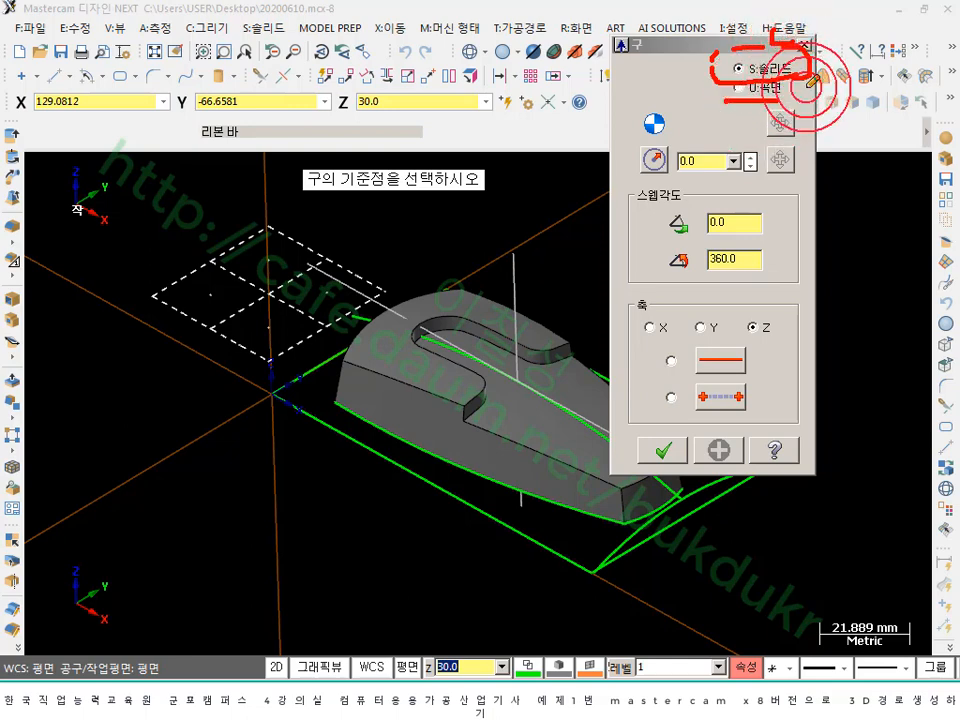
{"action": "mouse_move", "coordinate": [744, 136]}
{"action": "left_mouse_down"}
{"action": "mouse_move", "coordinate": [754, 175]}
{"action": "mouse_move", "coordinate": [700, 174]}
{"action": "left_mouse_up"}
{"action": "left_click_drag", "start_coordinate": [692, 127], "coordinate": [710, 172]}
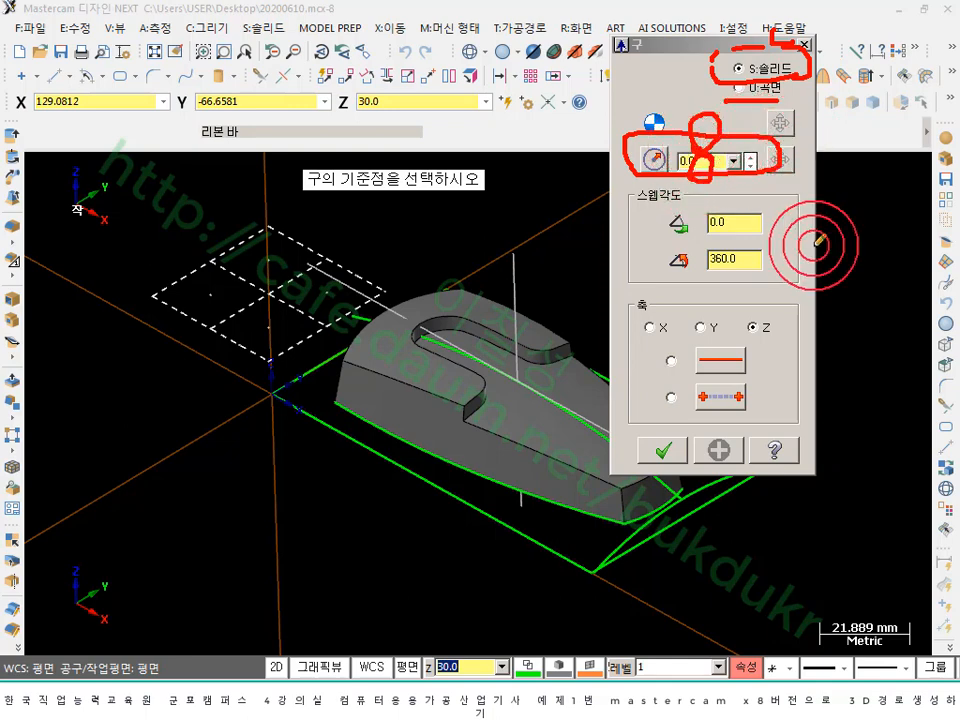
{"action": "mouse_move", "coordinate": [665, 237]}
{"action": "left_mouse_down"}
{"action": "mouse_move", "coordinate": [773, 237]}
{"action": "mouse_move", "coordinate": [706, 205]}
{"action": "mouse_move", "coordinate": [766, 273]}
{"action": "left_mouse_up"}
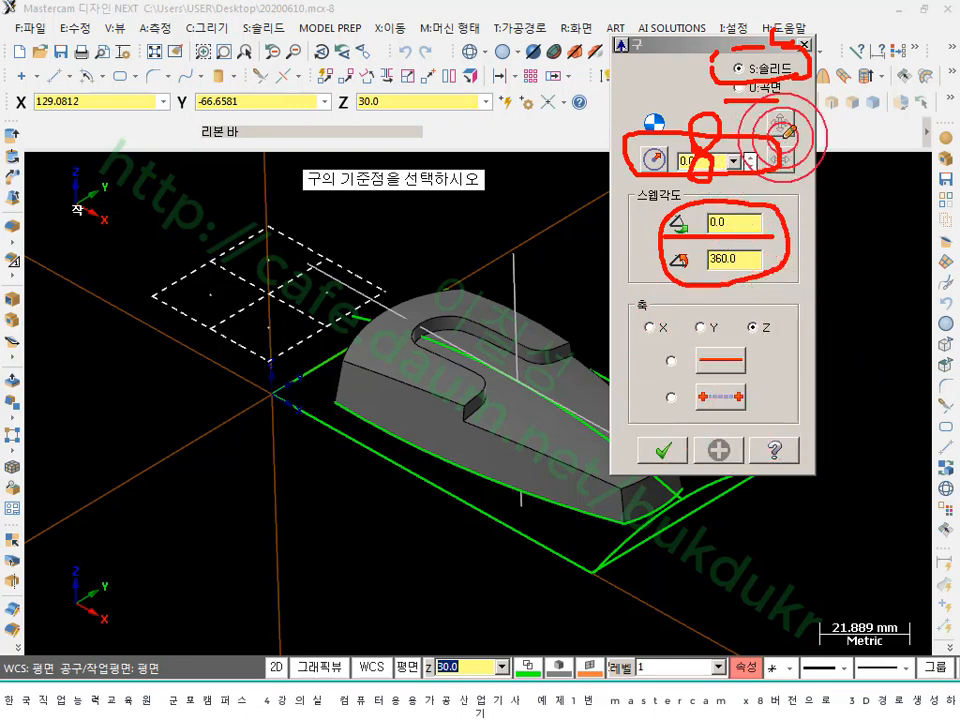
{"action": "right_click", "coordinate": [533, 253]}
{"action": "left_click", "coordinate": [561, 436]}
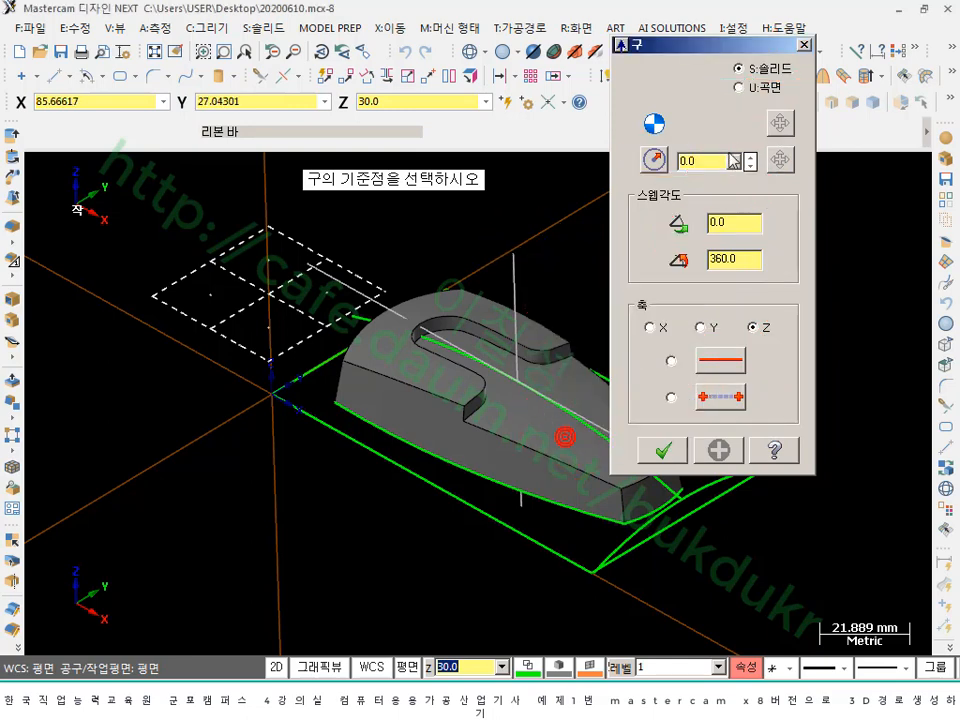
- Set the solid sphere's radius to 8, with its settings moved clear of the iron body
{"action": "left_click_drag", "start_coordinate": [716, 55], "coordinate": [166, 193]}
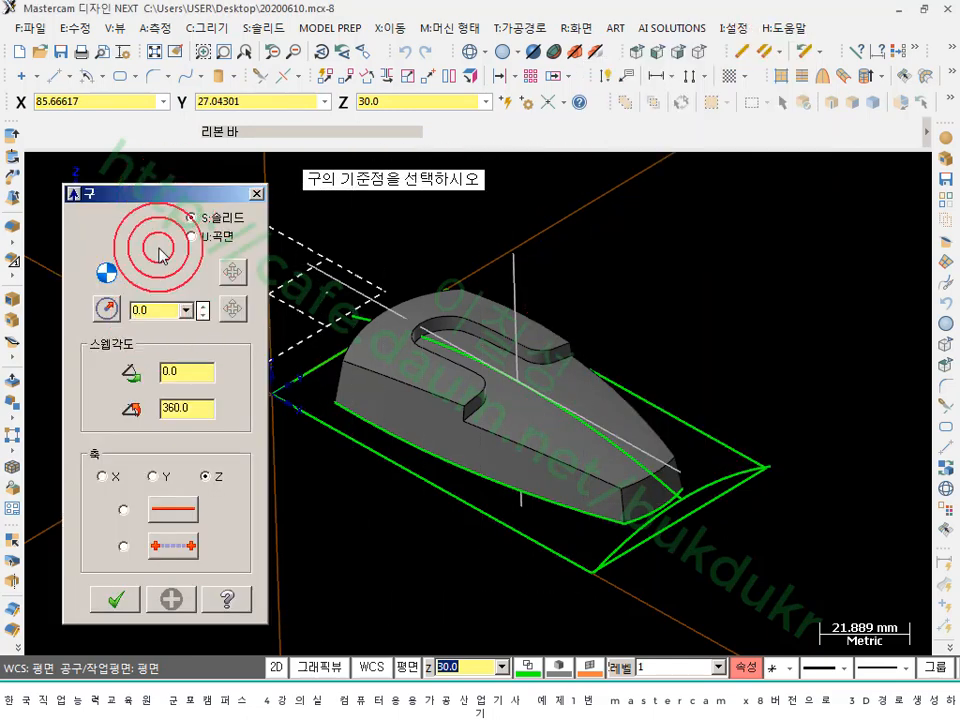
{"action": "double_click", "coordinate": [163, 316]}
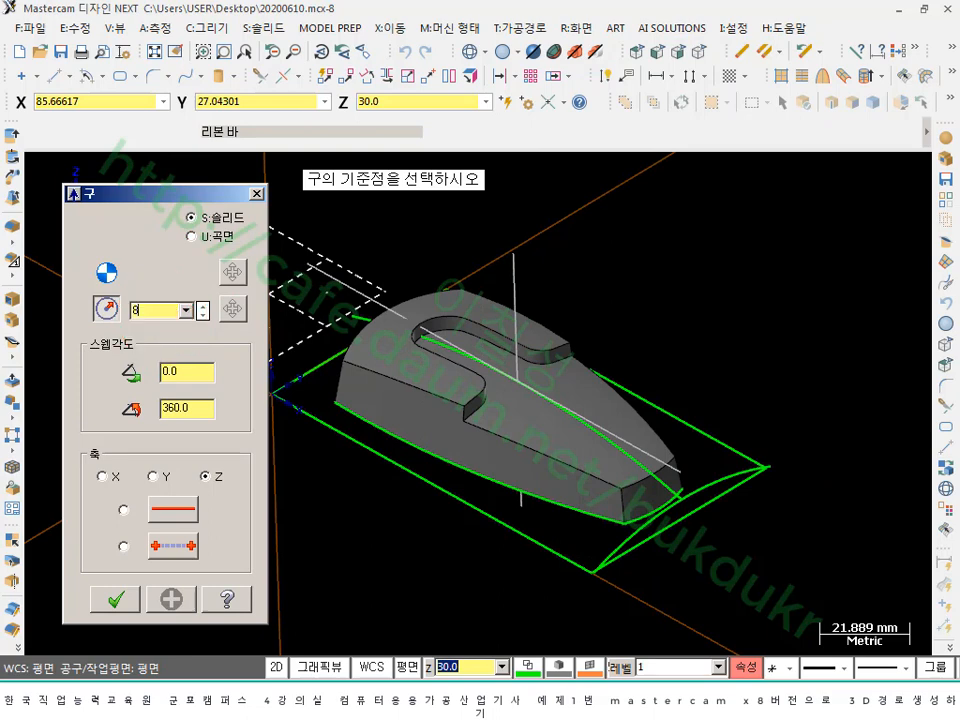
{"action": "key", "text": "Return"}
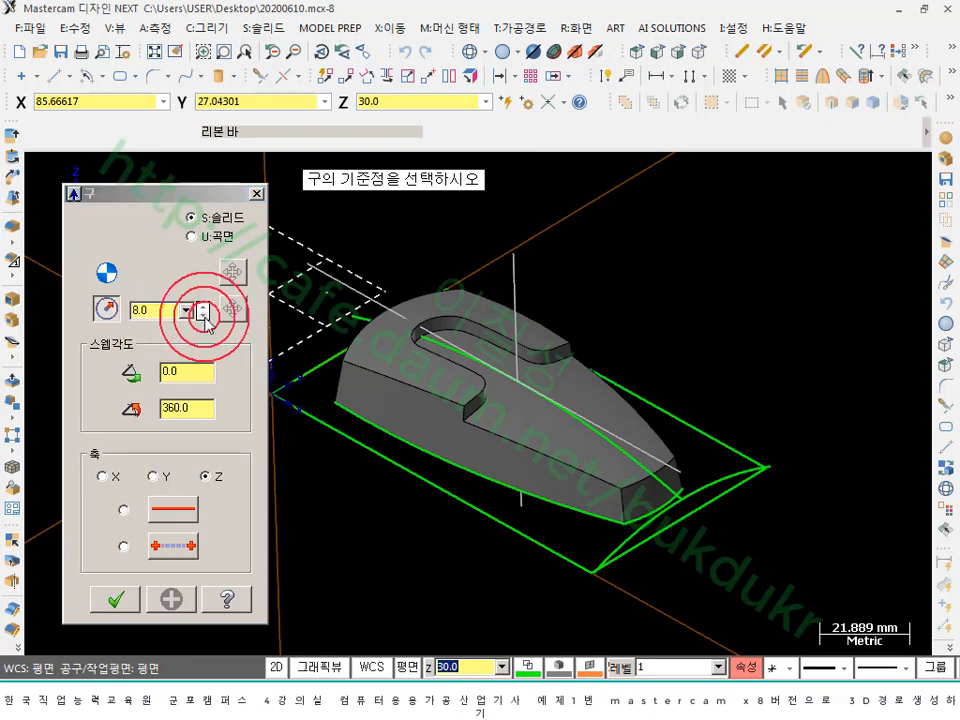
{"action": "scroll", "coordinate": [814, 332], "scroll_direction": "down", "scroll_amount": 2}
{"action": "scroll", "coordinate": [596, 285], "scroll_direction": "up", "scroll_amount": 1}
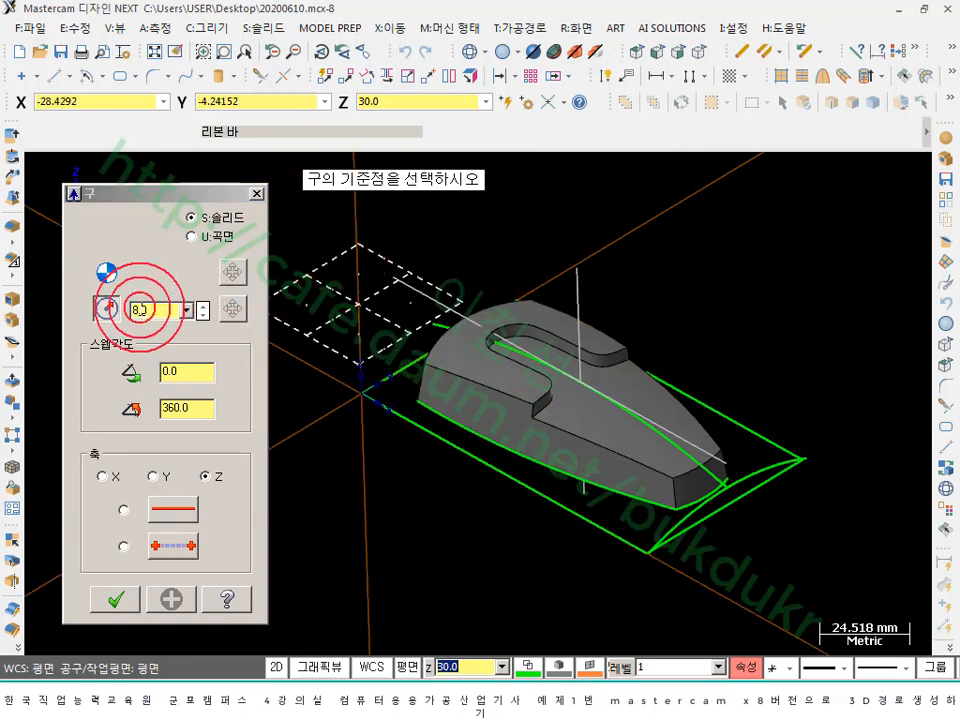
{"action": "double_click", "coordinate": [163, 311]}
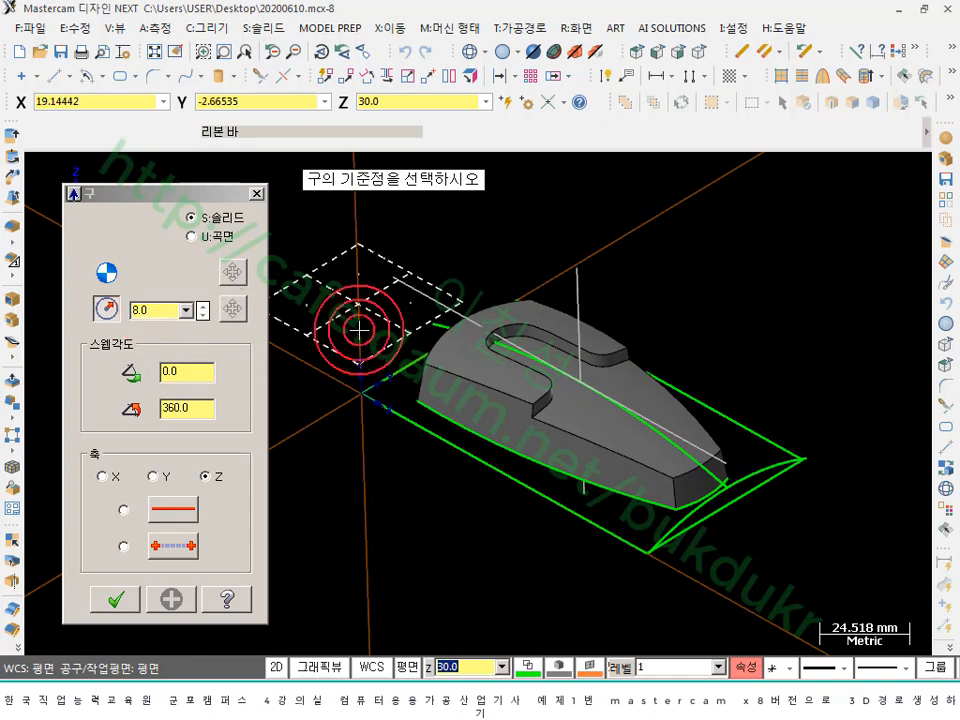
- Try to place the sphere in 2D mode at X-25Z10 relative to the midpoint of the base rectangle's front edge
{"action": "scroll", "coordinate": [735, 470], "scroll_direction": "up", "scroll_amount": 3}
{"action": "scroll", "coordinate": [752, 497], "scroll_direction": "up", "scroll_amount": 2}
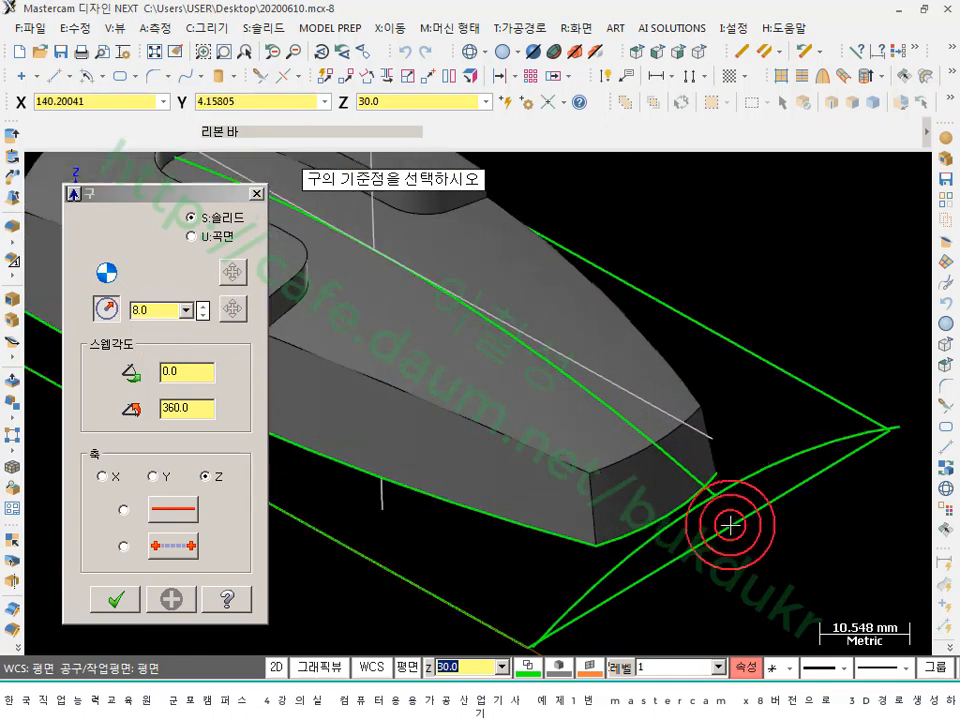
{"action": "scroll", "coordinate": [779, 523], "scroll_direction": "down", "scroll_amount": 2}
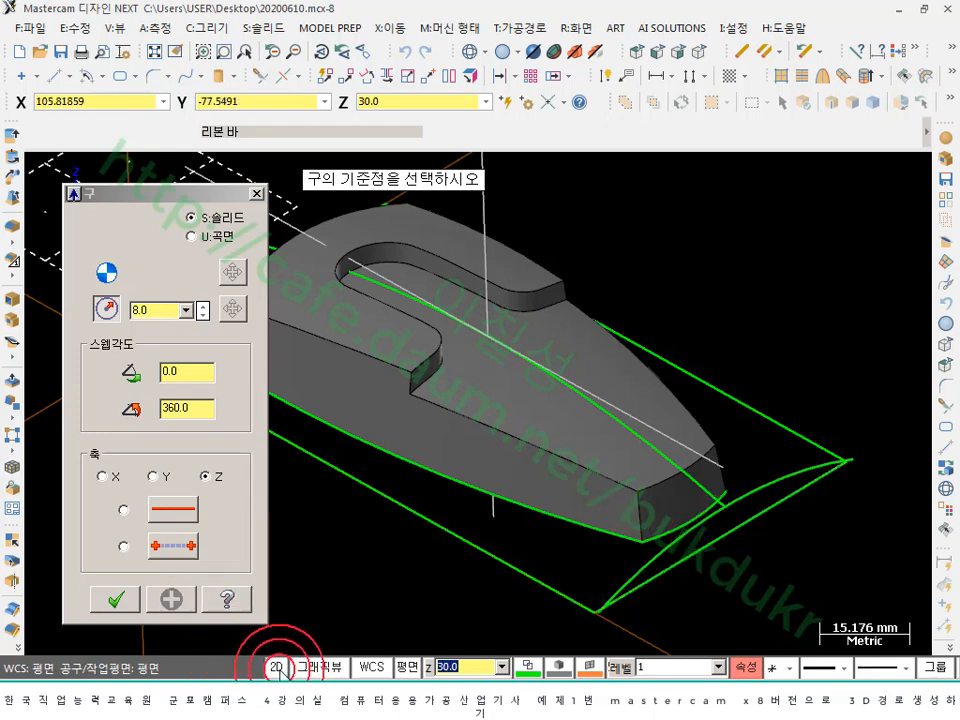
{"action": "left_click", "coordinate": [720, 541]}
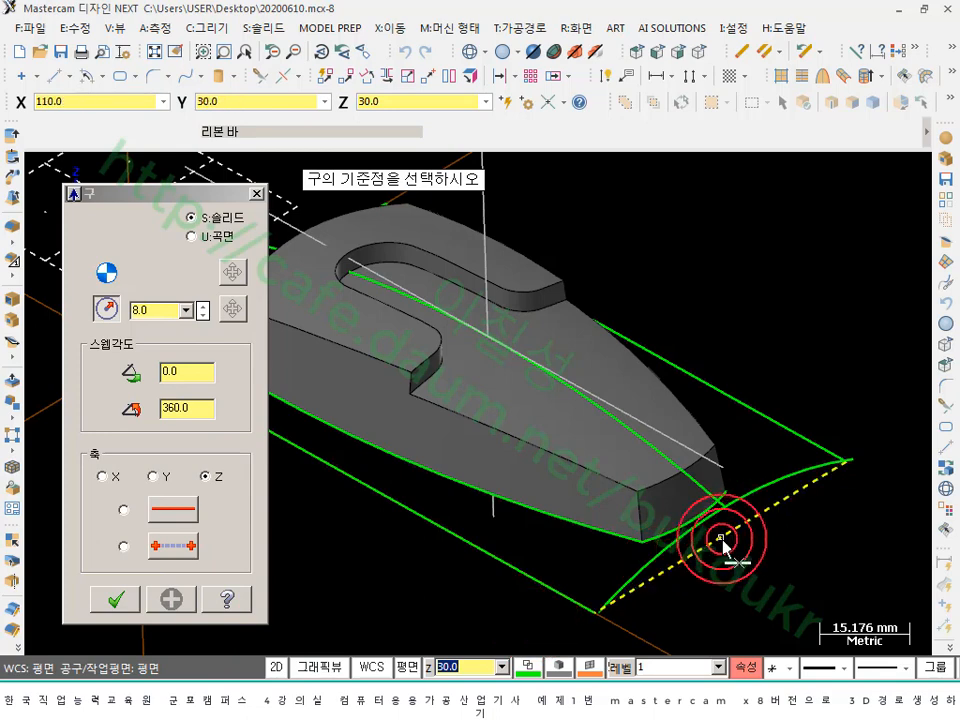
{"action": "left_click", "coordinate": [722, 541]}
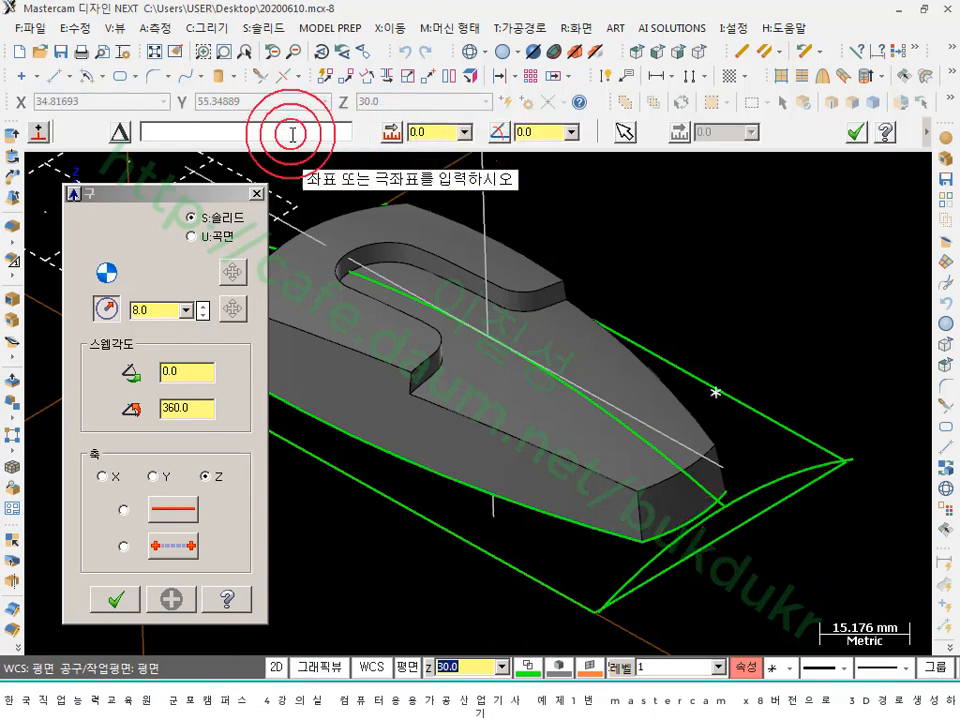
{"action": "type", "text": "x"}
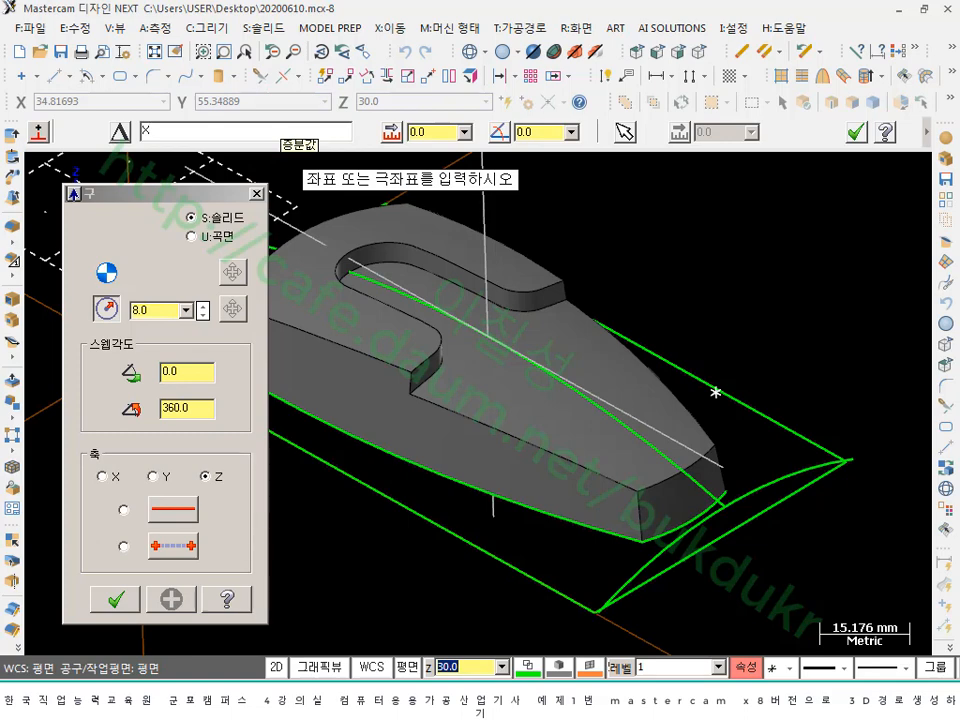
{"action": "left_click", "coordinate": [282, 132]}
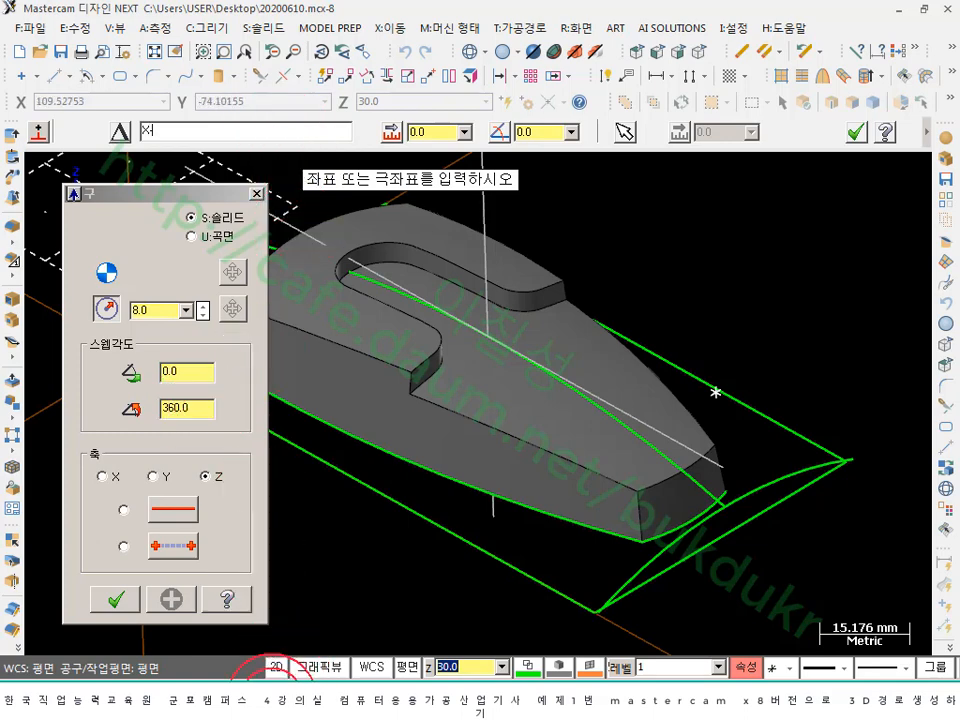
{"action": "left_click", "coordinate": [284, 694]}
{"action": "left_click", "coordinate": [270, 690]}
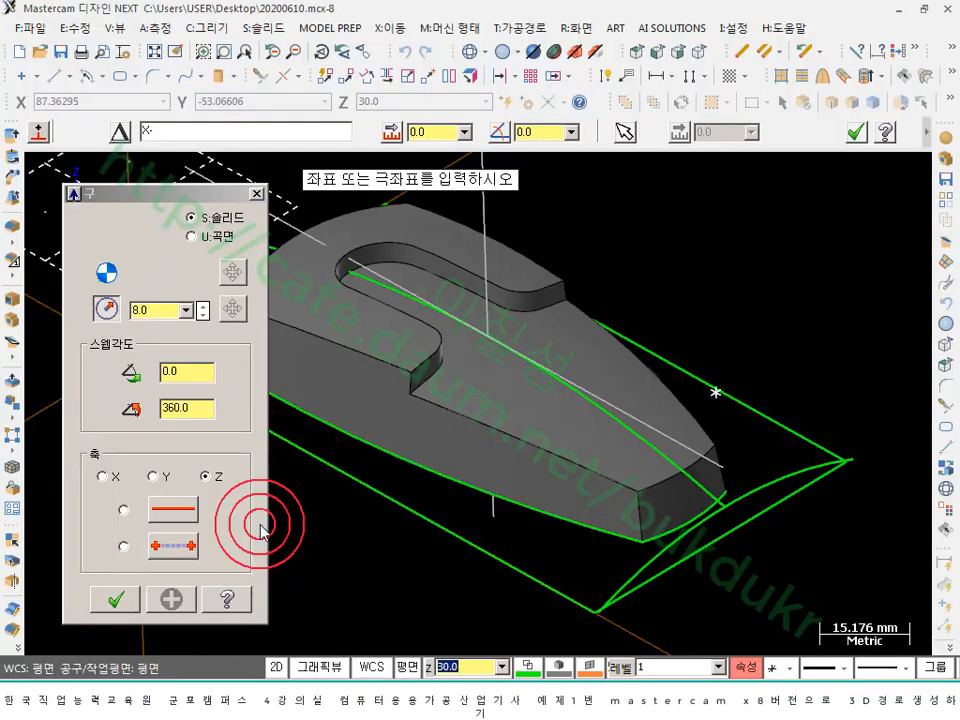
{"action": "left_click", "coordinate": [223, 135]}
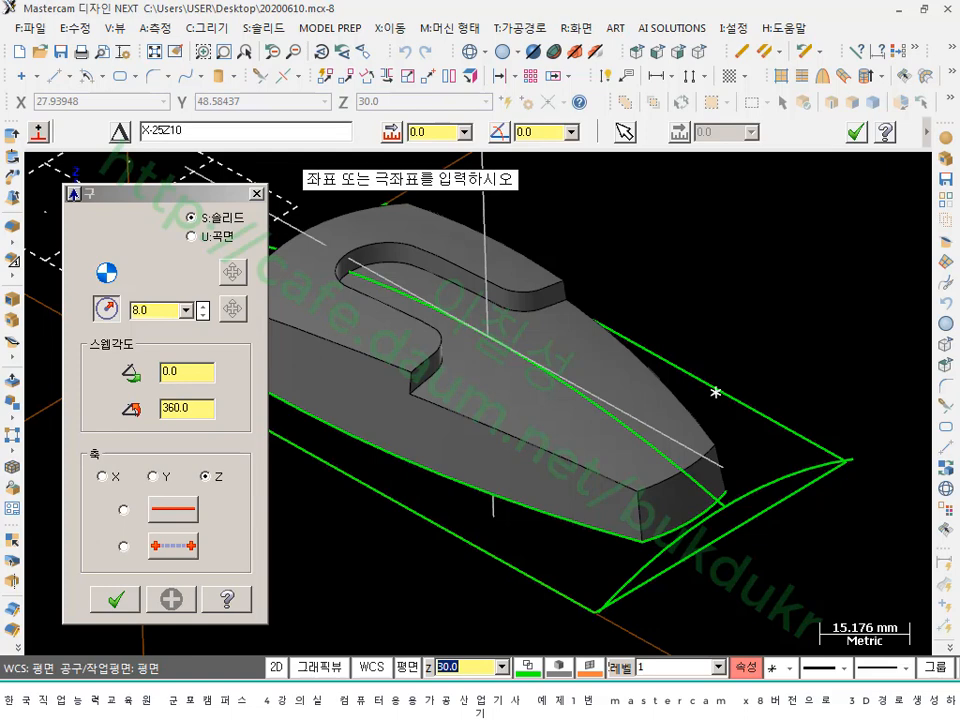
{"action": "type", "text": "25Z10"}
{"action": "key", "text": "Return"}
{"action": "left_click", "coordinate": [225, 142]}
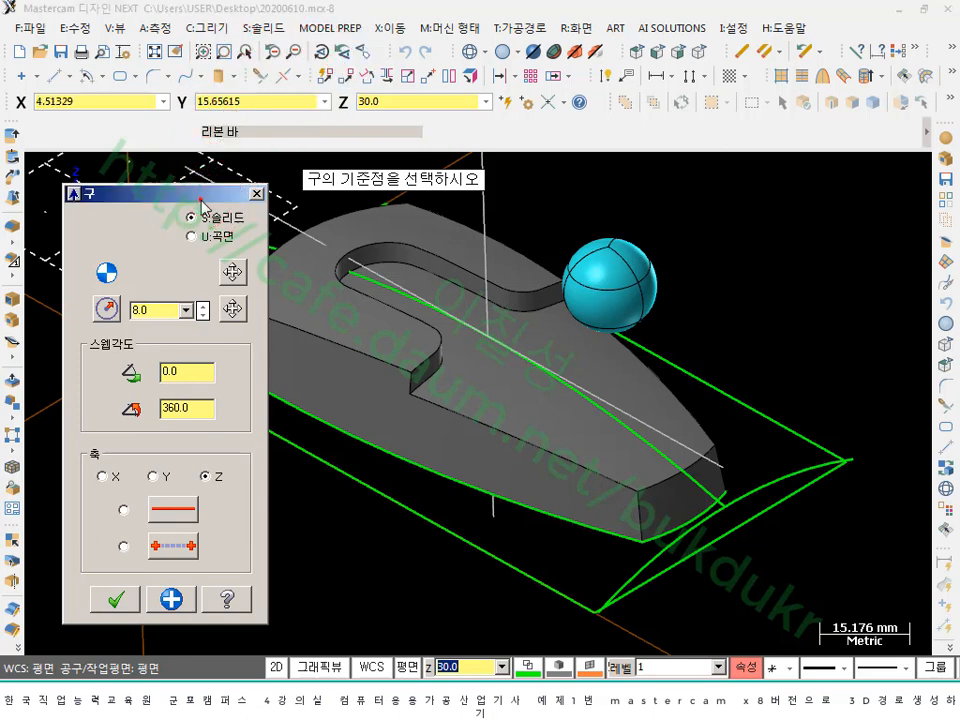
- Check the sphere's height above the iron body, reopen its base point for repositioning, and switch the construction mode to 3D
{"action": "left_click_drag", "start_coordinate": [200, 195], "coordinate": [229, 106]}
{"action": "scroll", "coordinate": [776, 304], "scroll_direction": "down", "scroll_amount": 2}
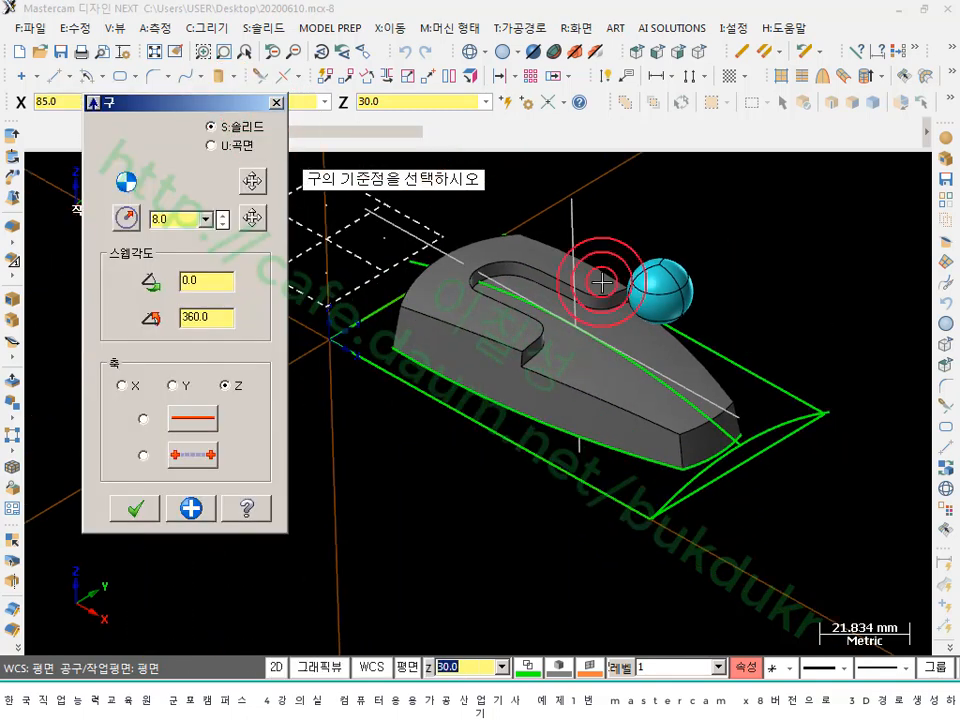
{"action": "scroll", "coordinate": [612, 284], "scroll_direction": "up", "scroll_amount": 2}
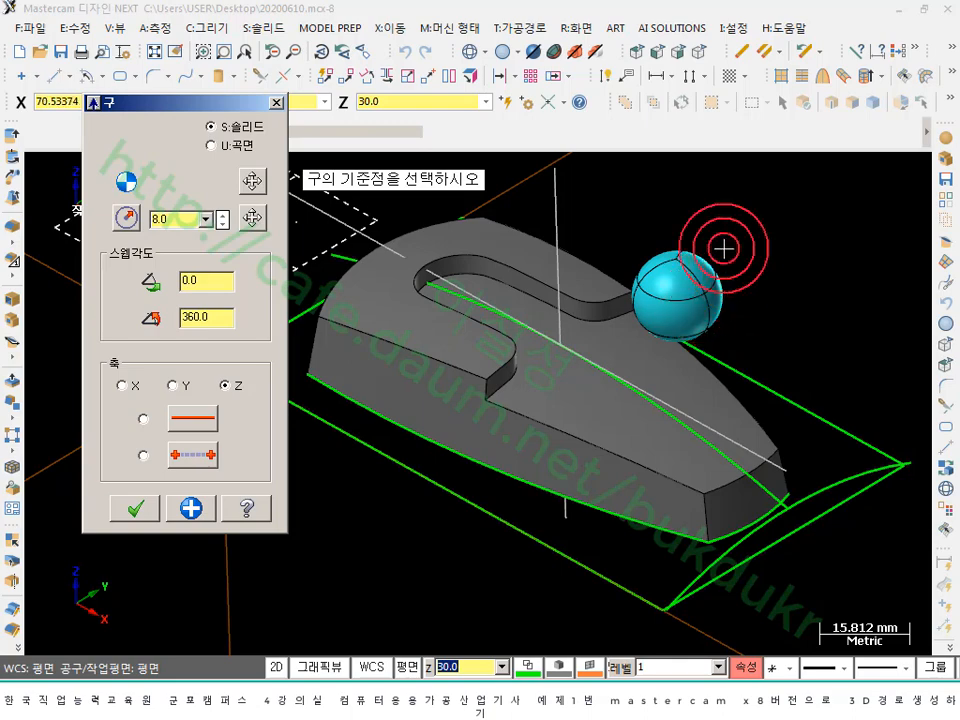
{"action": "scroll", "coordinate": [705, 330], "scroll_direction": "down", "scroll_amount": 1}
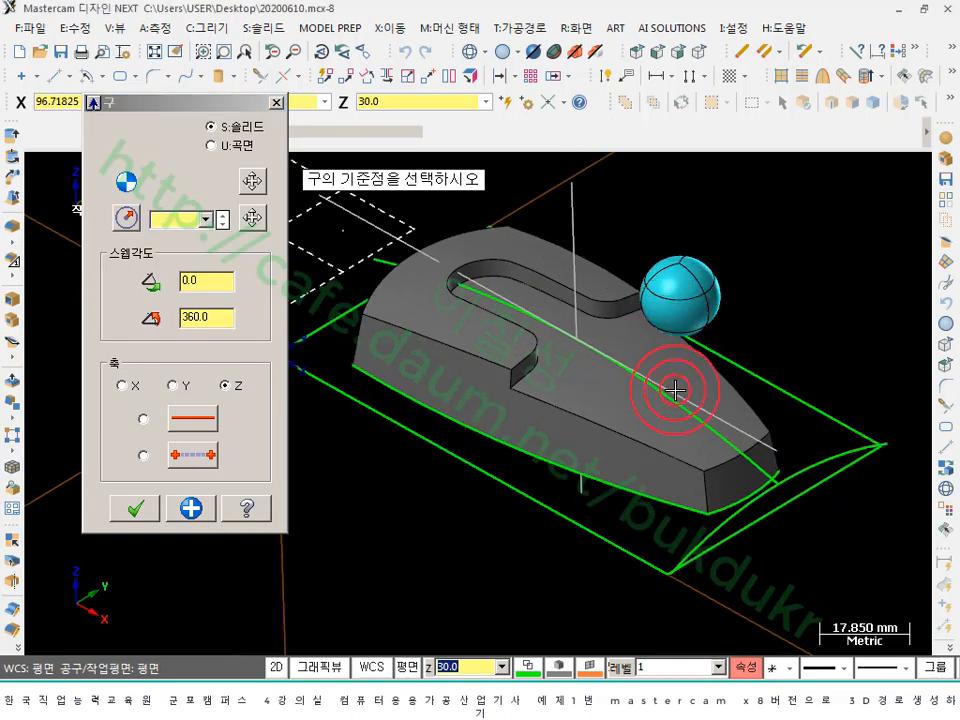
{"action": "mouse_move", "coordinate": [670, 387]}
{"action": "middle_mouse_down"}
{"action": "mouse_move", "coordinate": [701, 321]}
{"action": "mouse_move", "coordinate": [784, 361]}
{"action": "mouse_move", "coordinate": [864, 360]}
{"action": "mouse_move", "coordinate": [797, 336]}
{"action": "mouse_move", "coordinate": [694, 349]}
{"action": "mouse_move", "coordinate": [720, 358]}
{"action": "middle_mouse_up"}
{"action": "scroll", "coordinate": [720, 358], "scroll_direction": "down", "scroll_amount": 3}
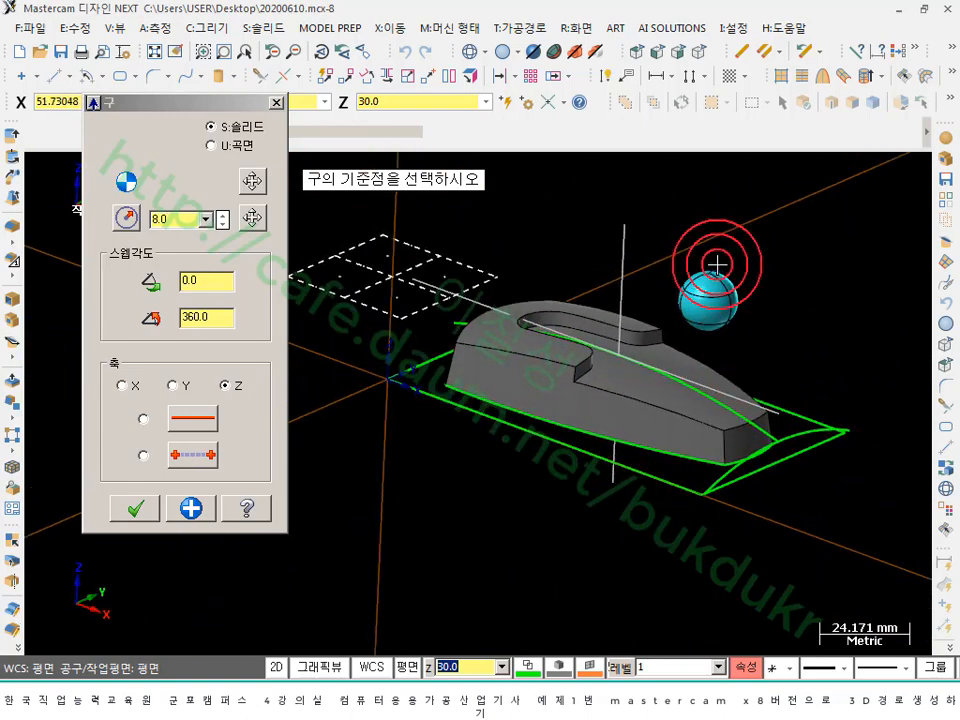
{"action": "left_click", "coordinate": [251, 184]}
{"action": "scroll", "coordinate": [803, 458], "scroll_direction": "up", "scroll_amount": 4}
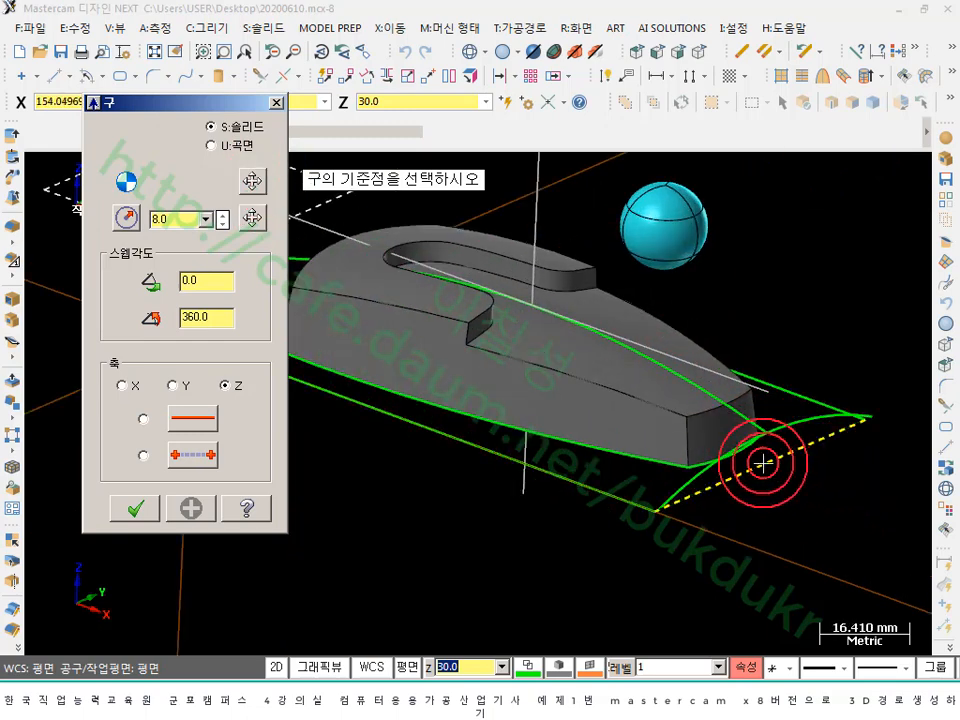
{"action": "left_click", "coordinate": [278, 667]}
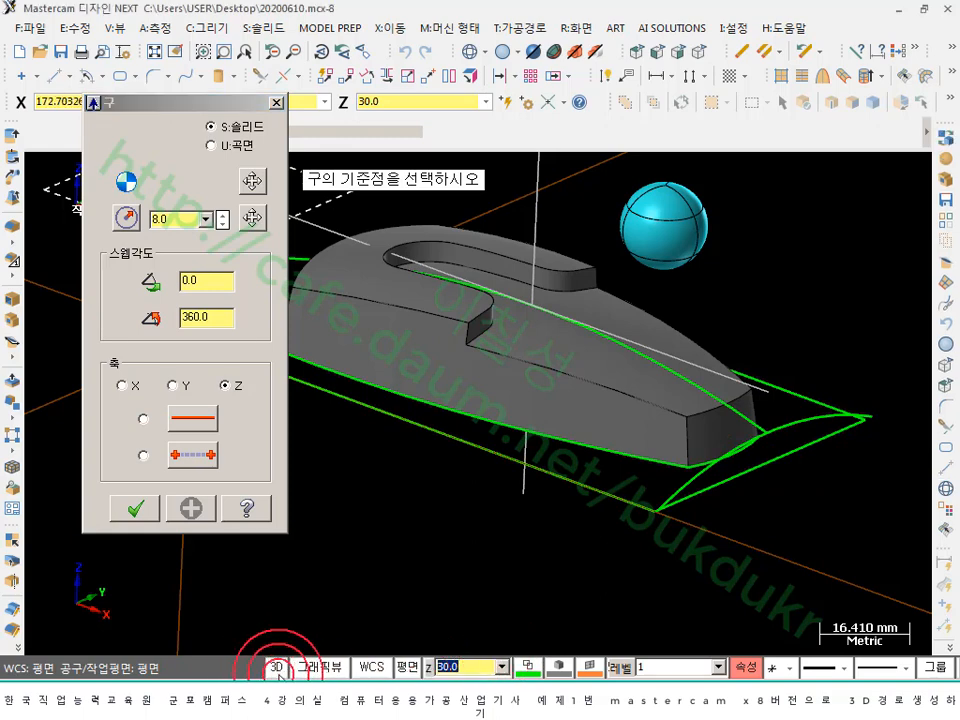
{"action": "left_click", "coordinate": [447, 667]}
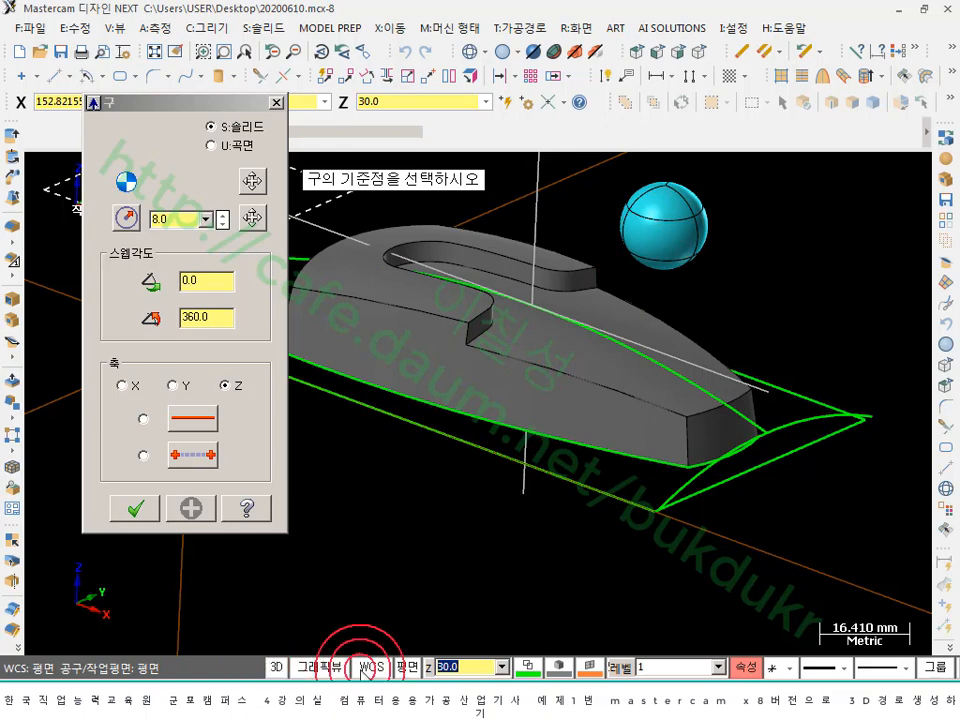
- Place the sphere's base point at a relative offset of X-25Z10 from the midpoint of the base rectangle's front edge
{"action": "left_click", "coordinate": [764, 467]}
{"action": "left_click_drag", "start_coordinate": [232, 104], "coordinate": [240, 220]}
{"action": "left_click", "coordinate": [227, 134]}
{"action": "type", "text": "X-25Z10"}
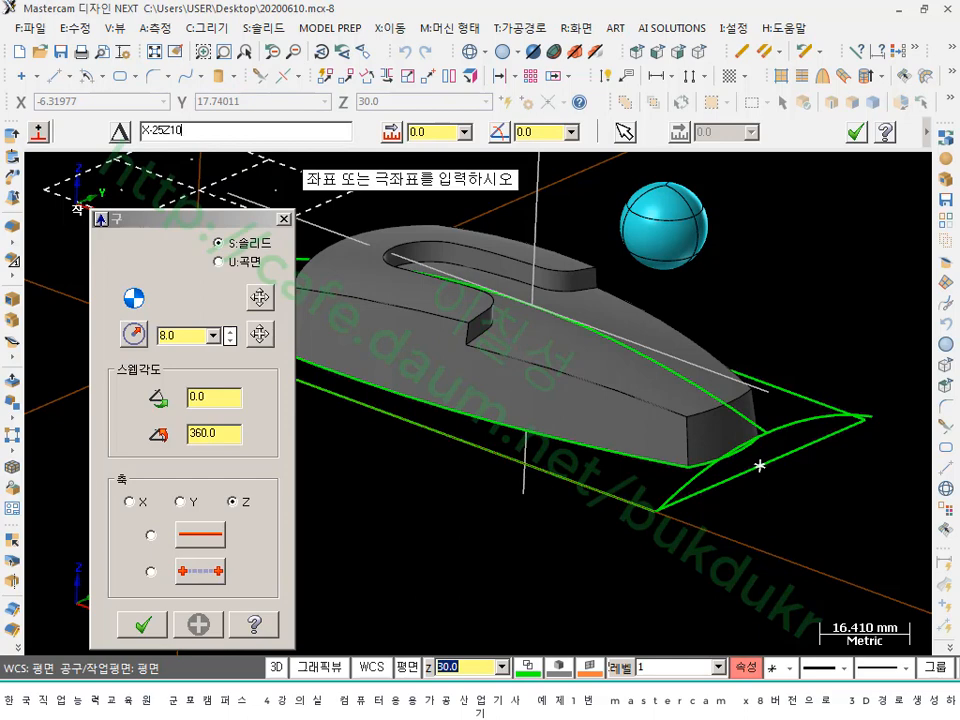
{"action": "key", "text": "Return"}
{"action": "left_click", "coordinate": [228, 139]}
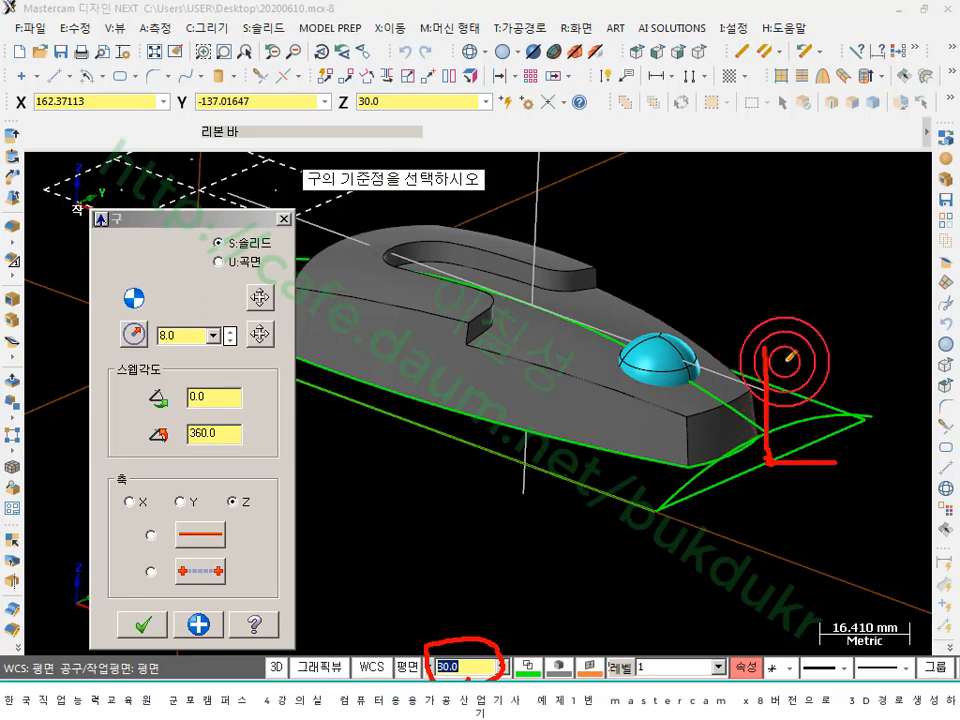
- Mark the 30 construction depth and the raised sphere position beside the model with temporary markup, and clear the markup
{"action": "left_click_drag", "start_coordinate": [762, 347], "coordinate": [845, 347]}
{"action": "mouse_move", "coordinate": [857, 403]}
{"action": "left_mouse_down"}
{"action": "mouse_move", "coordinate": [853, 428]}
{"action": "mouse_move", "coordinate": [906, 403]}
{"action": "mouse_move", "coordinate": [894, 401]}
{"action": "left_mouse_up"}
{"action": "left_click_drag", "start_coordinate": [757, 335], "coordinate": [766, 351]}
{"action": "left_click", "coordinate": [757, 342]}
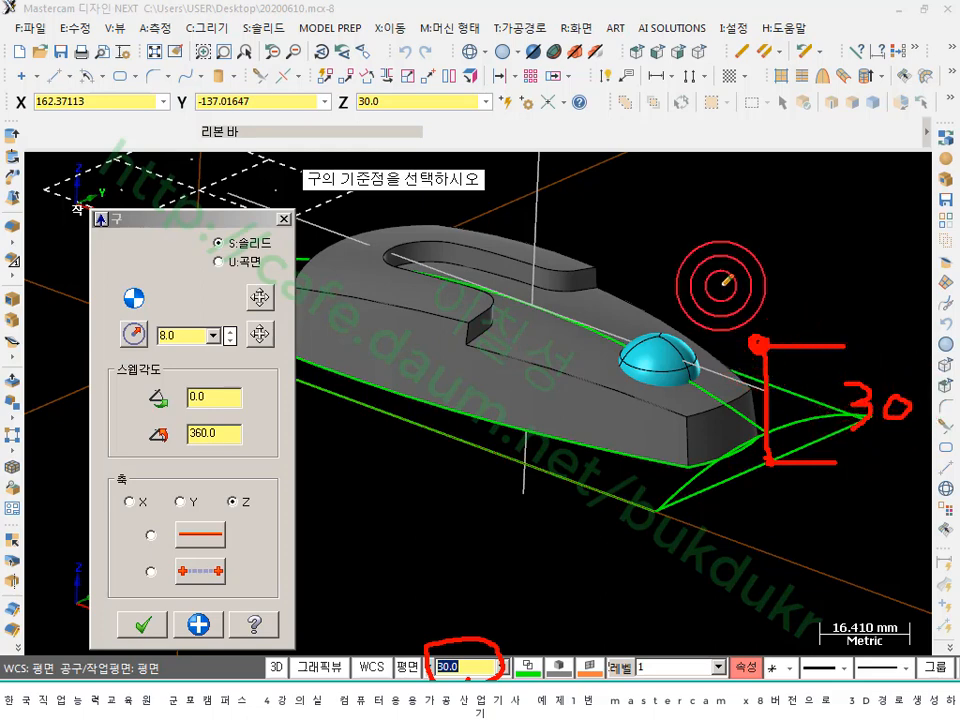
{"action": "mouse_move", "coordinate": [735, 272]}
{"action": "left_mouse_down"}
{"action": "mouse_move", "coordinate": [838, 272]}
{"action": "mouse_move", "coordinate": [743, 307]}
{"action": "left_mouse_up"}
{"action": "left_click_drag", "start_coordinate": [742, 256], "coordinate": [745, 258]}
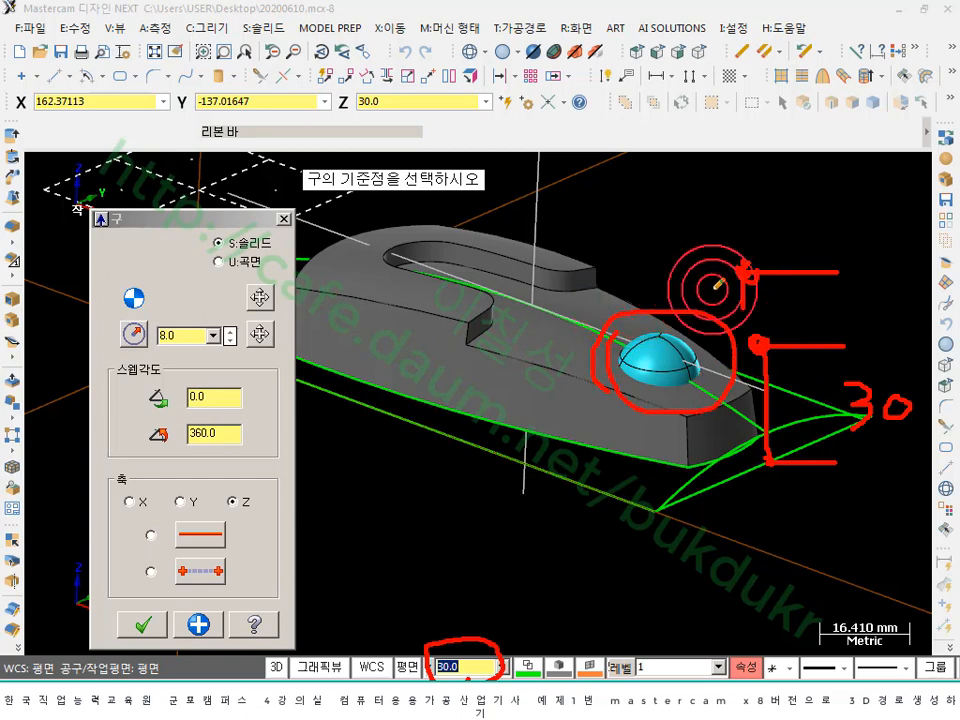
{"action": "right_click", "coordinate": [664, 215]}
{"action": "left_click", "coordinate": [694, 398]}
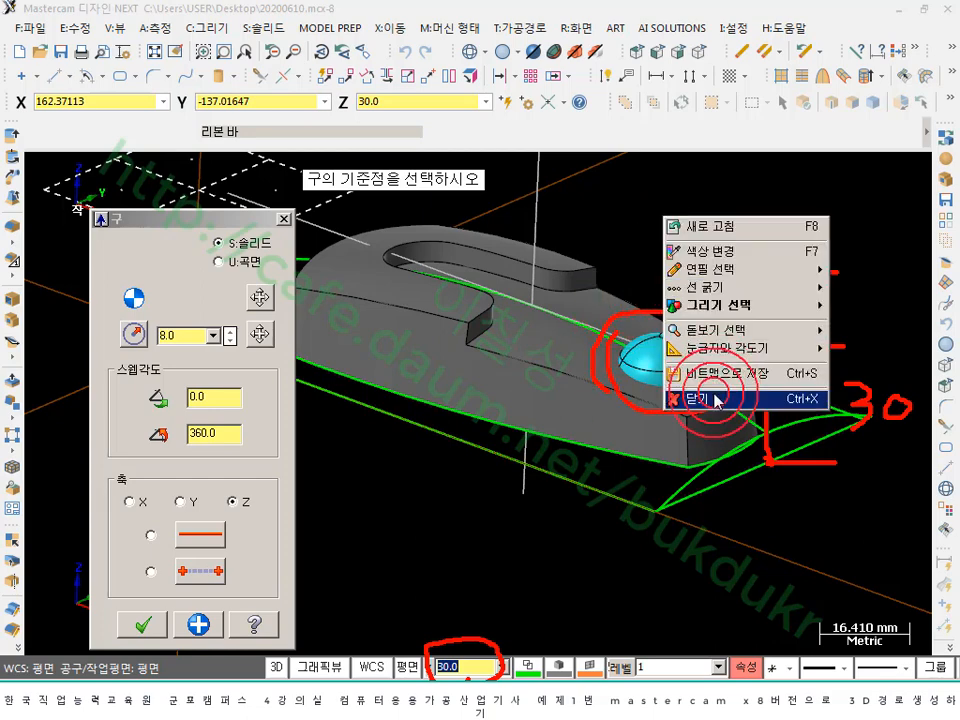
- Accept the sphere, and select the iron body and the sphere to check whether they are separate solids
{"action": "left_click", "coordinate": [142, 625]}
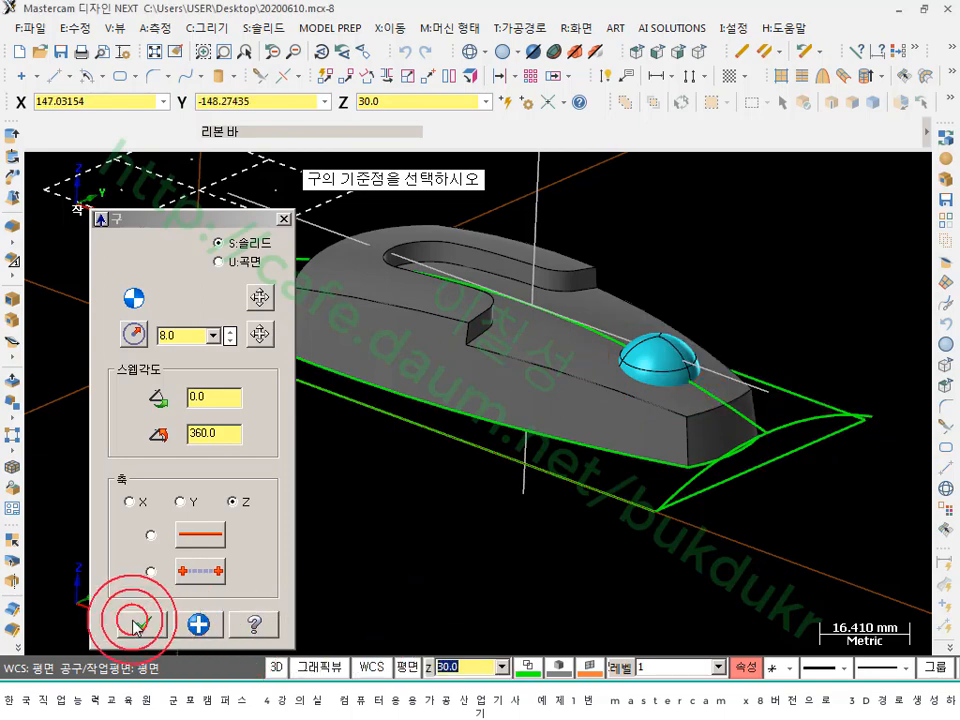
{"action": "scroll", "coordinate": [660, 317], "scroll_direction": "up", "scroll_amount": 2}
{"action": "left_click", "coordinate": [589, 321]}
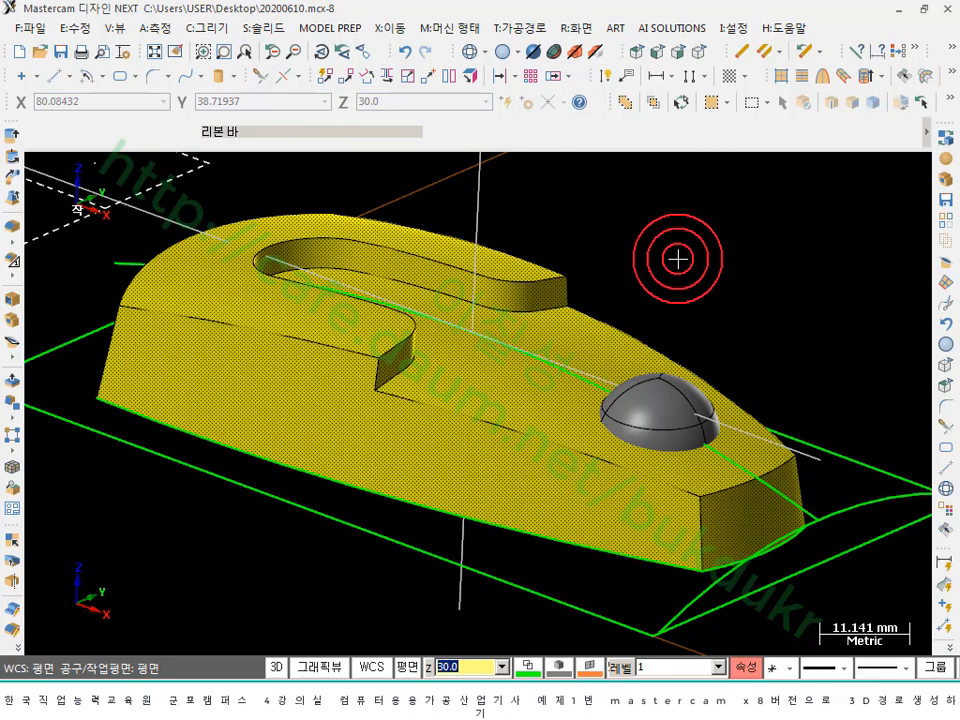
{"action": "left_click", "coordinate": [660, 402]}
{"action": "left_click", "coordinate": [657, 409]}
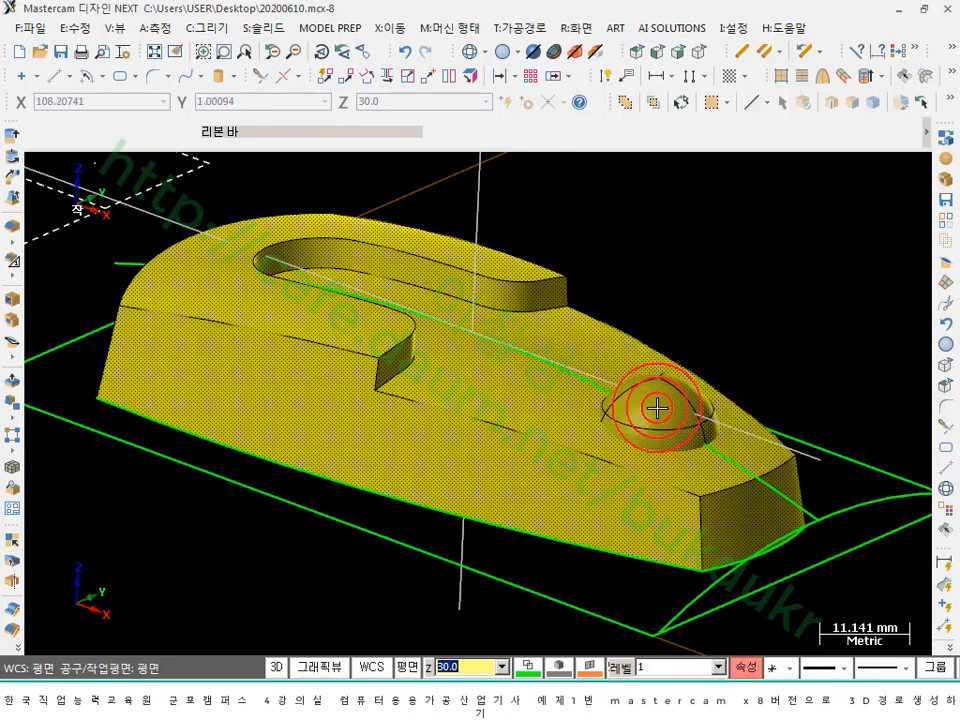
{"action": "left_click", "coordinate": [628, 327]}
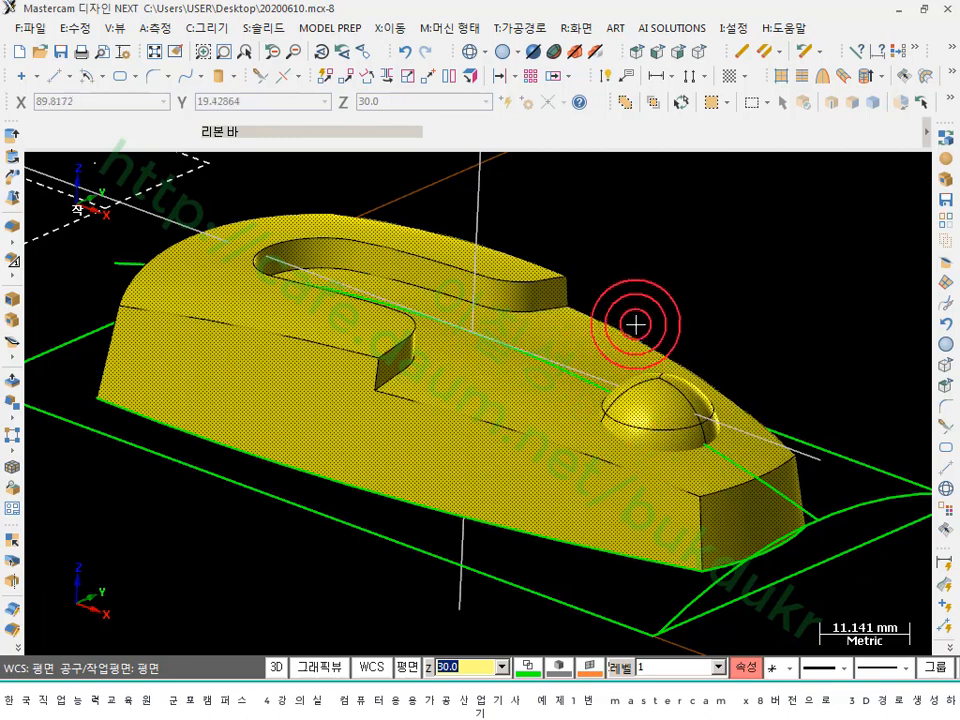
- Combine the iron body as target and the sphere as tool body with a Boolean Add, and select the result to check it
{"action": "left_click", "coordinate": [264, 28]}
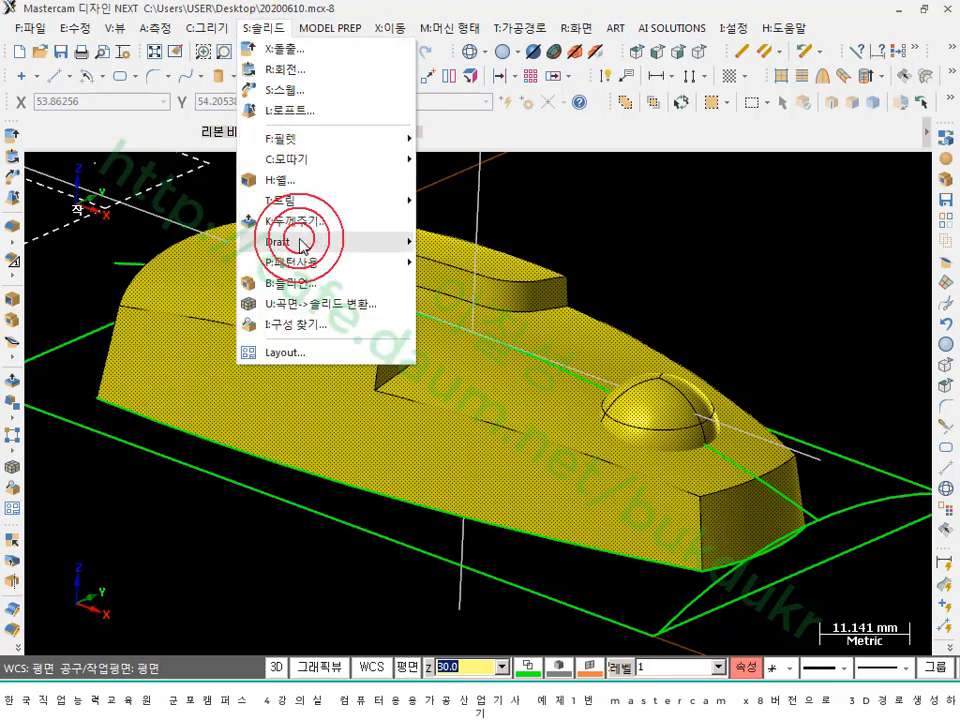
{"action": "left_click", "coordinate": [298, 283]}
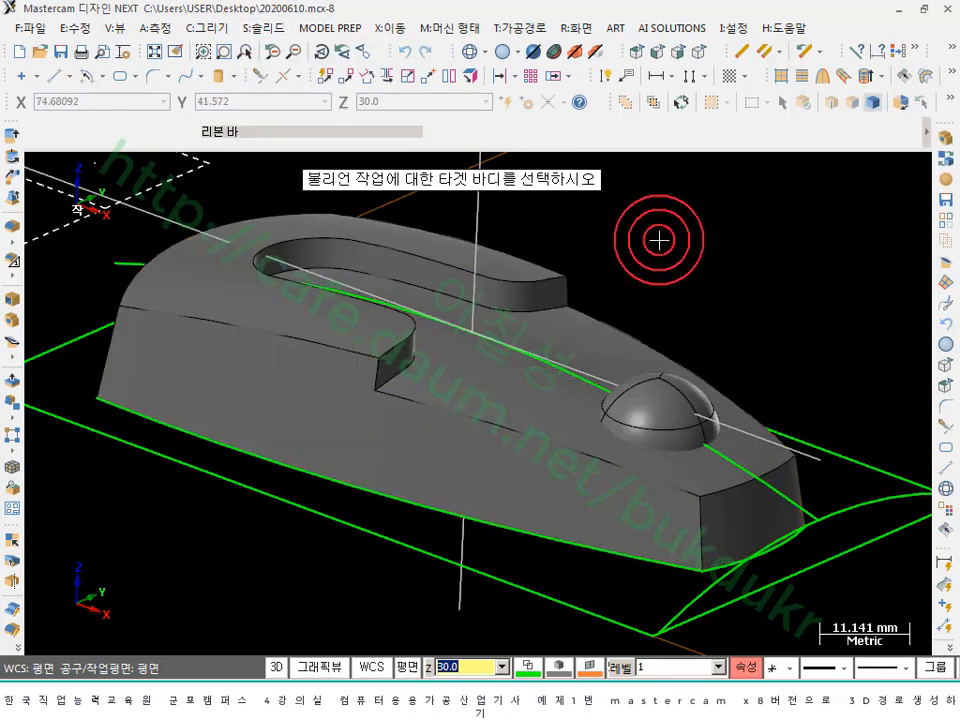
{"action": "left_click", "coordinate": [572, 330]}
{"action": "left_click", "coordinate": [666, 410]}
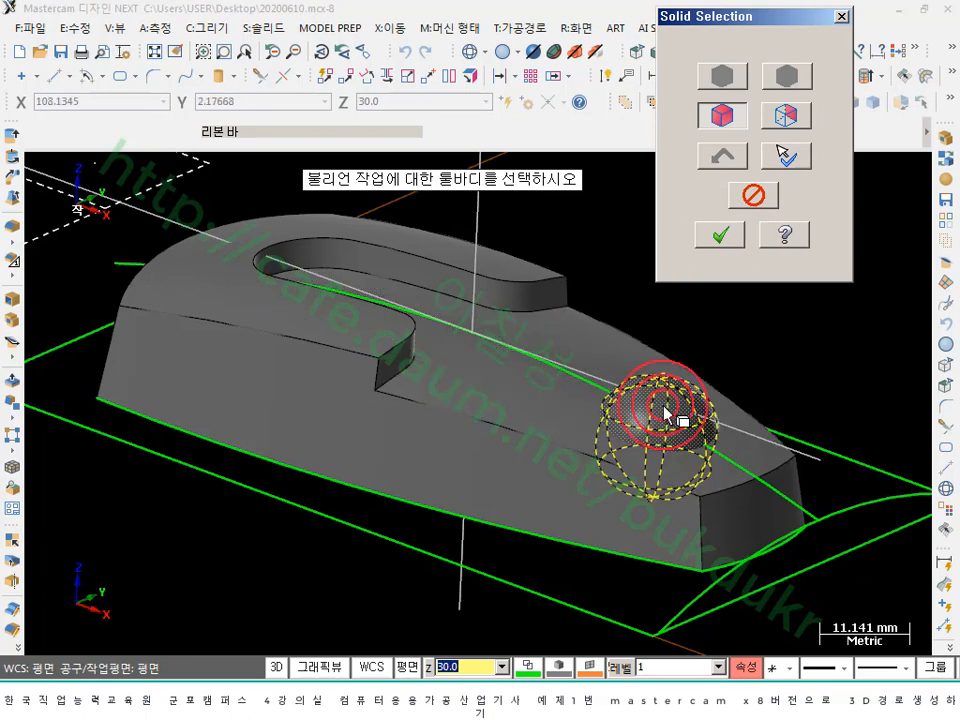
{"action": "left_click", "coordinate": [720, 236]}
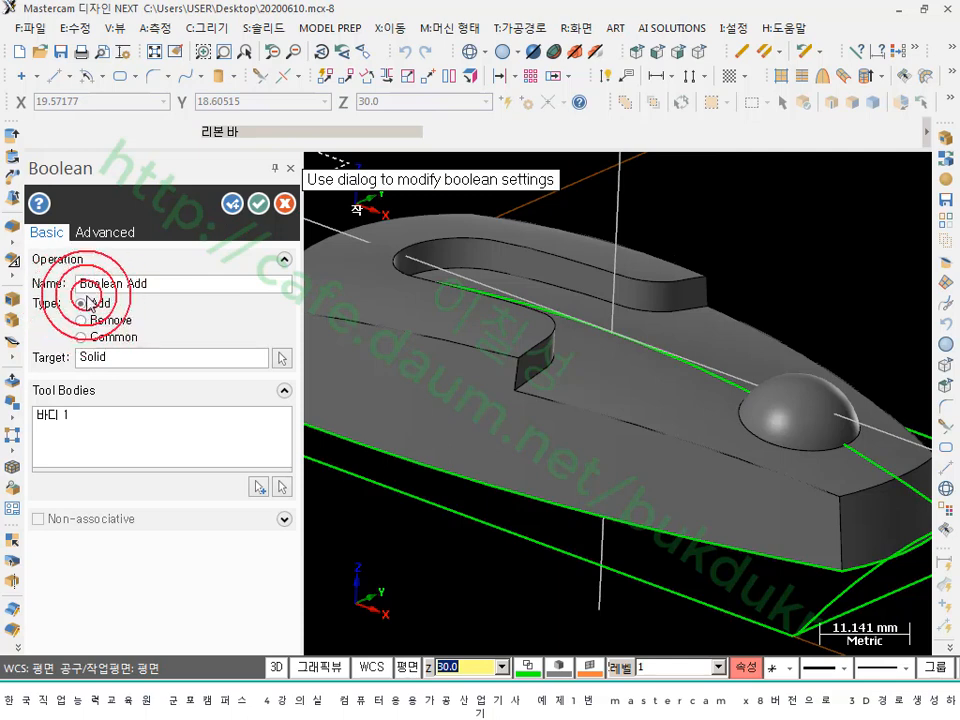
{"action": "left_click", "coordinate": [258, 204]}
{"action": "left_click", "coordinate": [268, 279]}
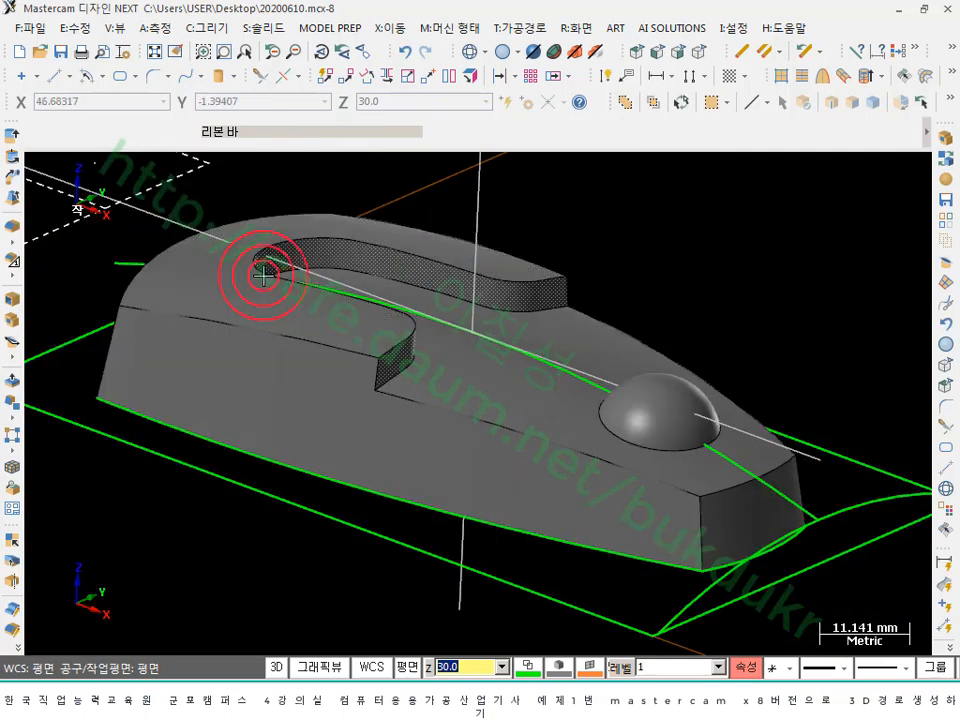
{"action": "left_click", "coordinate": [263, 285]}
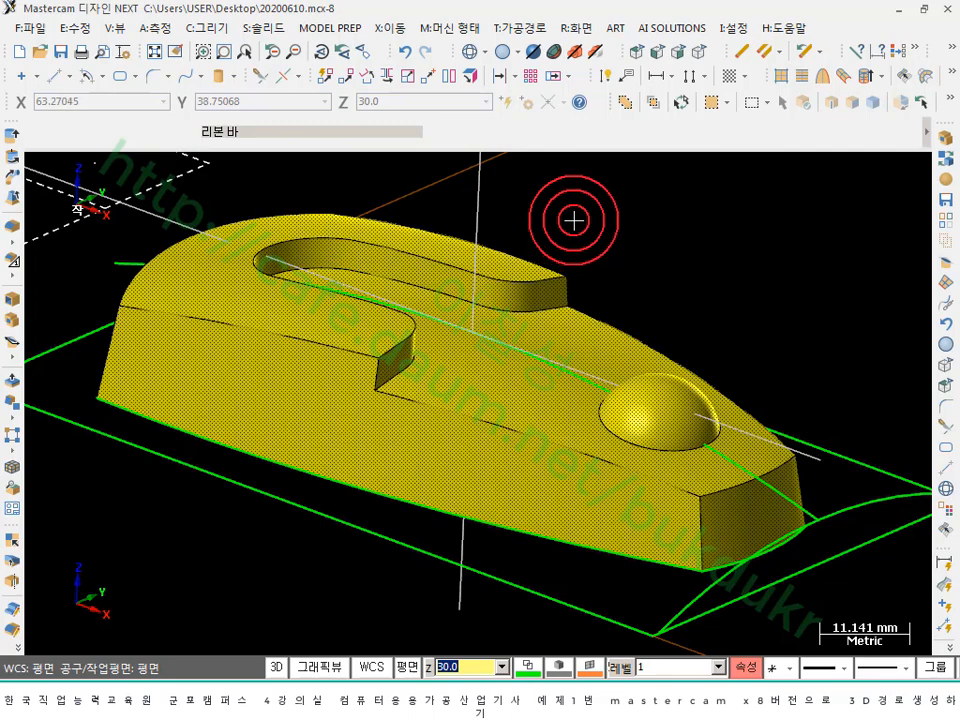
- Switch to the drawing in the image viewer and examine the plan and section views for the remaining fillet radii
{"action": "left_click", "coordinate": [441, 702]}
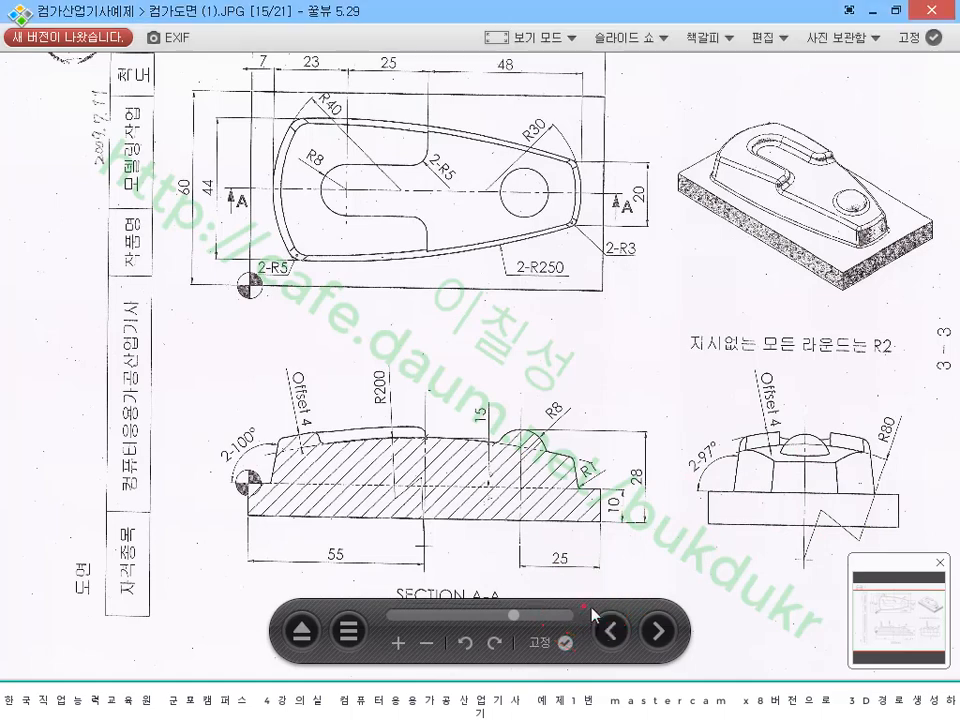
{"action": "left_click", "coordinate": [566, 641]}
{"action": "mouse_move", "coordinate": [567, 587]}
{"action": "left_mouse_down"}
{"action": "mouse_move", "coordinate": [592, 418]}
{"action": "mouse_move", "coordinate": [608, 403]}
{"action": "mouse_move", "coordinate": [505, 378]}
{"action": "mouse_move", "coordinate": [506, 392]}
{"action": "mouse_move", "coordinate": [525, 390]}
{"action": "left_mouse_up"}
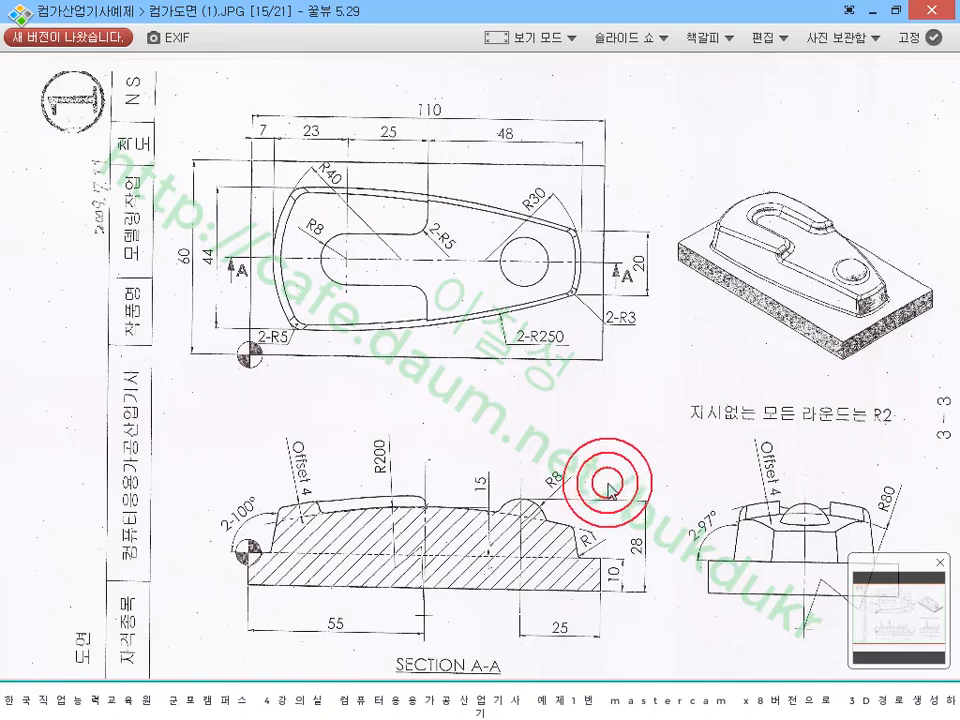
{"action": "scroll", "coordinate": [608, 482], "scroll_direction": "down", "scroll_amount": 1}
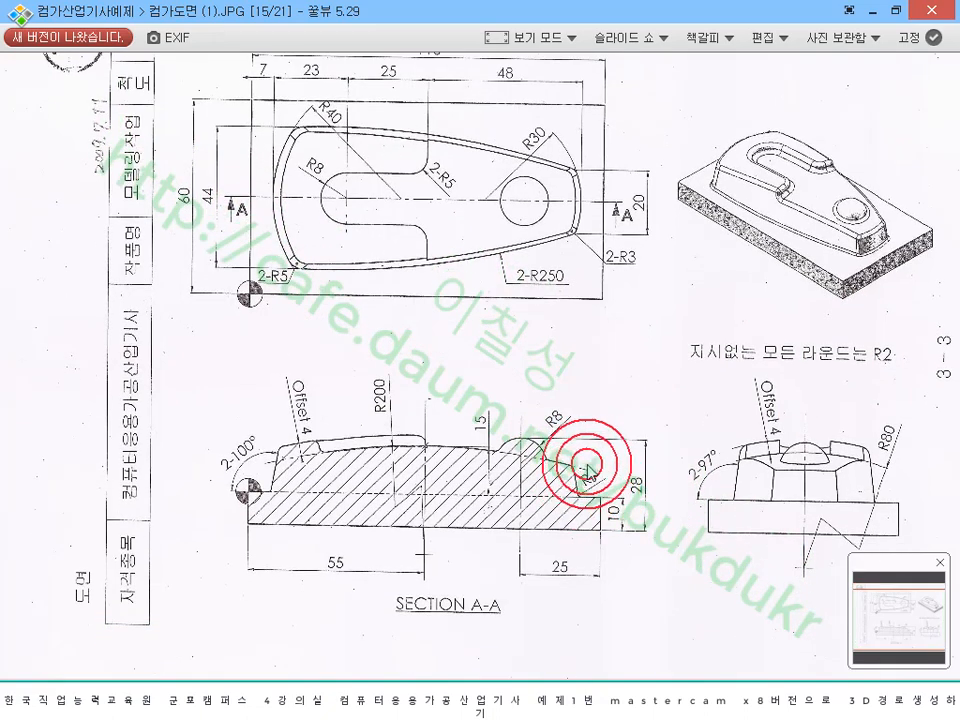
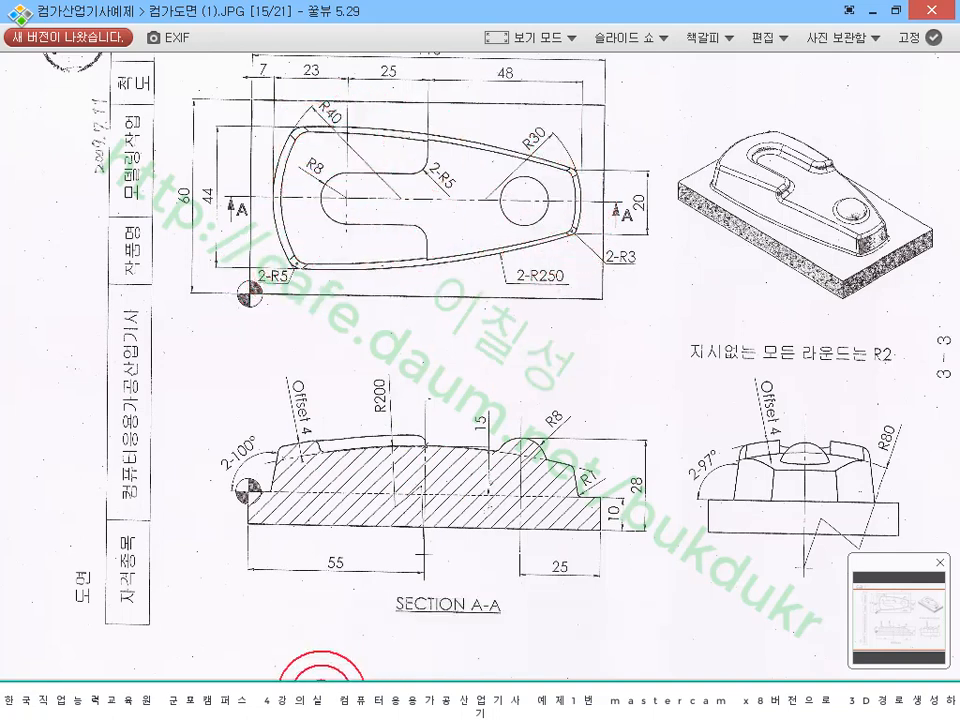
- Switch back to Mastercam, clear the solid selection, and start a constant radius solid fillet with edge selection
{"action": "left_click", "coordinate": [320, 694]}
{"action": "scroll", "coordinate": [442, 400], "scroll_direction": "down", "scroll_amount": 3}
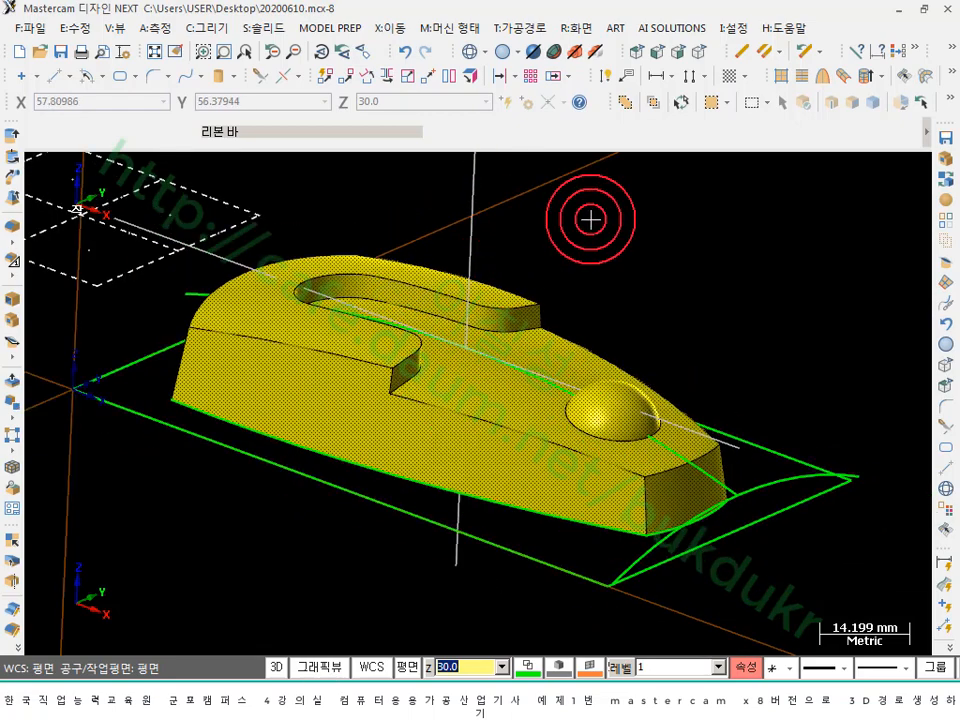
{"action": "key", "text": "Escape"}
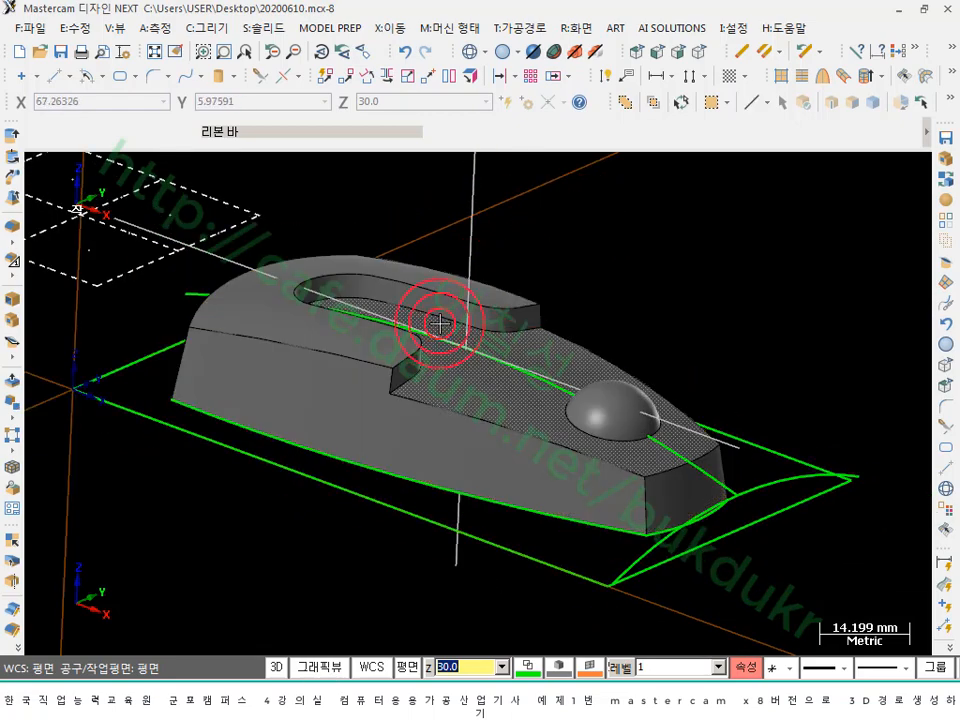
{"action": "mouse_move", "coordinate": [431, 325]}
{"action": "middle_mouse_down"}
{"action": "mouse_move", "coordinate": [437, 372]}
{"action": "mouse_move", "coordinate": [523, 402]}
{"action": "mouse_move", "coordinate": [527, 419]}
{"action": "middle_mouse_up"}
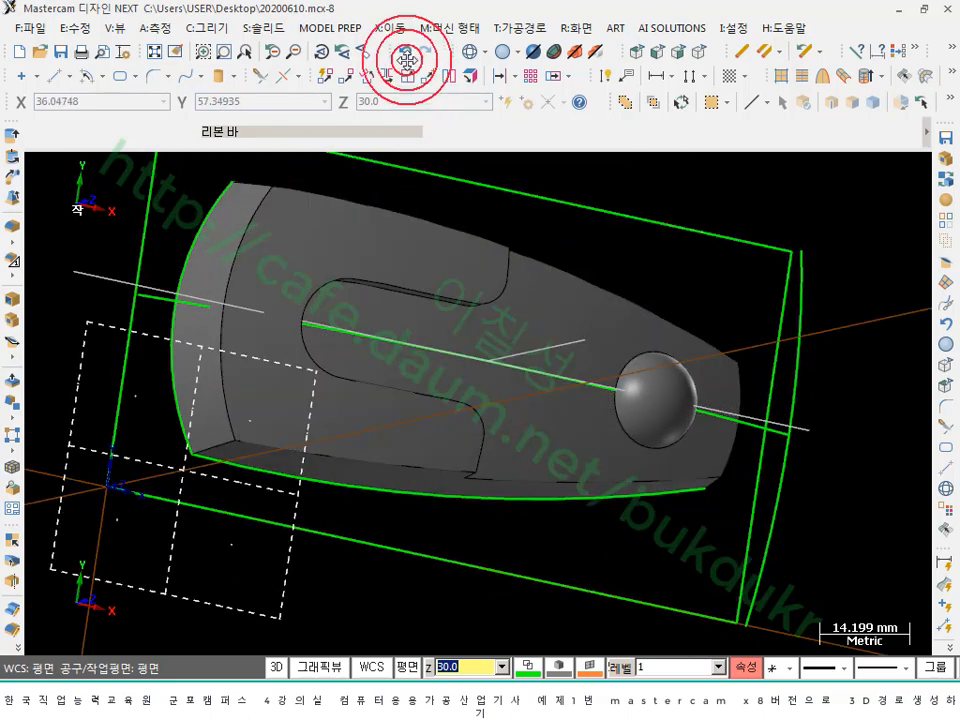
{"action": "left_click", "coordinate": [266, 28]}
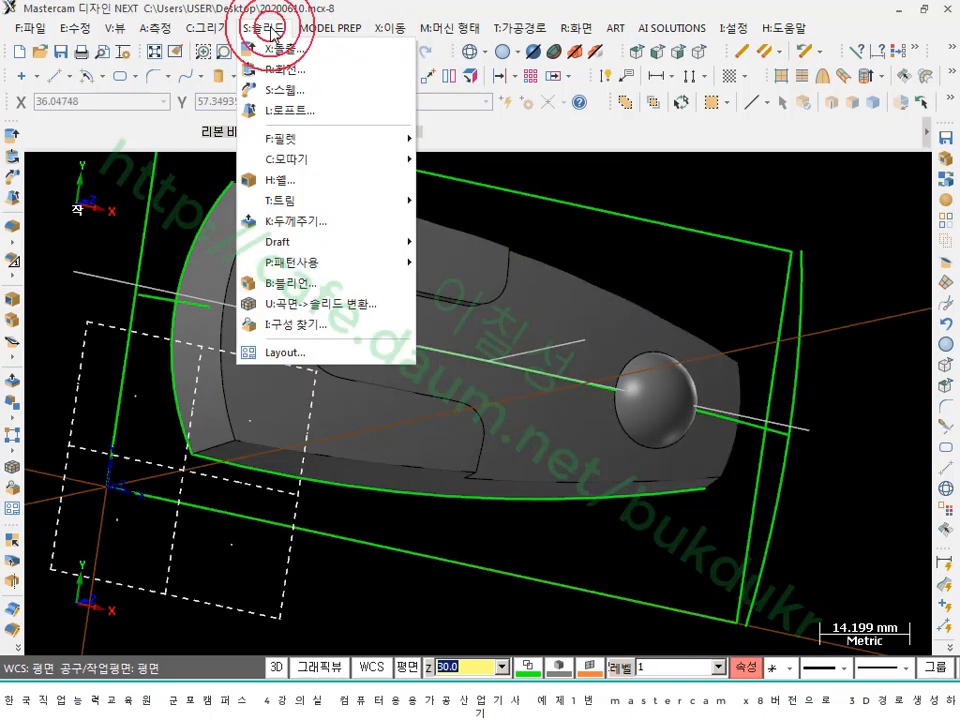
{"action": "mouse_move", "coordinate": [306, 139]}
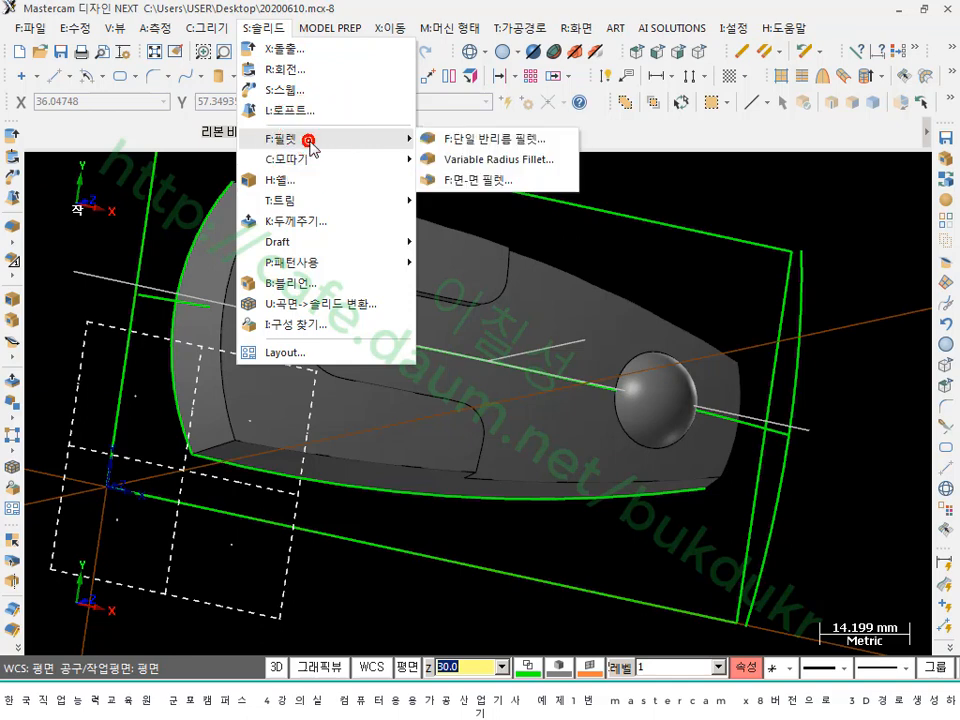
{"action": "left_click", "coordinate": [490, 150]}
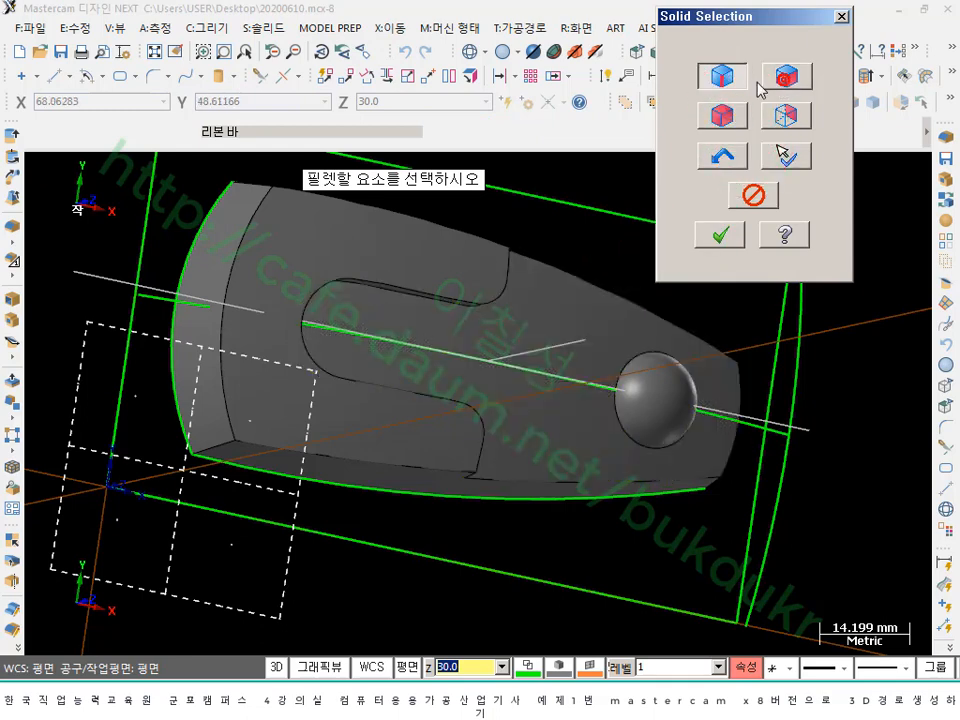
{"action": "left_click", "coordinate": [720, 67]}
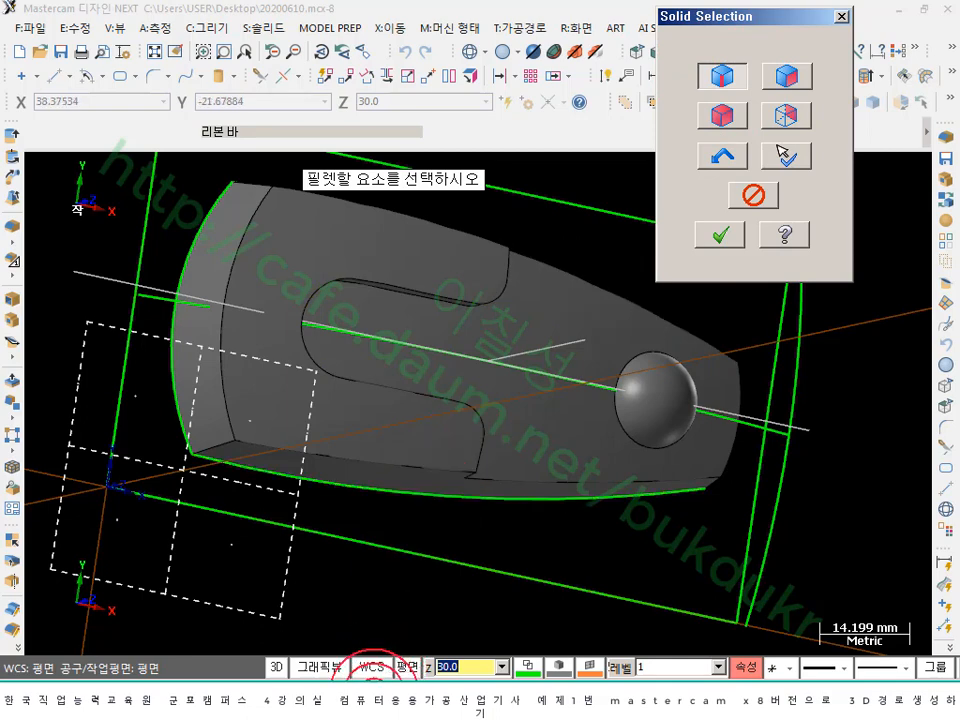
- Mark the edge, face, body, back-face, undo and validation options of the Solid Selection dialog with temporary markup, and clear the markup
{"action": "left_click", "coordinate": [374, 696]}
{"action": "mouse_move", "coordinate": [697, 92]}
{"action": "left_mouse_down"}
{"action": "mouse_move", "coordinate": [715, 57]}
{"action": "mouse_move", "coordinate": [744, 58]}
{"action": "mouse_move", "coordinate": [750, 90]}
{"action": "mouse_move", "coordinate": [823, 92]}
{"action": "left_mouse_up"}
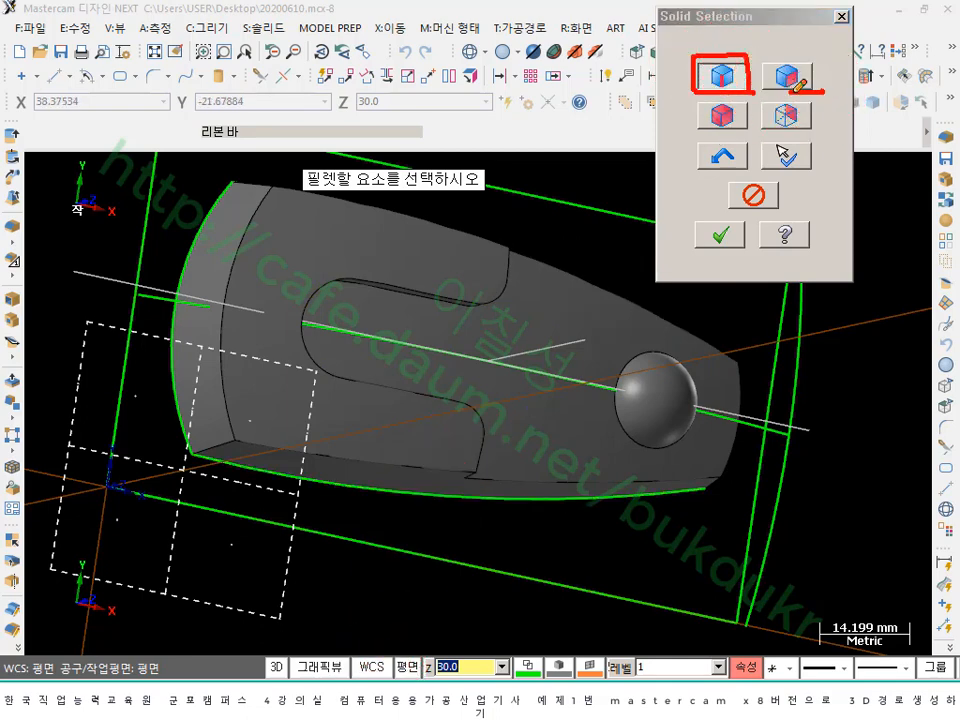
{"action": "mouse_move", "coordinate": [755, 92]}
{"action": "left_mouse_down"}
{"action": "mouse_move", "coordinate": [752, 45]}
{"action": "mouse_move", "coordinate": [808, 60]}
{"action": "mouse_move", "coordinate": [825, 84]}
{"action": "left_mouse_up"}
{"action": "mouse_move", "coordinate": [724, 138]}
{"action": "left_mouse_down"}
{"action": "mouse_move", "coordinate": [748, 134]}
{"action": "mouse_move", "coordinate": [721, 87]}
{"action": "left_mouse_up"}
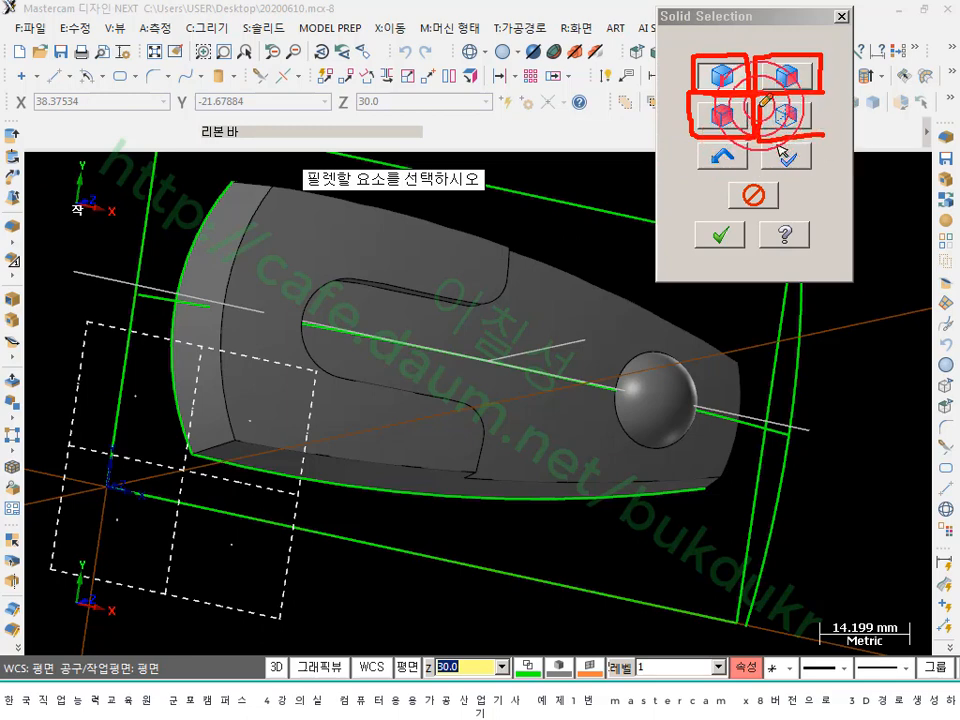
{"action": "mouse_move", "coordinate": [788, 95]}
{"action": "left_mouse_down"}
{"action": "mouse_move", "coordinate": [822, 98]}
{"action": "mouse_move", "coordinate": [828, 128]}
{"action": "left_mouse_up"}
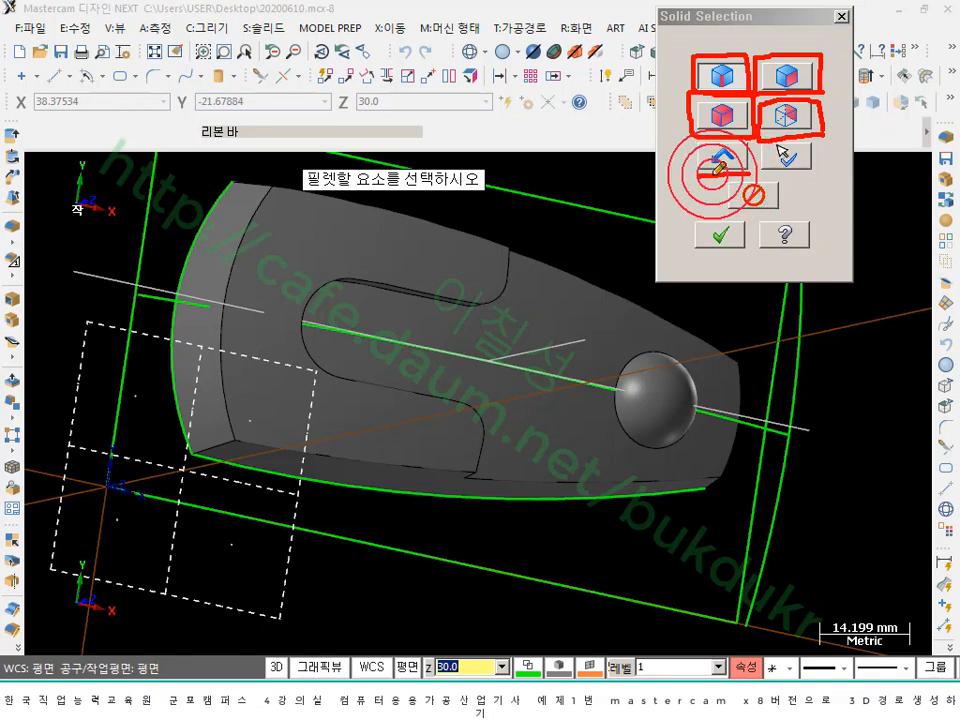
{"action": "left_click_drag", "start_coordinate": [707, 166], "coordinate": [668, 198]}
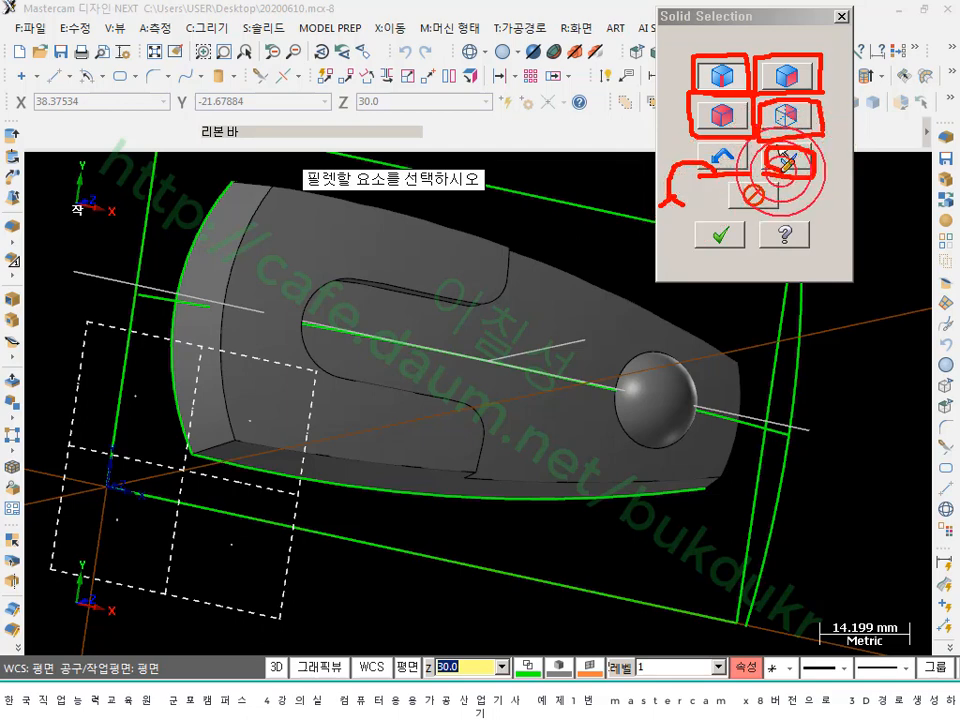
{"action": "mouse_move", "coordinate": [779, 168]}
{"action": "left_mouse_down"}
{"action": "mouse_move", "coordinate": [799, 156]}
{"action": "mouse_move", "coordinate": [793, 161]}
{"action": "mouse_move", "coordinate": [797, 141]}
{"action": "mouse_move", "coordinate": [766, 140]}
{"action": "left_mouse_up"}
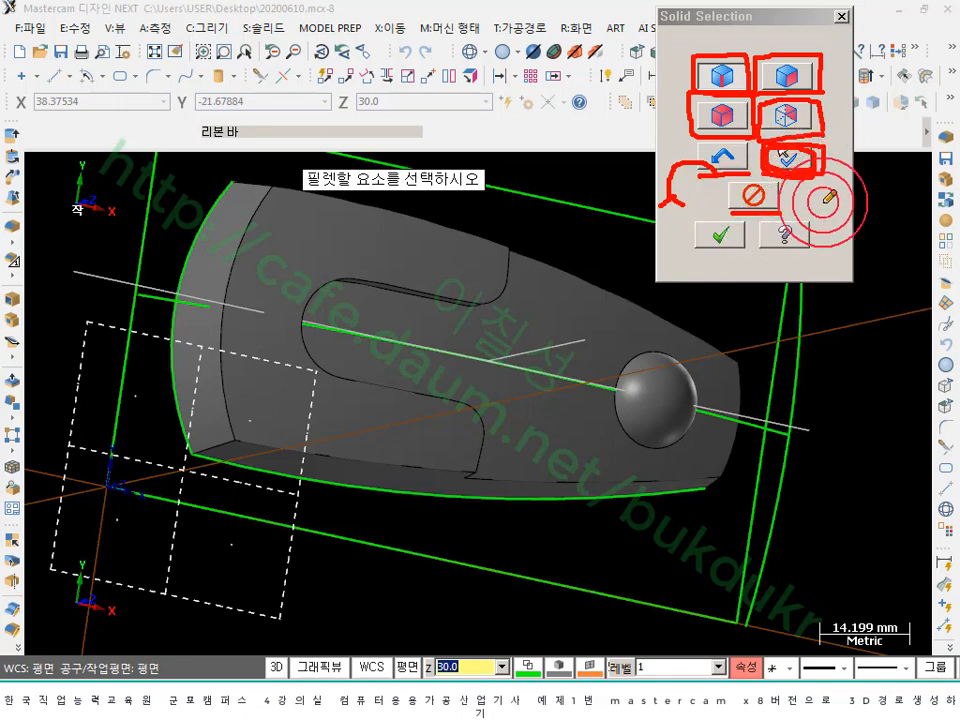
{"action": "right_click", "coordinate": [792, 204]}
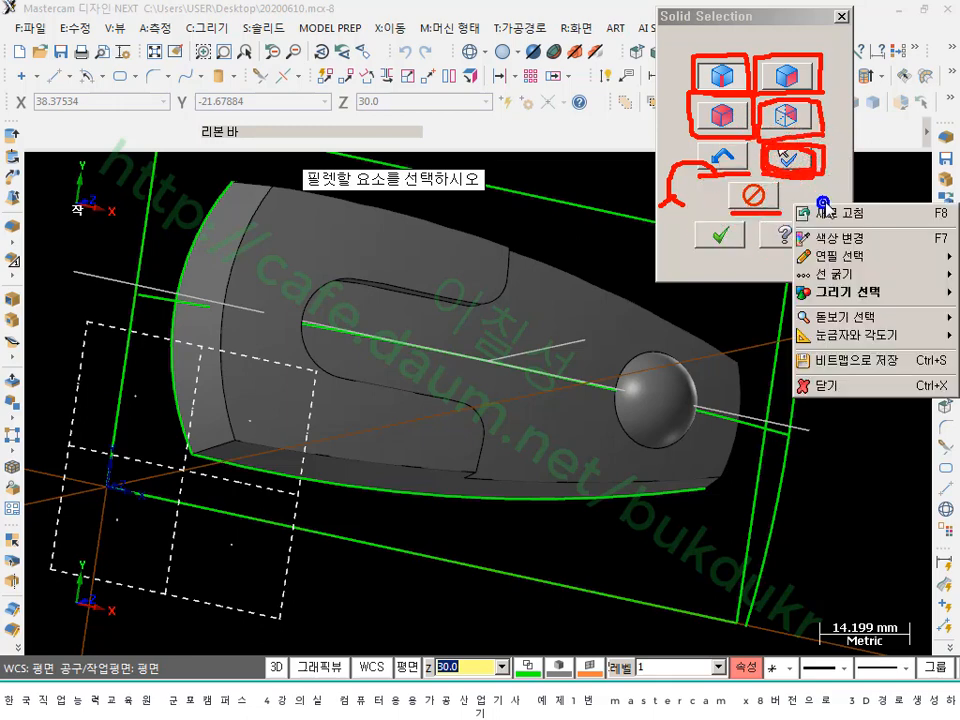
{"action": "left_click", "coordinate": [840, 385]}
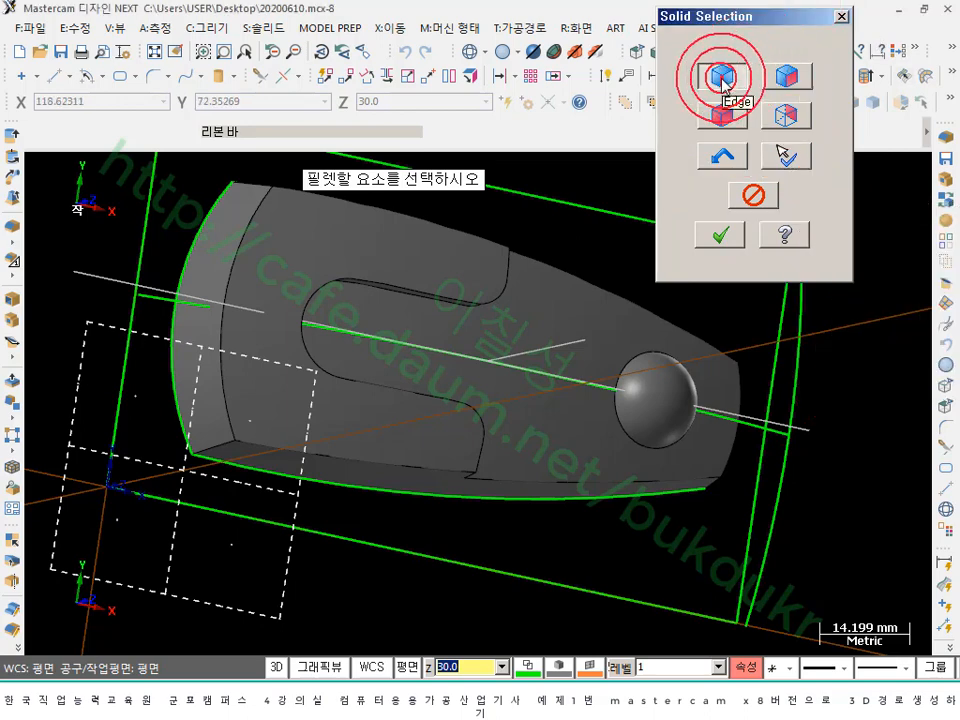
- Fillet the two slanted corner edges at the iron's wide end with radius 5, checking the drawing, and continue with another constant radius fillet
{"action": "left_click", "coordinate": [263, 187]}
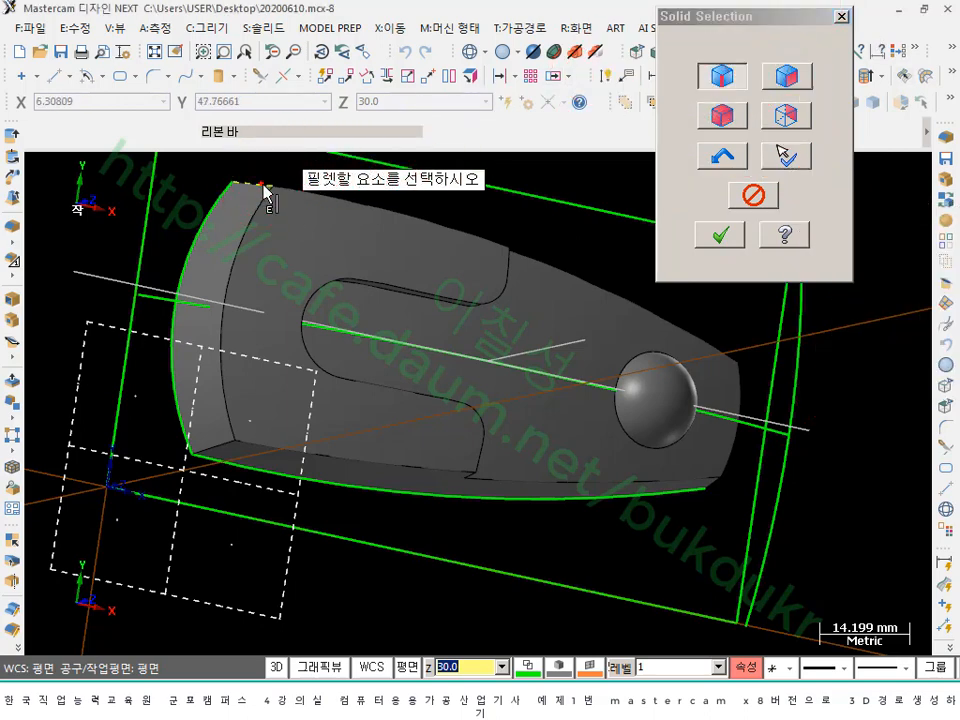
{"action": "middle_click_drag", "start_coordinate": [371, 297], "coordinate": [440, 285]}
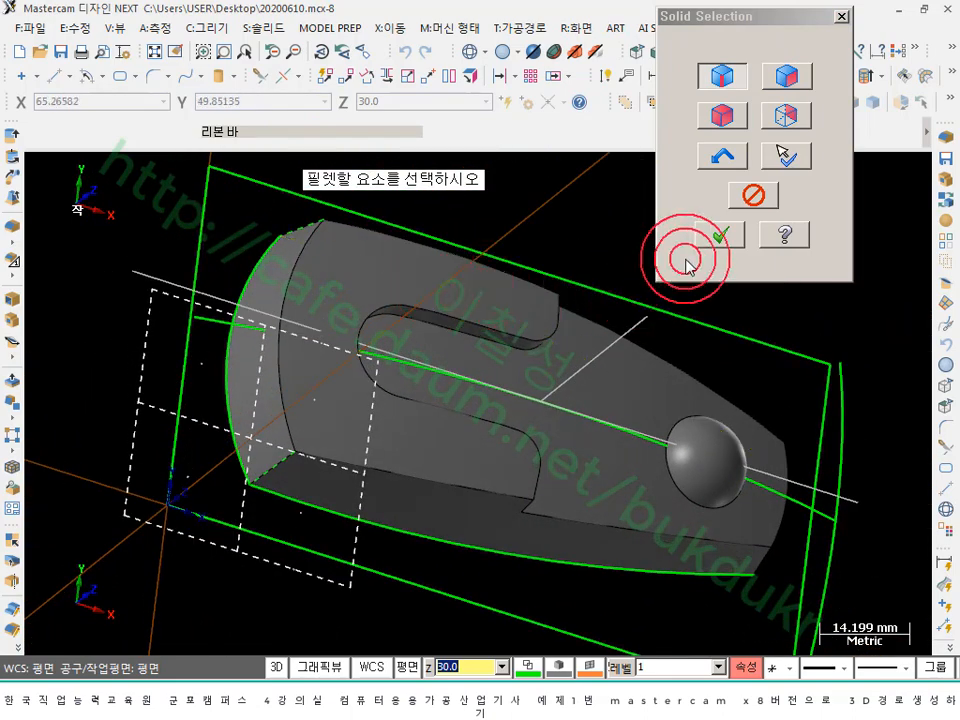
{"action": "left_click", "coordinate": [720, 236]}
{"action": "scroll", "coordinate": [769, 276], "scroll_direction": "down", "scroll_amount": 2}
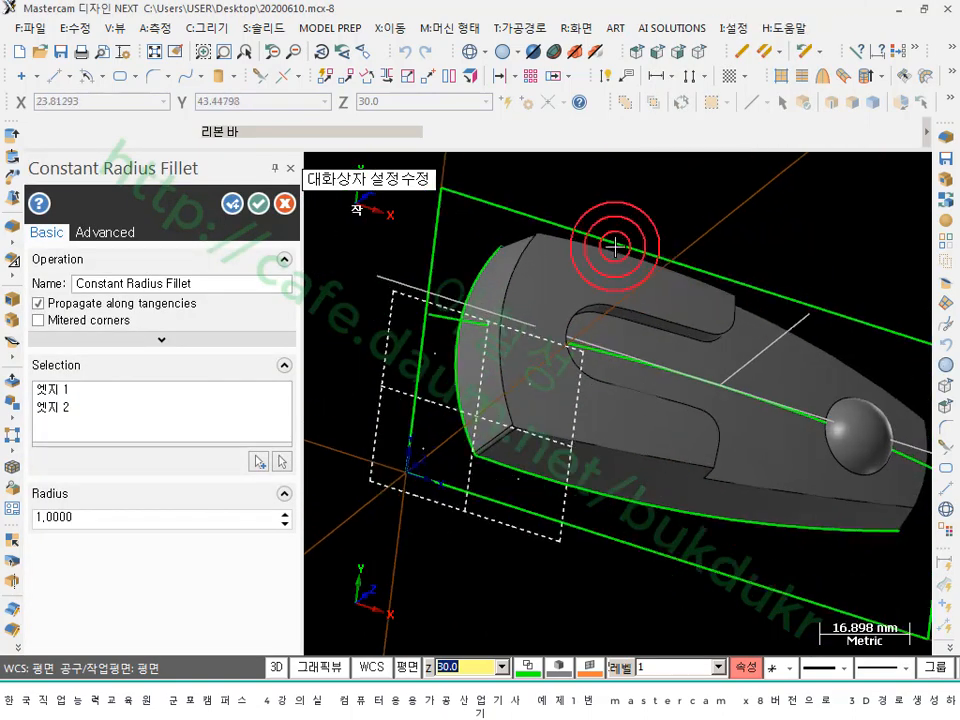
{"action": "double_click", "coordinate": [121, 522]}
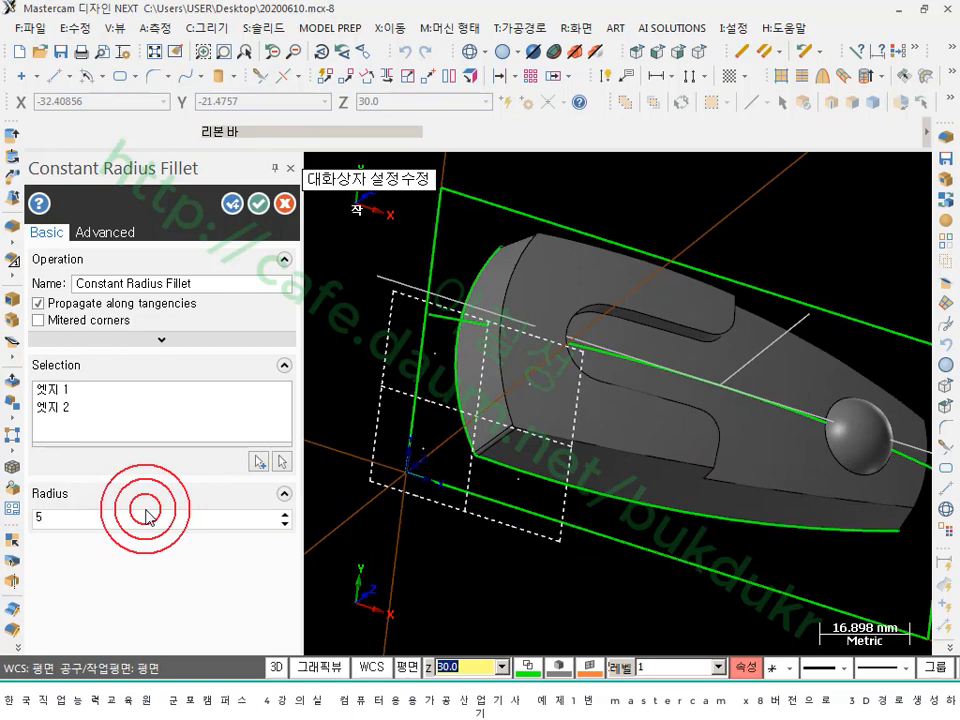
{"action": "scroll", "coordinate": [561, 435], "scroll_direction": "up", "scroll_amount": 5}
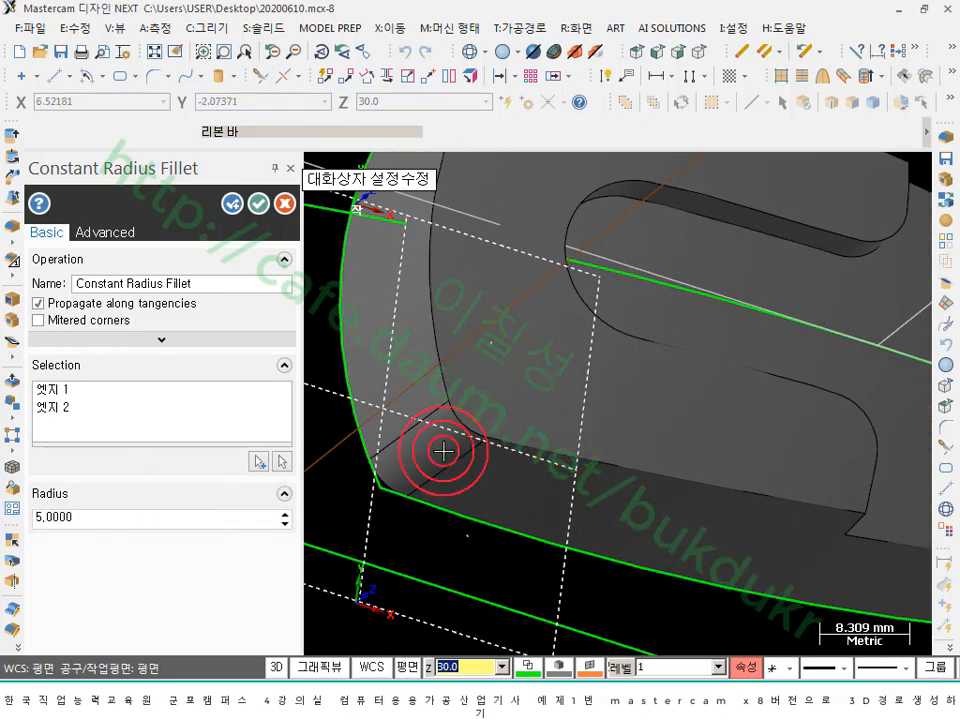
{"action": "scroll", "coordinate": [512, 458], "scroll_direction": "down", "scroll_amount": 3}
{"action": "scroll", "coordinate": [464, 456], "scroll_direction": "down", "scroll_amount": 2}
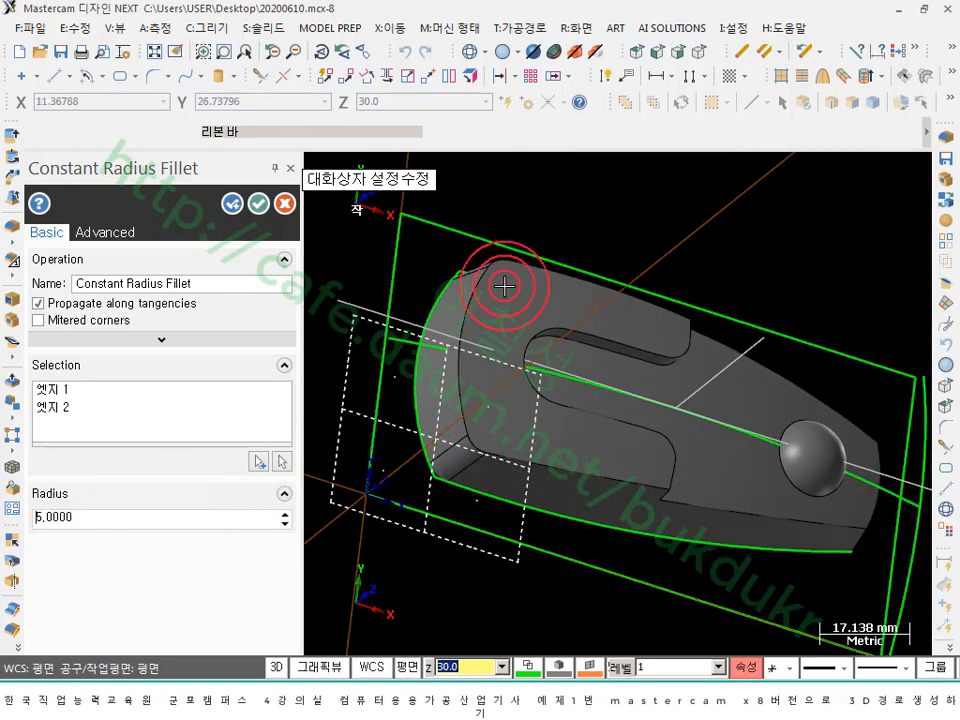
{"action": "left_click", "coordinate": [268, 714]}
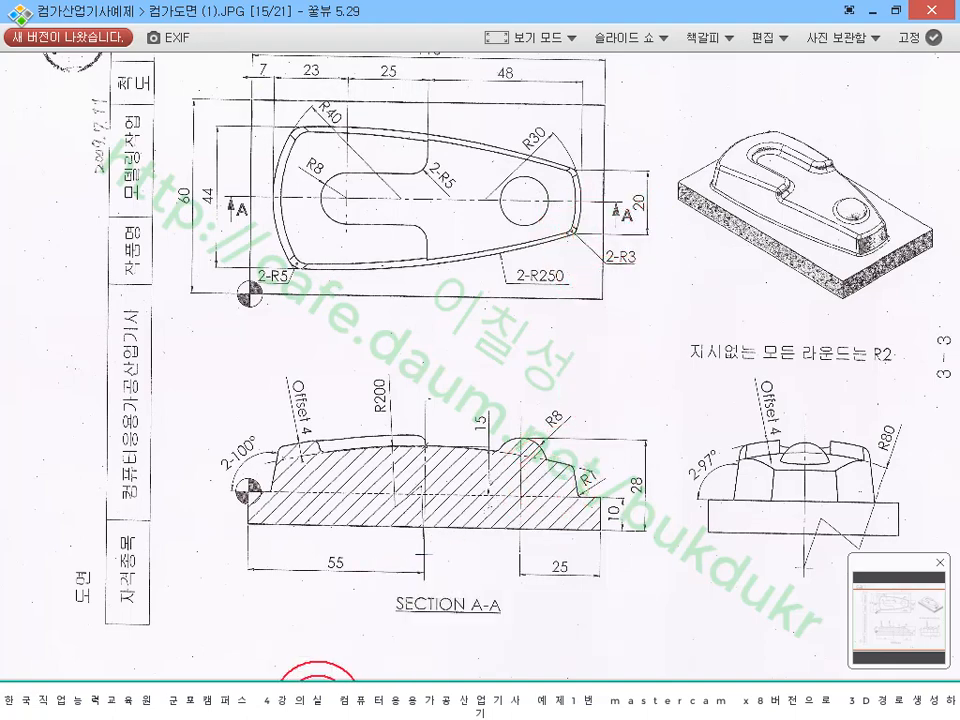
{"action": "left_click", "coordinate": [318, 705]}
{"action": "scroll", "coordinate": [400, 365], "scroll_direction": "down", "scroll_amount": 5}
{"action": "scroll", "coordinate": [727, 476], "scroll_direction": "up", "scroll_amount": 1}
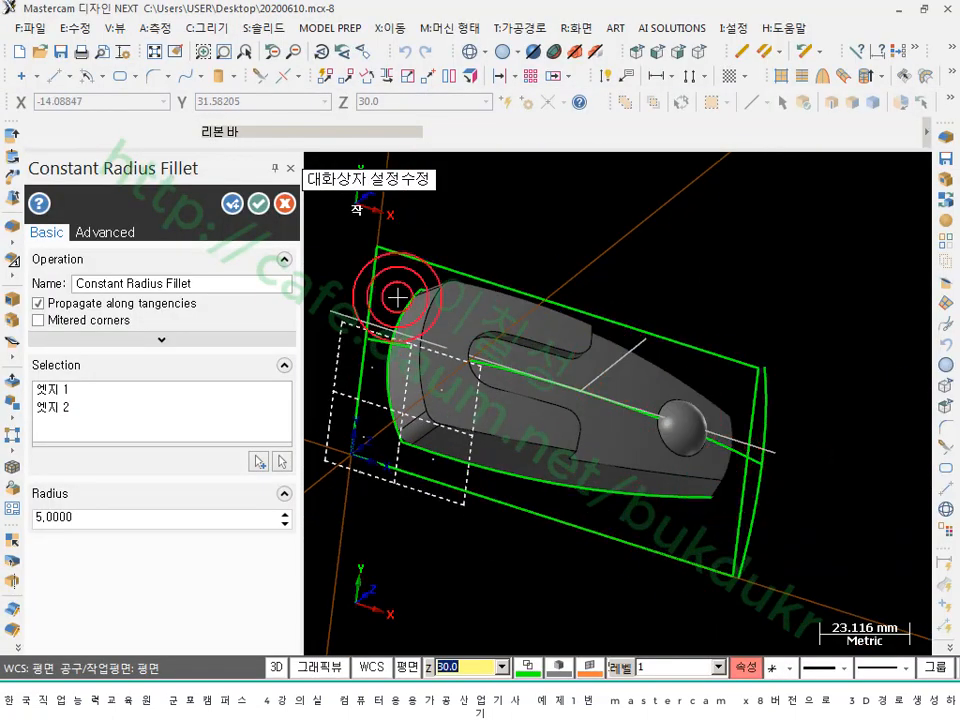
{"action": "left_click", "coordinate": [238, 208]}
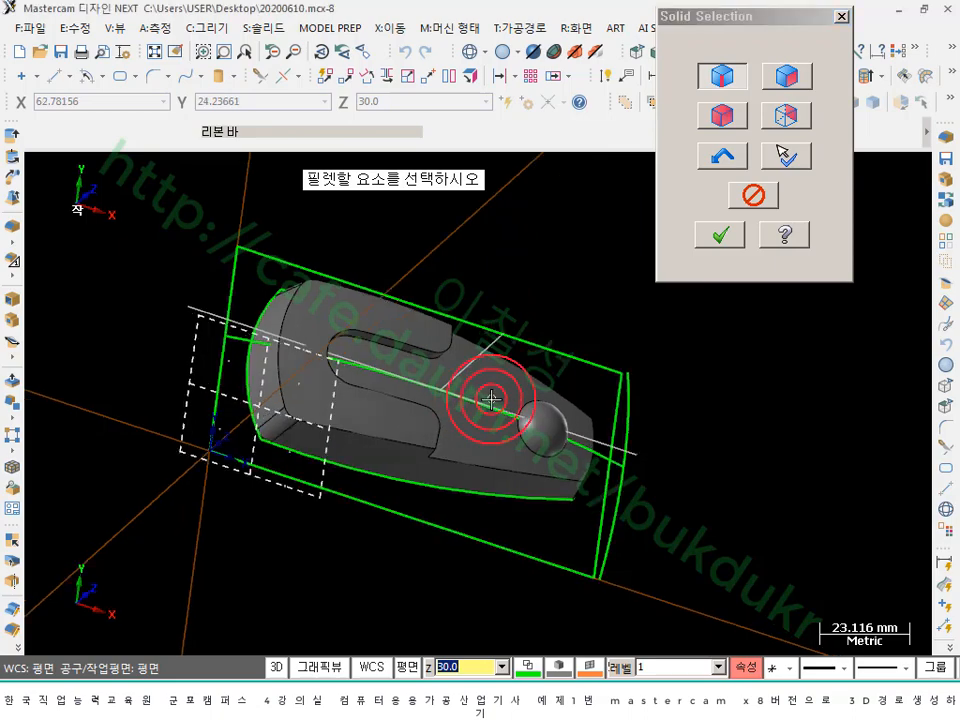
- Fillet the two slanted corner edges at the iron's narrow end with radius 3, and accept the fillet
{"action": "middle_click_drag", "start_coordinate": [491, 399], "coordinate": [274, 332]}
{"action": "scroll", "coordinate": [628, 493], "scroll_direction": "up", "scroll_amount": 2}
{"action": "scroll", "coordinate": [487, 426], "scroll_direction": "up", "scroll_amount": 3}
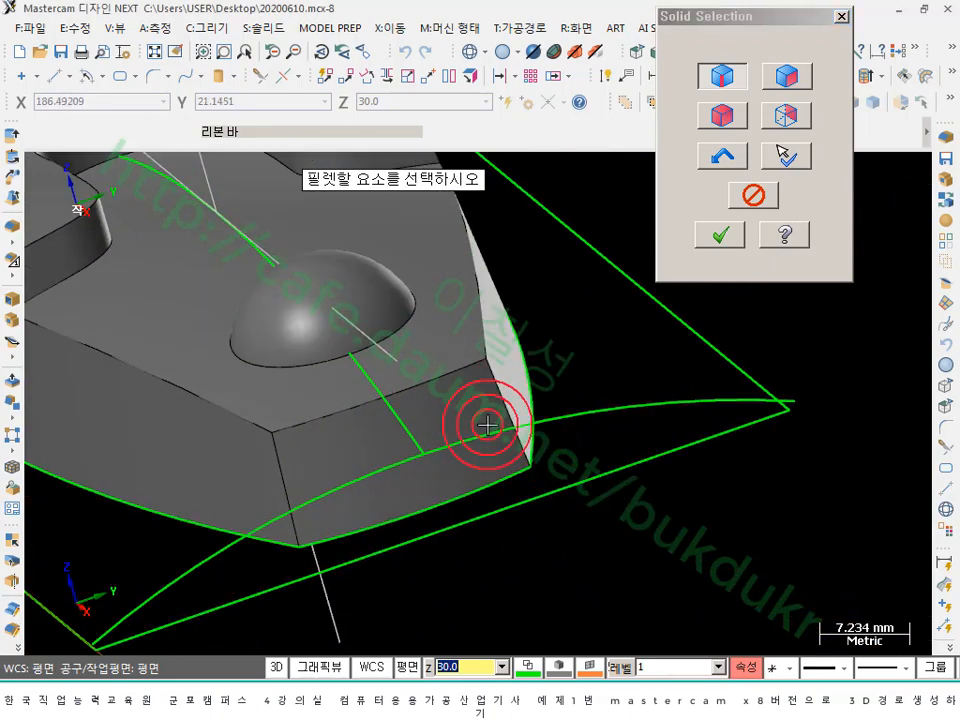
{"action": "left_click", "coordinate": [287, 480]}
{"action": "left_click", "coordinate": [722, 233]}
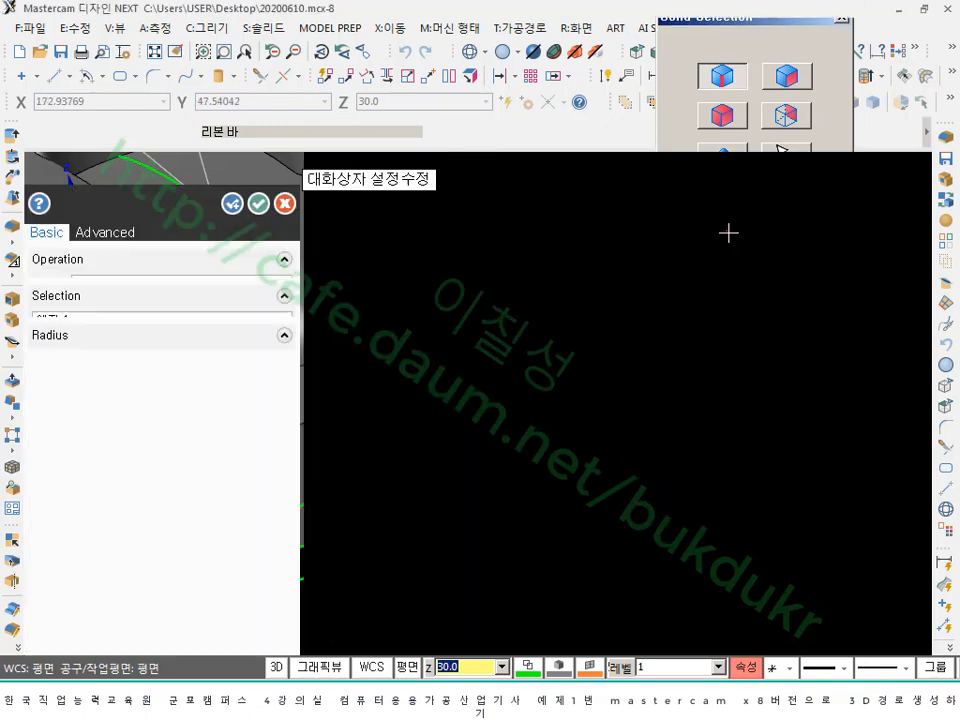
{"action": "left_click", "coordinate": [118, 519]}
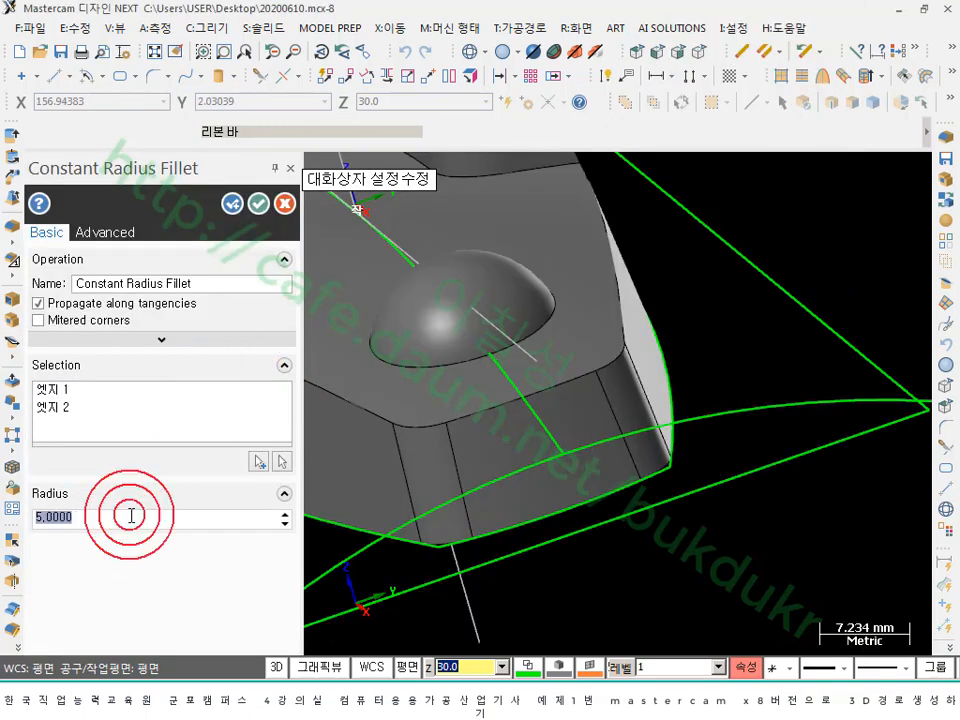
{"action": "type", "text": "3"}
{"action": "left_click", "coordinate": [258, 203]}
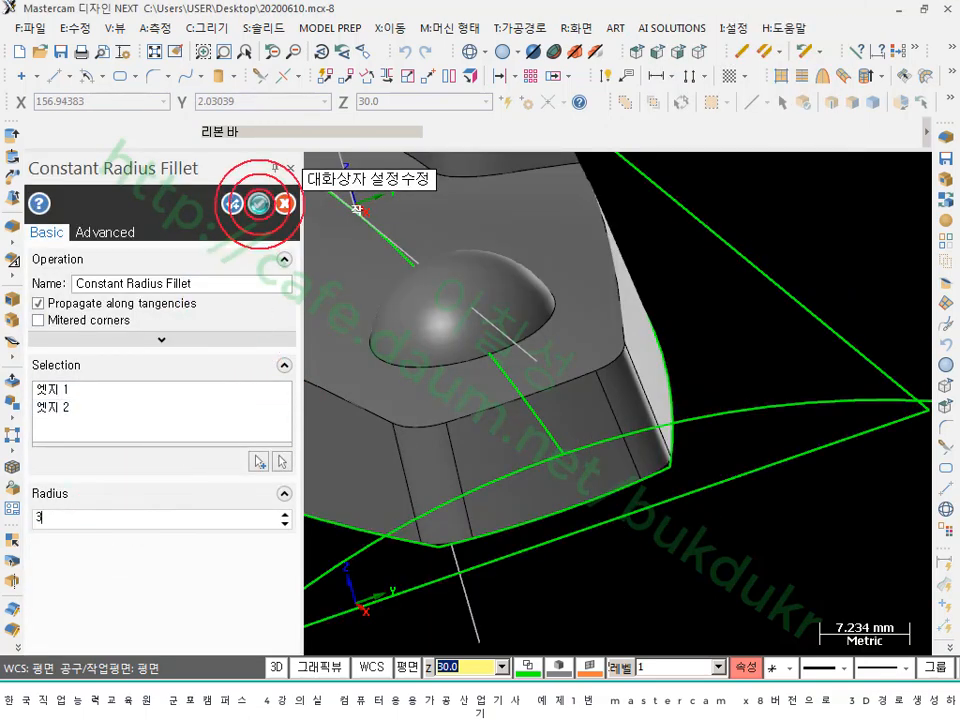
- Inspect the filleted corners, circle the 10 base thickness in the drawing's section view with temporary markup, and clear the markup
{"action": "scroll", "coordinate": [768, 525], "scroll_direction": "down", "scroll_amount": 4}
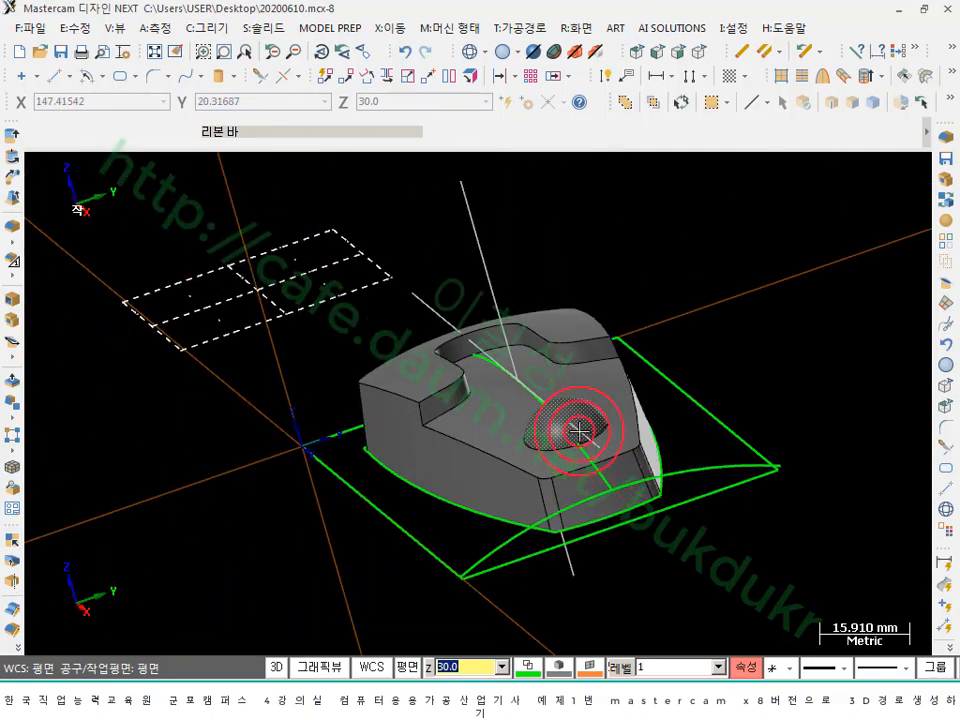
{"action": "middle_click_drag", "start_coordinate": [580, 430], "coordinate": [664, 439]}
{"action": "scroll", "coordinate": [386, 444], "scroll_direction": "up", "scroll_amount": 2}
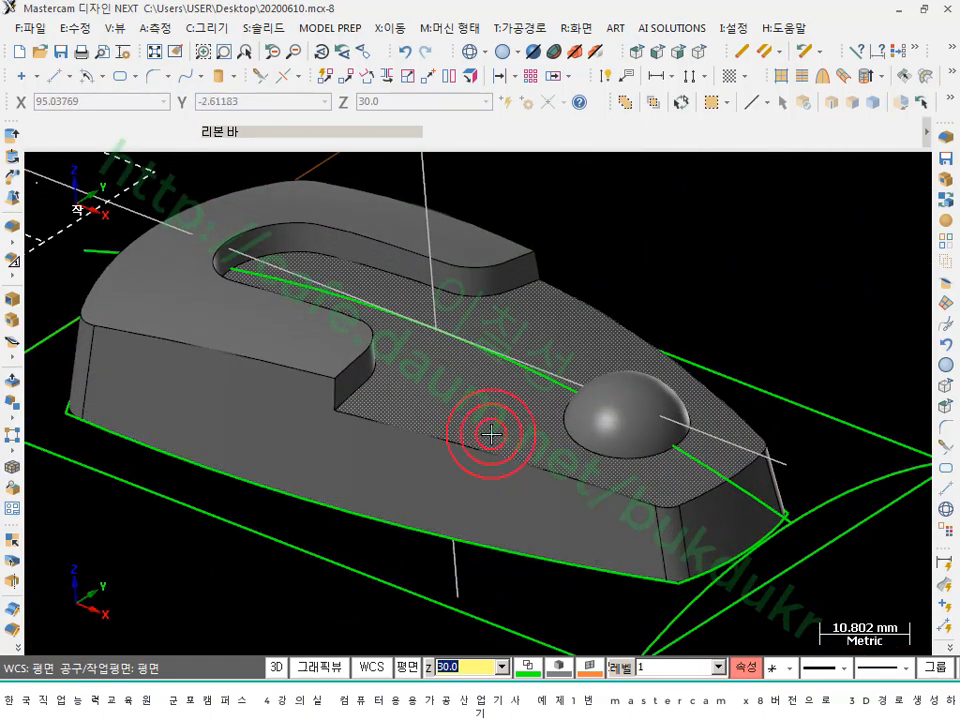
{"action": "middle_click_drag", "start_coordinate": [491, 434], "coordinate": [706, 449]}
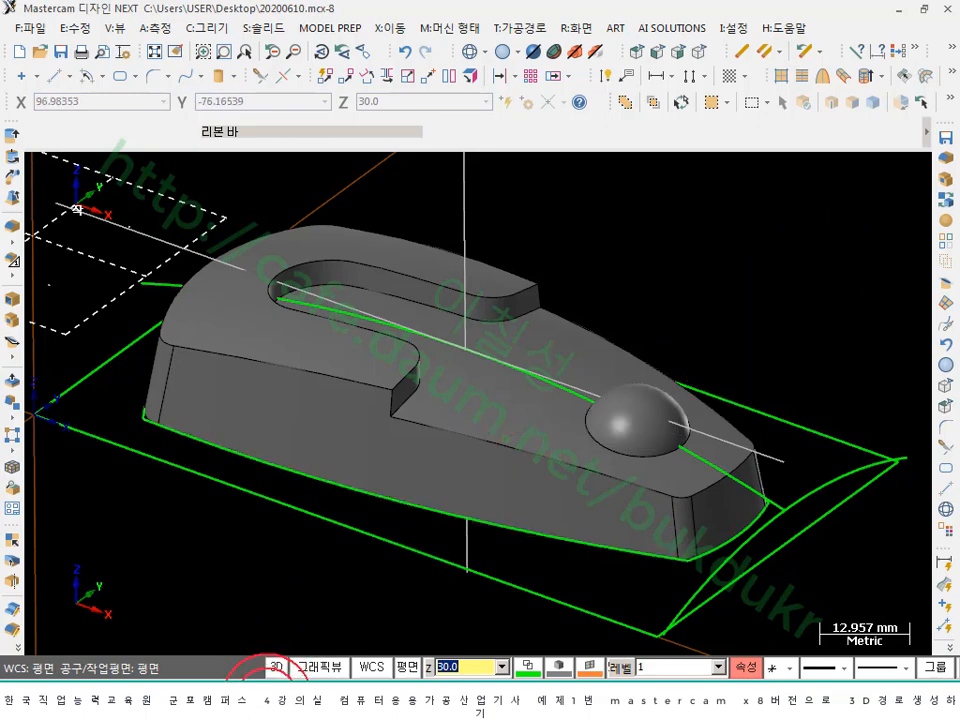
{"action": "key", "text": "alt+Tab"}
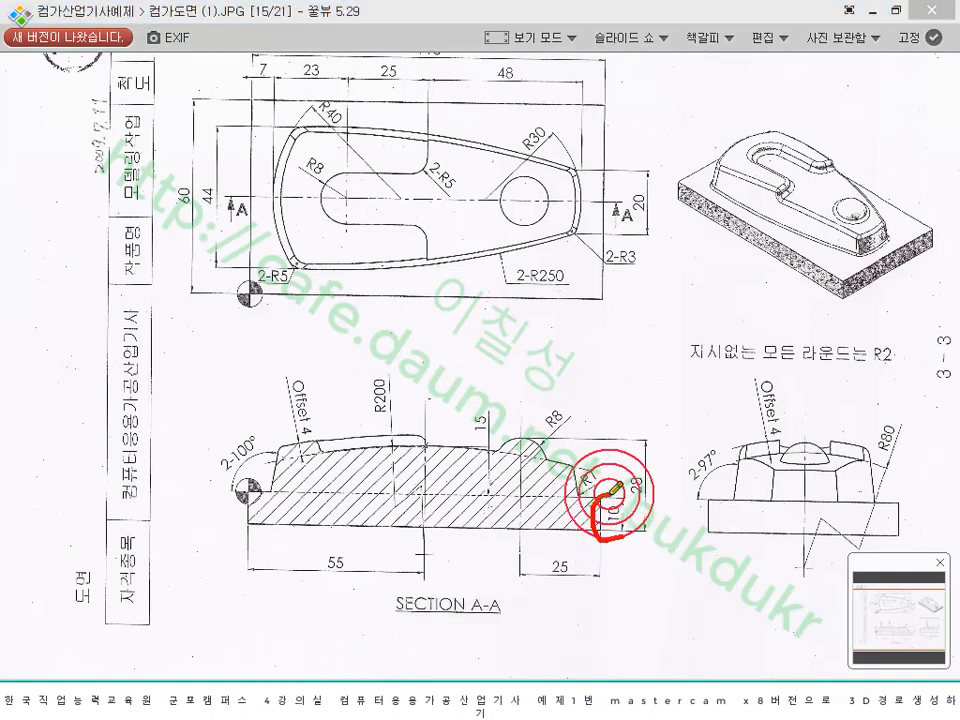
{"action": "left_click_drag", "start_coordinate": [617, 487], "coordinate": [615, 536]}
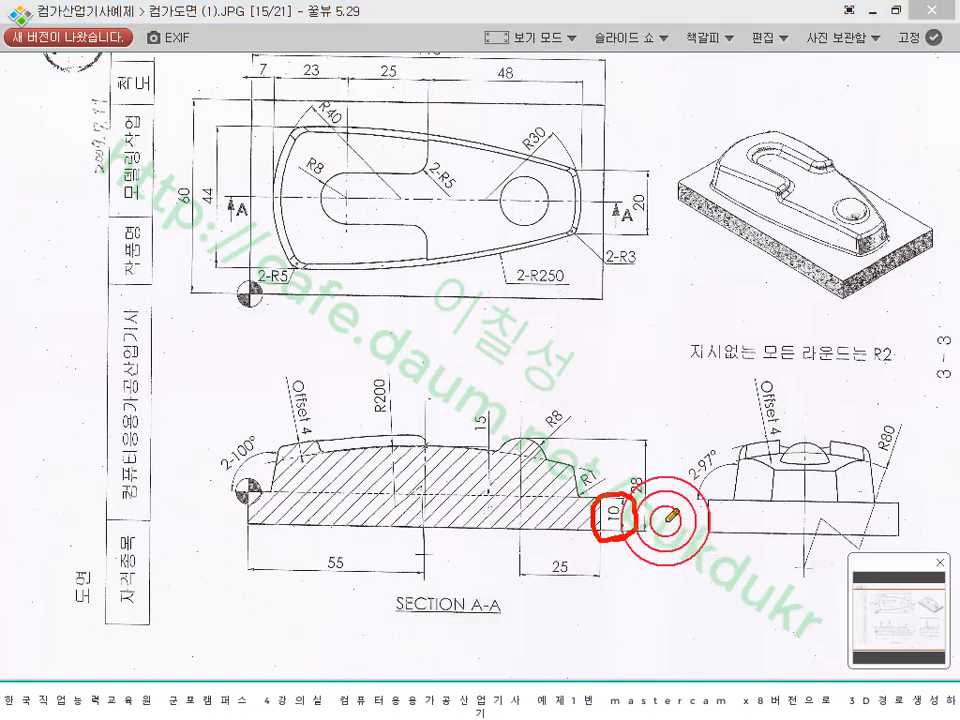
{"action": "right_click", "coordinate": [645, 392]}
{"action": "left_click", "coordinate": [688, 575]}
- Return to Mastercam and start a solid extrusion from the rectangular base outline
{"action": "left_click", "coordinate": [325, 687]}
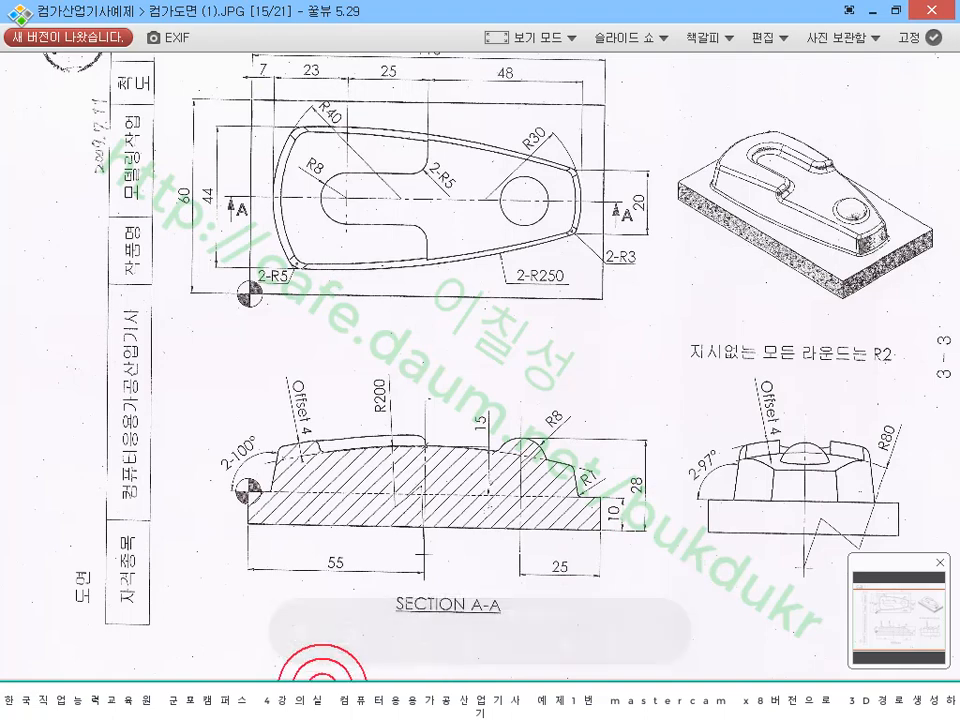
{"action": "left_click", "coordinate": [319, 167]}
{"action": "left_click", "coordinate": [270, 32]}
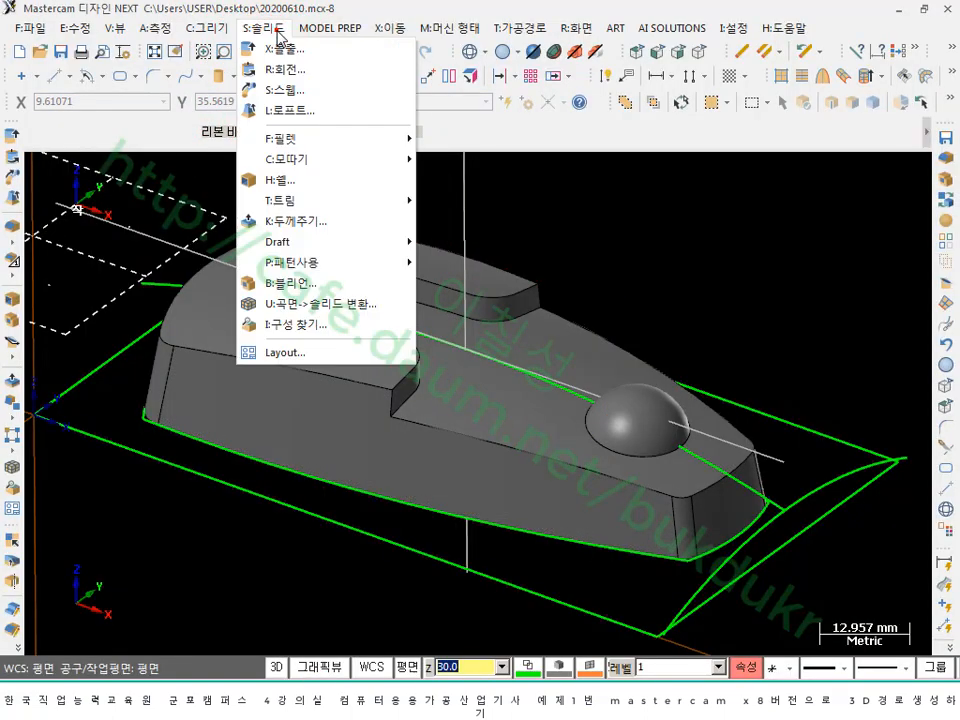
{"action": "left_click", "coordinate": [278, 40]}
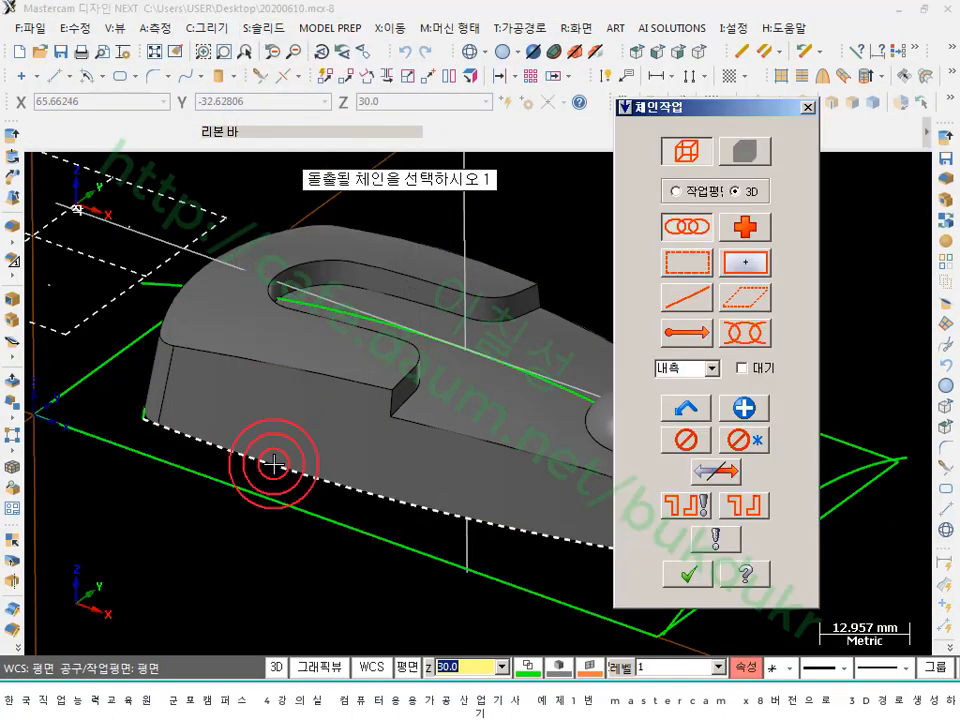
{"action": "left_click", "coordinate": [270, 497]}
{"action": "scroll", "coordinate": [375, 499], "scroll_direction": "down", "scroll_amount": 2}
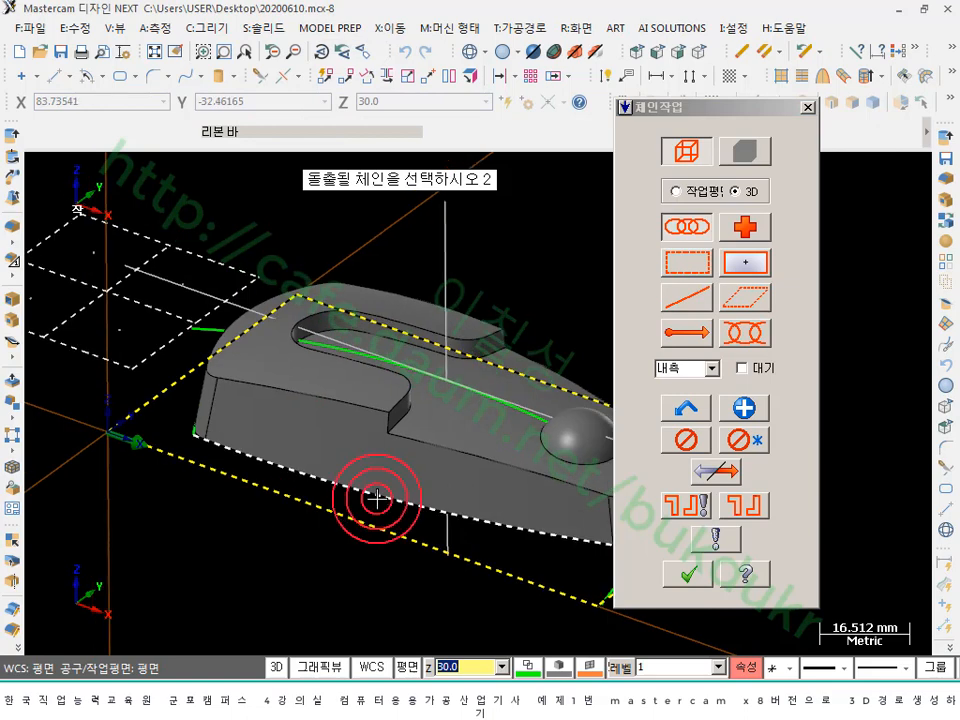
{"action": "left_click", "coordinate": [688, 575]}
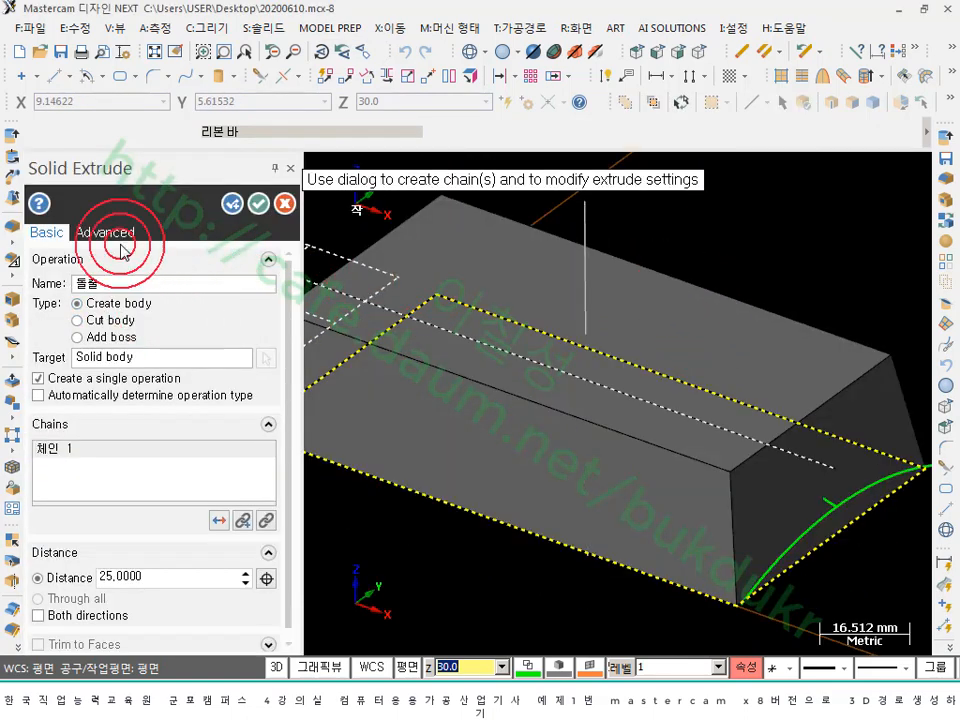
- Turn off the extrusion's draft, reverse its direction to point downward, and set the distance to 10
{"action": "left_click", "coordinate": [120, 246]}
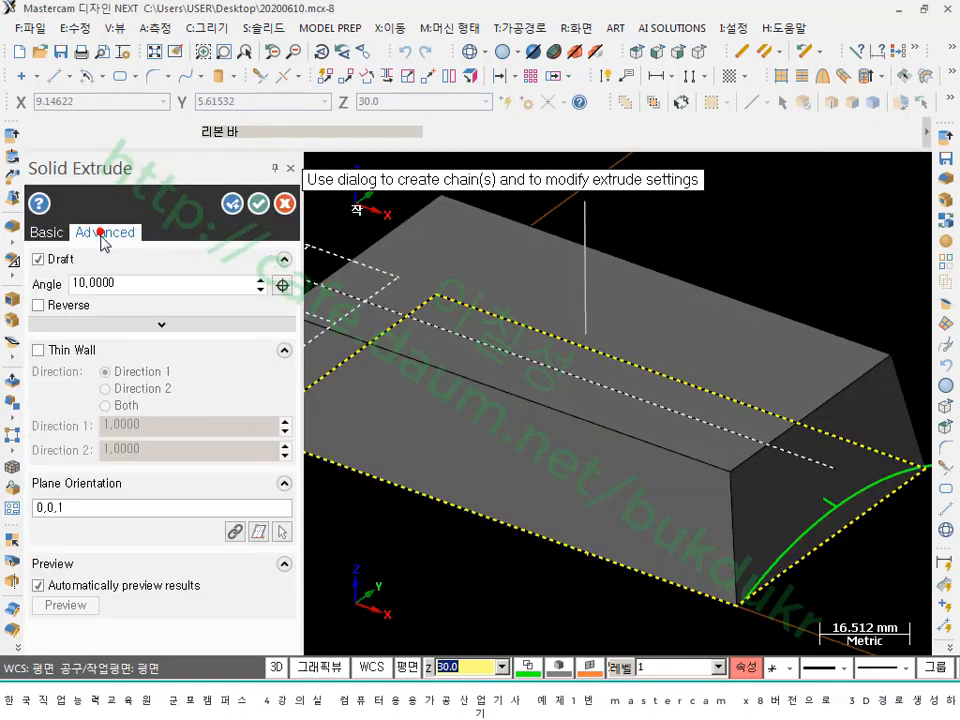
{"action": "left_click", "coordinate": [39, 255]}
{"action": "left_click", "coordinate": [45, 231]}
{"action": "left_click", "coordinate": [218, 520]}
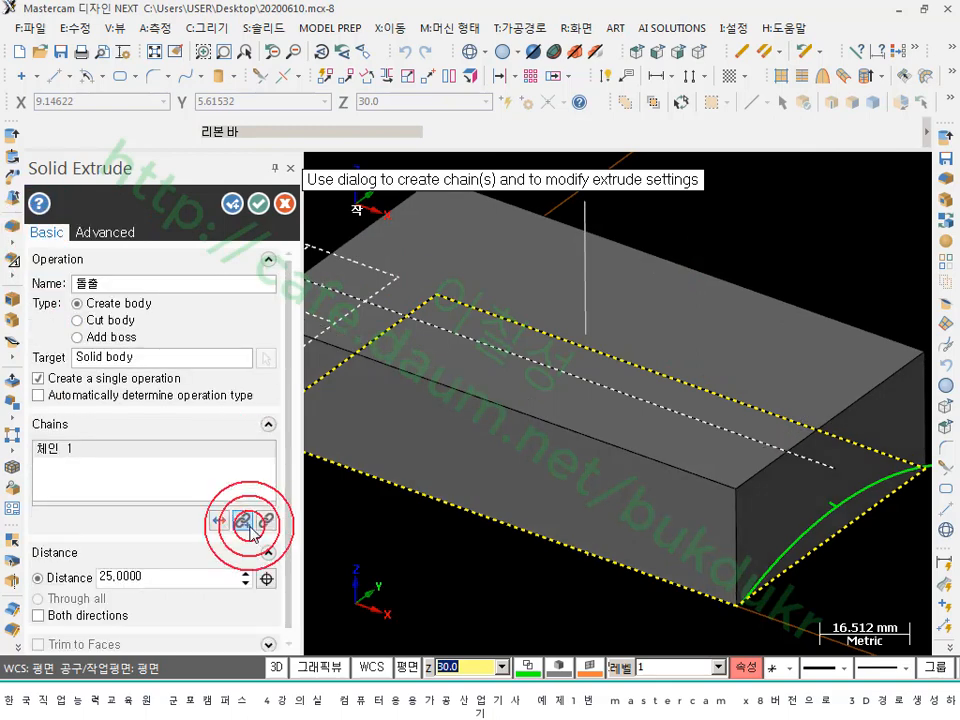
{"action": "left_click", "coordinate": [159, 578]}
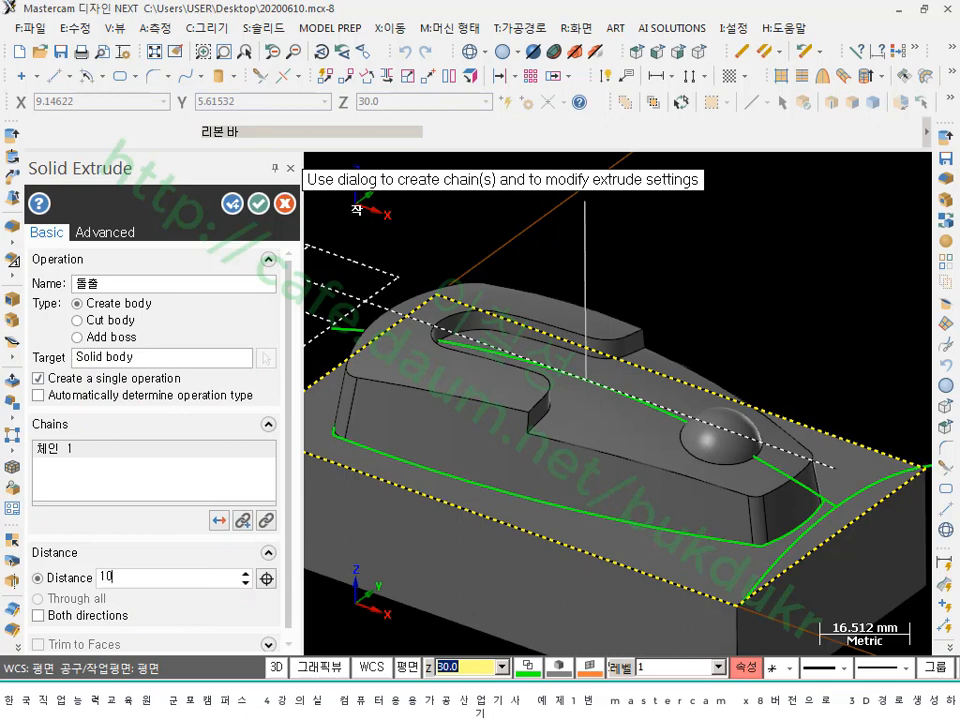
{"action": "key", "text": "Return"}
- Set the base extrusion to add a boss to the existing solid body, and accept it
{"action": "scroll", "coordinate": [765, 321], "scroll_direction": "down", "scroll_amount": 2}
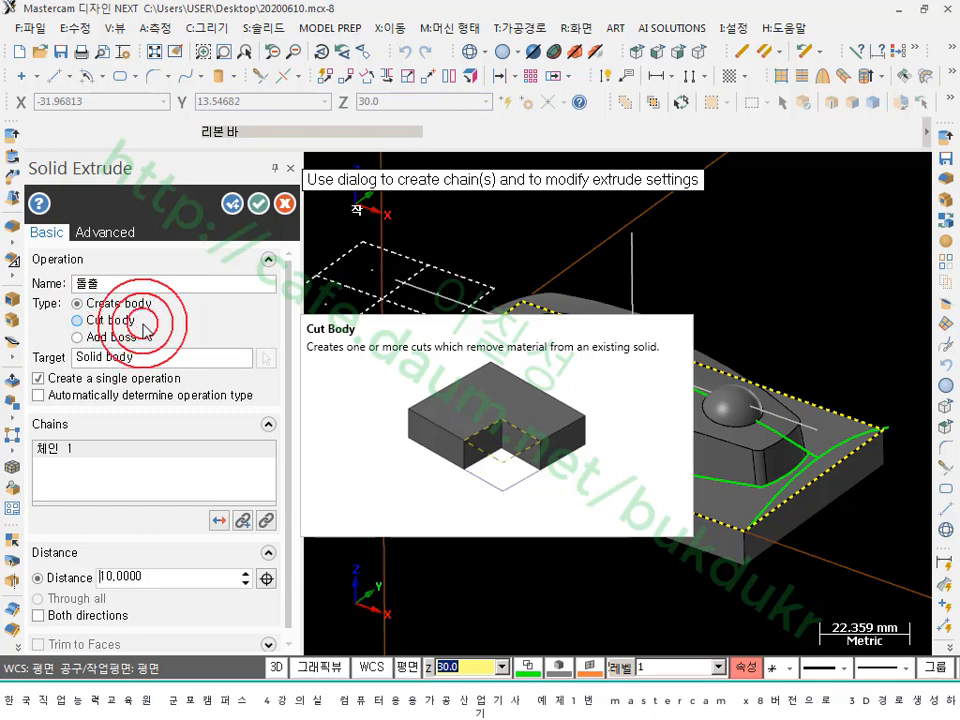
{"action": "left_click", "coordinate": [91, 341]}
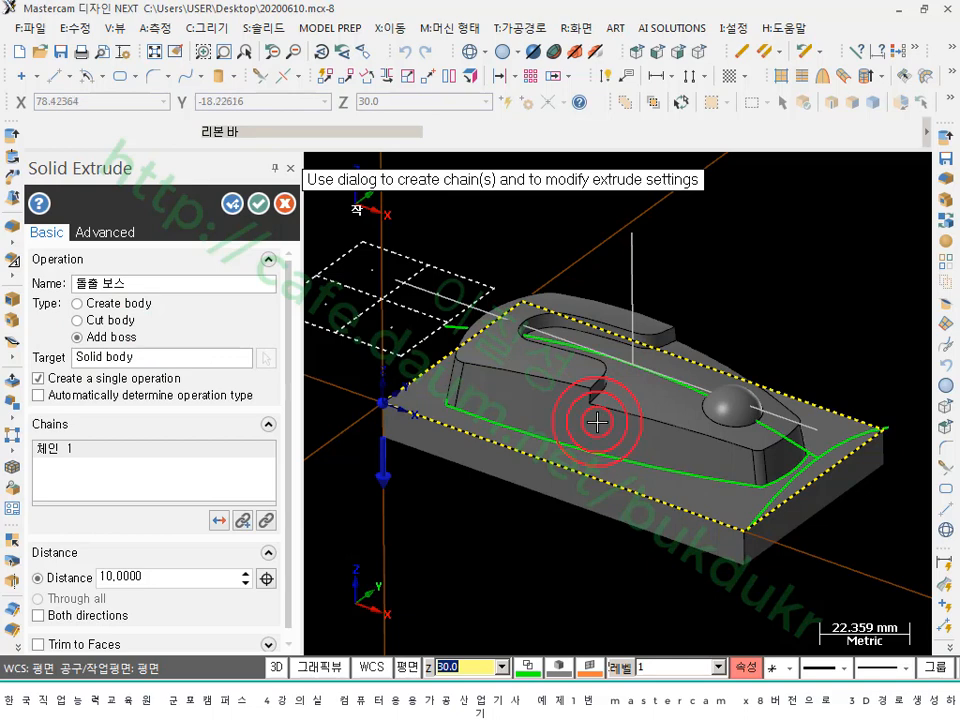
{"action": "left_click", "coordinate": [257, 205]}
{"action": "scroll", "coordinate": [431, 410], "scroll_direction": "up", "scroll_amount": 2}
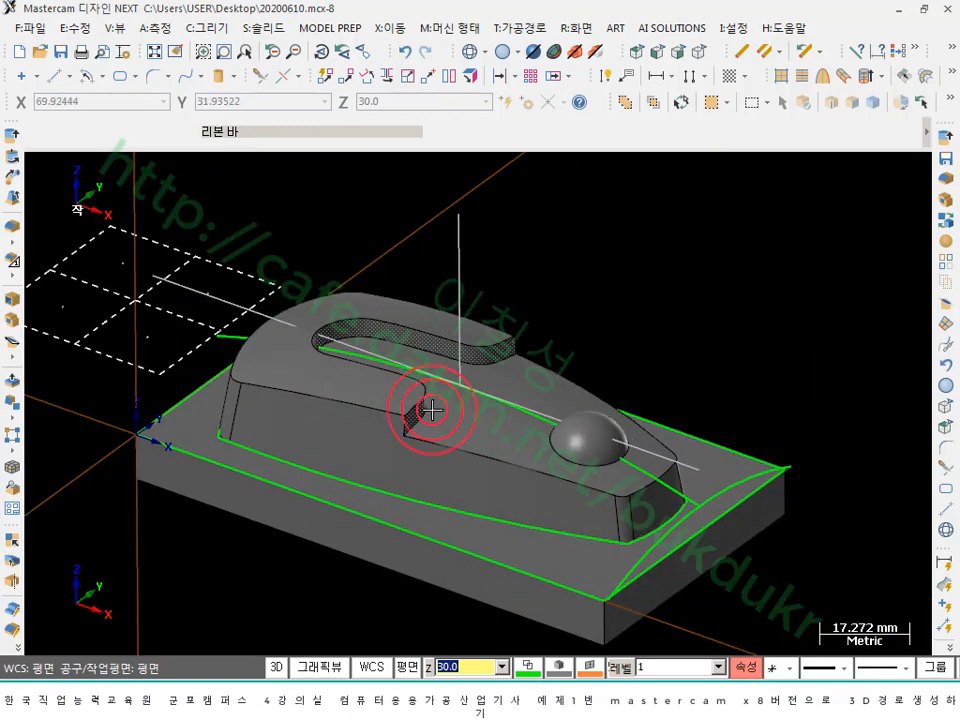
- Select the solid body, invert the selection to the wireframe curves, and blank them
{"action": "scroll", "coordinate": [272, 538], "scroll_direction": "up", "scroll_amount": 1}
{"action": "left_click", "coordinate": [394, 425]}
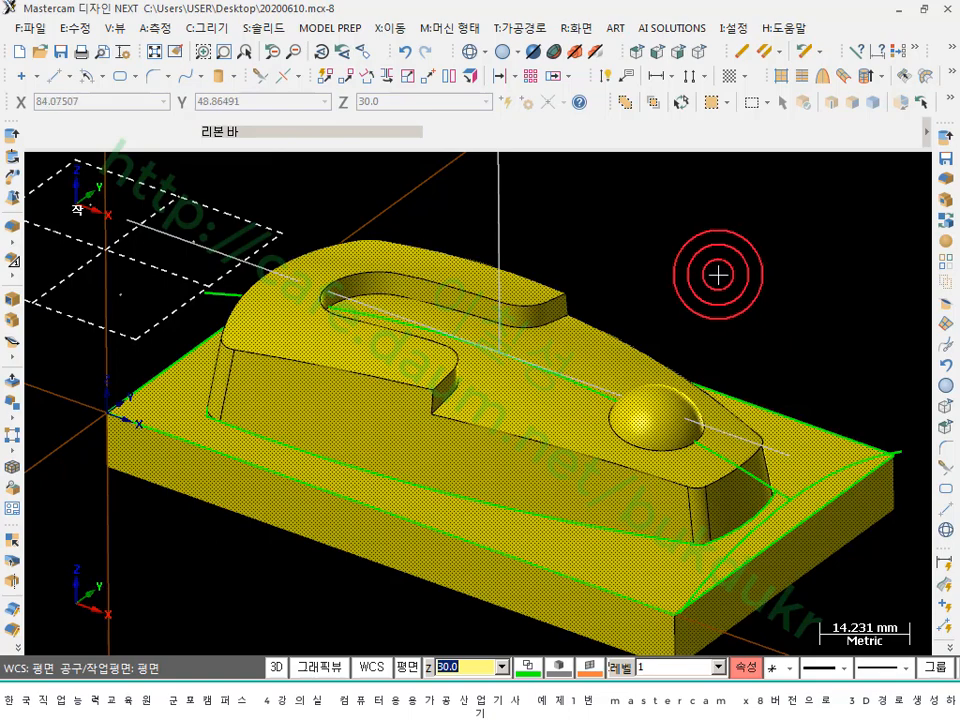
{"action": "scroll", "coordinate": [718, 274], "scroll_direction": "down", "scroll_amount": 1}
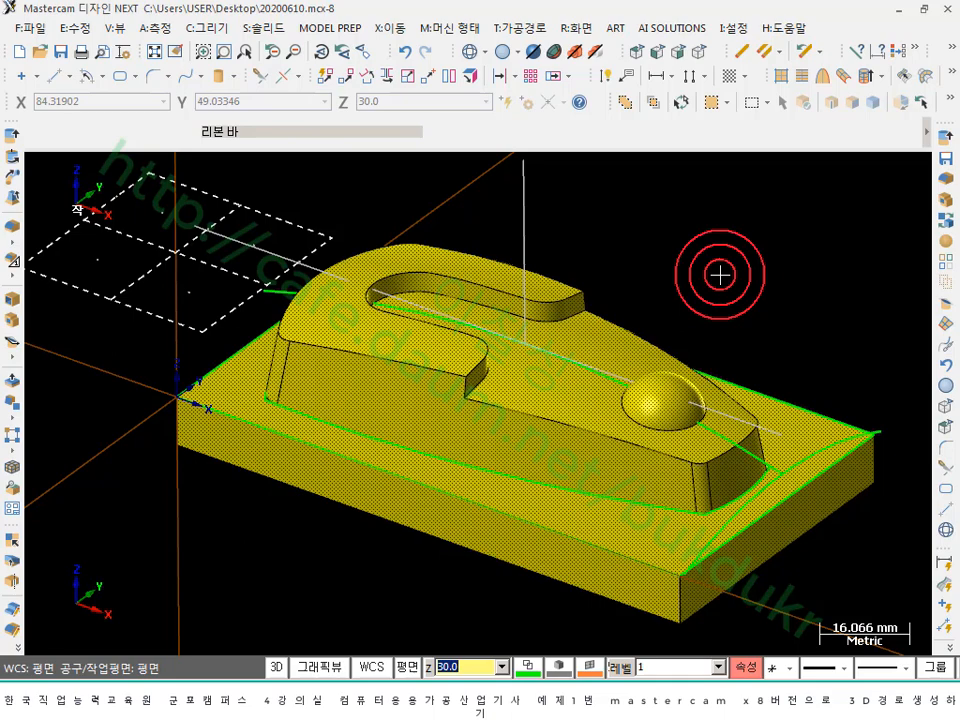
{"action": "left_click", "coordinate": [682, 104]}
{"action": "left_click", "coordinate": [580, 27]}
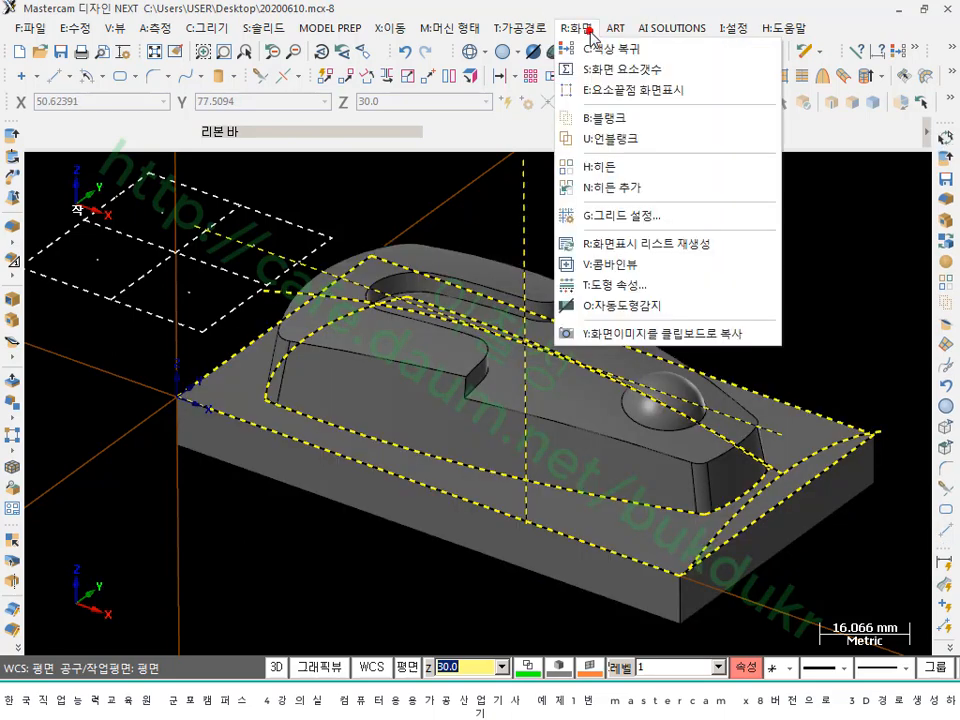
{"action": "left_click", "coordinate": [616, 118]}
{"action": "scroll", "coordinate": [701, 386], "scroll_direction": "down", "scroll_amount": 1}
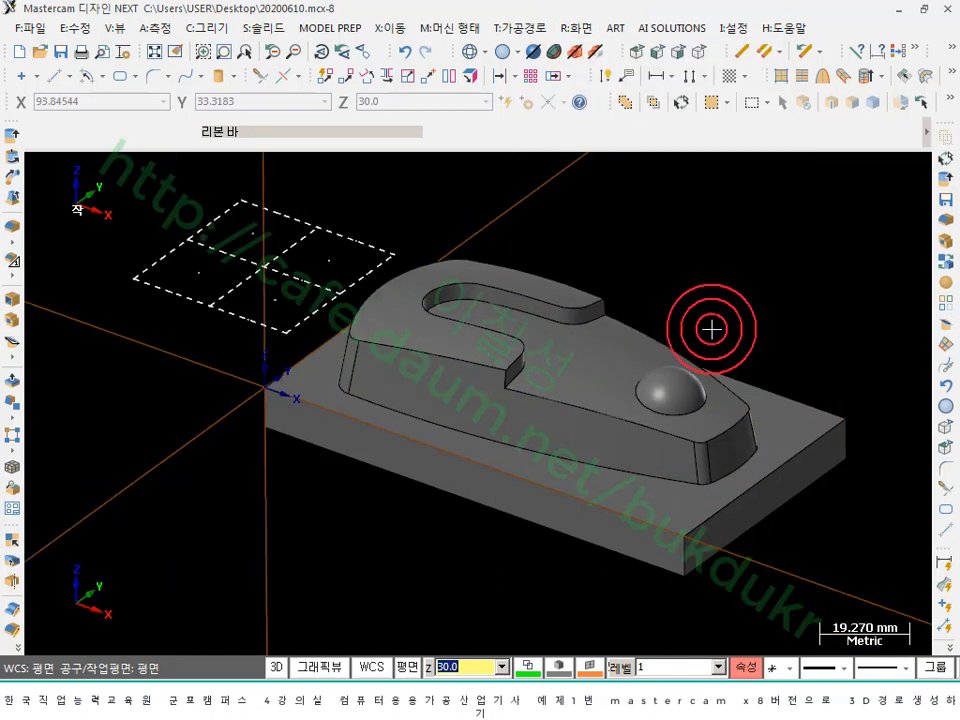
{"action": "scroll", "coordinate": [572, 256], "scroll_direction": "up", "scroll_amount": 1}
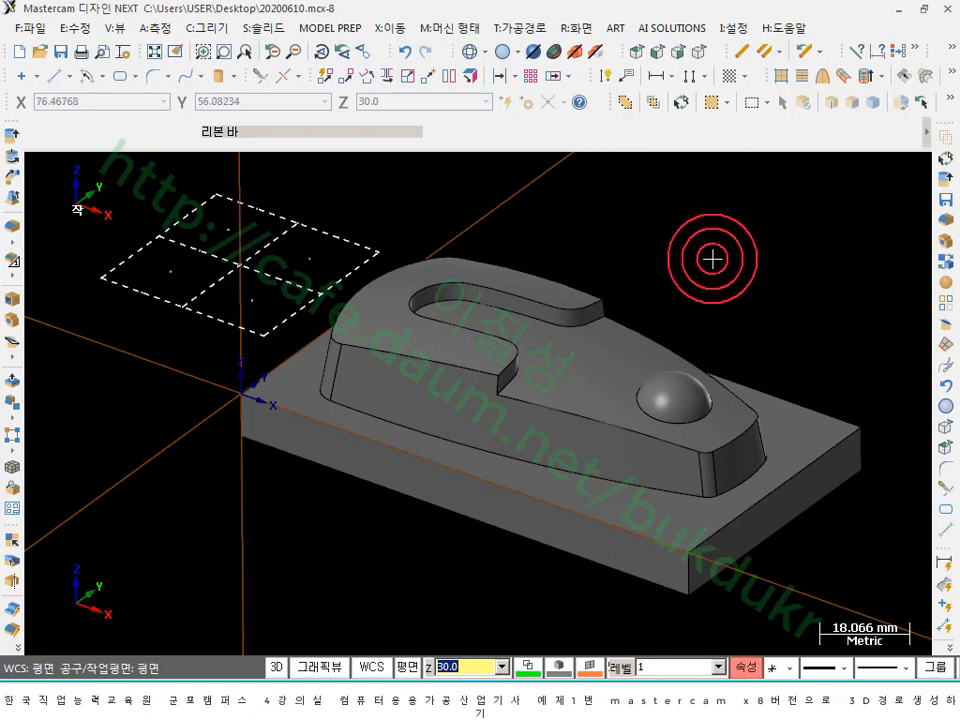
- Turn off the grid and coordinate axis display, and fit the model to the view
{"action": "left_click", "coordinate": [578, 28]}
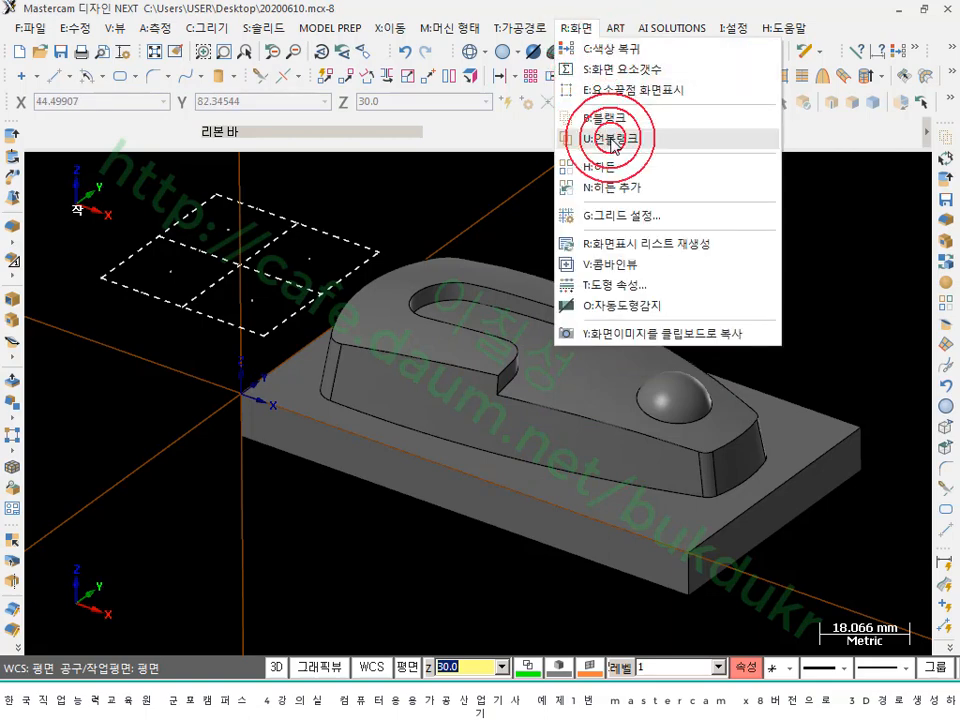
{"action": "left_click", "coordinate": [620, 215]}
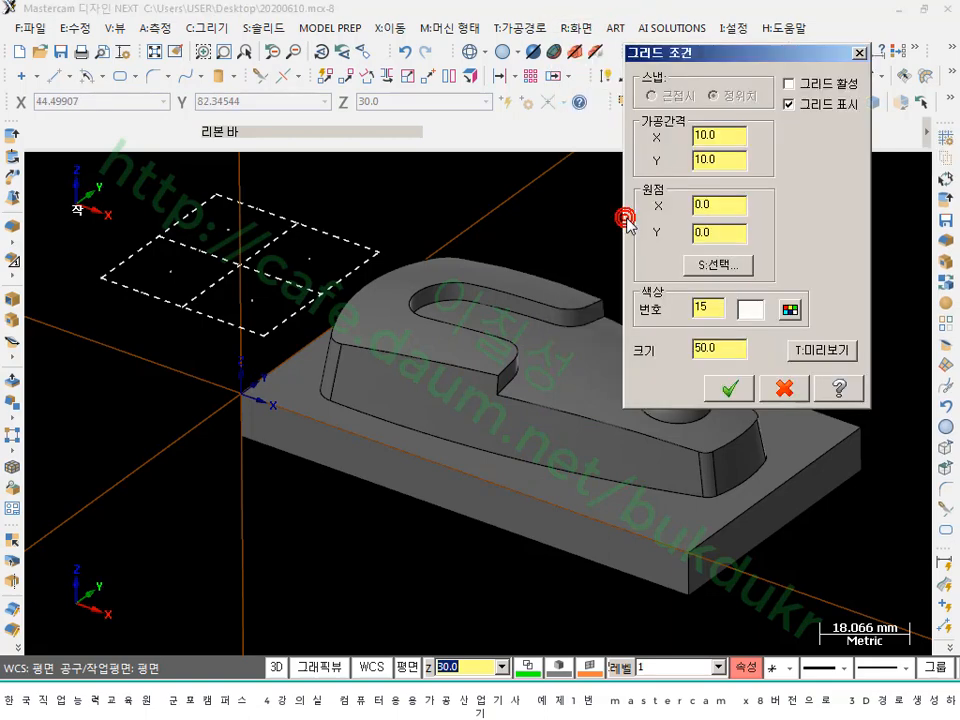
{"action": "left_click", "coordinate": [788, 104]}
{"action": "left_click", "coordinate": [730, 388]}
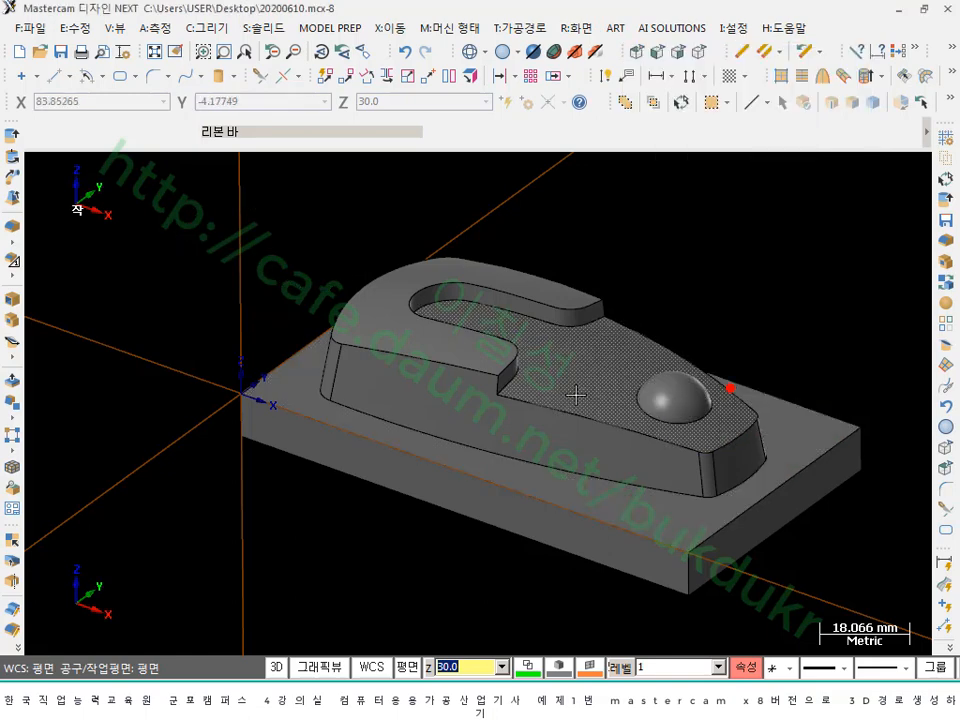
{"action": "scroll", "coordinate": [673, 311], "scroll_direction": "down", "scroll_amount": 1}
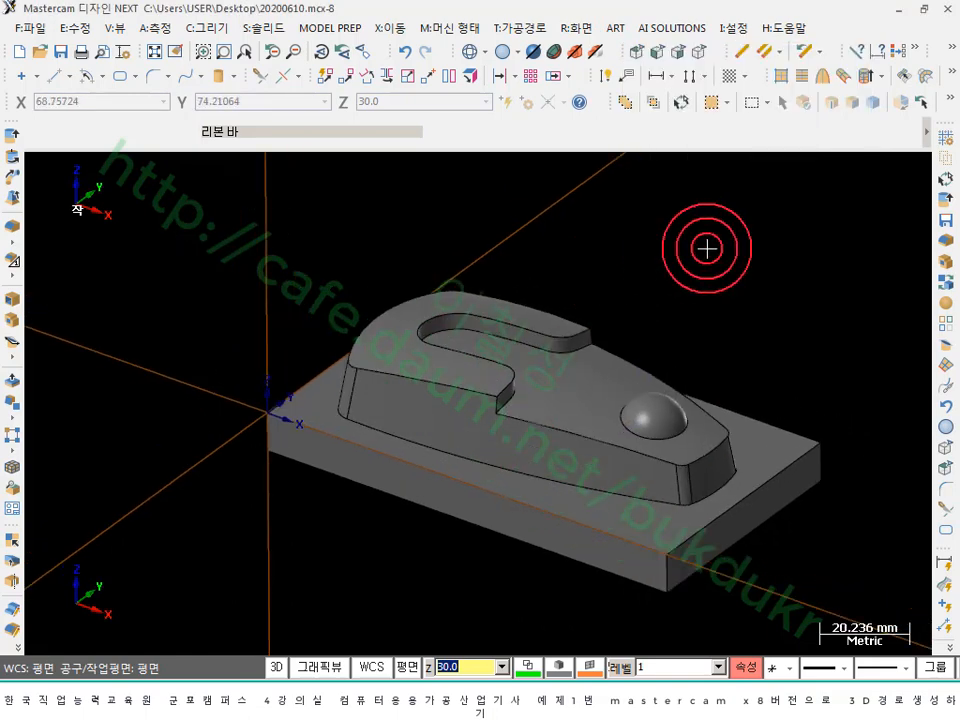
{"action": "key", "text": "F9"}
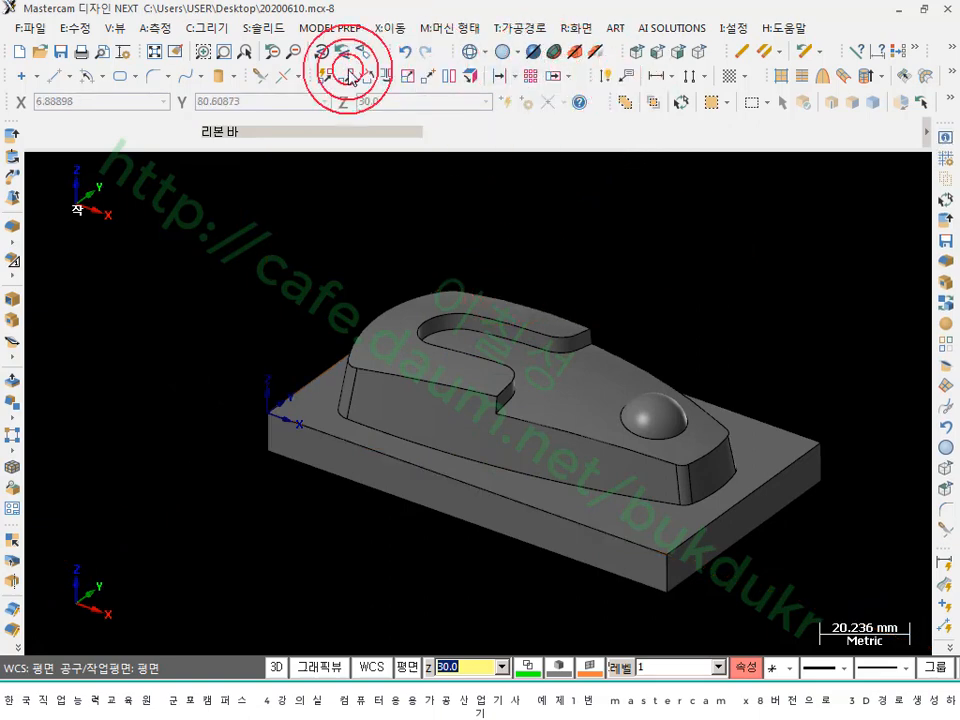
{"action": "left_click", "coordinate": [153, 51]}
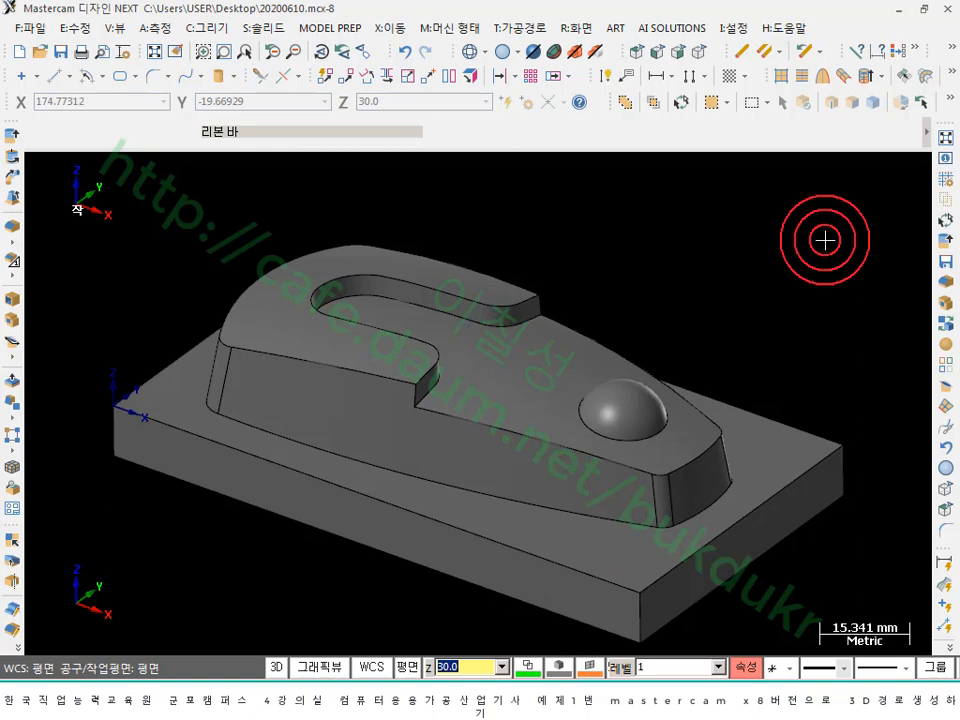
- Trace the rounded edges on the drawing's isometric view with temporary markup, clear it, and return to Mastercam
{"action": "left_click", "coordinate": [280, 702]}
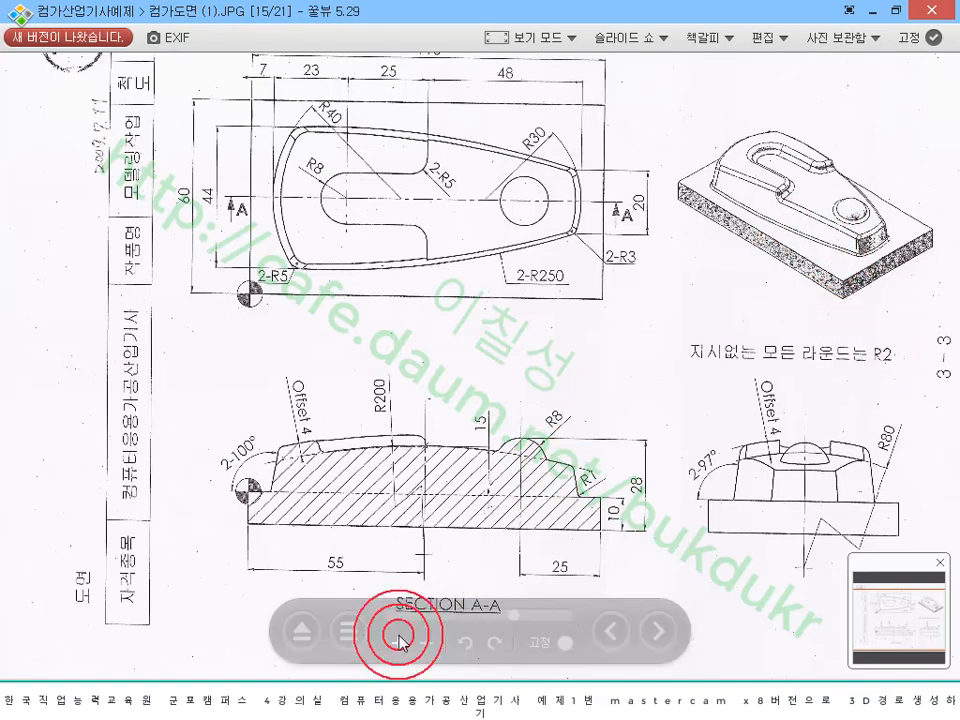
{"action": "left_click", "coordinate": [354, 701]}
{"action": "mouse_move", "coordinate": [769, 197]}
{"action": "left_mouse_down"}
{"action": "mouse_move", "coordinate": [776, 184]}
{"action": "mouse_move", "coordinate": [753, 181]}
{"action": "mouse_move", "coordinate": [789, 186]}
{"action": "mouse_move", "coordinate": [840, 228]}
{"action": "mouse_move", "coordinate": [872, 210]}
{"action": "mouse_move", "coordinate": [843, 222]}
{"action": "left_mouse_up"}
{"action": "left_click_drag", "start_coordinate": [815, 172], "coordinate": [826, 169]}
{"action": "left_click_drag", "start_coordinate": [773, 222], "coordinate": [848, 249]}
{"action": "right_click", "coordinate": [680, 312]}
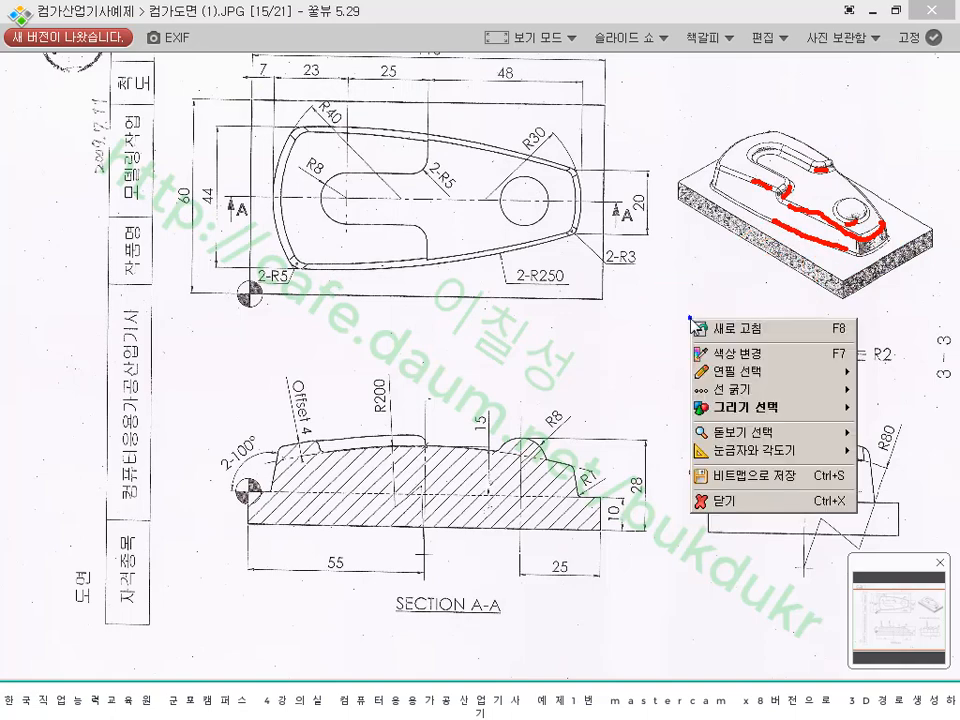
{"action": "left_click", "coordinate": [697, 489]}
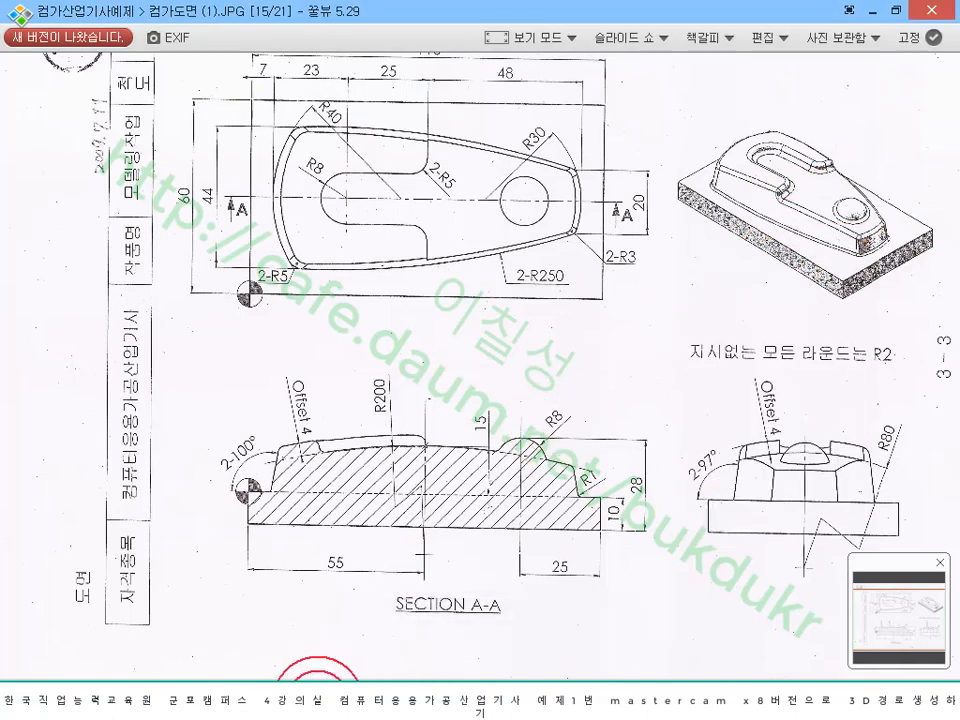
{"action": "left_click", "coordinate": [318, 660]}
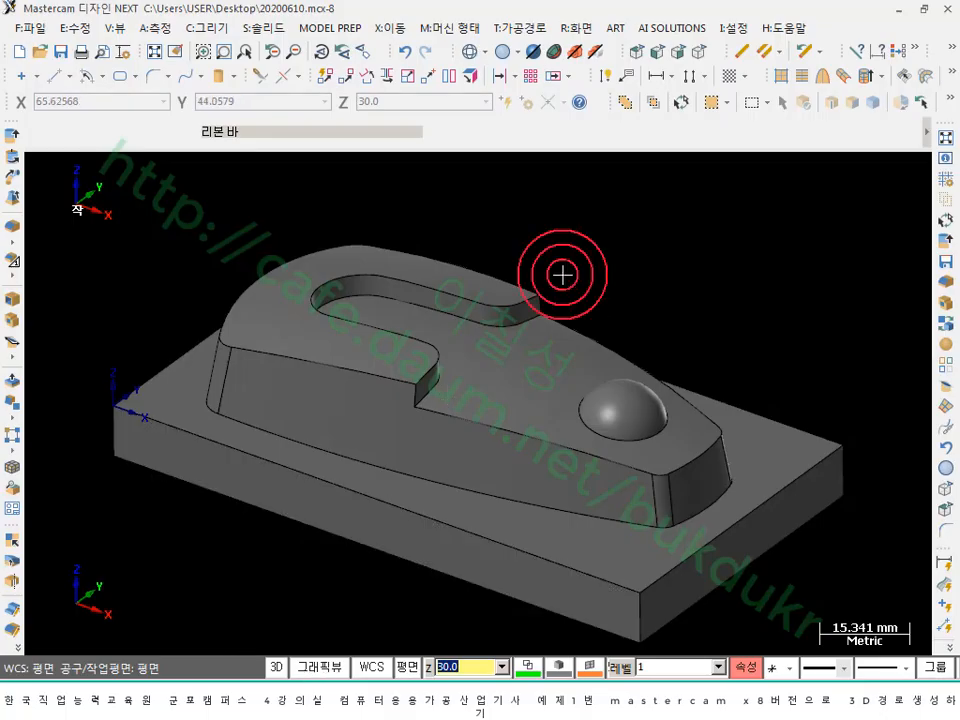
- Start a constant radius fillet on the solid
{"action": "left_click", "coordinate": [287, 31]}
{"action": "left_click", "coordinate": [295, 140]}
{"action": "left_click", "coordinate": [484, 146]}
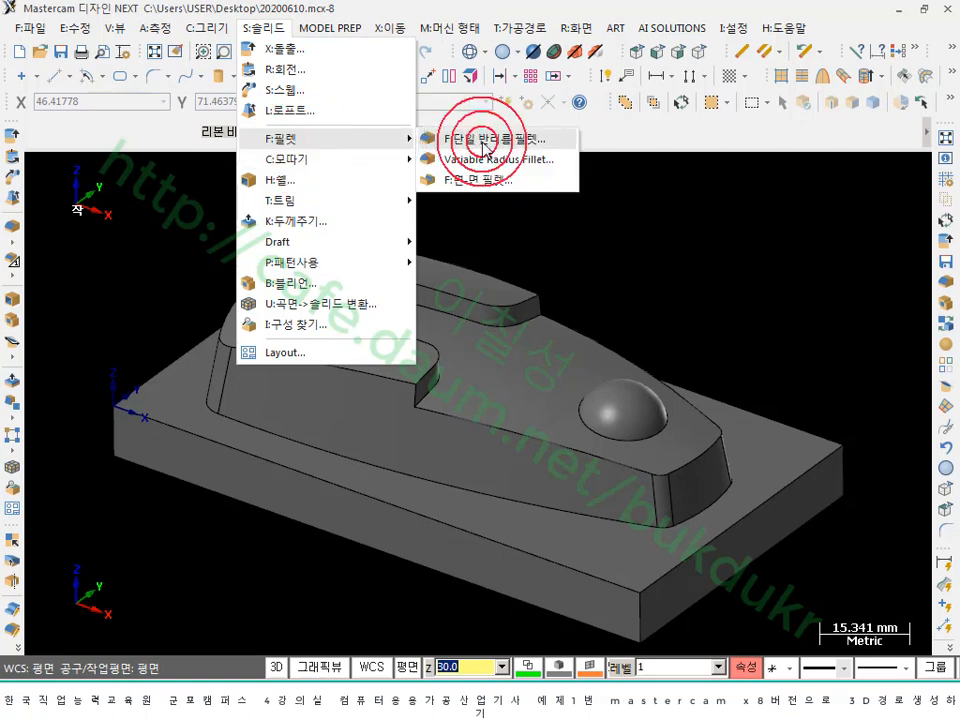
{"action": "left_click", "coordinate": [495, 143]}
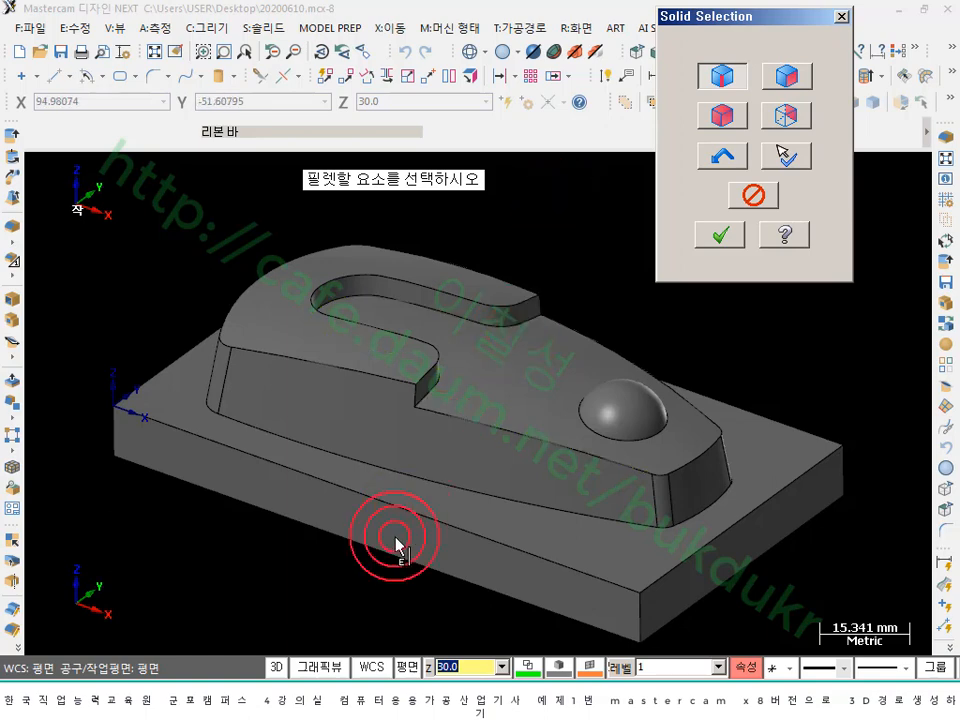
- Trace the raised step's upper rim and circle its two end corners with temporary markup, and clear the markup
{"action": "left_click", "coordinate": [369, 697]}
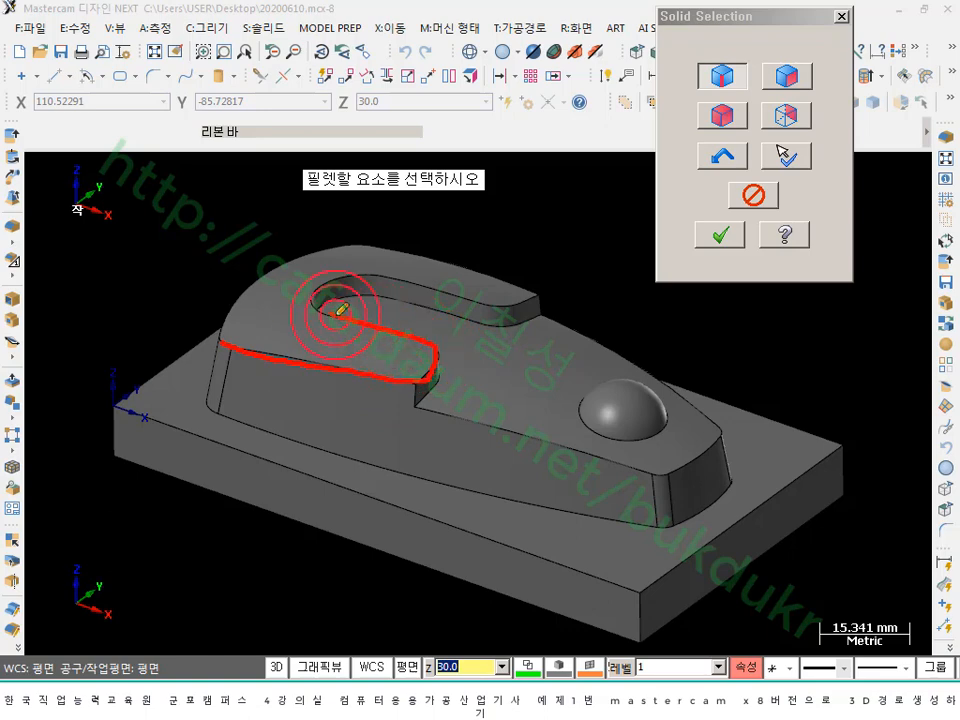
{"action": "left_click_drag", "start_coordinate": [498, 292], "coordinate": [536, 293]}
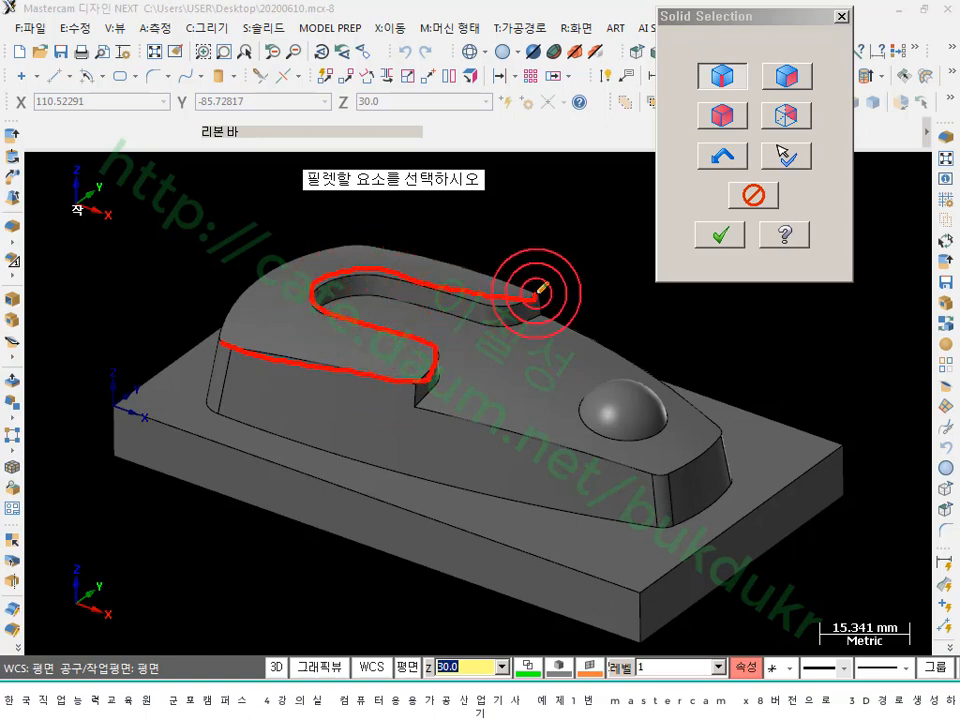
{"action": "left_click_drag", "start_coordinate": [541, 289], "coordinate": [546, 283]}
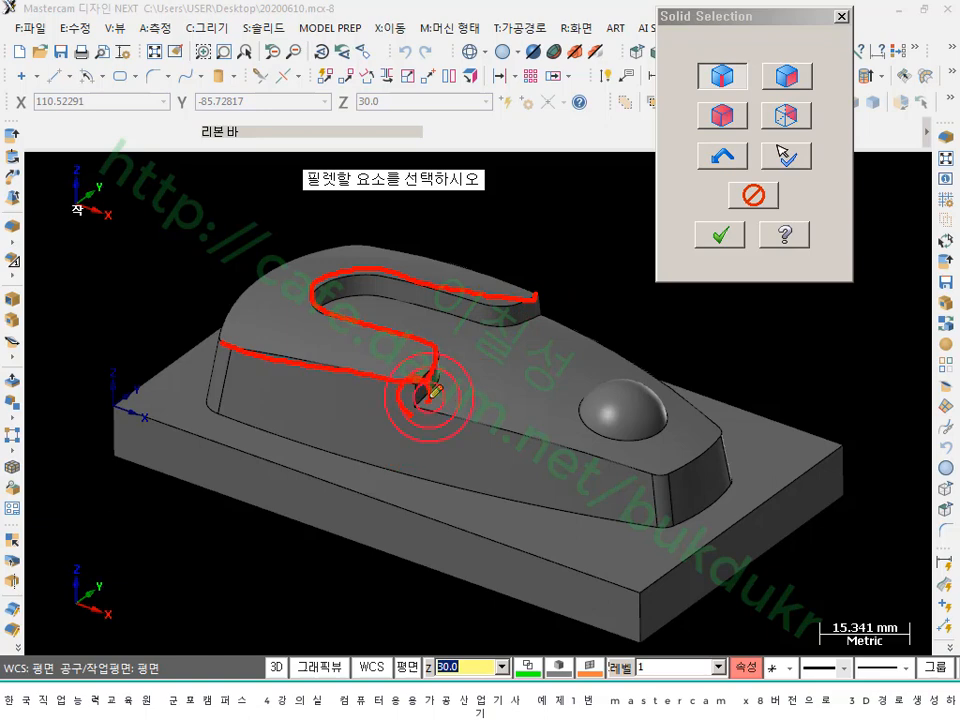
{"action": "left_click_drag", "start_coordinate": [536, 272], "coordinate": [553, 316]}
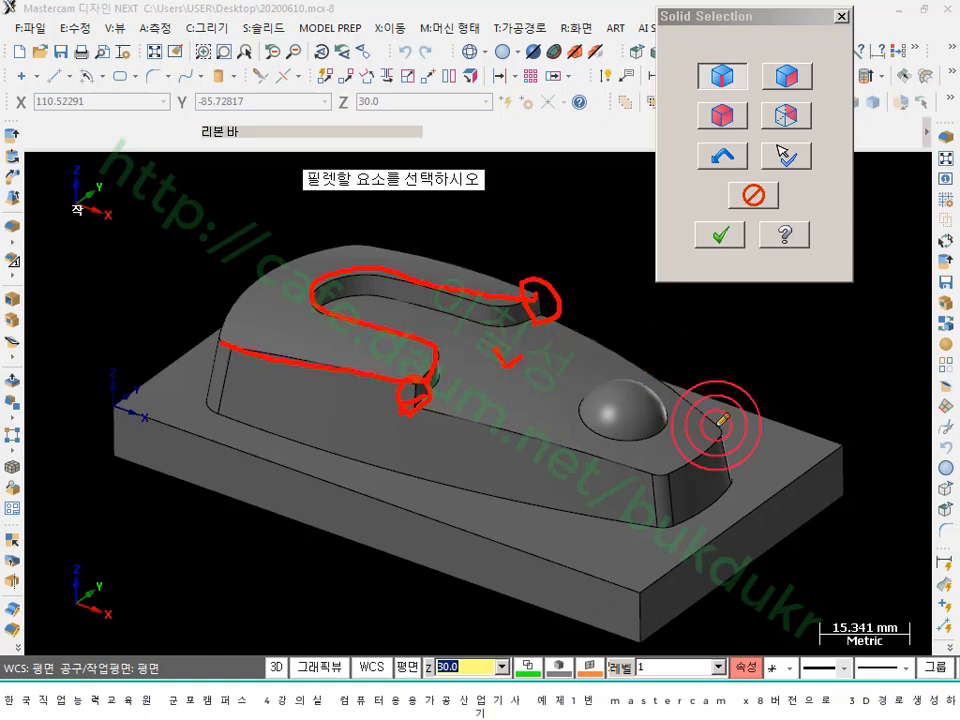
{"action": "right_click", "coordinate": [600, 325]}
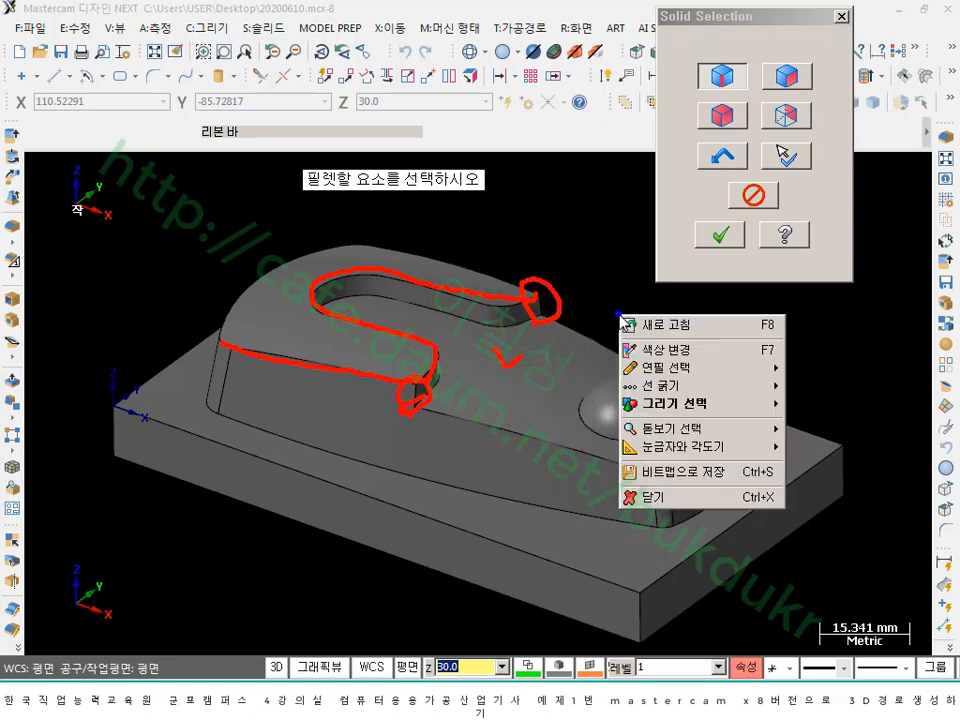
{"action": "left_click", "coordinate": [654, 499]}
- Fillet the lower top face around the dome and the step's two vertical end edges with a 2 mm radius
{"action": "left_click", "coordinate": [786, 76]}
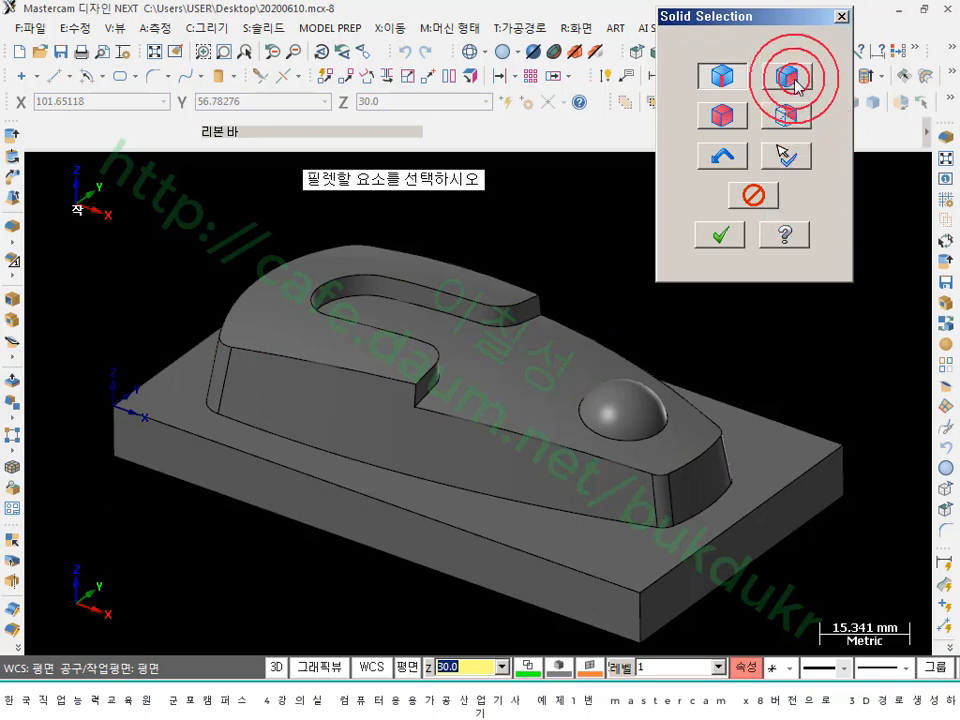
{"action": "left_click", "coordinate": [553, 380]}
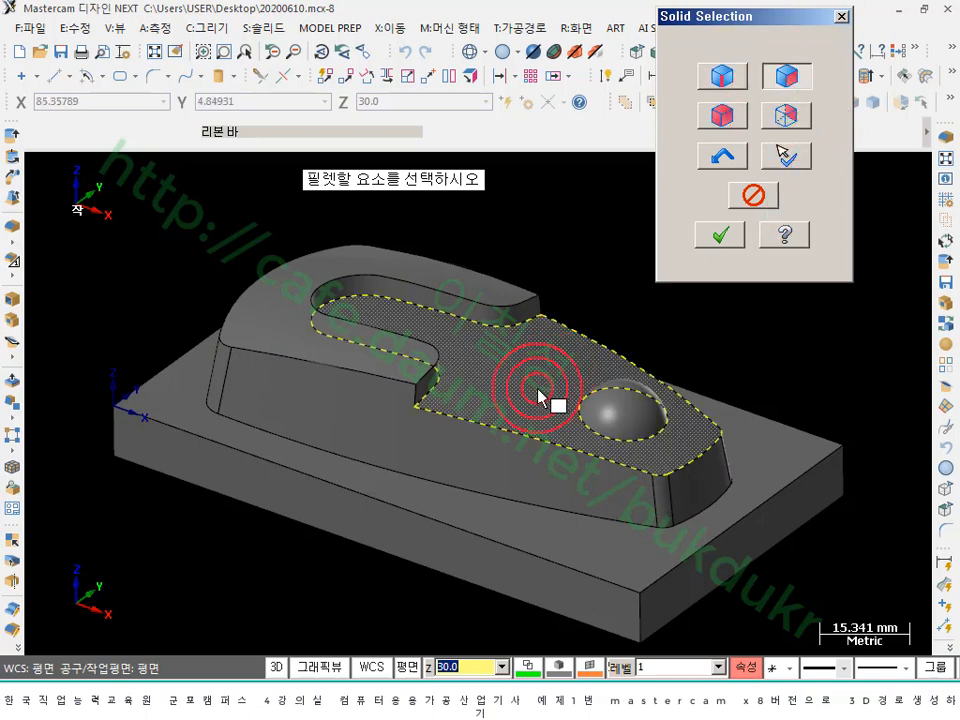
{"action": "left_click", "coordinate": [880, 352]}
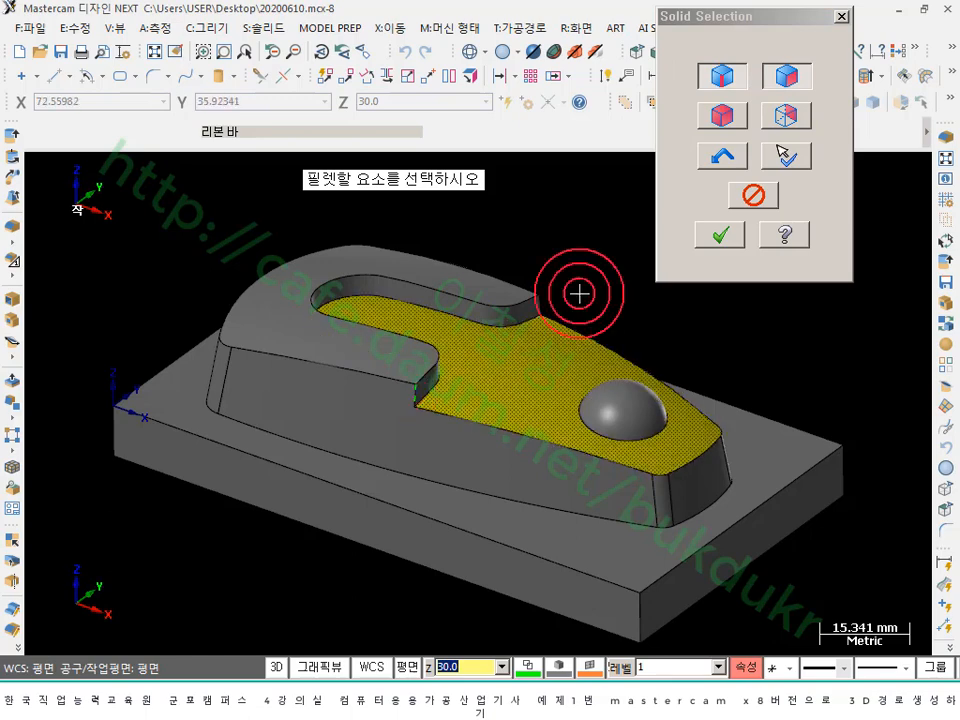
{"action": "left_click", "coordinate": [731, 237]}
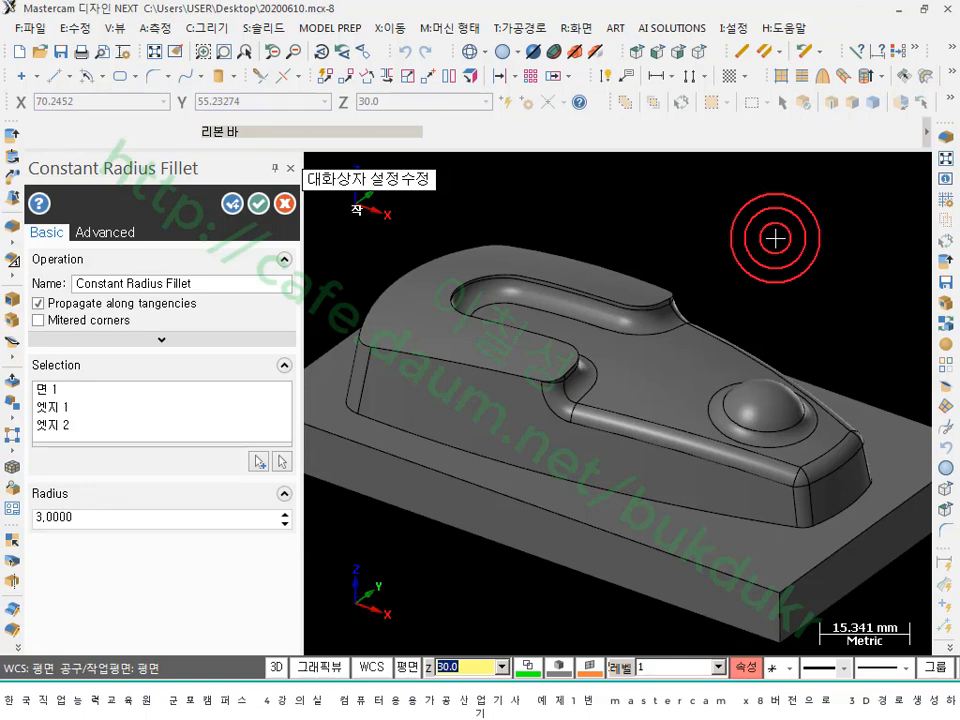
{"action": "left_click", "coordinate": [150, 517]}
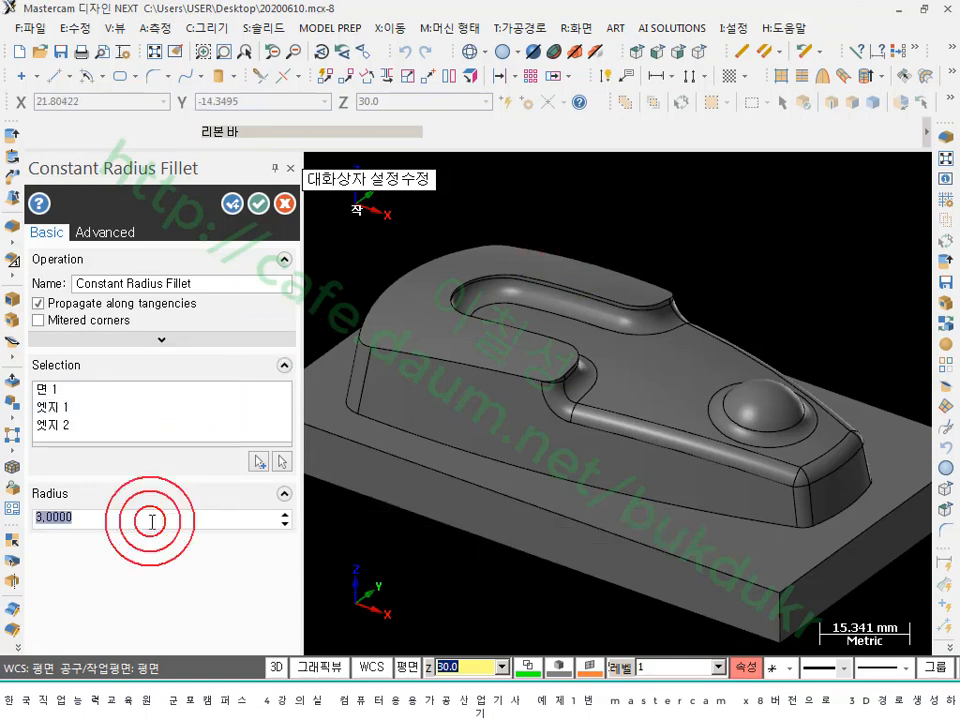
{"action": "type", "text": "2"}
{"action": "key", "text": "Return"}
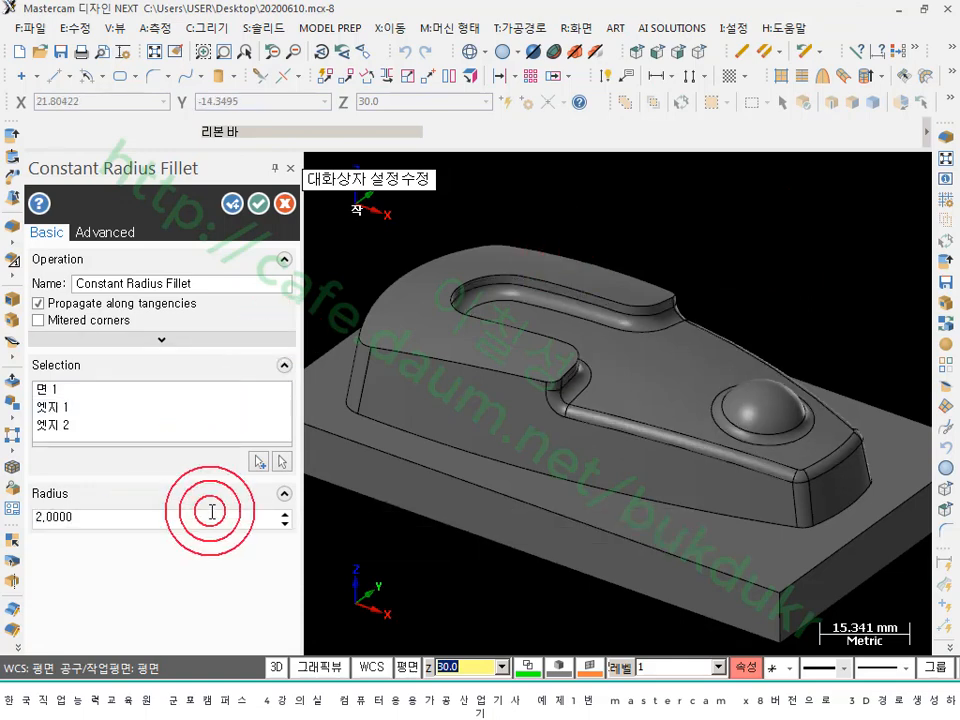
{"action": "scroll", "coordinate": [746, 360], "scroll_direction": "up", "scroll_amount": 3}
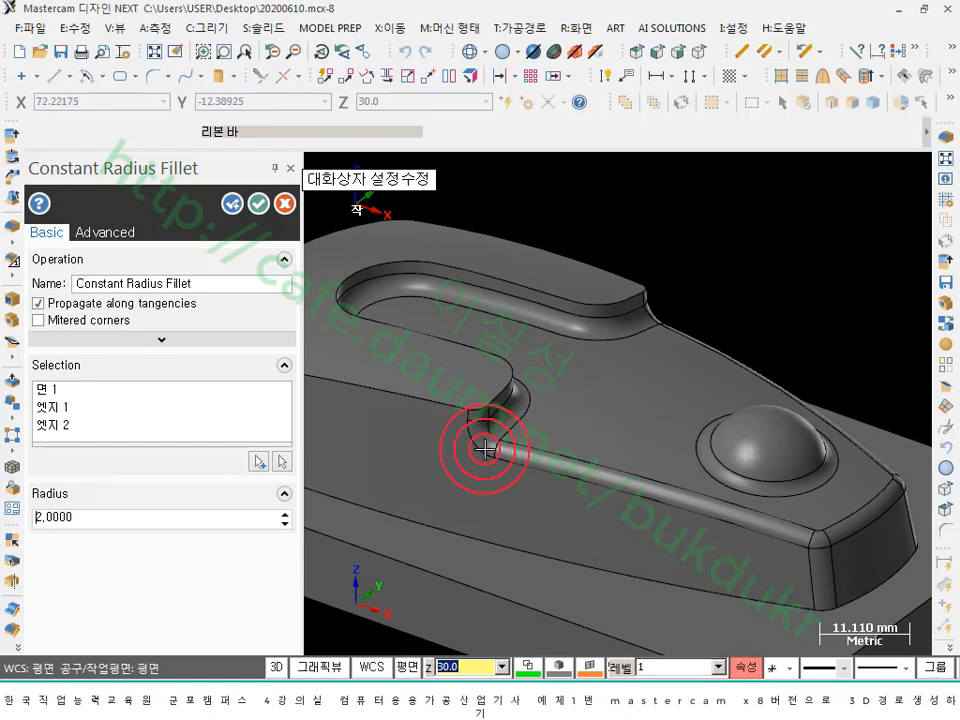
- Switch to the part drawing, circle the step corner on the isometric view with temporary markup, clear it, and return to Mastercam
{"action": "left_click", "coordinate": [280, 710]}
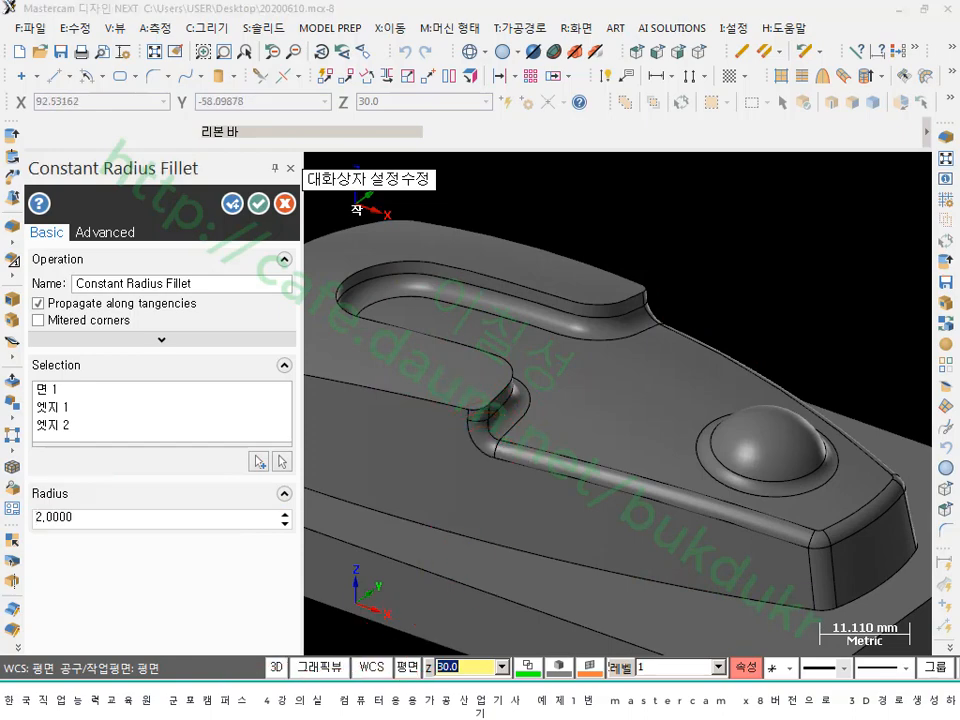
{"action": "scroll", "coordinate": [844, 129], "scroll_direction": "up", "scroll_amount": 1}
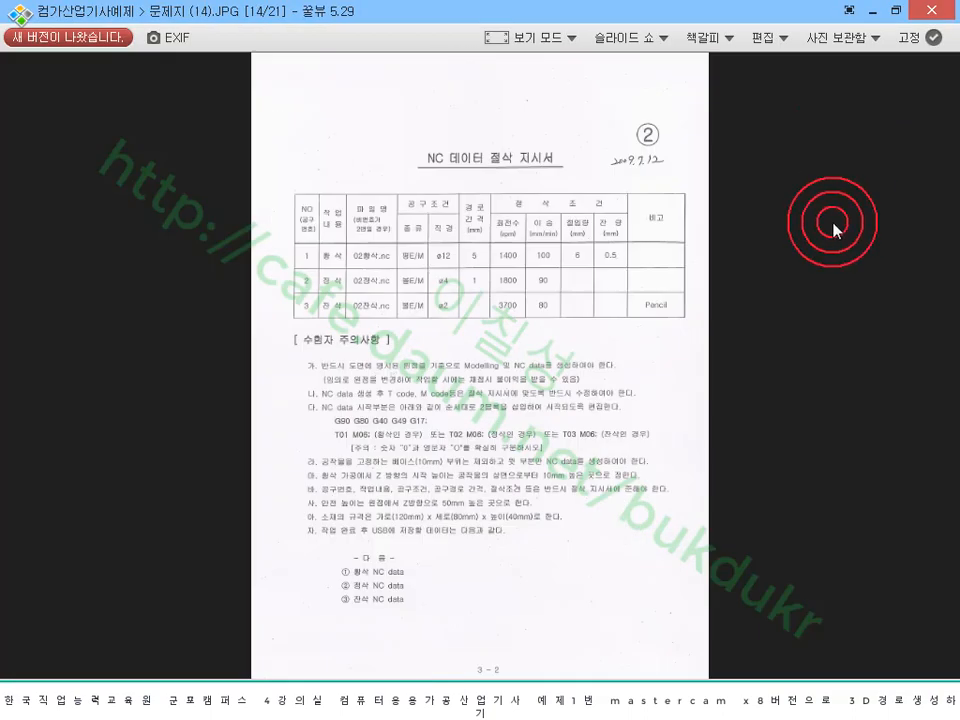
{"action": "scroll", "coordinate": [827, 222], "scroll_direction": "down", "scroll_amount": 1}
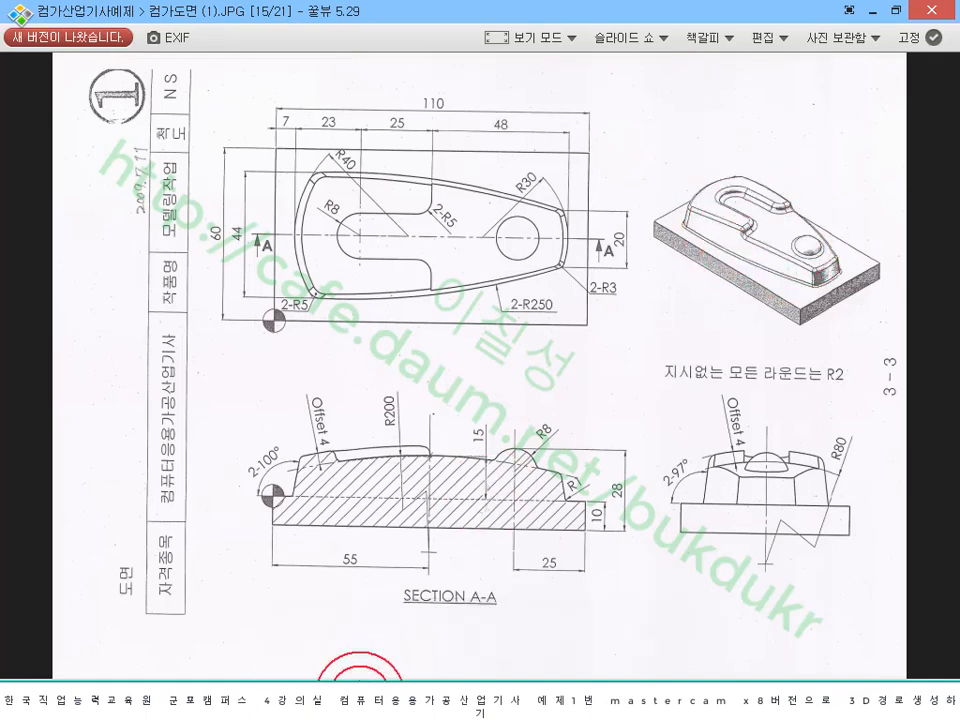
{"action": "left_click", "coordinate": [358, 693]}
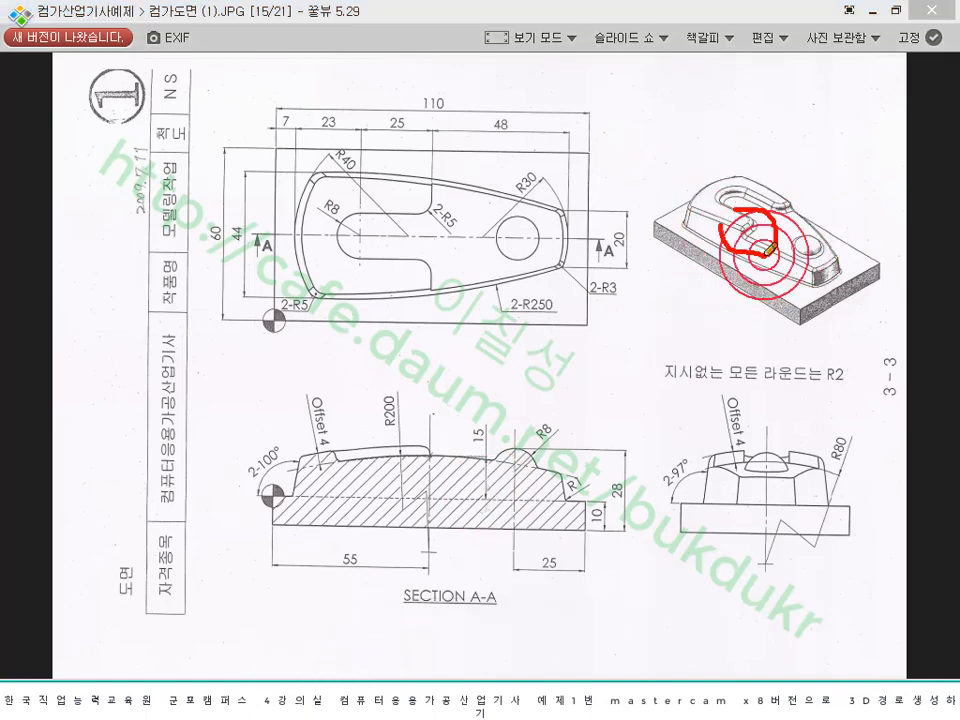
{"action": "mouse_move", "coordinate": [764, 255]}
{"action": "left_mouse_down"}
{"action": "mouse_move", "coordinate": [719, 223]}
{"action": "mouse_move", "coordinate": [745, 211]}
{"action": "mouse_move", "coordinate": [718, 235]}
{"action": "mouse_move", "coordinate": [725, 246]}
{"action": "left_mouse_up"}
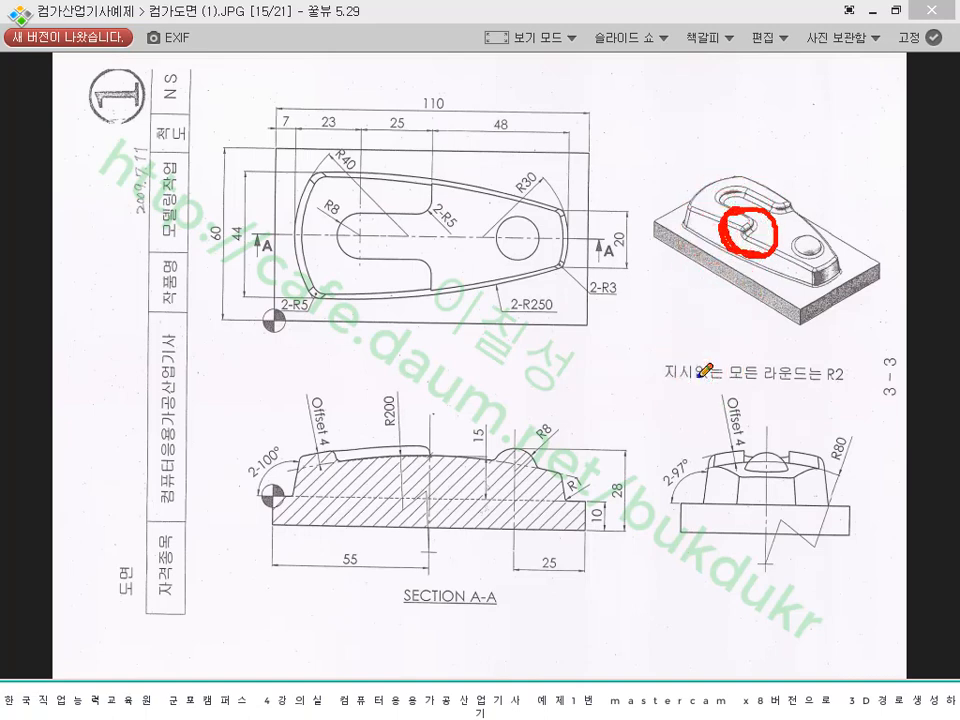
{"action": "right_click", "coordinate": [700, 376]}
{"action": "left_click", "coordinate": [725, 559]}
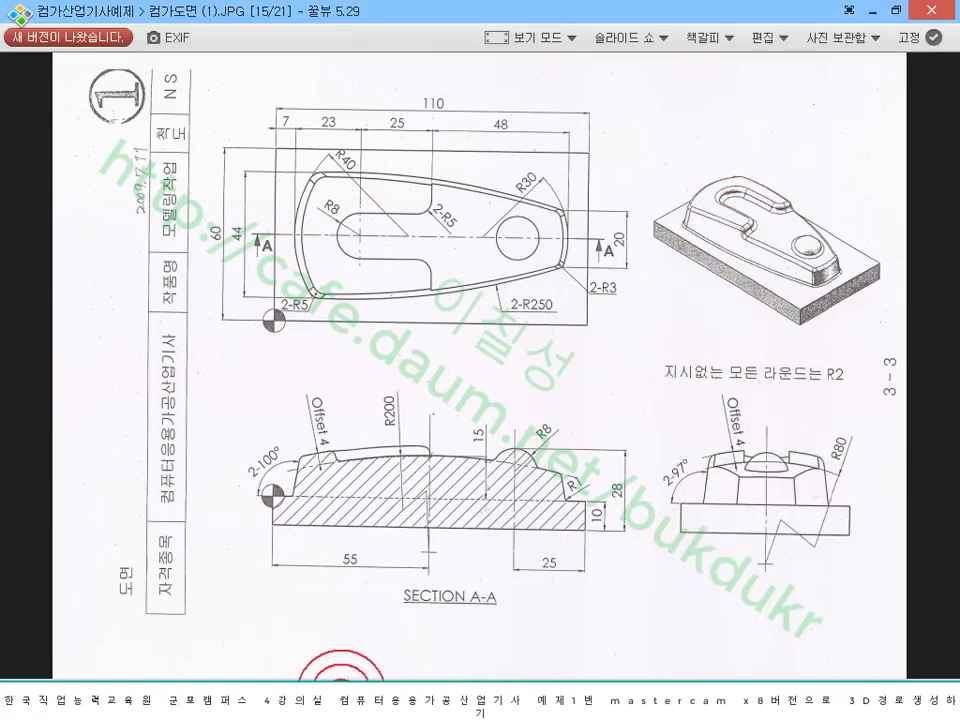
{"action": "left_click", "coordinate": [341, 695]}
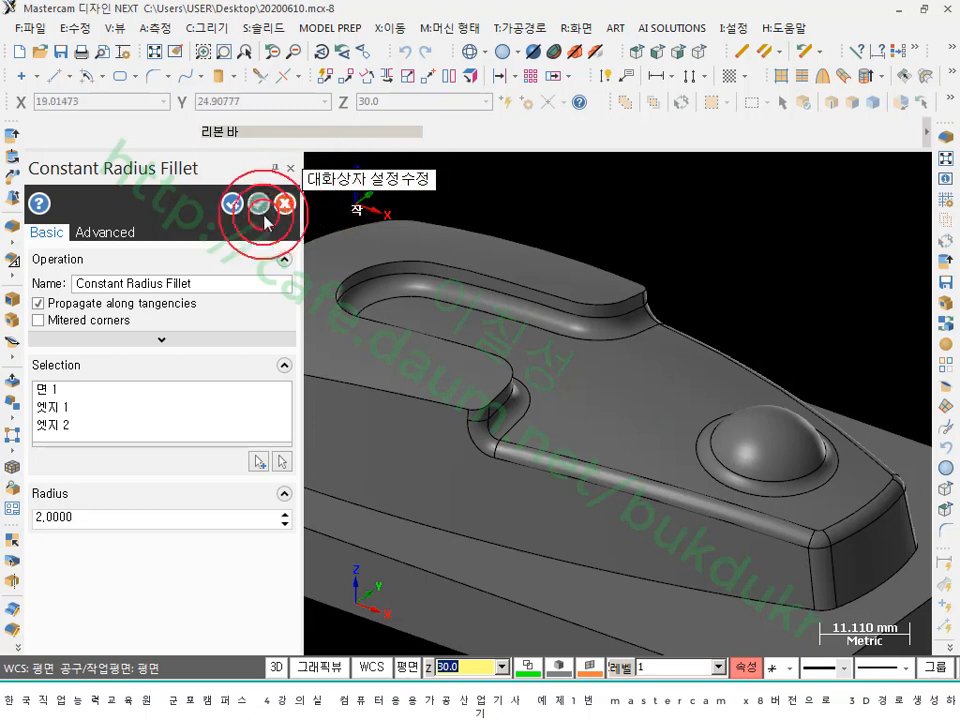
- Accept the fillet and apply another 2 mm constant radius fillet to the raised U-shaped top face
{"action": "left_click", "coordinate": [232, 206]}
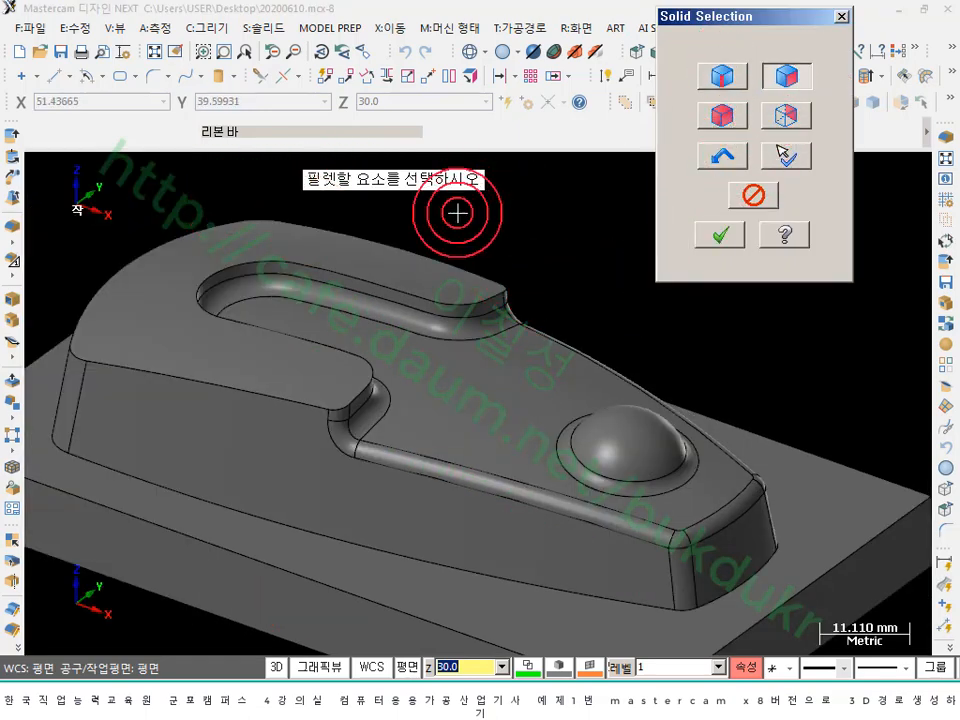
{"action": "left_click", "coordinate": [242, 362]}
{"action": "left_click", "coordinate": [720, 235]}
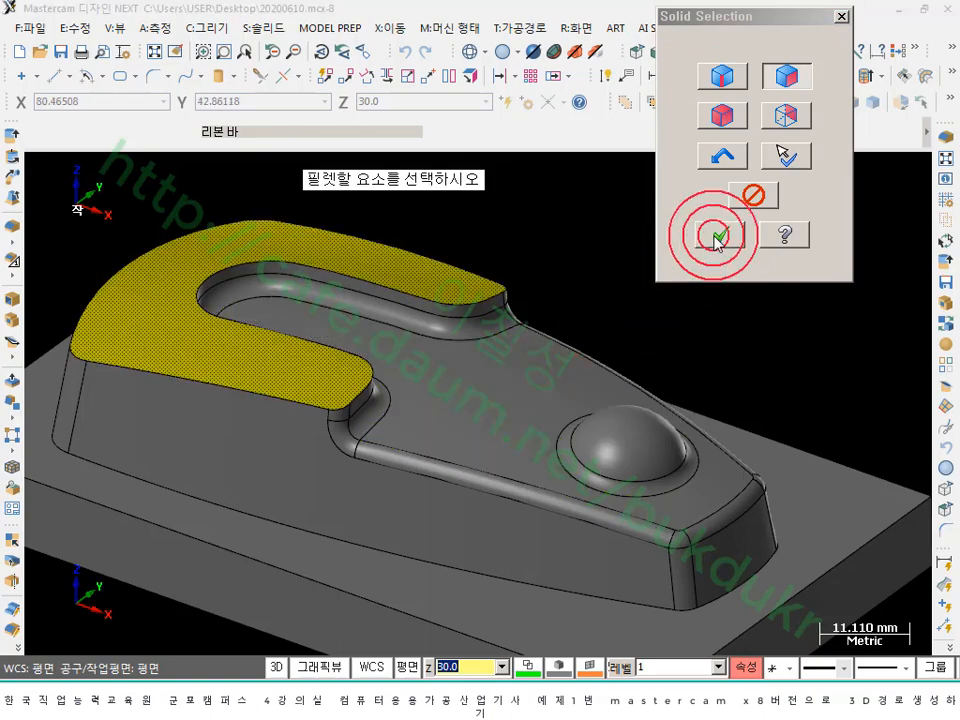
{"action": "scroll", "coordinate": [825, 314], "scroll_direction": "down", "scroll_amount": 1}
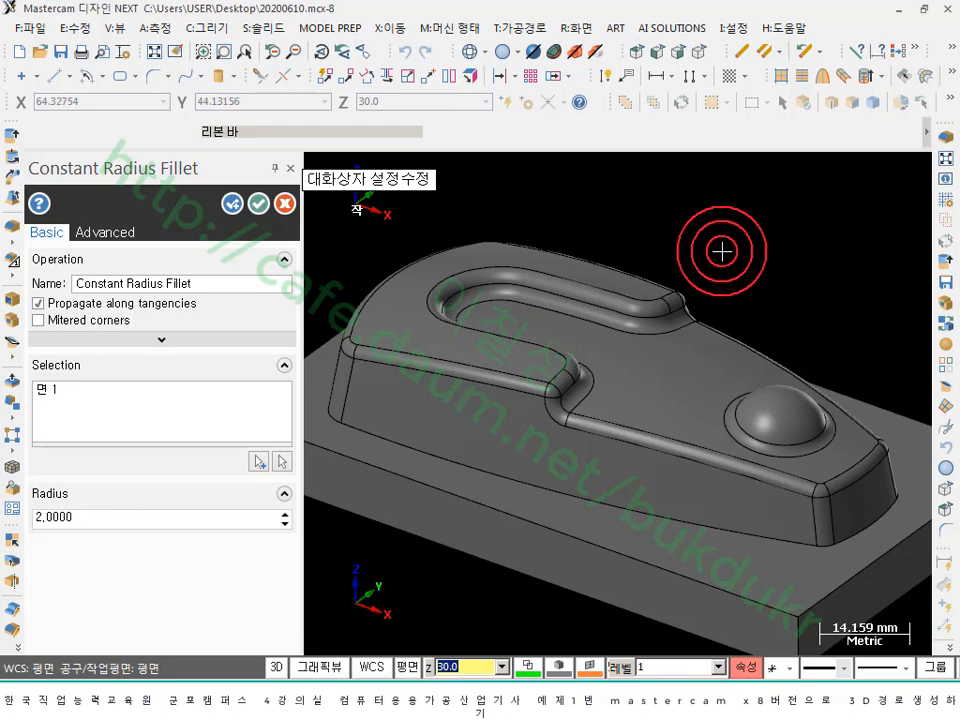
- Mark the Propagate along tangencies option with temporary markup, clear the markup, and accept the raised face's fillet
{"action": "mouse_move", "coordinate": [729, 317]}
{"action": "middle_mouse_down"}
{"action": "mouse_move", "coordinate": [630, 317]}
{"action": "mouse_move", "coordinate": [585, 332]}
{"action": "mouse_move", "coordinate": [585, 310]}
{"action": "mouse_move", "coordinate": [681, 321]}
{"action": "mouse_move", "coordinate": [765, 315]}
{"action": "middle_mouse_up"}
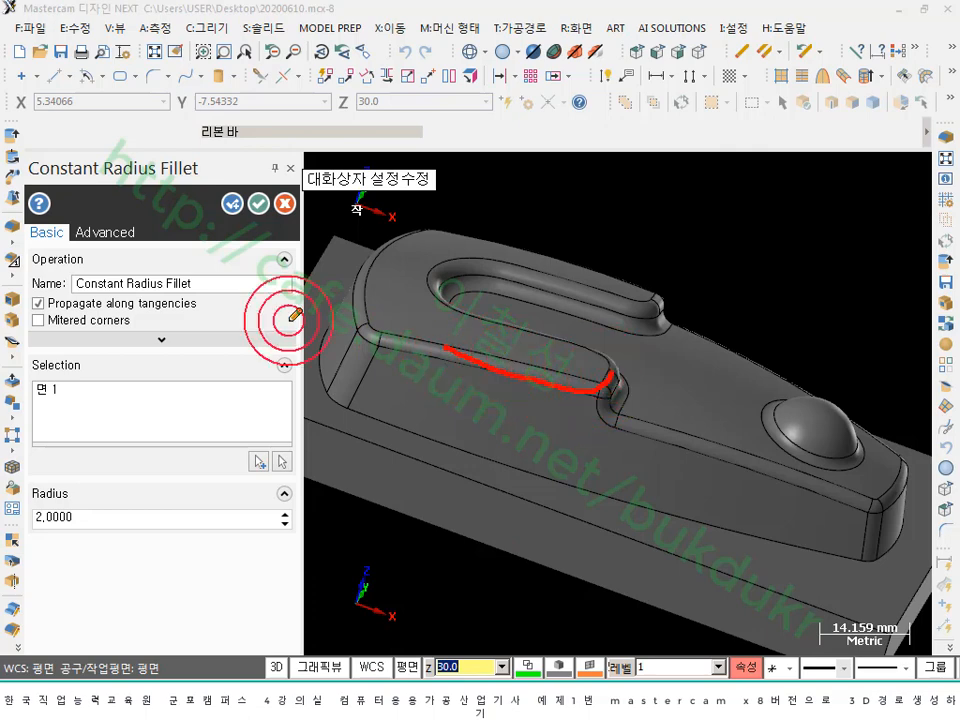
{"action": "mouse_move", "coordinate": [210, 312]}
{"action": "left_mouse_down"}
{"action": "mouse_move", "coordinate": [26, 313]}
{"action": "mouse_move", "coordinate": [36, 296]}
{"action": "mouse_move", "coordinate": [137, 290]}
{"action": "mouse_move", "coordinate": [222, 302]}
{"action": "mouse_move", "coordinate": [212, 314]}
{"action": "left_mouse_up"}
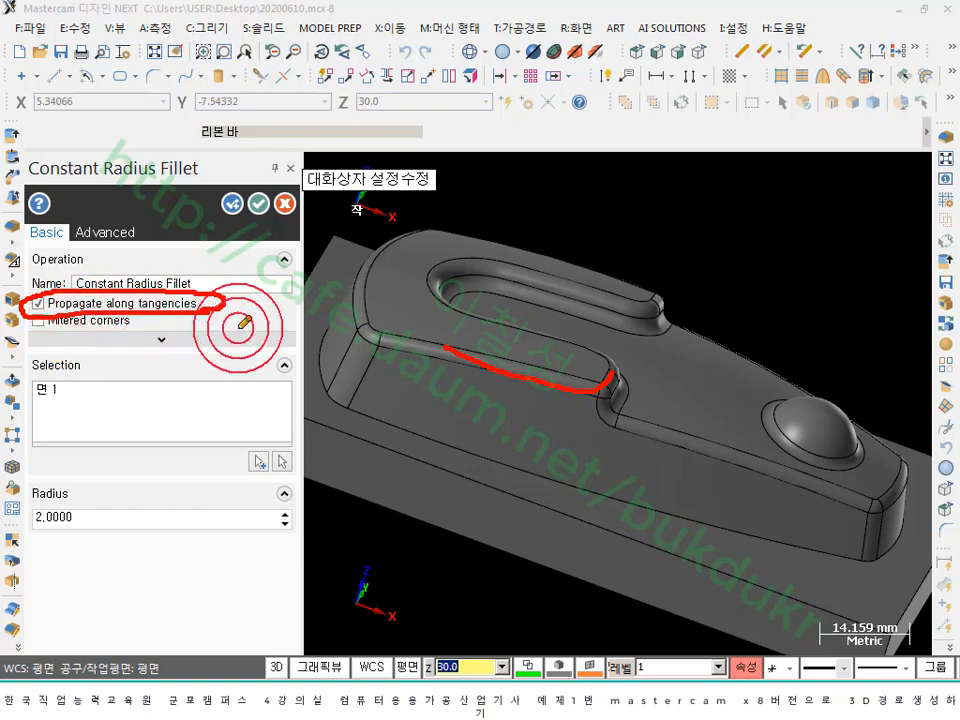
{"action": "left_click_drag", "start_coordinate": [167, 312], "coordinate": [169, 378]}
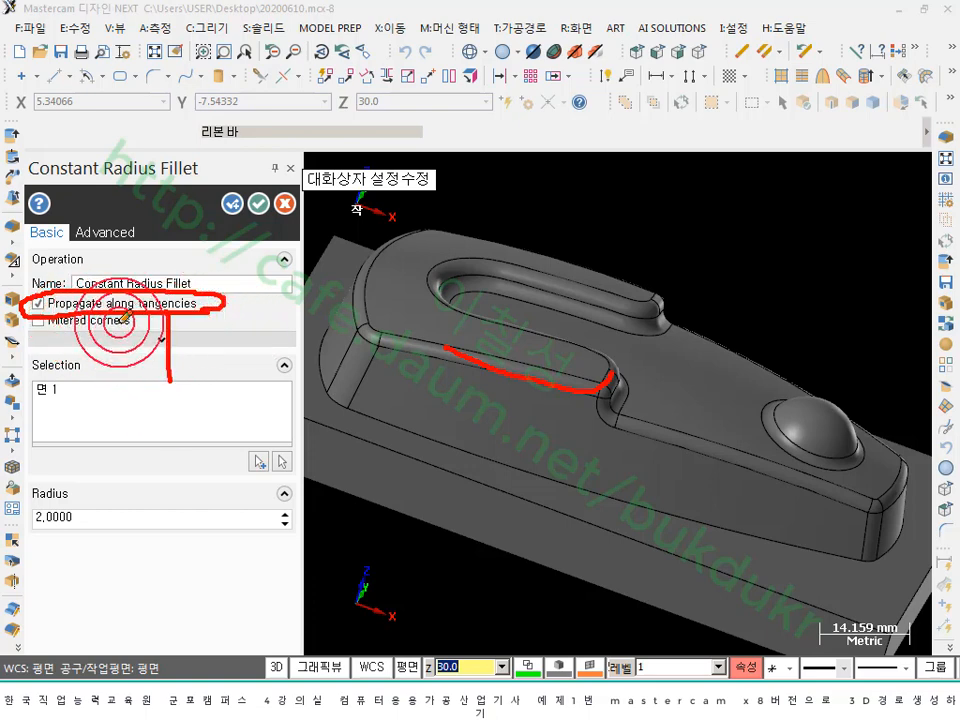
{"action": "left_click_drag", "start_coordinate": [122, 318], "coordinate": [124, 388]}
{"action": "left_click_drag", "start_coordinate": [72, 313], "coordinate": [79, 375]}
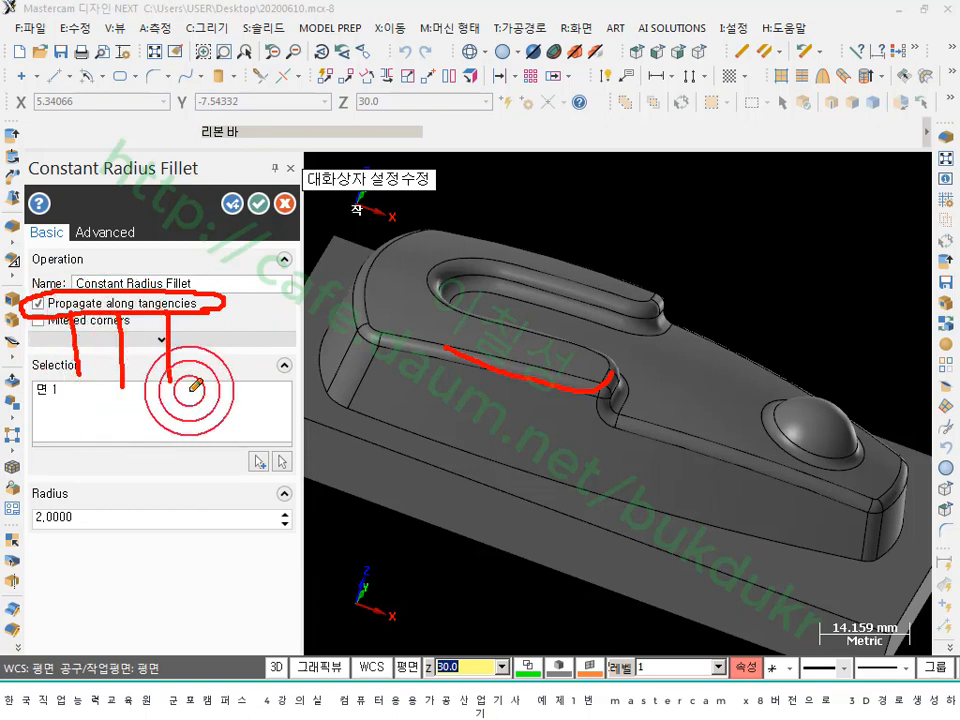
{"action": "right_click", "coordinate": [634, 206]}
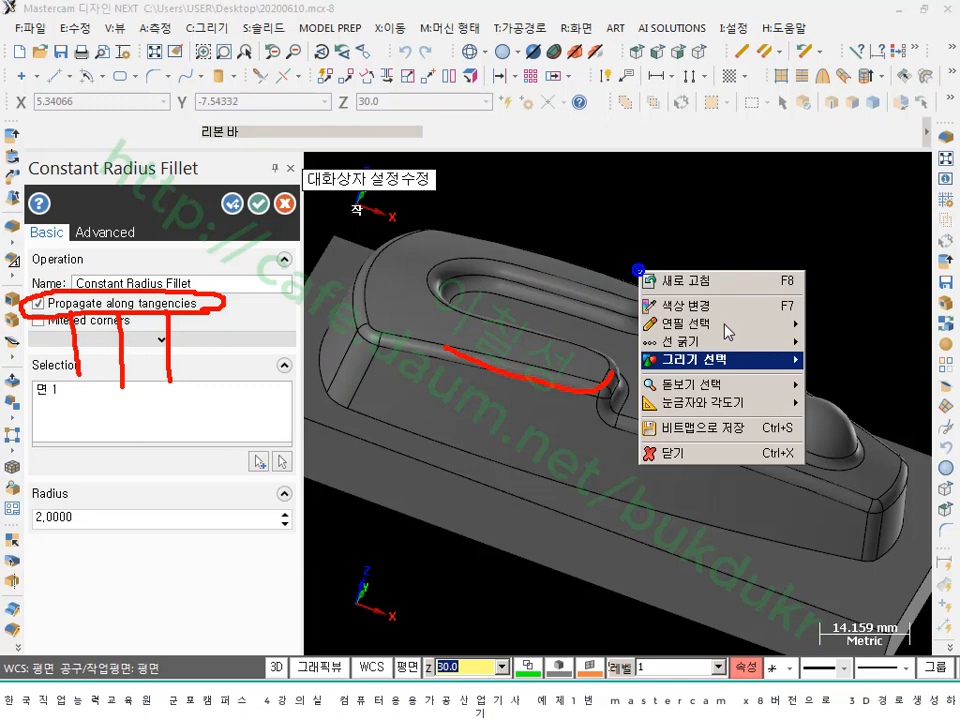
{"action": "left_click", "coordinate": [677, 456]}
{"action": "left_click", "coordinate": [261, 211]}
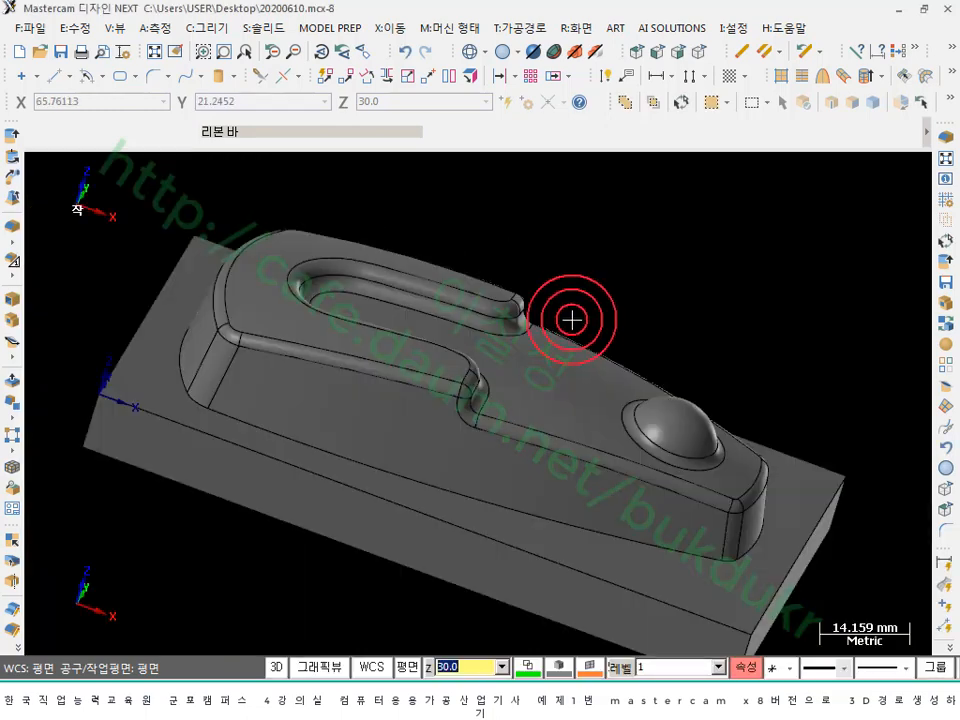
- Fillet the bottom edge where the iron body meets the base plate with a 1 mm radius
{"action": "scroll", "coordinate": [530, 287], "scroll_direction": "down", "scroll_amount": 2}
{"action": "middle_click_drag", "start_coordinate": [543, 265], "coordinate": [583, 298]}
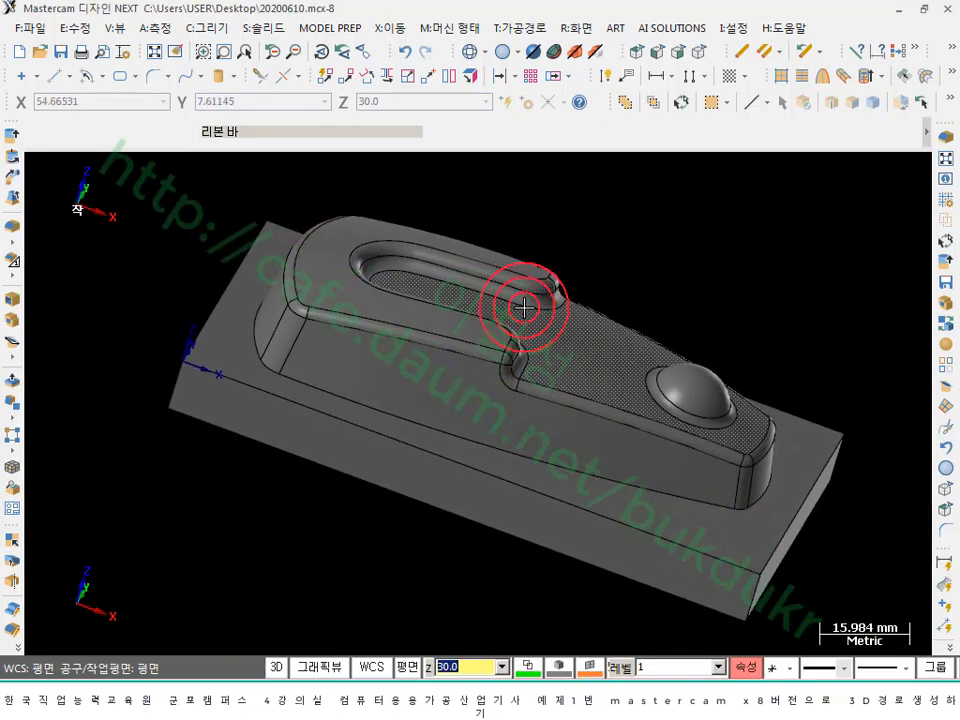
{"action": "scroll", "coordinate": [514, 302], "scroll_direction": "up", "scroll_amount": 2}
{"action": "mouse_move", "coordinate": [495, 314]}
{"action": "middle_mouse_down"}
{"action": "mouse_move", "coordinate": [458, 362]}
{"action": "mouse_move", "coordinate": [611, 407]}
{"action": "mouse_move", "coordinate": [555, 500]}
{"action": "middle_mouse_up"}
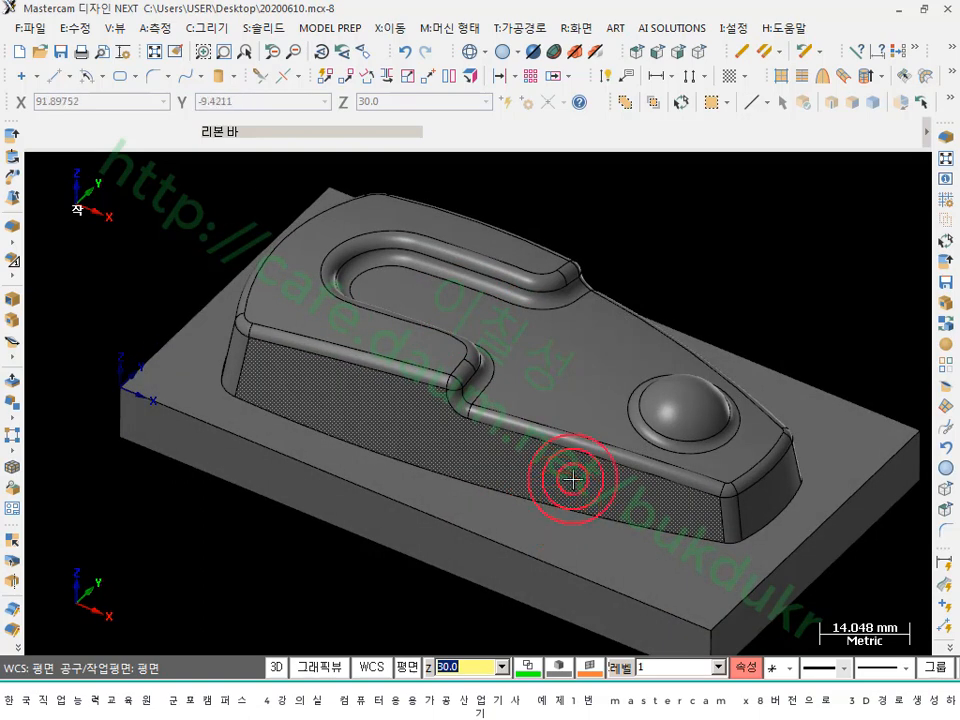
{"action": "left_click", "coordinate": [950, 150]}
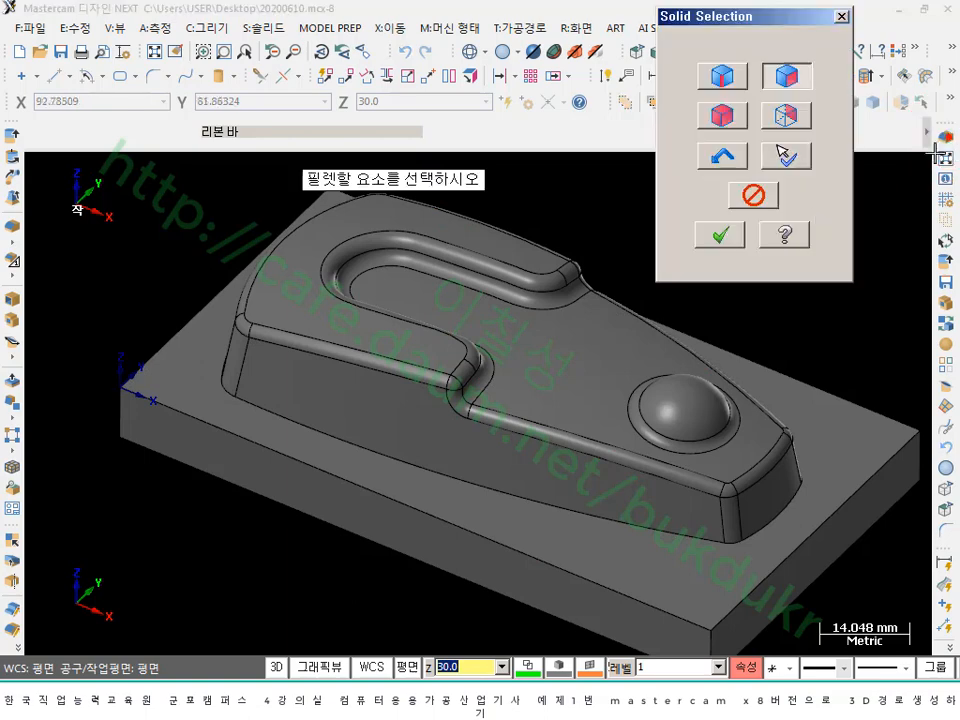
{"action": "left_click", "coordinate": [787, 84]}
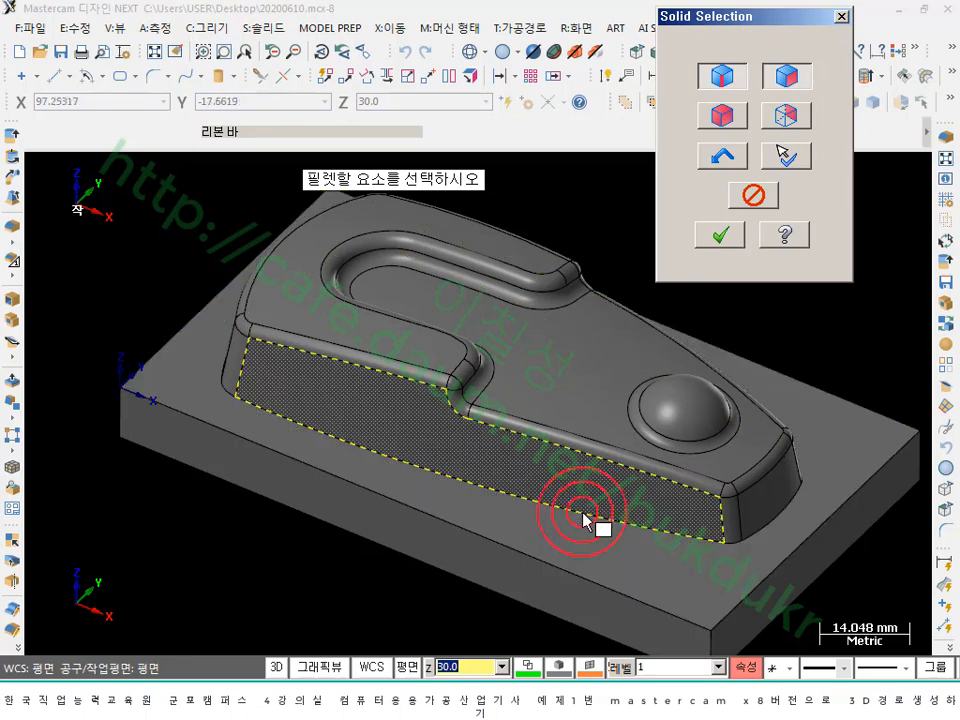
{"action": "left_click", "coordinate": [784, 154]}
{"action": "left_click", "coordinate": [606, 480]}
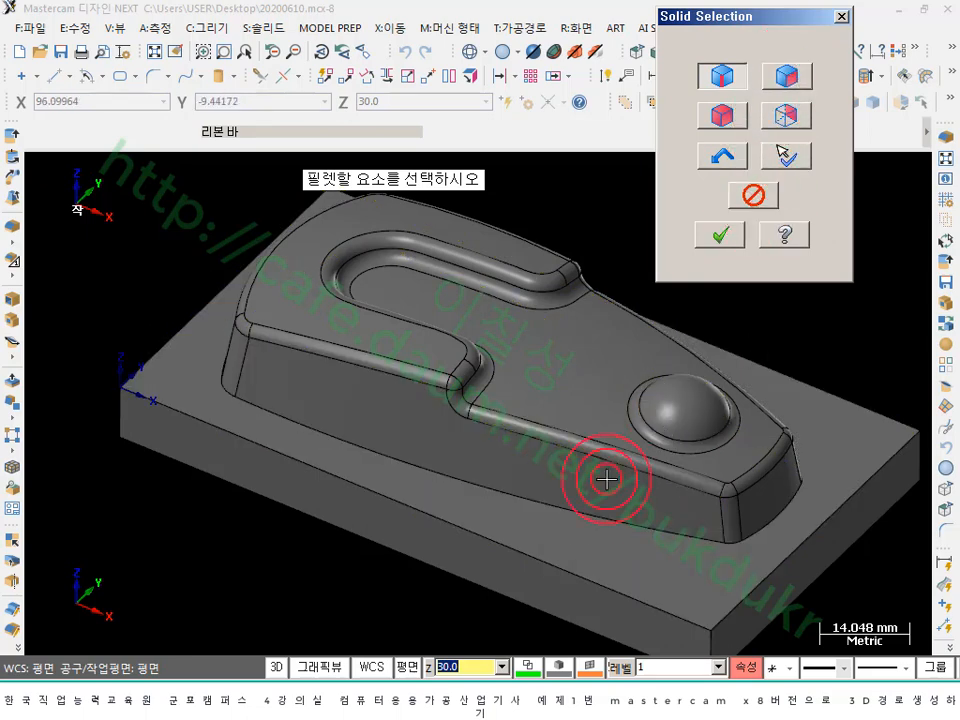
{"action": "left_click", "coordinate": [720, 235]}
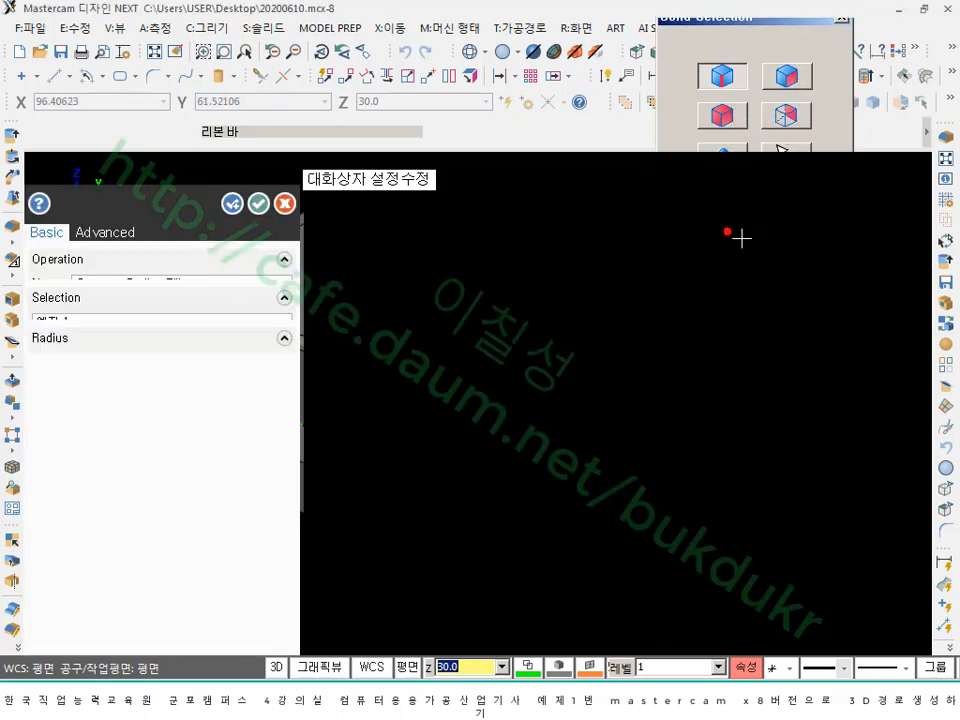
{"action": "left_click", "coordinate": [317, 420]}
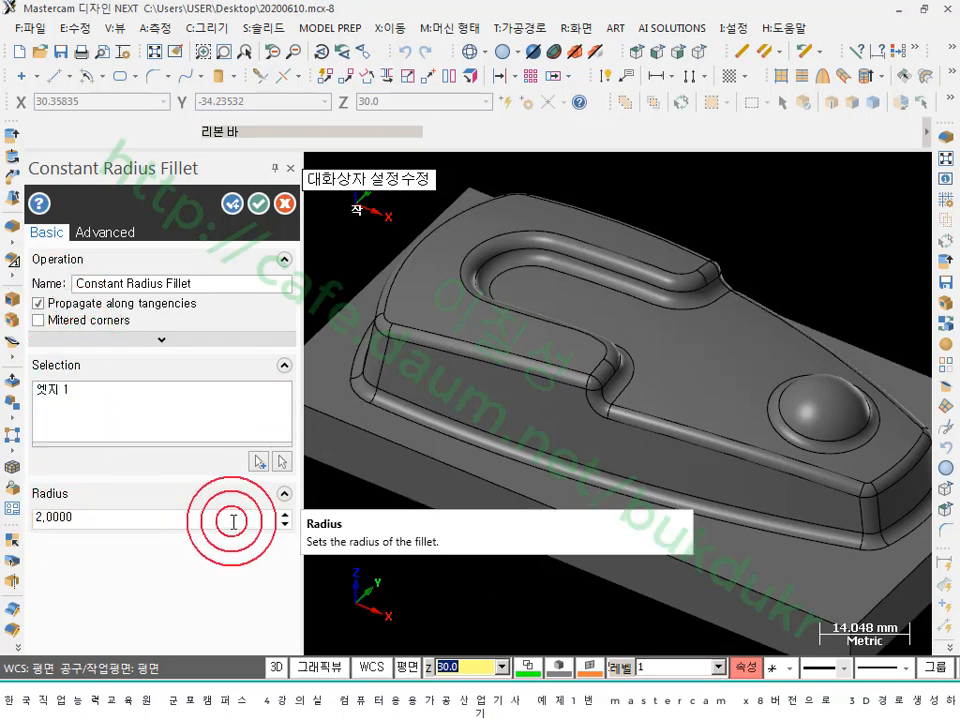
{"action": "left_click", "coordinate": [285, 524]}
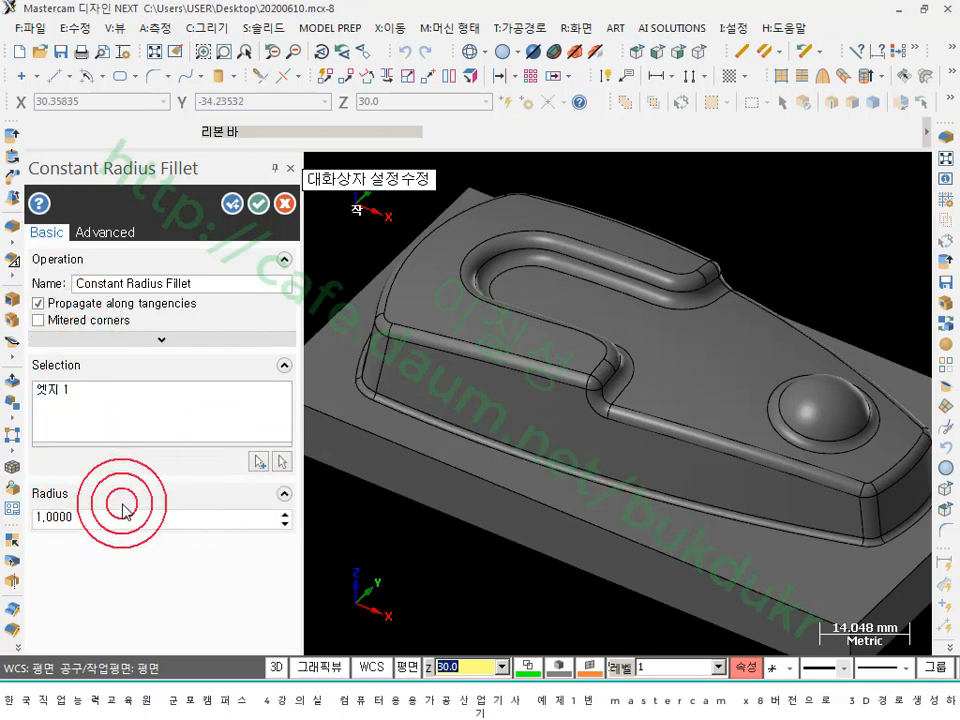
{"action": "left_click", "coordinate": [259, 206]}
- Inspect the fillets around the body, and switch to the image viewer with the exam sheets
{"action": "middle_click_drag", "start_coordinate": [364, 353], "coordinate": [848, 508]}
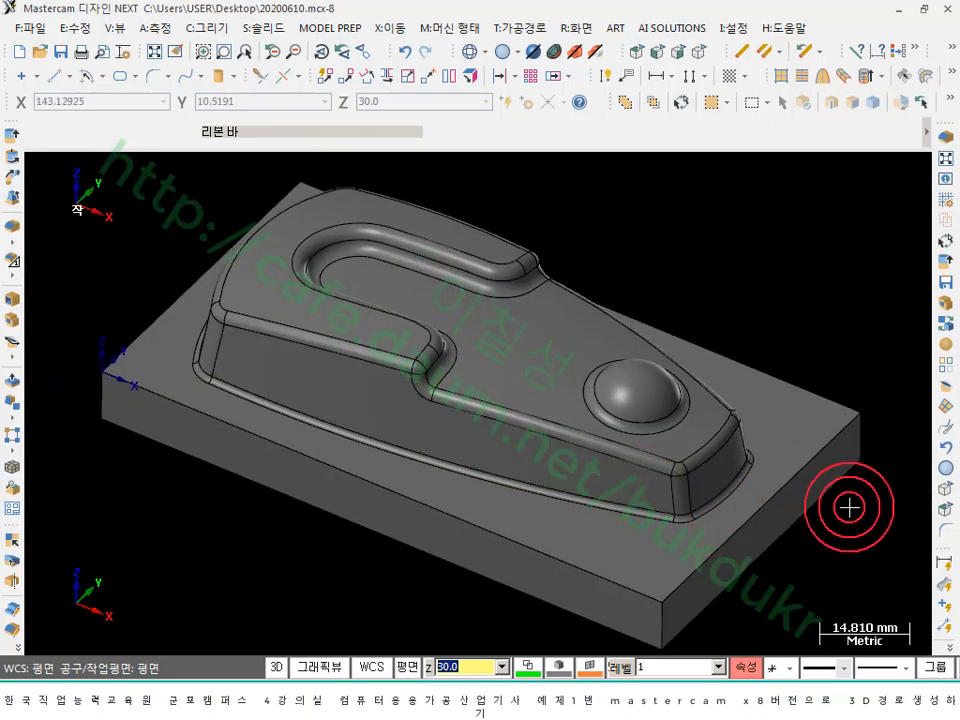
{"action": "scroll", "coordinate": [448, 493], "scroll_direction": "up", "scroll_amount": 3}
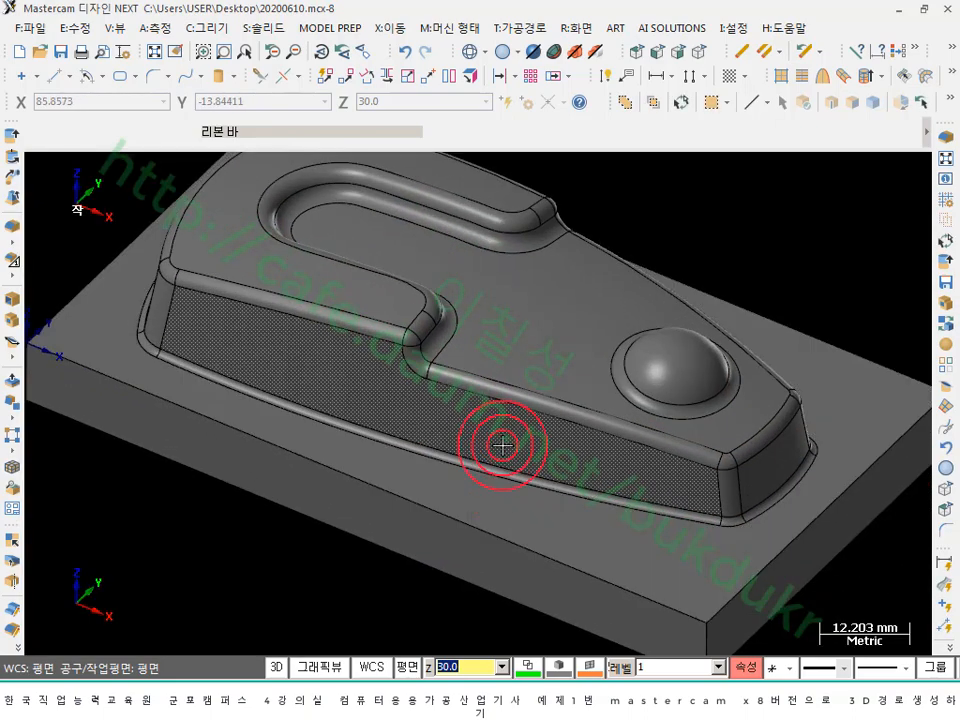
{"action": "mouse_move", "coordinate": [468, 370]}
{"action": "middle_mouse_down"}
{"action": "mouse_move", "coordinate": [394, 394]}
{"action": "mouse_move", "coordinate": [328, 388]}
{"action": "mouse_move", "coordinate": [419, 352]}
{"action": "mouse_move", "coordinate": [581, 321]}
{"action": "mouse_move", "coordinate": [433, 381]}
{"action": "mouse_move", "coordinate": [392, 317]}
{"action": "mouse_move", "coordinate": [426, 321]}
{"action": "middle_mouse_up"}
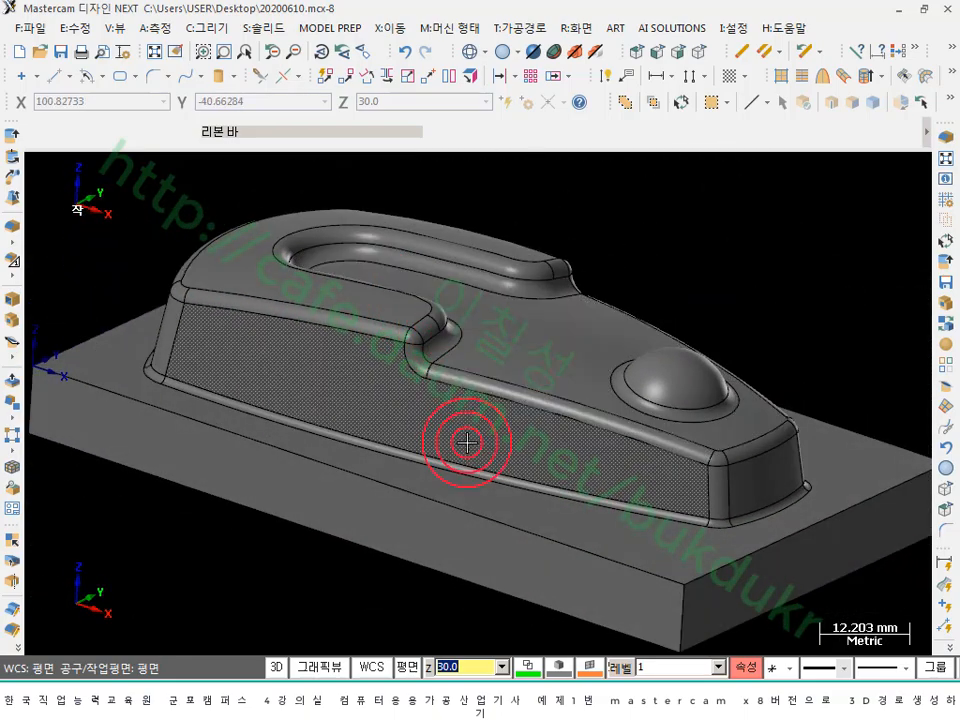
{"action": "left_click", "coordinate": [935, 488]}
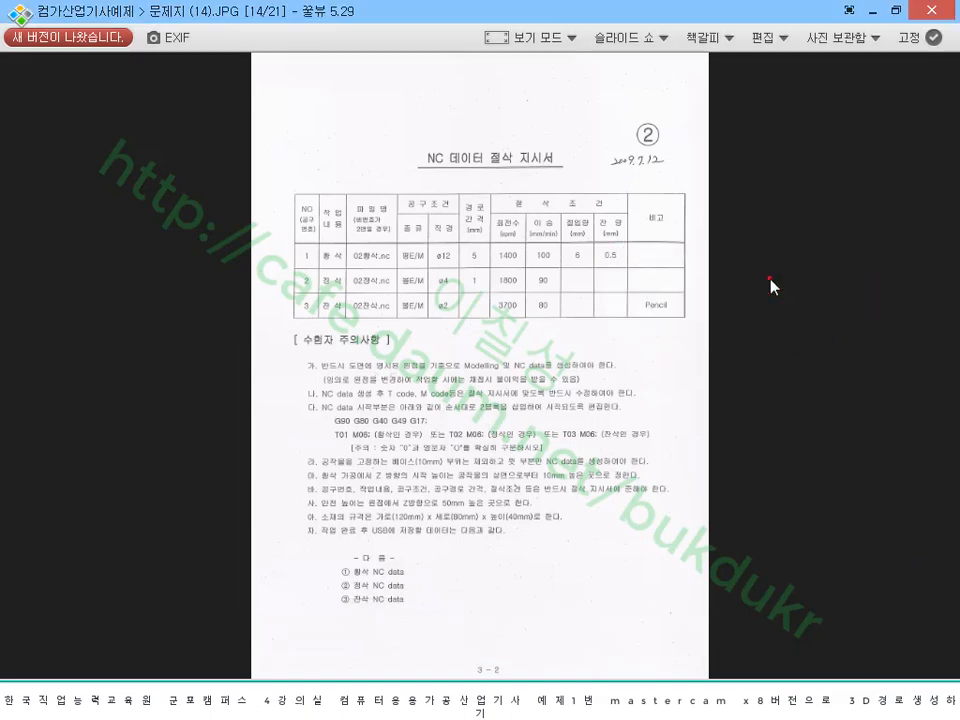
- Enlarge the NC data cutting instruction sheet and examine its table of tools and cutting conditions
{"action": "left_click", "coordinate": [564, 222]}
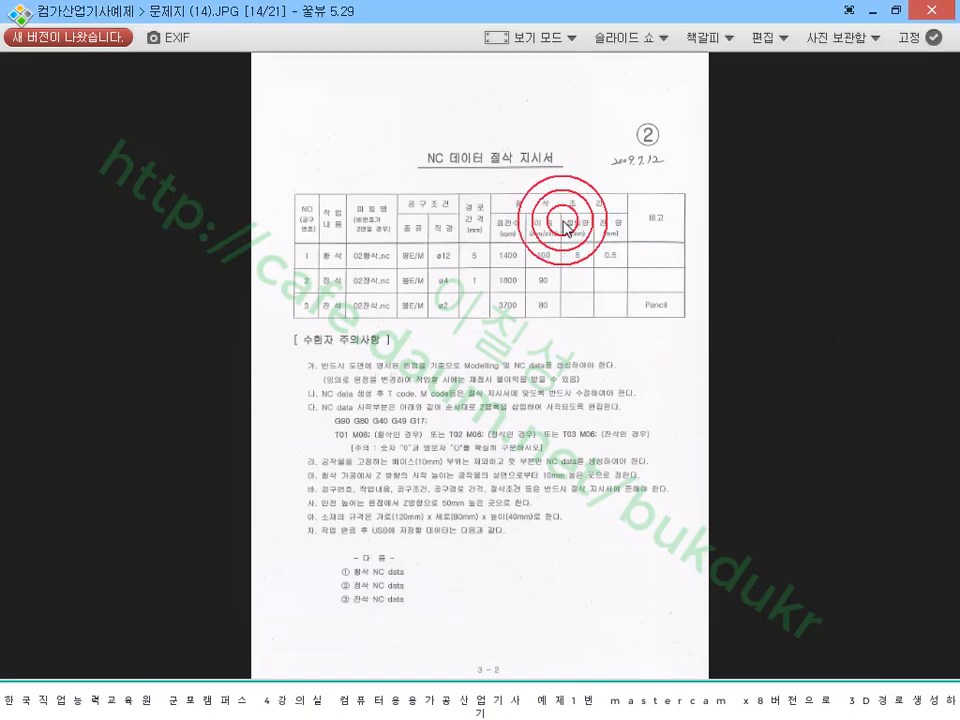
{"action": "scroll", "coordinate": [562, 224], "scroll_direction": "up", "scroll_amount": 3}
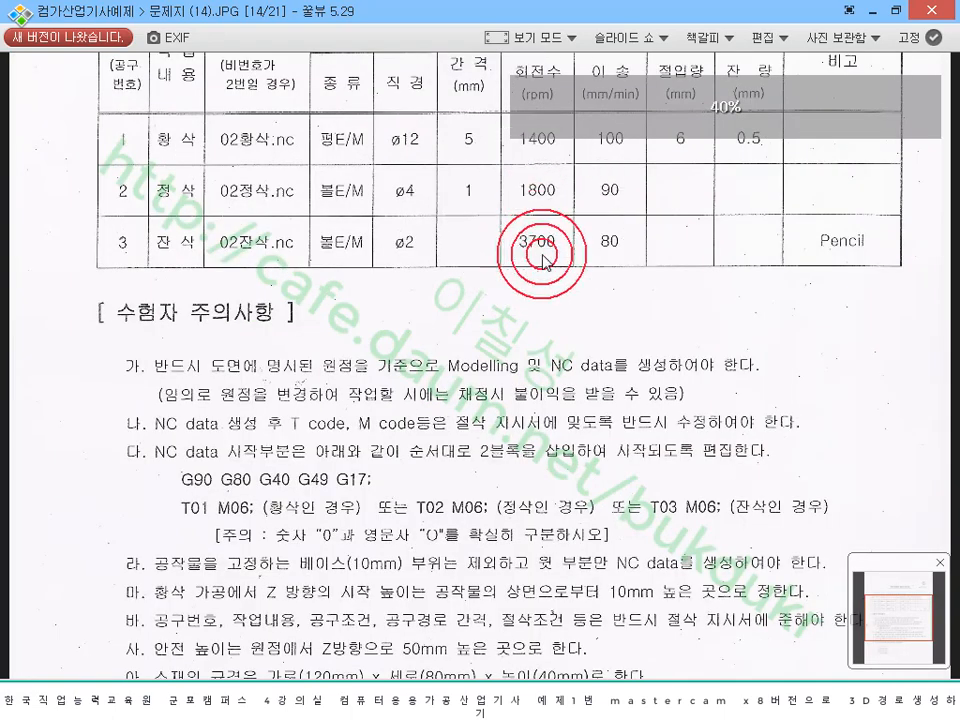
{"action": "left_click_drag", "start_coordinate": [543, 255], "coordinate": [709, 330]}
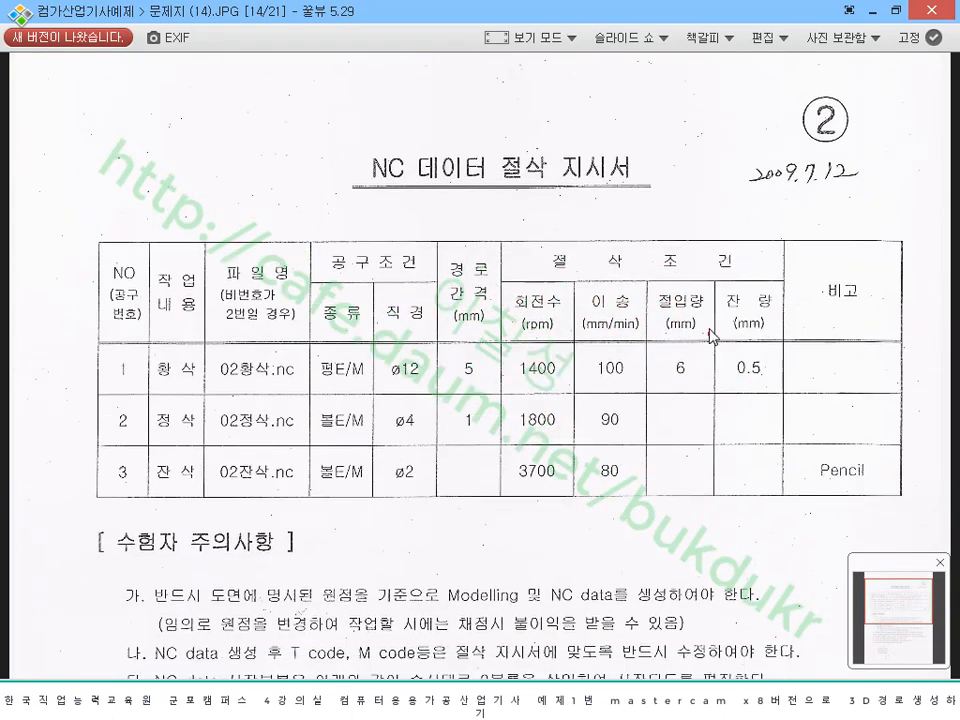
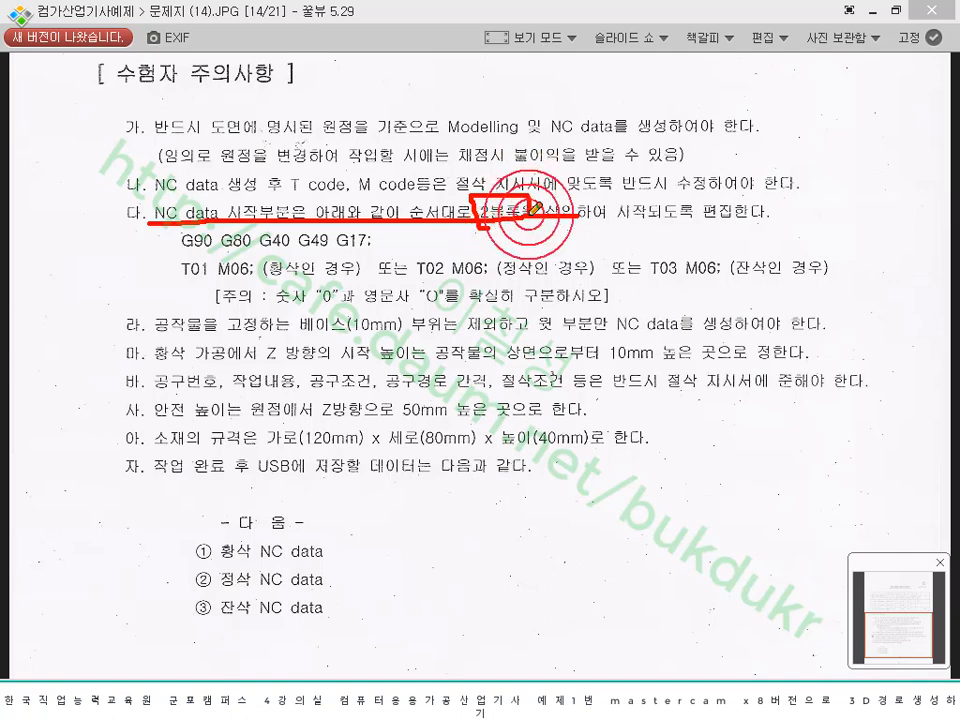
- Mark the required NC start blocks on the sheet: G90 G80 G40 G49 G17 and the T01, T02 and T03 M06 tool calls
{"action": "mouse_move", "coordinate": [197, 221]}
{"action": "left_mouse_down"}
{"action": "mouse_move", "coordinate": [166, 243]}
{"action": "mouse_move", "coordinate": [216, 295]}
{"action": "mouse_move", "coordinate": [660, 300]}
{"action": "mouse_move", "coordinate": [855, 248]}
{"action": "mouse_move", "coordinate": [474, 231]}
{"action": "left_mouse_up"}
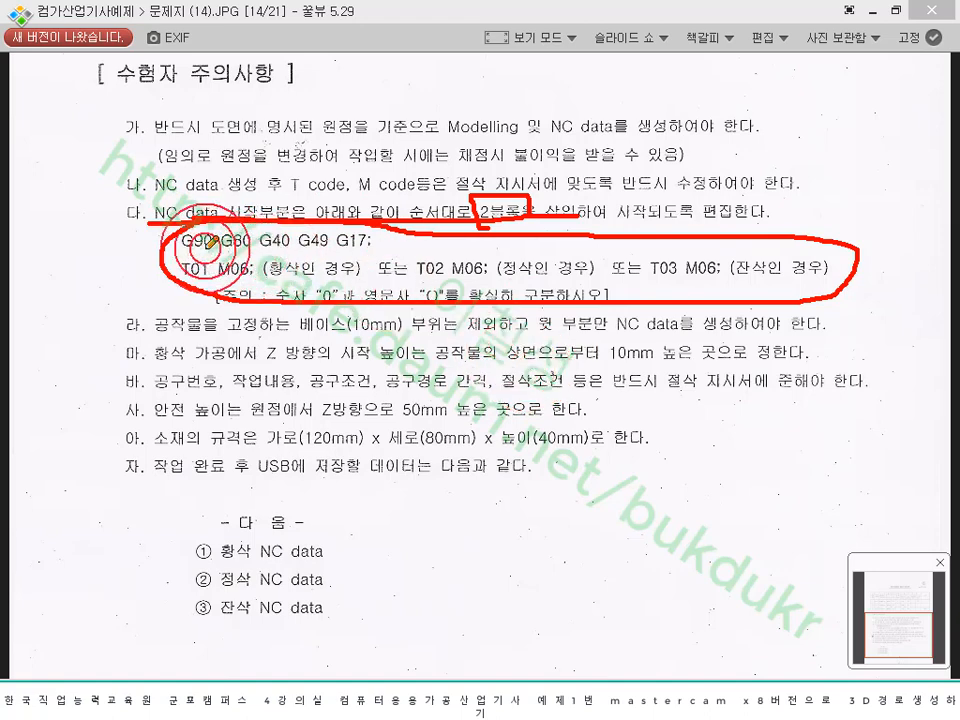
{"action": "left_click_drag", "start_coordinate": [172, 252], "coordinate": [203, 251]}
{"action": "left_click_drag", "start_coordinate": [320, 247], "coordinate": [374, 249]}
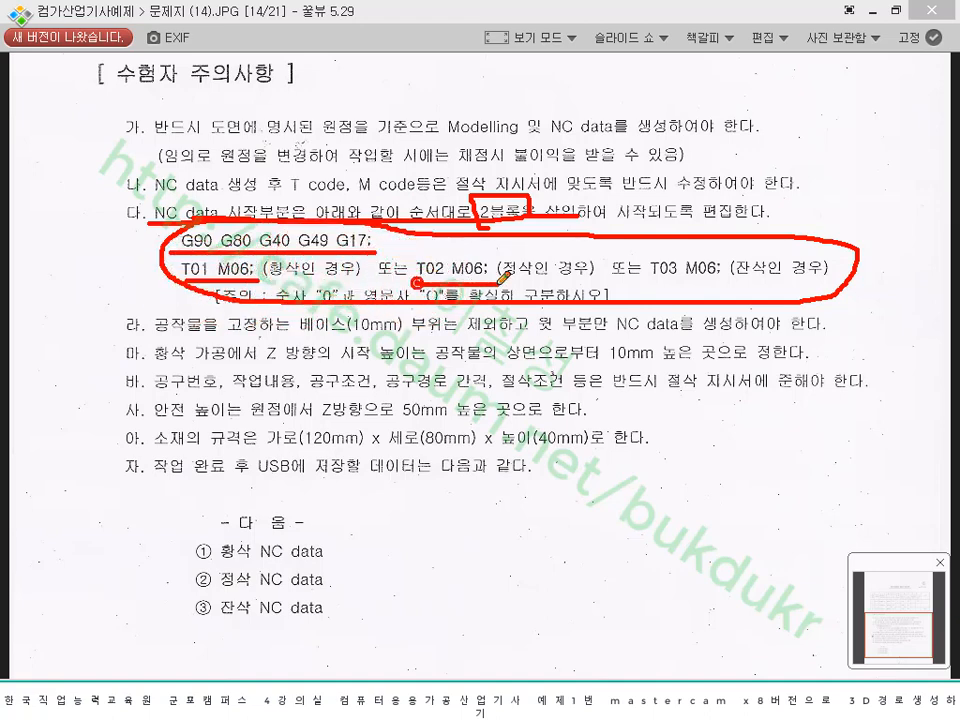
{"action": "left_click_drag", "start_coordinate": [414, 283], "coordinate": [486, 282]}
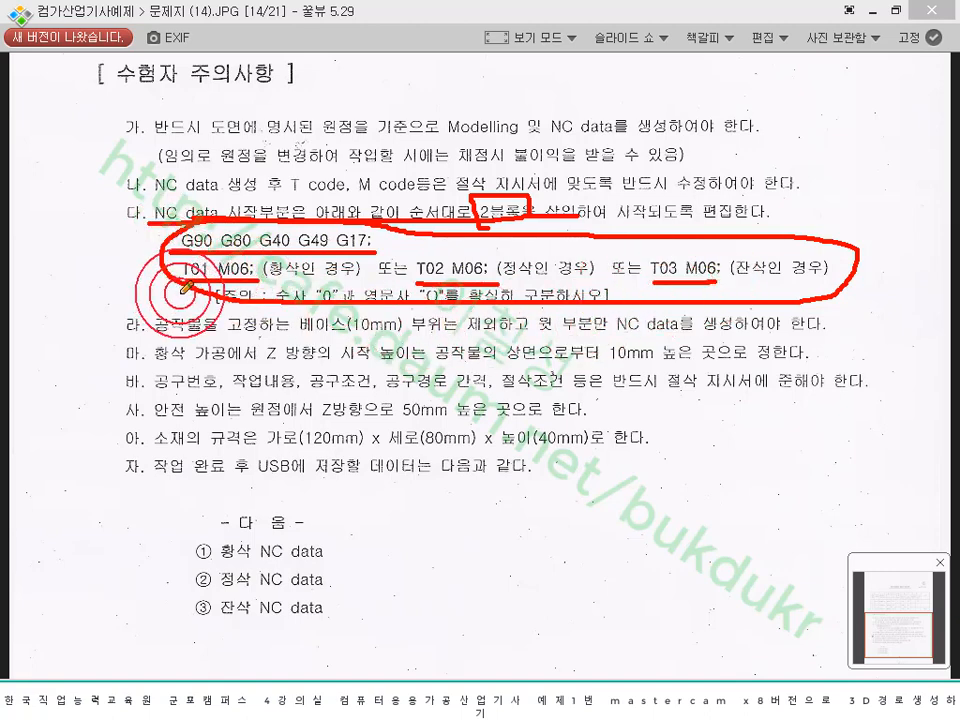
{"action": "left_click_drag", "start_coordinate": [183, 284], "coordinate": [255, 283]}
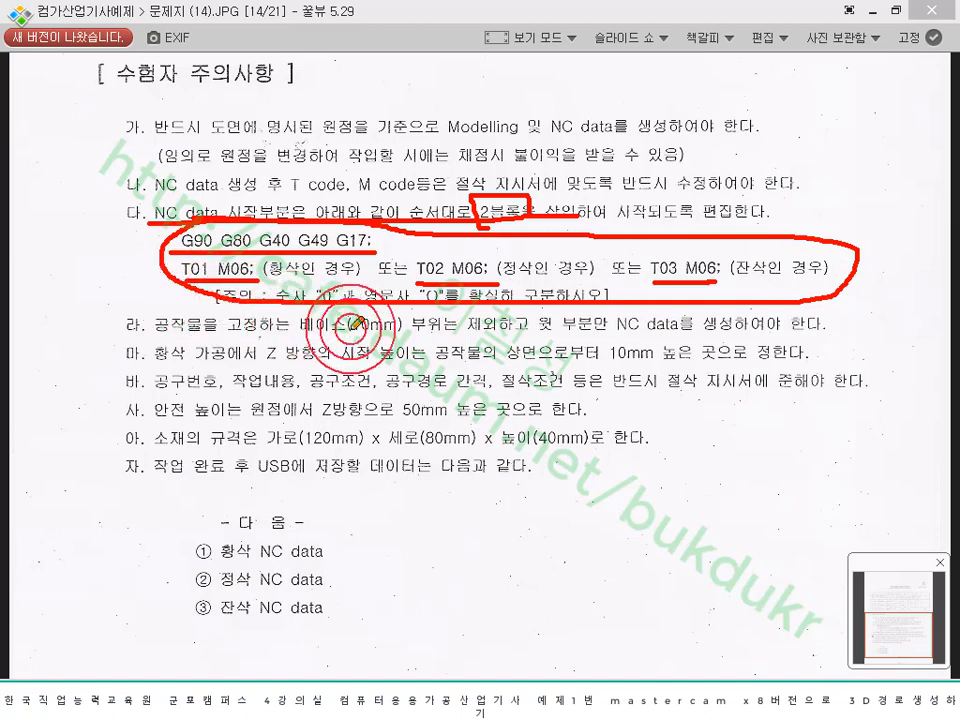
- Mark the sheet's notes on the excluded 10 mm base, the 10 mm roughing start height, the cutting conditions and the 50 mm safe height
{"action": "mouse_move", "coordinate": [335, 339]}
{"action": "left_mouse_down"}
{"action": "mouse_move", "coordinate": [398, 338]}
{"action": "mouse_move", "coordinate": [410, 314]}
{"action": "mouse_move", "coordinate": [320, 314]}
{"action": "mouse_move", "coordinate": [296, 340]}
{"action": "left_mouse_up"}
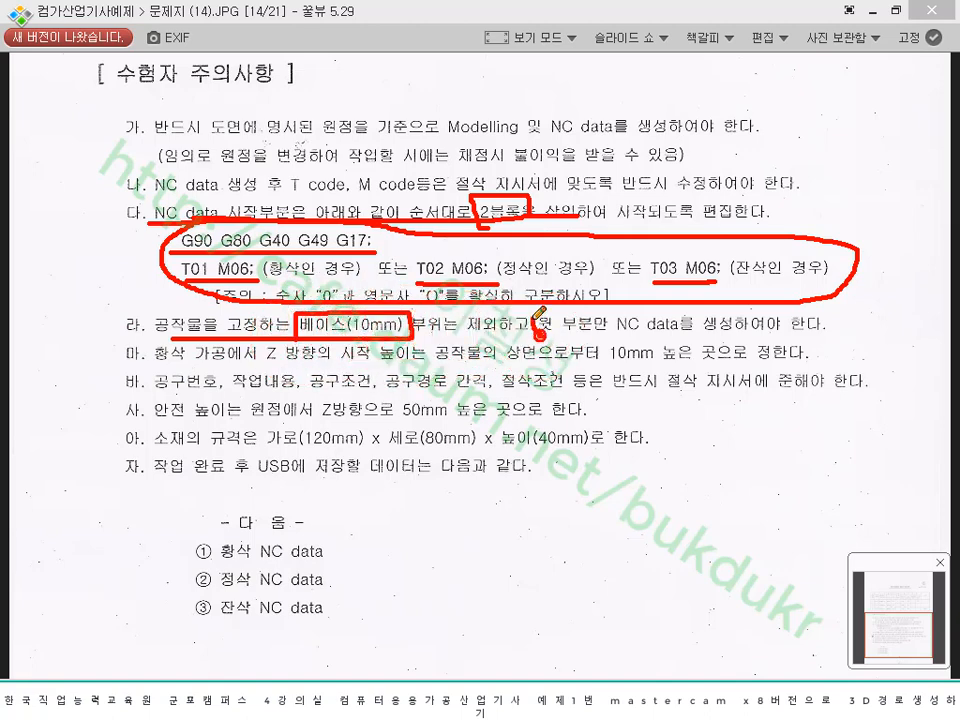
{"action": "mouse_move", "coordinate": [540, 317]}
{"action": "left_mouse_down"}
{"action": "mouse_move", "coordinate": [606, 312]}
{"action": "mouse_move", "coordinate": [694, 328]}
{"action": "mouse_move", "coordinate": [643, 342]}
{"action": "mouse_move", "coordinate": [546, 336]}
{"action": "left_mouse_up"}
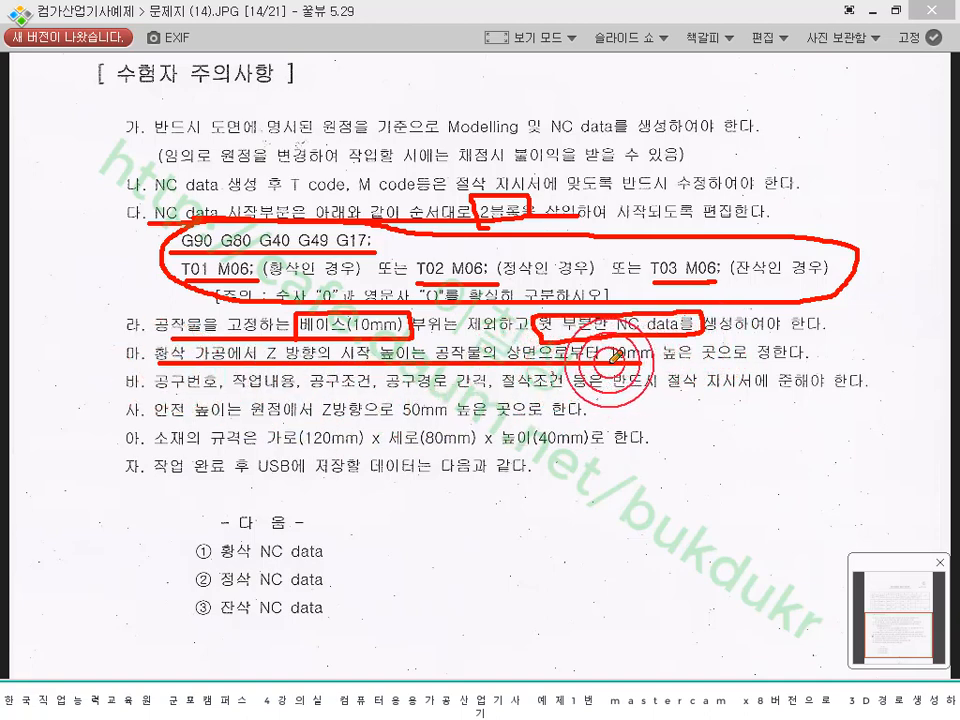
{"action": "left_click_drag", "start_coordinate": [636, 338], "coordinate": [637, 376]}
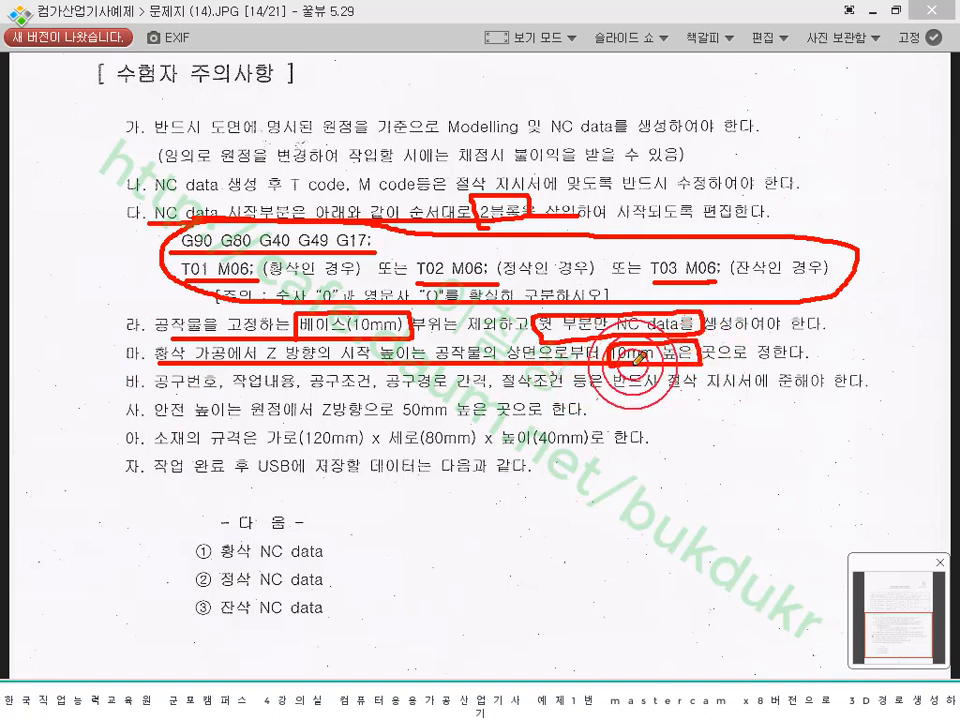
{"action": "left_click_drag", "start_coordinate": [158, 394], "coordinate": [370, 389]}
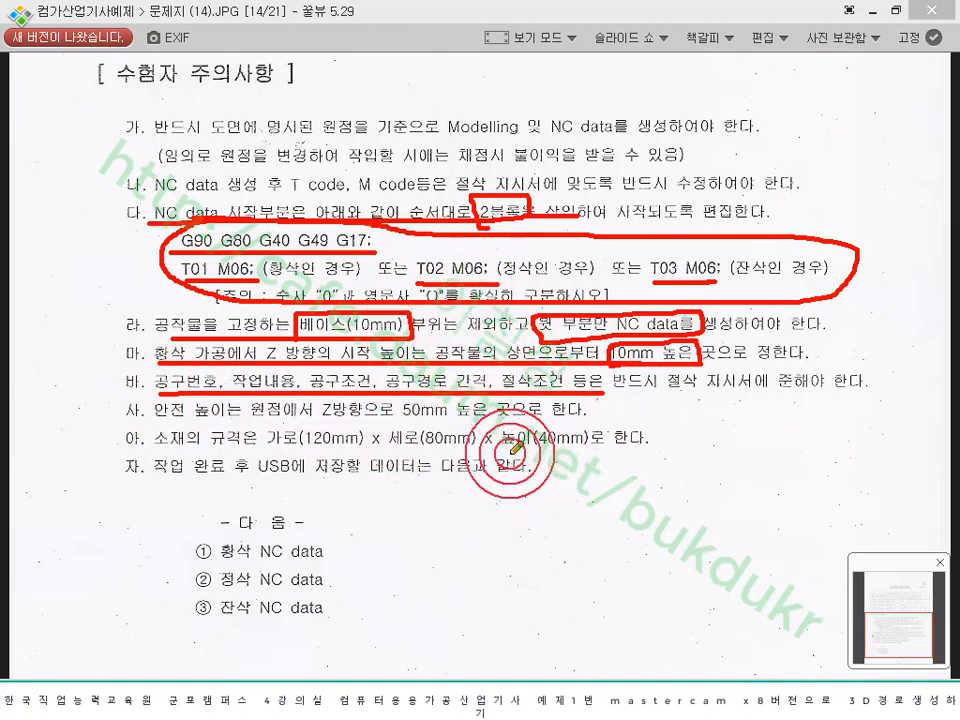
{"action": "left_click_drag", "start_coordinate": [232, 428], "coordinate": [249, 425]}
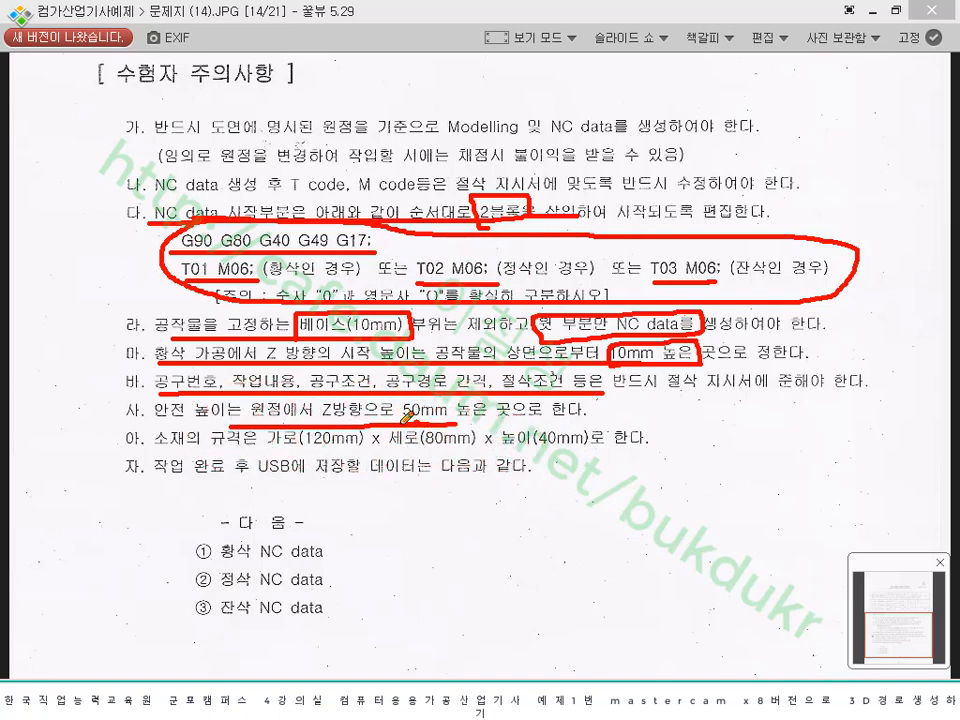
{"action": "mouse_move", "coordinate": [430, 390]}
{"action": "left_mouse_down"}
{"action": "mouse_move", "coordinate": [478, 410]}
{"action": "mouse_move", "coordinate": [440, 424]}
{"action": "left_mouse_up"}
- Mark the 120 x 80 x 40 mm stock size on the sheet, close the markup, and switch back to Mastercam
{"action": "left_click_drag", "start_coordinate": [268, 448], "coordinate": [368, 448]}
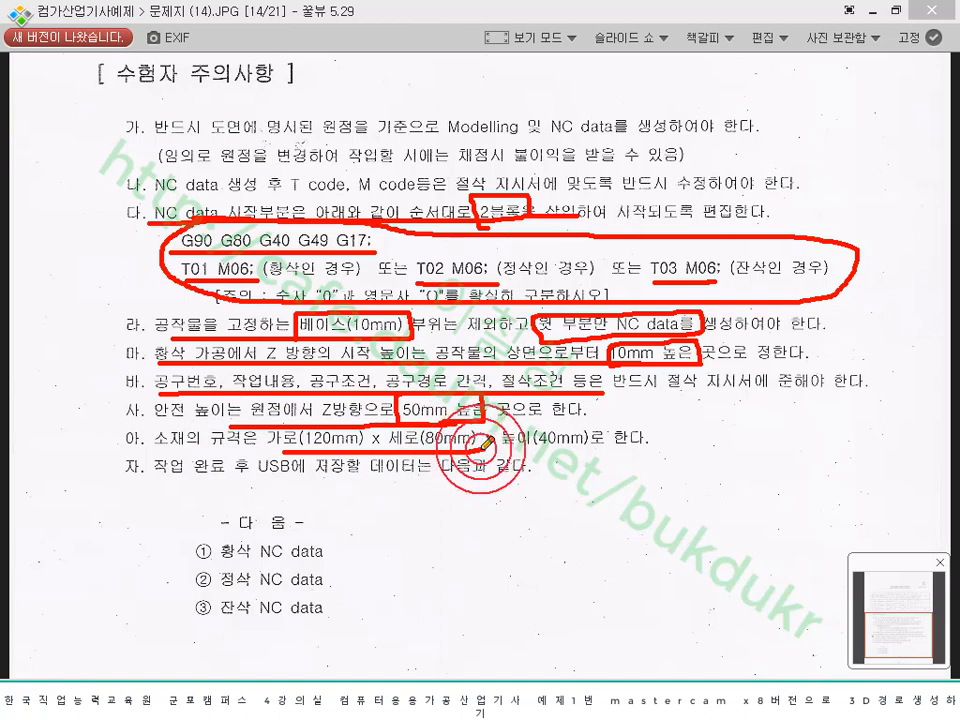
{"action": "left_click_drag", "start_coordinate": [480, 447], "coordinate": [598, 448]}
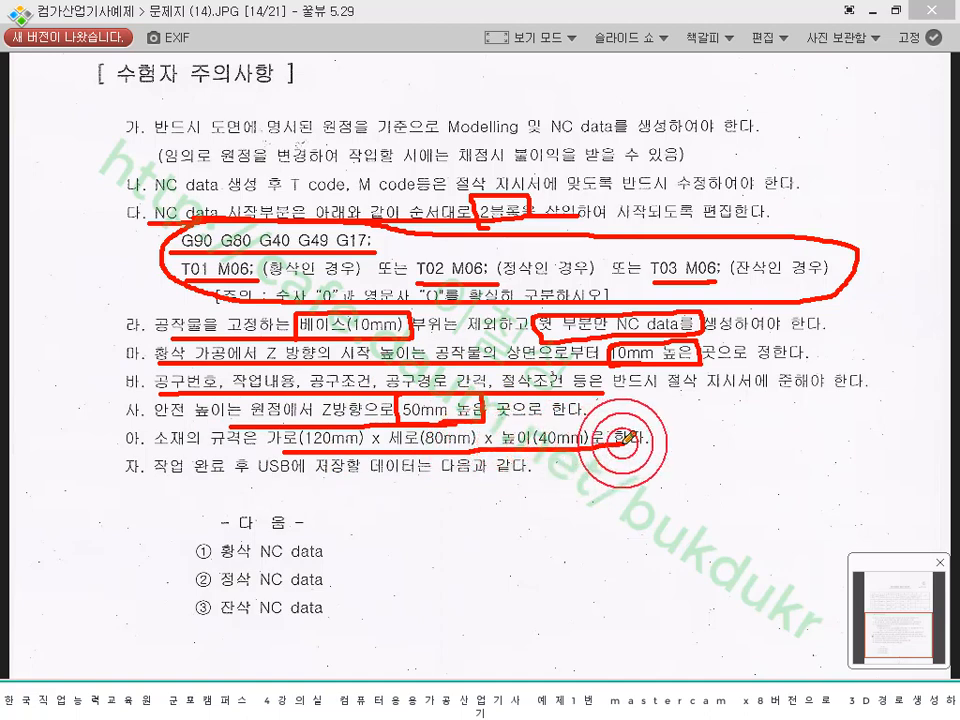
{"action": "left_click", "coordinate": [326, 437]}
{"action": "left_click_drag", "start_coordinate": [291, 441], "coordinate": [373, 435]}
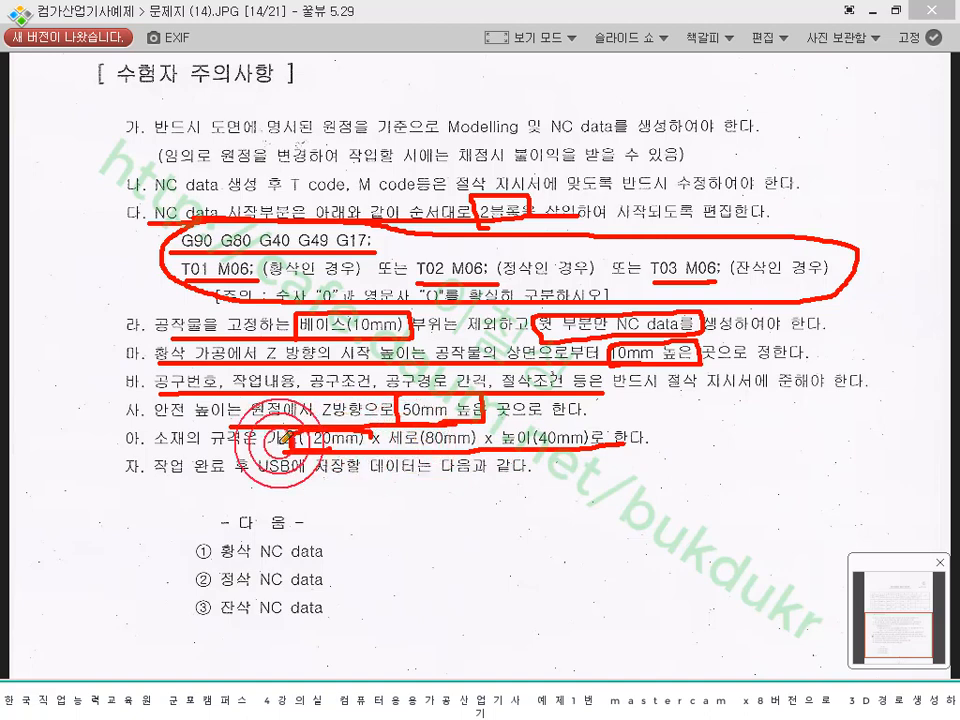
{"action": "mouse_move", "coordinate": [577, 452]}
{"action": "left_mouse_down"}
{"action": "mouse_move", "coordinate": [622, 438]}
{"action": "mouse_move", "coordinate": [287, 428]}
{"action": "mouse_move", "coordinate": [272, 441]}
{"action": "left_mouse_up"}
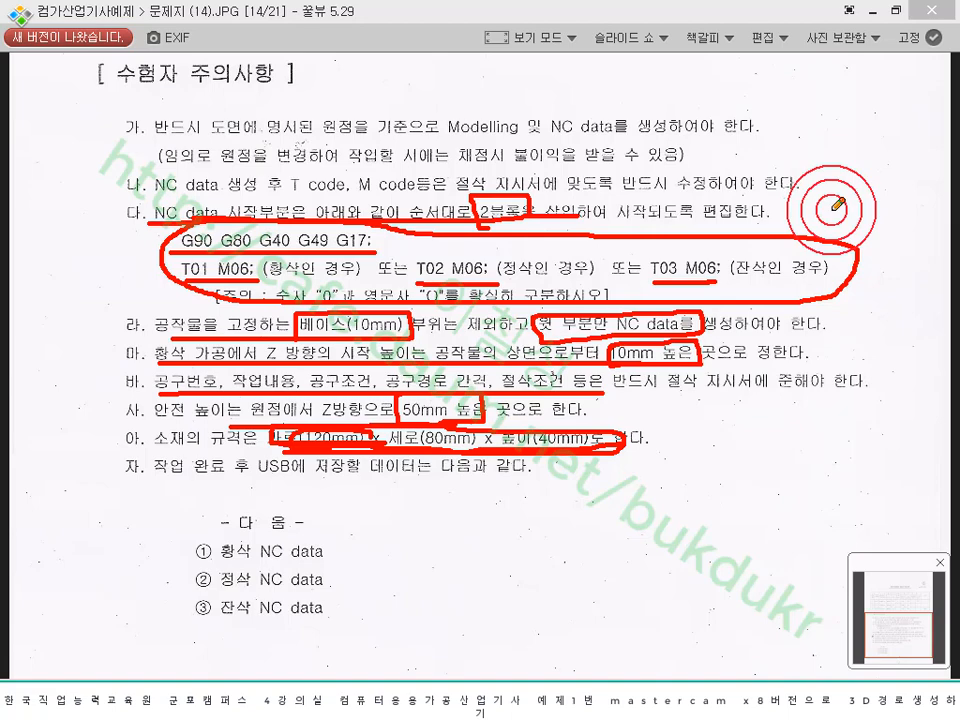
{"action": "right_click", "coordinate": [453, 550]}
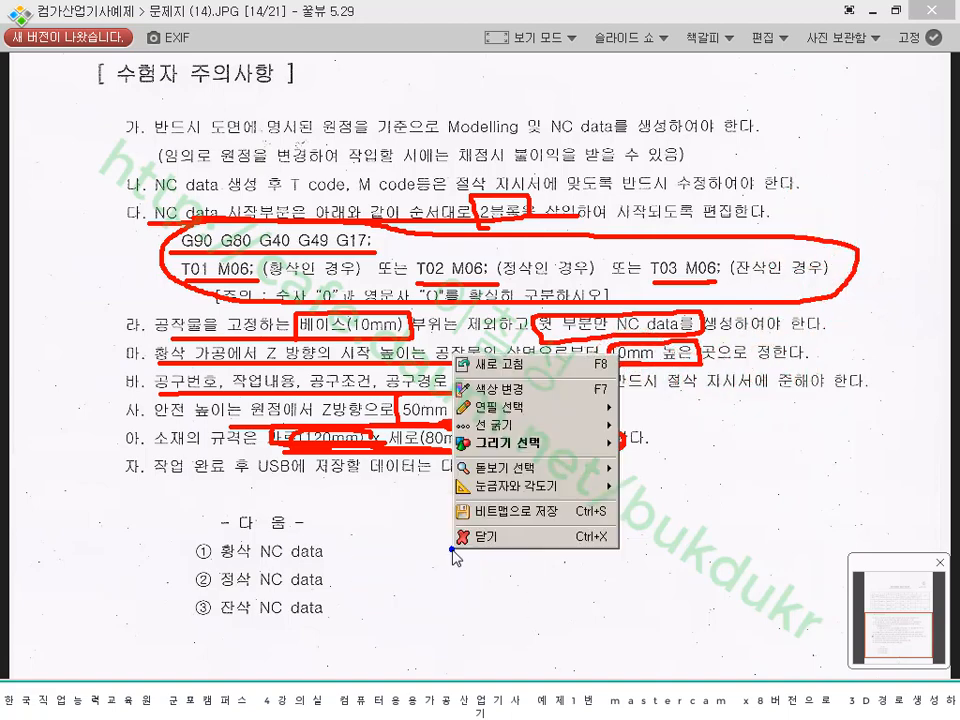
{"action": "left_click", "coordinate": [498, 544]}
{"action": "left_click", "coordinate": [316, 702]}
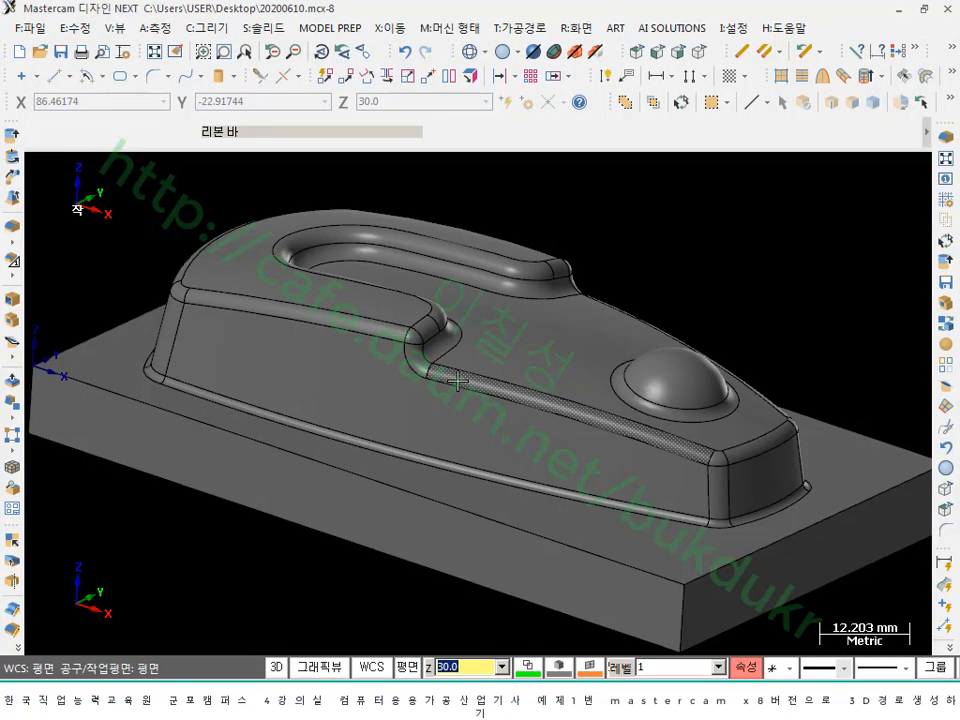
- Show the toolpath manager beside the model and narrow it slightly
{"action": "scroll", "coordinate": [498, 389], "scroll_direction": "down", "scroll_amount": 2}
{"action": "scroll", "coordinate": [498, 389], "scroll_direction": "down", "scroll_amount": 1}
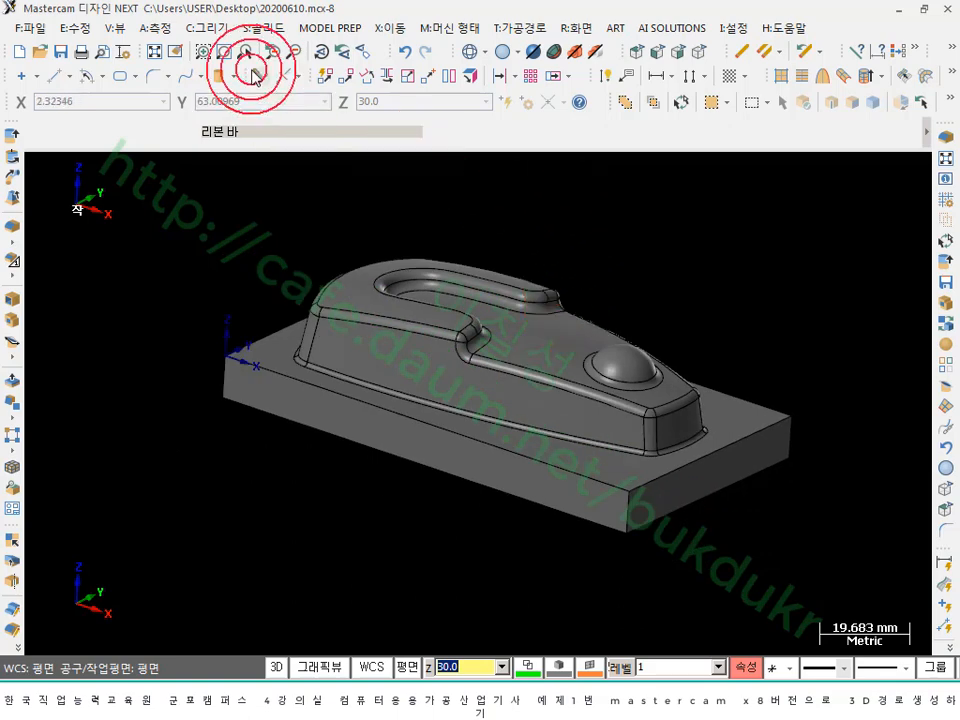
{"action": "scroll", "coordinate": [424, 200], "scroll_direction": "up", "scroll_amount": 1}
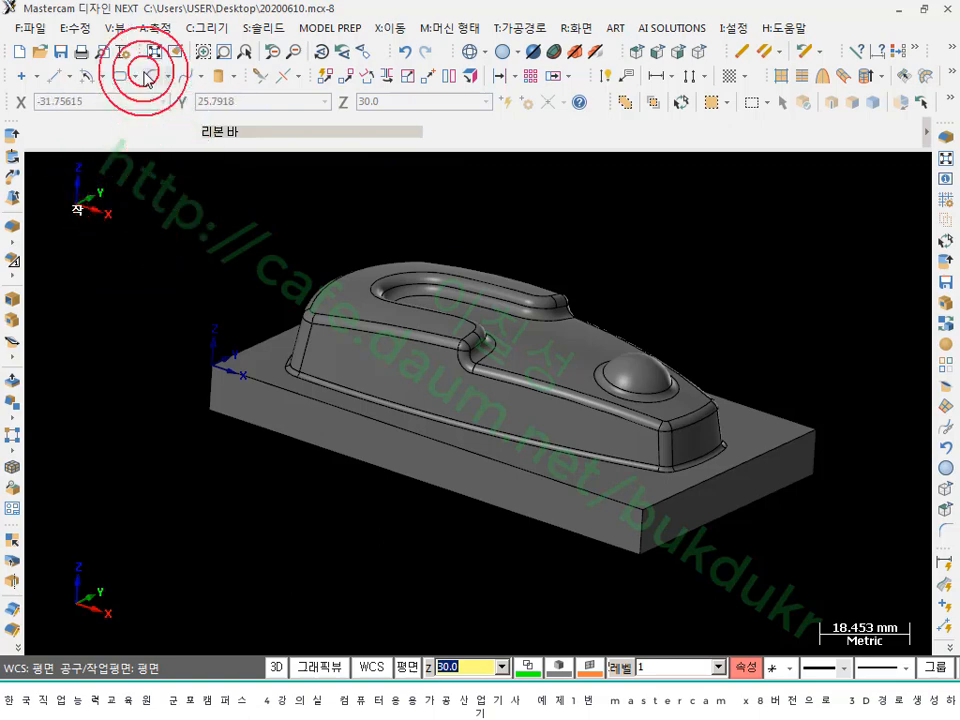
{"action": "left_click", "coordinate": [115, 28]}
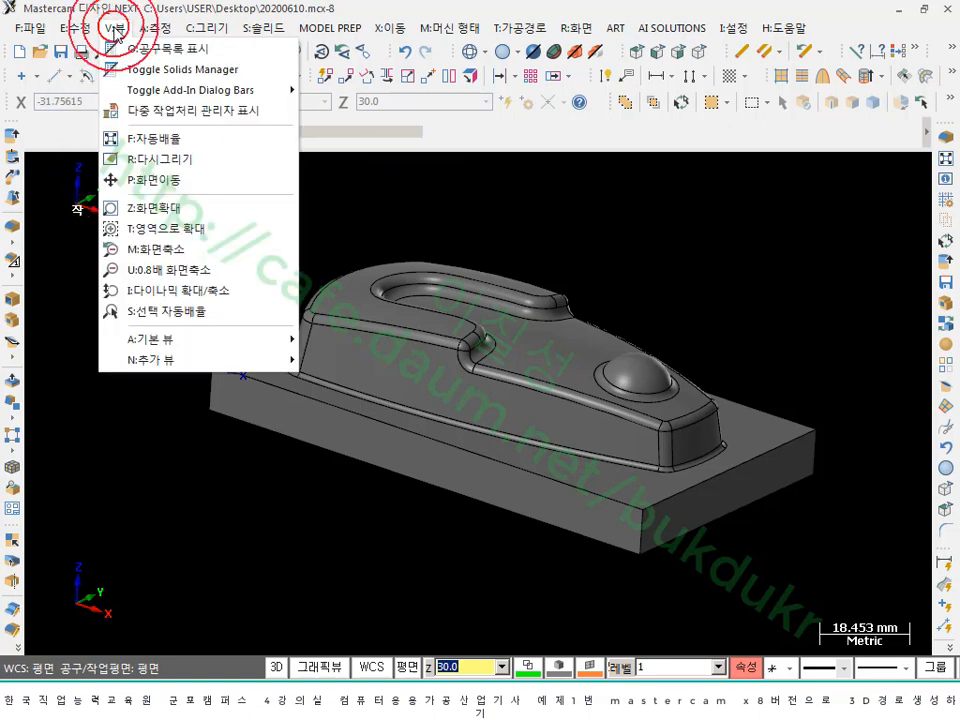
{"action": "left_click", "coordinate": [130, 52]}
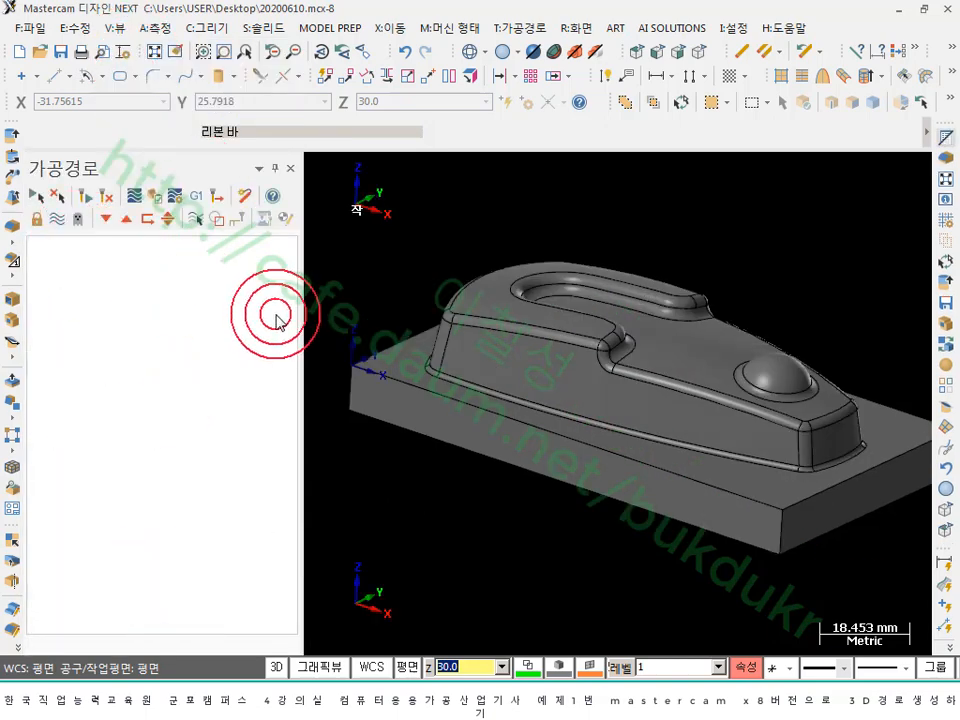
{"action": "left_click_drag", "start_coordinate": [302, 315], "coordinate": [290, 316]}
{"action": "scroll", "coordinate": [537, 399], "scroll_direction": "down", "scroll_amount": 1}
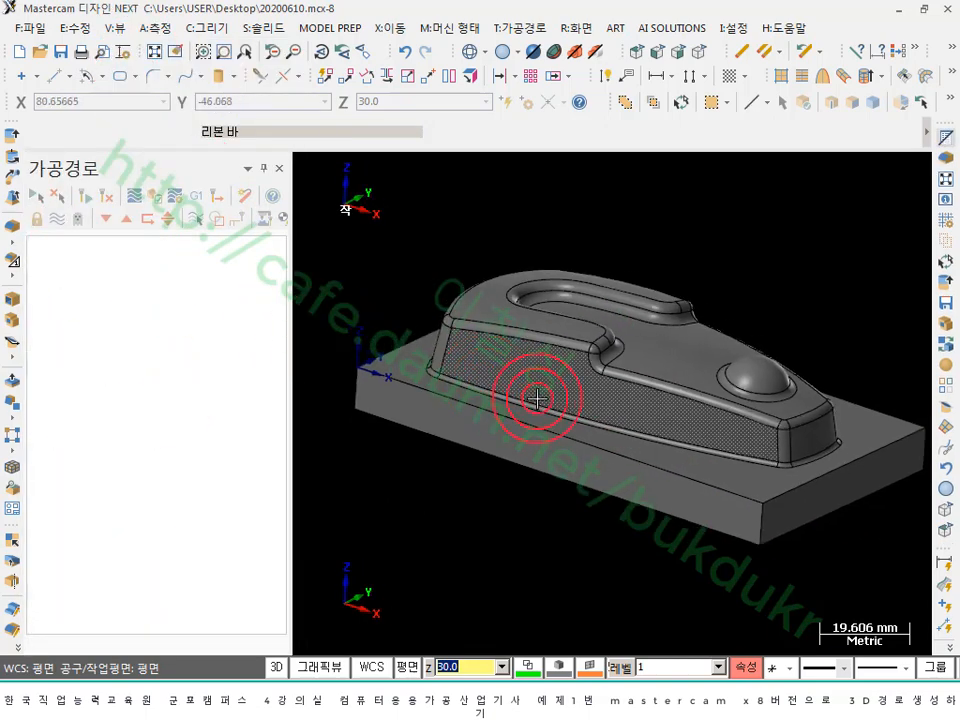
{"action": "scroll", "coordinate": [537, 399], "scroll_direction": "down", "scroll_amount": 1}
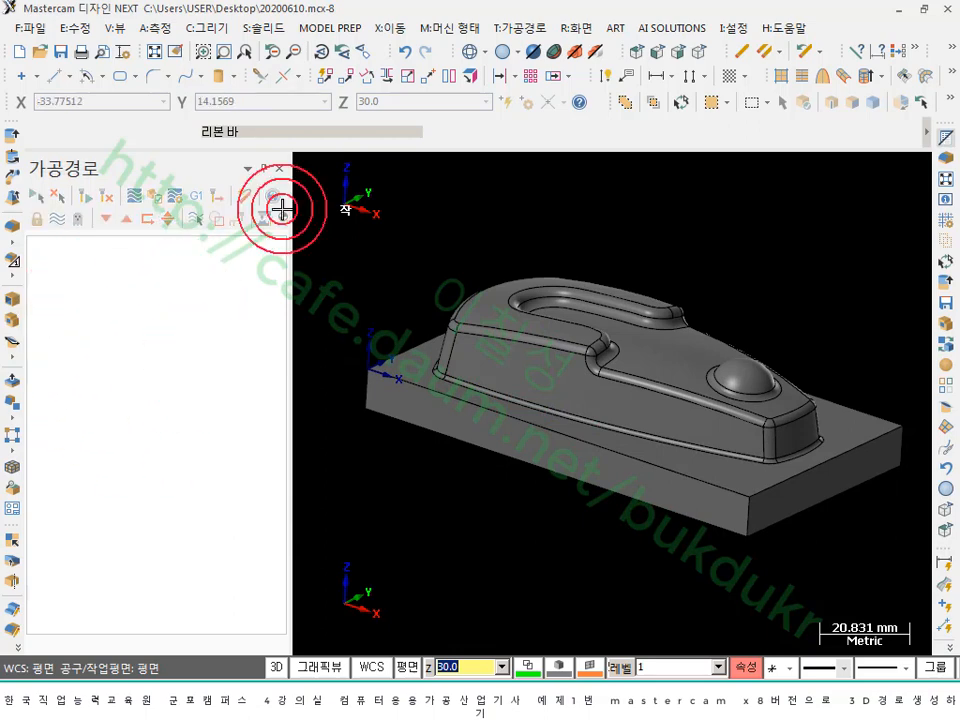
- Set the machine type to the default mill and expand the Mill Default MM properties of Machine Group-1
{"action": "left_click", "coordinate": [455, 28]}
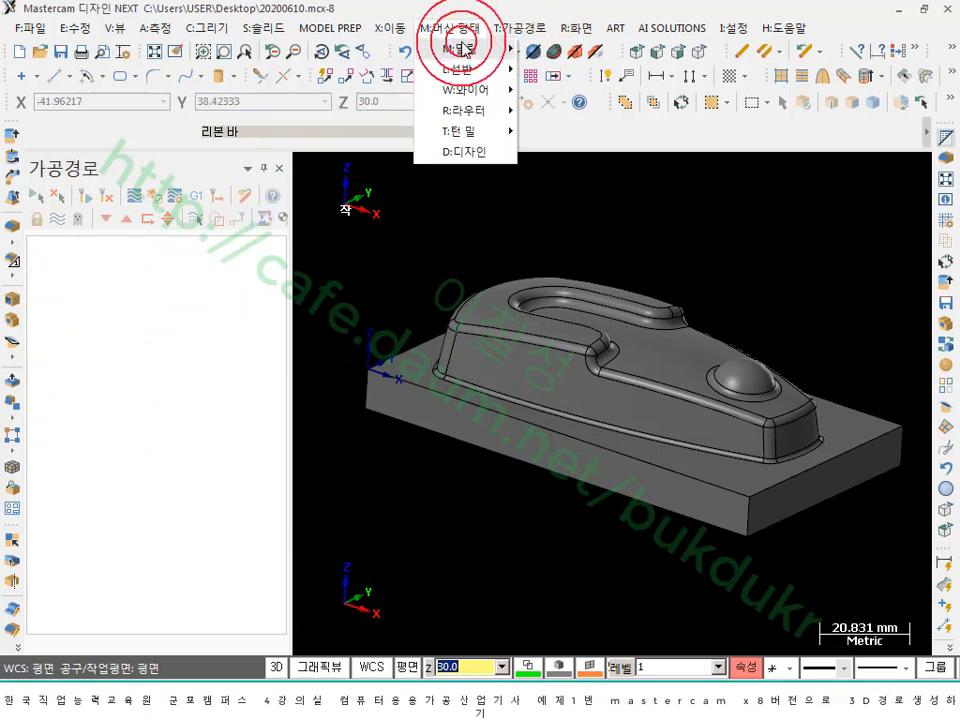
{"action": "mouse_move", "coordinate": [460, 47]}
{"action": "left_click", "coordinate": [594, 52]}
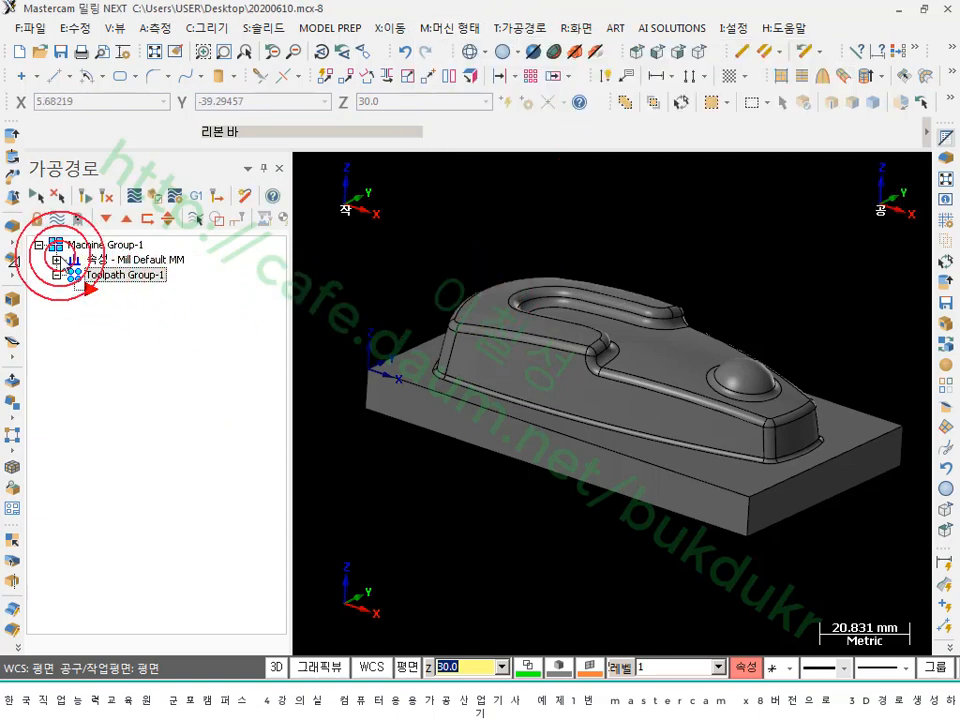
{"action": "left_click", "coordinate": [57, 260]}
{"action": "scroll", "coordinate": [461, 253], "scroll_direction": "down", "scroll_amount": 3}
{"action": "scroll", "coordinate": [590, 247], "scroll_direction": "up", "scroll_amount": 2}
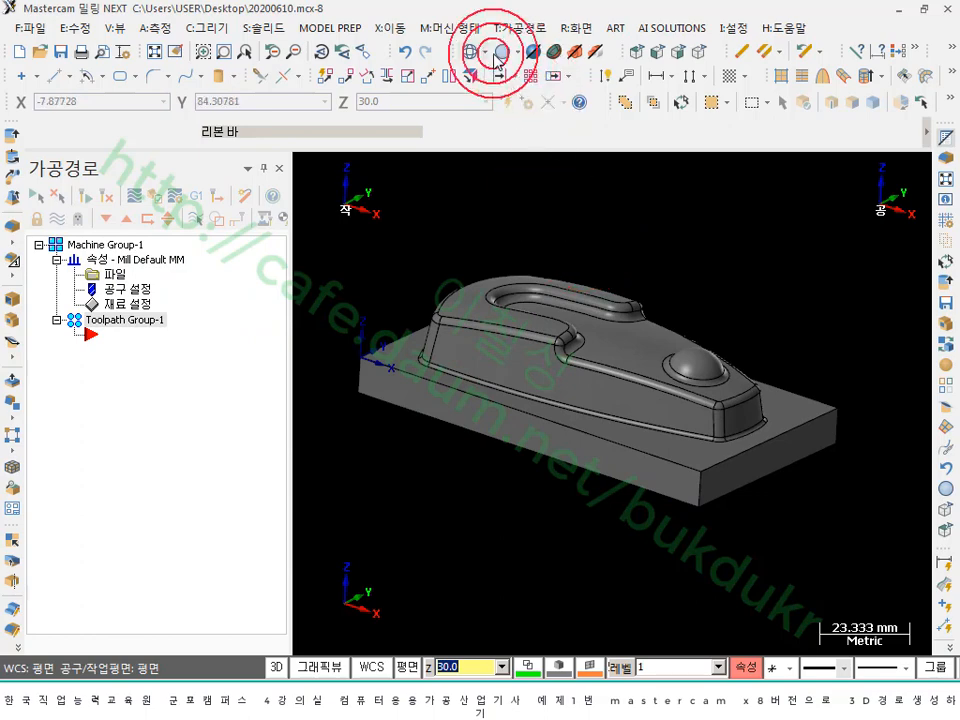
- Show the model in the isometric view, open the tool manager, and move its window up so it is fully visible
{"action": "left_click", "coordinate": [704, 50]}
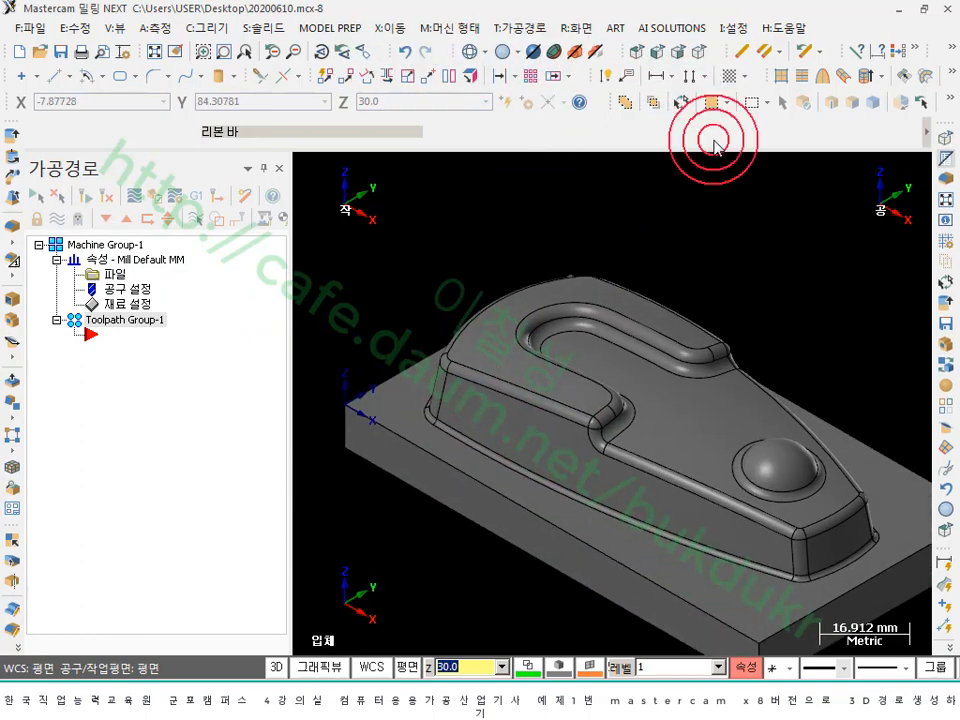
{"action": "scroll", "coordinate": [541, 185], "scroll_direction": "down", "scroll_amount": 2}
{"action": "scroll", "coordinate": [771, 439], "scroll_direction": "up", "scroll_amount": 1}
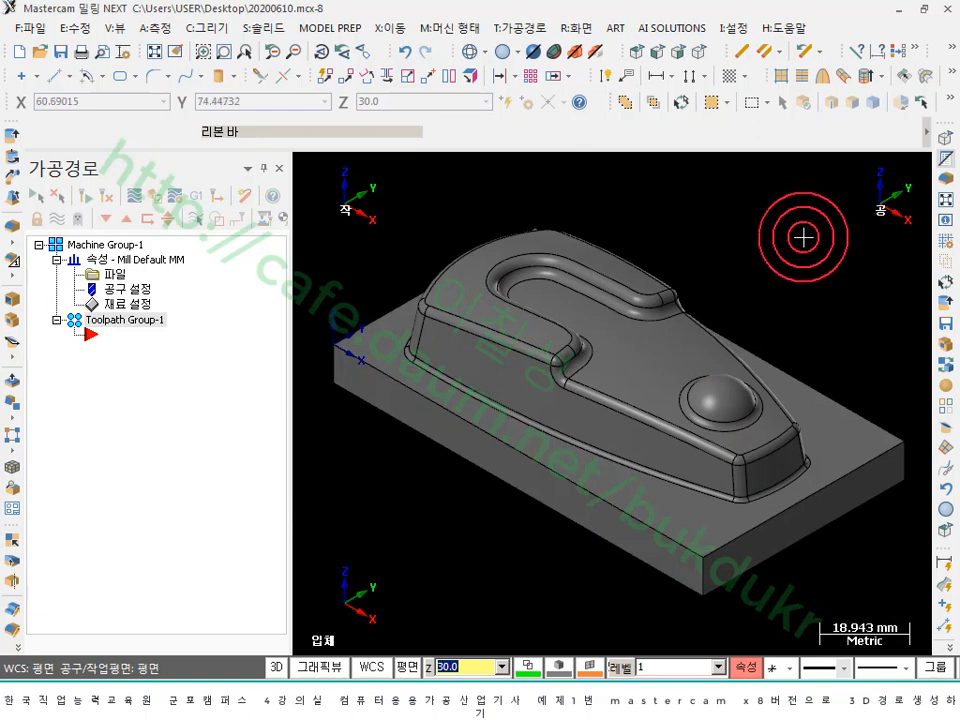
{"action": "left_click", "coordinate": [524, 28]}
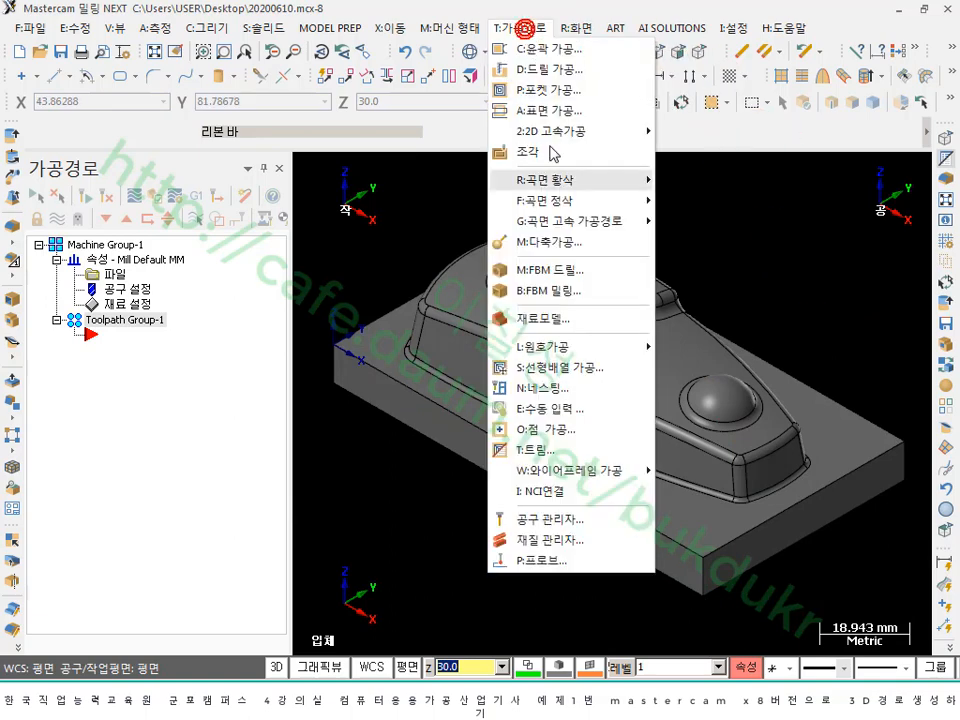
{"action": "left_click", "coordinate": [566, 522]}
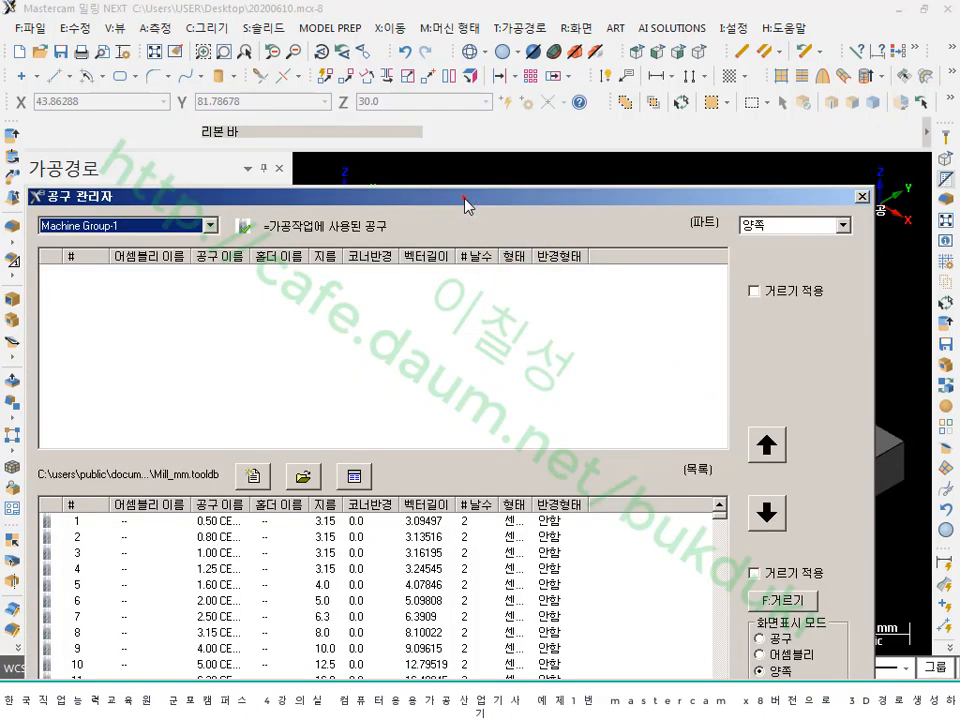
{"action": "left_click_drag", "start_coordinate": [464, 205], "coordinate": [507, 52]}
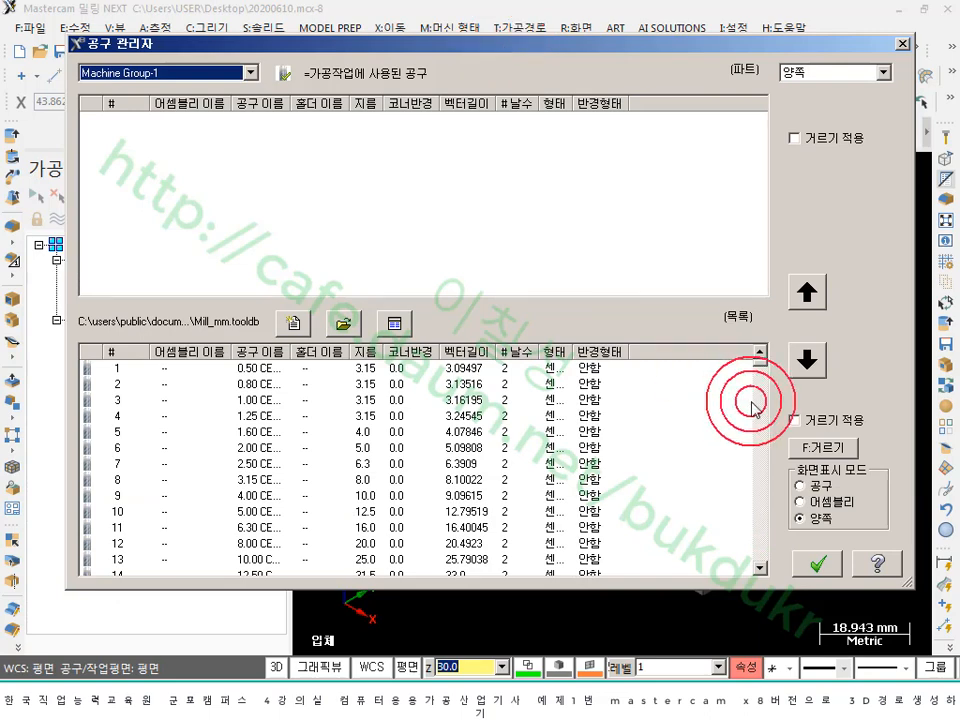
- Filter the tool library to flat end mills with a diameter equal to 12, and apply the filter
{"action": "left_click", "coordinate": [826, 452]}
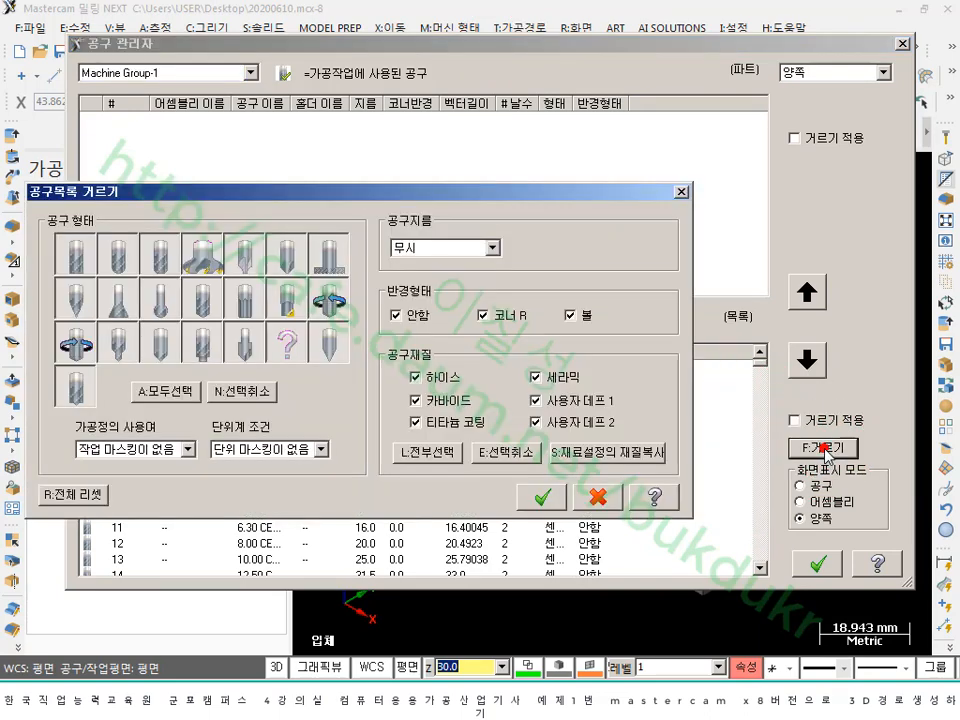
{"action": "left_click", "coordinate": [253, 392]}
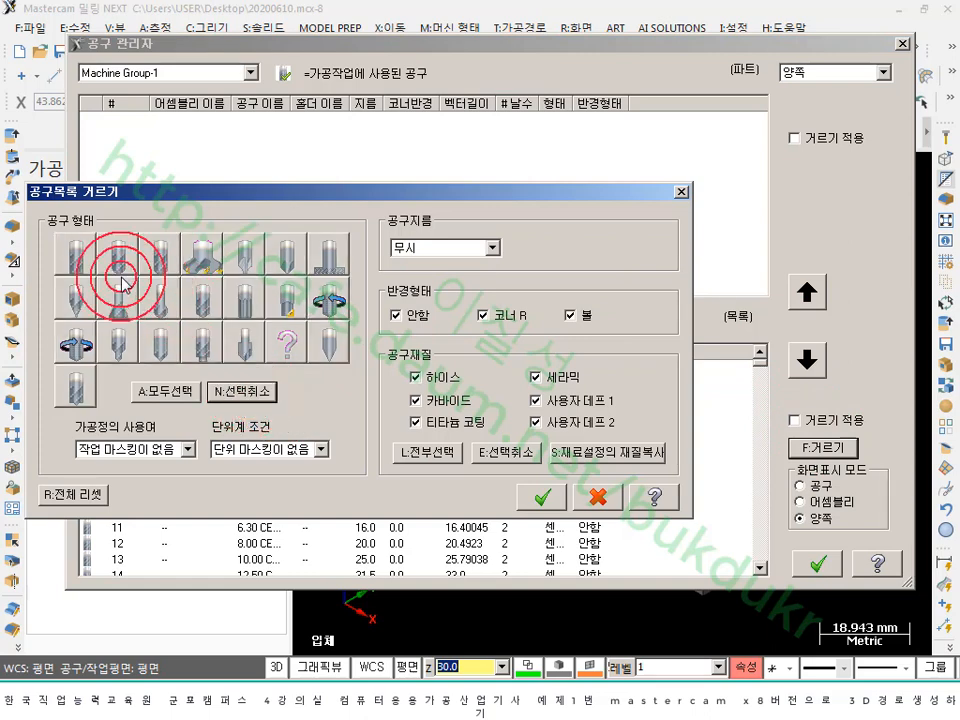
{"action": "left_click", "coordinate": [446, 247]}
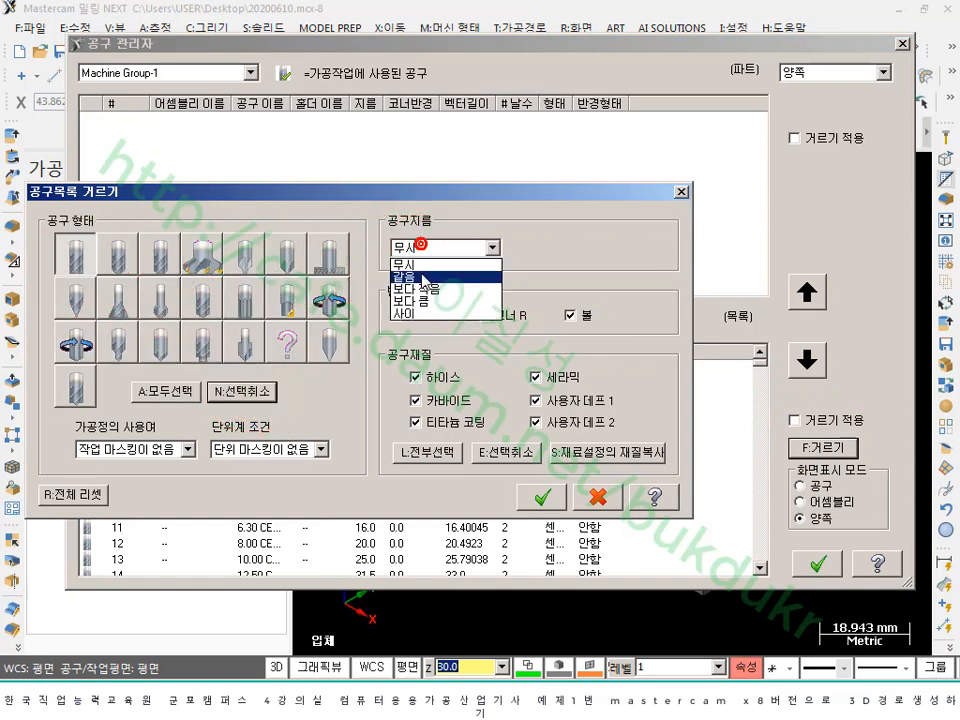
{"action": "left_click", "coordinate": [421, 274]}
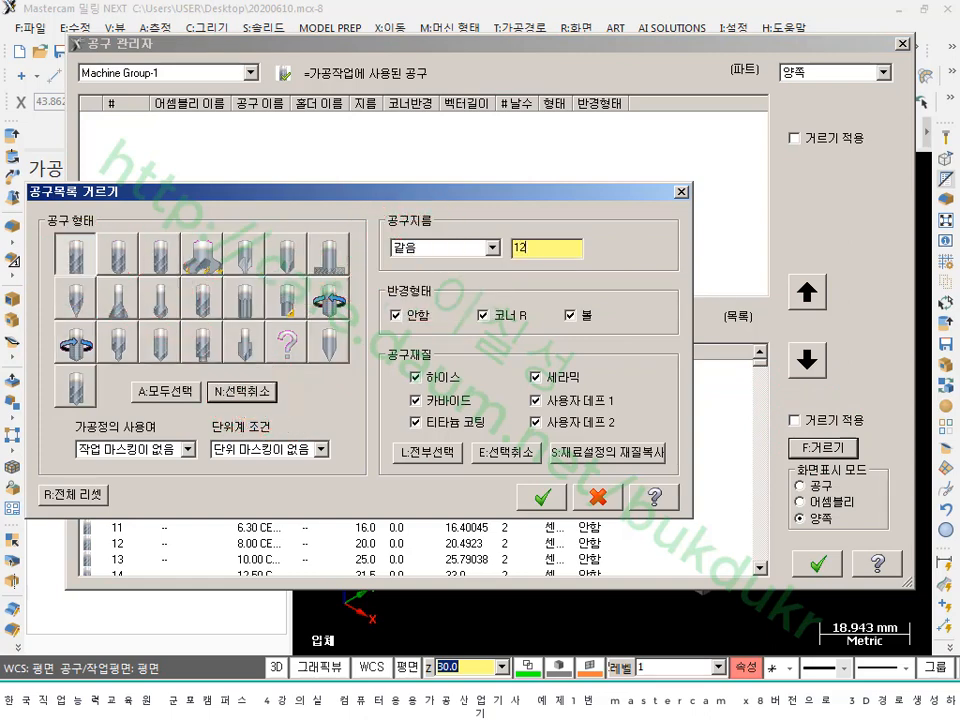
{"action": "left_click", "coordinate": [542, 496]}
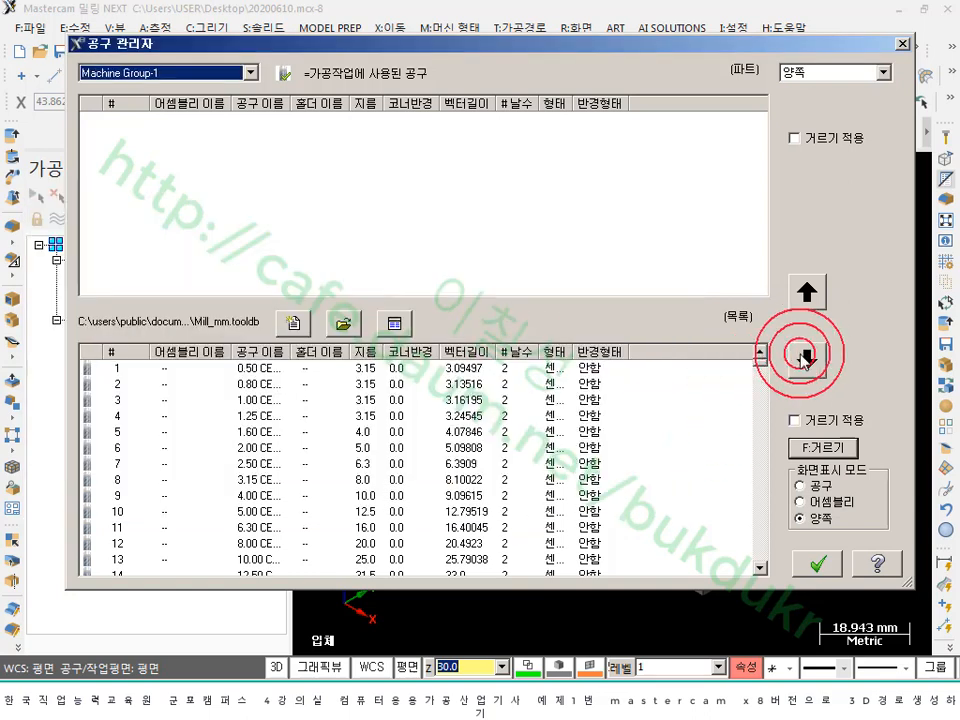
{"action": "left_click", "coordinate": [795, 420]}
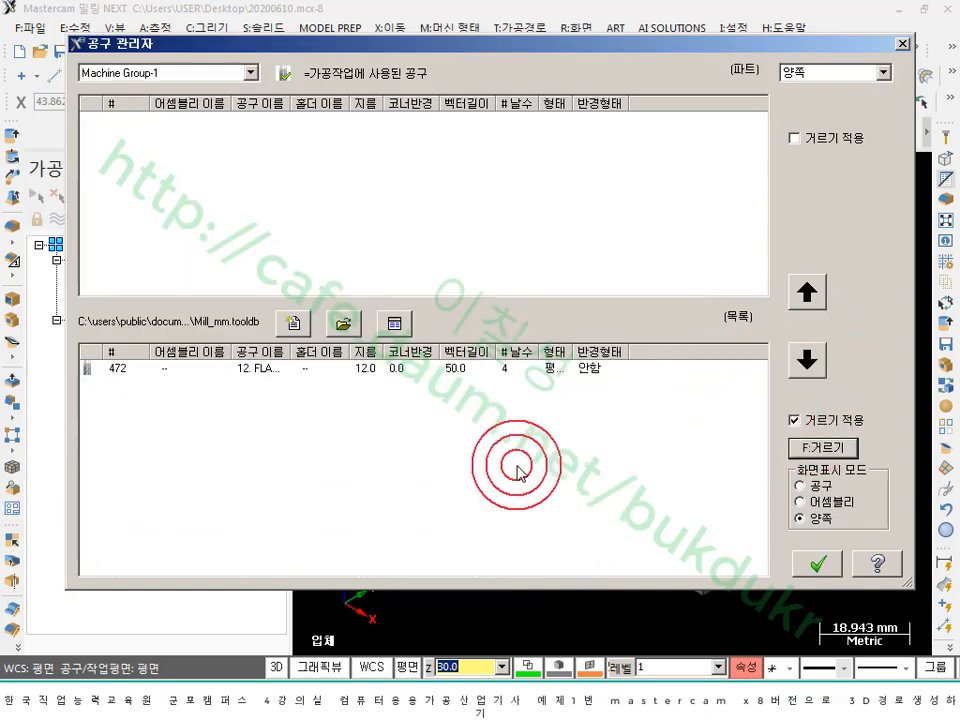
- Widen the library's tool name column and add the 12 mm flat end mill to Machine Group-1
{"action": "left_click", "coordinate": [246, 373]}
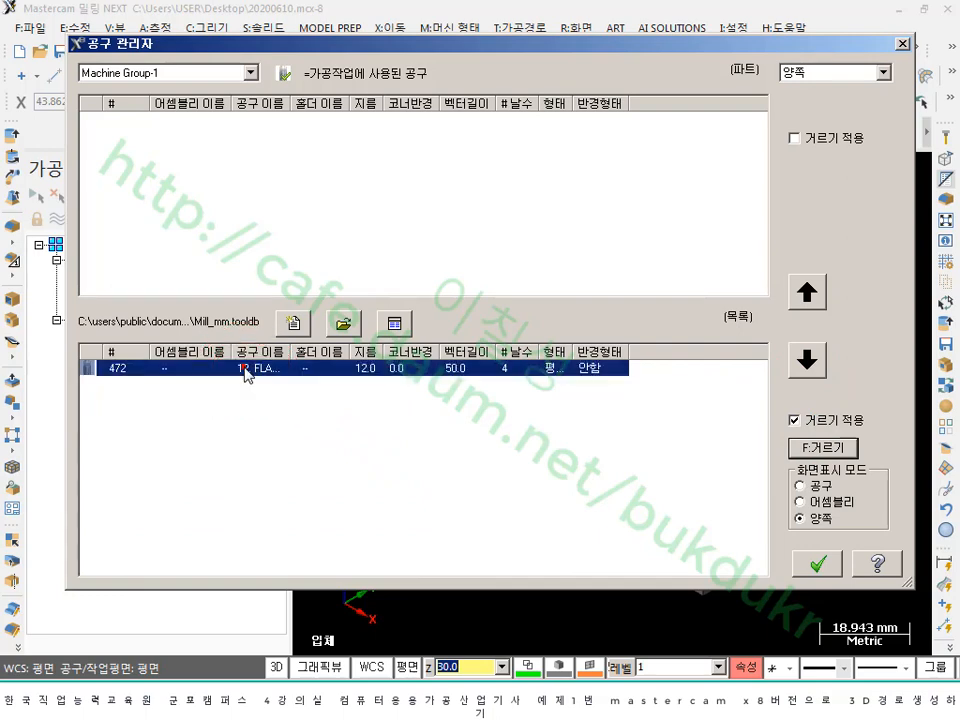
{"action": "mouse_move", "coordinate": [305, 368]}
{"action": "left_mouse_down"}
{"action": "mouse_move", "coordinate": [297, 350]}
{"action": "mouse_move", "coordinate": [317, 350]}
{"action": "left_mouse_up"}
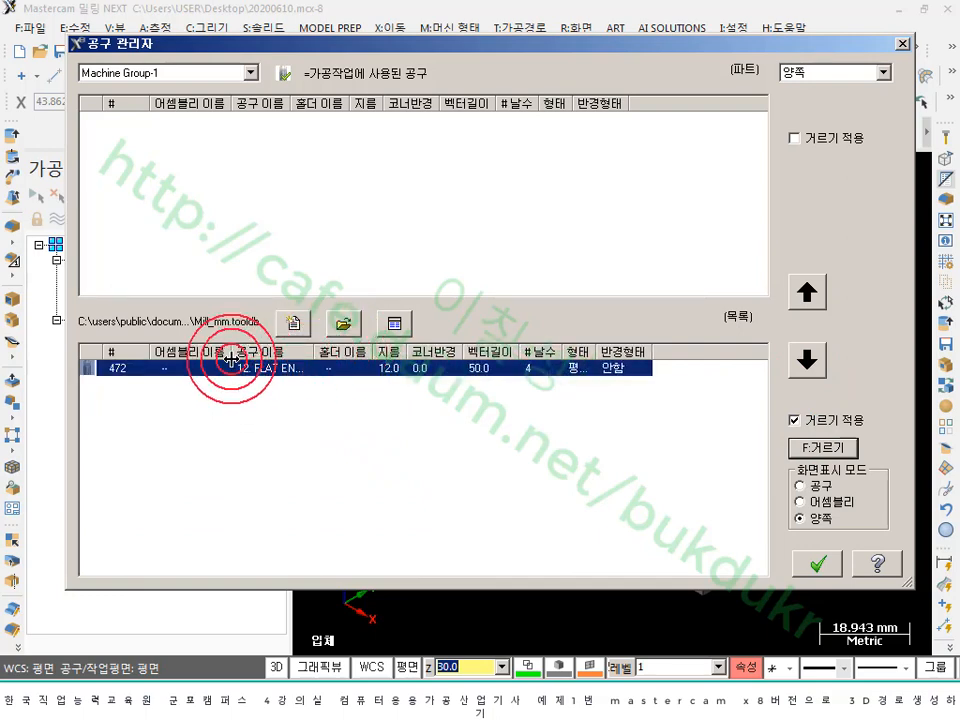
{"action": "left_click_drag", "start_coordinate": [230, 358], "coordinate": [150, 360]}
{"action": "left_click", "coordinate": [268, 356]}
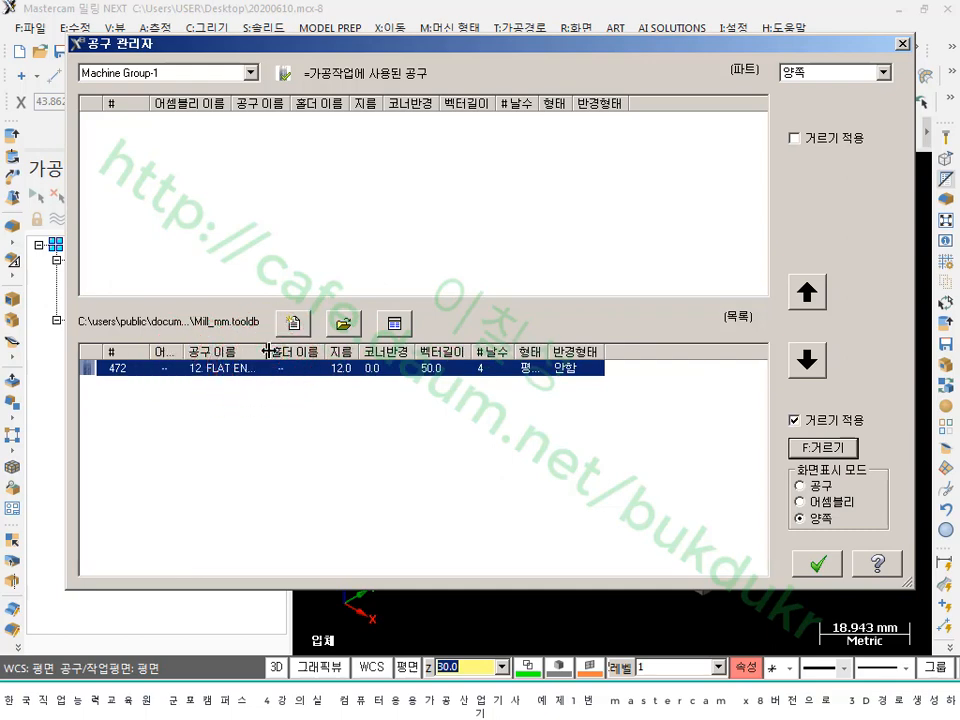
{"action": "left_click_drag", "start_coordinate": [268, 351], "coordinate": [298, 352]}
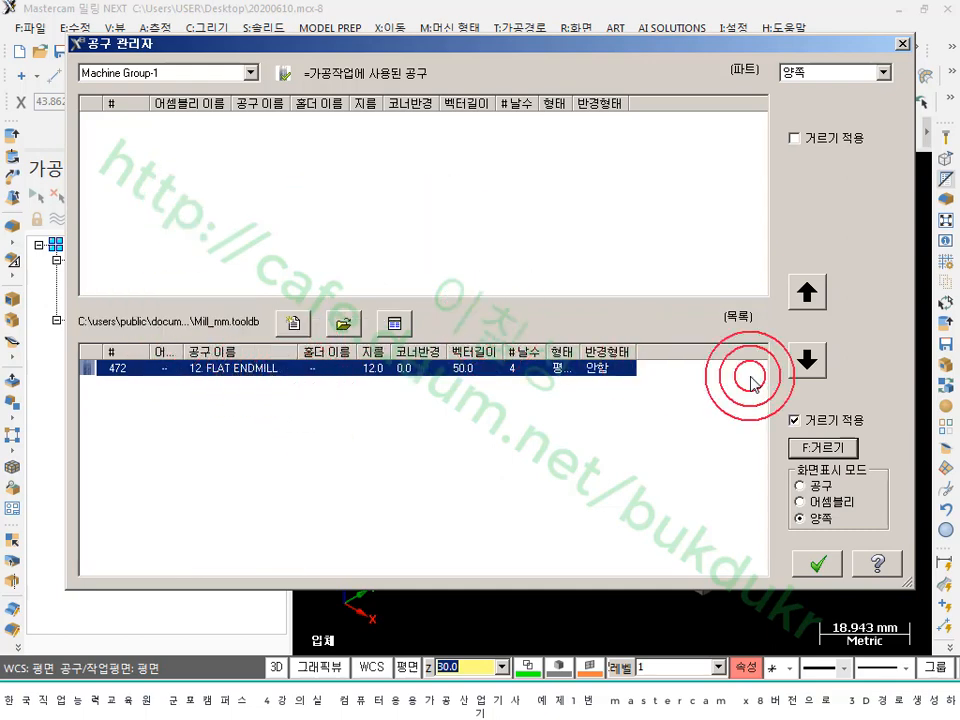
{"action": "left_click", "coordinate": [806, 292]}
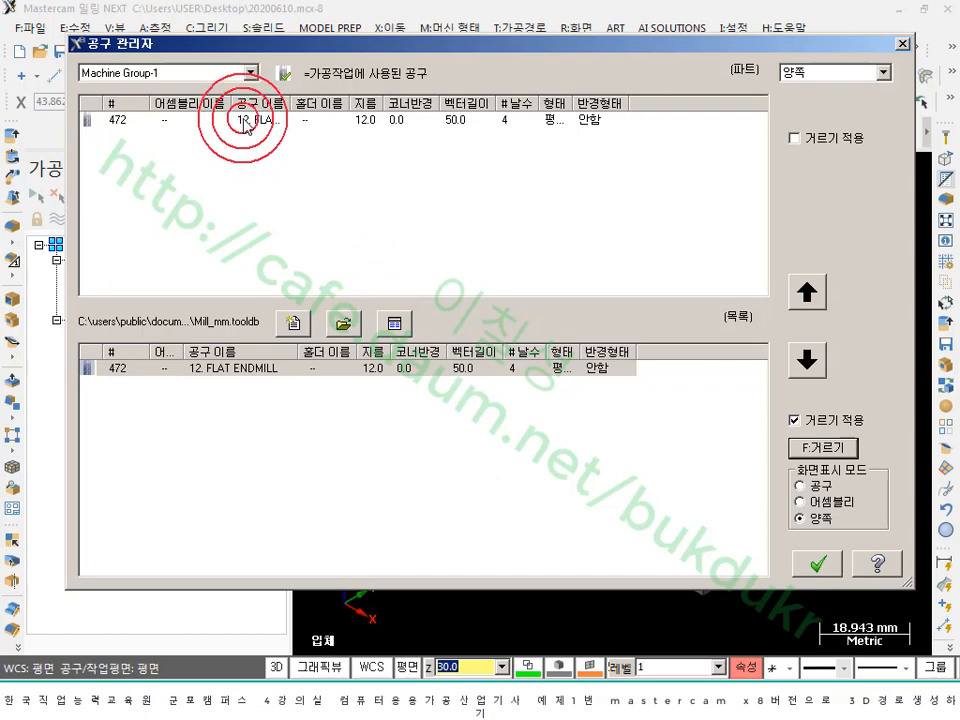
- Edit the 12 mm flat end mill in Machine Group-1 and set its tool number, length offset and diameter offset to 1
{"action": "double_click", "coordinate": [172, 123]}
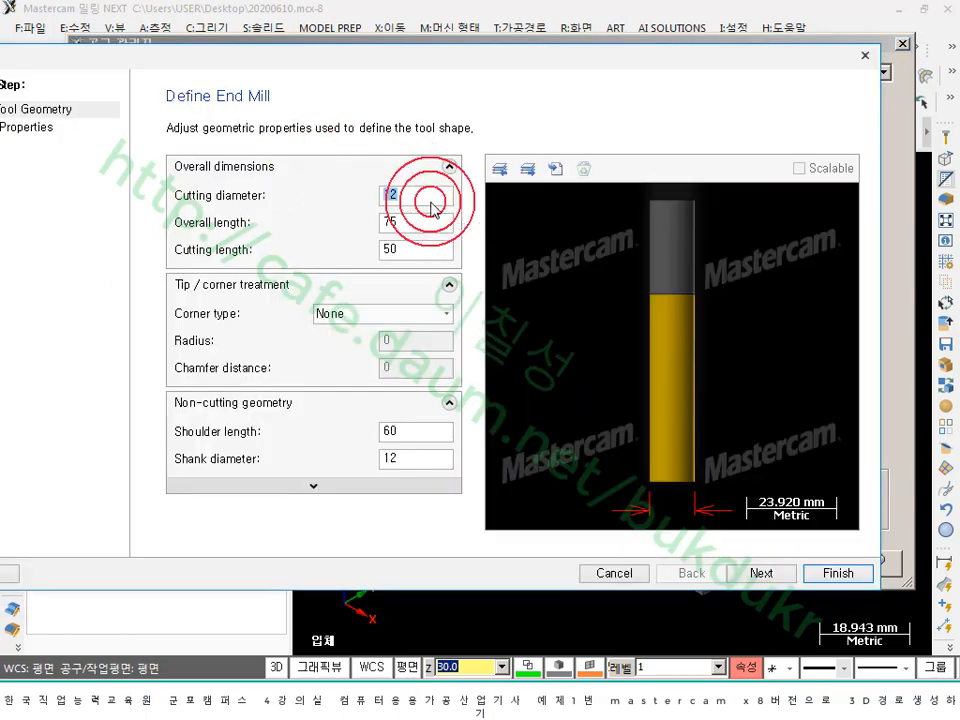
{"action": "left_click", "coordinate": [761, 573]}
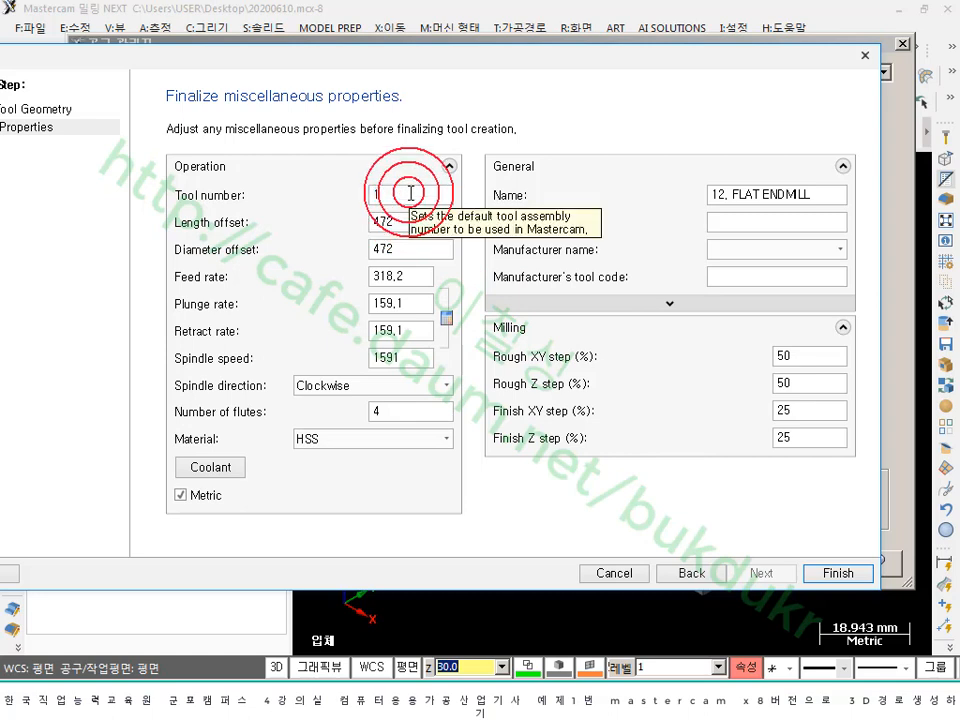
{"action": "left_click", "coordinate": [433, 225]}
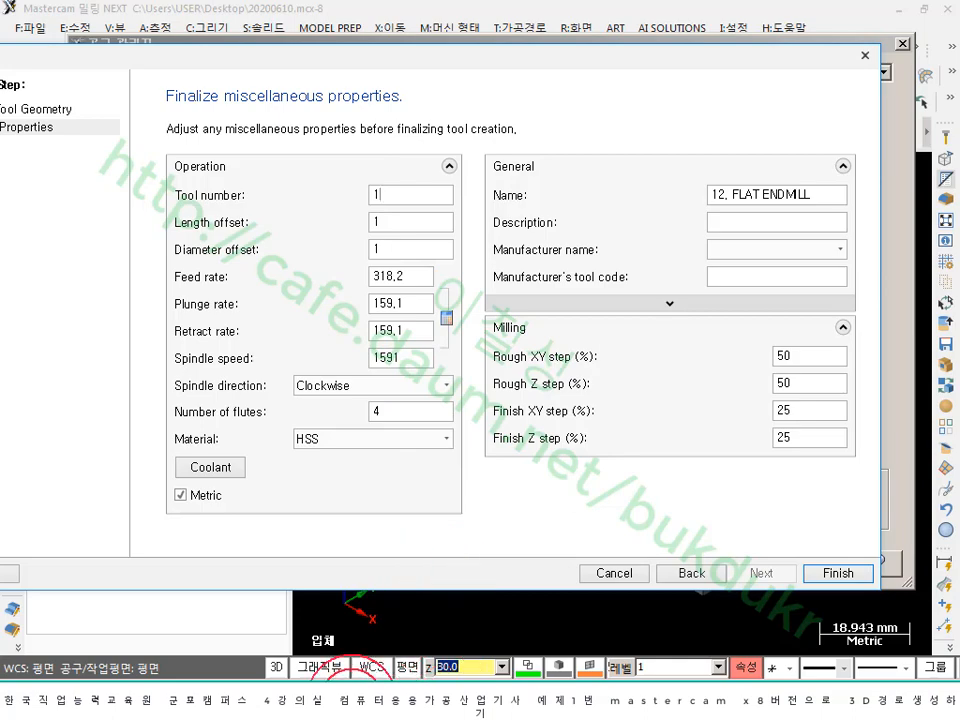
- Following the instruction sheet's roughing row, set the end mill's feed and plunge rates to 100, retract rate 2000 and spindle speed 1400, and finish the tool
{"action": "left_click", "coordinate": [271, 698]}
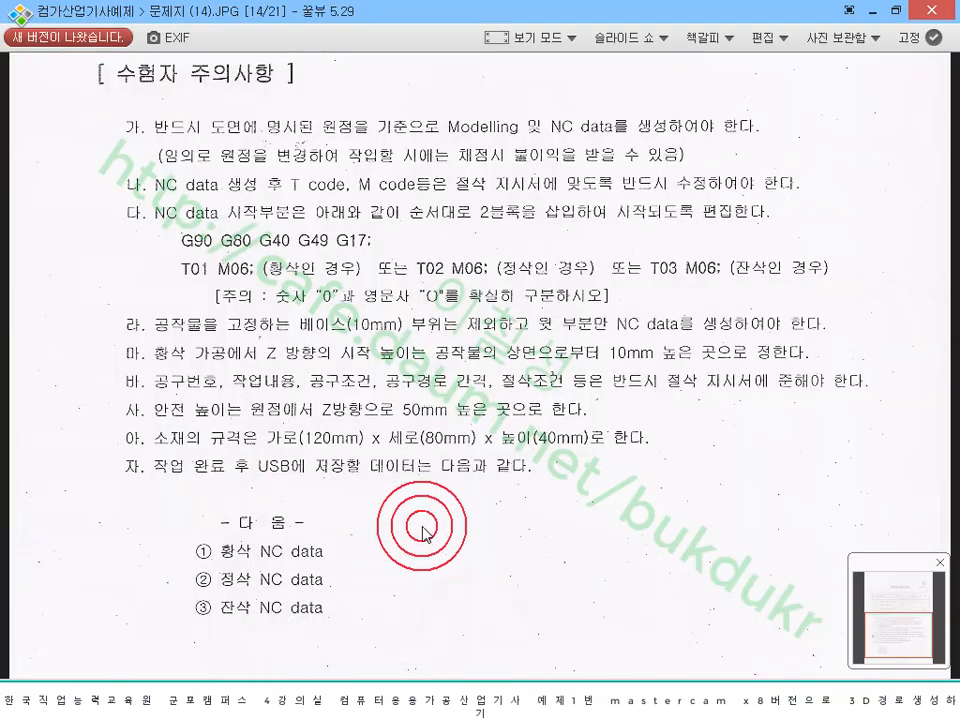
{"action": "scroll", "coordinate": [422, 529], "scroll_direction": "up", "scroll_amount": 4}
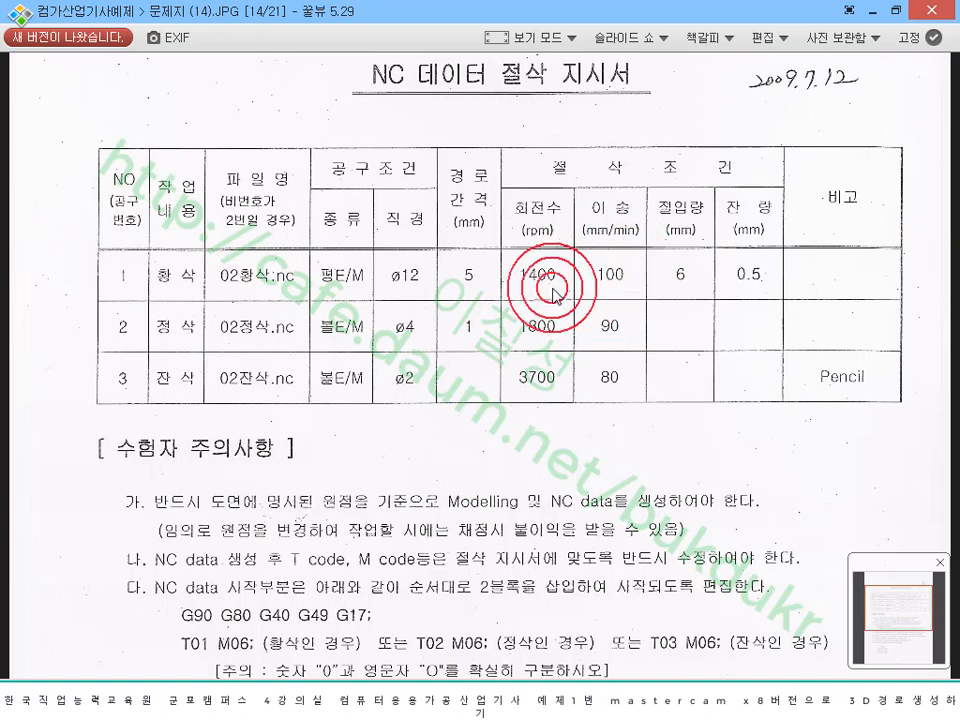
{"action": "mouse_move", "coordinate": [369, 663]}
{"action": "left_click", "coordinate": [322, 697]}
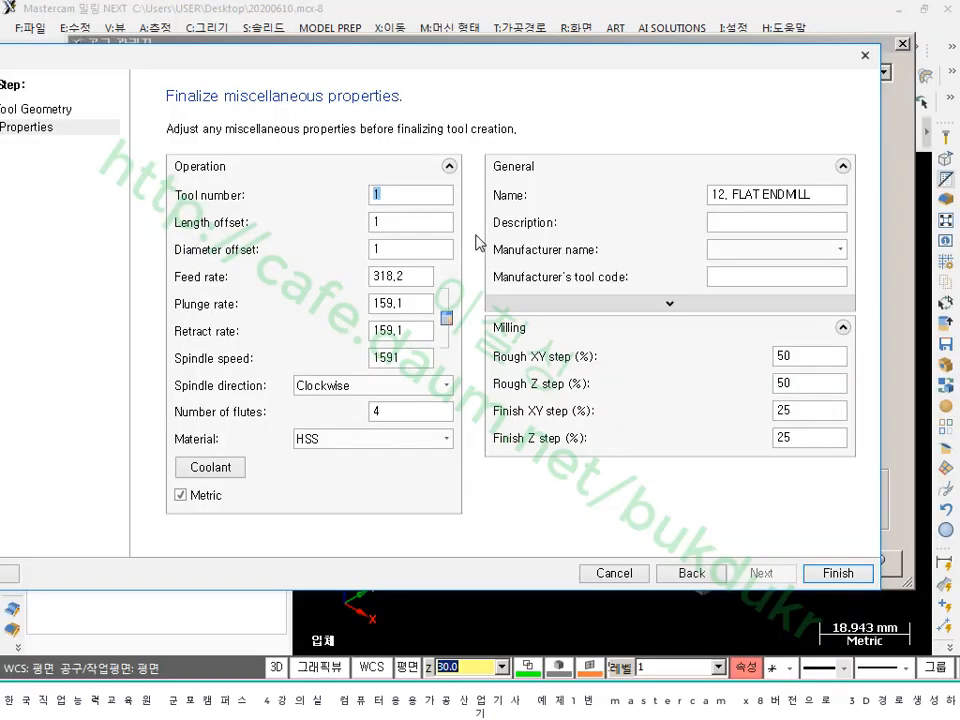
{"action": "left_click", "coordinate": [412, 272]}
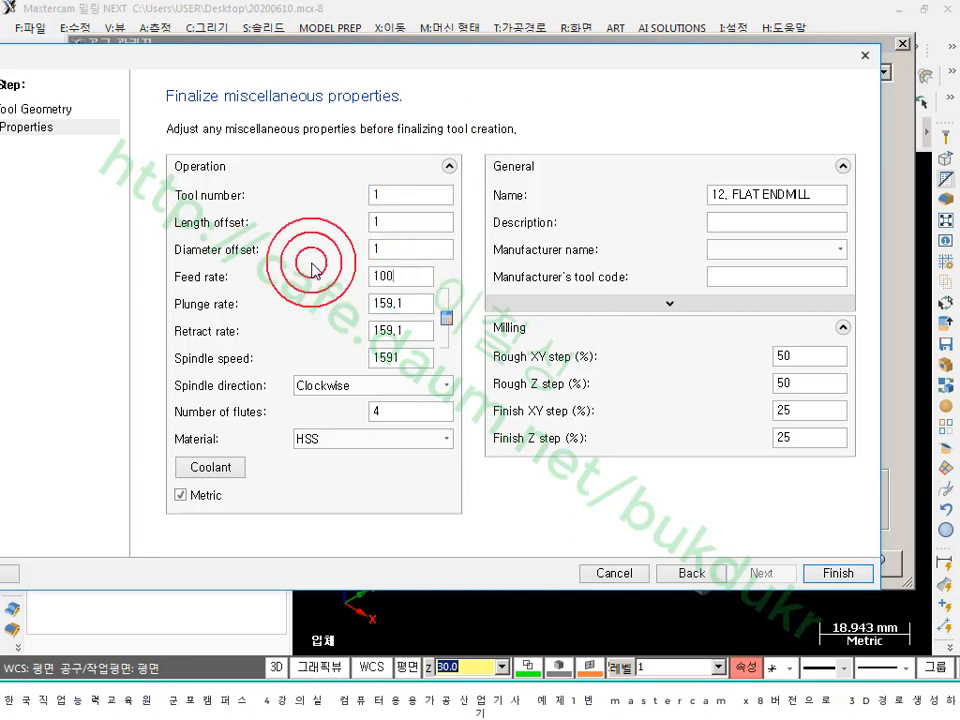
{"action": "left_click", "coordinate": [405, 357]}
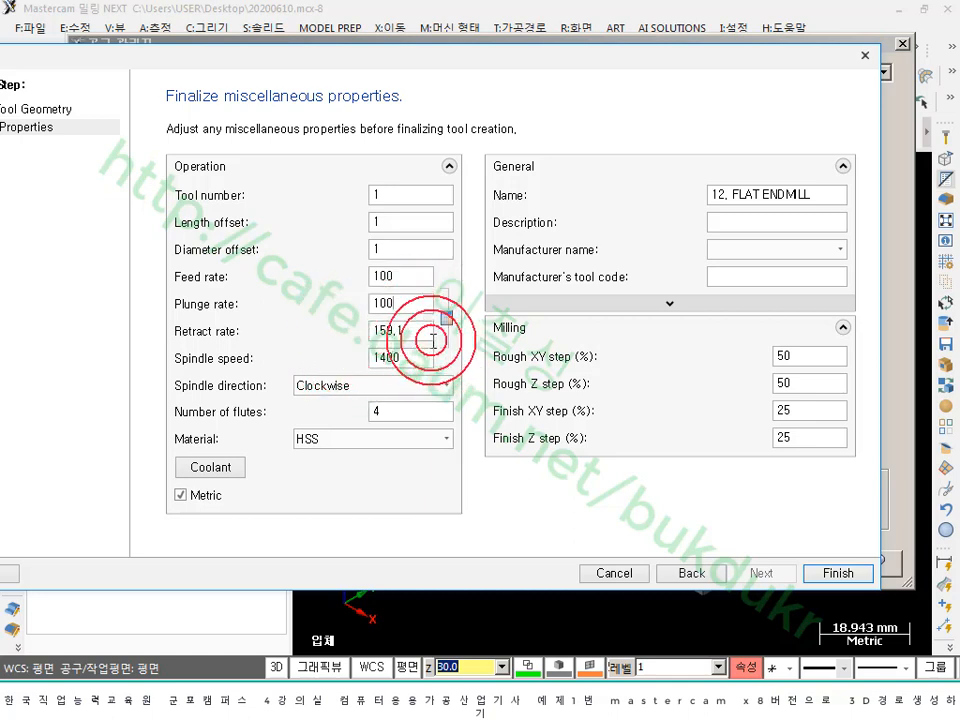
{"action": "left_click", "coordinate": [407, 301]}
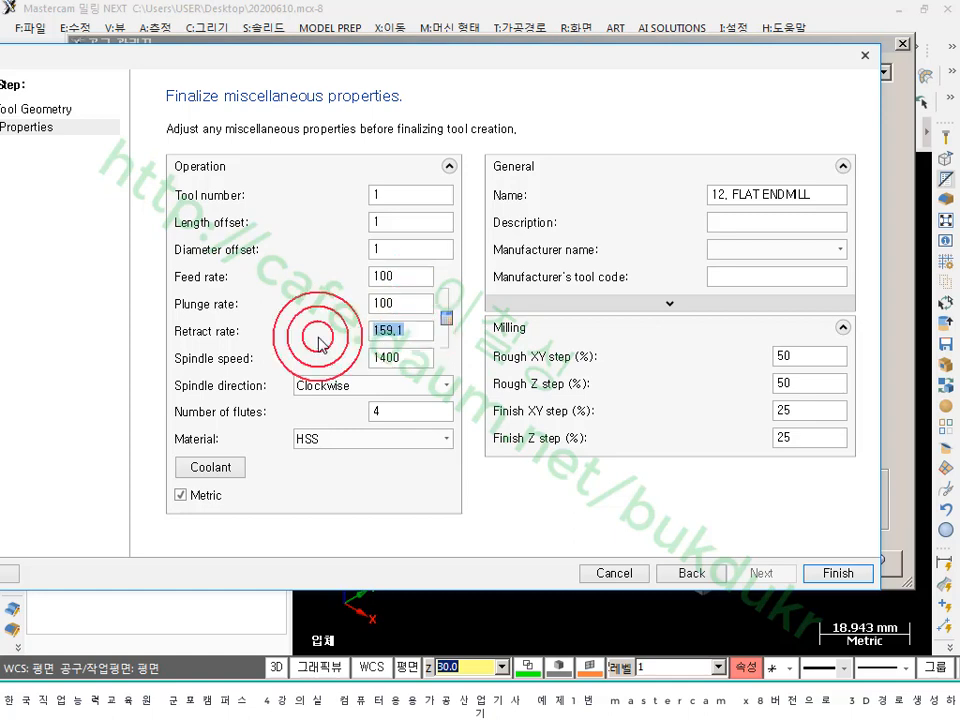
{"action": "left_click", "coordinate": [408, 358]}
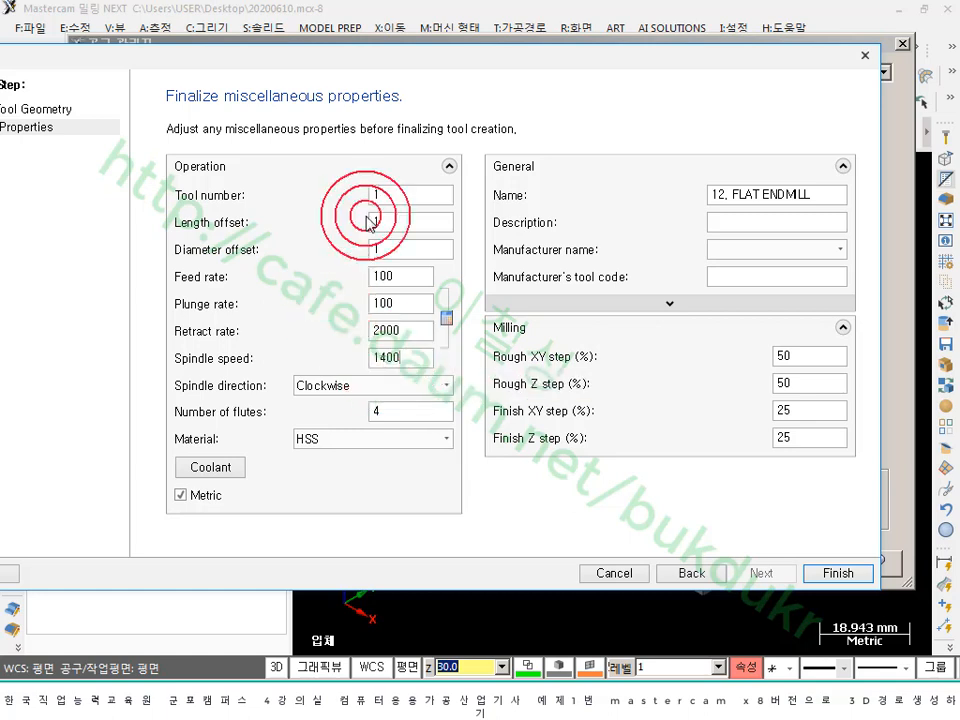
{"action": "left_click", "coordinate": [833, 575]}
- Shift the tool manager window slightly, check the instruction sheet for the finishing tool's type and diameter, and return to Mastercam
{"action": "left_click", "coordinate": [450, 156]}
{"action": "left_click", "coordinate": [478, 47]}
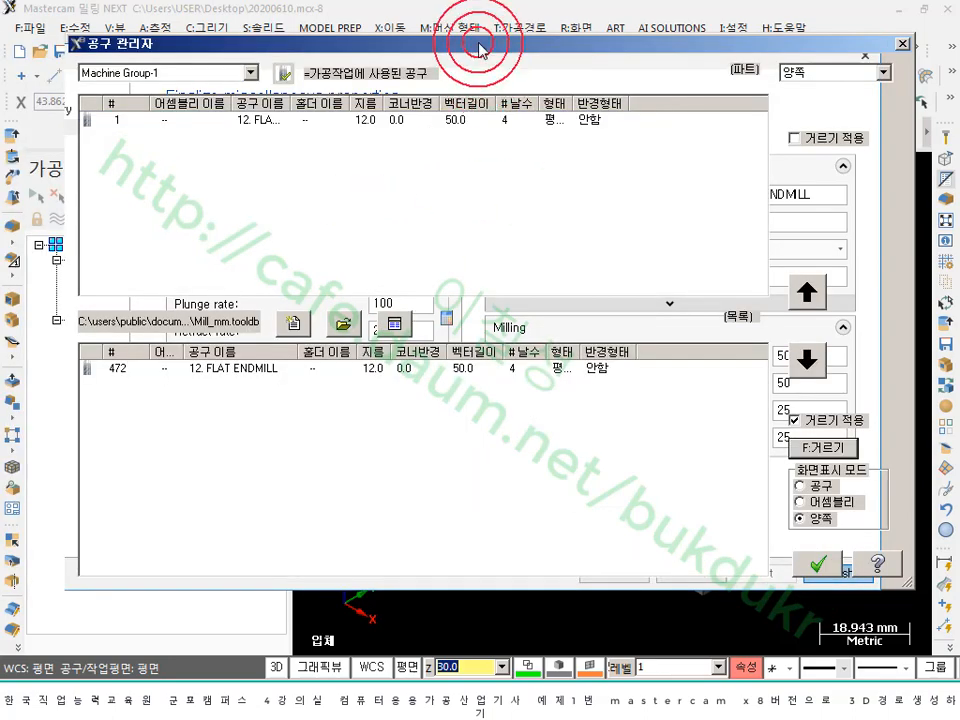
{"action": "left_click_drag", "start_coordinate": [478, 47], "coordinate": [458, 56]}
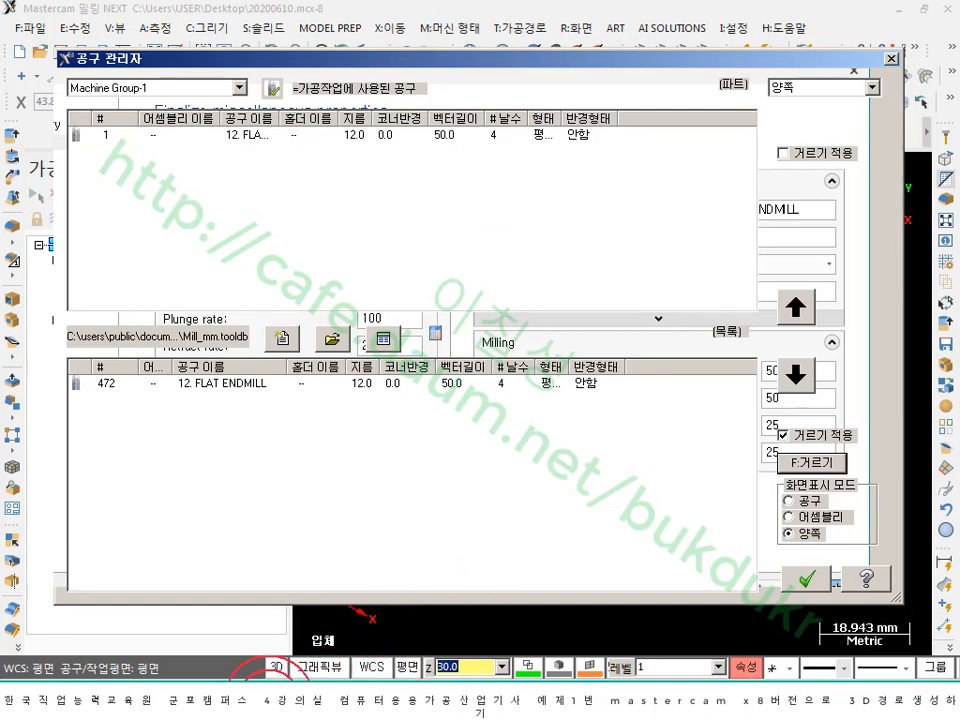
{"action": "left_click", "coordinate": [271, 700]}
{"action": "left_click_drag", "start_coordinate": [479, 336], "coordinate": [519, 502]}
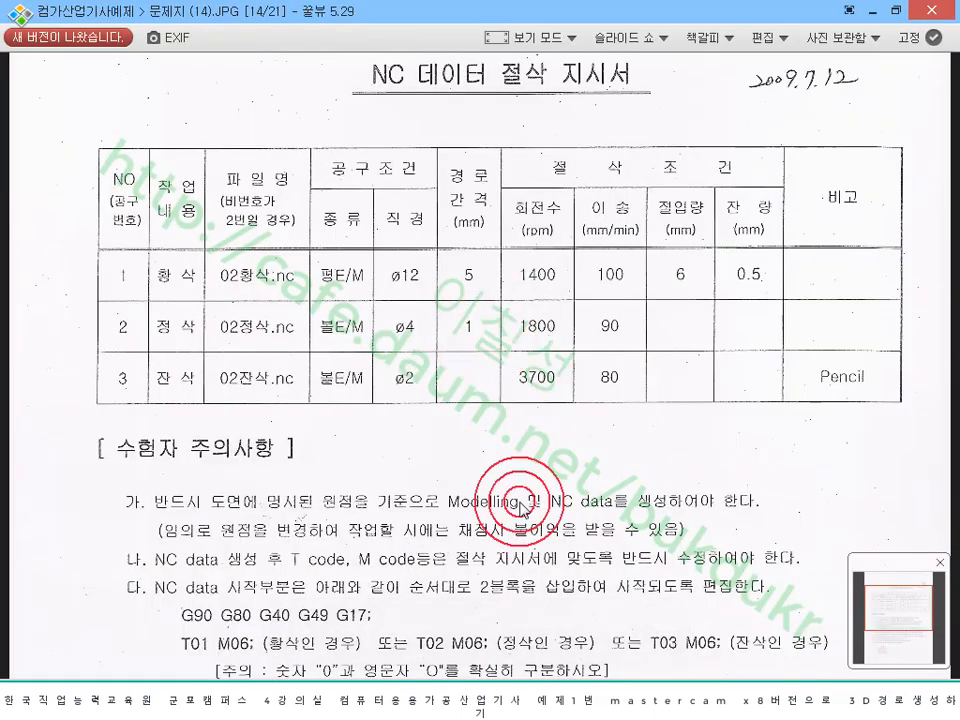
{"action": "left_click", "coordinate": [329, 700]}
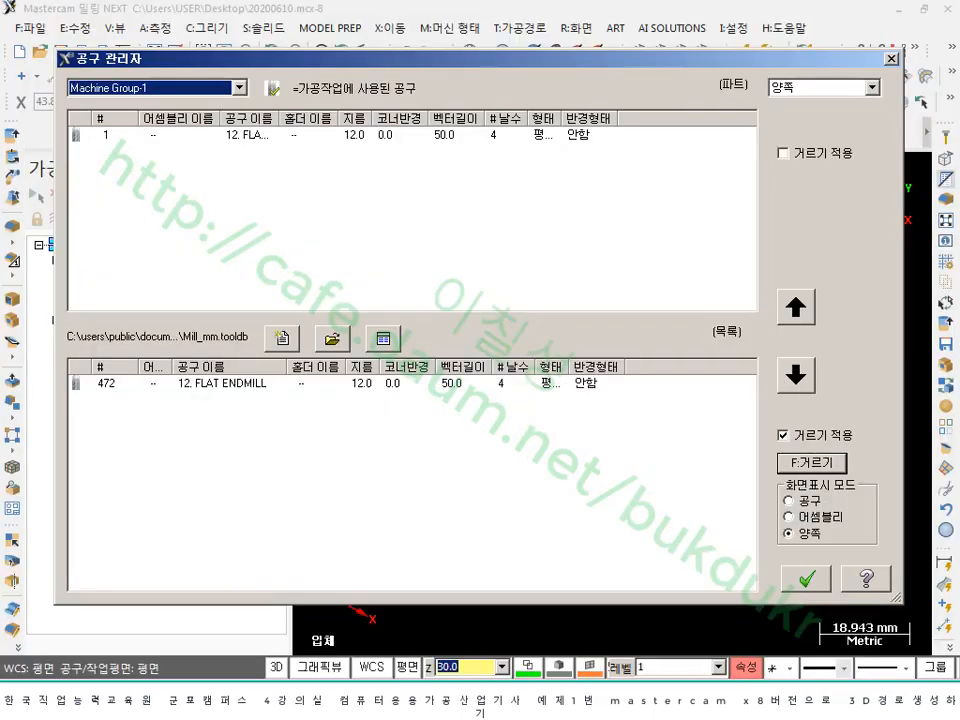
- Filter the tool library to show only ball end mills with a diameter equal to 4 mm
{"action": "left_click", "coordinate": [814, 464]}
{"action": "left_click", "coordinate": [236, 392]}
{"action": "left_click", "coordinate": [240, 394]}
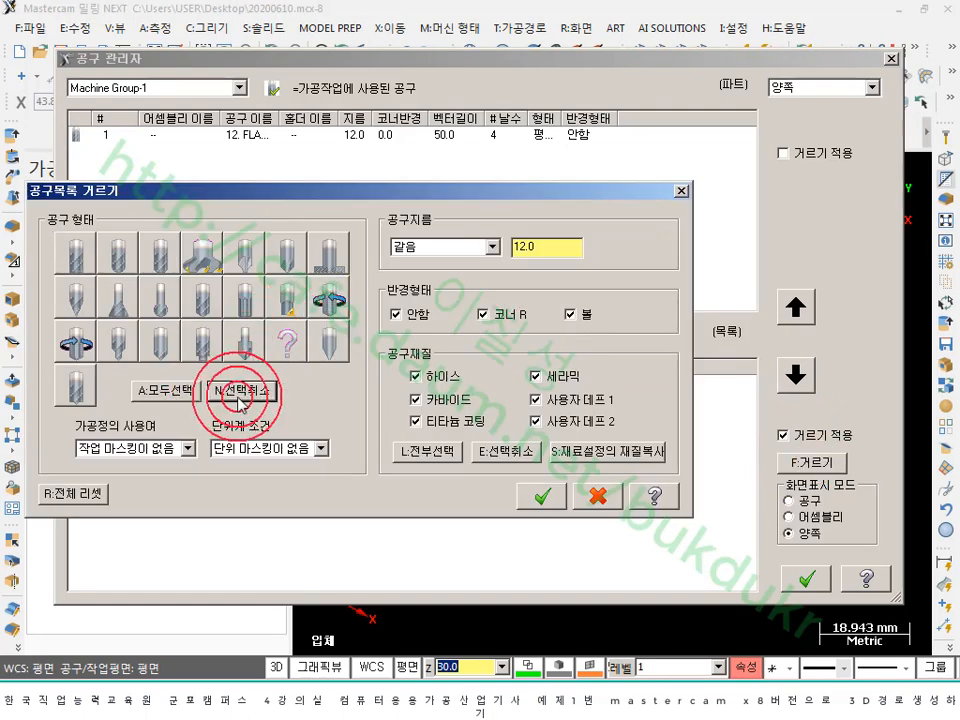
{"action": "mouse_move", "coordinate": [238, 396]}
{"action": "left_mouse_down"}
{"action": "mouse_move", "coordinate": [215, 394]}
{"action": "mouse_move", "coordinate": [274, 395]}
{"action": "left_mouse_up"}
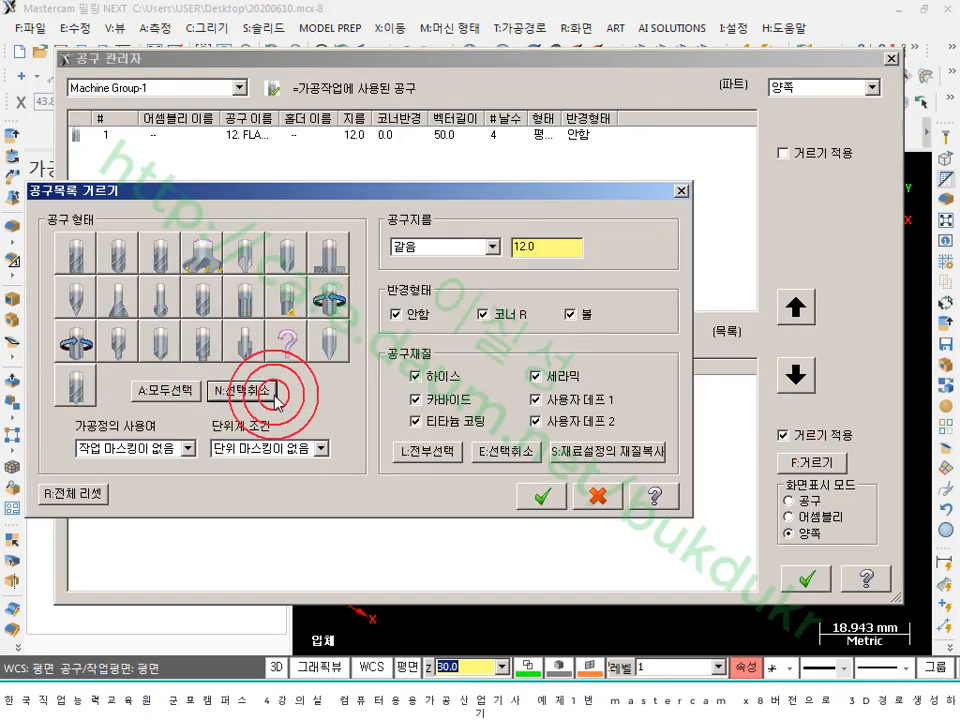
{"action": "left_click", "coordinate": [117, 257]}
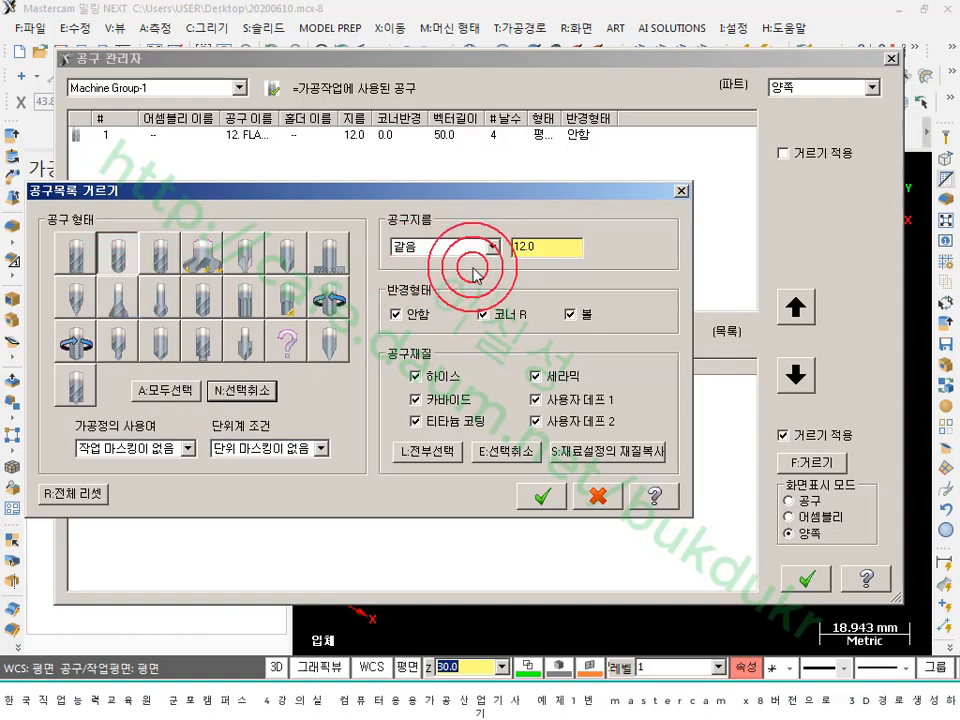
{"action": "double_click", "coordinate": [545, 249]}
{"action": "type", "text": "4"}
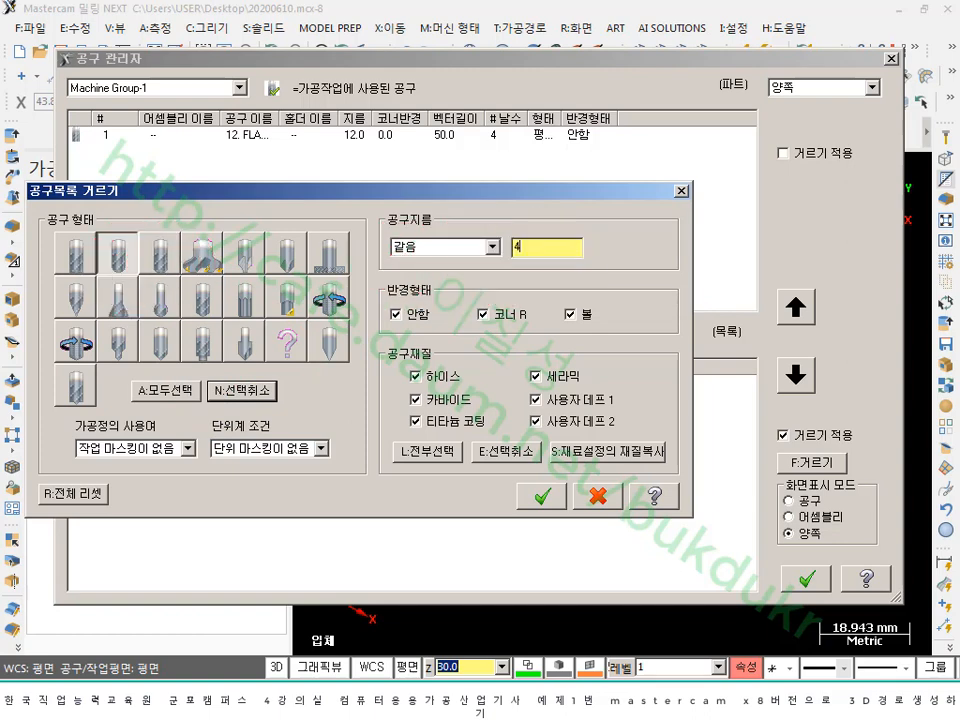
{"action": "left_click_drag", "start_coordinate": [468, 263], "coordinate": [497, 266]}
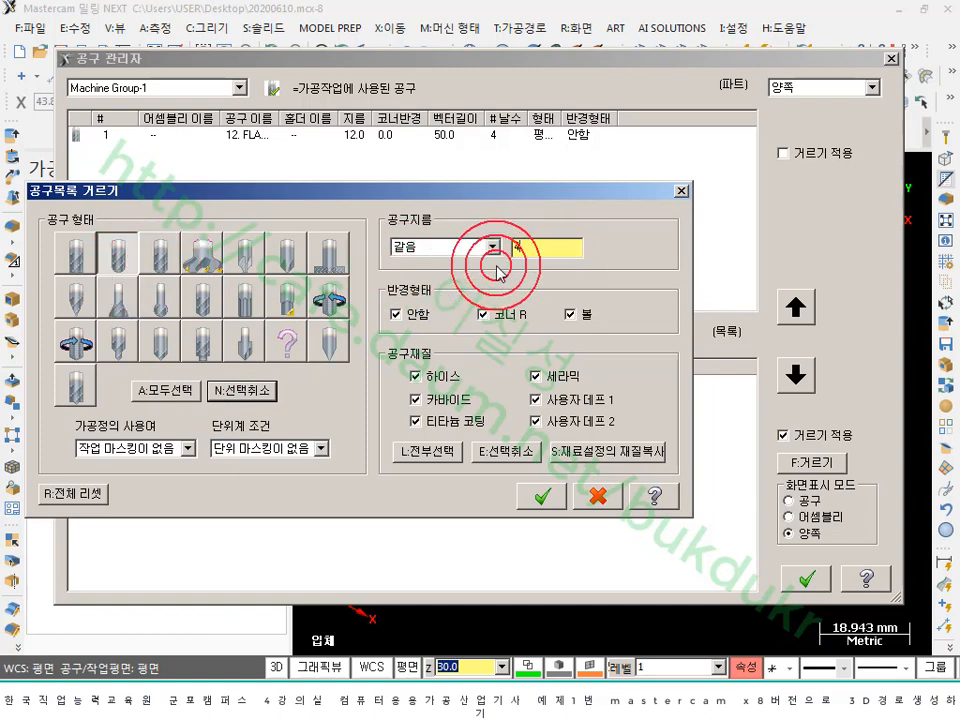
{"action": "left_click", "coordinate": [542, 498]}
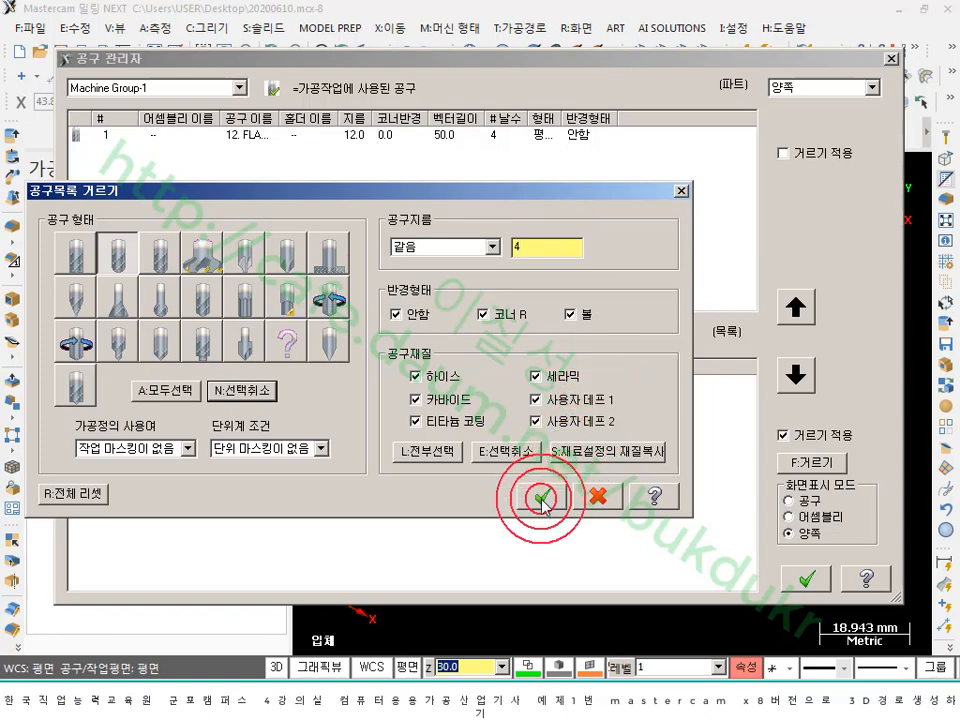
{"action": "left_click", "coordinate": [542, 501]}
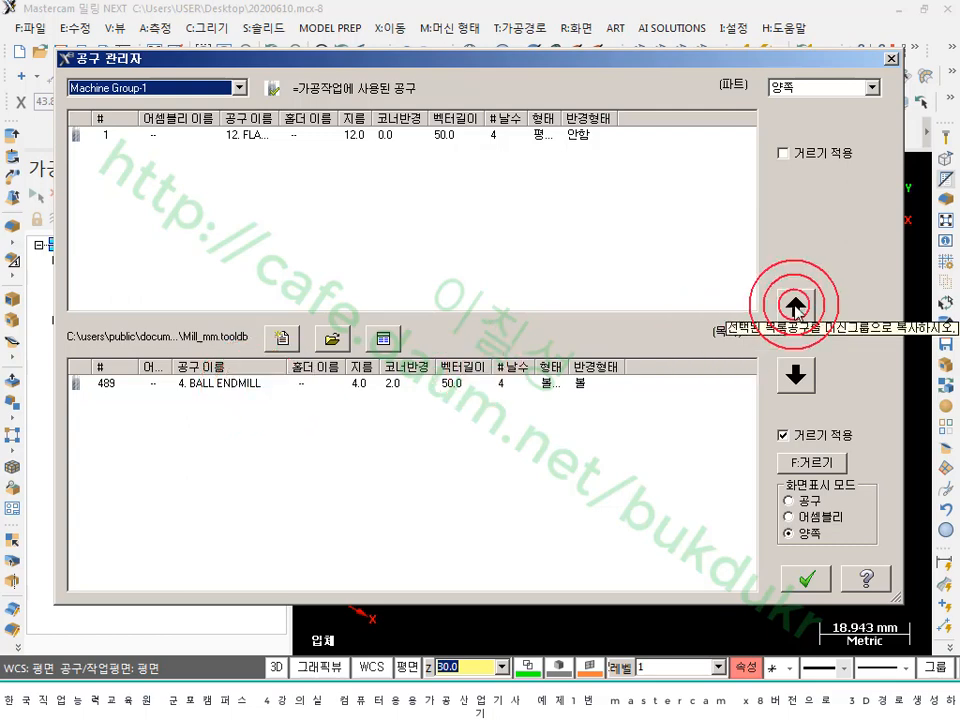
- Add the 4 mm ball end mill to Machine Group-1 and set its tool number to 2
{"action": "double_click", "coordinate": [239, 384]}
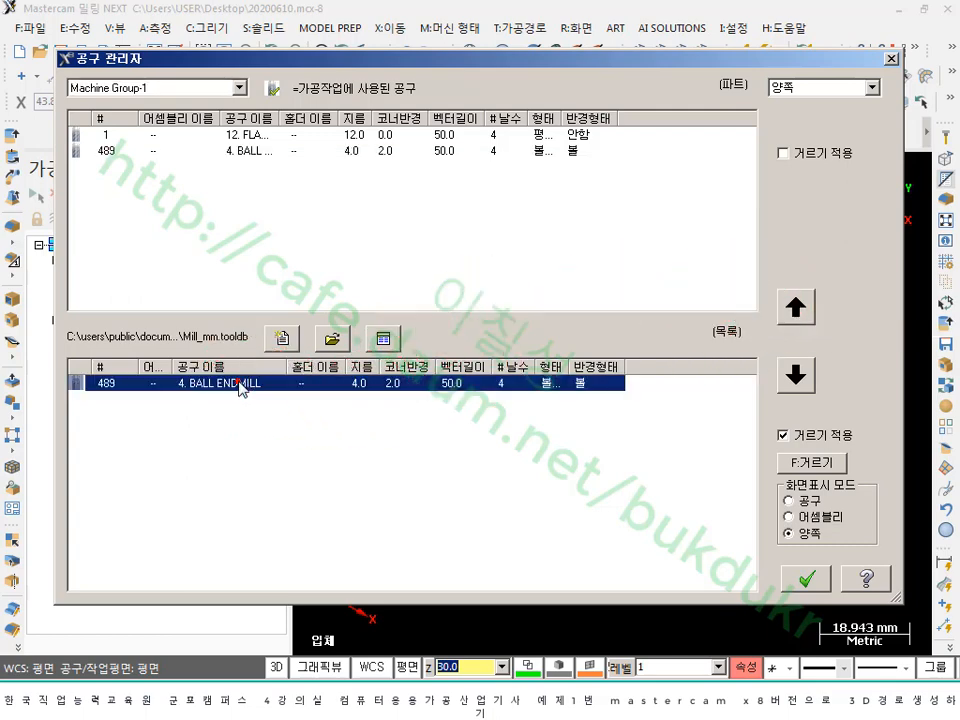
{"action": "double_click", "coordinate": [244, 152]}
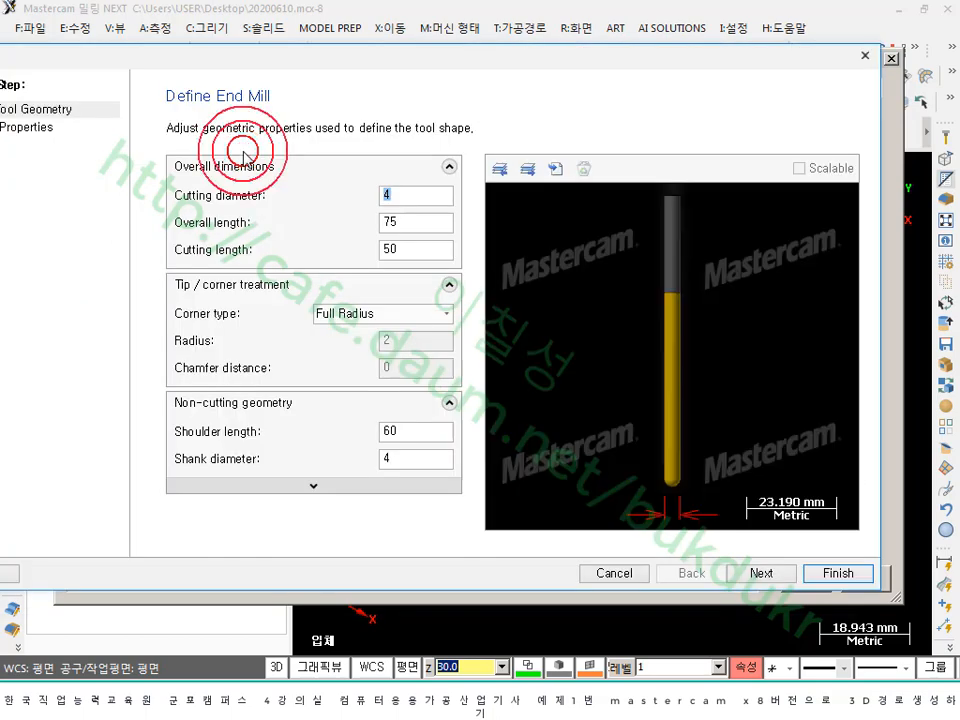
{"action": "left_click", "coordinate": [762, 573]}
{"action": "left_click", "coordinate": [392, 193]}
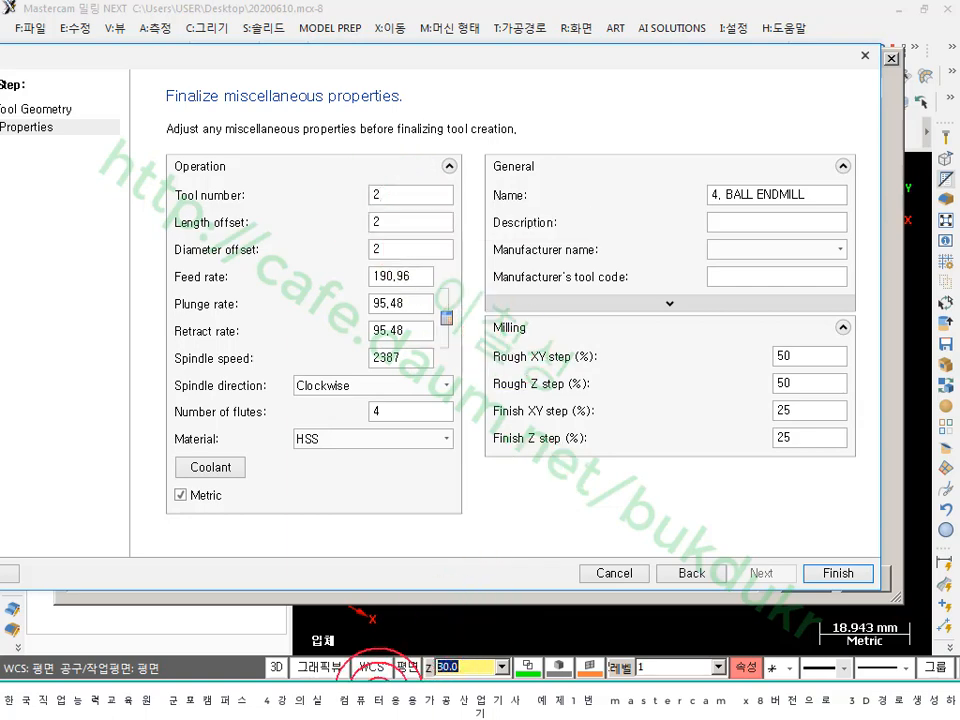
- Consult the NC cutting sheet and set tool 2's feed and plunge rates to 90, retract rate to 2000 and spindle speed to 1800
{"action": "left_click", "coordinate": [283, 700]}
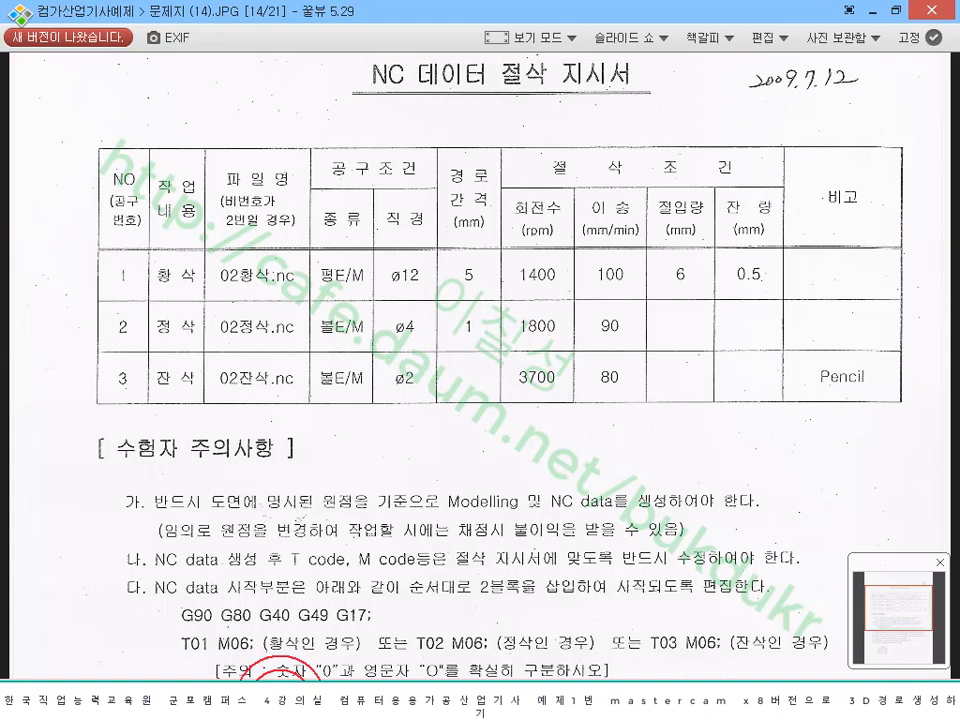
{"action": "left_click", "coordinate": [280, 698]}
{"action": "left_click_drag", "start_coordinate": [417, 276], "coordinate": [330, 283]}
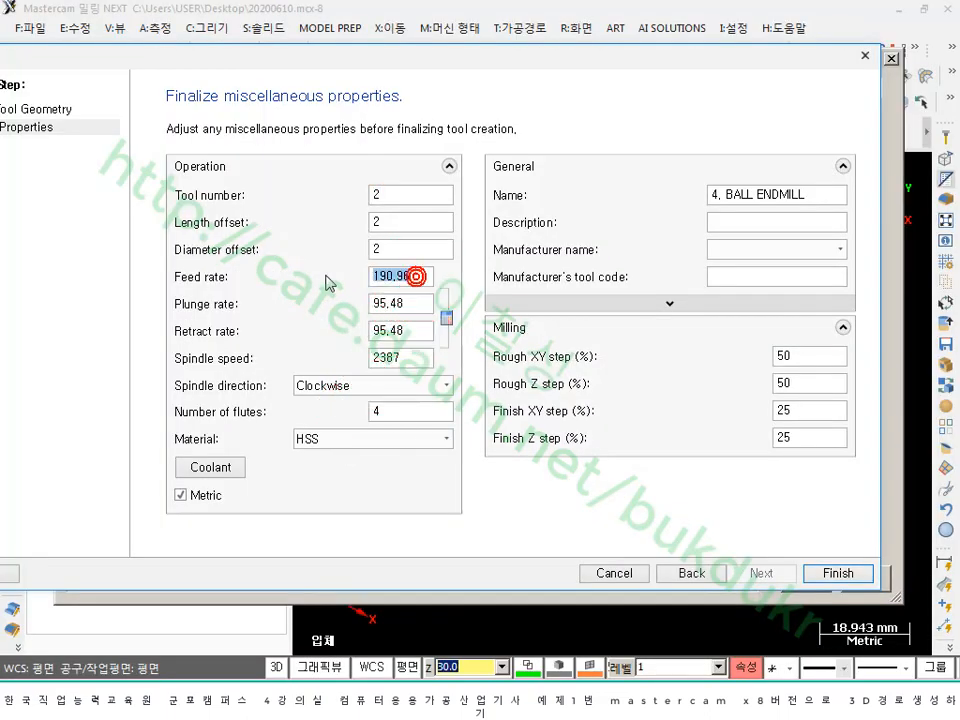
{"action": "type", "text": "90"}
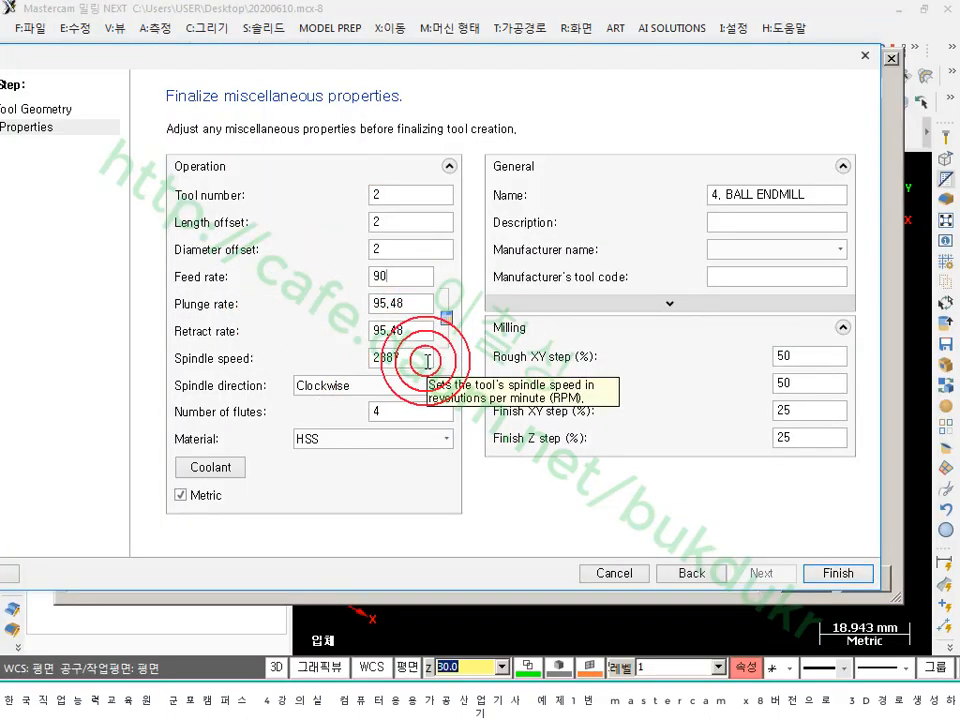
{"action": "left_click_drag", "start_coordinate": [429, 358], "coordinate": [288, 367]}
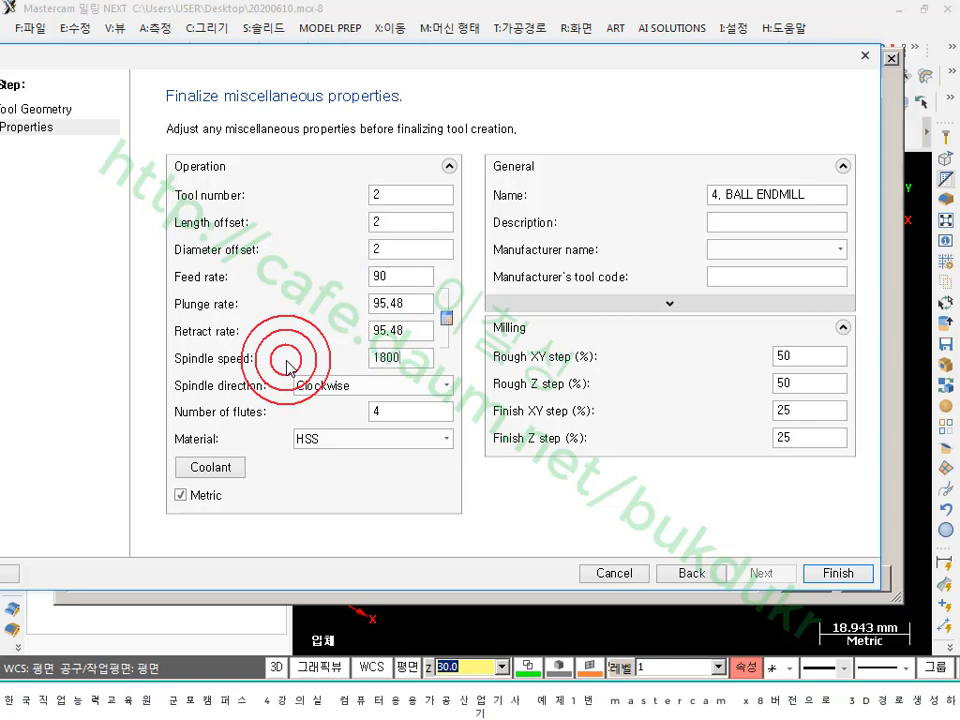
{"action": "left_click_drag", "start_coordinate": [428, 303], "coordinate": [333, 309]}
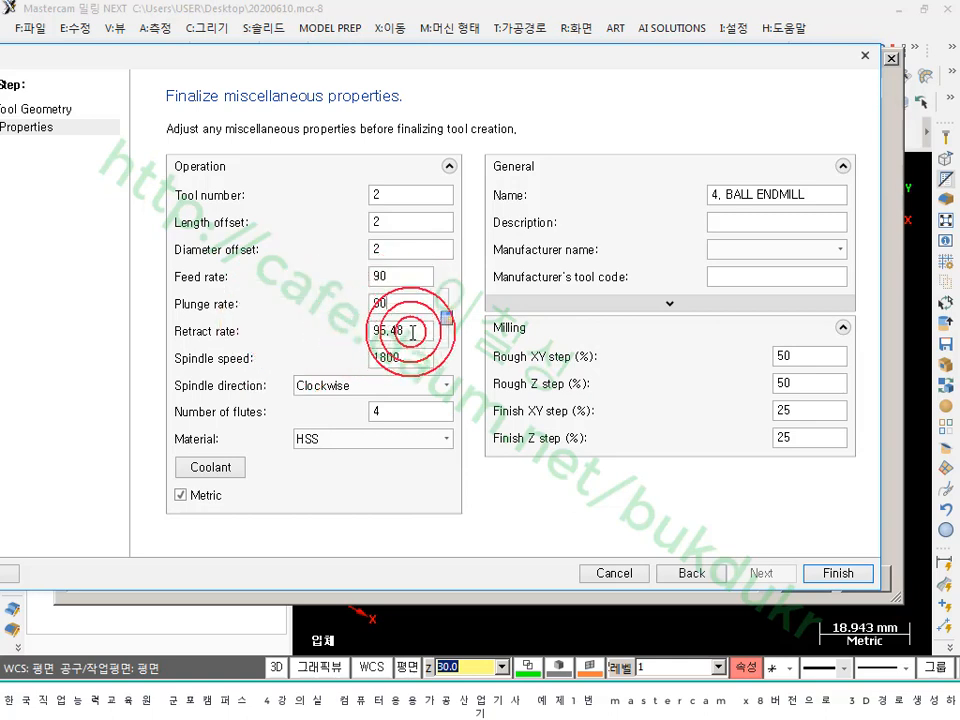
{"action": "left_click_drag", "start_coordinate": [402, 330], "coordinate": [355, 343]}
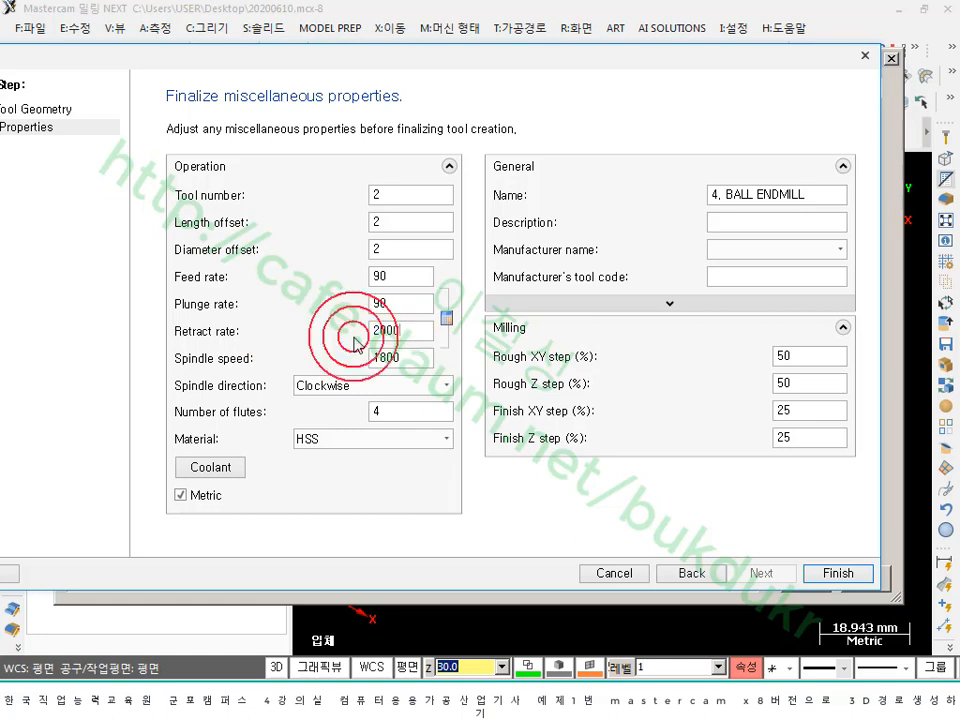
{"action": "left_click", "coordinate": [423, 360]}
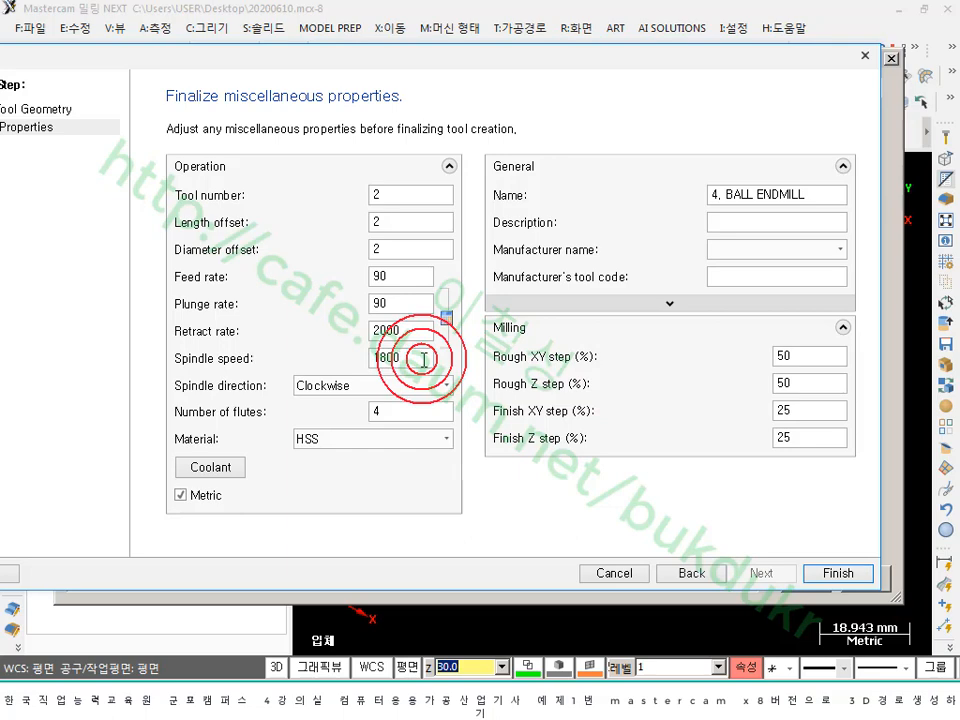
{"action": "left_click", "coordinate": [826, 574]}
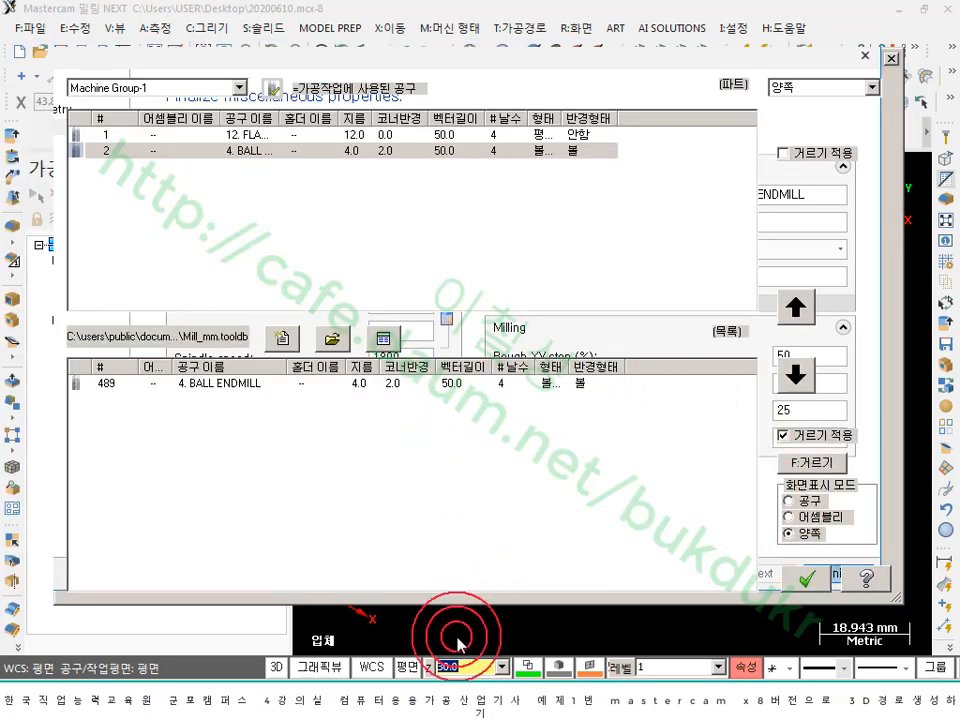
- Change the library filter's tool diameter to 2 mm, keeping the ball end mill type
{"action": "left_click", "coordinate": [811, 462]}
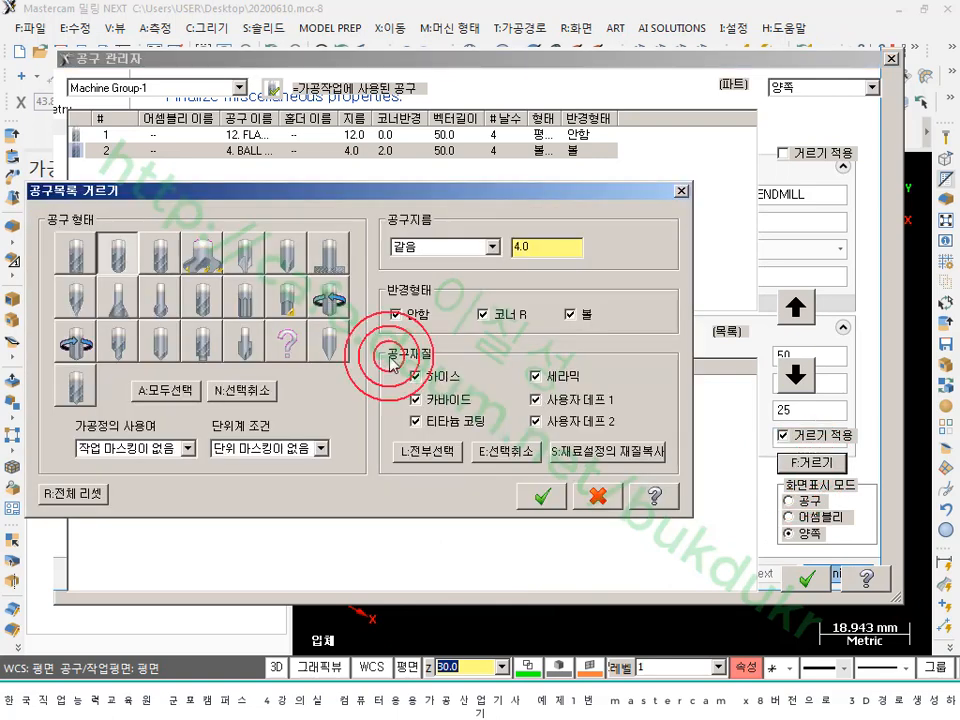
{"action": "left_click_drag", "start_coordinate": [533, 245], "coordinate": [466, 251]}
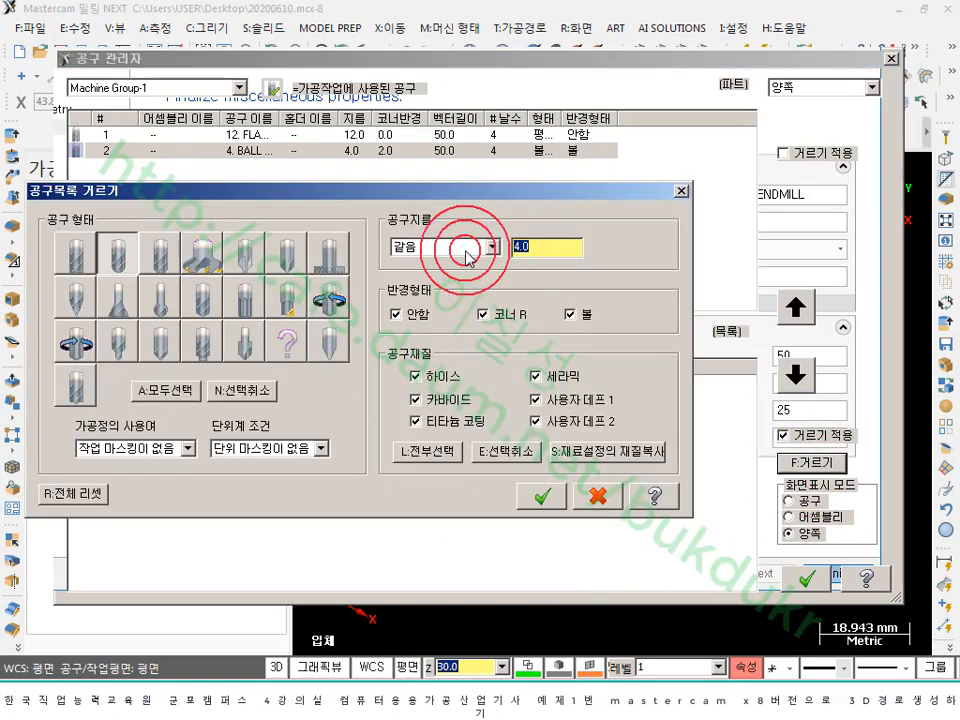
{"action": "type", "text": "2"}
{"action": "left_click", "coordinate": [541, 494]}
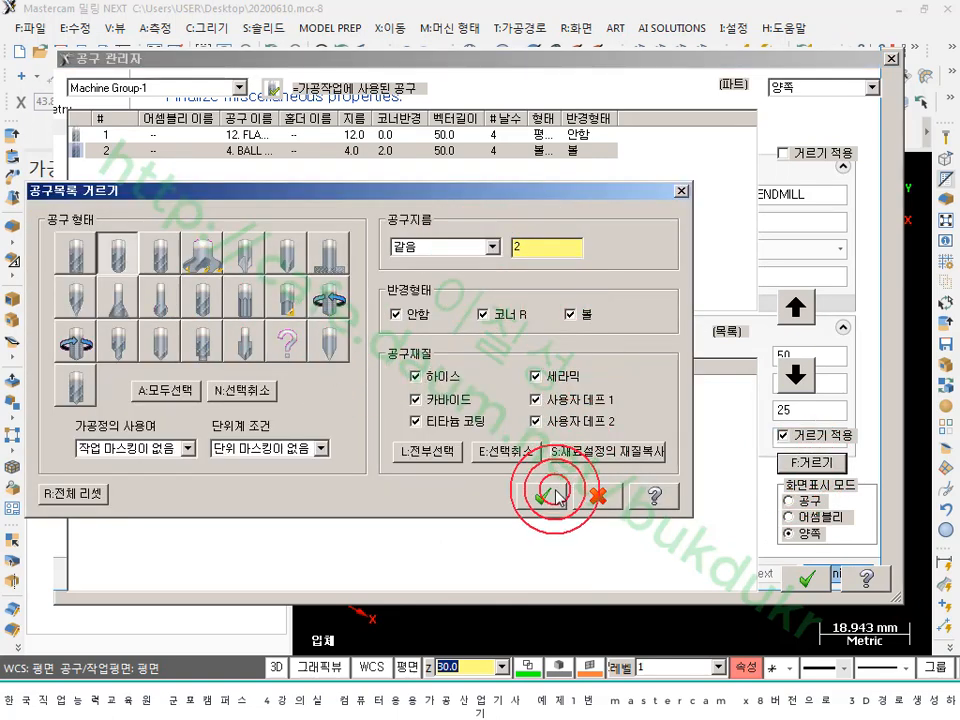
- Add the 2 mm ball end mill to Machine Group-1 and set its tool number to 3
{"action": "double_click", "coordinate": [245, 390]}
{"action": "double_click", "coordinate": [200, 171]}
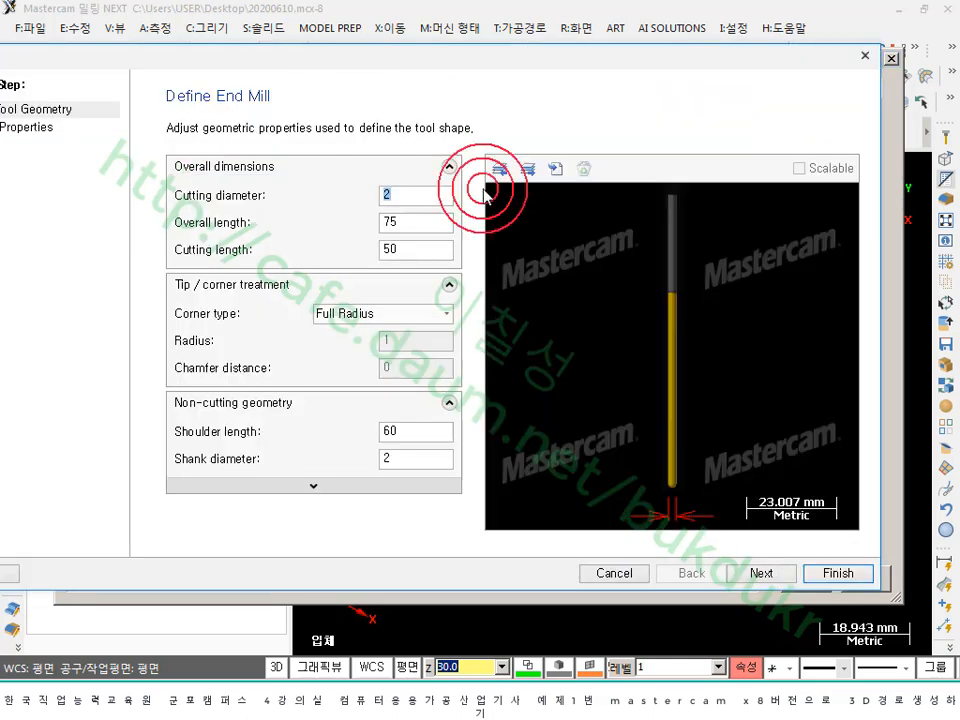
{"action": "left_click", "coordinate": [761, 573]}
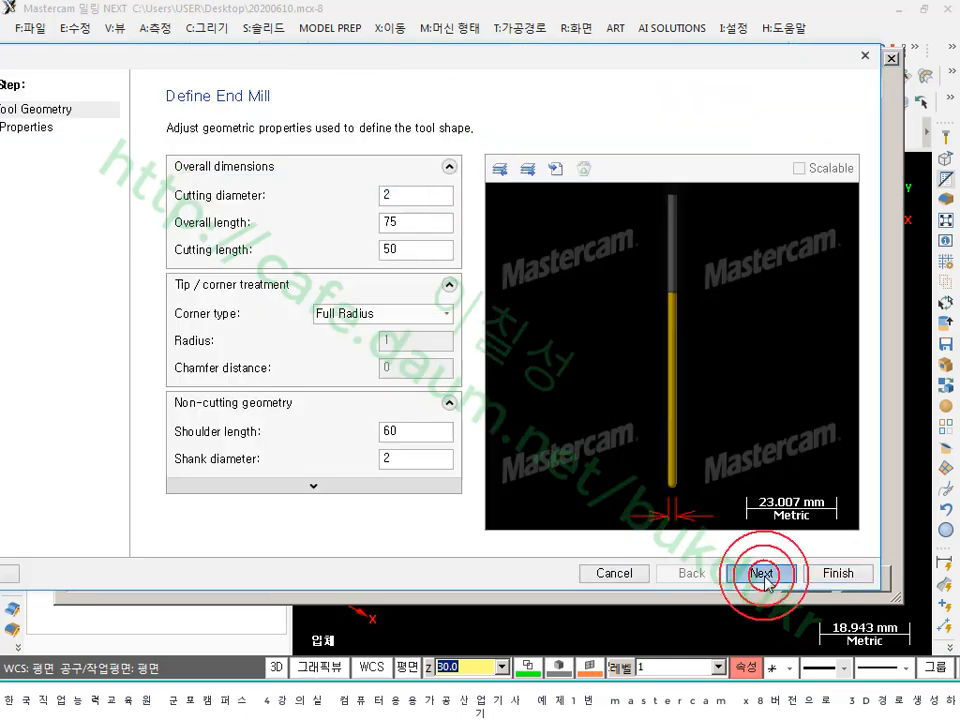
{"action": "left_click", "coordinate": [416, 200]}
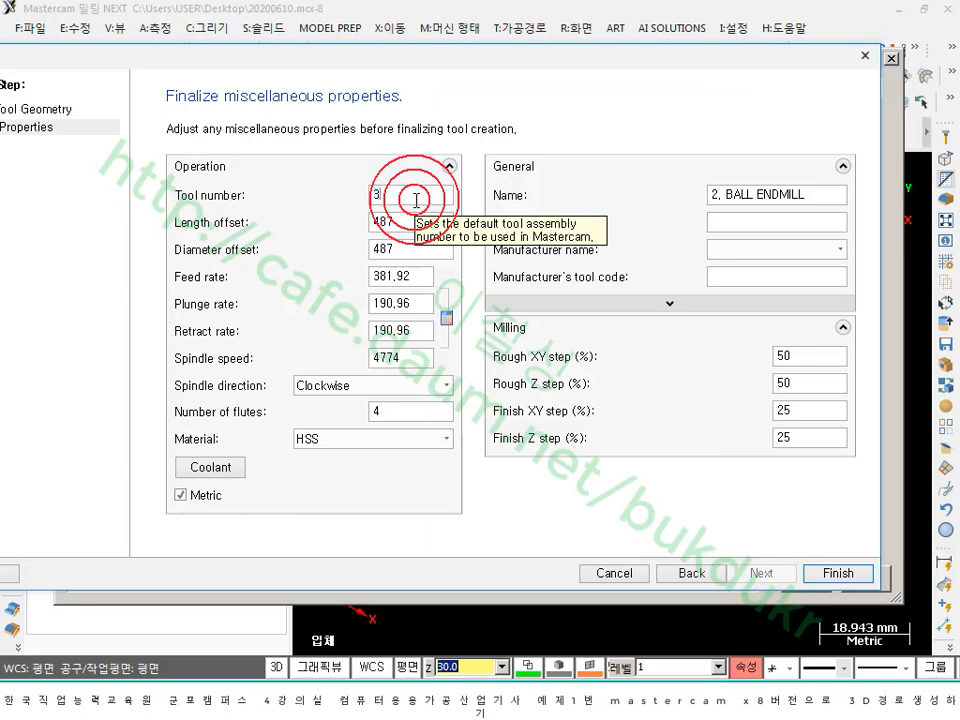
- Consult the NC cutting sheet and set tool 3's feed and plunge rates to 80, spindle speed to 3700 and retract rate to 2000
{"action": "left_click", "coordinate": [279, 696]}
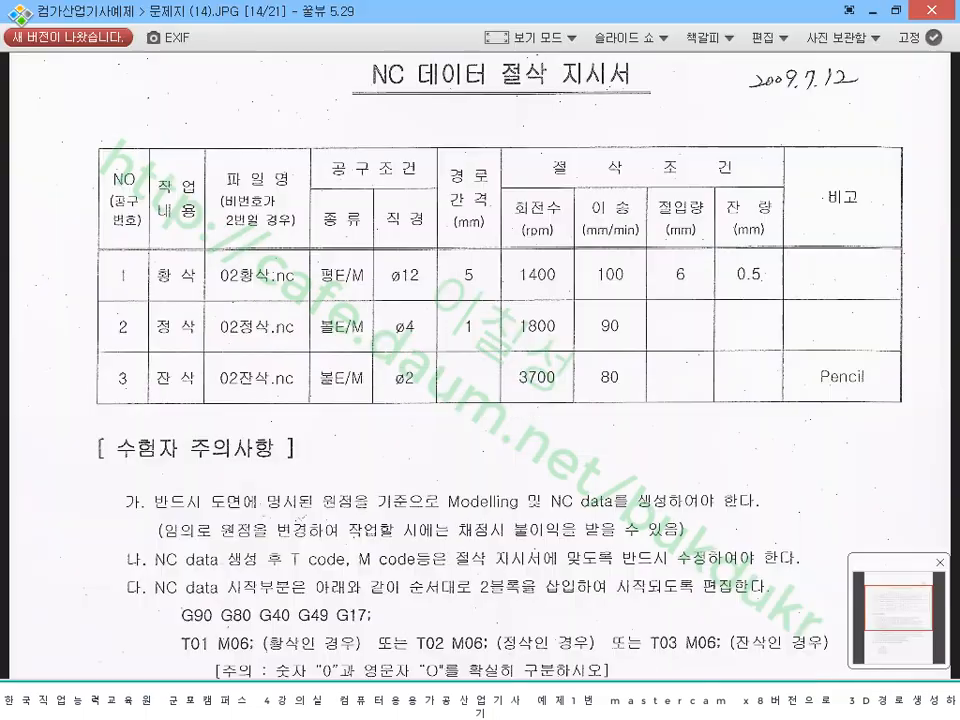
{"action": "left_click", "coordinate": [268, 700]}
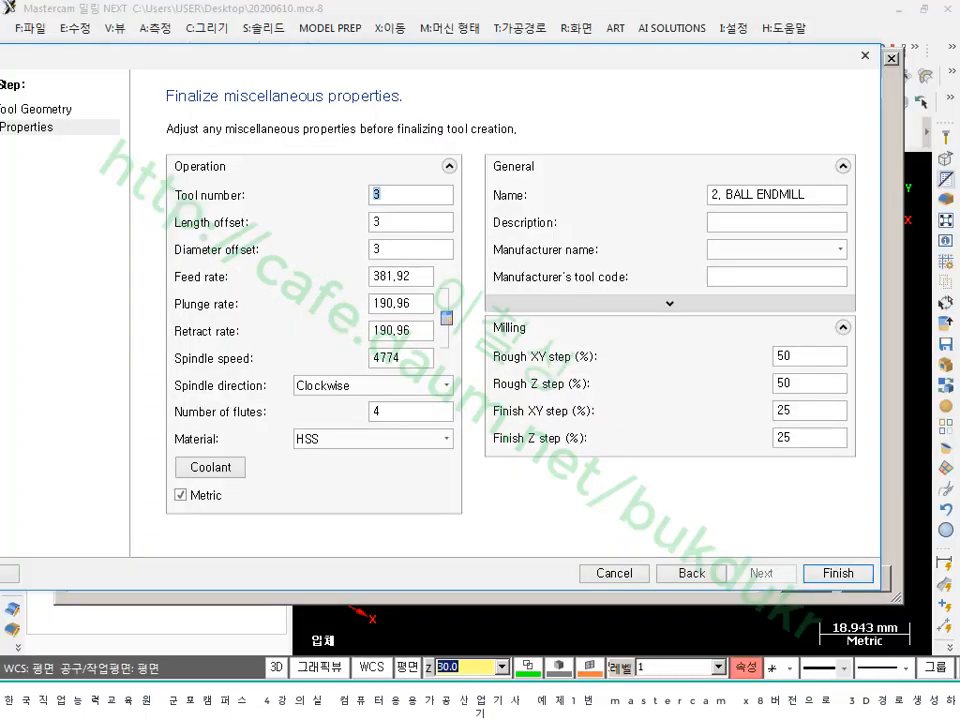
{"action": "left_click", "coordinate": [424, 285]}
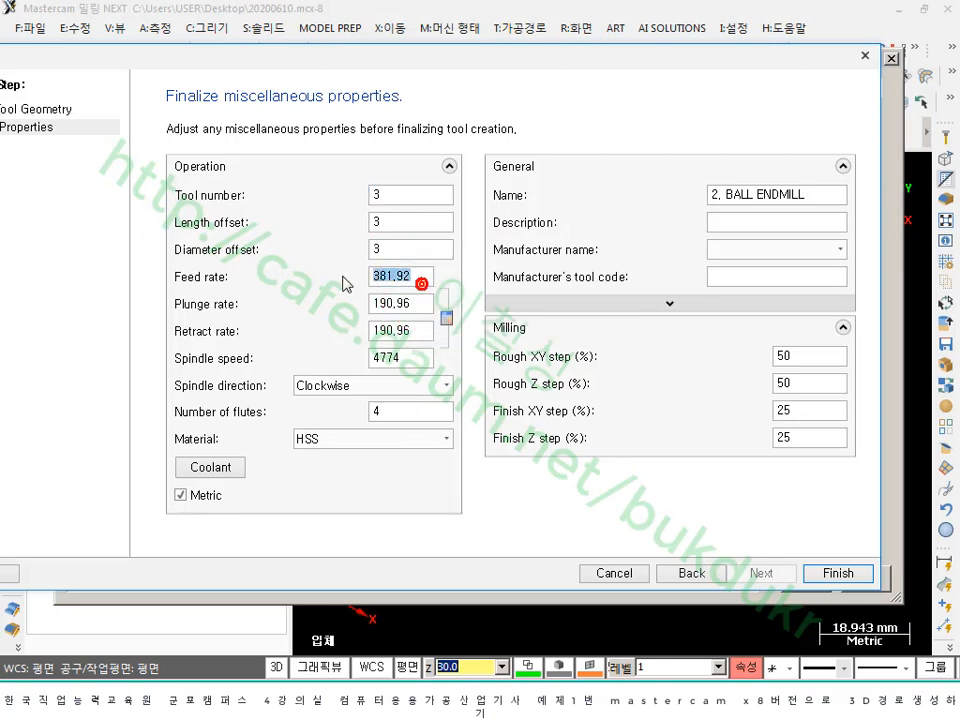
{"action": "left_click", "coordinate": [343, 283]}
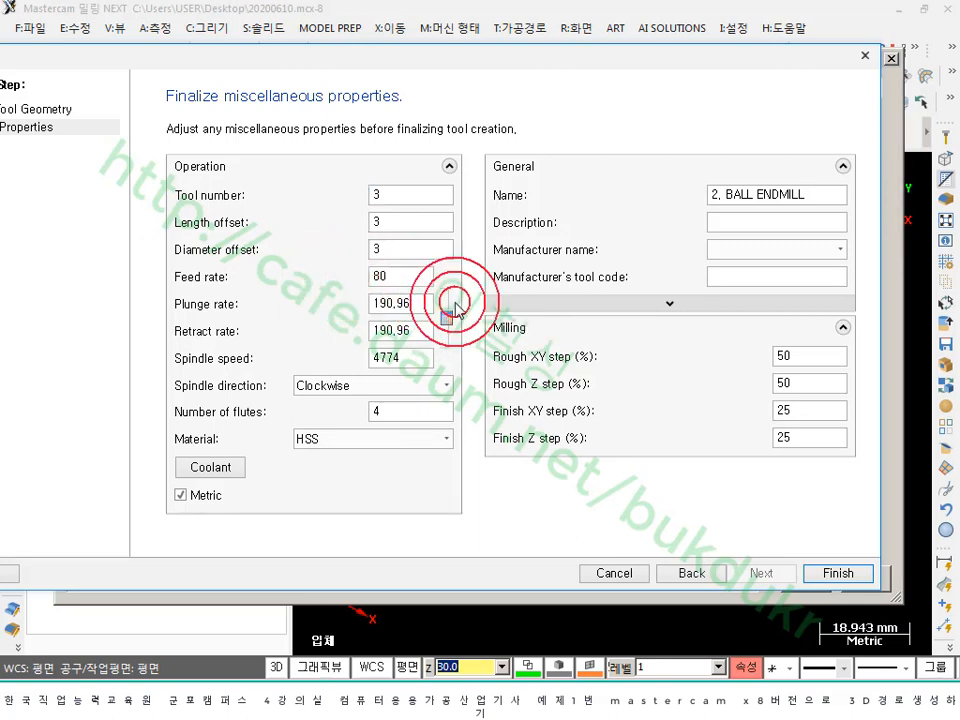
{"action": "left_click_drag", "start_coordinate": [424, 306], "coordinate": [321, 310]}
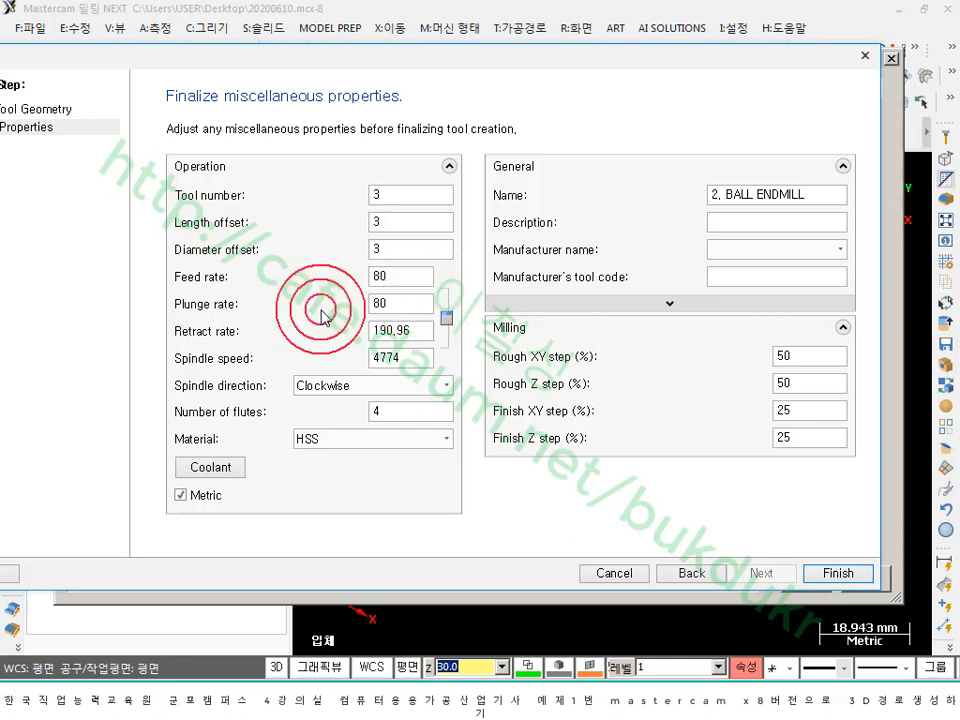
{"action": "left_click_drag", "start_coordinate": [416, 360], "coordinate": [338, 370]}
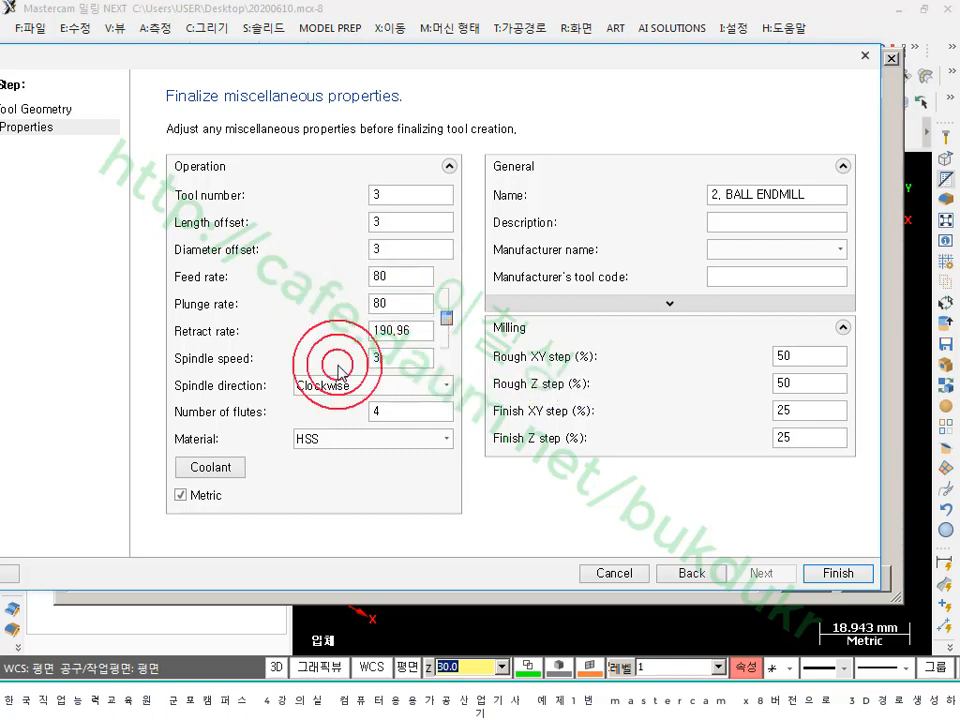
{"action": "left_click_drag", "start_coordinate": [425, 331], "coordinate": [310, 333]}
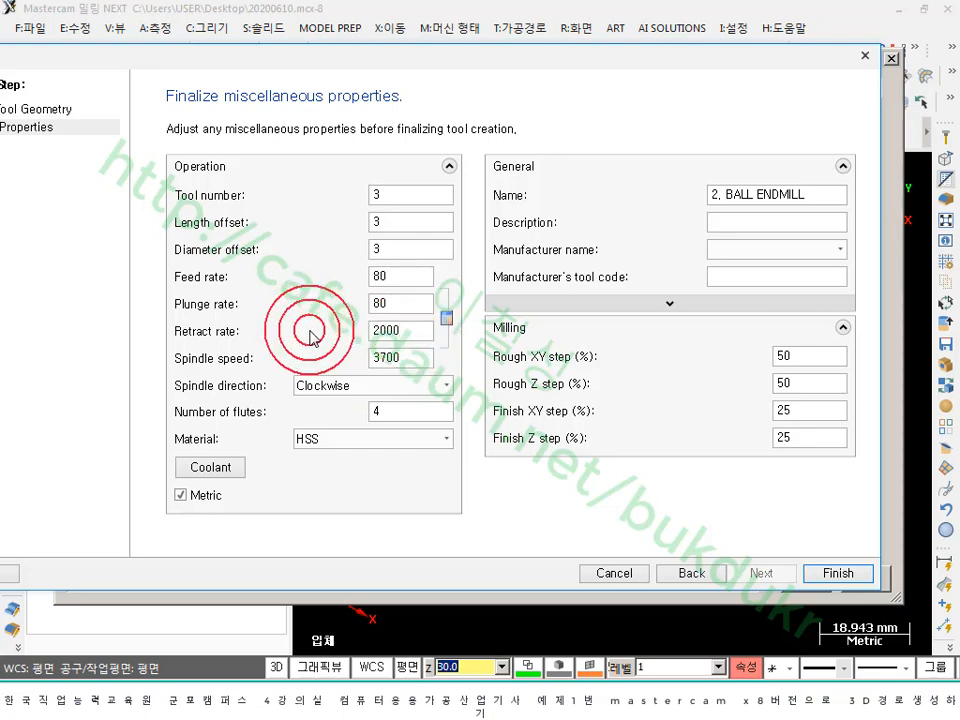
{"action": "left_click", "coordinate": [834, 574]}
- Review the tools in the machine group's list, widening the tool name column to read their names
{"action": "left_click", "coordinate": [240, 200]}
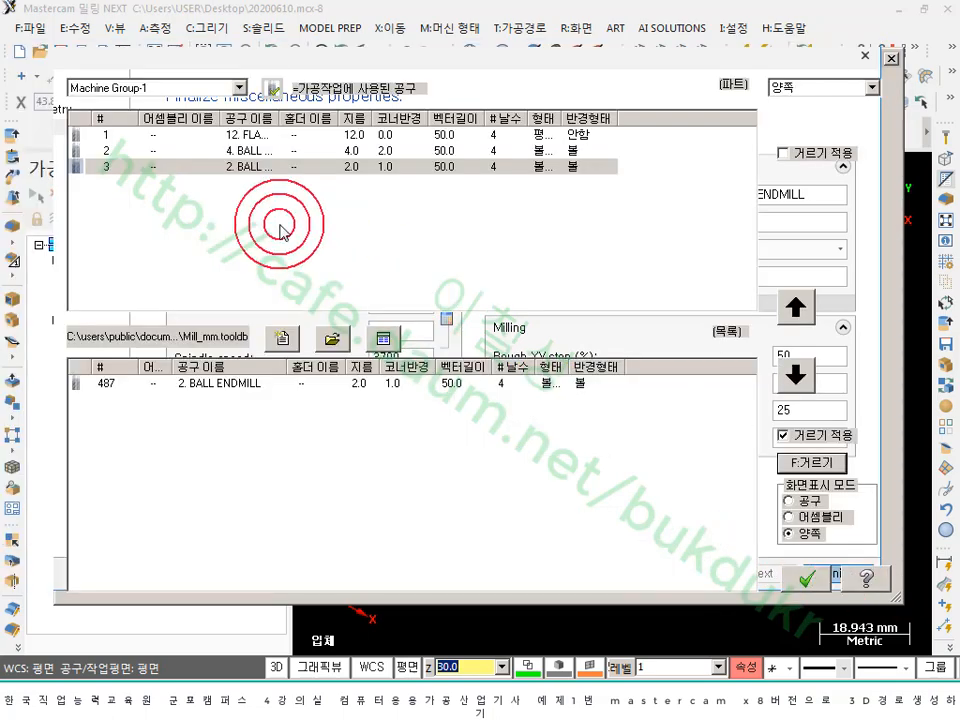
{"action": "left_click", "coordinate": [188, 140]}
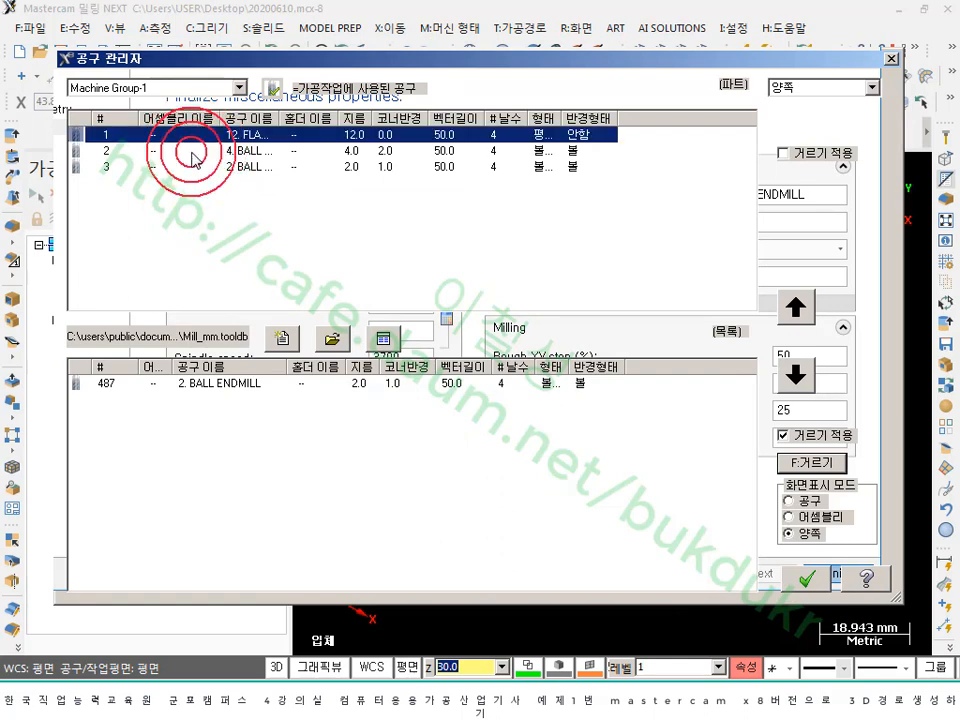
{"action": "left_click", "coordinate": [188, 150]}
{"action": "left_click", "coordinate": [208, 167]}
{"action": "left_click", "coordinate": [240, 167]}
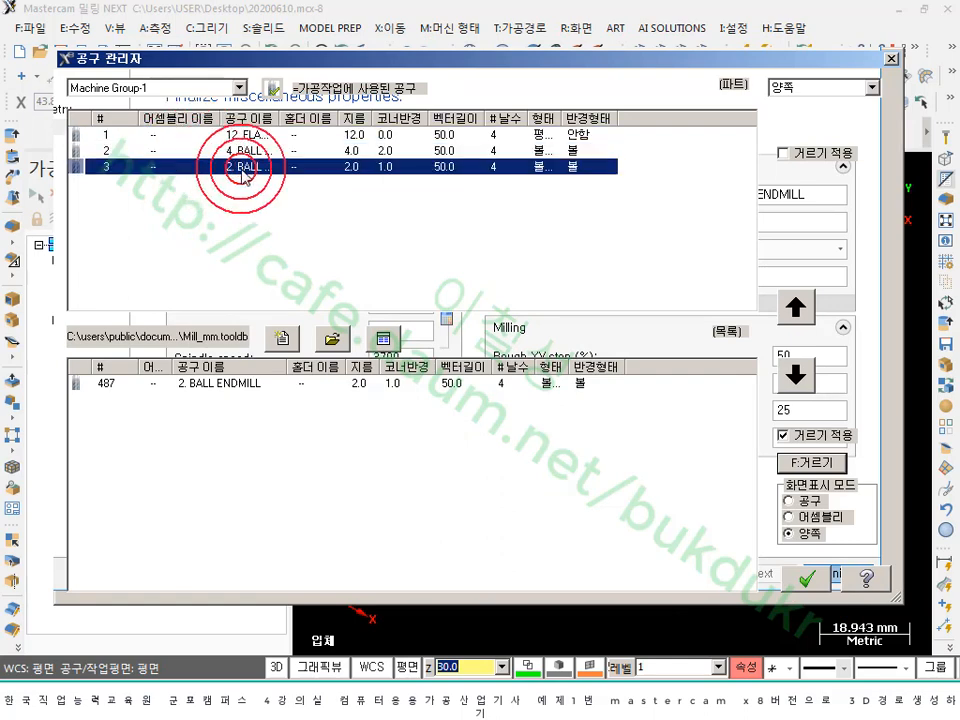
{"action": "left_click_drag", "start_coordinate": [300, 119], "coordinate": [326, 119]}
{"action": "left_click", "coordinate": [361, 188]}
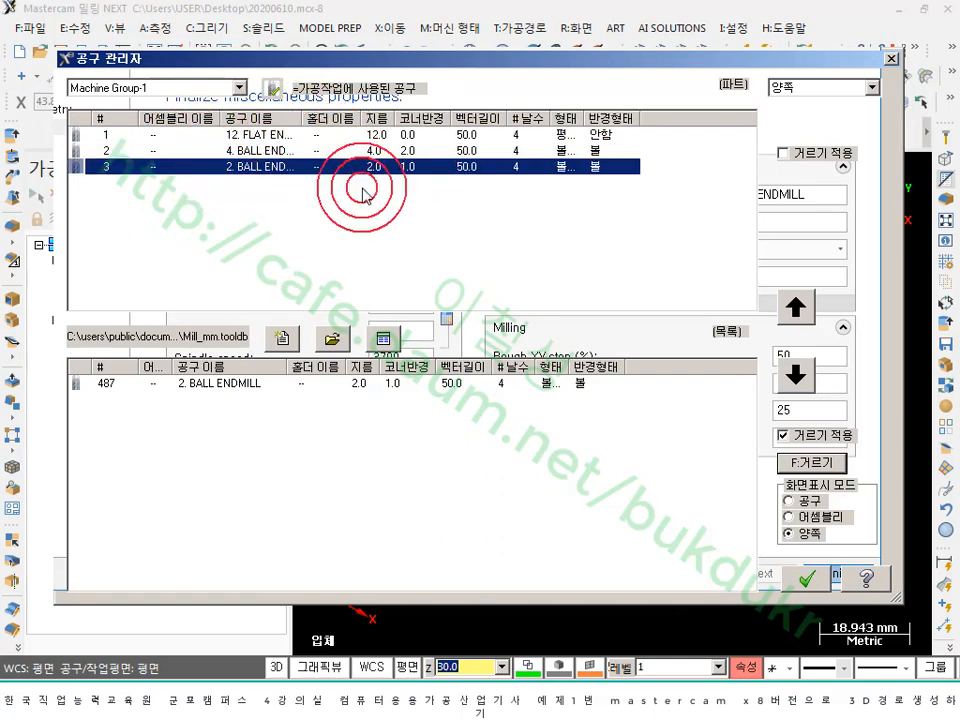
- Accept Machine Group-1's tool list and close the tool manager
{"action": "left_click", "coordinate": [463, 222]}
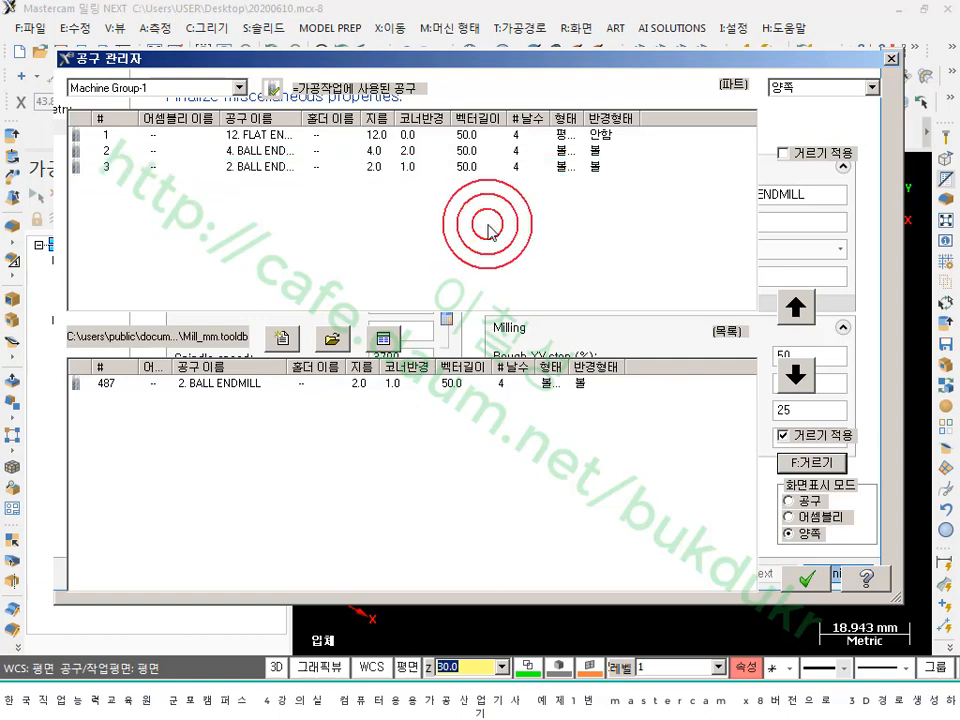
{"action": "left_click", "coordinate": [936, 521]}
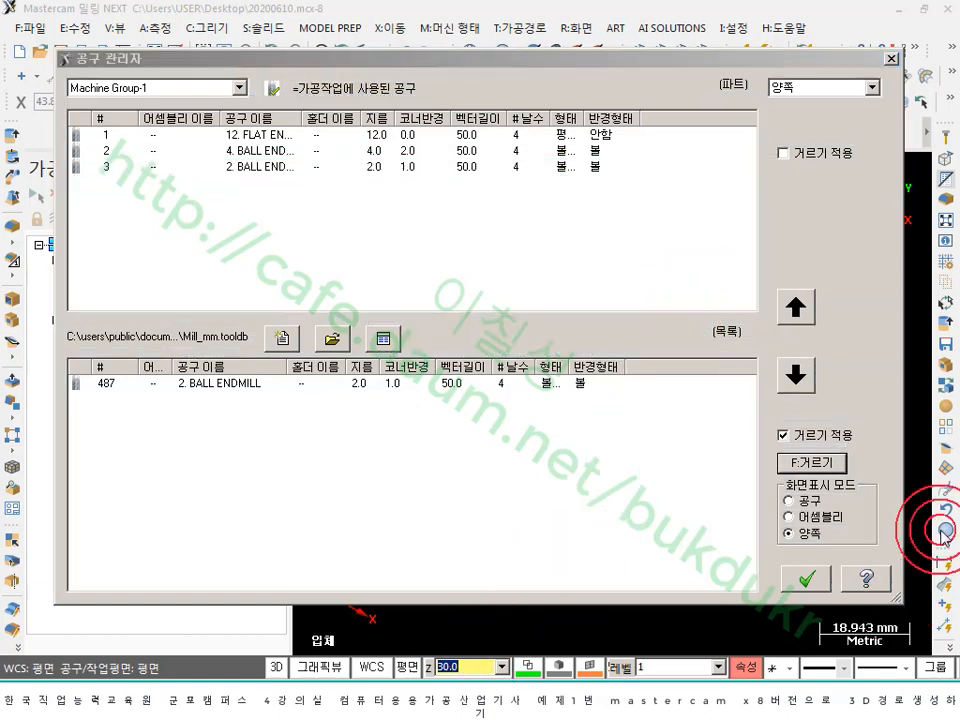
{"action": "left_click", "coordinate": [481, 244]}
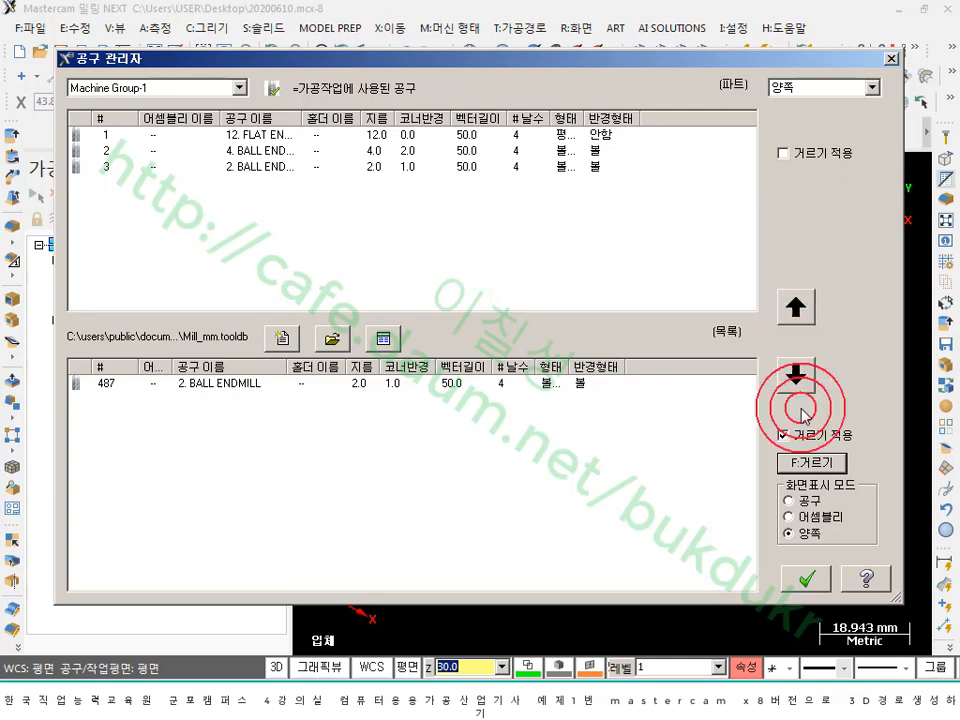
{"action": "left_click", "coordinate": [804, 577]}
{"action": "scroll", "coordinate": [732, 401], "scroll_direction": "down", "scroll_amount": 3}
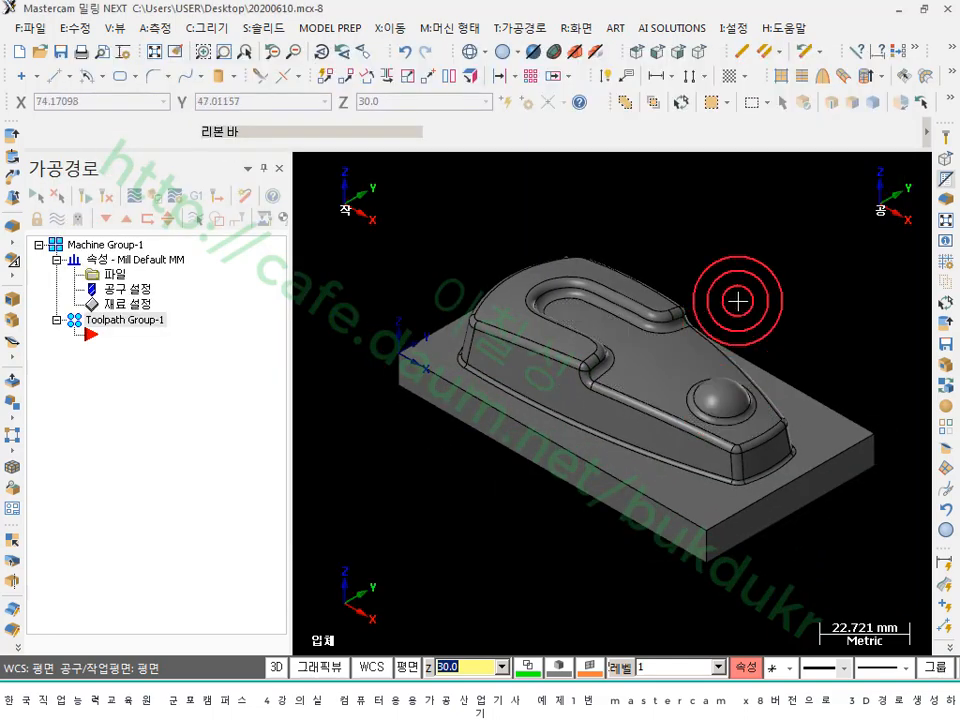
{"action": "scroll", "coordinate": [737, 300], "scroll_direction": "up", "scroll_amount": 2}
{"action": "scroll", "coordinate": [495, 345], "scroll_direction": "down", "scroll_amount": 4}
{"action": "left_click", "coordinate": [725, 255]}
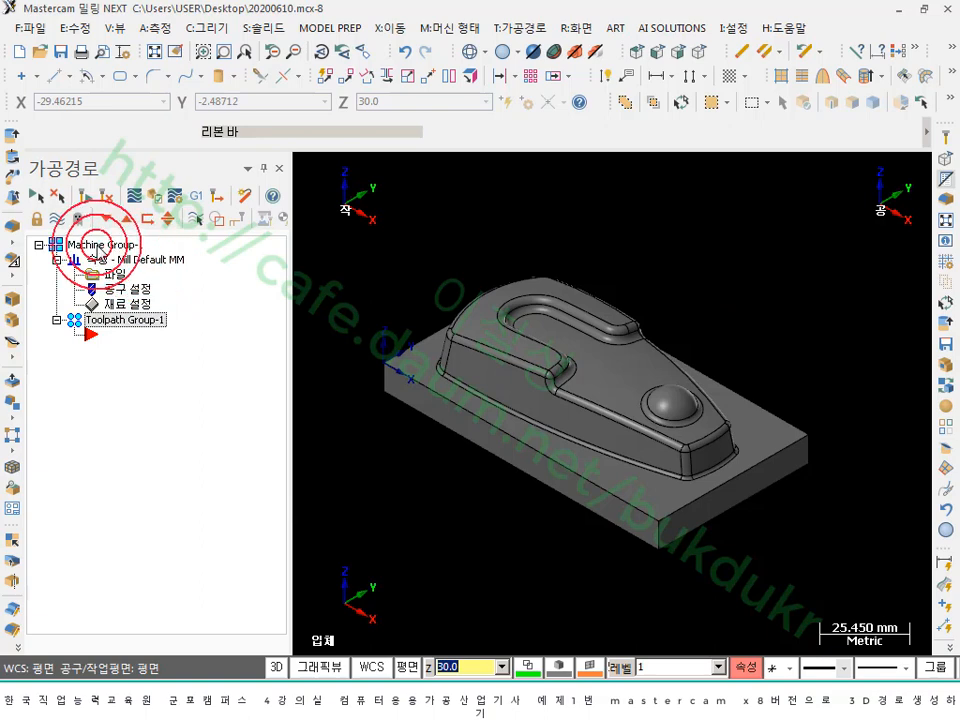
- Open Machine Group-1's properties and set the program number to 0610 in the tool settings
{"action": "left_click", "coordinate": [100, 258]}
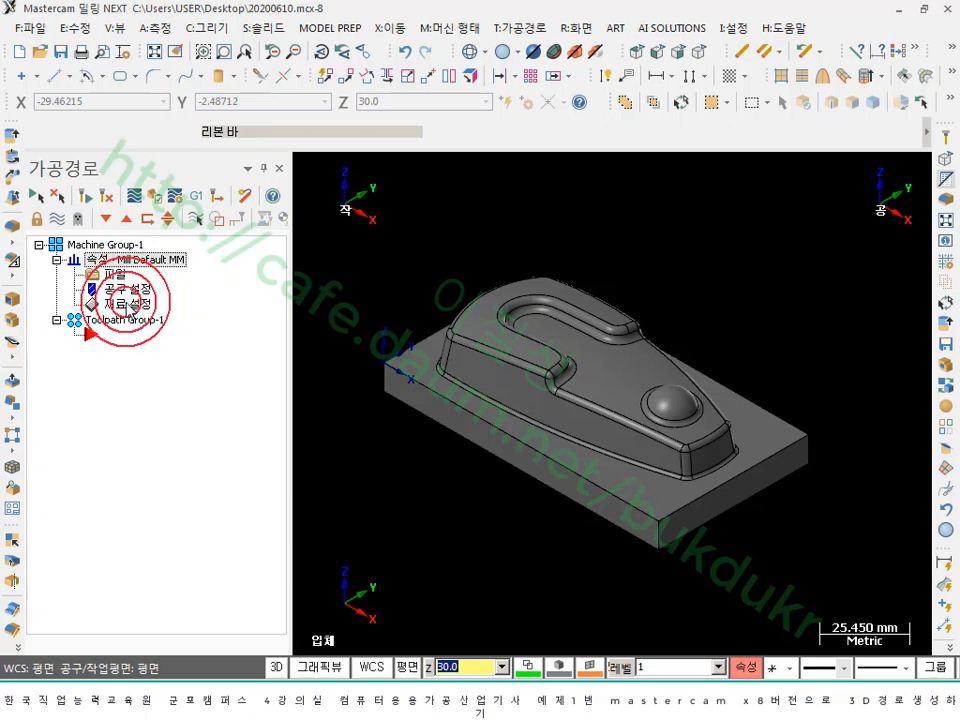
{"action": "left_click", "coordinate": [118, 274]}
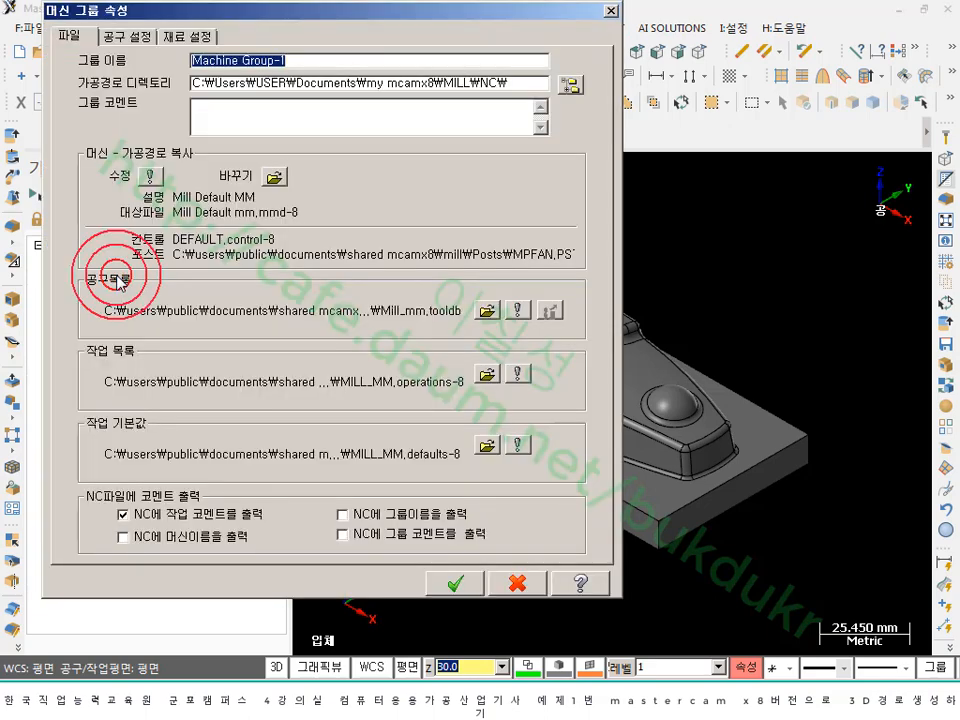
{"action": "left_click_drag", "start_coordinate": [290, 30], "coordinate": [505, 58]}
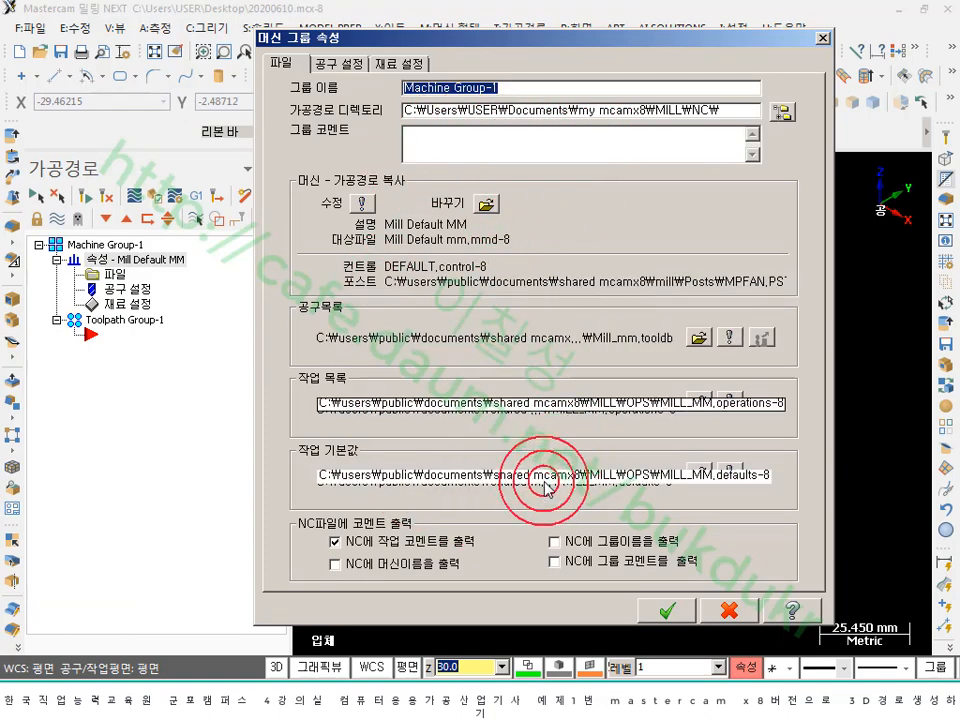
{"action": "left_click", "coordinate": [349, 66]}
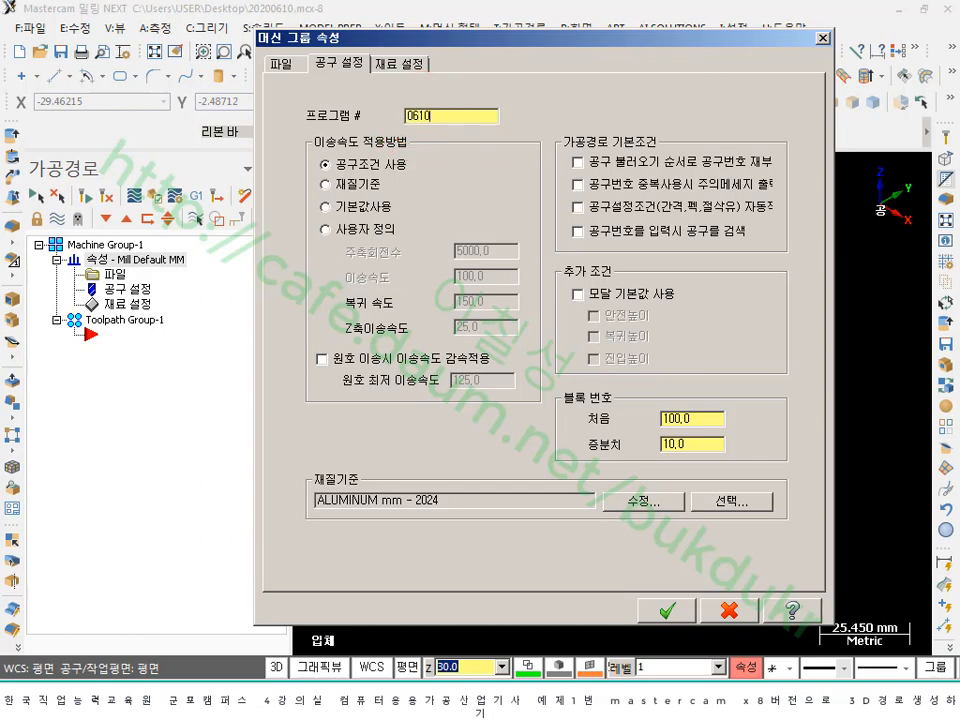
{"action": "left_click", "coordinate": [451, 114]}
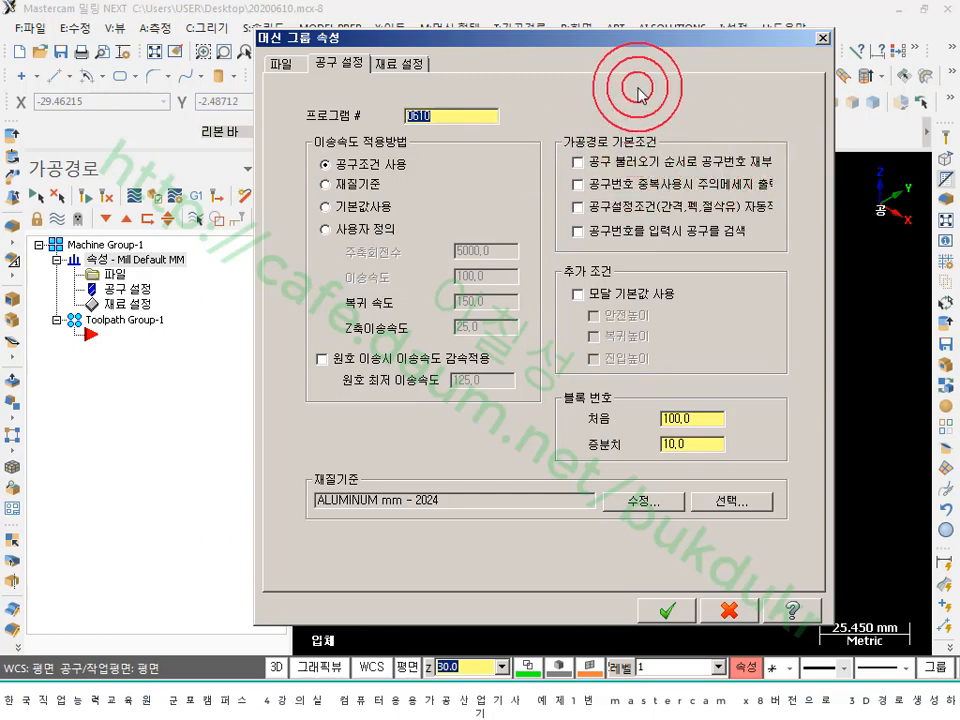
- Size the rectangular stock from all solids, setting its Z height to 30 and its origin Z to 20
{"action": "left_click", "coordinate": [413, 66]}
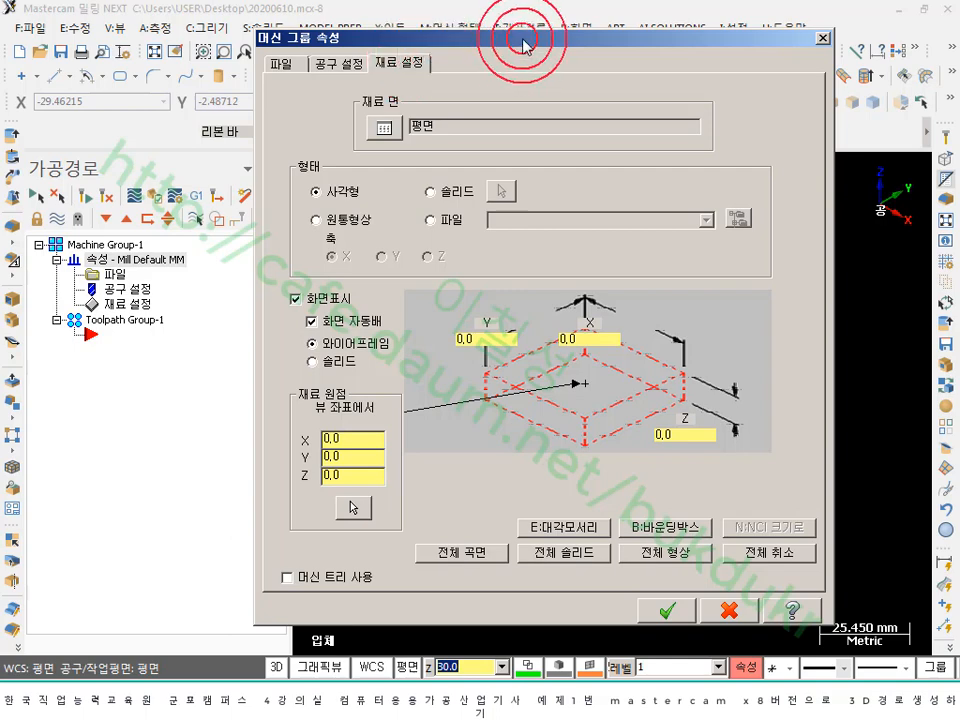
{"action": "left_click", "coordinate": [586, 560]}
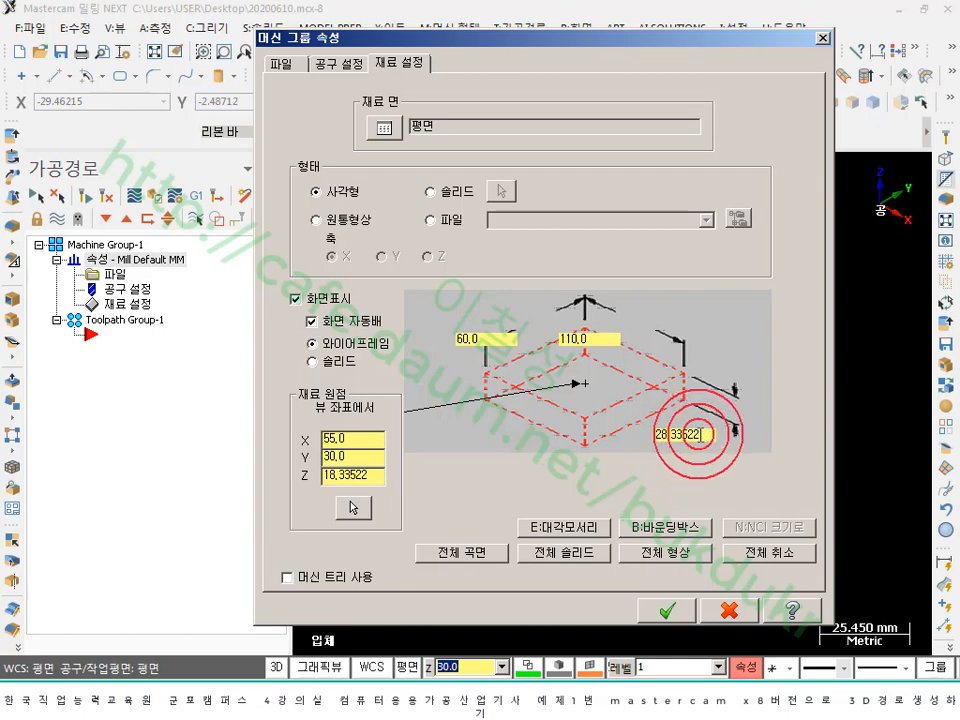
{"action": "double_click", "coordinate": [645, 434]}
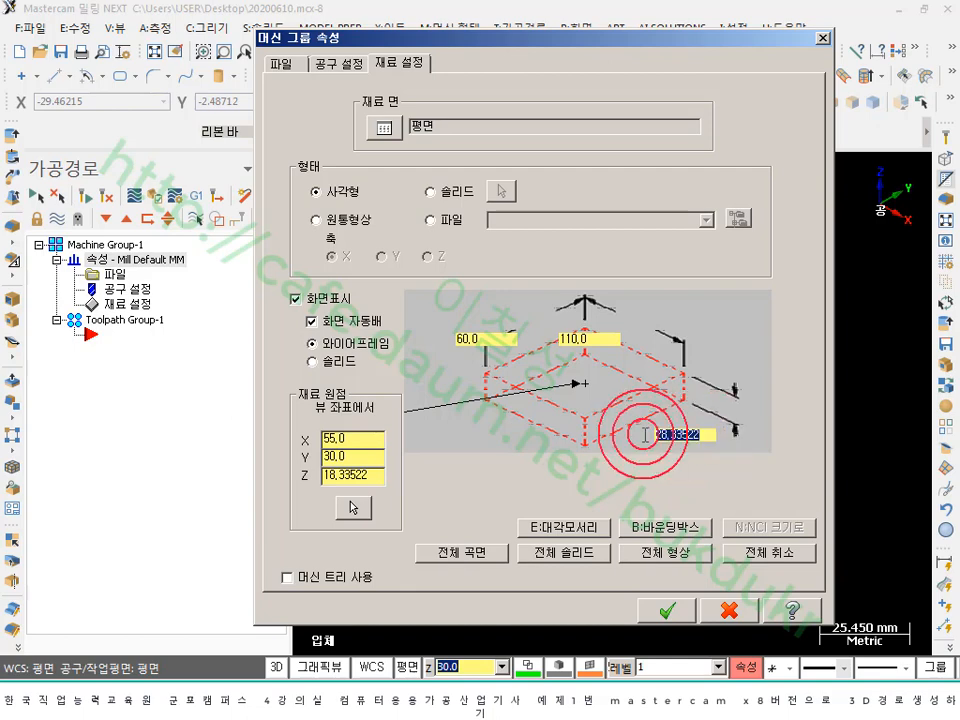
{"action": "type", "text": "30"}
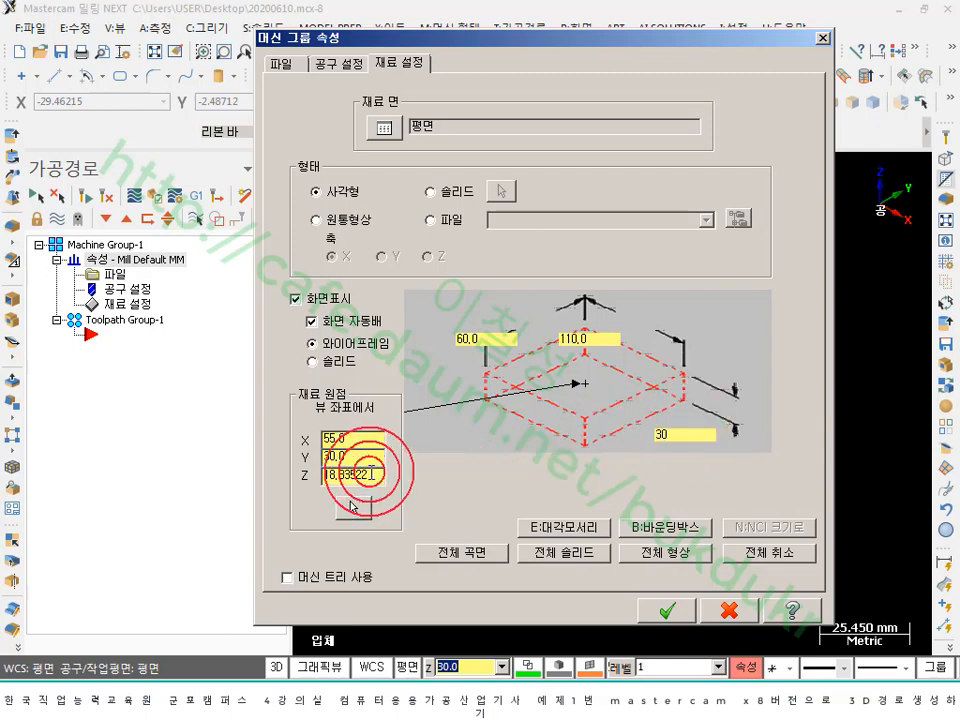
{"action": "double_click", "coordinate": [360, 475]}
{"action": "type", "text": "20"}
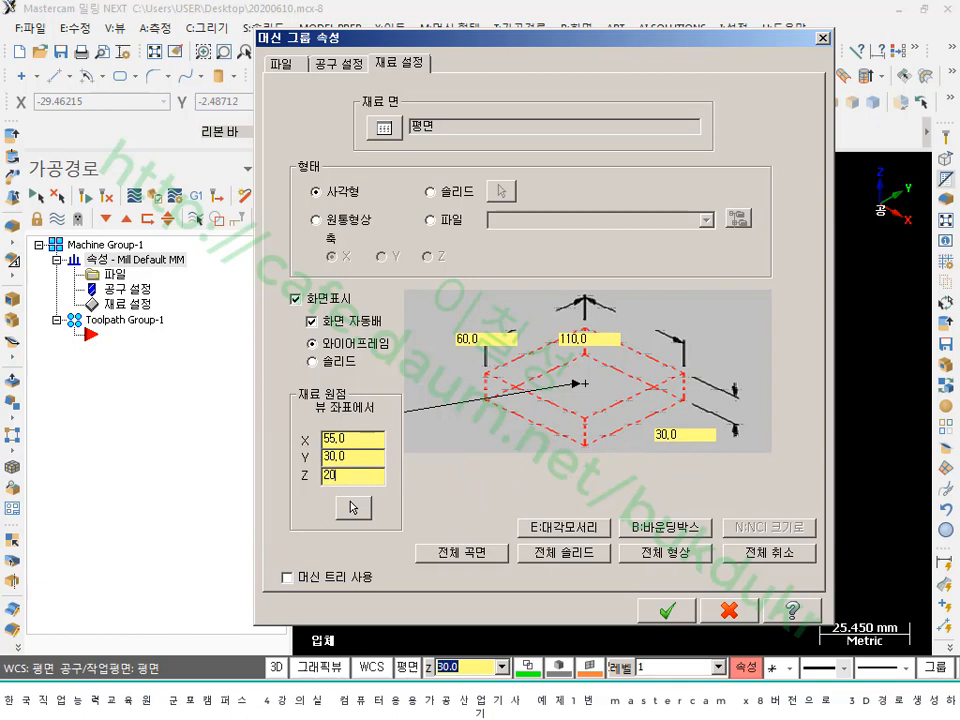
{"action": "left_click", "coordinate": [353, 508]}
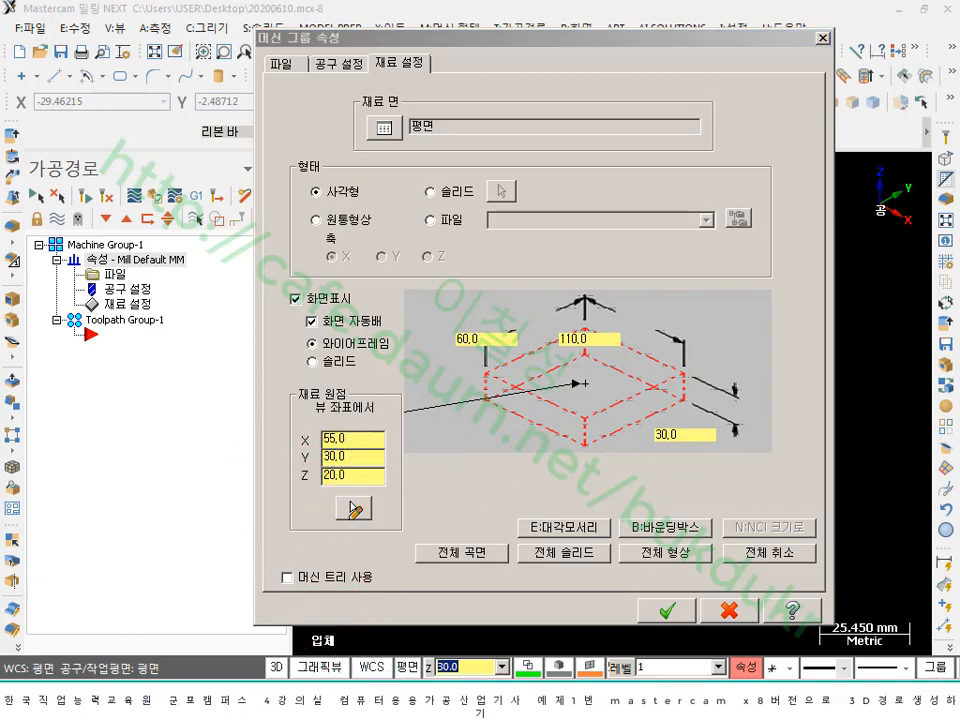
{"action": "mouse_move", "coordinate": [311, 513]}
{"action": "left_mouse_down"}
{"action": "mouse_move", "coordinate": [393, 488]}
{"action": "mouse_move", "coordinate": [348, 543]}
{"action": "left_mouse_up"}
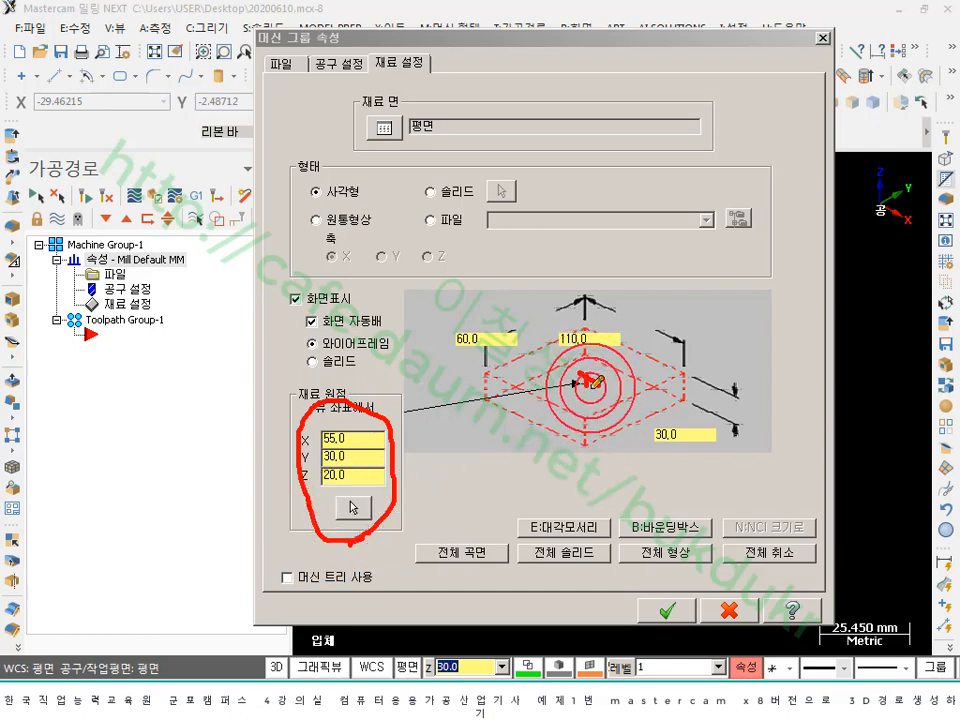
{"action": "left_click_drag", "start_coordinate": [579, 370], "coordinate": [592, 374]}
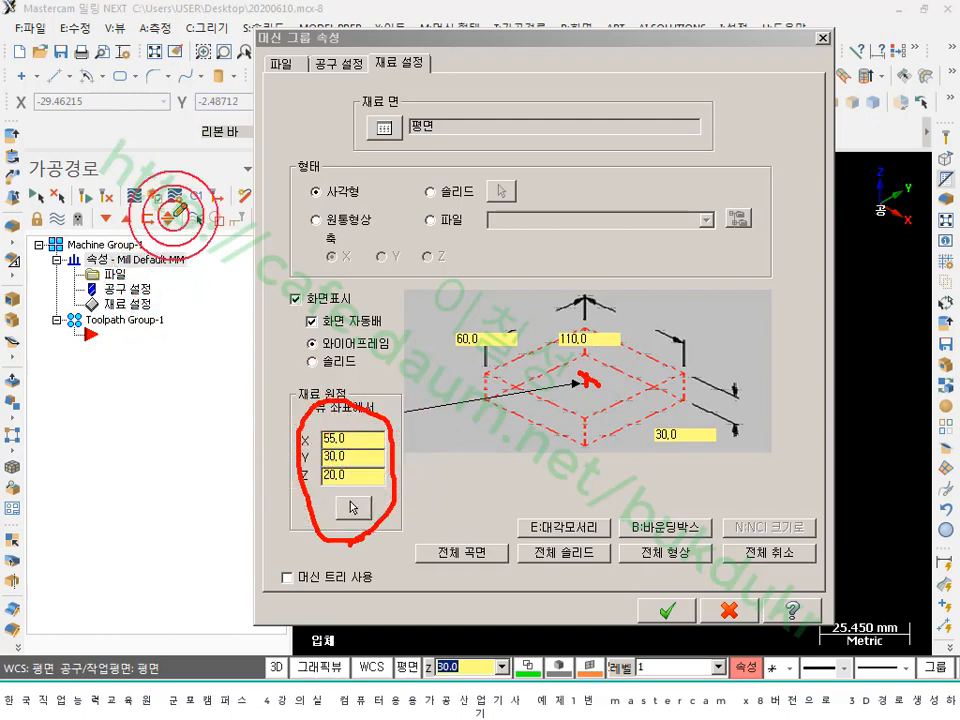
{"action": "mouse_move", "coordinate": [310, 128]}
{"action": "left_mouse_down"}
{"action": "mouse_move", "coordinate": [250, 185]}
{"action": "mouse_move", "coordinate": [520, 224]}
{"action": "mouse_move", "coordinate": [595, 125]}
{"action": "mouse_move", "coordinate": [332, 135]}
{"action": "mouse_move", "coordinate": [195, 240]}
{"action": "left_mouse_up"}
{"action": "left_click_drag", "start_coordinate": [205, 292], "coordinate": [206, 318]}
{"action": "mouse_move", "coordinate": [198, 258]}
{"action": "left_mouse_down"}
{"action": "mouse_move", "coordinate": [364, 343]}
{"action": "mouse_move", "coordinate": [514, 300]}
{"action": "mouse_move", "coordinate": [579, 129]}
{"action": "mouse_move", "coordinate": [603, 165]}
{"action": "mouse_move", "coordinate": [522, 318]}
{"action": "left_mouse_up"}
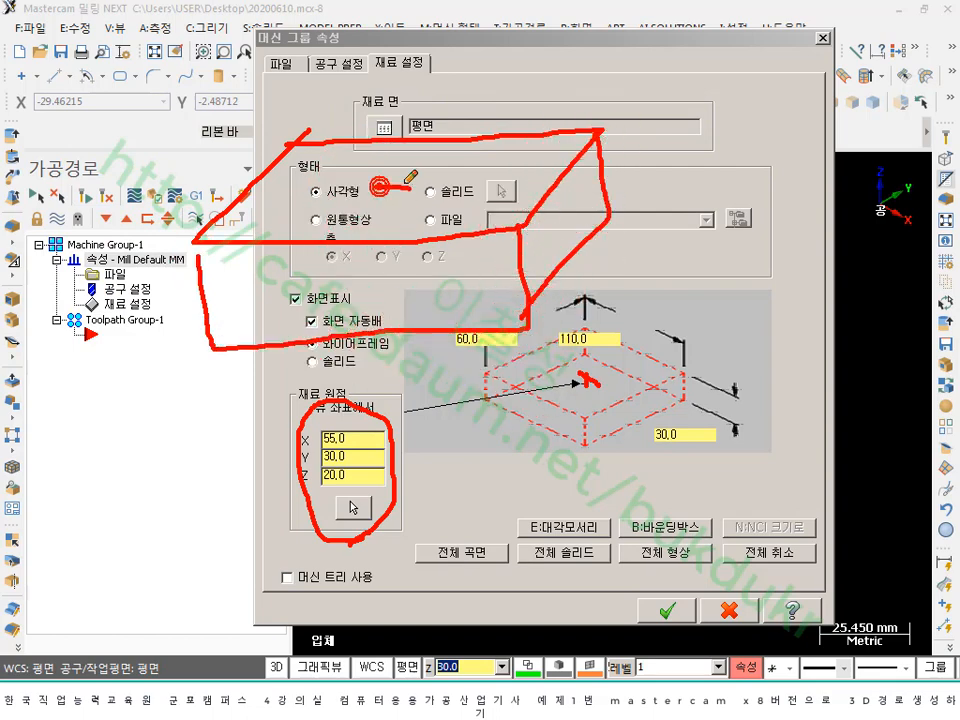
{"action": "mouse_move", "coordinate": [378, 197]}
{"action": "left_mouse_down"}
{"action": "mouse_move", "coordinate": [402, 178]}
{"action": "mouse_move", "coordinate": [150, 215]}
{"action": "mouse_move", "coordinate": [269, 469]}
{"action": "mouse_move", "coordinate": [284, 472]}
{"action": "left_mouse_up"}
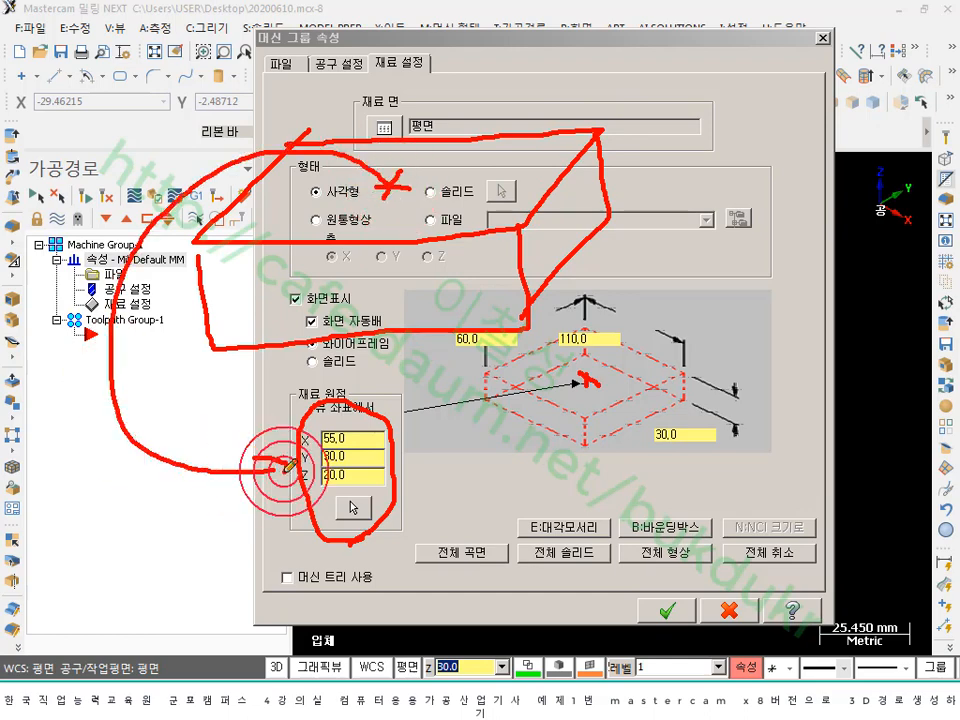
{"action": "left_click_drag", "start_coordinate": [97, 505], "coordinate": [148, 496]}
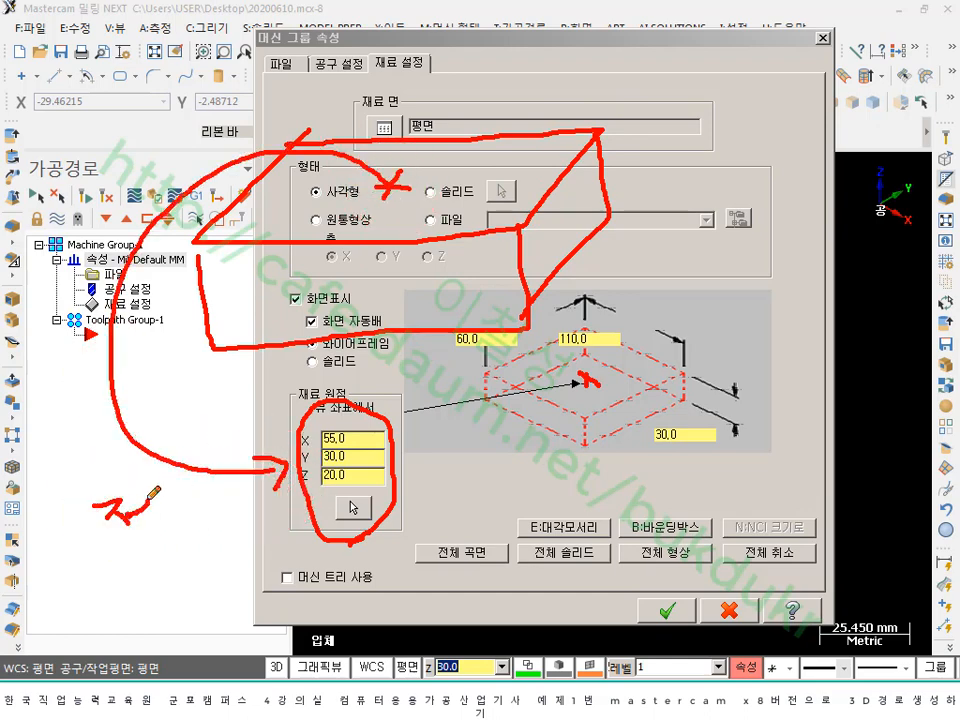
{"action": "left_click_drag", "start_coordinate": [134, 541], "coordinate": [160, 563]}
{"action": "mouse_move", "coordinate": [162, 513]}
{"action": "left_mouse_down"}
{"action": "mouse_move", "coordinate": [162, 532]}
{"action": "mouse_move", "coordinate": [187, 547]}
{"action": "left_mouse_up"}
{"action": "mouse_move", "coordinate": [188, 526]}
{"action": "left_mouse_down"}
{"action": "mouse_move", "coordinate": [204, 524]}
{"action": "mouse_move", "coordinate": [209, 578]}
{"action": "left_mouse_up"}
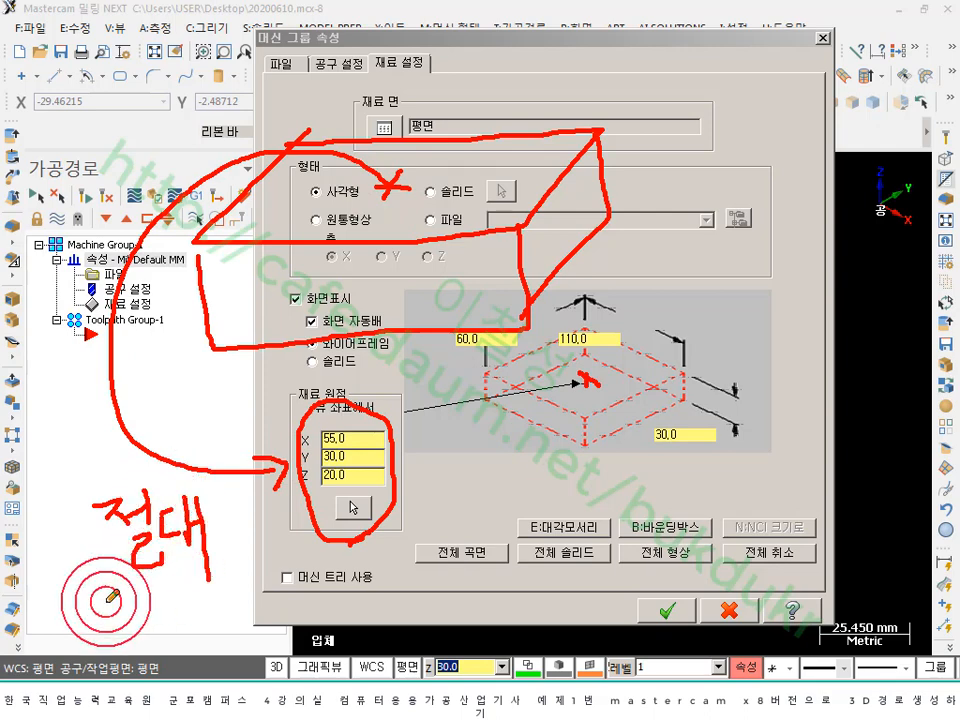
{"action": "left_click_drag", "start_coordinate": [106, 602], "coordinate": [226, 600]}
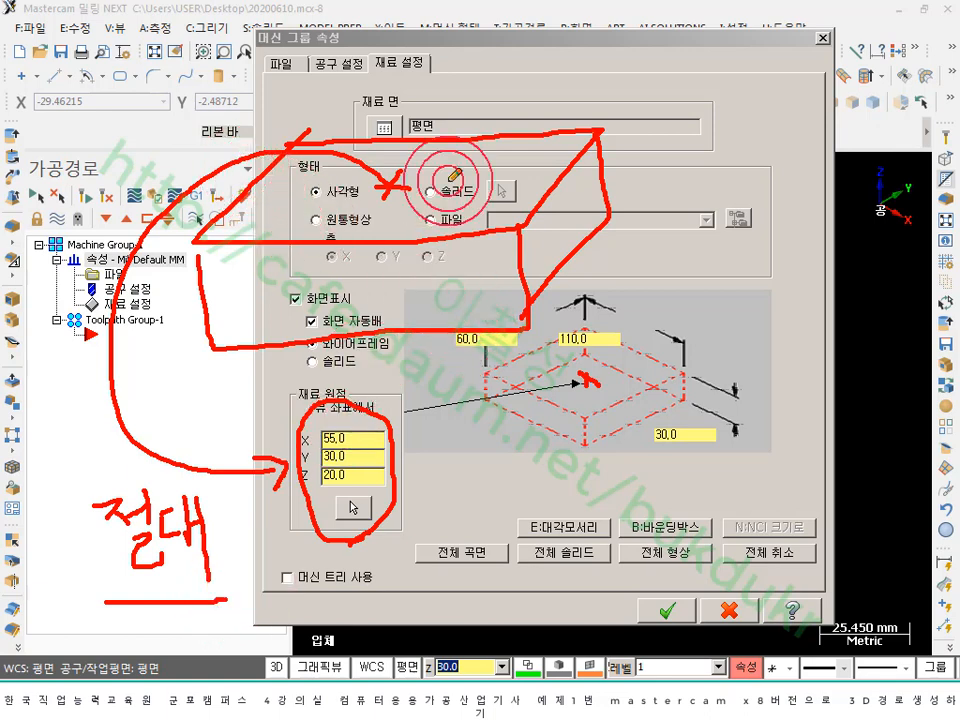
{"action": "mouse_move", "coordinate": [642, 98]}
{"action": "left_mouse_down"}
{"action": "mouse_move", "coordinate": [632, 211]}
{"action": "mouse_move", "coordinate": [573, 79]}
{"action": "left_mouse_up"}
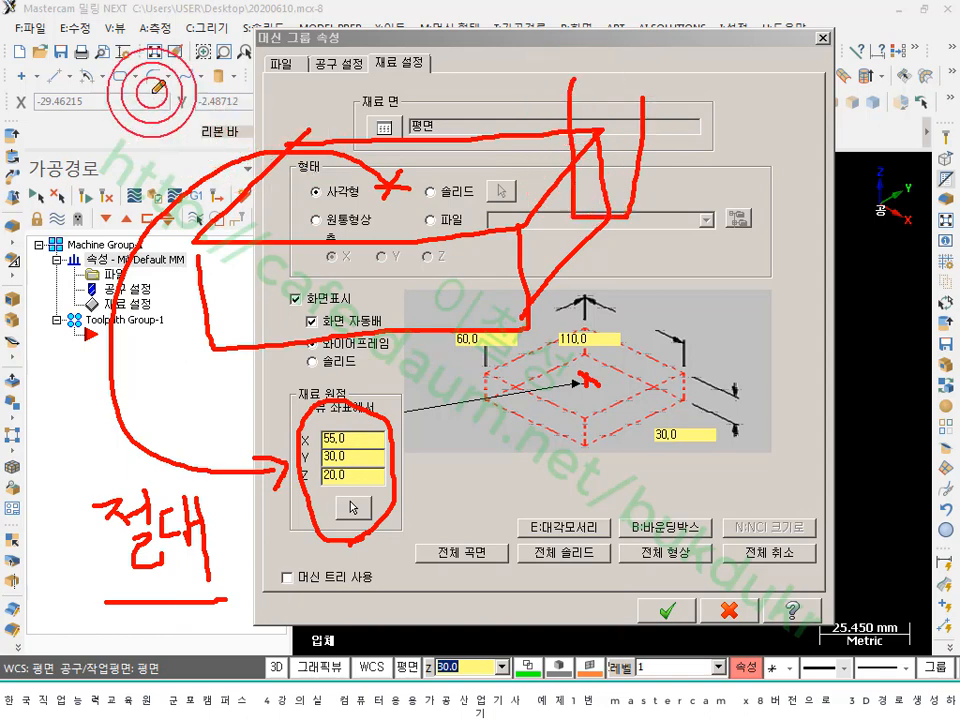
{"action": "mouse_move", "coordinate": [154, 99]}
{"action": "left_mouse_down"}
{"action": "mouse_move", "coordinate": [174, 214]}
{"action": "mouse_move", "coordinate": [261, 75]}
{"action": "left_mouse_up"}
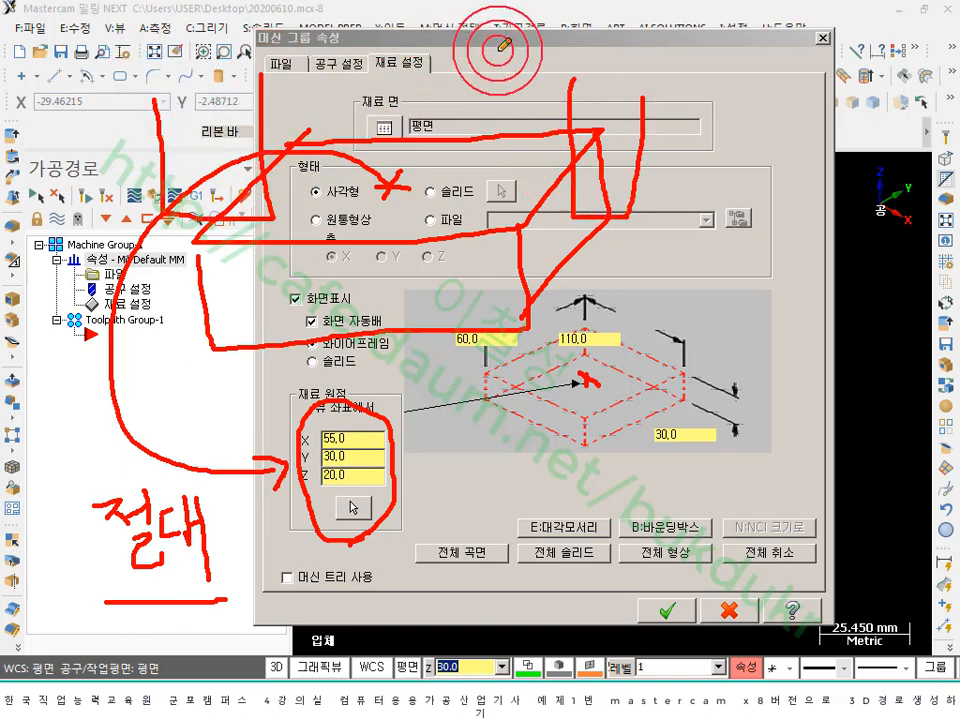
{"action": "mouse_move", "coordinate": [312, 255]}
{"action": "left_mouse_down"}
{"action": "mouse_move", "coordinate": [319, 296]}
{"action": "mouse_move", "coordinate": [351, 247]}
{"action": "left_mouse_up"}
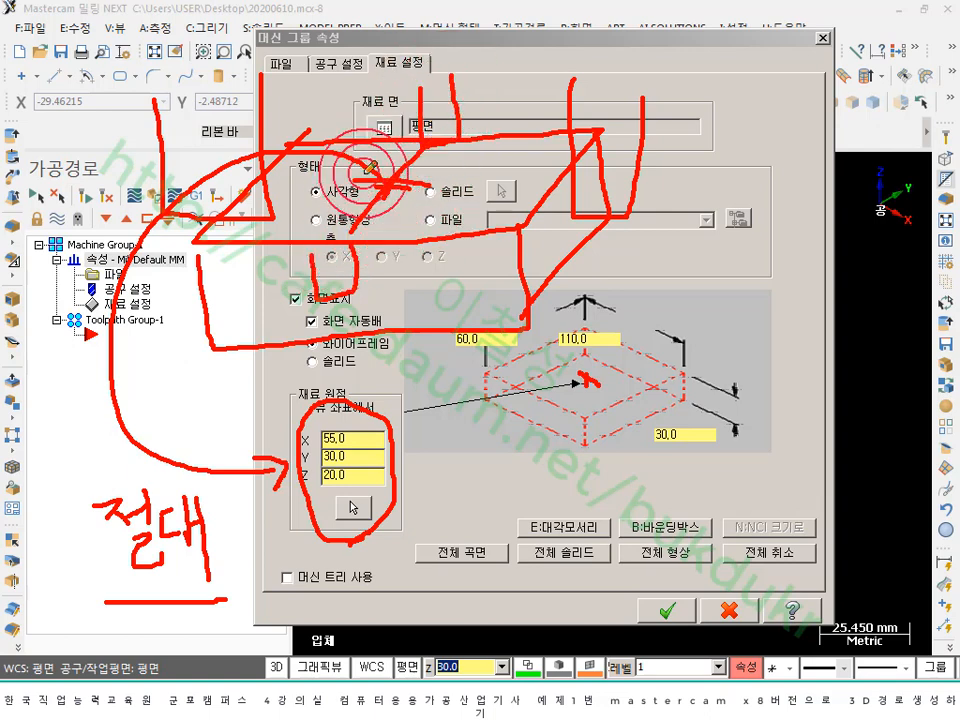
{"action": "left_click_drag", "start_coordinate": [350, 47], "coordinate": [362, 157]}
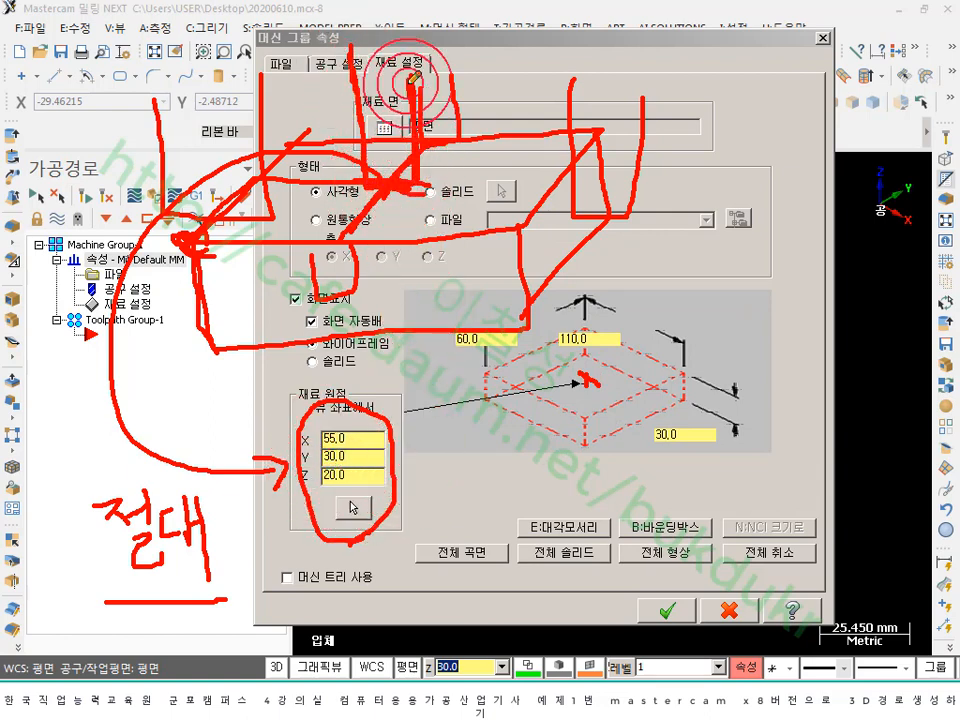
{"action": "mouse_move", "coordinate": [525, 12]}
{"action": "left_mouse_down"}
{"action": "mouse_move", "coordinate": [556, 32]}
{"action": "mouse_move", "coordinate": [609, 22]}
{"action": "mouse_move", "coordinate": [650, 62]}
{"action": "left_mouse_up"}
{"action": "left_click_drag", "start_coordinate": [678, 28], "coordinate": [681, 47]}
{"action": "left_click_drag", "start_coordinate": [686, 163], "coordinate": [672, 195]}
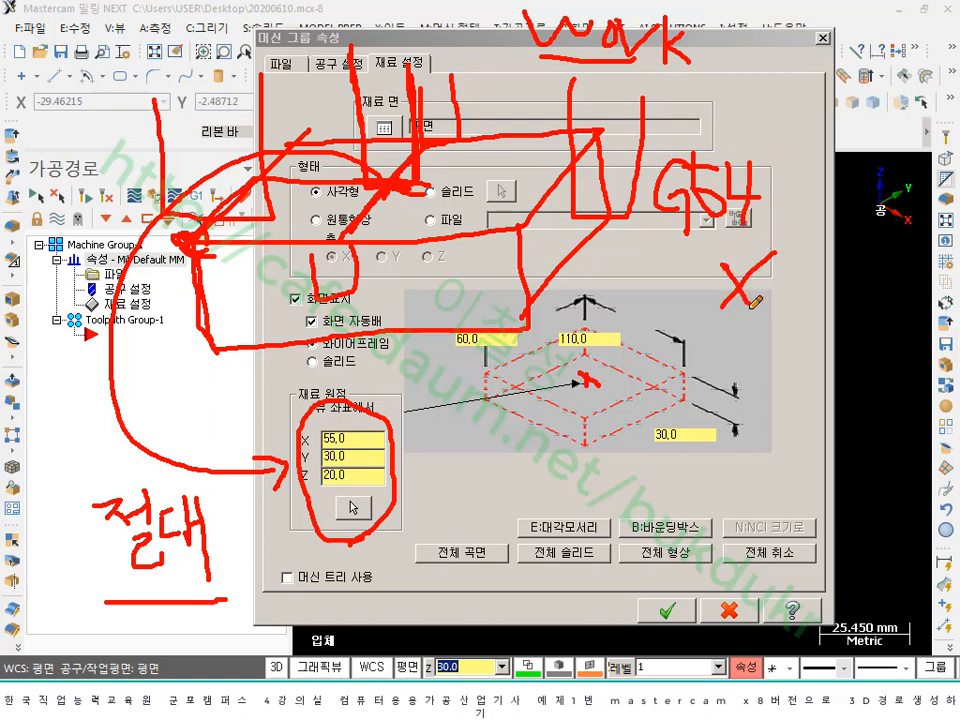
{"action": "left_click_drag", "start_coordinate": [759, 490], "coordinate": [767, 492]}
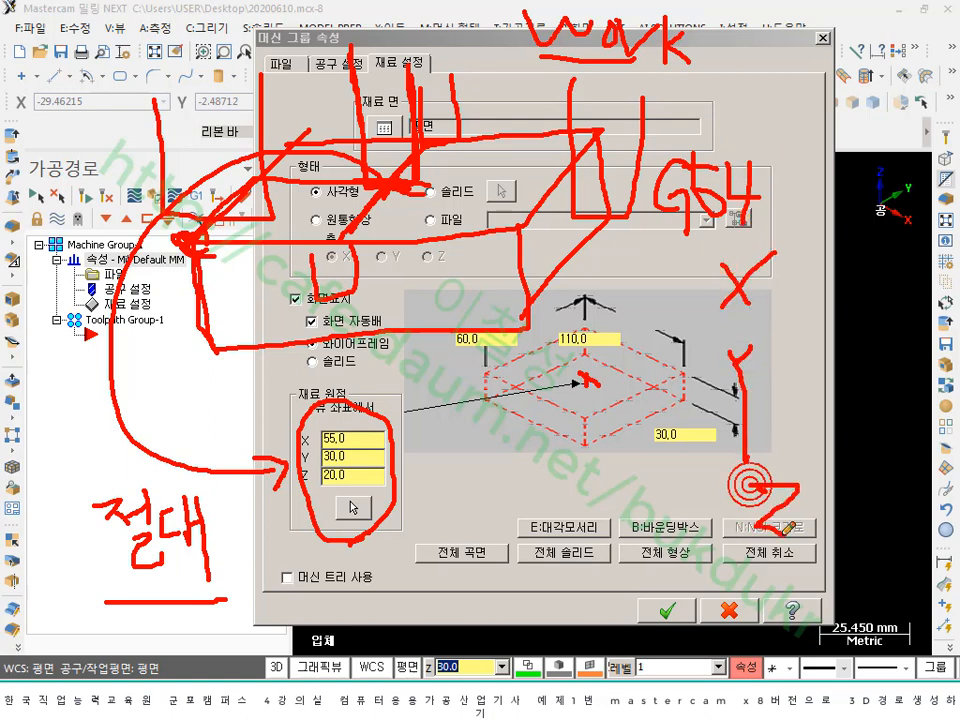
{"action": "left_click_drag", "start_coordinate": [715, 322], "coordinate": [900, 316]}
{"action": "left_click_drag", "start_coordinate": [722, 547], "coordinate": [925, 550]}
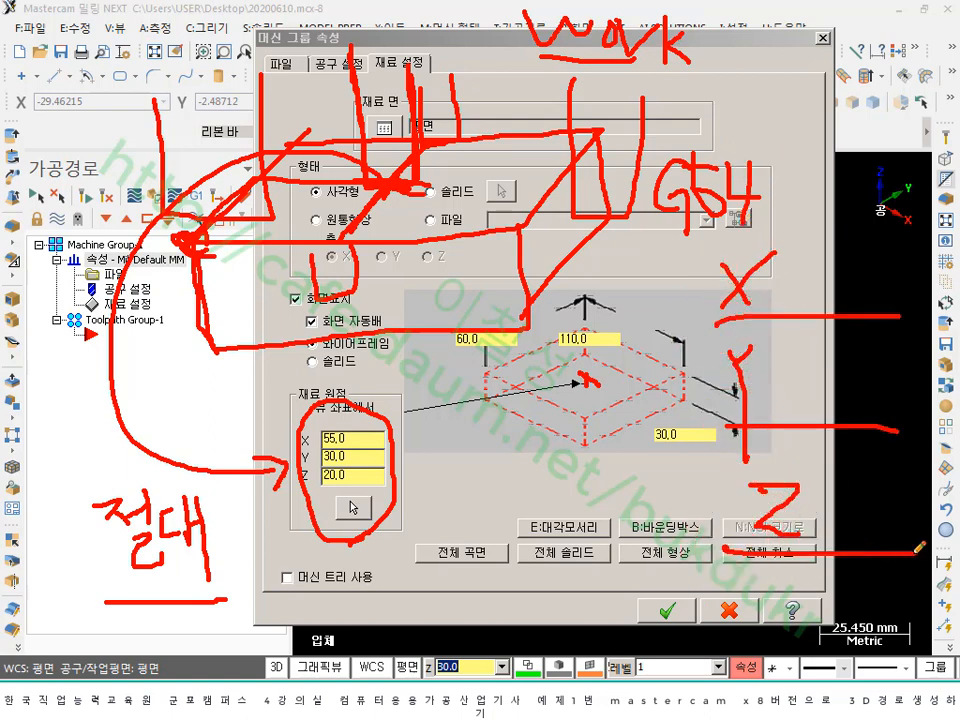
{"action": "left_click", "coordinate": [812, 268]}
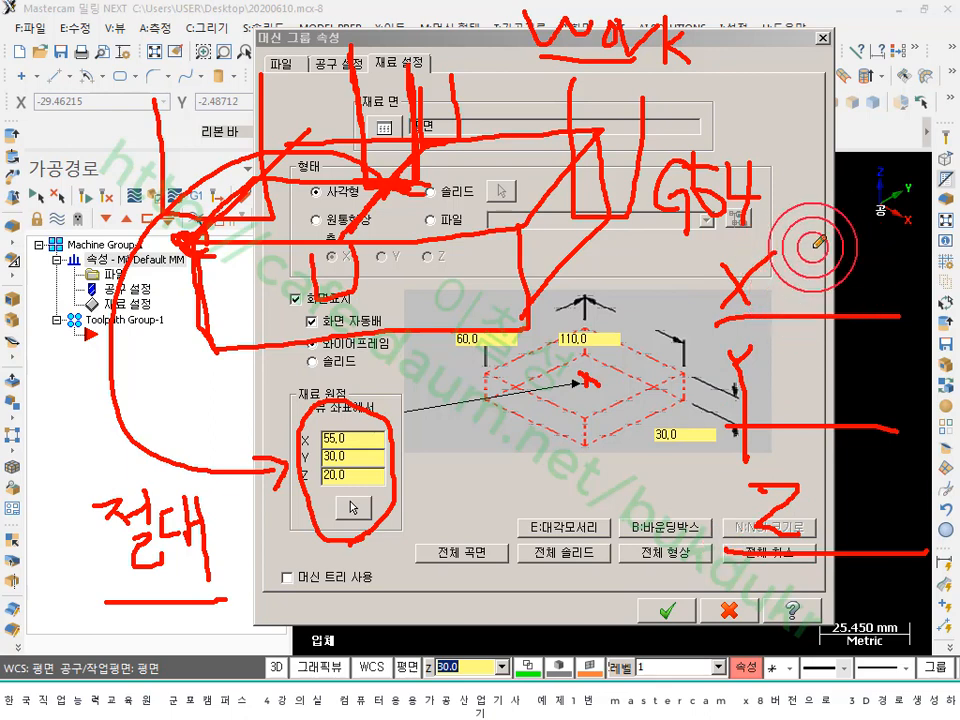
{"action": "left_click_drag", "start_coordinate": [814, 248], "coordinate": [766, 319]}
{"action": "left_click_drag", "start_coordinate": [755, 251], "coordinate": [803, 304]}
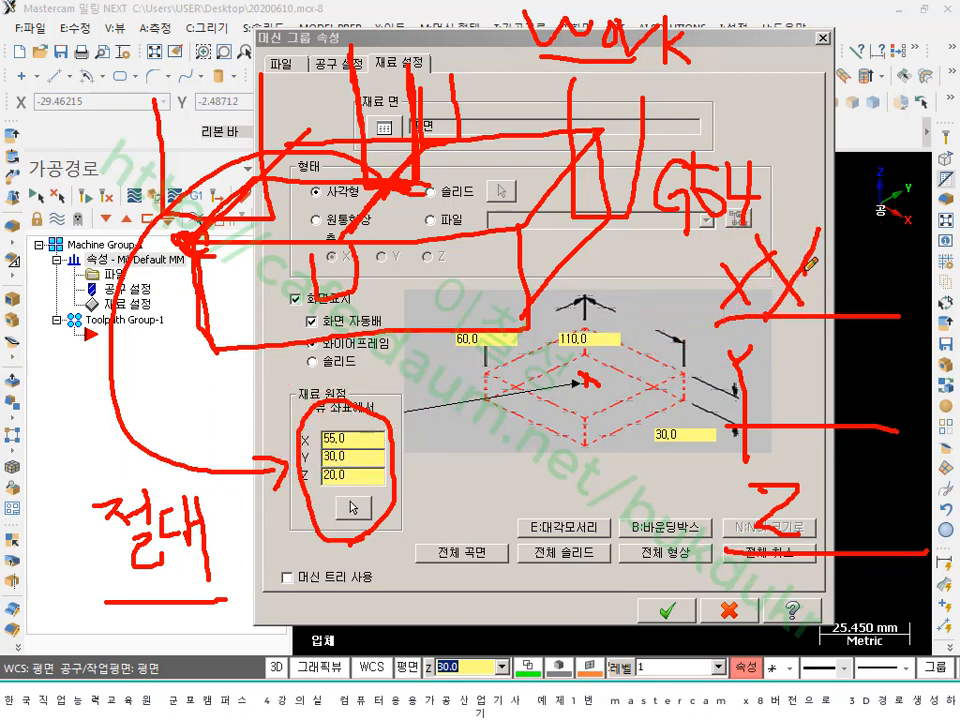
{"action": "left_click_drag", "start_coordinate": [818, 231], "coordinate": [804, 290]}
{"action": "left_click_drag", "start_coordinate": [811, 262], "coordinate": [830, 262]}
{"action": "left_click_drag", "start_coordinate": [847, 235], "coordinate": [857, 294]}
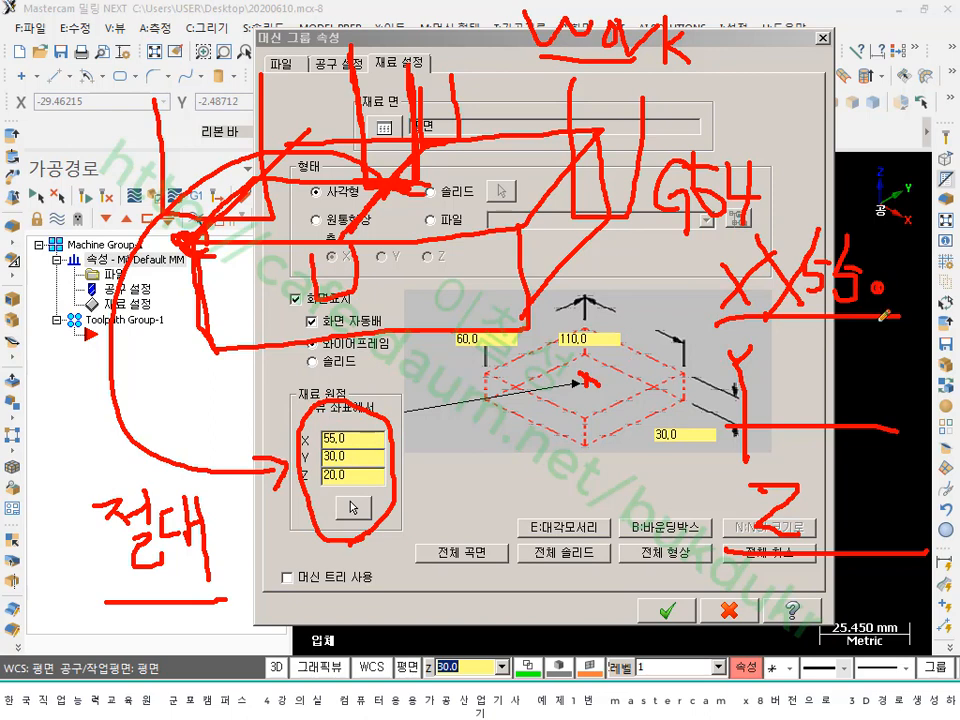
{"action": "mouse_move", "coordinate": [760, 289]}
{"action": "left_mouse_down"}
{"action": "mouse_move", "coordinate": [891, 227]}
{"action": "mouse_move", "coordinate": [891, 304]}
{"action": "left_mouse_up"}
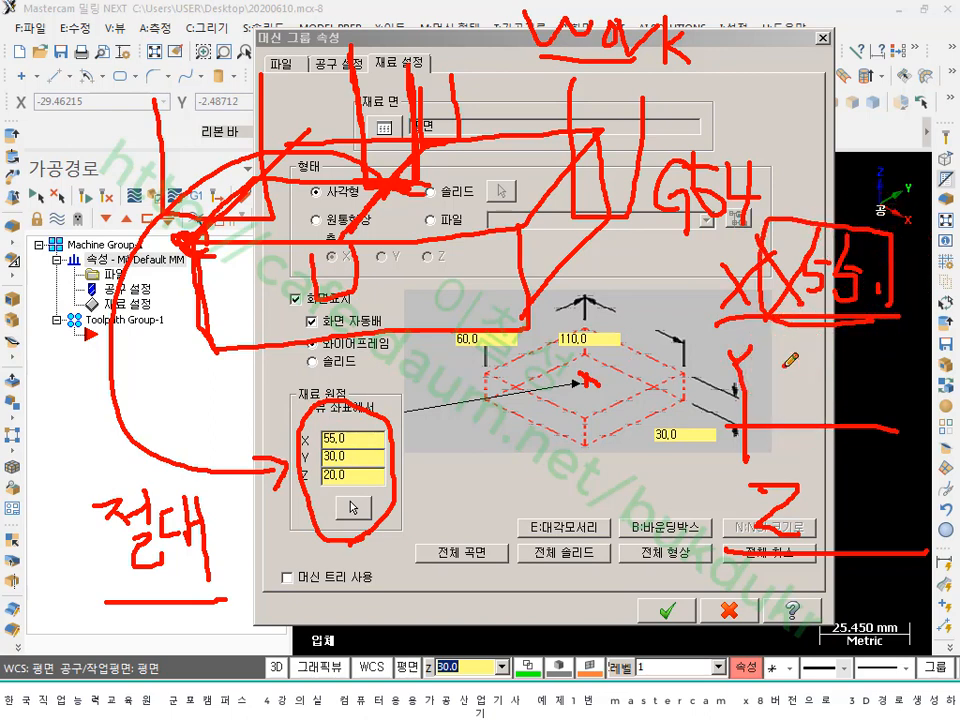
{"action": "mouse_move", "coordinate": [810, 378]}
{"action": "left_mouse_down"}
{"action": "mouse_move", "coordinate": [784, 401]}
{"action": "mouse_move", "coordinate": [800, 390]}
{"action": "mouse_move", "coordinate": [888, 382]}
{"action": "left_mouse_up"}
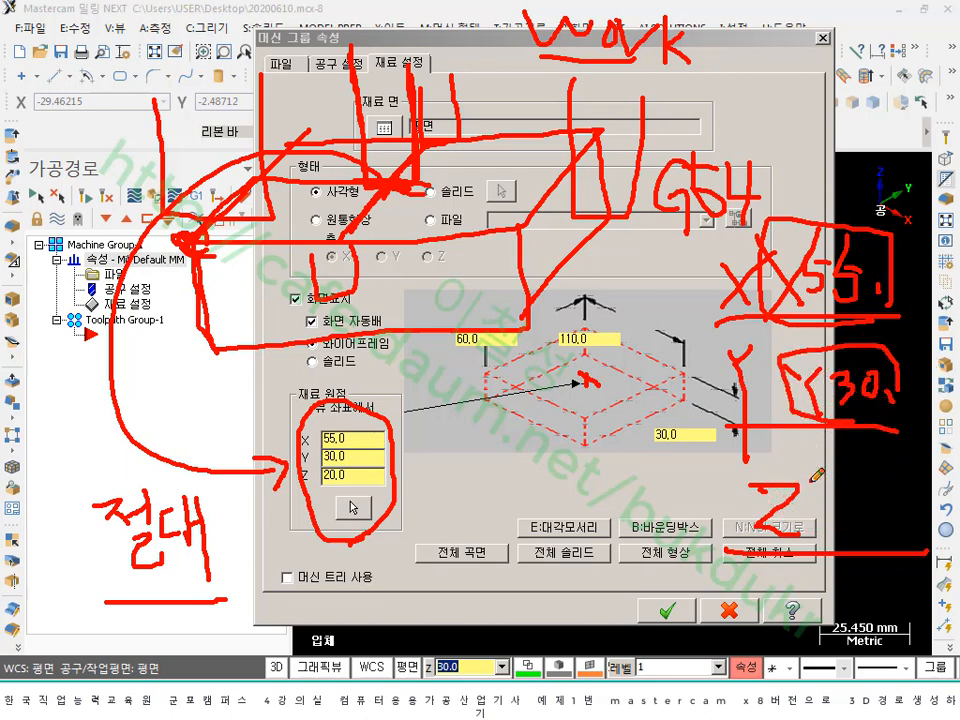
{"action": "mouse_move", "coordinate": [793, 481]}
{"action": "left_mouse_down"}
{"action": "mouse_move", "coordinate": [835, 511]}
{"action": "mouse_move", "coordinate": [871, 486]}
{"action": "left_mouse_up"}
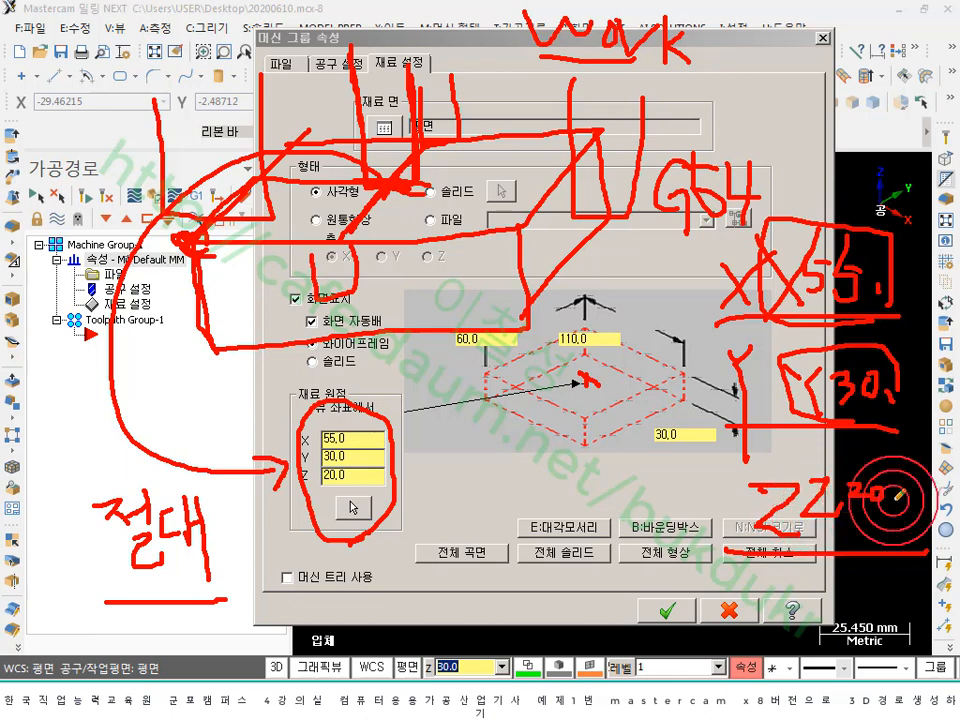
{"action": "left_click", "coordinate": [893, 497]}
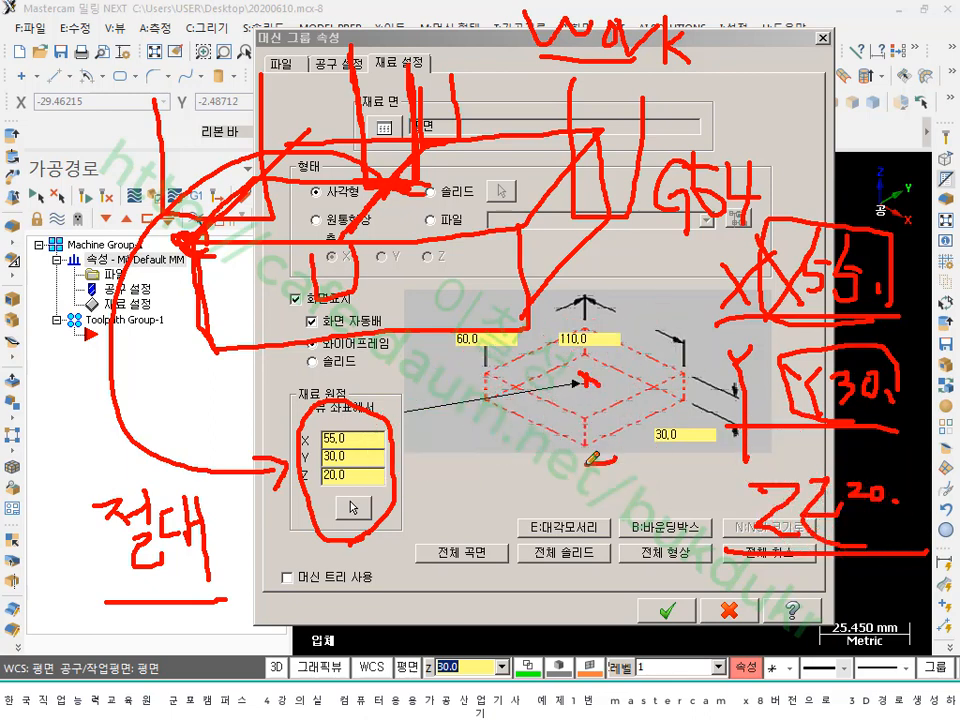
{"action": "mouse_move", "coordinate": [616, 460]}
{"action": "left_mouse_down"}
{"action": "mouse_move", "coordinate": [446, 344]}
{"action": "mouse_move", "coordinate": [688, 304]}
{"action": "mouse_move", "coordinate": [612, 461]}
{"action": "left_mouse_up"}
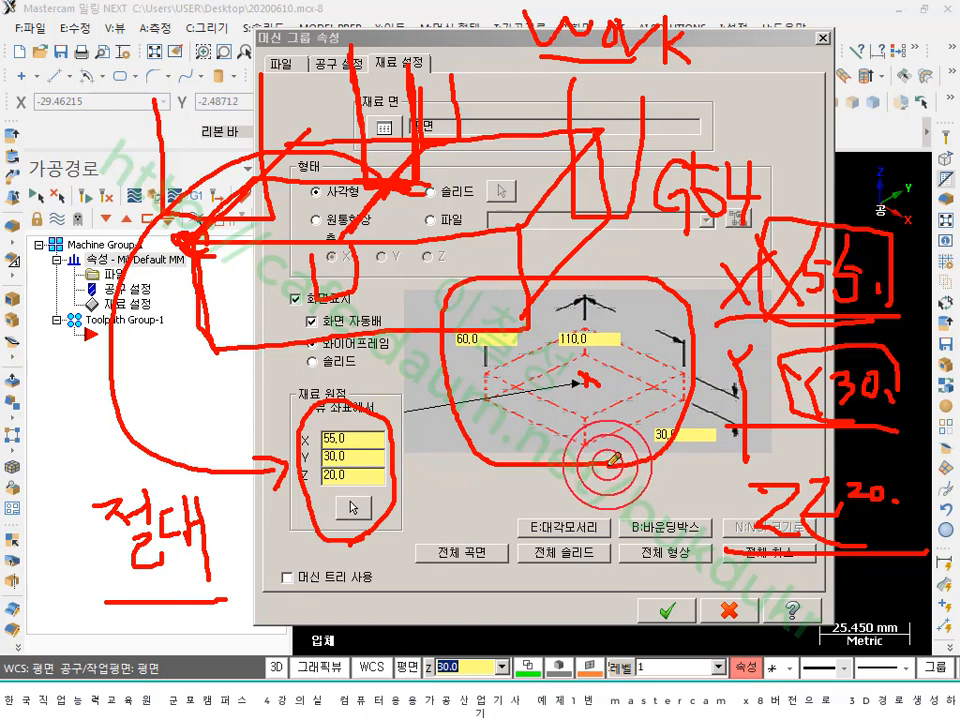
{"action": "mouse_move", "coordinate": [770, 220]}
{"action": "left_mouse_down"}
{"action": "mouse_move", "coordinate": [728, 300]}
{"action": "mouse_move", "coordinate": [745, 545]}
{"action": "left_mouse_up"}
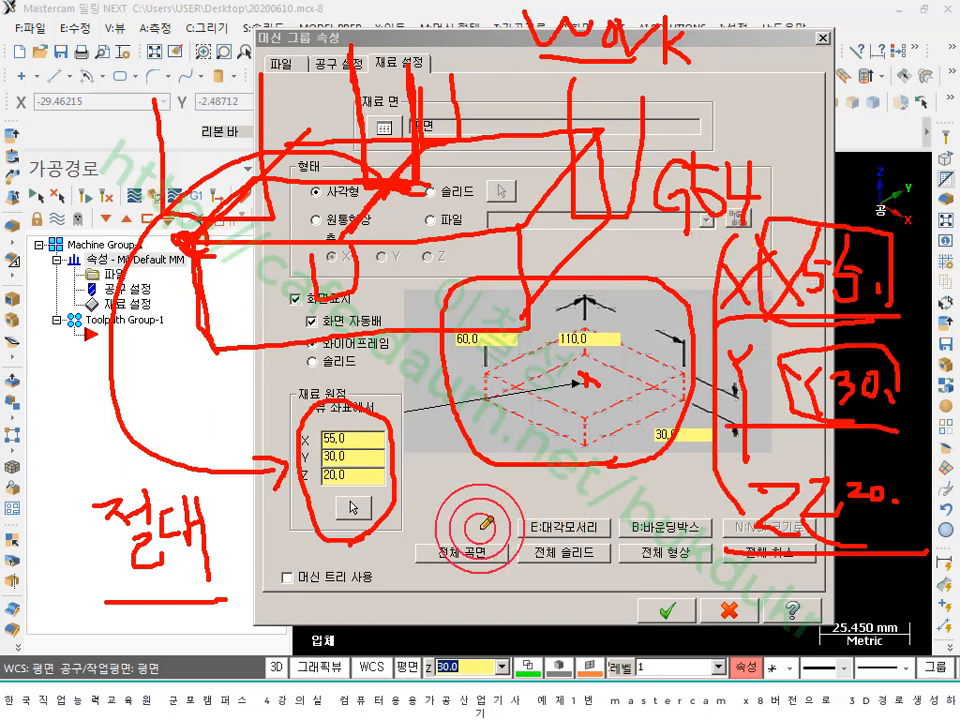
{"action": "mouse_move", "coordinate": [338, 537]}
{"action": "left_mouse_down"}
{"action": "mouse_move", "coordinate": [436, 497]}
{"action": "mouse_move", "coordinate": [265, 430]}
{"action": "mouse_move", "coordinate": [418, 440]}
{"action": "left_mouse_up"}
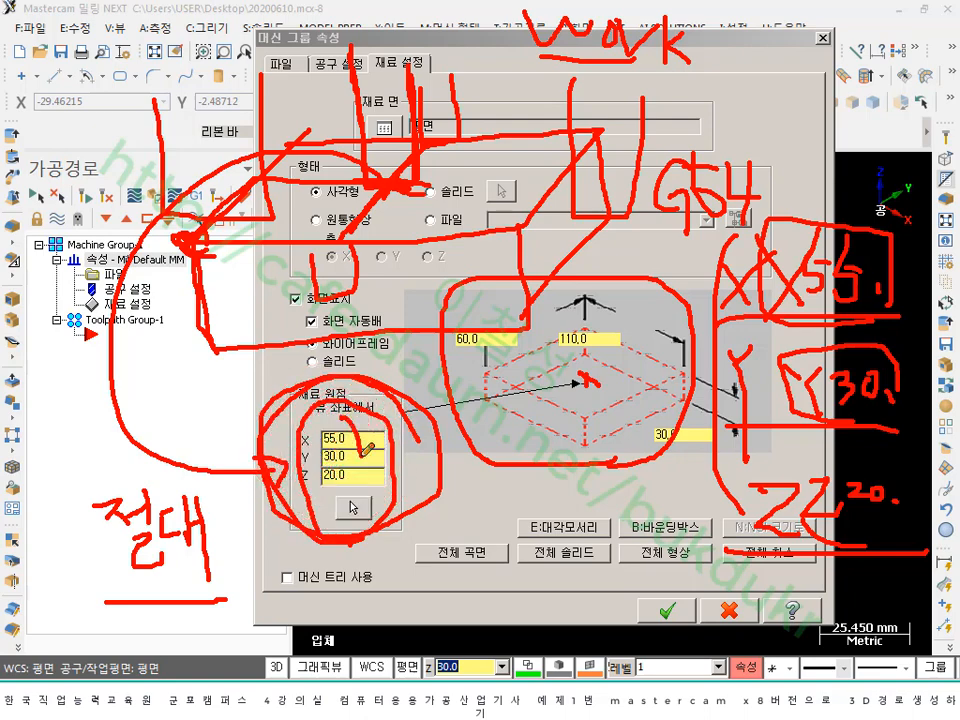
{"action": "right_click", "coordinate": [436, 294]}
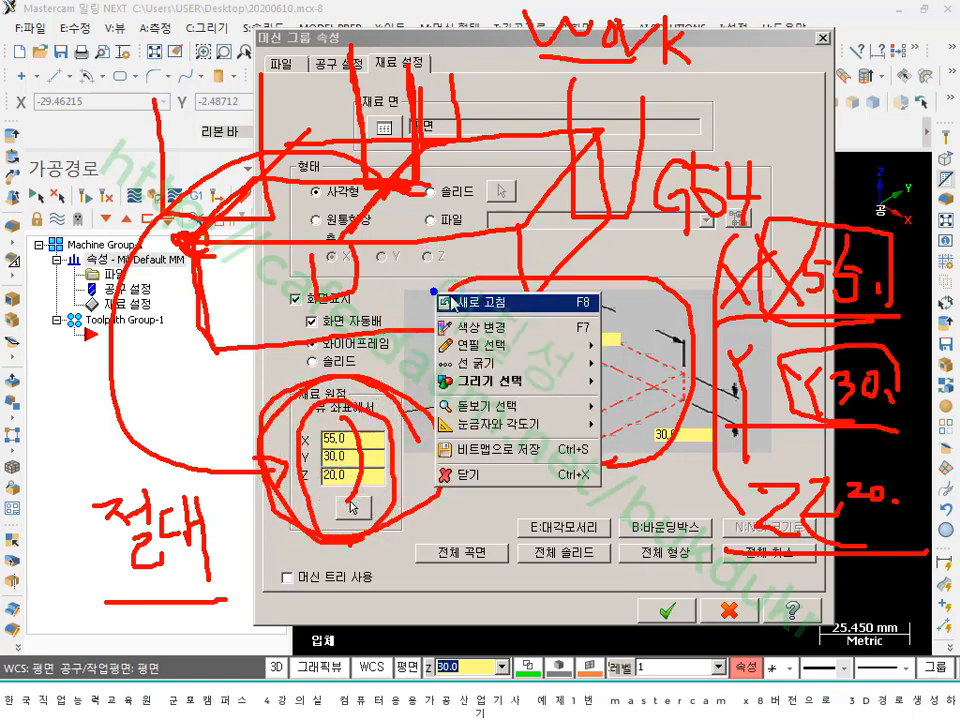
{"action": "left_click", "coordinate": [476, 468]}
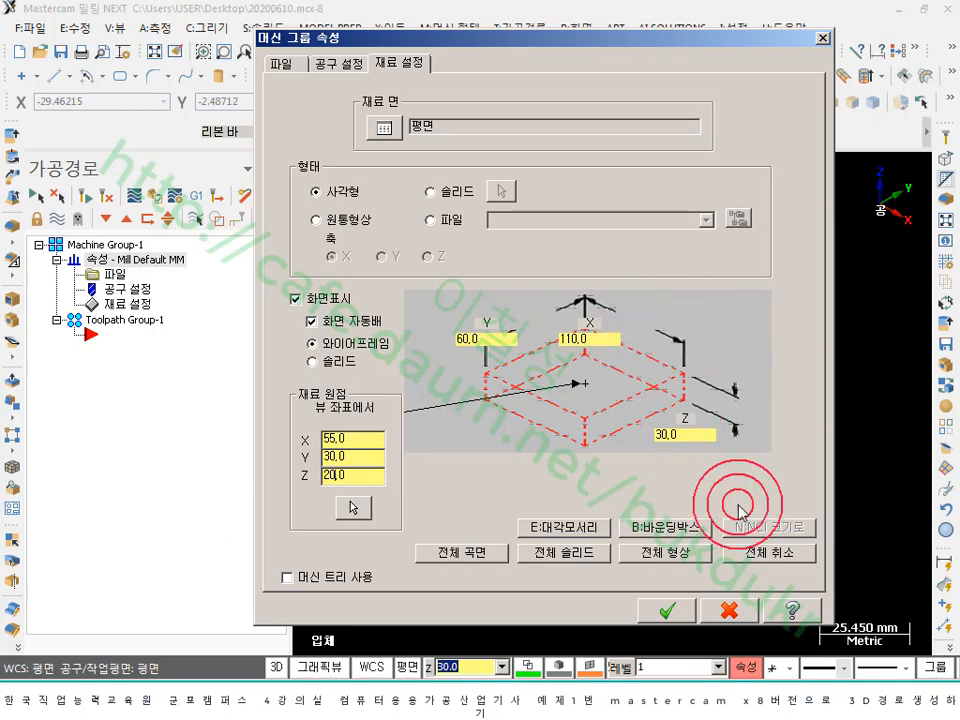
- Accept the stock settings and reopen Machine Group-1's stock setup
{"action": "left_click", "coordinate": [669, 611]}
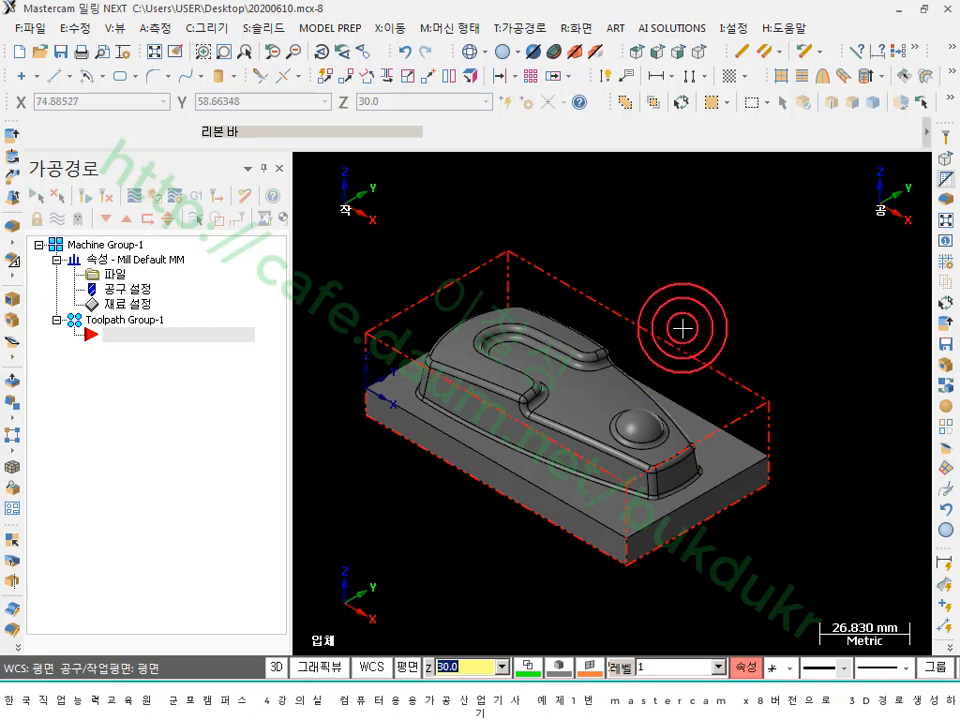
{"action": "left_click", "coordinate": [128, 303]}
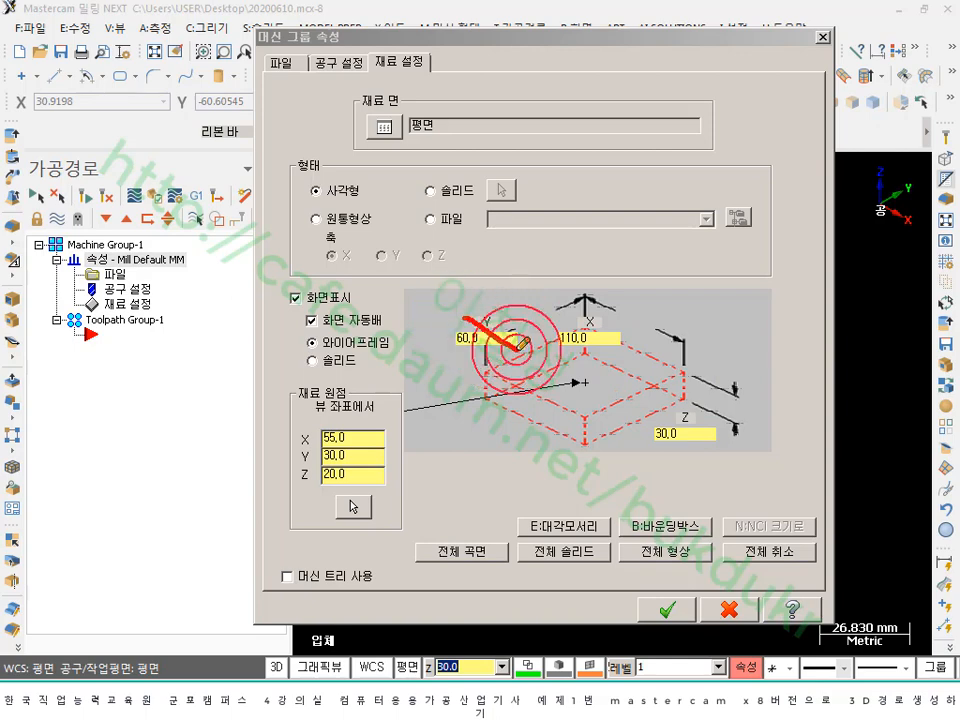
{"action": "mouse_move", "coordinate": [465, 318]}
{"action": "left_mouse_down"}
{"action": "mouse_move", "coordinate": [520, 352]}
{"action": "mouse_move", "coordinate": [522, 333]}
{"action": "left_mouse_up"}
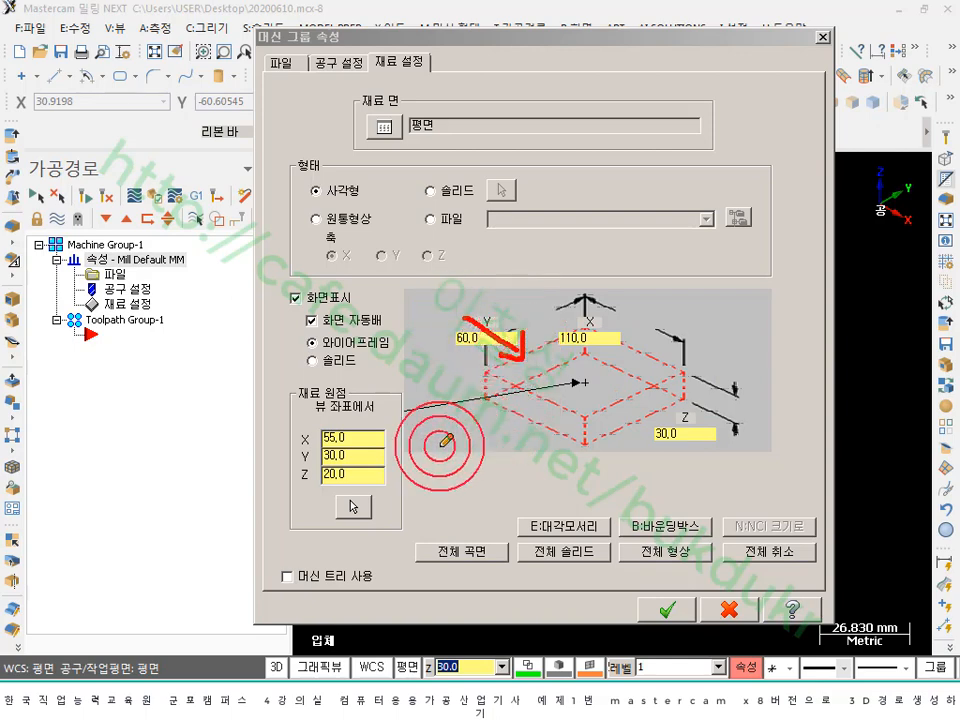
{"action": "mouse_move", "coordinate": [434, 447]}
{"action": "left_mouse_down"}
{"action": "mouse_move", "coordinate": [525, 402]}
{"action": "mouse_move", "coordinate": [522, 425]}
{"action": "left_mouse_up"}
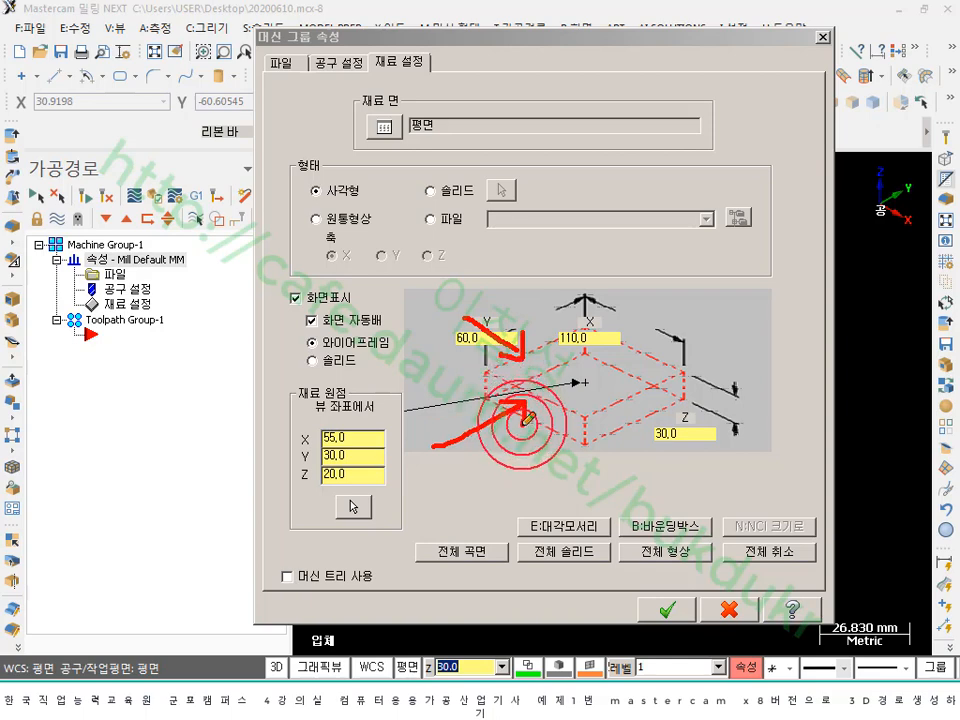
{"action": "left_click_drag", "start_coordinate": [532, 300], "coordinate": [539, 369]}
{"action": "mouse_move", "coordinate": [542, 378]}
{"action": "left_mouse_down"}
{"action": "mouse_move", "coordinate": [549, 373]}
{"action": "mouse_move", "coordinate": [484, 369]}
{"action": "mouse_move", "coordinate": [489, 362]}
{"action": "left_mouse_up"}
{"action": "left_click", "coordinate": [487, 374]}
{"action": "left_click", "coordinate": [491, 372]}
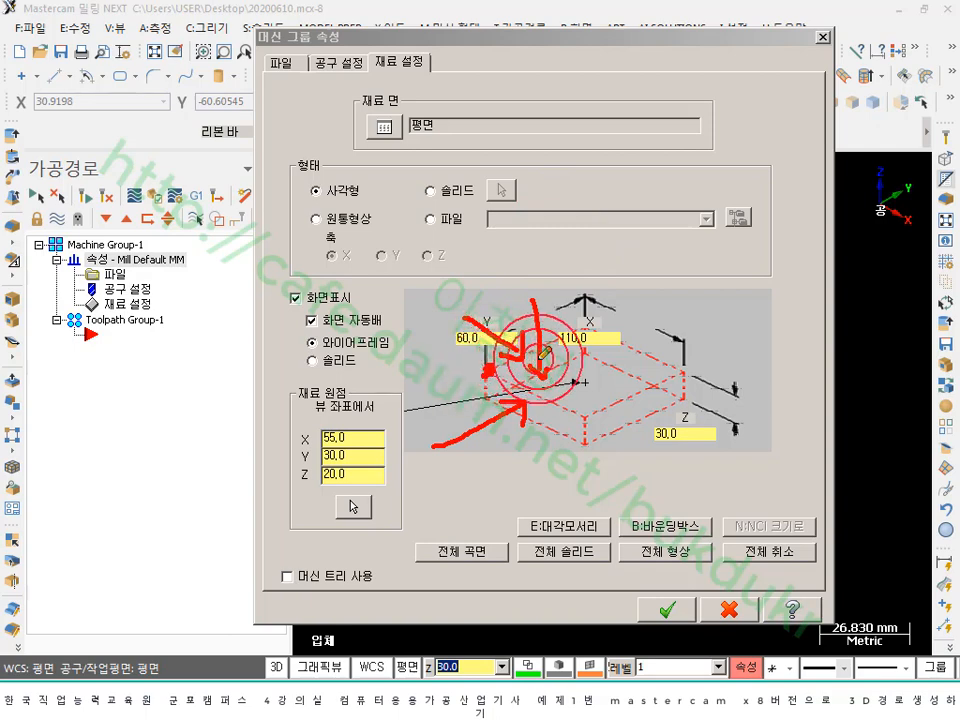
{"action": "left_click_drag", "start_coordinate": [700, 450], "coordinate": [635, 404]}
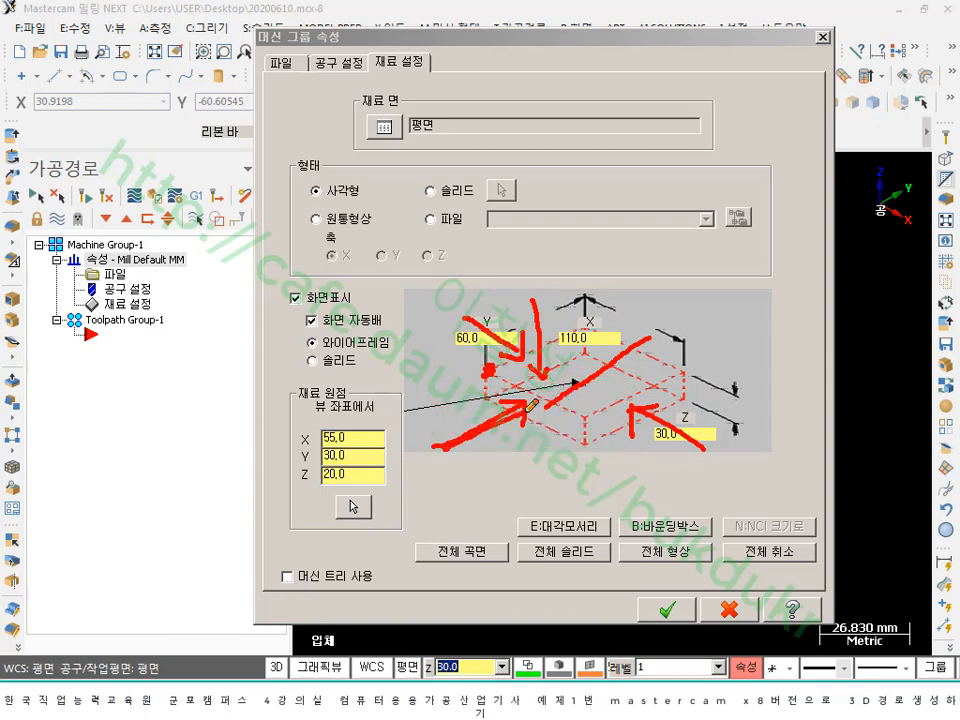
{"action": "left_click_drag", "start_coordinate": [648, 349], "coordinate": [669, 345]}
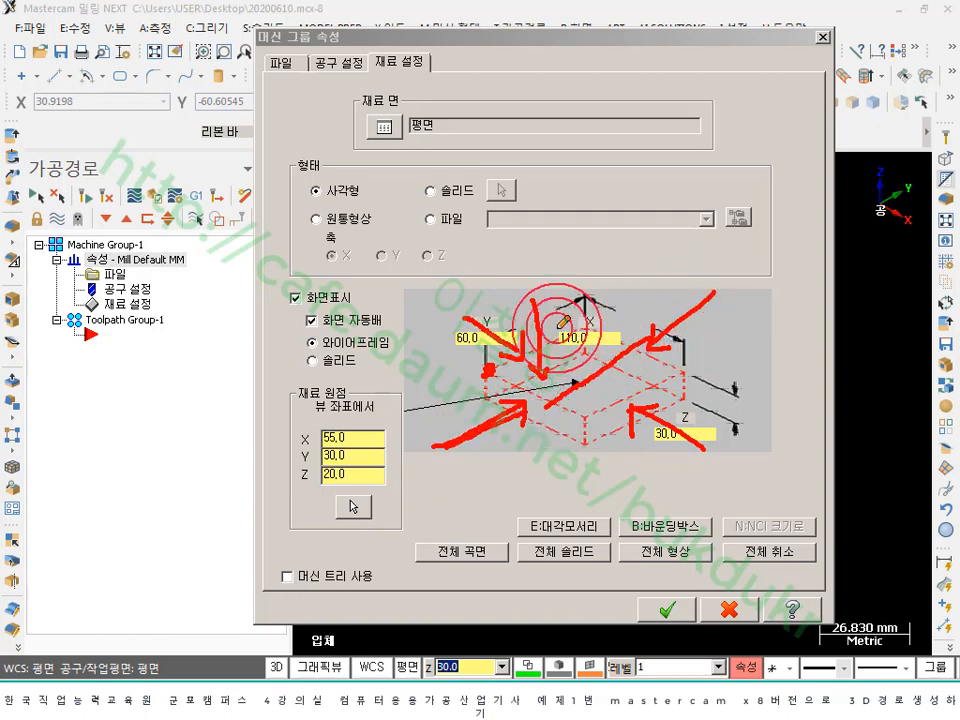
{"action": "left_click_drag", "start_coordinate": [526, 313], "coordinate": [608, 365]}
{"action": "left_click_drag", "start_coordinate": [640, 328], "coordinate": [685, 355]}
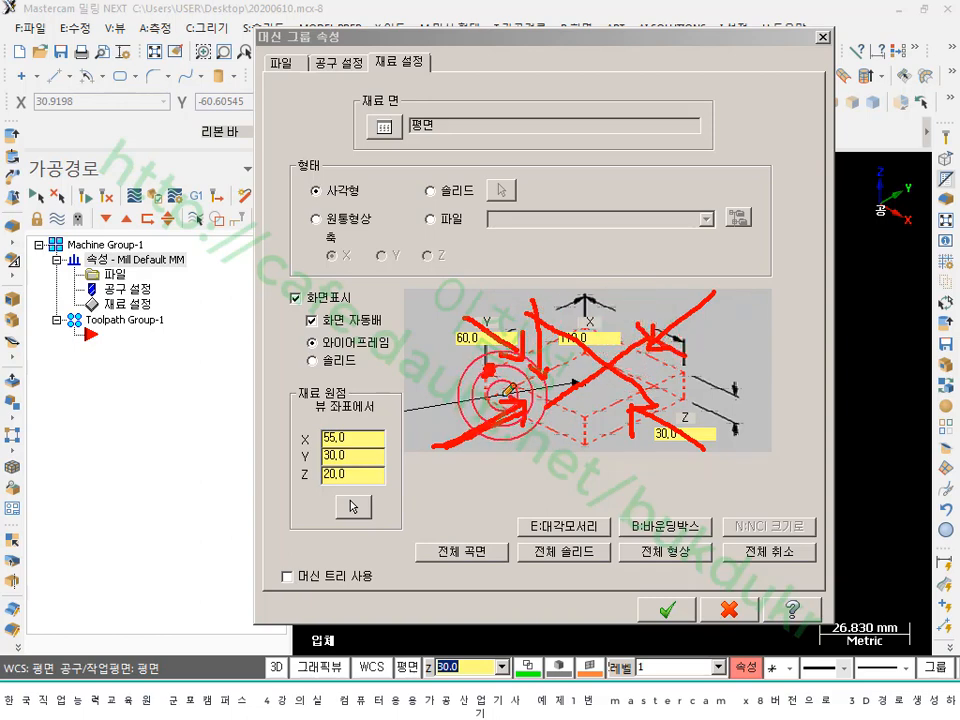
{"action": "left_click_drag", "start_coordinate": [504, 394], "coordinate": [549, 427]}
{"action": "left_click_drag", "start_coordinate": [530, 318], "coordinate": [598, 366]}
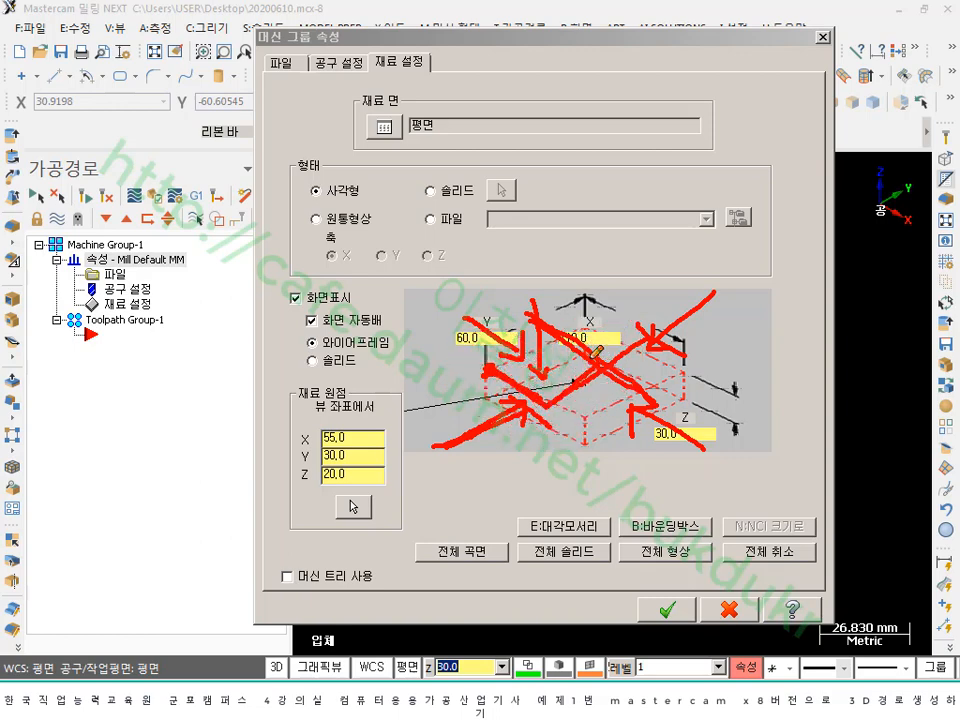
{"action": "mouse_move", "coordinate": [378, 486]}
{"action": "left_mouse_down"}
{"action": "mouse_move", "coordinate": [353, 498]}
{"action": "mouse_move", "coordinate": [327, 420]}
{"action": "mouse_move", "coordinate": [377, 480]}
{"action": "mouse_move", "coordinate": [335, 497]}
{"action": "left_mouse_up"}
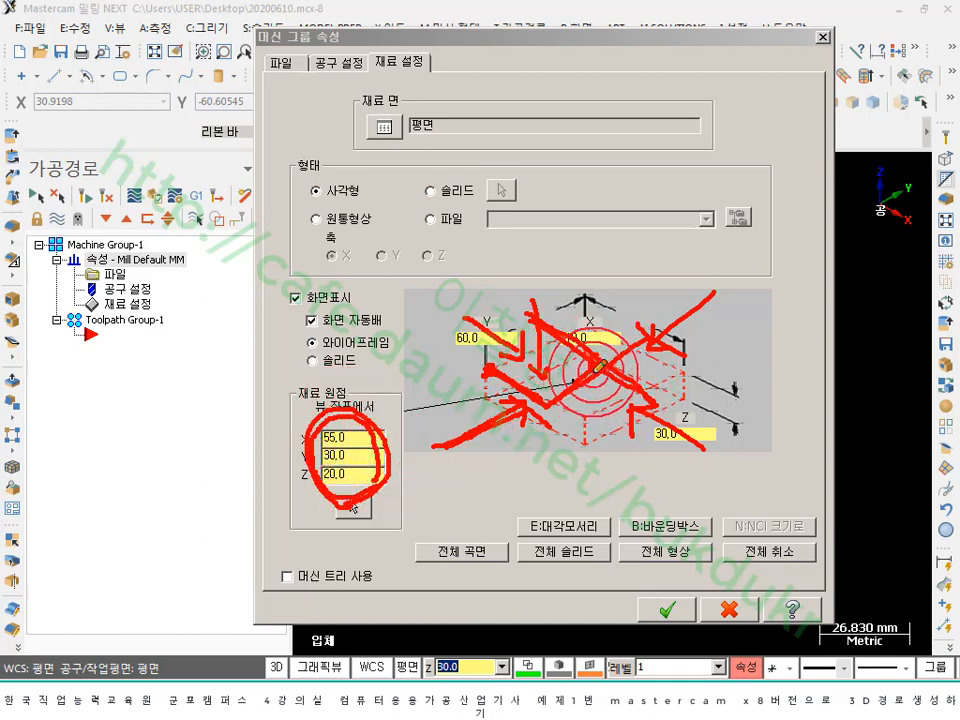
{"action": "right_click", "coordinate": [641, 285]}
{"action": "left_click", "coordinate": [667, 469]}
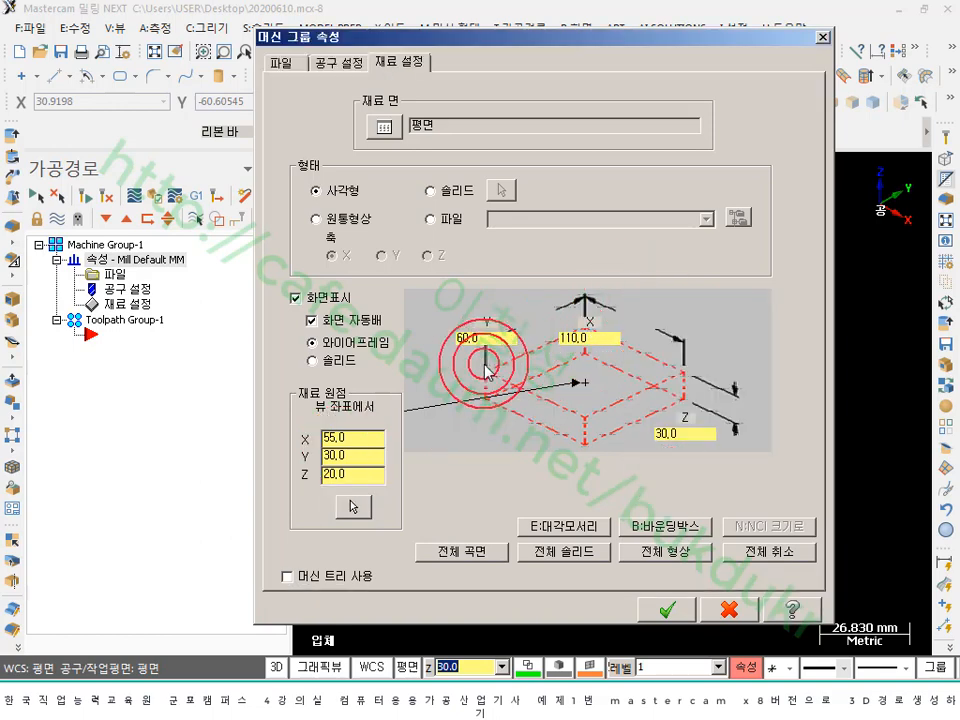
- Move the stock origin to the box's top corner at X 0, Y 0 and recalculate the stock from all solids
{"action": "left_click", "coordinate": [366, 706]}
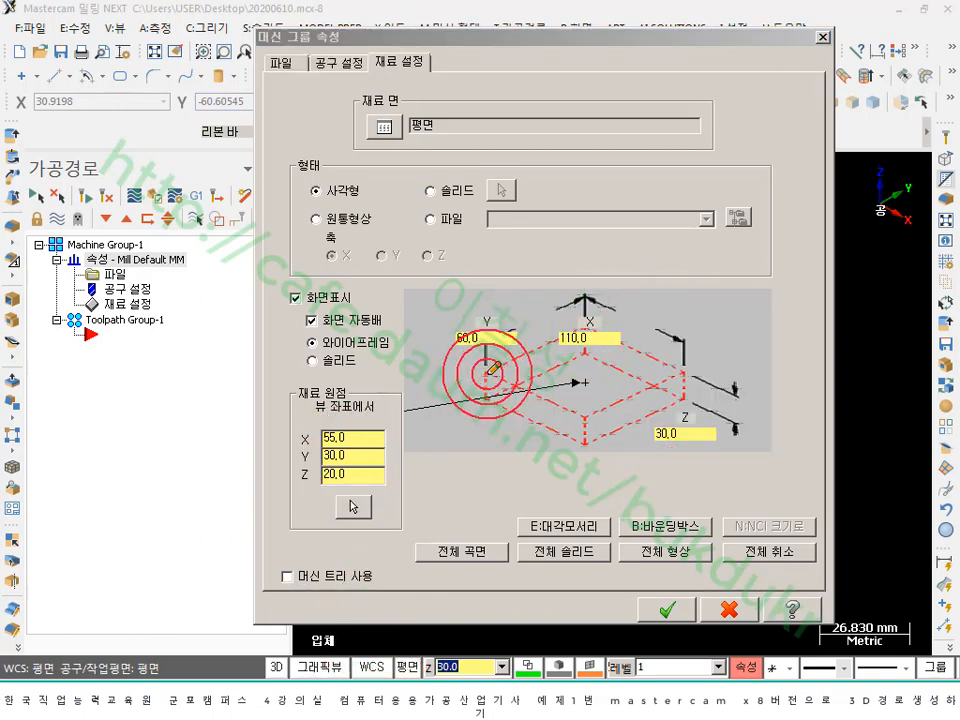
{"action": "left_click_drag", "start_coordinate": [489, 372], "coordinate": [489, 244]}
{"action": "mouse_move", "coordinate": [473, 354]}
{"action": "left_mouse_down"}
{"action": "mouse_move", "coordinate": [487, 373]}
{"action": "mouse_move", "coordinate": [507, 340]}
{"action": "left_mouse_up"}
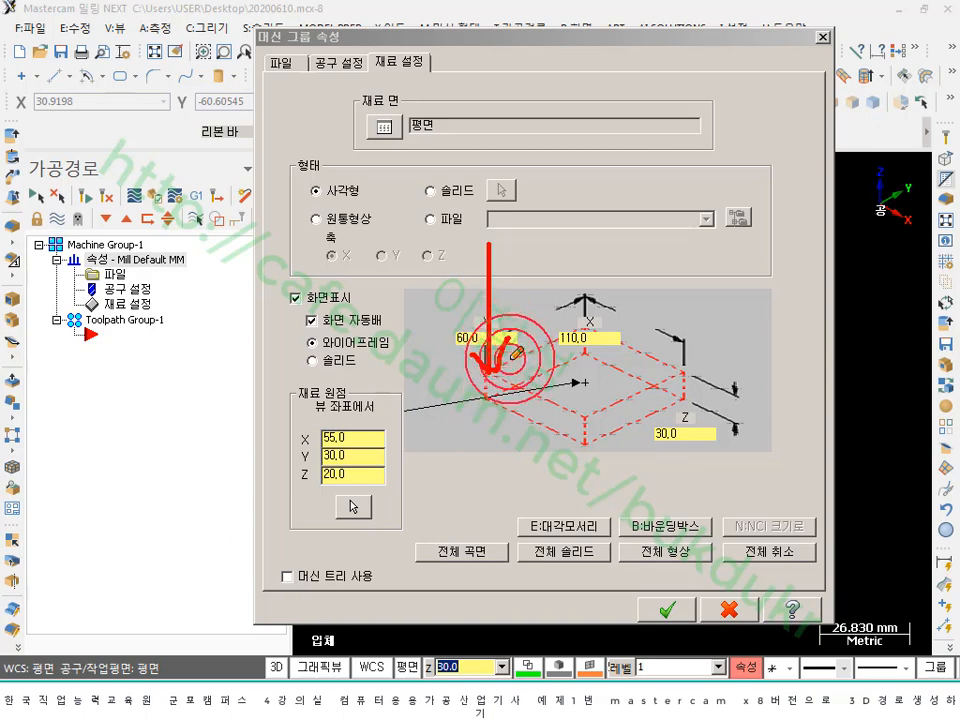
{"action": "right_click", "coordinate": [619, 463]}
{"action": "left_click", "coordinate": [632, 636]}
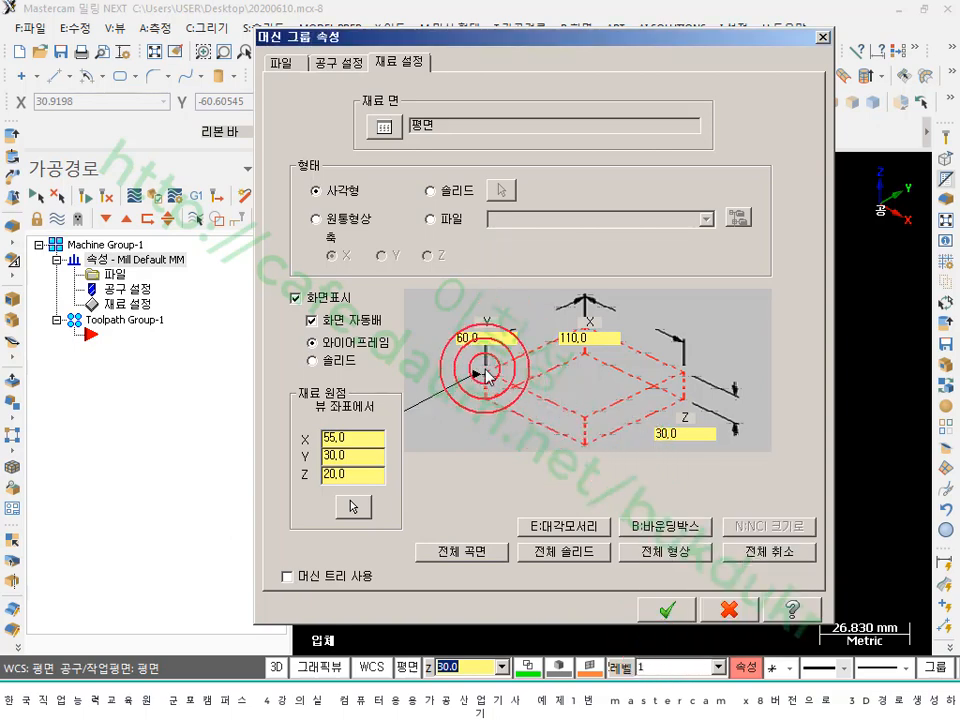
{"action": "left_click", "coordinate": [578, 553]}
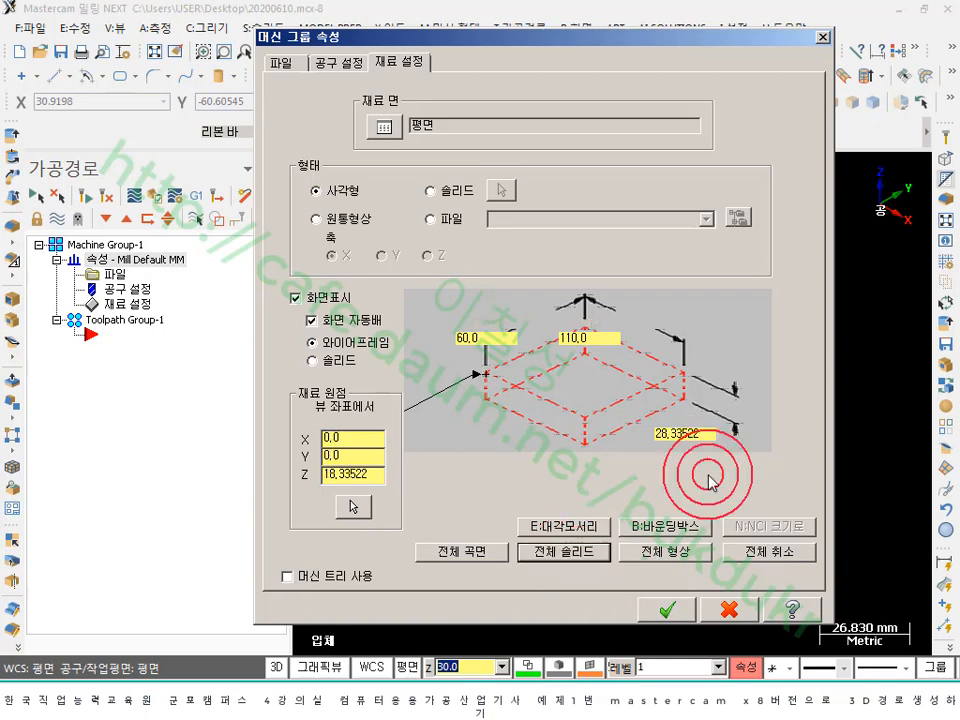
{"action": "left_click", "coordinate": [368, 705]}
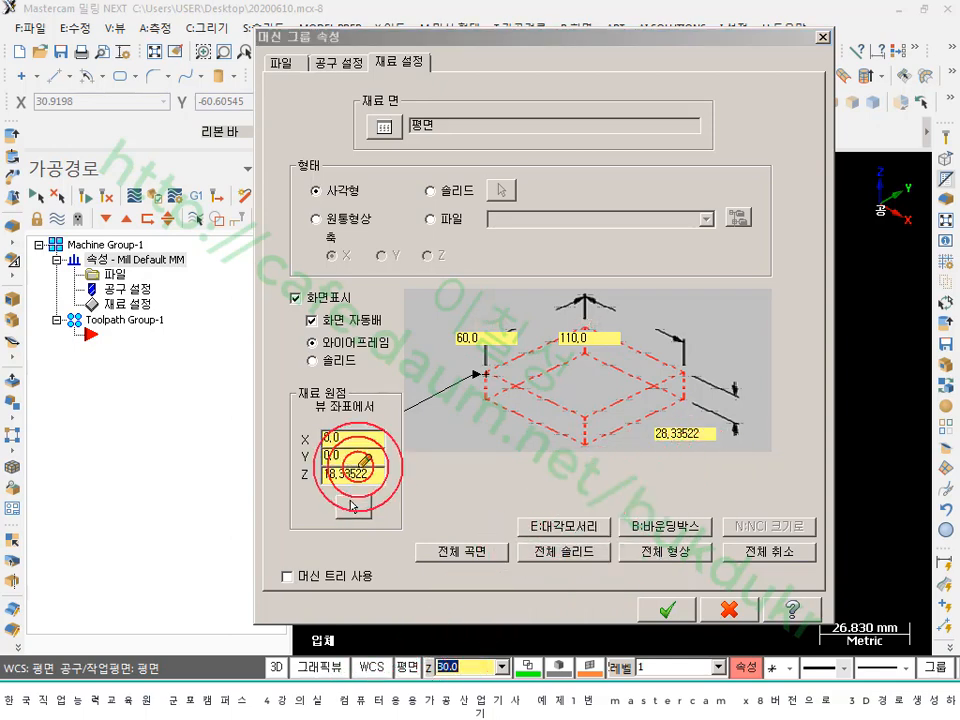
{"action": "mouse_move", "coordinate": [359, 467]}
{"action": "left_mouse_down"}
{"action": "mouse_move", "coordinate": [301, 468]}
{"action": "mouse_move", "coordinate": [296, 412]}
{"action": "mouse_move", "coordinate": [392, 425]}
{"action": "mouse_move", "coordinate": [365, 466]}
{"action": "left_mouse_up"}
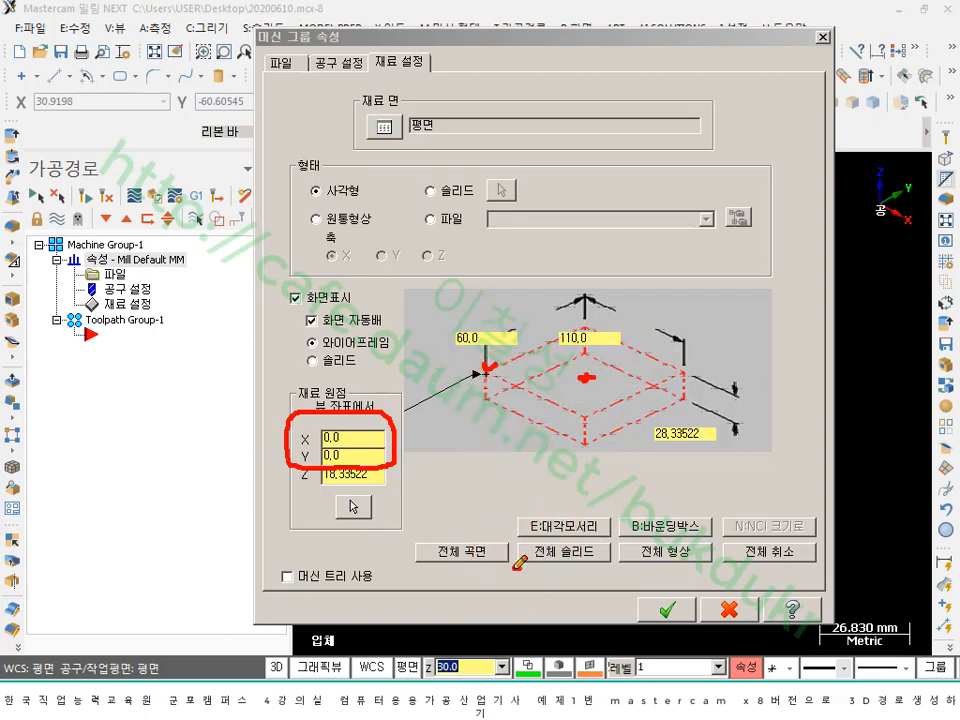
{"action": "left_click_drag", "start_coordinate": [614, 555], "coordinate": [518, 572]}
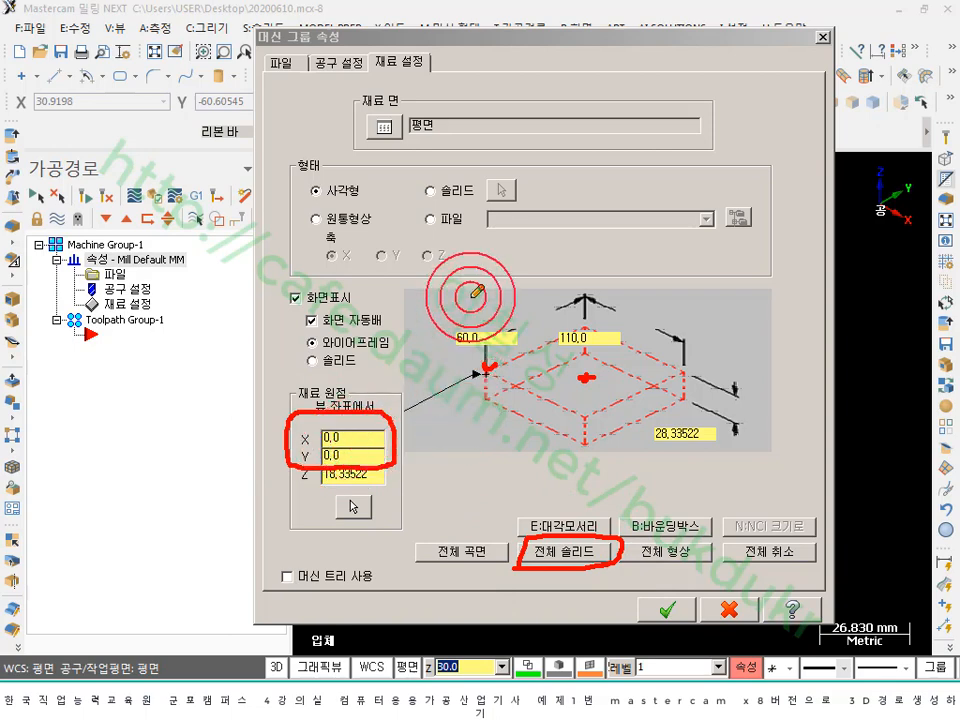
{"action": "mouse_move", "coordinate": [471, 296]}
{"action": "left_mouse_down"}
{"action": "mouse_move", "coordinate": [471, 371]}
{"action": "mouse_move", "coordinate": [498, 347]}
{"action": "mouse_move", "coordinate": [496, 287]}
{"action": "left_mouse_up"}
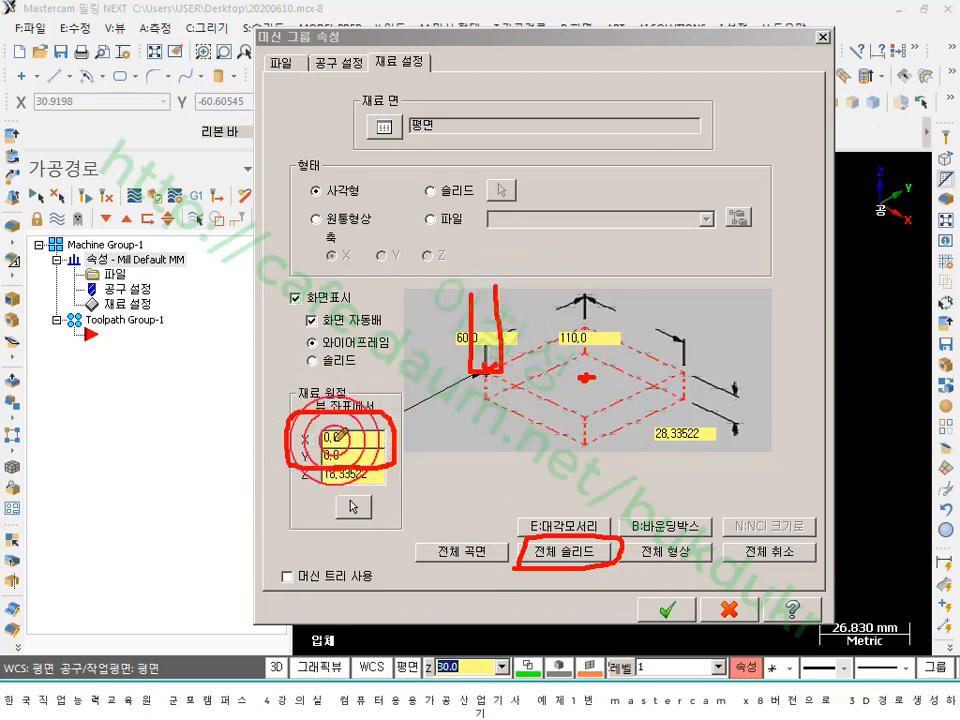
{"action": "left_click_drag", "start_coordinate": [302, 491], "coordinate": [381, 491]}
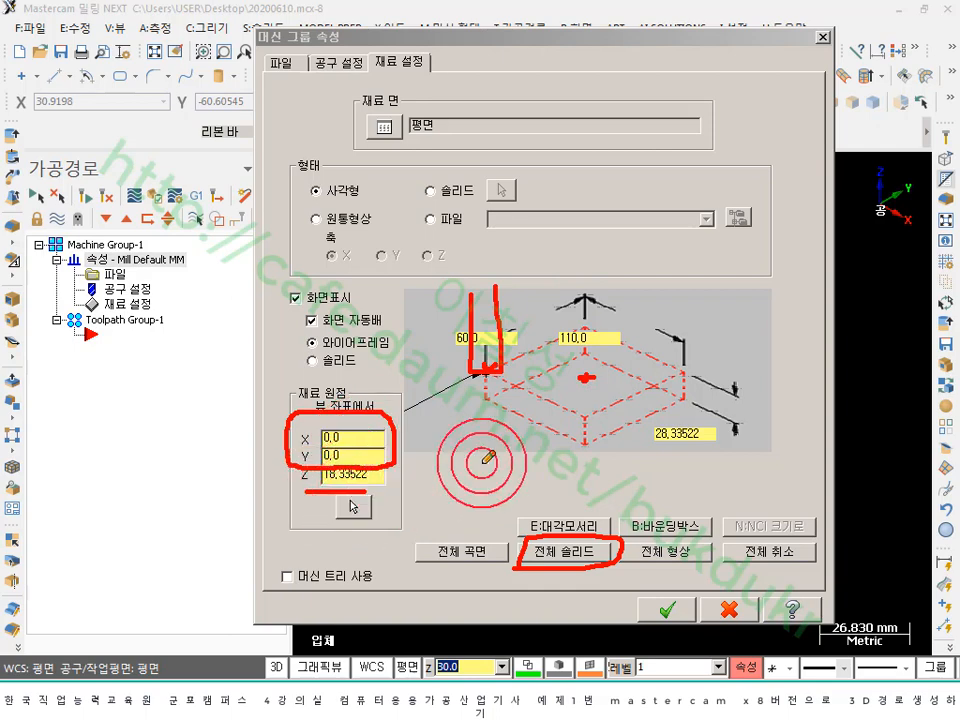
{"action": "right_click", "coordinate": [668, 266]}
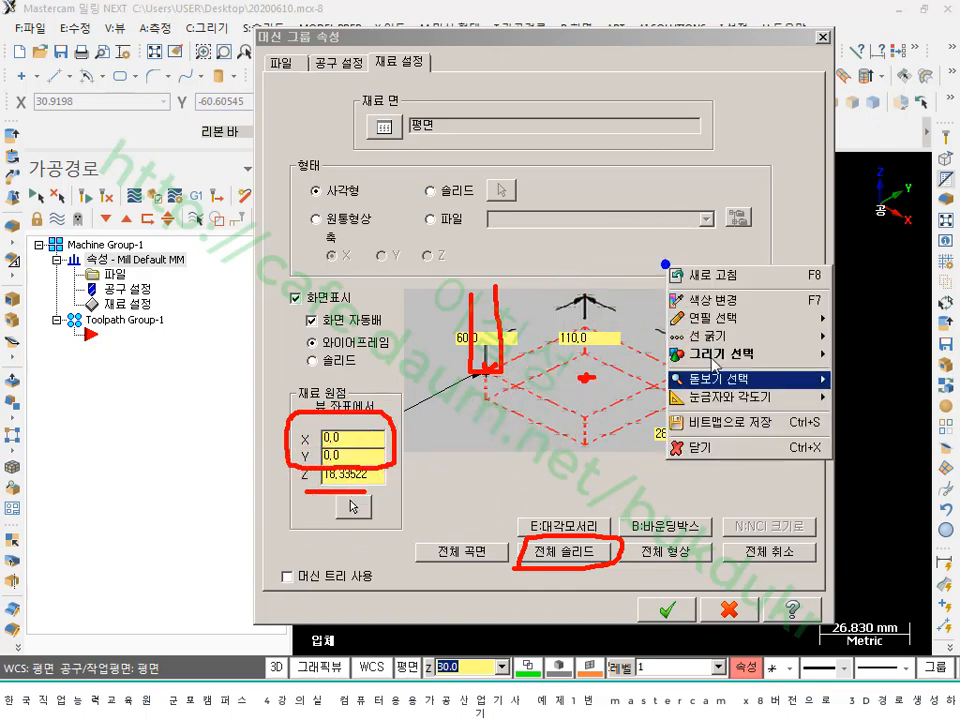
{"action": "left_click", "coordinate": [700, 450]}
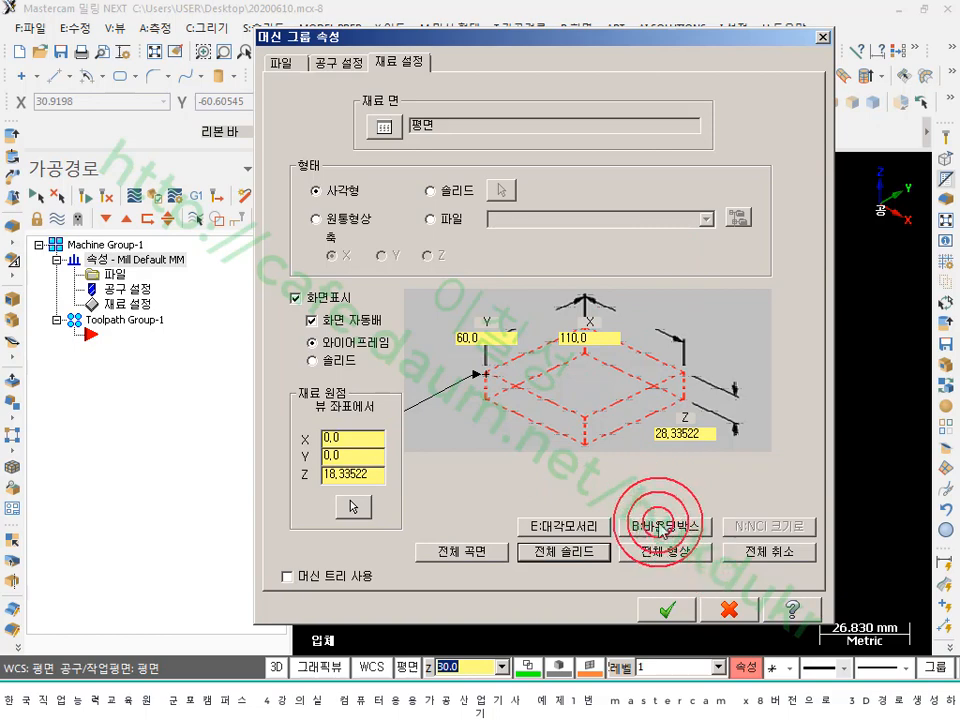
- Place the stock origin at the centre of the box's top face and recalculate the stock from all solids
{"action": "left_click", "coordinate": [584, 378]}
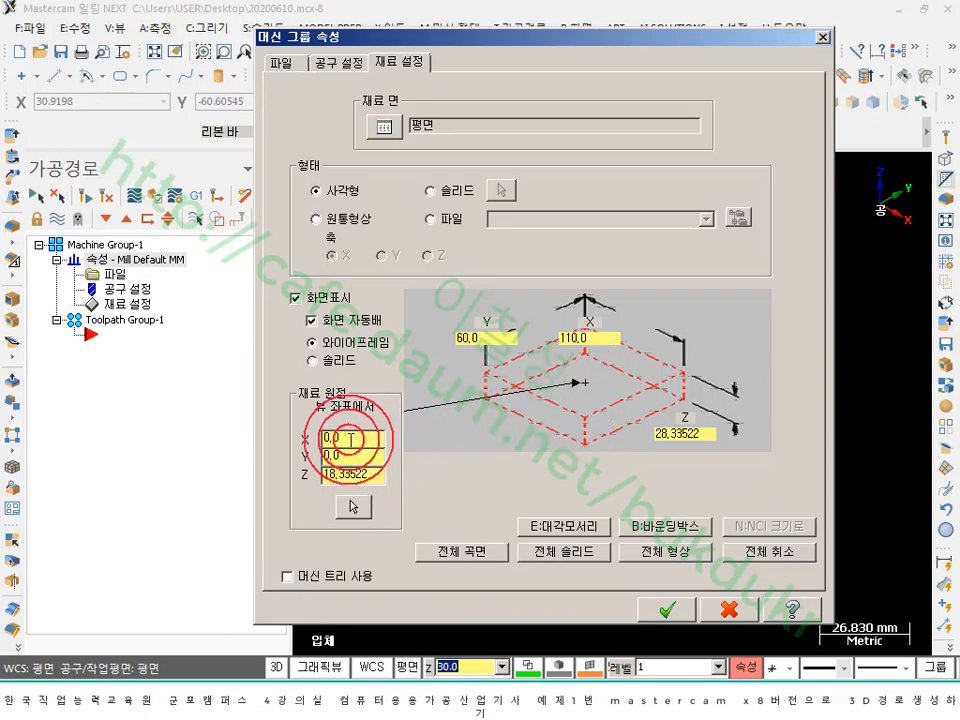
{"action": "left_click", "coordinate": [350, 439]}
{"action": "left_click", "coordinate": [355, 457]}
{"action": "left_click", "coordinate": [558, 552]}
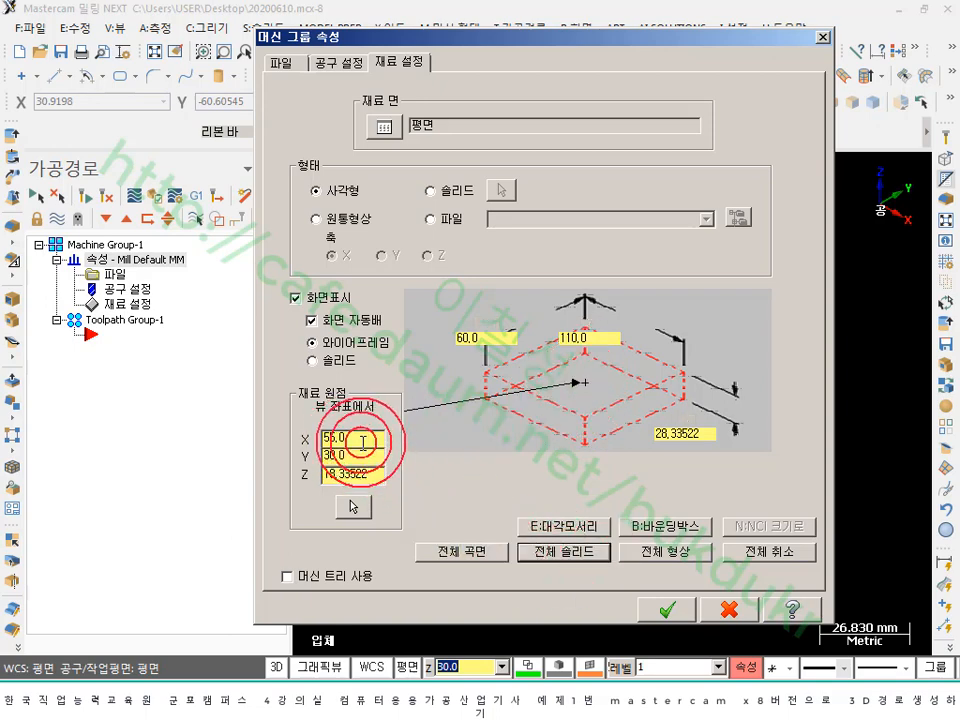
- Set the stock's Z height to 30 and its origin Z coordinate to 20
{"action": "left_click", "coordinate": [699, 434]}
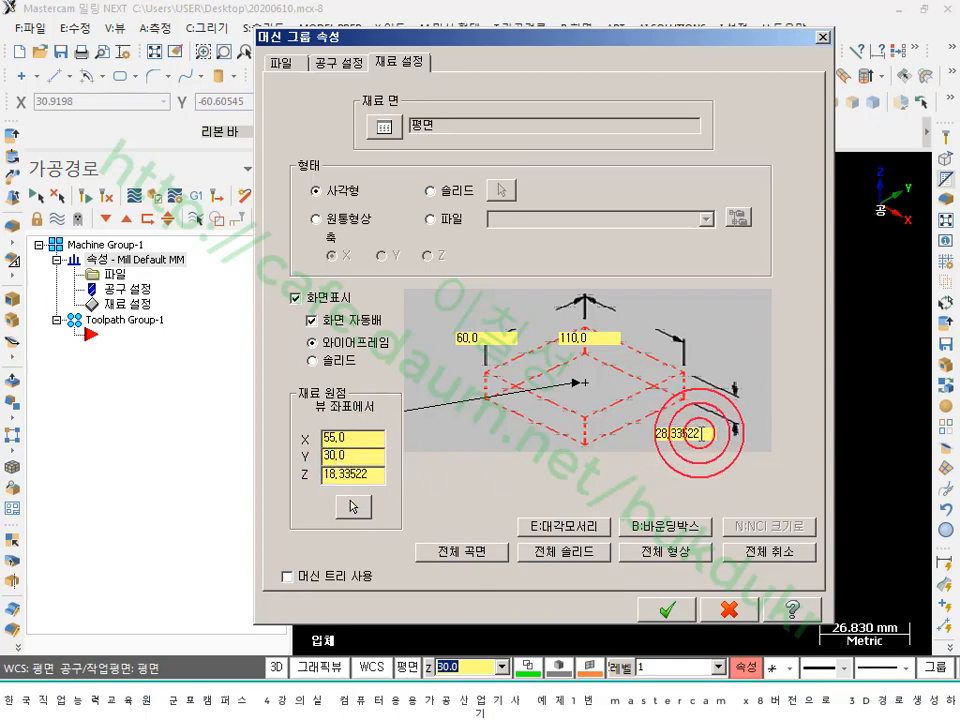
{"action": "type", "text": "30"}
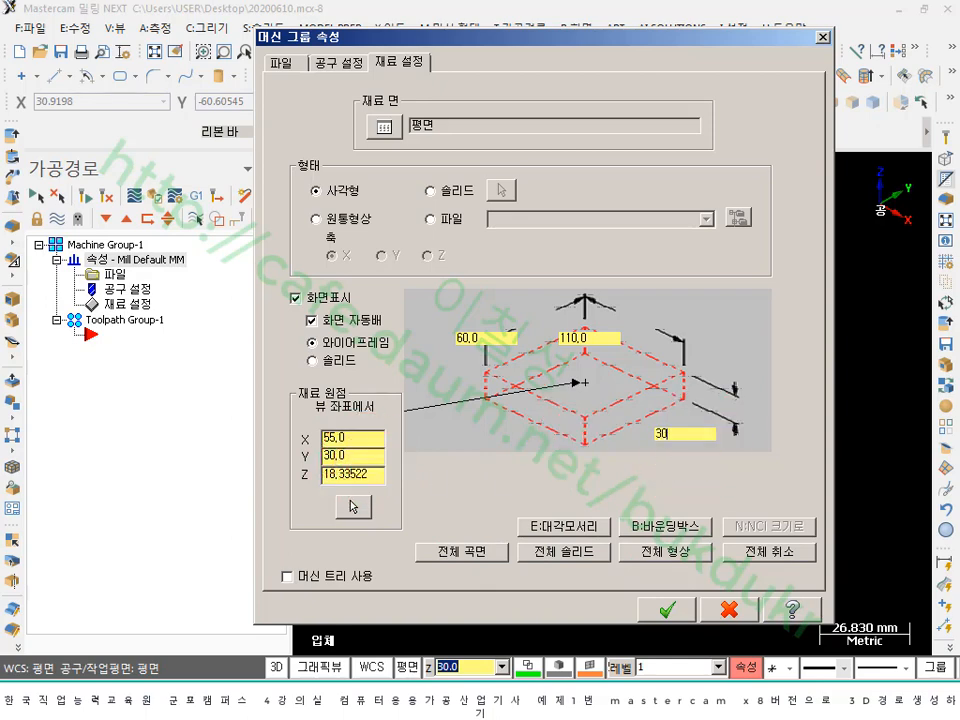
{"action": "left_click_drag", "start_coordinate": [380, 471], "coordinate": [279, 472]}
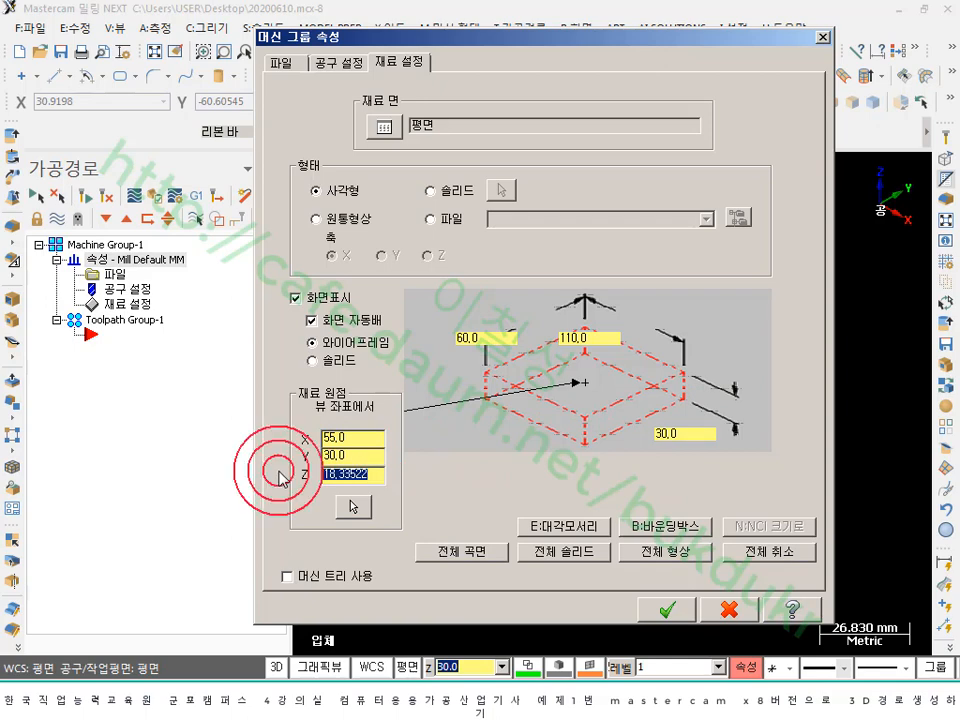
{"action": "type", "text": "20"}
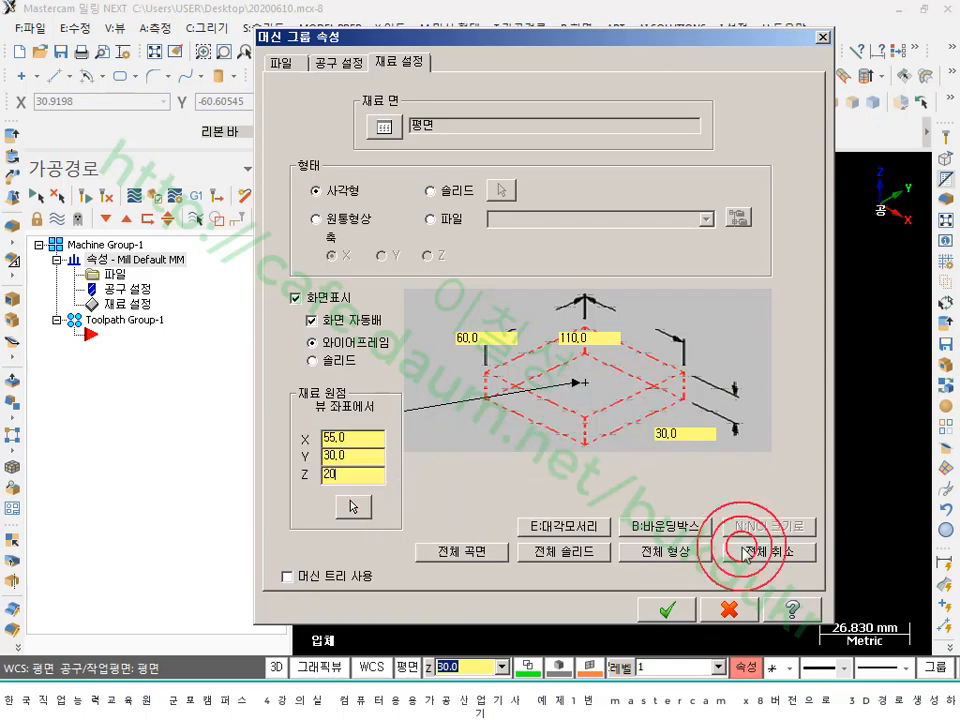
- Accept Machine Group-1's stock settings and check the stock box around the model
{"action": "left_click", "coordinate": [665, 611]}
{"action": "scroll", "coordinate": [728, 435], "scroll_direction": "down", "scroll_amount": 1}
{"action": "scroll", "coordinate": [719, 382], "scroll_direction": "up", "scroll_amount": 2}
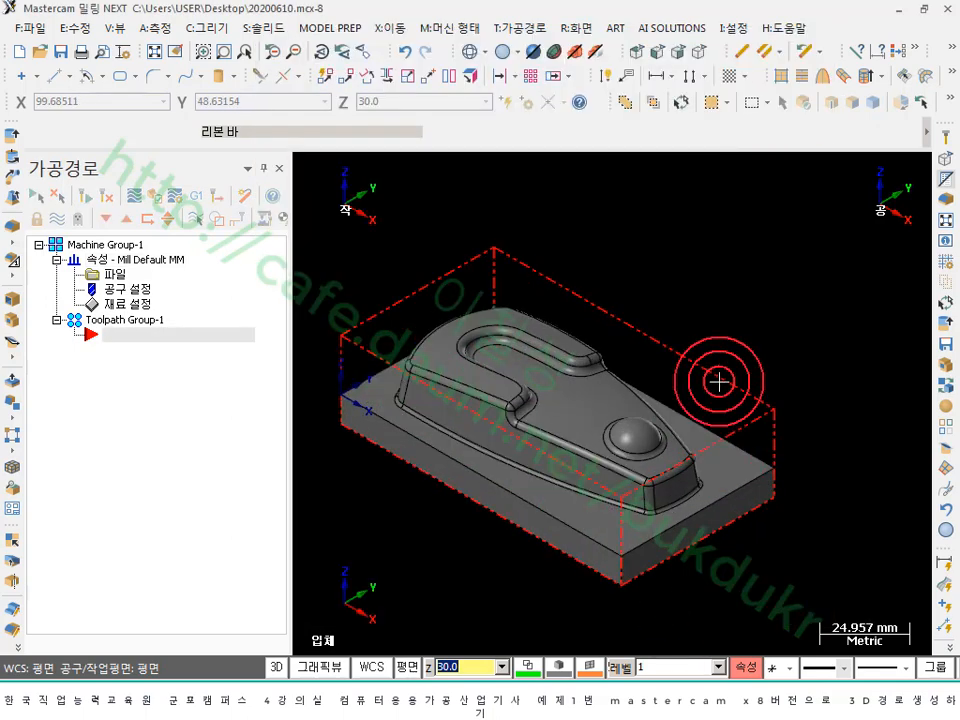
{"action": "scroll", "coordinate": [735, 368], "scroll_direction": "down", "scroll_amount": 1}
{"action": "scroll", "coordinate": [761, 345], "scroll_direction": "up", "scroll_amount": 1}
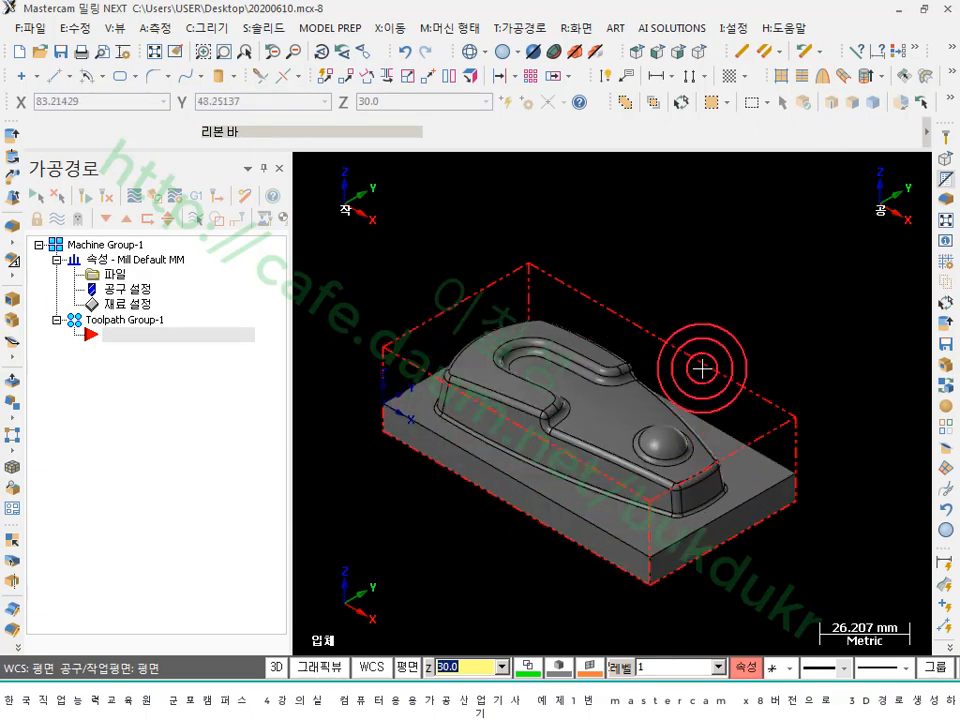
- Set the mill/router stock display colour to light grey, number 7, in the system configuration and save it
{"action": "left_click", "coordinate": [740, 28]}
{"action": "left_click", "coordinate": [752, 47]}
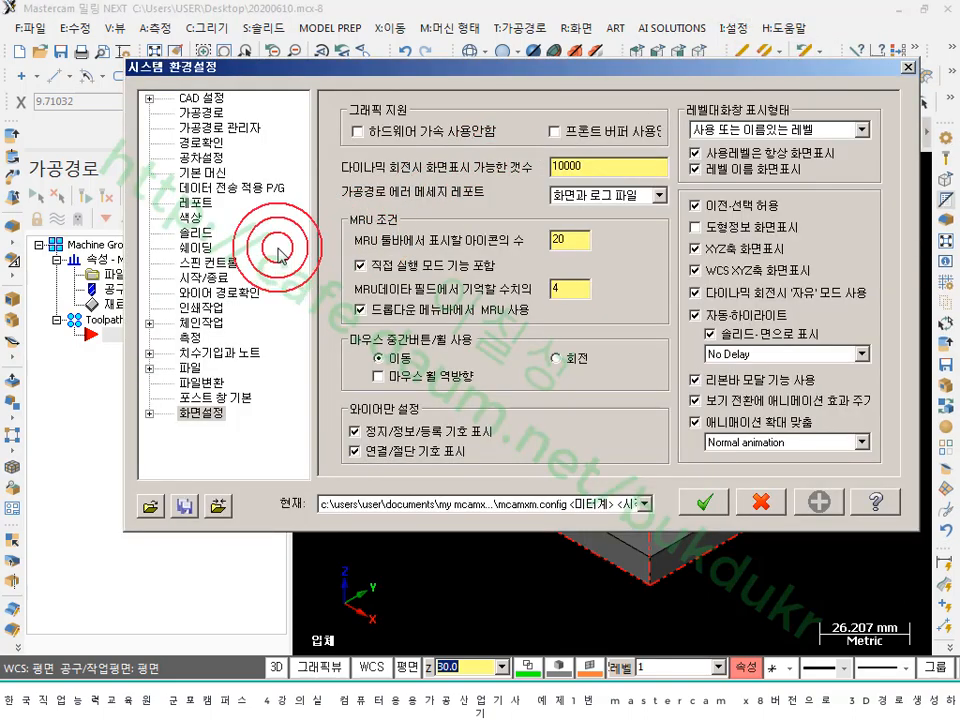
{"action": "left_click", "coordinate": [190, 217]}
{"action": "left_click", "coordinate": [523, 248]}
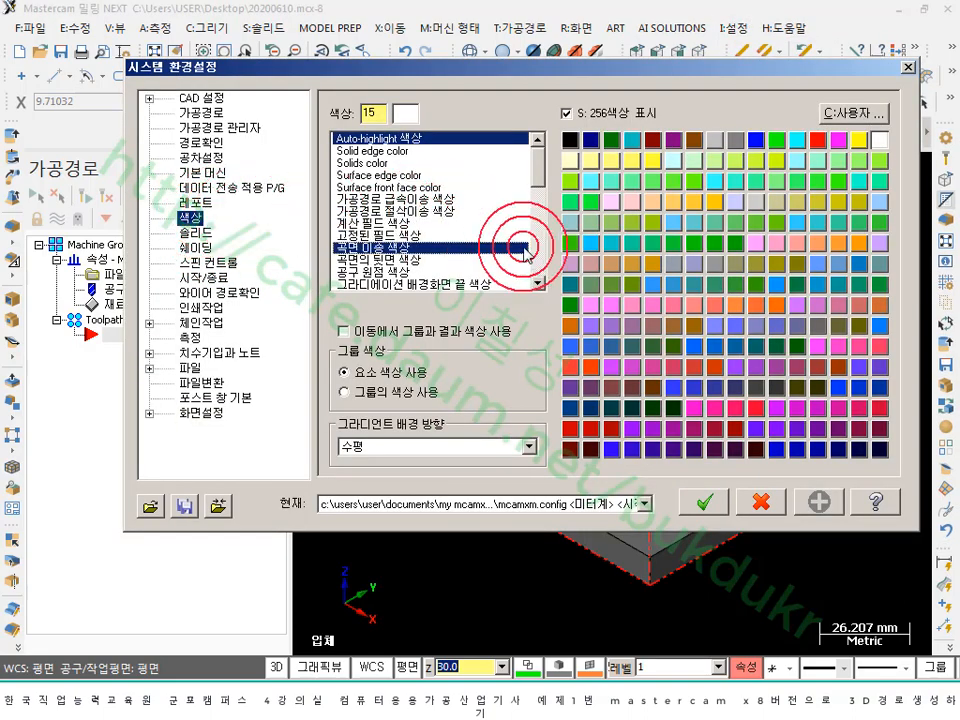
{"action": "left_click", "coordinate": [537, 262]}
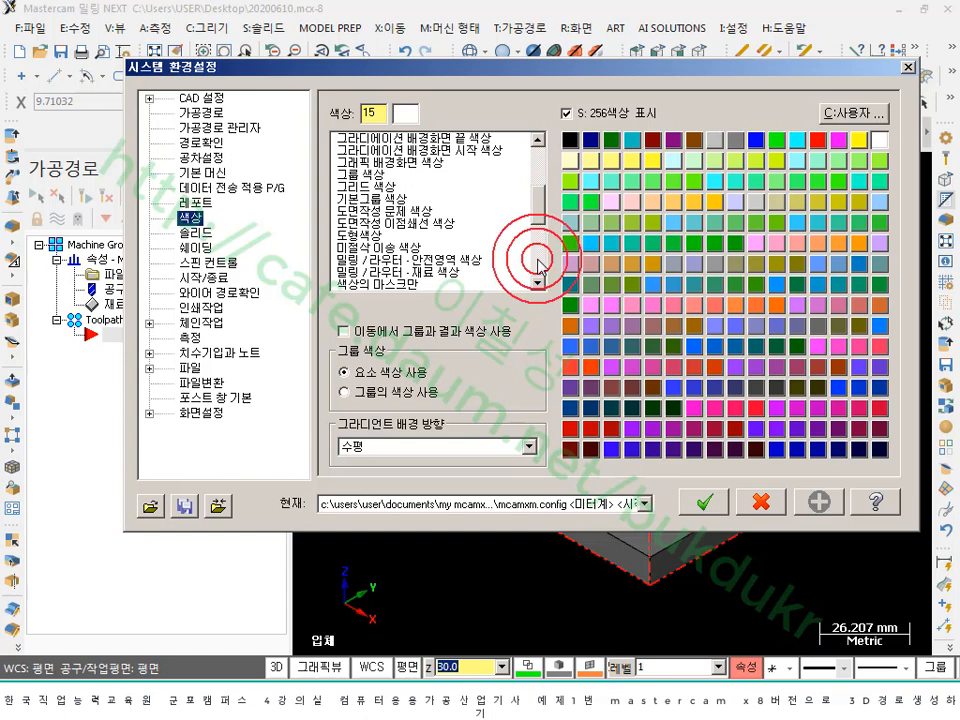
{"action": "left_click", "coordinate": [505, 271]}
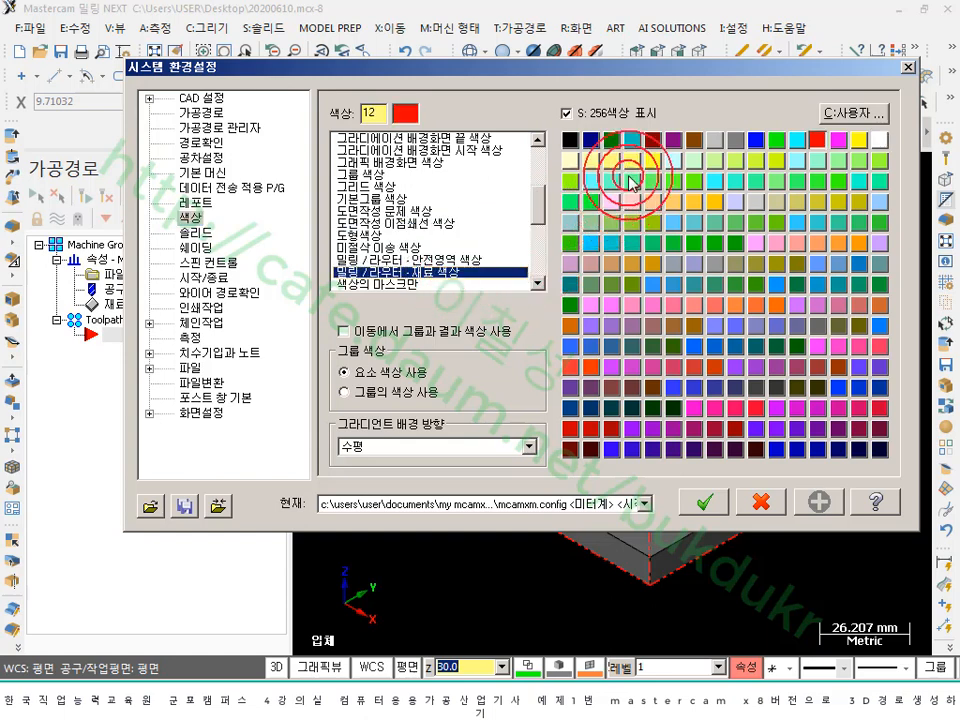
{"action": "left_click", "coordinate": [717, 148]}
{"action": "left_click", "coordinate": [697, 496]}
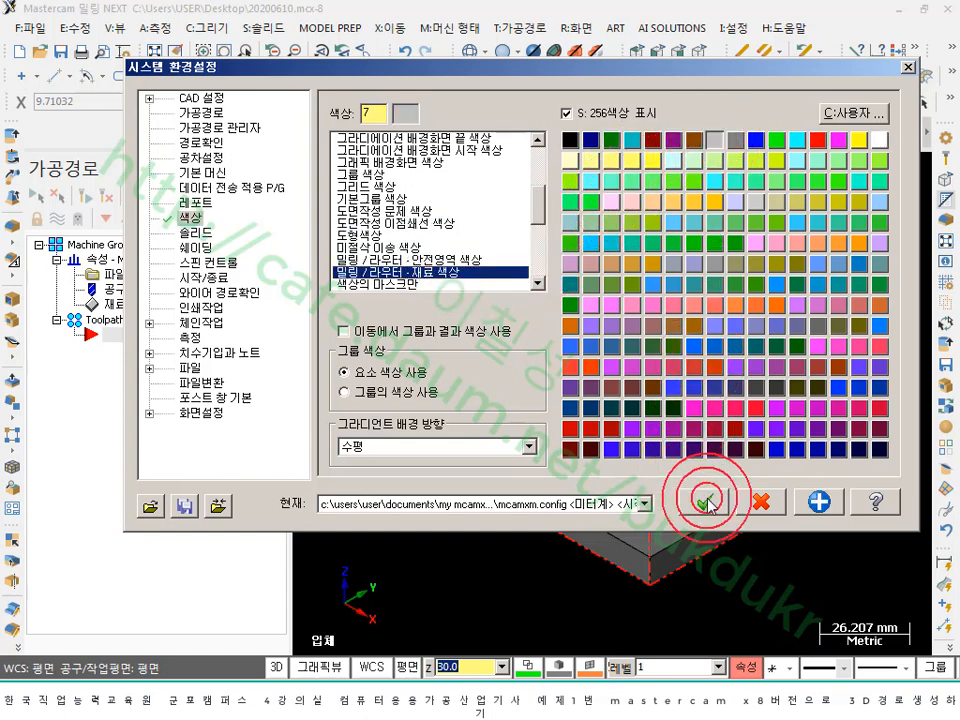
{"action": "left_click", "coordinate": [601, 355]}
{"action": "left_click", "coordinate": [619, 341]}
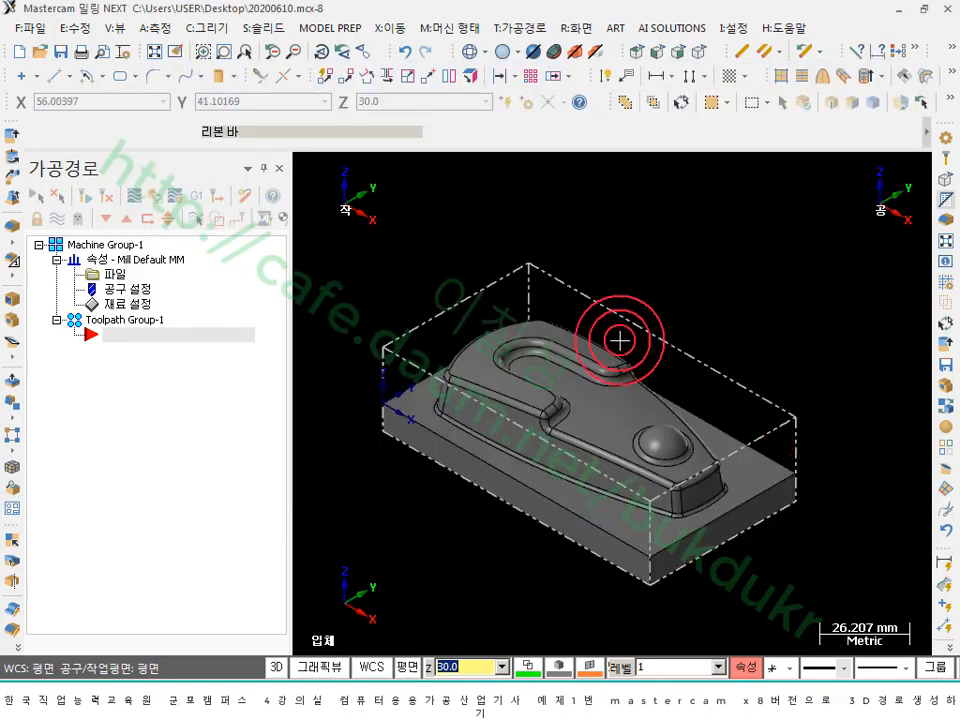
- Examine the clearance between the stock's top and the model's highest points in the front view, and return to the isometric view
{"action": "scroll", "coordinate": [609, 313], "scroll_direction": "down", "scroll_amount": 1}
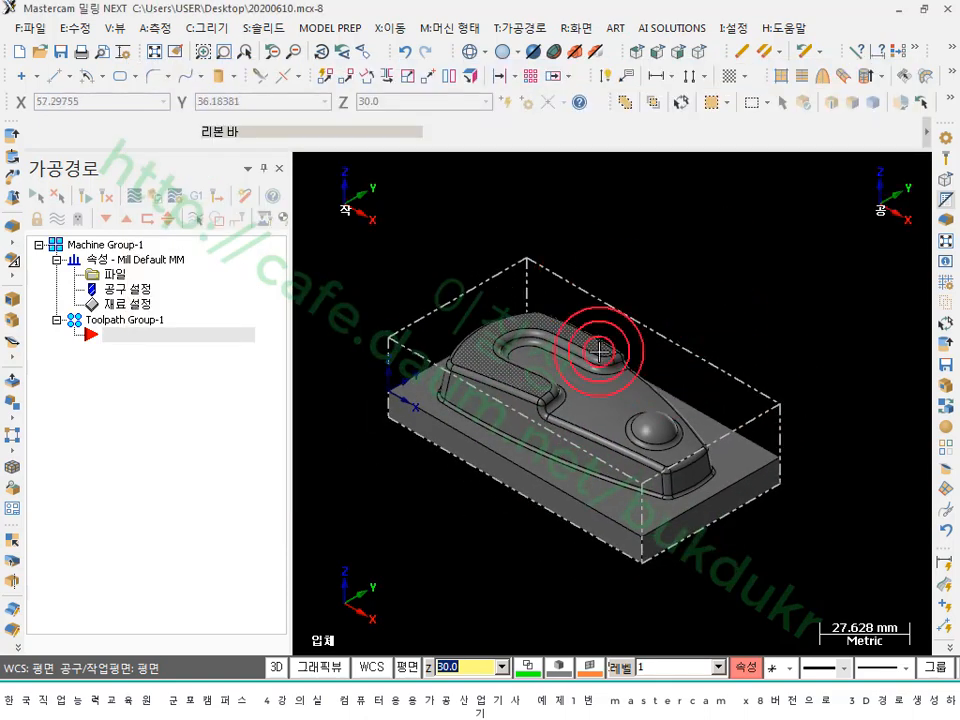
{"action": "scroll", "coordinate": [603, 350], "scroll_direction": "up", "scroll_amount": 1}
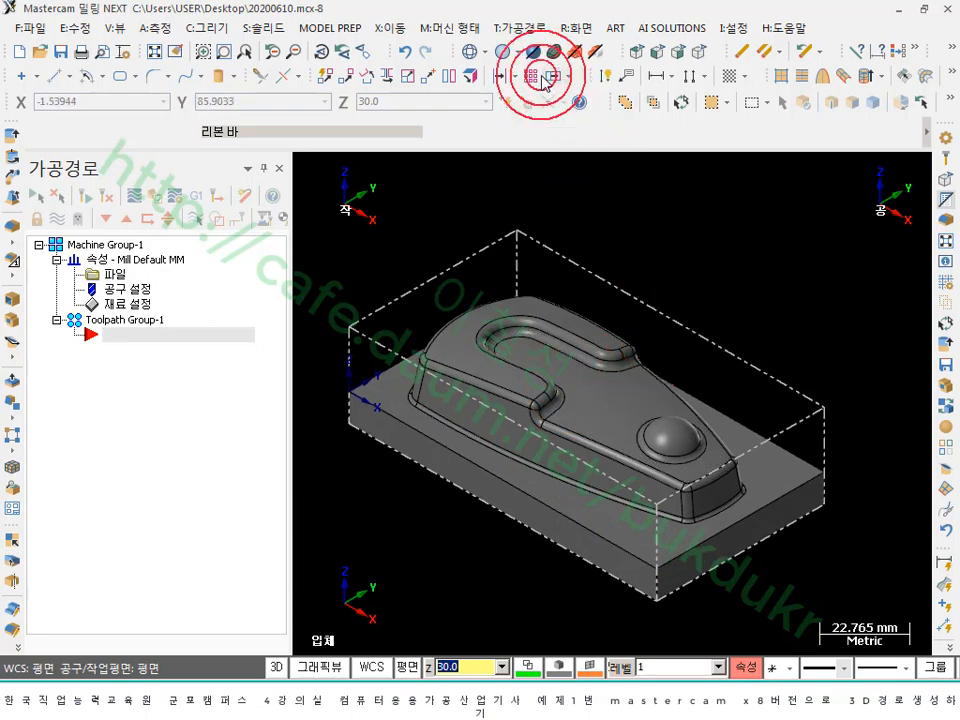
{"action": "left_click", "coordinate": [660, 52]}
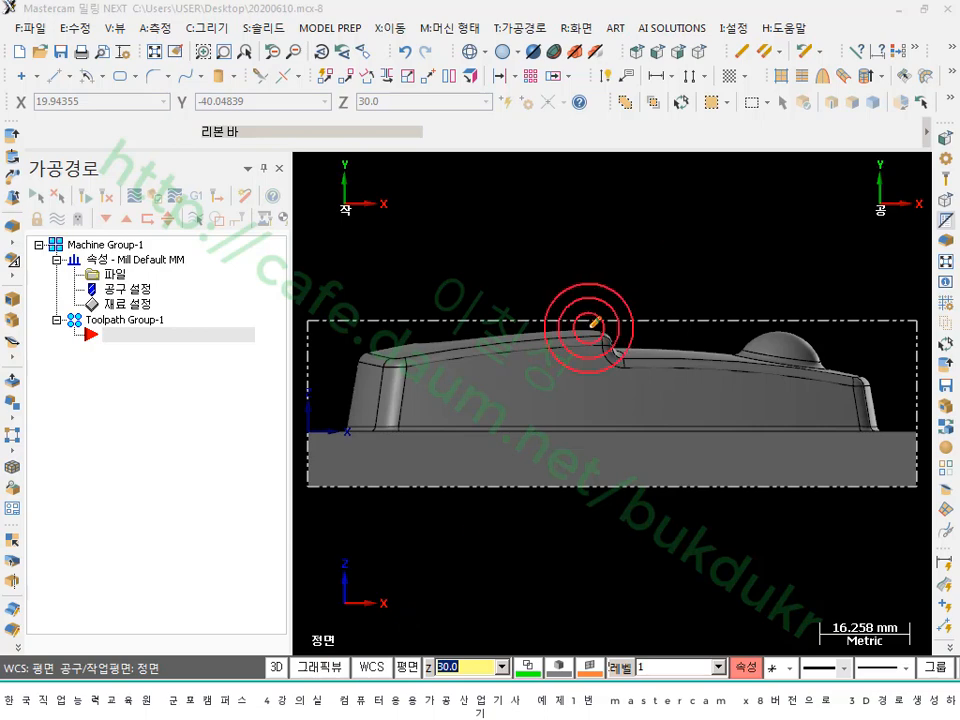
{"action": "mouse_move", "coordinate": [783, 331]}
{"action": "left_mouse_down"}
{"action": "mouse_move", "coordinate": [764, 316]}
{"action": "mouse_move", "coordinate": [413, 325]}
{"action": "left_mouse_up"}
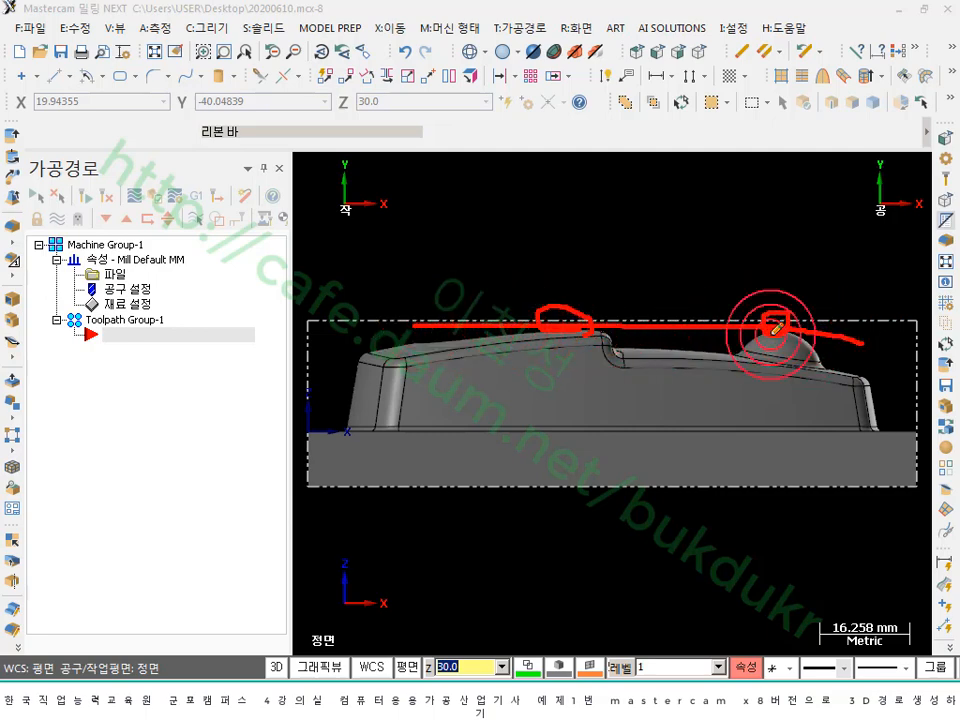
{"action": "mouse_move", "coordinate": [772, 334]}
{"action": "left_mouse_down"}
{"action": "mouse_move", "coordinate": [817, 336]}
{"action": "mouse_move", "coordinate": [763, 333]}
{"action": "mouse_move", "coordinate": [772, 319]}
{"action": "mouse_move", "coordinate": [851, 340]}
{"action": "mouse_move", "coordinate": [856, 316]}
{"action": "mouse_move", "coordinate": [872, 322]}
{"action": "left_mouse_up"}
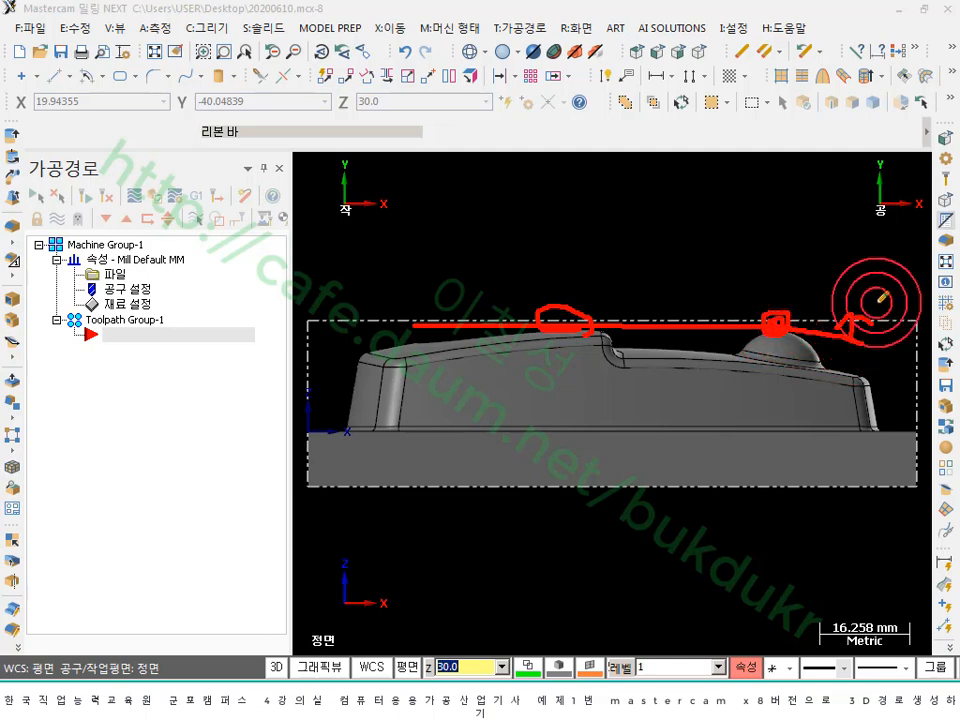
{"action": "right_click", "coordinate": [714, 245]}
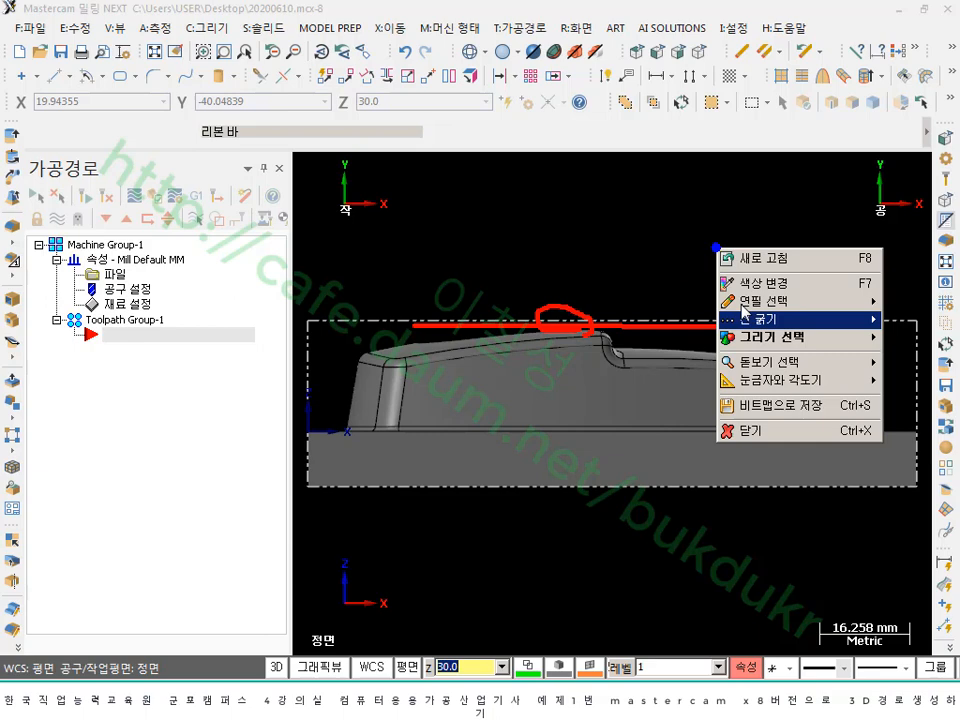
{"action": "left_click", "coordinate": [745, 429]}
{"action": "scroll", "coordinate": [693, 312], "scroll_direction": "down", "scroll_amount": 1}
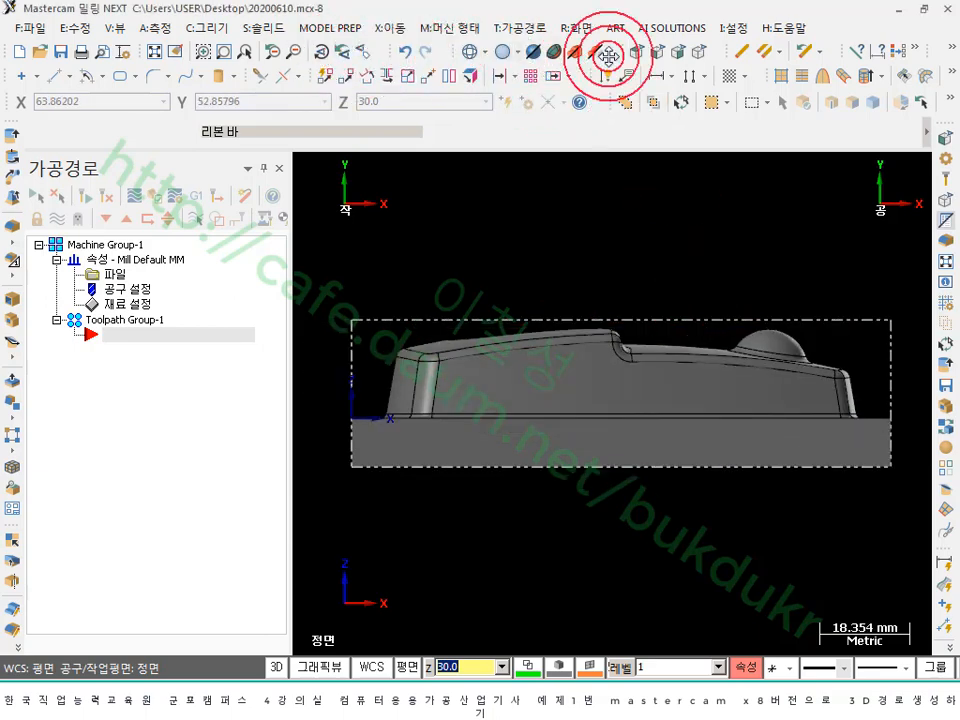
{"action": "left_click", "coordinate": [693, 56]}
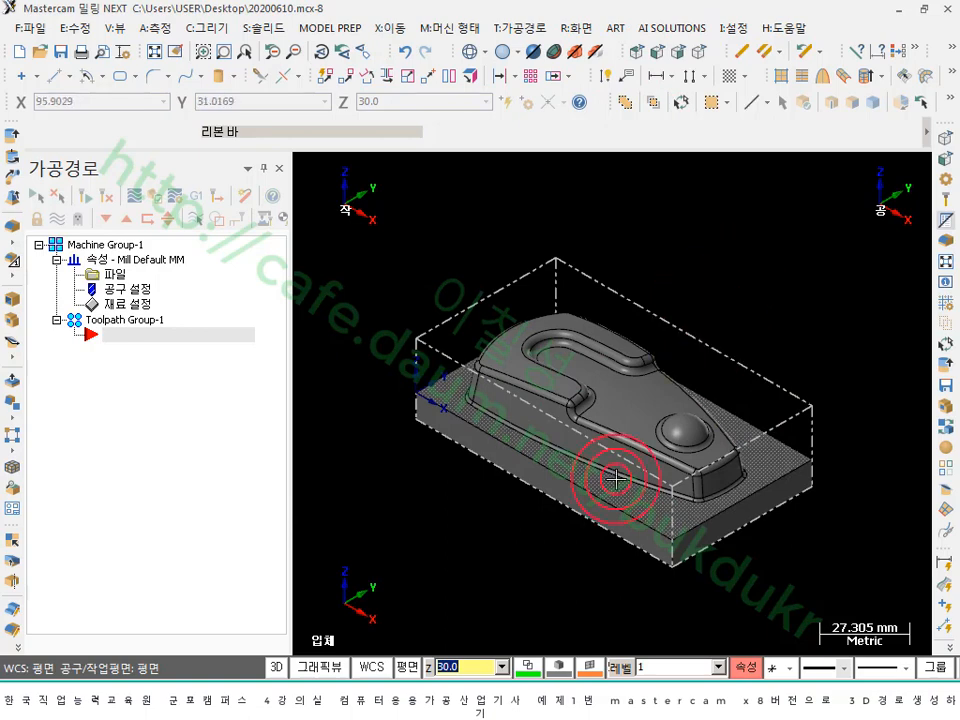
{"action": "right_click", "coordinate": [560, 702]}
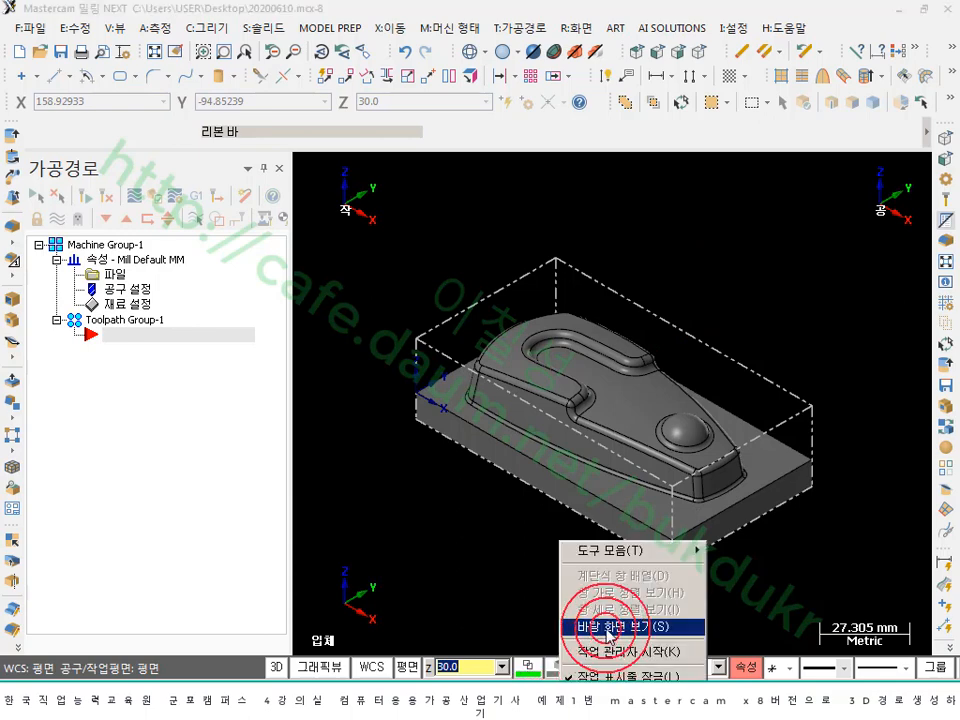
{"action": "left_click", "coordinate": [530, 702]}
{"action": "left_click", "coordinate": [796, 274]}
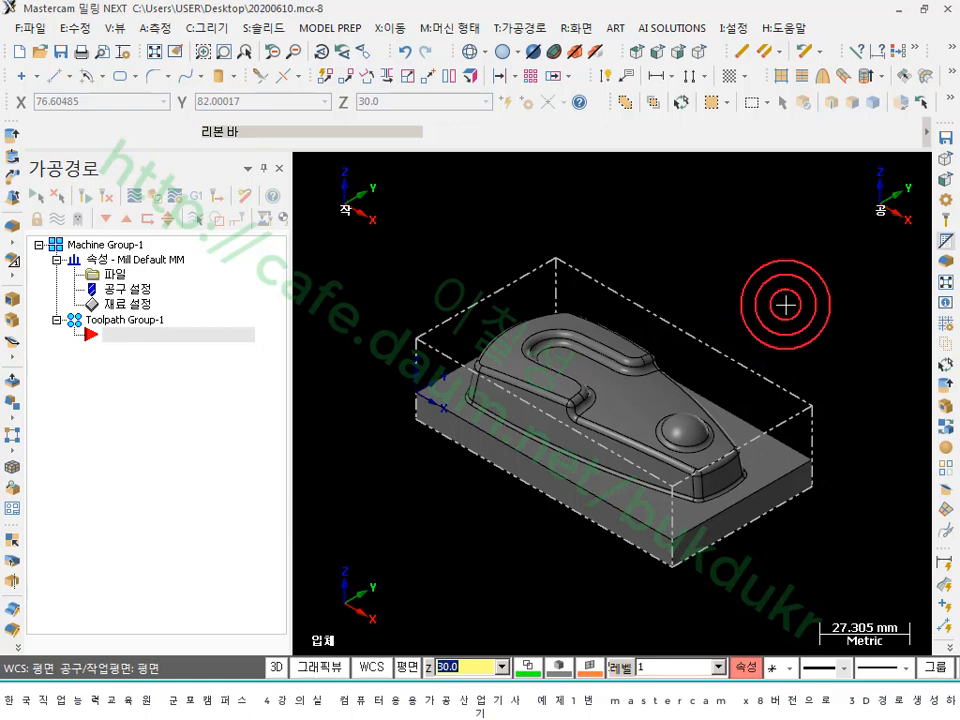
- Create a surface rough pocket toolpath using the entire solid body as its drive surfaces
{"action": "left_click", "coordinate": [522, 27]}
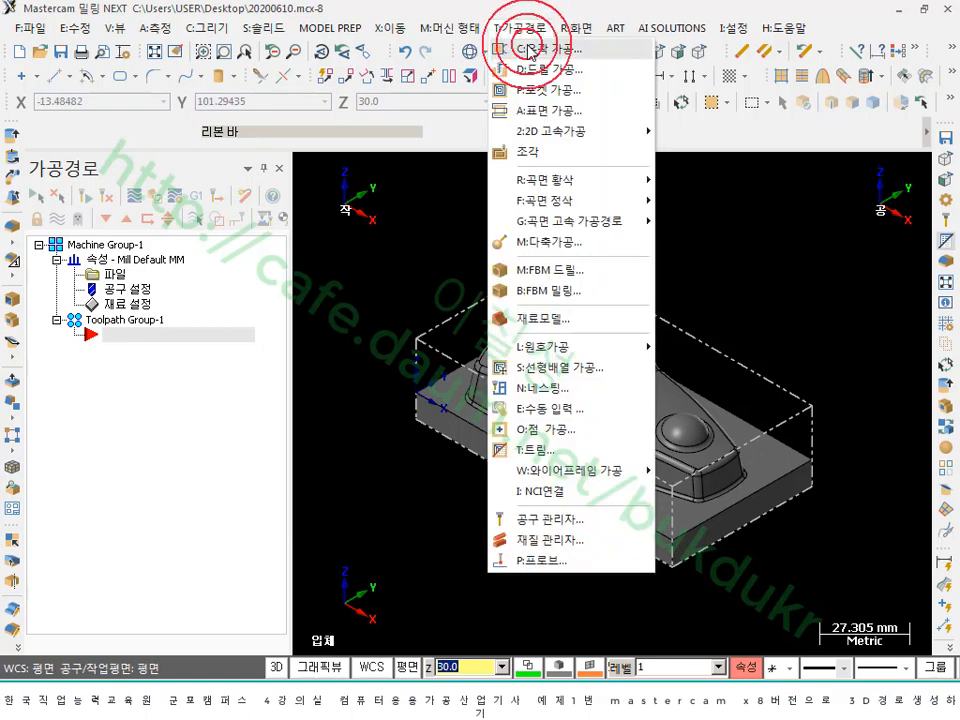
{"action": "mouse_move", "coordinate": [565, 187]}
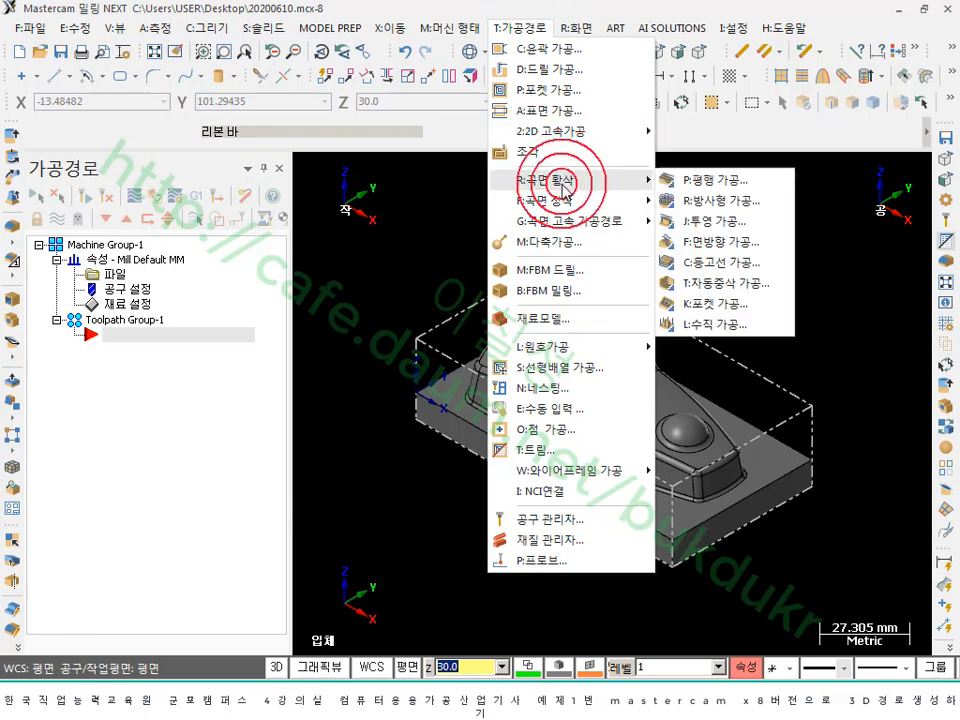
{"action": "left_click", "coordinate": [709, 312]}
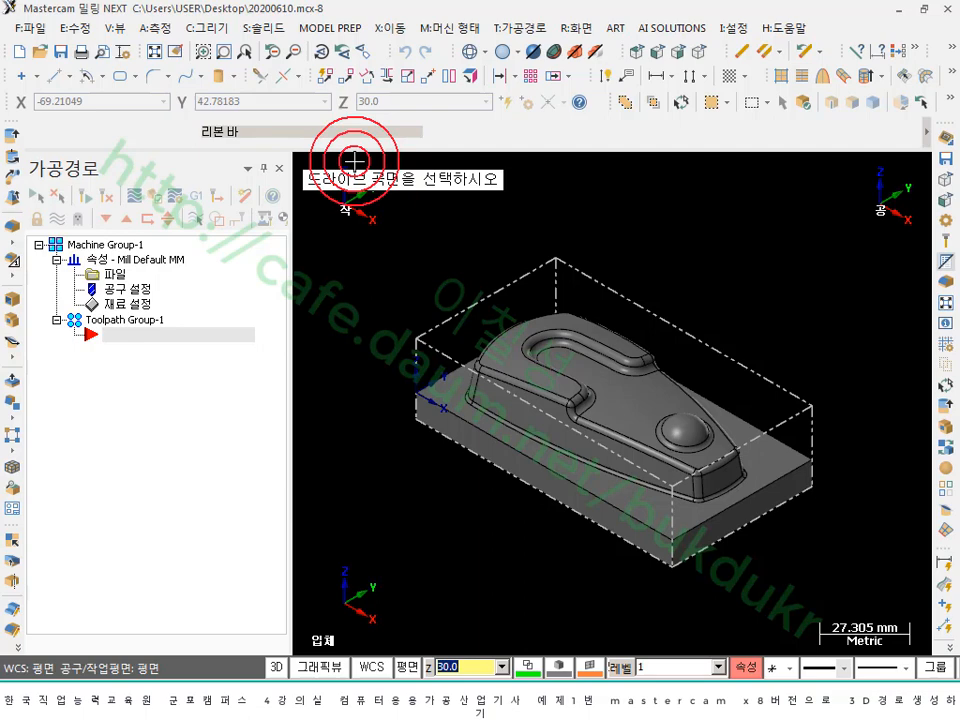
{"action": "left_click", "coordinate": [607, 397]}
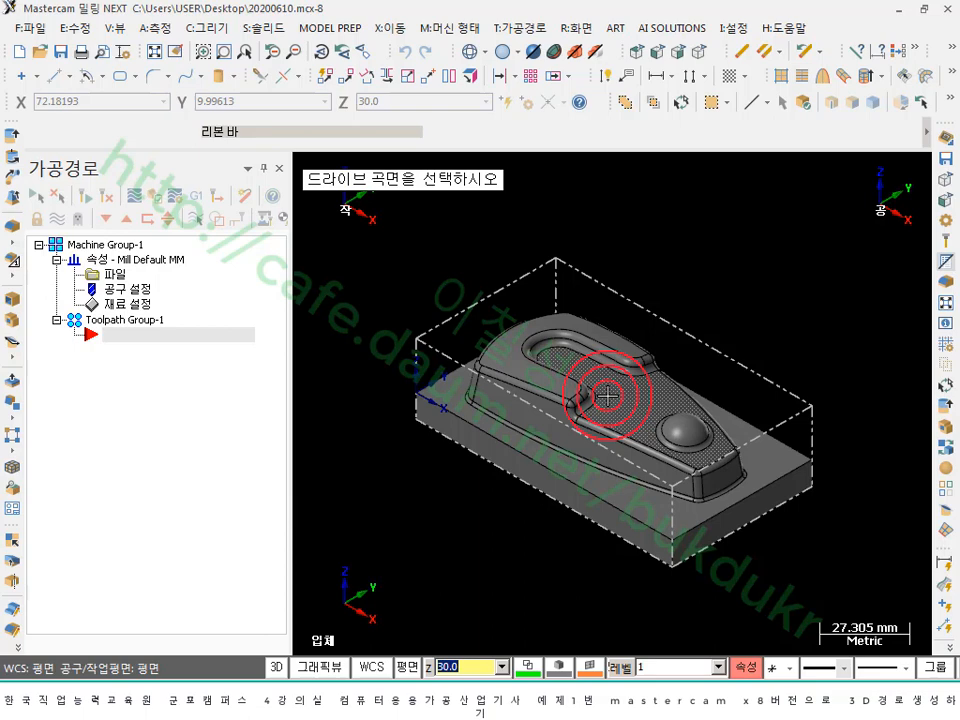
{"action": "left_click", "coordinate": [607, 397]}
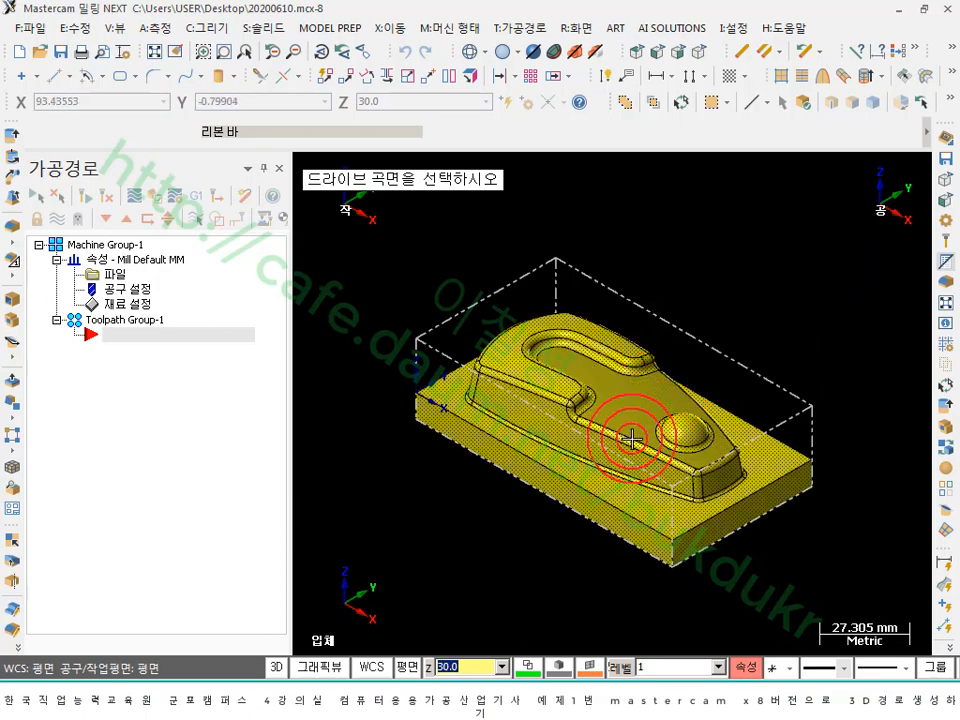
{"action": "scroll", "coordinate": [590, 368], "scroll_direction": "up", "scroll_amount": 2}
{"action": "scroll", "coordinate": [590, 368], "scroll_direction": "up", "scroll_amount": 1}
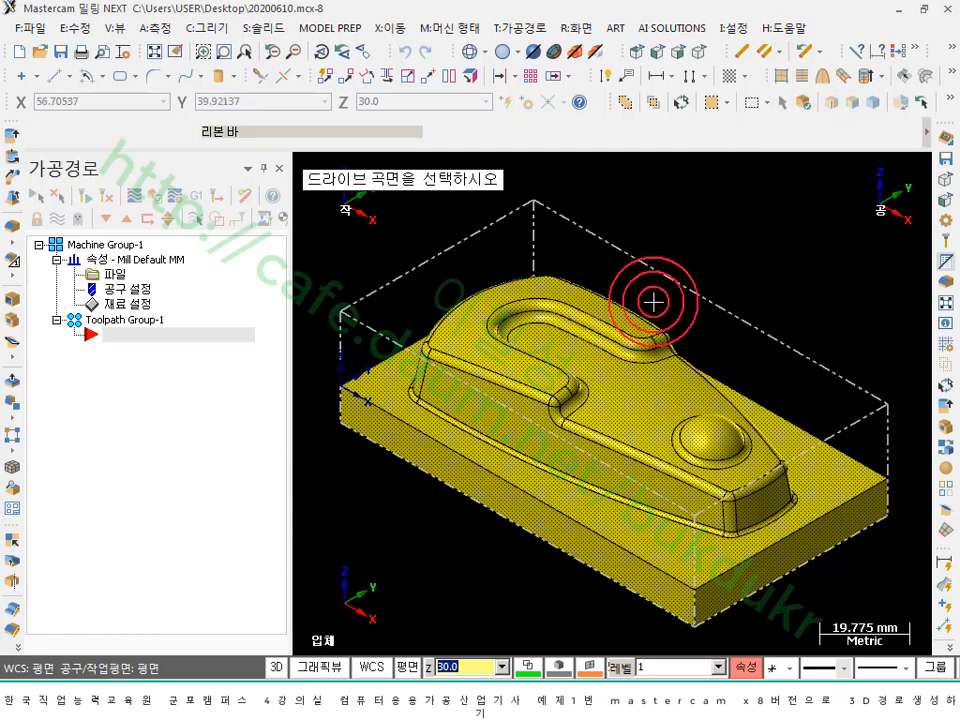
{"action": "scroll", "coordinate": [652, 263], "scroll_direction": "down", "scroll_amount": 1}
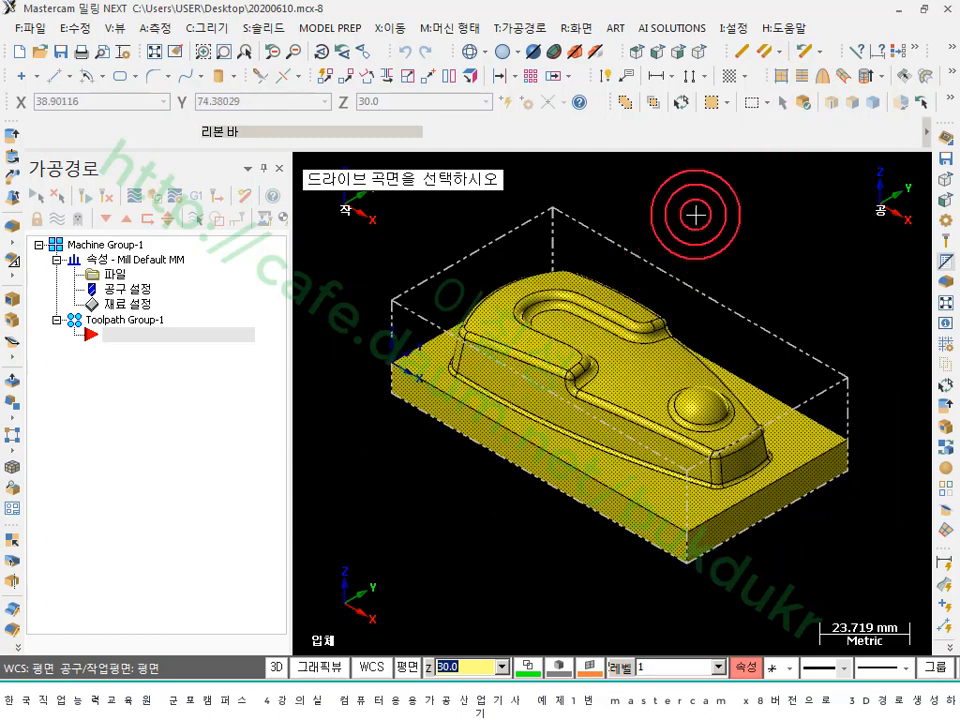
{"action": "key", "text": "Return"}
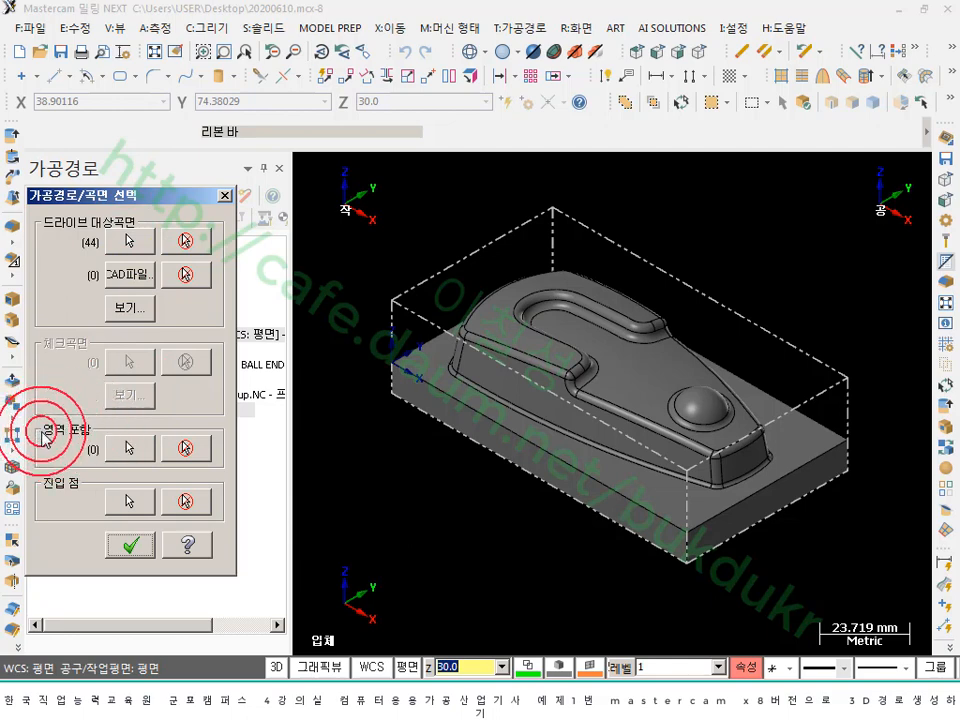
{"action": "left_click", "coordinate": [350, 712]}
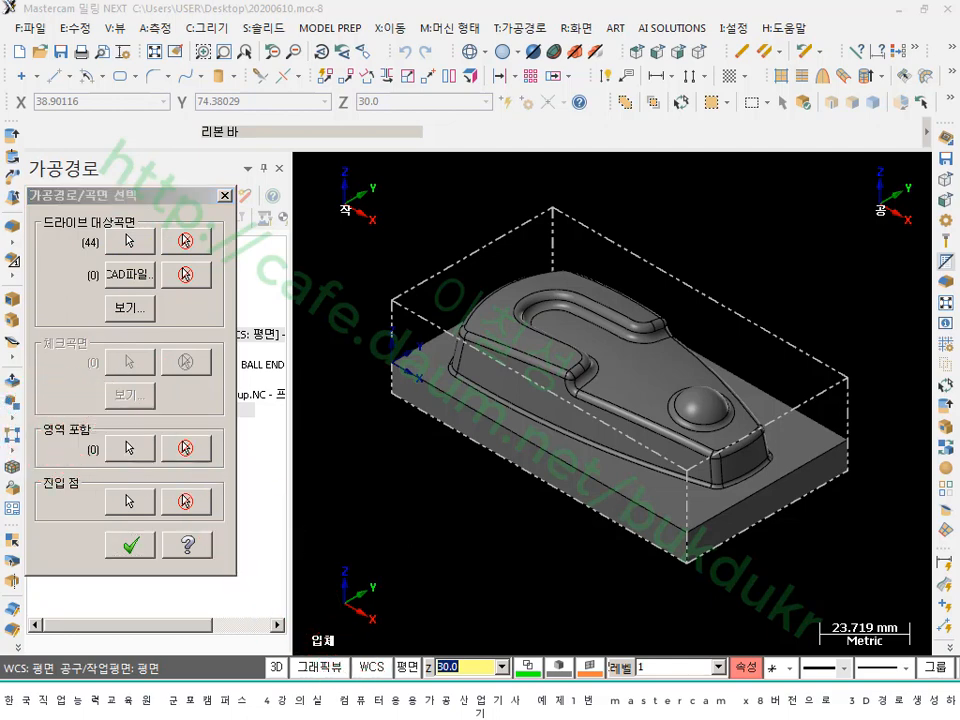
{"action": "mouse_move", "coordinate": [36, 445]}
{"action": "left_mouse_down"}
{"action": "mouse_move", "coordinate": [89, 446]}
{"action": "mouse_move", "coordinate": [99, 421]}
{"action": "mouse_move", "coordinate": [38, 416]}
{"action": "mouse_move", "coordinate": [34, 446]}
{"action": "left_mouse_up"}
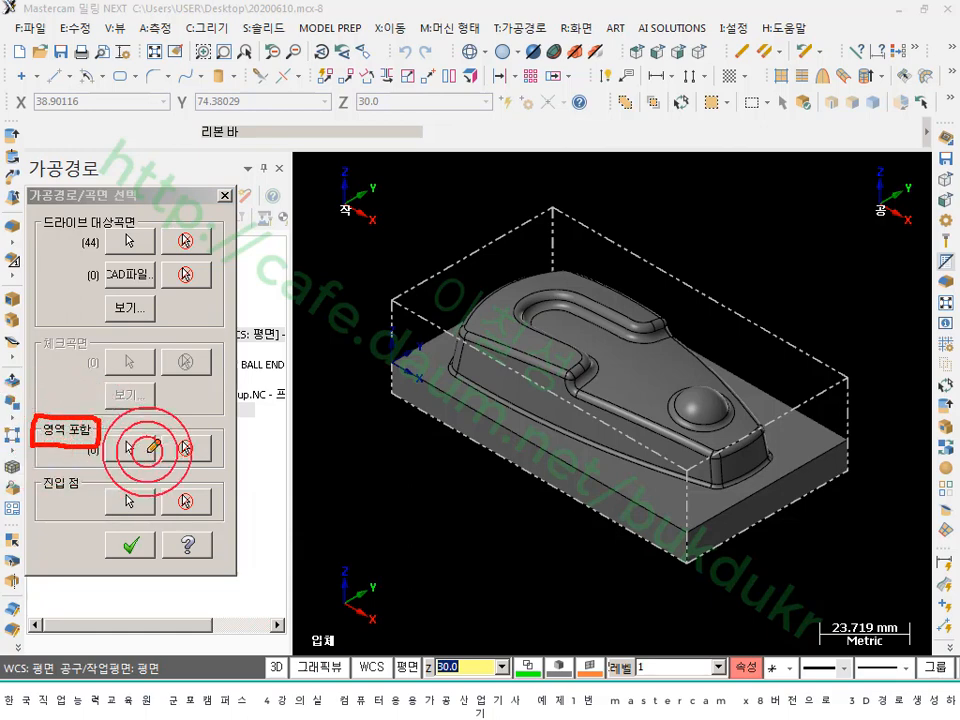
{"action": "mouse_move", "coordinate": [392, 297]}
{"action": "left_mouse_down"}
{"action": "mouse_move", "coordinate": [495, 240]}
{"action": "mouse_move", "coordinate": [643, 258]}
{"action": "mouse_move", "coordinate": [795, 340]}
{"action": "mouse_move", "coordinate": [836, 378]}
{"action": "mouse_move", "coordinate": [705, 455]}
{"action": "mouse_move", "coordinate": [630, 440]}
{"action": "mouse_move", "coordinate": [387, 289]}
{"action": "left_mouse_up"}
{"action": "left_click_drag", "start_coordinate": [360, 146], "coordinate": [407, 145]}
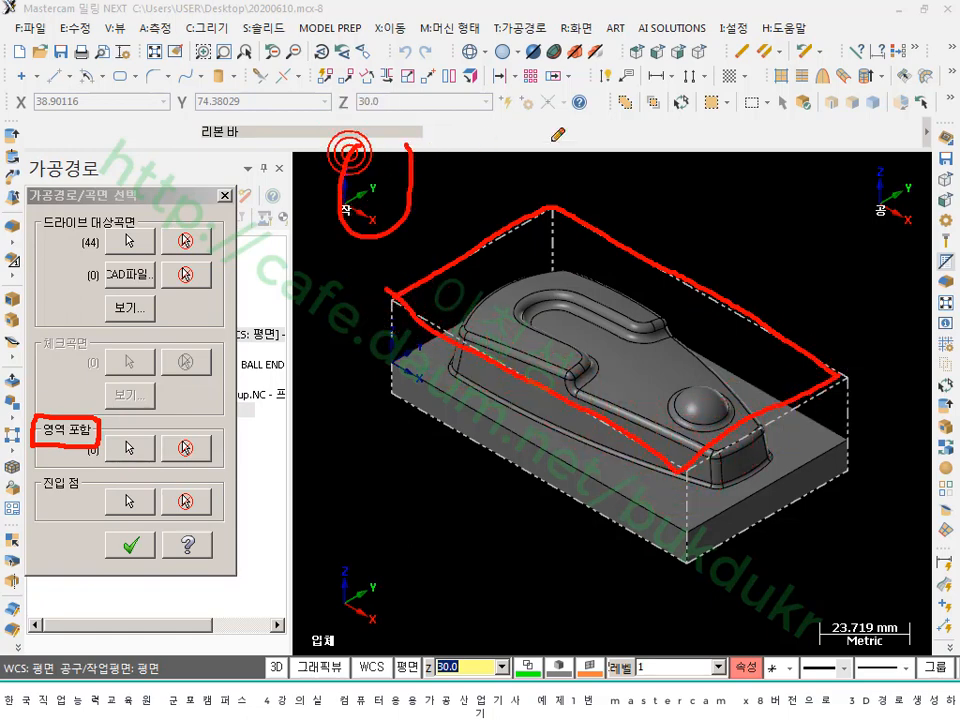
{"action": "left_click_drag", "start_coordinate": [559, 130], "coordinate": [685, 160]}
{"action": "left_click_drag", "start_coordinate": [786, 227], "coordinate": [867, 293]}
{"action": "left_click_drag", "start_coordinate": [868, 401], "coordinate": [877, 521]}
{"action": "left_click_drag", "start_coordinate": [479, 518], "coordinate": [498, 513]}
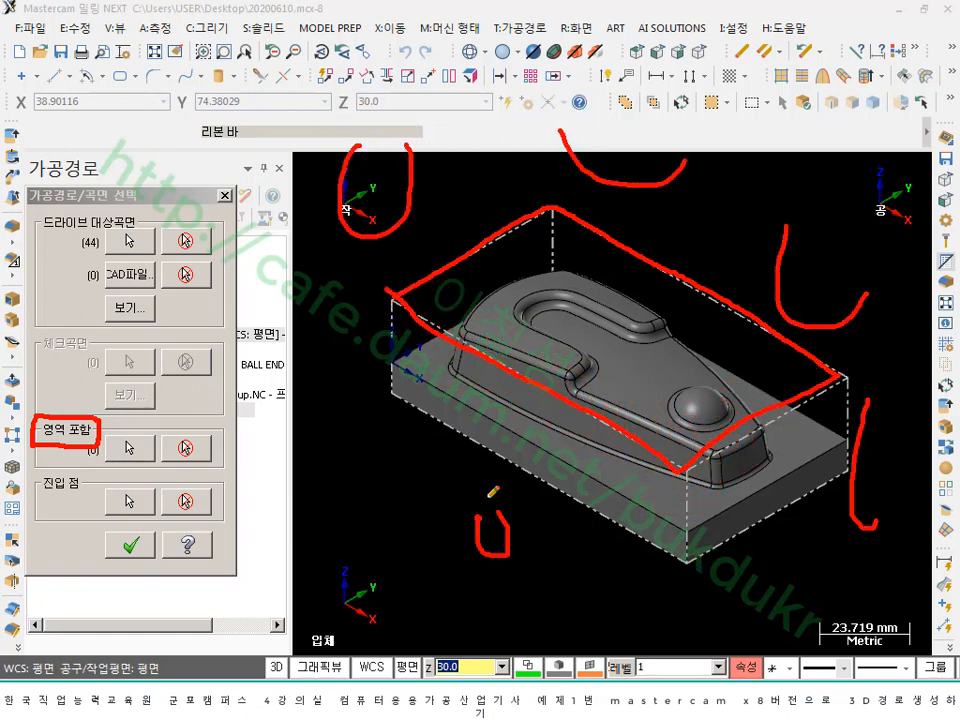
{"action": "left_click_drag", "start_coordinate": [392, 396], "coordinate": [394, 396]}
{"action": "left_click_drag", "start_coordinate": [68, 463], "coordinate": [225, 464]}
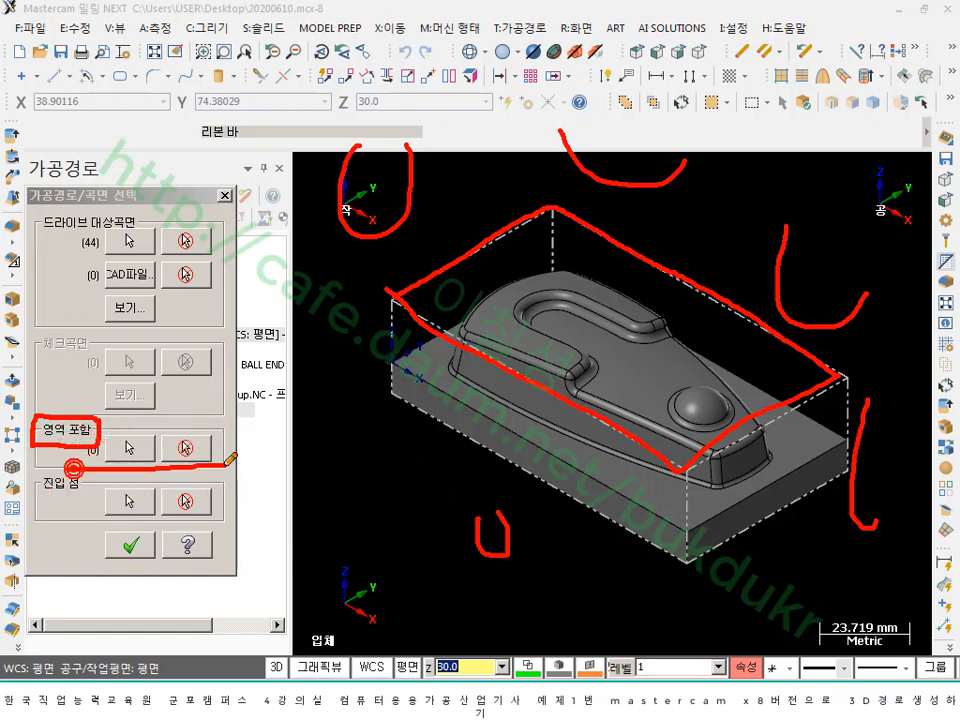
{"action": "left_click_drag", "start_coordinate": [387, 364], "coordinate": [451, 383]}
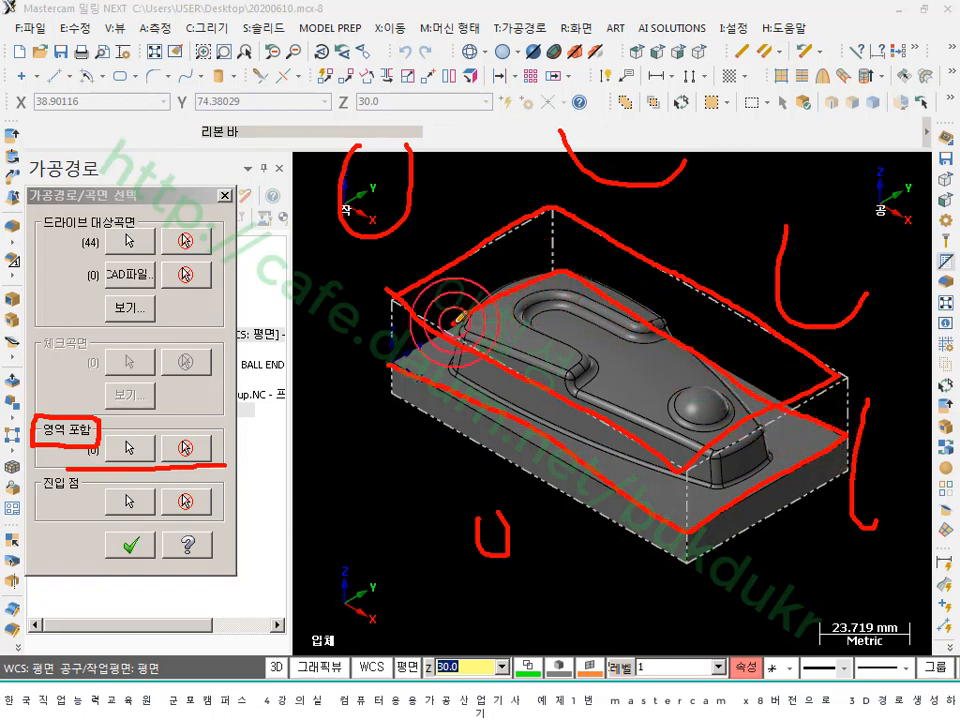
{"action": "right_click", "coordinate": [324, 443]}
{"action": "left_click", "coordinate": [395, 627]}
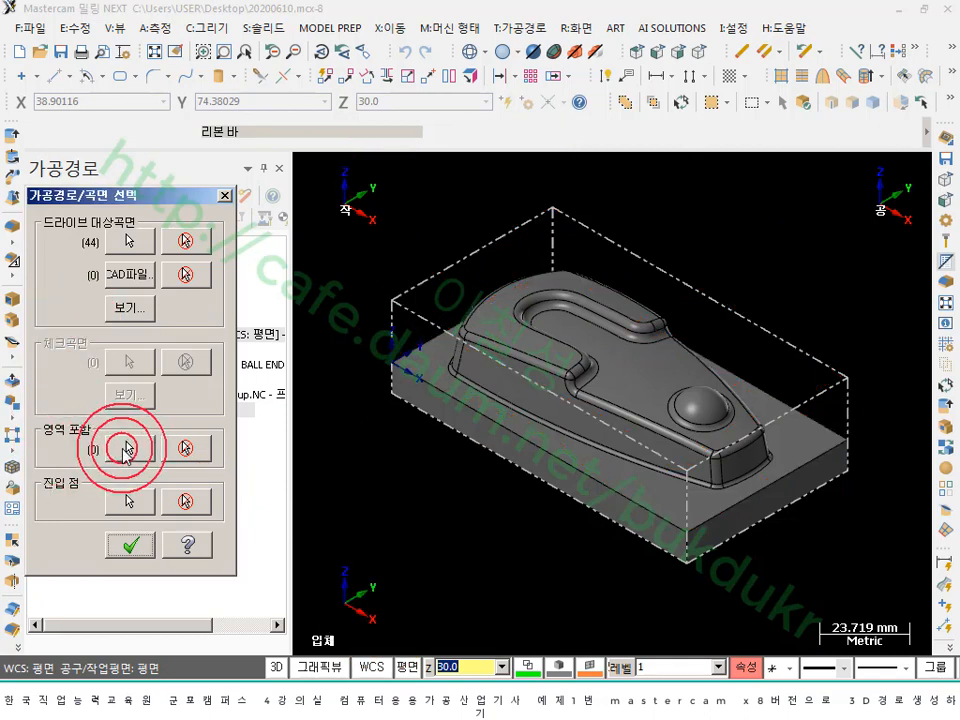
- Begin the containment boundary selection and set the chaining to solid mode with face and loop selection on and edge selection off
{"action": "left_click", "coordinate": [128, 448]}
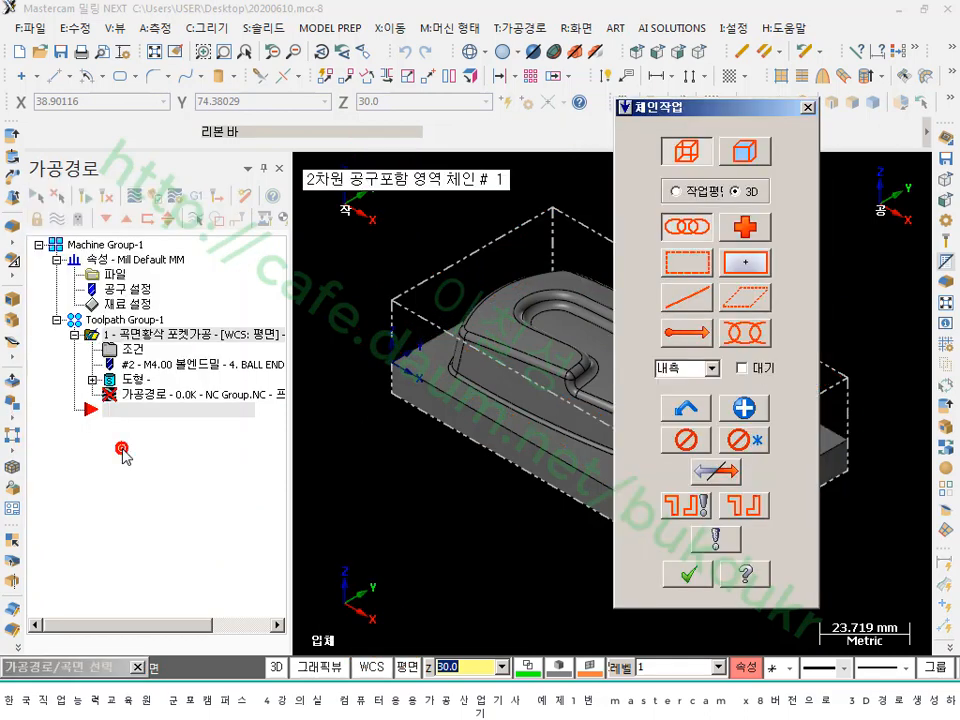
{"action": "left_click_drag", "start_coordinate": [716, 100], "coordinate": [151, 122]}
{"action": "left_click", "coordinate": [153, 213]}
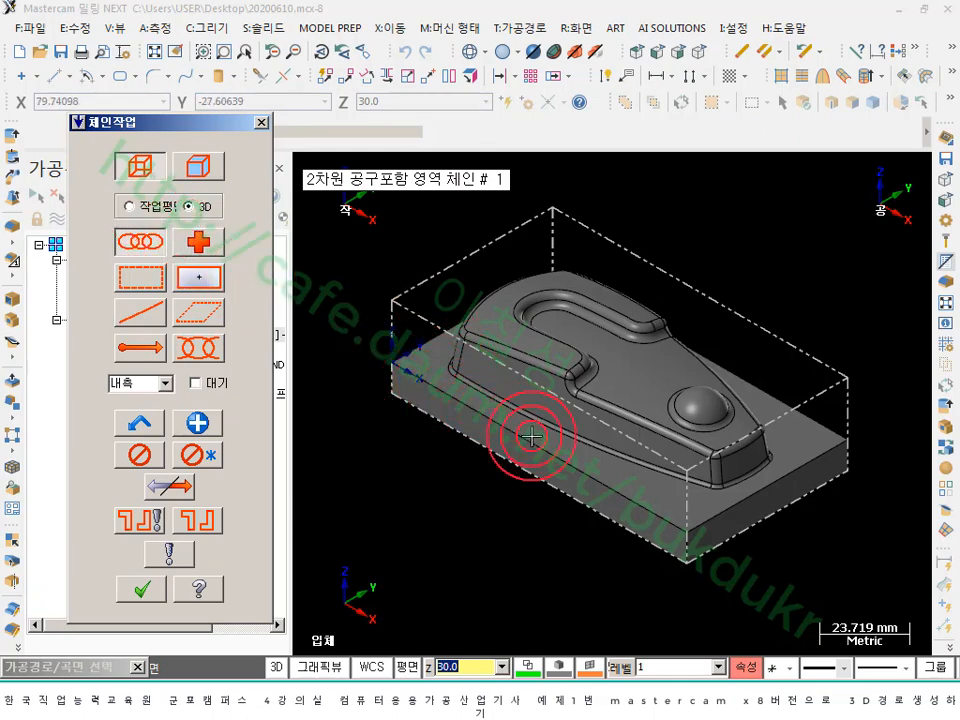
{"action": "left_click", "coordinate": [199, 170]}
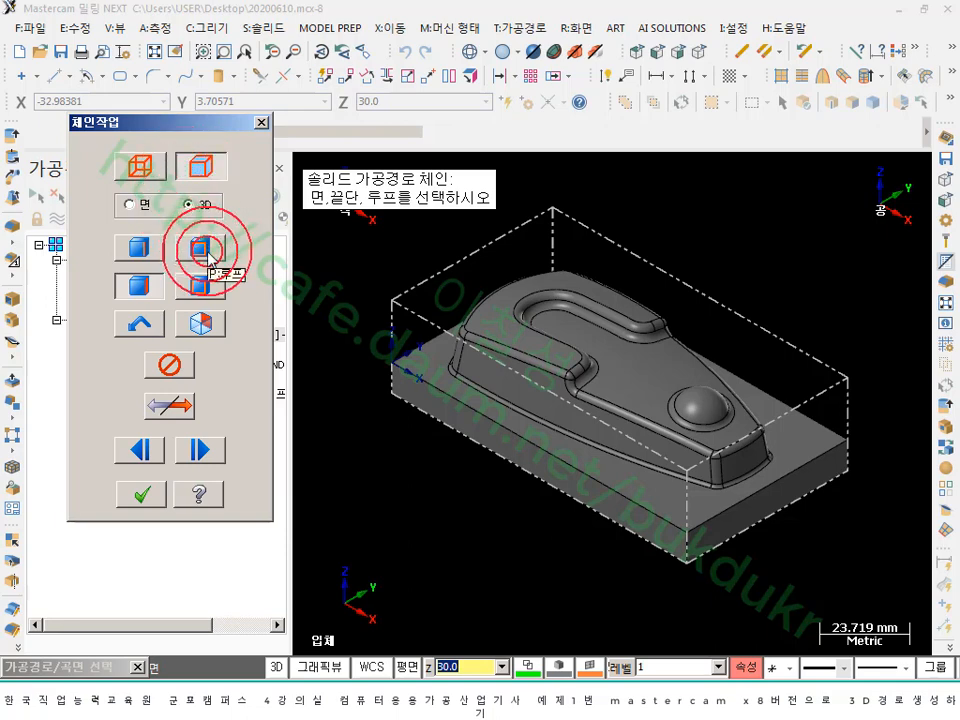
{"action": "left_click", "coordinate": [199, 247]}
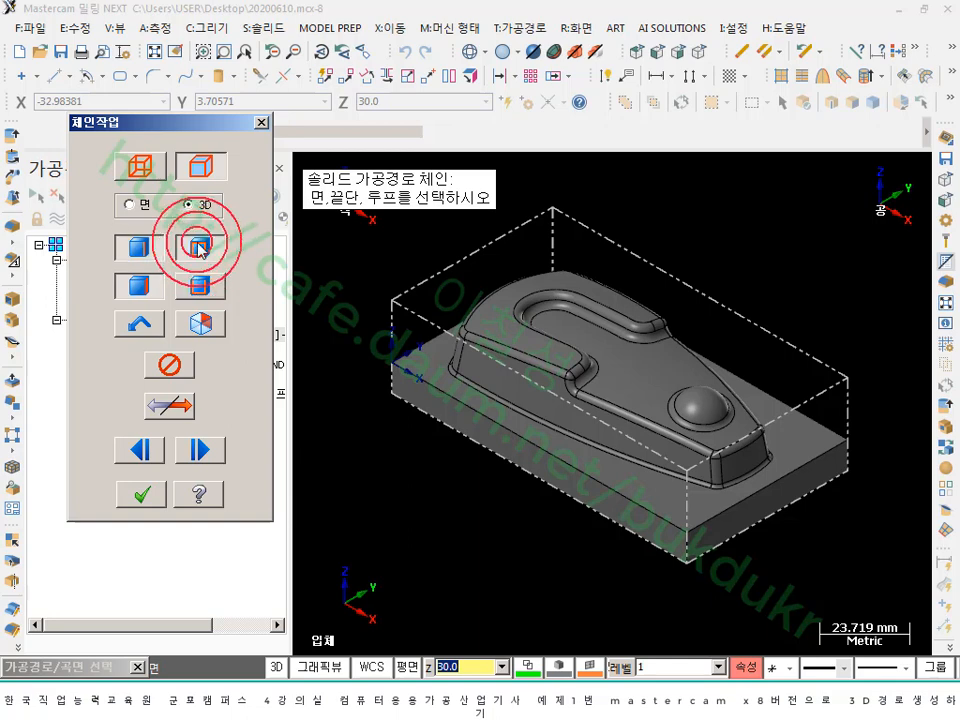
{"action": "left_click", "coordinate": [476, 446]}
{"action": "left_click", "coordinate": [488, 412]}
{"action": "left_click", "coordinate": [516, 388]}
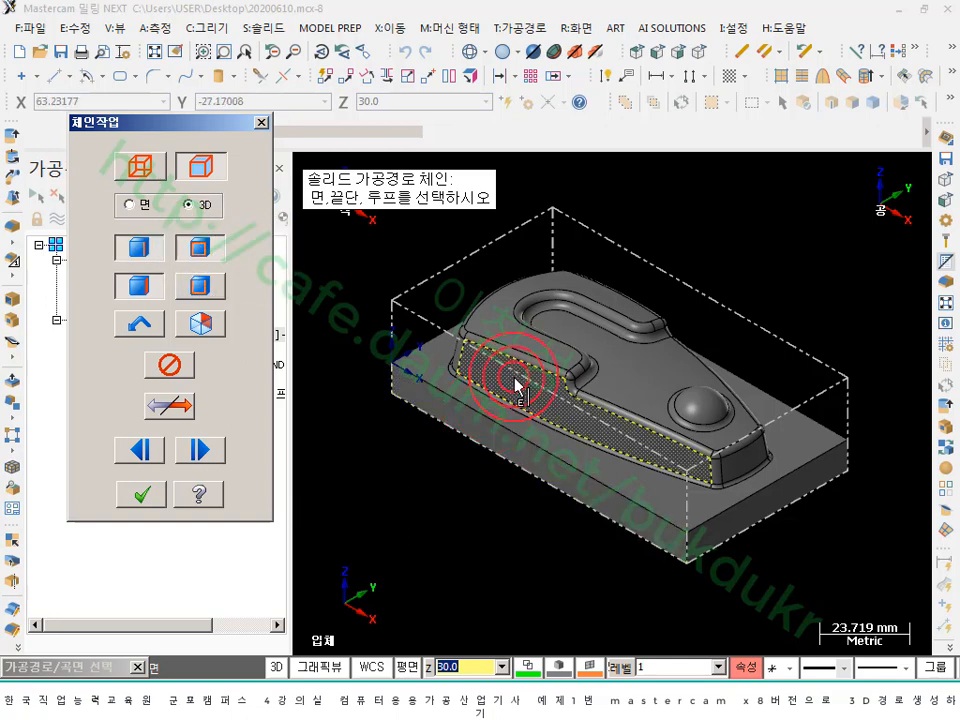
{"action": "left_click", "coordinate": [609, 311]}
{"action": "left_click", "coordinate": [143, 289]}
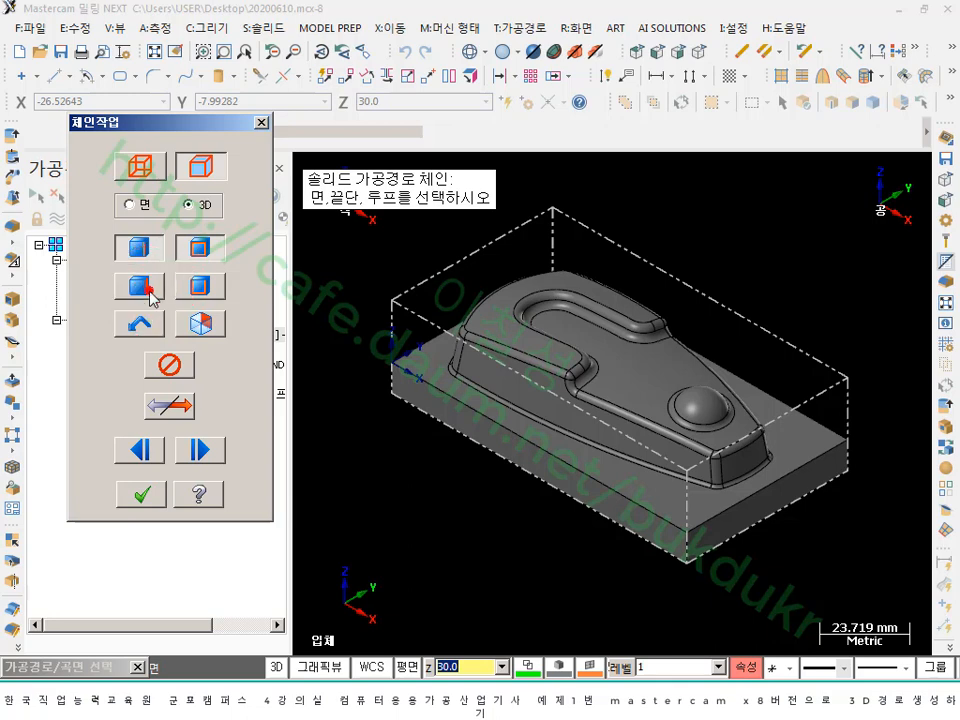
{"action": "left_click", "coordinate": [146, 289]}
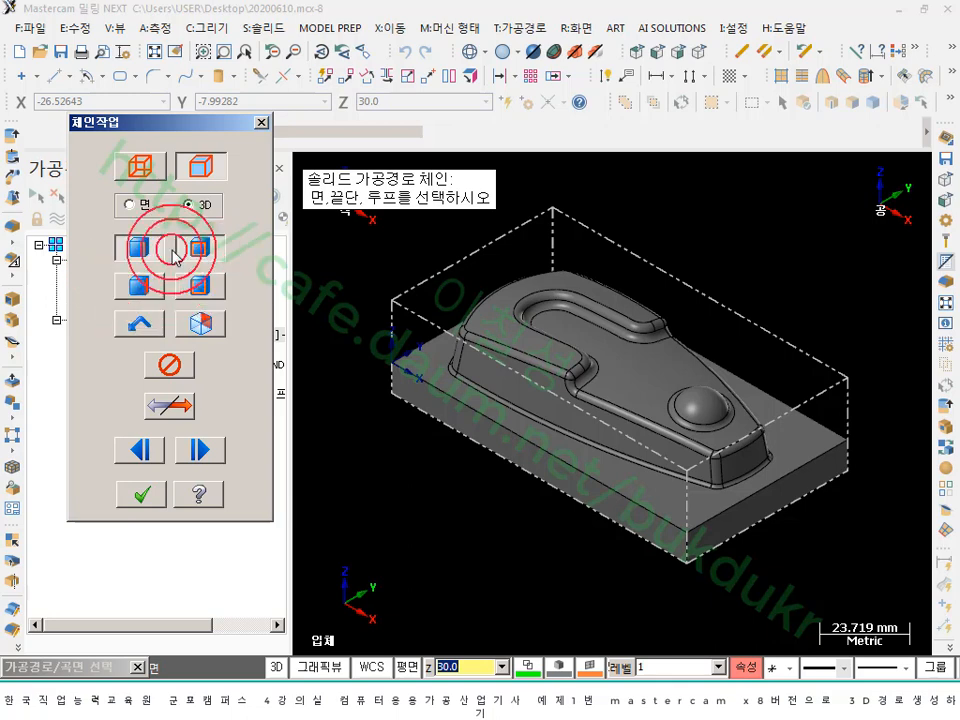
- Chain the outer loop of the base block's upper face as the containment boundary and accept the toolpath's surface selection
{"action": "left_click", "coordinate": [197, 252]}
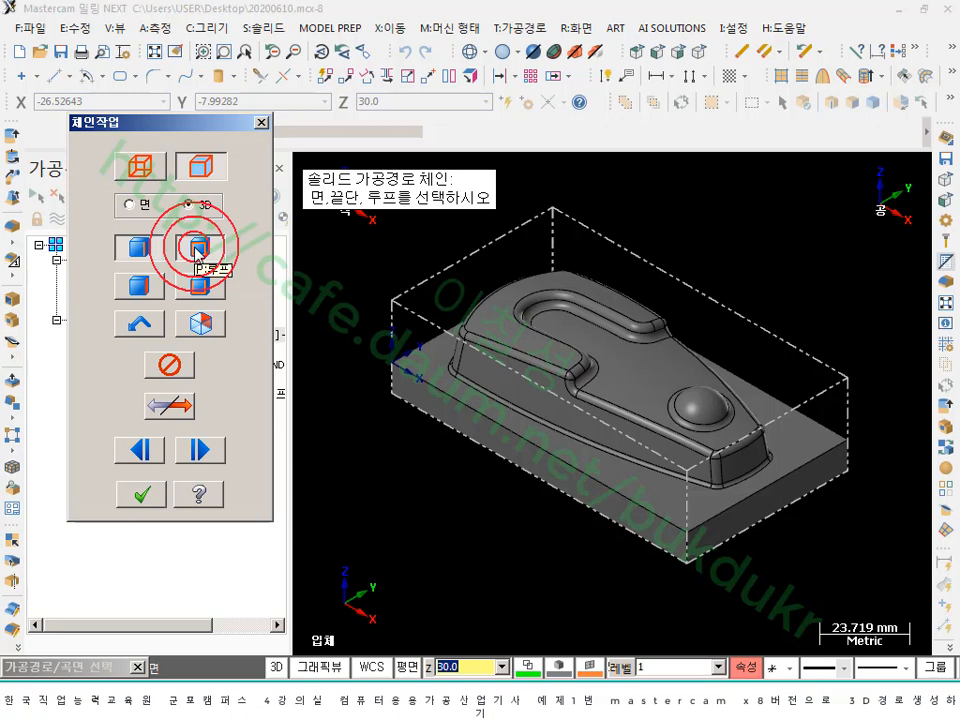
{"action": "left_click", "coordinate": [456, 402]}
{"action": "left_click", "coordinate": [455, 396]}
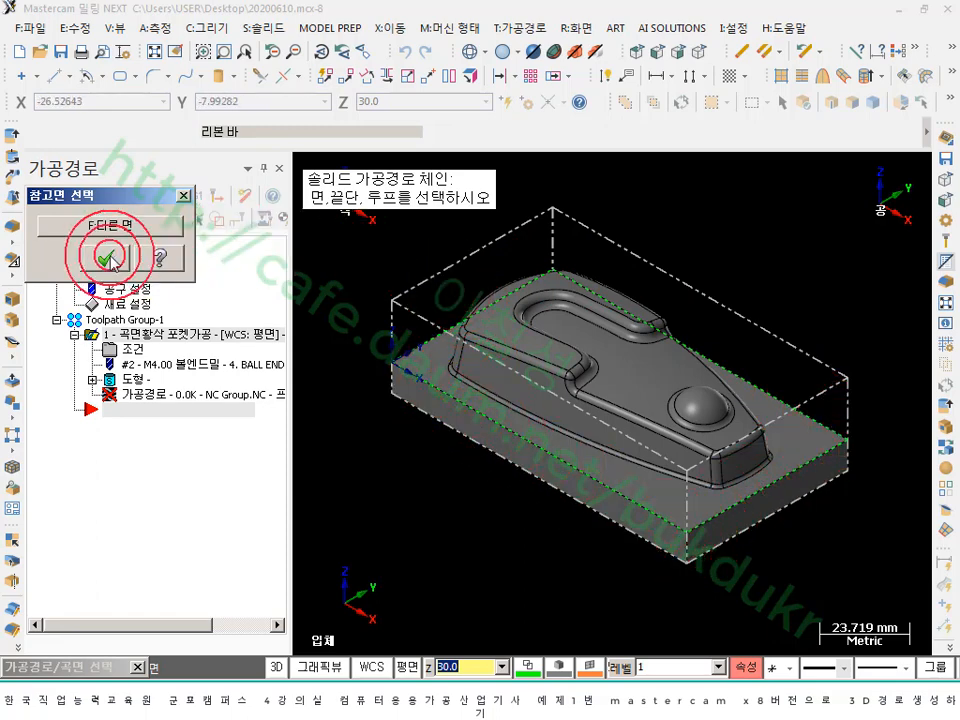
{"action": "left_click", "coordinate": [107, 259]}
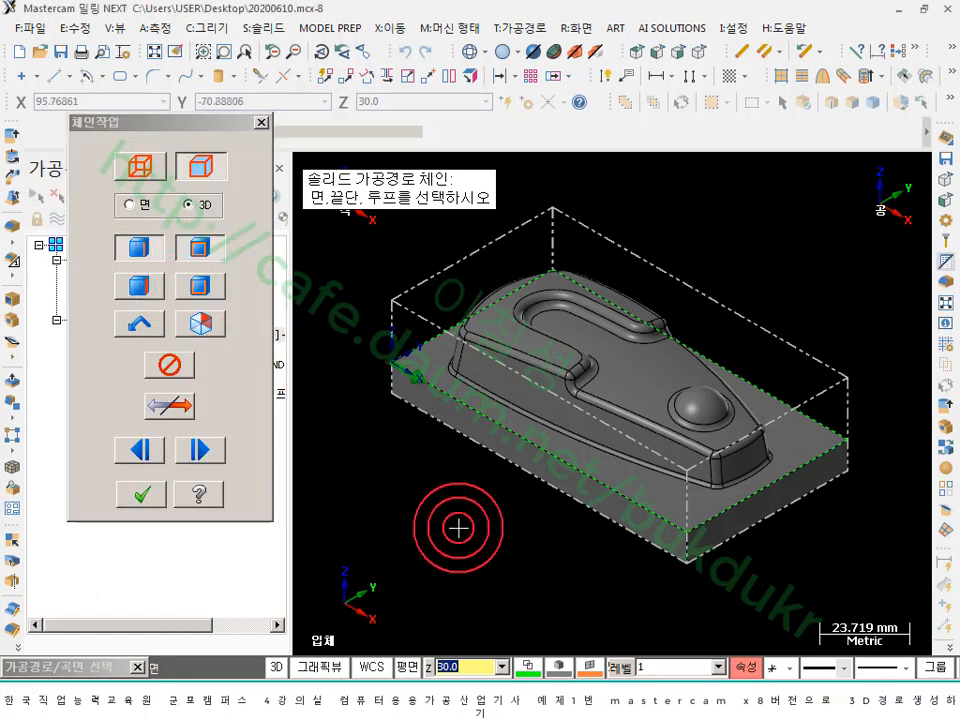
{"action": "left_click", "coordinate": [145, 490]}
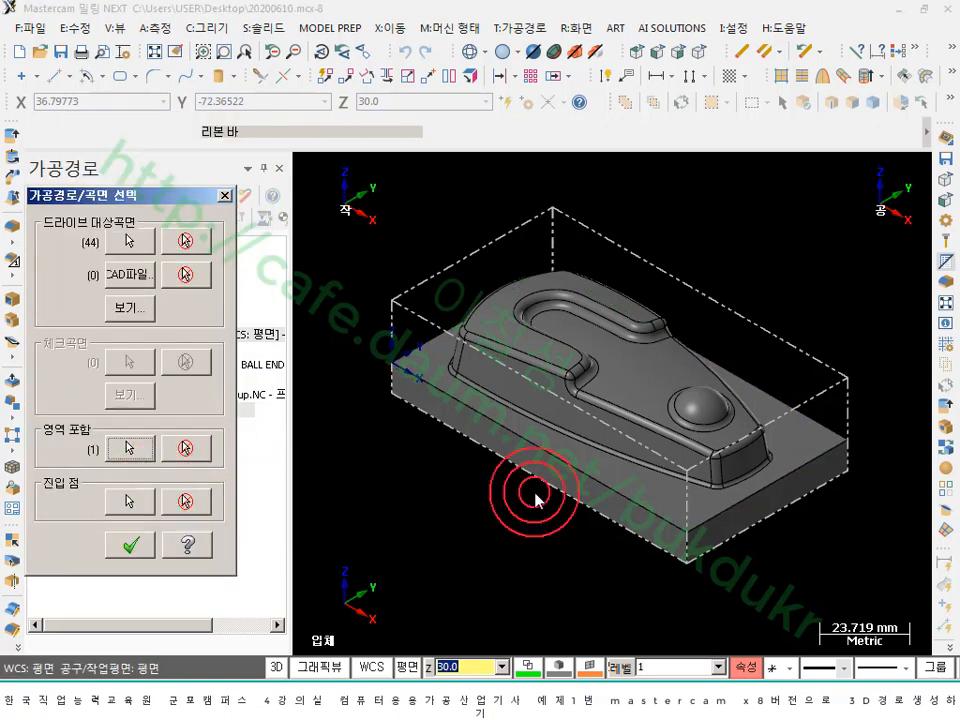
{"action": "left_click", "coordinate": [137, 545]}
- Choose the 12 mm flat endmill, tool 1, for the rough pocket toolpath and widen the tool name column
{"action": "left_click_drag", "start_coordinate": [327, 196], "coordinate": [416, 95]}
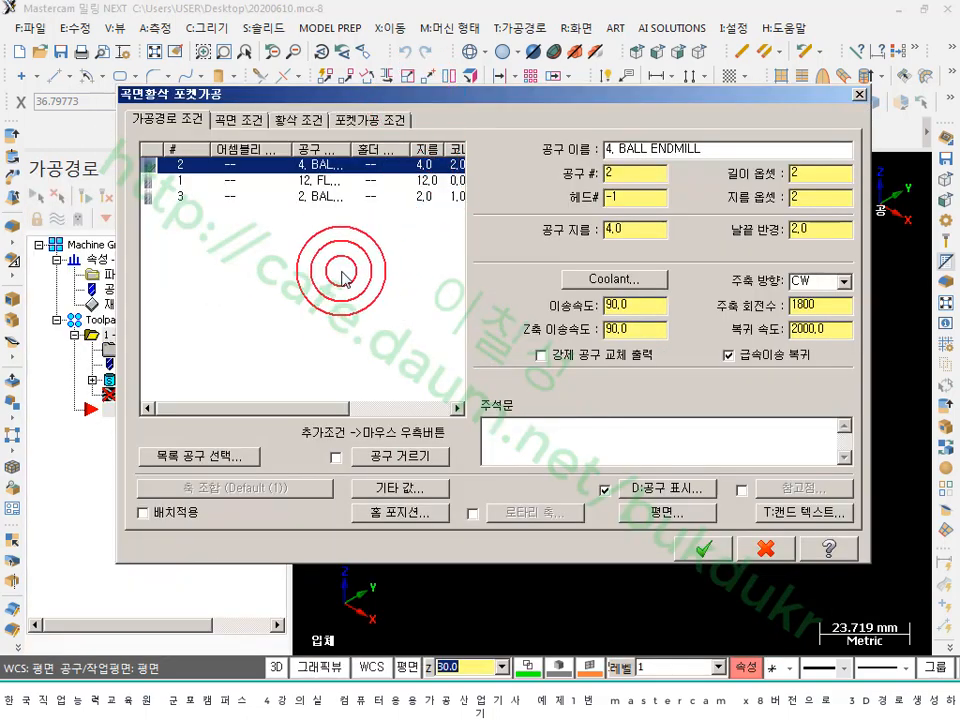
{"action": "left_click", "coordinate": [259, 182]}
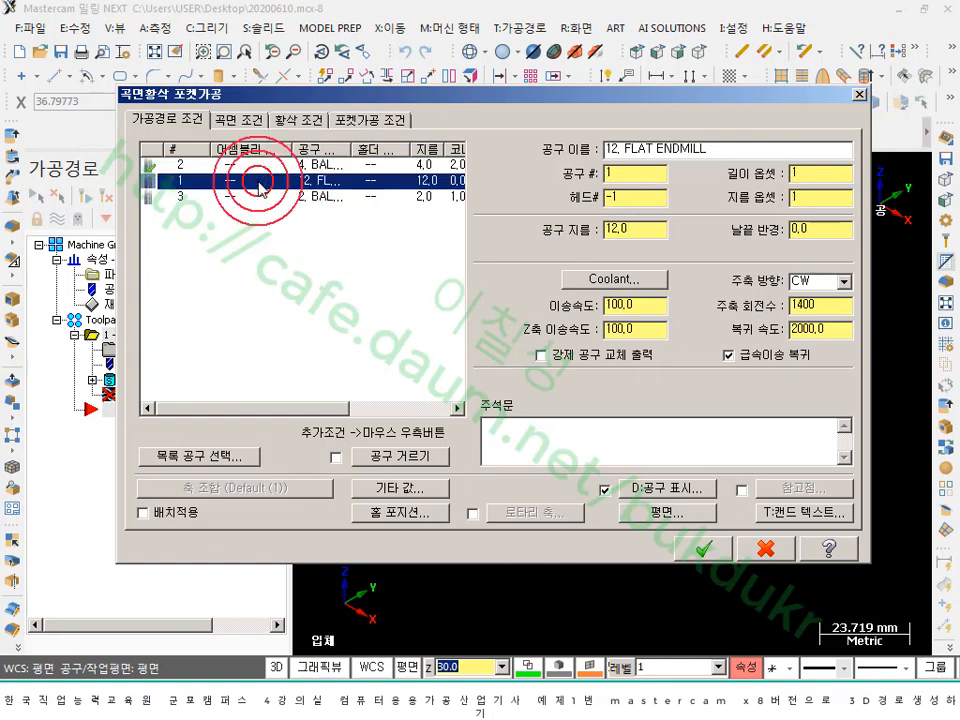
{"action": "left_click_drag", "start_coordinate": [294, 150], "coordinate": [238, 152]}
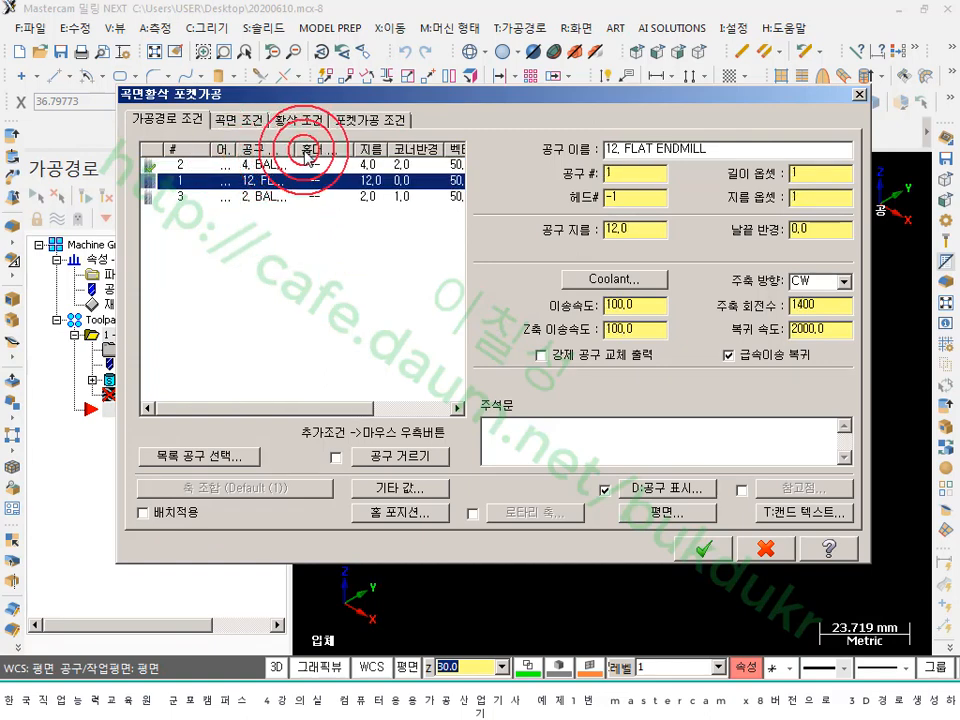
{"action": "left_click_drag", "start_coordinate": [300, 150], "coordinate": [355, 178]}
{"action": "left_click", "coordinate": [376, 276]}
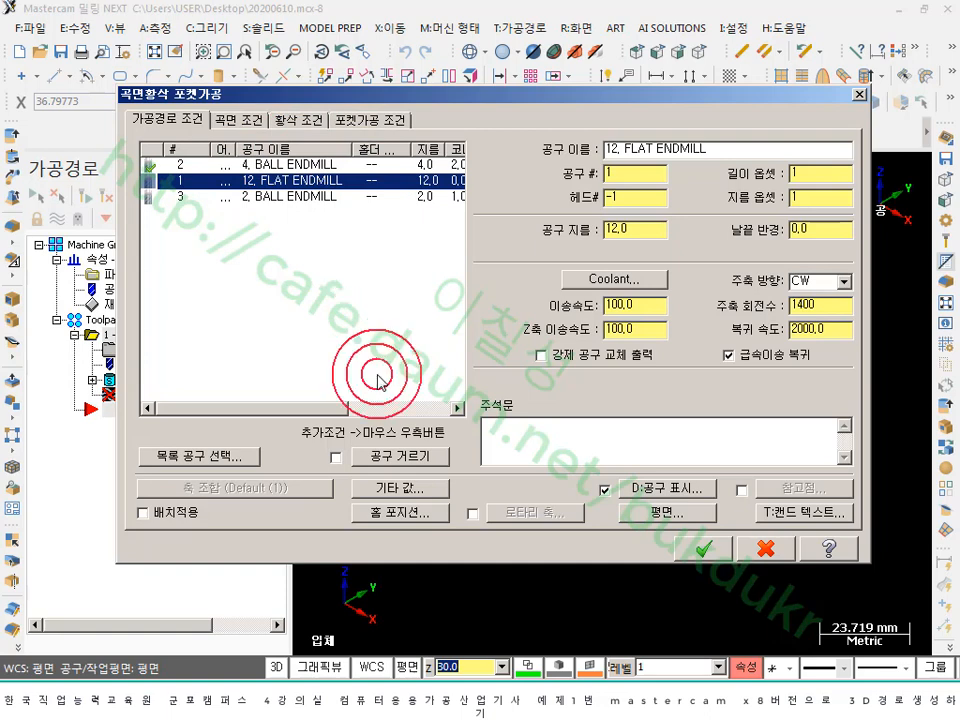
- Compare the flat endmill's feed rate and spindle speed with the roughing row of the NC cutting instruction sheet in Honeyview
{"action": "left_click", "coordinate": [356, 706]}
{"action": "mouse_move", "coordinate": [762, 335]}
{"action": "left_mouse_down"}
{"action": "mouse_move", "coordinate": [766, 348]}
{"action": "mouse_move", "coordinate": [557, 362]}
{"action": "mouse_move", "coordinate": [664, 253]}
{"action": "mouse_move", "coordinate": [868, 270]}
{"action": "mouse_move", "coordinate": [855, 355]}
{"action": "mouse_move", "coordinate": [760, 354]}
{"action": "left_mouse_up"}
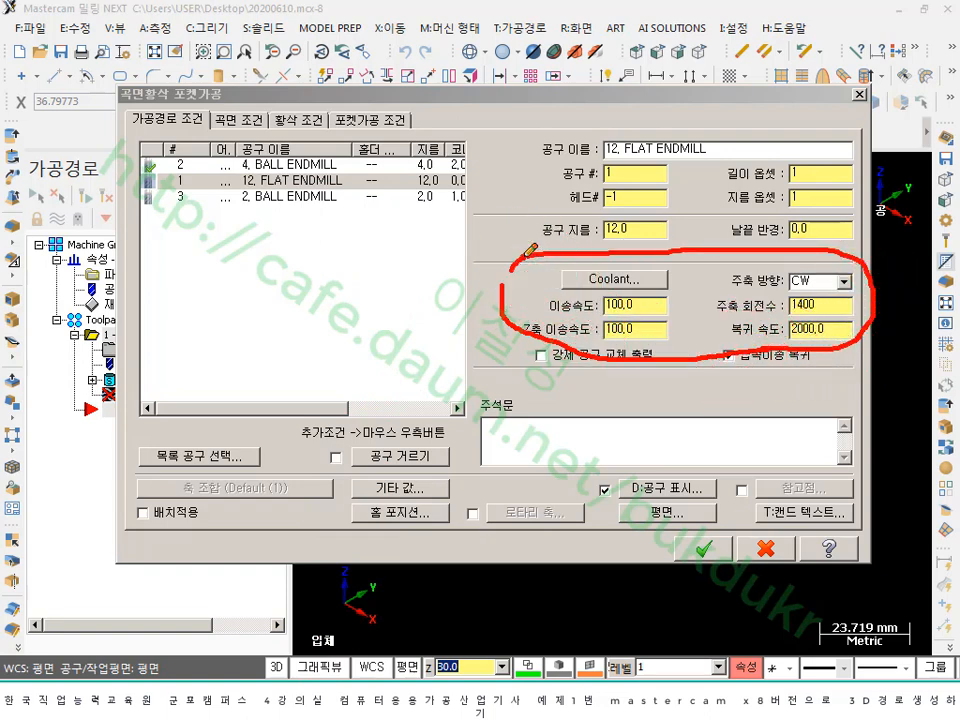
{"action": "left_click_drag", "start_coordinate": [503, 284], "coordinate": [507, 285]}
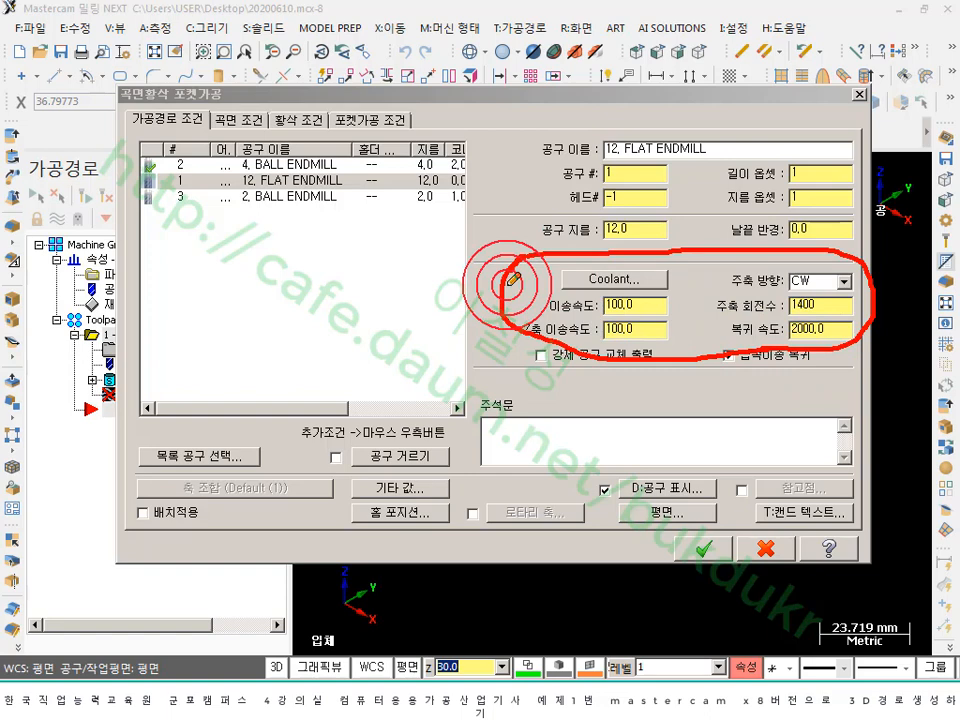
{"action": "right_click", "coordinate": [472, 328]}
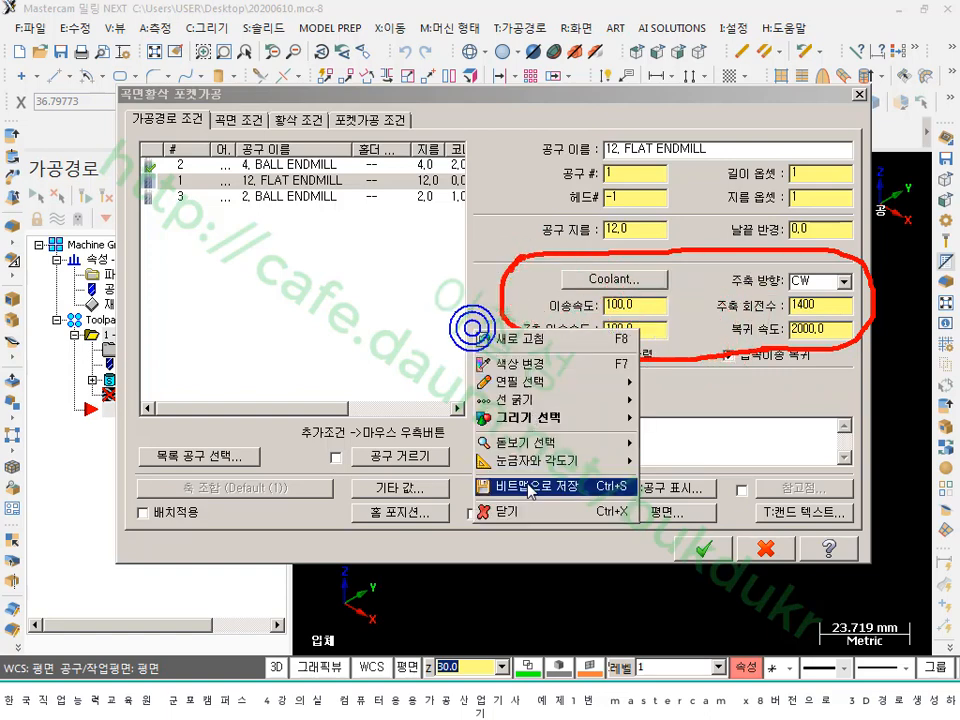
{"action": "left_click", "coordinate": [518, 511]}
{"action": "left_click", "coordinate": [256, 711]}
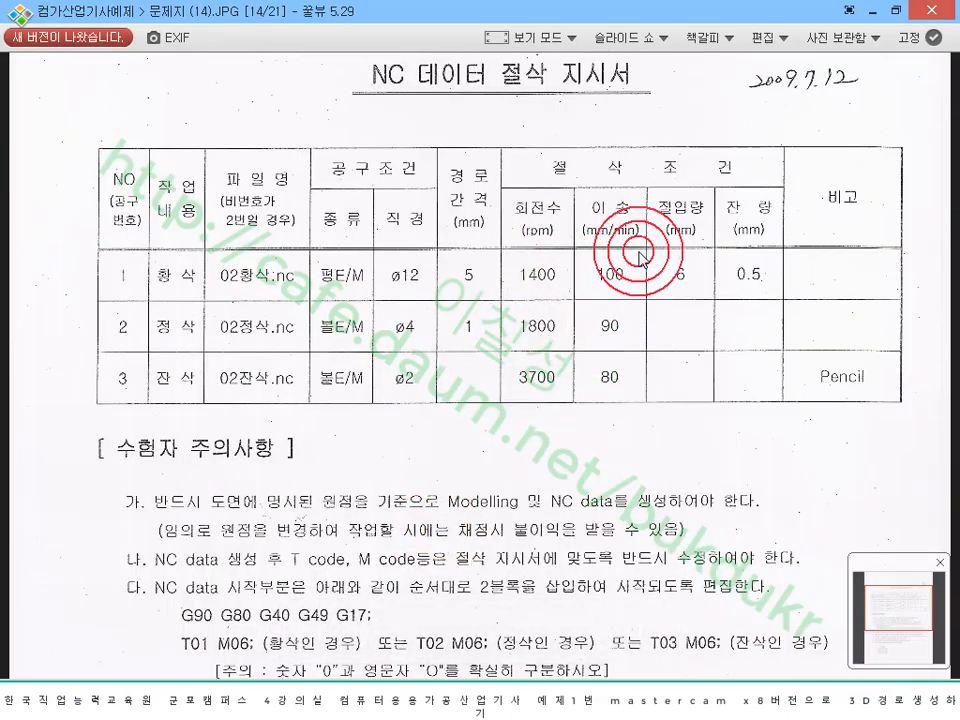
{"action": "left_click", "coordinate": [873, 14]}
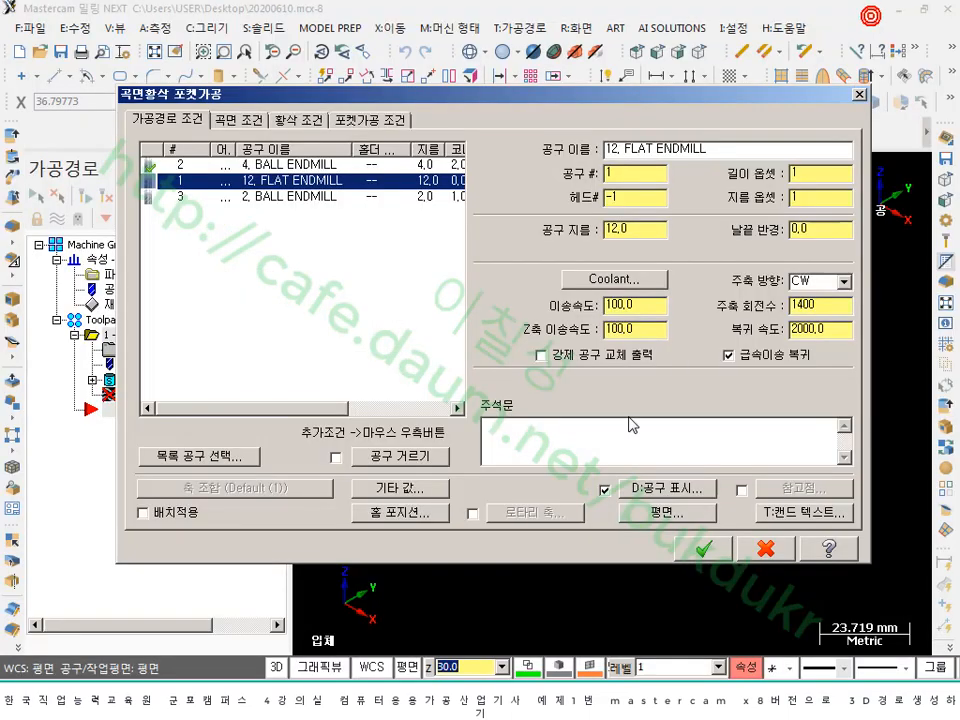
- Make the feed plane height absolute in the rough pocket toolpath's surface parameters
{"action": "left_click", "coordinate": [246, 124]}
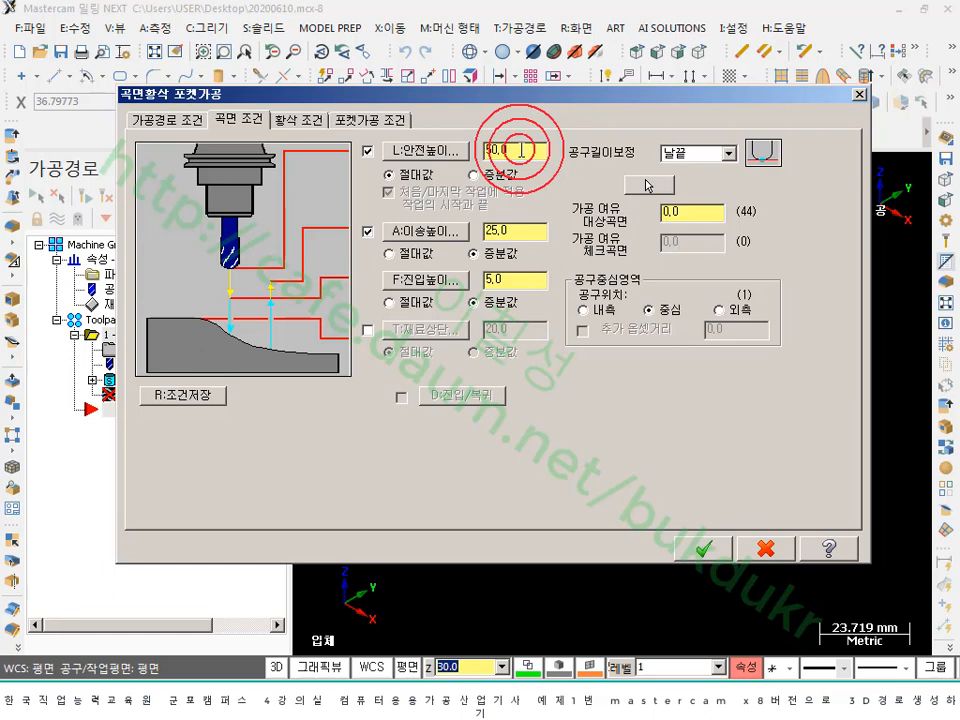
{"action": "left_click", "coordinate": [503, 235]}
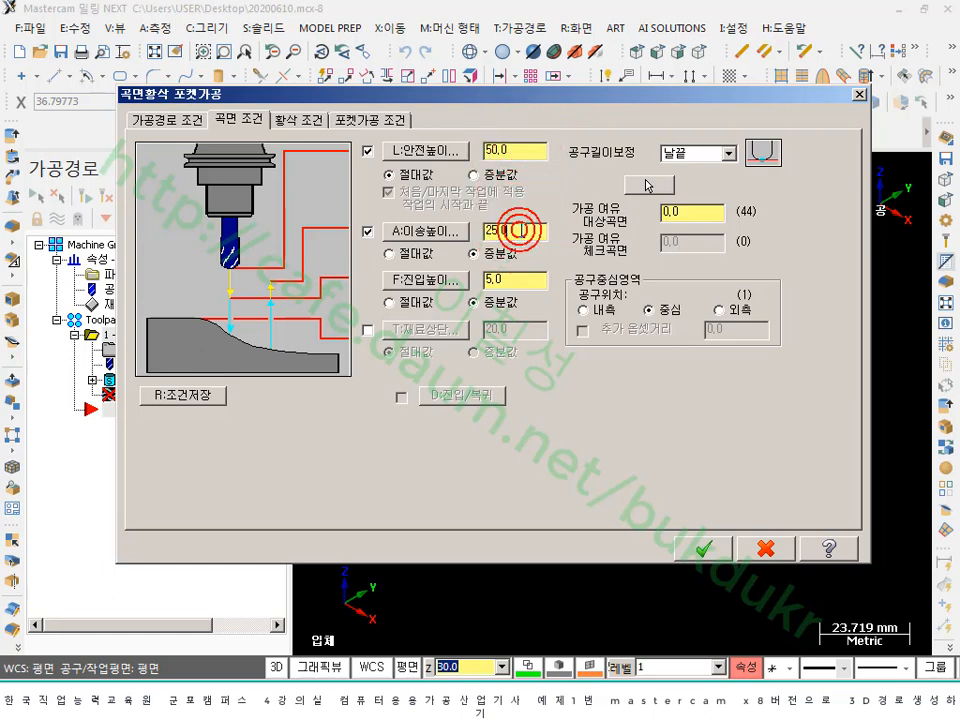
{"action": "left_click", "coordinate": [181, 348]}
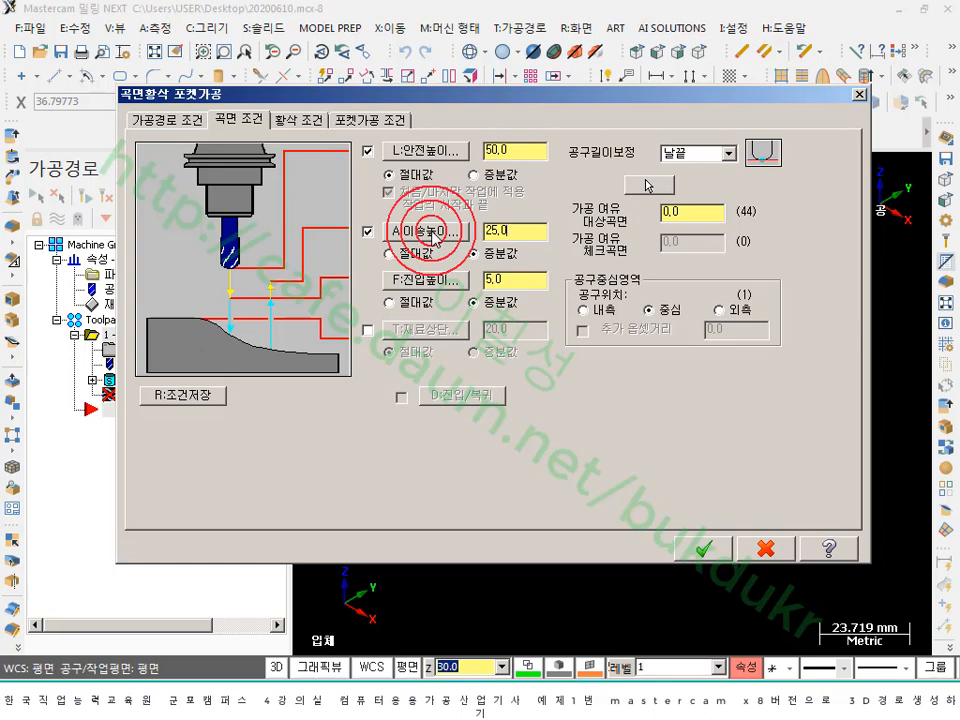
{"action": "left_click", "coordinate": [505, 230]}
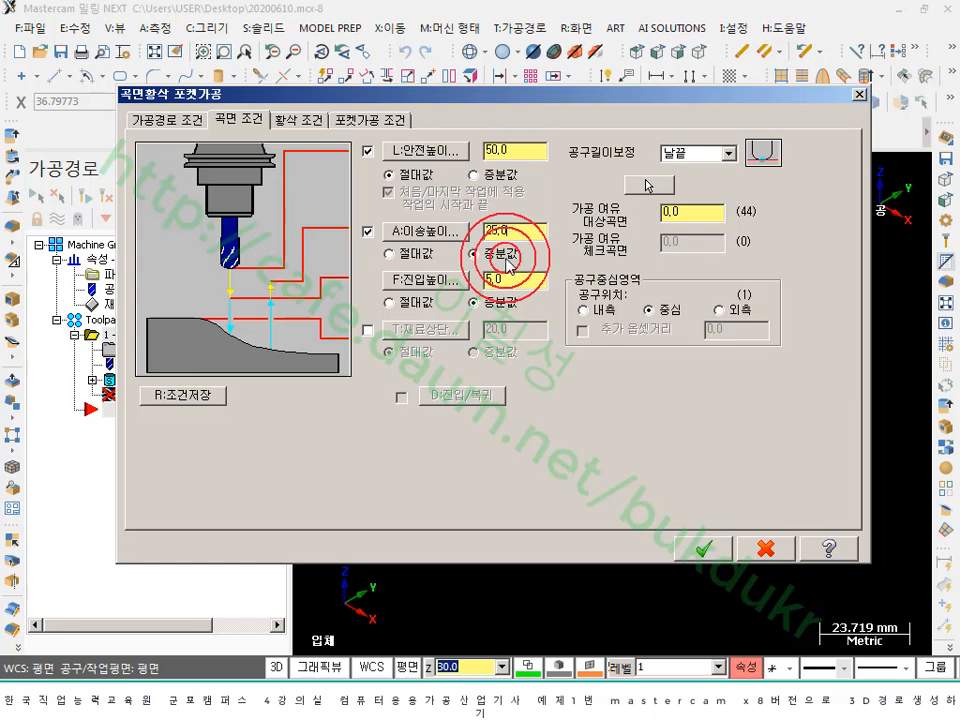
{"action": "left_click", "coordinate": [392, 254]}
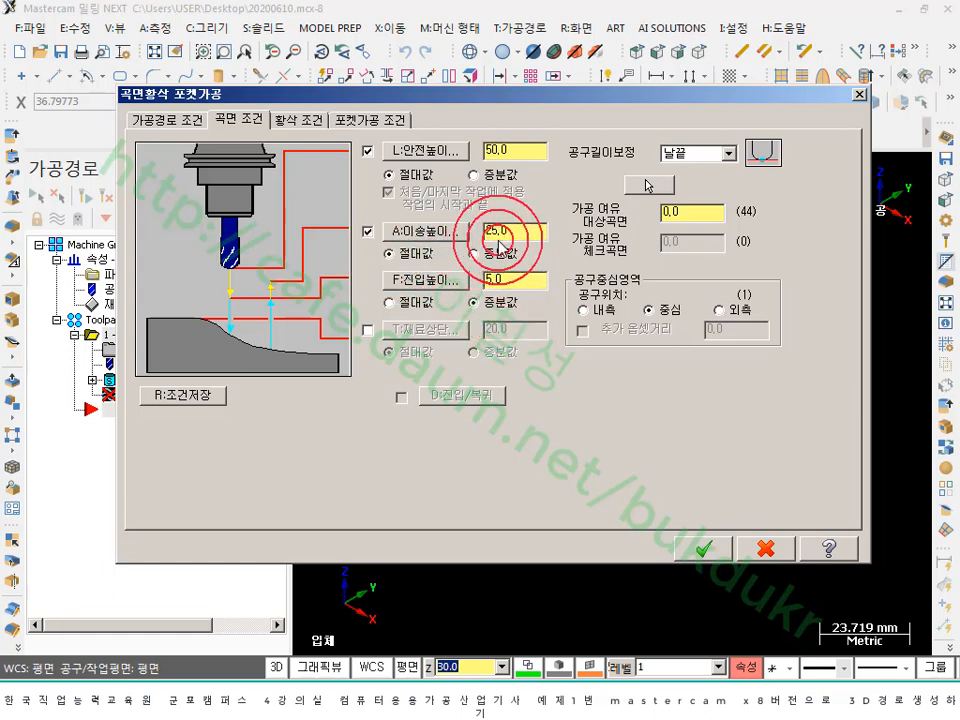
- Try to take the feed plane height from a point on the end of the model's raised upper rib
{"action": "left_click", "coordinate": [438, 232]}
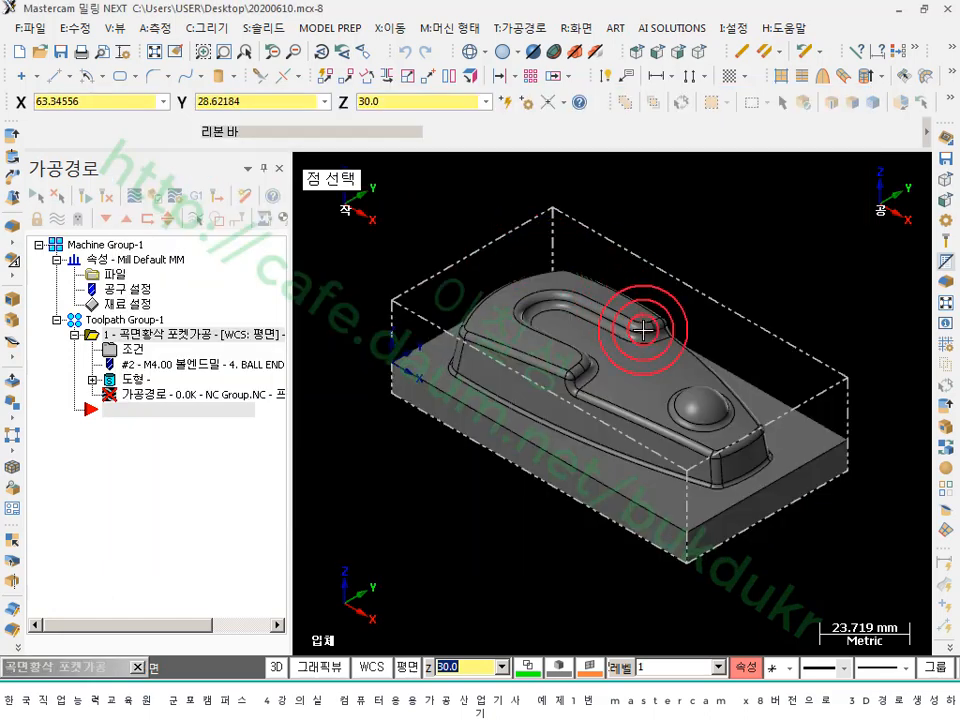
{"action": "scroll", "coordinate": [645, 355], "scroll_direction": "up", "scroll_amount": 1}
{"action": "scroll", "coordinate": [641, 350], "scroll_direction": "up", "scroll_amount": 4}
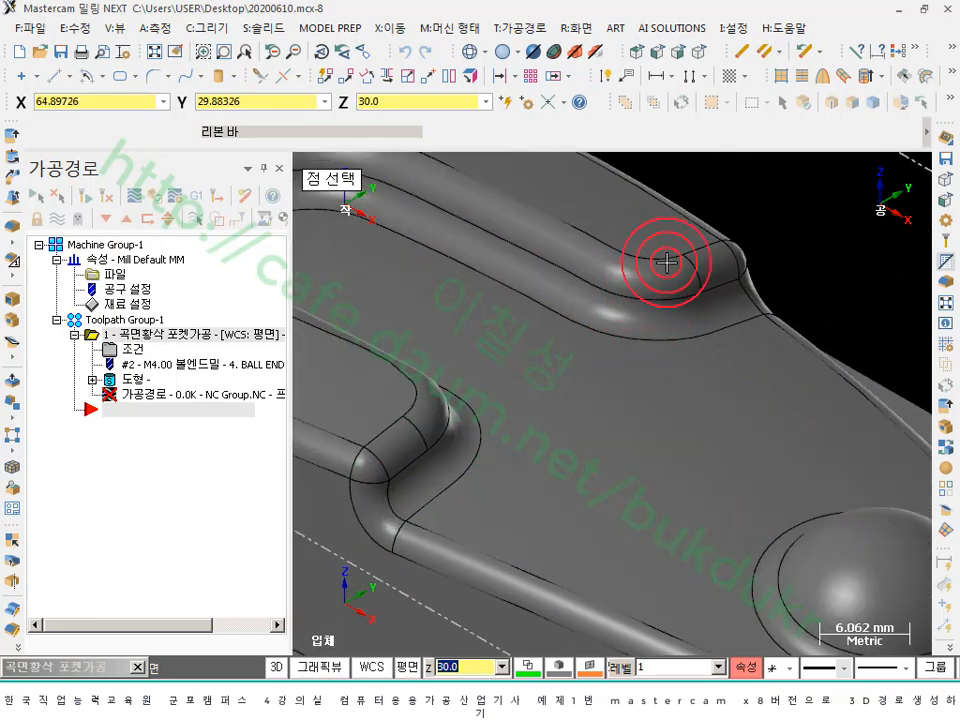
{"action": "left_click", "coordinate": [683, 262]}
{"action": "left_click", "coordinate": [506, 244]}
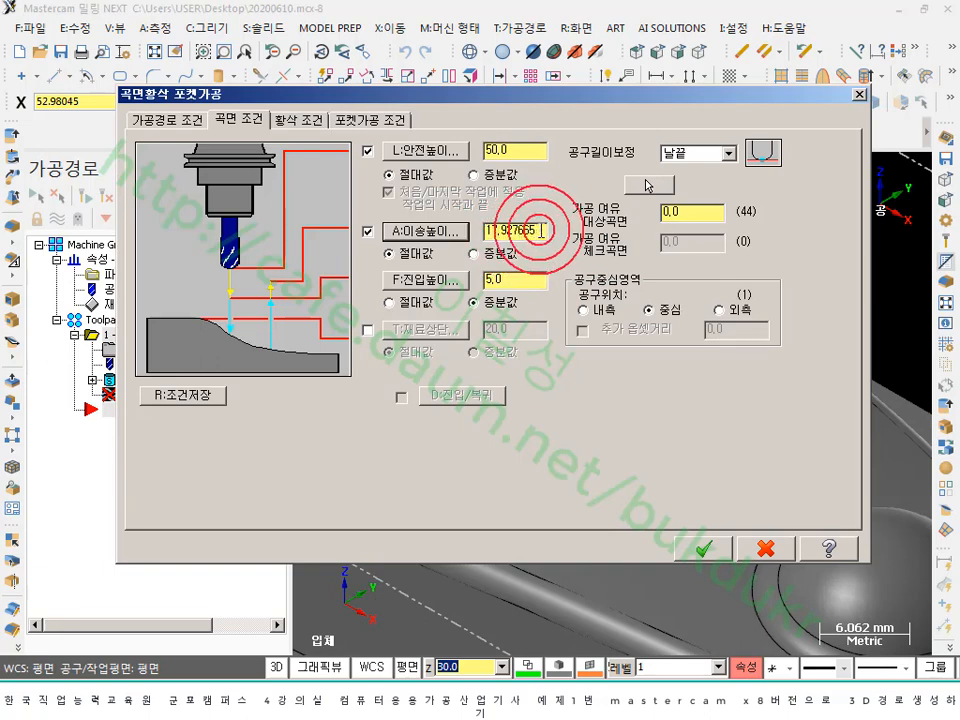
- Set the rough pocket toolpath's feed plane height to 25 mm
{"action": "left_click_drag", "start_coordinate": [540, 231], "coordinate": [476, 232]}
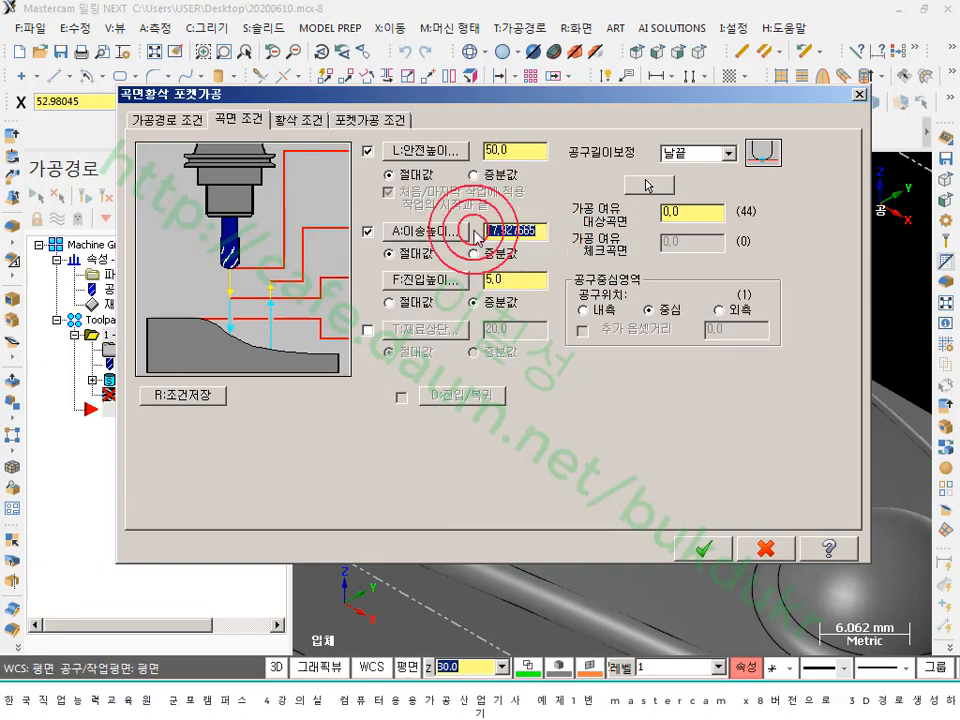
{"action": "type", "text": "25"}
{"action": "left_click", "coordinate": [521, 230]}
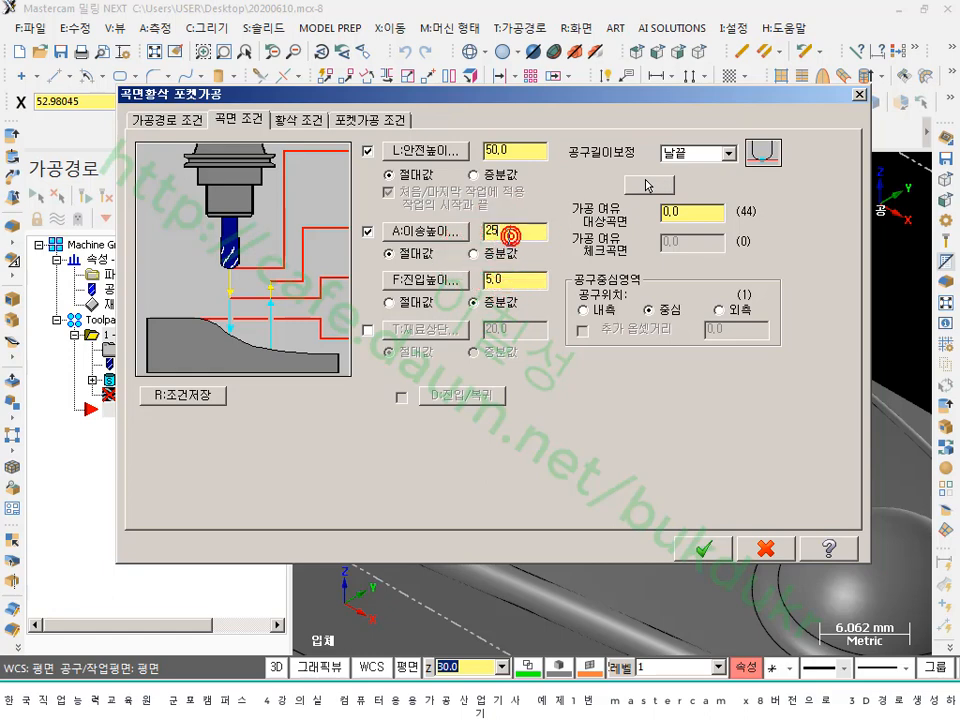
{"action": "left_click", "coordinate": [505, 236]}
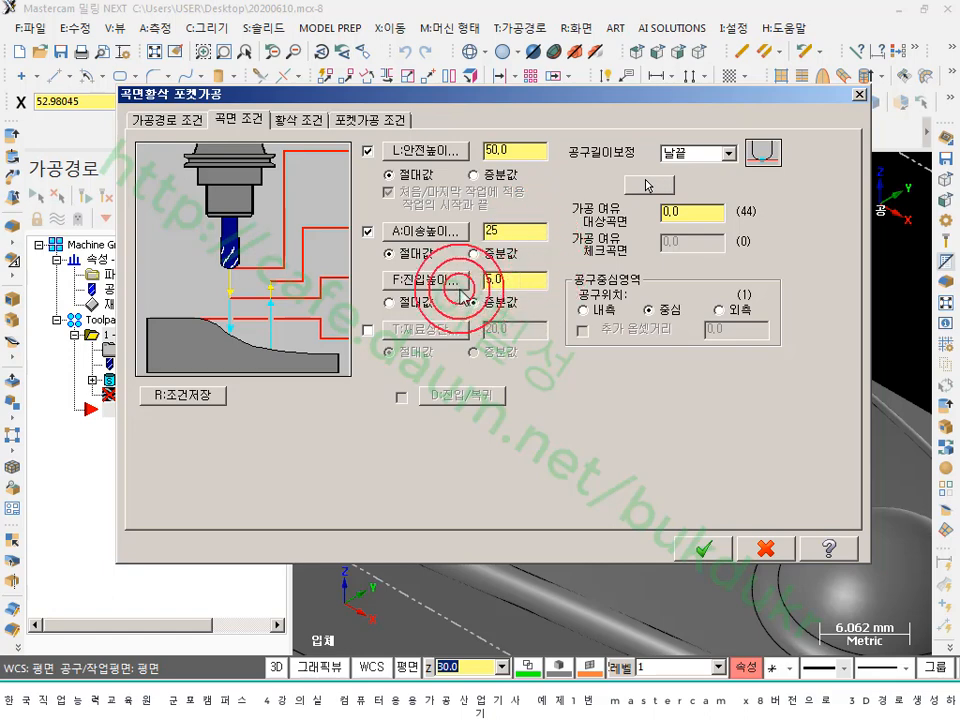
{"action": "left_click", "coordinate": [511, 284]}
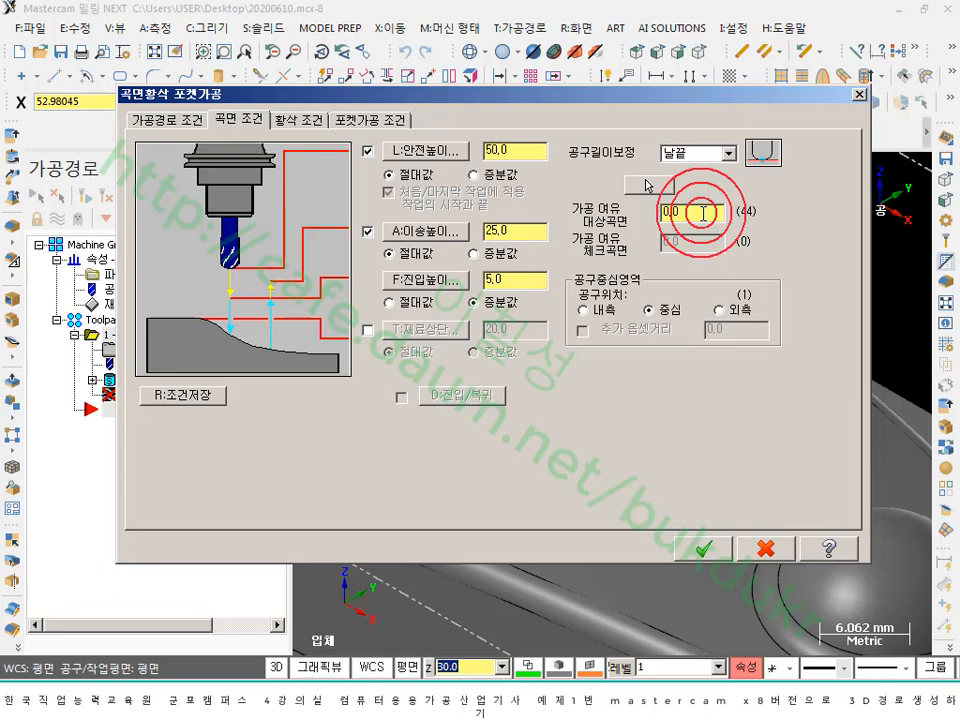
- Look up the roughing allowance in Honeyview's NC cutting instruction sheet and set the stock to leave on the drive surfaces to 0.5 mm
{"action": "left_click", "coordinate": [287, 704]}
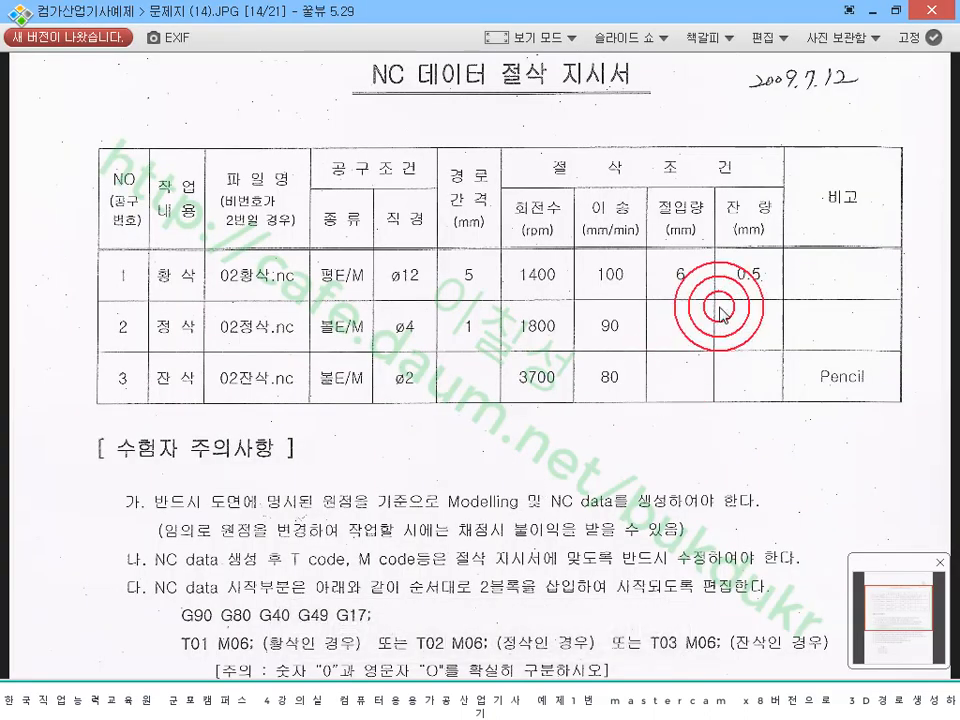
{"action": "left_click", "coordinate": [358, 701]}
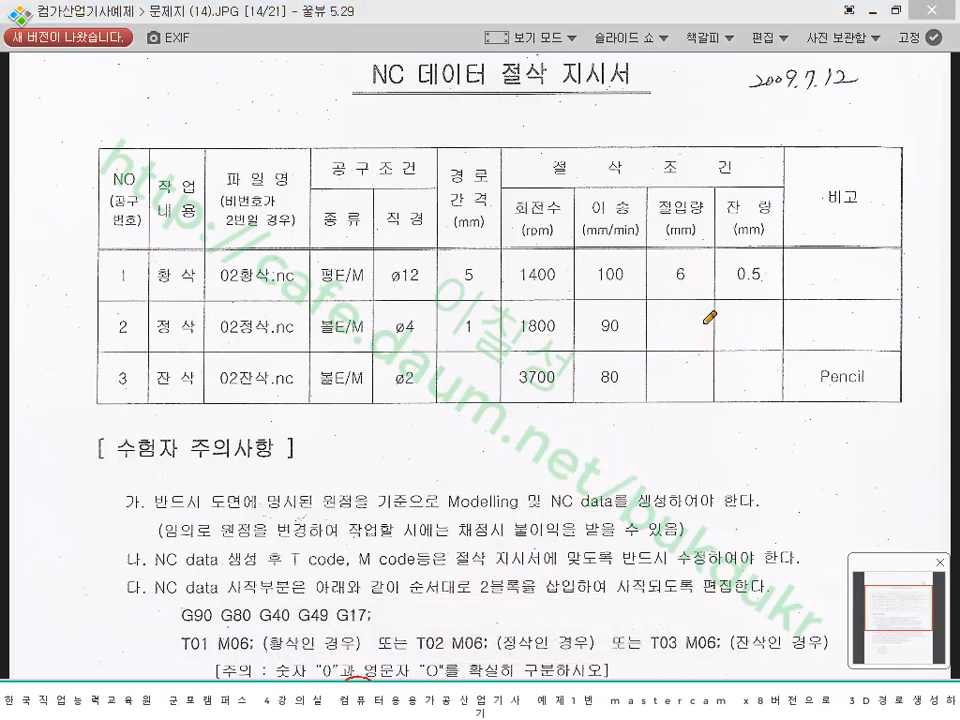
{"action": "mouse_move", "coordinate": [768, 297]}
{"action": "left_mouse_down"}
{"action": "mouse_move", "coordinate": [728, 293]}
{"action": "mouse_move", "coordinate": [785, 273]}
{"action": "mouse_move", "coordinate": [763, 298]}
{"action": "left_mouse_up"}
{"action": "right_click", "coordinate": [537, 395]}
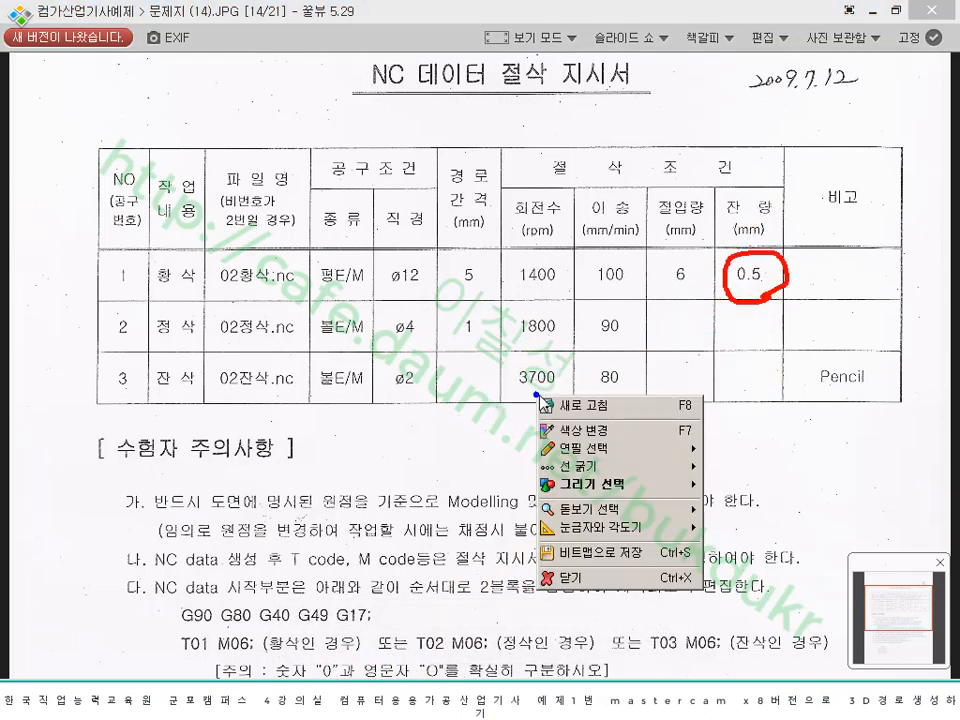
{"action": "left_click", "coordinate": [571, 573]}
{"action": "left_click", "coordinate": [321, 702]}
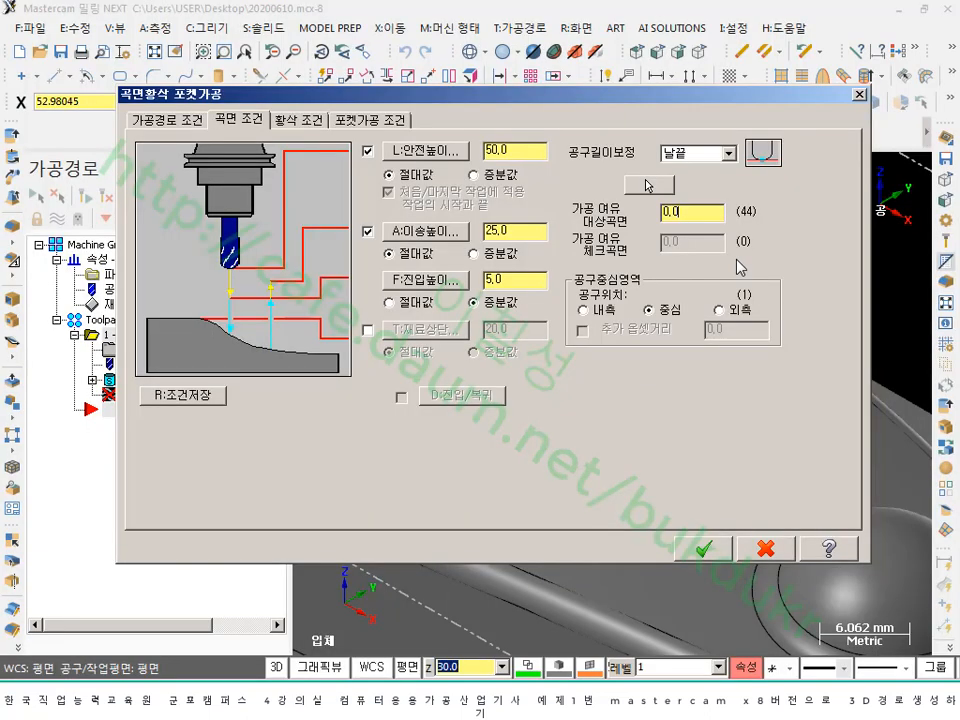
{"action": "left_click", "coordinate": [705, 212]}
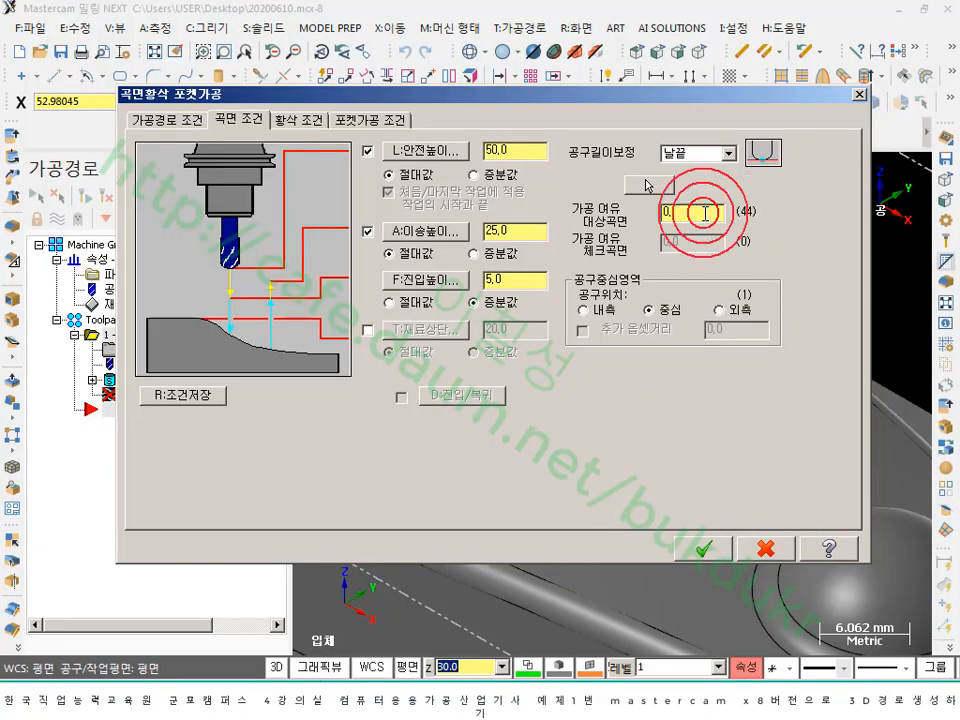
{"action": "type", "text": "5"}
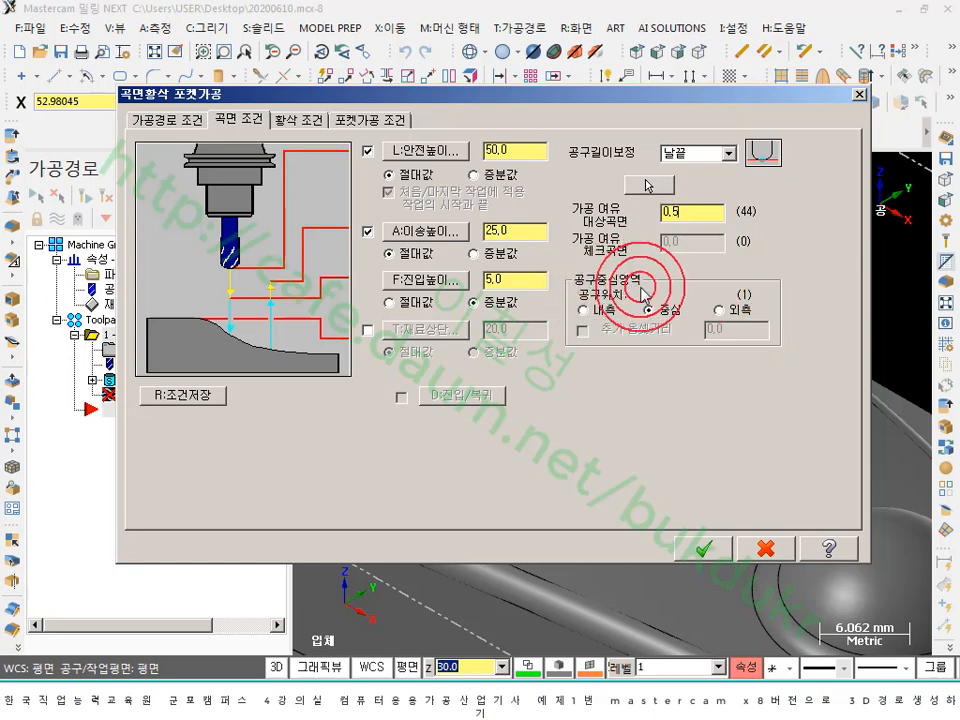
{"action": "mouse_move", "coordinate": [718, 337]}
{"action": "left_mouse_down"}
{"action": "mouse_move", "coordinate": [562, 318]}
{"action": "mouse_move", "coordinate": [716, 266]}
{"action": "mouse_move", "coordinate": [712, 344]}
{"action": "left_mouse_up"}
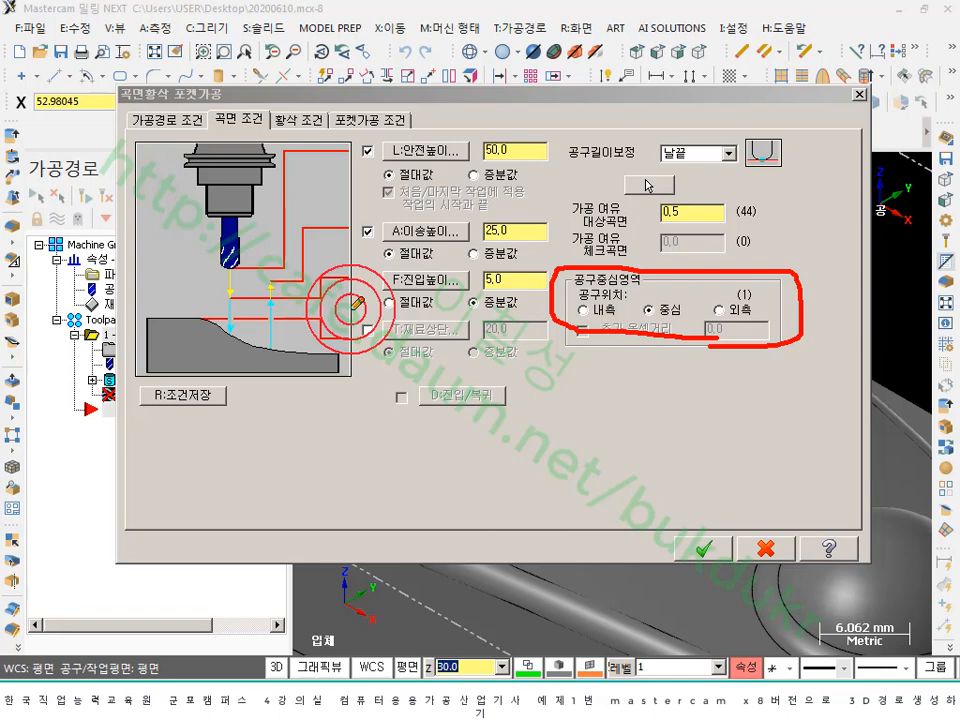
{"action": "mouse_move", "coordinate": [513, 395]}
{"action": "left_mouse_down"}
{"action": "mouse_move", "coordinate": [782, 478]}
{"action": "mouse_move", "coordinate": [514, 489]}
{"action": "mouse_move", "coordinate": [514, 396]}
{"action": "left_mouse_up"}
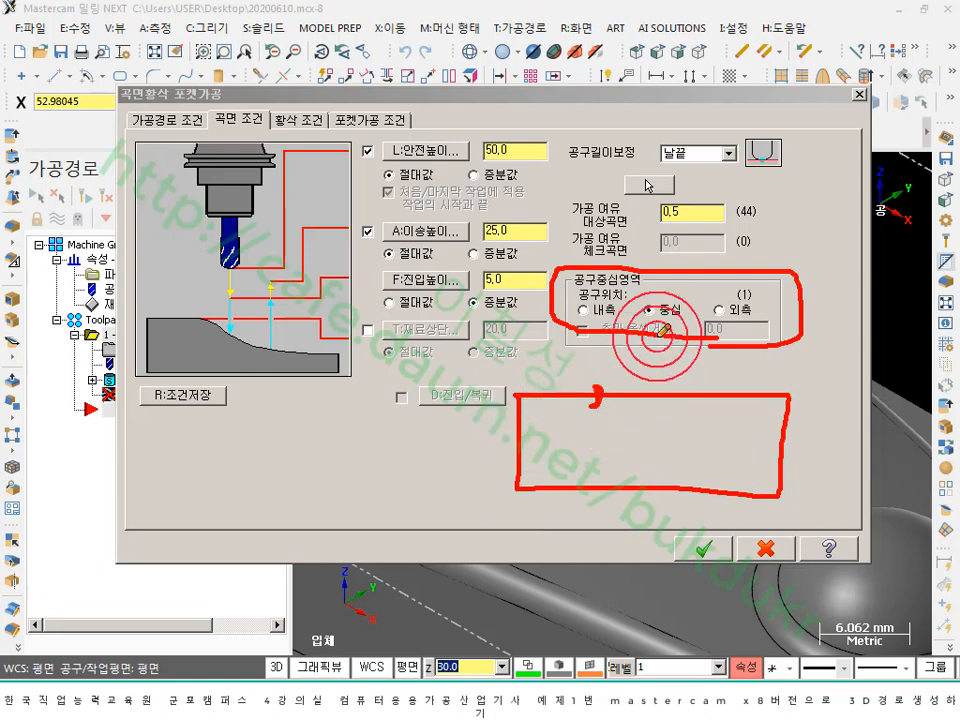
{"action": "left_click_drag", "start_coordinate": [660, 333], "coordinate": [668, 325]}
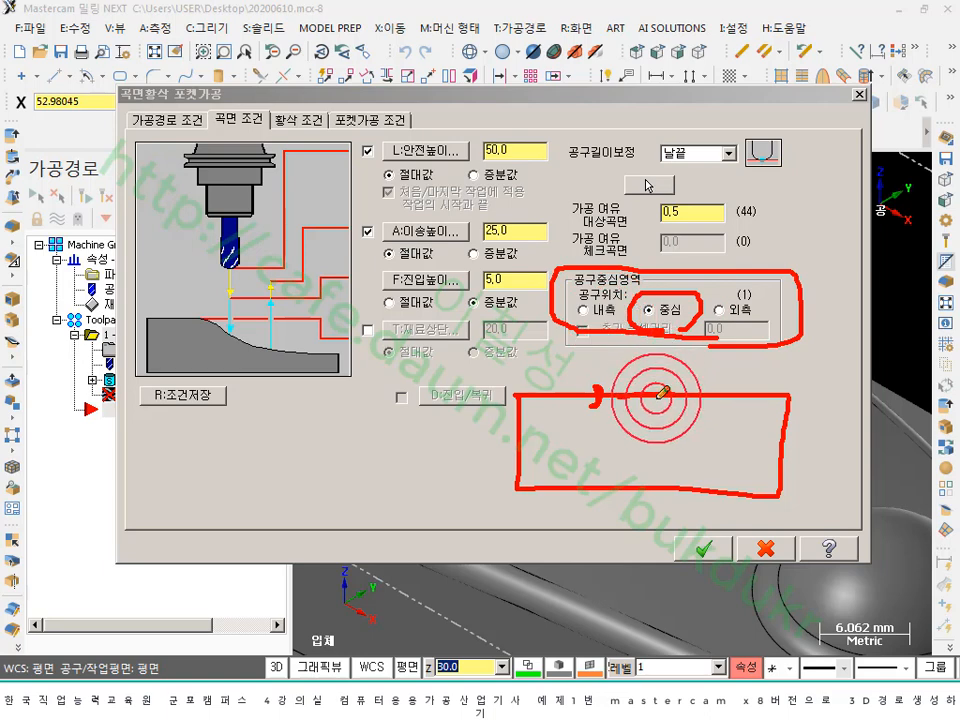
{"action": "mouse_move", "coordinate": [608, 401]}
{"action": "left_mouse_down"}
{"action": "mouse_move", "coordinate": [746, 412]}
{"action": "mouse_move", "coordinate": [756, 478]}
{"action": "mouse_move", "coordinate": [600, 482]}
{"action": "mouse_move", "coordinate": [524, 440]}
{"action": "mouse_move", "coordinate": [641, 411]}
{"action": "left_mouse_up"}
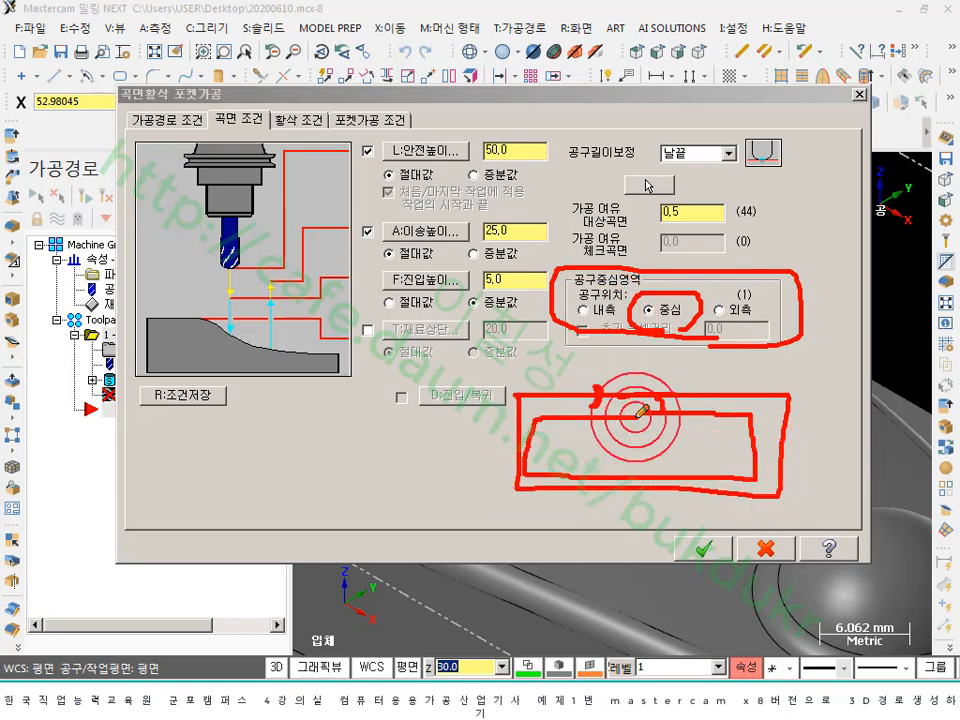
{"action": "left_click_drag", "start_coordinate": [715, 321], "coordinate": [767, 320]}
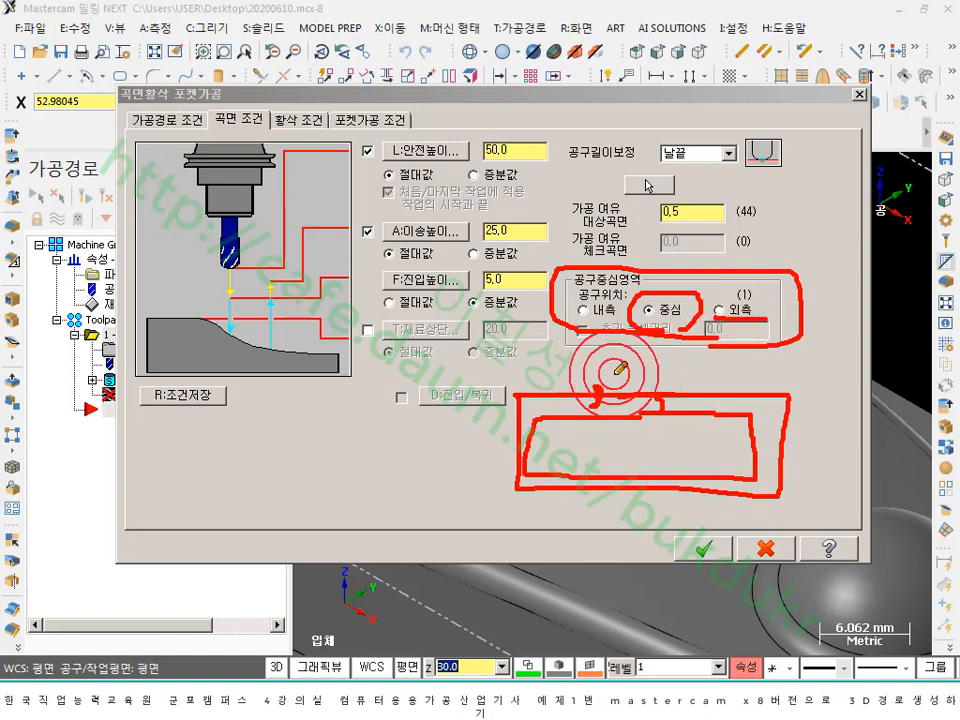
{"action": "mouse_move", "coordinate": [614, 376]}
{"action": "left_mouse_down"}
{"action": "mouse_move", "coordinate": [797, 376]}
{"action": "mouse_move", "coordinate": [804, 459]}
{"action": "mouse_move", "coordinate": [696, 508]}
{"action": "mouse_move", "coordinate": [495, 510]}
{"action": "mouse_move", "coordinate": [505, 381]}
{"action": "left_mouse_up"}
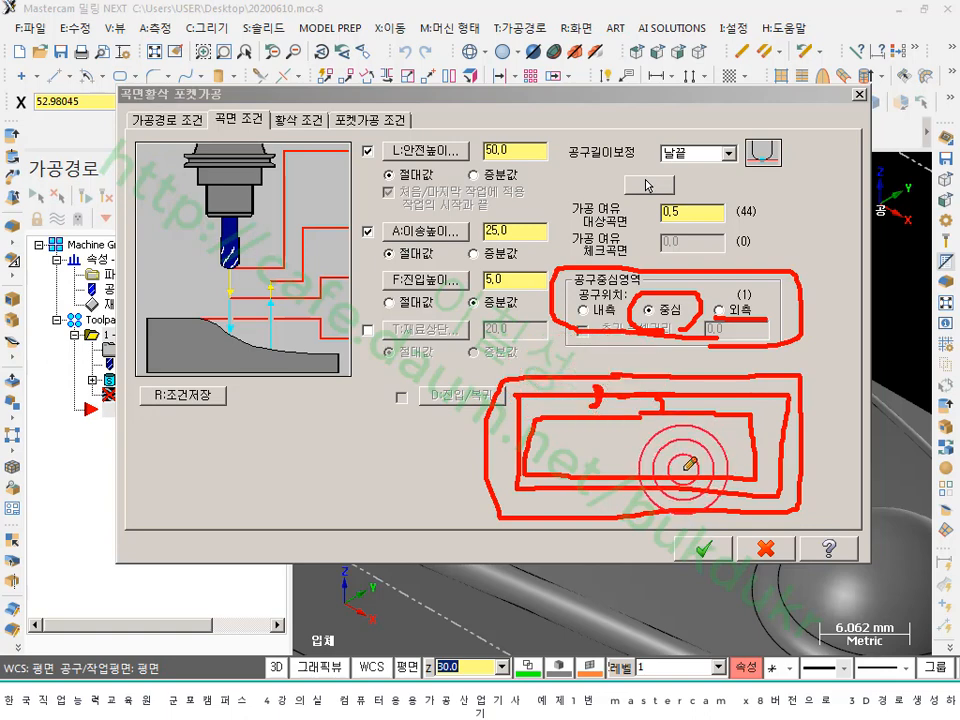
{"action": "left_click_drag", "start_coordinate": [640, 292], "coordinate": [686, 292]}
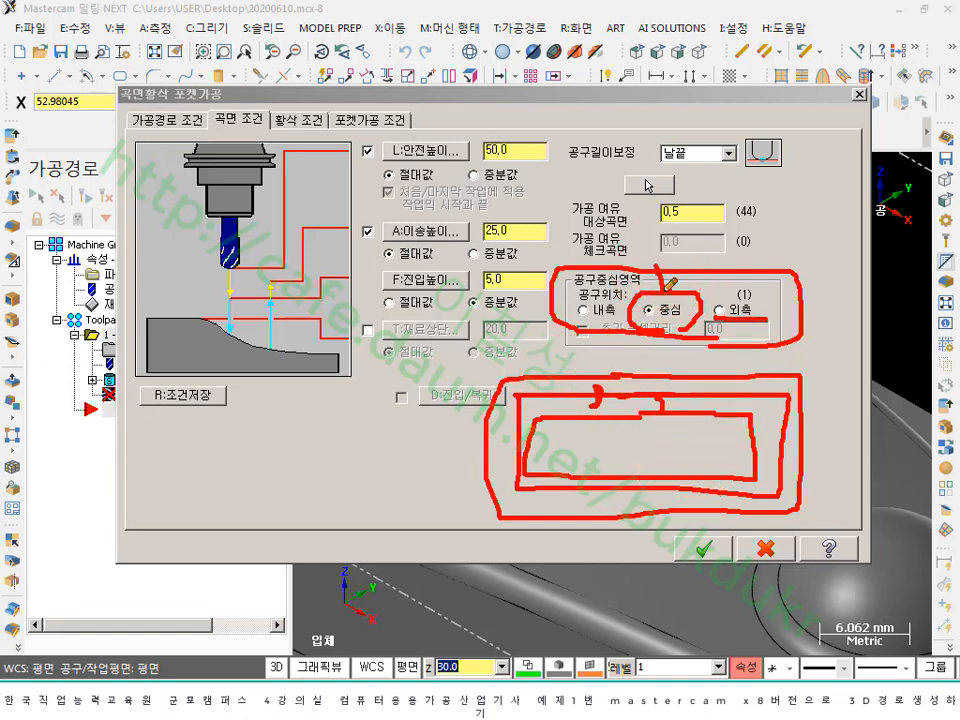
{"action": "right_click", "coordinate": [578, 366]}
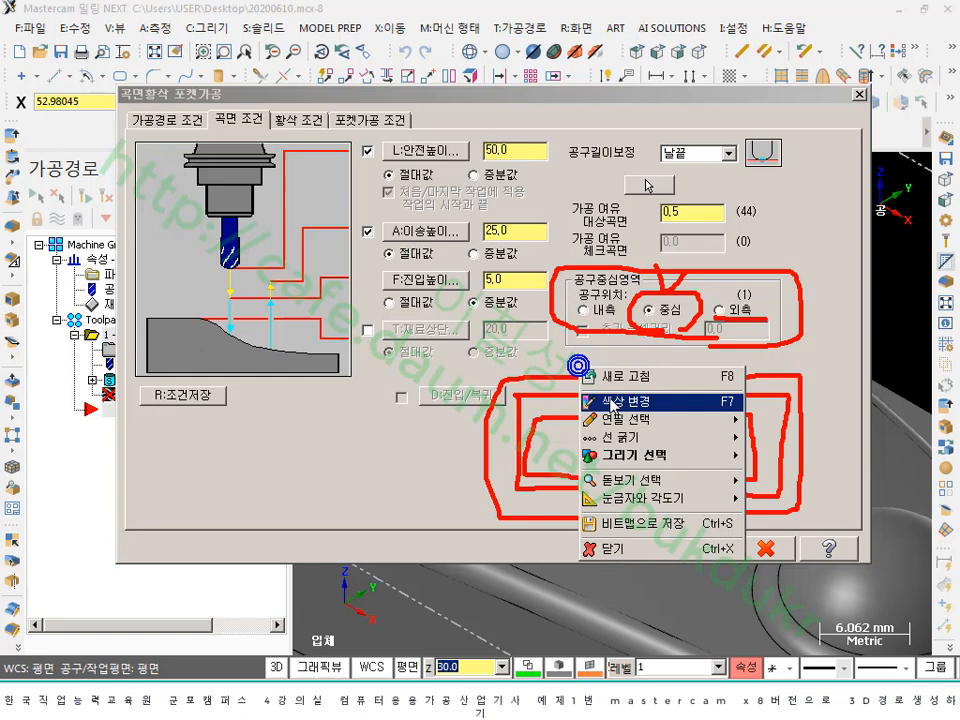
{"action": "left_click", "coordinate": [590, 548]}
- Set the rough pocket toolpath's cut tolerance to 0.1 in the rough parameters
{"action": "left_click", "coordinate": [305, 122]}
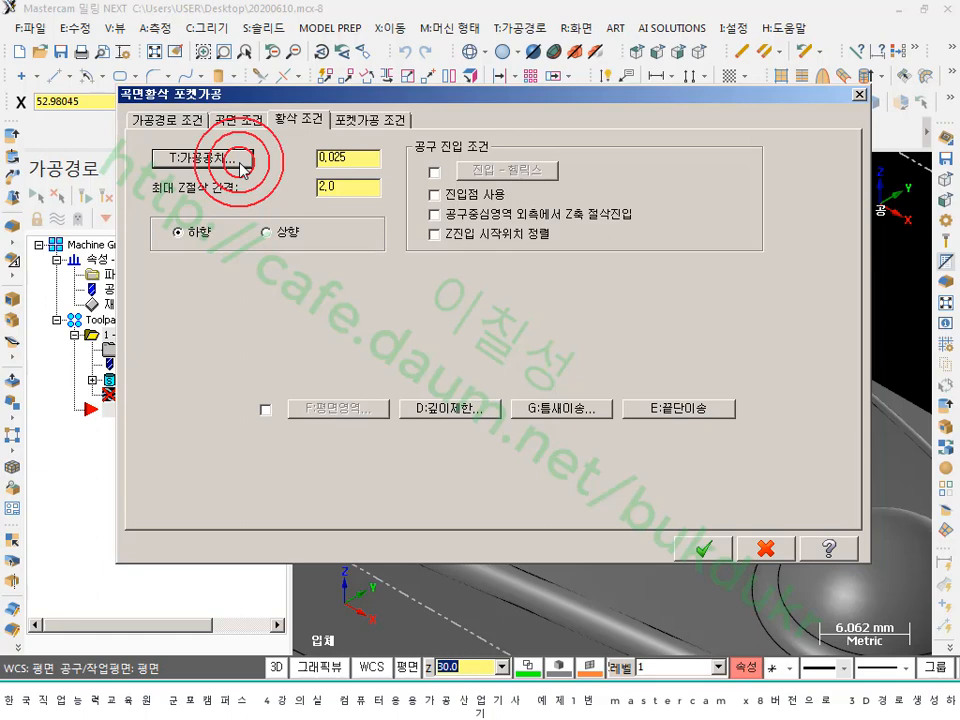
{"action": "double_click", "coordinate": [368, 159]}
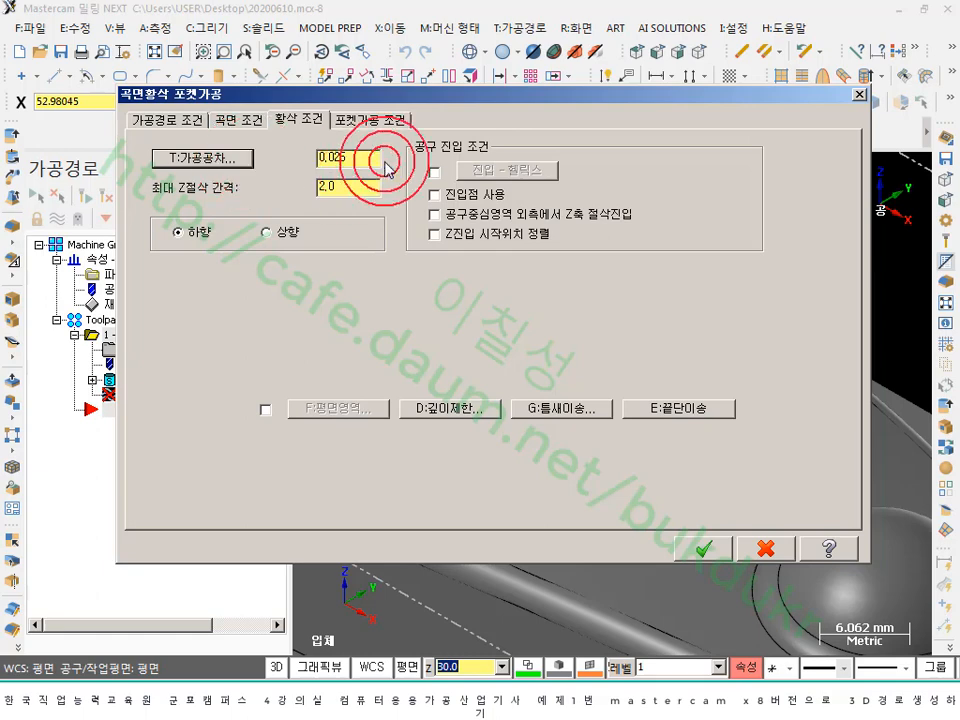
{"action": "left_click", "coordinate": [240, 119]}
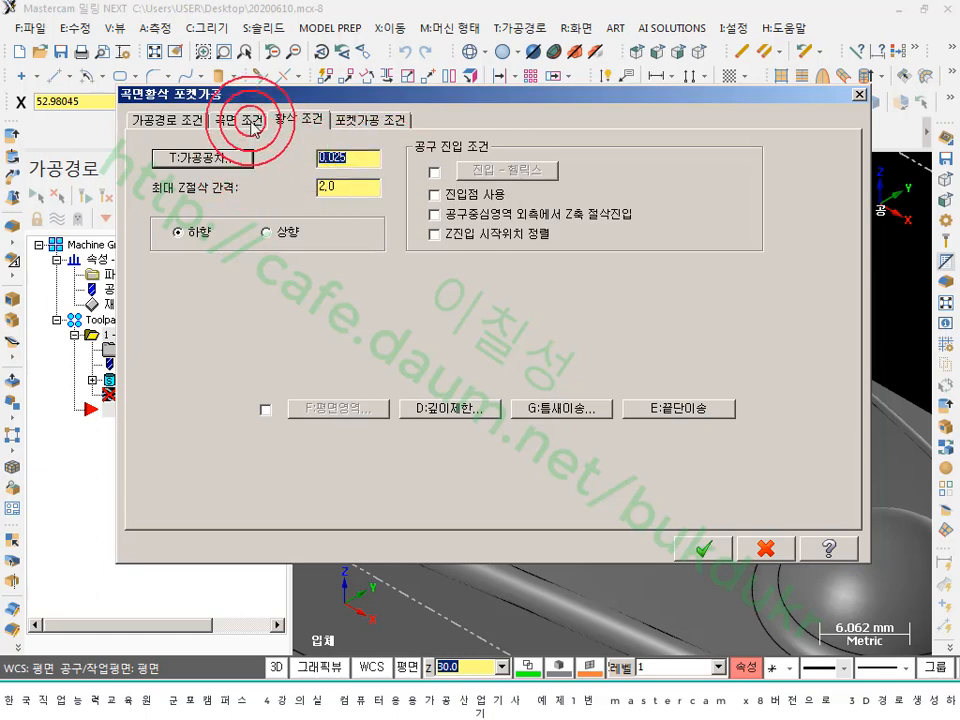
{"action": "left_click", "coordinate": [690, 212]}
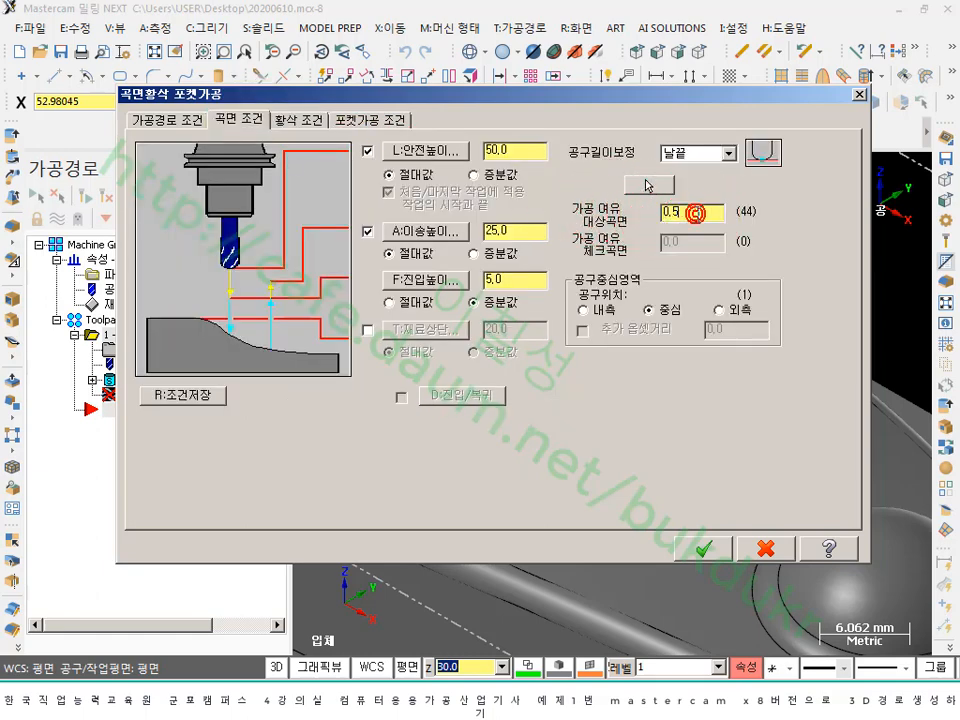
{"action": "double_click", "coordinate": [692, 214]}
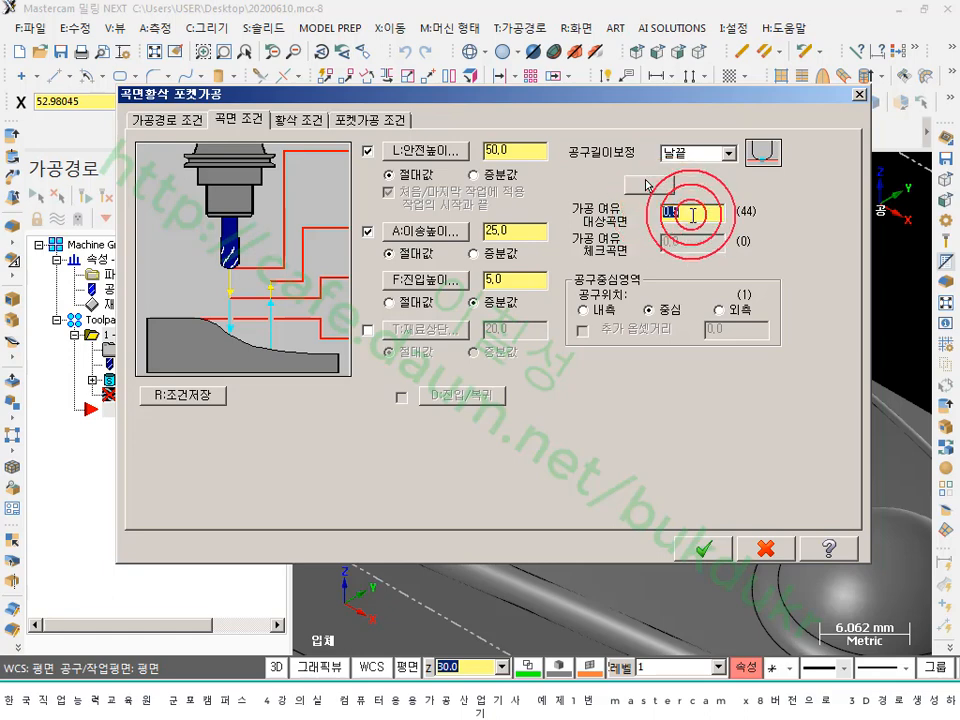
{"action": "left_click", "coordinate": [300, 119]}
{"action": "left_click", "coordinate": [364, 157]}
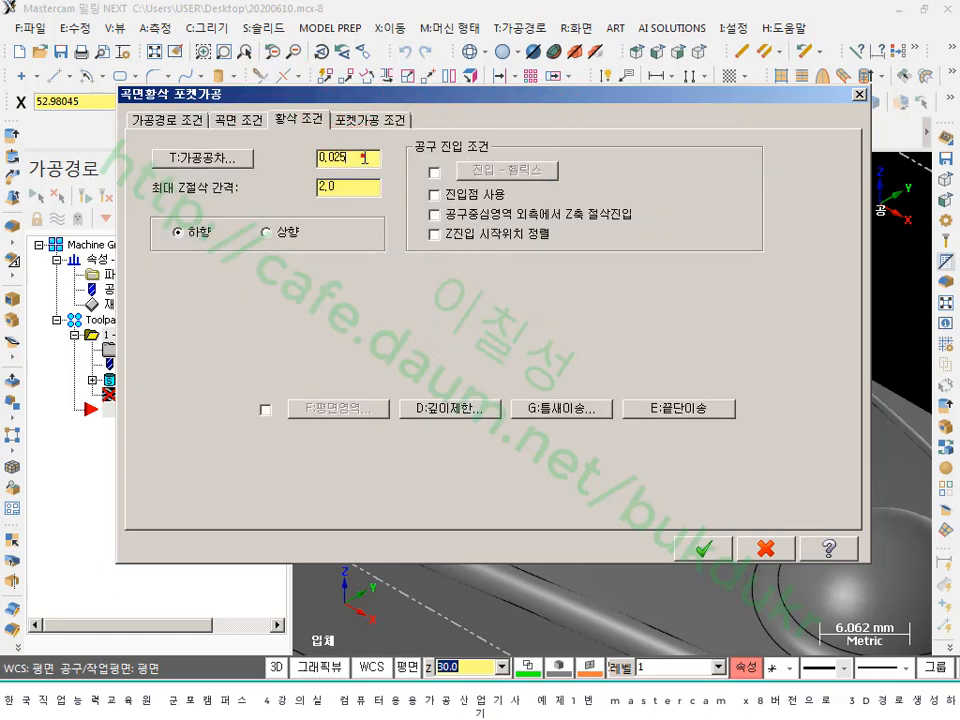
{"action": "double_click", "coordinate": [364, 157]}
{"action": "type", "text": "0.1"}
{"action": "left_click", "coordinate": [368, 161]}
{"action": "left_click", "coordinate": [371, 158]}
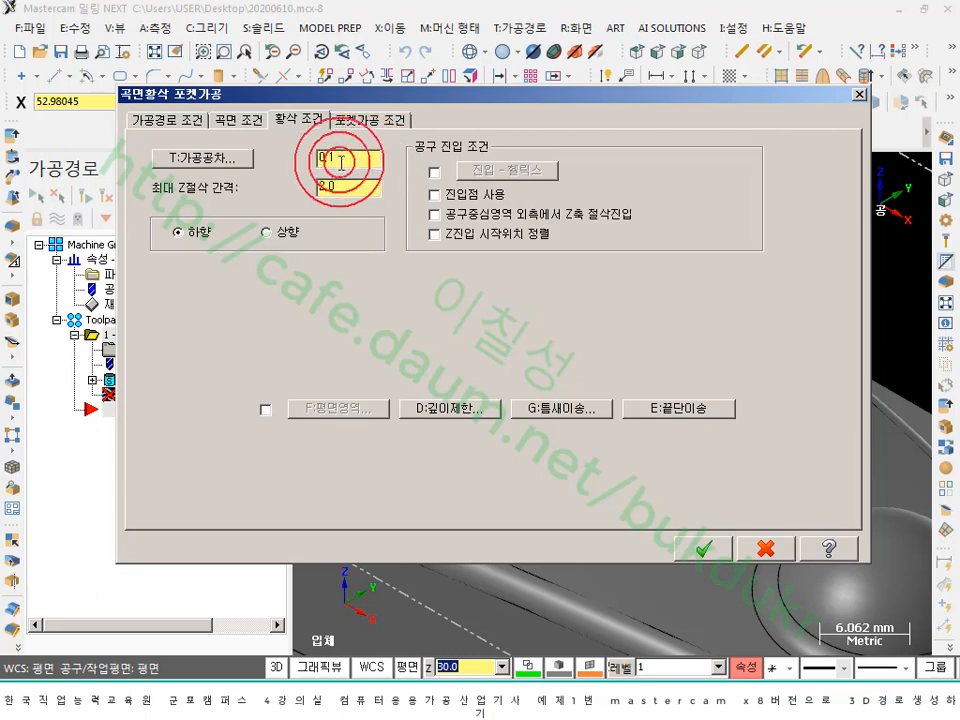
- Compare the rough pocket toolpath's cut tolerance with the stock to leave on the drive surfaces
{"action": "double_click", "coordinate": [339, 160]}
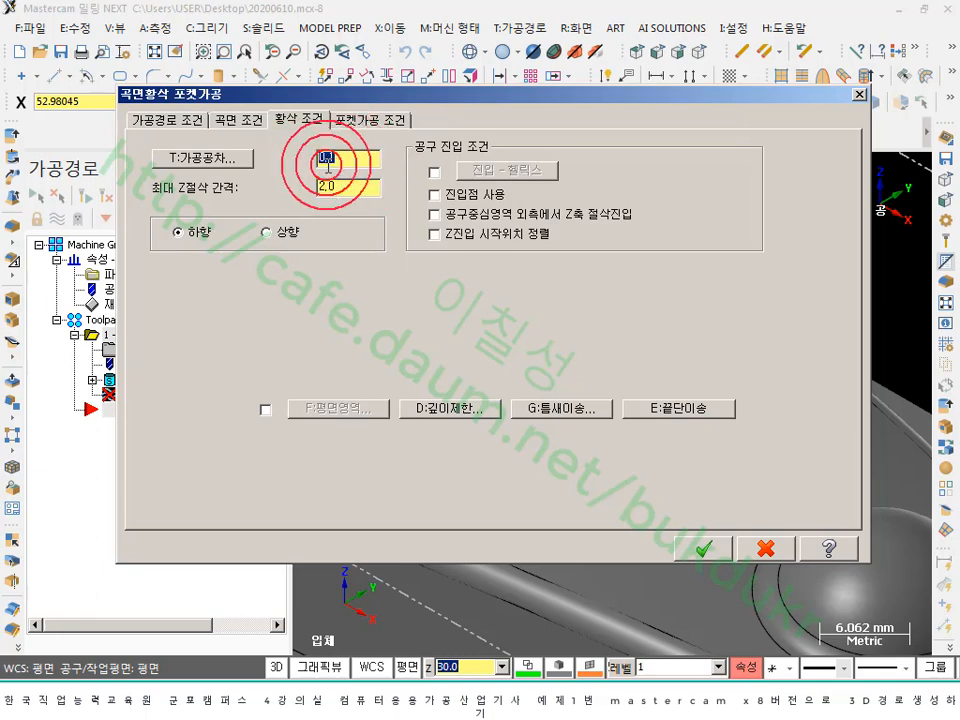
{"action": "left_click", "coordinate": [255, 120]}
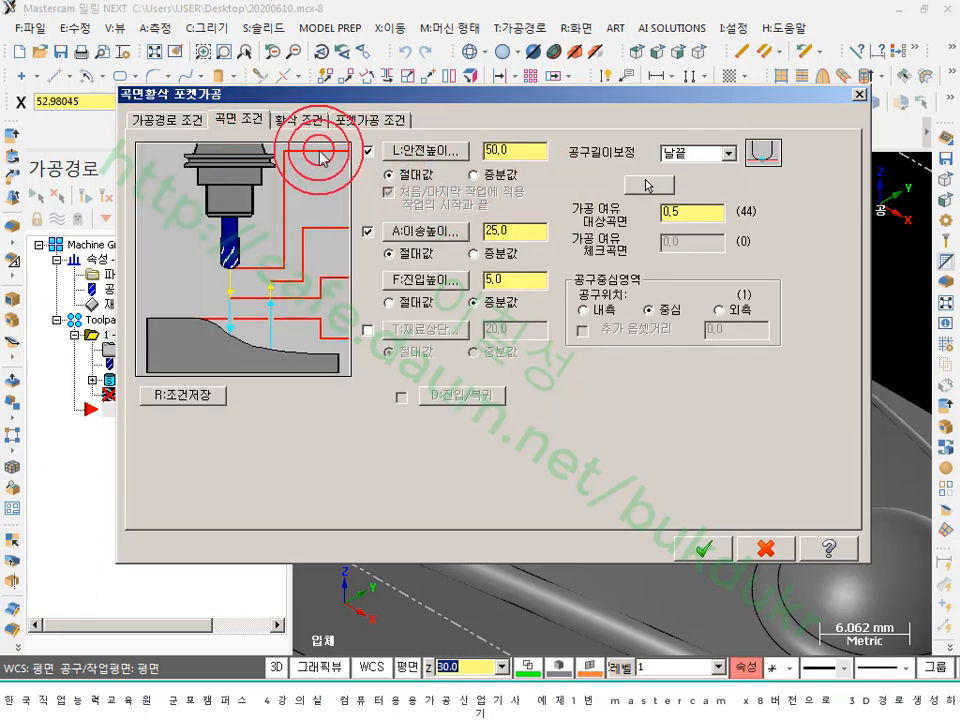
{"action": "left_click", "coordinate": [312, 121]}
{"action": "left_click_drag", "start_coordinate": [343, 158], "coordinate": [293, 171]}
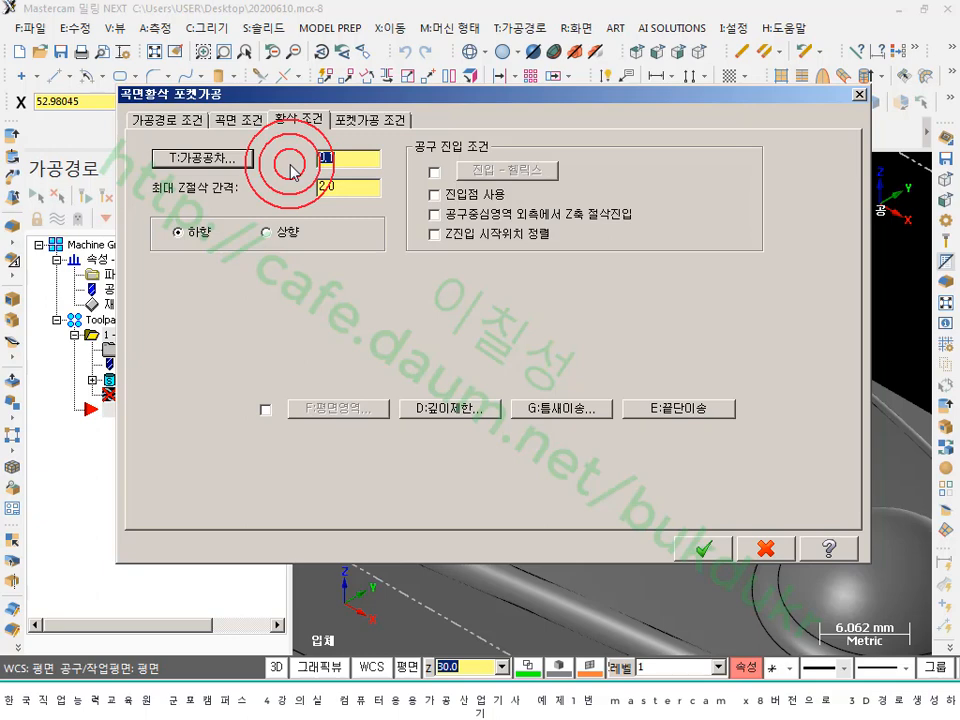
{"action": "left_click", "coordinate": [359, 162]}
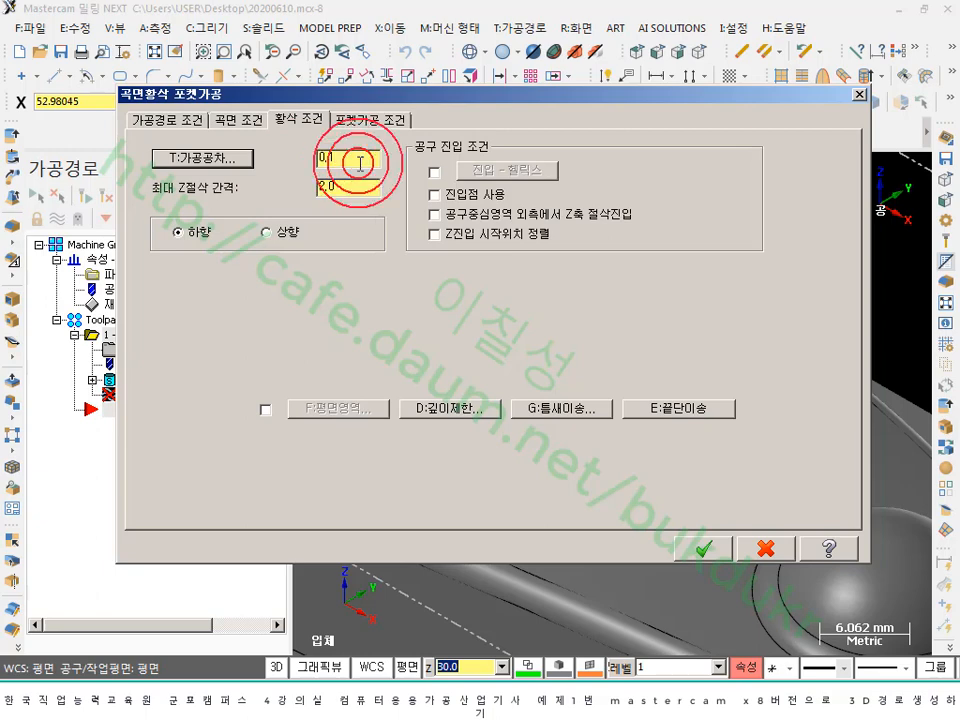
{"action": "left_click", "coordinate": [257, 131]}
{"action": "left_click", "coordinate": [700, 212]}
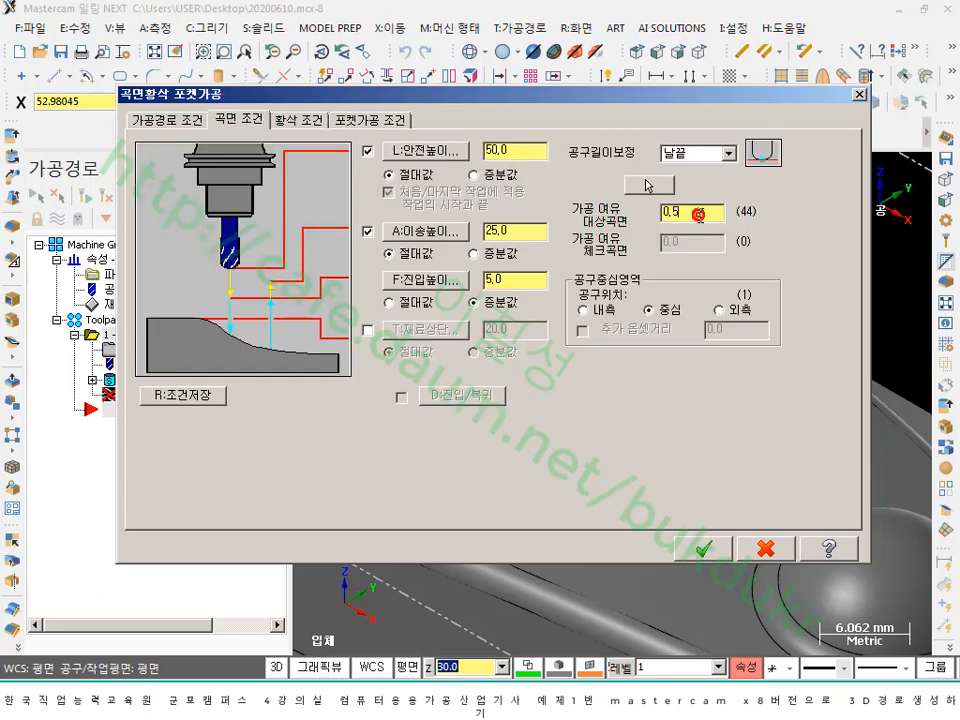
{"action": "left_click", "coordinate": [698, 214]}
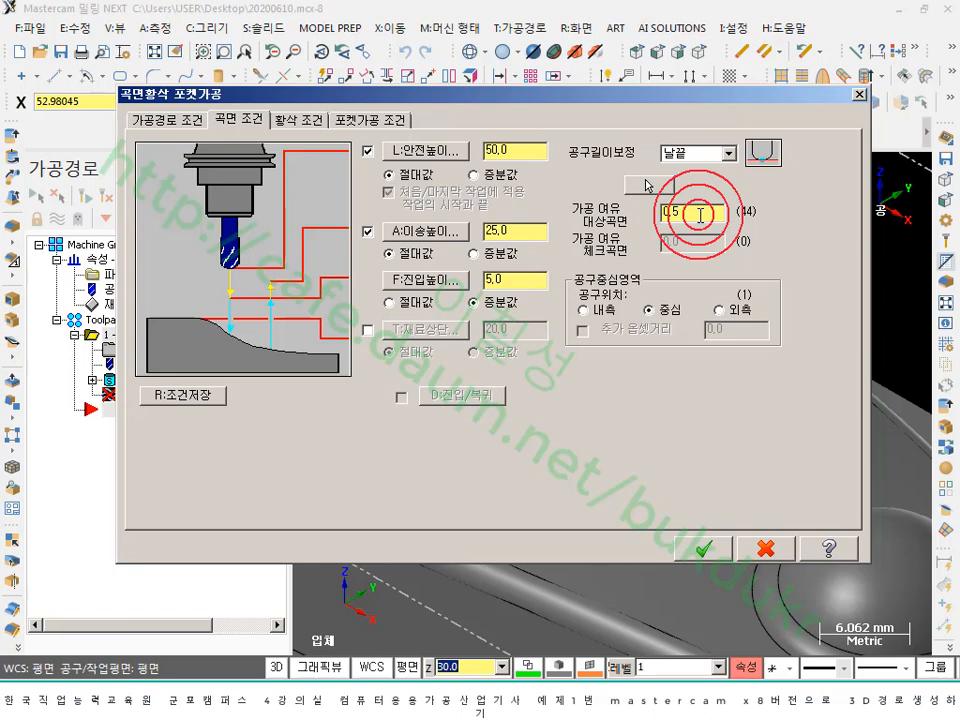
{"action": "left_click", "coordinate": [299, 119]}
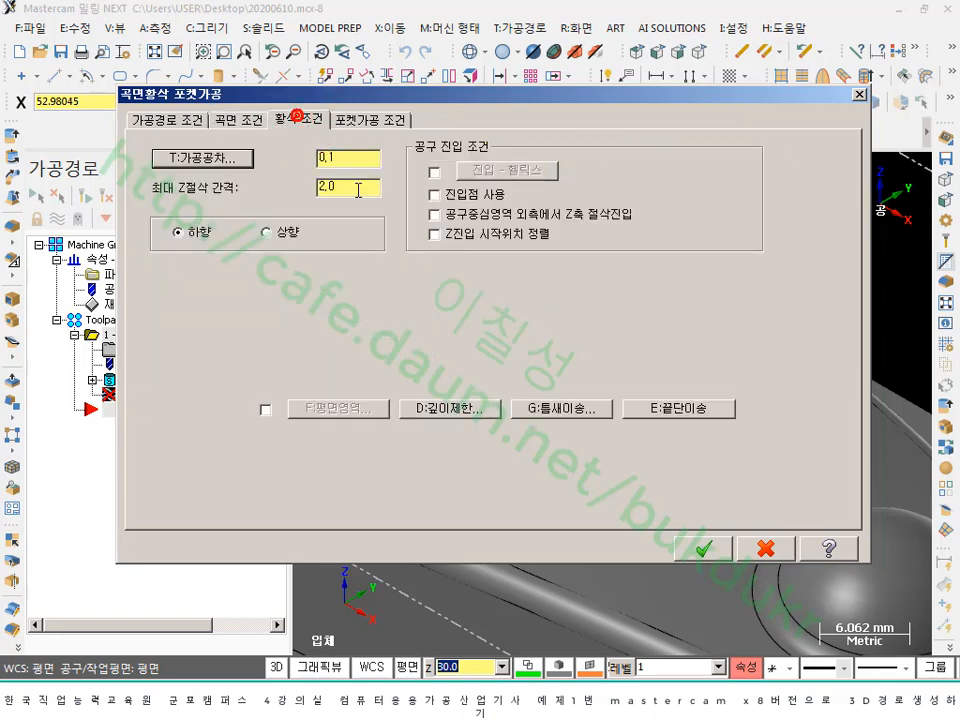
{"action": "left_click", "coordinate": [344, 160]}
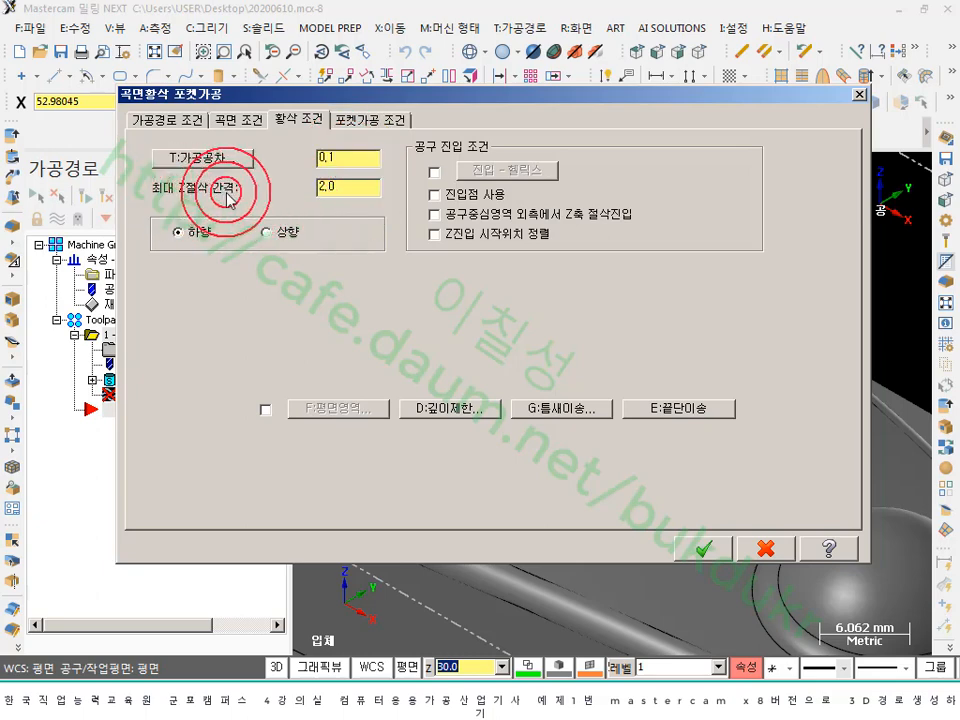
- Set the maximum Z stepdown to 6 mm per the cutting instruction sheet and enable plunging outside the tool containment boundary
{"action": "left_click", "coordinate": [348, 190]}
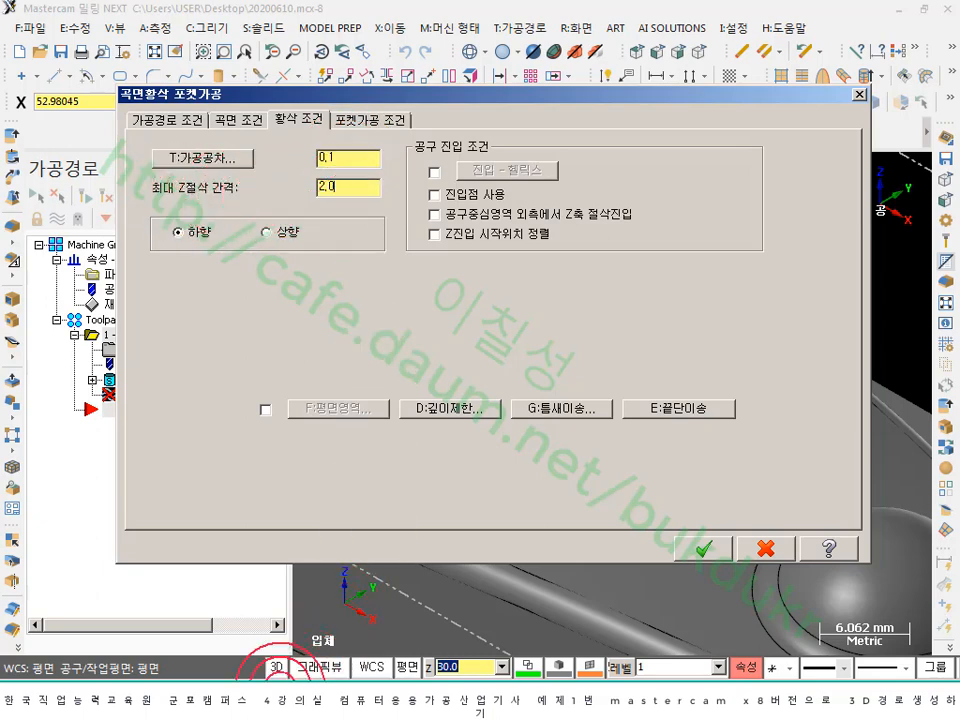
{"action": "left_click", "coordinate": [280, 694]}
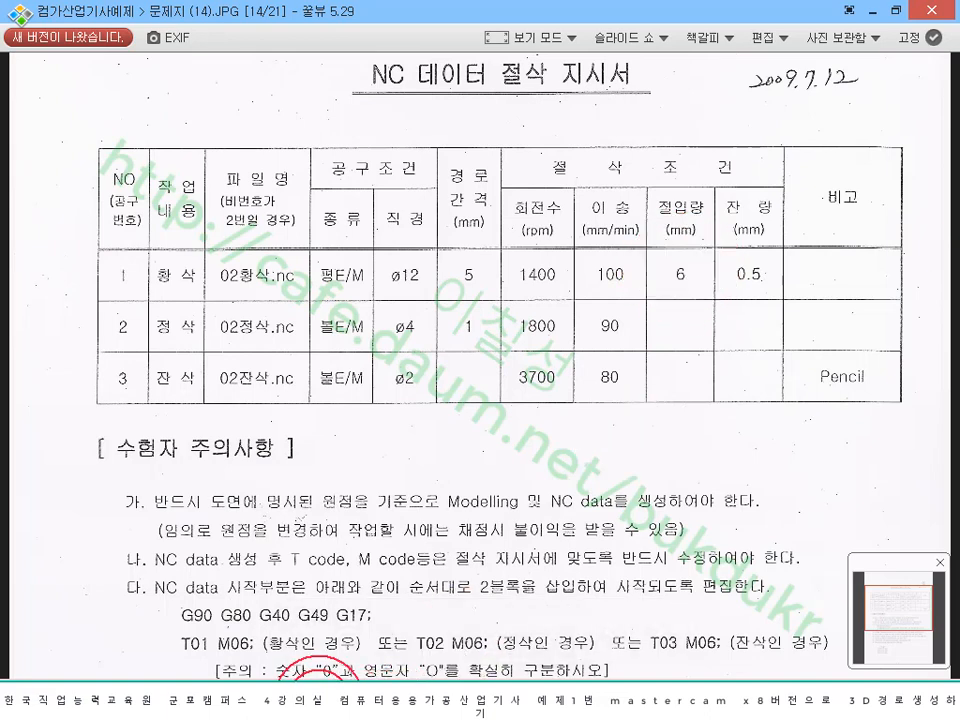
{"action": "left_click", "coordinate": [319, 699]}
{"action": "left_click", "coordinate": [361, 189]}
{"action": "left_click_drag", "start_coordinate": [355, 187], "coordinate": [226, 199]}
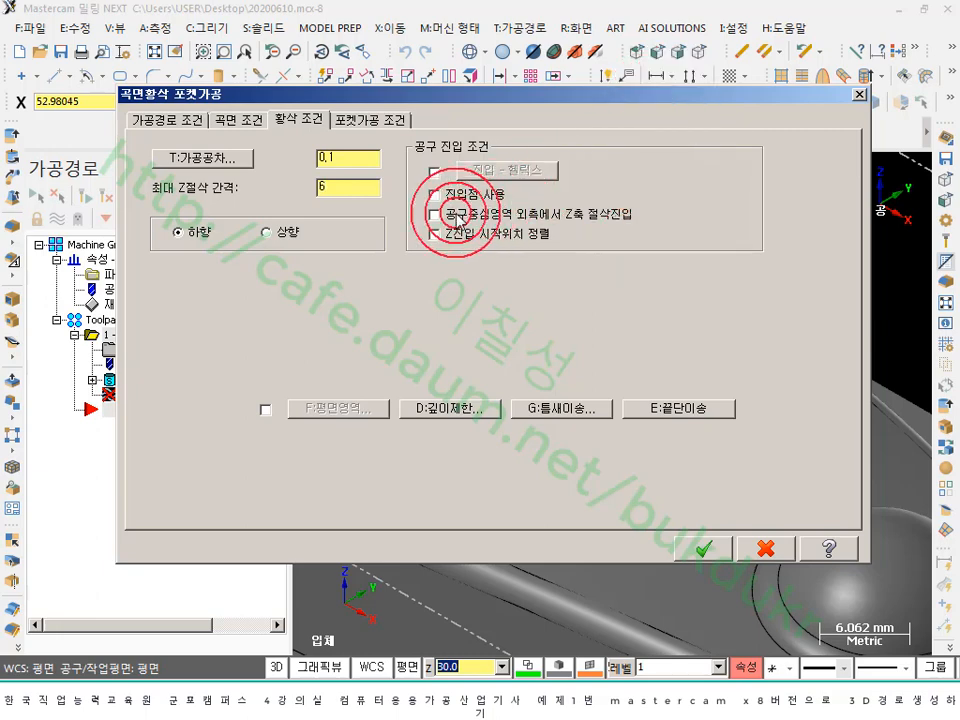
{"action": "left_click", "coordinate": [435, 214]}
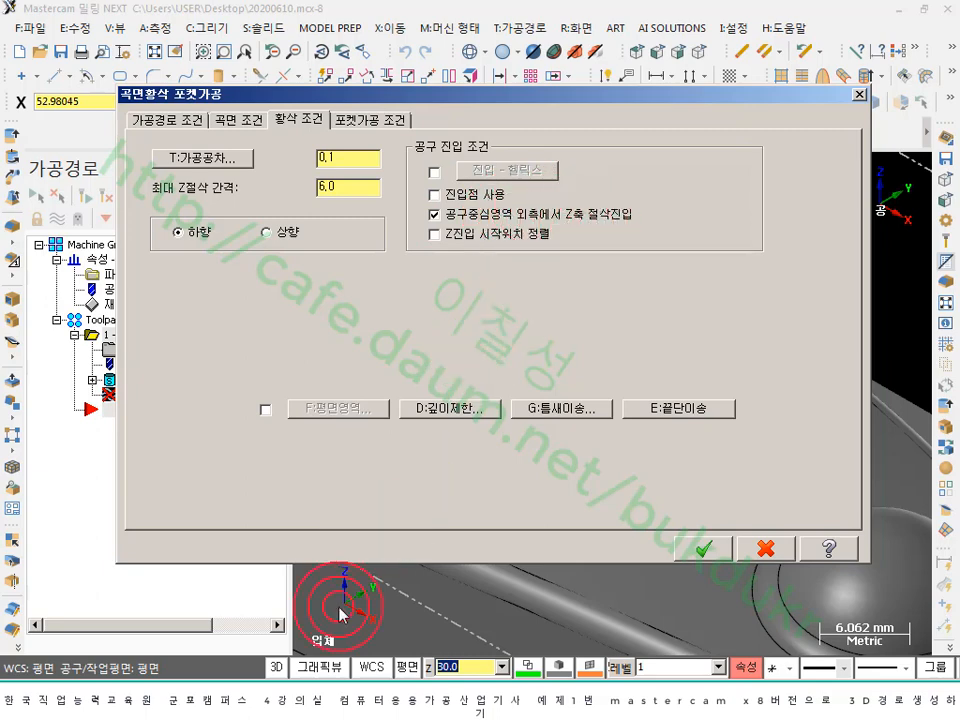
{"action": "left_click_drag", "start_coordinate": [415, 223], "coordinate": [637, 217]}
{"action": "mouse_move", "coordinate": [440, 276]}
{"action": "left_mouse_down"}
{"action": "mouse_move", "coordinate": [360, 336]}
{"action": "mouse_move", "coordinate": [516, 358]}
{"action": "mouse_move", "coordinate": [524, 368]}
{"action": "left_mouse_up"}
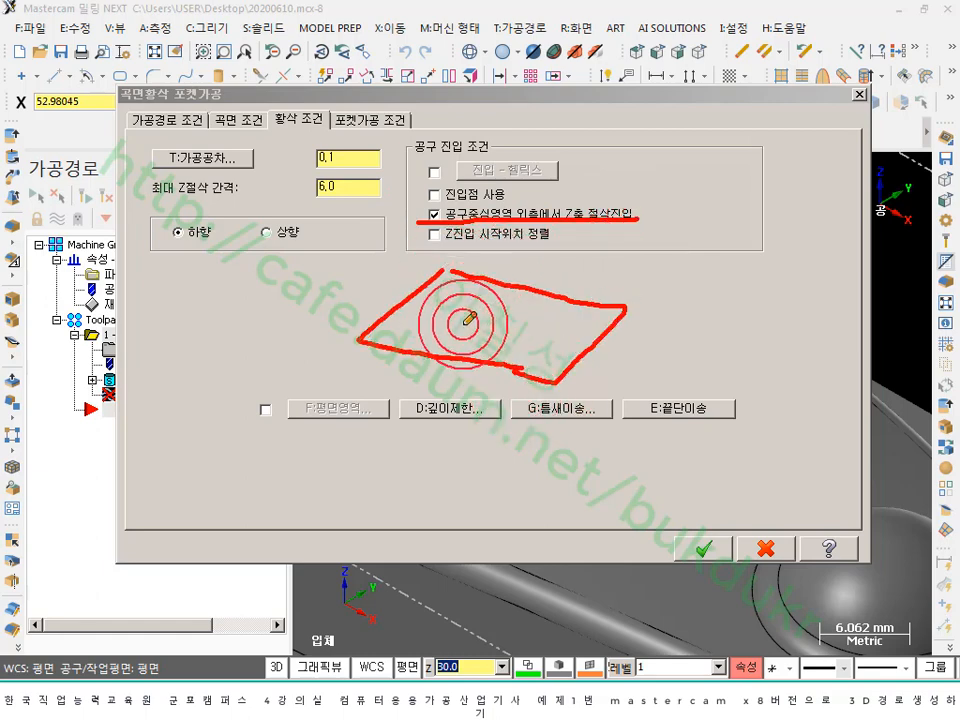
{"action": "mouse_move", "coordinate": [477, 242]}
{"action": "left_mouse_down"}
{"action": "mouse_move", "coordinate": [481, 314]}
{"action": "mouse_move", "coordinate": [497, 300]}
{"action": "mouse_move", "coordinate": [505, 228]}
{"action": "left_mouse_up"}
{"action": "left_click_drag", "start_coordinate": [496, 303], "coordinate": [490, 322]}
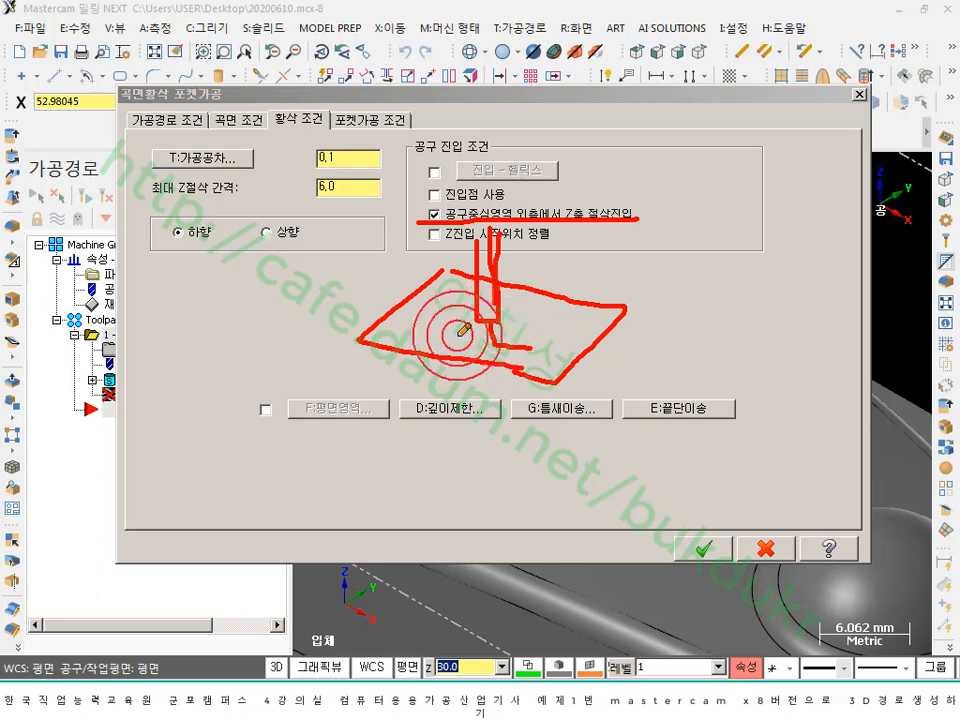
{"action": "mouse_move", "coordinate": [195, 245]}
{"action": "left_mouse_down"}
{"action": "mouse_move", "coordinate": [340, 484]}
{"action": "mouse_move", "coordinate": [341, 250]}
{"action": "left_mouse_up"}
{"action": "left_click_drag", "start_coordinate": [212, 488], "coordinate": [231, 489]}
{"action": "mouse_move", "coordinate": [336, 455]}
{"action": "left_mouse_down"}
{"action": "mouse_move", "coordinate": [300, 487]}
{"action": "mouse_move", "coordinate": [258, 487]}
{"action": "left_mouse_up"}
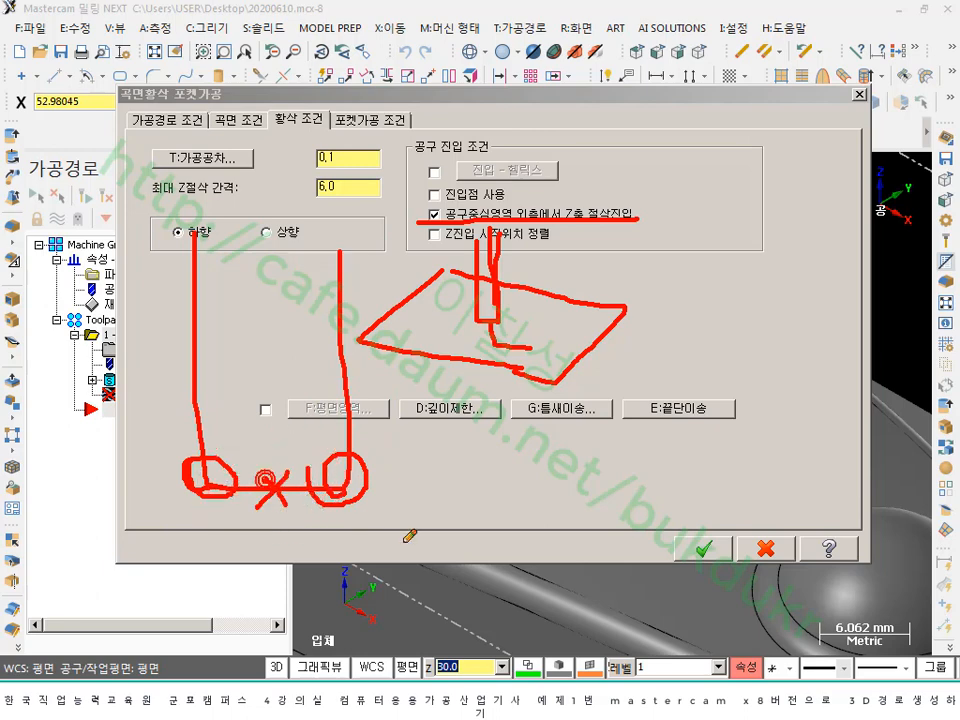
{"action": "left_click_drag", "start_coordinate": [493, 223], "coordinate": [495, 222]}
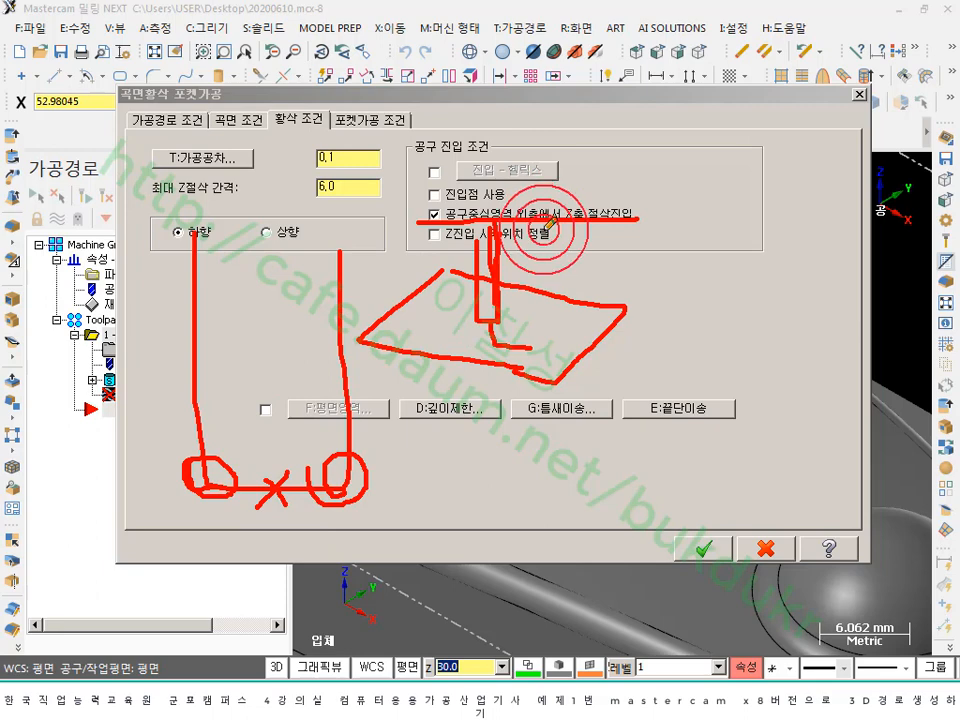
{"action": "mouse_move", "coordinate": [709, 200]}
{"action": "left_mouse_down"}
{"action": "mouse_move", "coordinate": [717, 355]}
{"action": "mouse_move", "coordinate": [567, 317]}
{"action": "mouse_move", "coordinate": [588, 351]}
{"action": "left_mouse_up"}
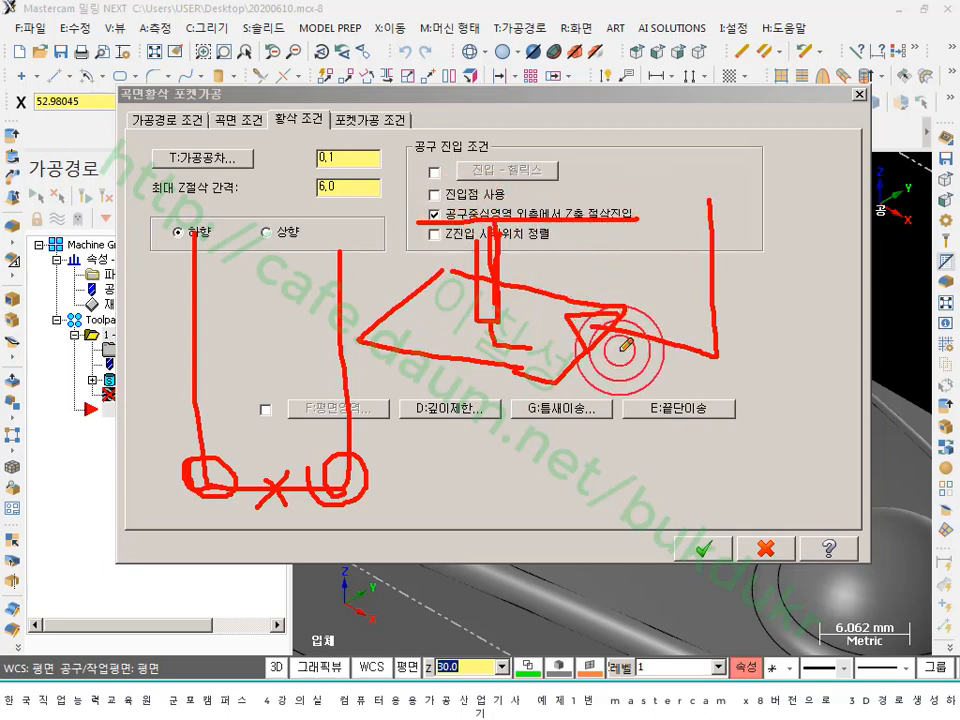
{"action": "mouse_move", "coordinate": [305, 65]}
{"action": "left_mouse_down"}
{"action": "mouse_move", "coordinate": [803, 107]}
{"action": "mouse_move", "coordinate": [330, 390]}
{"action": "mouse_move", "coordinate": [220, 86]}
{"action": "mouse_move", "coordinate": [279, 71]}
{"action": "left_mouse_up"}
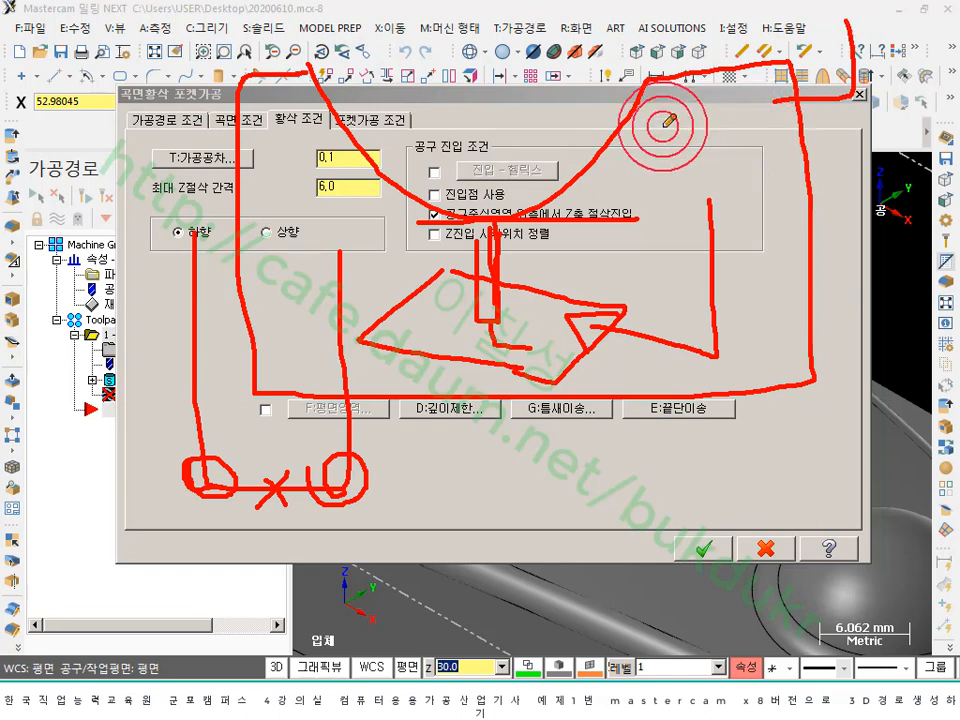
{"action": "left_click_drag", "start_coordinate": [476, 36], "coordinate": [490, 91]}
{"action": "mouse_move", "coordinate": [464, 16]}
{"action": "left_mouse_down"}
{"action": "mouse_move", "coordinate": [466, 69]}
{"action": "mouse_move", "coordinate": [506, 88]}
{"action": "mouse_move", "coordinate": [482, 137]}
{"action": "mouse_move", "coordinate": [507, 110]}
{"action": "mouse_move", "coordinate": [467, 163]}
{"action": "mouse_move", "coordinate": [534, 141]}
{"action": "mouse_move", "coordinate": [482, 189]}
{"action": "left_mouse_up"}
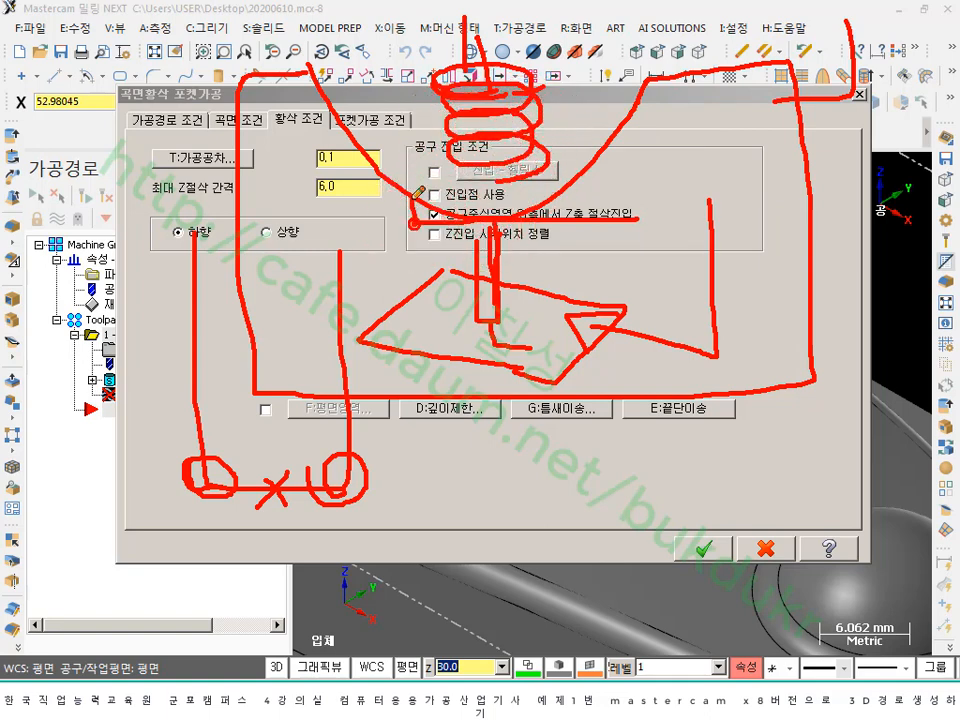
{"action": "mouse_move", "coordinate": [413, 199]}
{"action": "left_mouse_down"}
{"action": "mouse_move", "coordinate": [647, 209]}
{"action": "mouse_move", "coordinate": [617, 221]}
{"action": "left_mouse_up"}
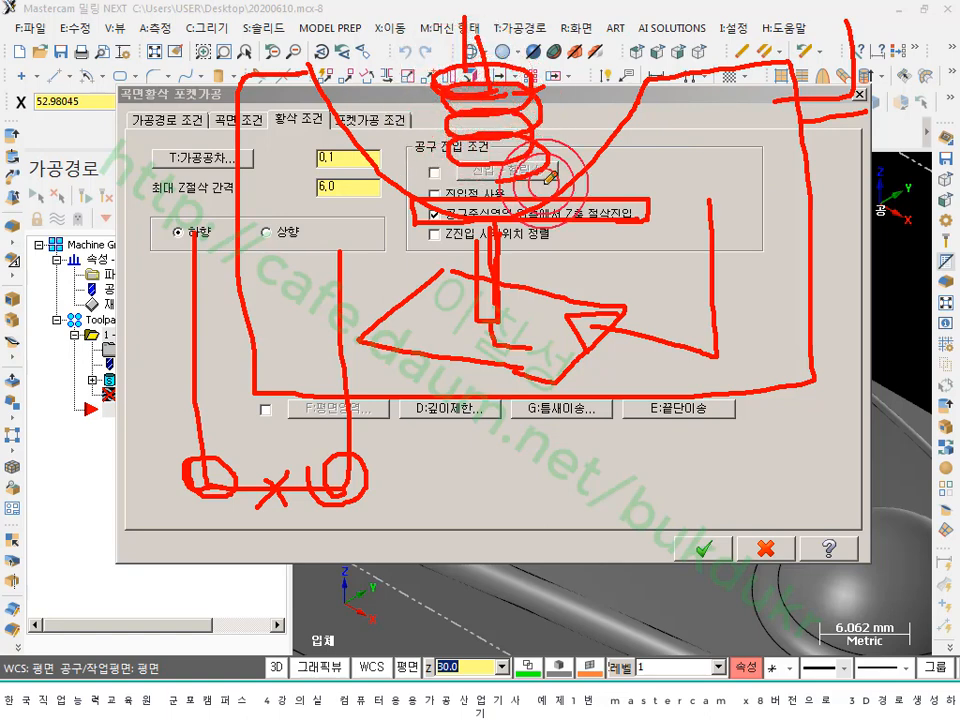
{"action": "right_click", "coordinate": [664, 267]}
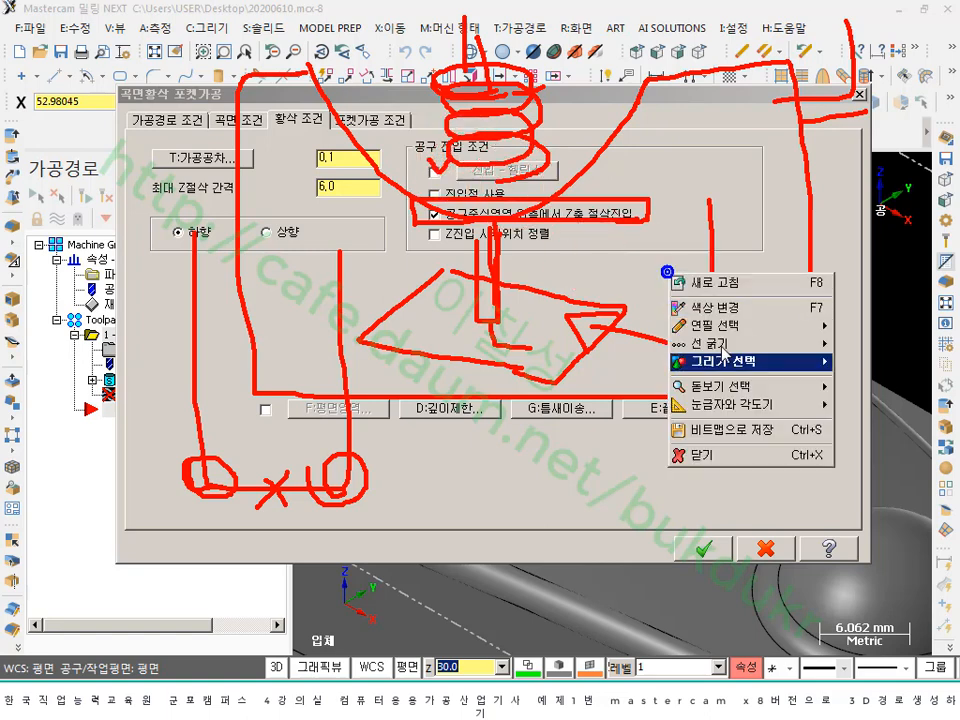
{"action": "left_click", "coordinate": [717, 452]}
- Enable helix entry for the rough pocket toolpath and set its minimum radius to 10% and maximum radius to 45%
{"action": "left_click", "coordinate": [433, 172]}
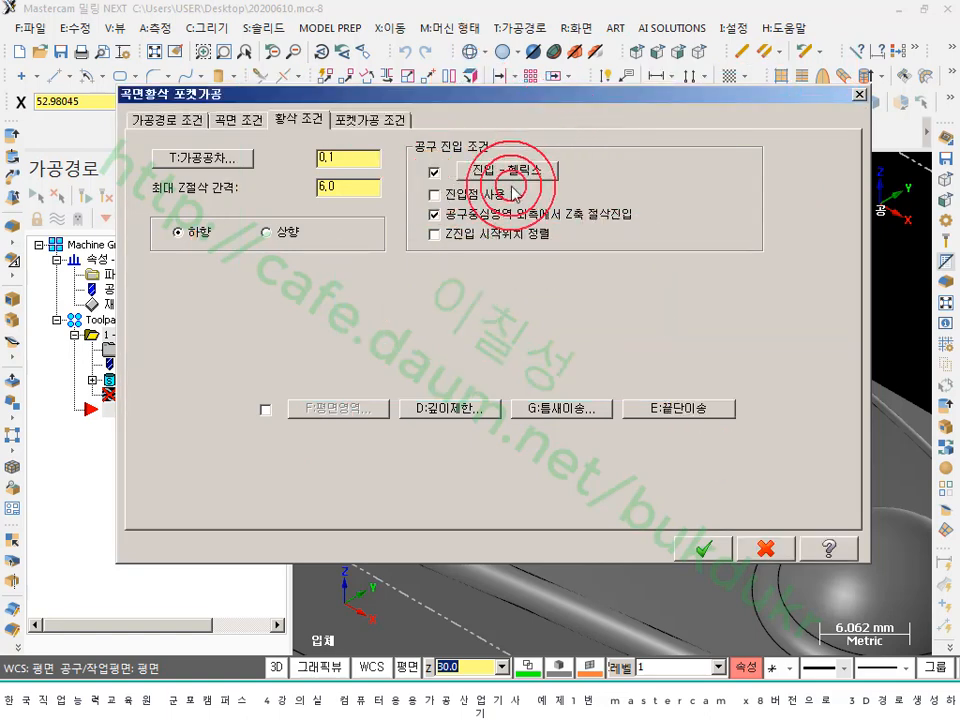
{"action": "left_click", "coordinate": [507, 171]}
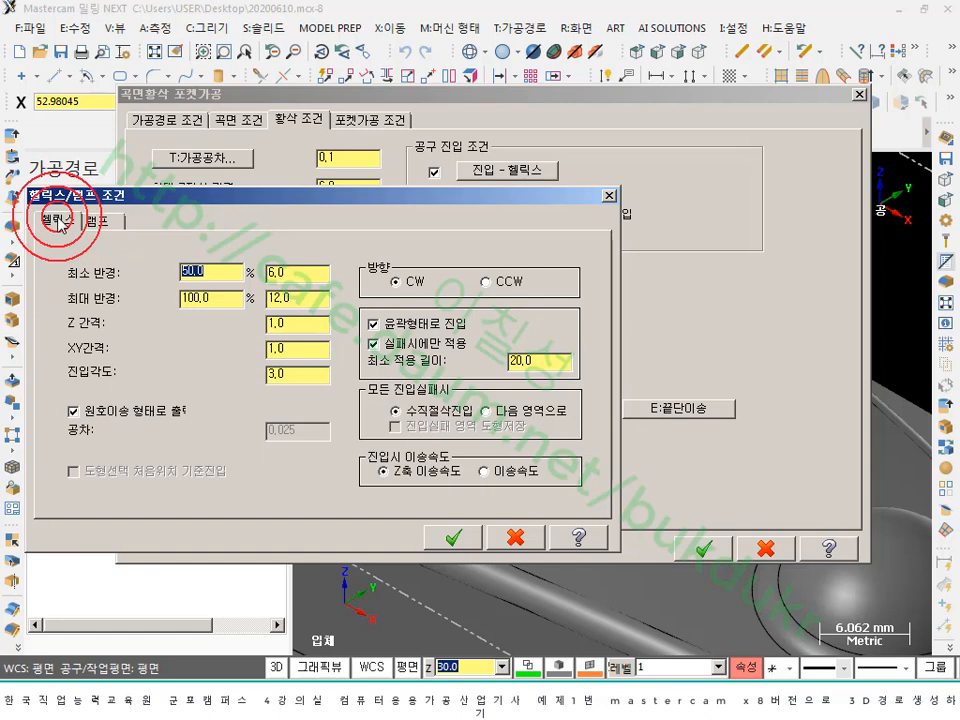
{"action": "type", "text": "1"}
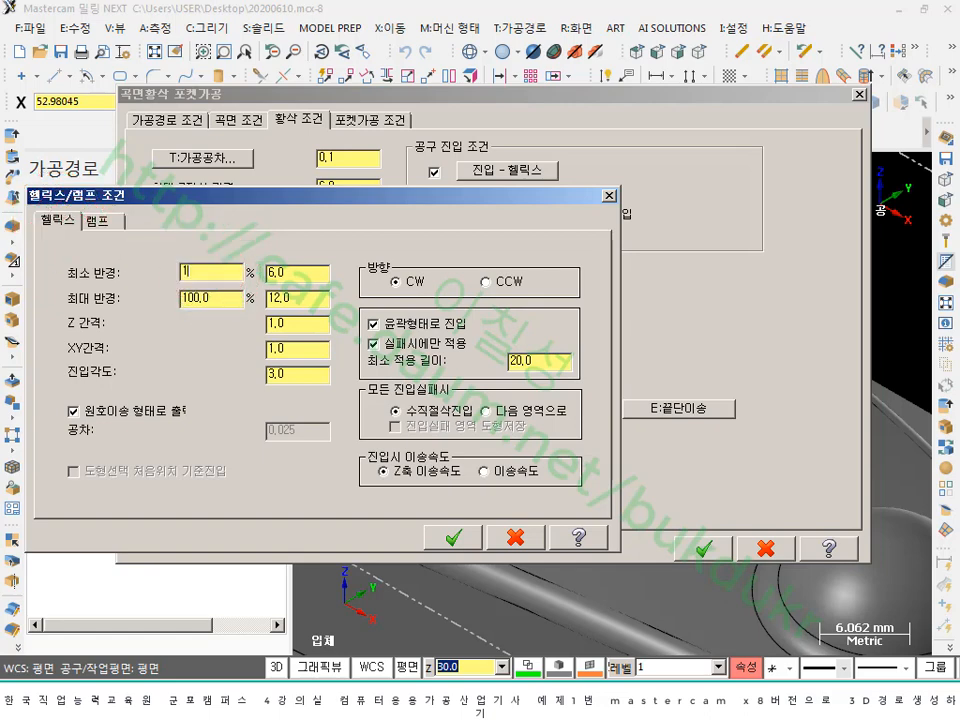
{"action": "type", "text": "0"}
{"action": "left_click", "coordinate": [207, 297]}
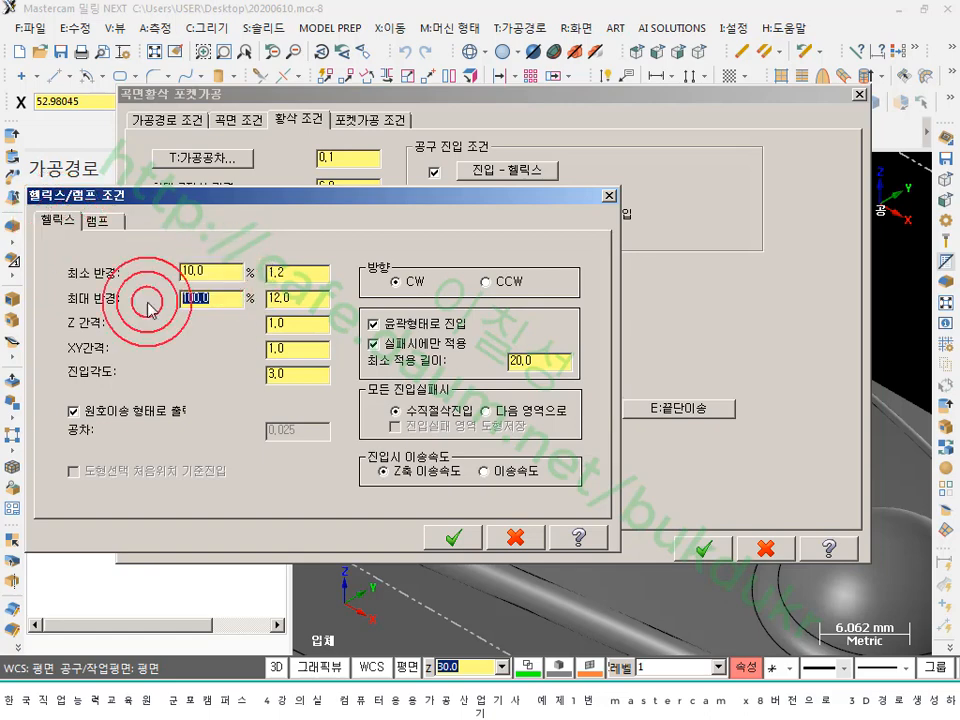
{"action": "type", "text": "45"}
{"action": "left_click", "coordinate": [297, 298]}
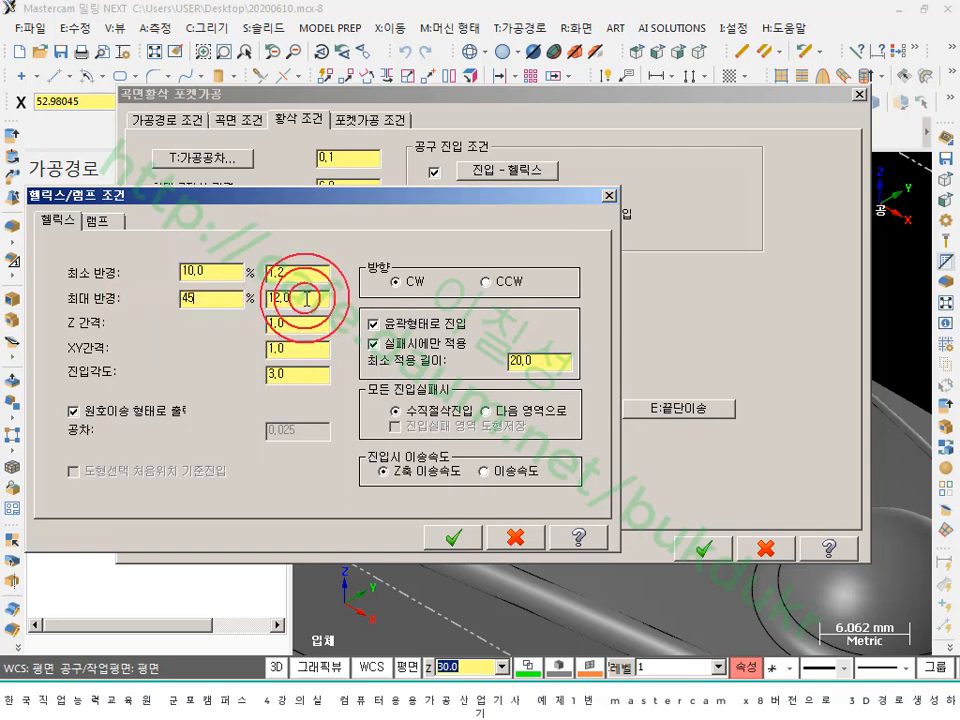
- Review the helix entry's minimum and maximum radius, Z and XY clearances and plunge angle
{"action": "left_click", "coordinate": [214, 306]}
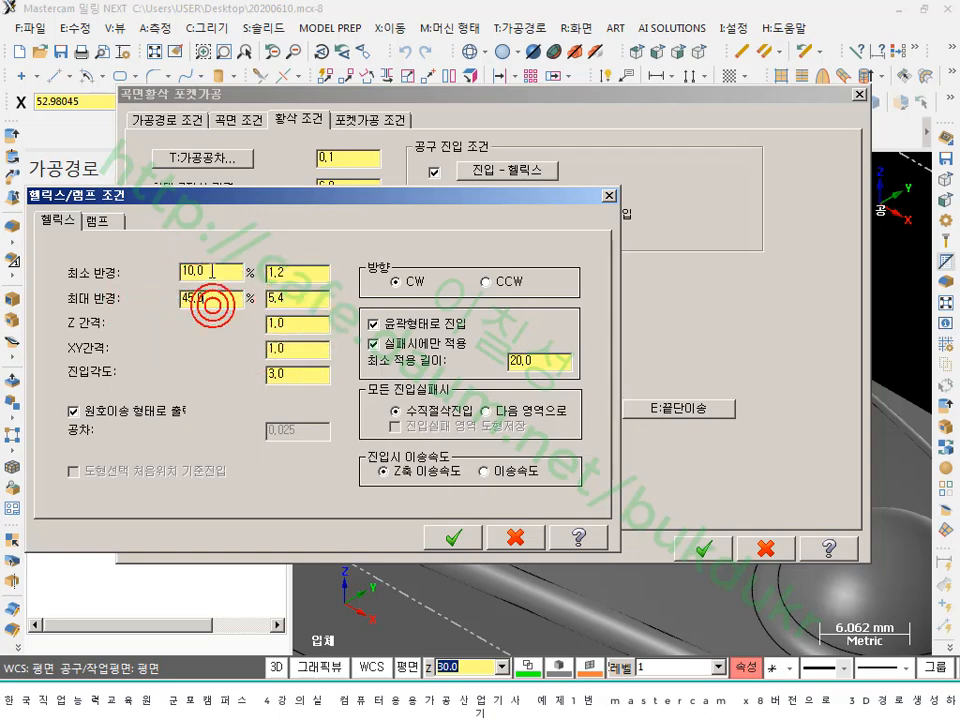
{"action": "left_click", "coordinate": [209, 270]}
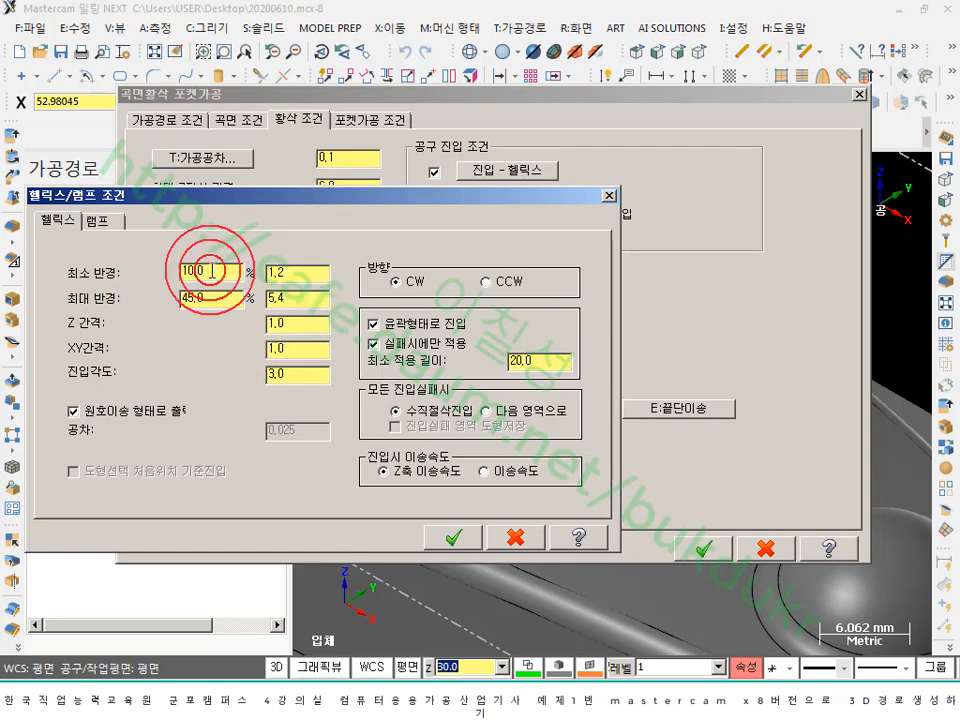
{"action": "left_click", "coordinate": [229, 305]}
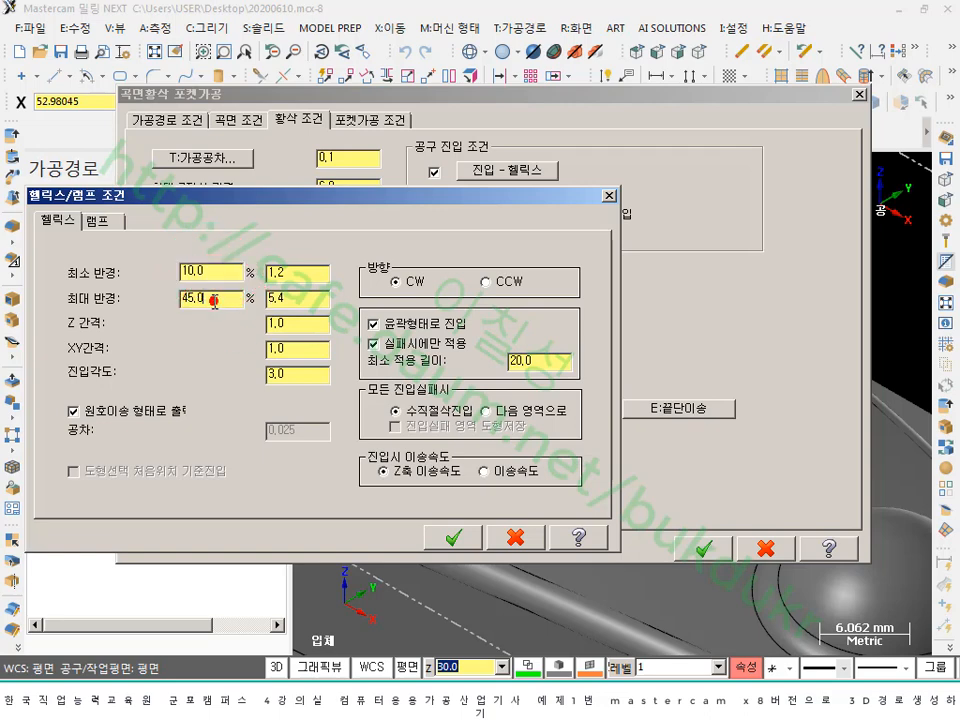
{"action": "left_click", "coordinate": [197, 289]}
{"action": "left_click", "coordinate": [317, 598]}
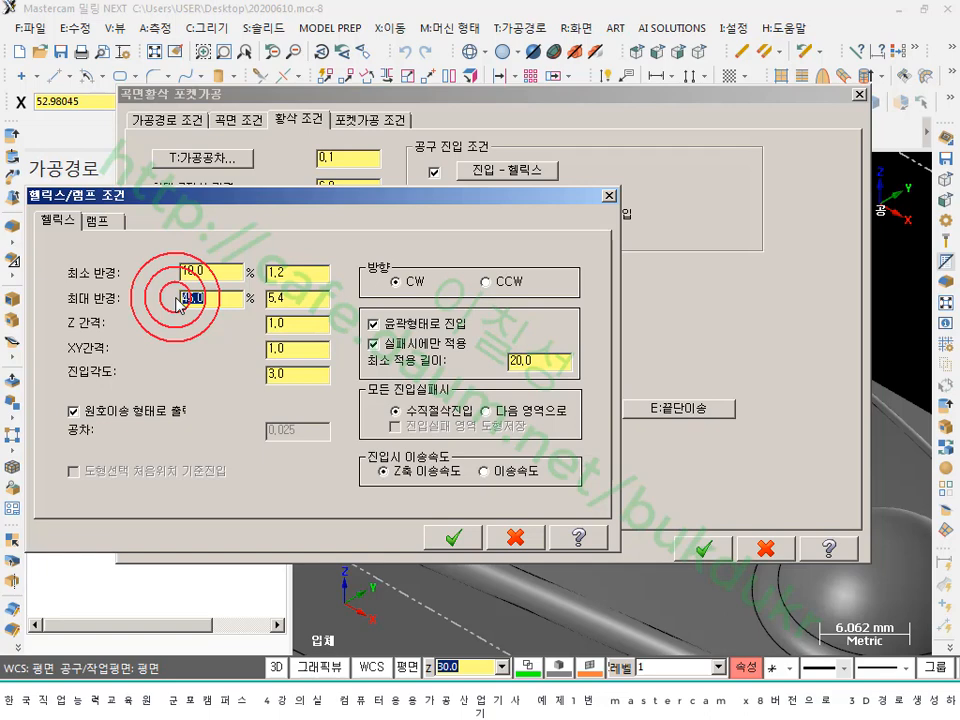
{"action": "left_click_drag", "start_coordinate": [178, 298], "coordinate": [210, 299]}
{"action": "left_click", "coordinate": [214, 299]}
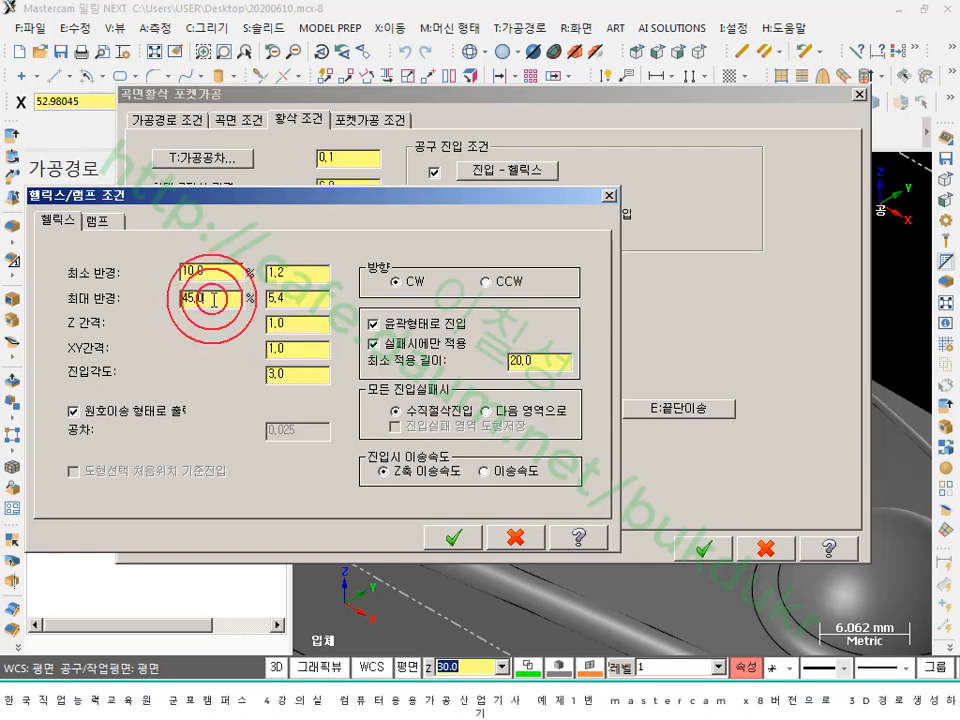
{"action": "double_click", "coordinate": [186, 299]}
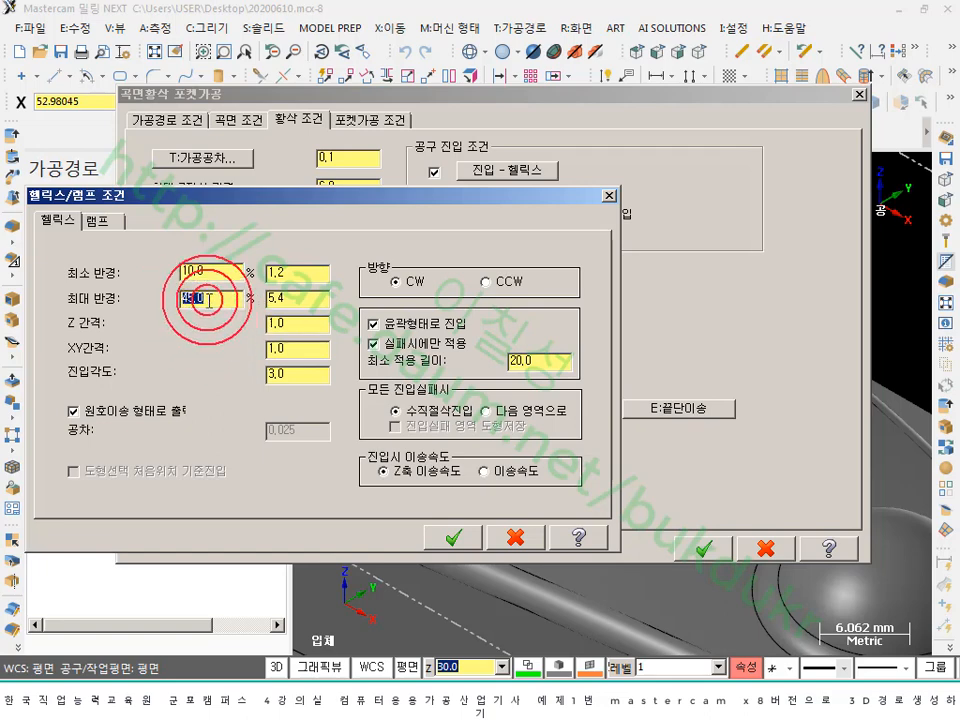
{"action": "left_click", "coordinate": [207, 299]}
{"action": "left_click", "coordinate": [290, 327]}
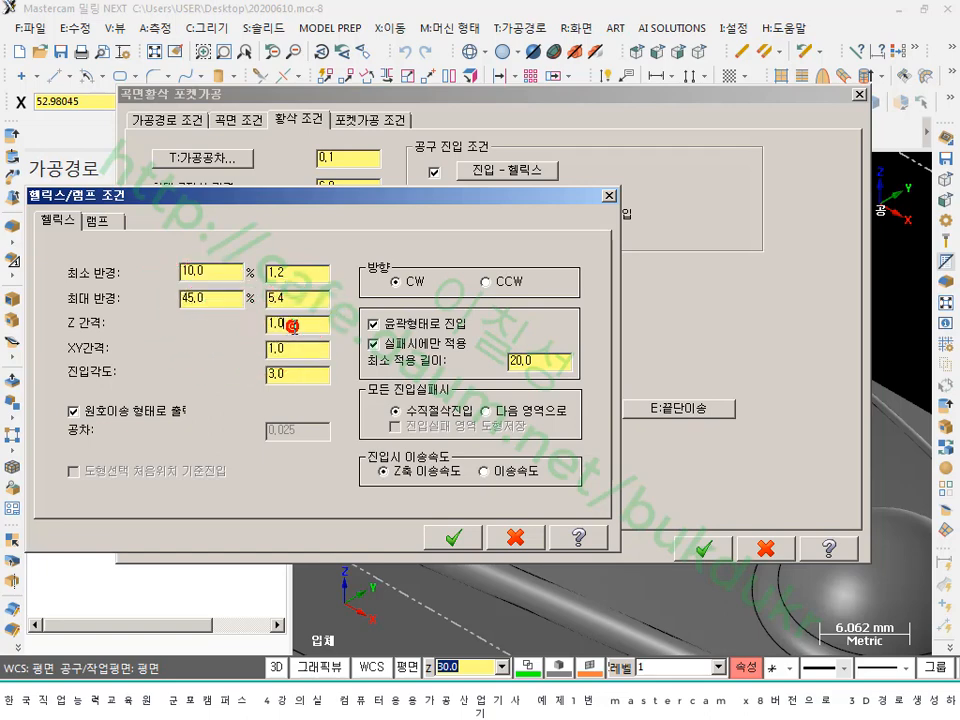
{"action": "left_click", "coordinate": [301, 349]}
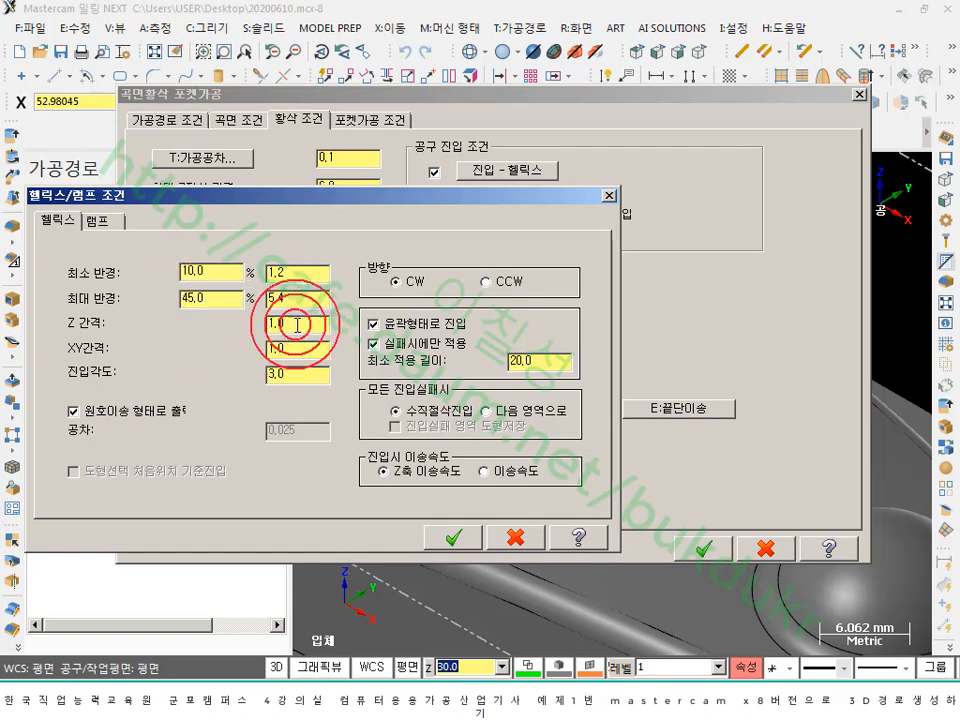
{"action": "left_click", "coordinate": [307, 378]}
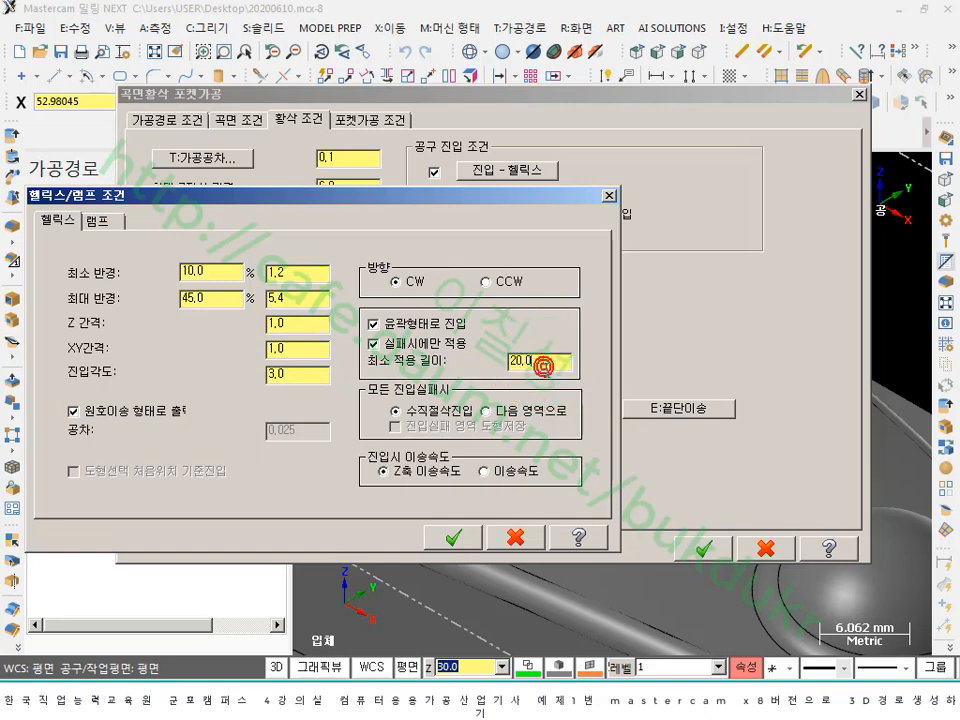
- Set the minimum length for contour-following entry to 1.0 in the helix parameters
{"action": "left_click", "coordinate": [547, 367]}
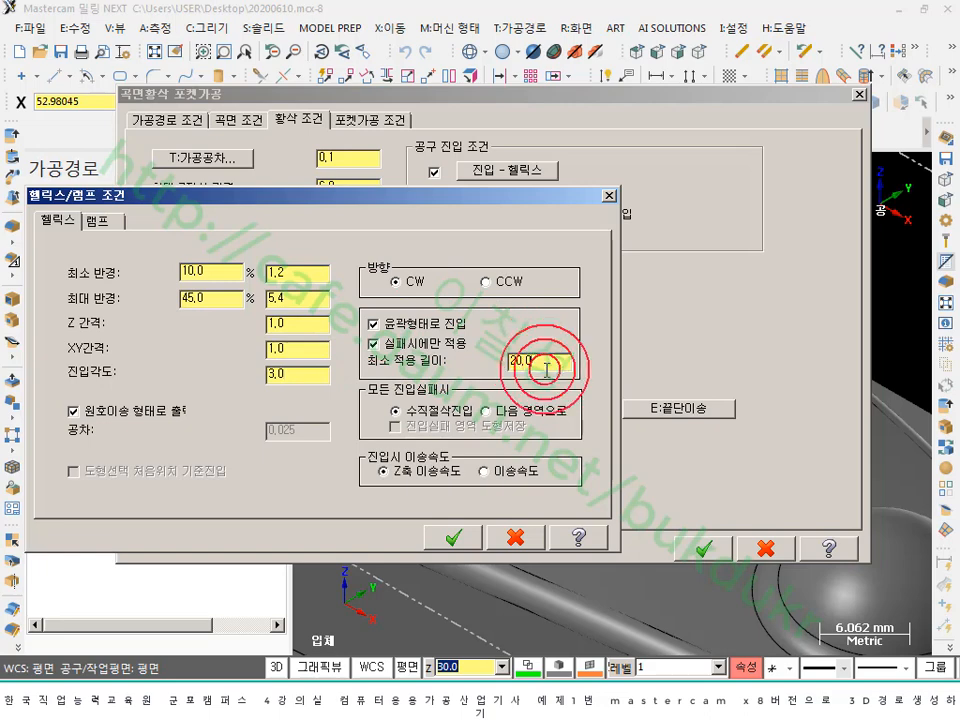
{"action": "left_click_drag", "start_coordinate": [290, 276], "coordinate": [268, 273]}
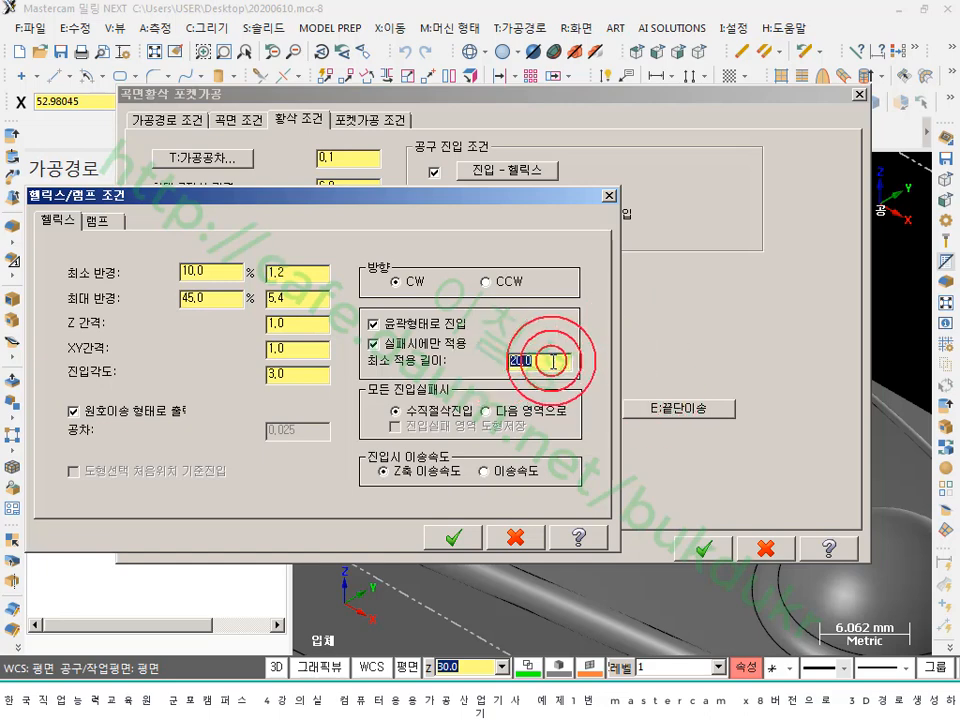
{"action": "type", "text": "1"}
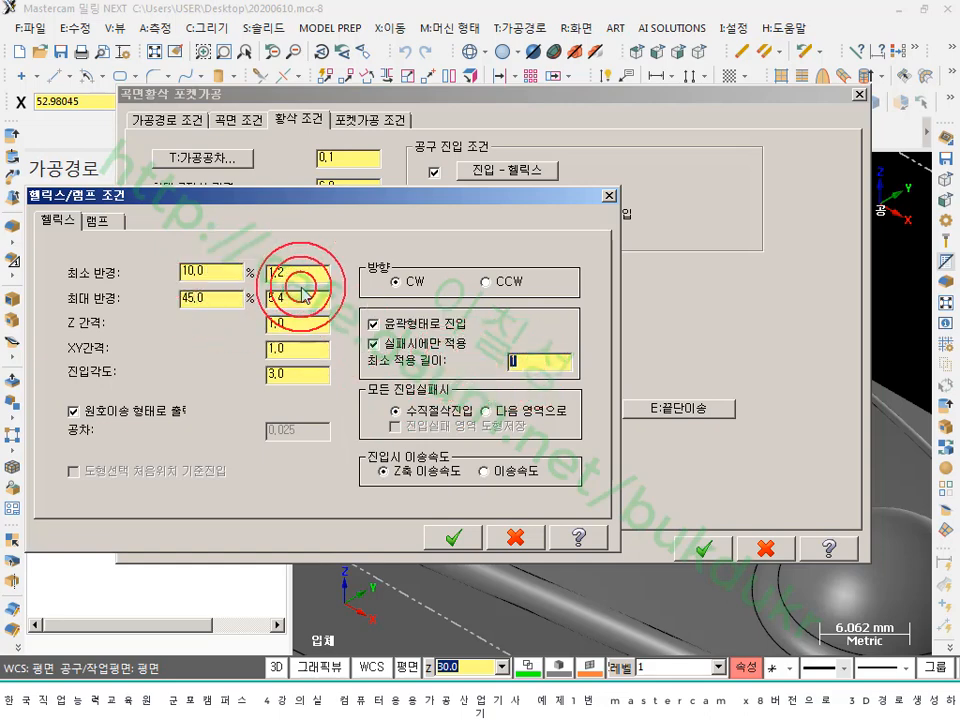
- Make failed entries skip to the next area, save the failed areas' boundary geometry, and accept the helix parameters
{"action": "left_click", "coordinate": [490, 410]}
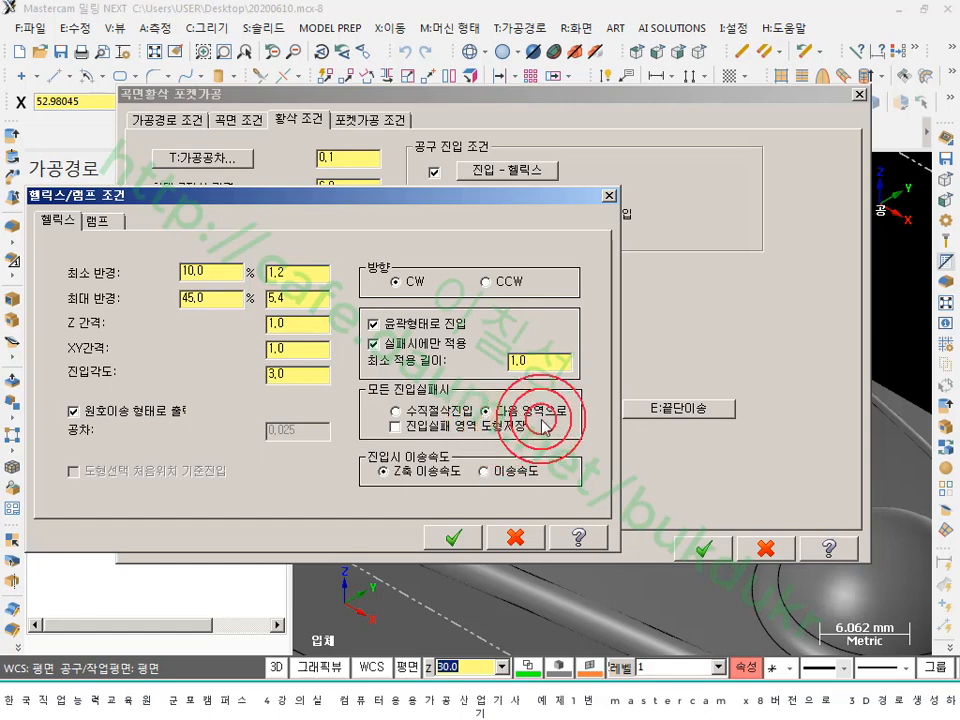
{"action": "left_click", "coordinate": [395, 426]}
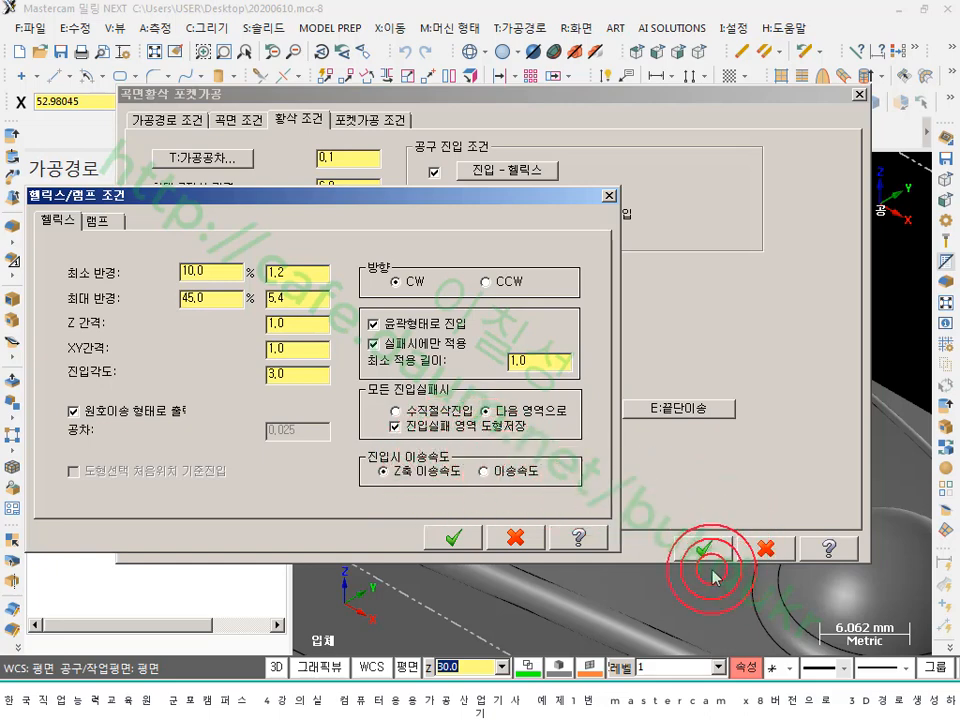
{"action": "left_click", "coordinate": [466, 539]}
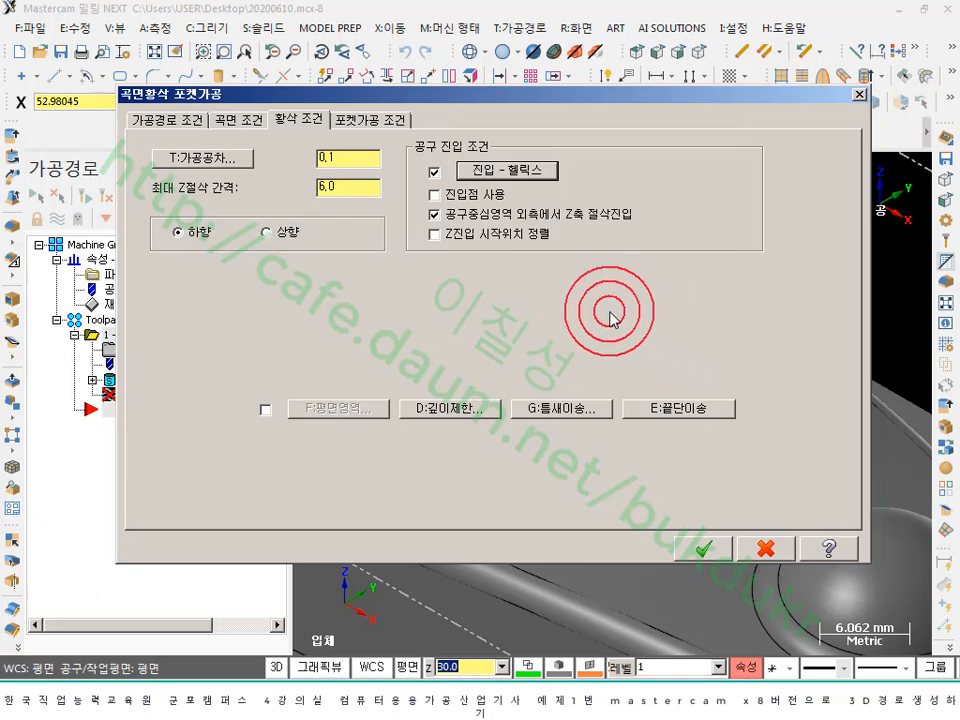
- Set the incremental cut depths' top and final adjustments to 0.0 and enable automatic flat detection during toolpath calculation
{"action": "left_click", "coordinate": [467, 407]}
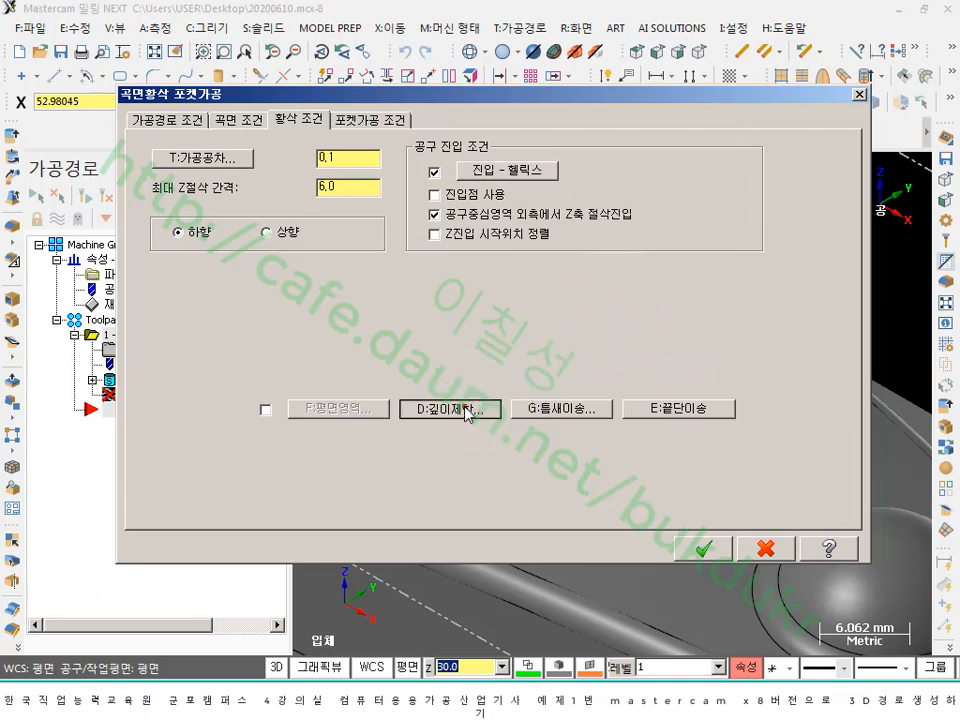
{"action": "left_click_drag", "start_coordinate": [450, 290], "coordinate": [408, 291]}
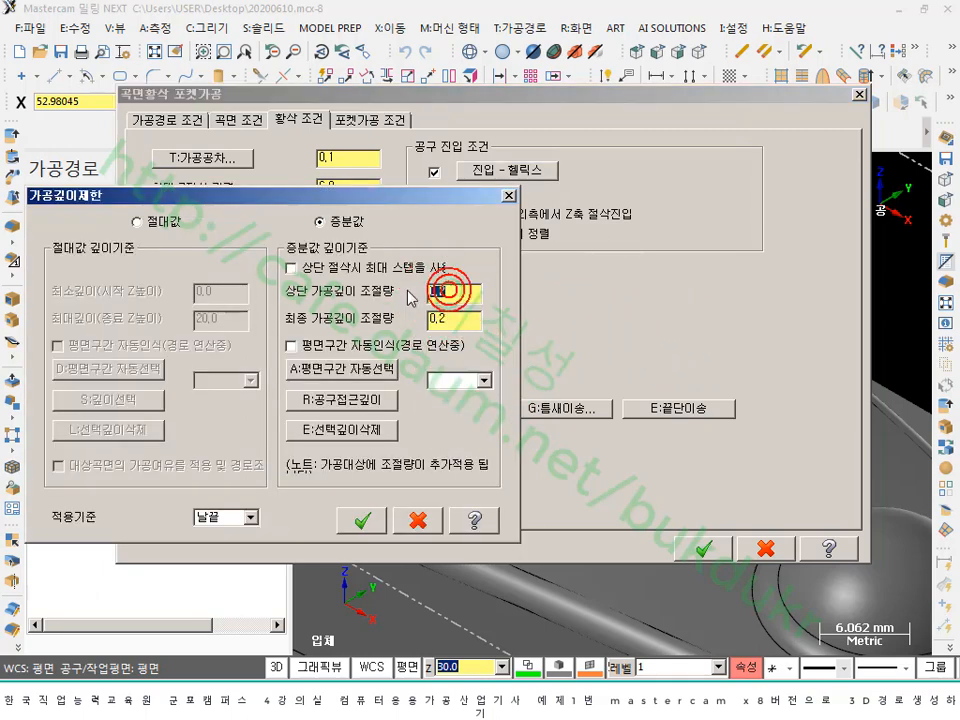
{"action": "type", "text": "0.0"}
{"action": "key", "text": "Tab"}
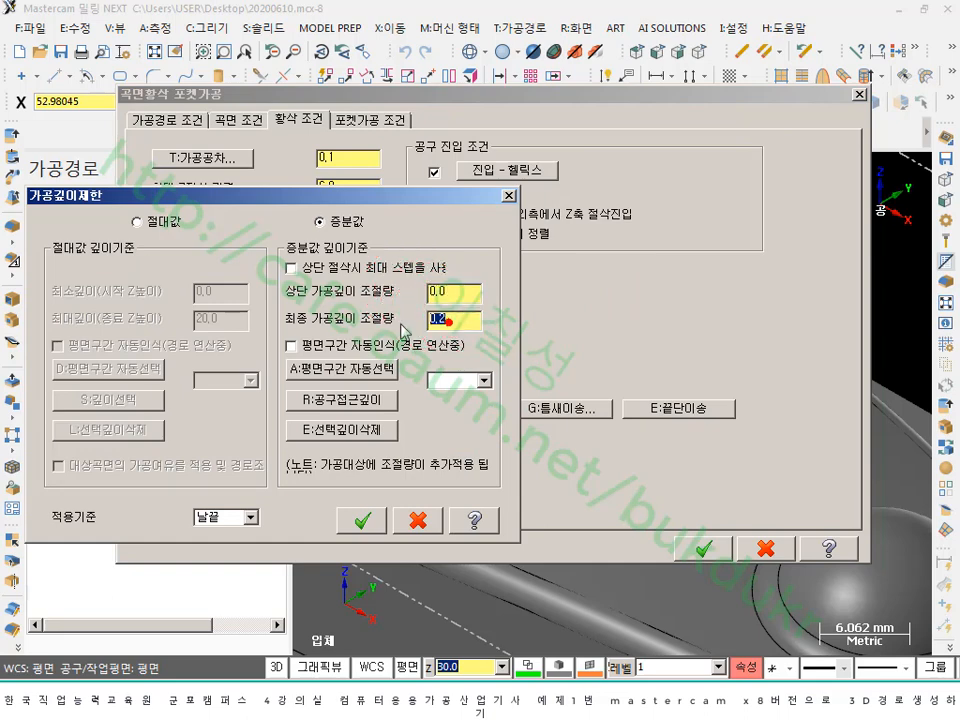
{"action": "type", "text": "0"}
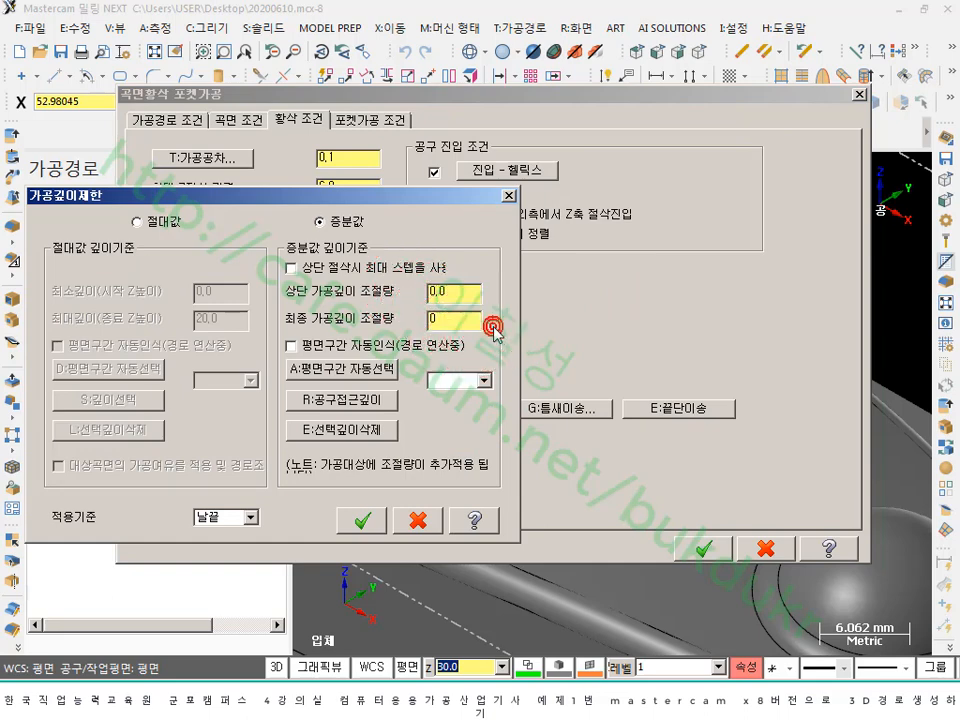
{"action": "left_click", "coordinate": [292, 345]}
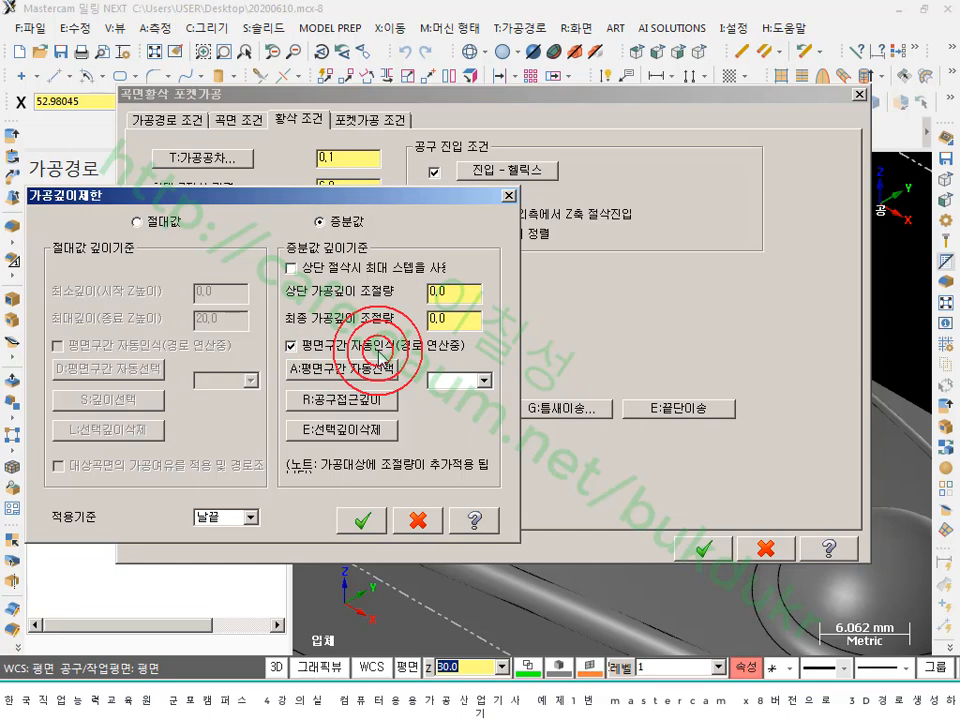
{"action": "left_click", "coordinate": [362, 519]}
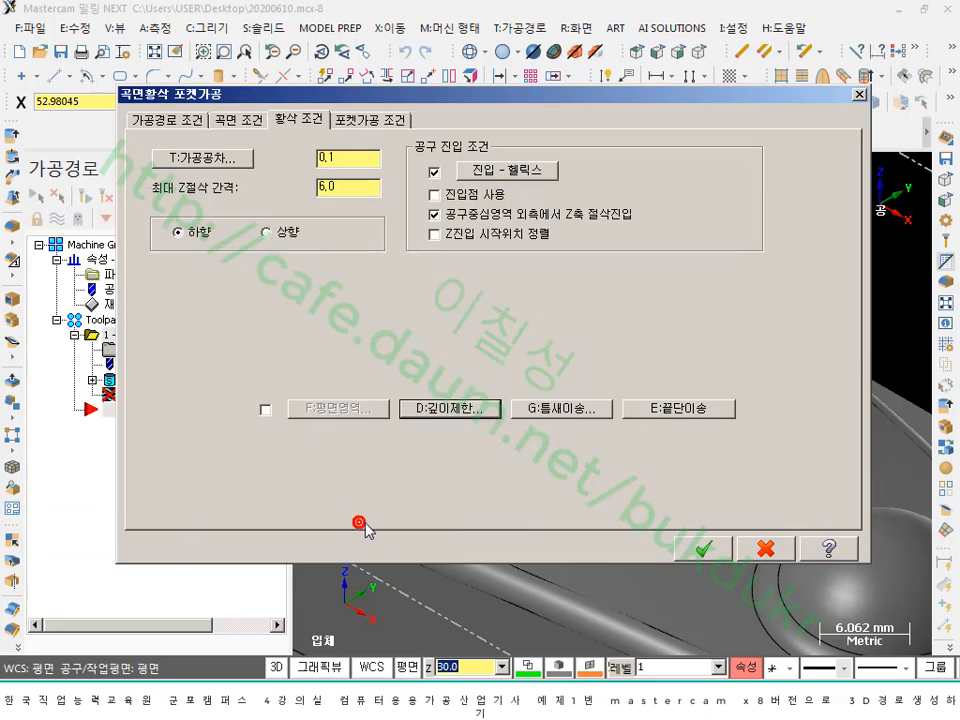
- Choose constant overlap spiral as the pocket roughing method and set the stepover to 50 percent of the tool diameter
{"action": "left_click", "coordinate": [387, 122]}
{"action": "left_click", "coordinate": [240, 185]}
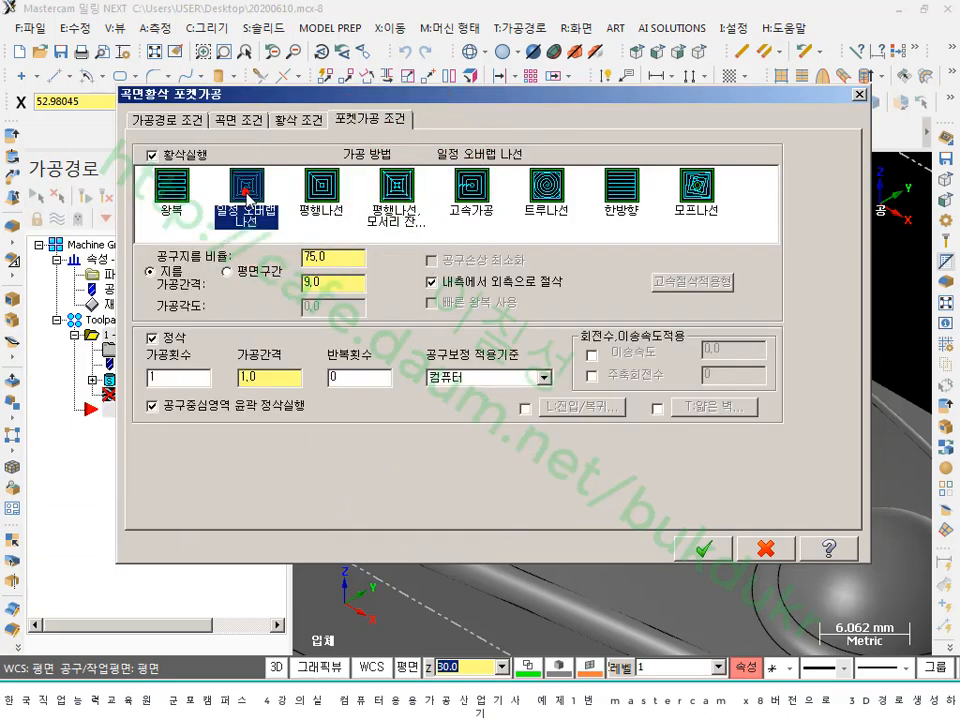
{"action": "double_click", "coordinate": [340, 257]}
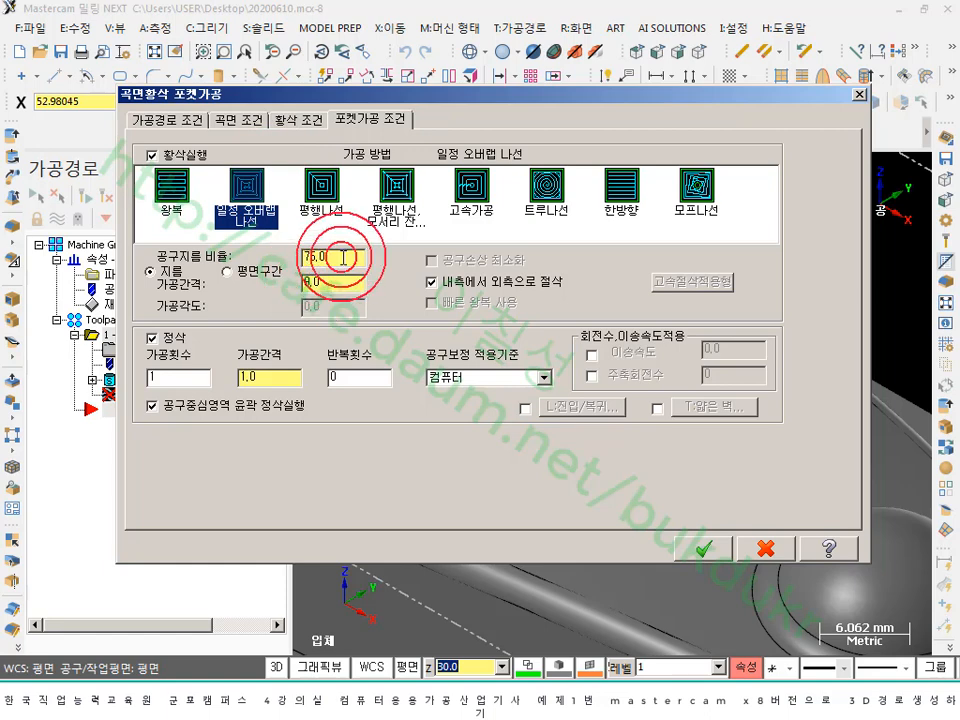
{"action": "type", "text": "5"}
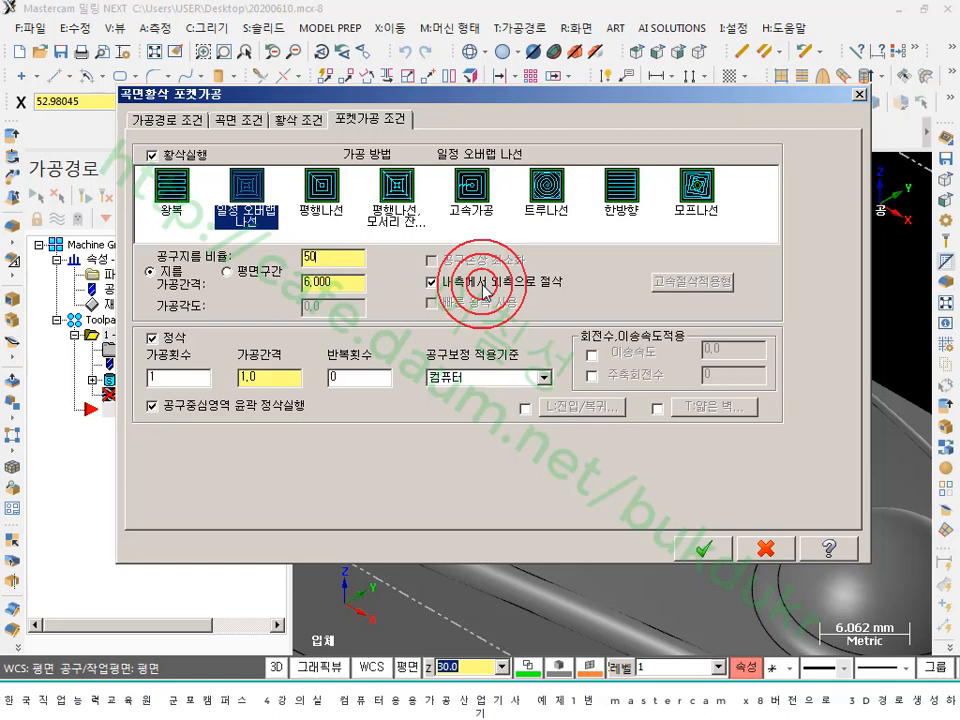
- Turn off cutting from inside to outside and accept the parameters to generate the surface rough pocket toolpath
{"action": "left_click", "coordinate": [431, 283]}
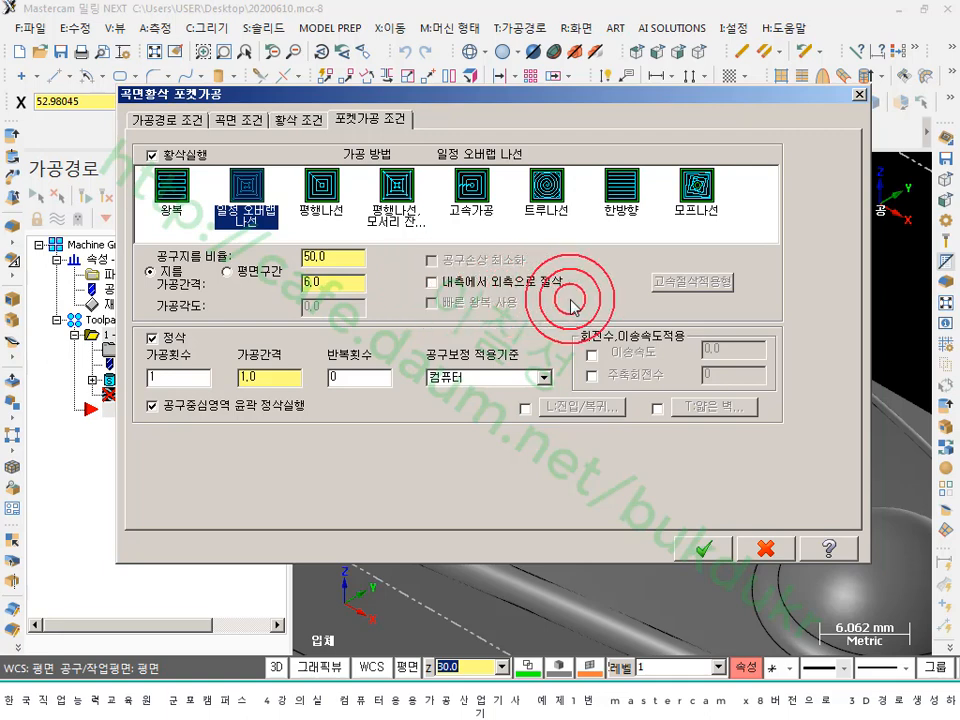
{"action": "left_click", "coordinate": [701, 549]}
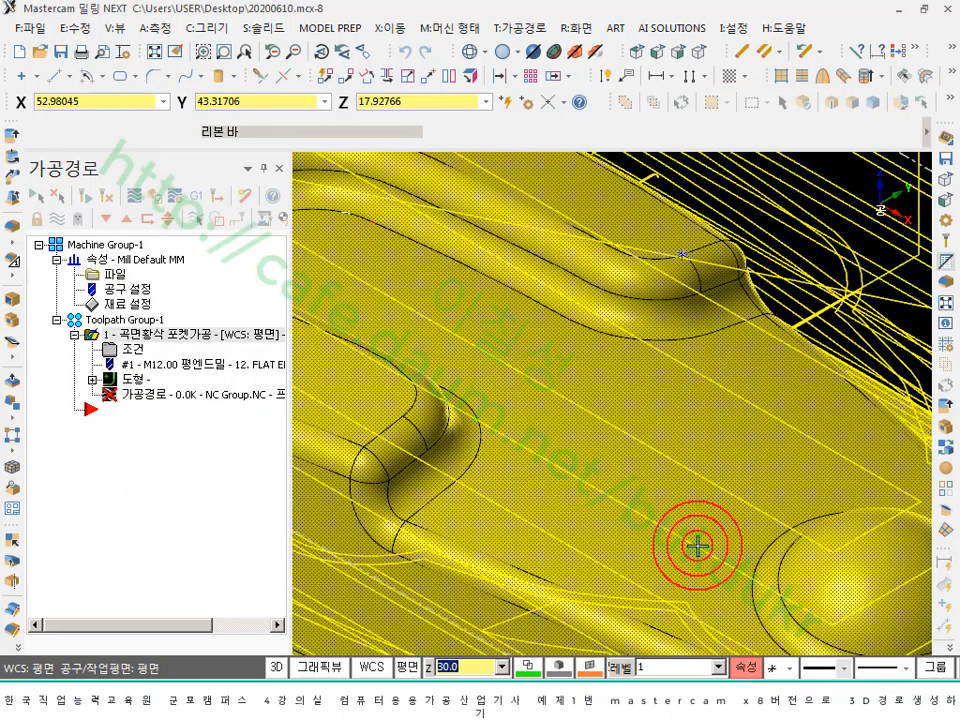
{"action": "scroll", "coordinate": [716, 343], "scroll_direction": "down", "scroll_amount": 2}
{"action": "scroll", "coordinate": [716, 343], "scroll_direction": "down", "scroll_amount": 4}
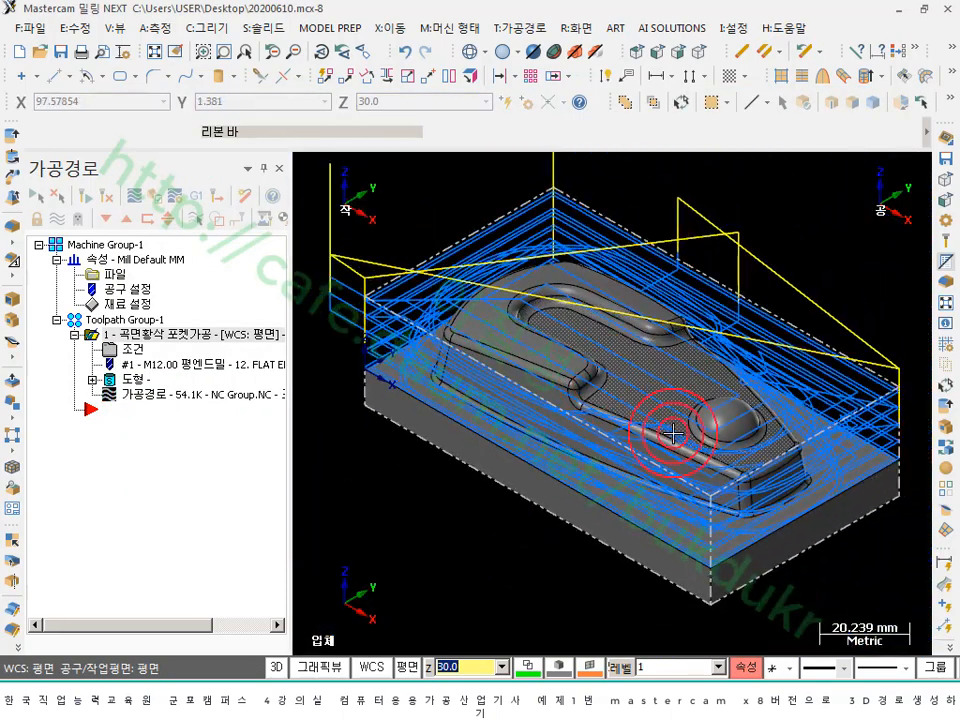
{"action": "scroll", "coordinate": [633, 490], "scroll_direction": "down", "scroll_amount": 1}
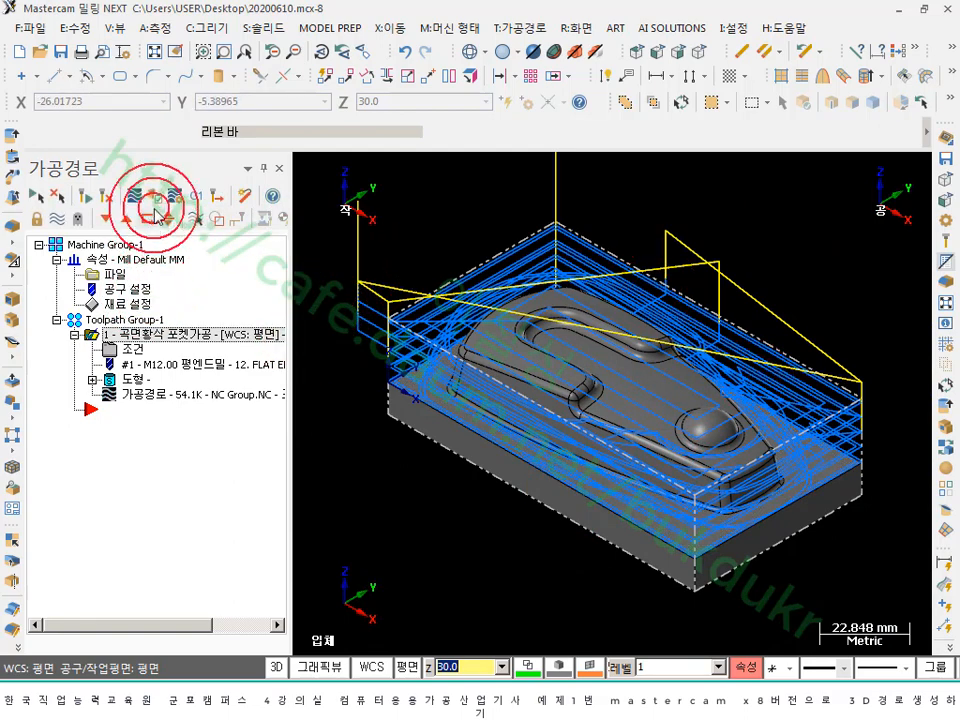
- Run the solid verification of the surface rough pocket toolpath in Mastercam Simulator and examine the machined stock
{"action": "left_click", "coordinate": [152, 193]}
{"action": "left_click", "coordinate": [368, 349]}
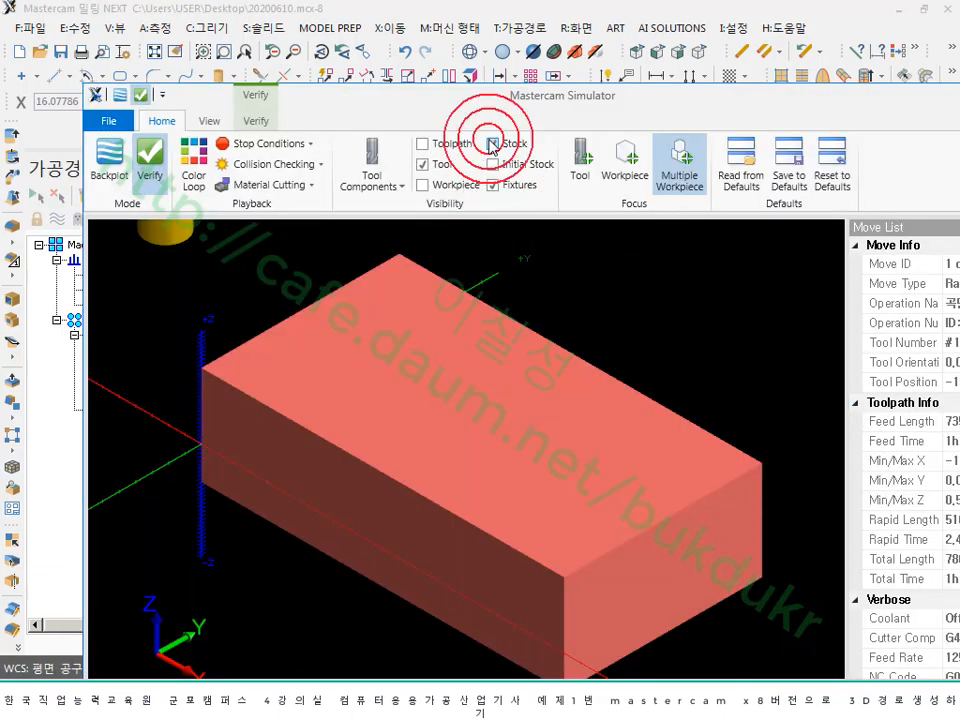
{"action": "left_click_drag", "start_coordinate": [461, 97], "coordinate": [387, 5]}
{"action": "left_click", "coordinate": [366, 646]}
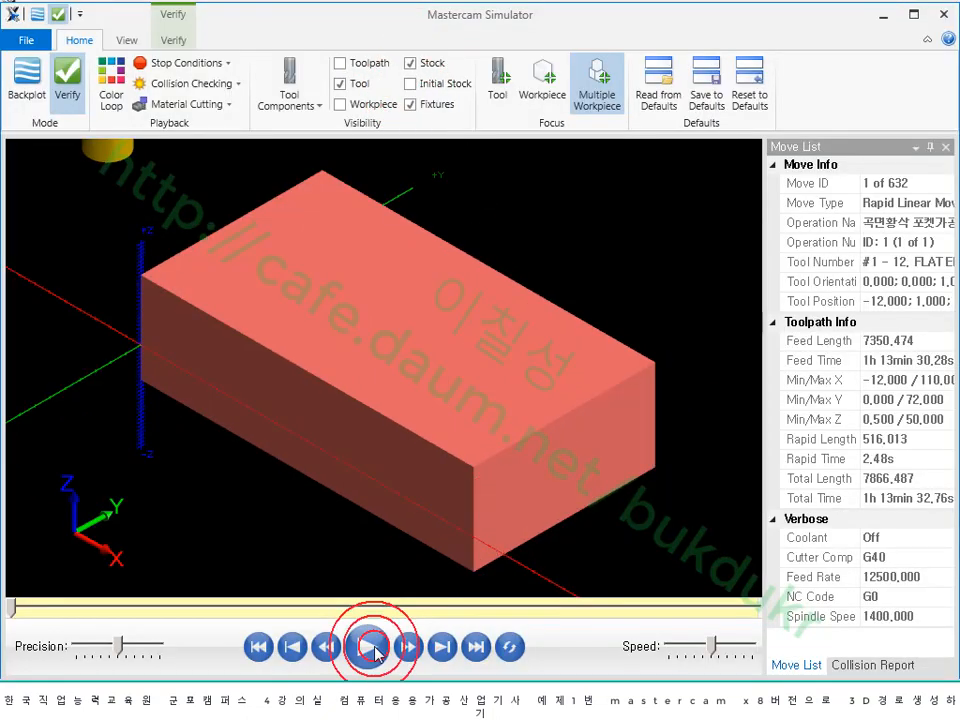
{"action": "left_click", "coordinate": [372, 648]}
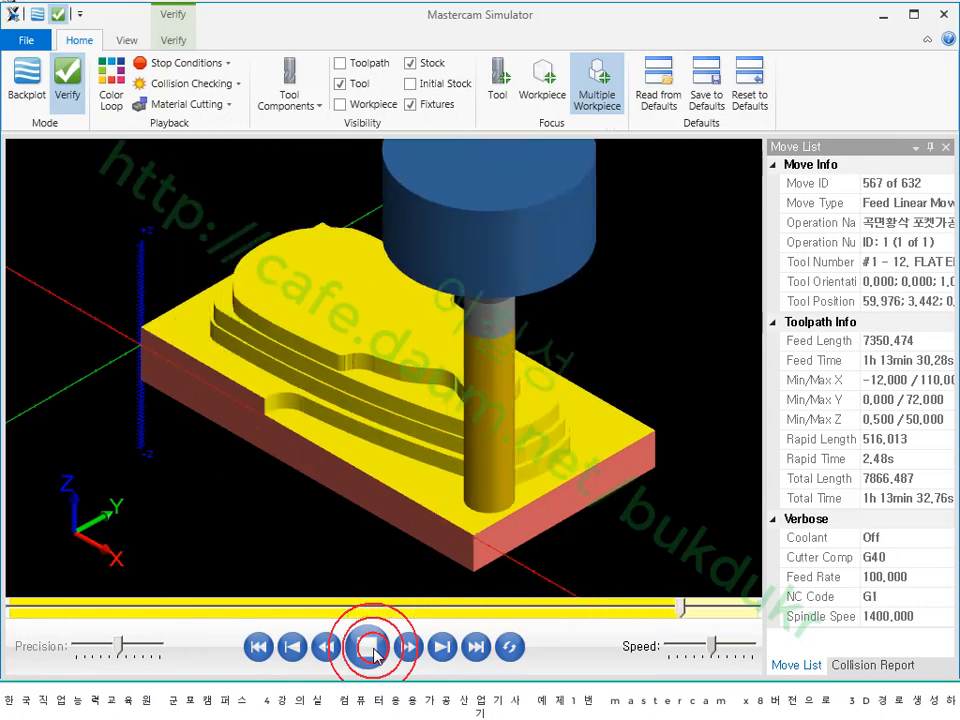
{"action": "left_click", "coordinate": [626, 313]}
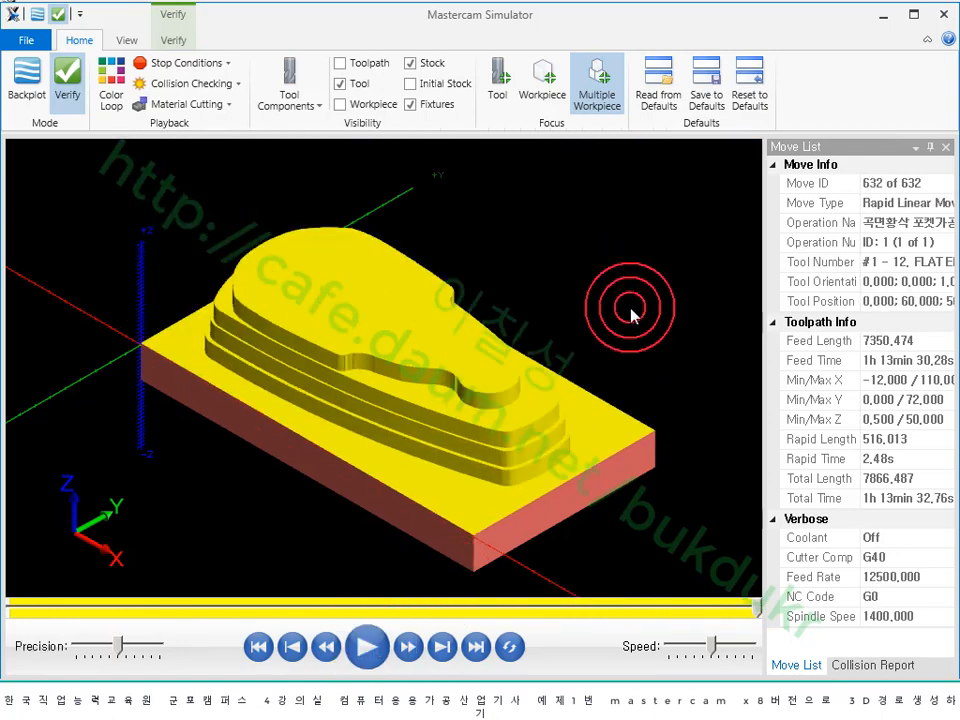
{"action": "scroll", "coordinate": [395, 383], "scroll_direction": "up", "scroll_amount": 2}
{"action": "left_click_drag", "start_coordinate": [400, 383], "coordinate": [430, 369]}
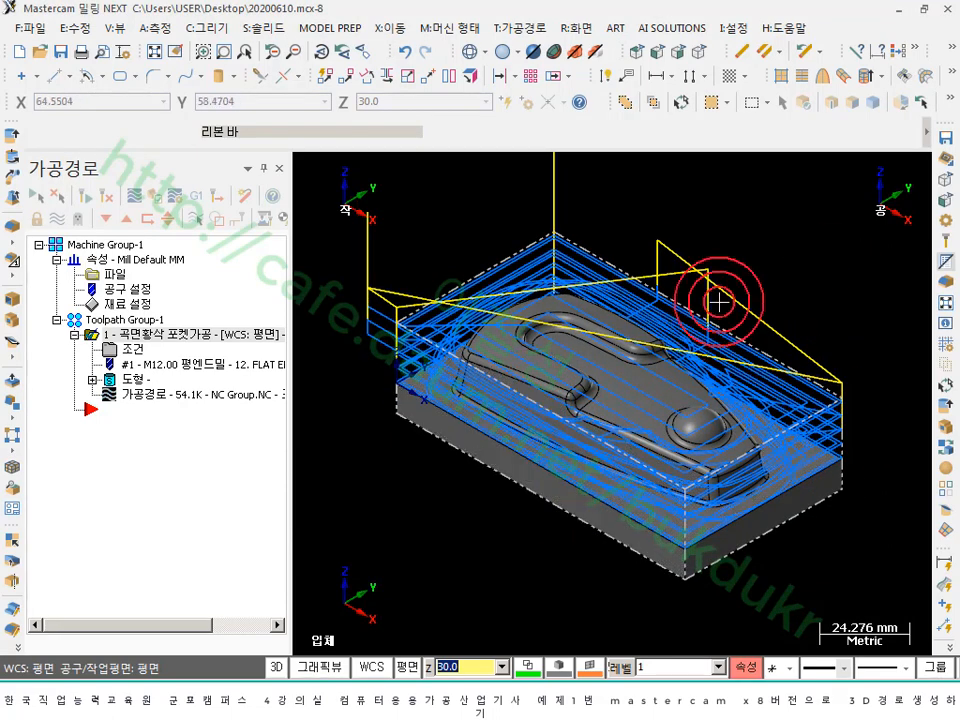
- Hide the surface rough pocket toolpath's display on the part
{"action": "scroll", "coordinate": [715, 295], "scroll_direction": "up", "scroll_amount": 1}
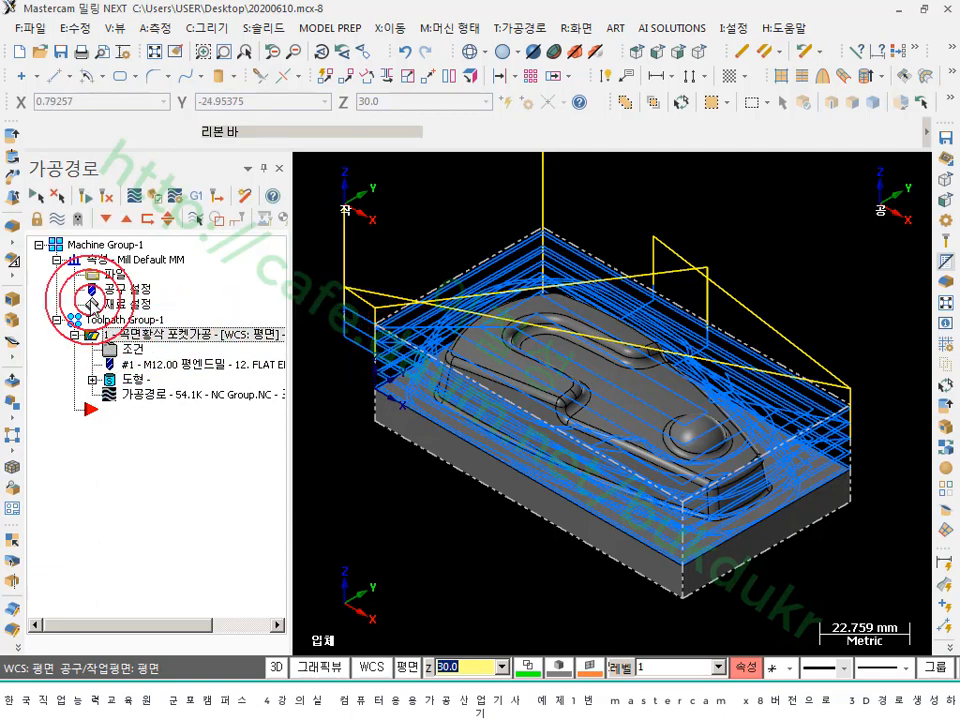
{"action": "left_click", "coordinate": [57, 218]}
{"action": "scroll", "coordinate": [540, 460], "scroll_direction": "up", "scroll_amount": 1}
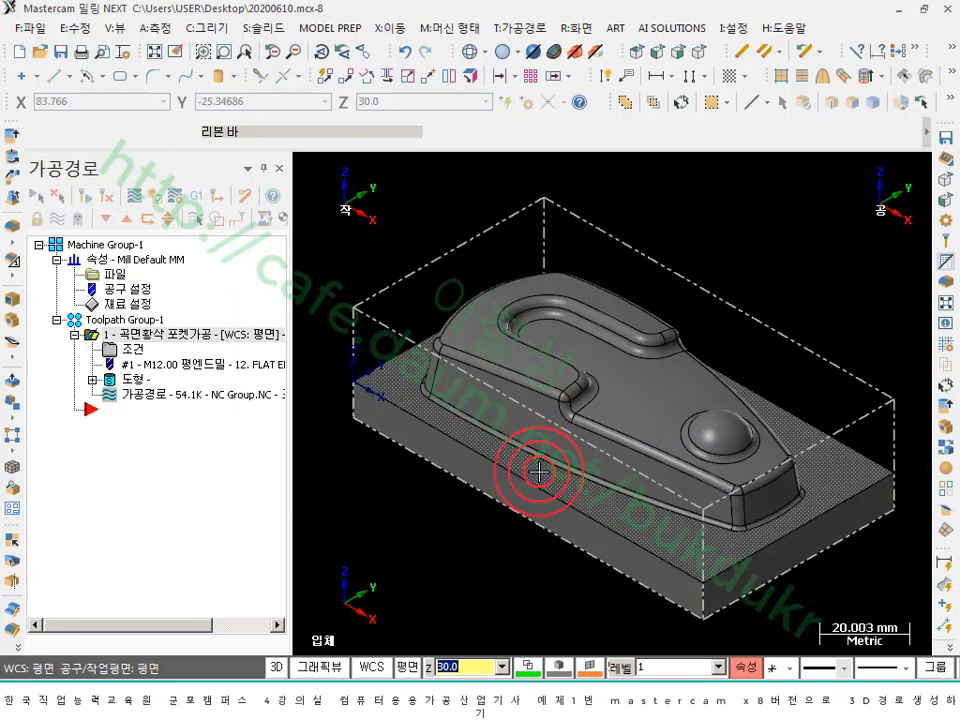
- Start a surface finish parallel toolpath with all of the solid's faces as drive surfaces and confirm the surface selection
{"action": "left_click", "coordinate": [525, 27]}
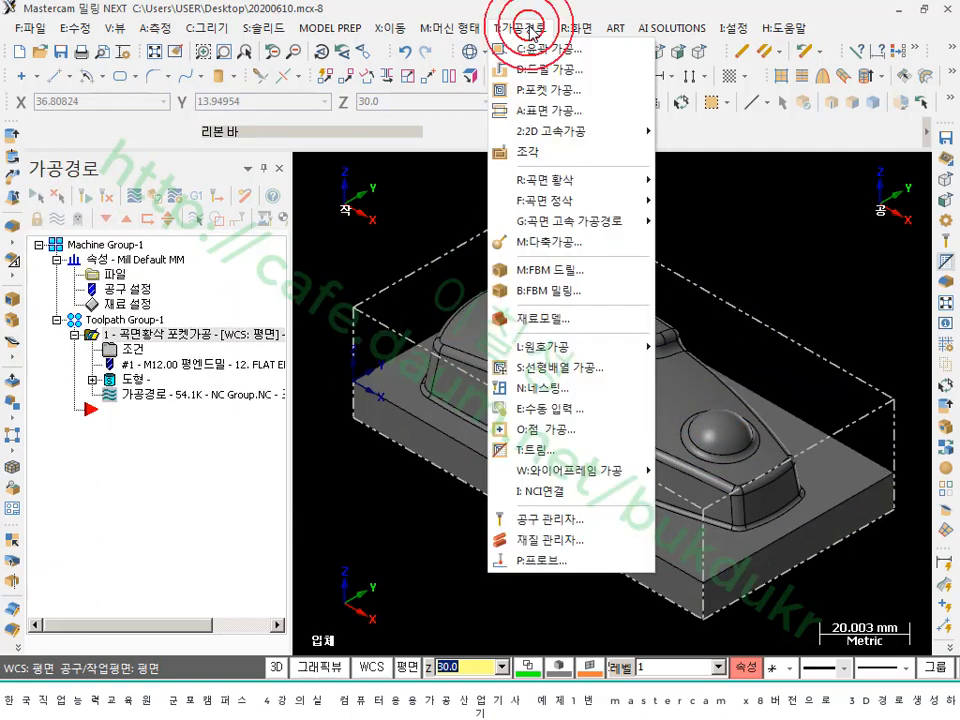
{"action": "mouse_move", "coordinate": [540, 202]}
{"action": "left_click", "coordinate": [730, 207]}
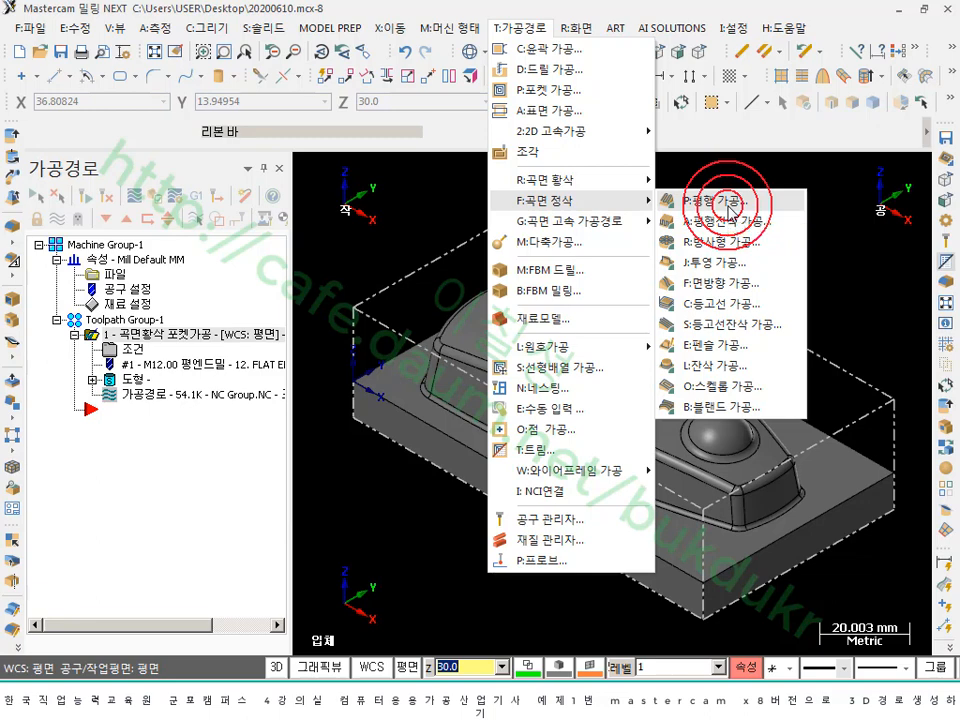
{"action": "left_click", "coordinate": [728, 203]}
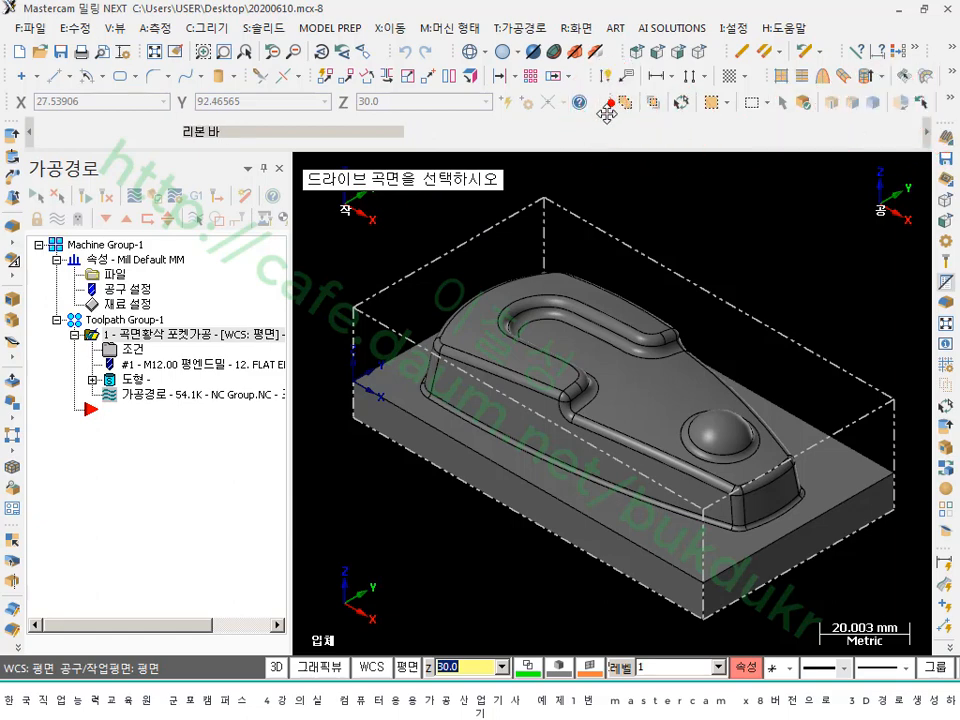
{"action": "left_click_drag", "start_coordinate": [612, 102], "coordinate": [38, 128]}
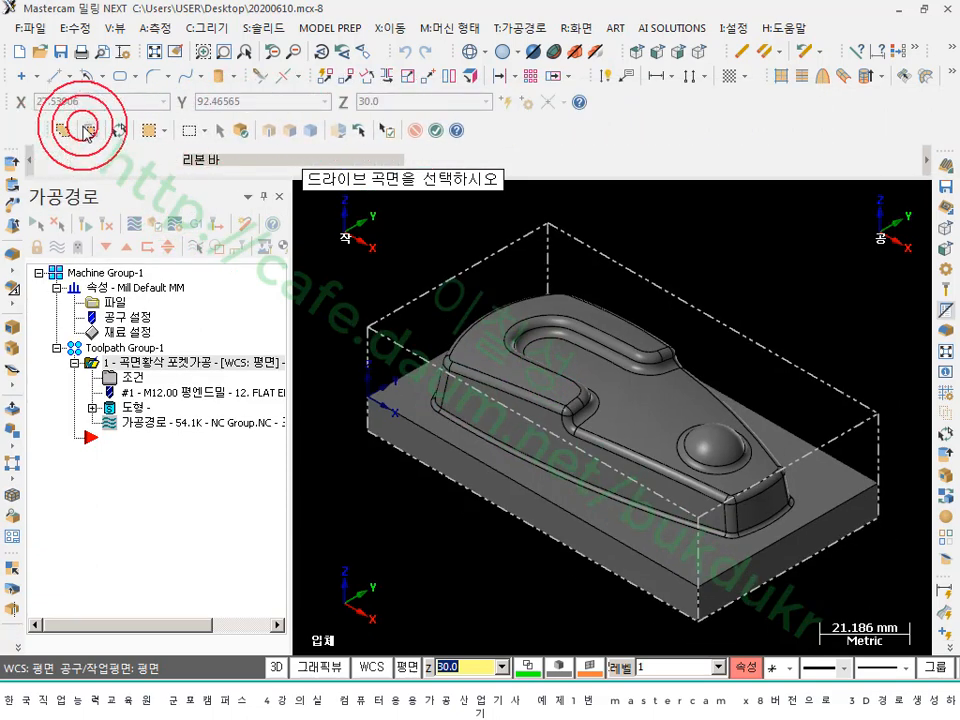
{"action": "left_click", "coordinate": [362, 132]}
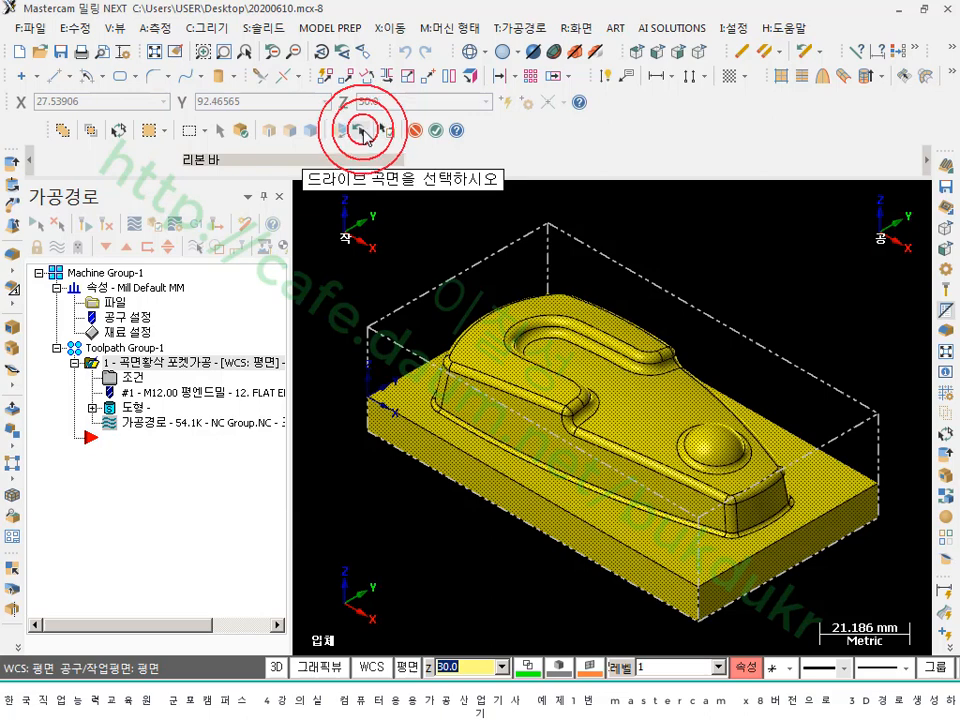
{"action": "left_click", "coordinate": [437, 131]}
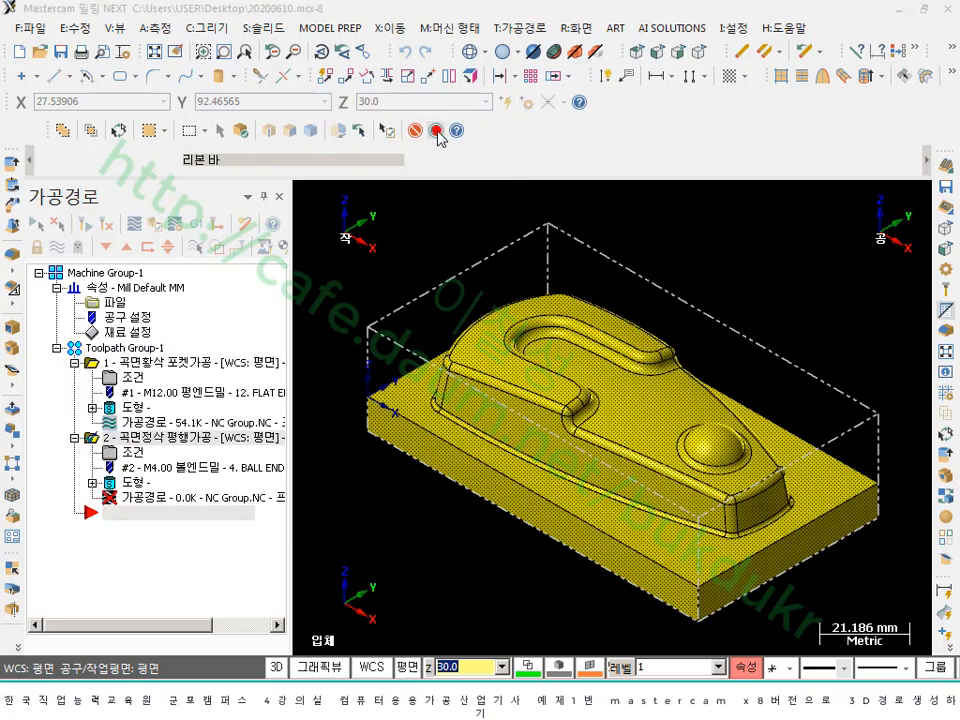
{"action": "left_click", "coordinate": [392, 238]}
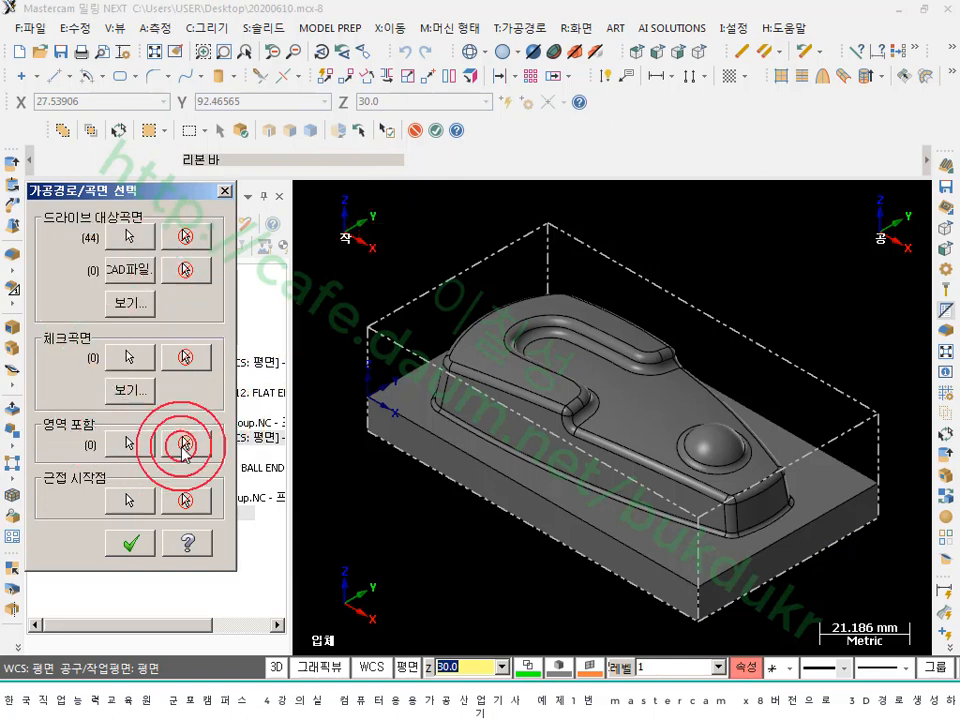
{"action": "left_click", "coordinate": [131, 548]}
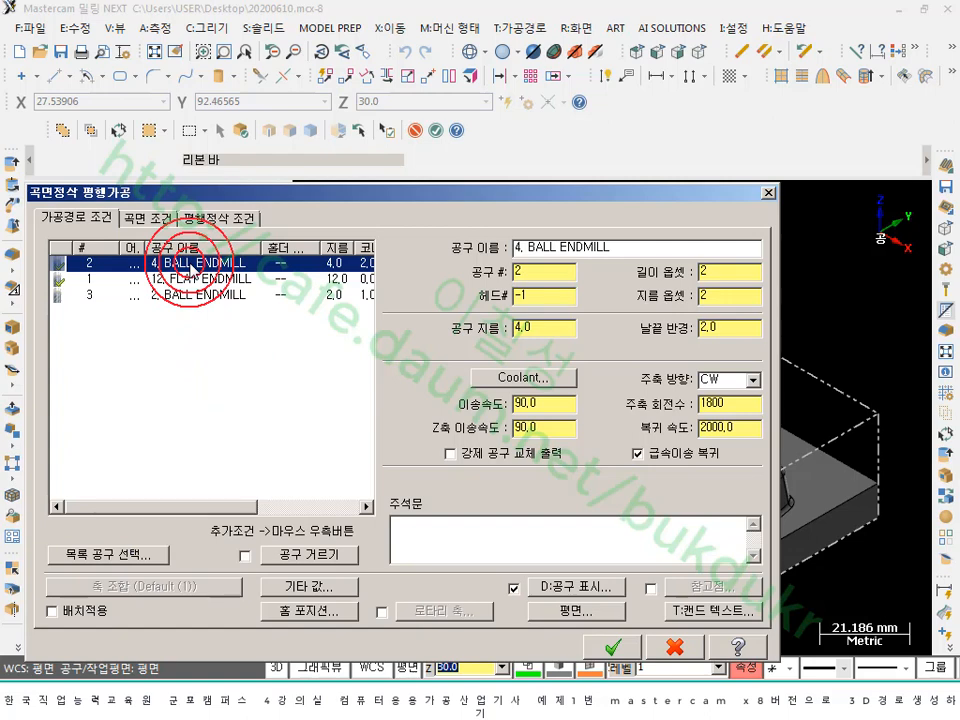
- Enable an absolute clearance height of 50.0 and make the 25.0 retract height absolute in the surface parameters
{"action": "left_click", "coordinate": [148, 217]}
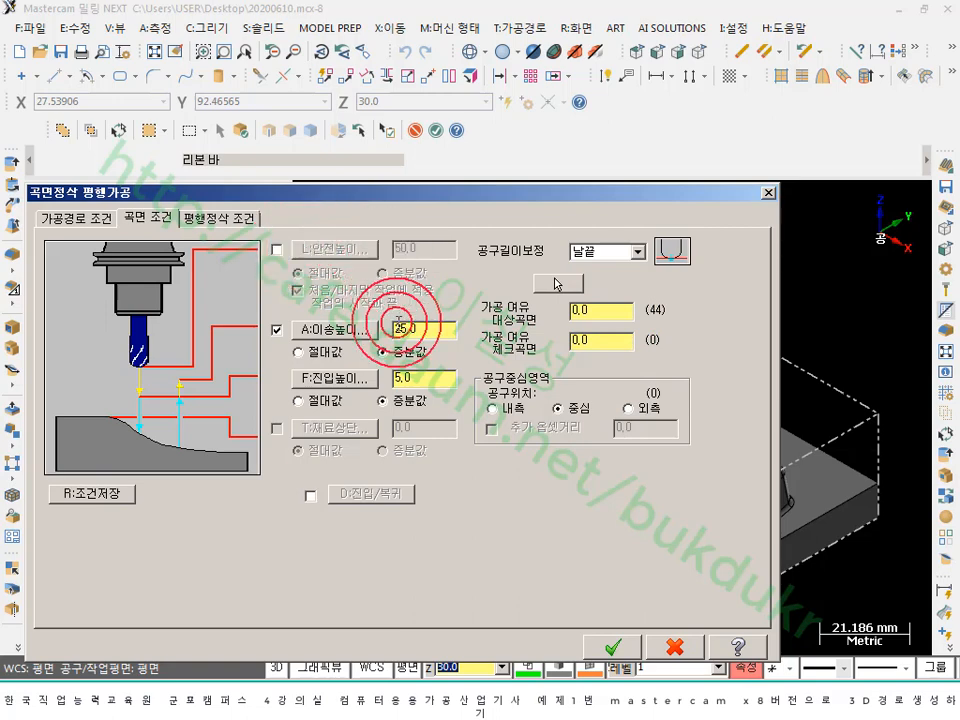
{"action": "left_click", "coordinate": [276, 249]}
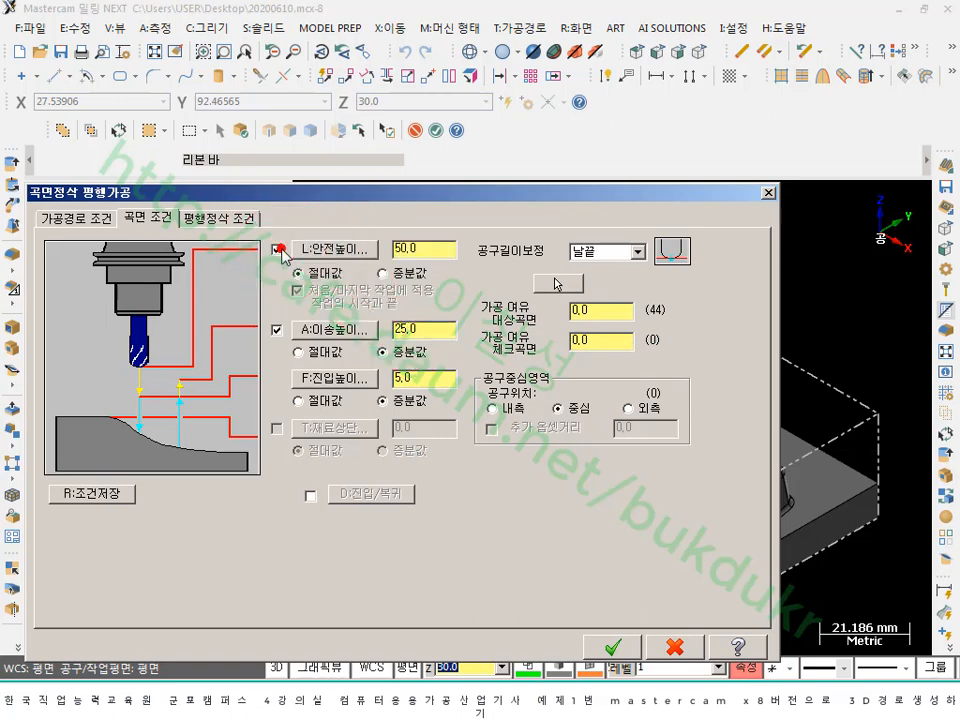
{"action": "left_click", "coordinate": [443, 252]}
{"action": "left_click", "coordinate": [413, 245]}
{"action": "left_click", "coordinate": [427, 400]}
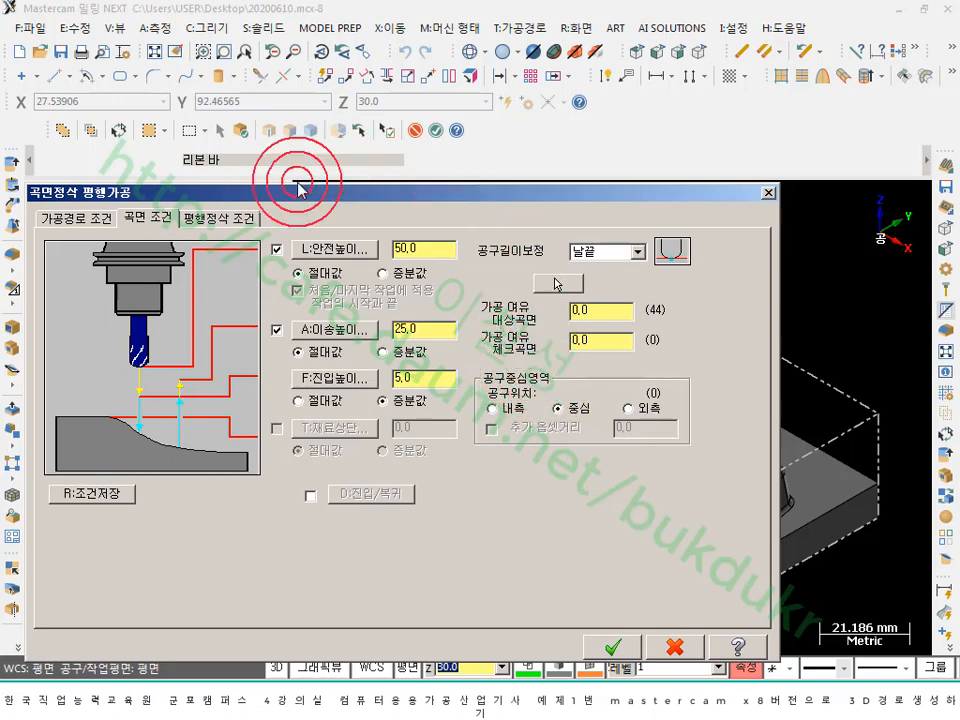
- Set the finish parallel maximum stepover to 1 per the cutting instruction sheet and the machining angle to 45
{"action": "left_click", "coordinate": [230, 224]}
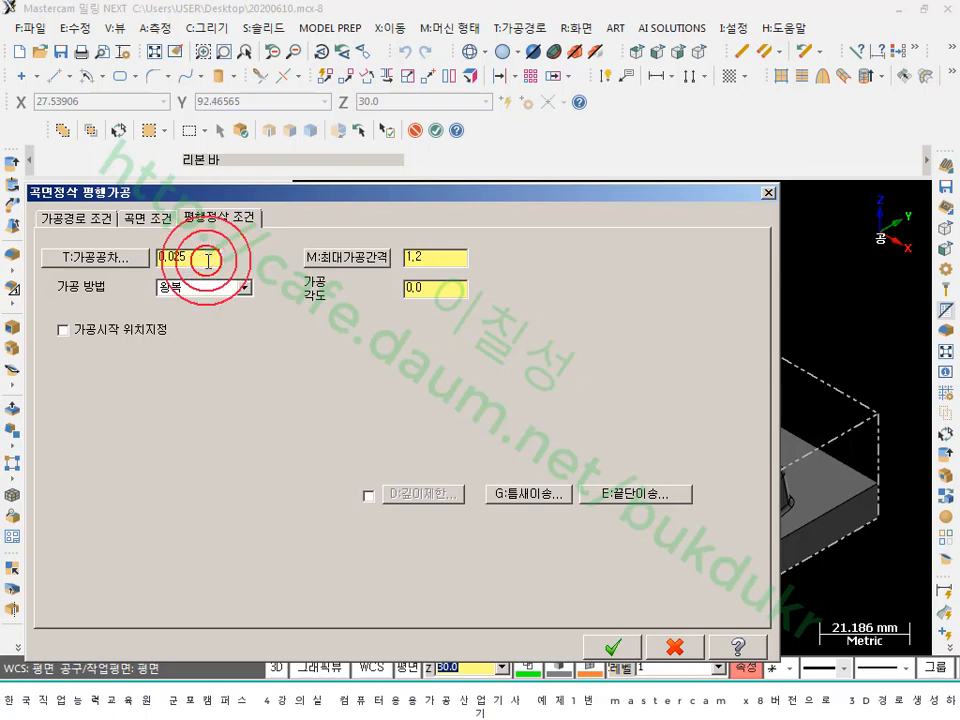
{"action": "left_click", "coordinate": [263, 695]}
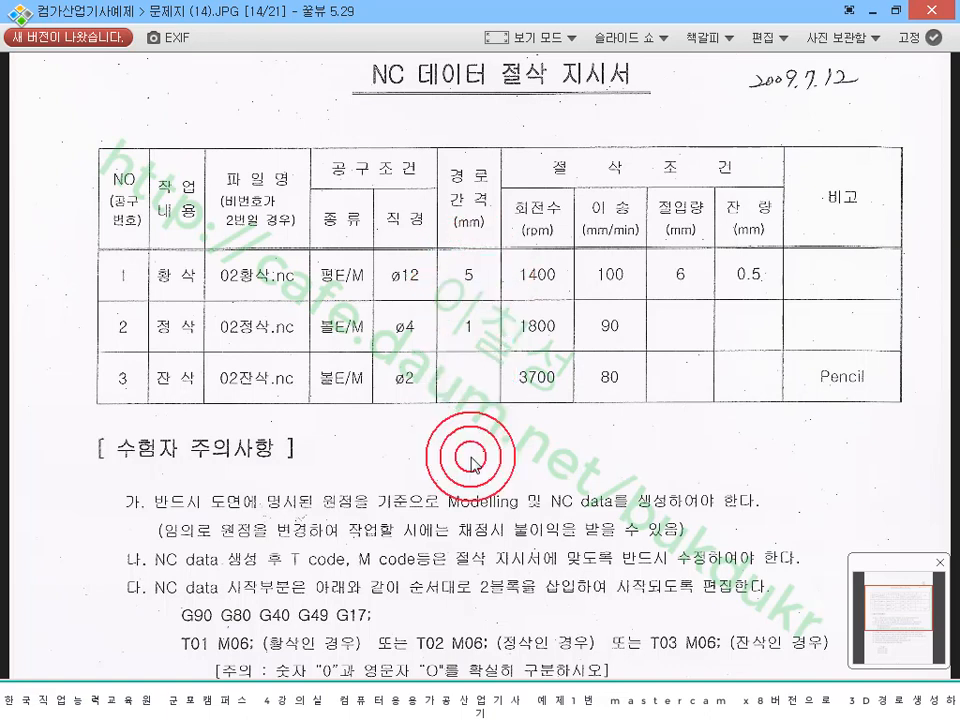
{"action": "mouse_move", "coordinate": [314, 699]}
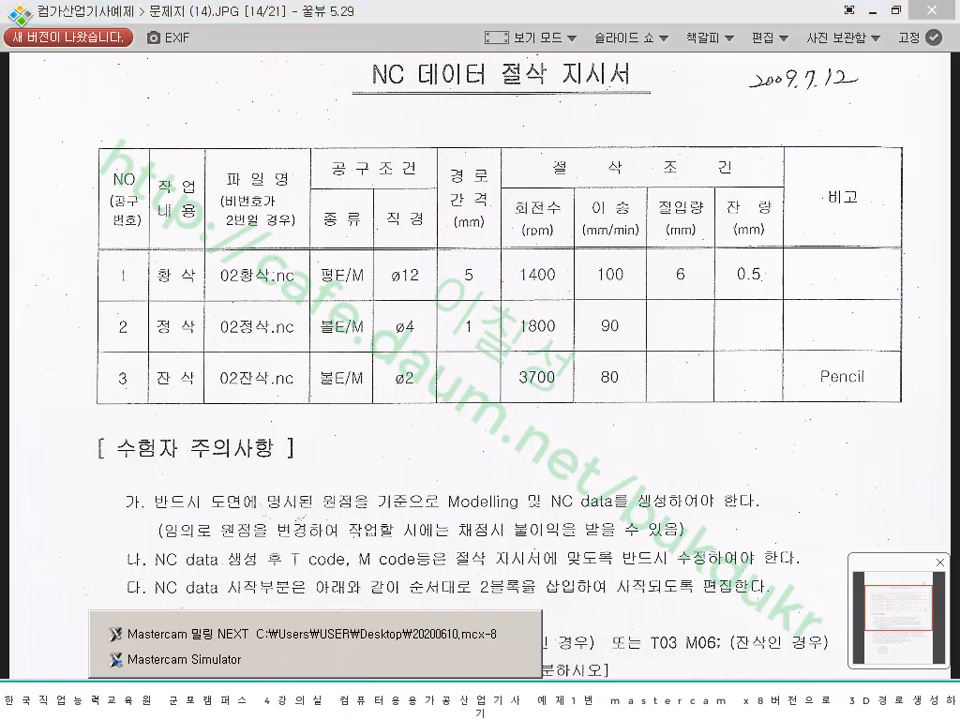
{"action": "left_click", "coordinate": [300, 634]}
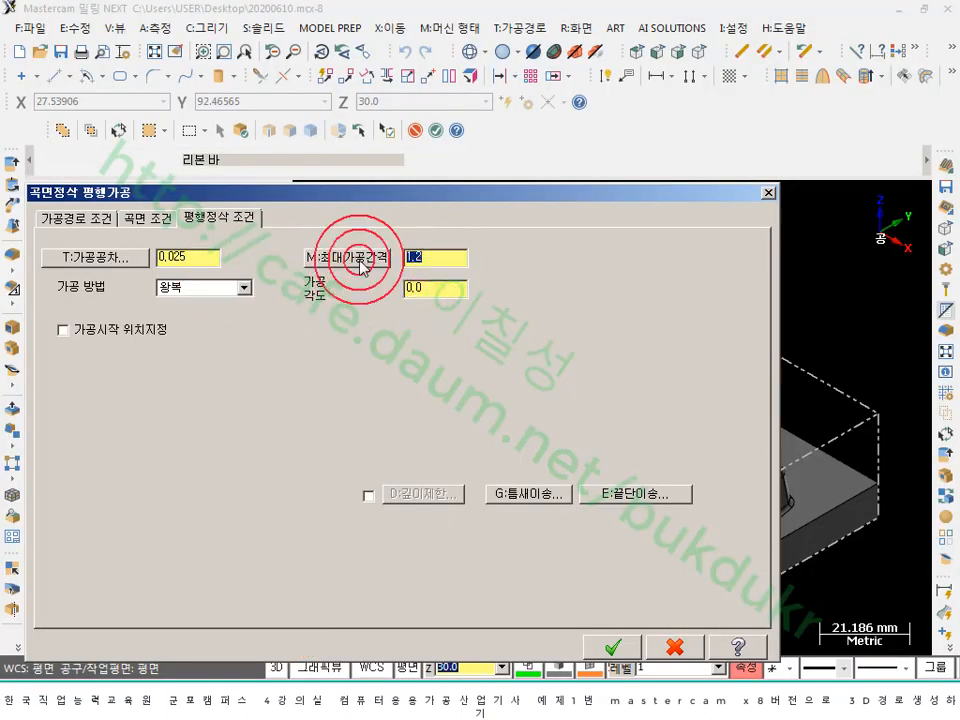
{"action": "left_click", "coordinate": [430, 288]}
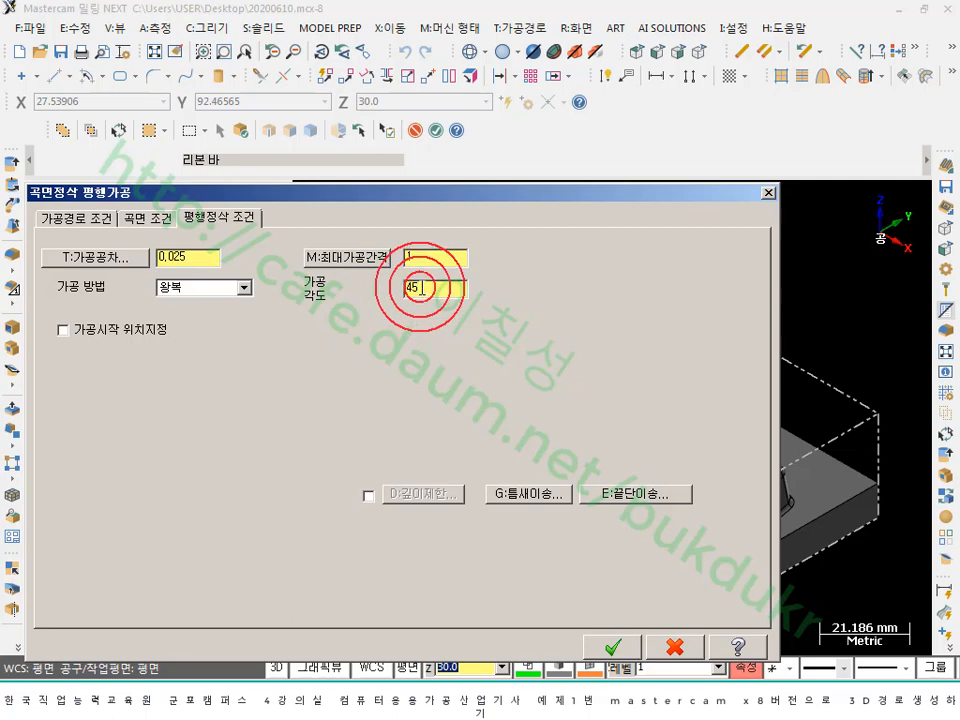
- Accept the parameters to generate the surface finish parallel toolpath and examine its passes over the part
{"action": "left_click", "coordinate": [614, 647]}
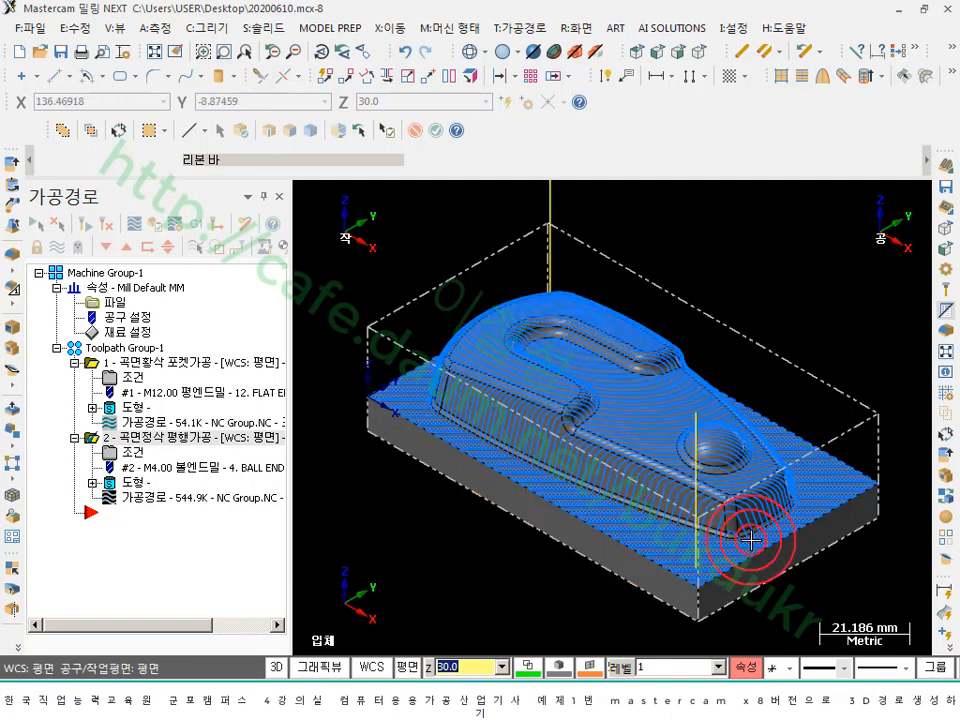
{"action": "scroll", "coordinate": [800, 528], "scroll_direction": "up", "scroll_amount": 5}
{"action": "scroll", "coordinate": [860, 525], "scroll_direction": "down", "scroll_amount": 2}
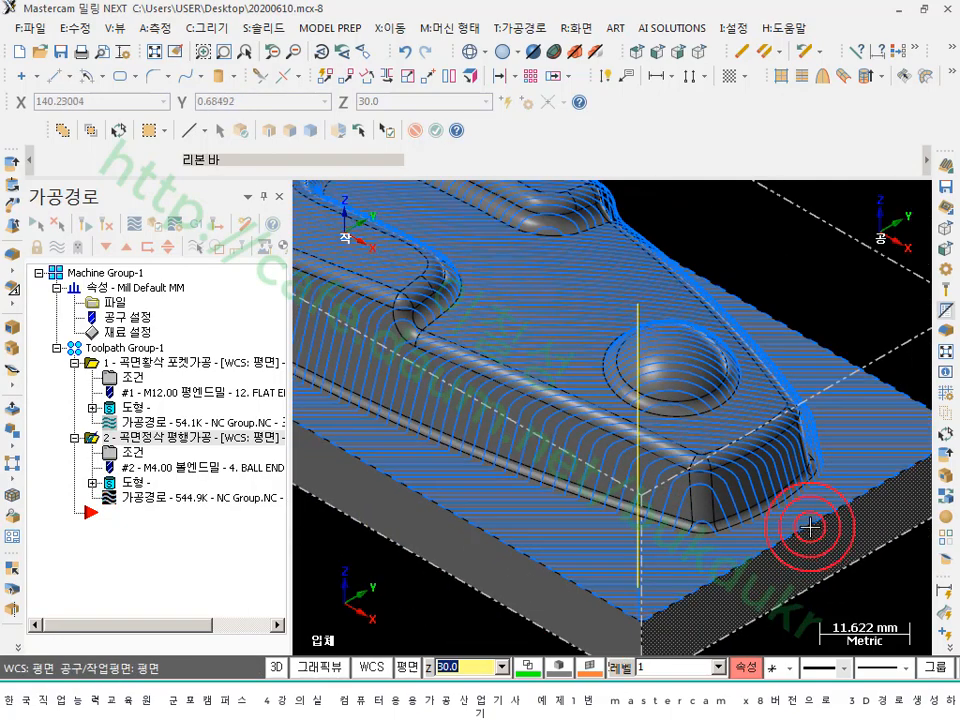
{"action": "scroll", "coordinate": [489, 401], "scroll_direction": "down", "scroll_amount": 2}
{"action": "scroll", "coordinate": [553, 461], "scroll_direction": "down", "scroll_amount": 2}
{"action": "scroll", "coordinate": [549, 431], "scroll_direction": "up", "scroll_amount": 4}
{"action": "scroll", "coordinate": [549, 431], "scroll_direction": "down", "scroll_amount": 2}
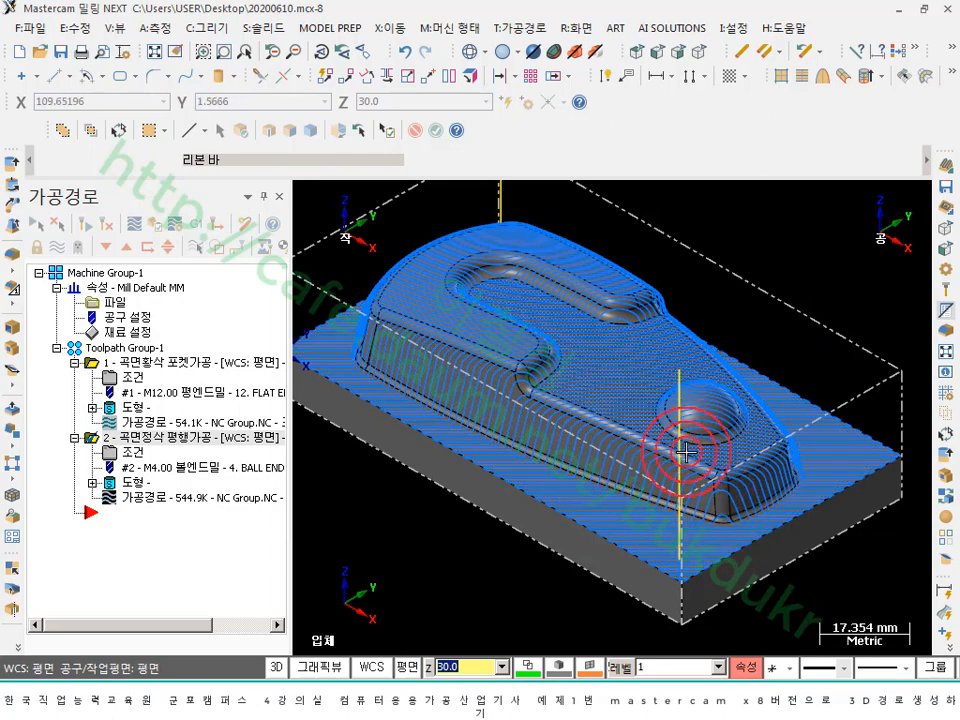
- Set the surface rough pocket operation's stepover distance to 5 and regenerate its toolpath
{"action": "left_click", "coordinate": [212, 362]}
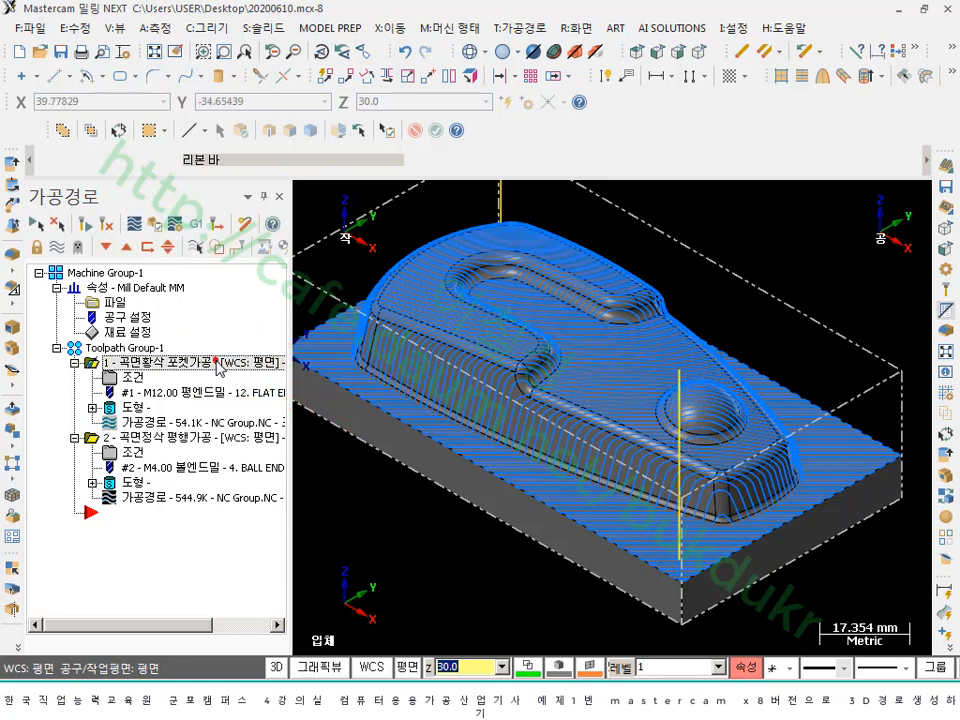
{"action": "left_click", "coordinate": [133, 378]}
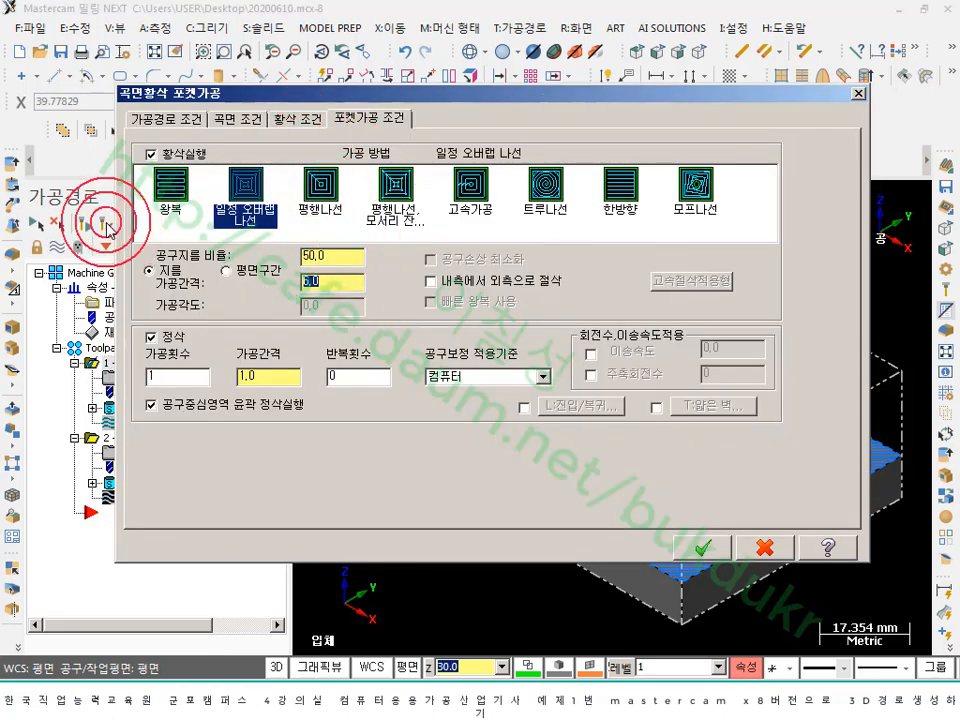
{"action": "type", "text": "5"}
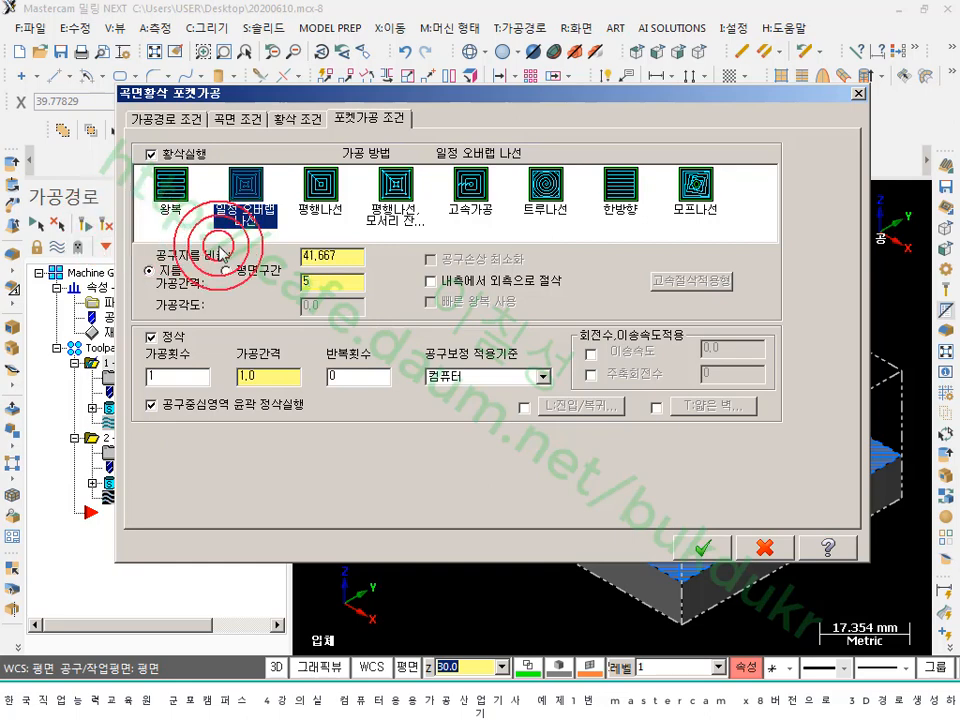
{"action": "left_click", "coordinate": [318, 282]}
{"action": "left_click", "coordinate": [705, 548]}
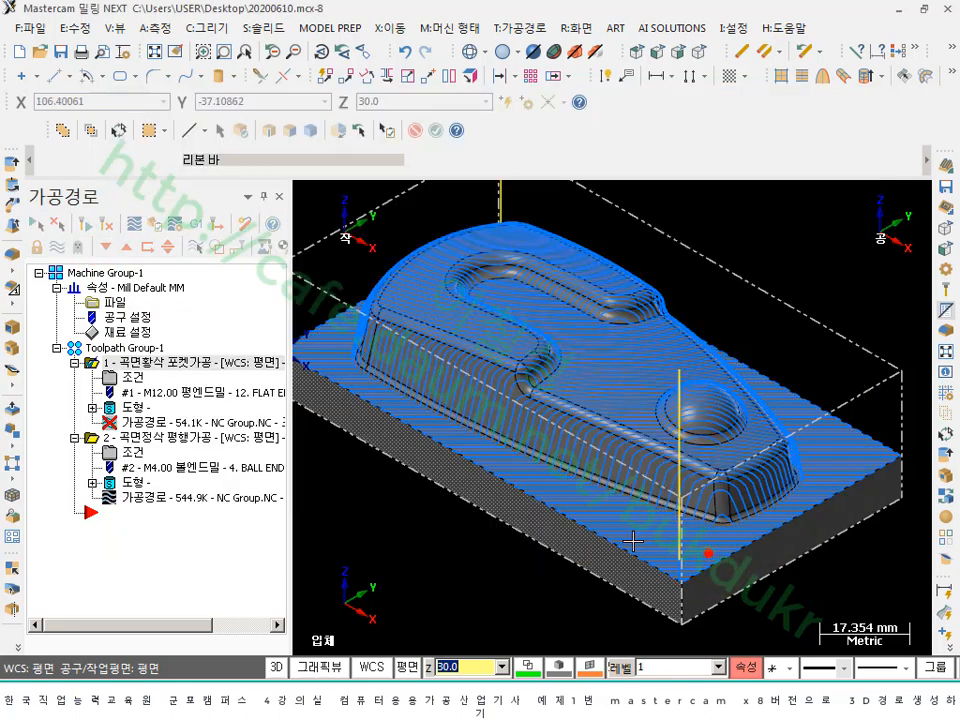
{"action": "left_click", "coordinate": [86, 224]}
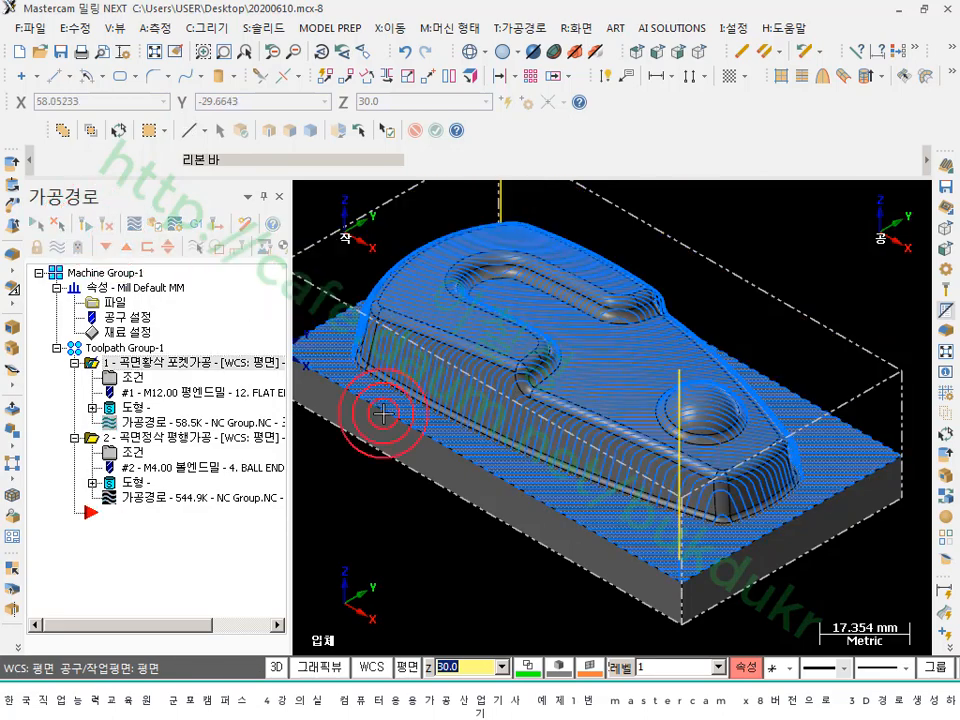
- Verify all operations of the toolpath group in the simulator, running the cutting simulation through to its end
{"action": "left_click", "coordinate": [133, 347]}
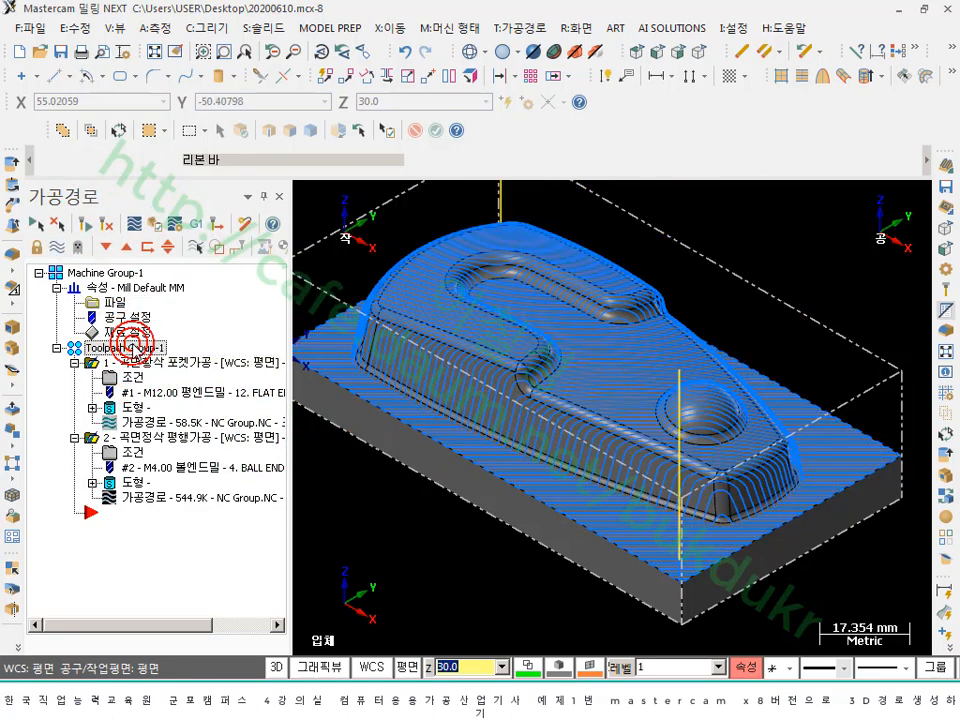
{"action": "left_click", "coordinate": [153, 222]}
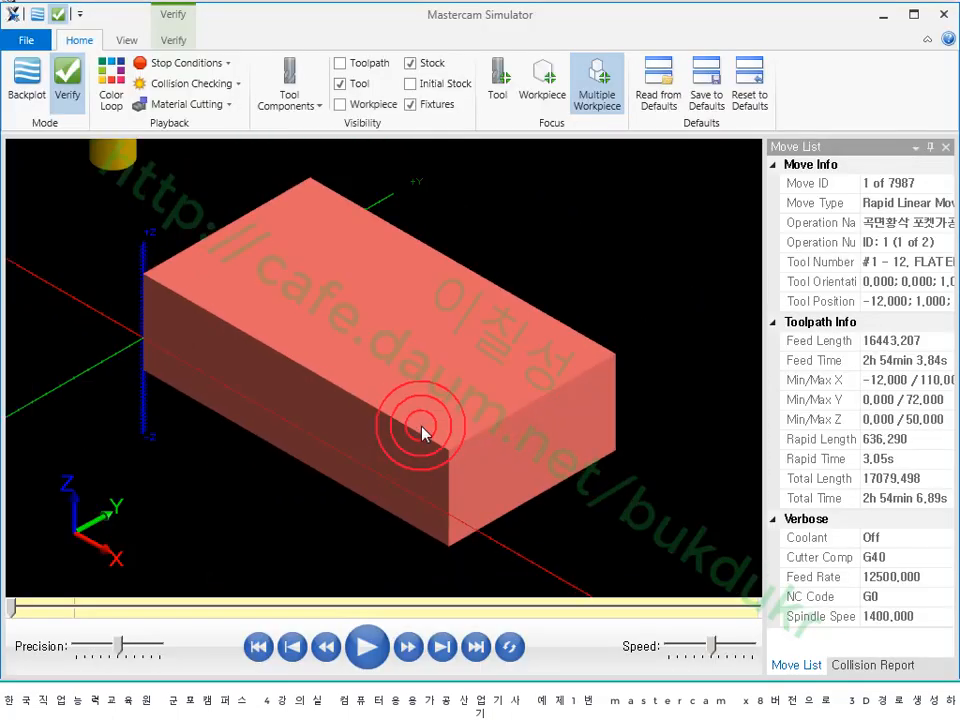
{"action": "left_click", "coordinate": [476, 648]}
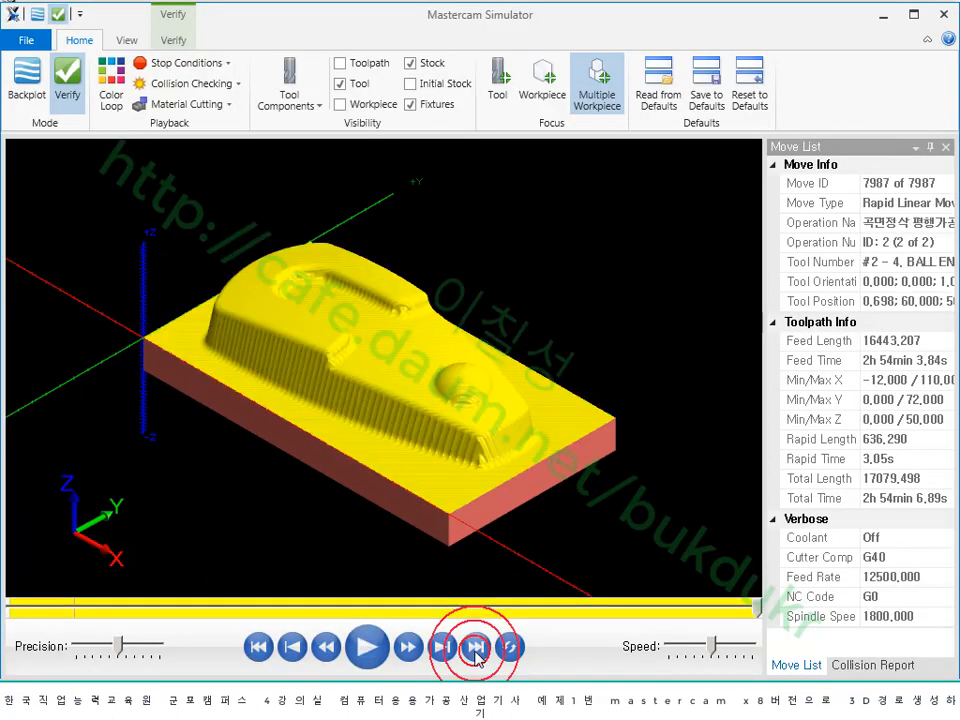
{"action": "left_click", "coordinate": [584, 368]}
{"action": "scroll", "coordinate": [465, 415], "scroll_direction": "up", "scroll_amount": 1}
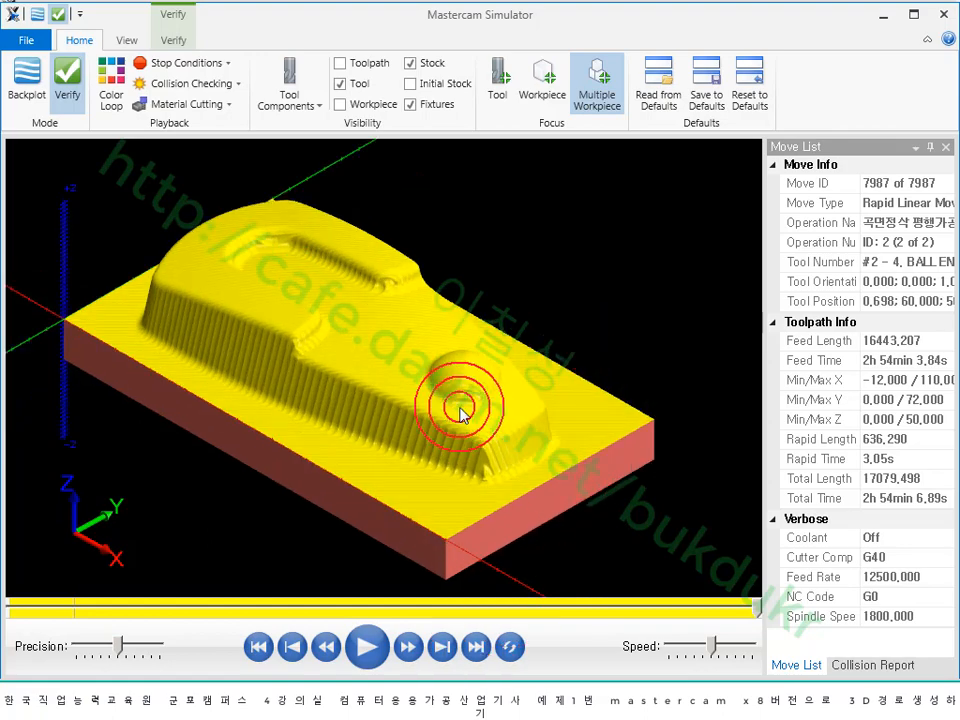
- Examine the simulated part from several angles, checking the surface quality around the dome, pocket edges and side walls
{"action": "left_click_drag", "start_coordinate": [456, 400], "coordinate": [400, 441]}
{"action": "scroll", "coordinate": [392, 400], "scroll_direction": "down", "scroll_amount": 2}
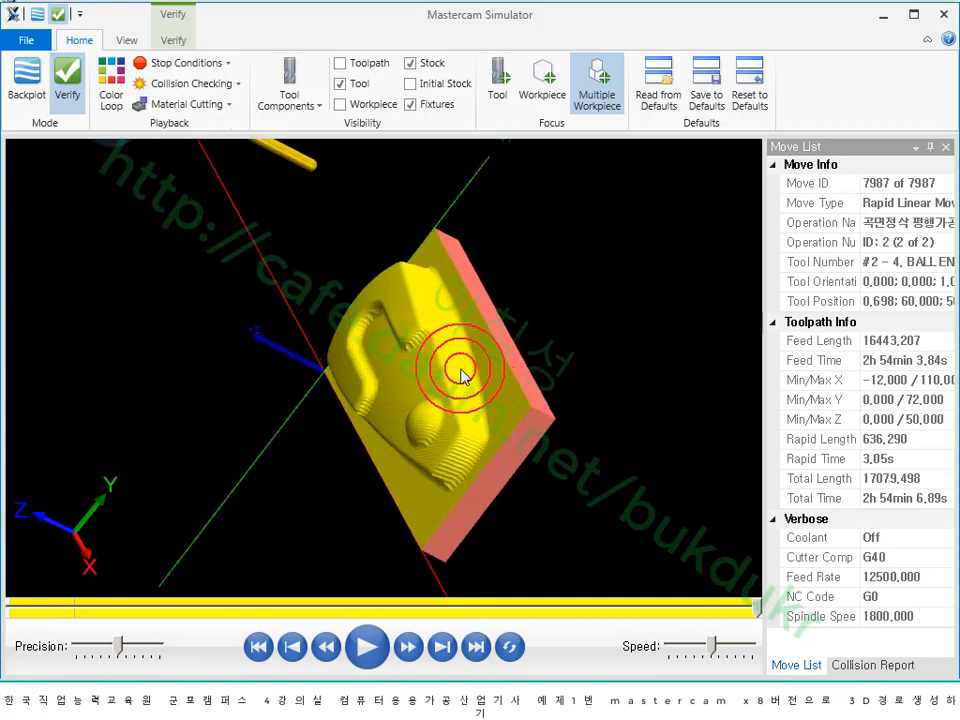
{"action": "scroll", "coordinate": [456, 407], "scroll_direction": "up", "scroll_amount": 4}
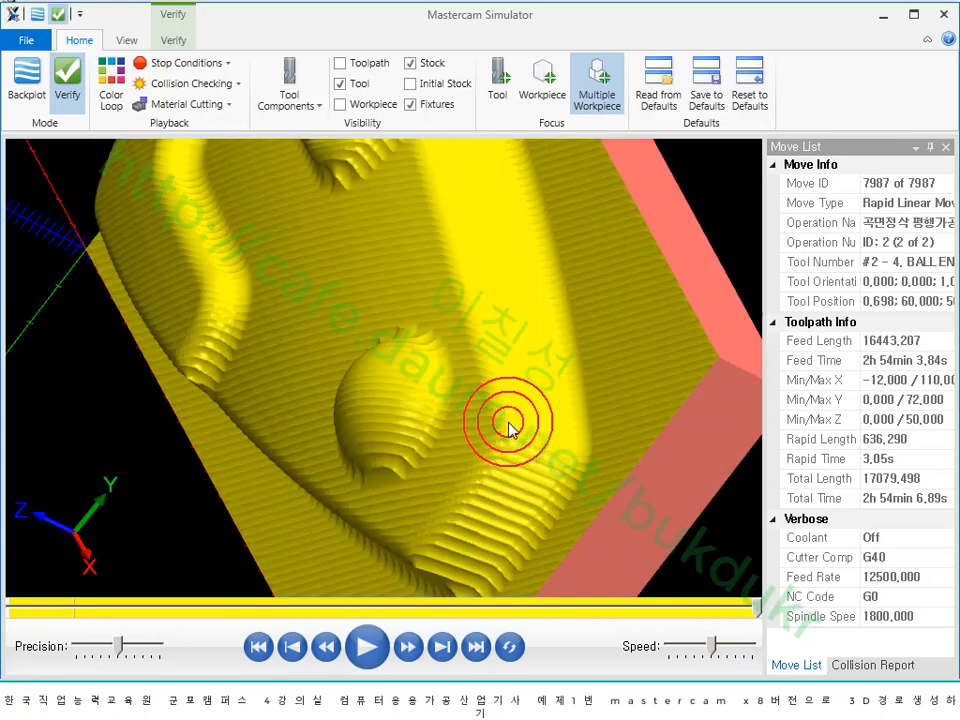
{"action": "scroll", "coordinate": [509, 418], "scroll_direction": "down", "scroll_amount": 1}
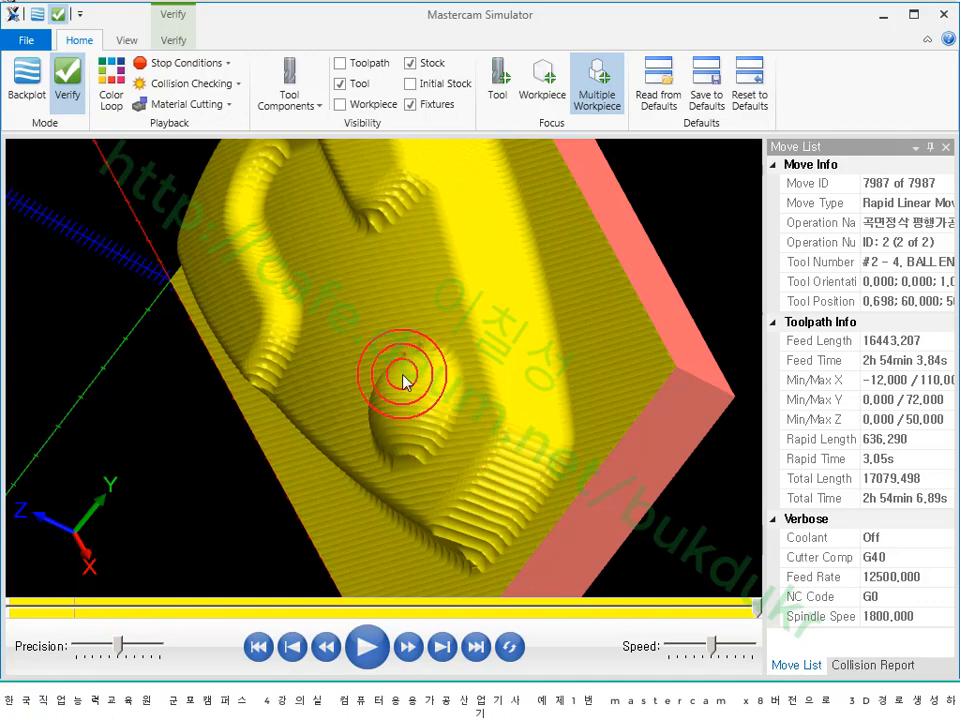
{"action": "middle_click_drag", "start_coordinate": [422, 424], "coordinate": [484, 342]}
{"action": "scroll", "coordinate": [641, 298], "scroll_direction": "down", "scroll_amount": 4}
{"action": "scroll", "coordinate": [501, 384], "scroll_direction": "up", "scroll_amount": 6}
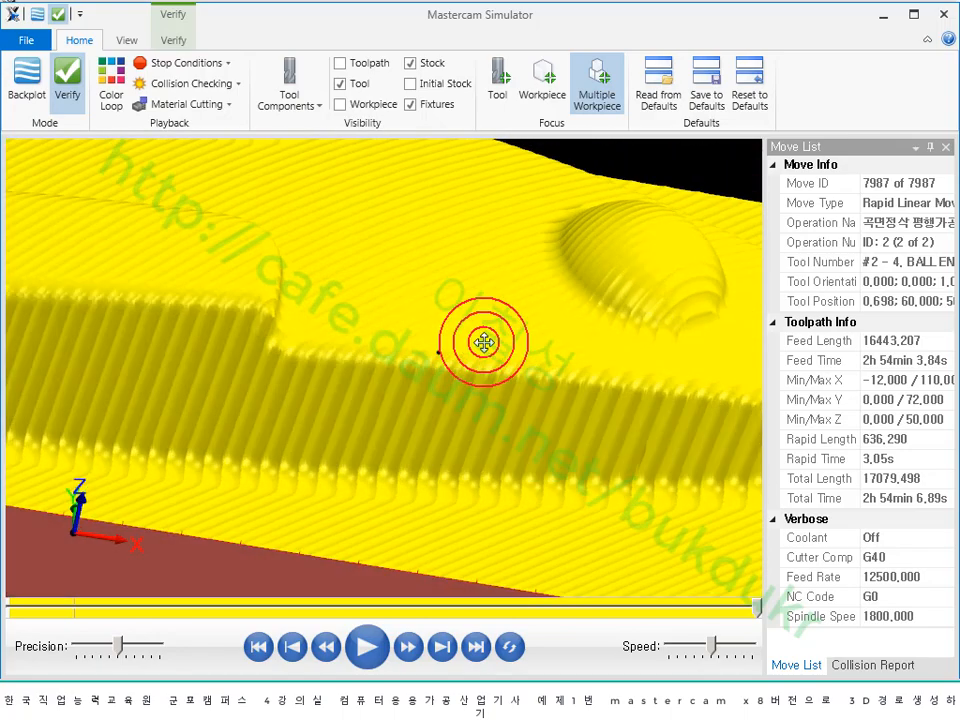
{"action": "scroll", "coordinate": [484, 342], "scroll_direction": "down", "scroll_amount": 5}
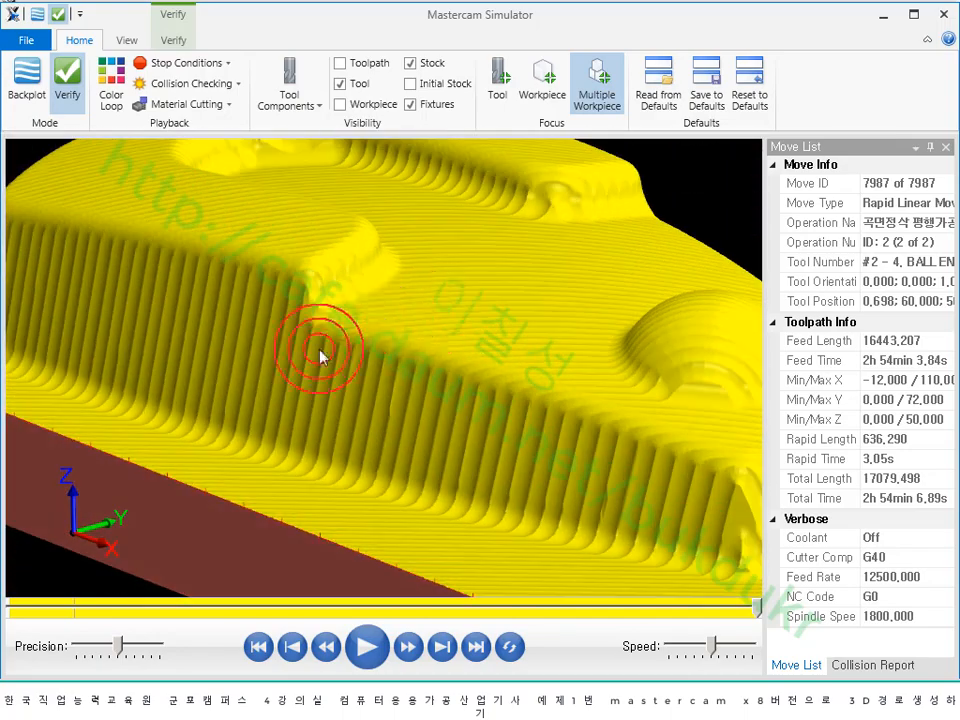
{"action": "middle_click_drag", "start_coordinate": [321, 354], "coordinate": [527, 366]}
{"action": "scroll", "coordinate": [478, 362], "scroll_direction": "up", "scroll_amount": 1}
{"action": "scroll", "coordinate": [285, 410], "scroll_direction": "down", "scroll_amount": 4}
{"action": "scroll", "coordinate": [300, 415], "scroll_direction": "up", "scroll_amount": 2}
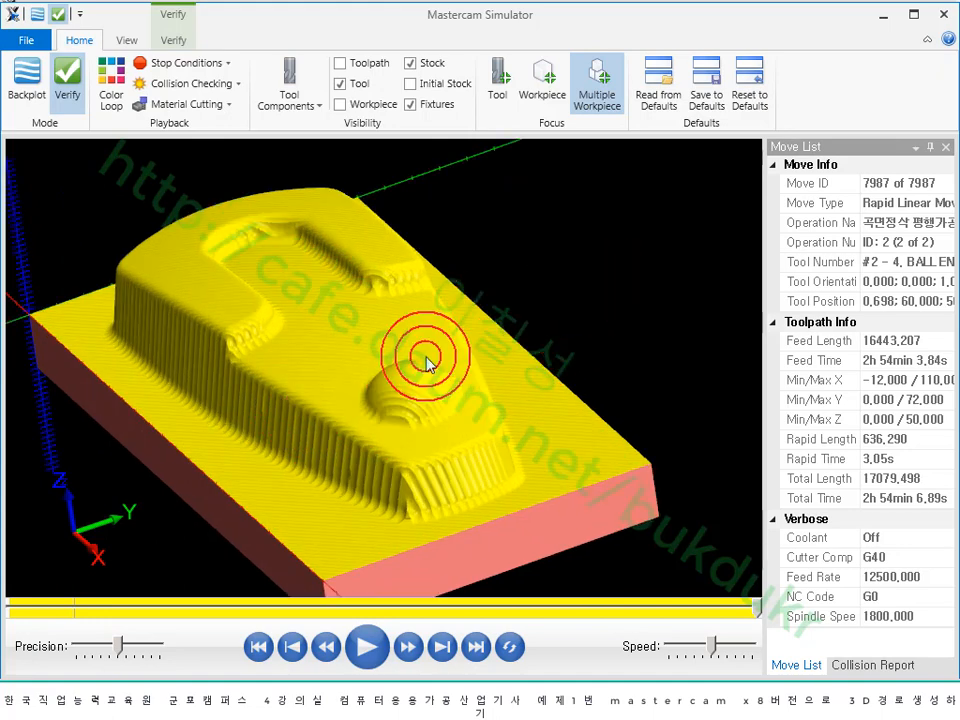
{"action": "scroll", "coordinate": [426, 362], "scroll_direction": "down", "scroll_amount": 1}
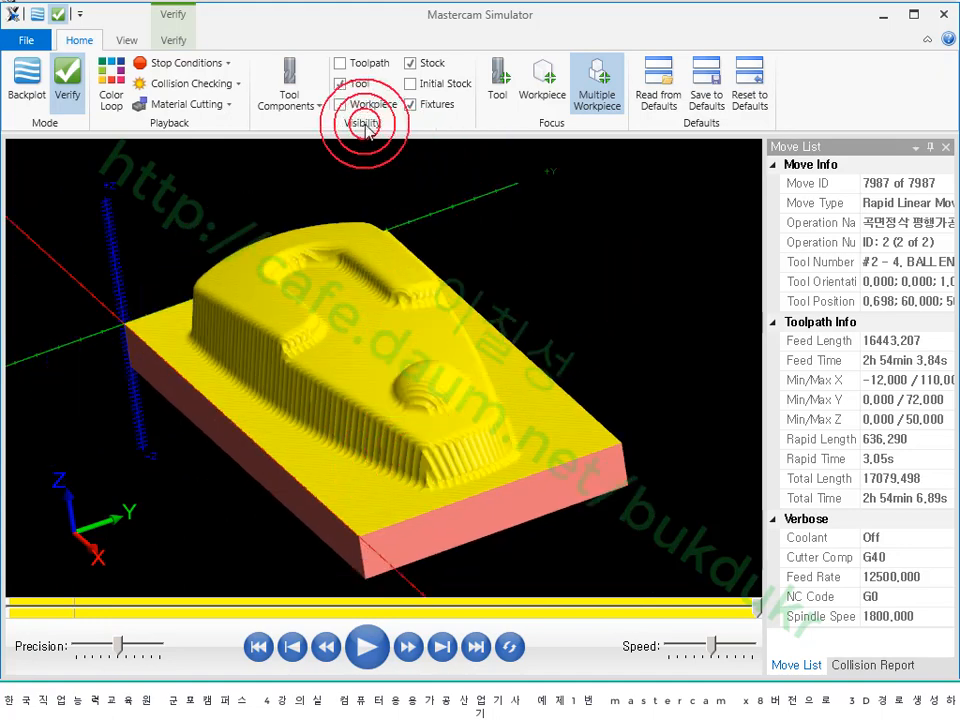
- Overlay the workpiece model on the simulated stock and compare them with the XY clipping plane before turning the plane off
{"action": "left_click", "coordinate": [340, 104]}
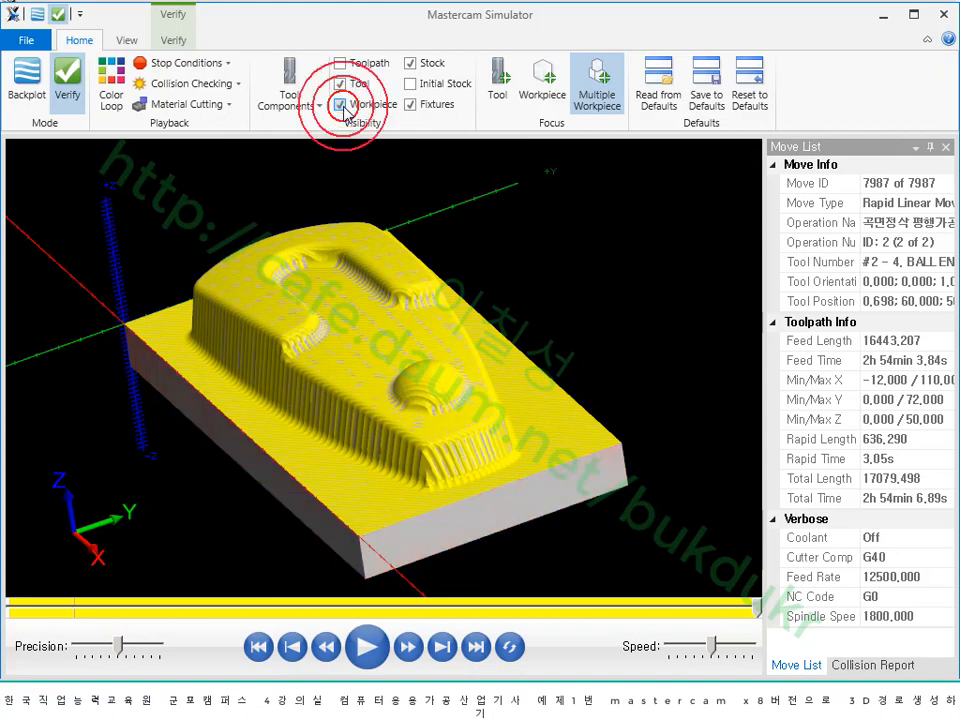
{"action": "left_click", "coordinate": [176, 39]}
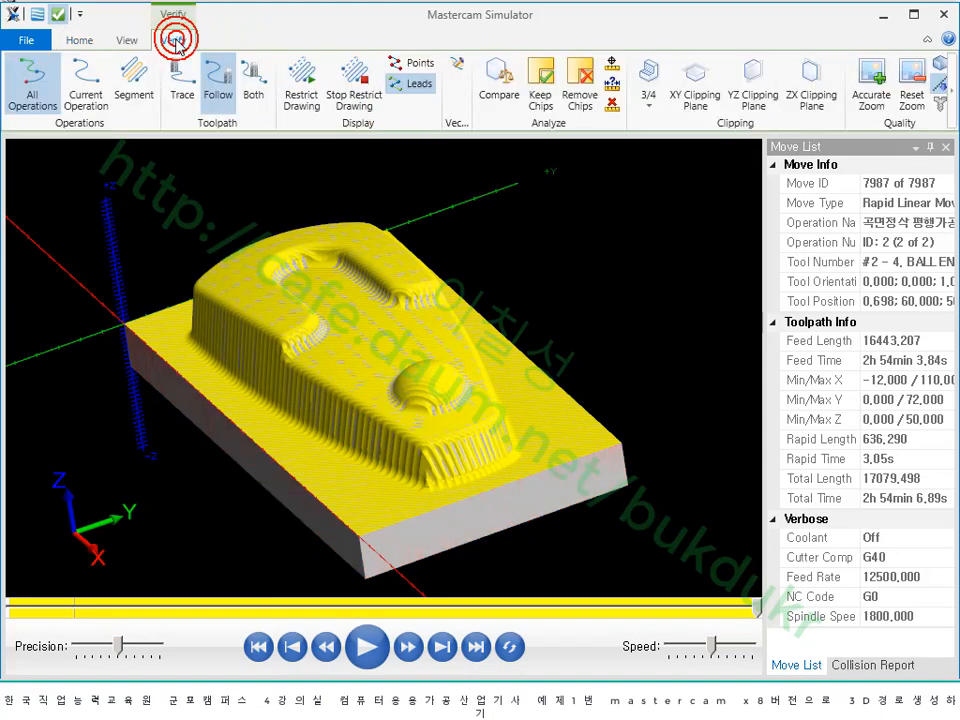
{"action": "left_click", "coordinate": [707, 95]}
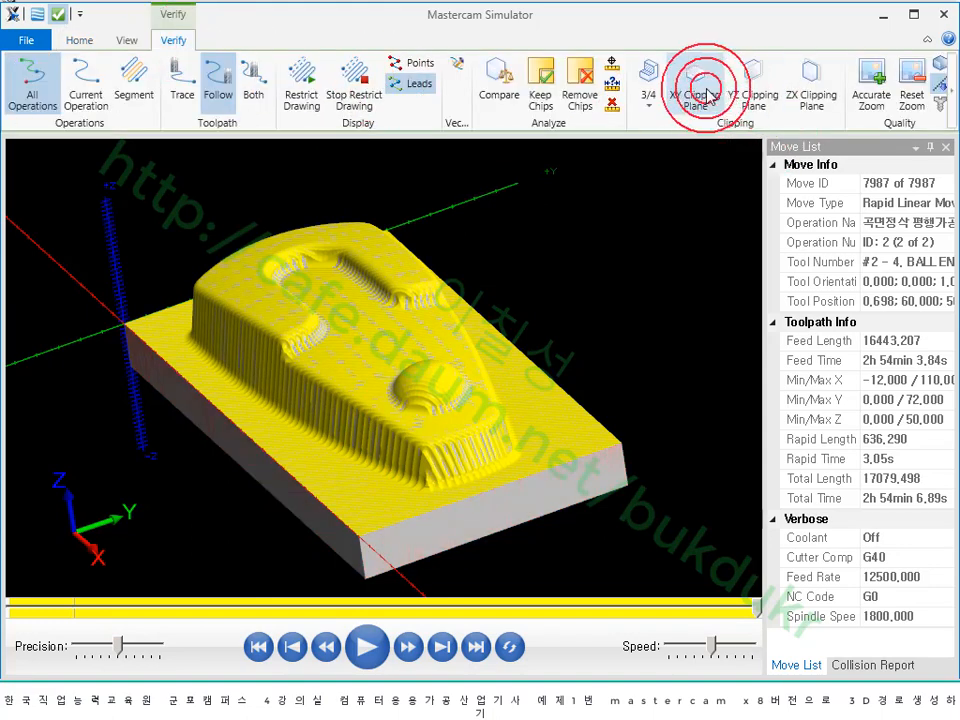
{"action": "left_click", "coordinate": [707, 95]}
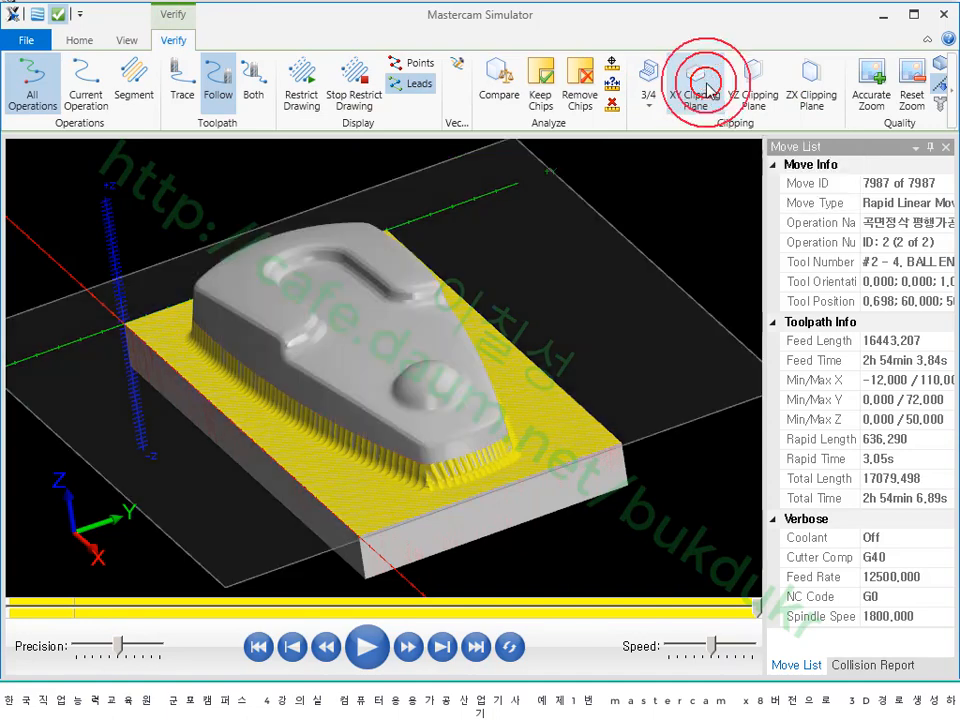
- Section the stock with the YZ clipping plane, move it beyond the dome and inspect the material left along the corners
{"action": "left_click", "coordinate": [757, 92]}
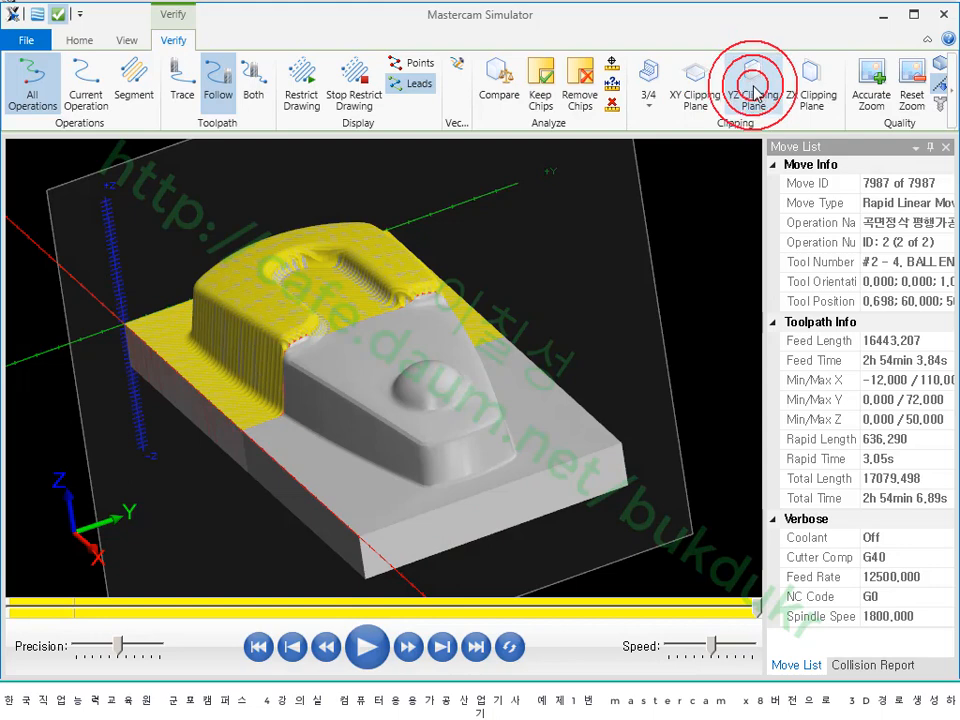
{"action": "left_click_drag", "start_coordinate": [608, 293], "coordinate": [616, 408]}
{"action": "scroll", "coordinate": [538, 446], "scroll_direction": "up", "scroll_amount": 5}
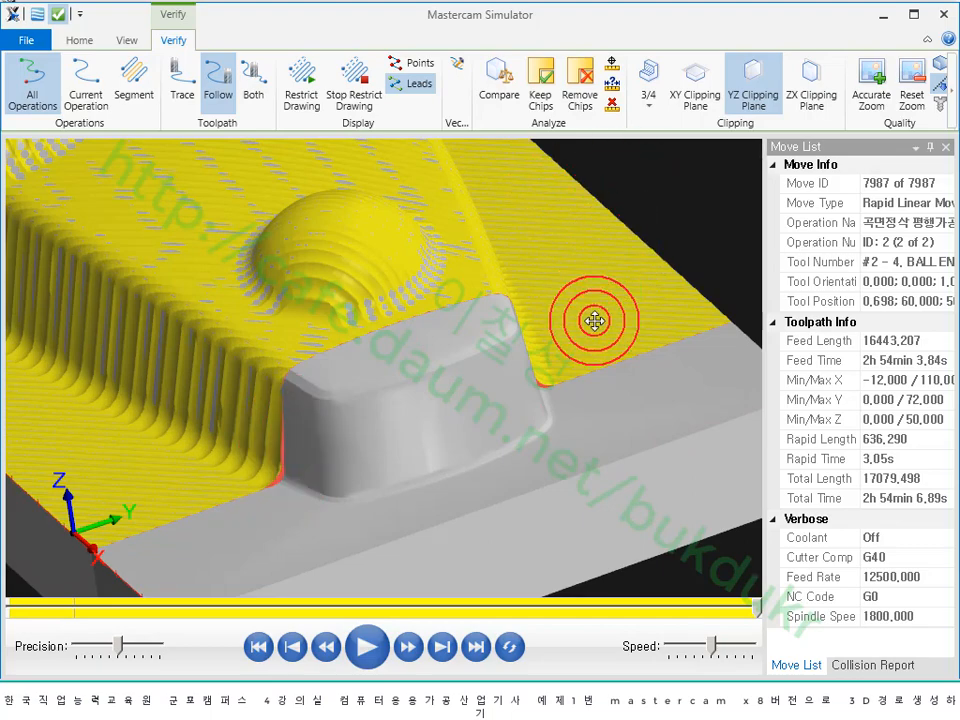
{"action": "scroll", "coordinate": [600, 300], "scroll_direction": "down", "scroll_amount": 3}
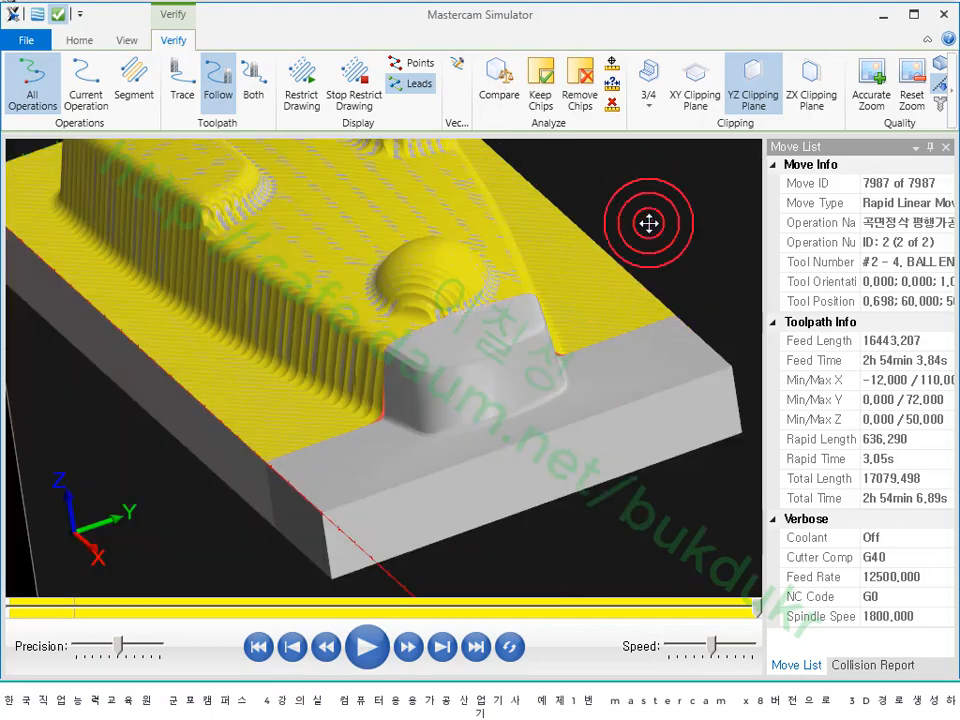
{"action": "scroll", "coordinate": [380, 428], "scroll_direction": "up", "scroll_amount": 5}
{"action": "scroll", "coordinate": [373, 427], "scroll_direction": "up", "scroll_amount": 1}
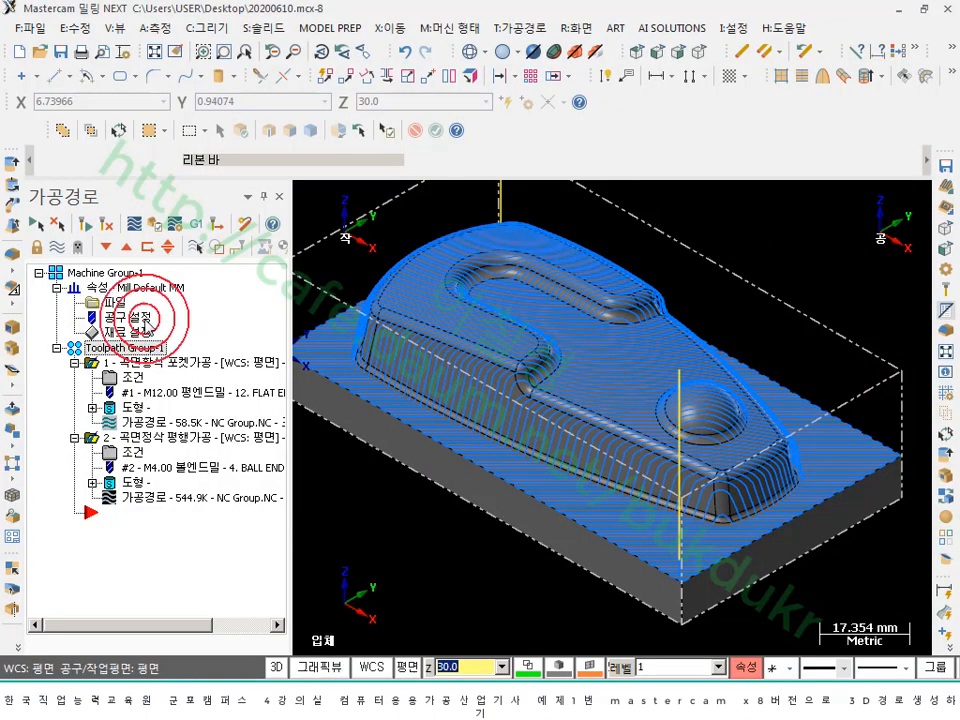
- Hide the toolpath display of both operations so only the solid and stock boundary are shown
{"action": "left_click", "coordinate": [62, 247]}
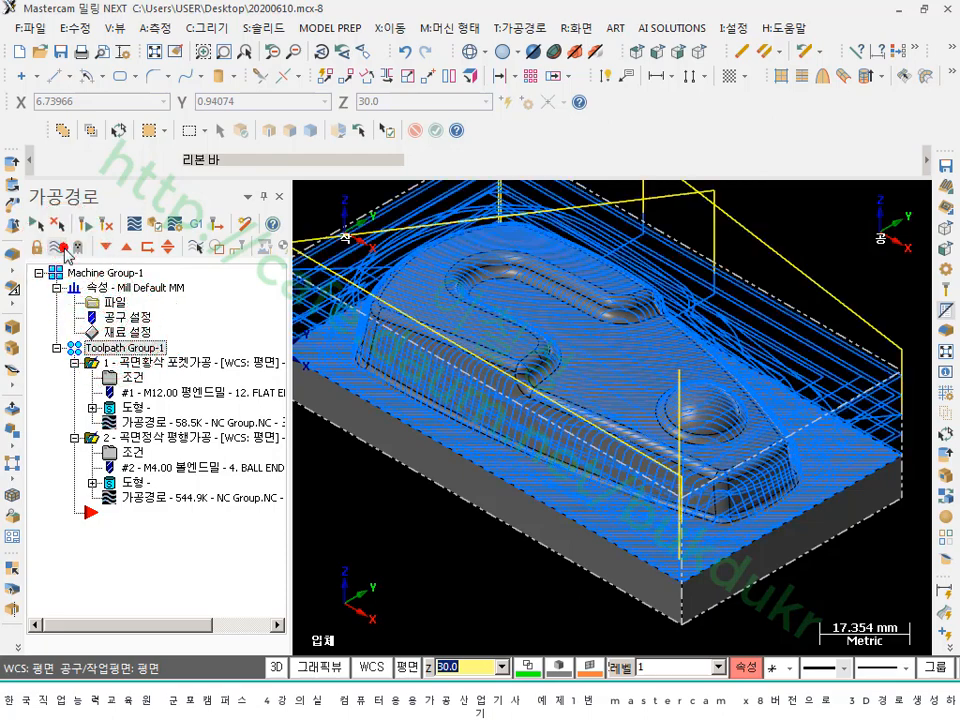
{"action": "left_click", "coordinate": [62, 247]}
{"action": "scroll", "coordinate": [688, 388], "scroll_direction": "down", "scroll_amount": 1}
- Start a surface finish pencil toolpath using all faces of the solid as drive surfaces
{"action": "left_click", "coordinate": [526, 29]}
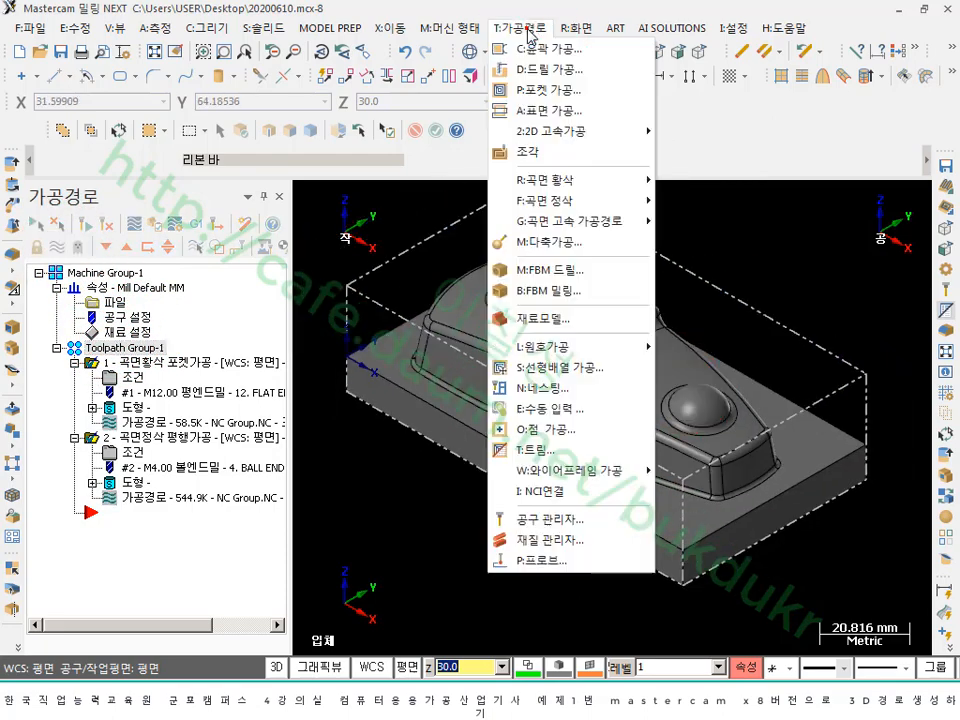
{"action": "mouse_move", "coordinate": [612, 200]}
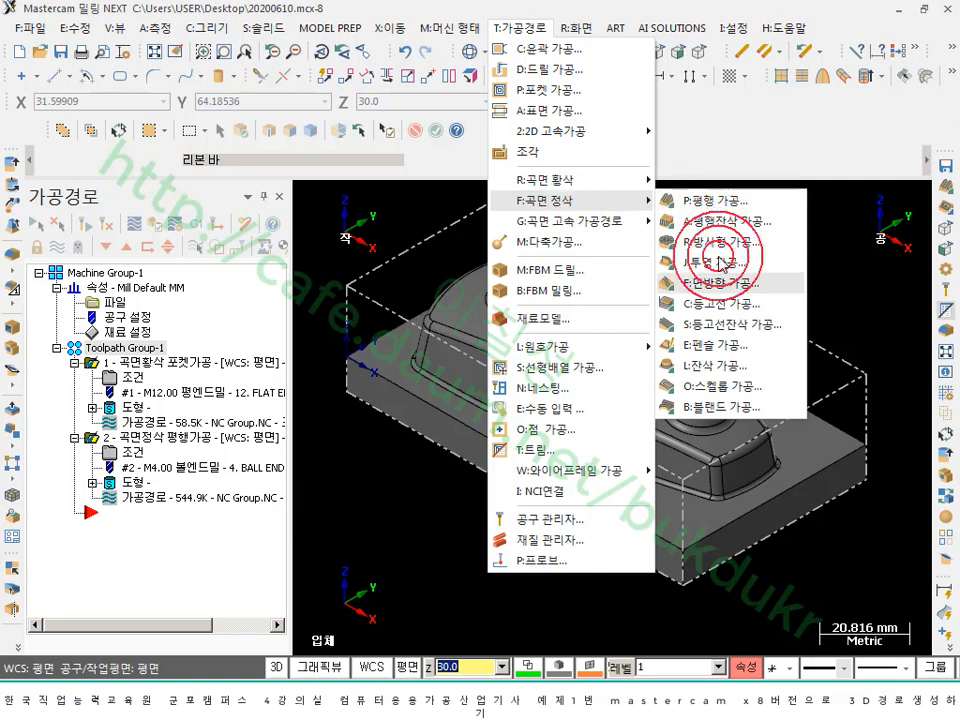
{"action": "left_click", "coordinate": [722, 350]}
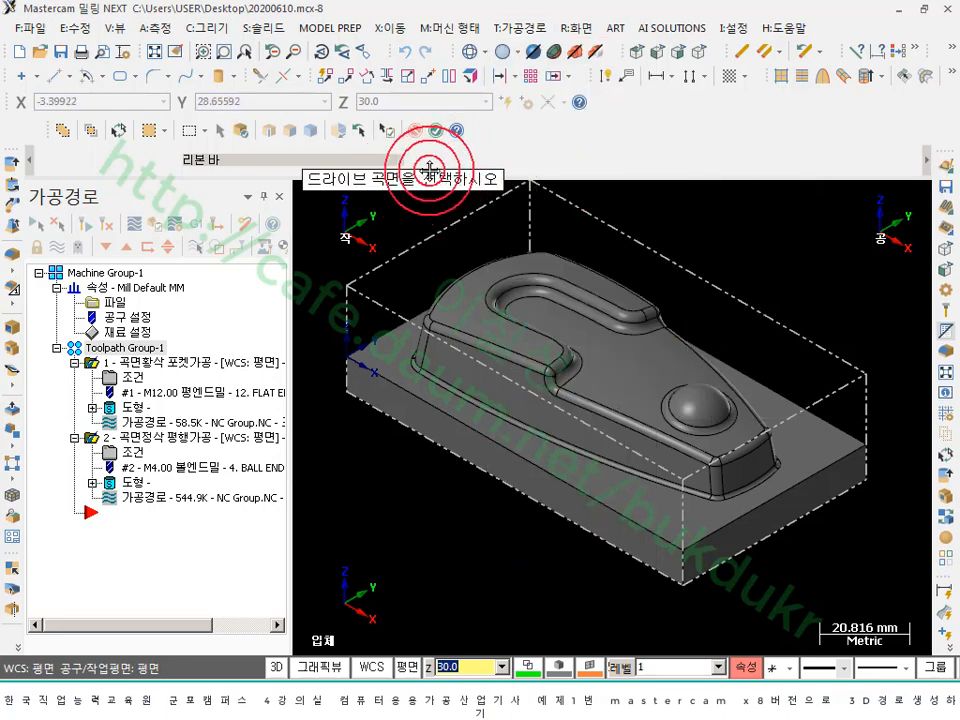
{"action": "left_click", "coordinate": [500, 318]}
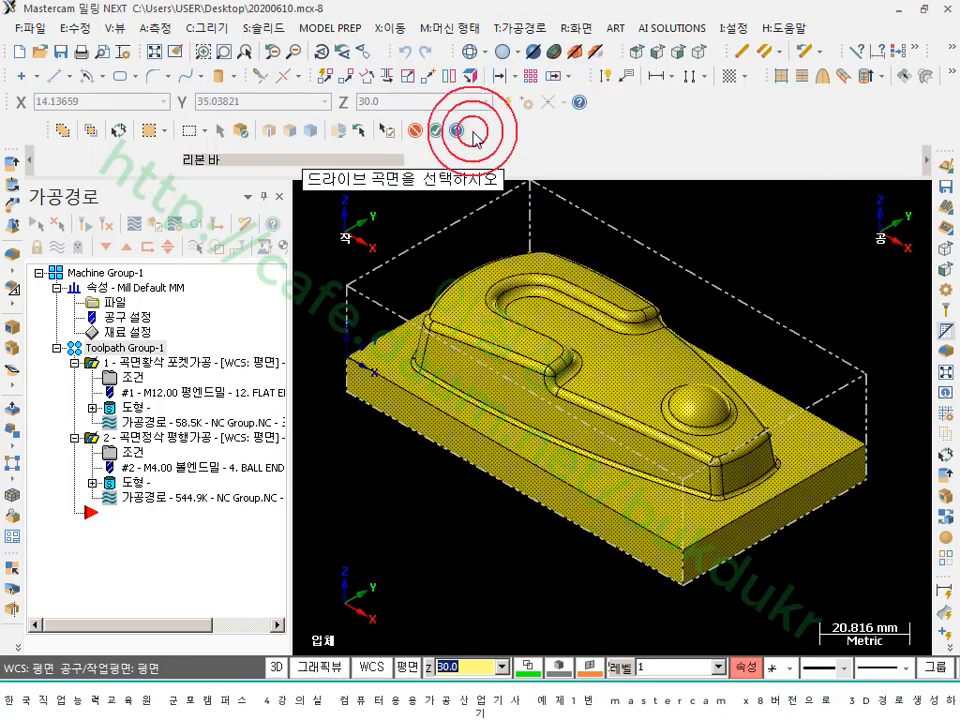
{"action": "left_click", "coordinate": [437, 130]}
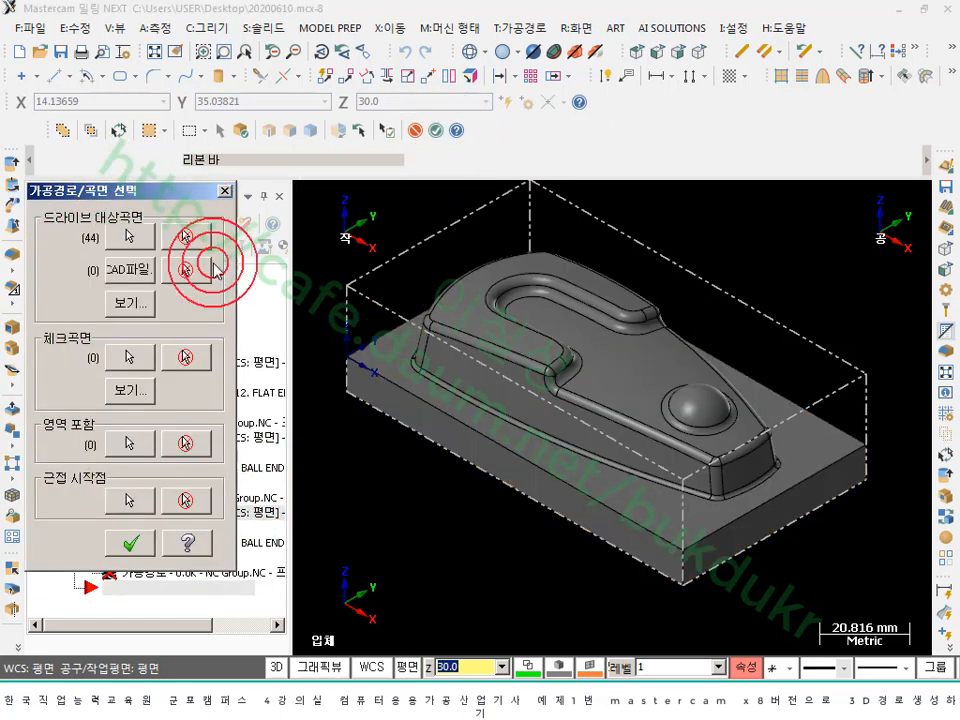
- Accept the toolpath surface selection and choose the 2 mm ball endmill for the pencil finishing
{"action": "left_click", "coordinate": [136, 545]}
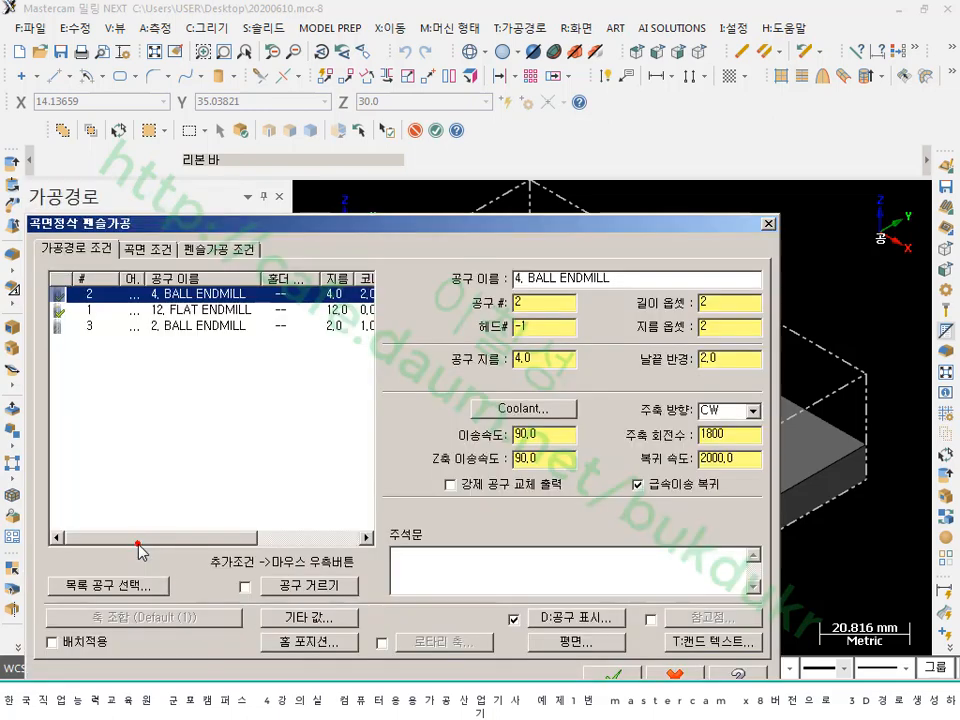
{"action": "left_click", "coordinate": [178, 326]}
{"action": "left_click", "coordinate": [185, 325]}
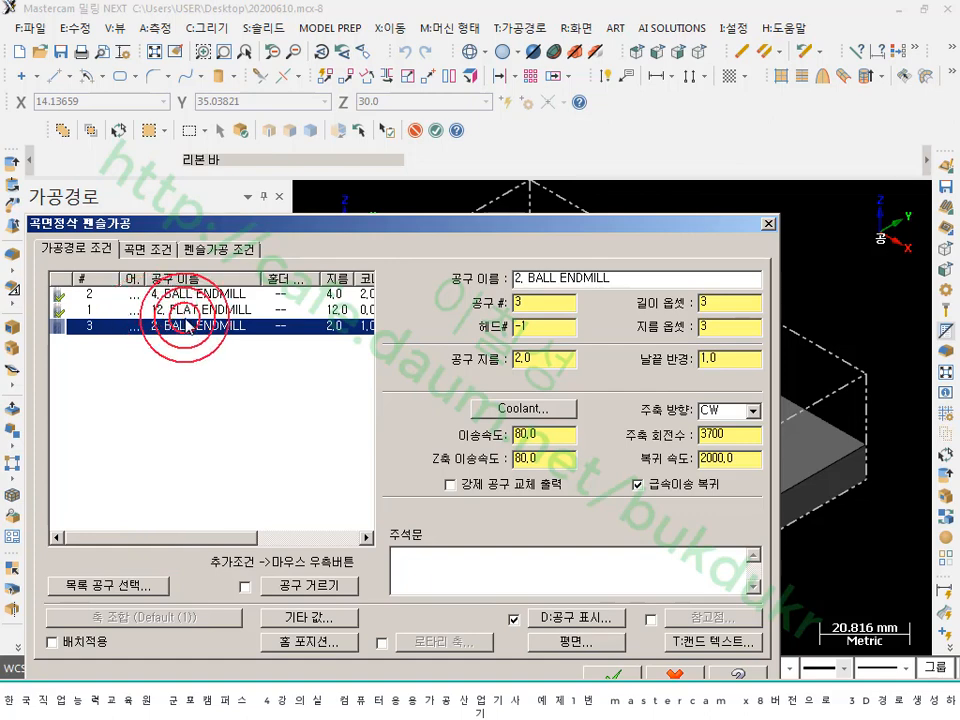
- Enable an absolute clearance height of 50.0 and make the 25.0 retract height absolute for the pencil toolpath
{"action": "left_click", "coordinate": [164, 249]}
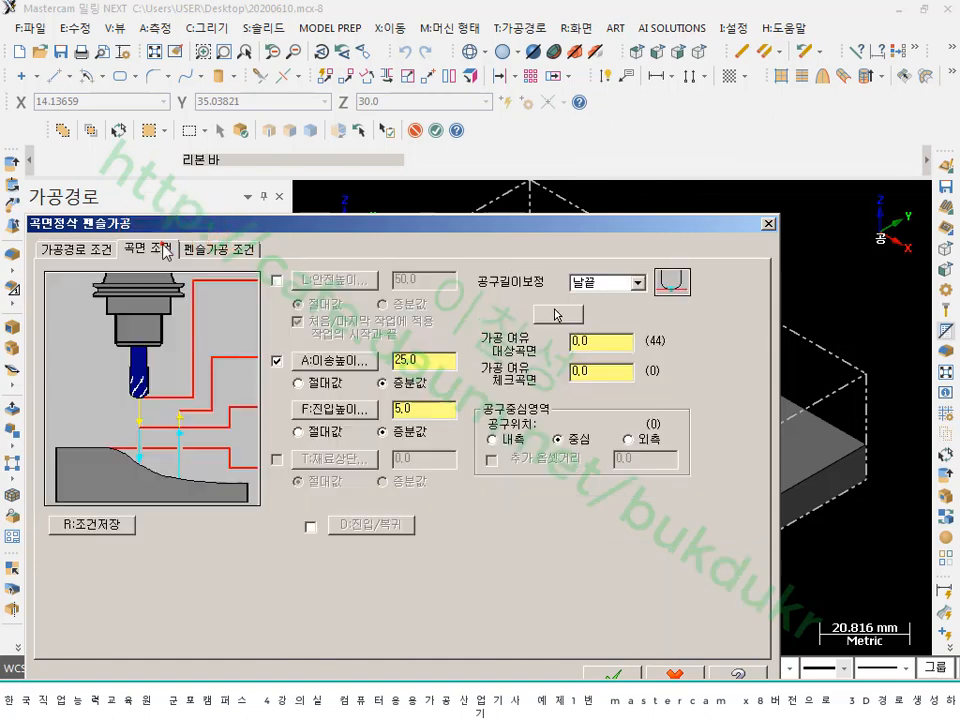
{"action": "left_click", "coordinate": [277, 280]}
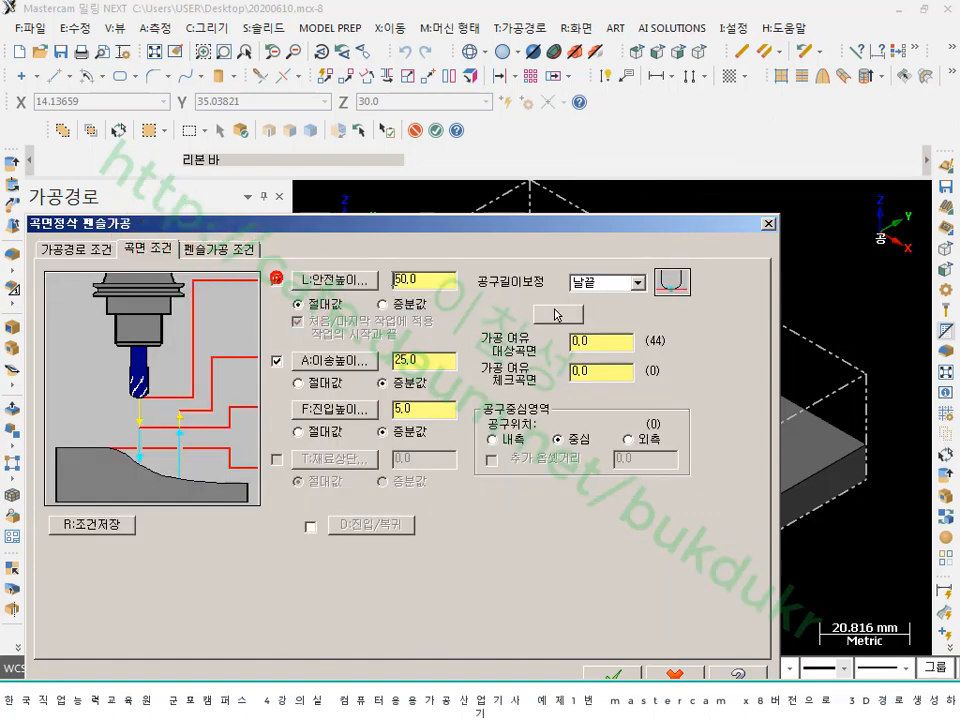
{"action": "left_click", "coordinate": [298, 382]}
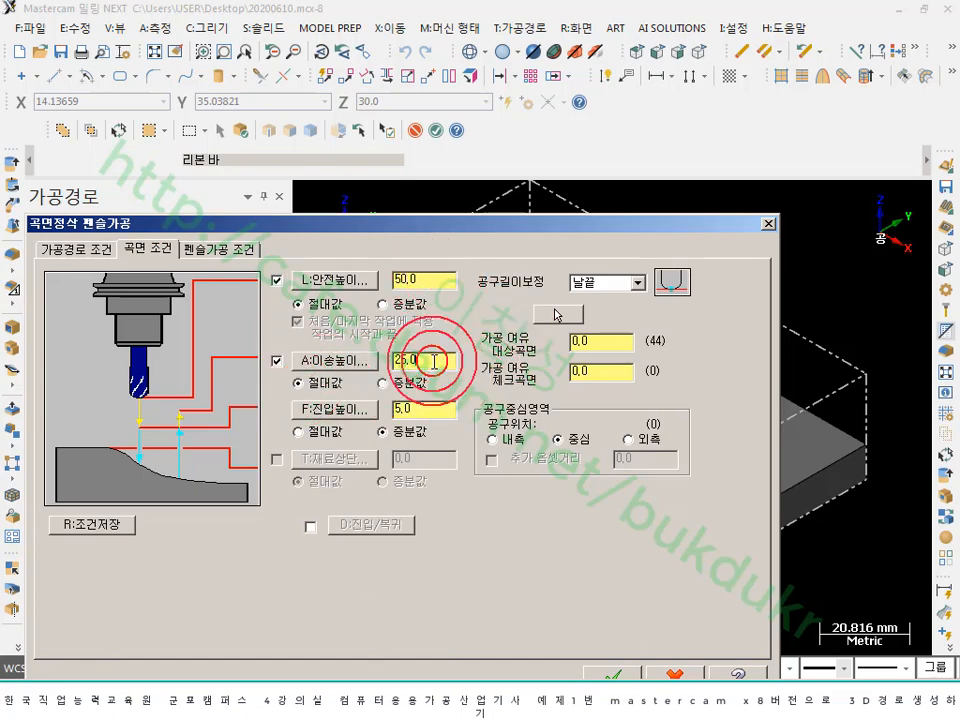
- Turn off the depth limits in the pencil finishing parameters and generate the pencil toolpath
{"action": "left_click", "coordinate": [621, 342]}
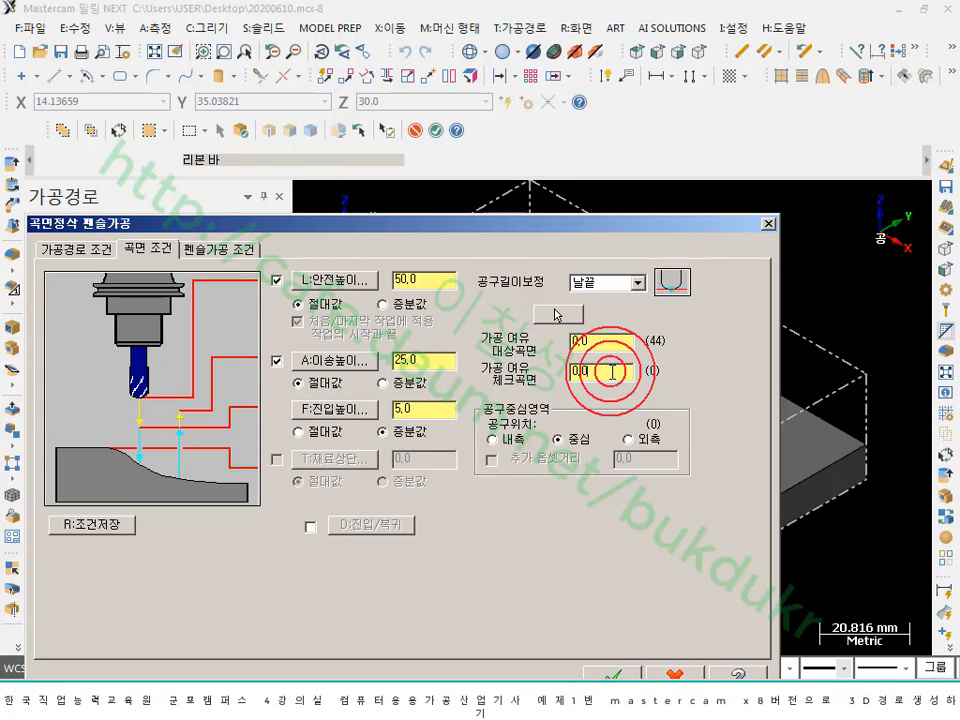
{"action": "left_click", "coordinate": [226, 249]}
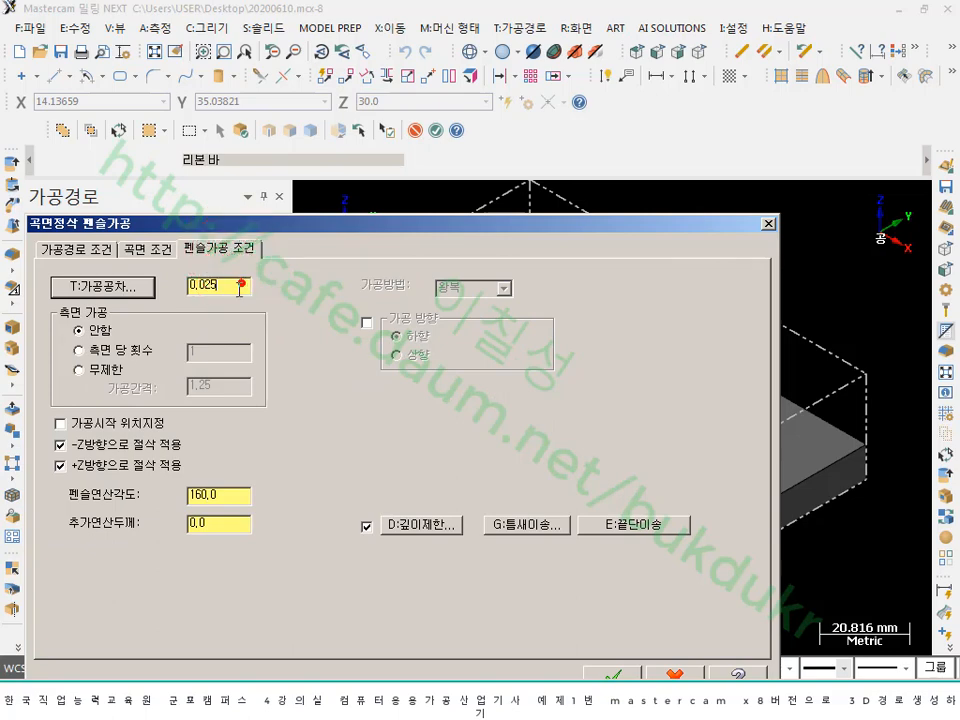
{"action": "left_click", "coordinate": [378, 524]}
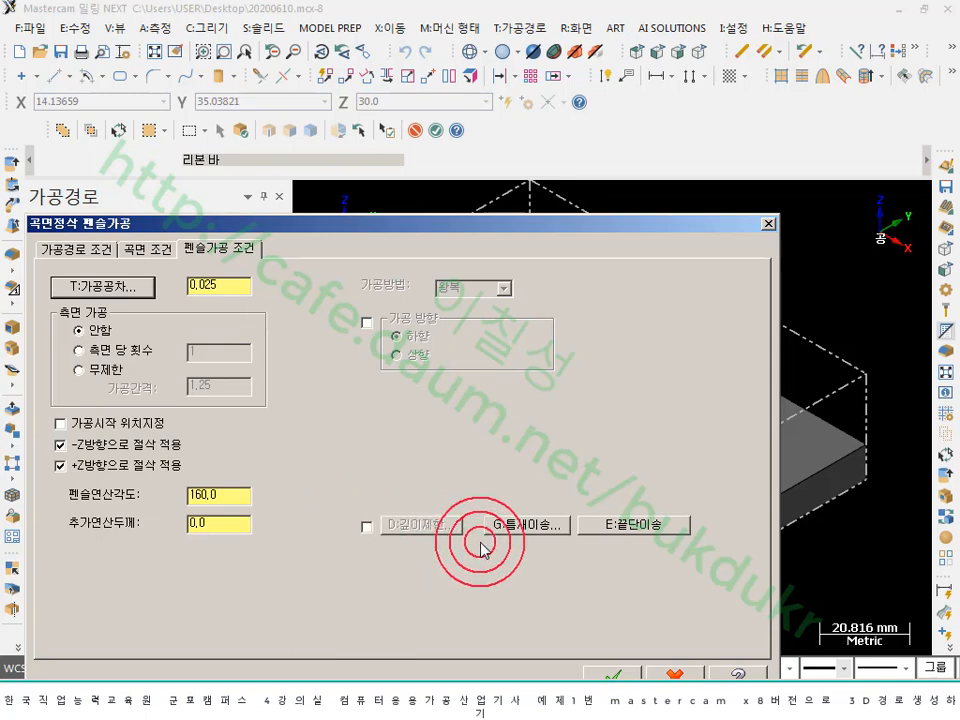
{"action": "left_click_drag", "start_coordinate": [396, 222], "coordinate": [441, 122]}
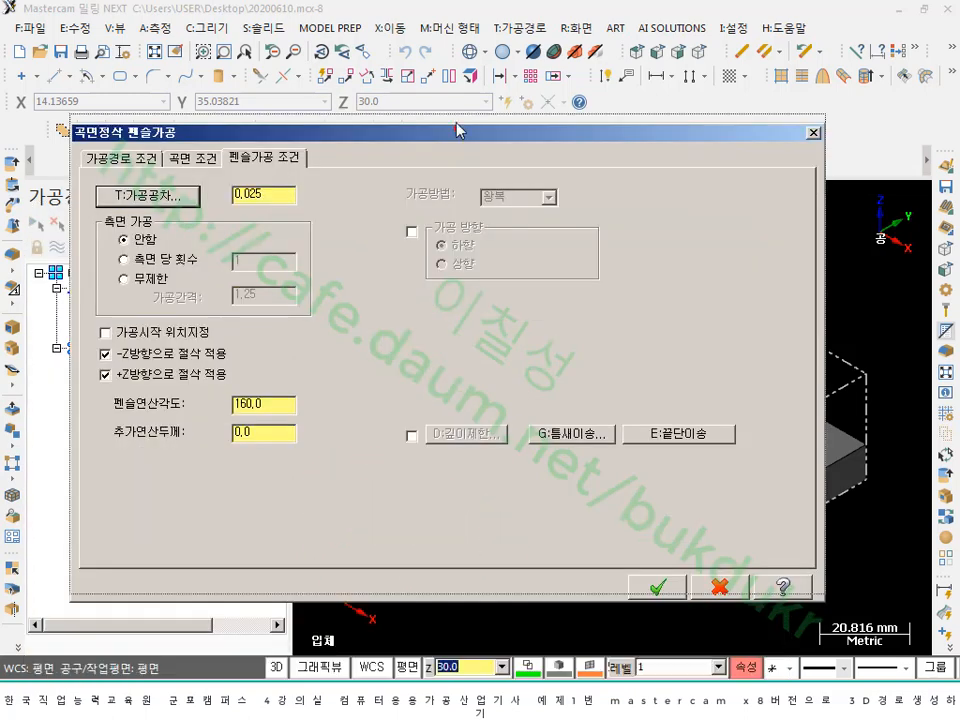
{"action": "left_click", "coordinate": [662, 579]}
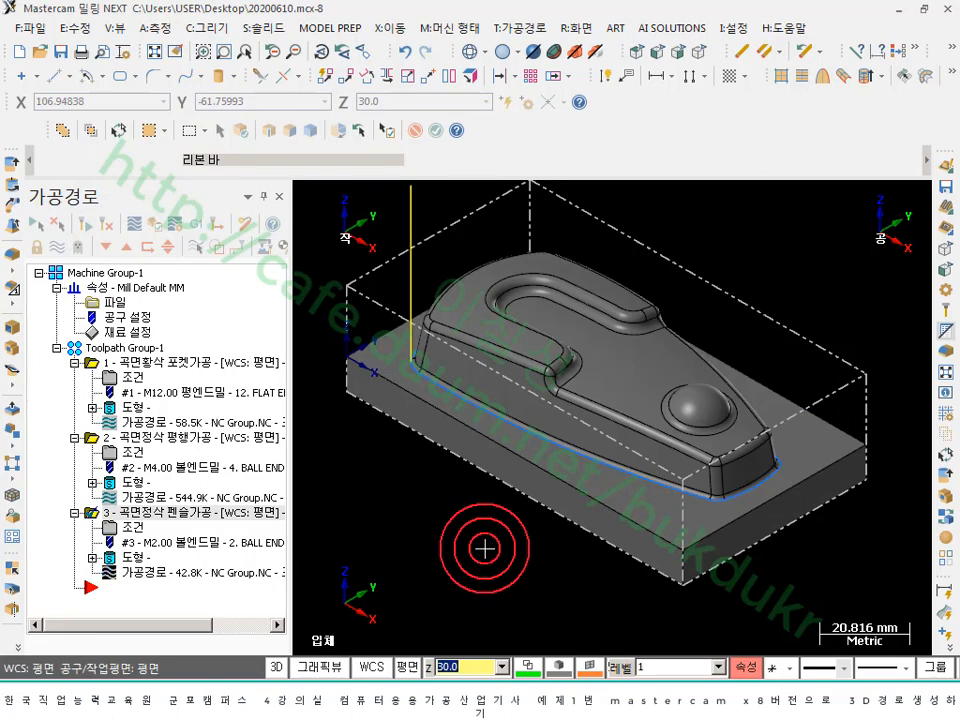
- Verify all operations of Toolpath Group-1 with the YZ clipping plane off, running the simulation to its end
{"action": "scroll", "coordinate": [406, 396], "scroll_direction": "up", "scroll_amount": 2}
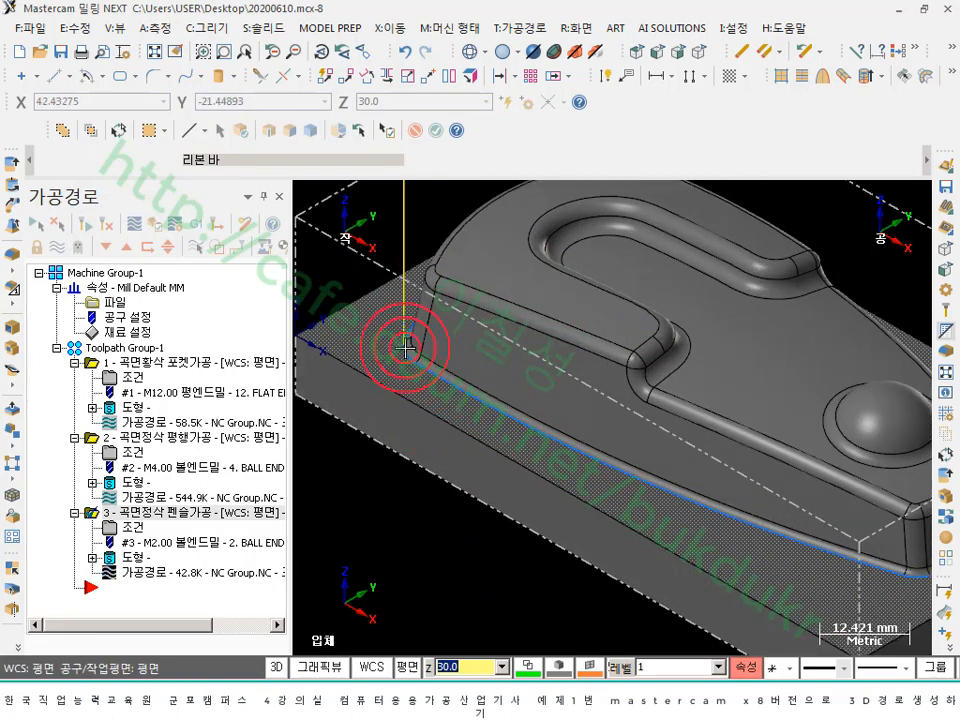
{"action": "scroll", "coordinate": [493, 392], "scroll_direction": "down", "scroll_amount": 1}
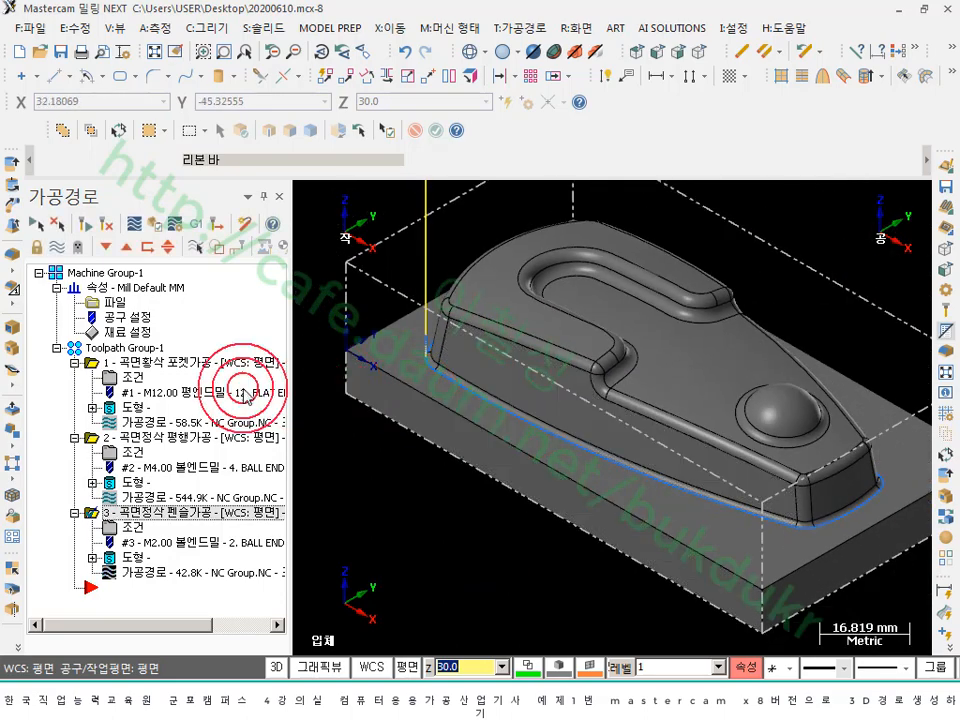
{"action": "left_click", "coordinate": [126, 347]}
{"action": "left_click", "coordinate": [155, 224]}
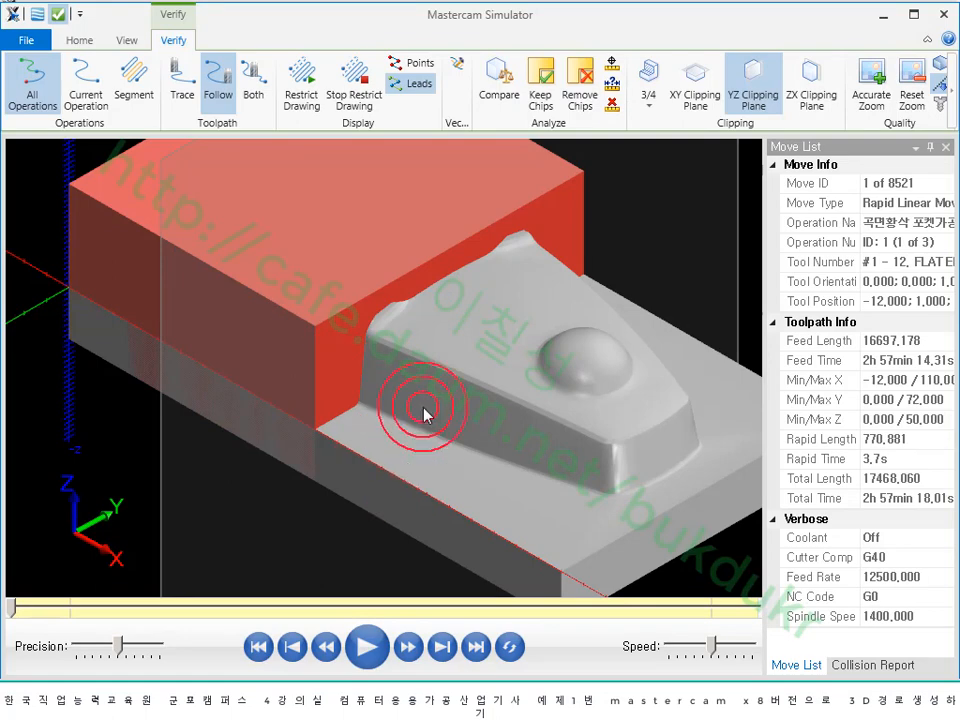
{"action": "left_click", "coordinate": [752, 76]}
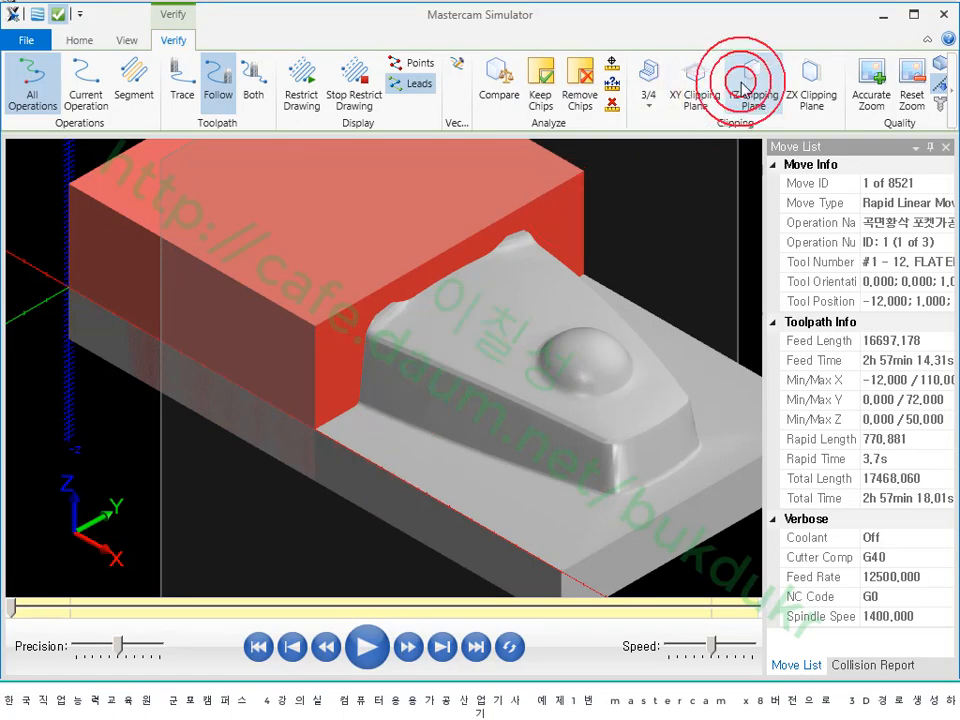
{"action": "left_click", "coordinate": [476, 647]}
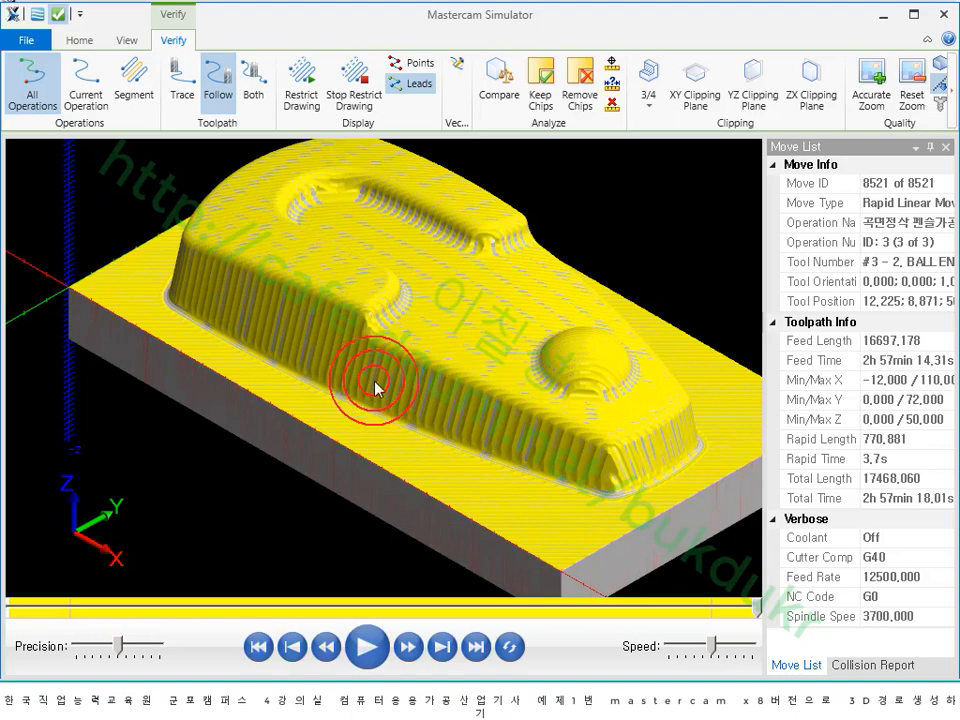
- Colour the simulated cuts by operation with Color Loop and hide the workpiece model
{"action": "left_click", "coordinate": [126, 41]}
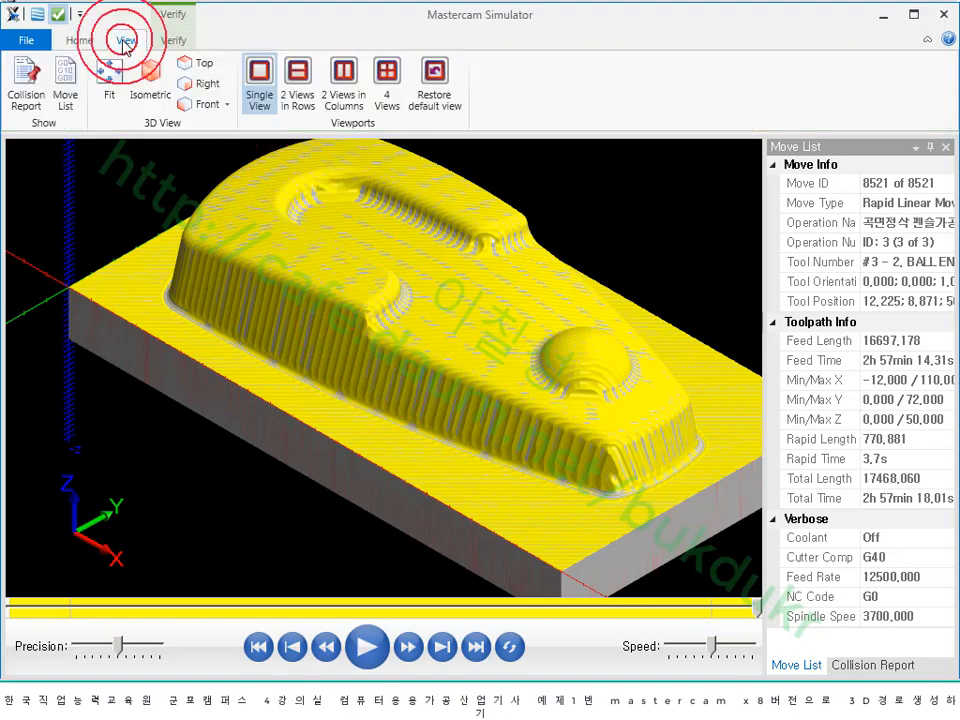
{"action": "left_click", "coordinate": [86, 43]}
{"action": "left_click", "coordinate": [120, 83]}
{"action": "left_click_drag", "start_coordinate": [189, 476], "coordinate": [198, 460]}
{"action": "left_click", "coordinate": [340, 104]}
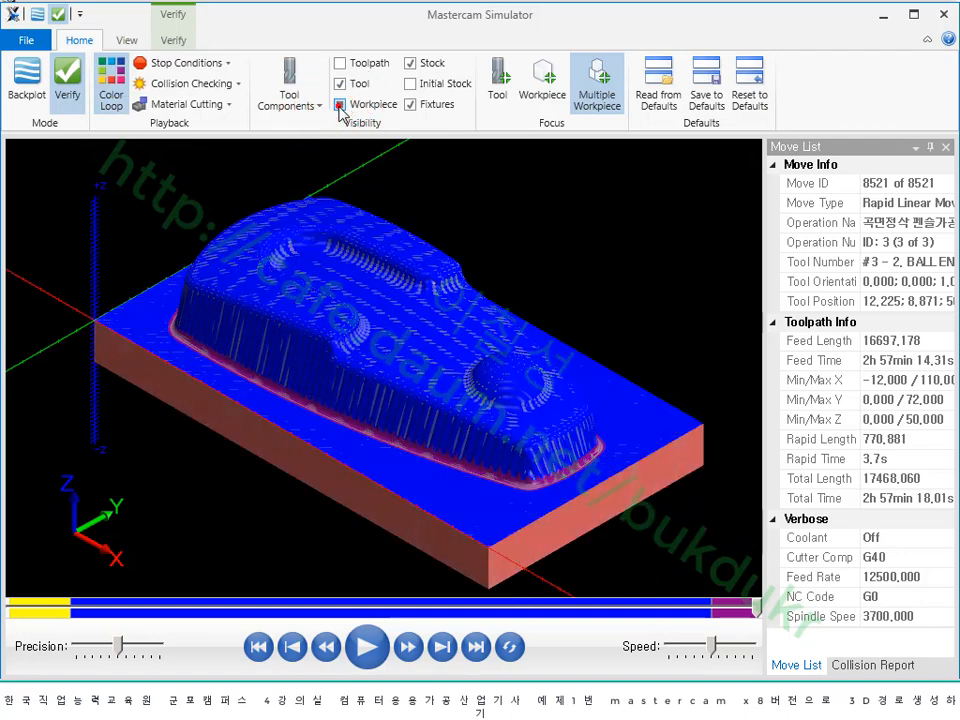
- Examine the pencil-finished corner along the base of the simulated part, and close the simulator
{"action": "scroll", "coordinate": [369, 489], "scroll_direction": "up", "scroll_amount": 2}
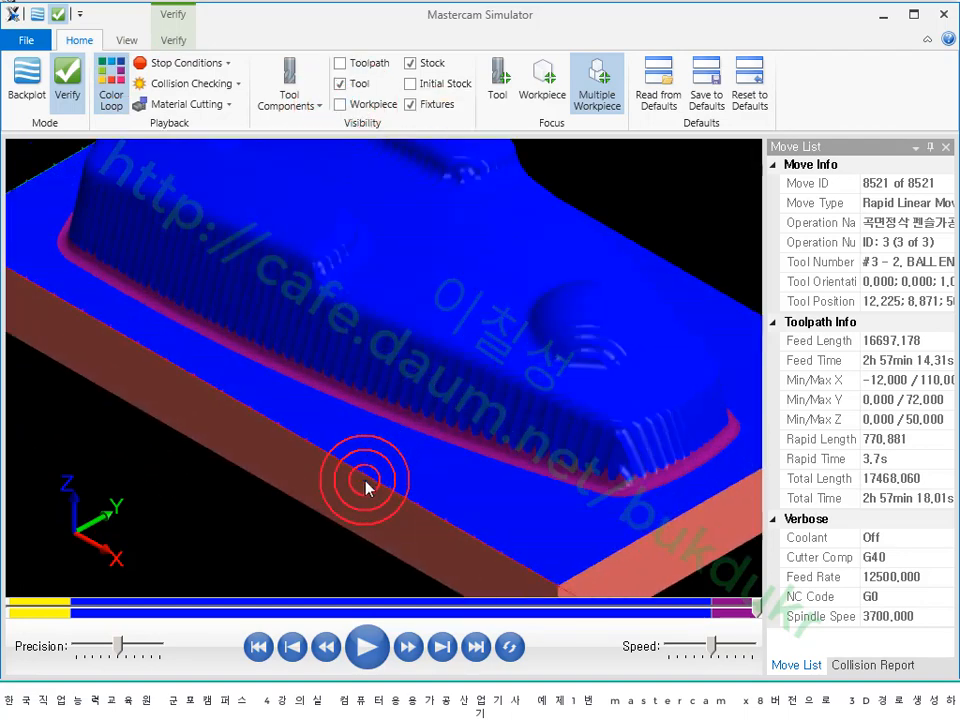
{"action": "scroll", "coordinate": [480, 400], "scroll_direction": "down", "scroll_amount": 2}
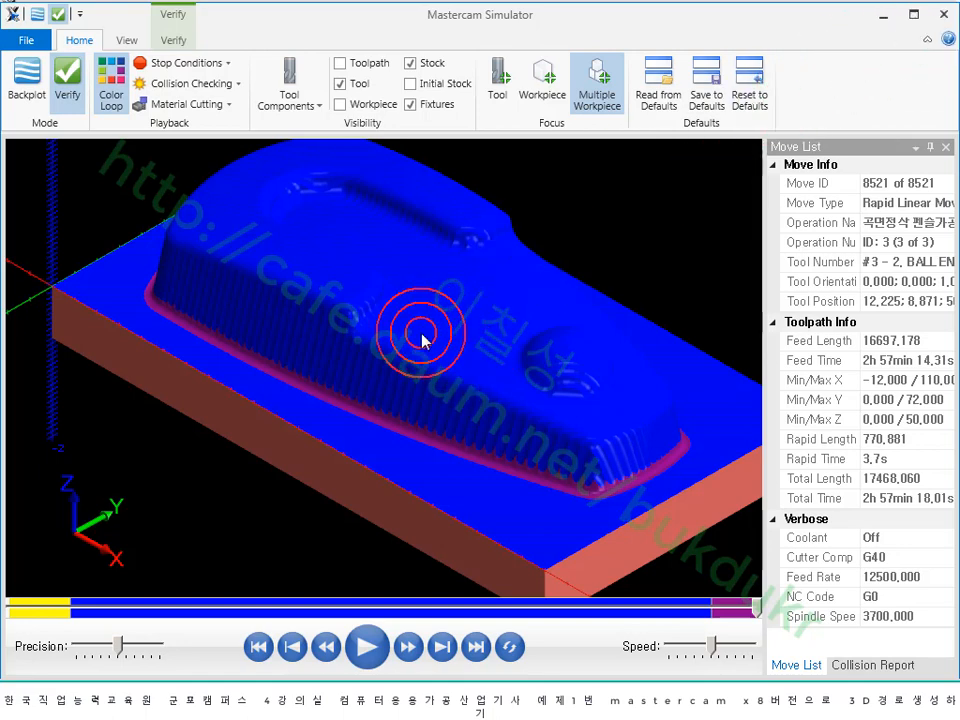
{"action": "scroll", "coordinate": [415, 328], "scroll_direction": "down", "scroll_amount": 1}
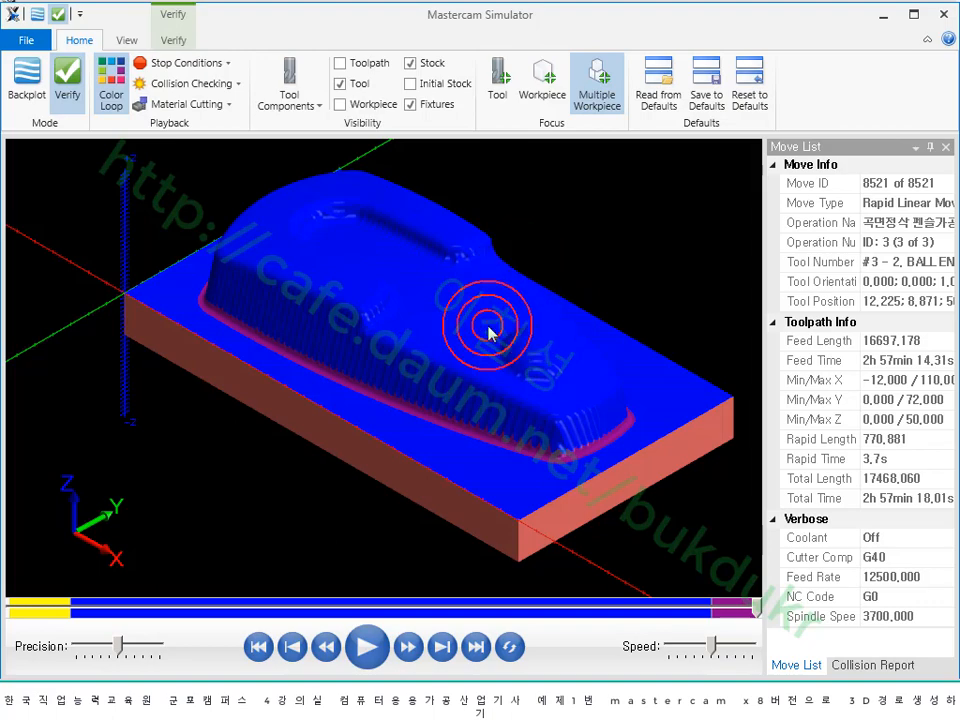
{"action": "left_click", "coordinate": [943, 14]}
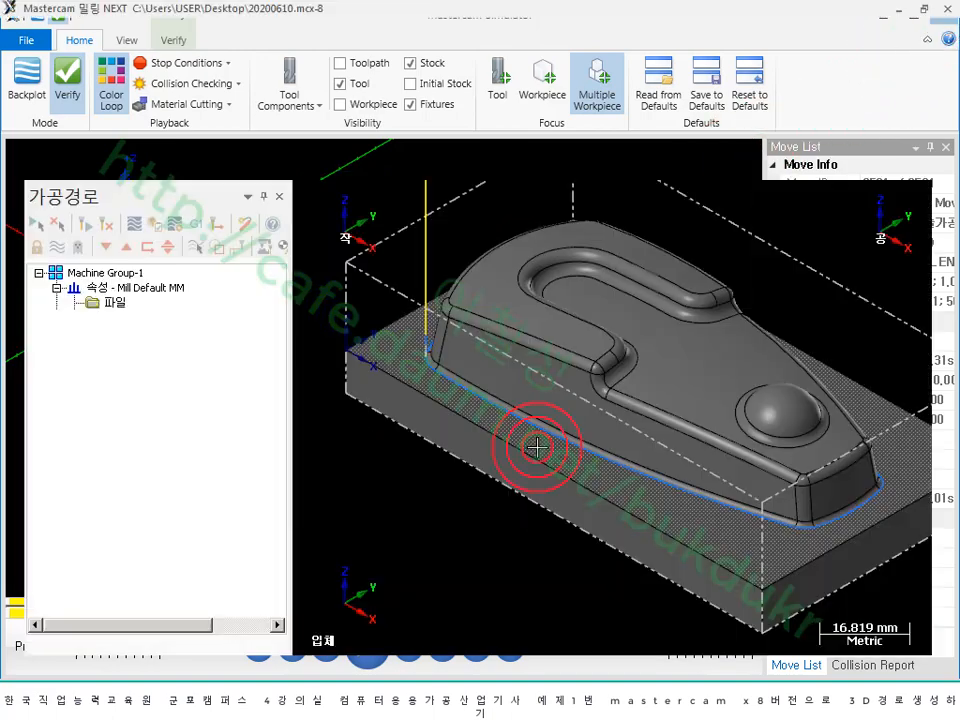
- Collapse the rough pocket, parallel and pencil finishing operations in the toolpath tree
{"action": "scroll", "coordinate": [632, 368], "scroll_direction": "down", "scroll_amount": 2}
{"action": "scroll", "coordinate": [672, 344], "scroll_direction": "up", "scroll_amount": 2}
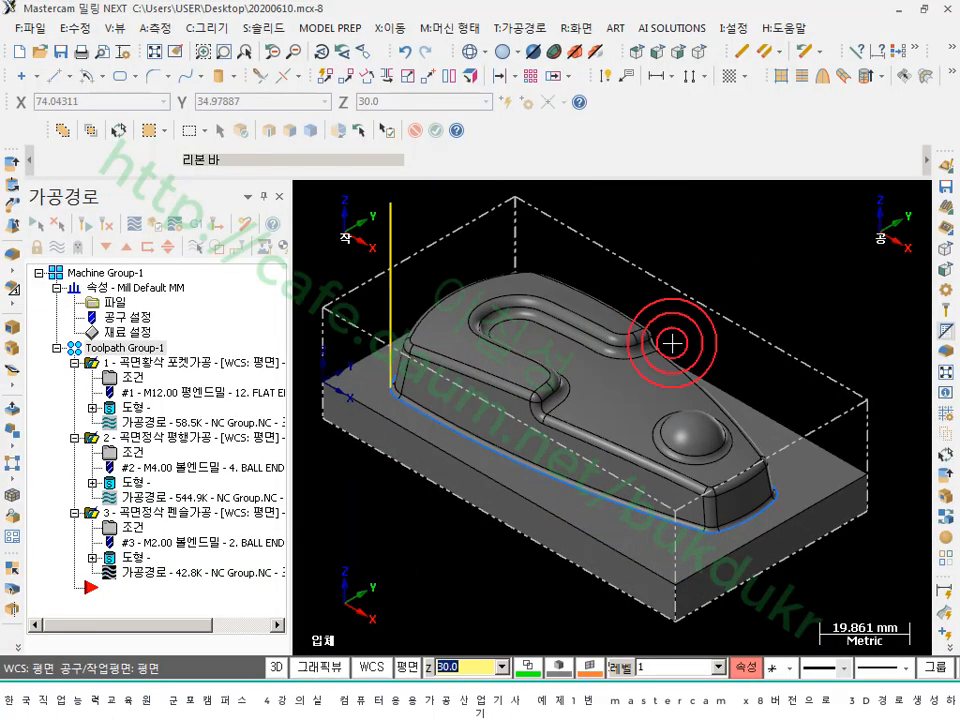
{"action": "left_click", "coordinate": [74, 363]}
{"action": "left_click", "coordinate": [74, 378]}
{"action": "left_click", "coordinate": [74, 393]}
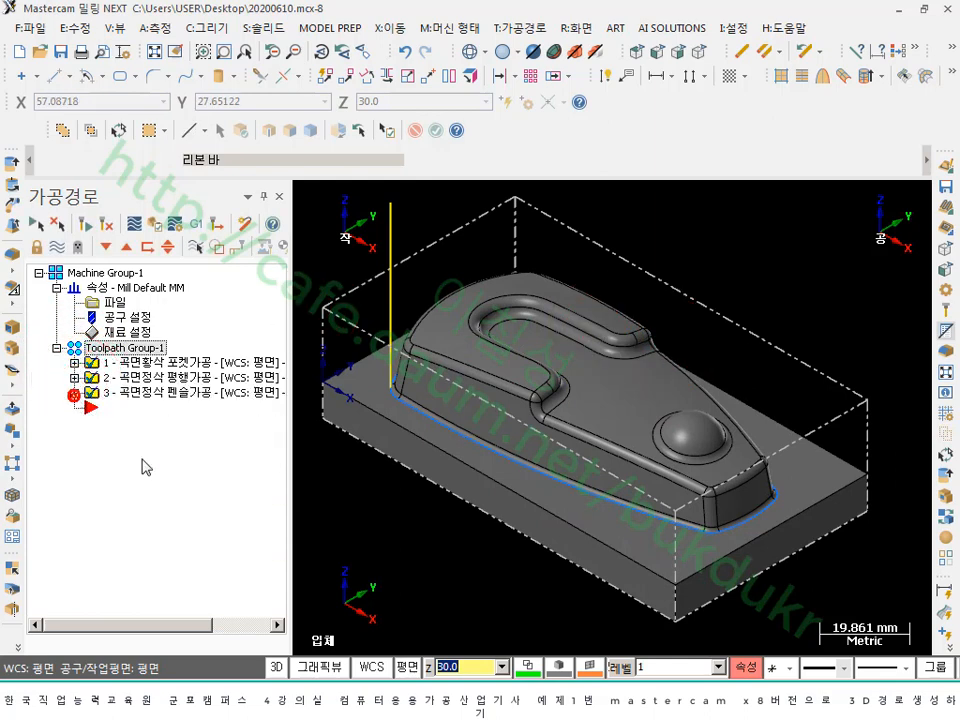